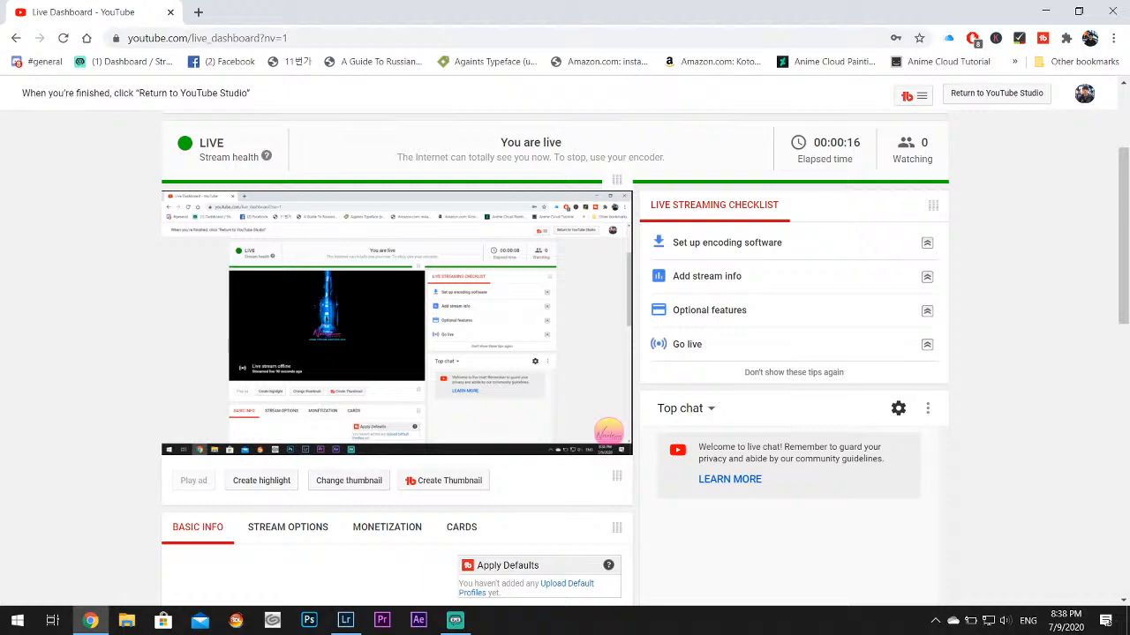
Search the web for "public lofi radio" in a new browser tab and look through the results
left_click(199, 12)
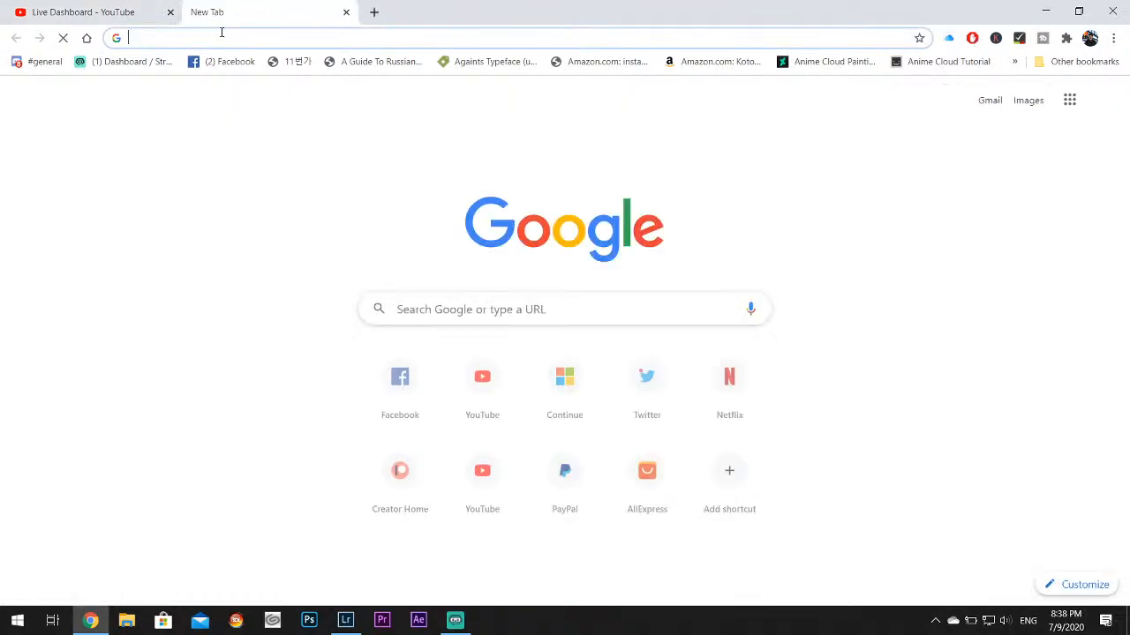
left_click(219, 37)
type("pub")
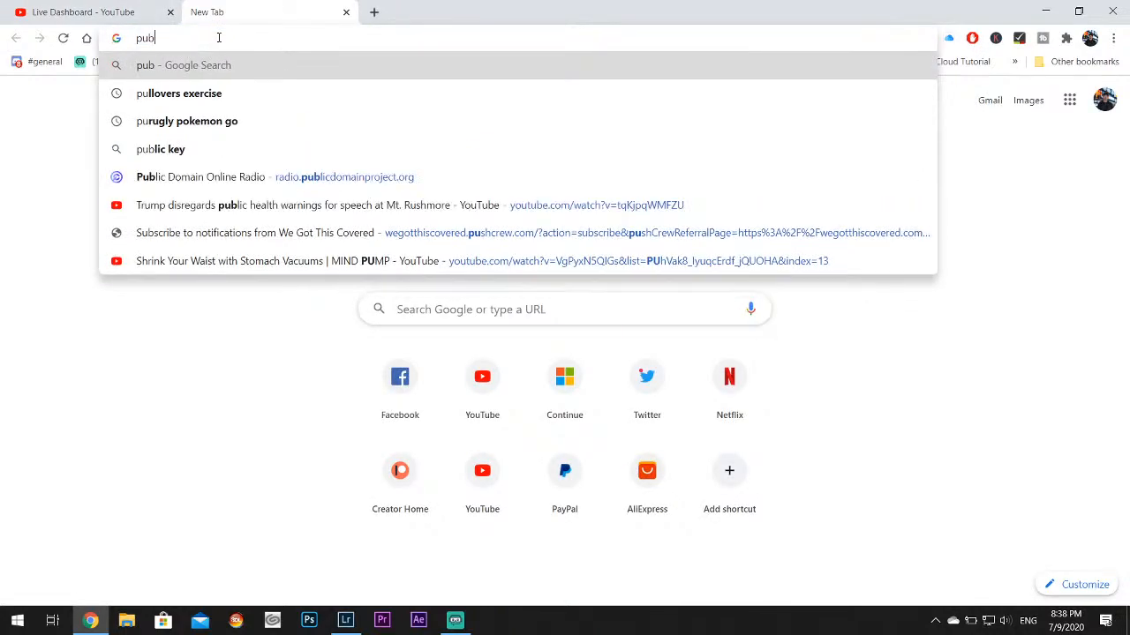
type("lic lofi r")
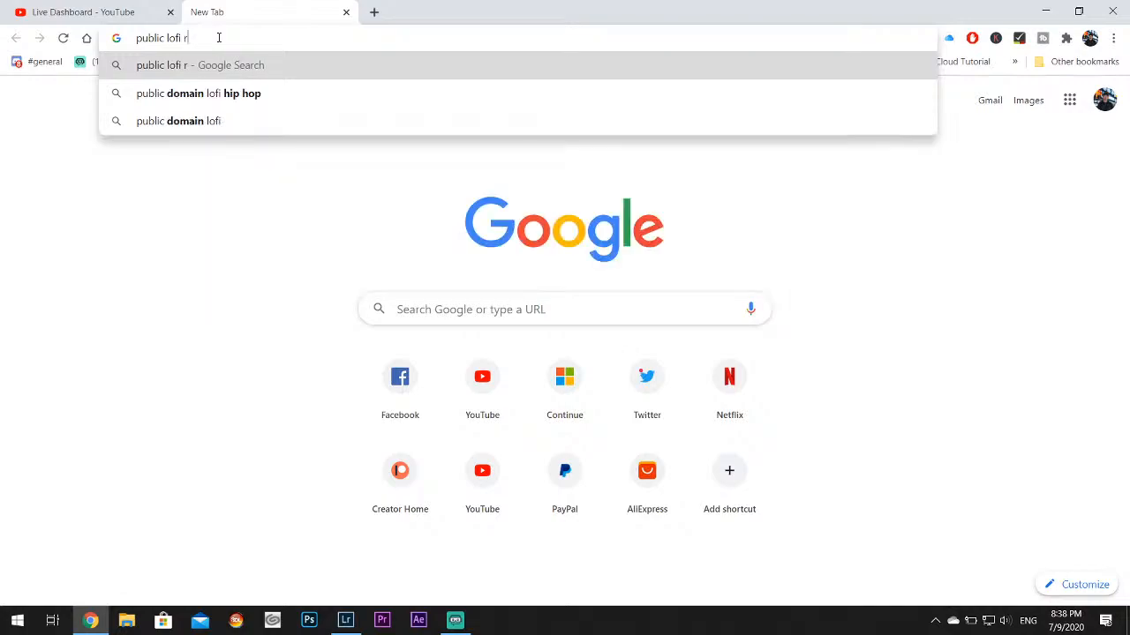
type("adio")
key("Return")
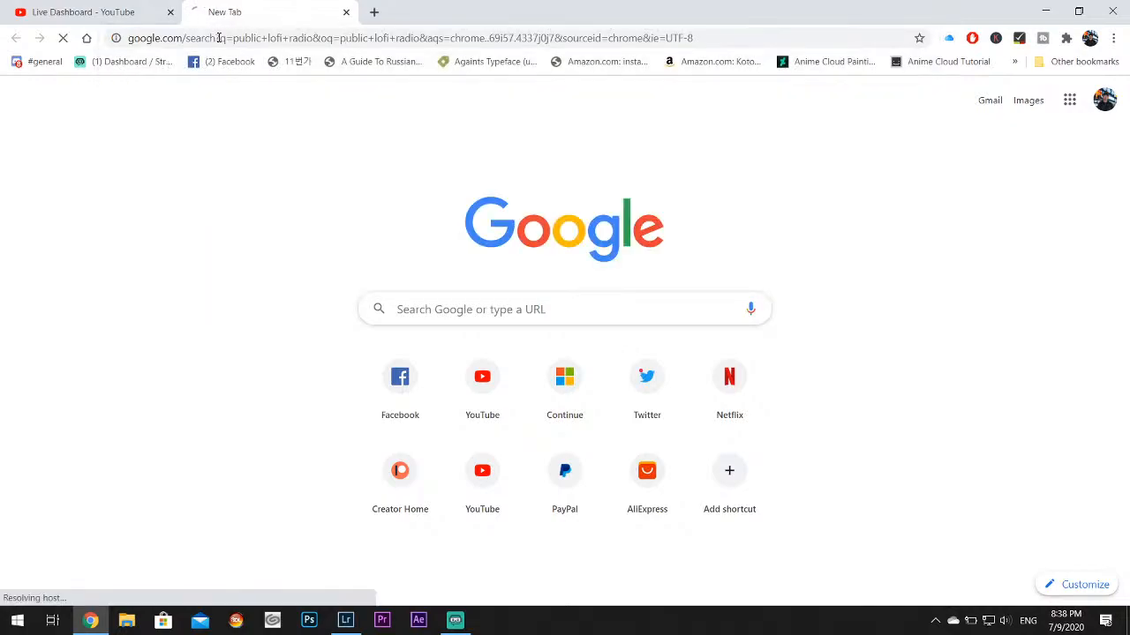
scroll(436, 290, "down", 5)
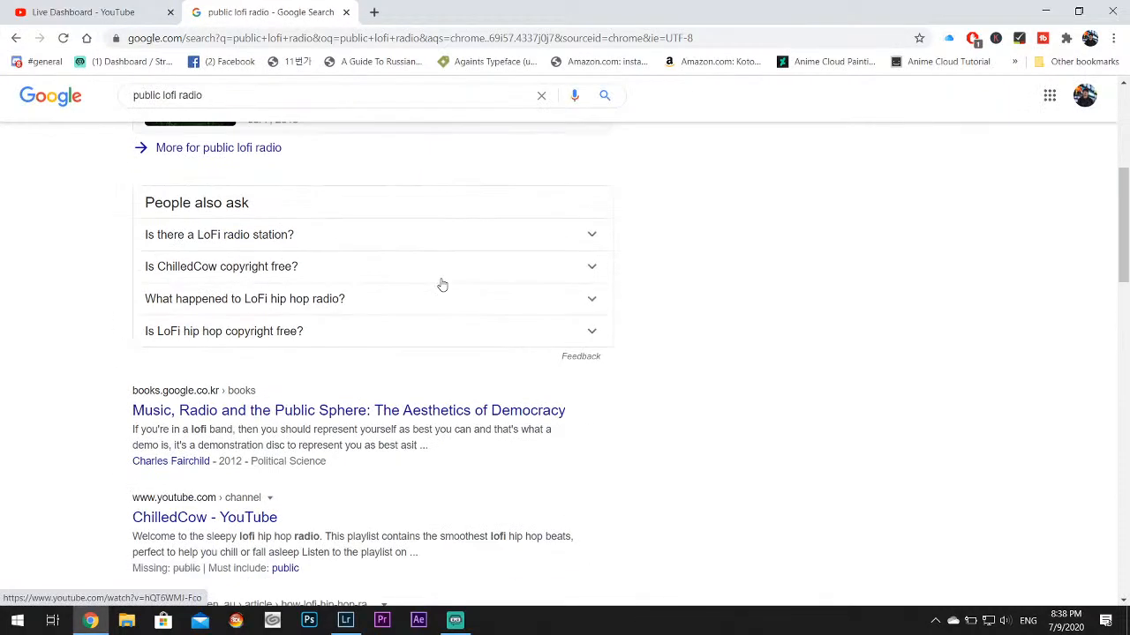
scroll(318, 367, "down", 3)
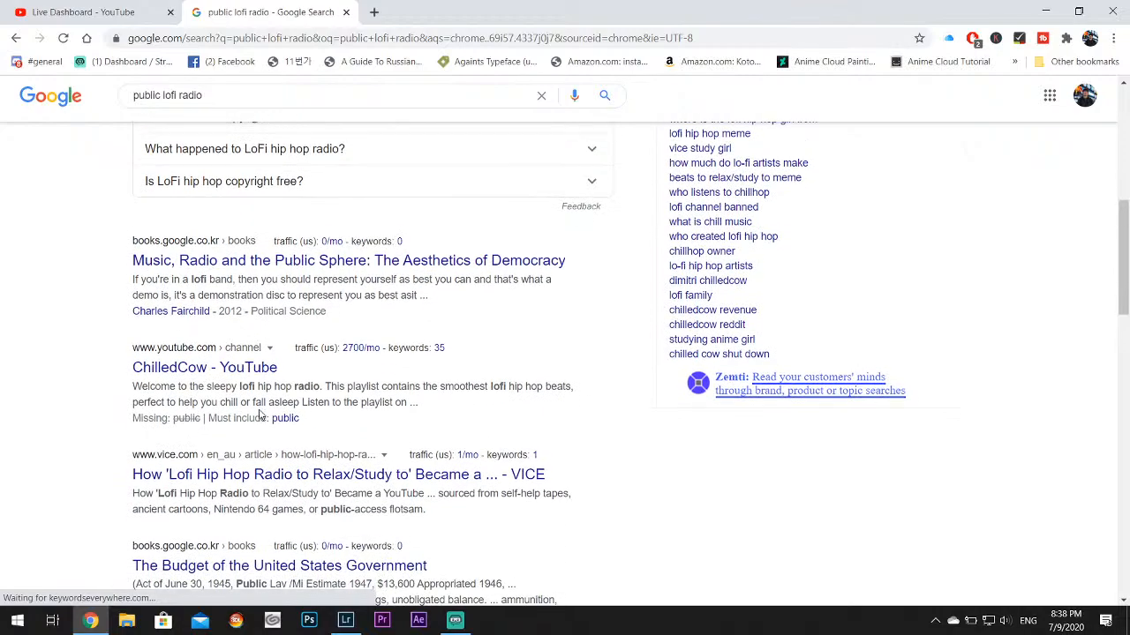
scroll(346, 348, "down", 3)
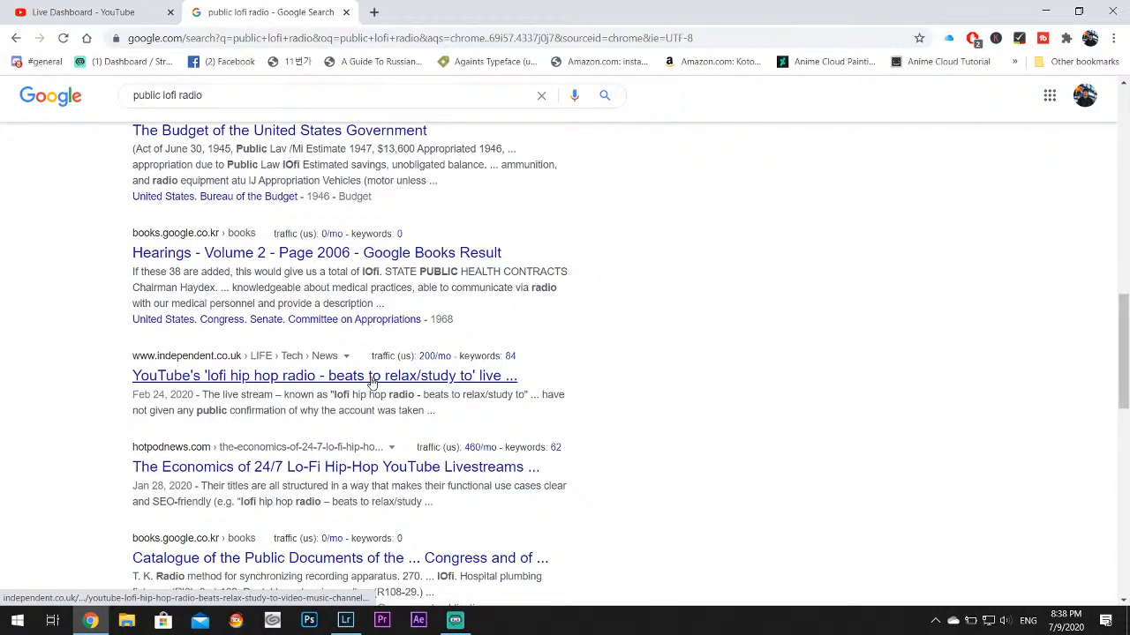
Search the web for "public domain radio" and open the Public Domain Online Radio site
left_click(321, 37)
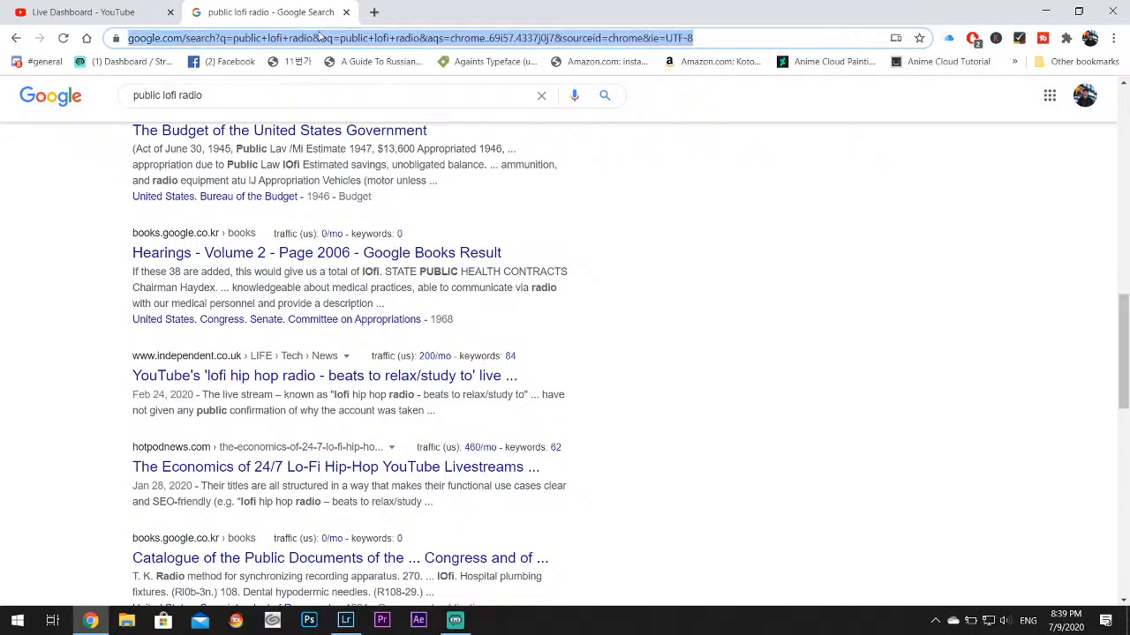
type("public doma")
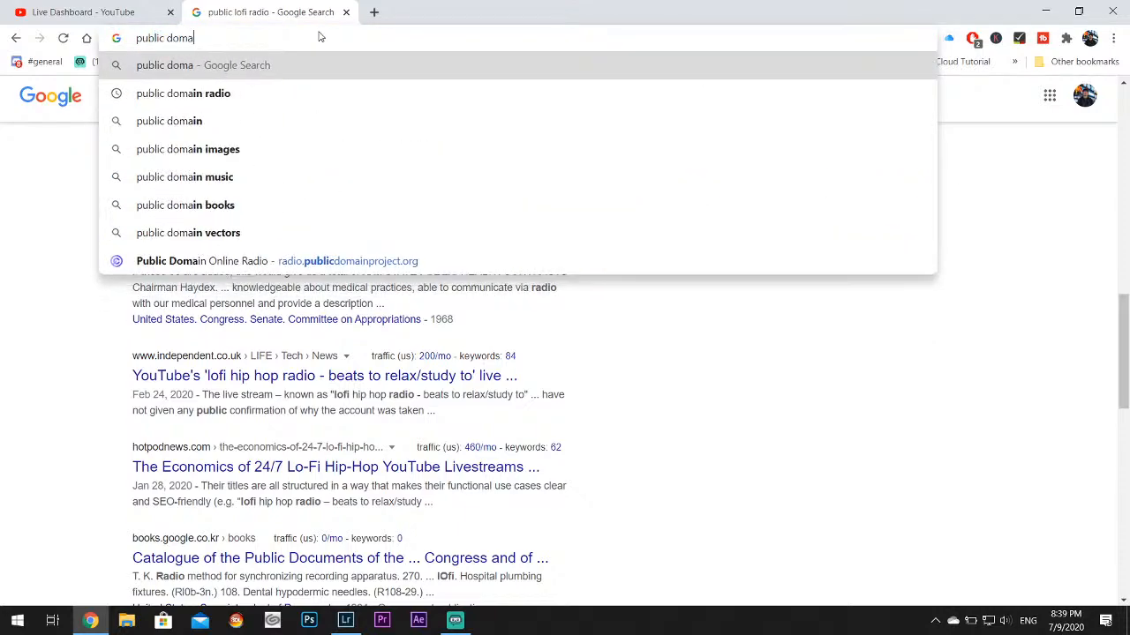
type("in radio")
key("Return")
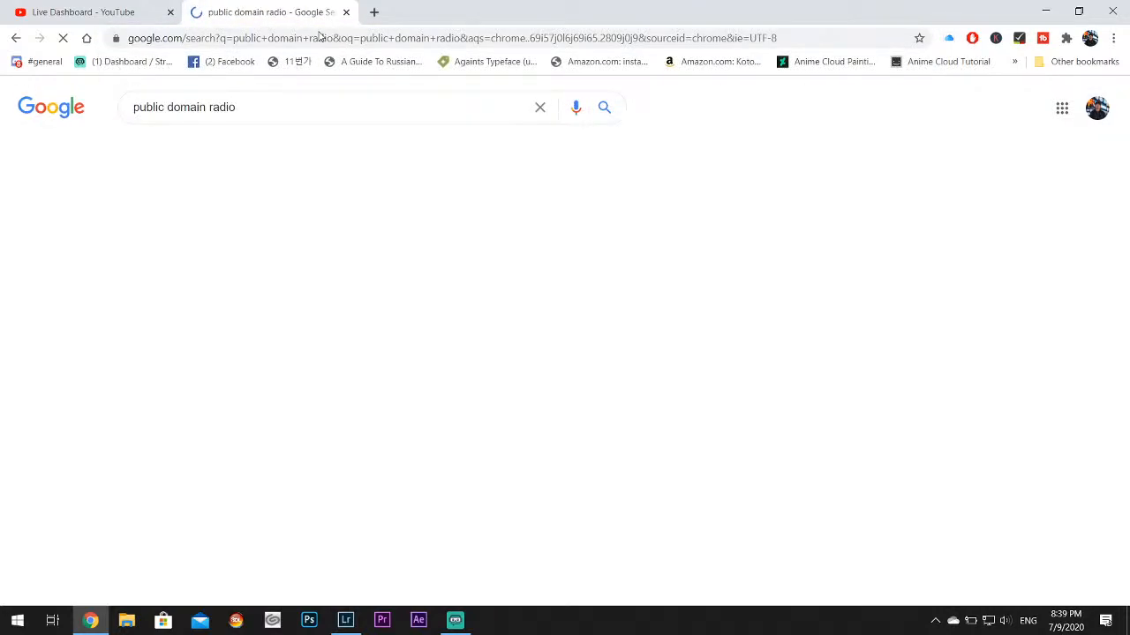
left_click(200, 359)
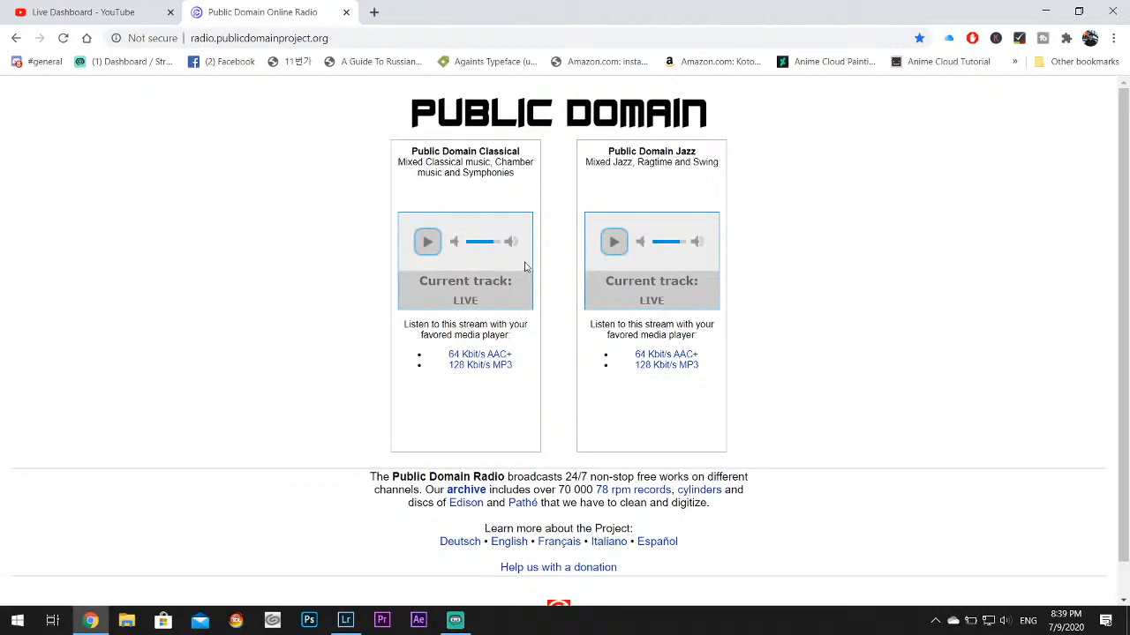
Start the Public Domain Jazz stream and turn its volume down to near the minimum
left_click(614, 242)
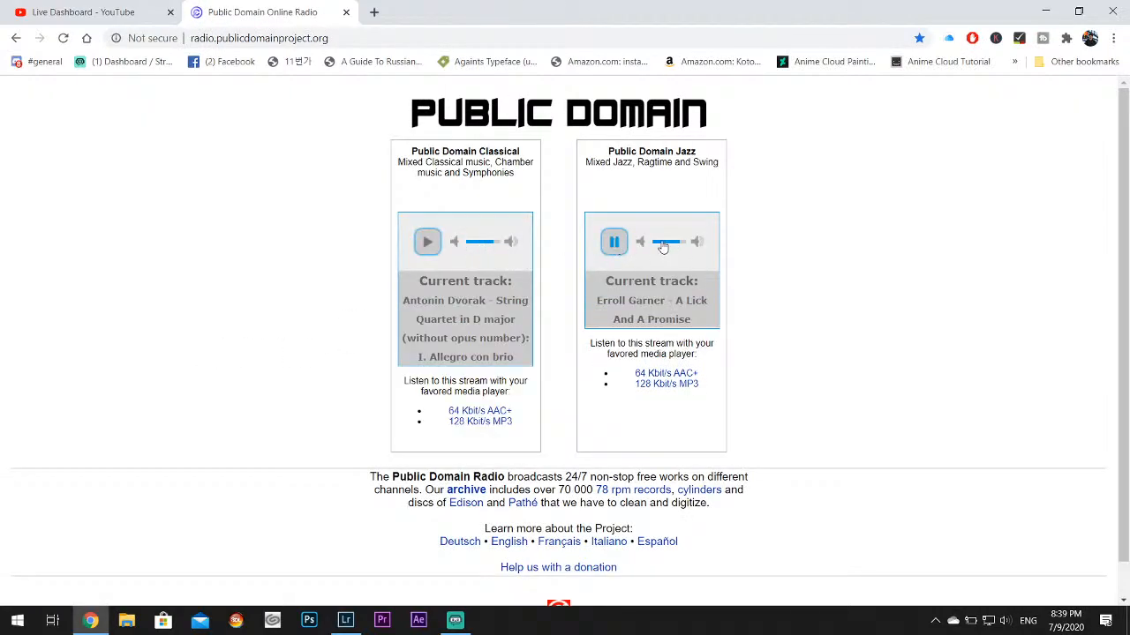
left_click(658, 245)
left_click(659, 248)
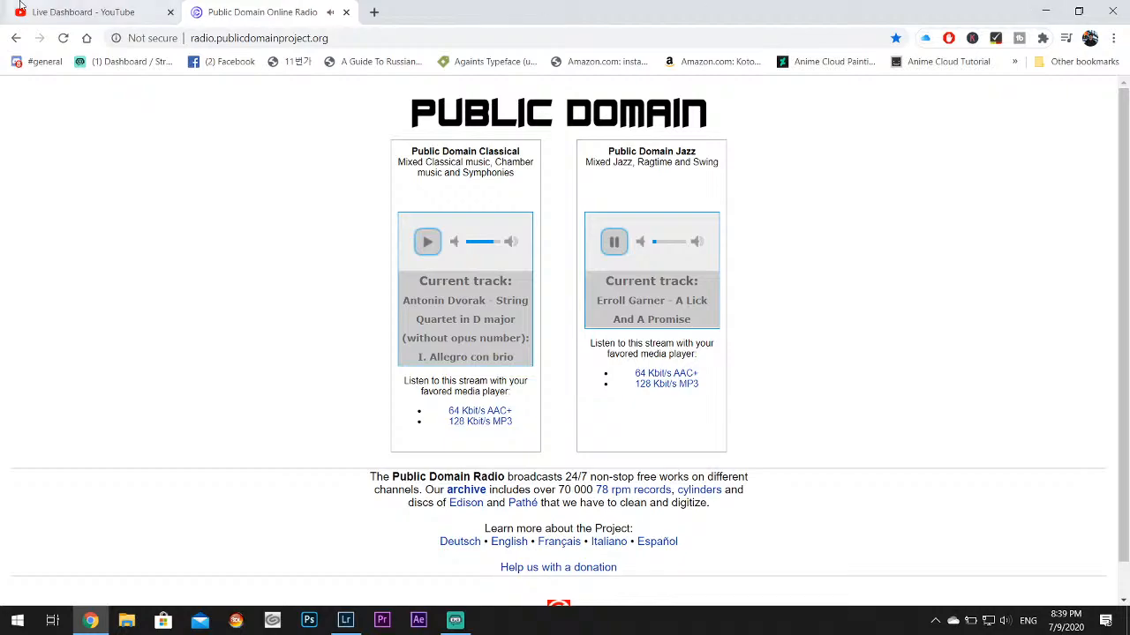
Examine the YouTube live dashboard, including the stream preview, basic info, chat and encoder setup
left_click(84, 12)
scroll(1006, 334, "down", 5)
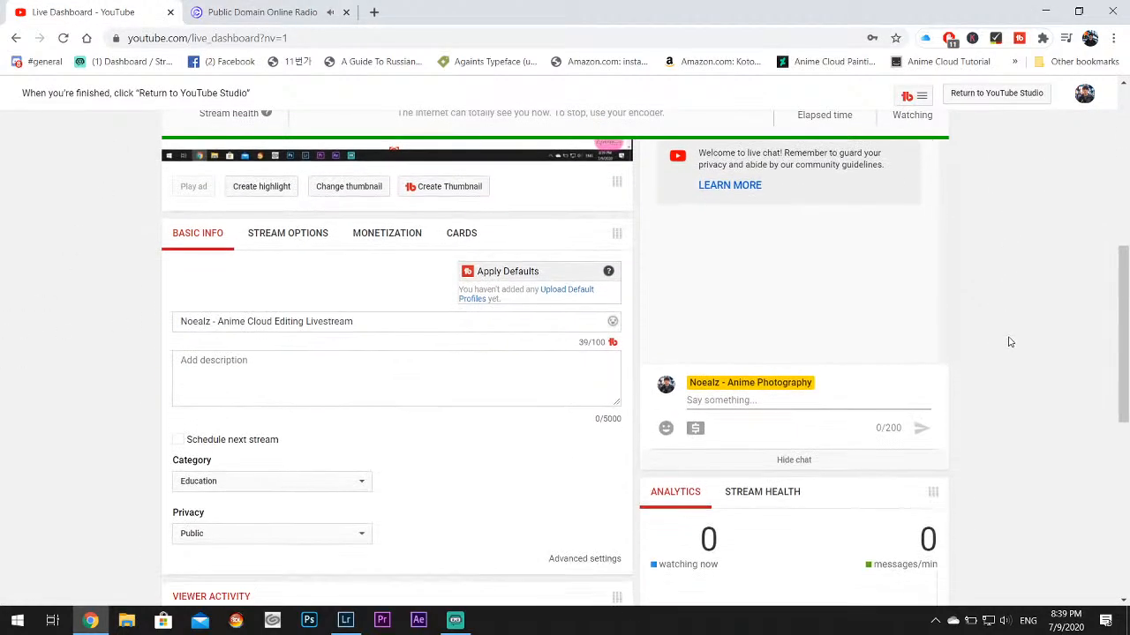
scroll(1011, 328, "down", 2)
scroll(1012, 326, "down", 2)
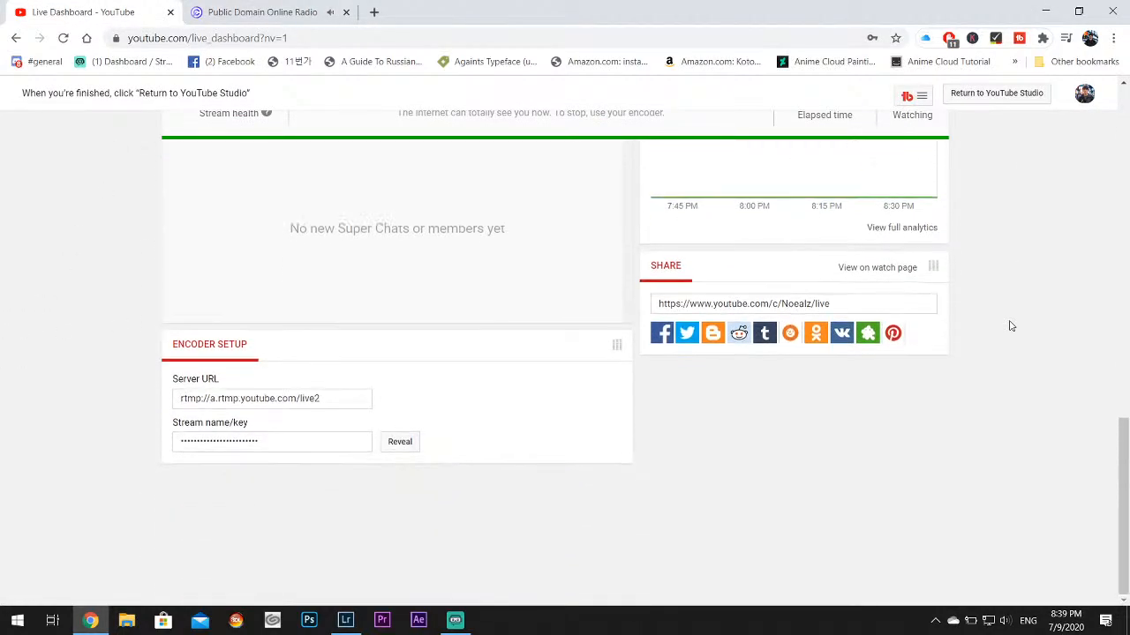
scroll(1011, 326, "up", 8)
scroll(1011, 327, "up", 2)
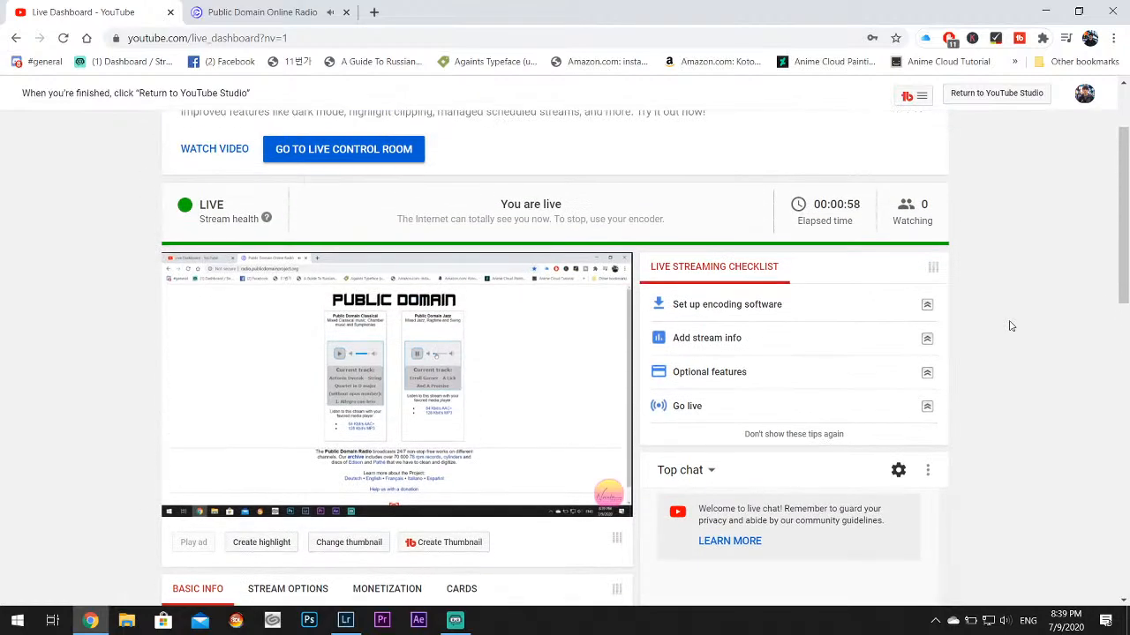
scroll(1012, 327, "down", 4)
scroll(1010, 327, "up", 2)
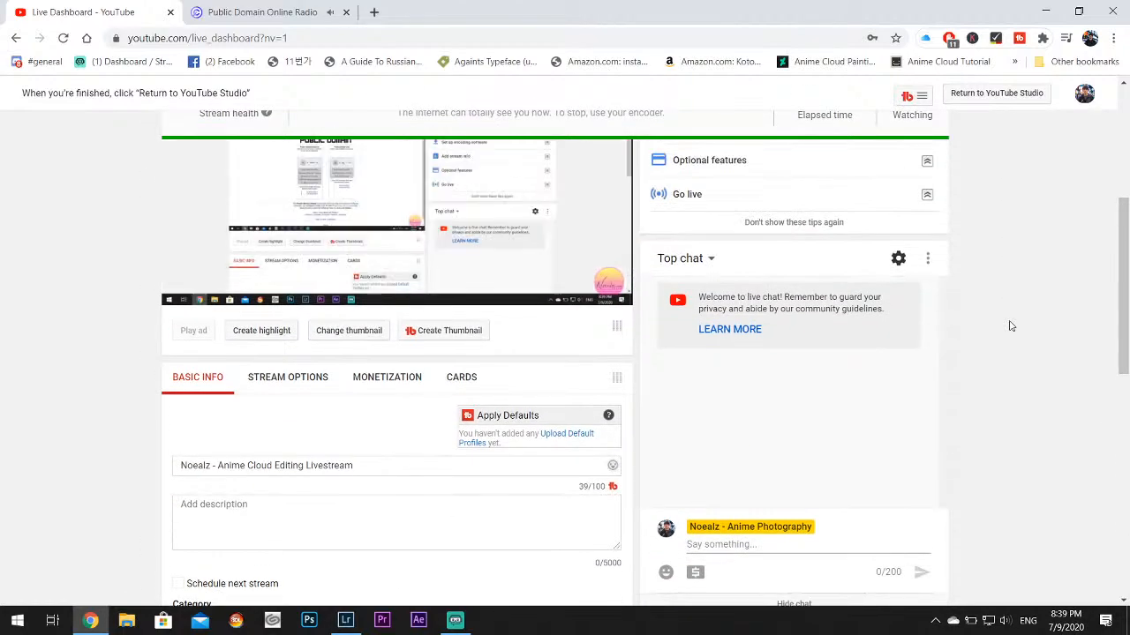
scroll(1011, 327, "down", 1)
Switch to Lightroom Classic, returning once to the browser to turn the Public Domain Jazz stream down further
left_click(1054, 6)
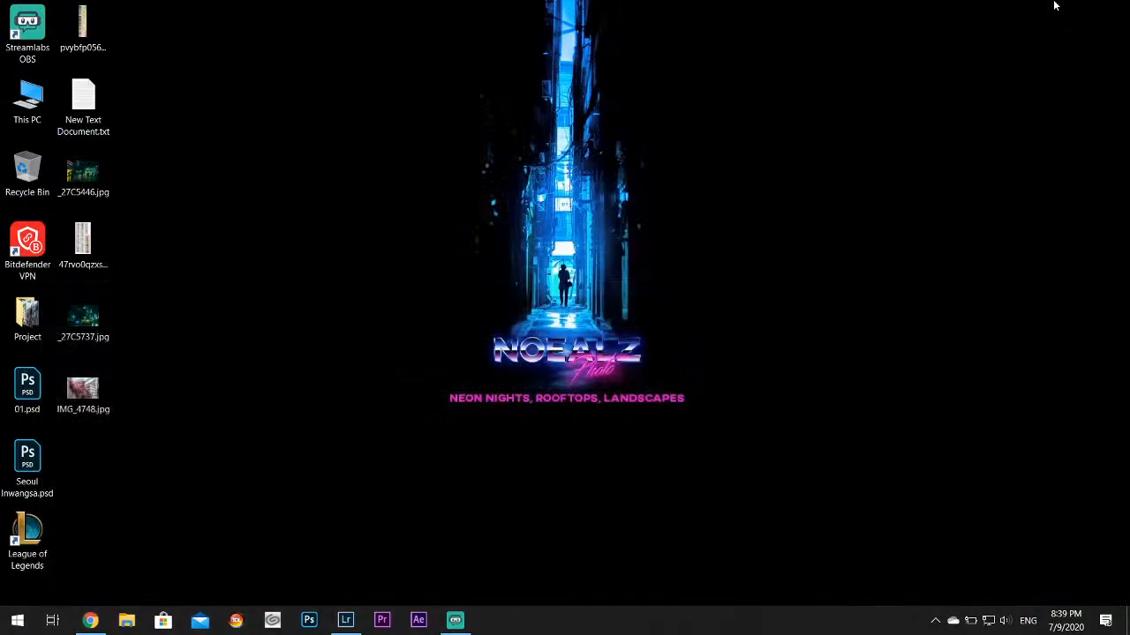
left_click(345, 620)
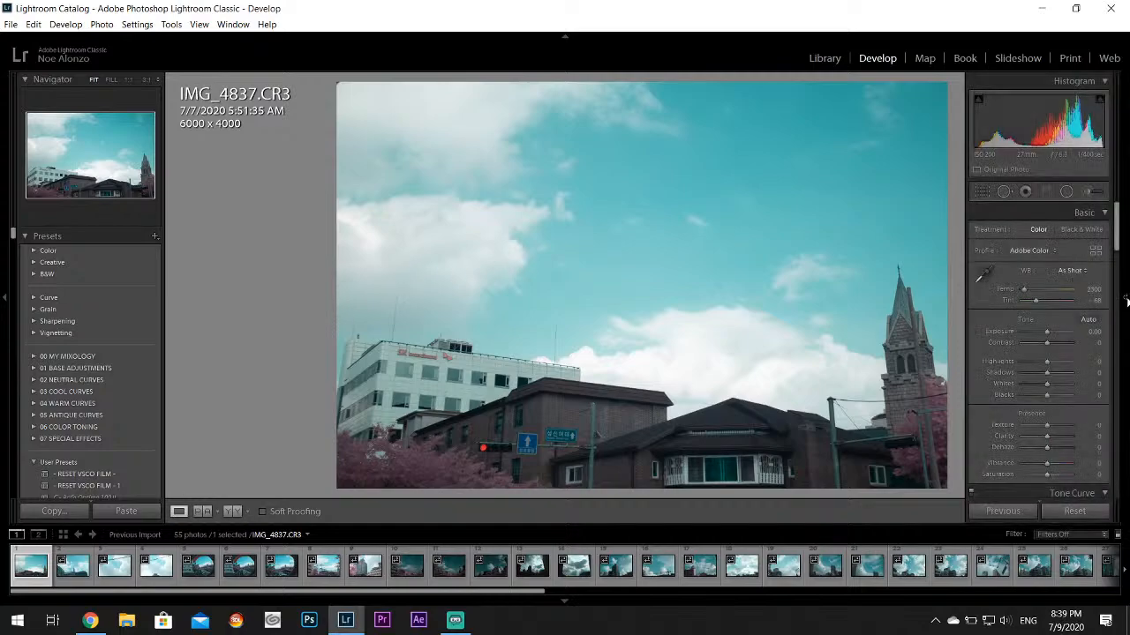
left_click(92, 619)
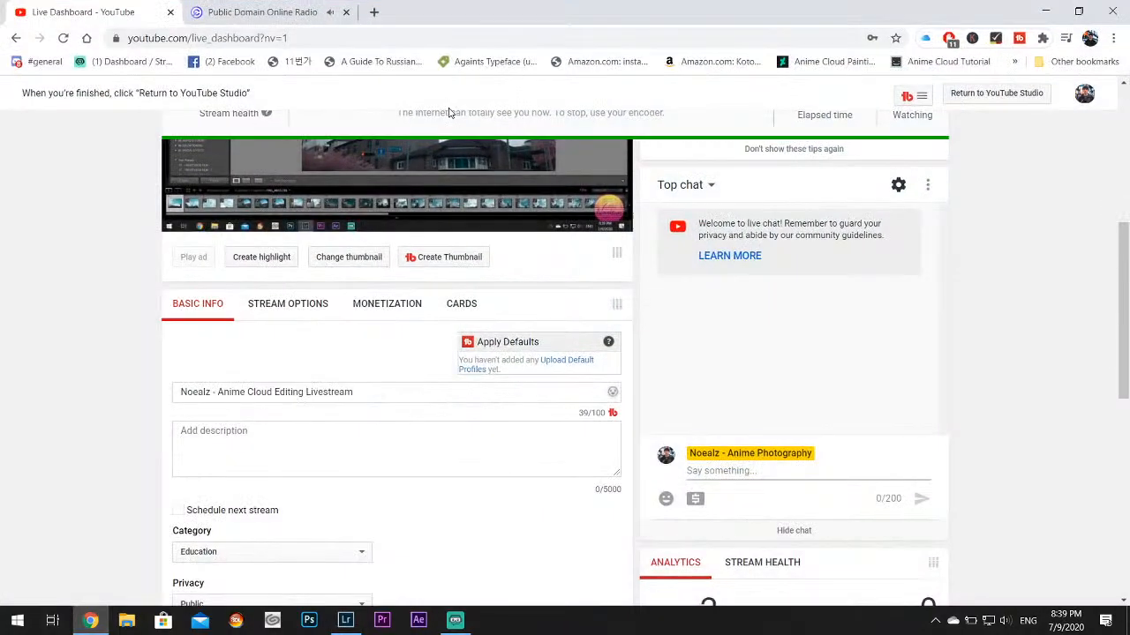
left_click(265, 11)
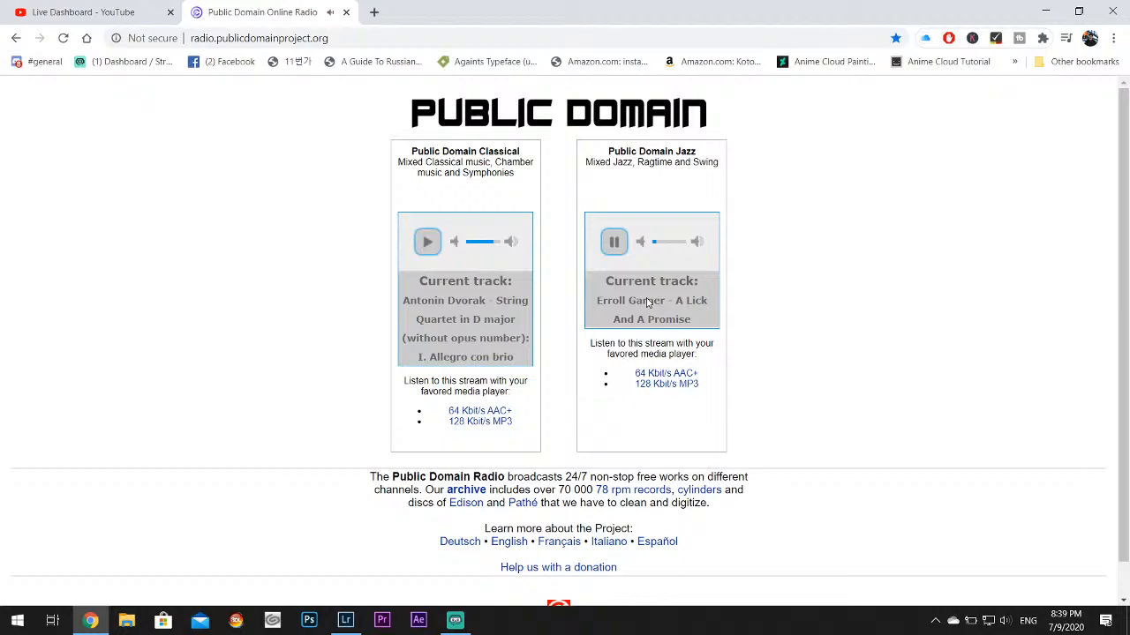
left_click(1048, 9)
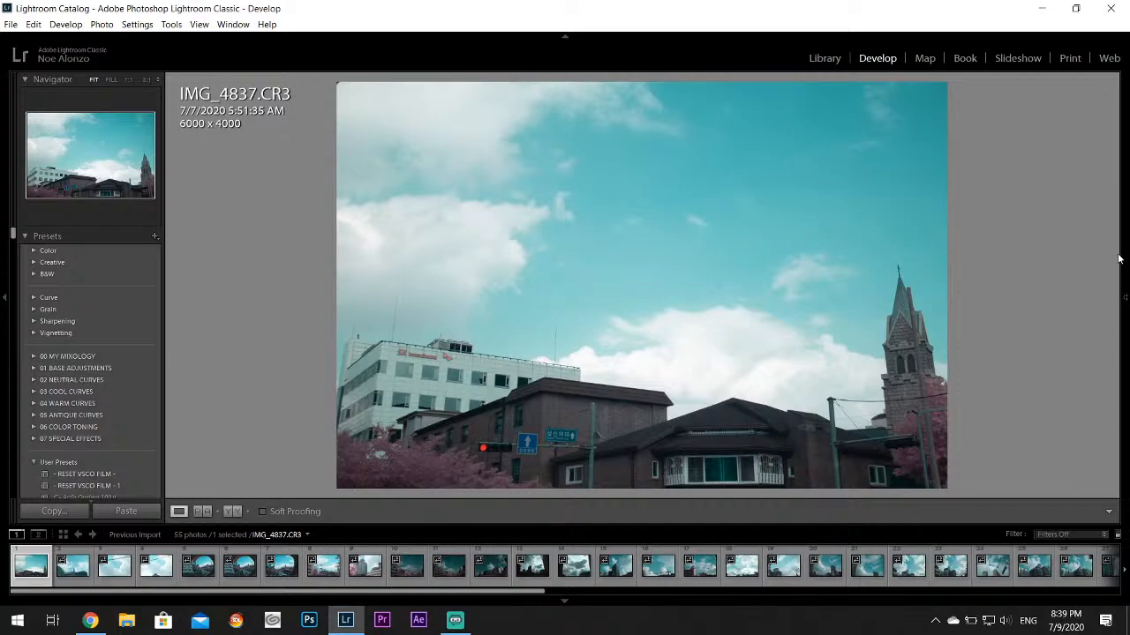
Set the Highlights of IMG_4837.CR3 to -100 and its Whites to +38
mouse_move(1125, 261)
left_click_drag(1042, 363, 1058, 384)
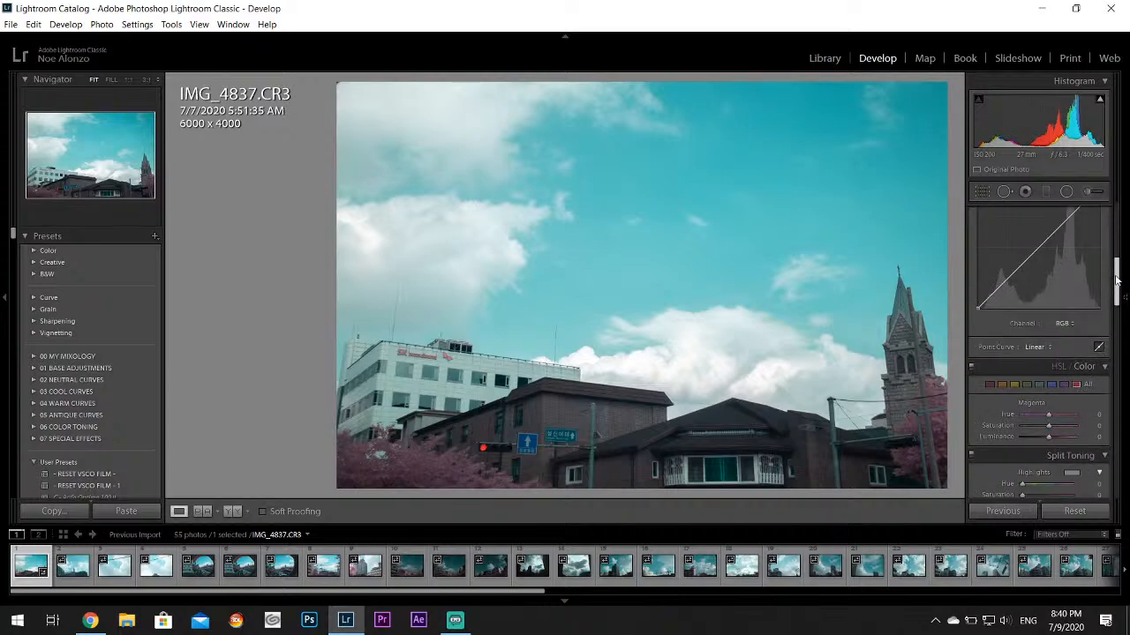
Set the Aqua hue to +60 and the Aqua saturation to +36, and inspect the clouds up close
left_click_drag(1116, 228, 1117, 280)
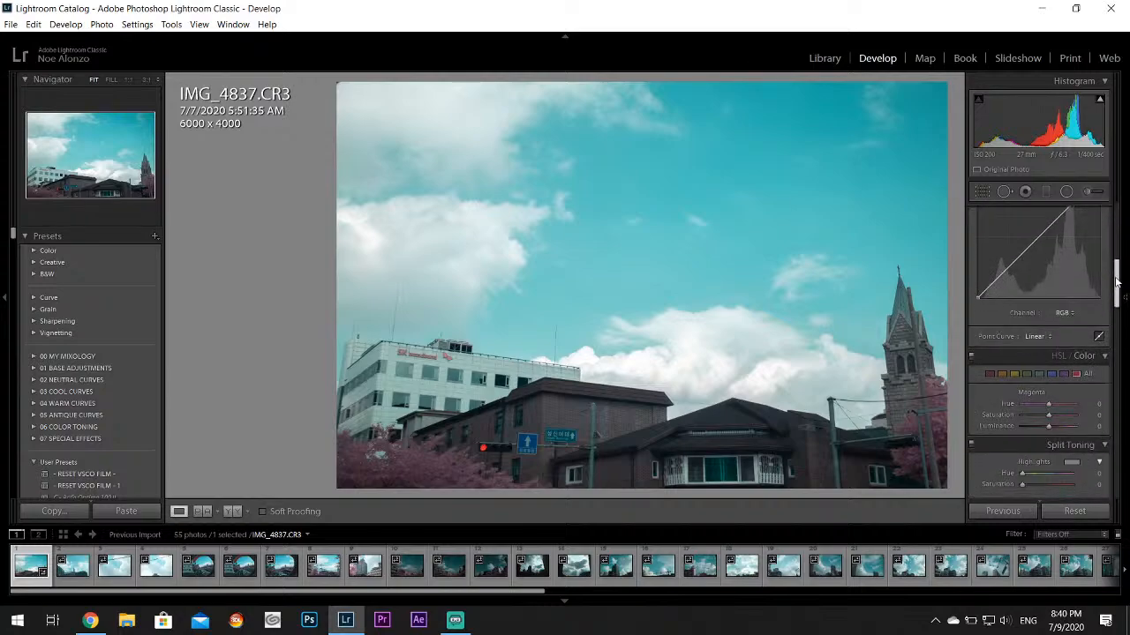
left_click(1038, 374)
mouse_move(1048, 407)
left_mouse_down()
mouse_move(1065, 407)
mouse_move(1059, 417)
left_mouse_up()
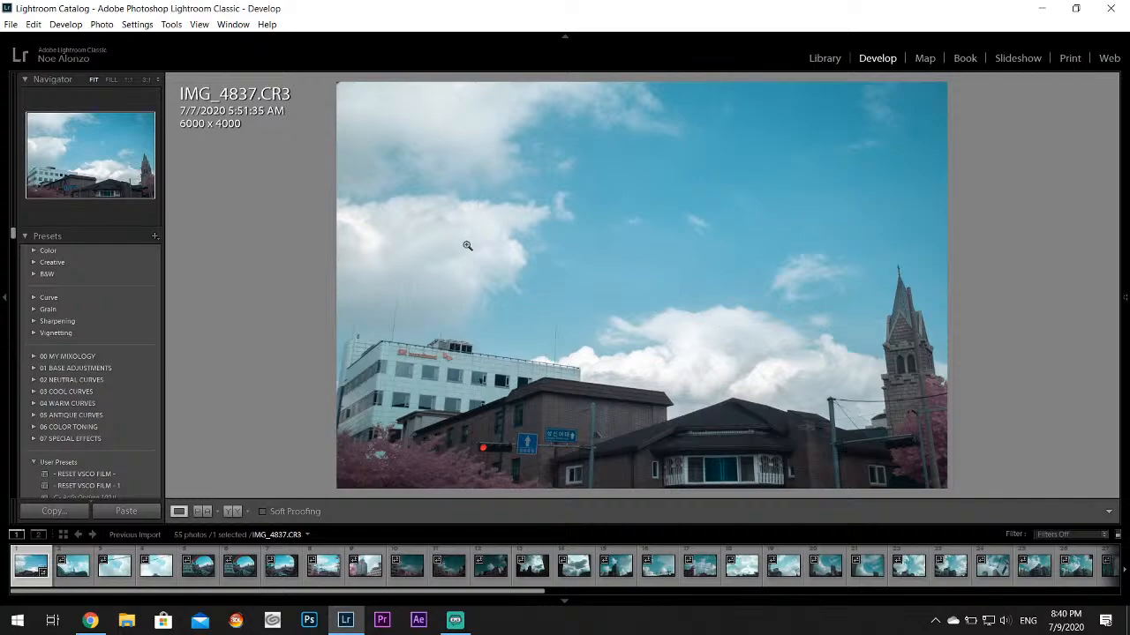
left_click(468, 204)
left_click_drag(467, 194, 846, 237)
left_click_drag(510, 312, 535, 268)
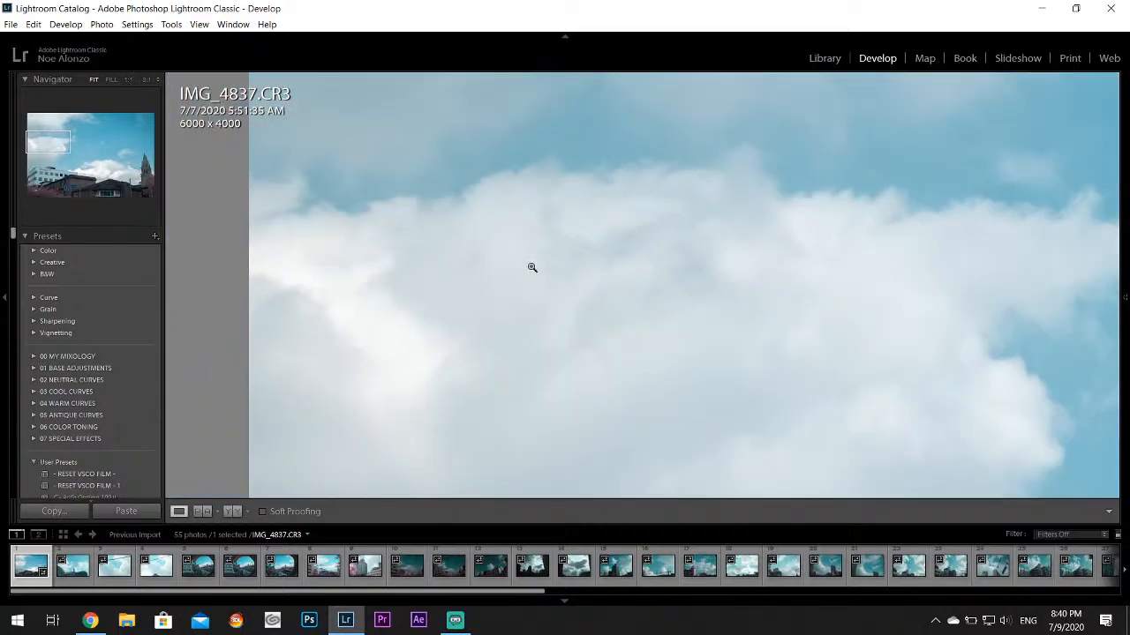
left_click(535, 267)
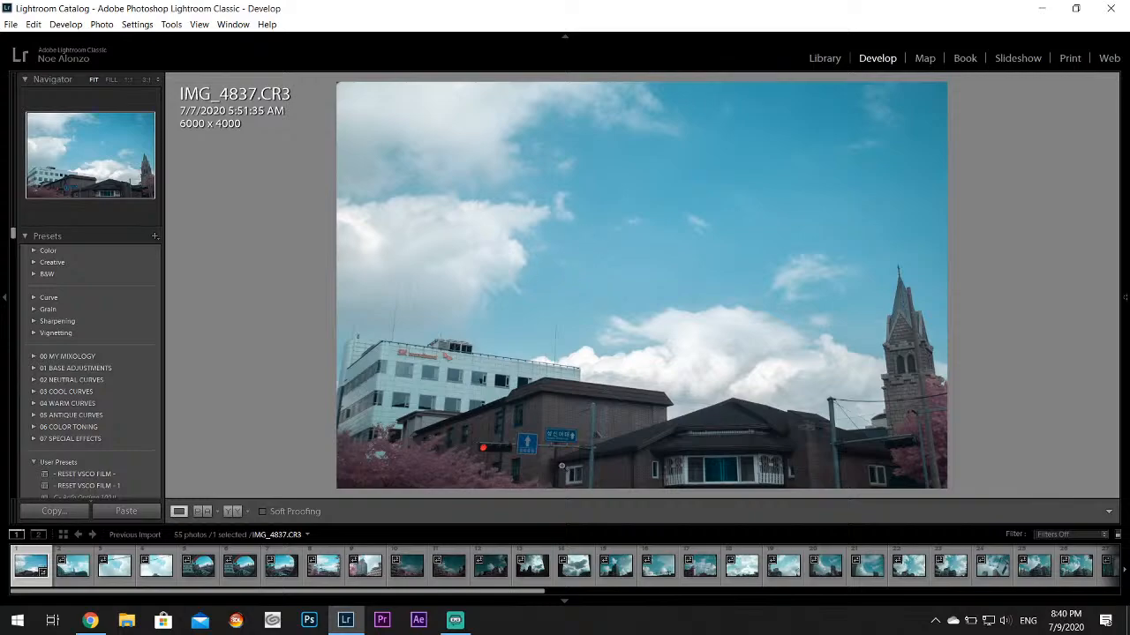
Crop the street-level strip off the bottom of the photo at full width, leaving 6000 x 3468 pixels
mouse_move(1126, 220)
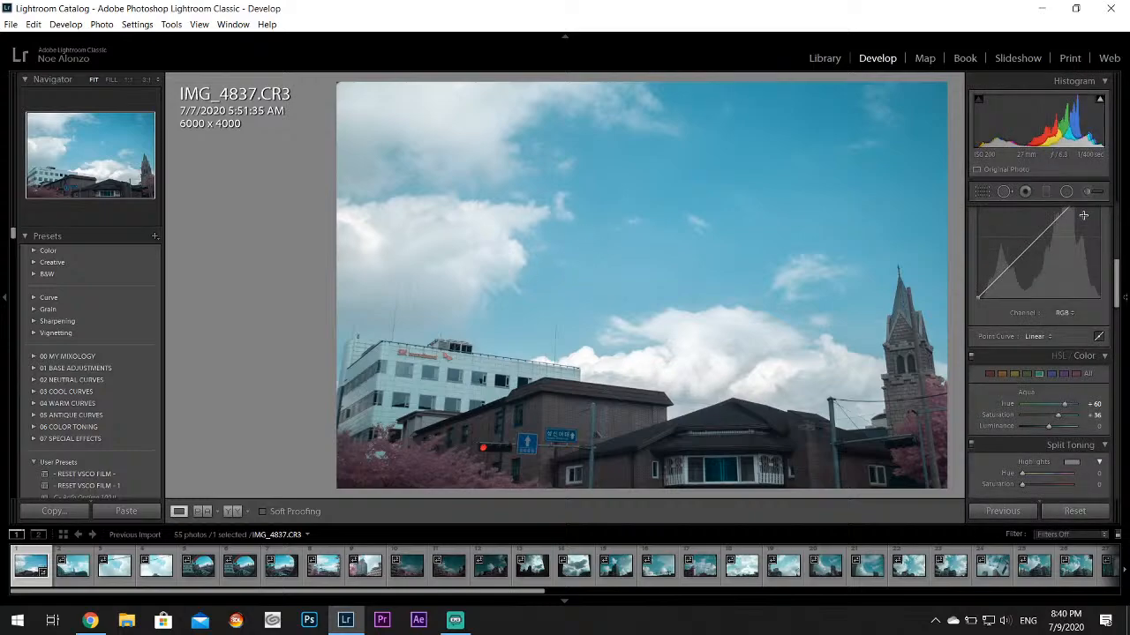
left_click(986, 195)
left_click_drag(643, 491, 643, 477)
mouse_move(1126, 262)
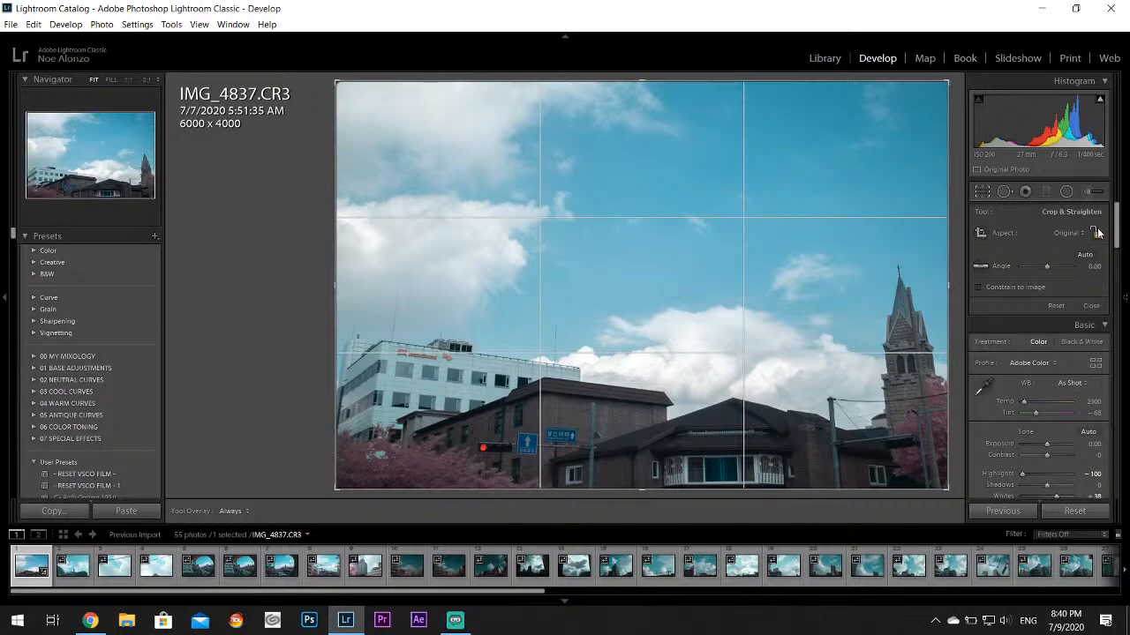
left_click_drag(641, 488, 650, 457)
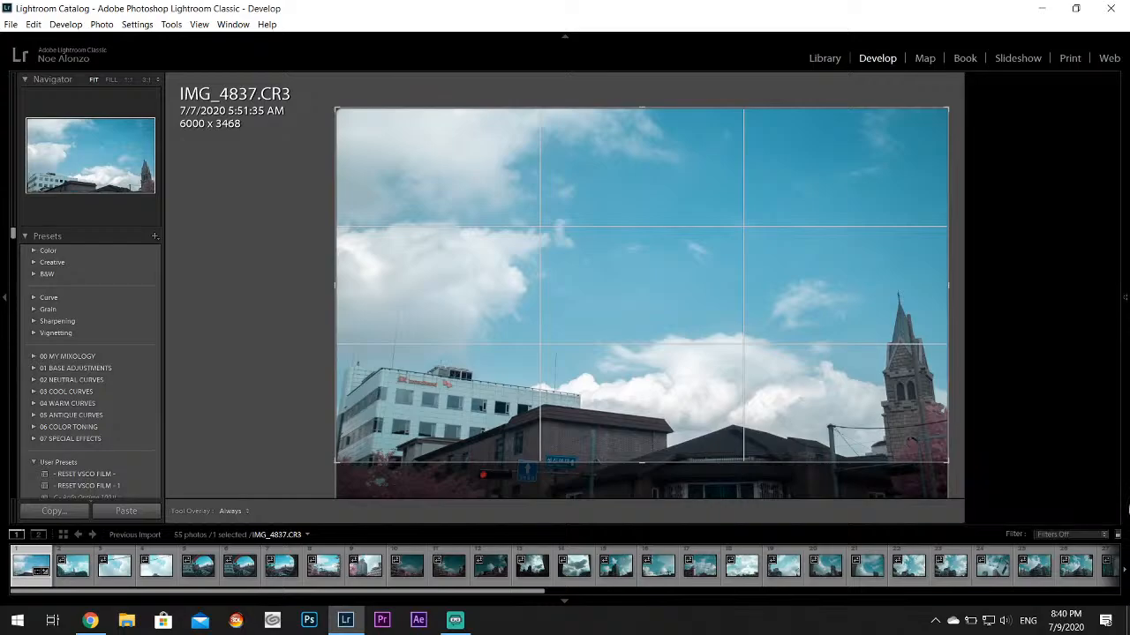
mouse_move(1125, 353)
left_click(982, 191)
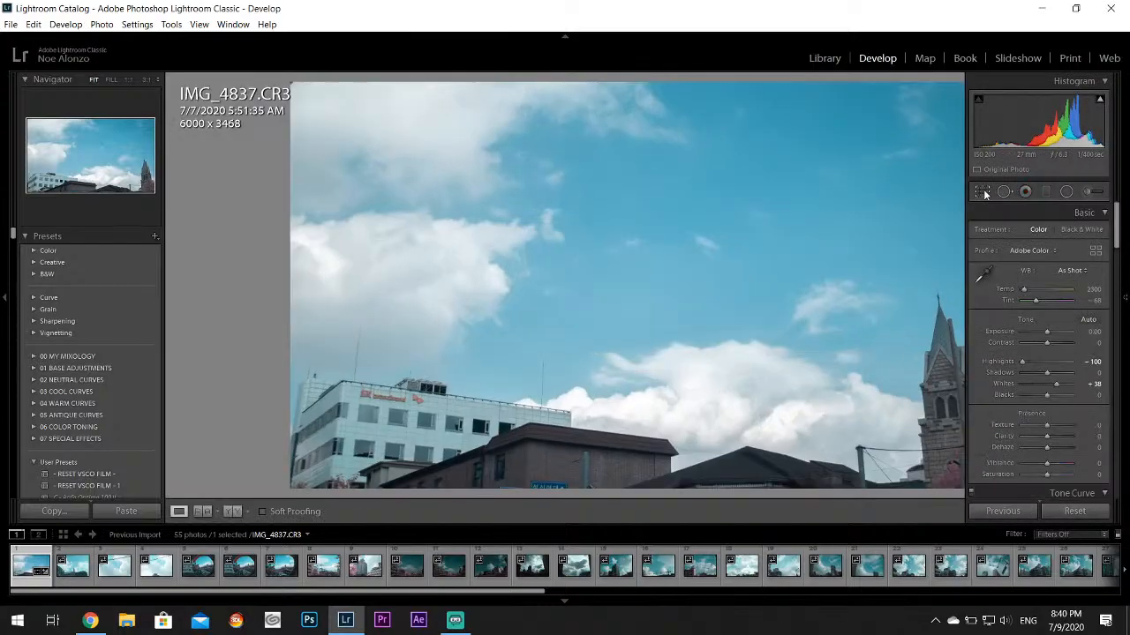
Start the Public Domain Classical stream in the browser, turn its volume down, and return to Lightroom Classic
left_click(90, 620)
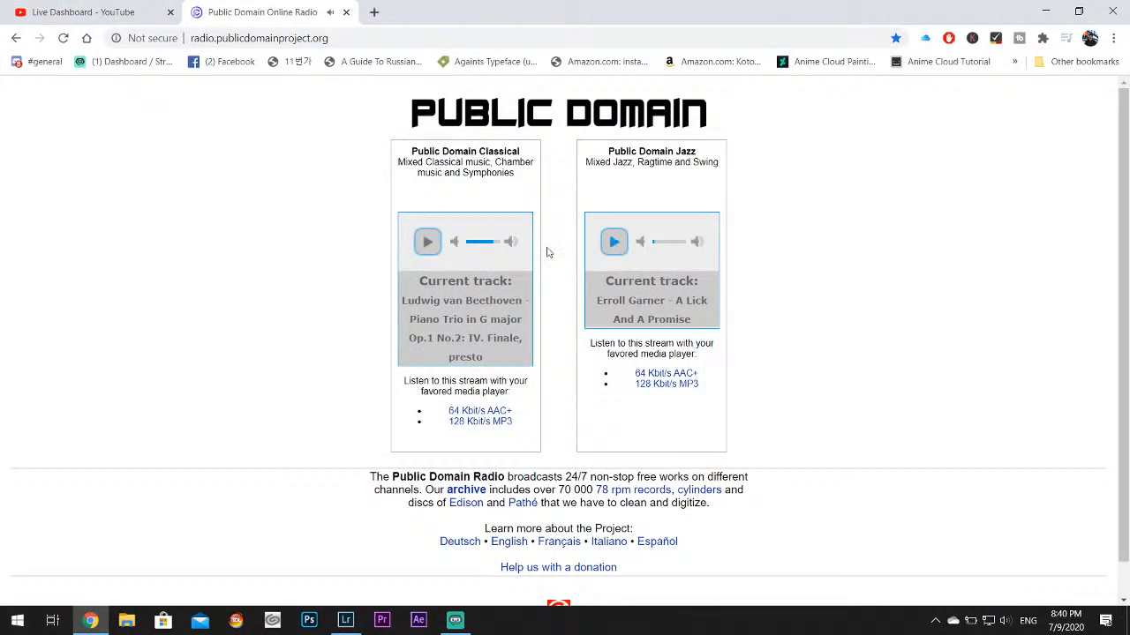
left_click(427, 241)
left_click(470, 243)
left_click(1045, 11)
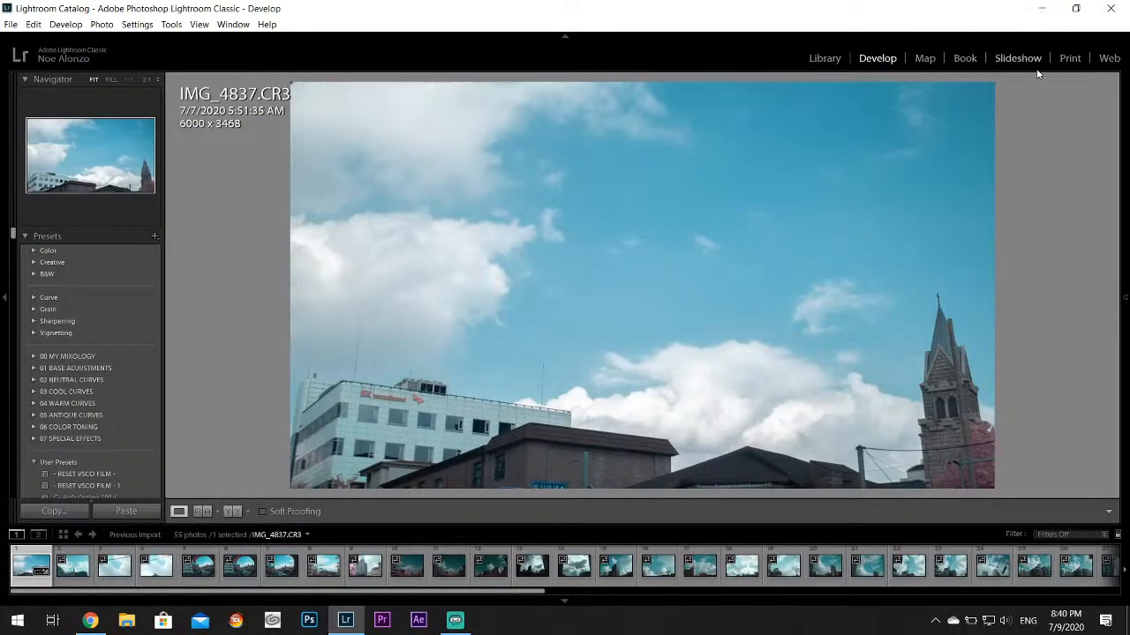
Raise the photo's Exposure to +0.24
mouse_move(1092, 319)
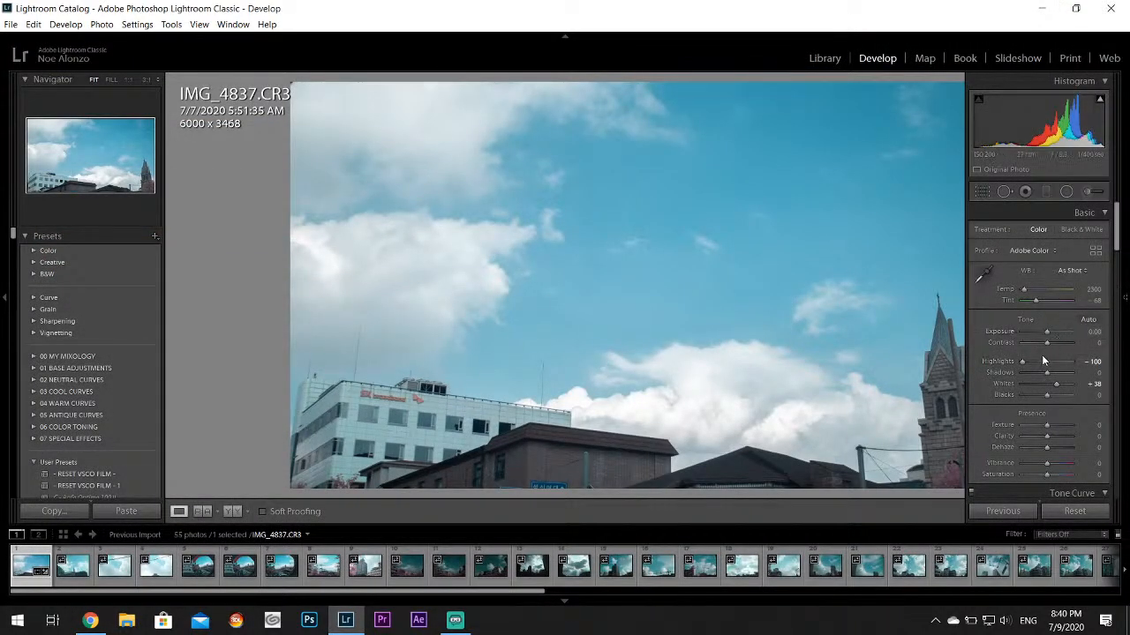
left_click_drag(1046, 333, 1049, 332)
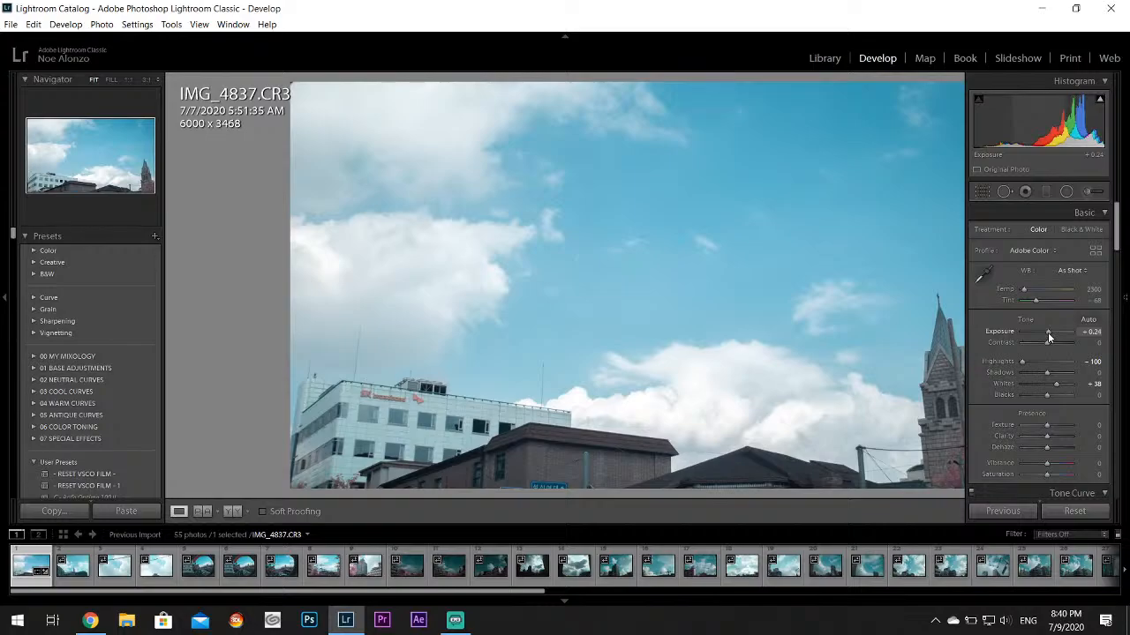
Reset the photo's Exposure to 0.00, and check the classical stream's volume in the browser before returning to Lightroom Classic
double_click(1047, 332)
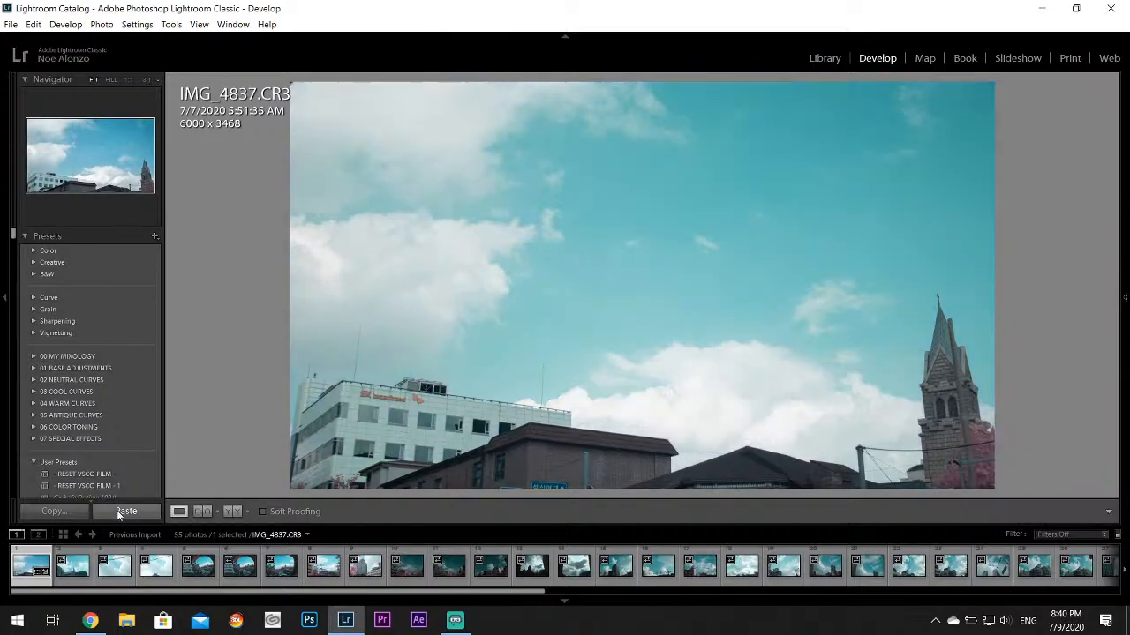
left_click(90, 621)
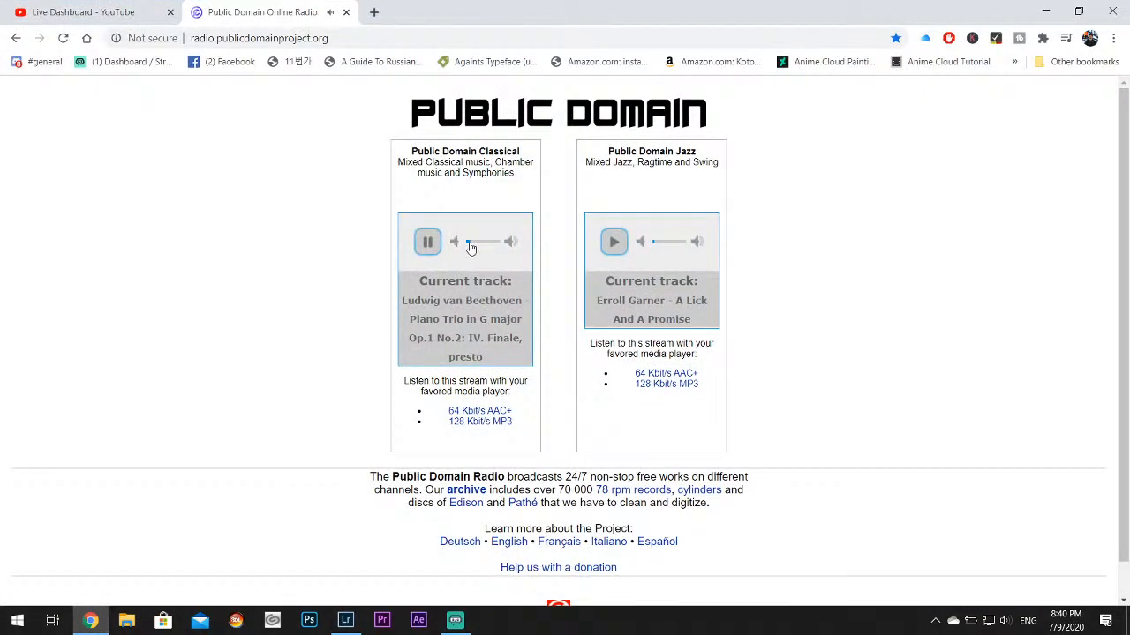
left_click(1046, 11)
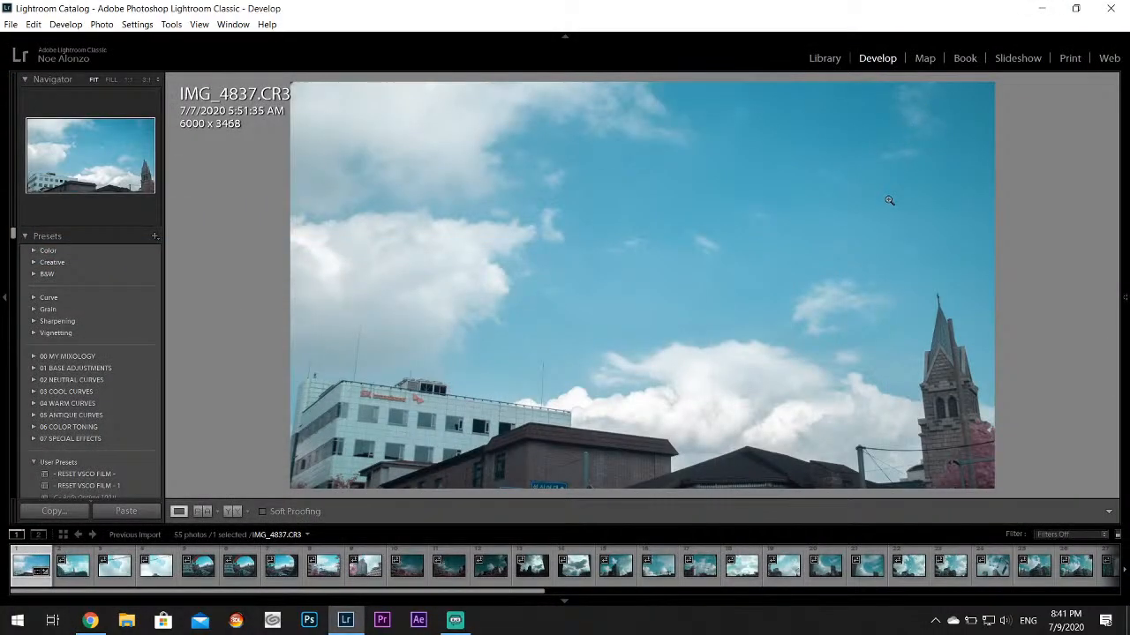
Set the Vibrance of IMG_4837.CR3 to +14, inspect the clouds up close, and hide the photo info overlay
mouse_move(1124, 297)
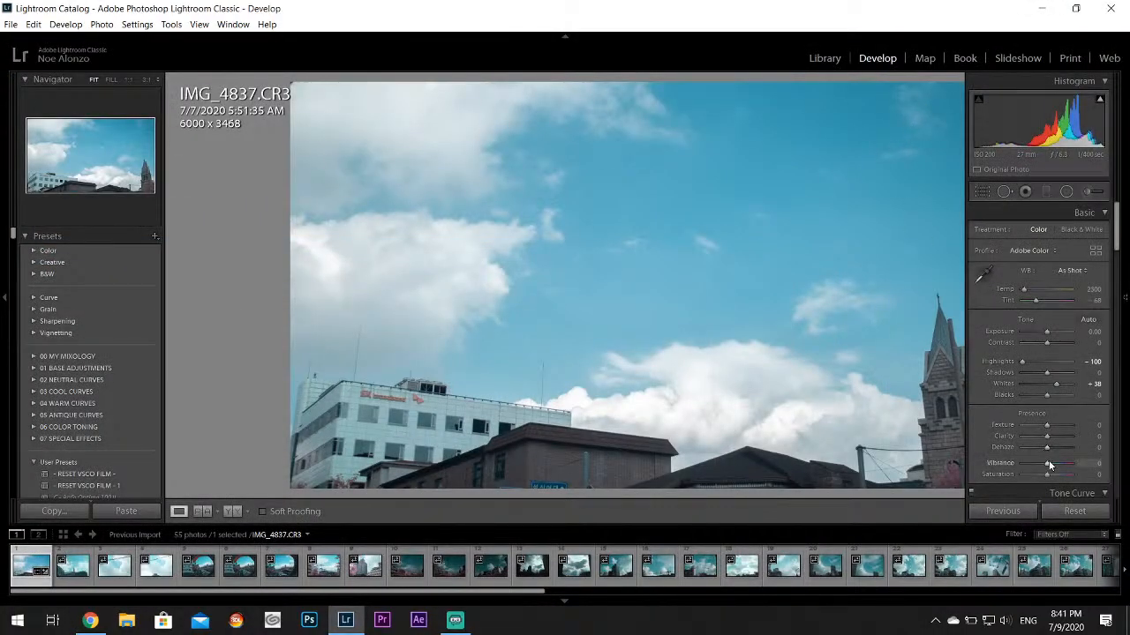
left_click_drag(1047, 463, 1053, 465)
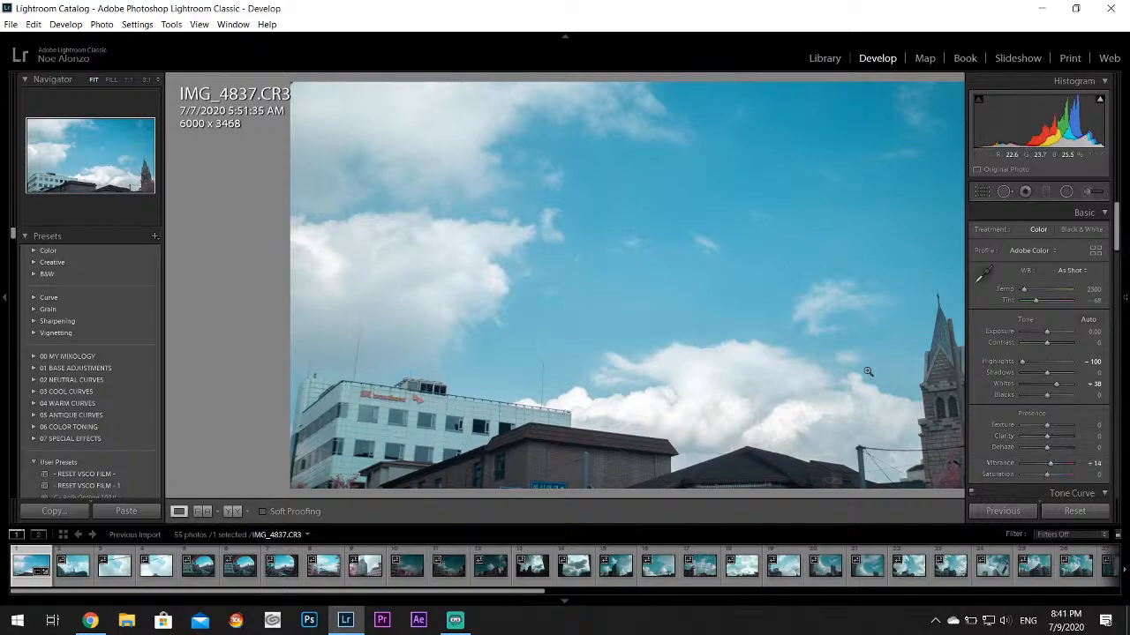
left_click(620, 400)
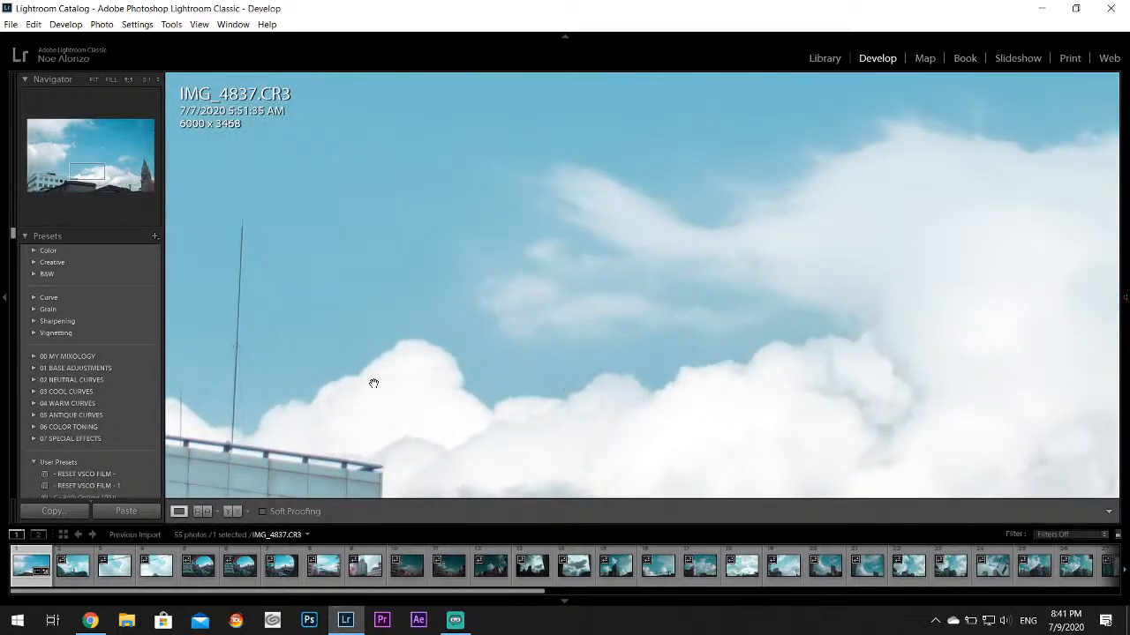
left_click(800, 367)
key("i")
key("i")
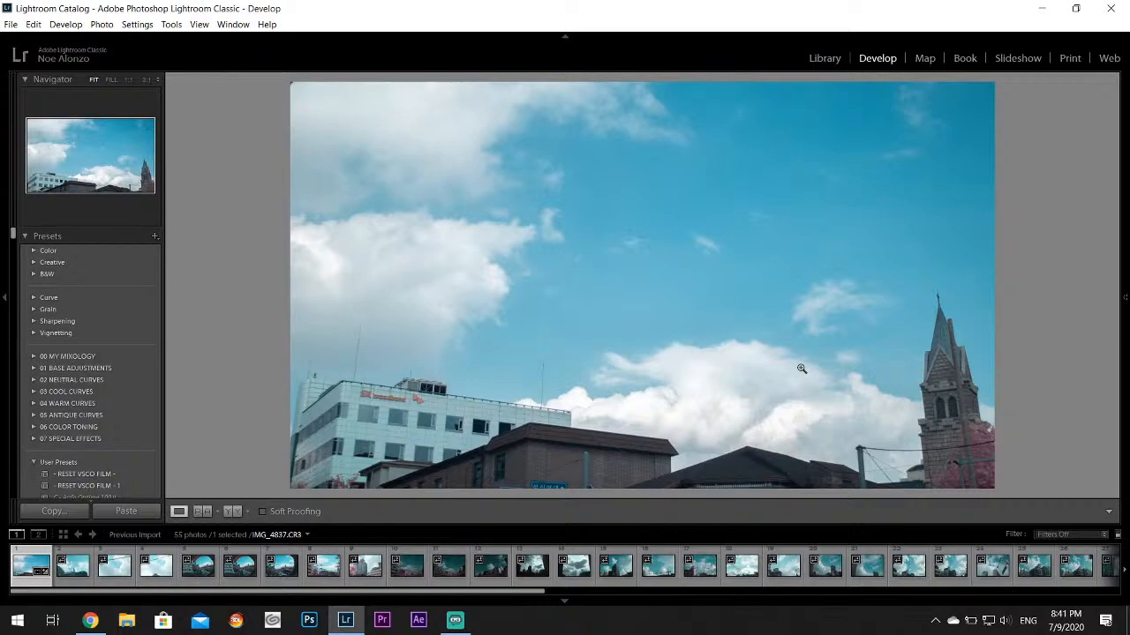
key("F8")
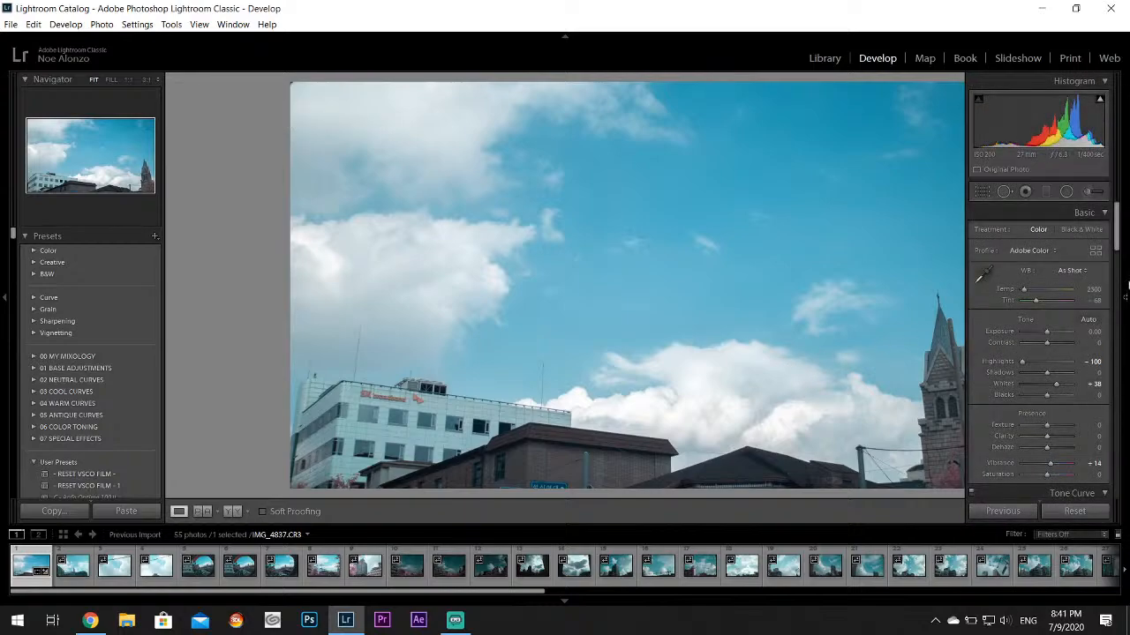
Open IMG_4838.CR3 and set its Highlights to -100 and Whites to +36
left_click(73, 575)
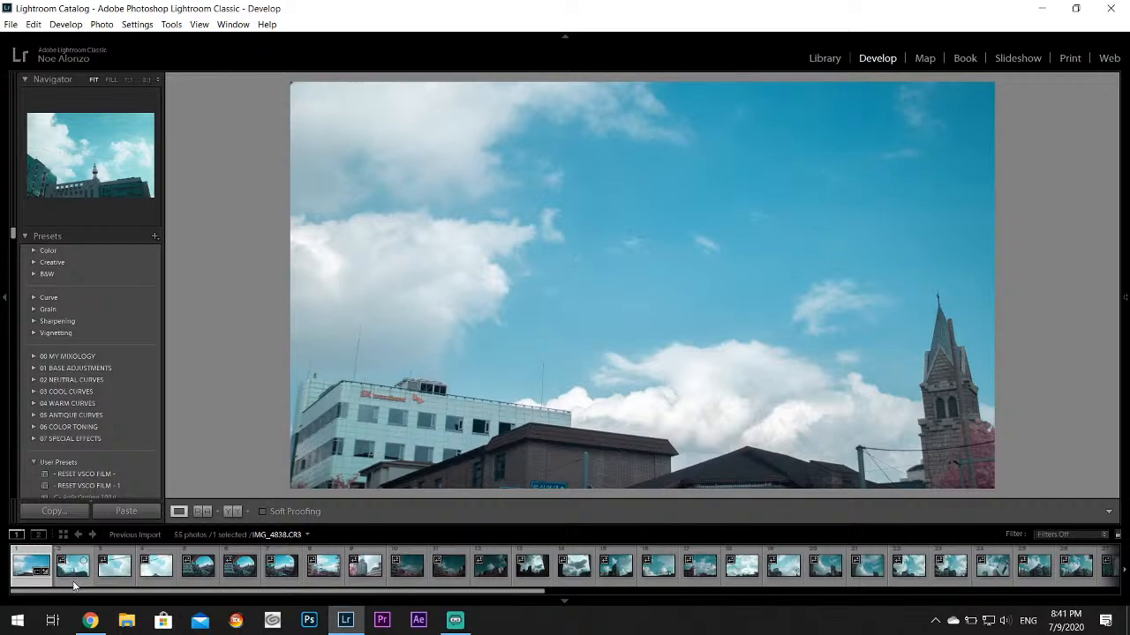
left_click(72, 581)
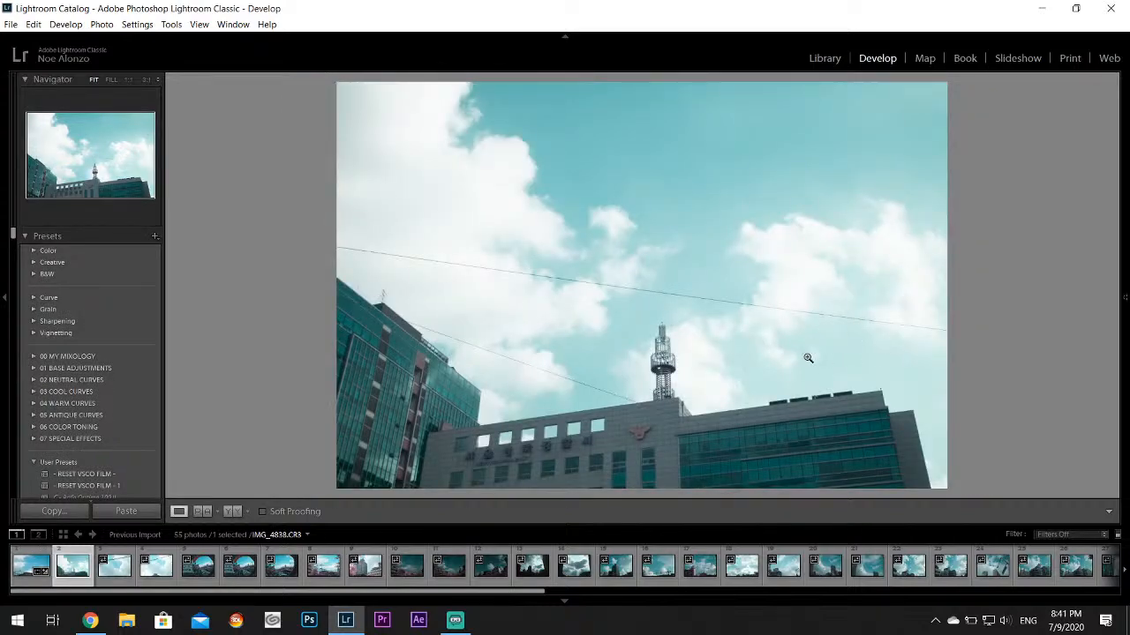
mouse_move(1125, 353)
left_click_drag(1032, 365, 1059, 389)
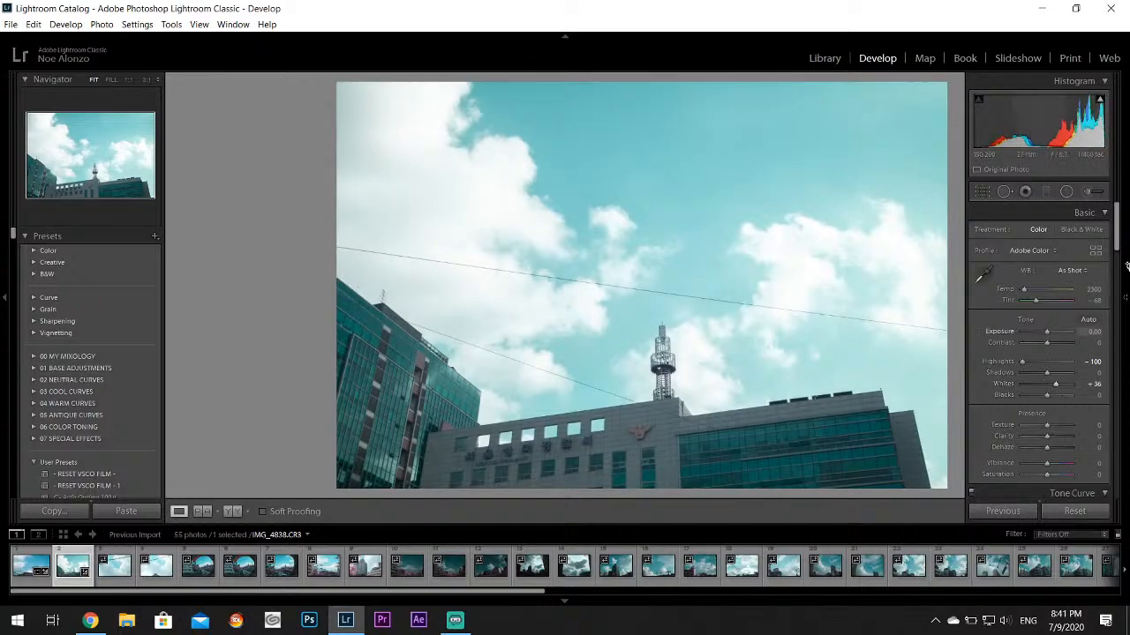
Set the Aqua hue to +78 and Aqua saturation to +71 on IMG_4838.CR3, and inspect the building emblem up close
left_click_drag(1119, 223, 1117, 297)
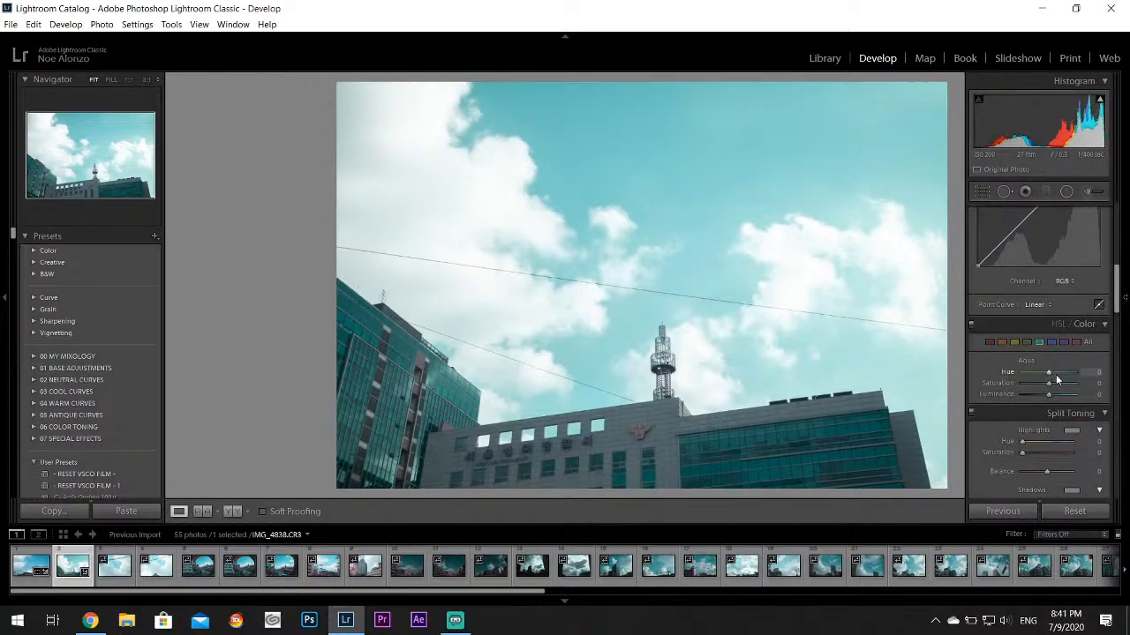
left_click_drag(1051, 372, 1071, 383)
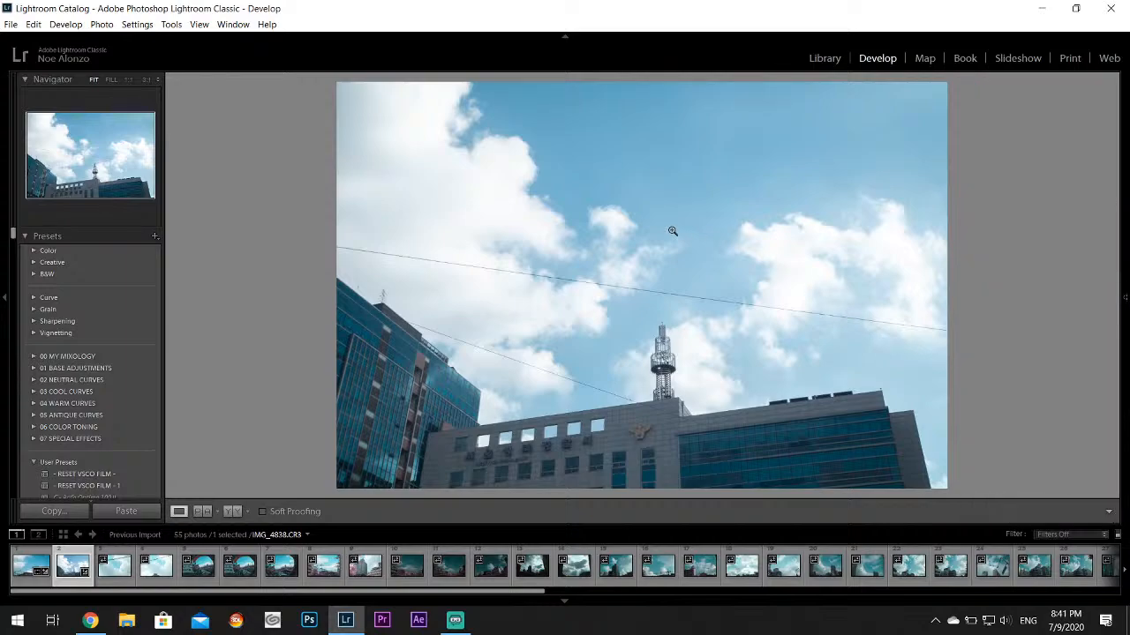
left_click(638, 433)
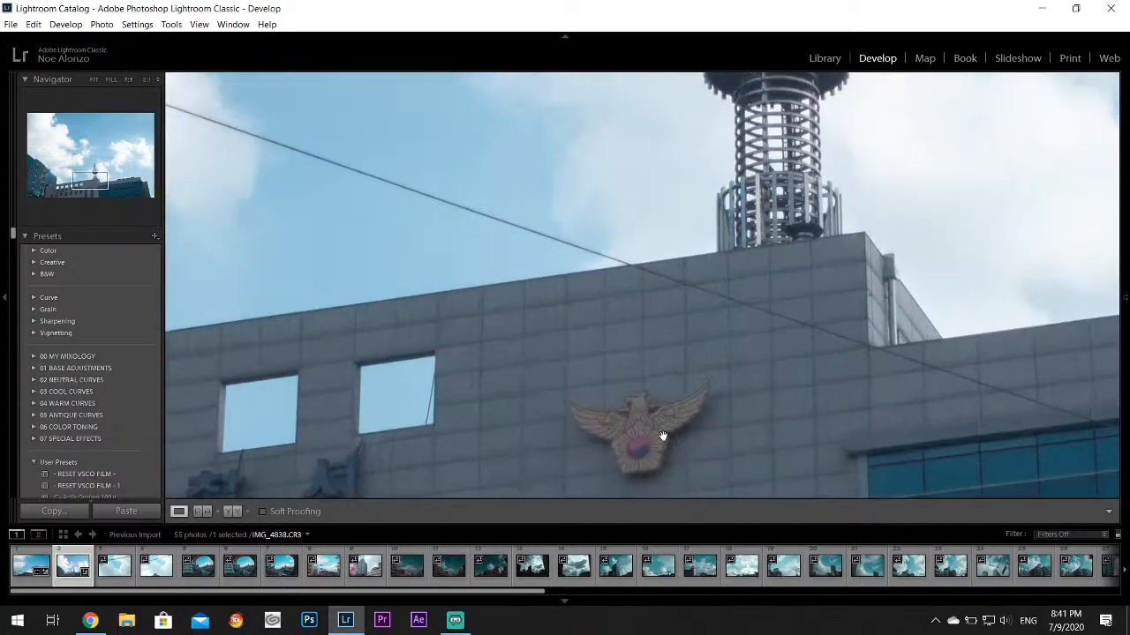
left_click(668, 339)
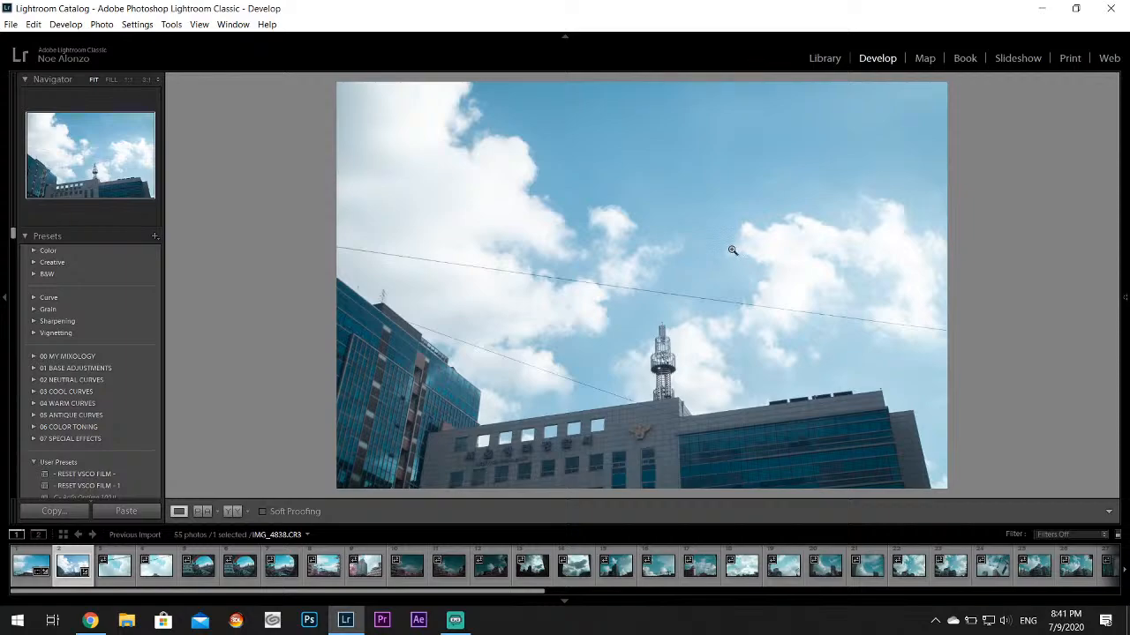
Set the Vibrance to +26 and the Texture to +14 on IMG_4838.CR3
mouse_move(1125, 297)
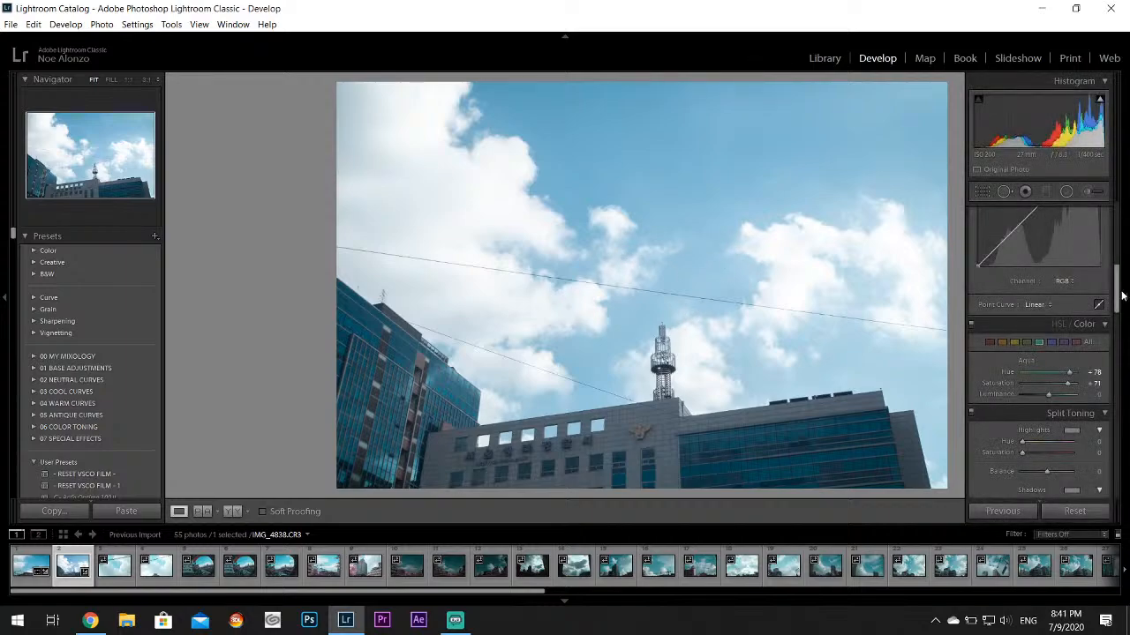
scroll(1048, 403, "up", 5)
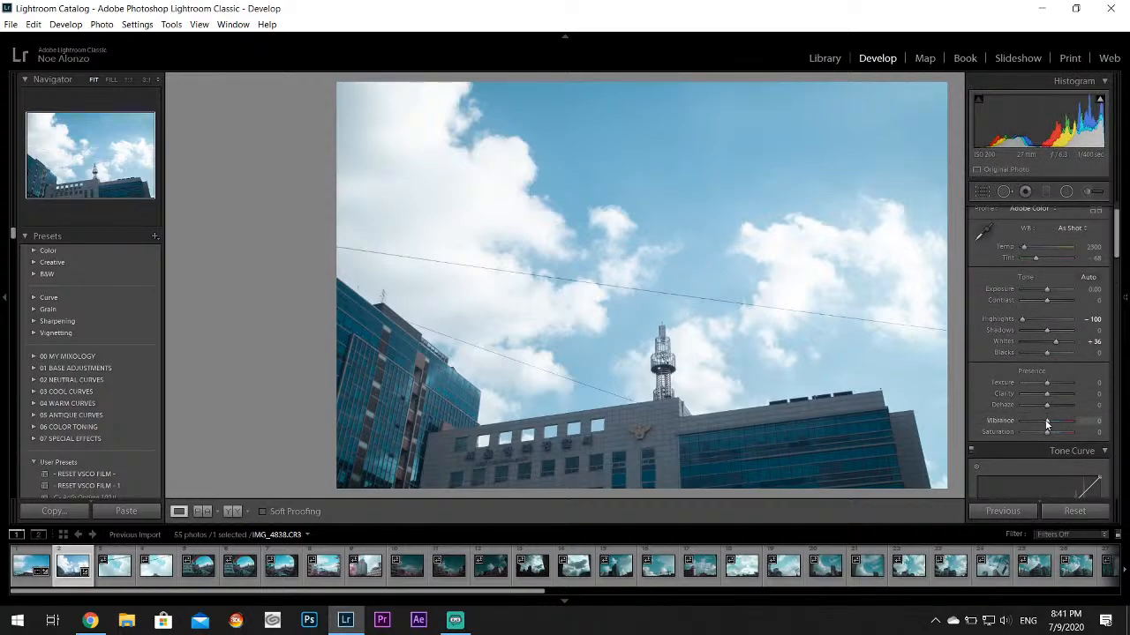
left_click_drag(1047, 421, 1055, 423)
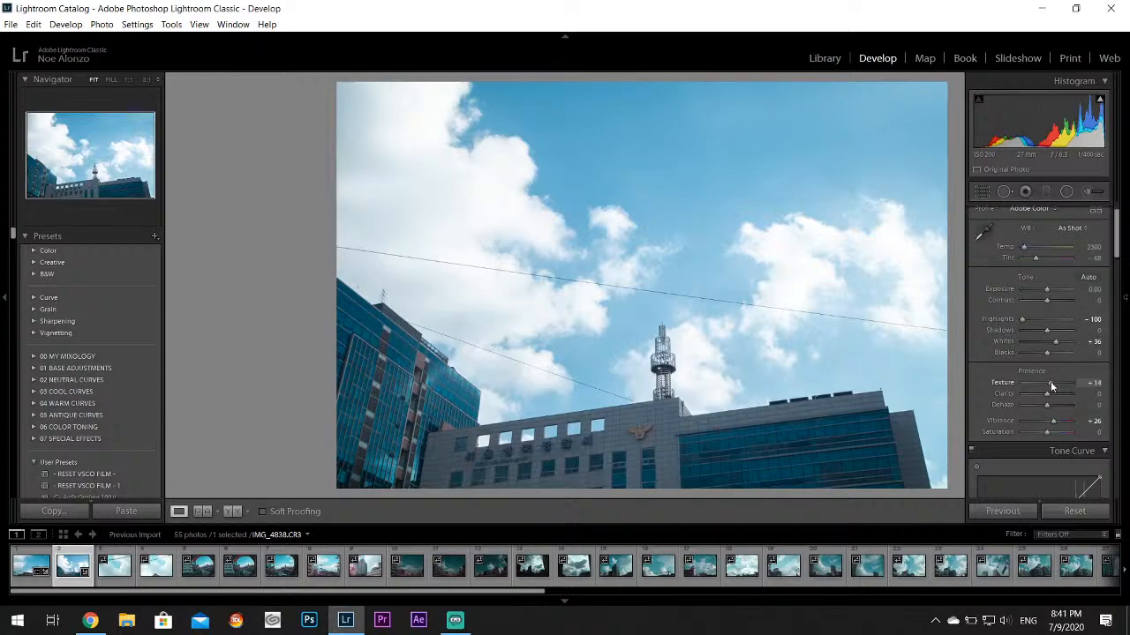
key("F8")
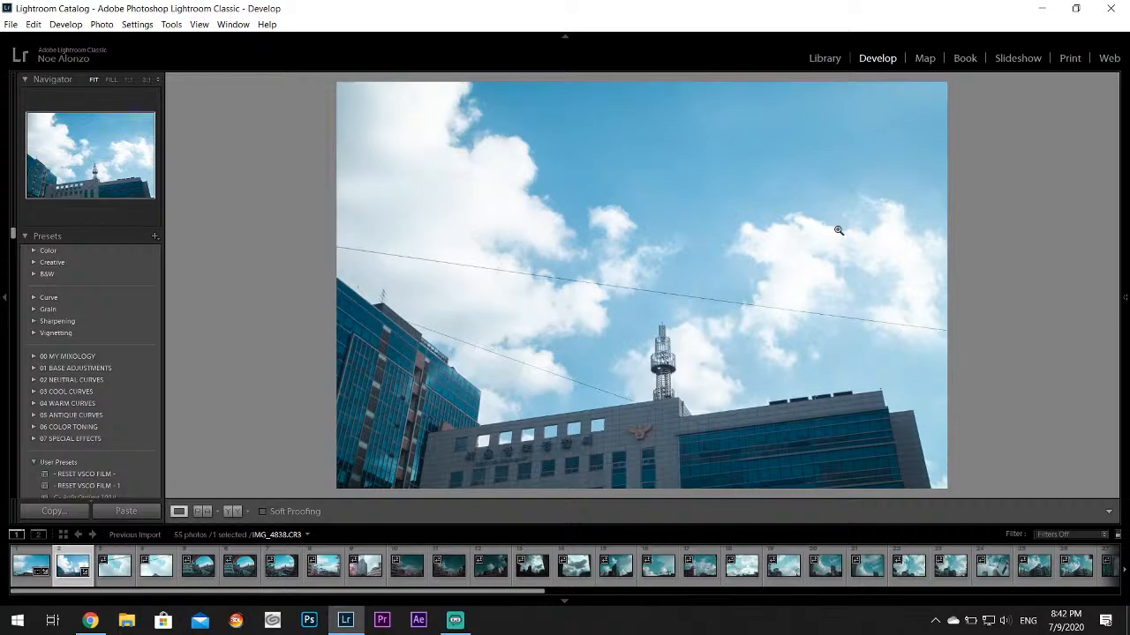
Open IMG_4839.CR3 and set its Highlights to -100 and Whites to +7
left_click(114, 566)
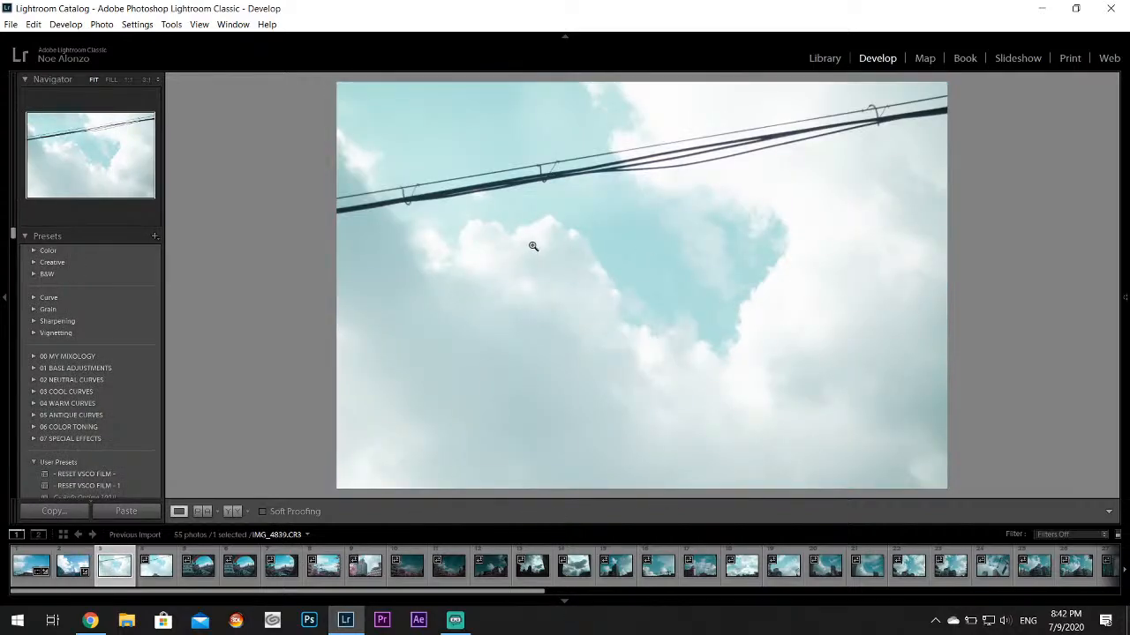
mouse_move(1124, 410)
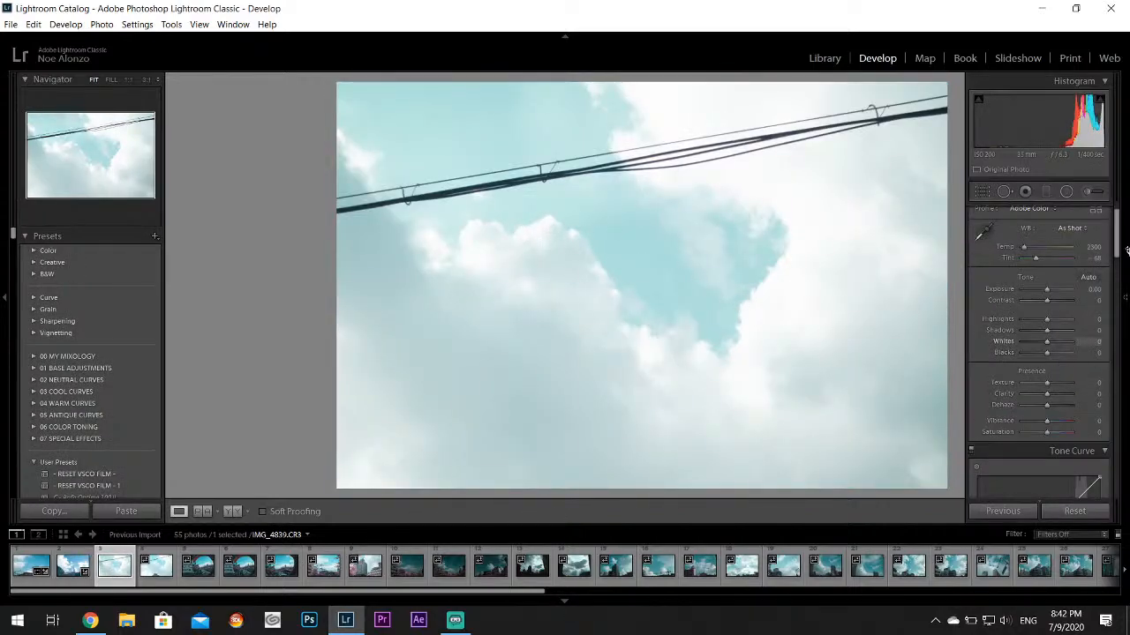
left_click_drag(1046, 318, 1018, 319)
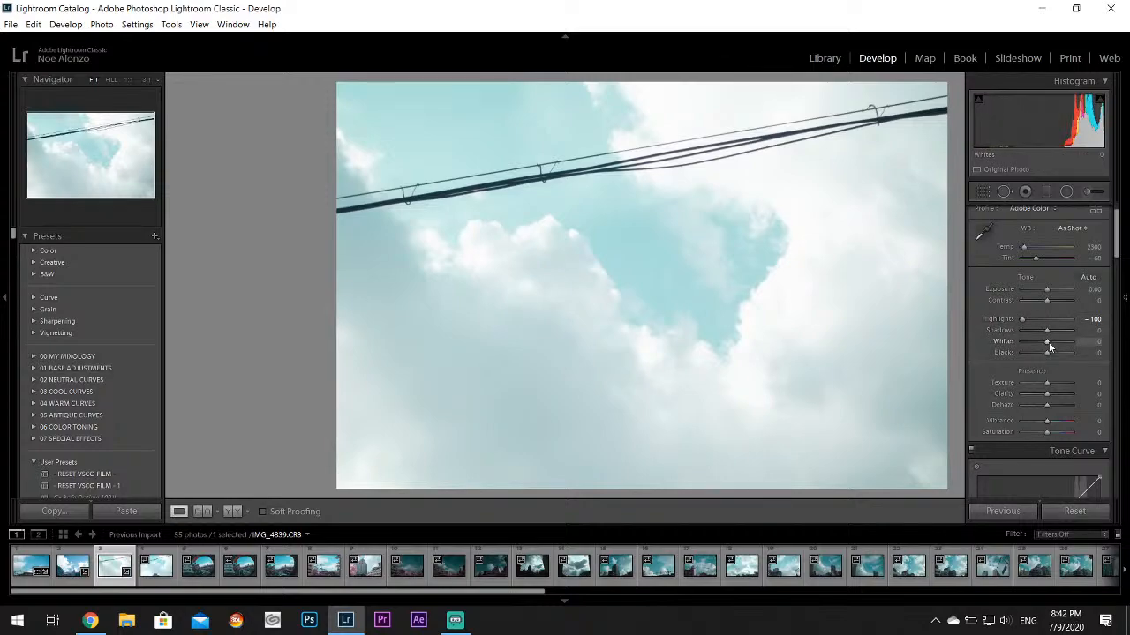
key("Up")
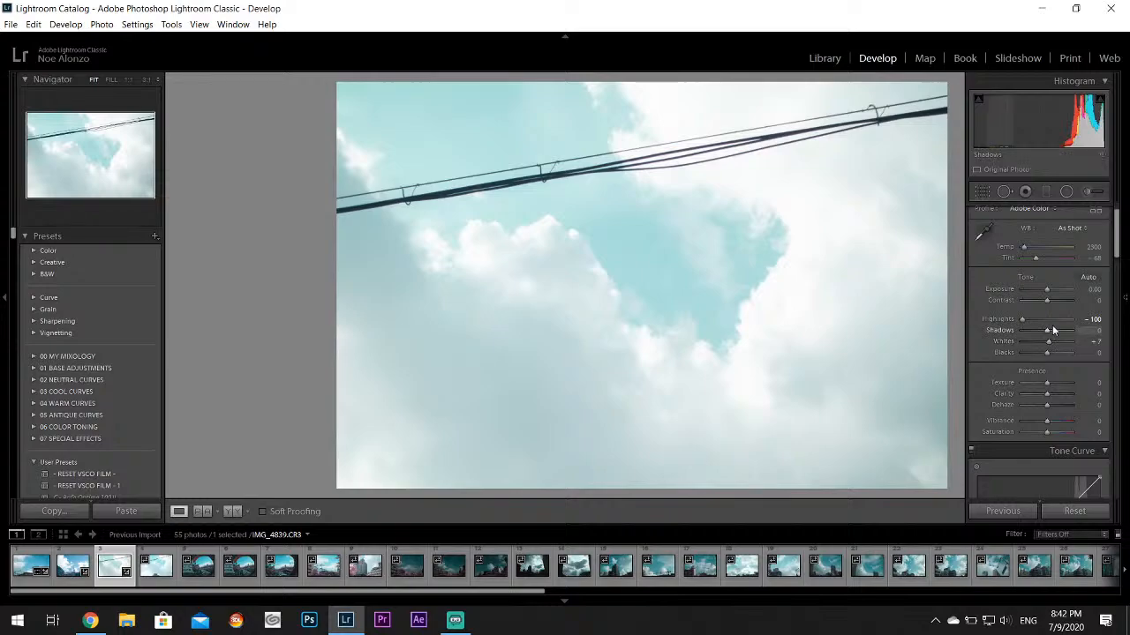
Lower the Exposure of IMG_4839.CR3 to -0.48
key("Down")
key("Down")
key("Down")
key("Down")
key("Down")
key("Down")
key("Down")
key("Down")
key("Down")
key("Down")
key("Down")
key("Down")
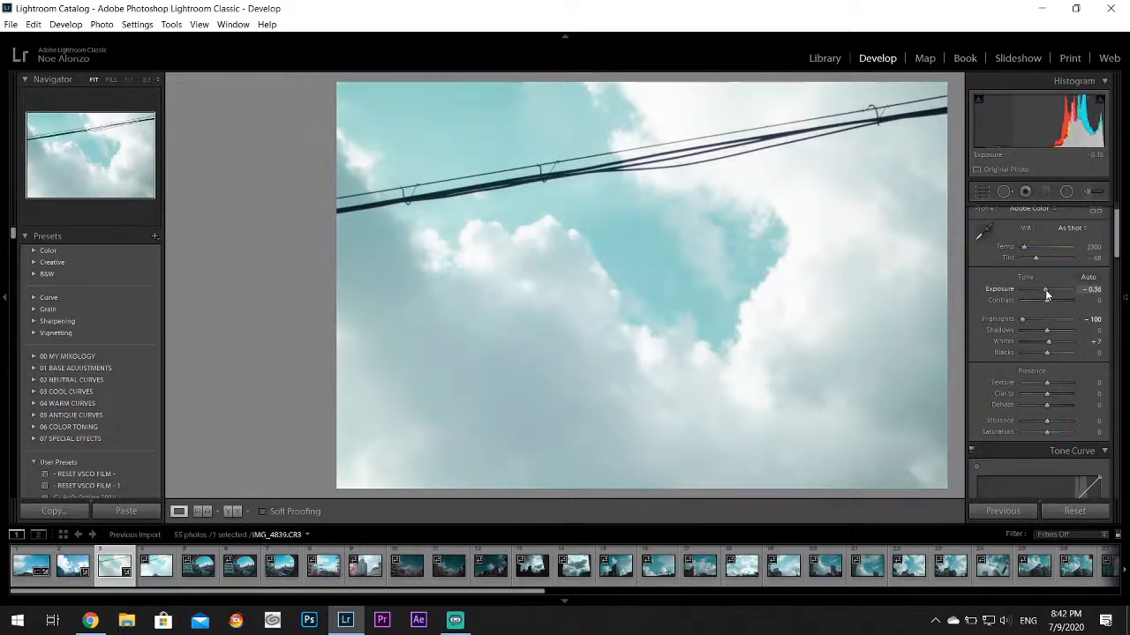
key("Down")
key("Down")
key("Down")
key("Down")
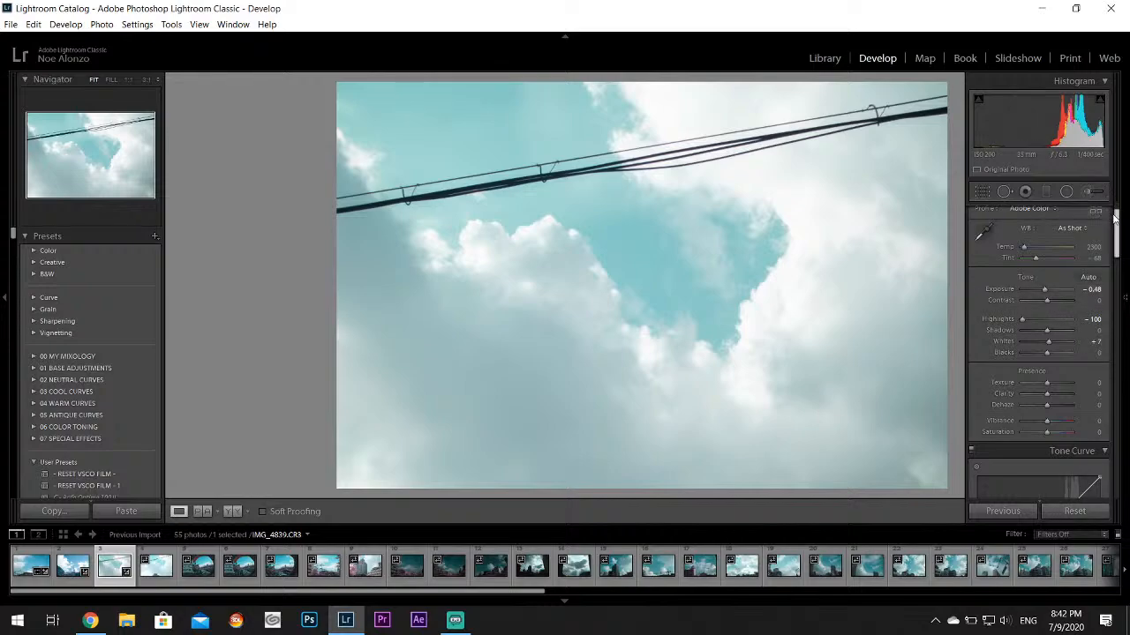
Try the Aqua hue at +100 on IMG_4839.CR3, and reset it to 0
left_click_drag(1113, 217, 1114, 270)
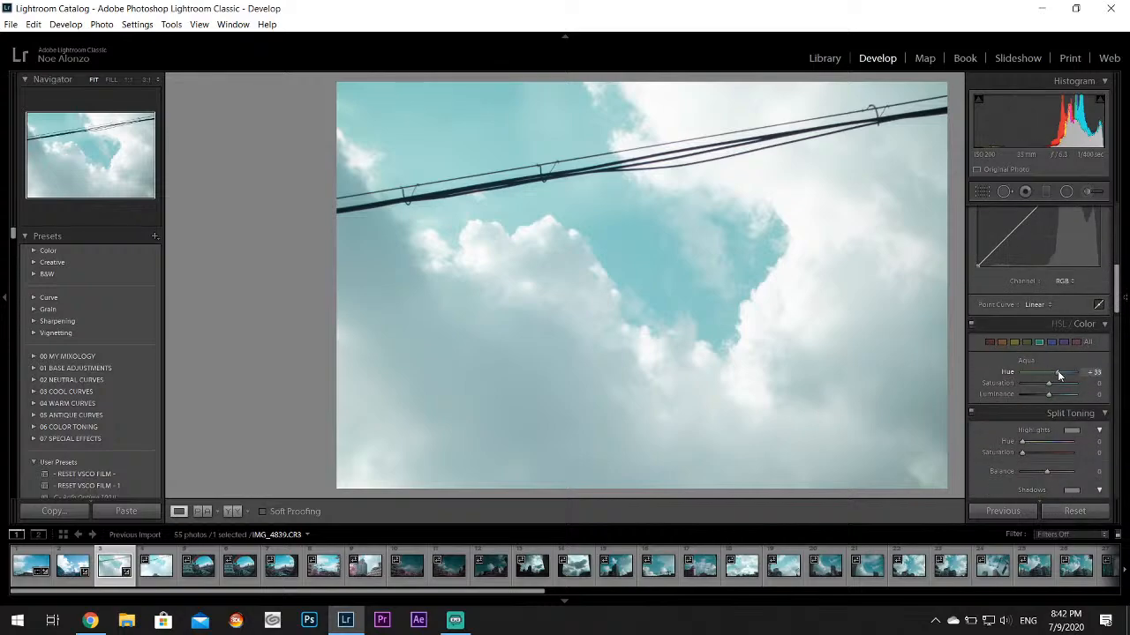
mouse_move(1057, 370)
left_mouse_down()
mouse_move(1094, 371)
mouse_move(1069, 374)
left_mouse_up()
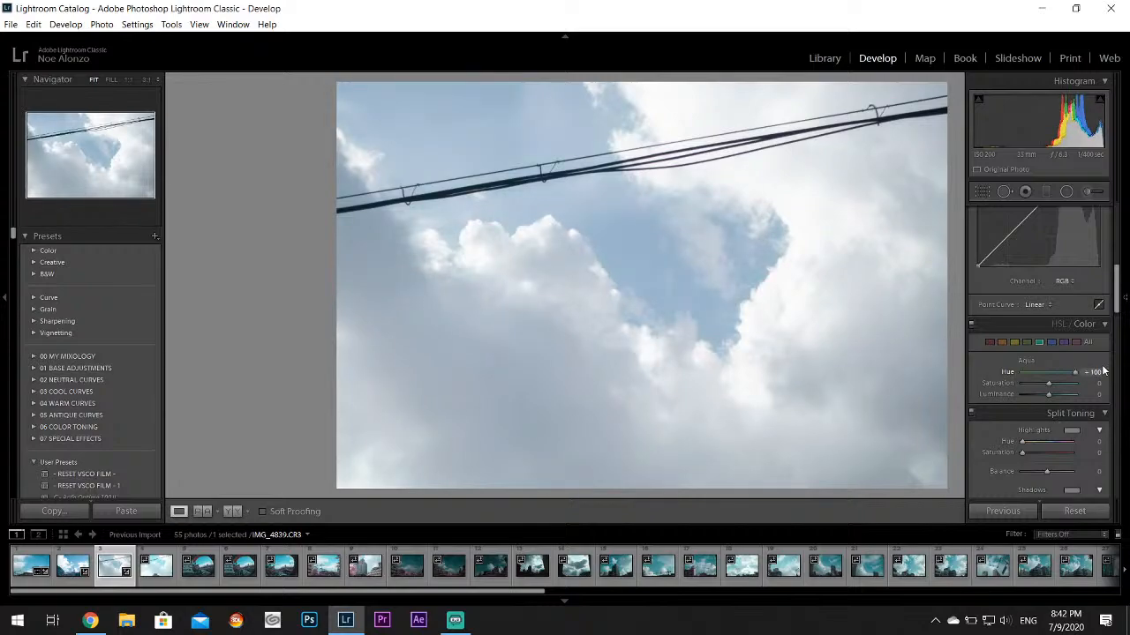
double_click(1010, 372)
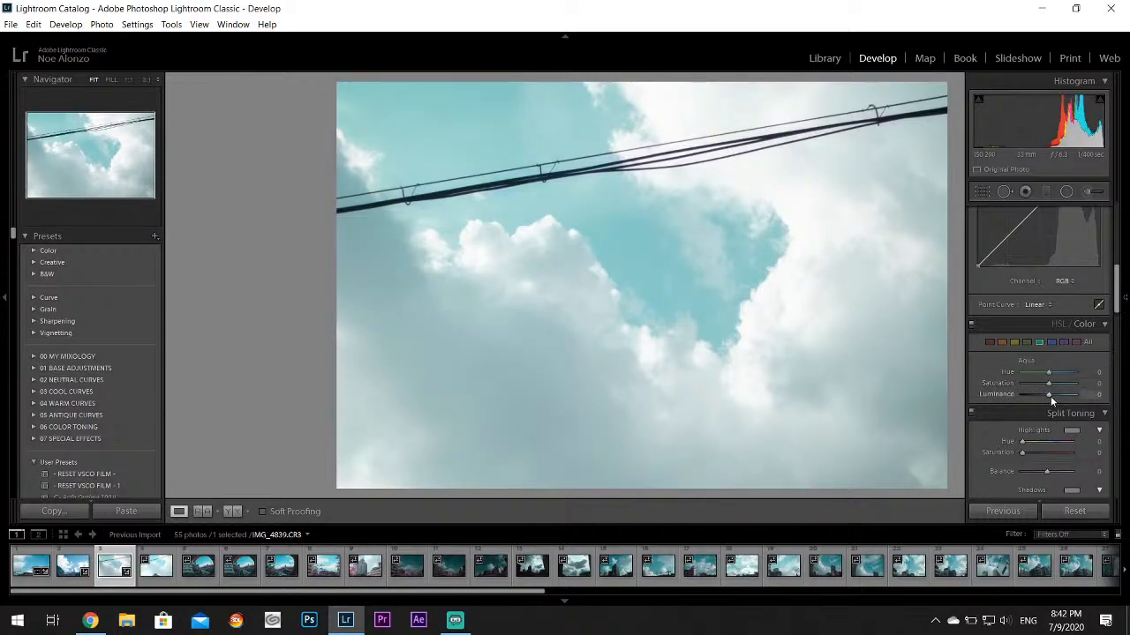
Adjust the Aqua color settings of IMG_4839.CR3 for a deeper blue sky, and inspect the cloud edges up close
mouse_move(1050, 396)
left_mouse_down()
mouse_move(1028, 396)
mouse_move(1064, 371)
mouse_move(1050, 384)
mouse_move(1061, 386)
left_mouse_up()
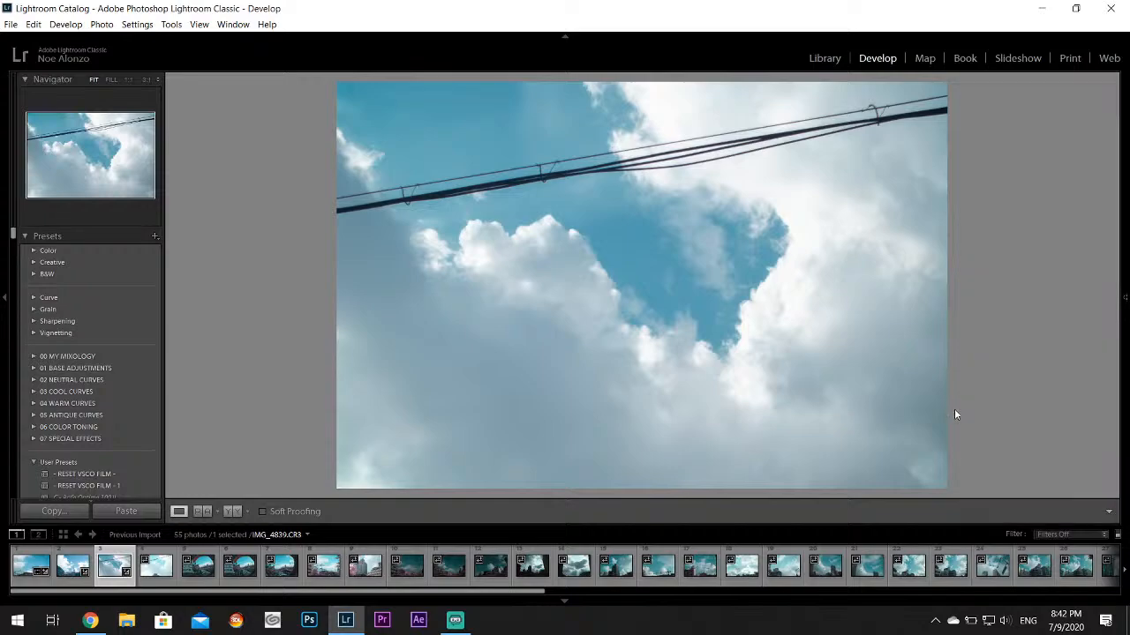
left_click(526, 213)
left_click_drag(559, 235, 665, 260)
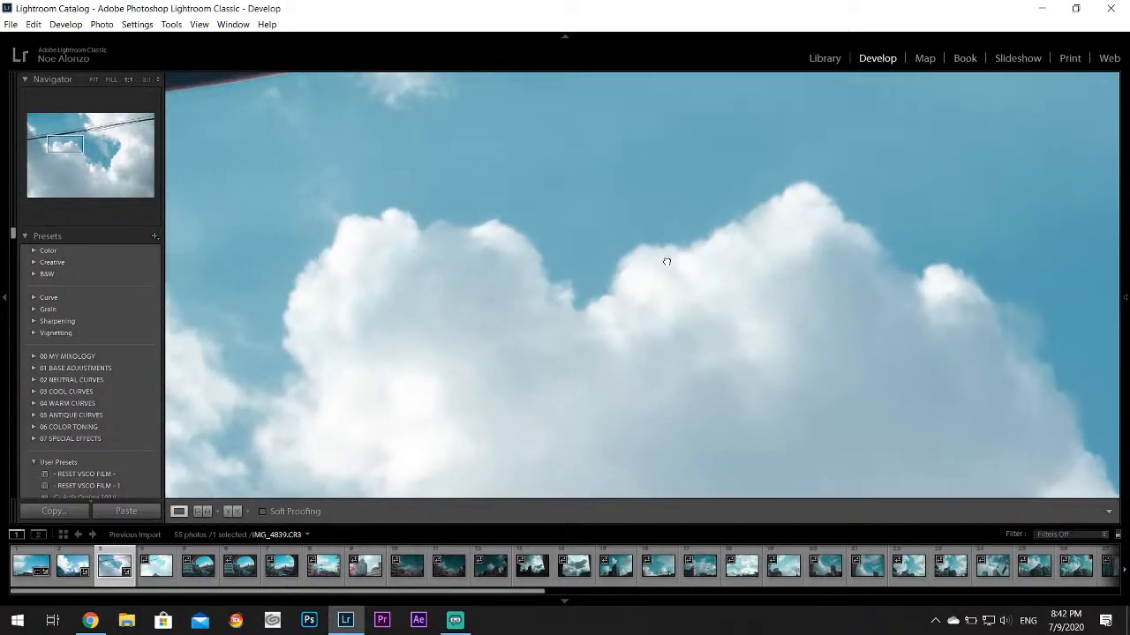
left_click(458, 233)
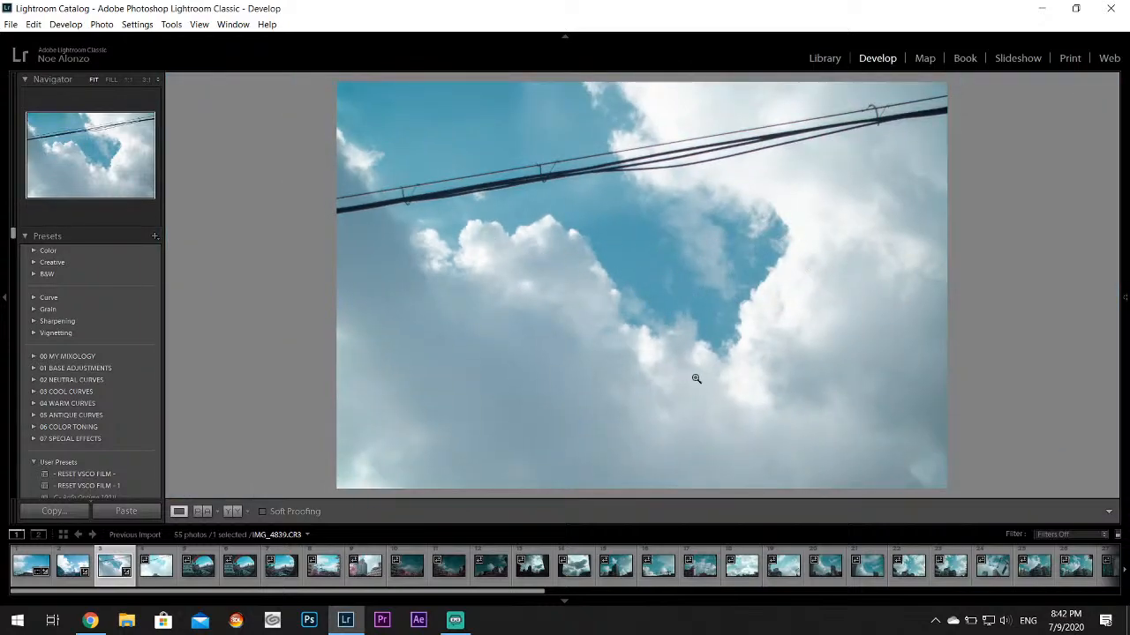
Look through the photos from IMG_4840.CR3 to IMG_4843.CR3, and go back to IMG_4842.CR3
left_click(158, 569)
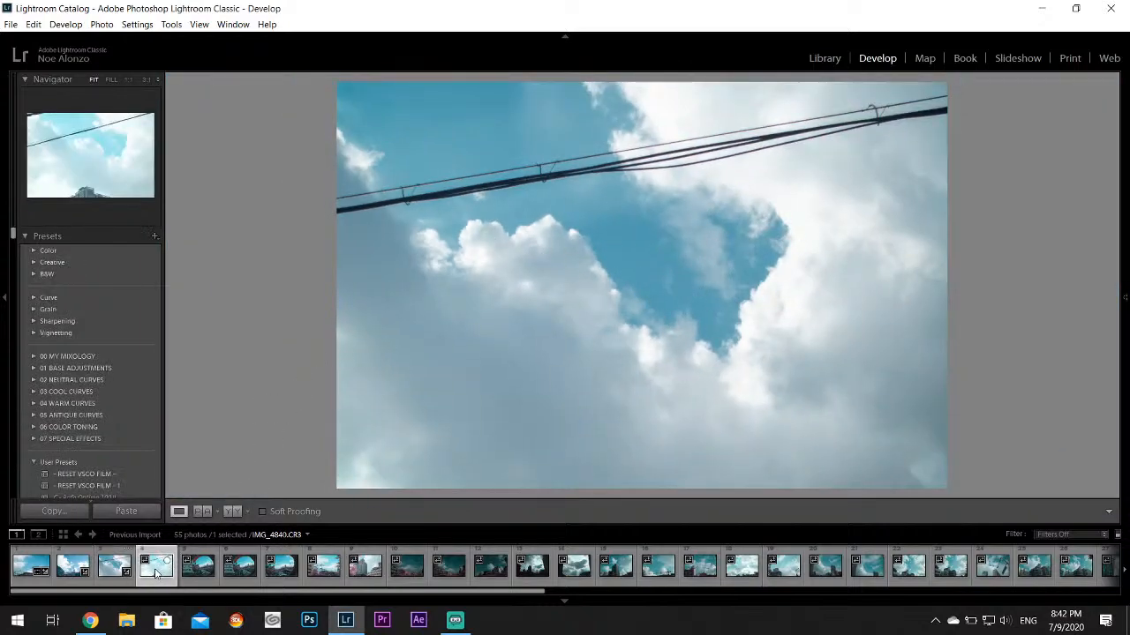
left_click(198, 569)
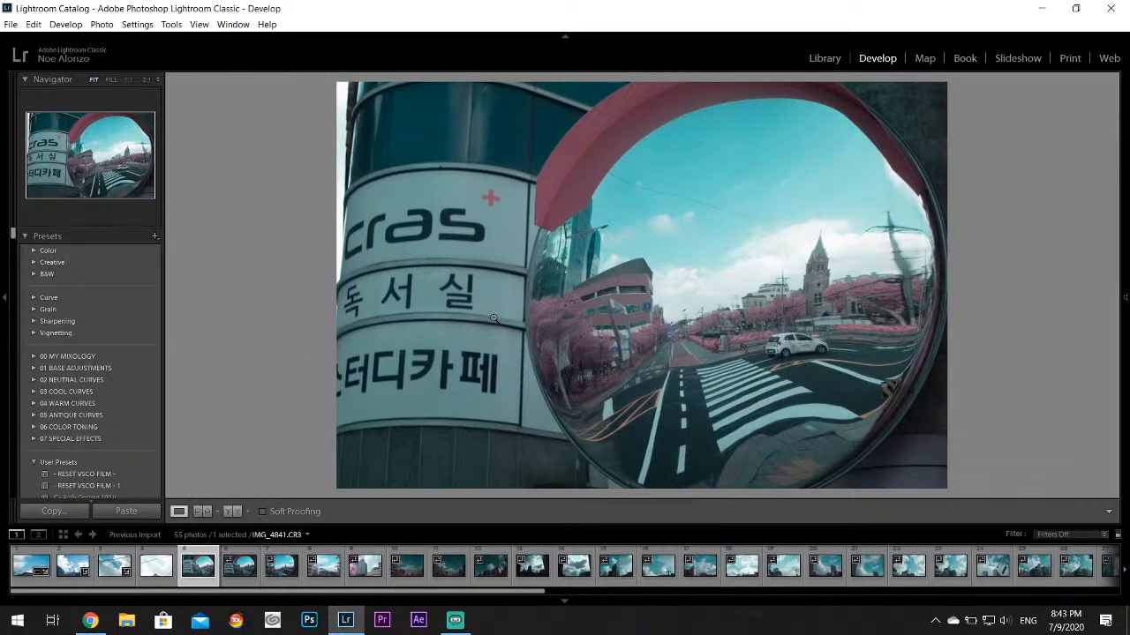
left_click(283, 581)
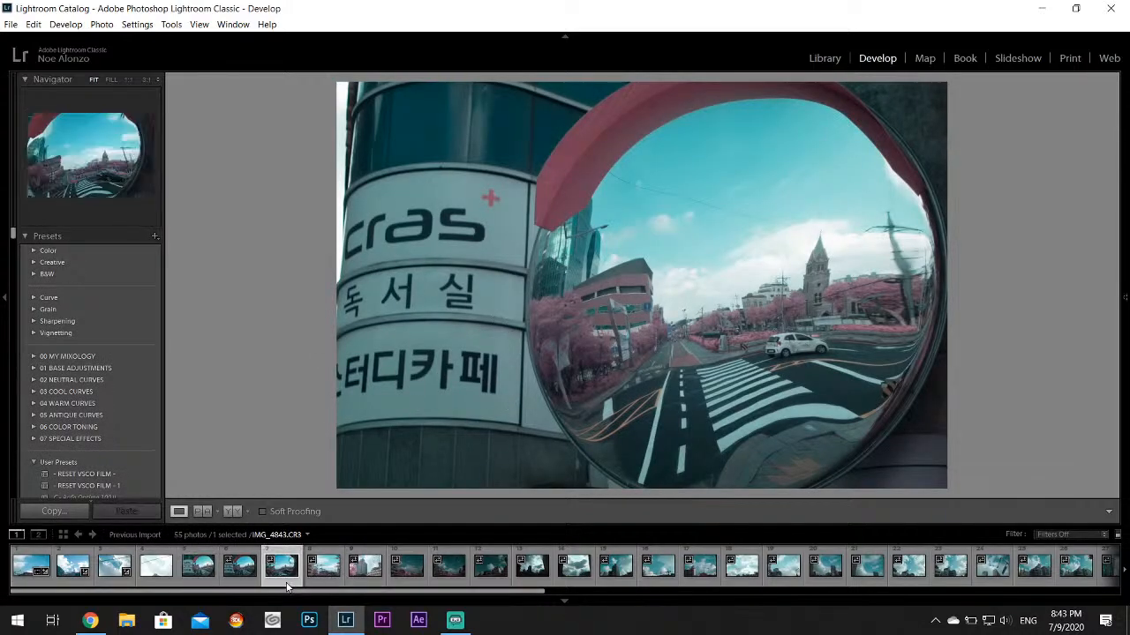
left_click(240, 569)
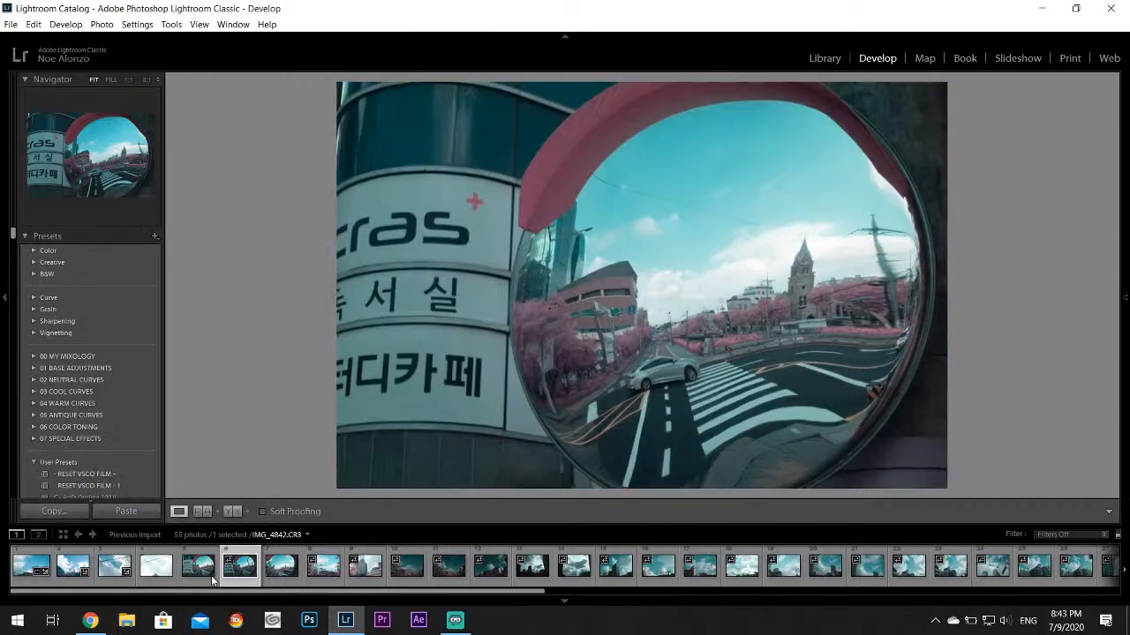
Adjust IMG_4841.CR3's tone to Exposure +0.36, Contrast +14, Highlights -100, Shadows +29 and Whites +48
left_click(202, 569)
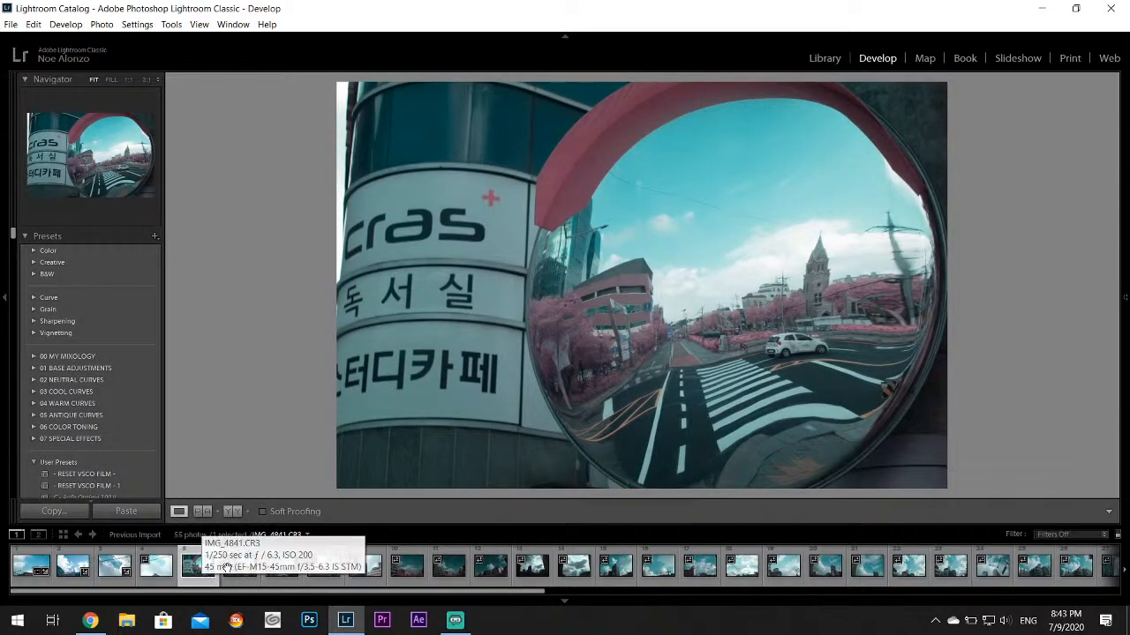
mouse_move(1125, 298)
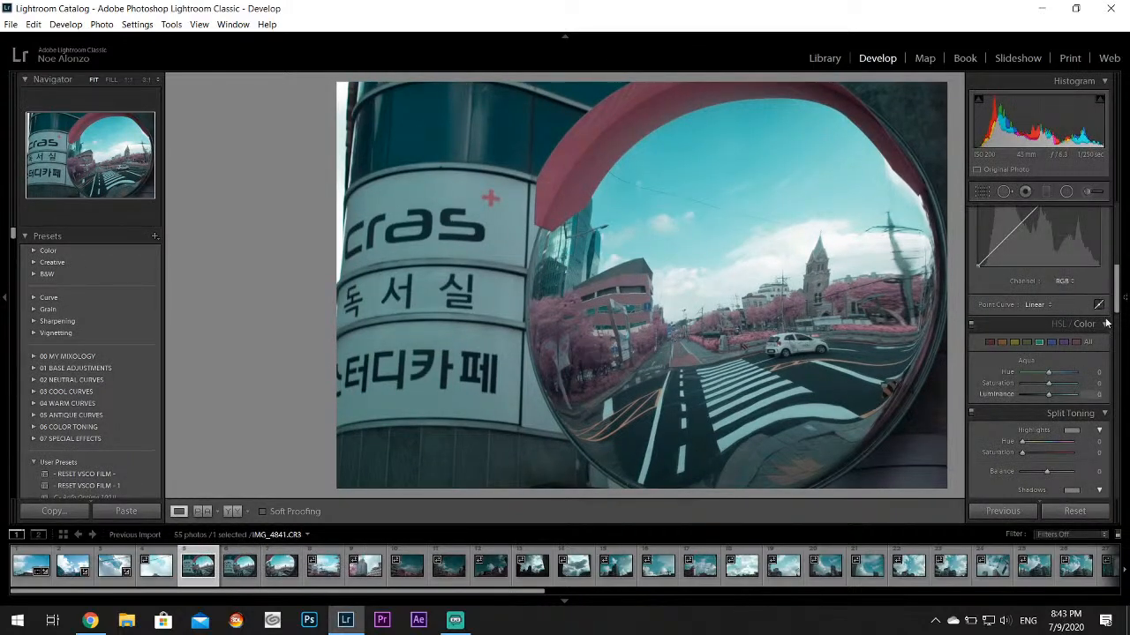
left_click_drag(1118, 273, 1122, 208)
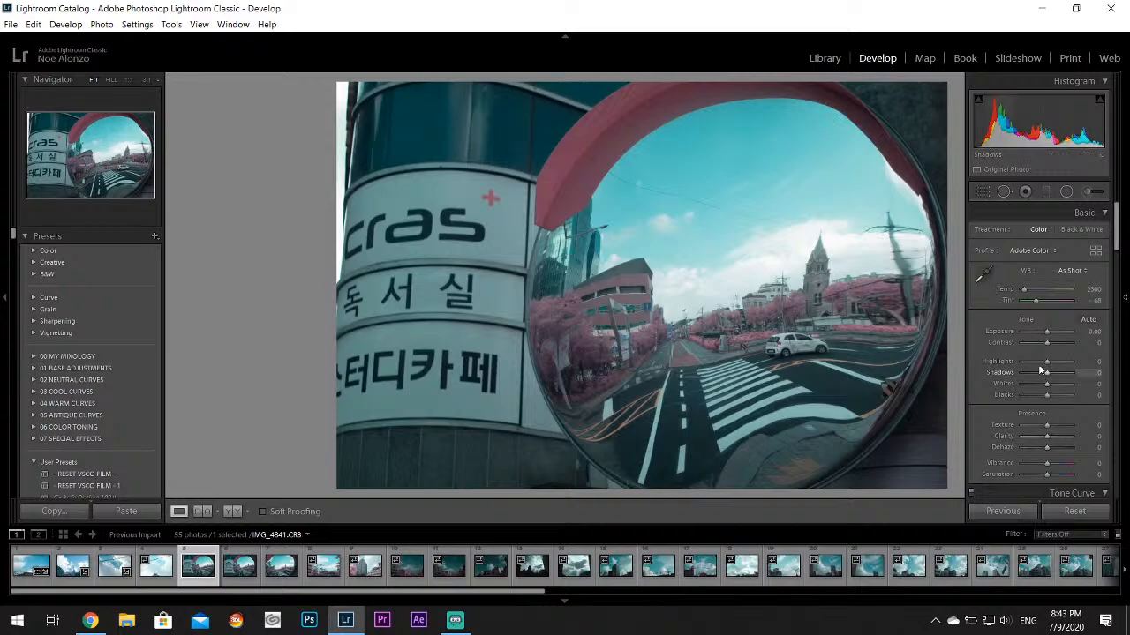
mouse_move(1047, 361)
left_mouse_down()
mouse_move(1012, 367)
mouse_move(1058, 389)
mouse_move(1053, 371)
left_mouse_up()
left_click_drag(1047, 332, 1052, 344)
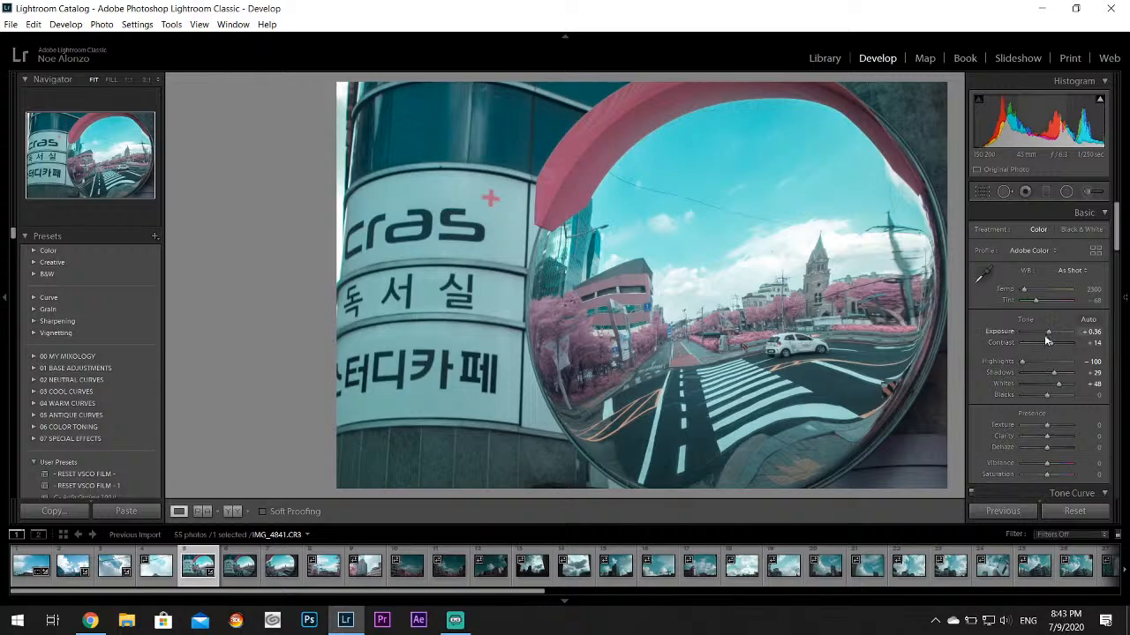
Set the Aqua hue of IMG_4841.CR3 to +49 and its Aqua saturation to +31
scroll(1121, 243, "down", 2)
left_click_drag(1121, 243, 1113, 304)
left_click_drag(1047, 344, 1059, 357)
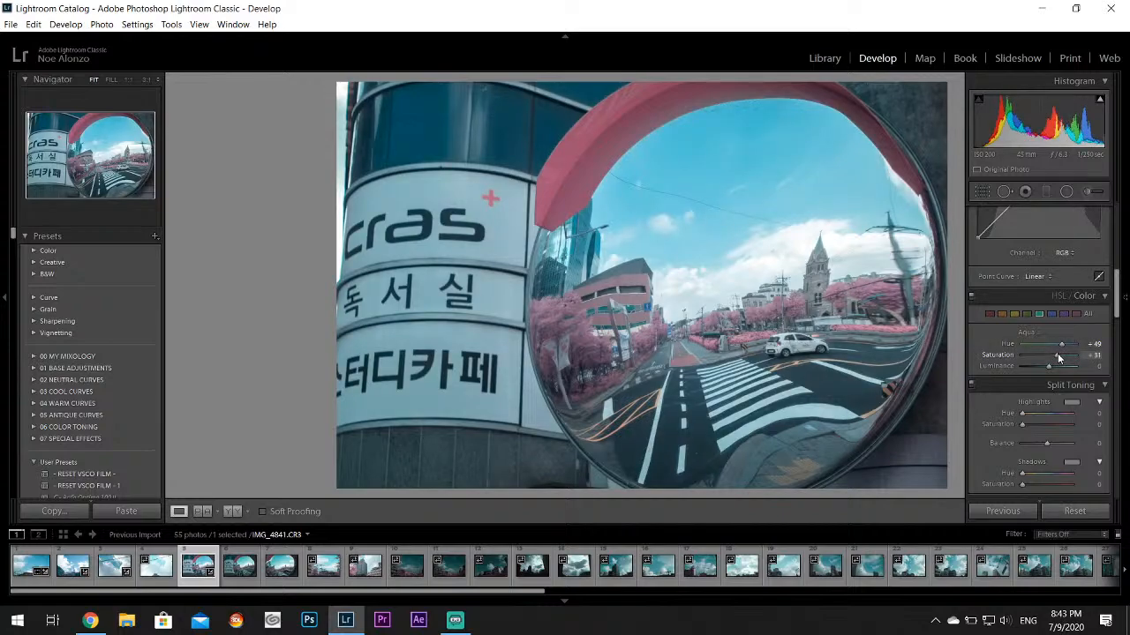
Set the Purple hue of IMG_4841.CR3 to +100, and the Magenta hue to +53 with saturation +20
left_click(1063, 314)
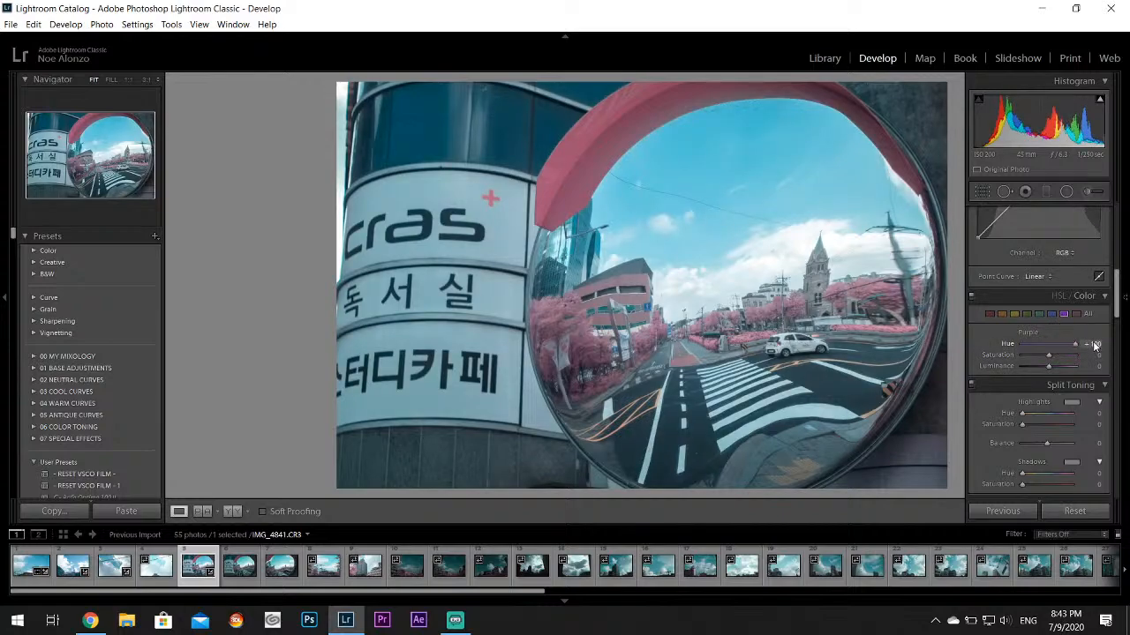
left_click(1076, 315)
mouse_move(1048, 345)
left_mouse_down()
mouse_move(1085, 347)
mouse_move(1056, 356)
left_mouse_up()
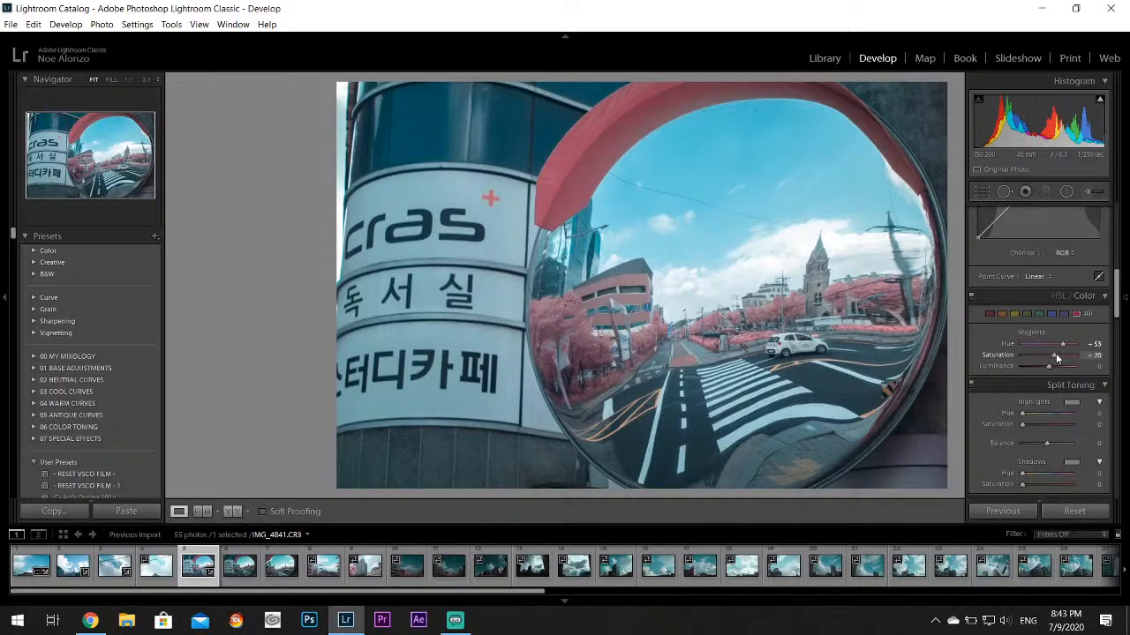
left_click_drag(1115, 291, 1126, 186)
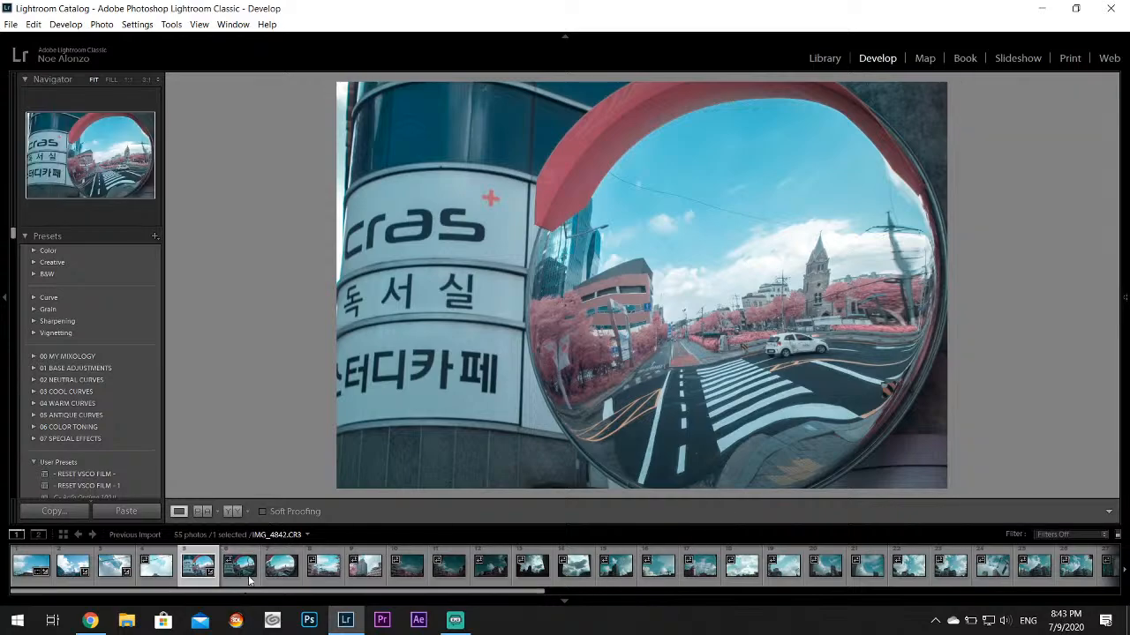
Go past IMG_4843.CR3 to IMG_4844.CR3 and set its Highlights to -100
left_click(285, 577)
left_click(323, 569)
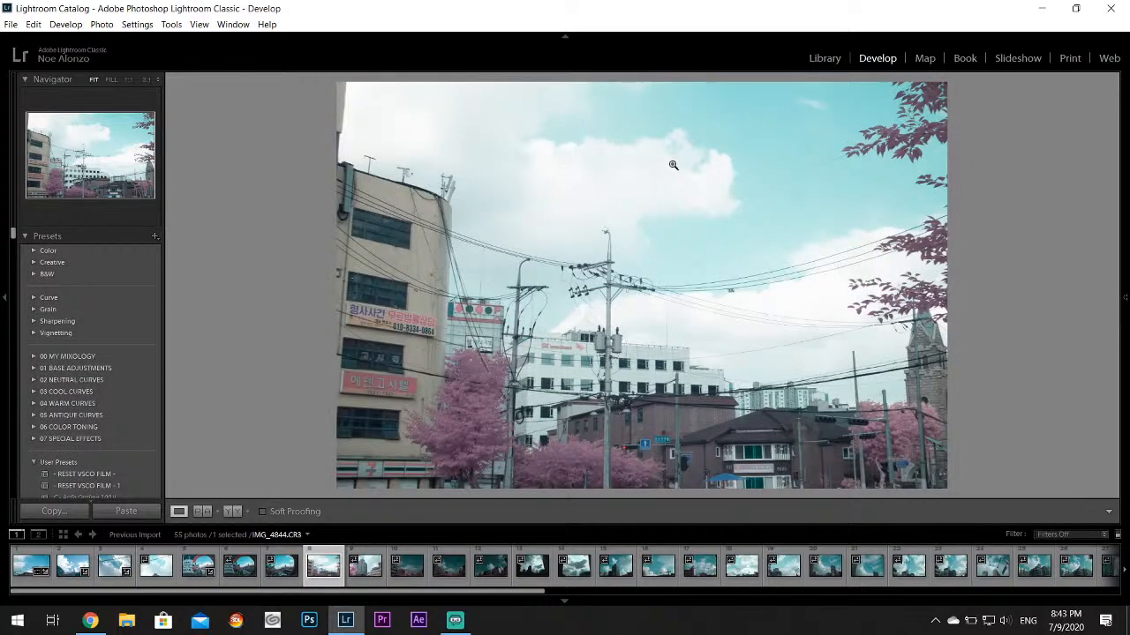
mouse_move(1125, 208)
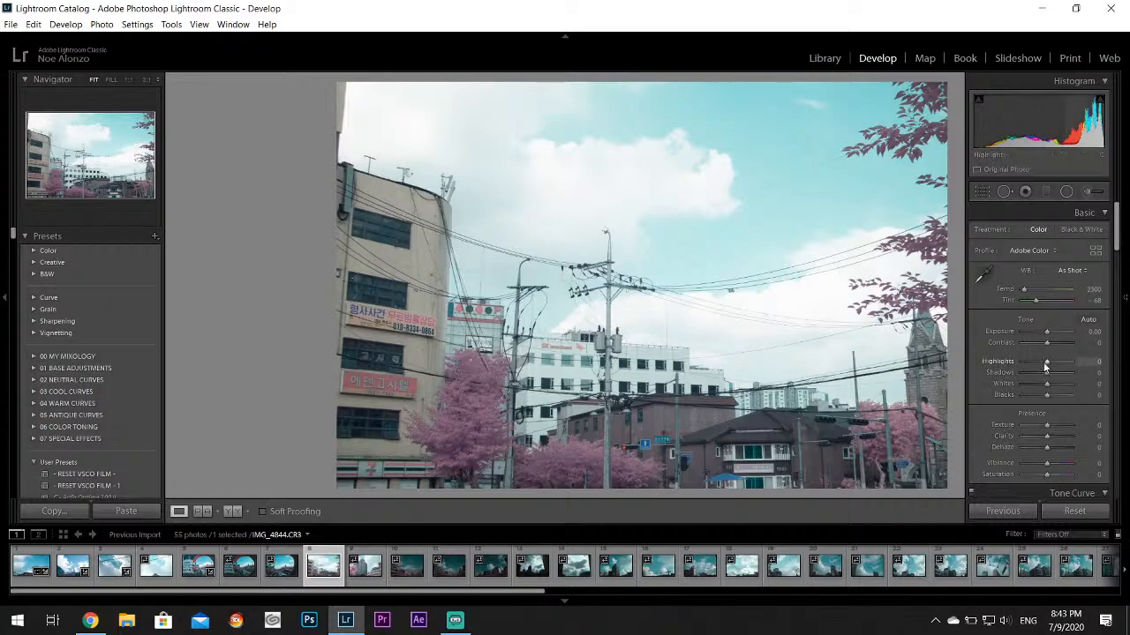
left_click_drag(1046, 366, 975, 376)
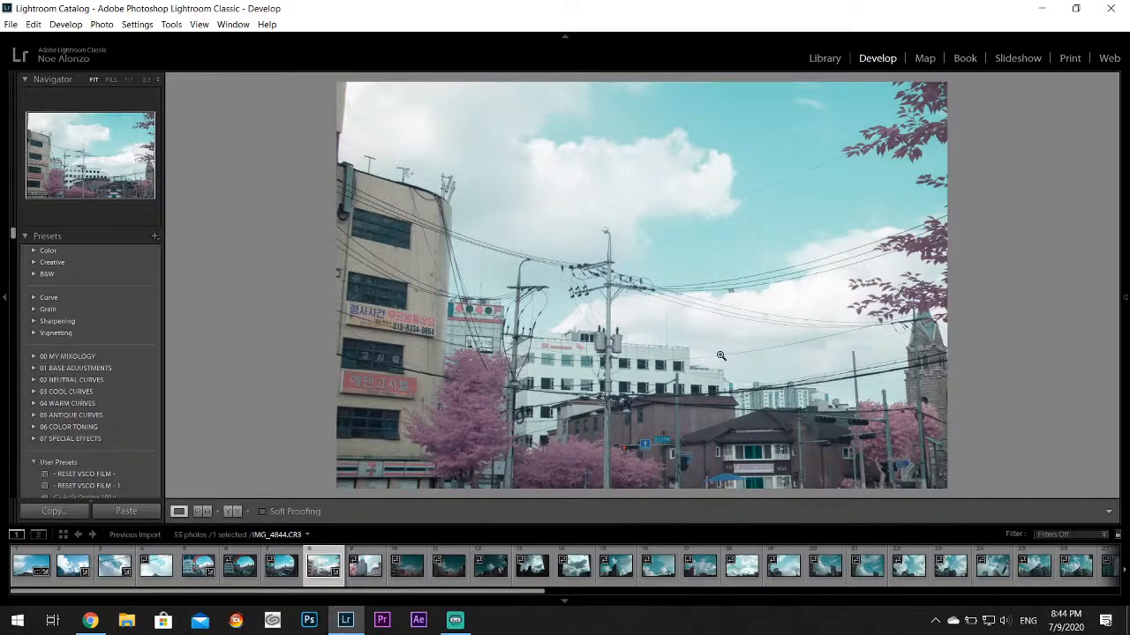
Set the Aqua color of IMG_4844.CR3 to Hue +62, Saturation +18 and Luminance -100
mouse_move(1126, 371)
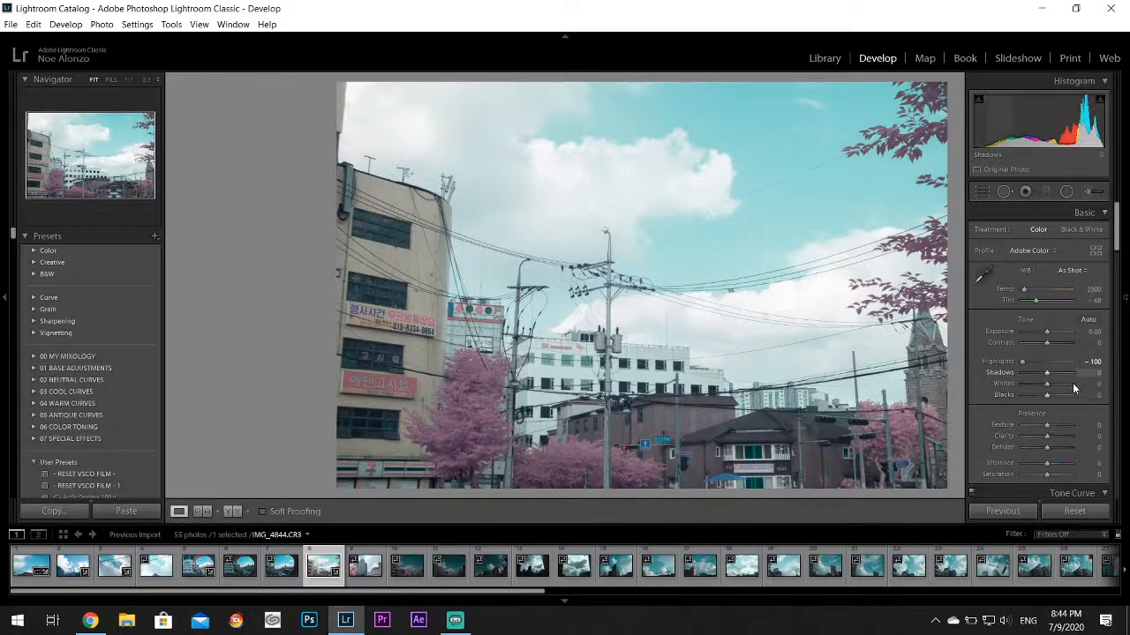
left_click_drag(1118, 234, 1117, 295)
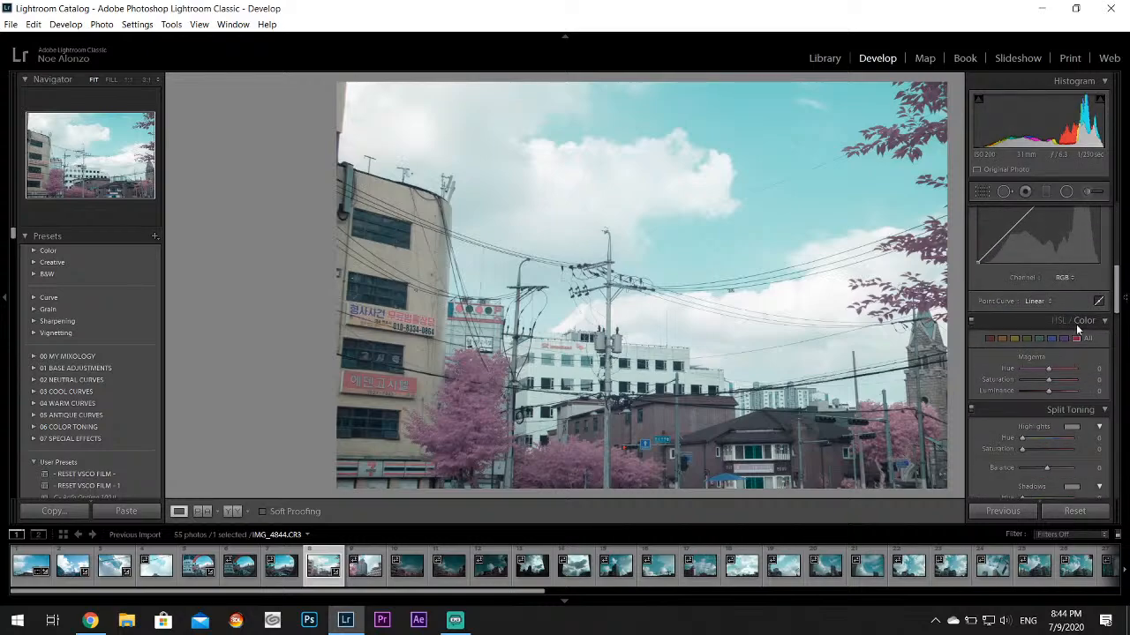
left_click(1039, 339)
left_click_drag(1048, 390, 1009, 390)
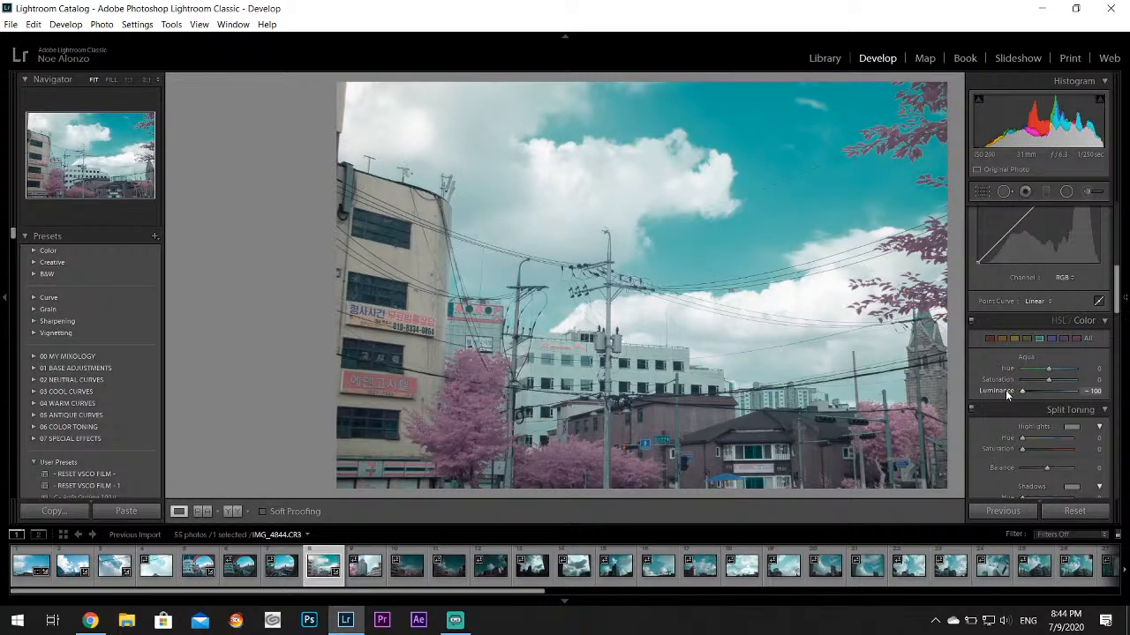
left_click_drag(1048, 379, 1068, 371)
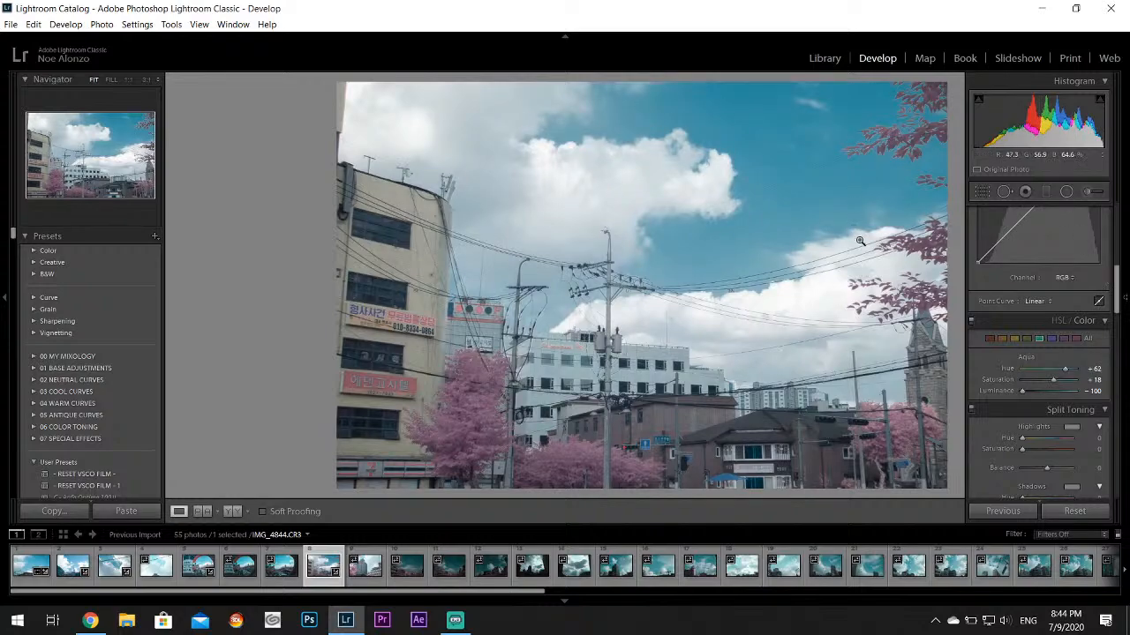
Crop the street-level strip off the bottom of IMG_4844.CR3 with the aspect ratio unlocked, and raise its Vibrance slightly
mouse_move(1122, 259)
left_click(978, 197)
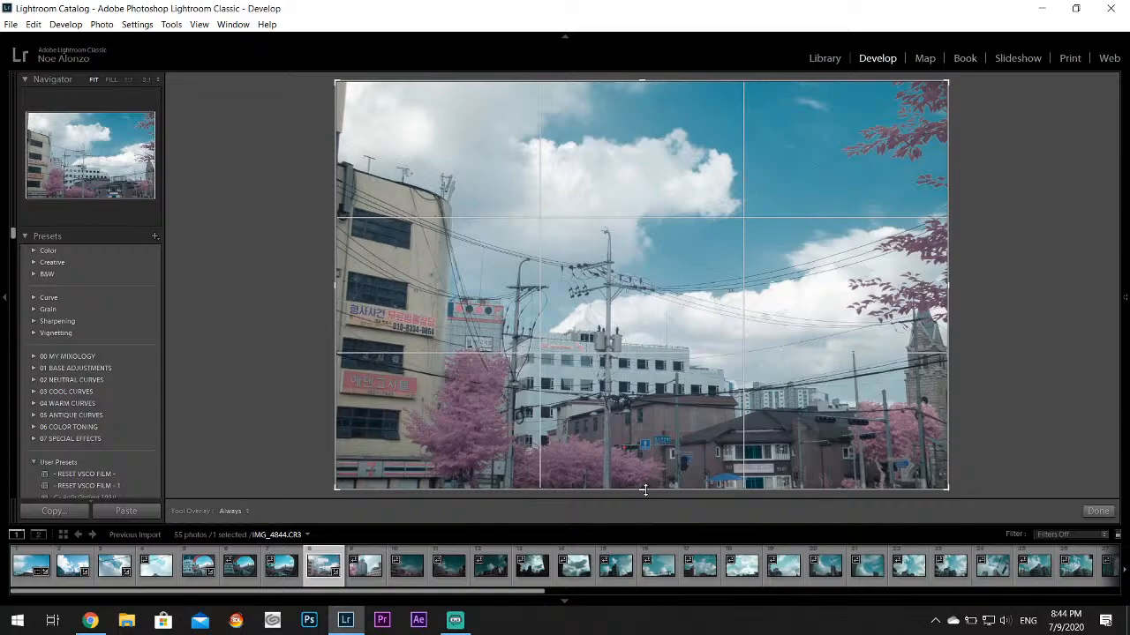
mouse_move(1124, 229)
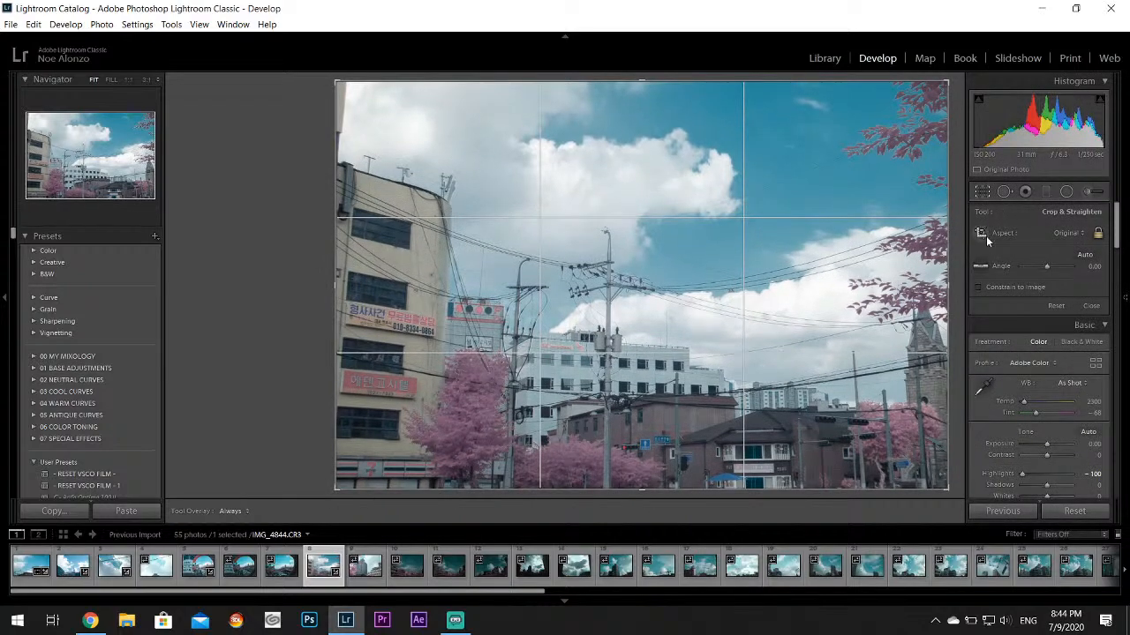
left_click(1097, 232)
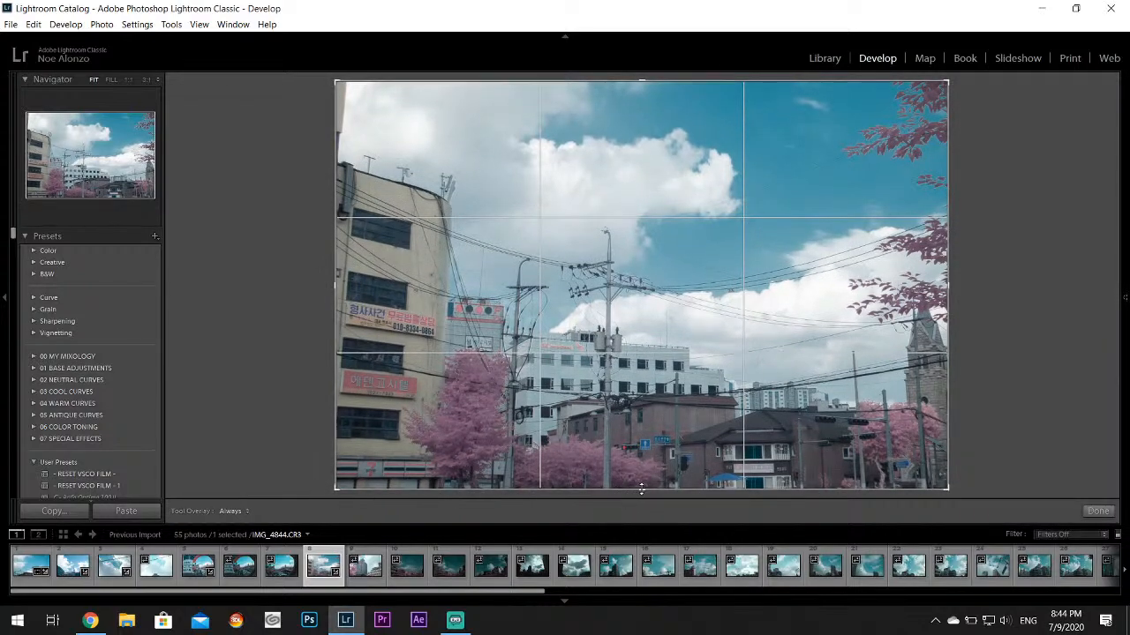
left_click_drag(641, 488, 644, 472)
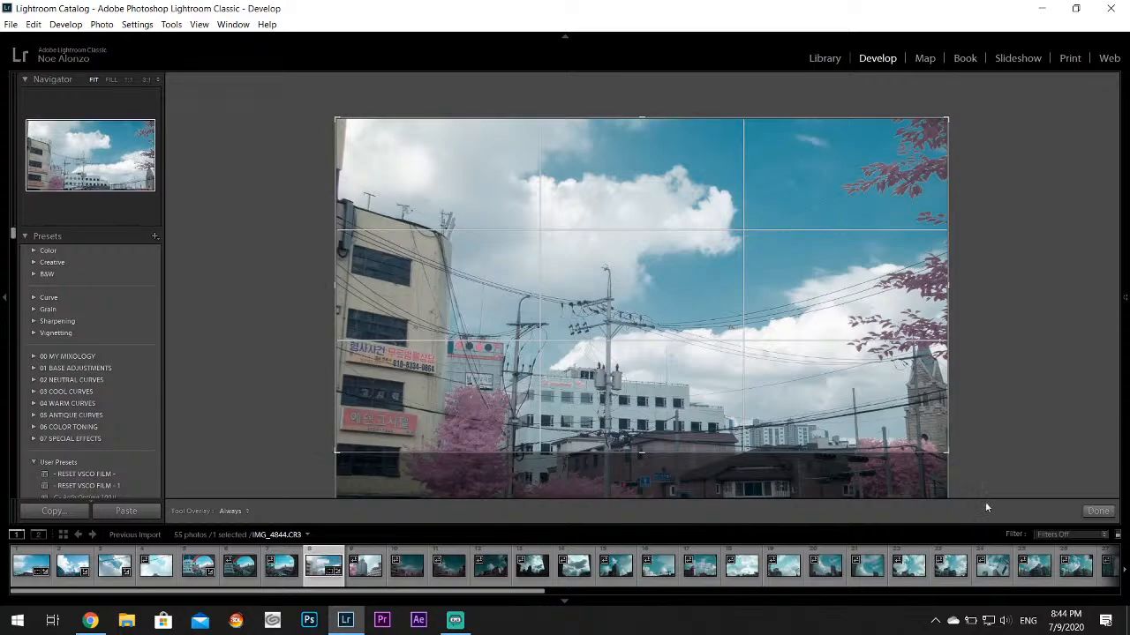
left_click(1097, 510)
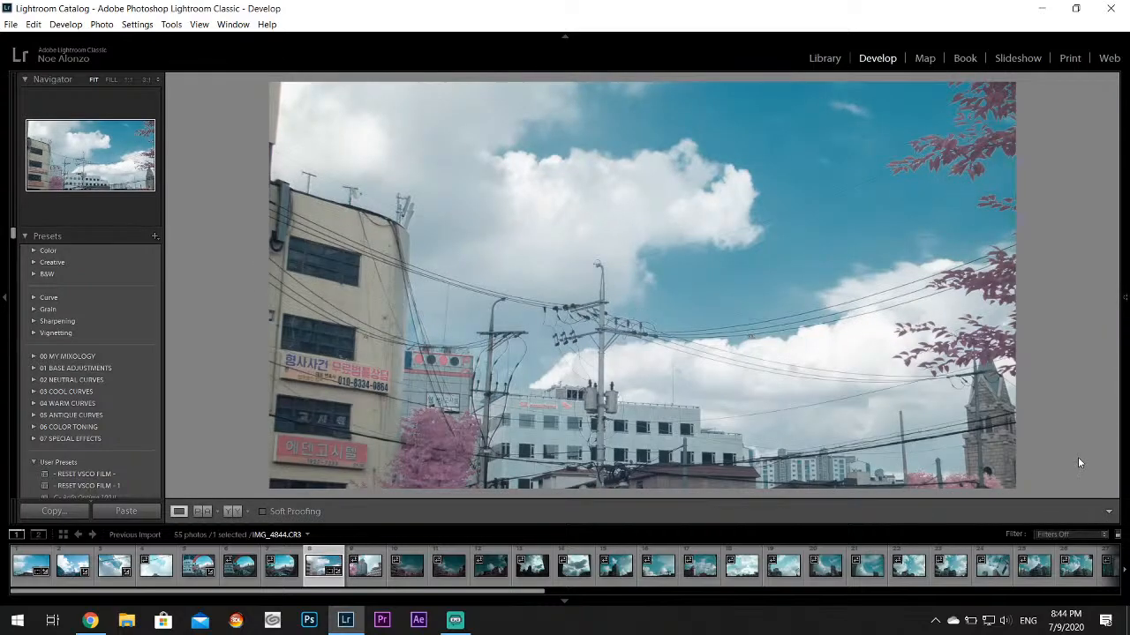
mouse_move(1119, 325)
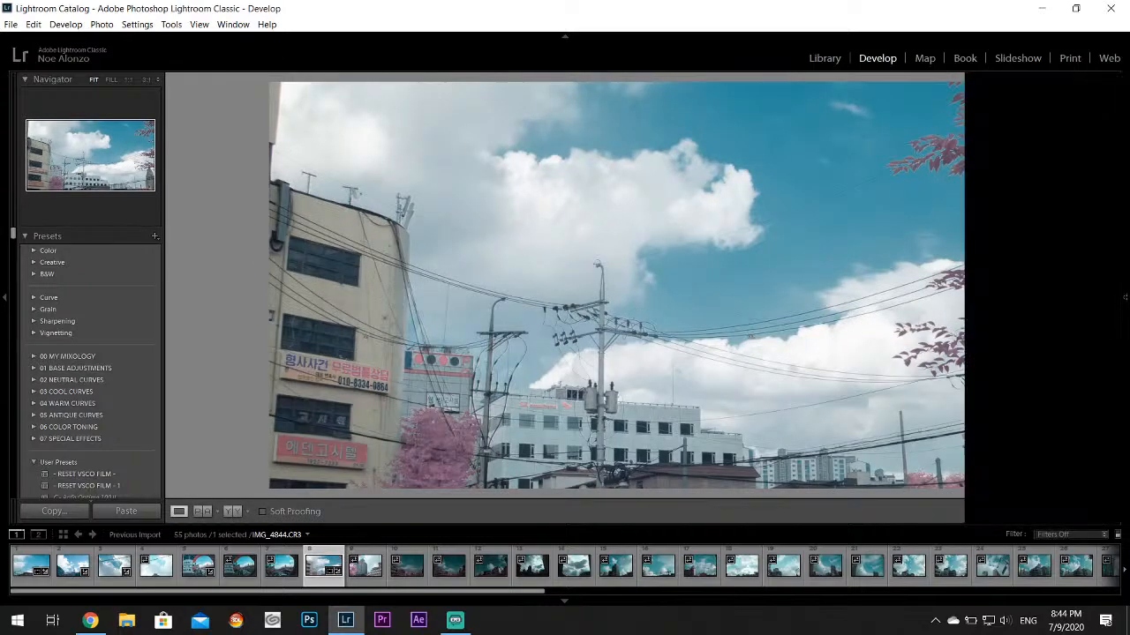
left_click_drag(1047, 463, 1052, 469)
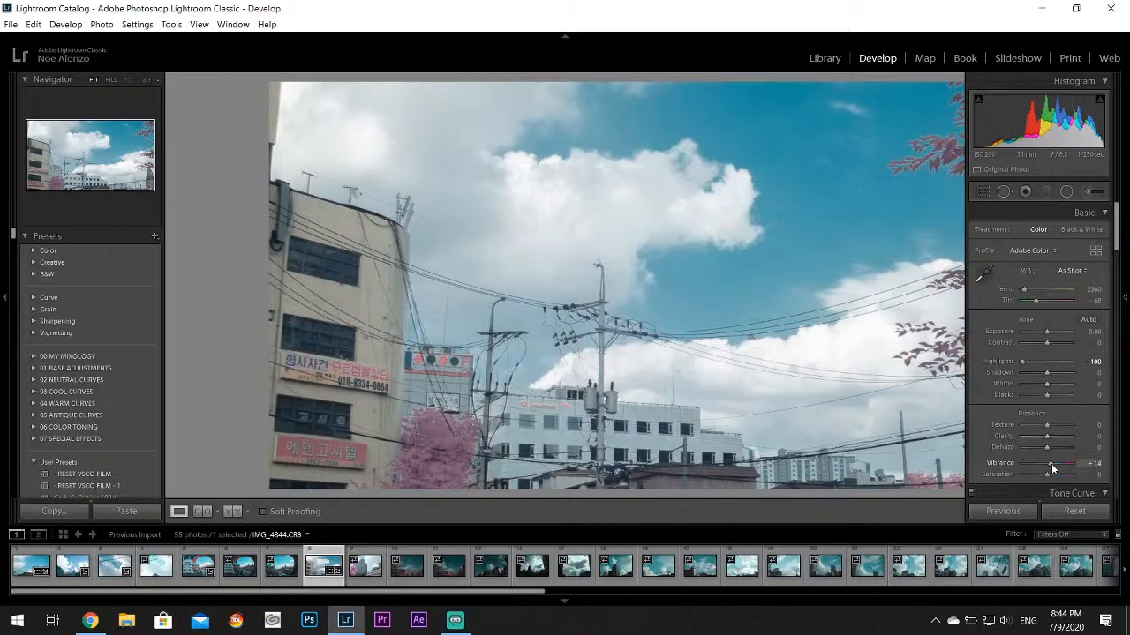
On IMG_4845.CR3, set Highlights to -100 and the Aqua color to Hue +40, Saturation +38 and Luminance -44
left_click(365, 565)
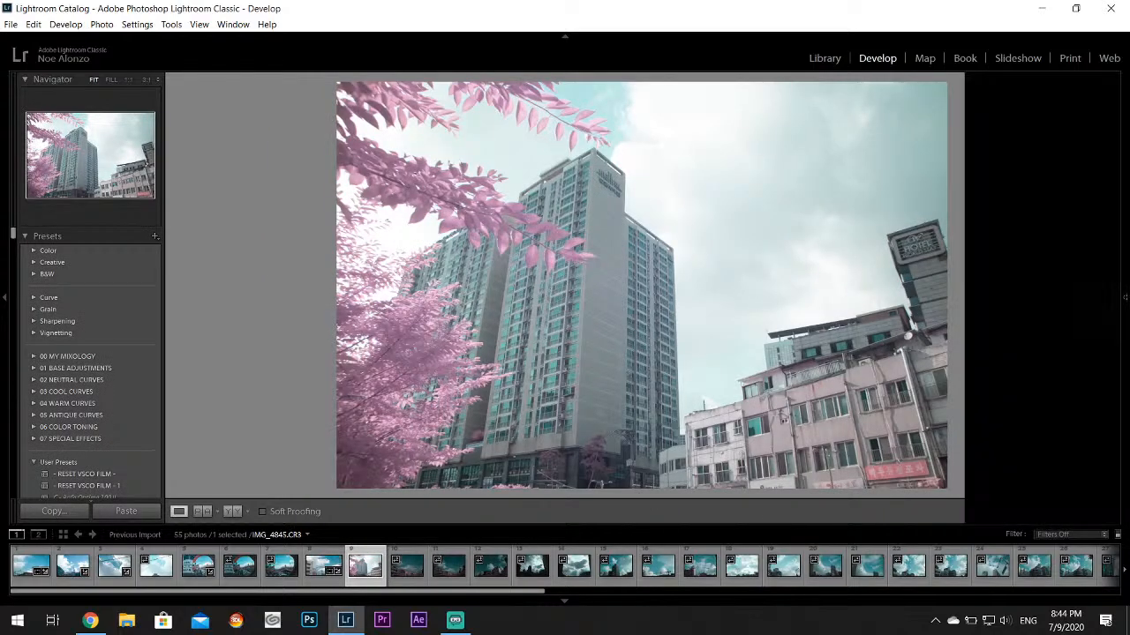
mouse_move(1127, 307)
left_click_drag(1046, 360, 1004, 371)
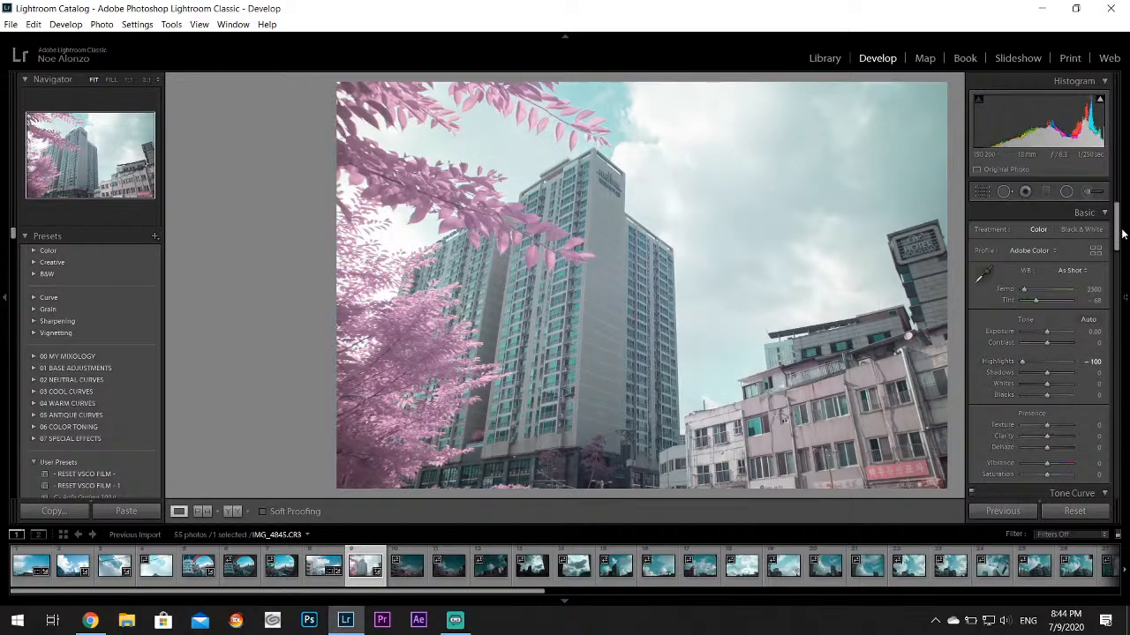
left_click_drag(1117, 228, 1105, 301)
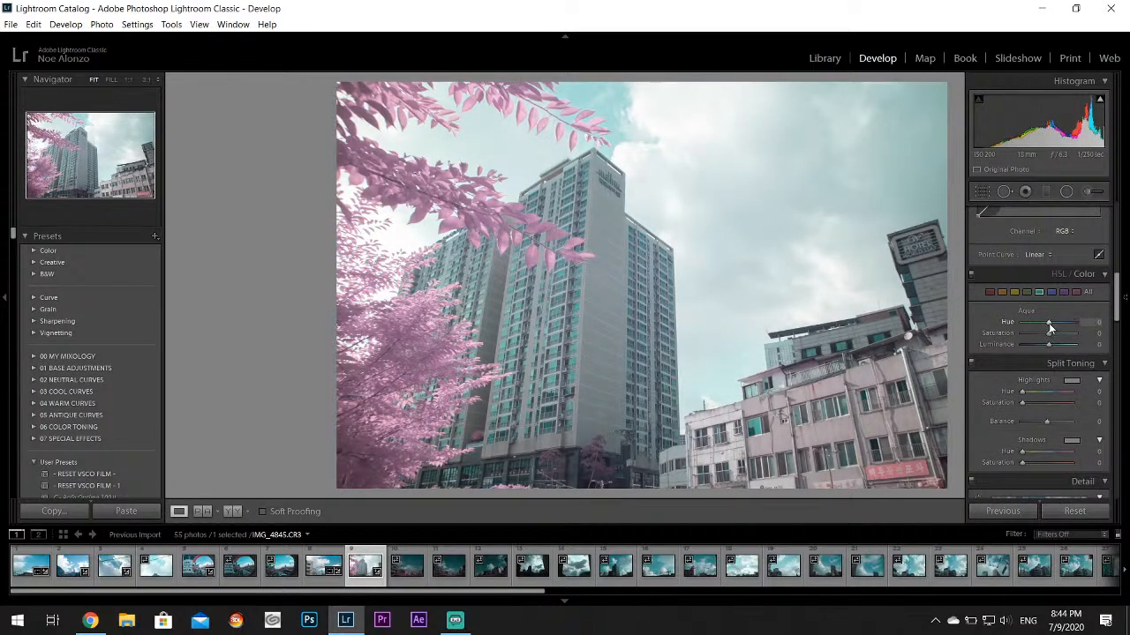
left_click_drag(1047, 347, 1060, 324)
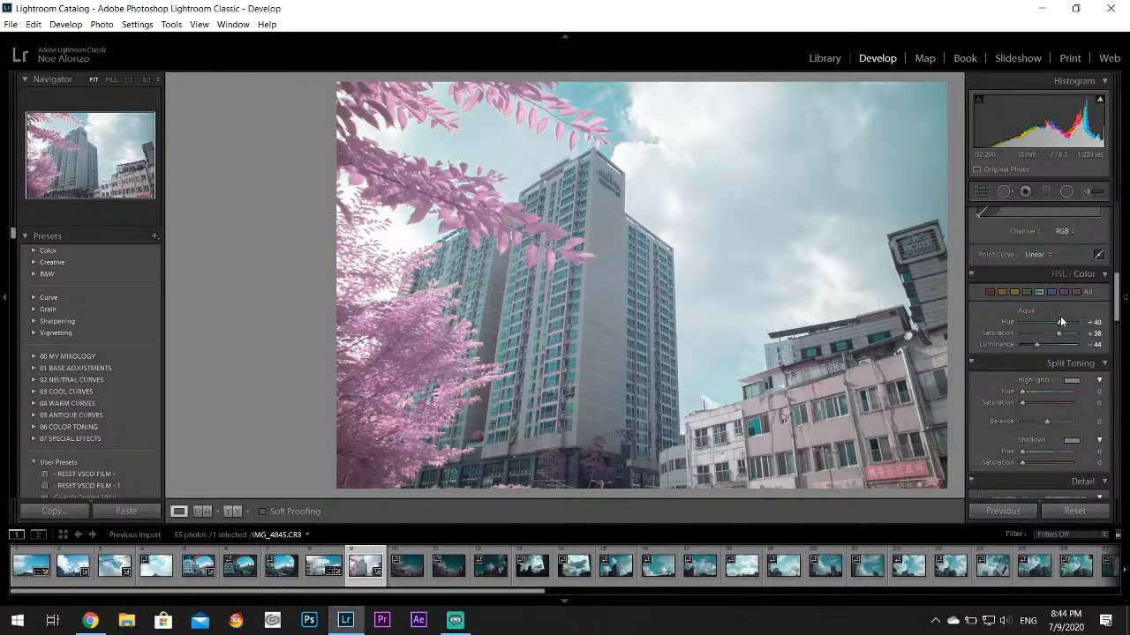
Shift the Purple hue of IMG_4845.CR3 toward pink, and set its Contrast to +14
left_click(1064, 293)
left_click_drag(1053, 321, 1078, 323)
scroll(1039, 300, "up", 5)
left_click_drag(1047, 342, 1050, 343)
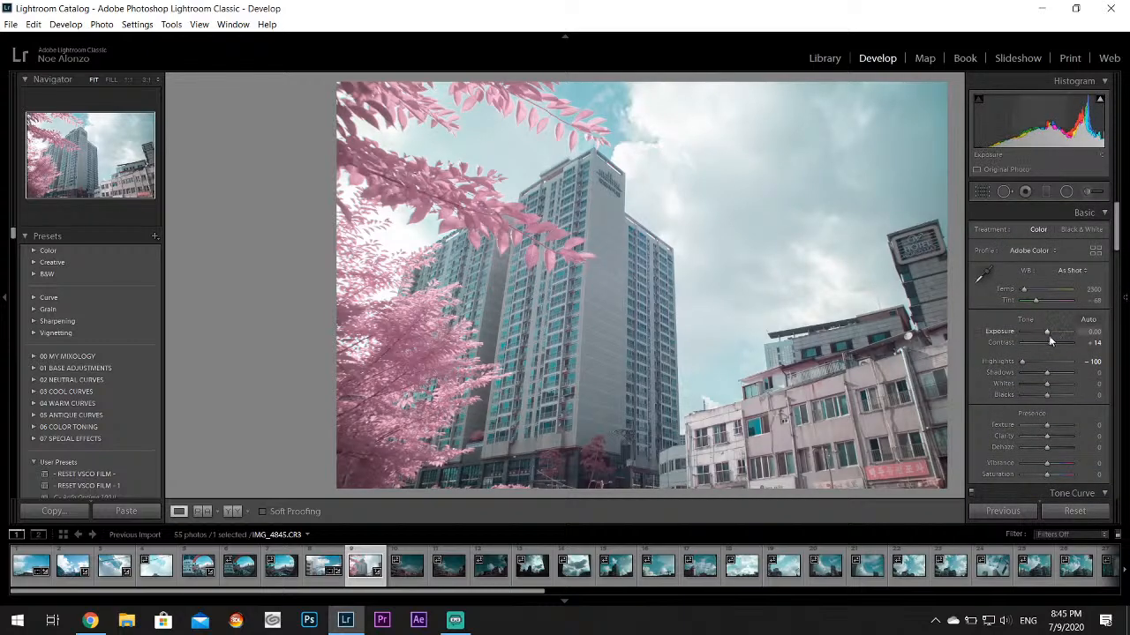
Apply Auto tone to IMG_4846.CR3 and raise its Exposure to +1.31
key("Right")
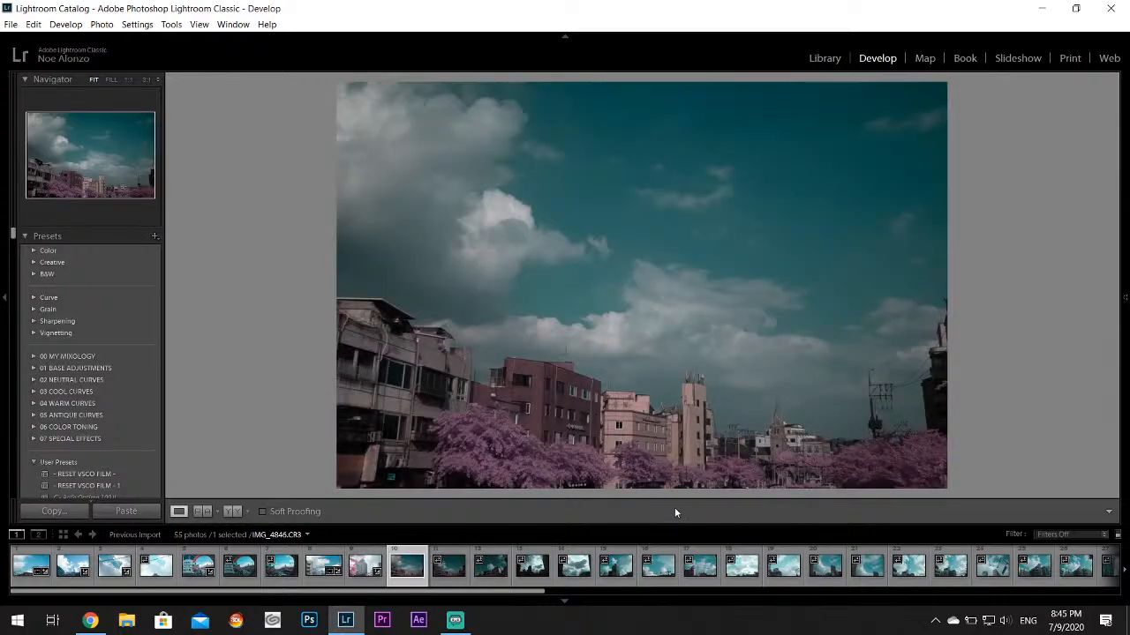
mouse_move(1125, 297)
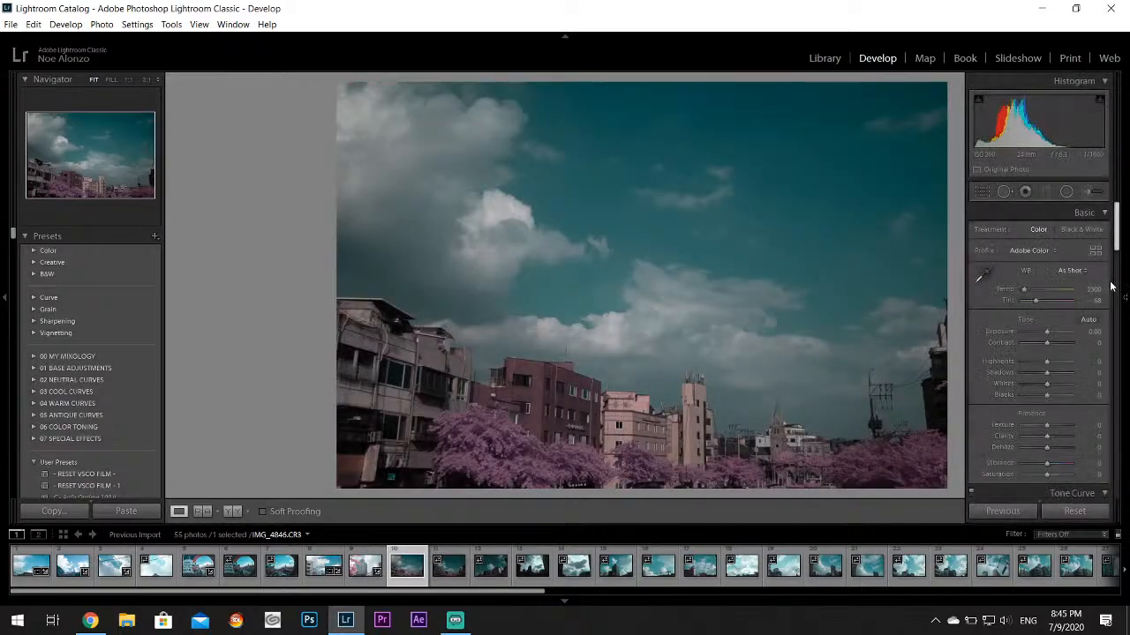
left_click(1087, 321)
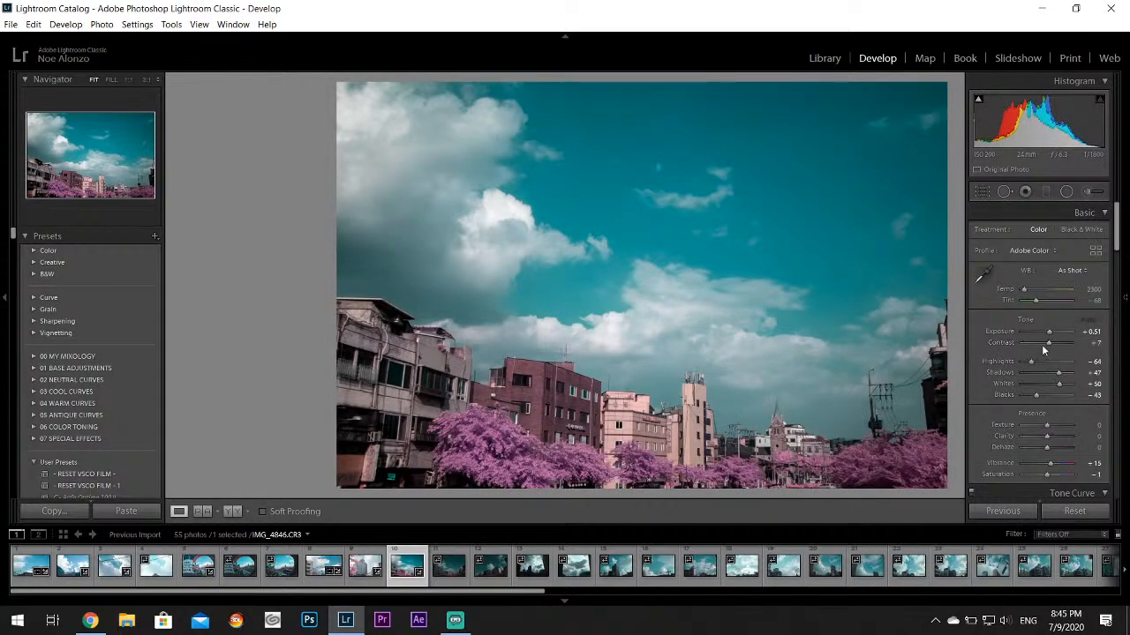
left_click_drag(1050, 332, 1055, 335)
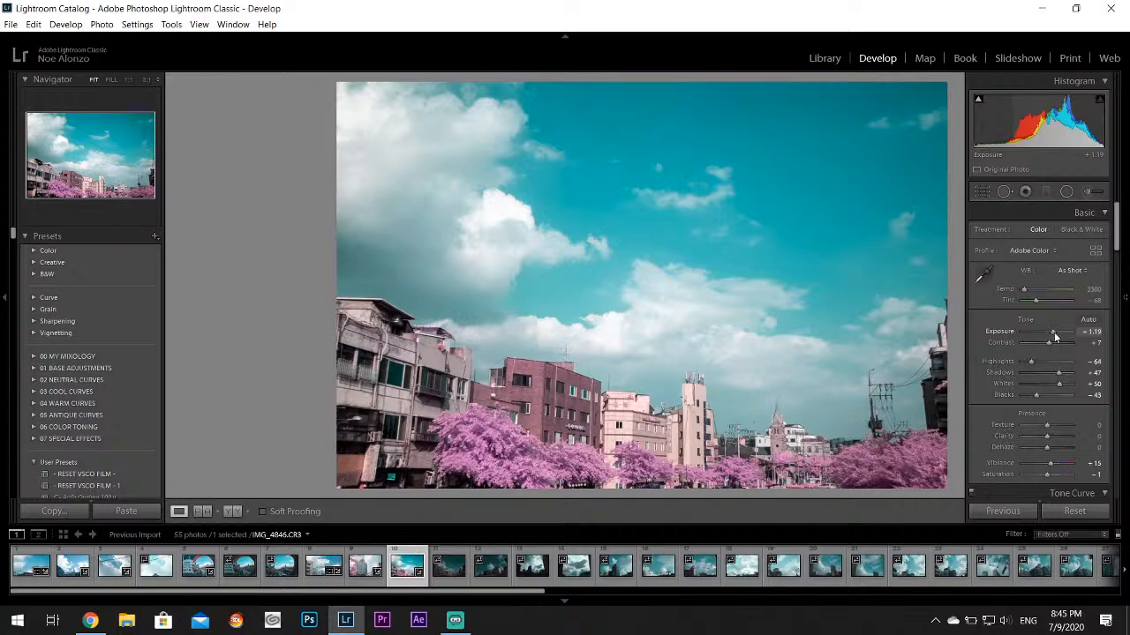
Crop the lower edge of IMG_4846.CR3 through the pink trees, and set its Highlights to -100
left_click(984, 193)
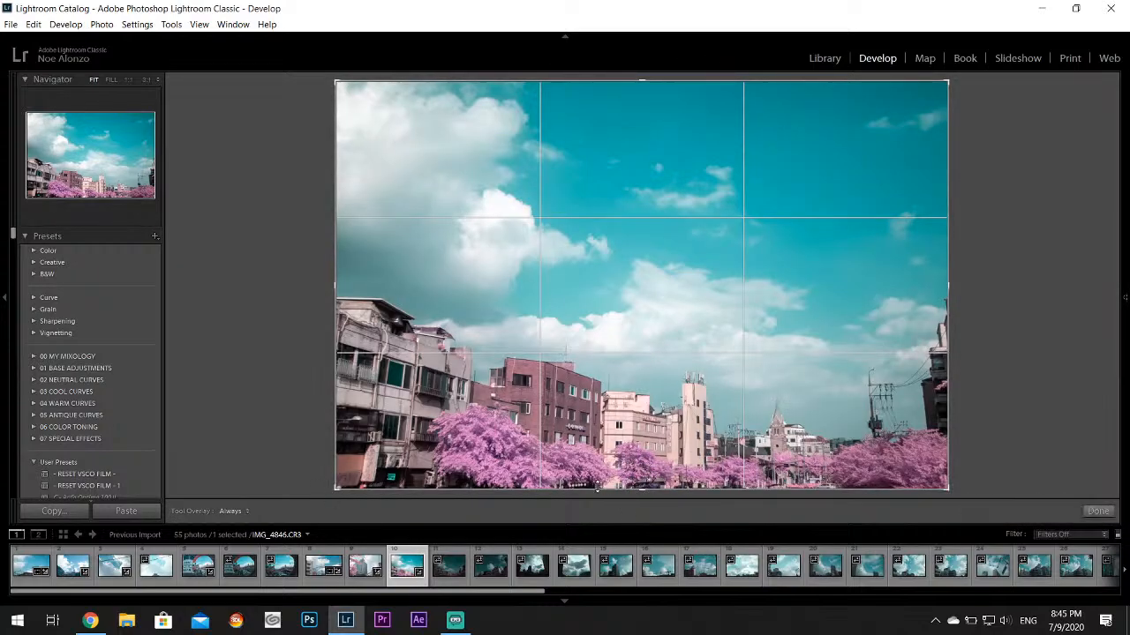
left_click_drag(645, 492, 661, 468)
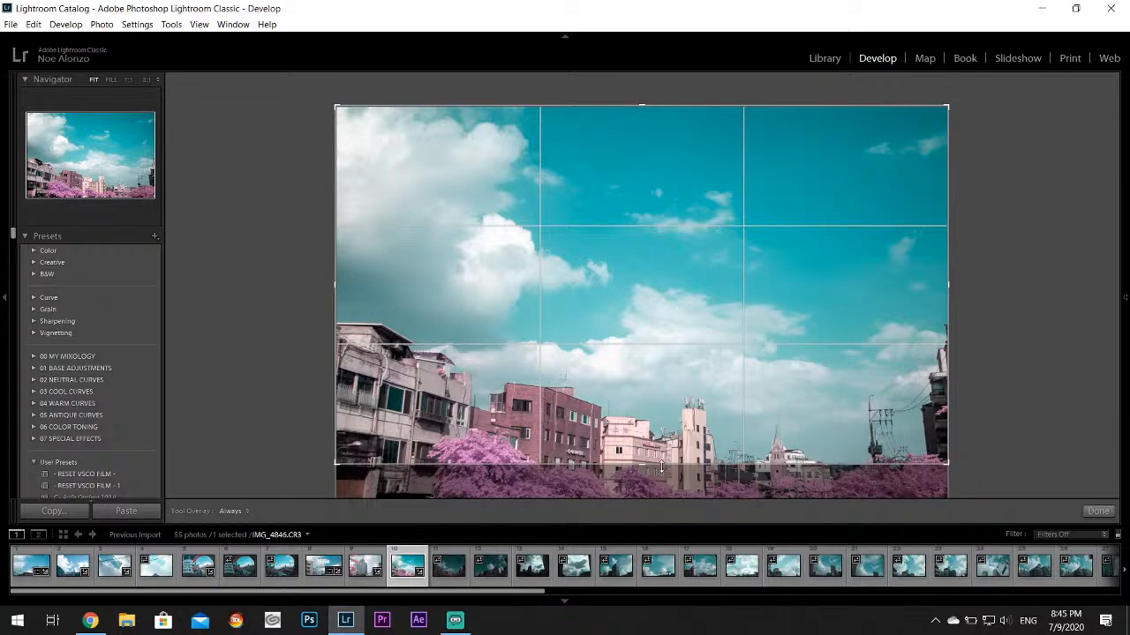
left_click(1097, 511)
mouse_move(1120, 473)
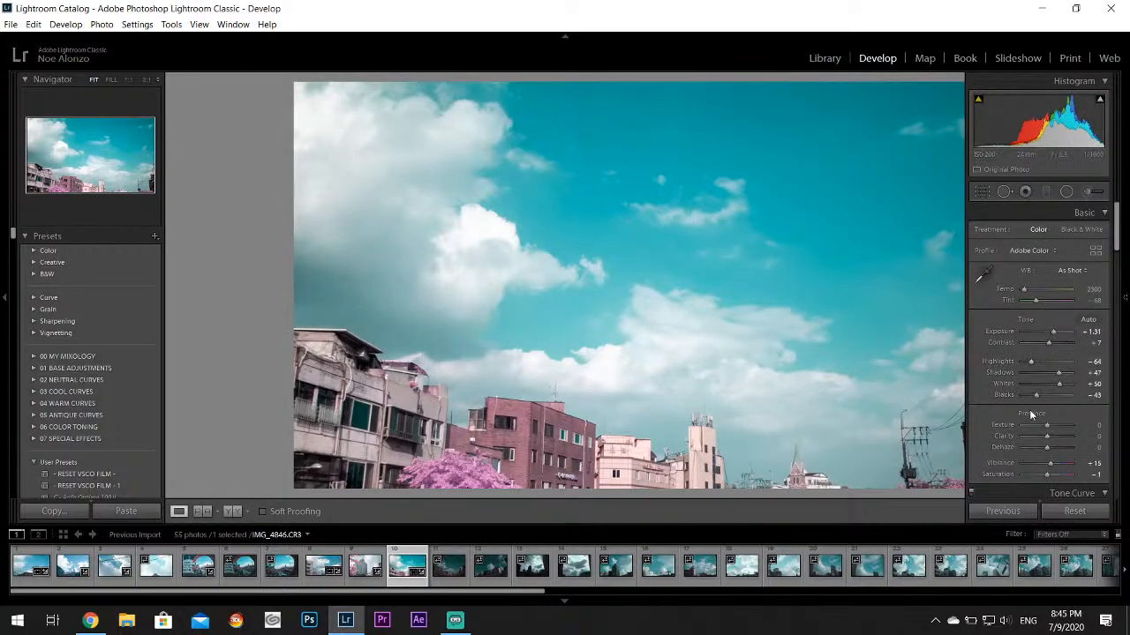
left_click_drag(1028, 368, 1015, 369)
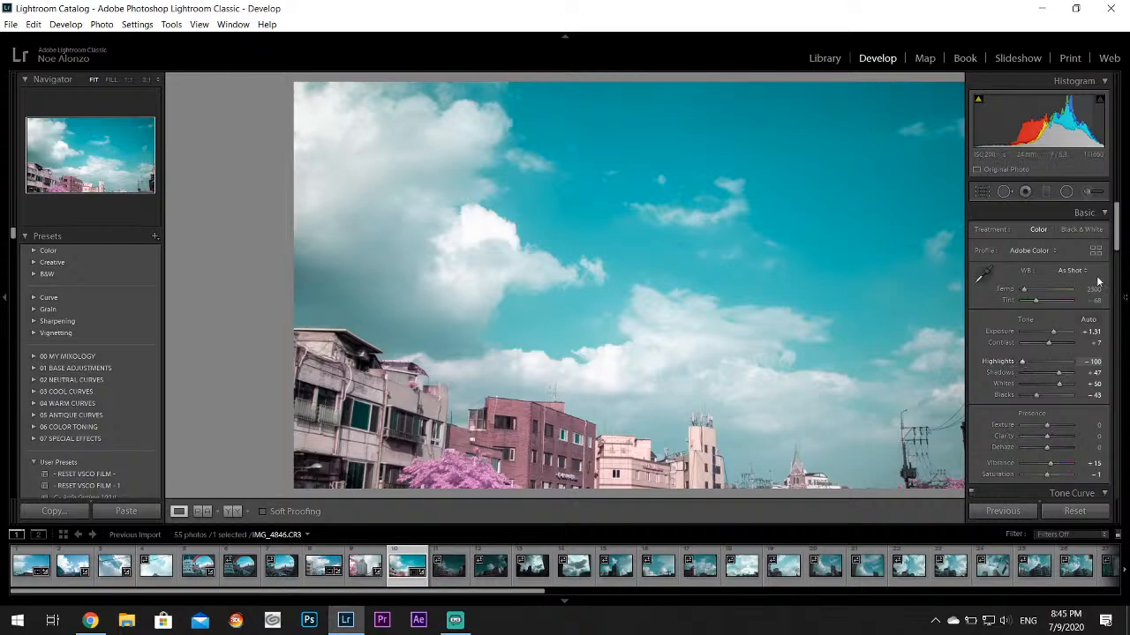
On IMG_4846.CR3, set the Aqua color to Hue +64 and Saturation +38
left_click_drag(1119, 224, 1119, 282)
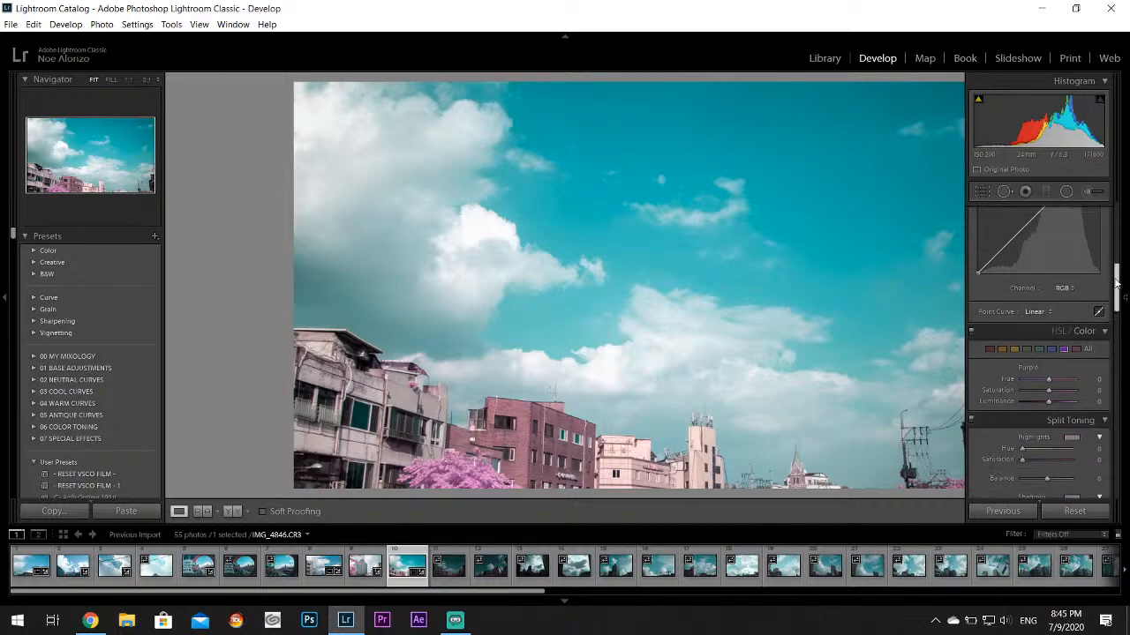
left_click(1037, 350)
mouse_move(1049, 380)
left_mouse_down()
mouse_move(1066, 380)
mouse_move(1057, 390)
left_mouse_up()
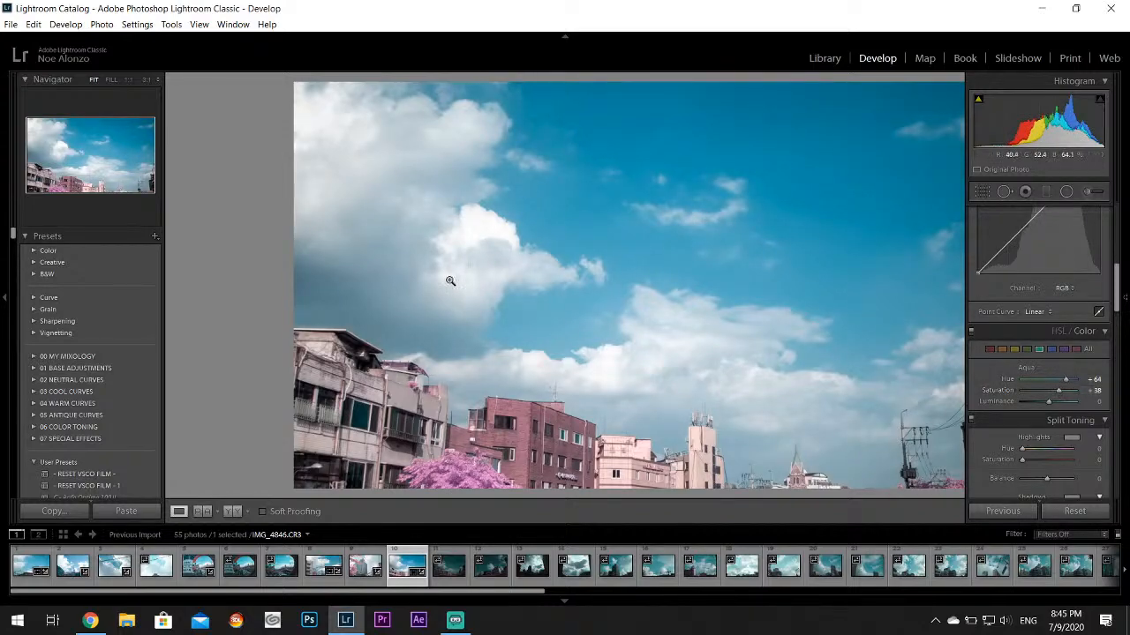
key("F8")
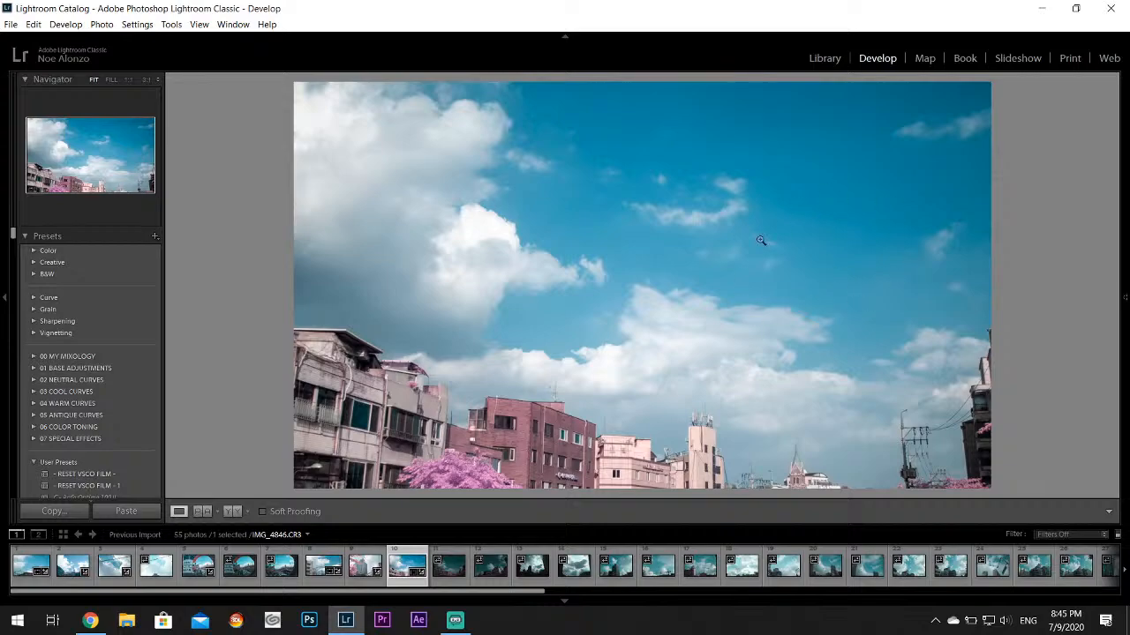
Apply Auto tone to IMG_4848.CR3, and set its Highlights to -100 and Exposure to +1.19
left_click(448, 575)
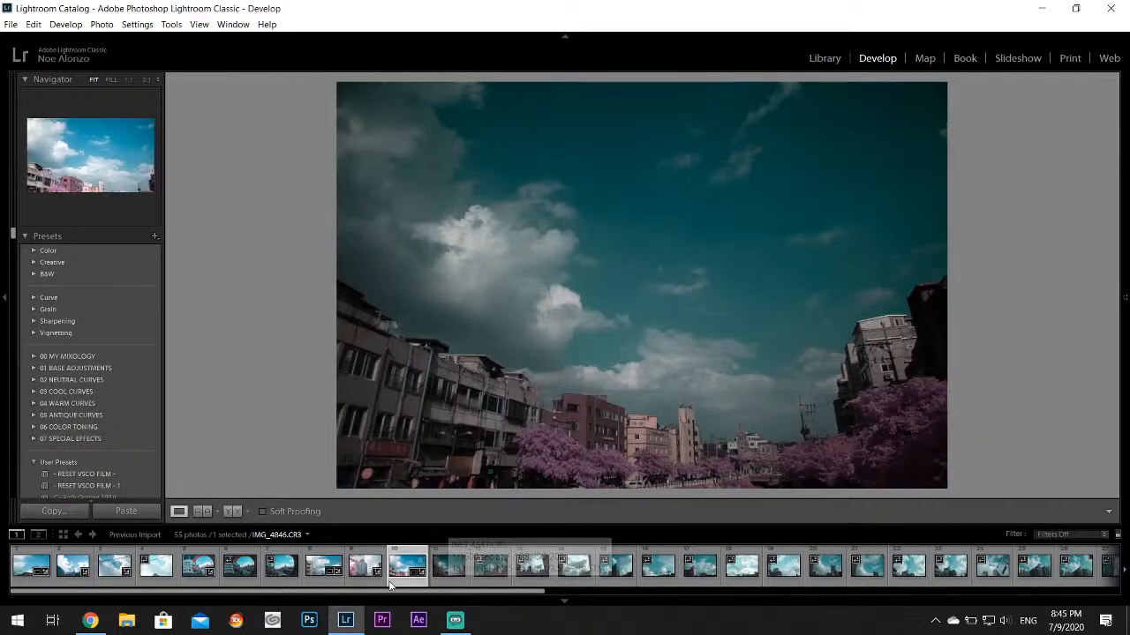
left_click(436, 573)
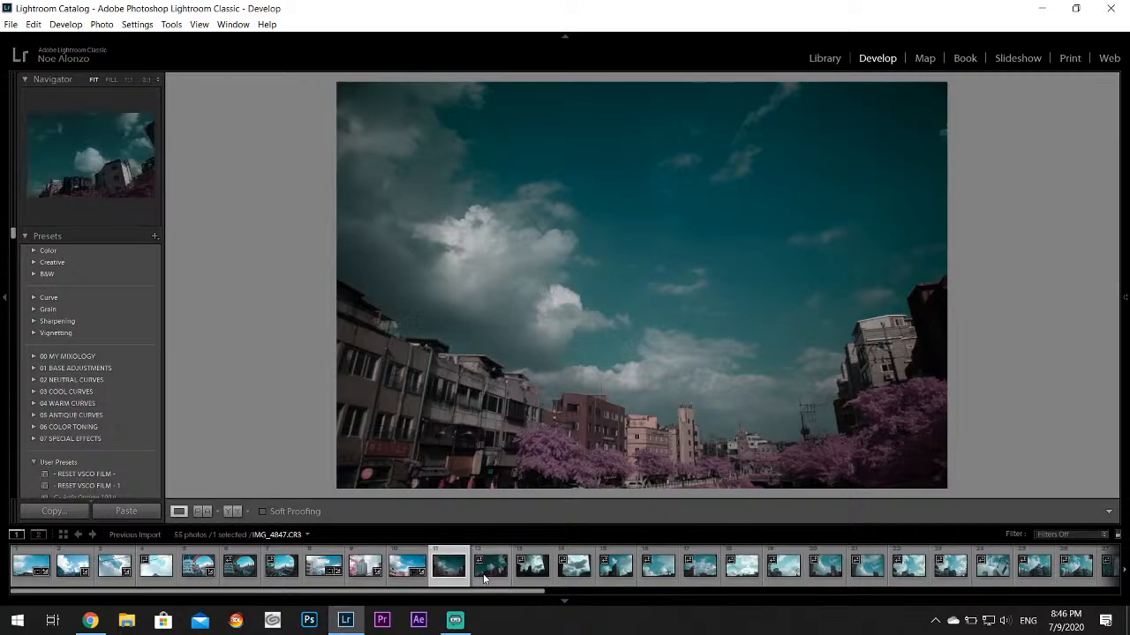
left_click(484, 578)
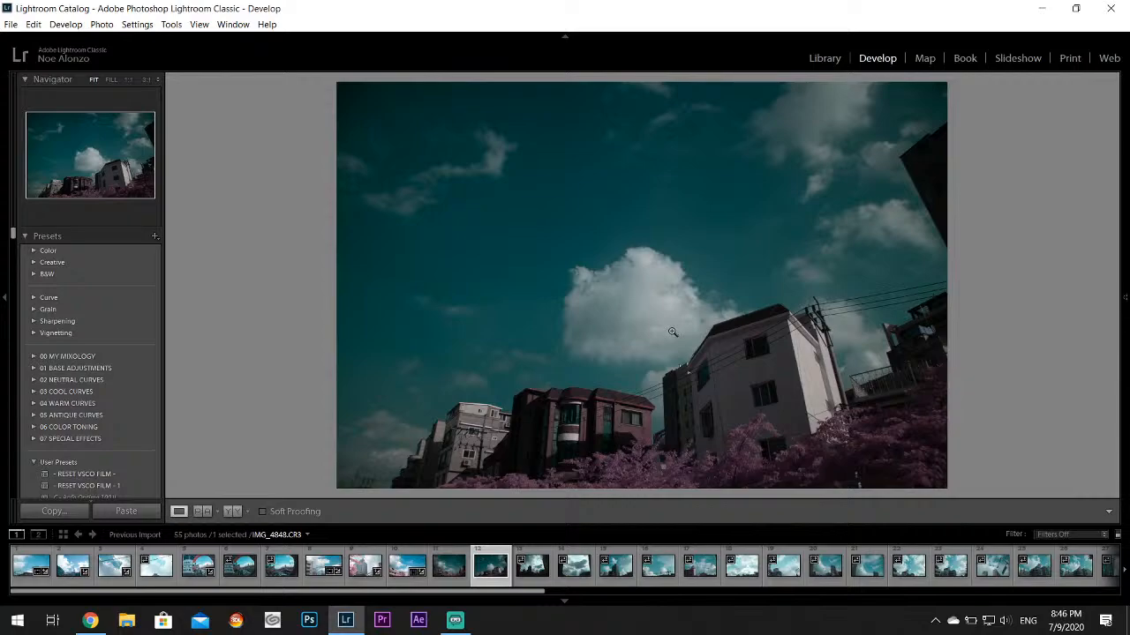
mouse_move(1126, 324)
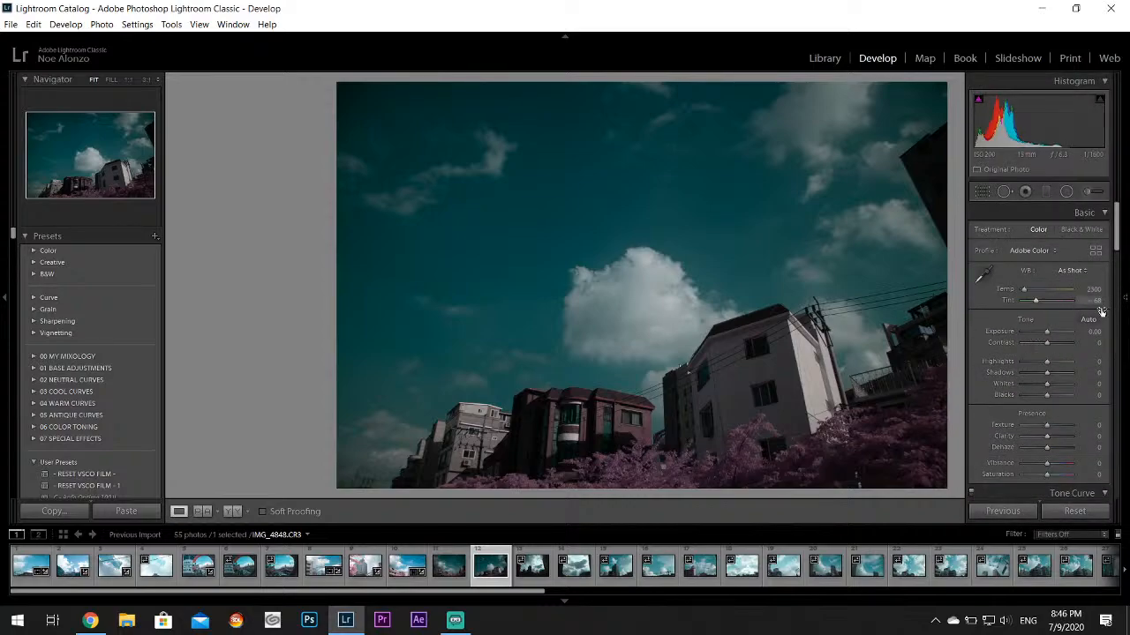
left_click(1089, 320)
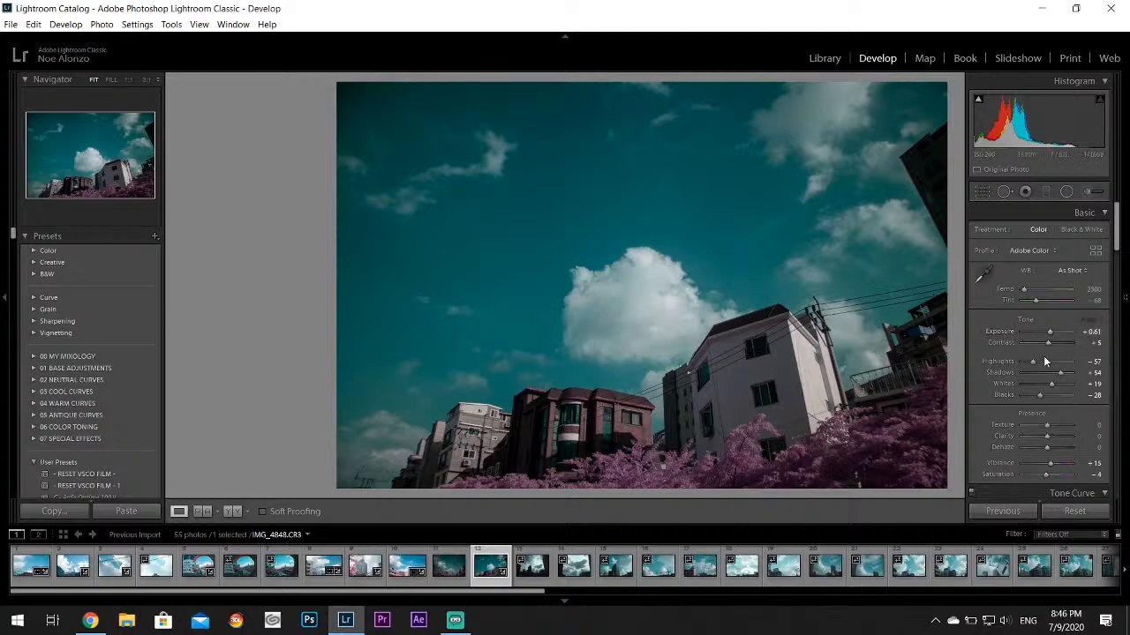
left_click_drag(1029, 361, 1053, 331)
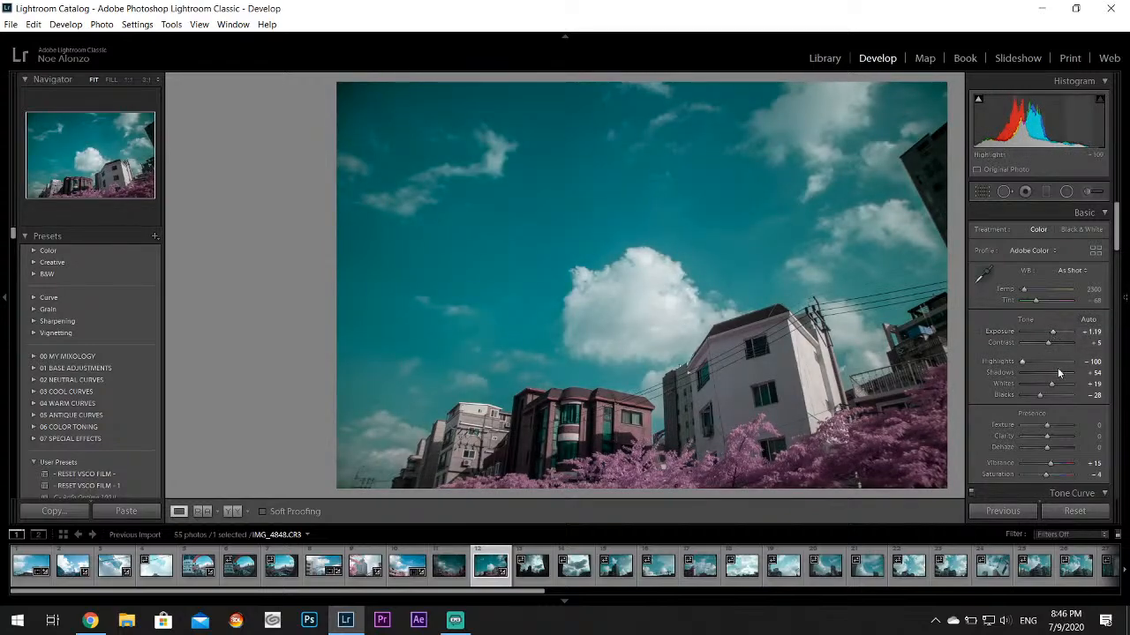
Raise the Whites of IMG_4848.CR3, and set its Aqua color to Hue +71 and Luminance -7
left_click_drag(1054, 384, 1069, 353)
scroll(1062, 353, "down", 5)
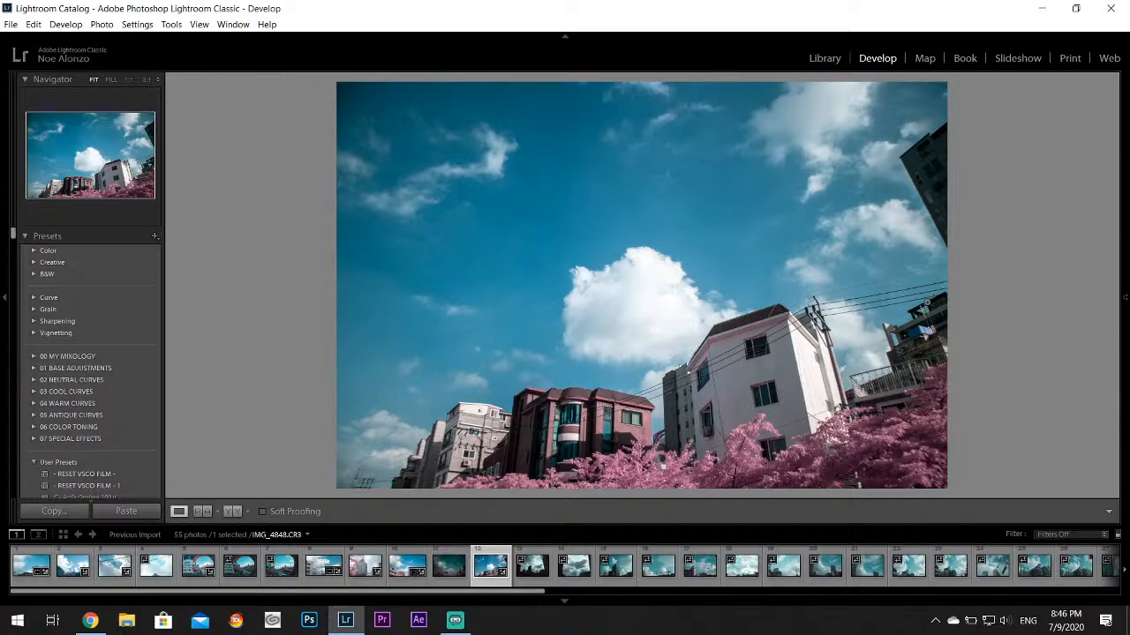
mouse_move(1122, 388)
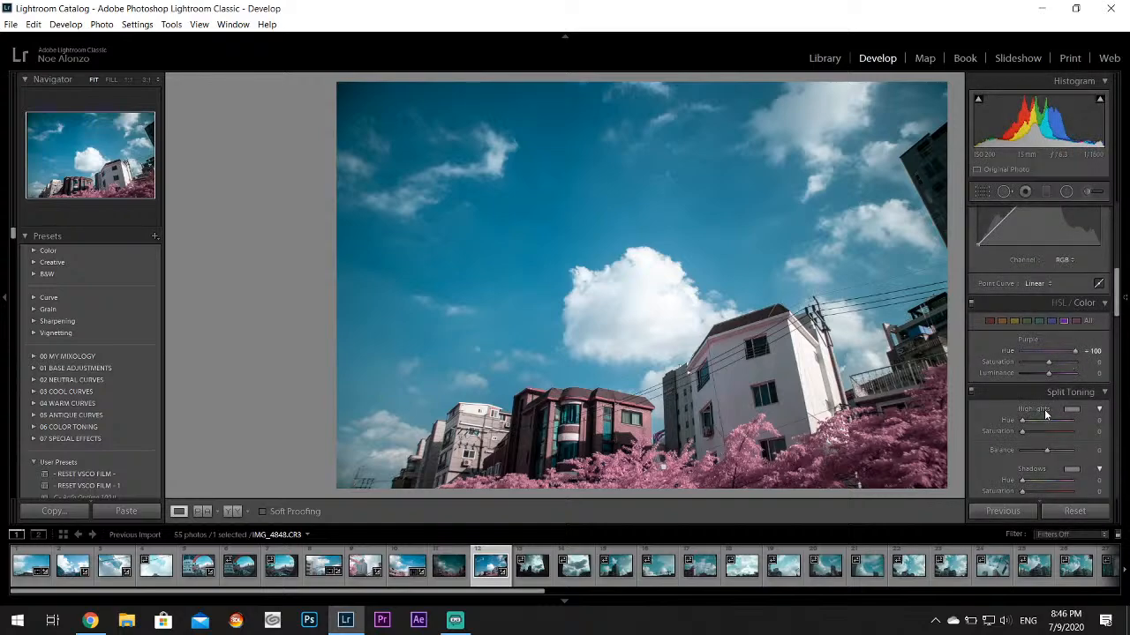
left_click(1038, 320)
mouse_move(1050, 372)
left_mouse_down()
mouse_move(1019, 374)
mouse_move(1048, 374)
left_mouse_up()
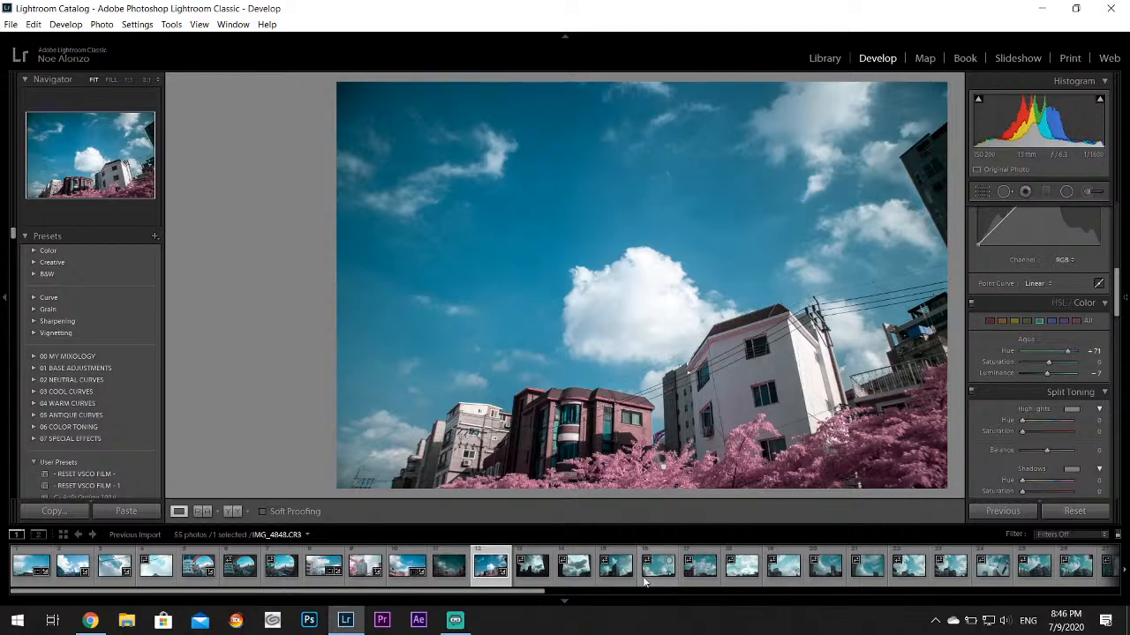
On IMG_4849.CR3, set Highlights to -100 and Whites to +36
left_click(533, 572)
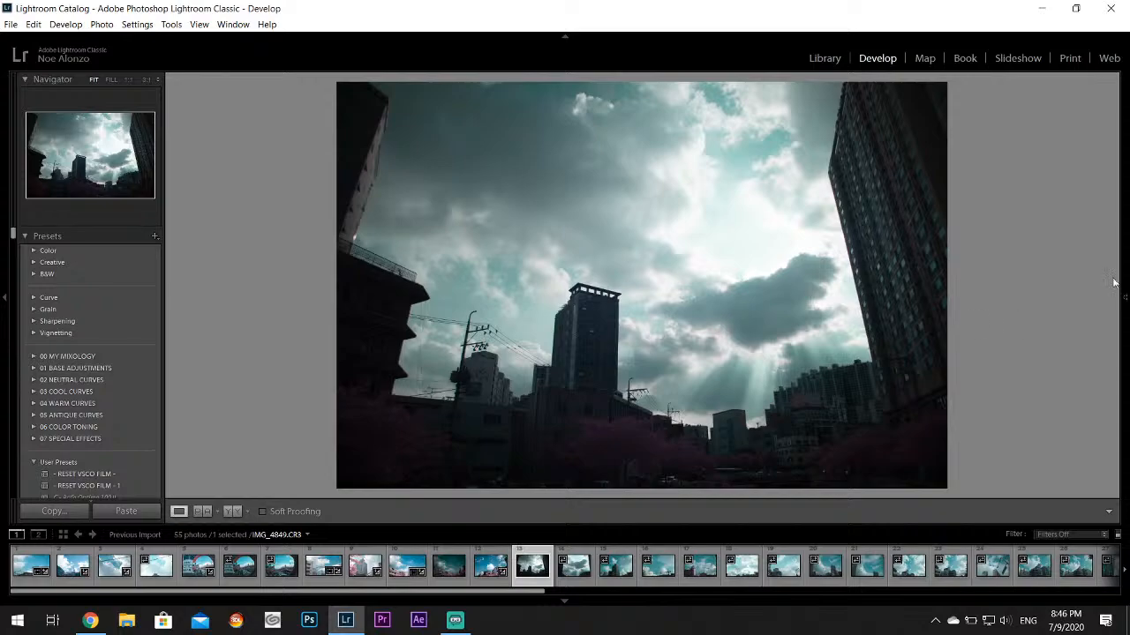
mouse_move(1124, 283)
left_click_drag(1118, 281, 1125, 218)
mouse_move(1046, 348)
left_mouse_down()
mouse_move(1008, 353)
mouse_move(1055, 368)
left_mouse_up()
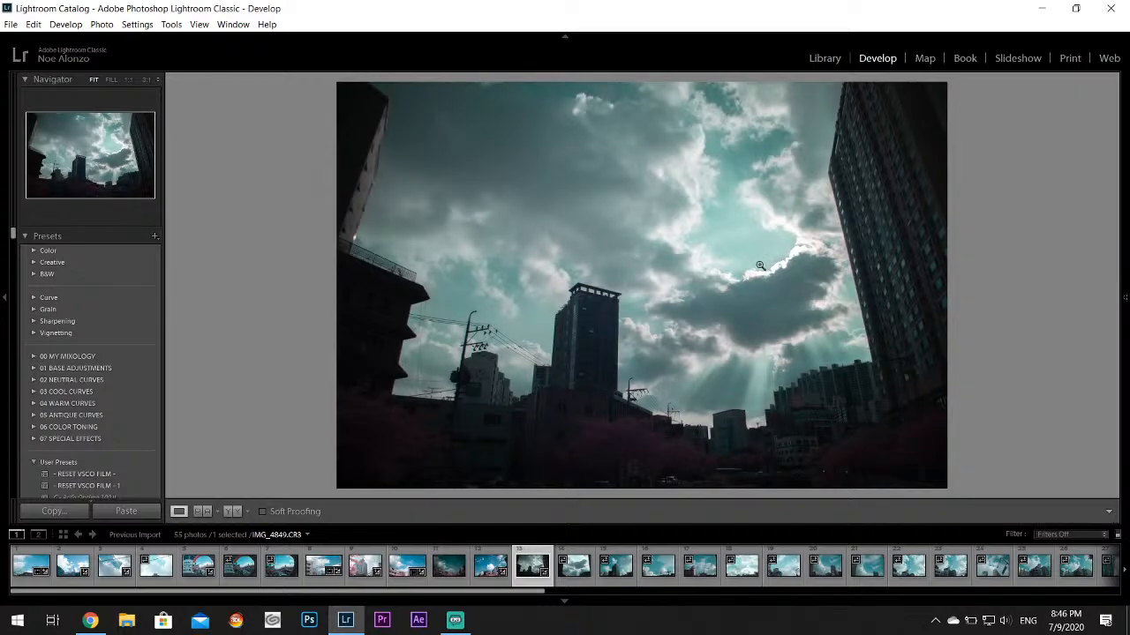
Set the Aqua color of IMG_4849.CR3 to Hue +100, Saturation +49 and Luminance -31
mouse_move(1119, 240)
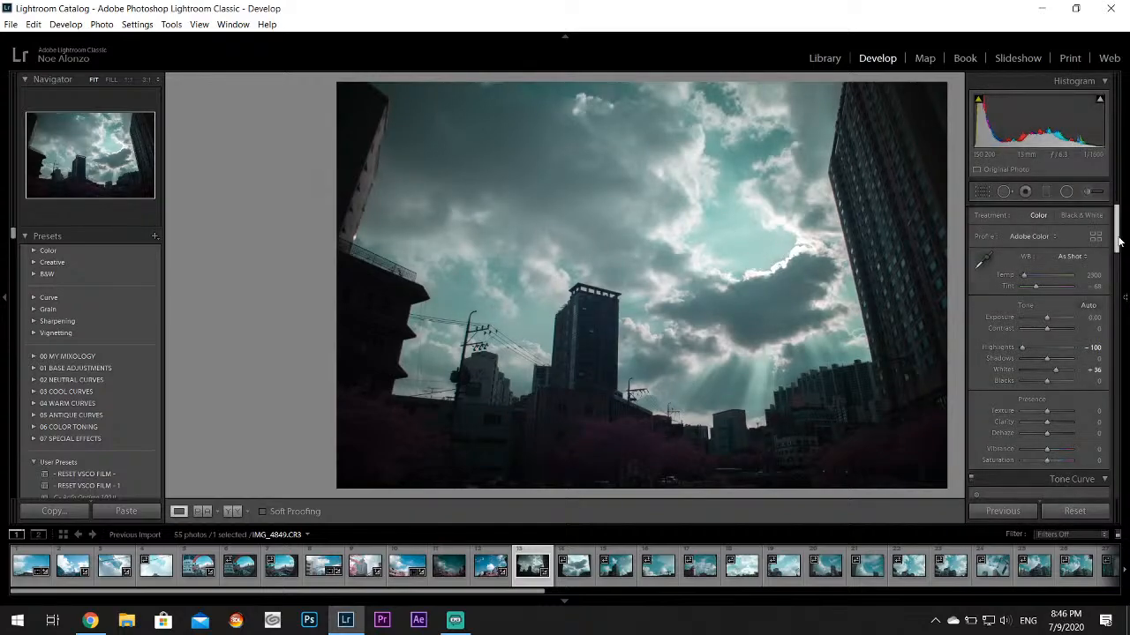
scroll(1119, 240, "down", 3)
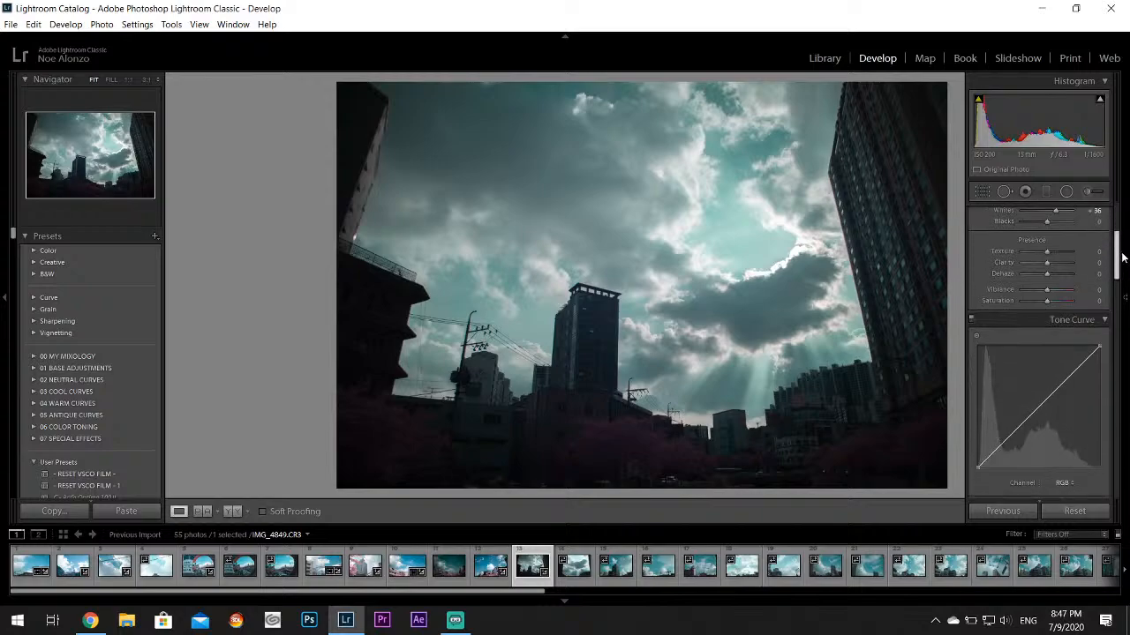
left_click_drag(1122, 255, 1122, 285)
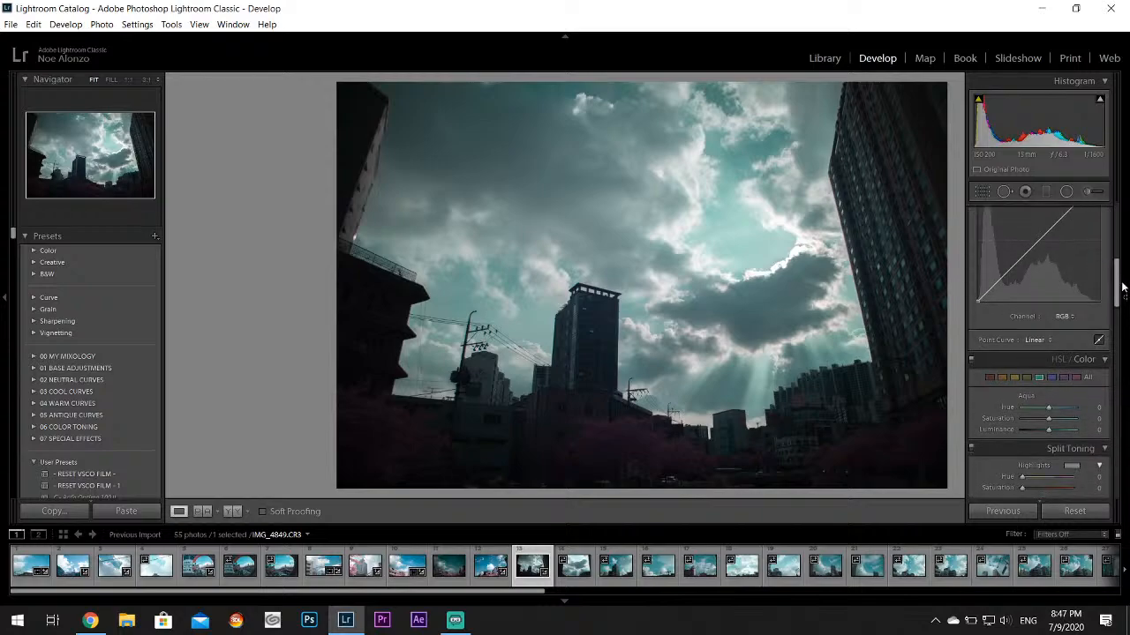
left_click_drag(1051, 406, 1085, 412)
mouse_move(1050, 428)
left_mouse_down()
mouse_move(1072, 422)
mouse_move(1061, 423)
left_mouse_up()
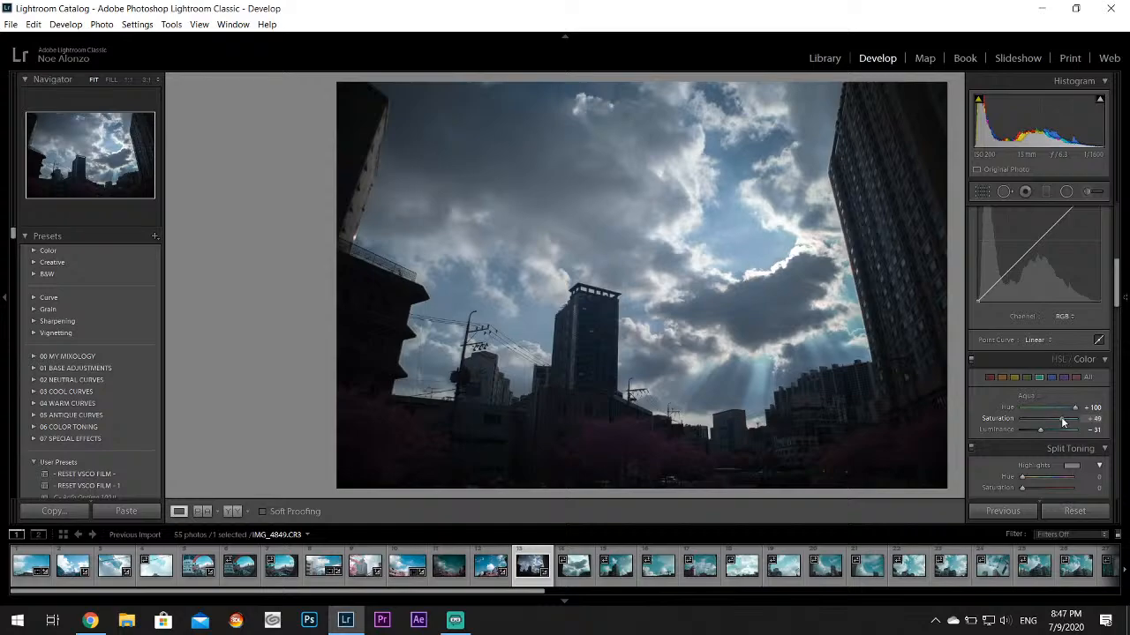
Raise the Exposure of IMG_4849.CR3 to +0.60, and crop away the dark strip along its lower edge
left_click_drag(1116, 299, 1121, 204)
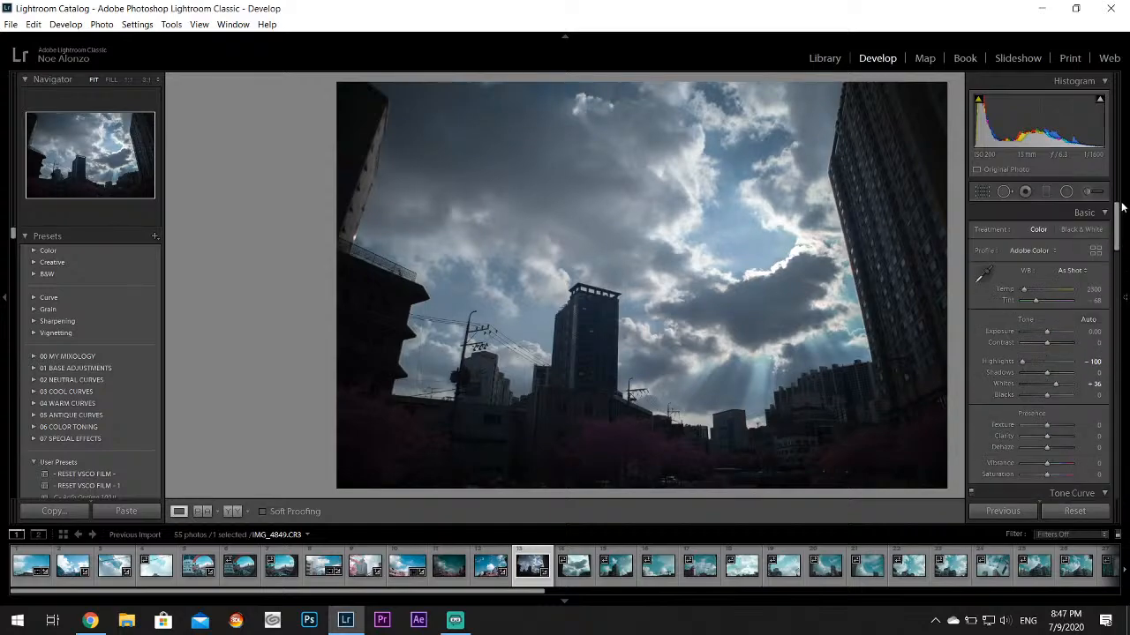
left_click_drag(1047, 331, 1050, 332)
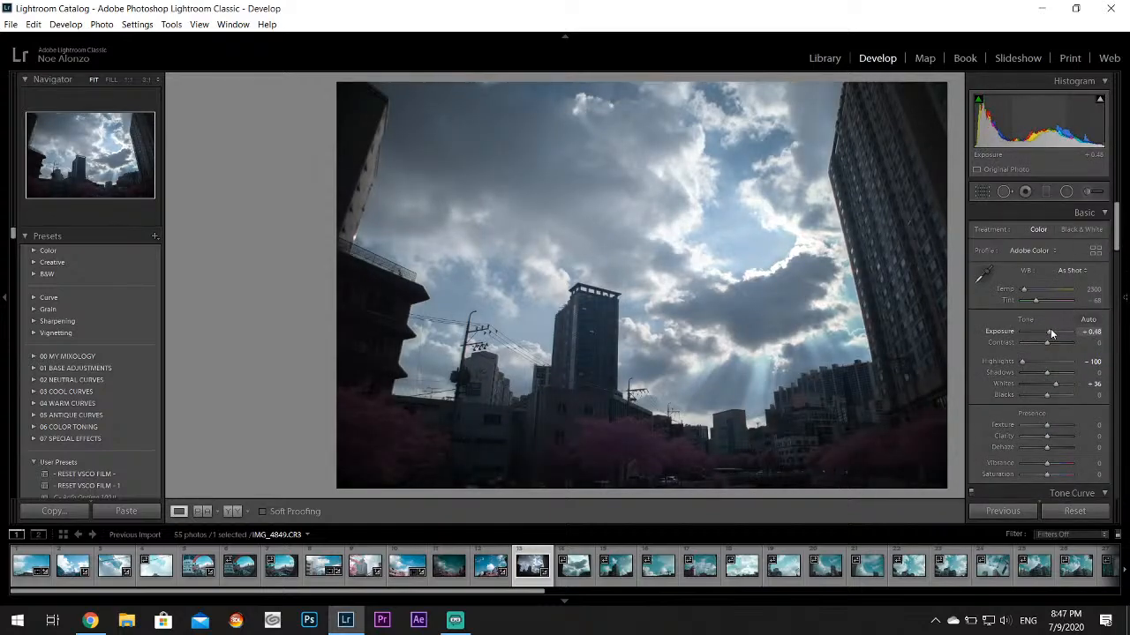
left_click(992, 192)
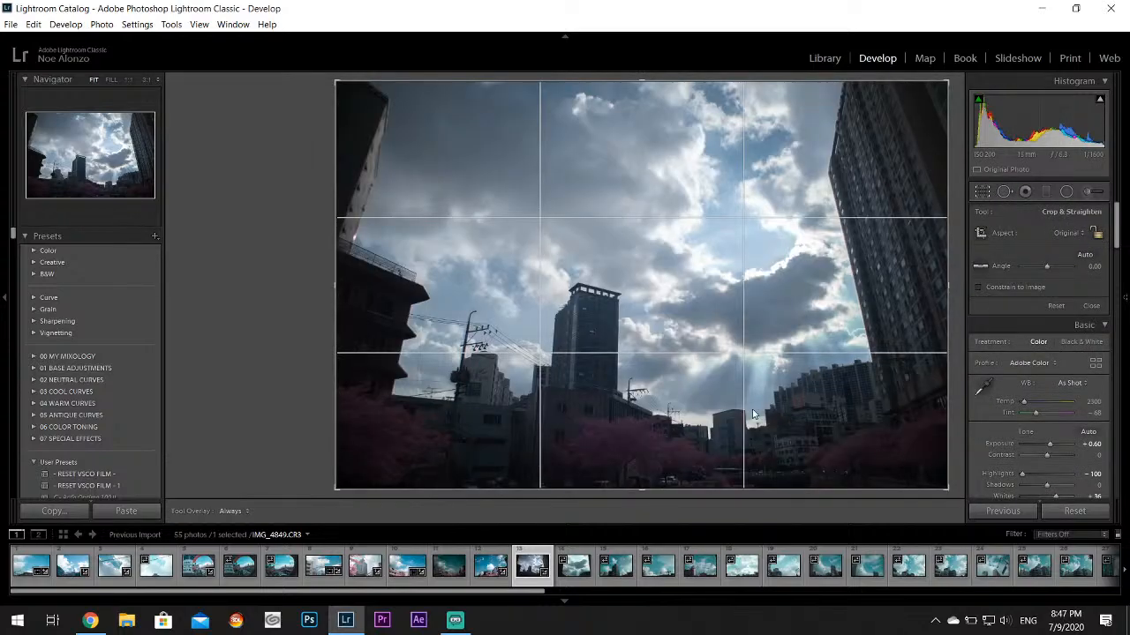
left_click_drag(638, 487, 649, 463)
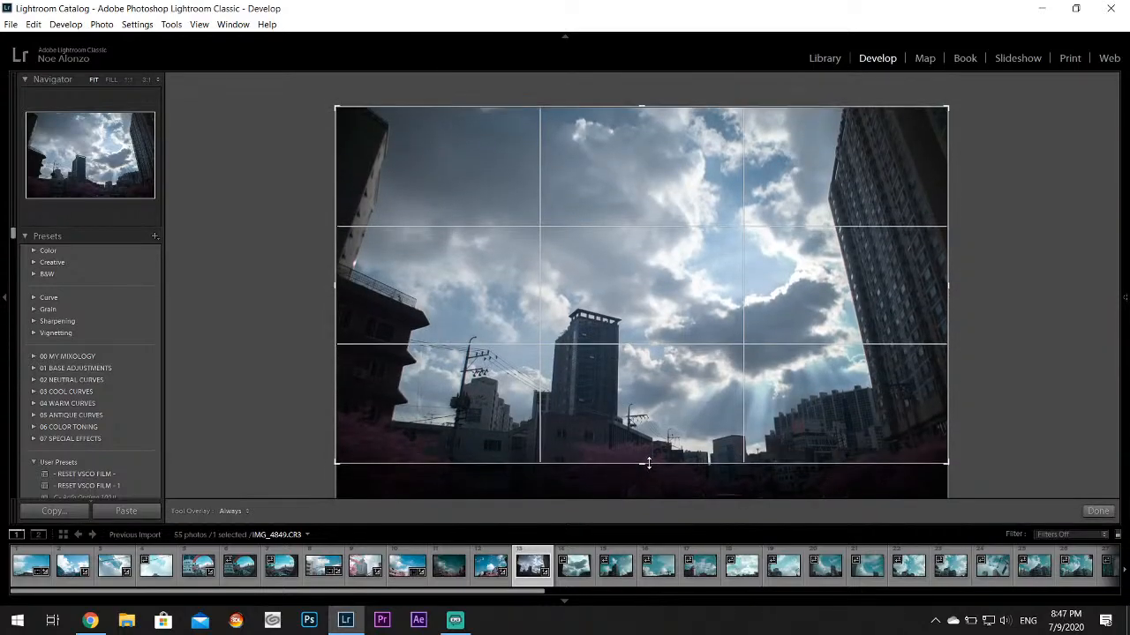
left_click(1098, 512)
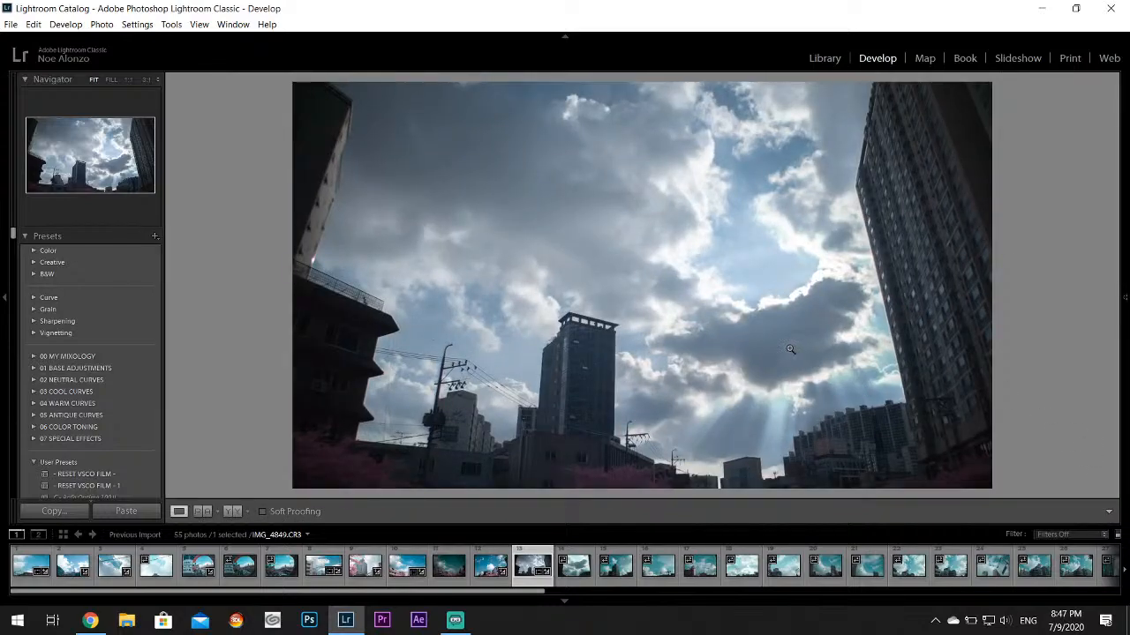
Set the Vibrance of IMG_4849.CR3 to +19 and raise its Contrast slightly
mouse_move(1122, 388)
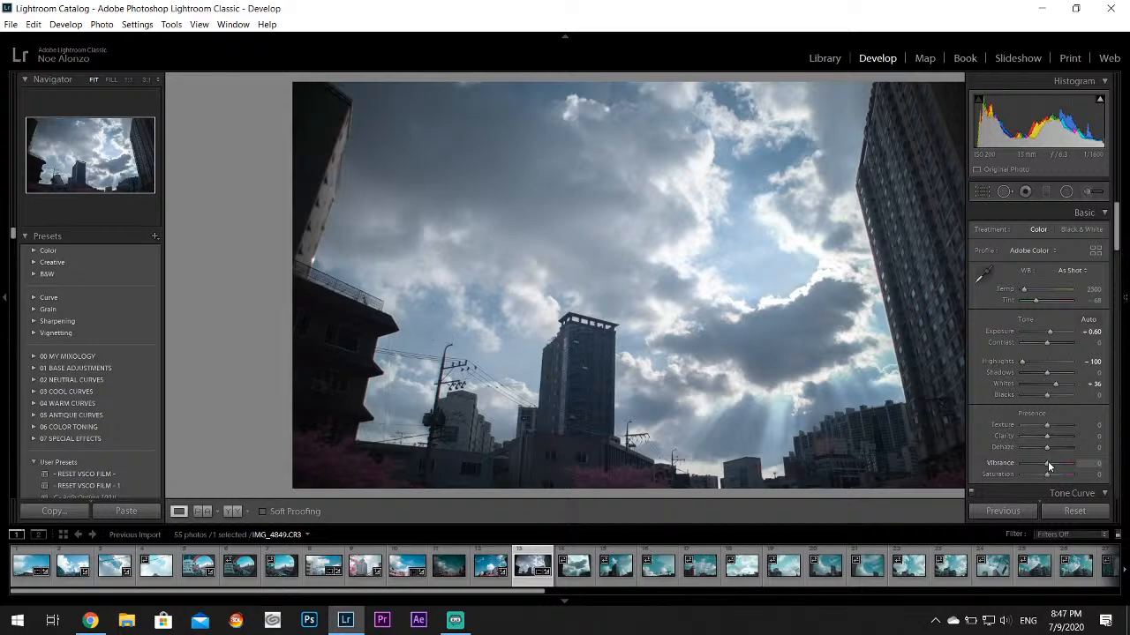
left_click_drag(1048, 465, 1056, 466)
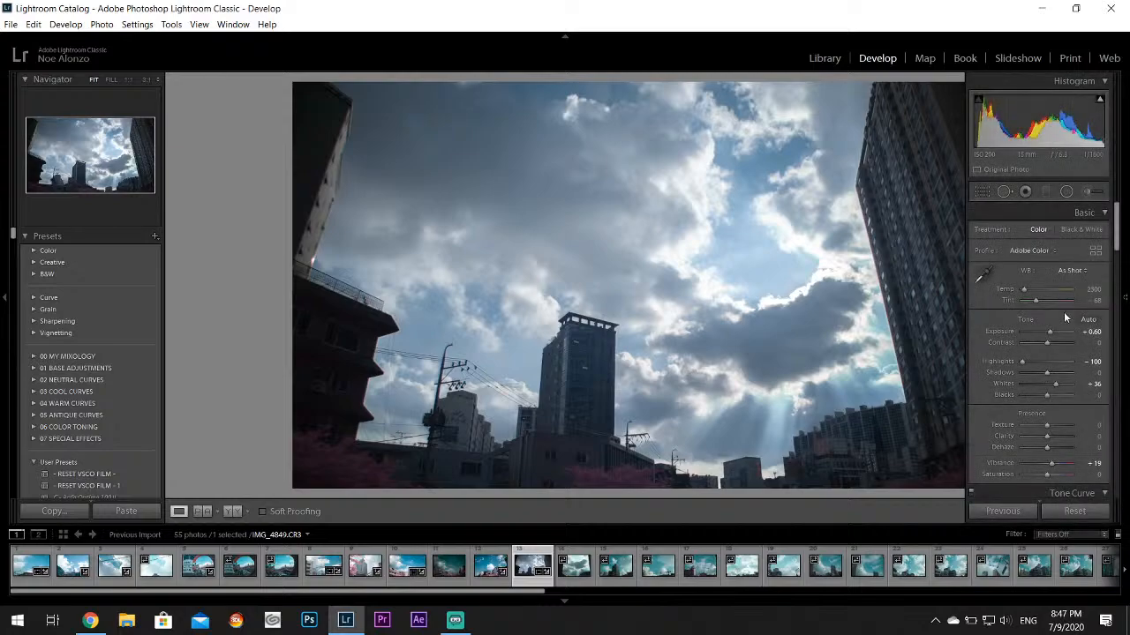
left_click_drag(1048, 341, 1055, 345)
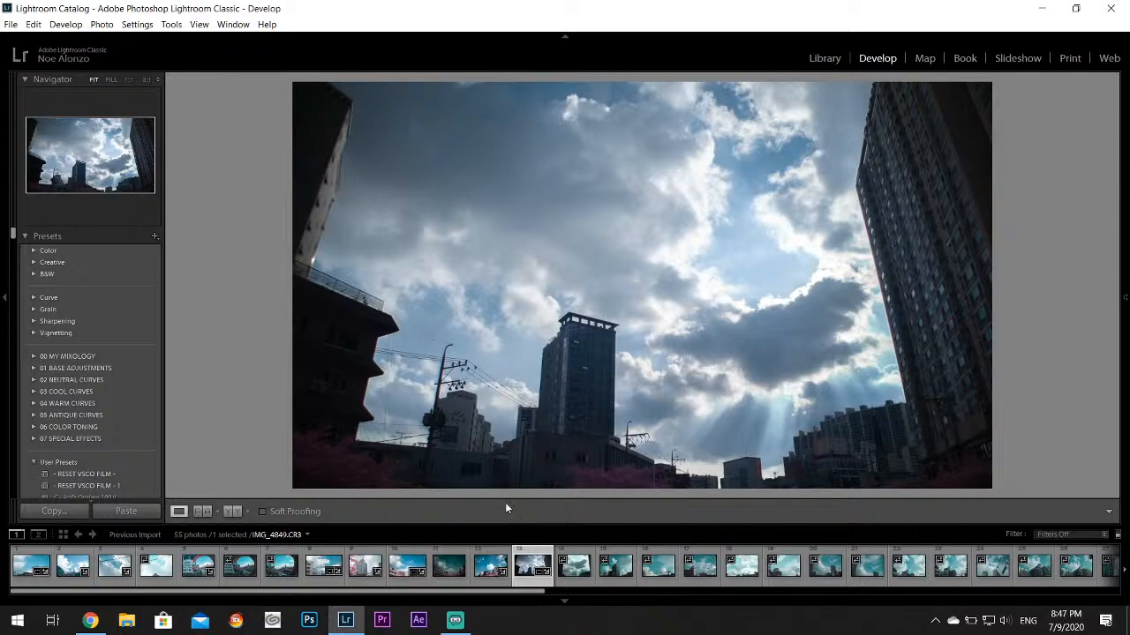
On IMG_4850.CR3, set Highlights to -100 and Whites to +7
left_click(574, 569)
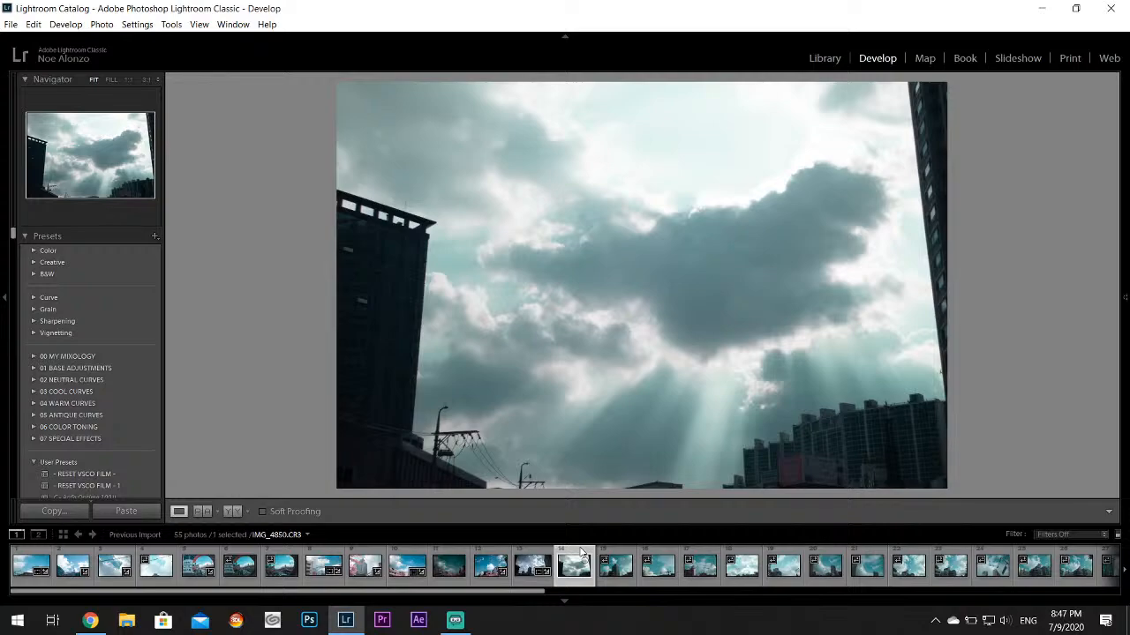
mouse_move(1125, 256)
mouse_move(1045, 363)
left_mouse_down()
mouse_move(1002, 369)
mouse_move(1049, 384)
left_mouse_up()
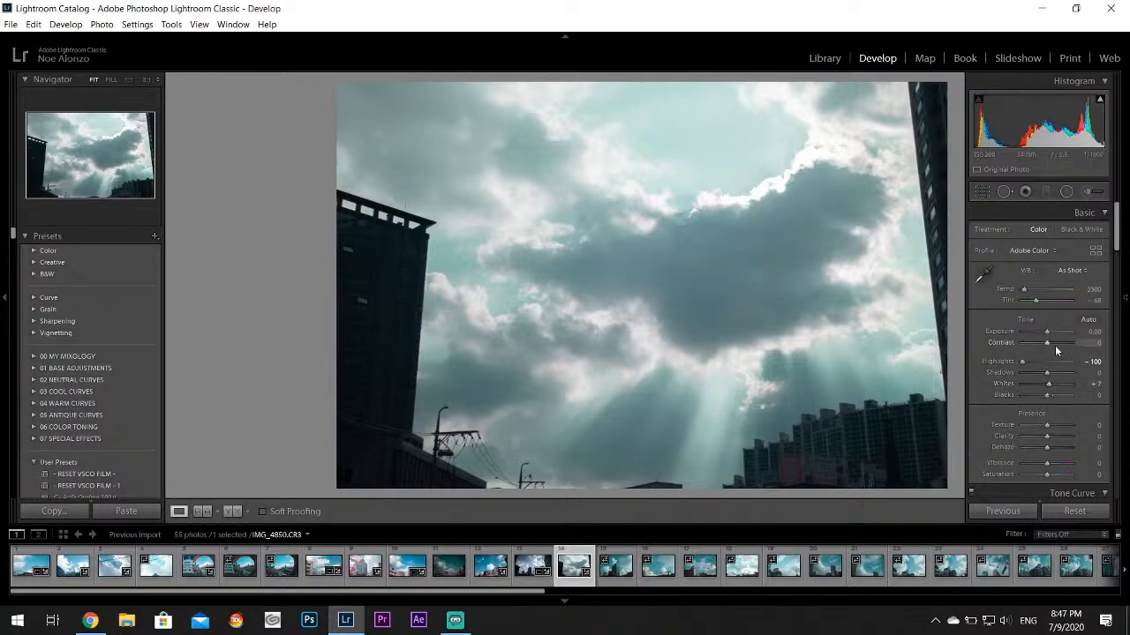
Set the Aqua color of IMG_4850.CR3 to Hue +76, Saturation +42 and Luminance -16
left_click_drag(1118, 221, 1119, 279)
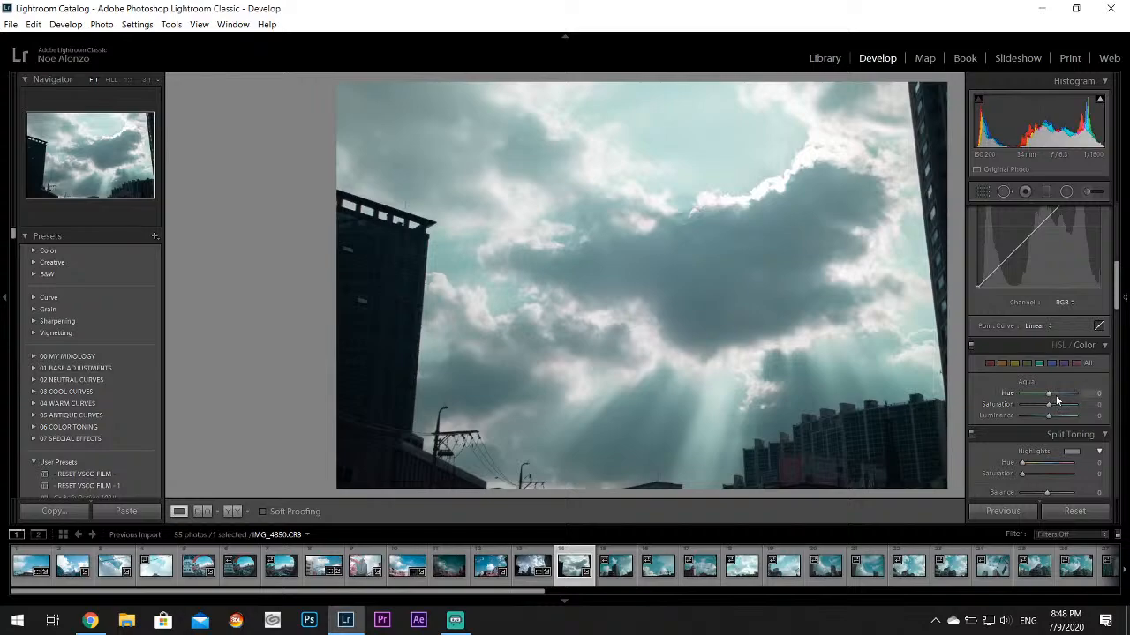
mouse_move(1055, 395)
left_mouse_down()
mouse_move(1070, 393)
mouse_move(1063, 406)
left_mouse_up()
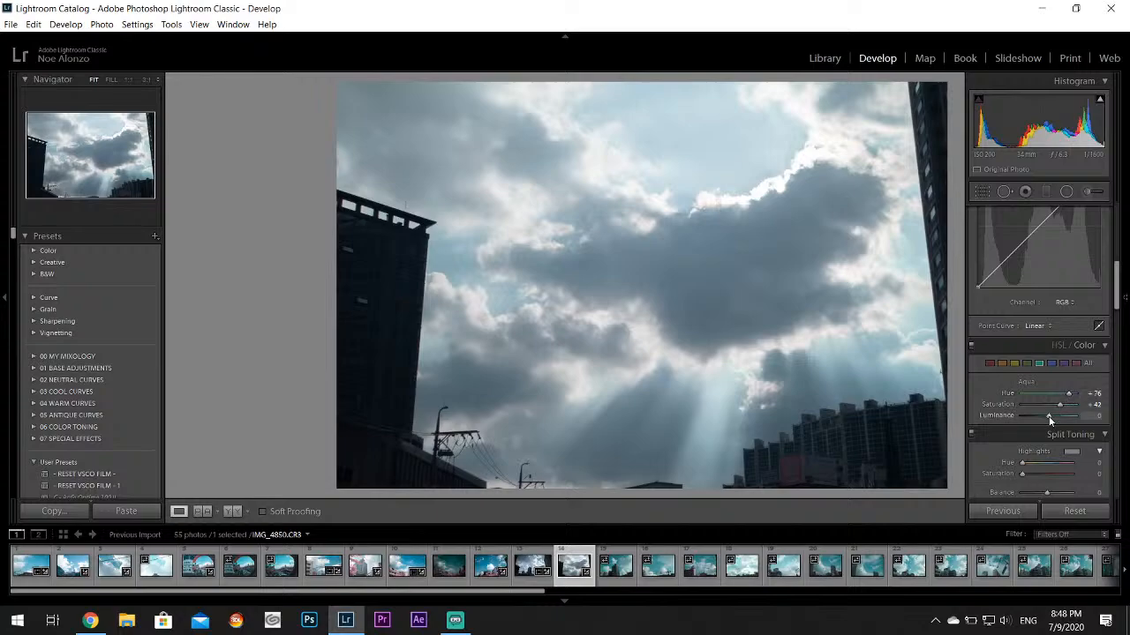
left_click_drag(1049, 418, 1044, 415)
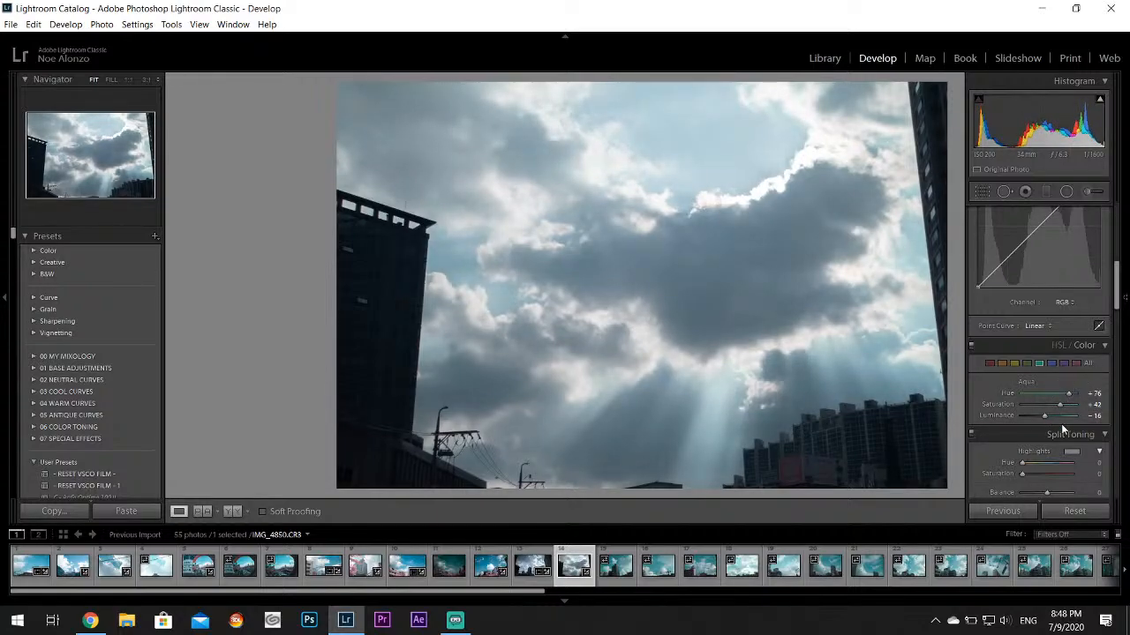
Pick a split-toning color for the highlights of IMG_4850.CR3
left_click(1071, 451)
mouse_move(993, 482)
left_mouse_down()
mouse_move(876, 485)
mouse_move(872, 513)
mouse_move(870, 503)
left_mouse_up()
left_click(824, 422)
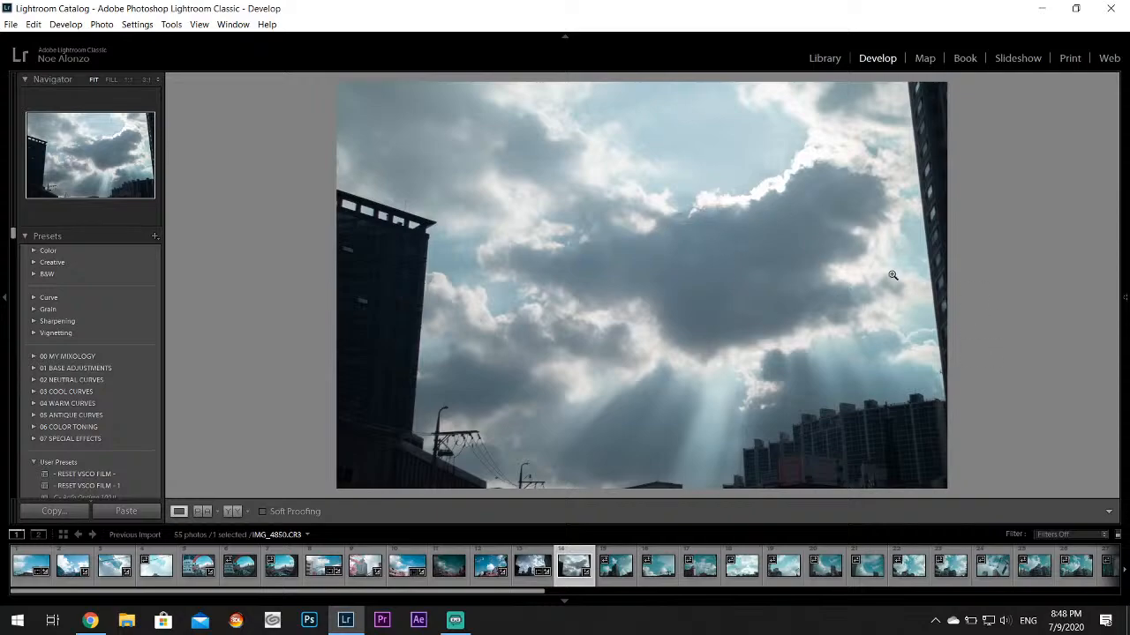
On IMG_4851.CR3, set Highlights to -100 and Whites to +57
left_click(619, 577)
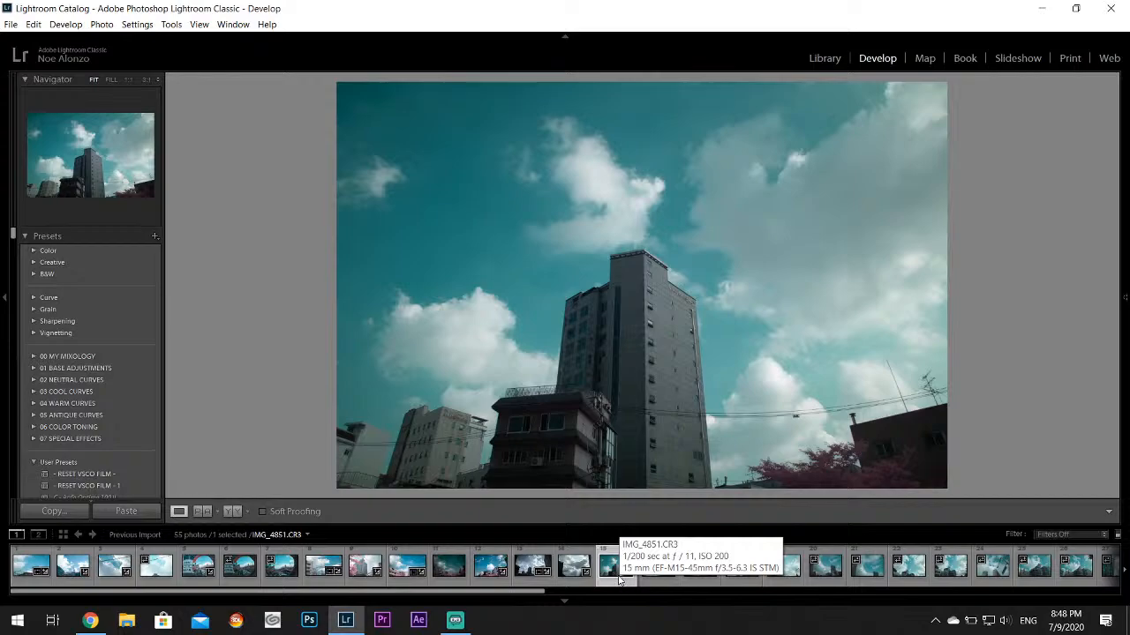
left_click(617, 571)
mouse_move(1126, 301)
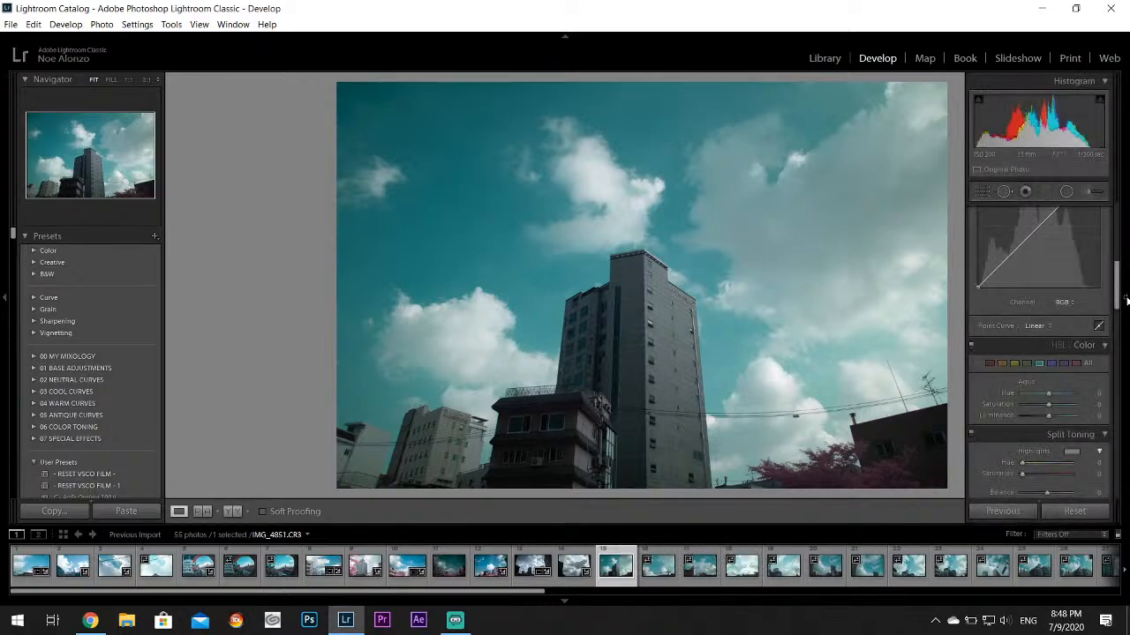
left_click_drag(1119, 294, 1118, 226)
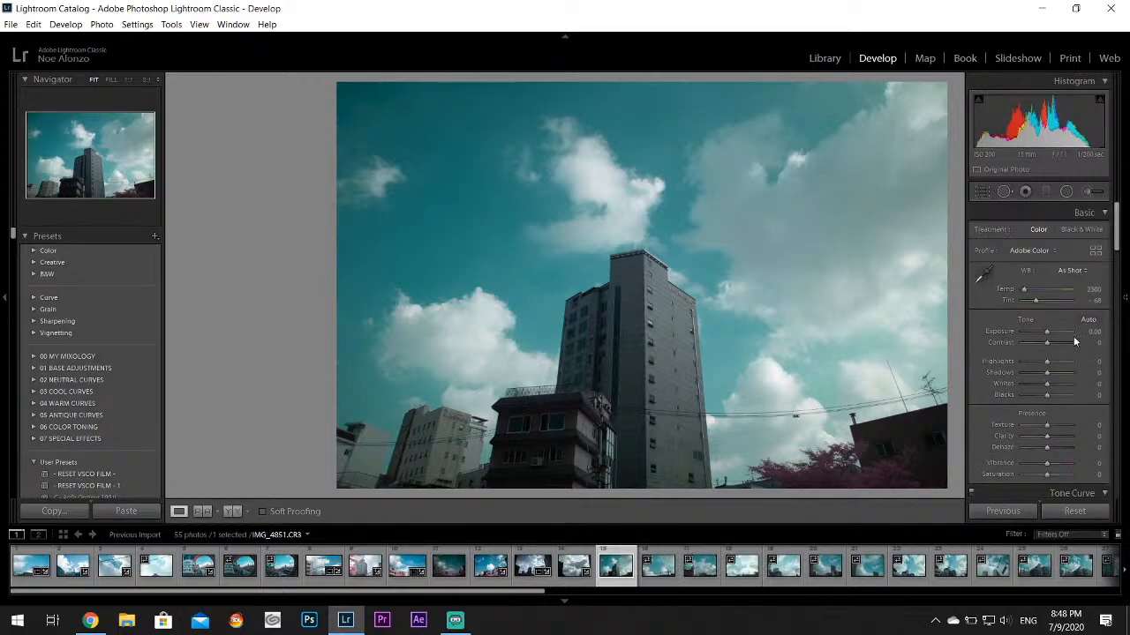
left_click_drag(1047, 362, 1061, 384)
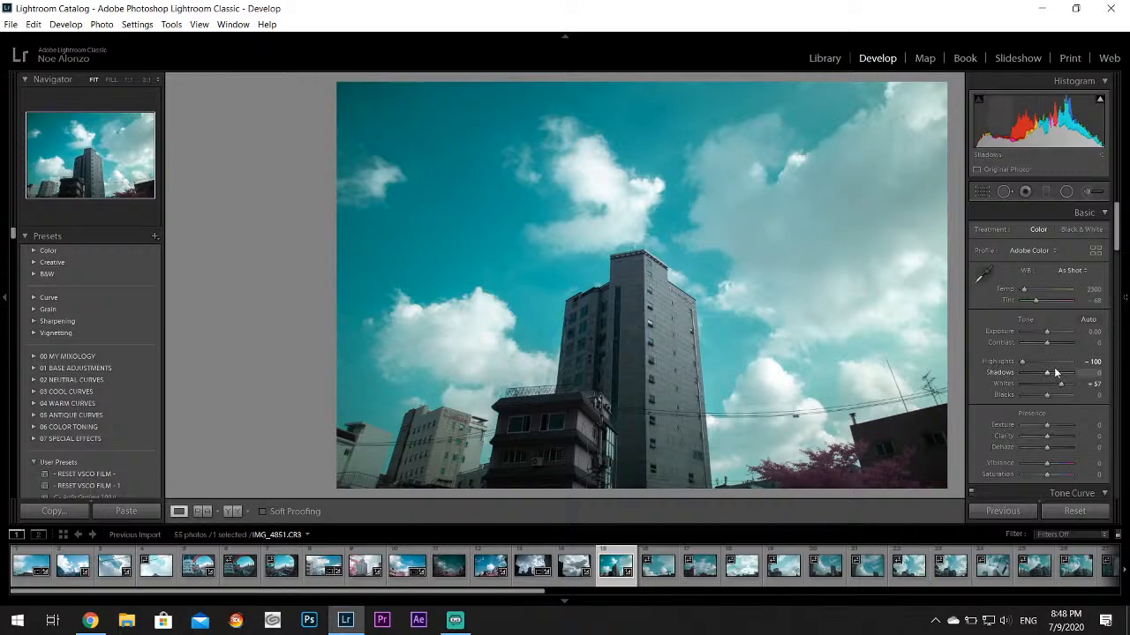
Set the Aqua Hue of IMG_4851.CR3 to +38 and raise the Aqua Saturation slightly
left_click_drag(1113, 238, 1114, 291)
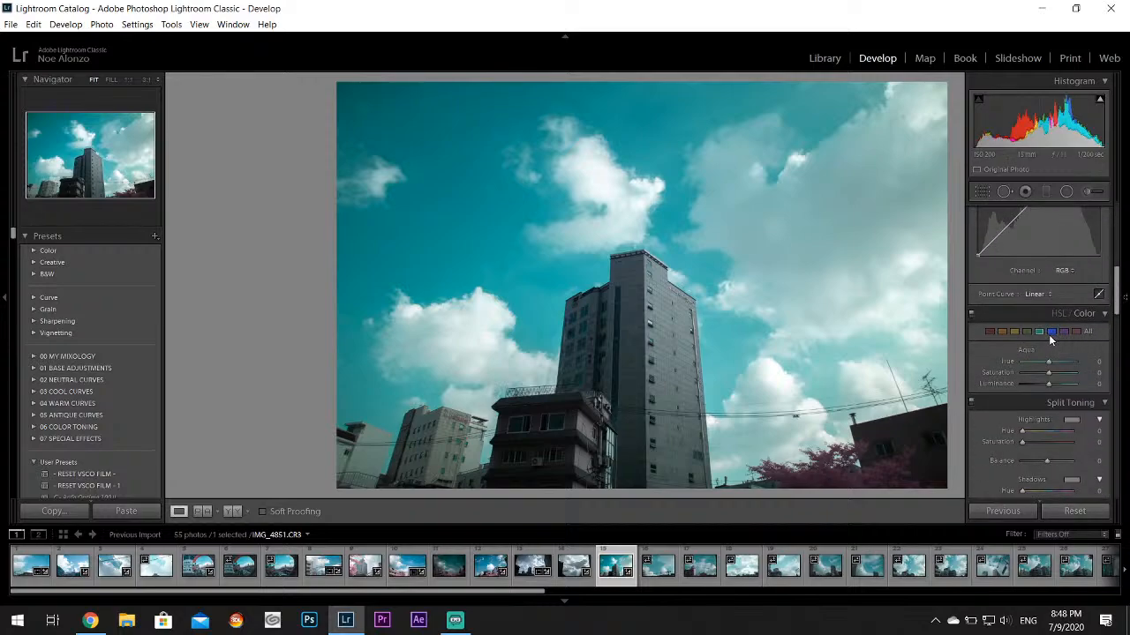
left_click_drag(1048, 361, 1061, 363)
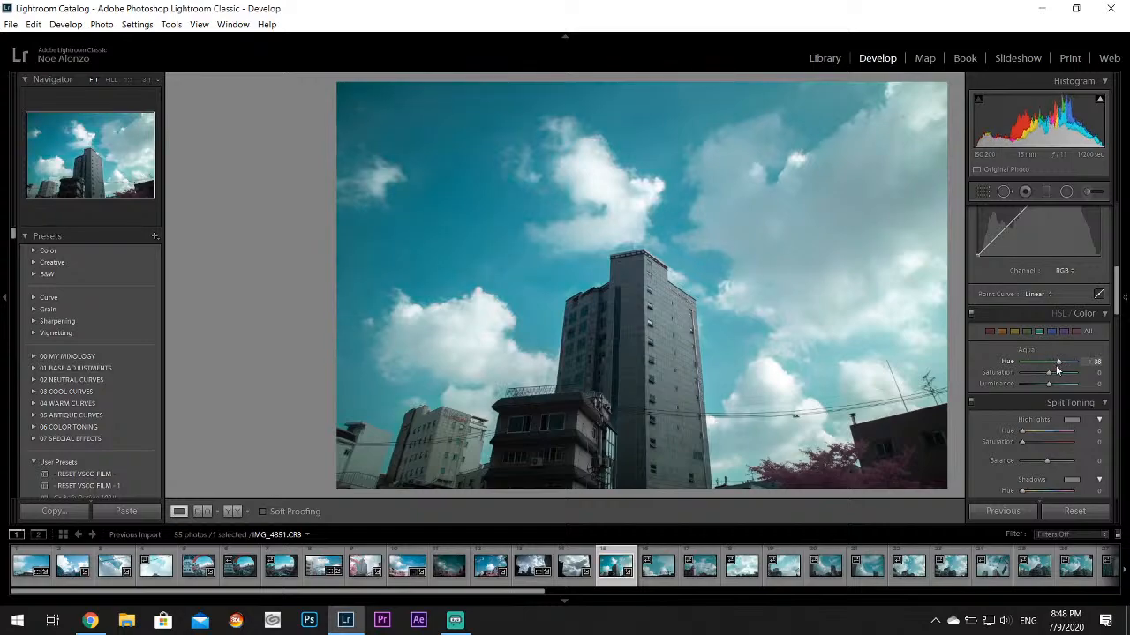
left_click(519, 288)
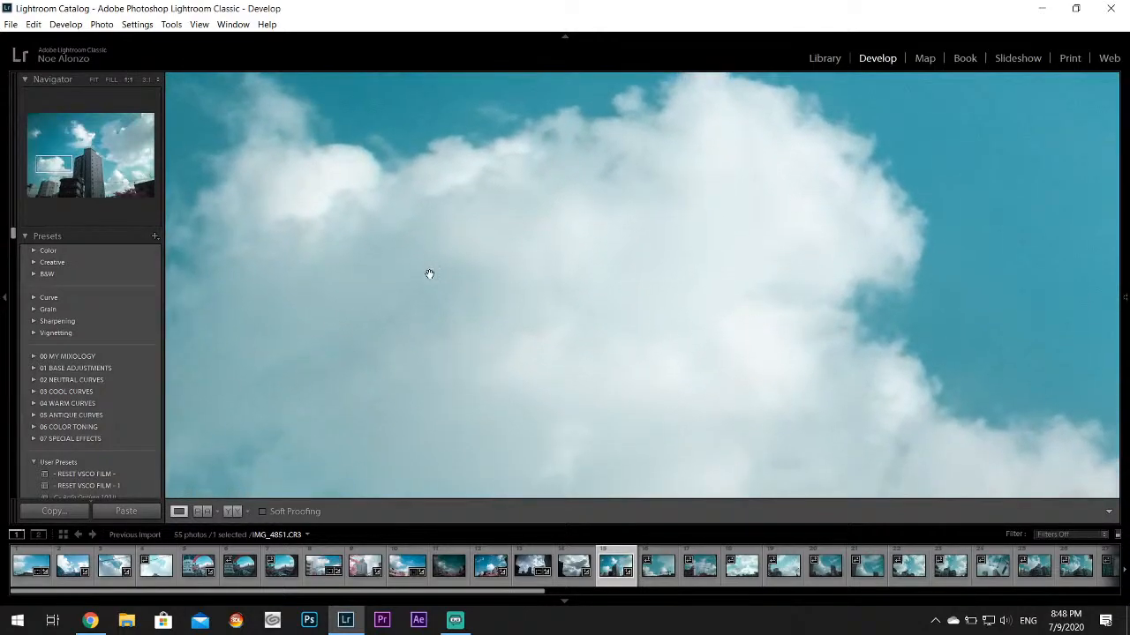
left_click_drag(429, 274, 753, 237)
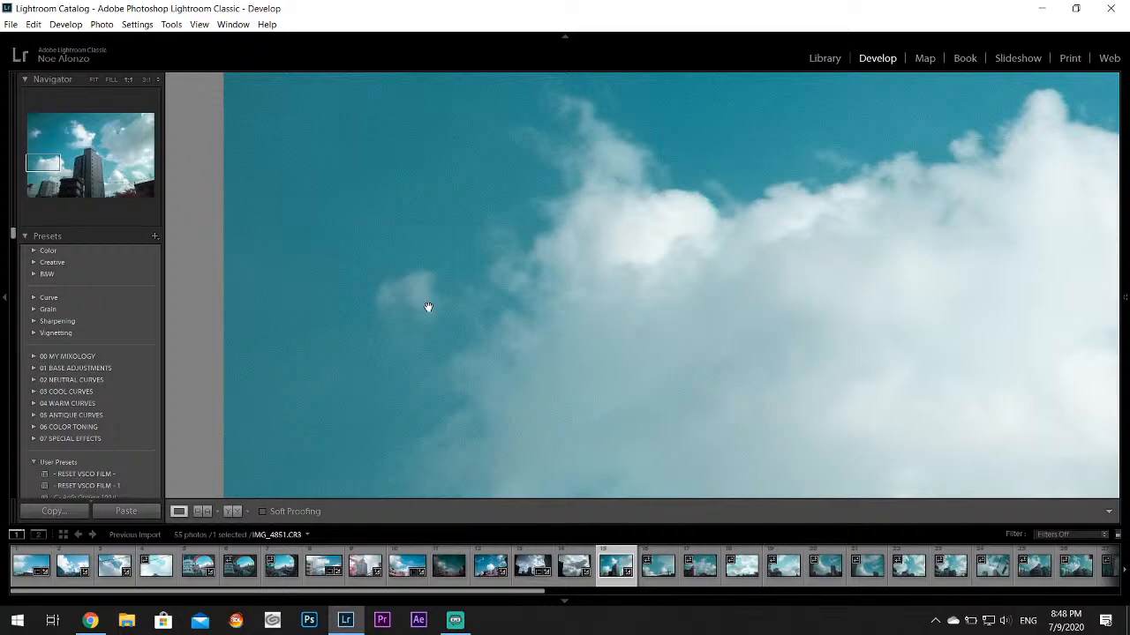
left_click(654, 321)
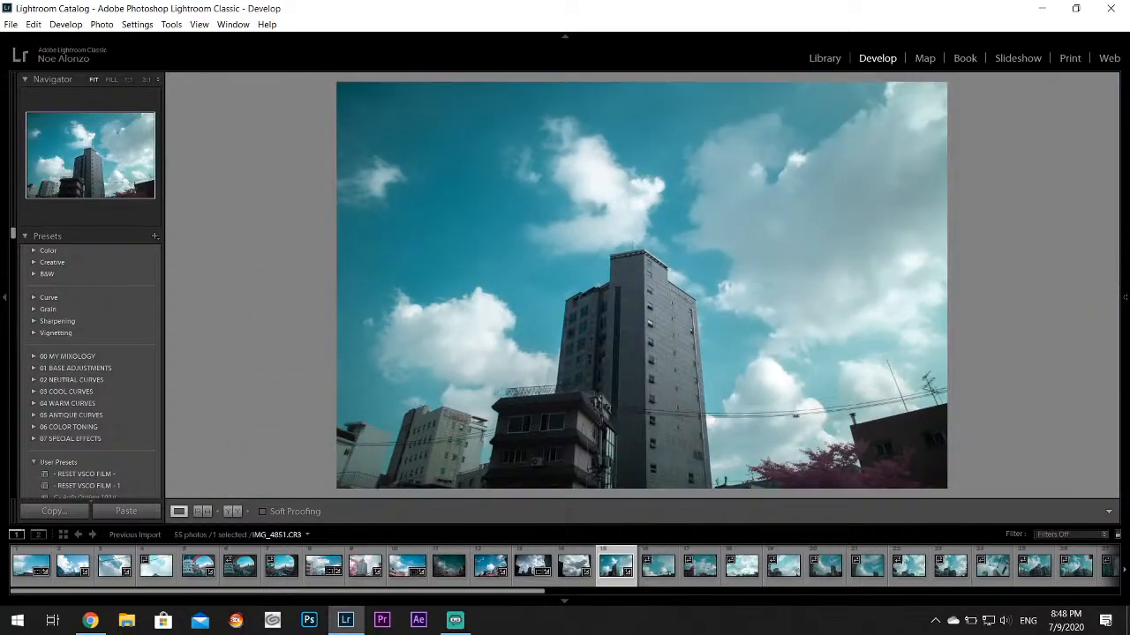
mouse_move(1125, 380)
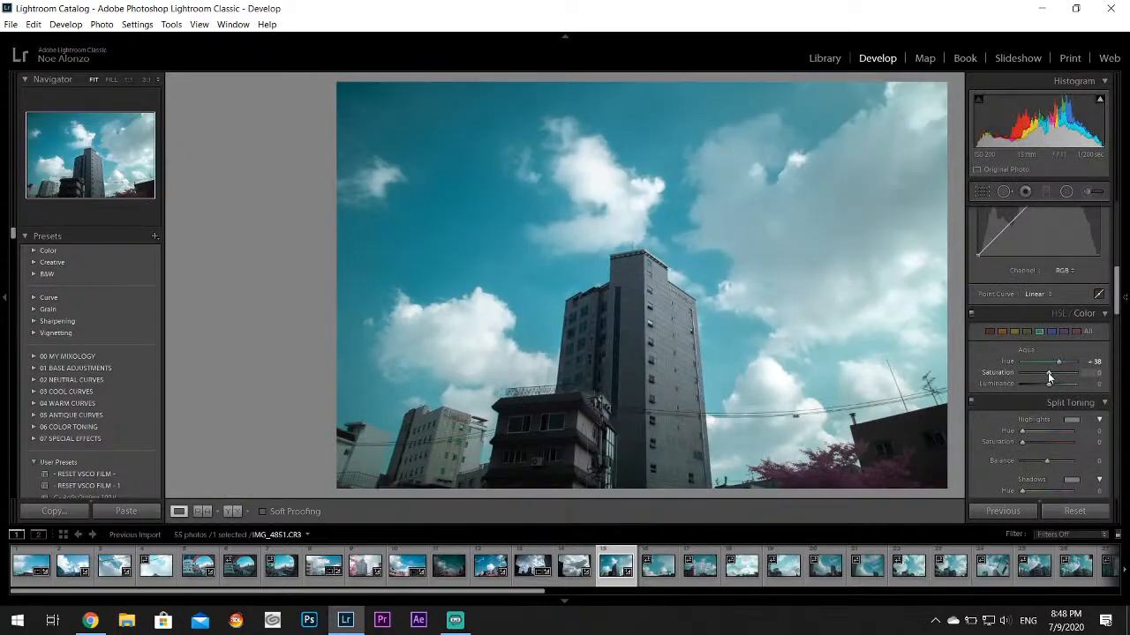
left_click_drag(1049, 380, 1056, 382)
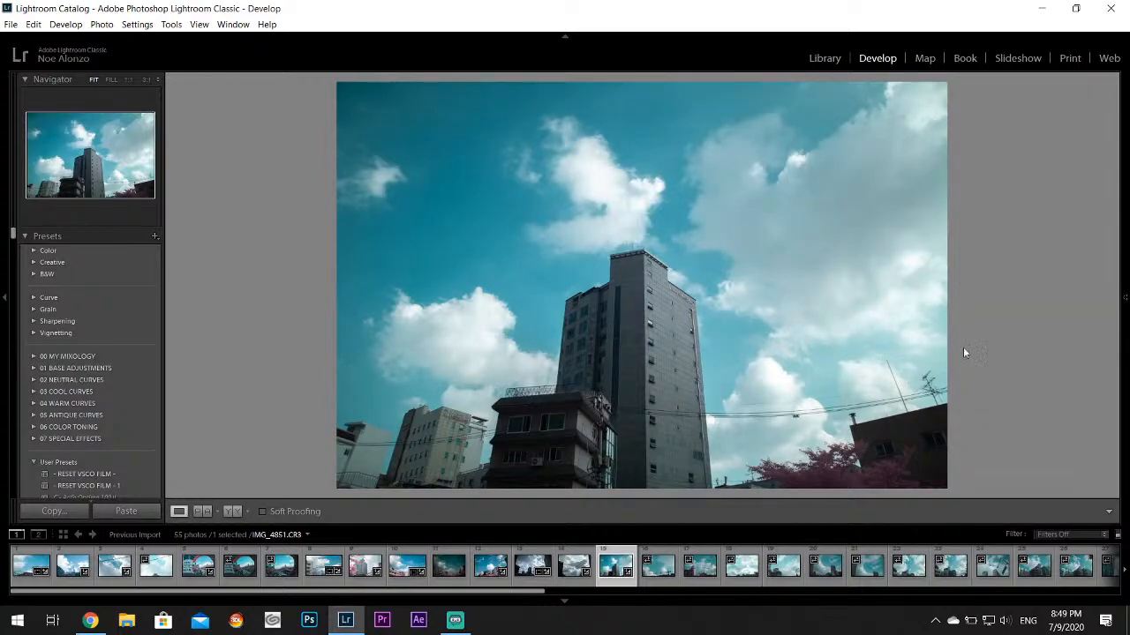
mouse_move(1125, 338)
On IMG_4852.CR3, set Highlights to -100 and Whites to +55, and shift Aqua to Hue +62 and Saturation +49
left_click(652, 580)
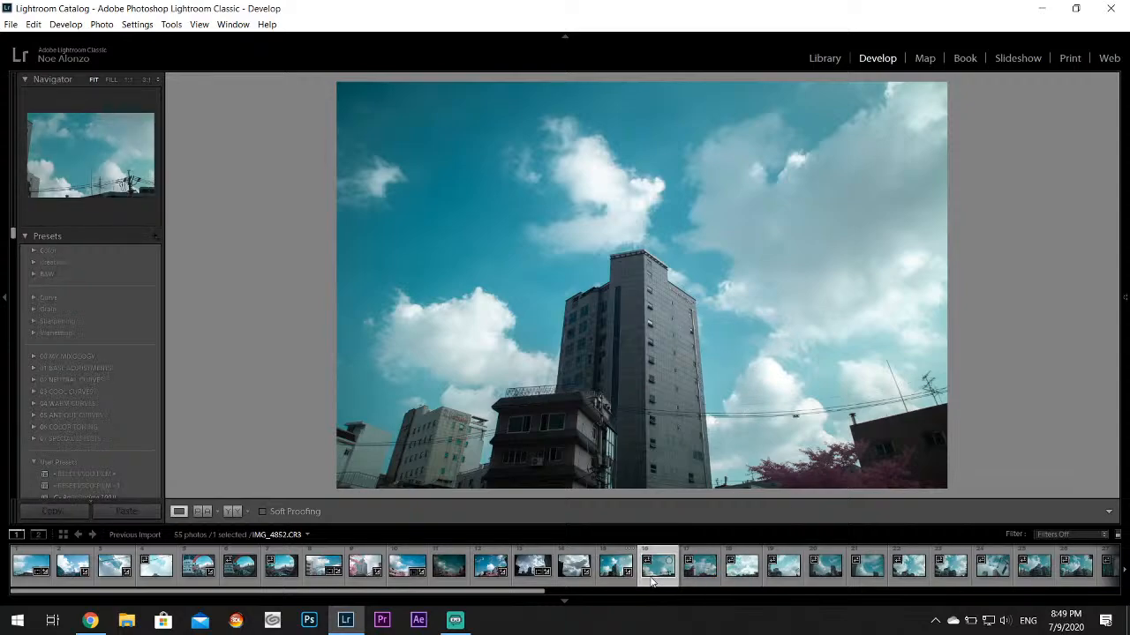
mouse_move(1122, 260)
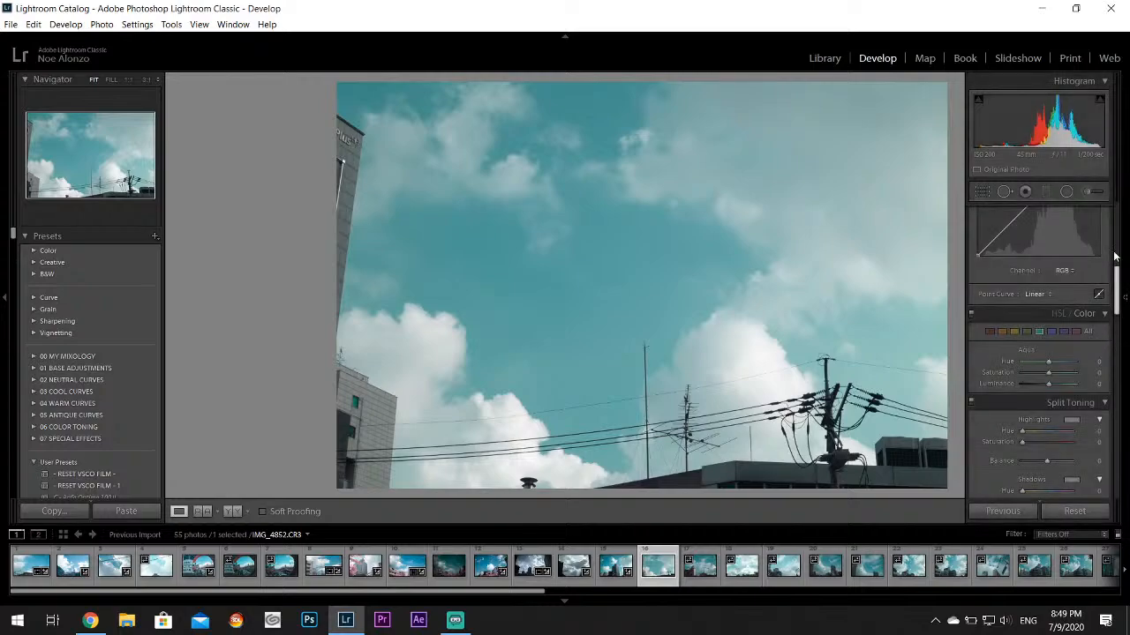
scroll(1116, 276, "up", 5)
left_click_drag(1048, 363, 1059, 384)
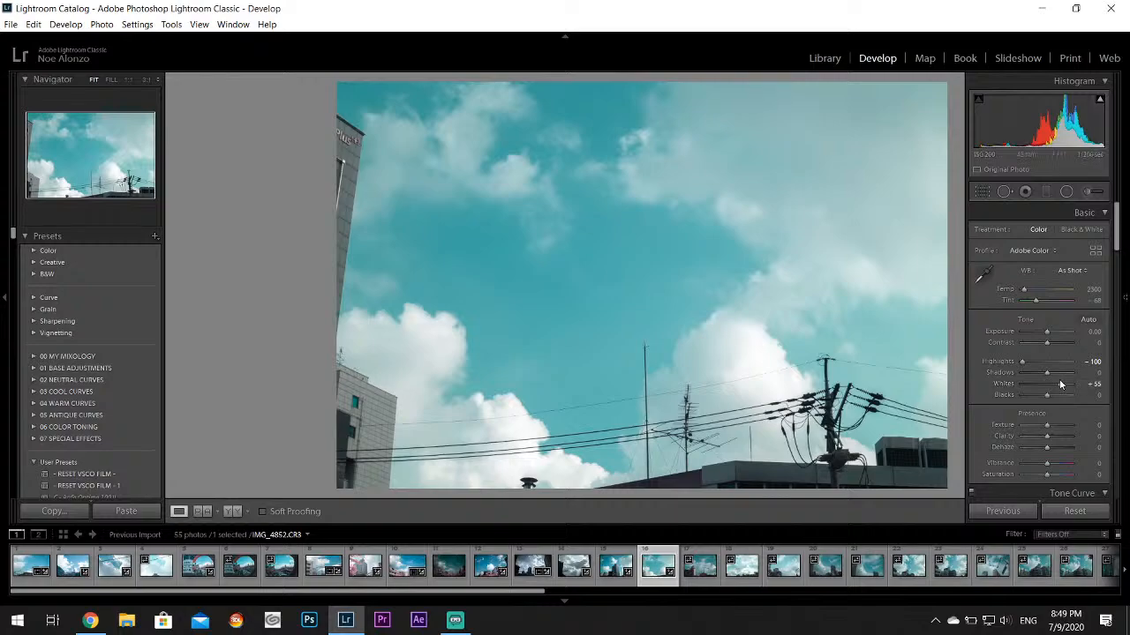
left_click_drag(1118, 210, 1118, 276)
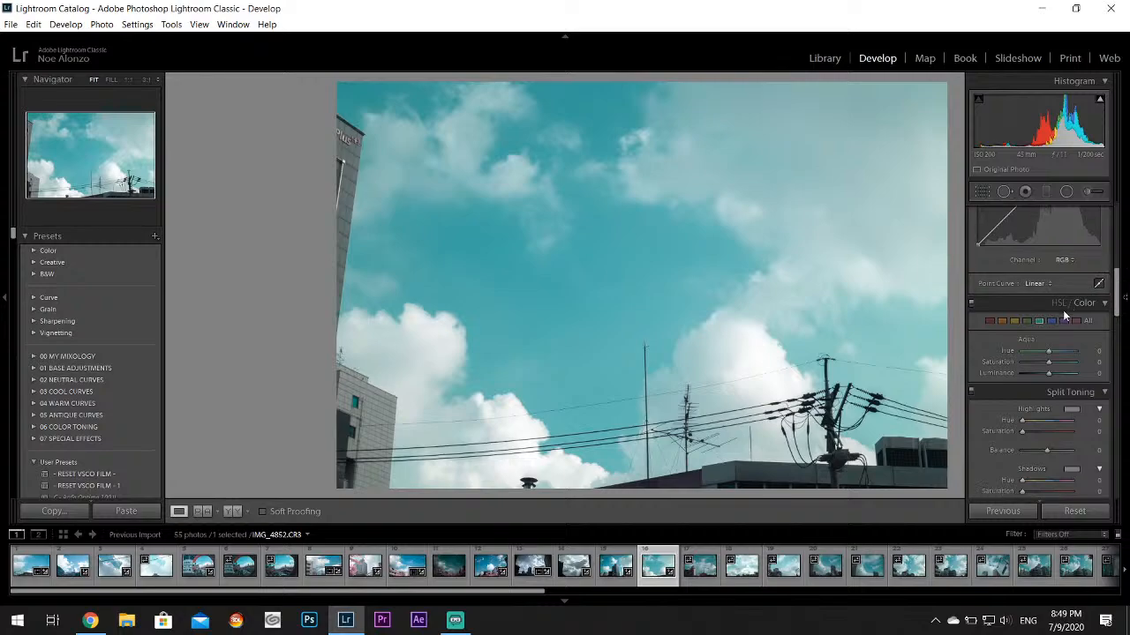
mouse_move(1050, 351)
left_mouse_down()
mouse_move(1067, 350)
mouse_move(1052, 362)
mouse_move(1062, 366)
left_mouse_up()
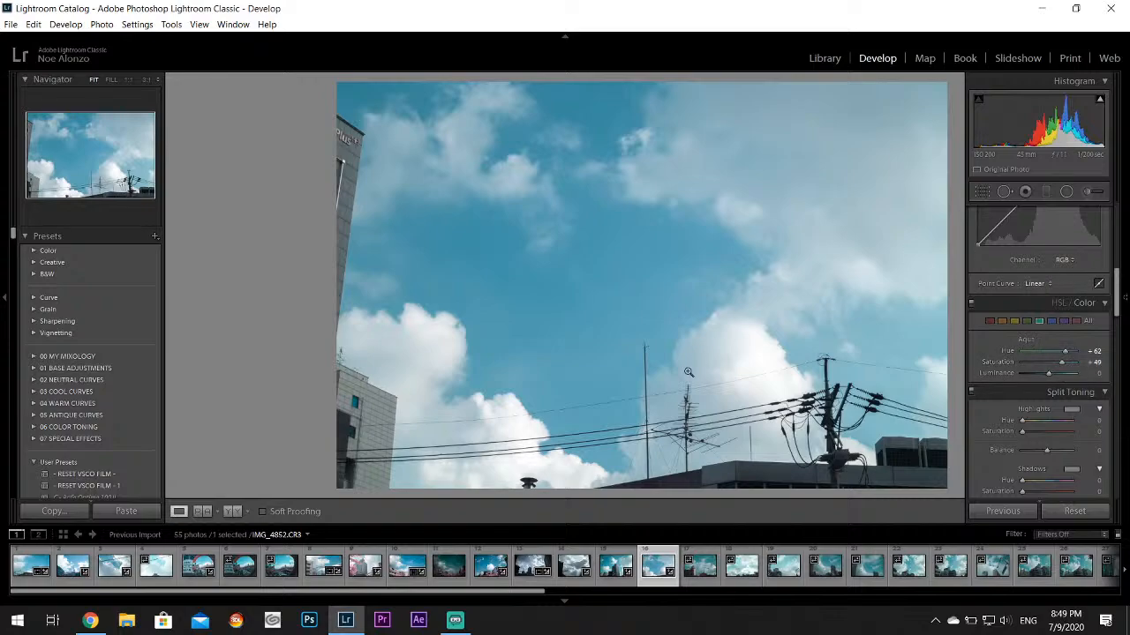
Examine the clouds and power lines of IMG_4852.CR3 up close, then review the whole photo
left_click(486, 389)
left_click_drag(482, 396, 343, 198)
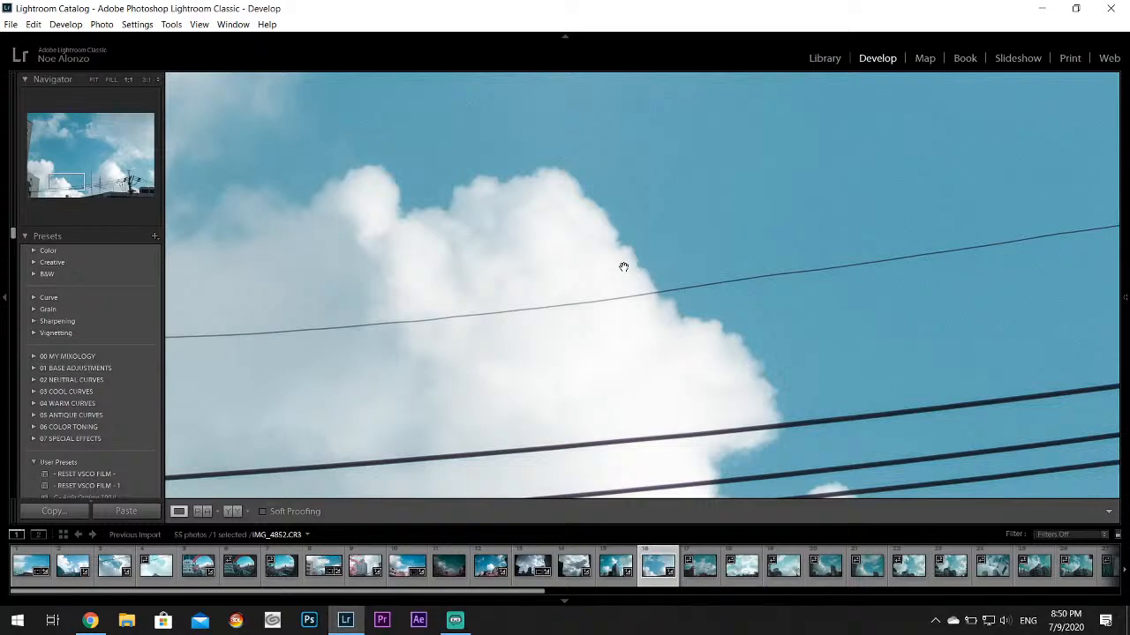
left_click(641, 392)
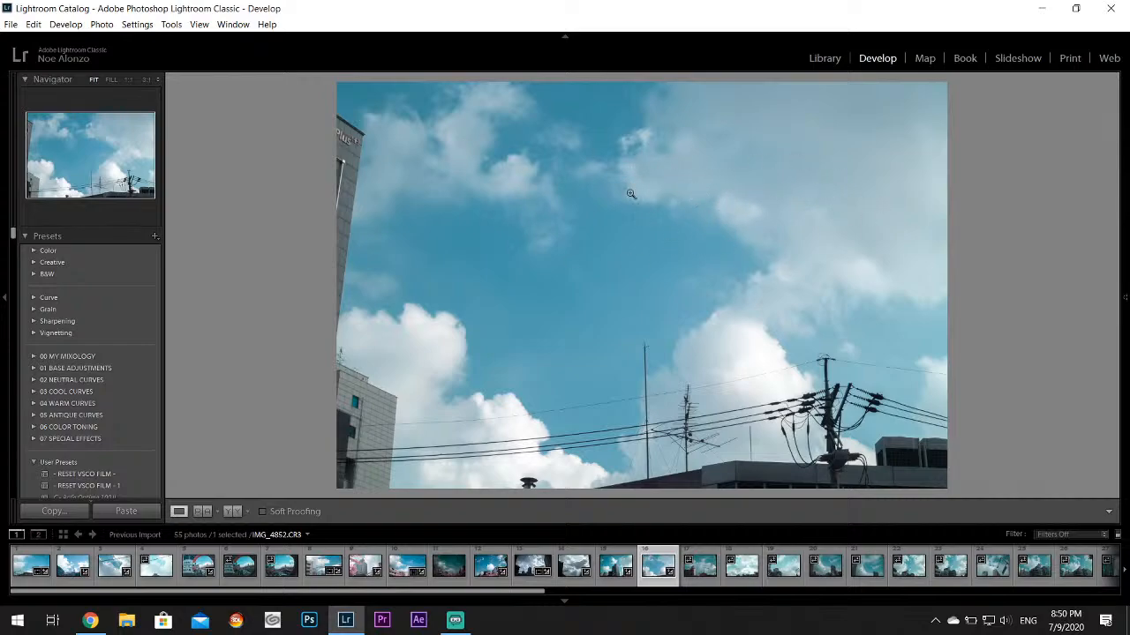
left_click(676, 285)
left_click(670, 296)
left_click(717, 305)
left_click(715, 305)
left_click(713, 304)
left_click(711, 306)
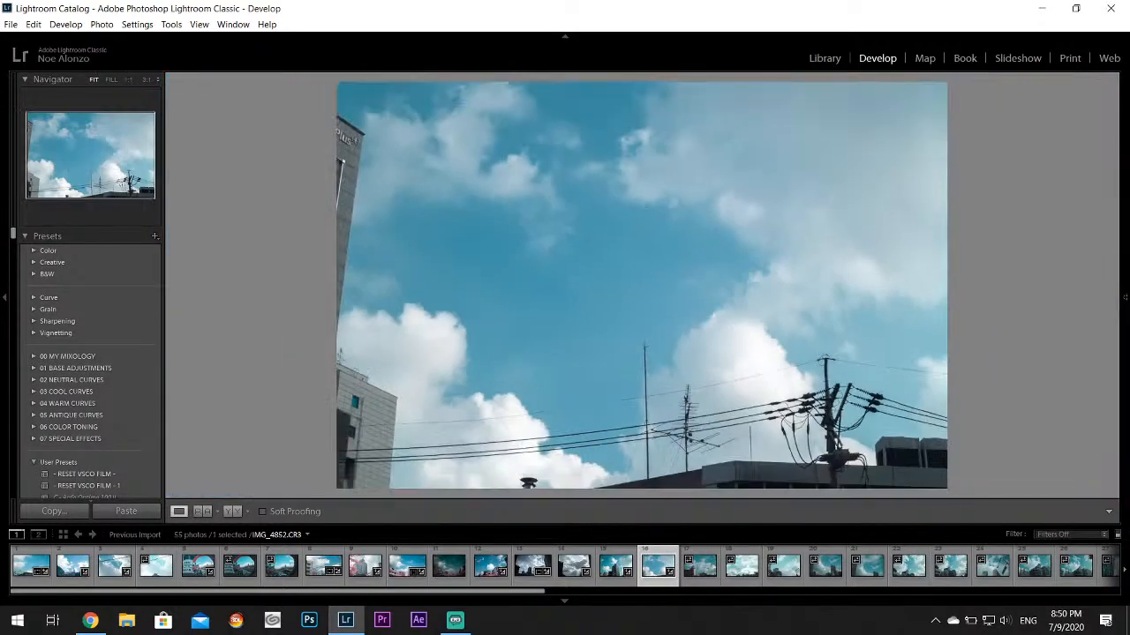
Crop the upper half of the sky off IMG_4852.CR3 to leave a wide panorama, and raise its Vibrance slightly
mouse_move(1125, 265)
left_click(983, 192)
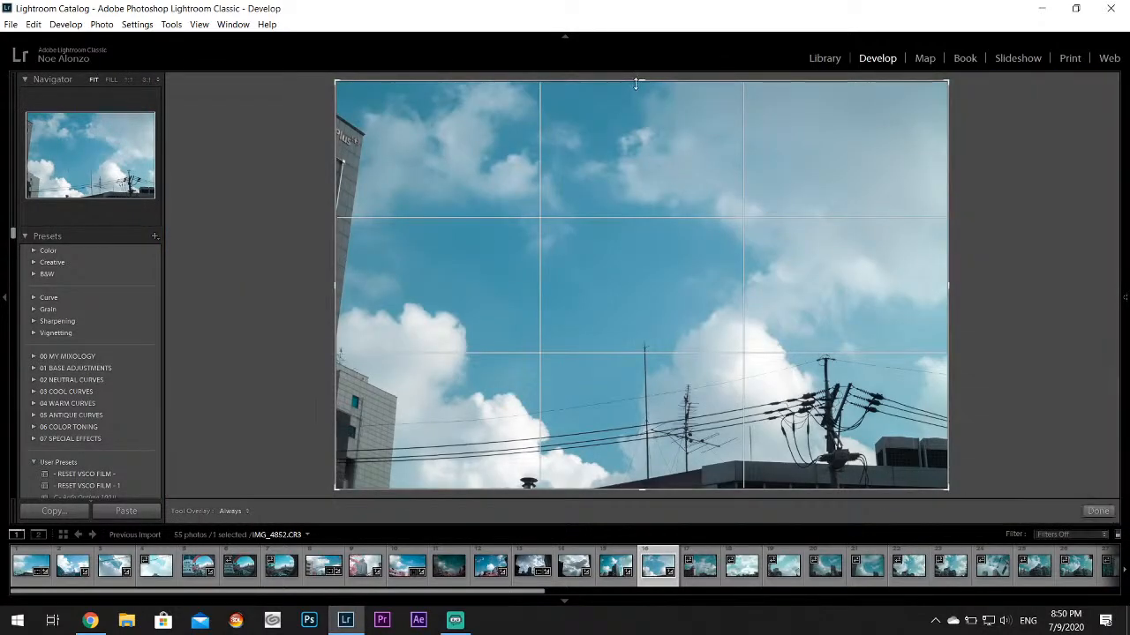
left_click_drag(640, 79, 645, 189)
left_click(1098, 513)
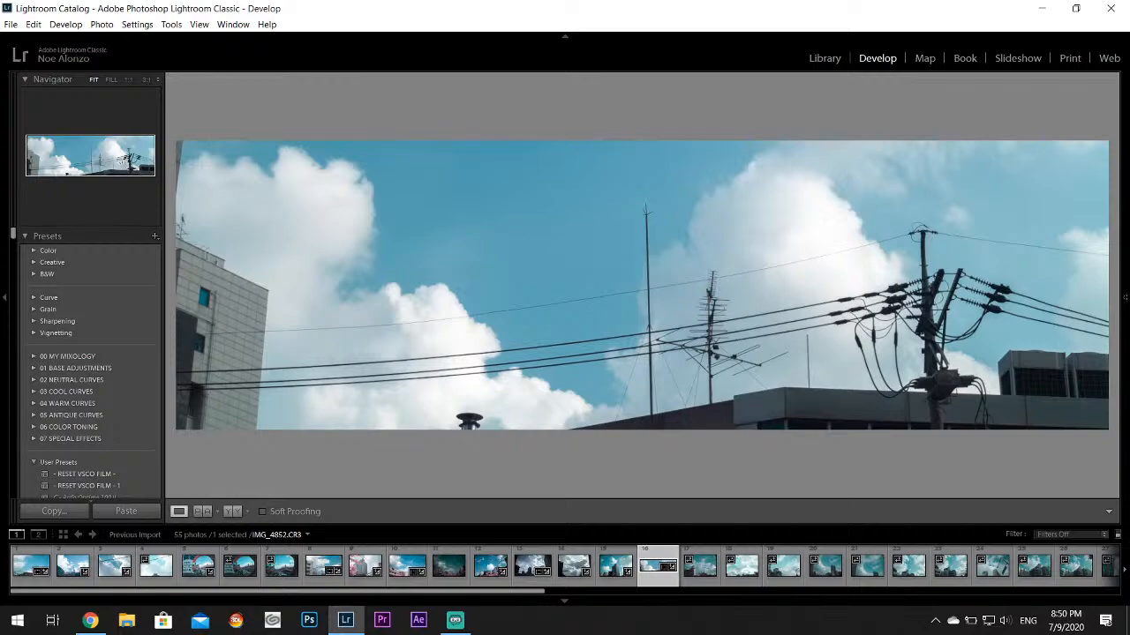
key("F8")
left_click(982, 191)
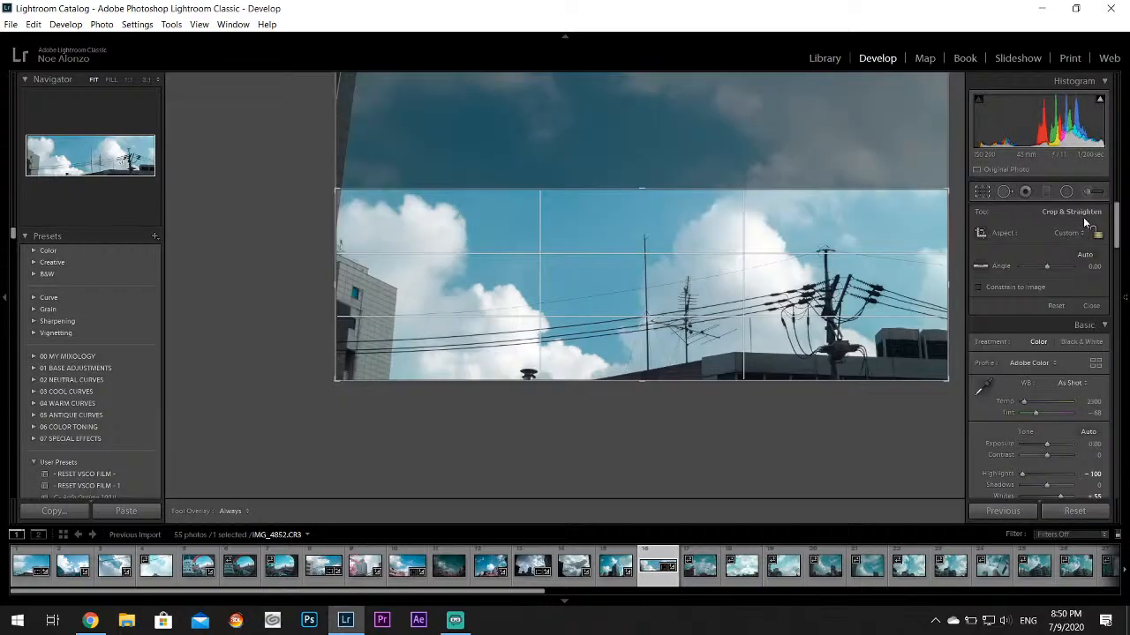
left_click(982, 192)
key("F8")
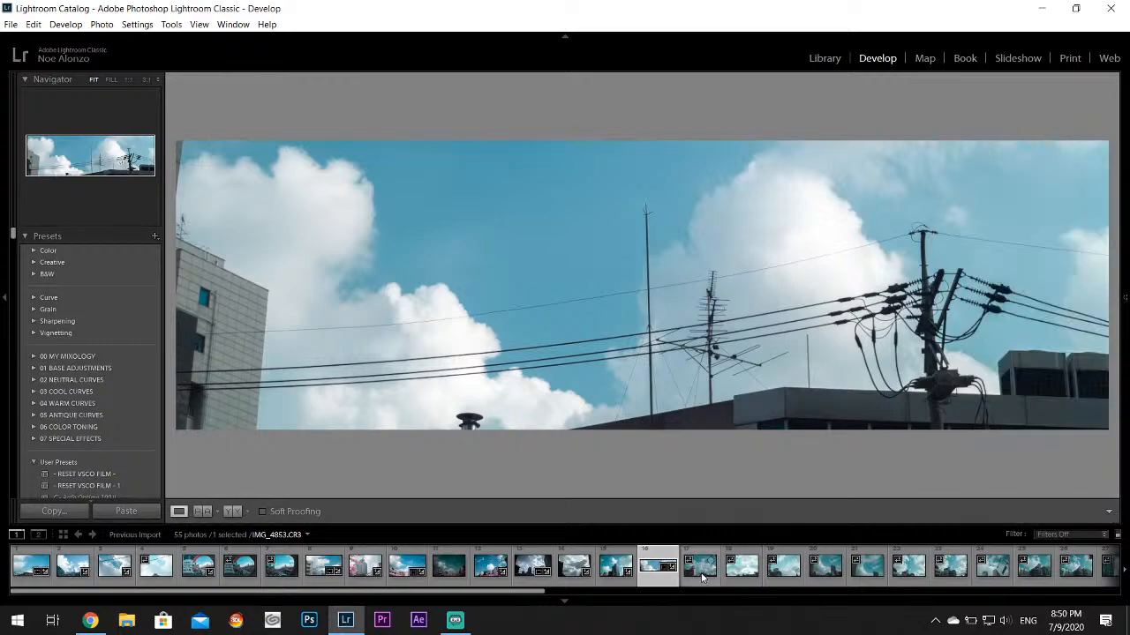
mouse_move(1124, 327)
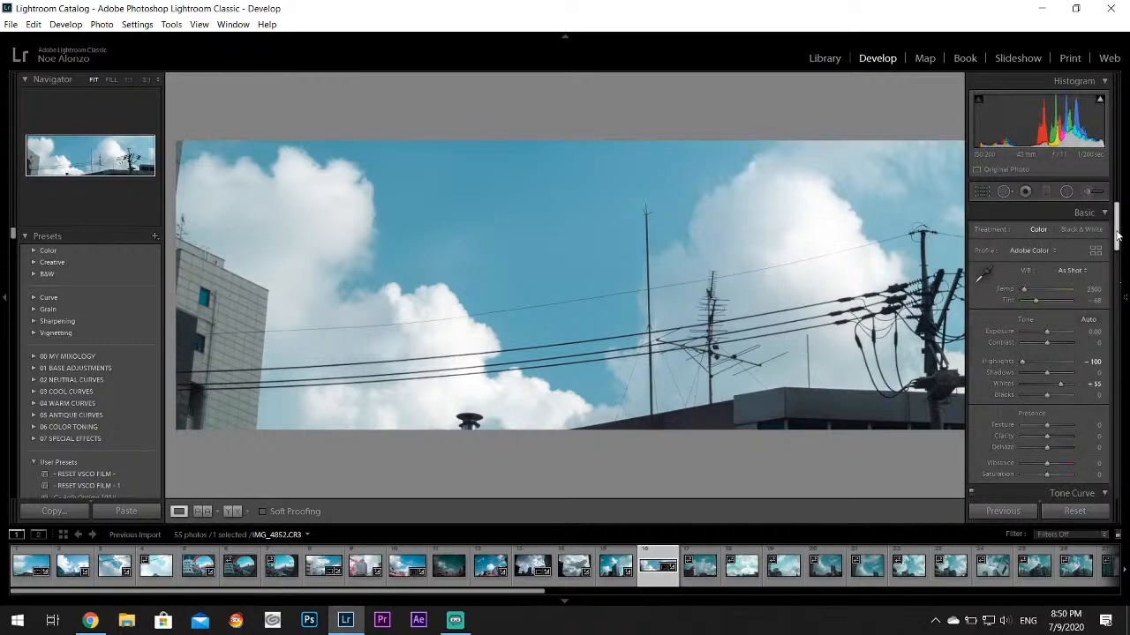
left_click_drag(1114, 233, 1050, 266)
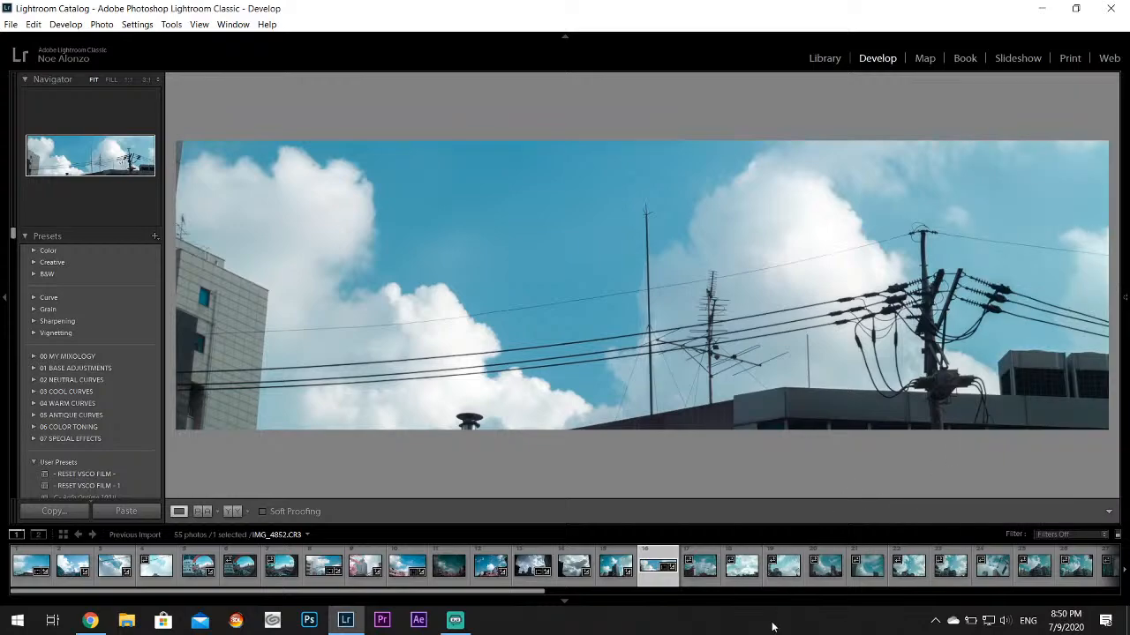
On IMG_4853.CR3, set Highlights to -100 and Whites to +64
left_click(694, 572)
mouse_move(1125, 325)
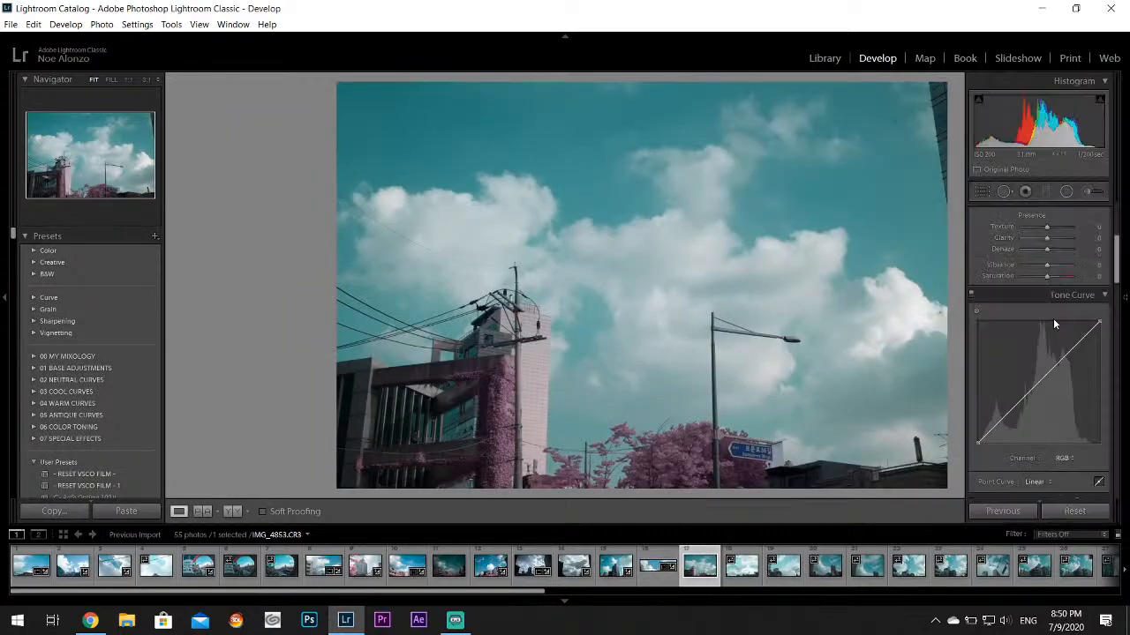
scroll(1050, 232, "up", 3)
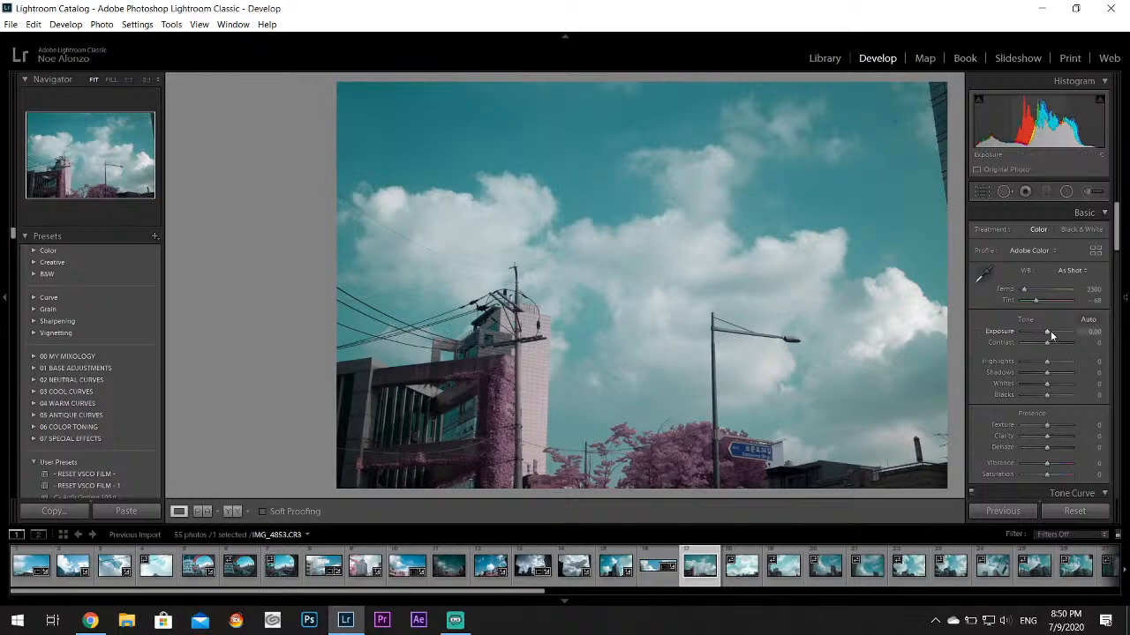
left_click_drag(1033, 361, 1065, 389)
double_click(1006, 374)
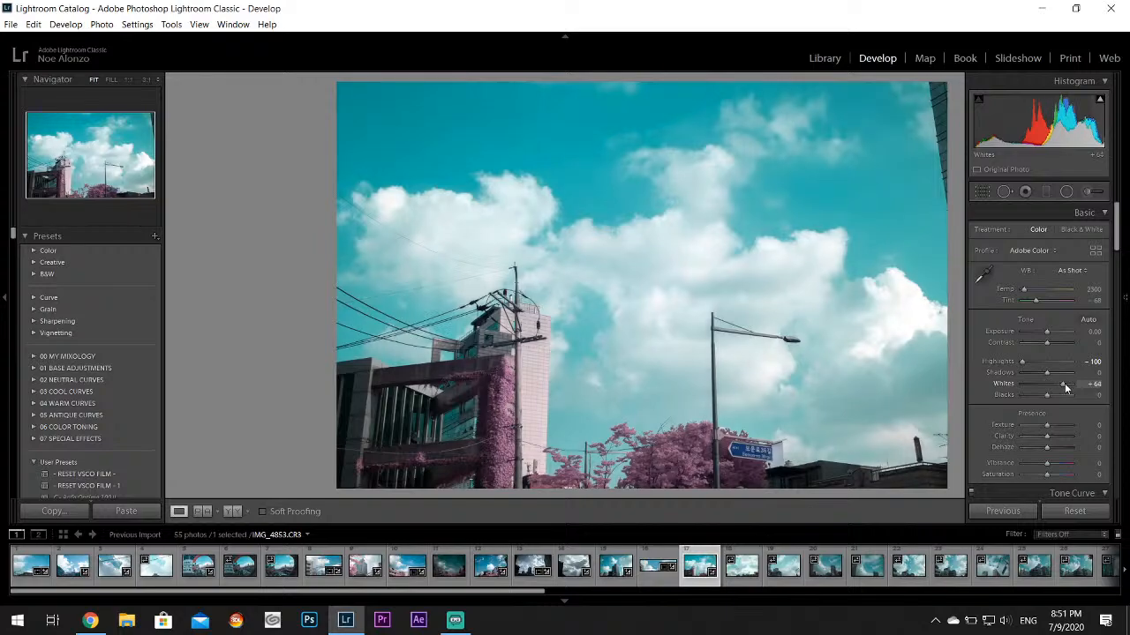
Set the Blue color of IMG_4853.CR3 to Hue +80 with slightly more Saturation, and raise the Purple Hue
left_click_drag(1117, 215, 1121, 283)
left_click(1051, 398)
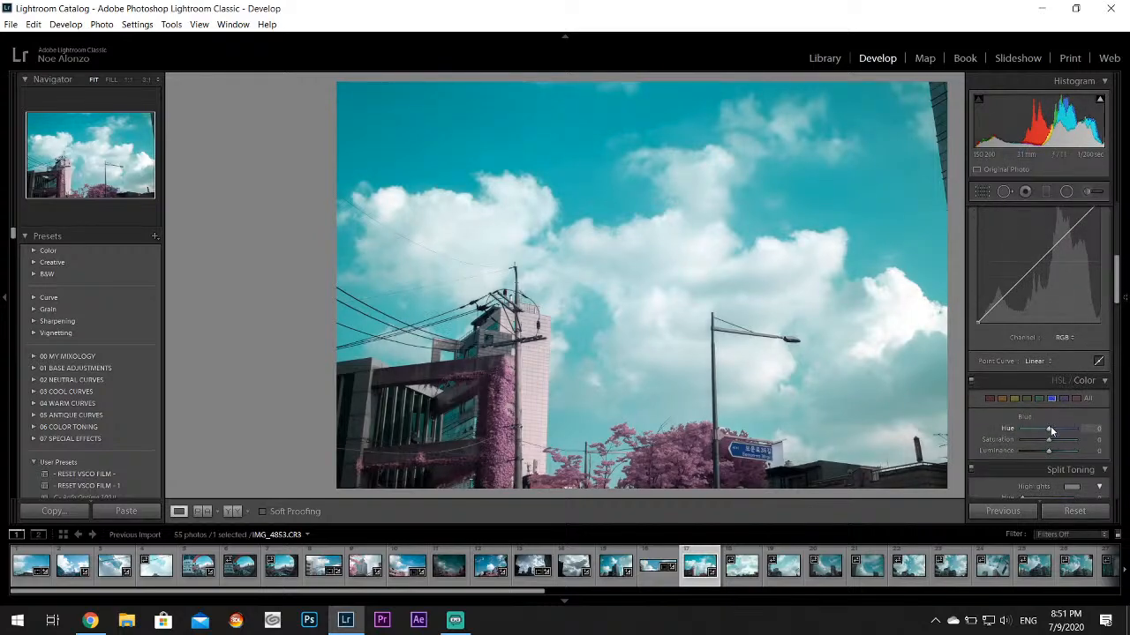
left_click_drag(1051, 428, 1073, 432)
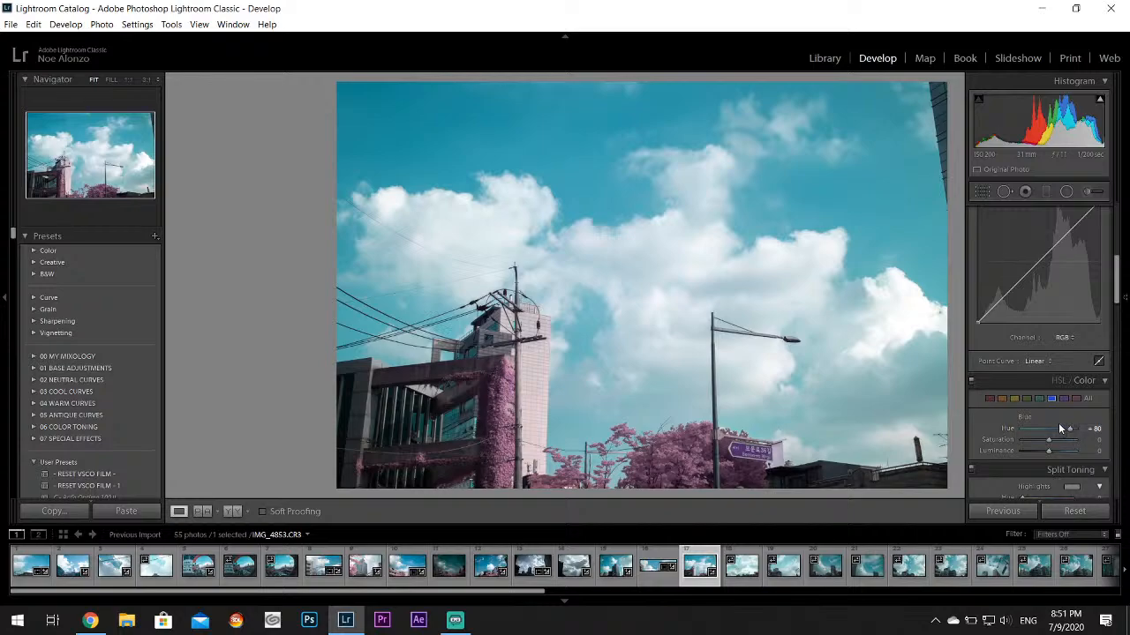
left_click_drag(1050, 440, 1055, 440)
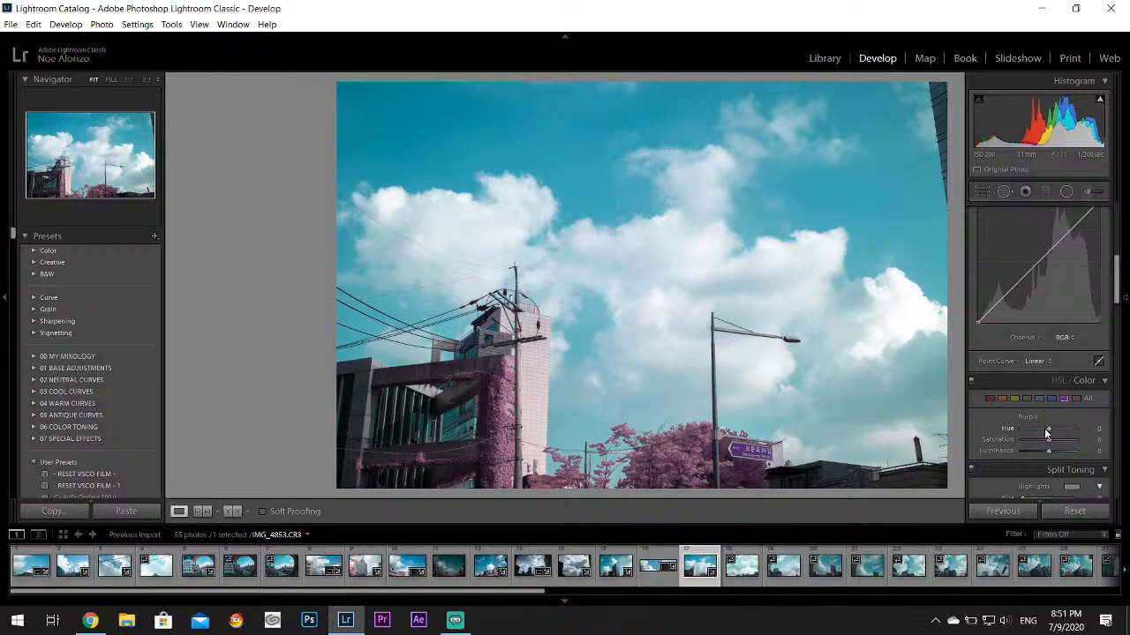
left_click_drag(1049, 431, 1110, 439)
On IMG_4854.CR3, set Highlights to -100, Exposure to -2.14 and Whites to +31
left_click(745, 566)
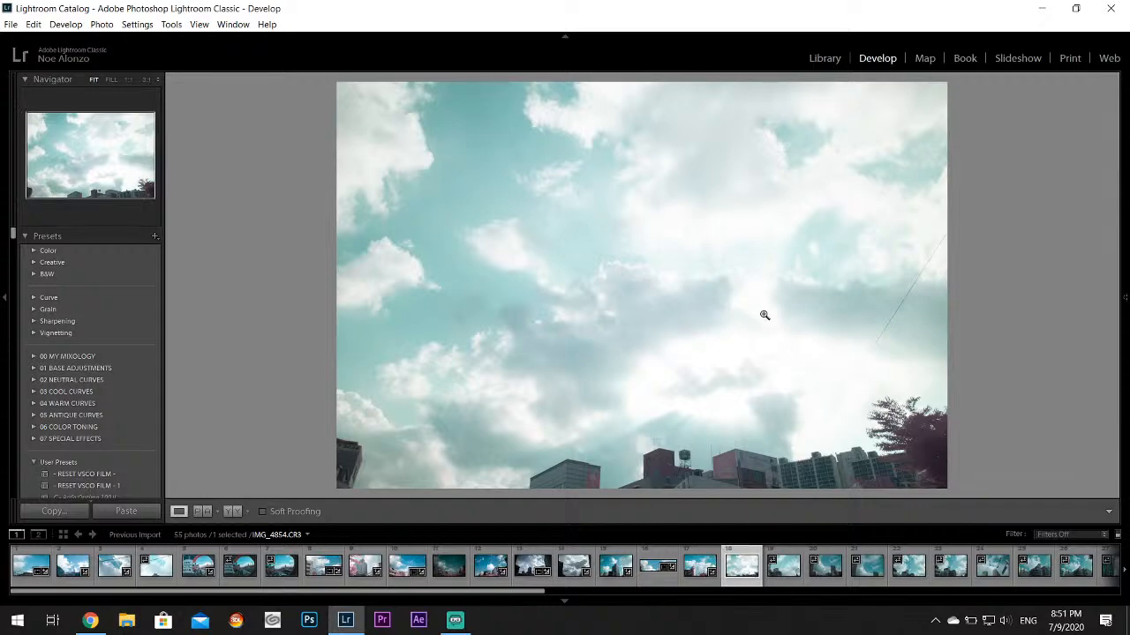
mouse_move(1126, 274)
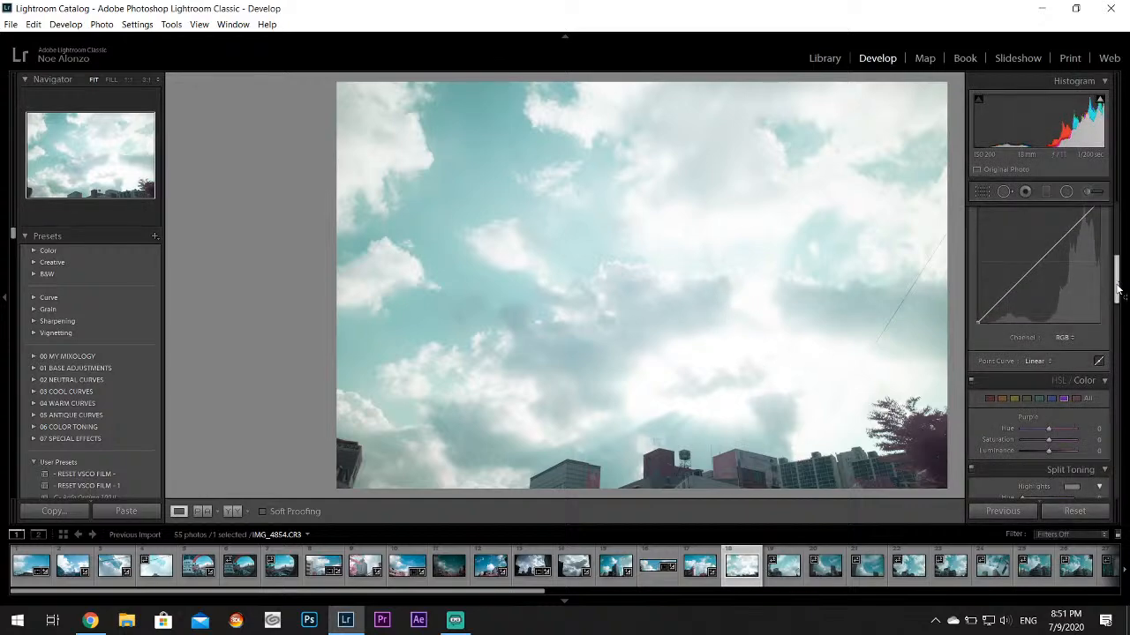
left_click_drag(1117, 285, 1124, 214)
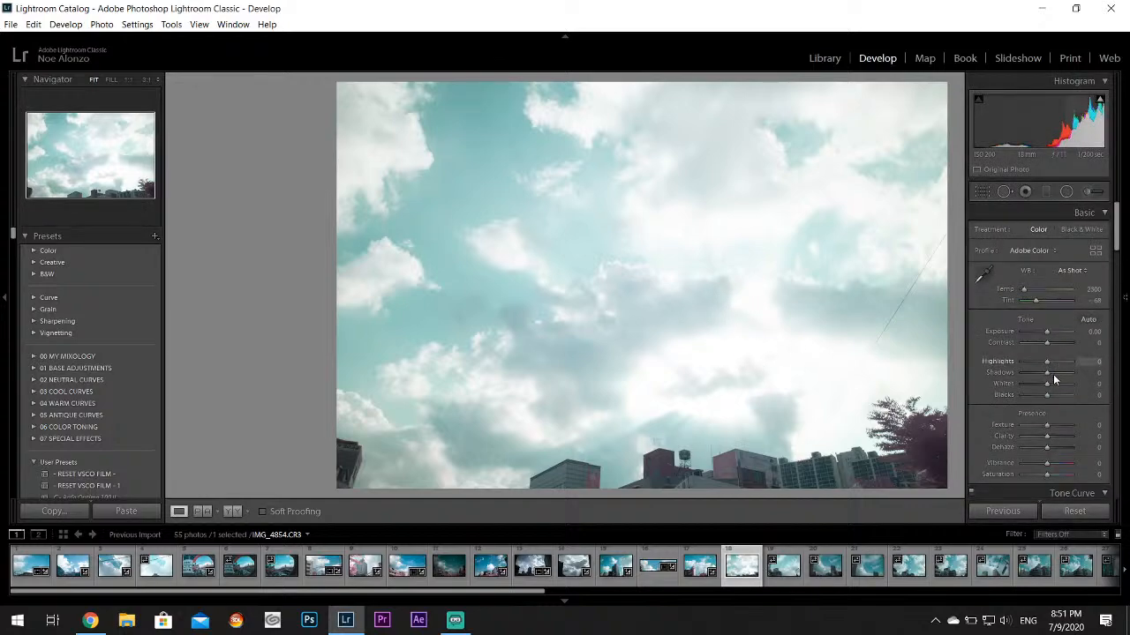
left_click_drag(1030, 364, 1003, 366)
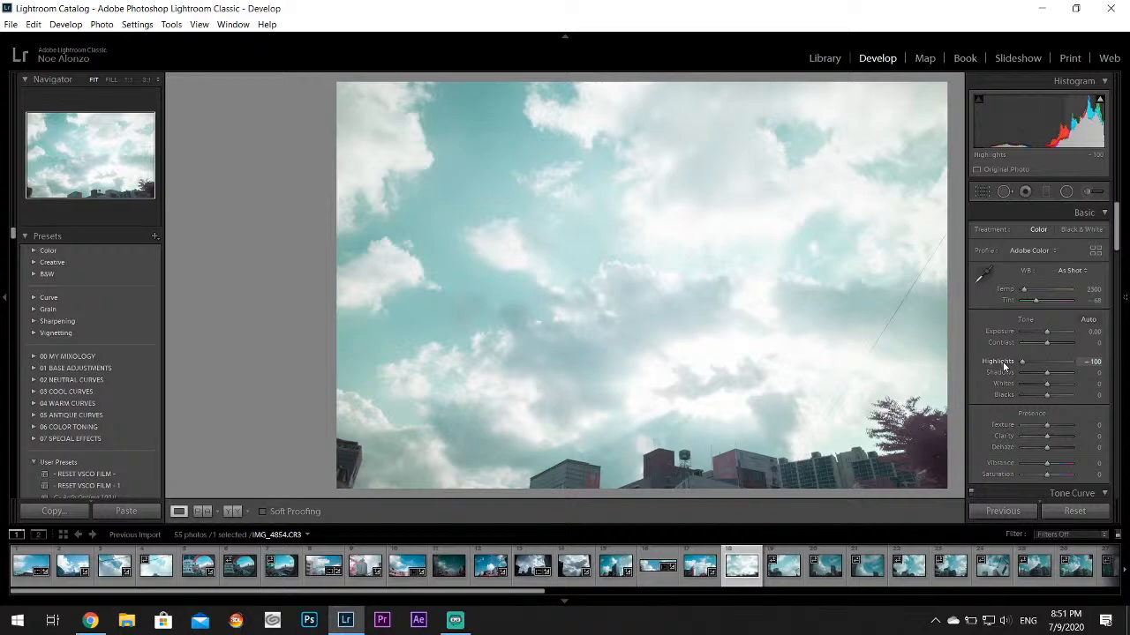
left_click_drag(1050, 330, 1036, 332)
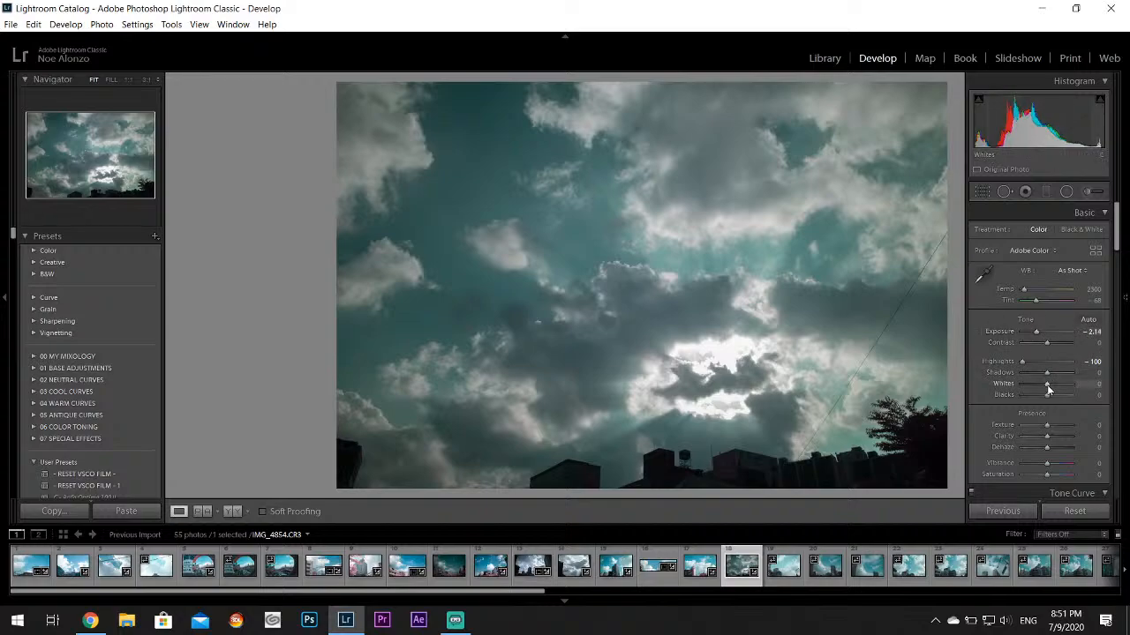
left_click_drag(1048, 386, 1054, 383)
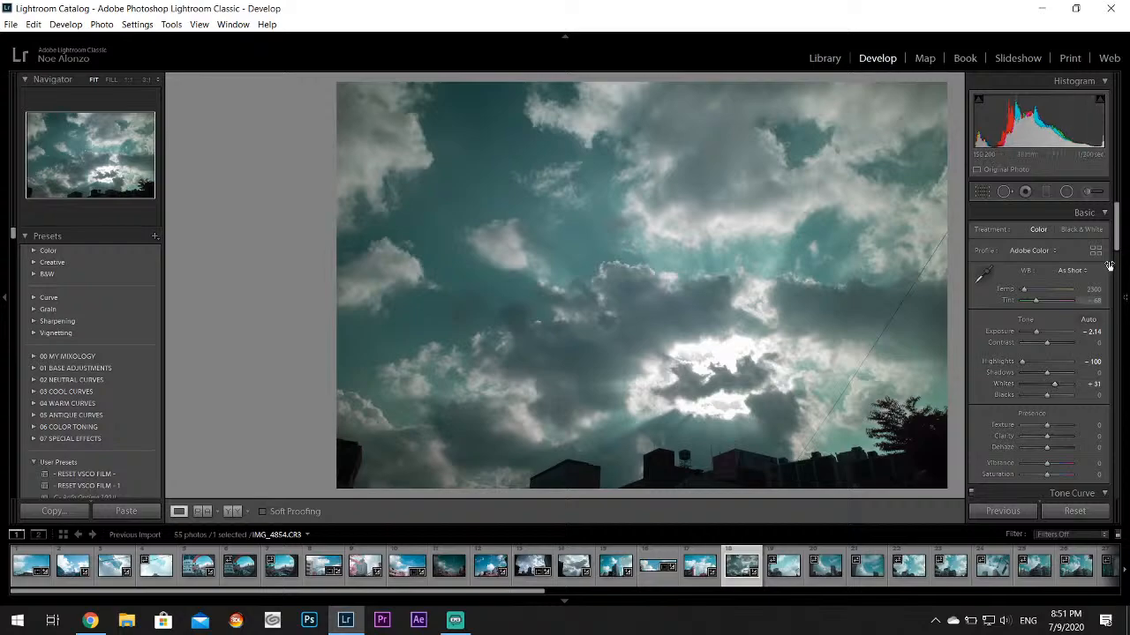
Try lowering the Aqua Hue of IMG_4854.CR3, and reset it to the default
scroll(1068, 325, "down", 5)
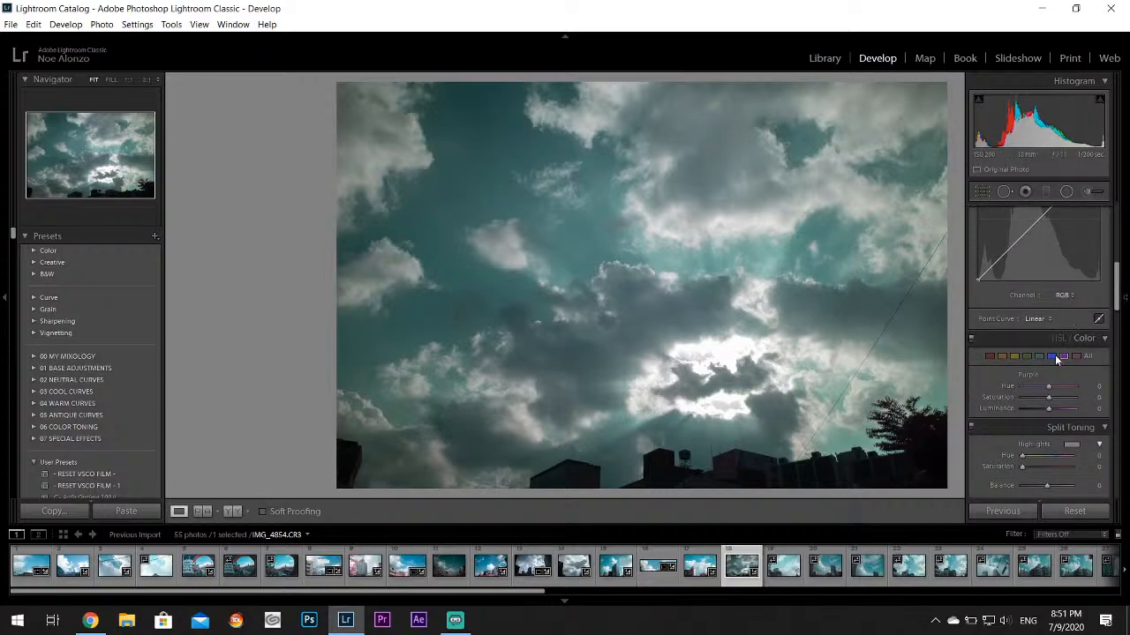
left_click(1040, 356)
left_click_drag(1047, 386, 1004, 390)
double_click(1007, 385)
Check the clouds of IMG_4855.CR3 up close, and set its Highlights to -100, Exposure to -0.36 and Whites to +21
left_click(783, 566)
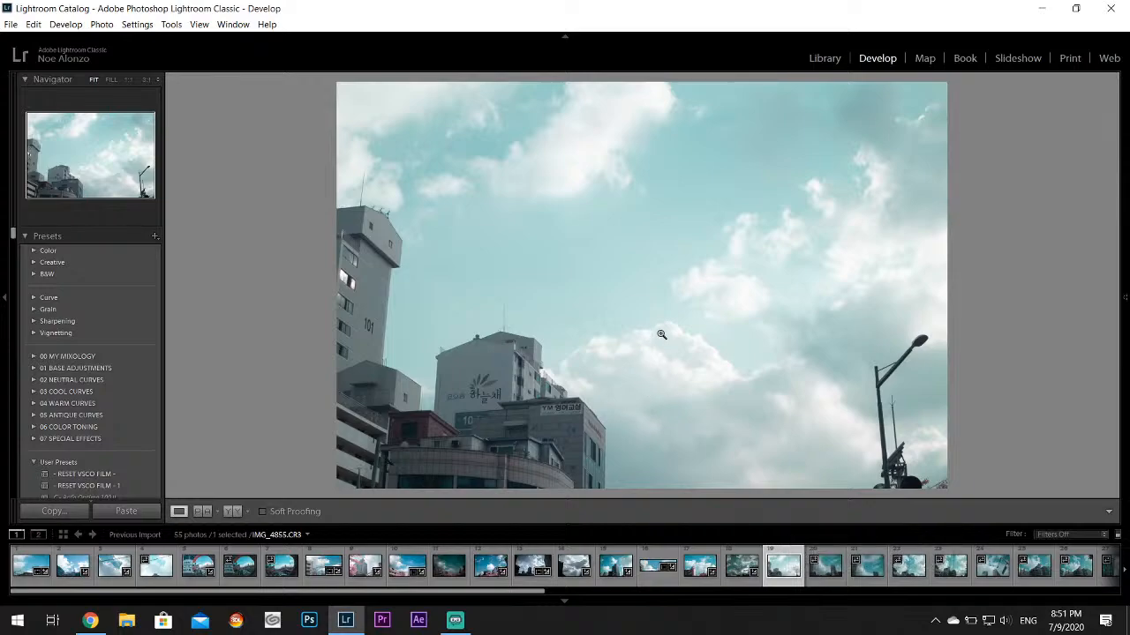
left_click(656, 341)
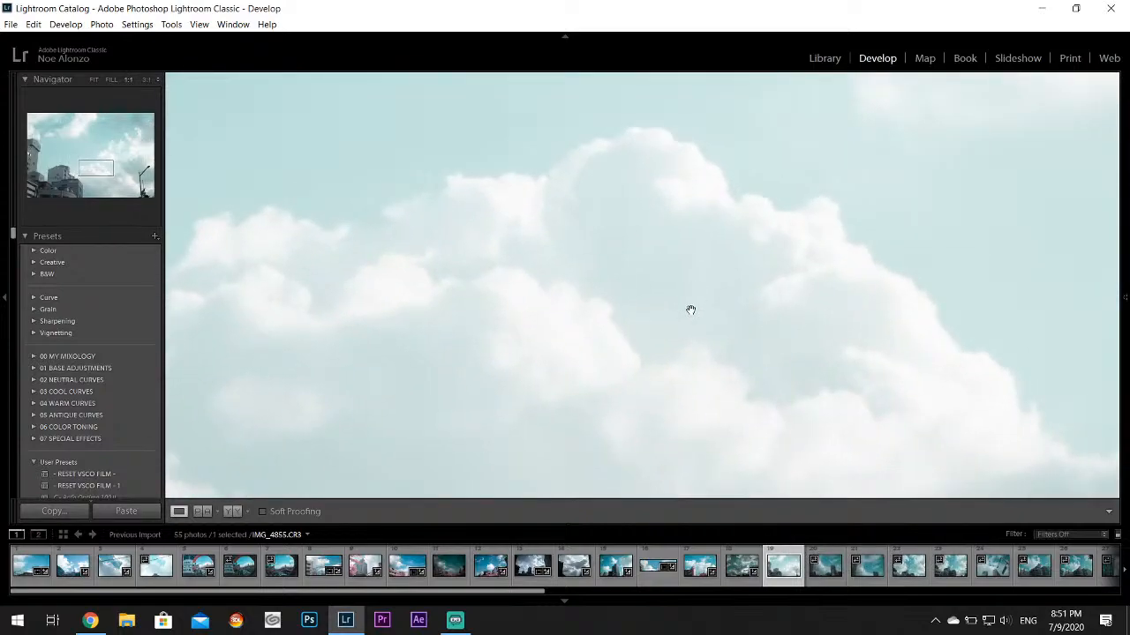
left_click(690, 308)
mouse_move(1124, 297)
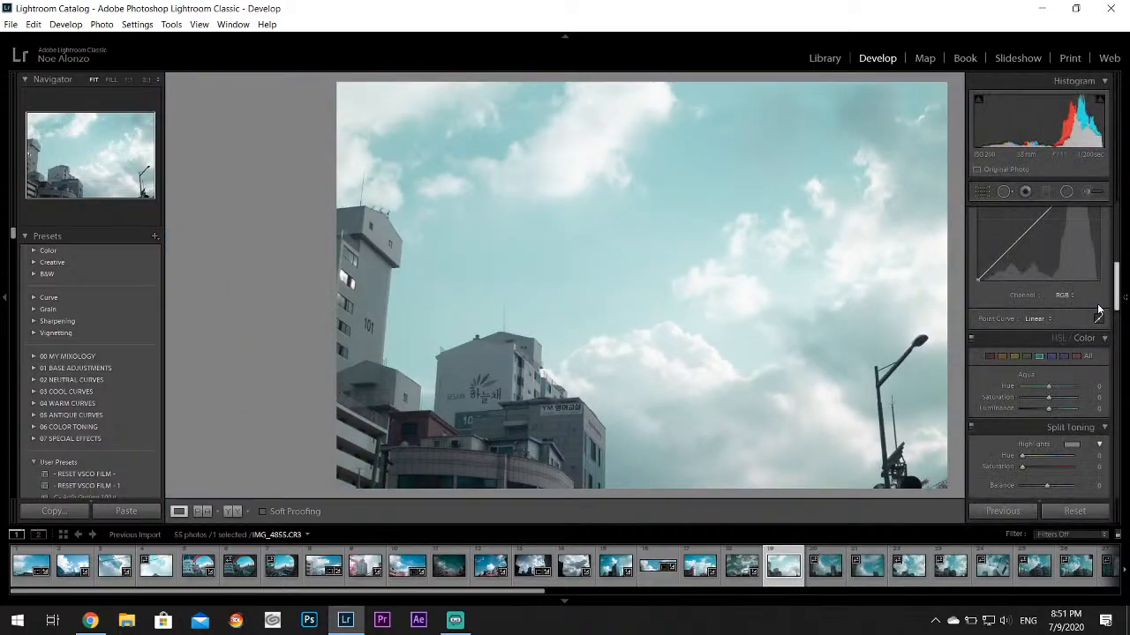
scroll(1033, 362, "up", 5)
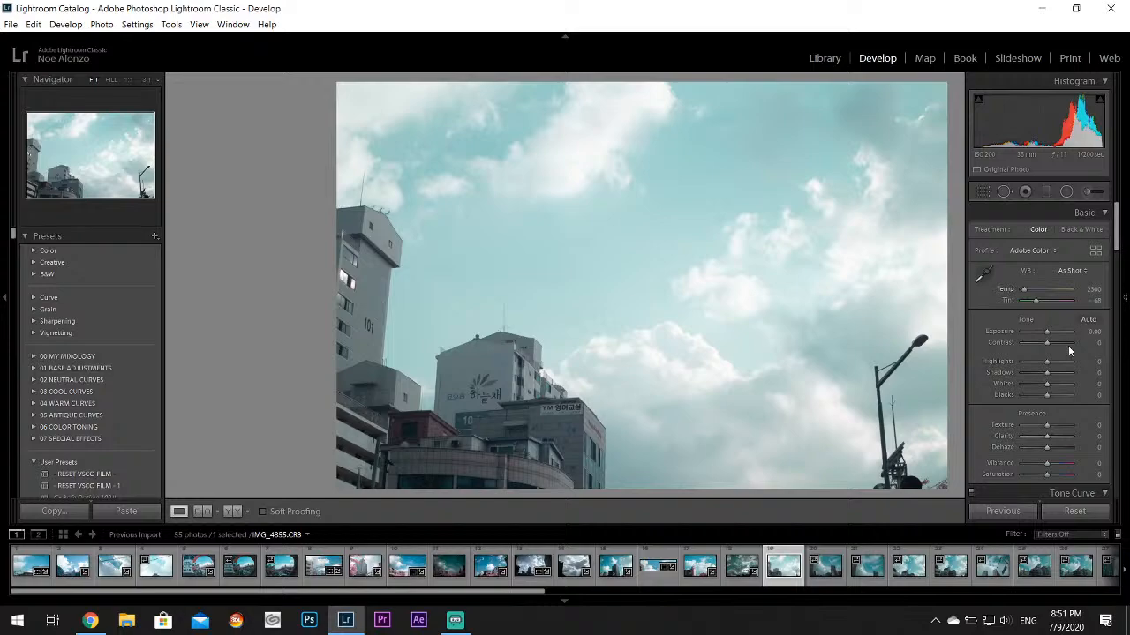
left_click_drag(1033, 361, 1044, 333)
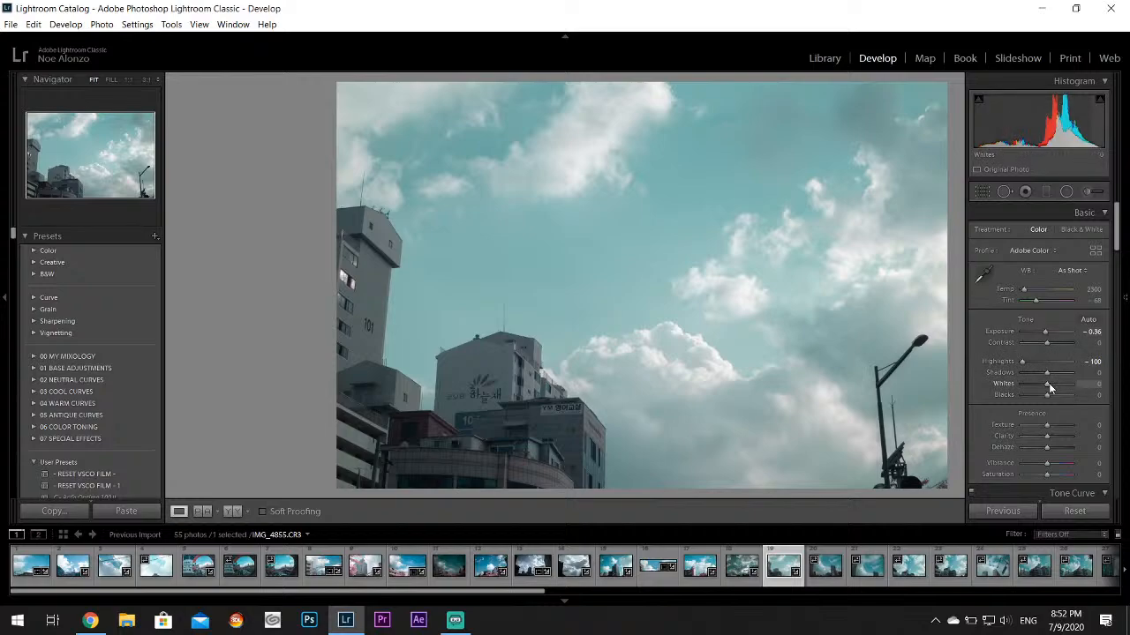
left_click_drag(1049, 385, 1056, 386)
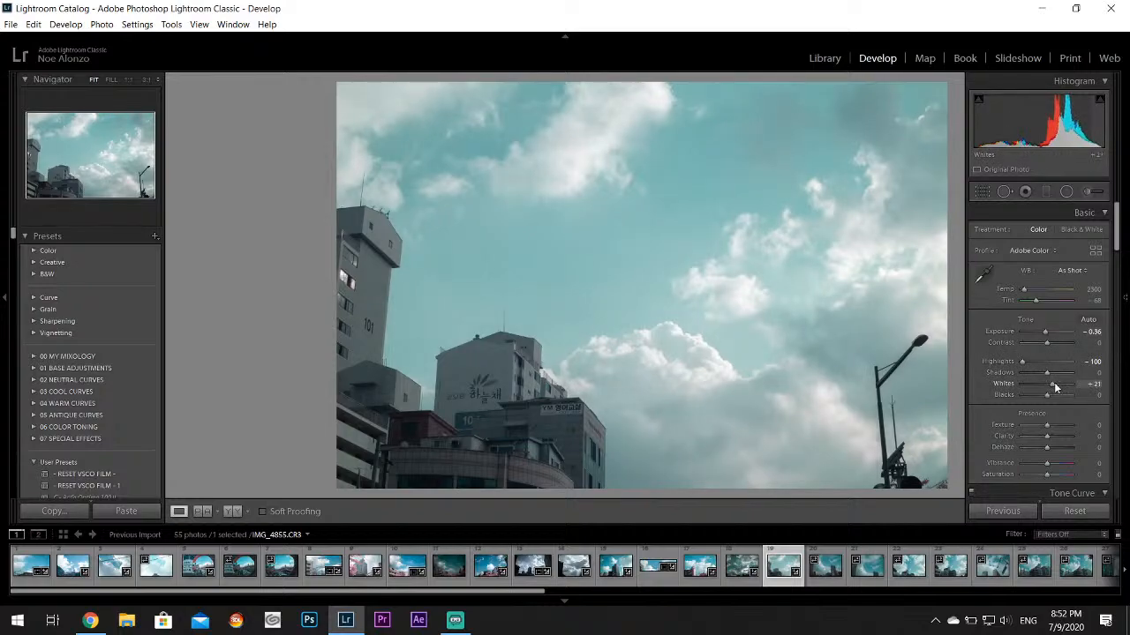
Set the Aqua color of IMG_4855.CR3 to Saturation +62 and Hue +38
left_click_drag(1117, 216, 1117, 269)
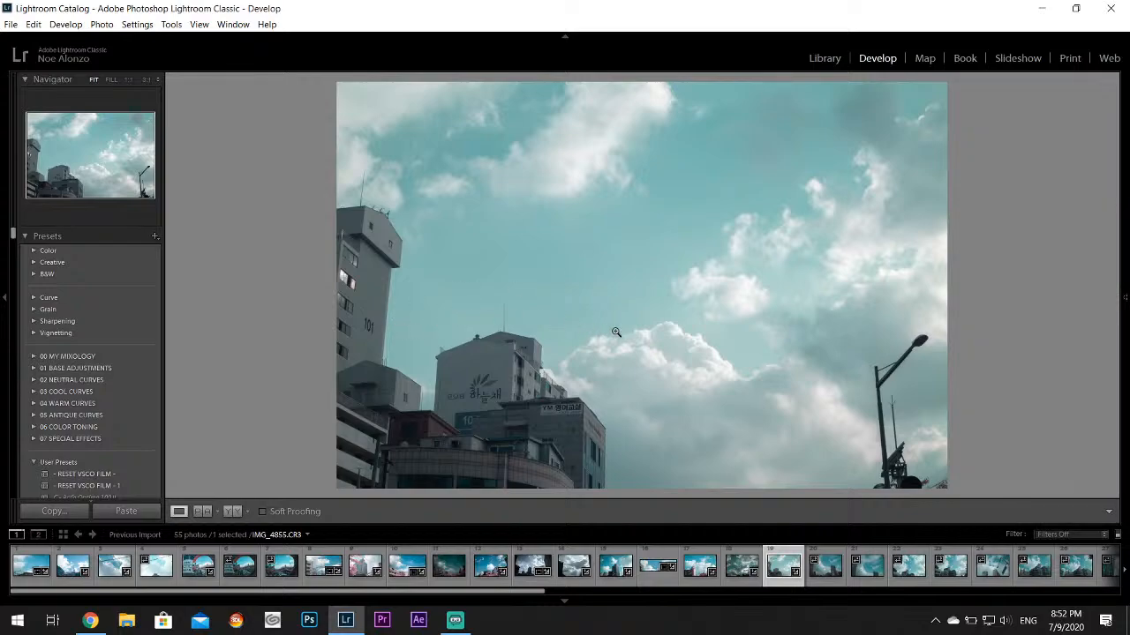
mouse_move(1125, 353)
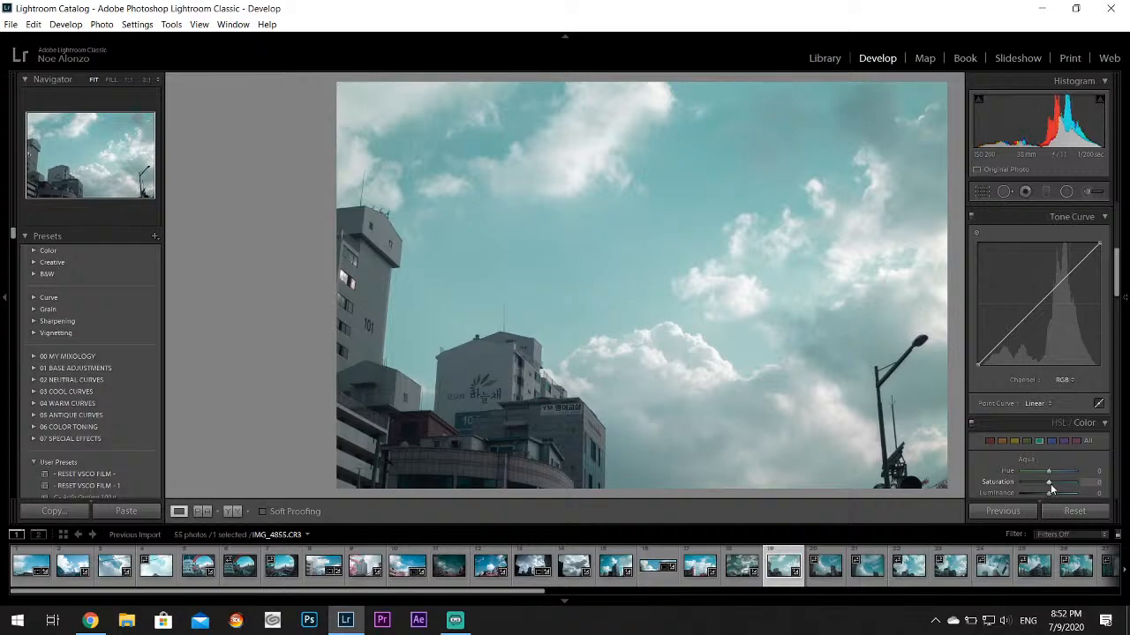
left_click_drag(1050, 484, 1061, 486)
left_click_drag(1060, 482, 1059, 470)
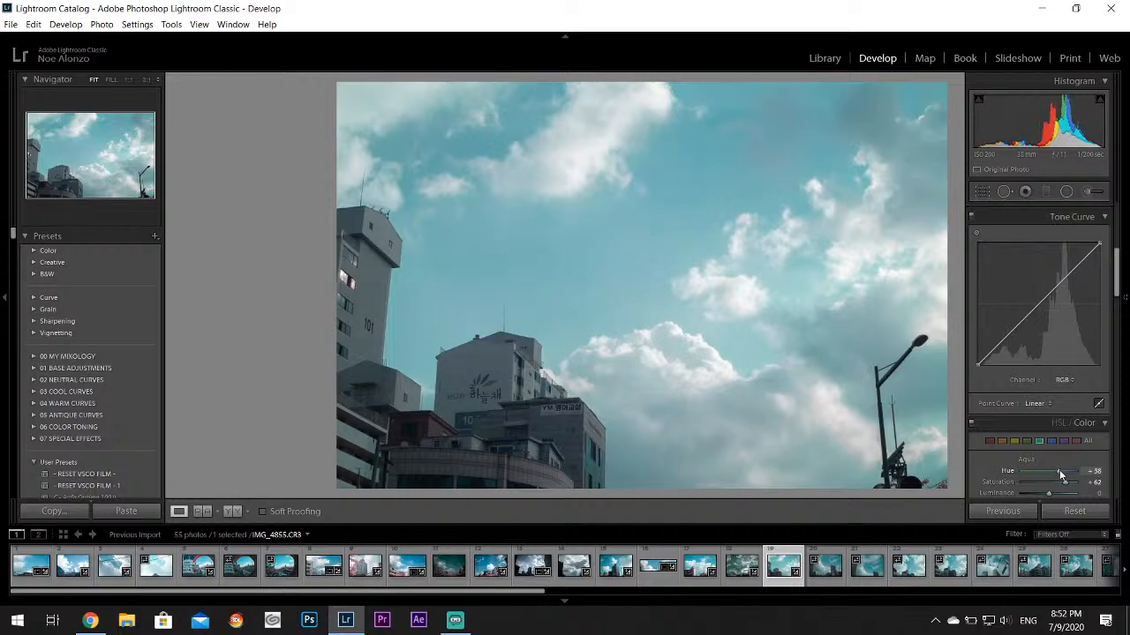
Crop the upper sky and the lowest strip off IMG_4855.CR3 to leave a wide panorama of the buildings and cloud
left_click(980, 192)
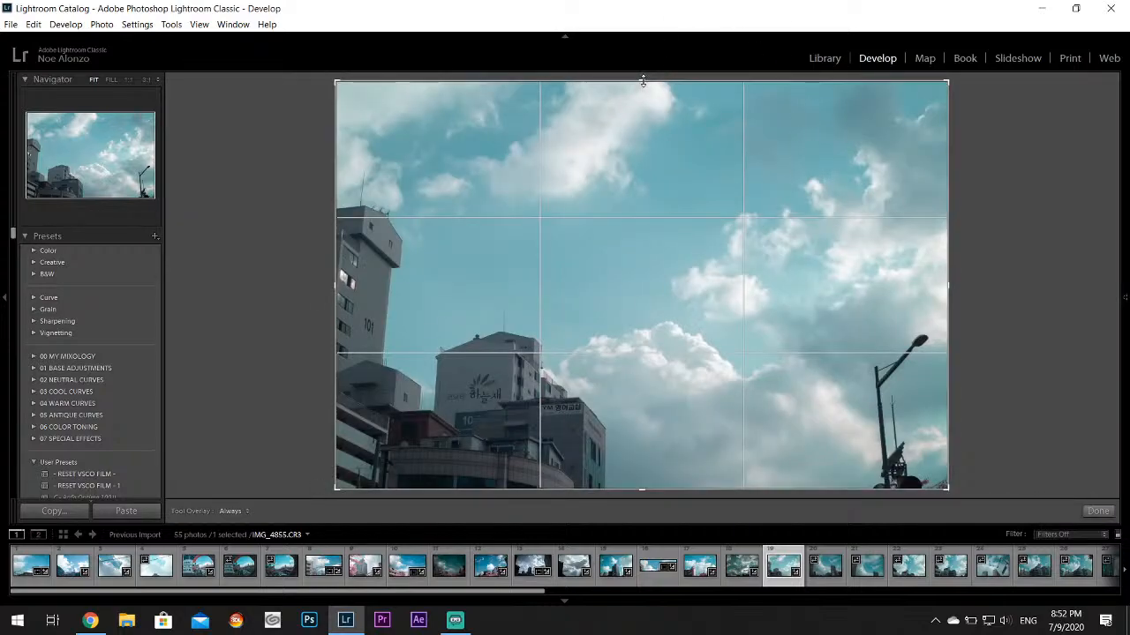
left_click_drag(642, 81, 638, 197)
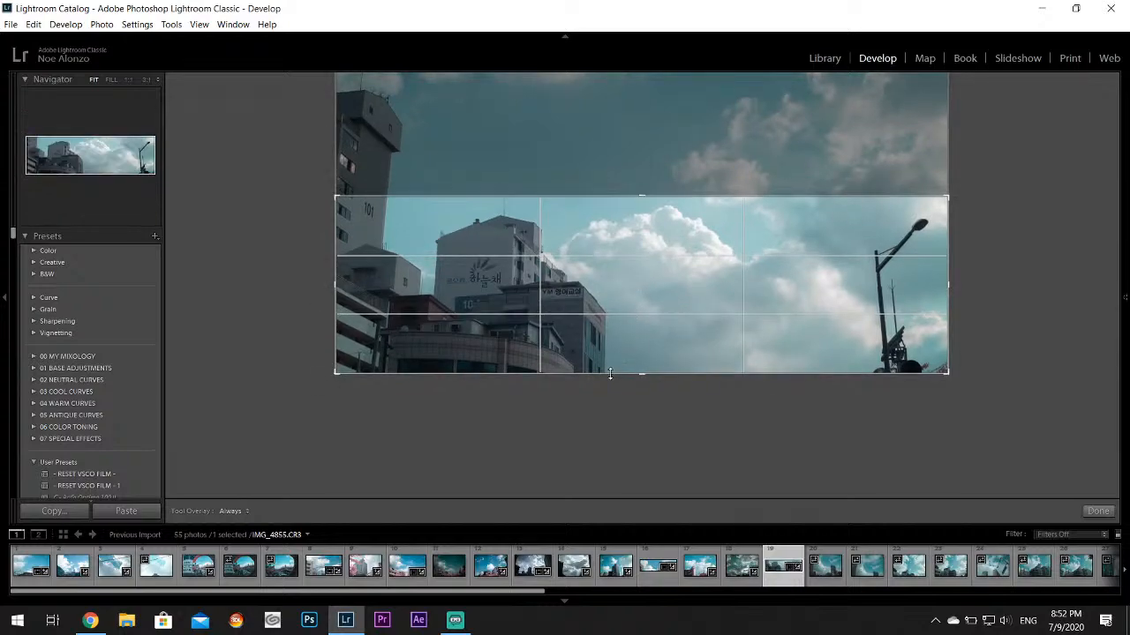
left_click_drag(635, 374, 650, 350)
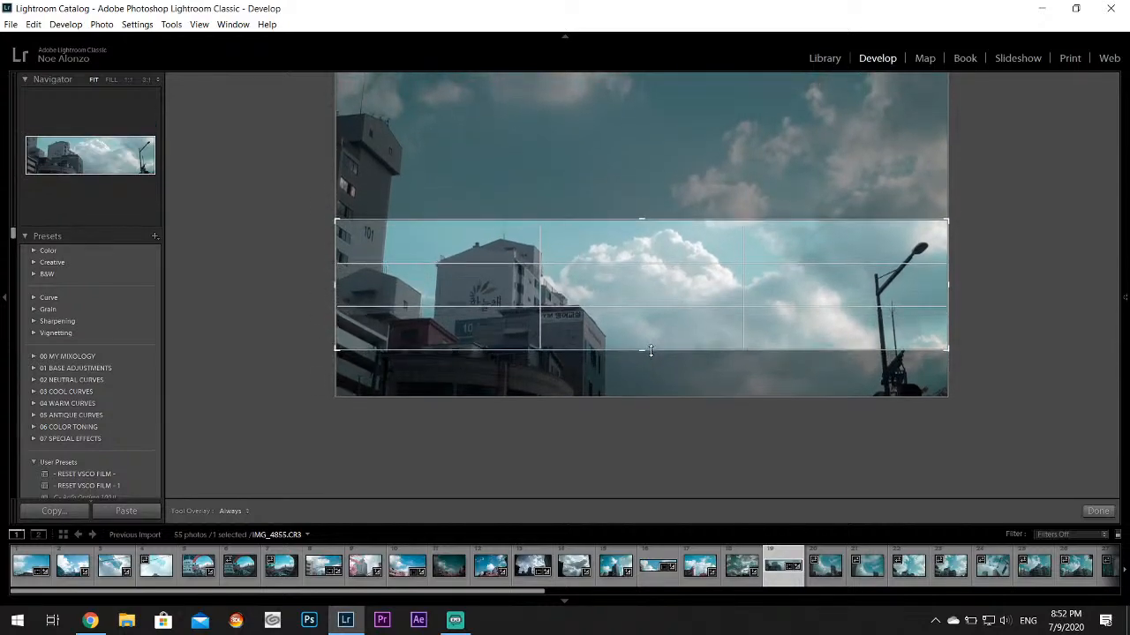
left_click(1097, 511)
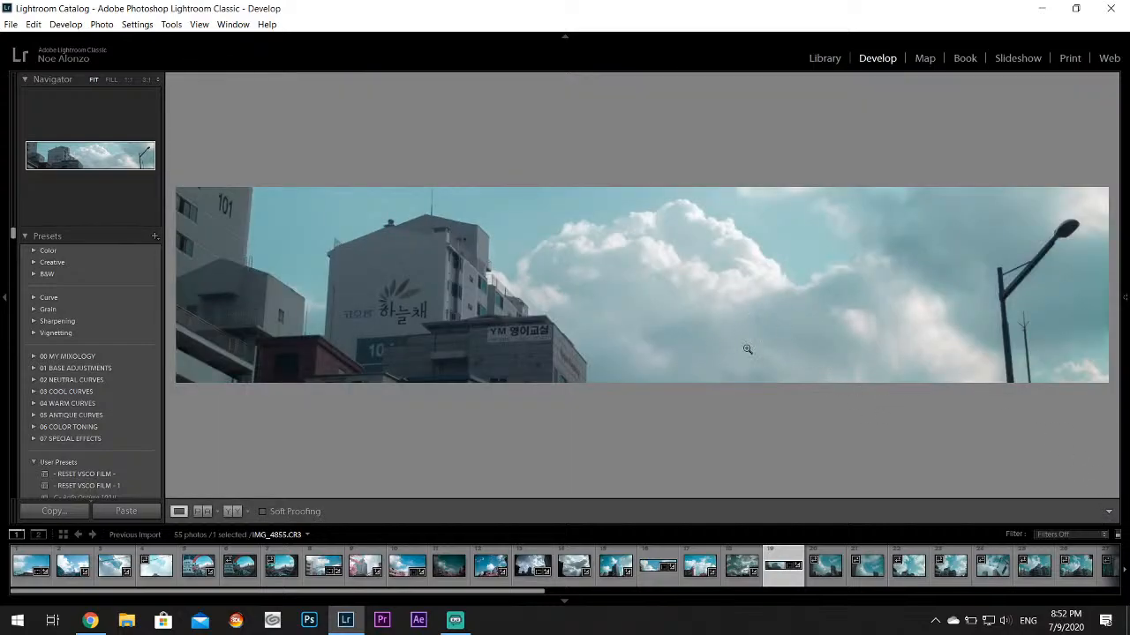
Narrow the crop of IMG_4855.CR3 from both sides to frame the main building and the large cloud, excluding the street lamp
mouse_move(1125, 291)
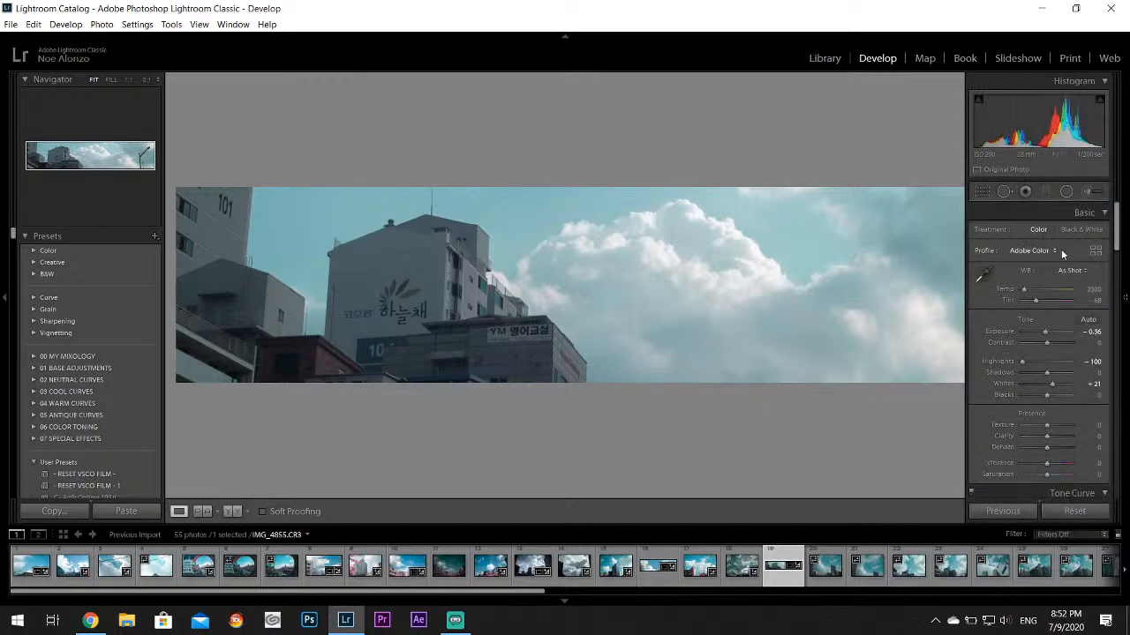
left_click(982, 190)
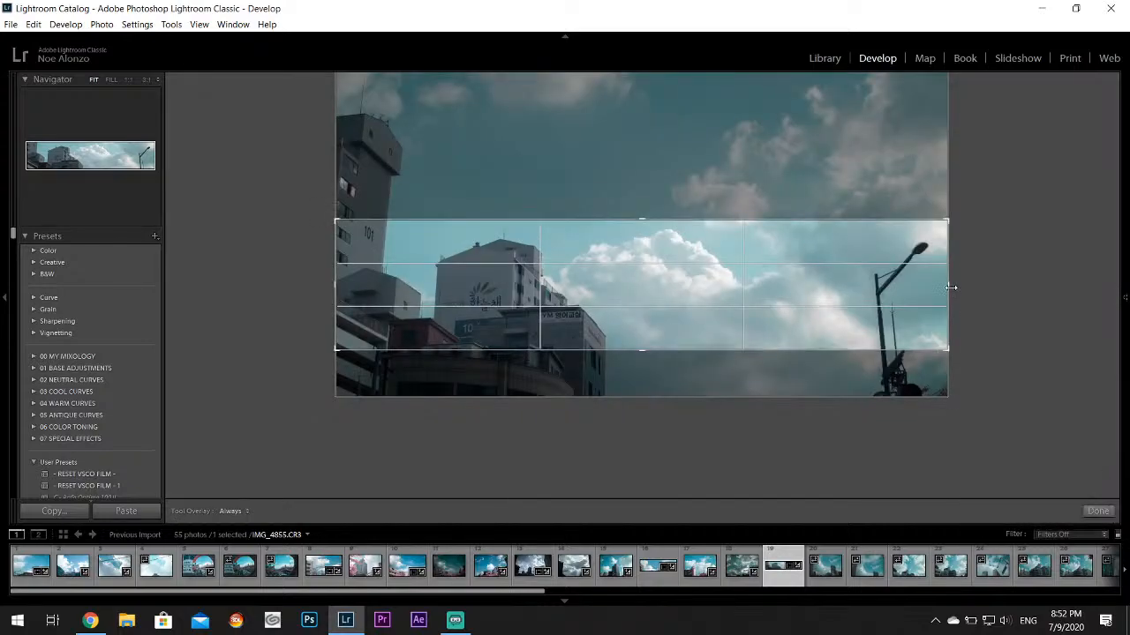
left_click_drag(952, 294, 860, 309)
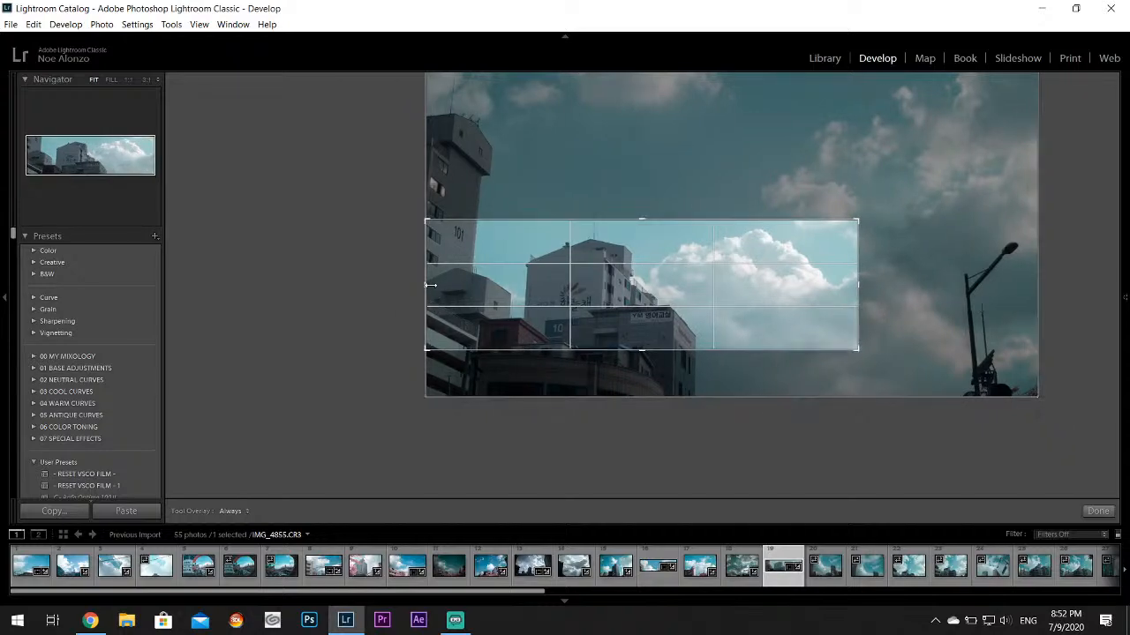
left_click_drag(430, 288, 476, 283)
left_click(1097, 511)
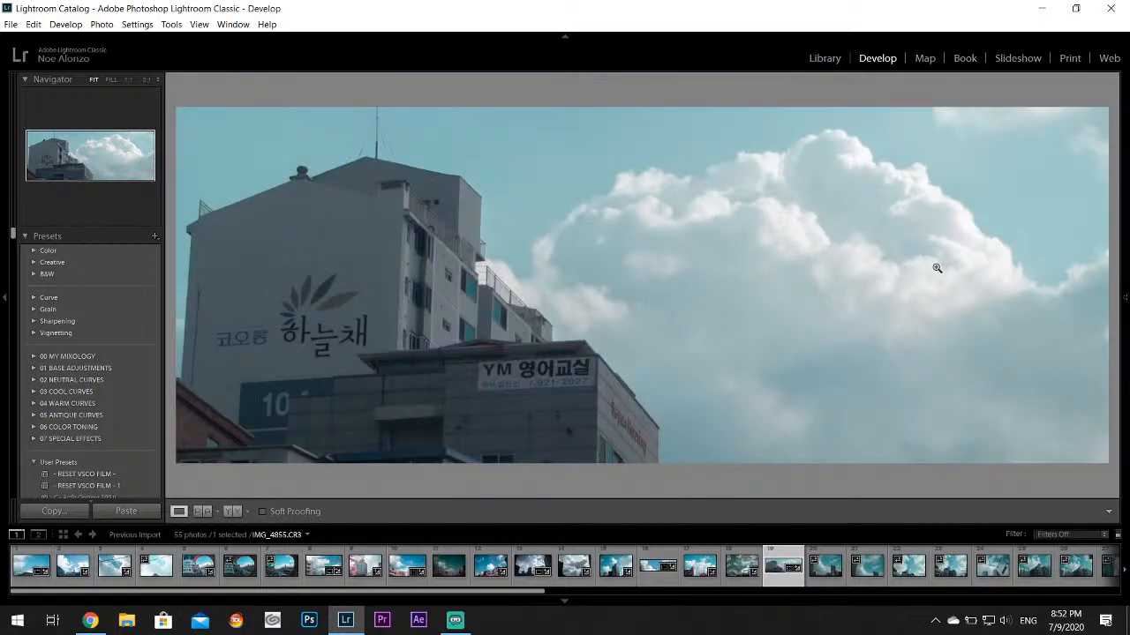
Extend the crop of IMG_4855.CR3 slightly upward to include more sky above the building's antenna
mouse_move(1124, 298)
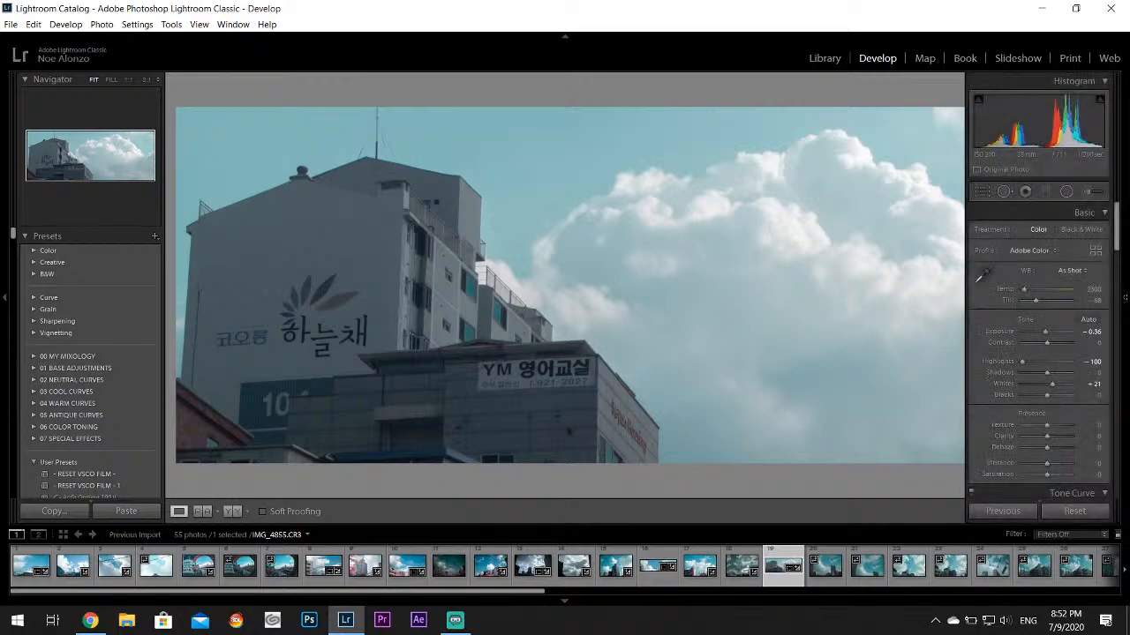
left_click(984, 192)
left_click_drag(639, 219, 639, 209)
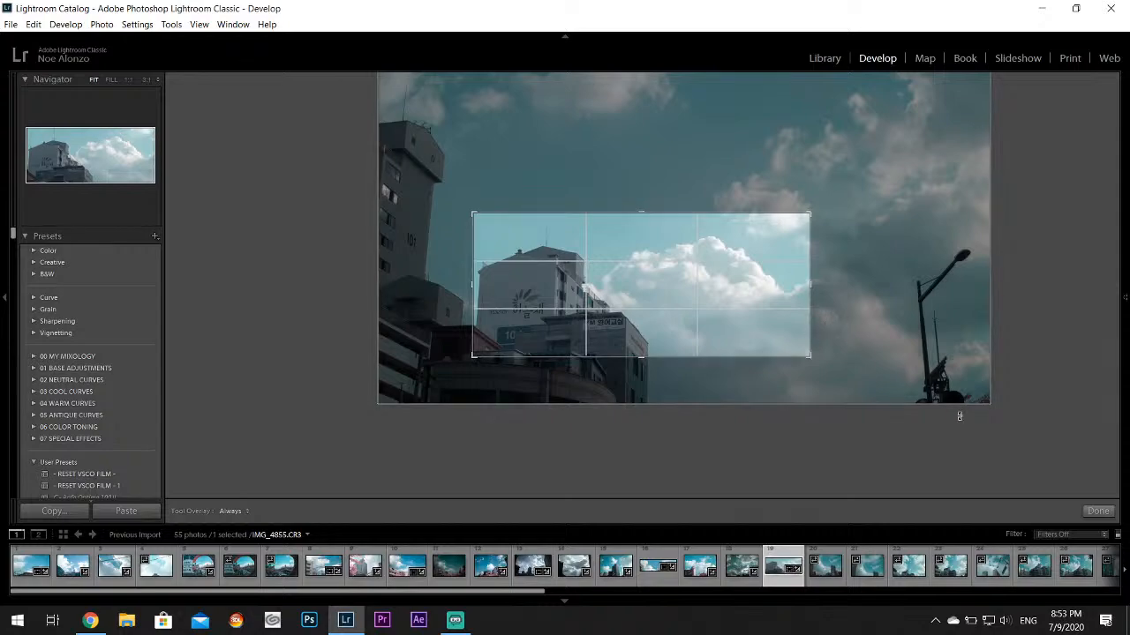
left_click(1097, 511)
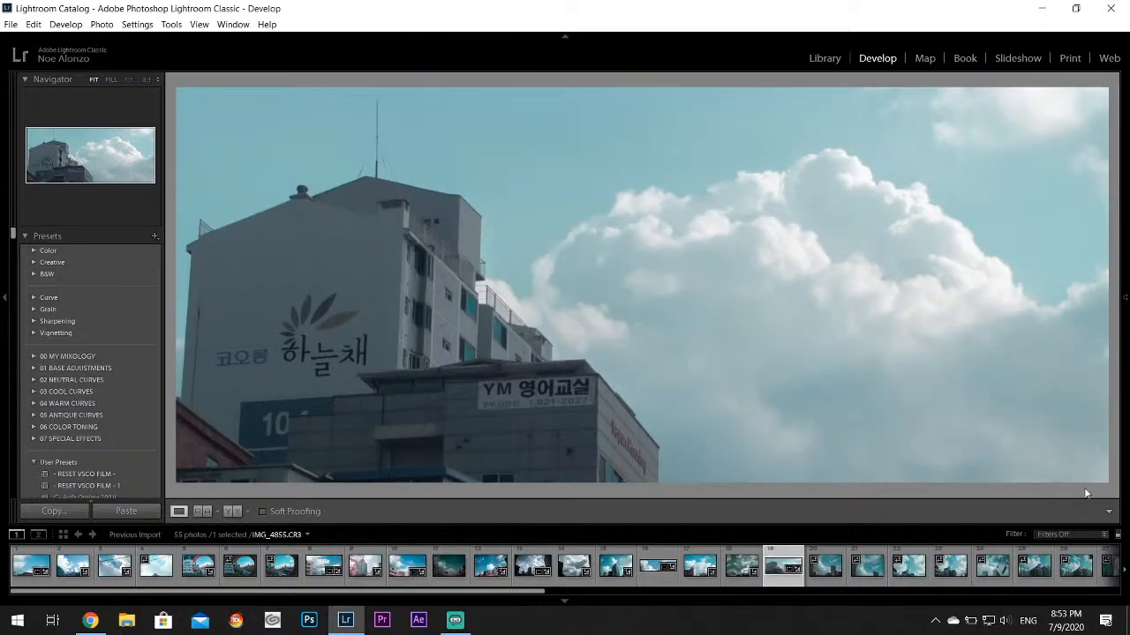
Apply Auto Upright perspective correction to IMG_4855.CR3 and raise its Vibrance slightly
mouse_move(1122, 254)
left_click_drag(1118, 252, 1119, 440)
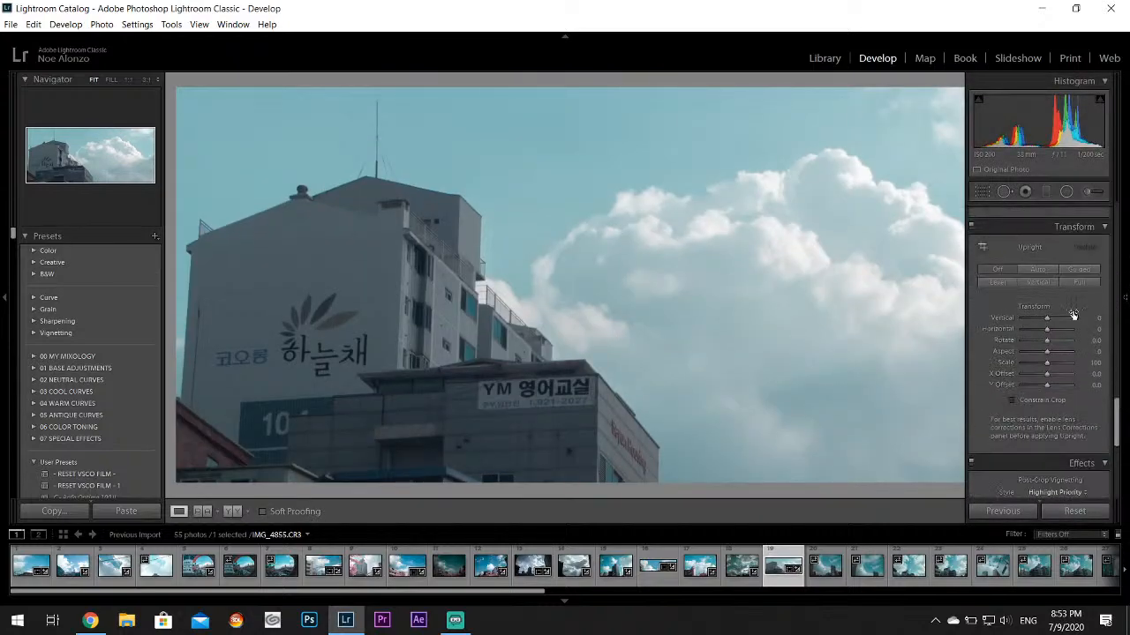
left_click(1051, 269)
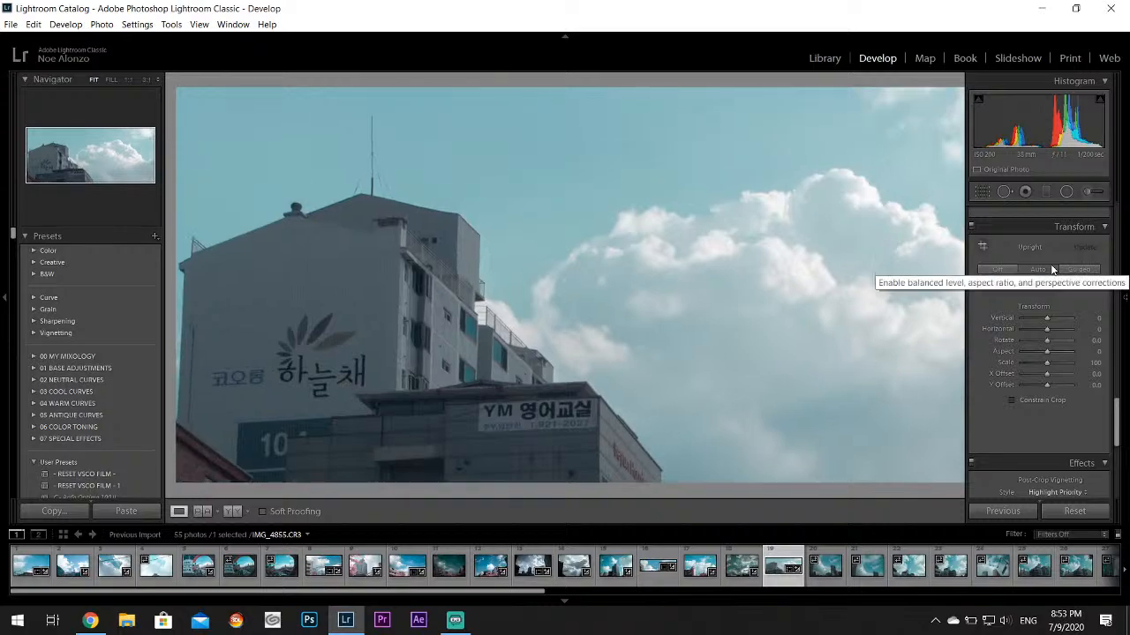
mouse_move(1127, 332)
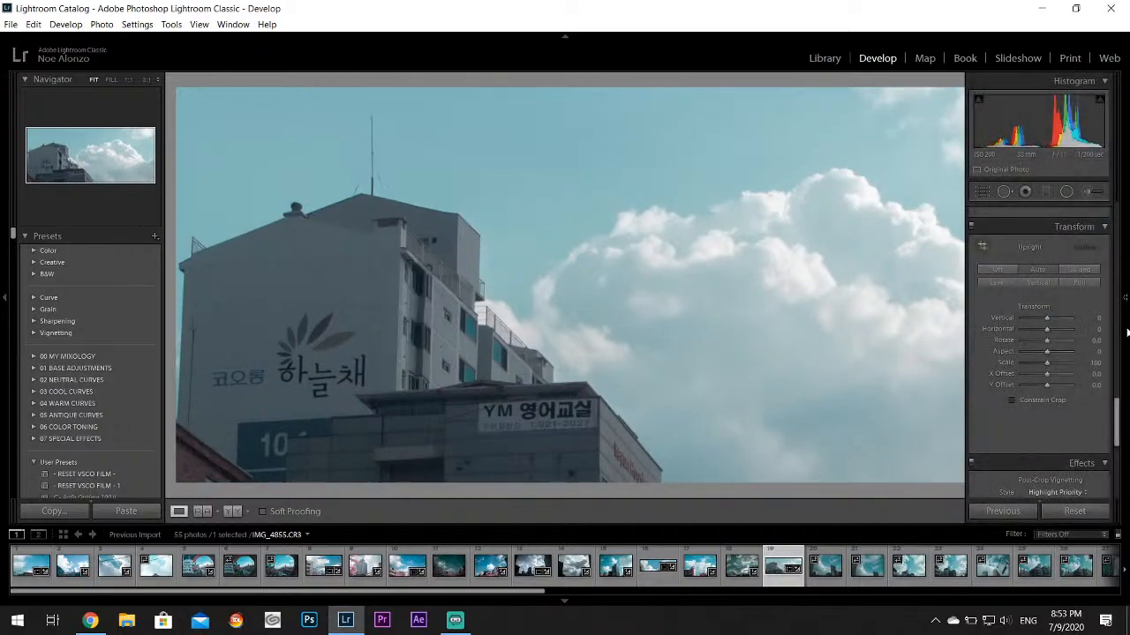
scroll(1113, 417, "up", 10)
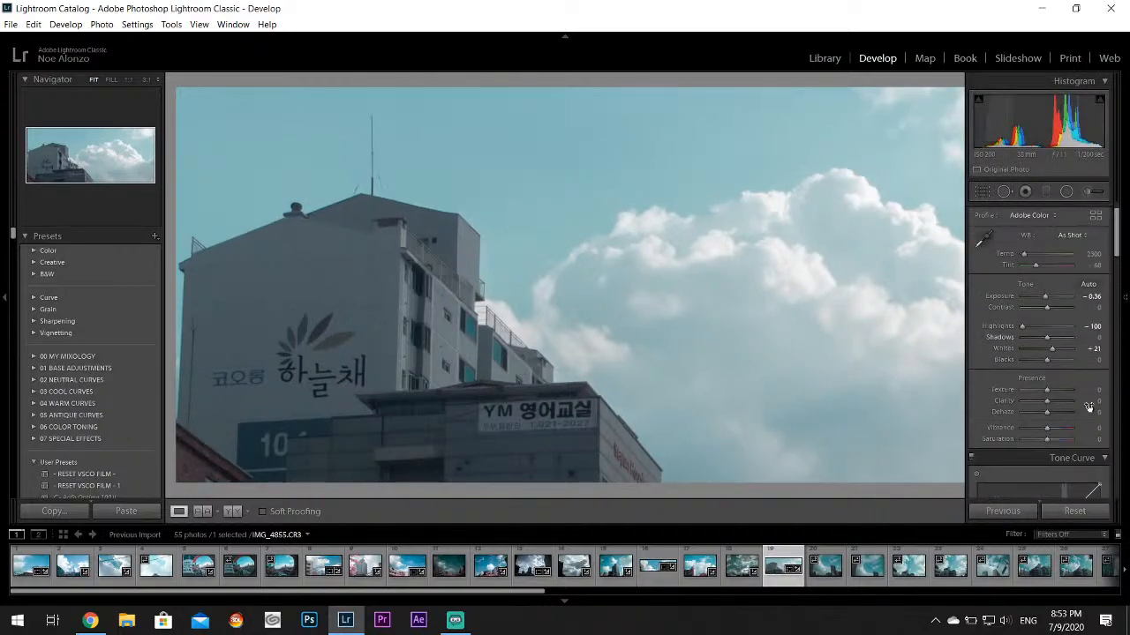
left_click_drag(1050, 431, 1057, 431)
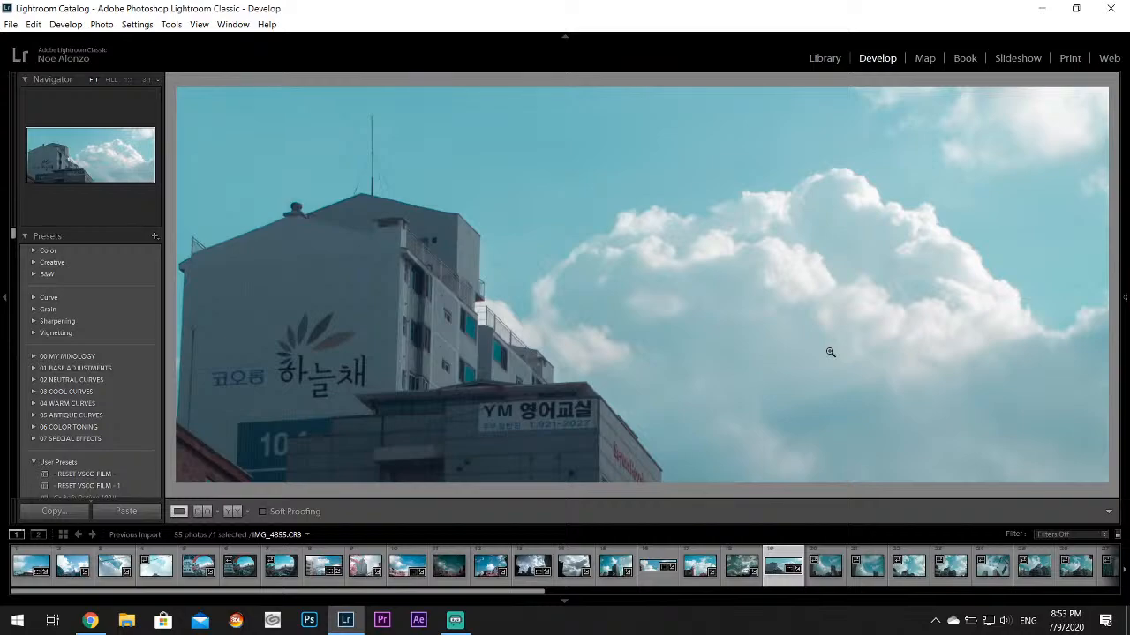
Straighten the buildings of IMG_4856.CR3 with the Vertical Upright correction
left_click(825, 569)
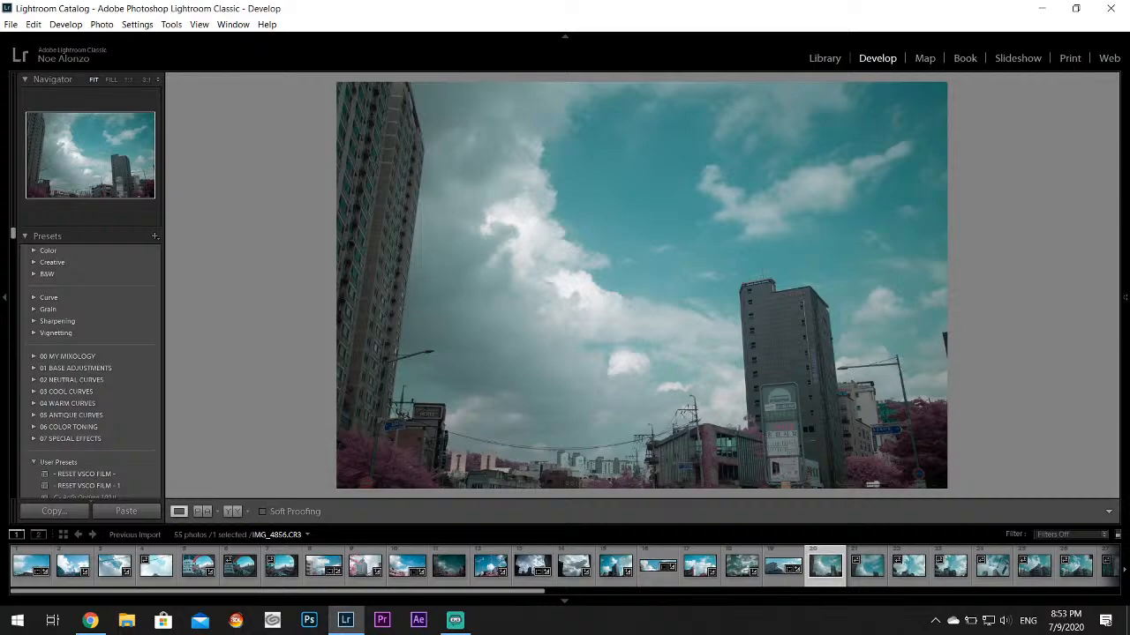
mouse_move(1125, 298)
left_click_drag(1116, 234, 1115, 392)
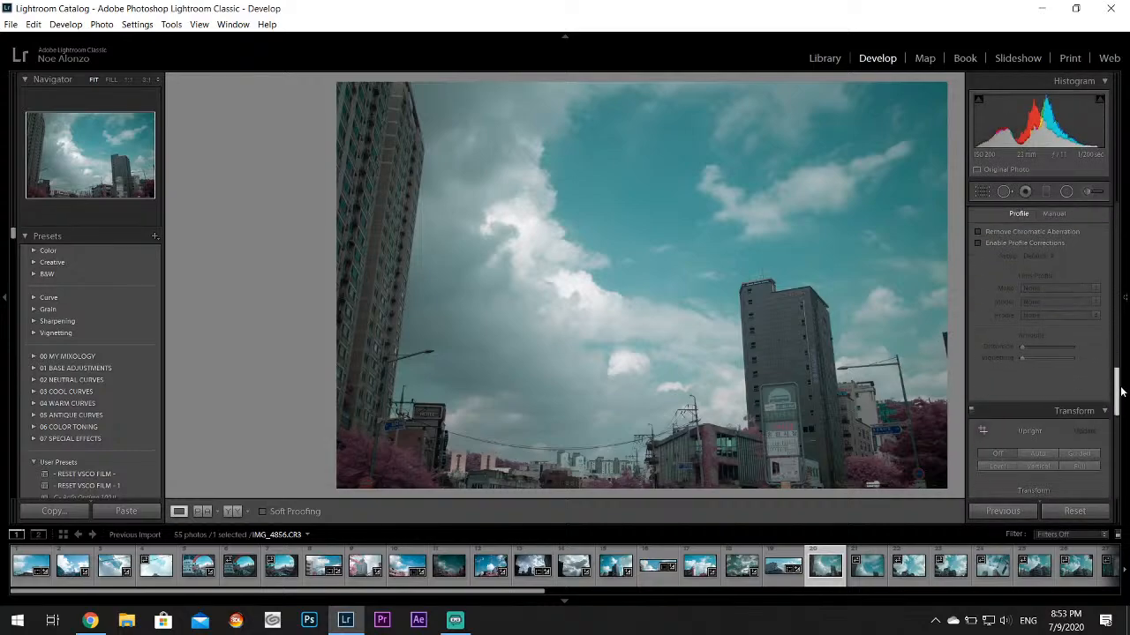
left_click(1034, 468)
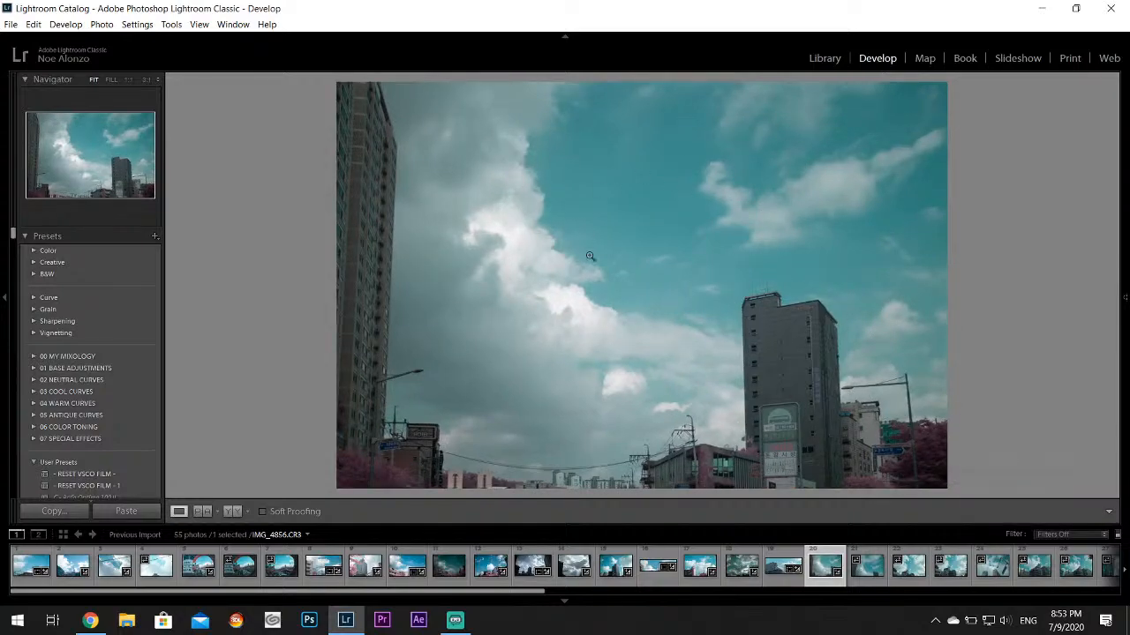
Switch to Chrome and pause the Public Domain Classical radio stream
mouse_move(1125, 314)
left_click(90, 620)
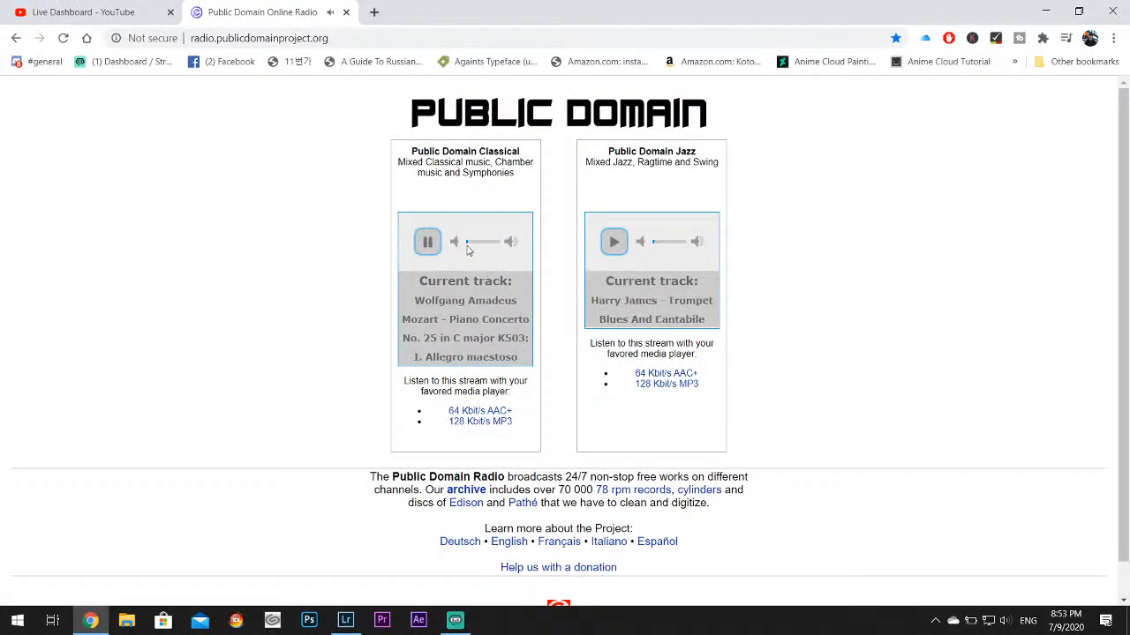
left_click(430, 247)
Open the Clear State - Walled City folder inside MUSIC on the Street (J:) drive in File Explorer
left_click(126, 621)
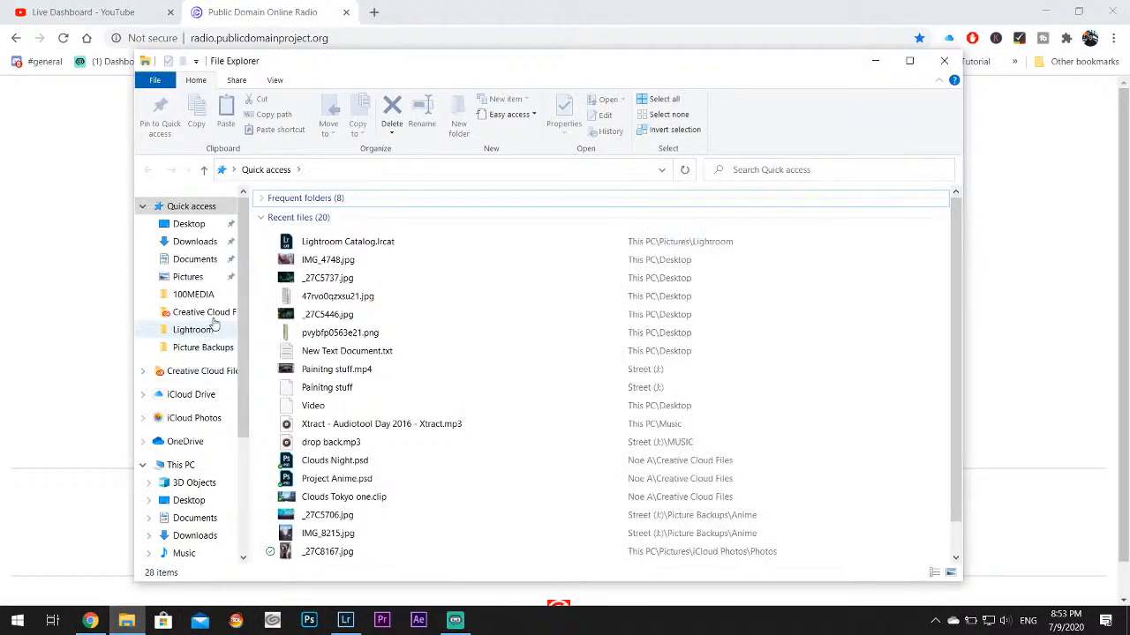
scroll(212, 397, "down", 5)
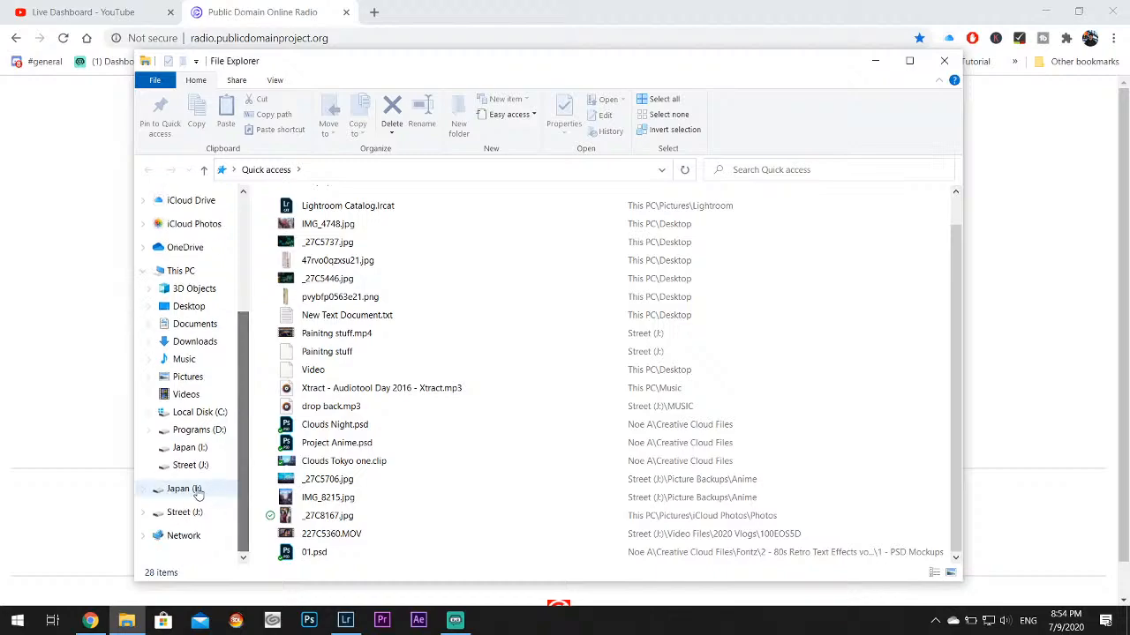
left_click(190, 466)
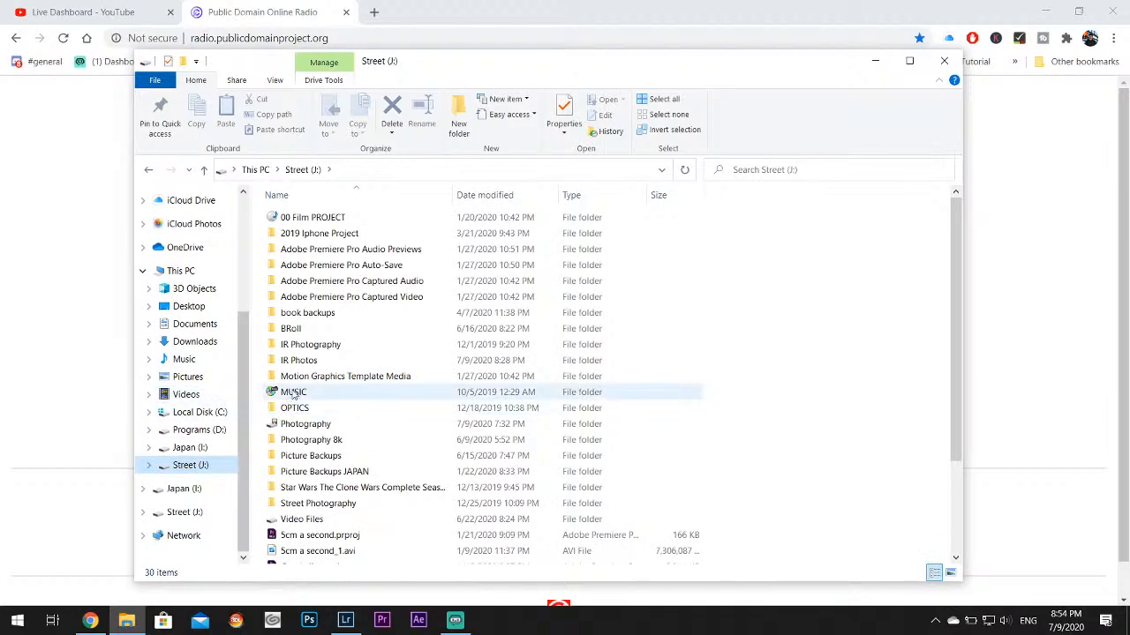
double_click(294, 394)
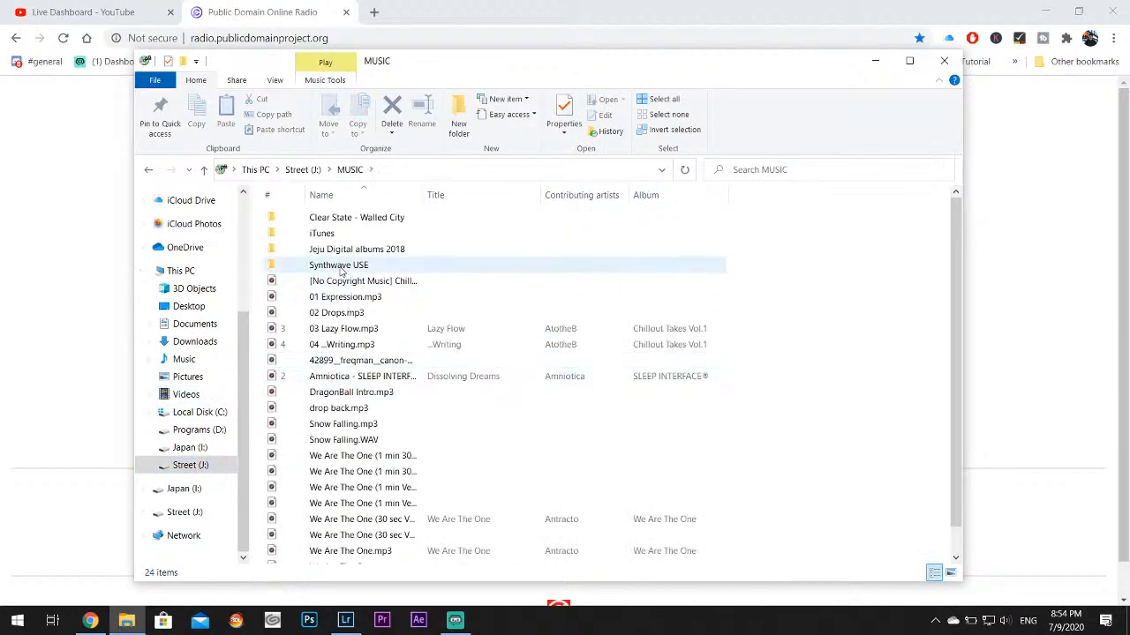
double_click(364, 224)
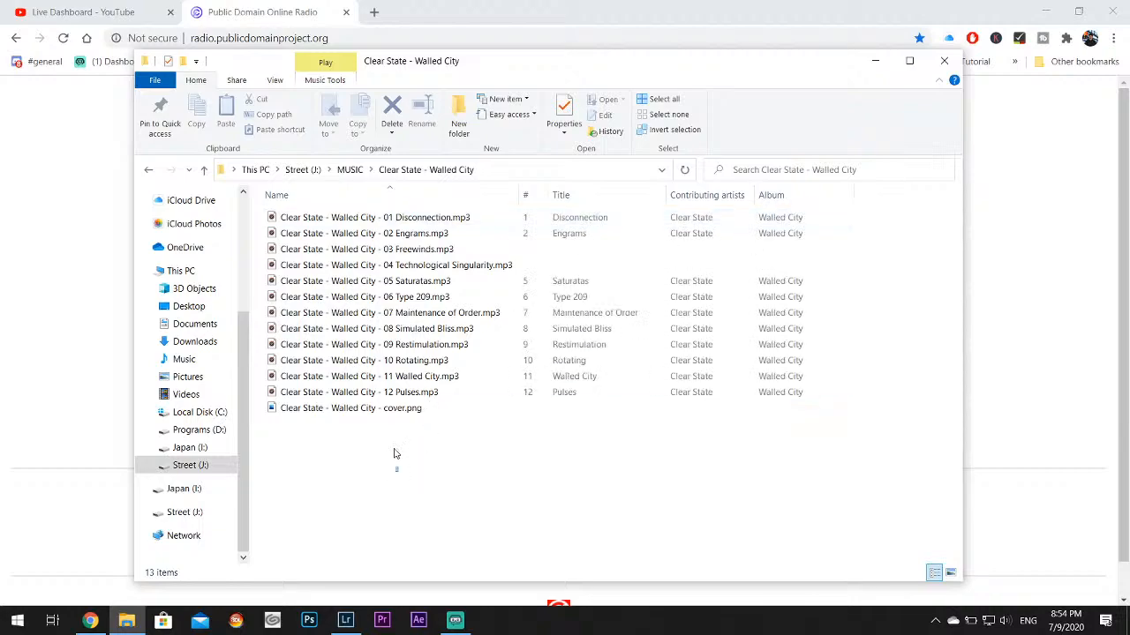
Add all files in the Walled City folder to the Windows Media Player list, setting the player up with Recommended settings
left_click_drag(398, 472, 364, 220)
right_click(365, 220)
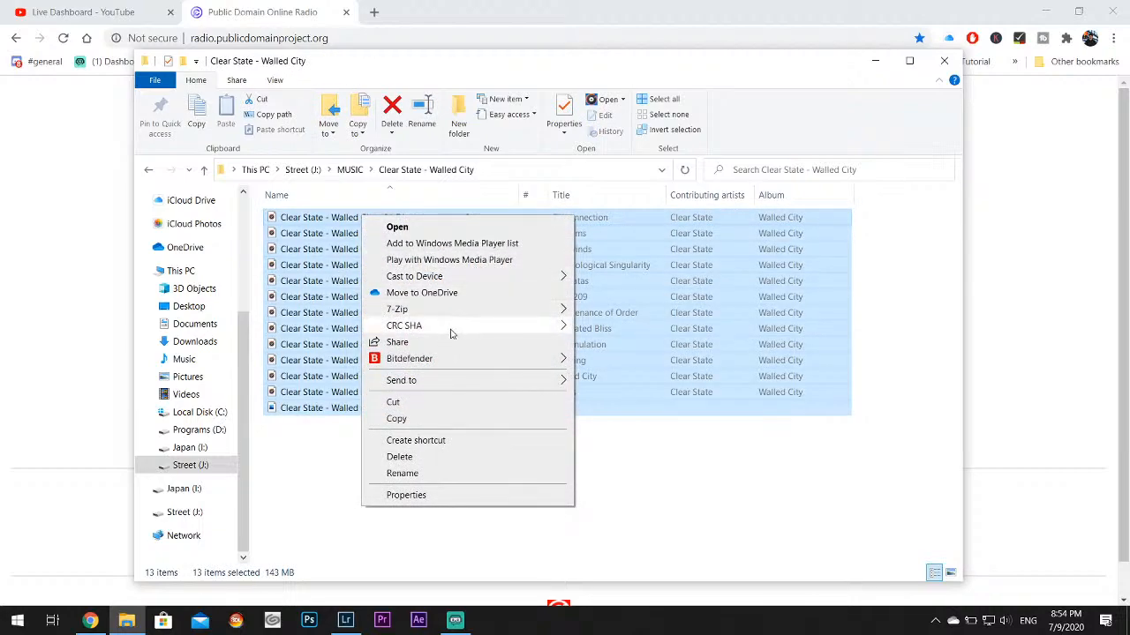
left_click(479, 244)
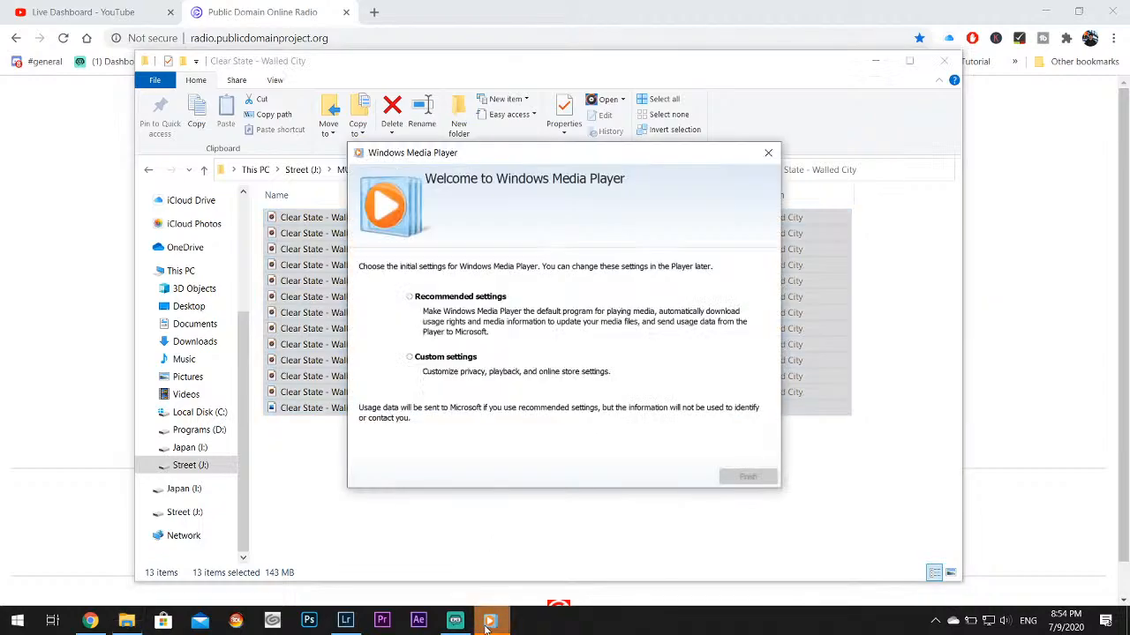
left_click(458, 299)
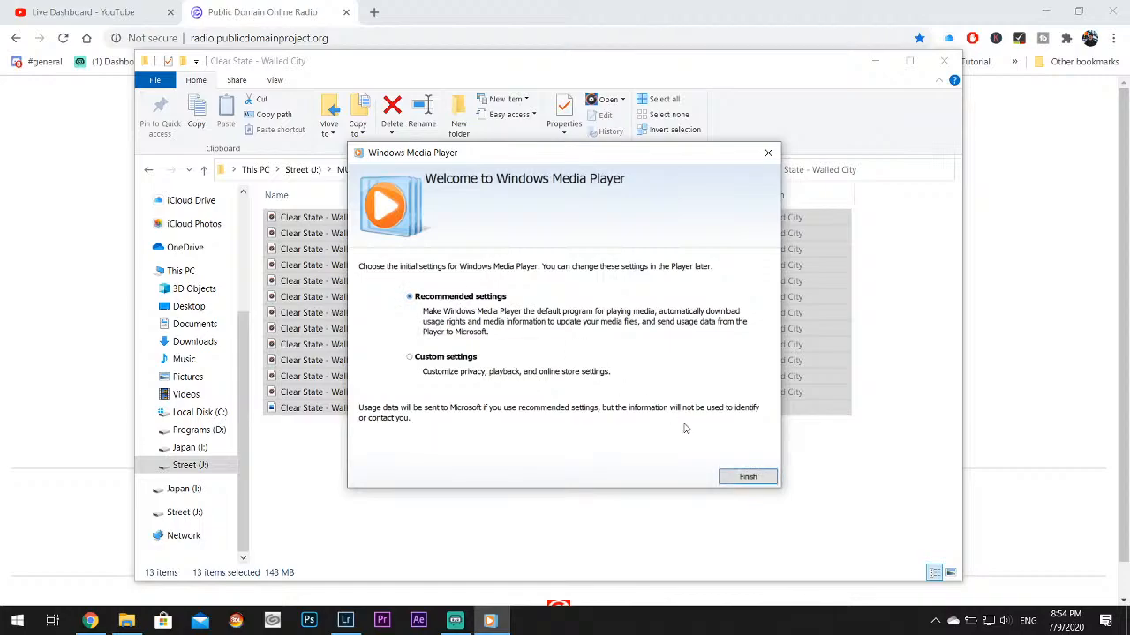
left_click(748, 477)
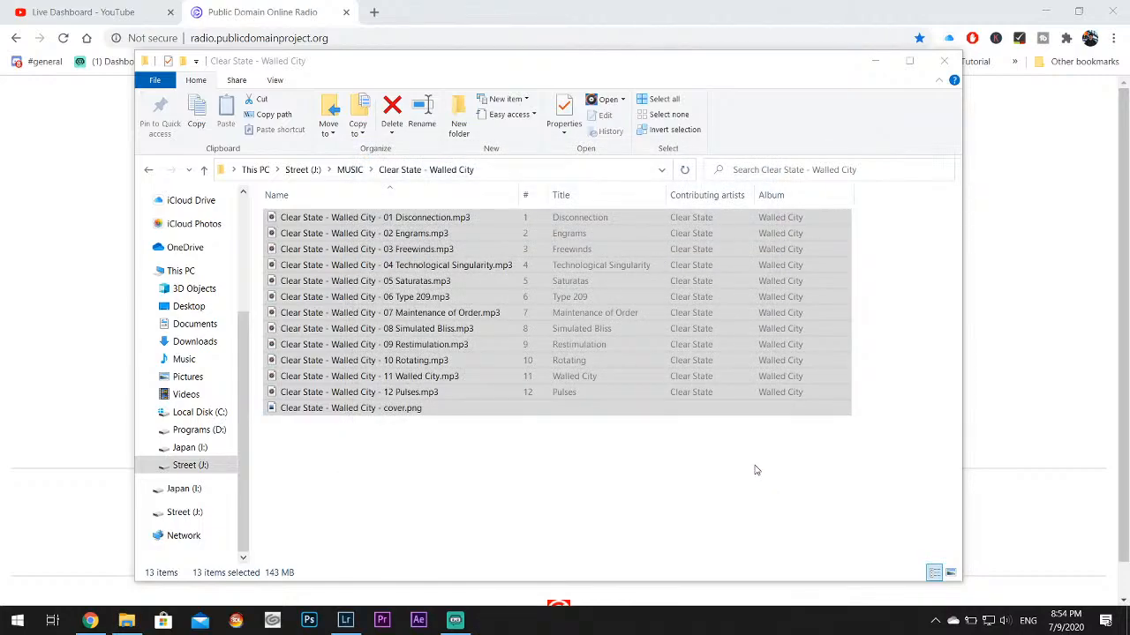
Minimize File Explorer and lower the Windows Media Player volume to about 11
left_click(874, 60)
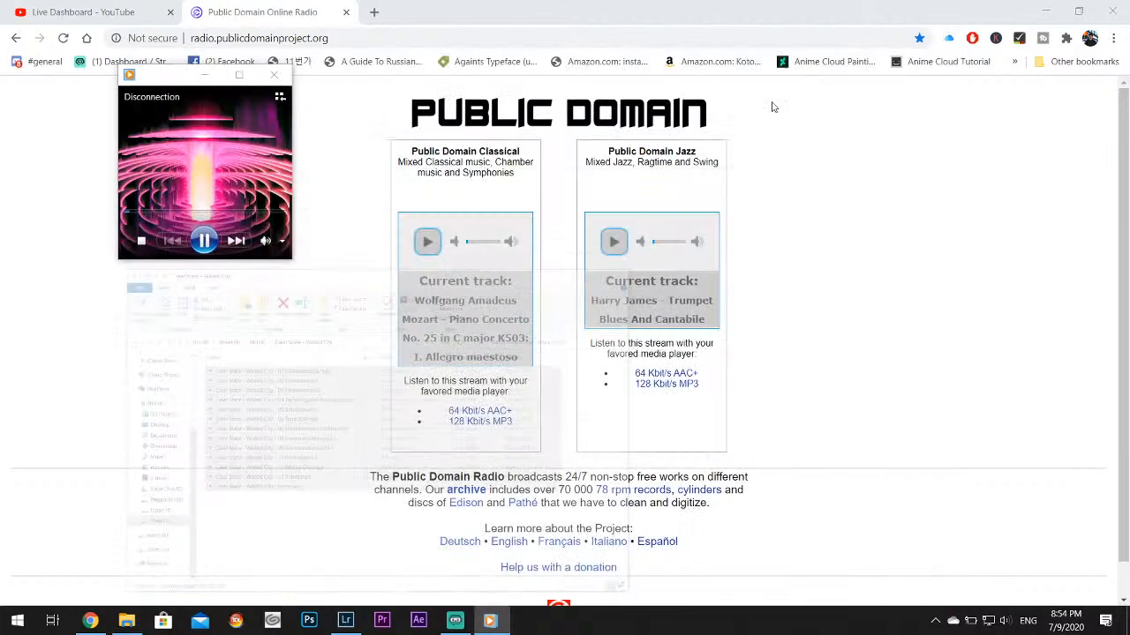
mouse_move(284, 247)
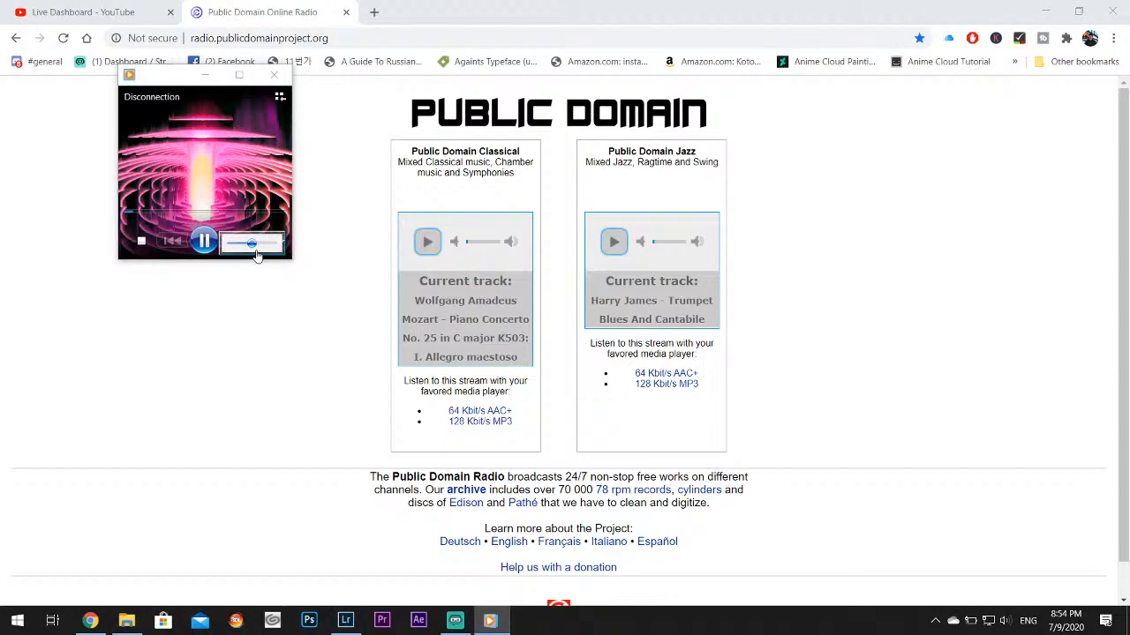
left_click_drag(255, 248, 245, 250)
left_click_drag(210, 74, 348, 202)
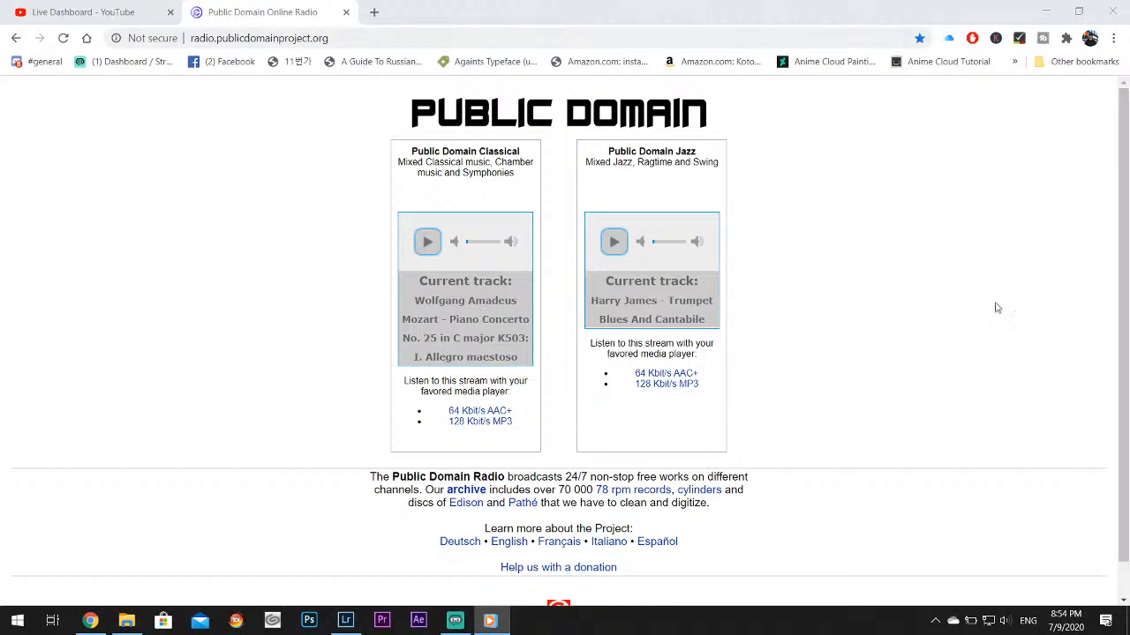
left_click(490, 620)
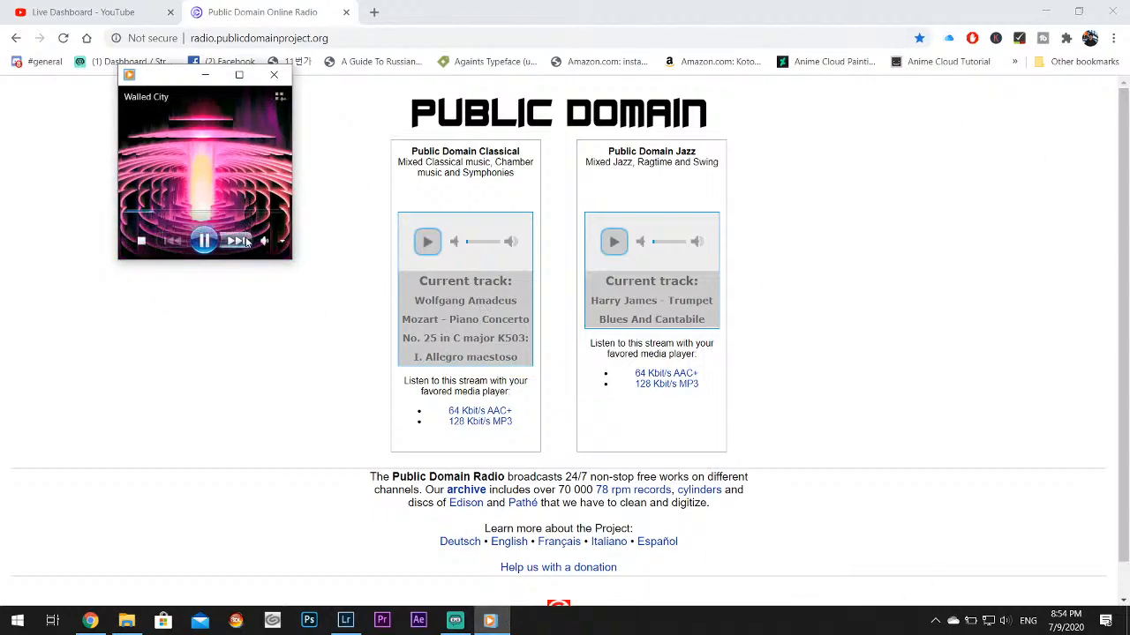
left_click(270, 245)
left_click_drag(244, 248, 239, 248)
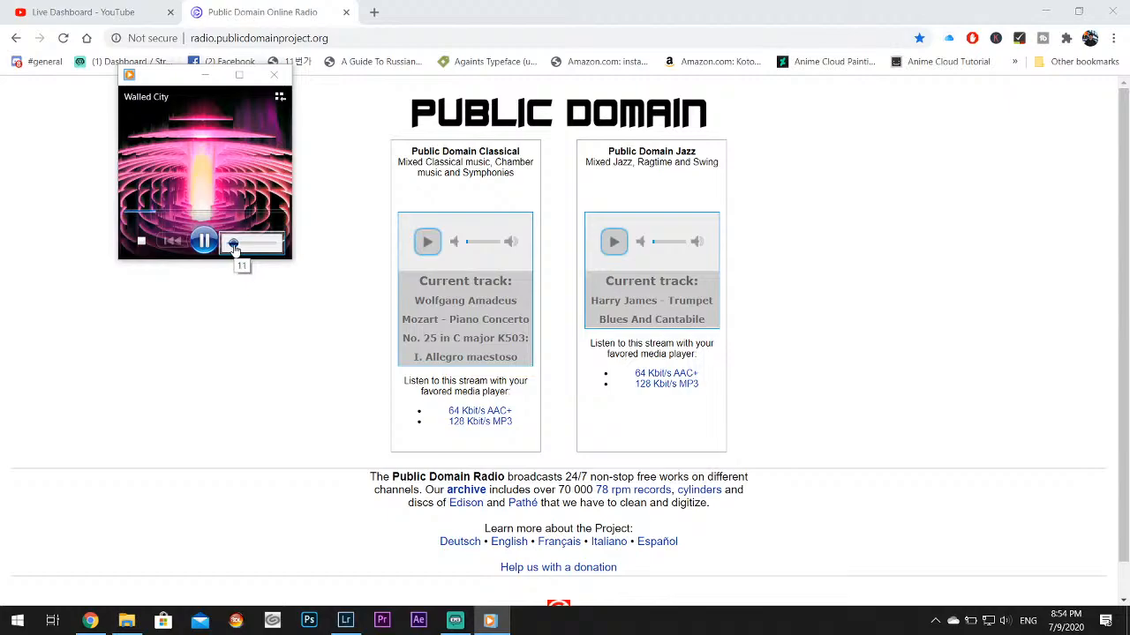
left_click(236, 241)
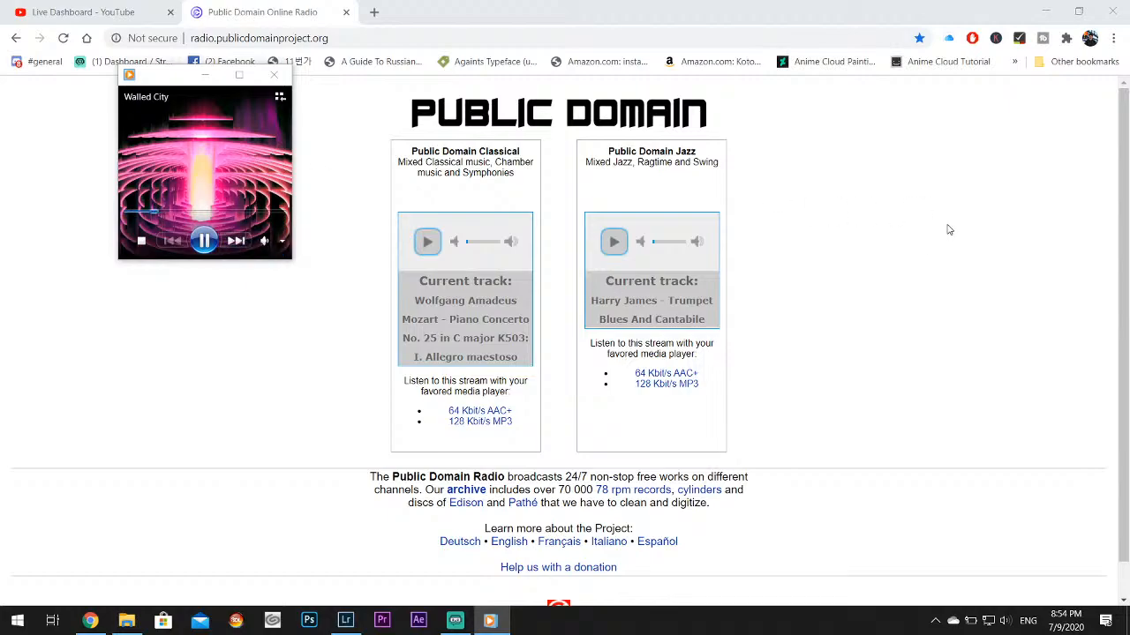
Return to Lightroom Classic and set Highlights to -100 and Whites to +62 for IMG_4856.CR3
left_click(1045, 11)
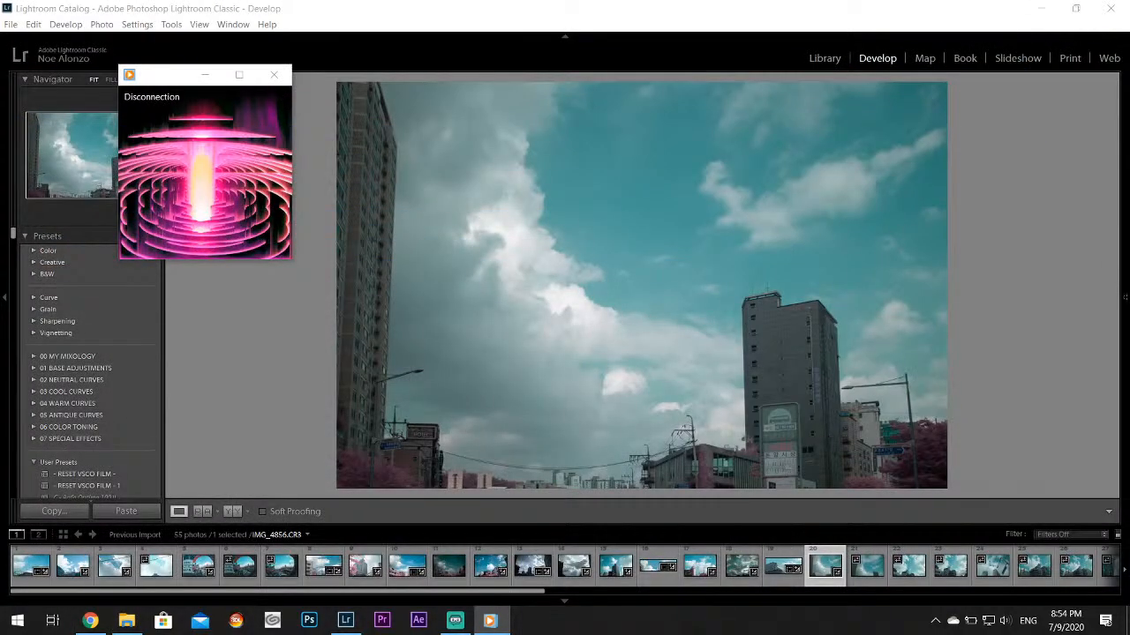
left_click(1125, 276)
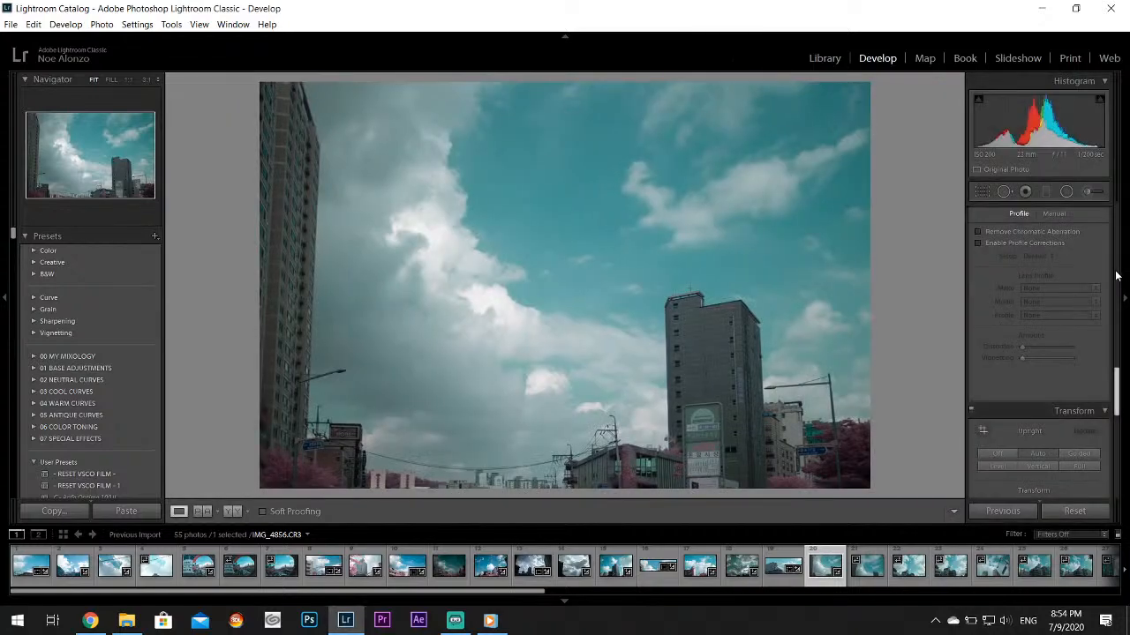
left_click_drag(1117, 390, 1121, 259)
left_click_drag(1037, 336, 1062, 358)
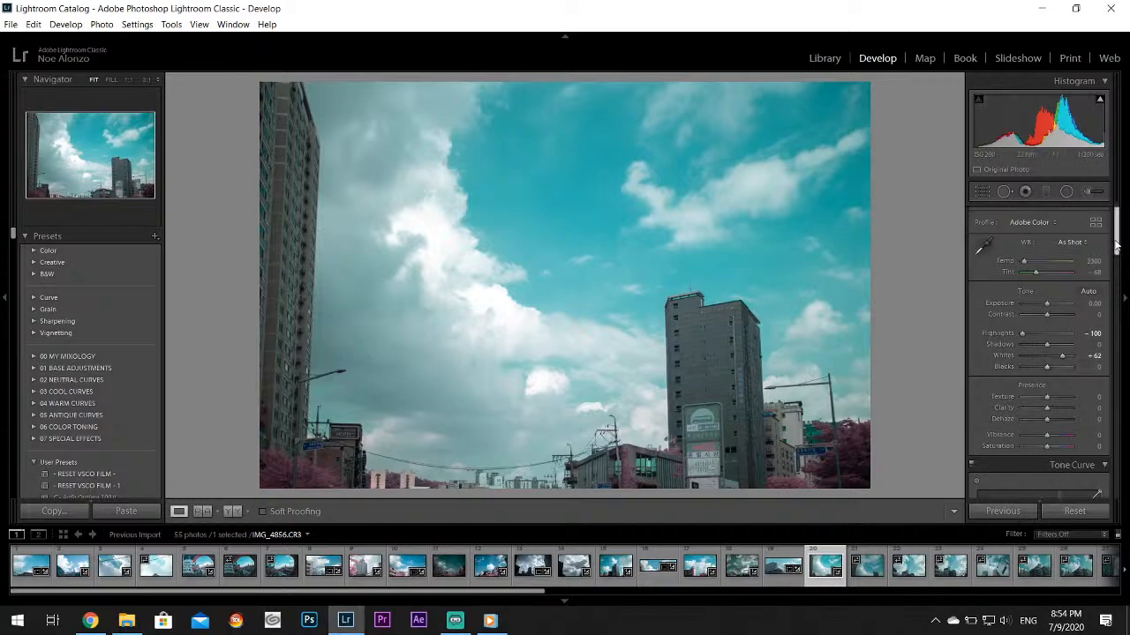
Set the Aqua Hue to +58 and the Aqua Saturation to +11 for the sky in IMG_4856.CR3
left_click_drag(1115, 247, 1054, 320)
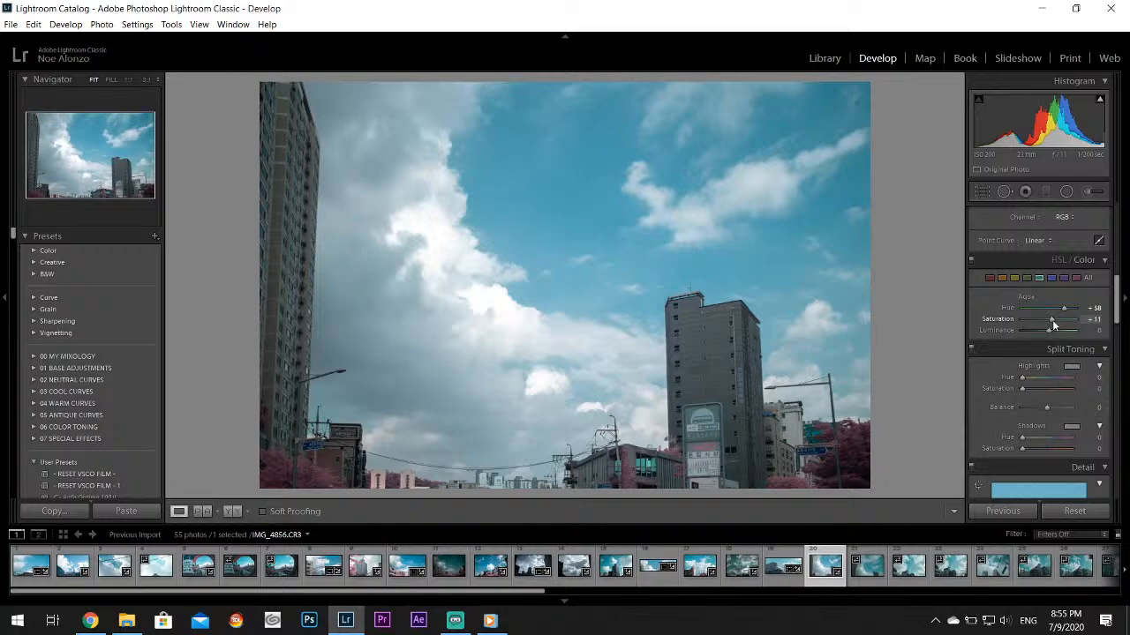
Raise the Aqua Saturation to +22 and the Aqua Luminance to +20 for IMG_4856.CR3
left_click_drag(1052, 321, 1055, 328)
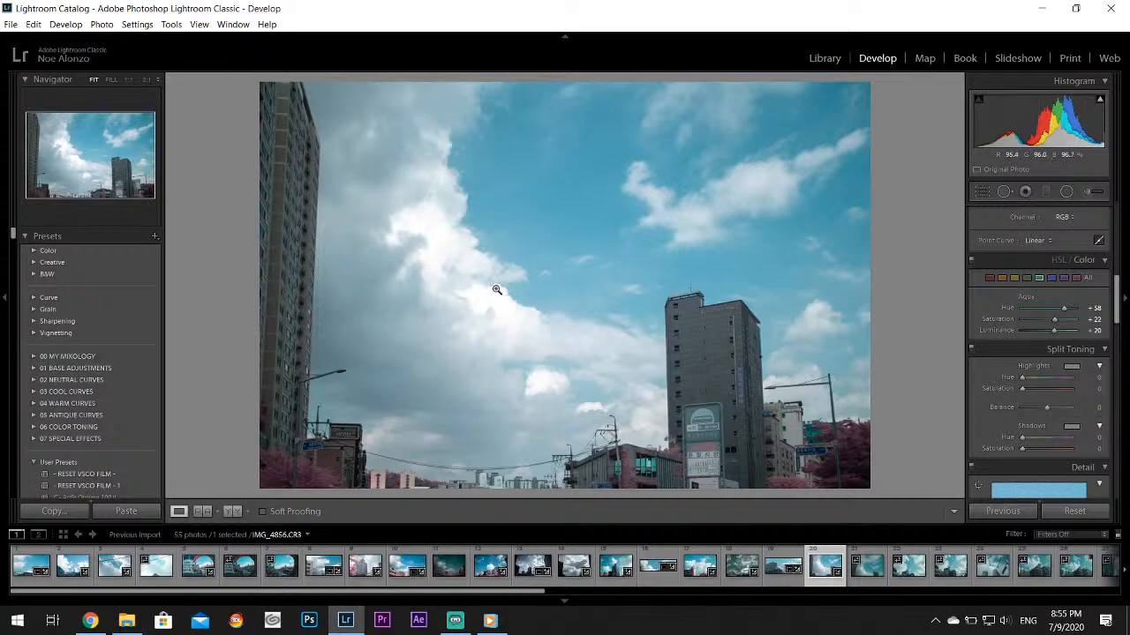
Go through the following photos to IMG_4859.CR3 and set its Highlights to -100 and Whites to +36
left_click(865, 573)
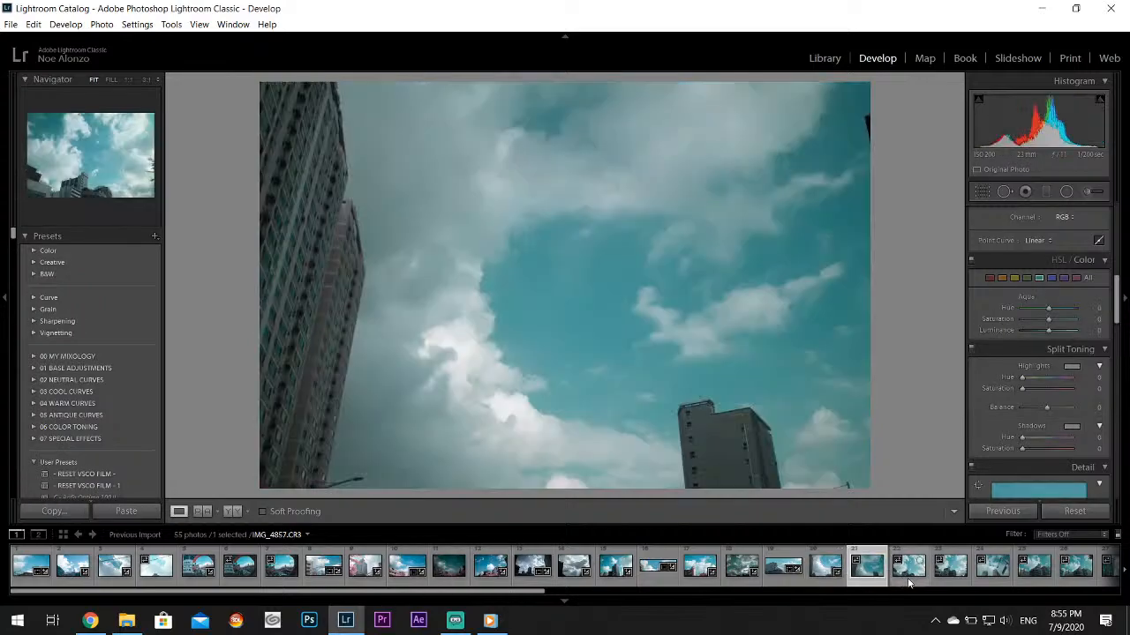
left_click(909, 578)
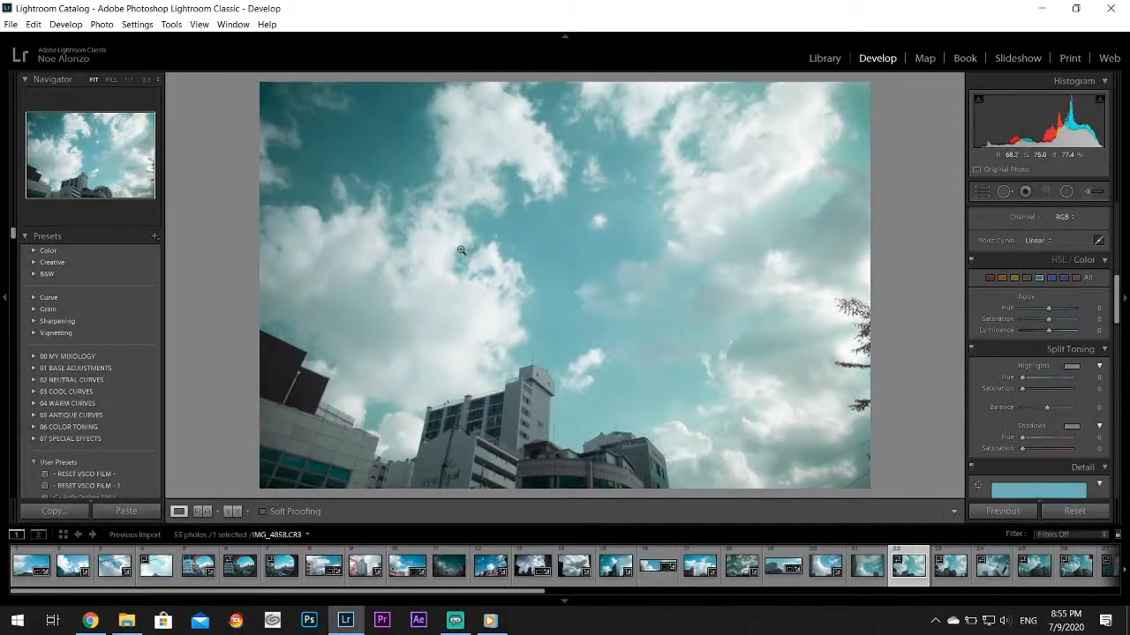
left_click(395, 422)
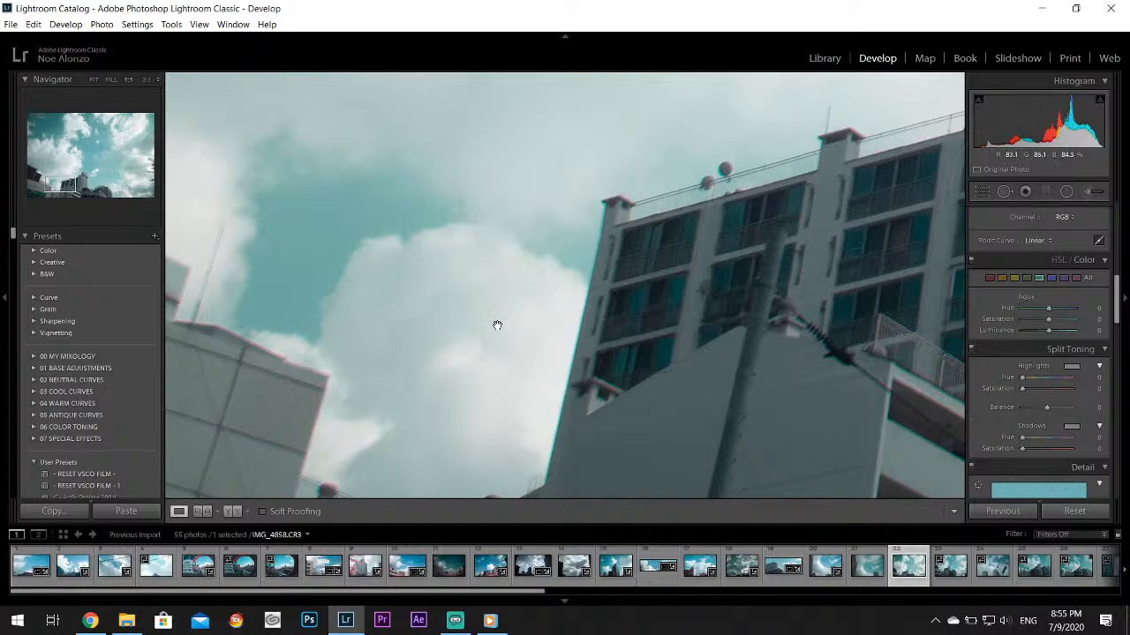
left_click(498, 392)
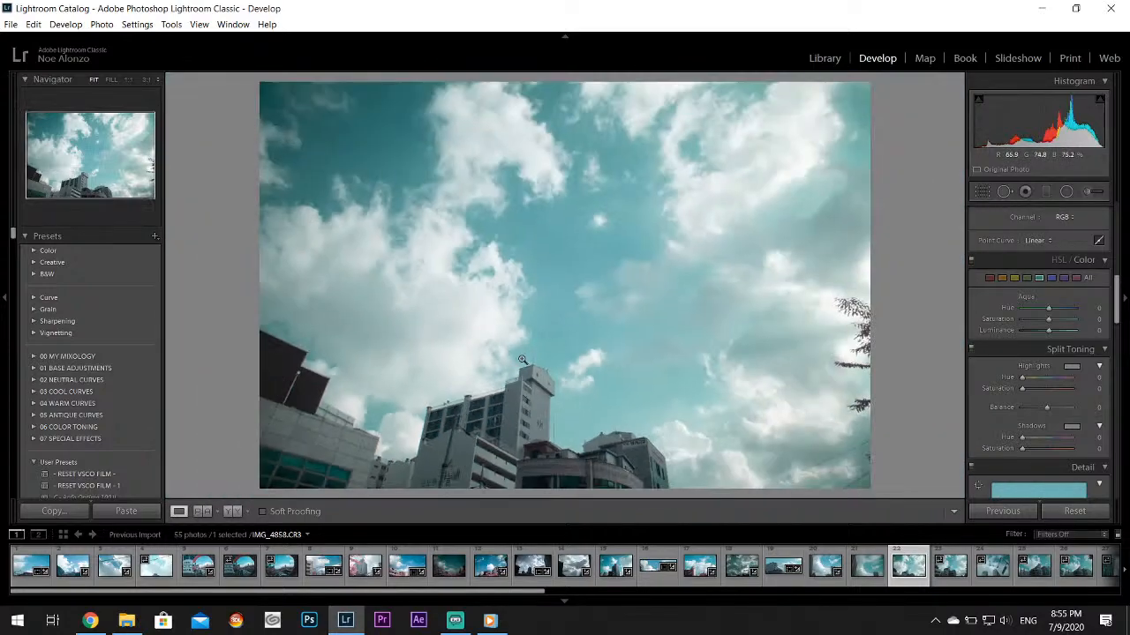
left_click(950, 567)
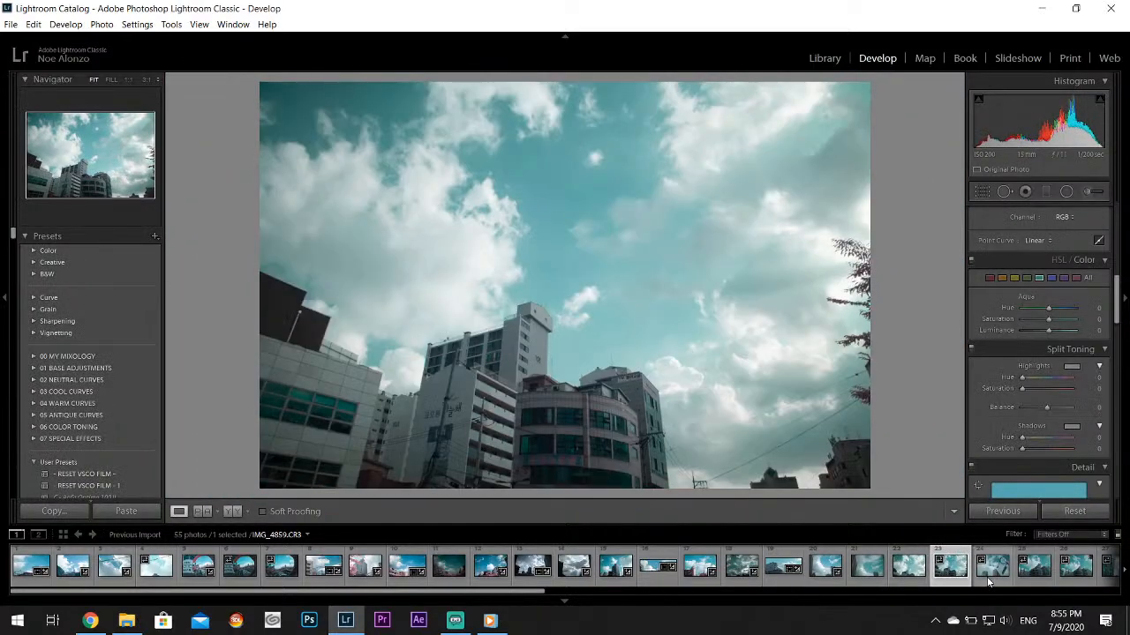
left_click(988, 574)
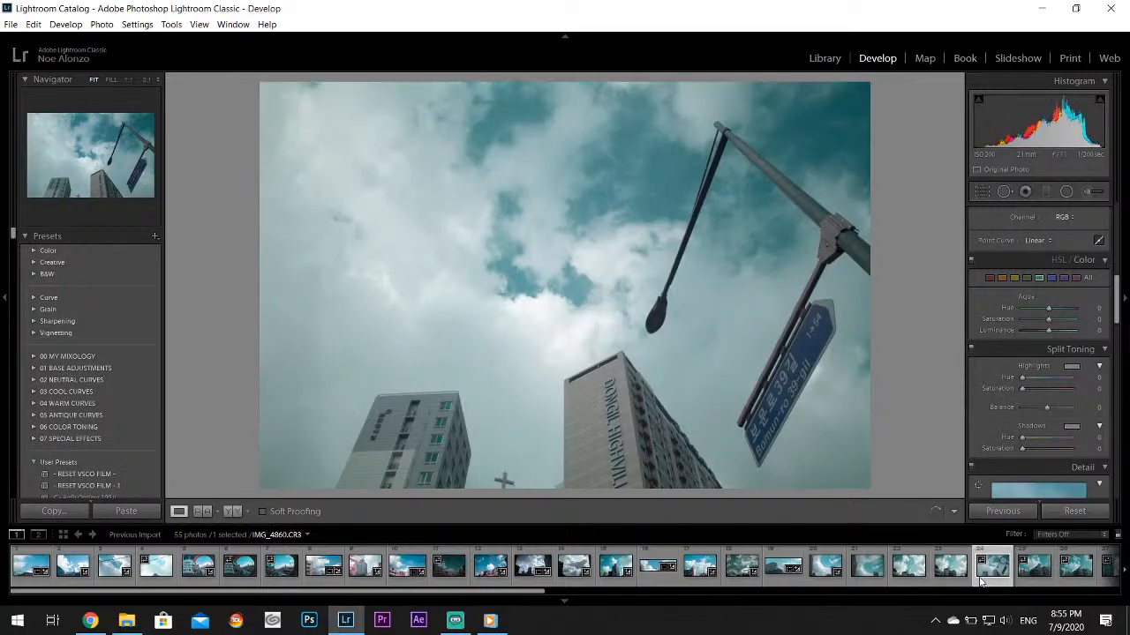
left_click(951, 566)
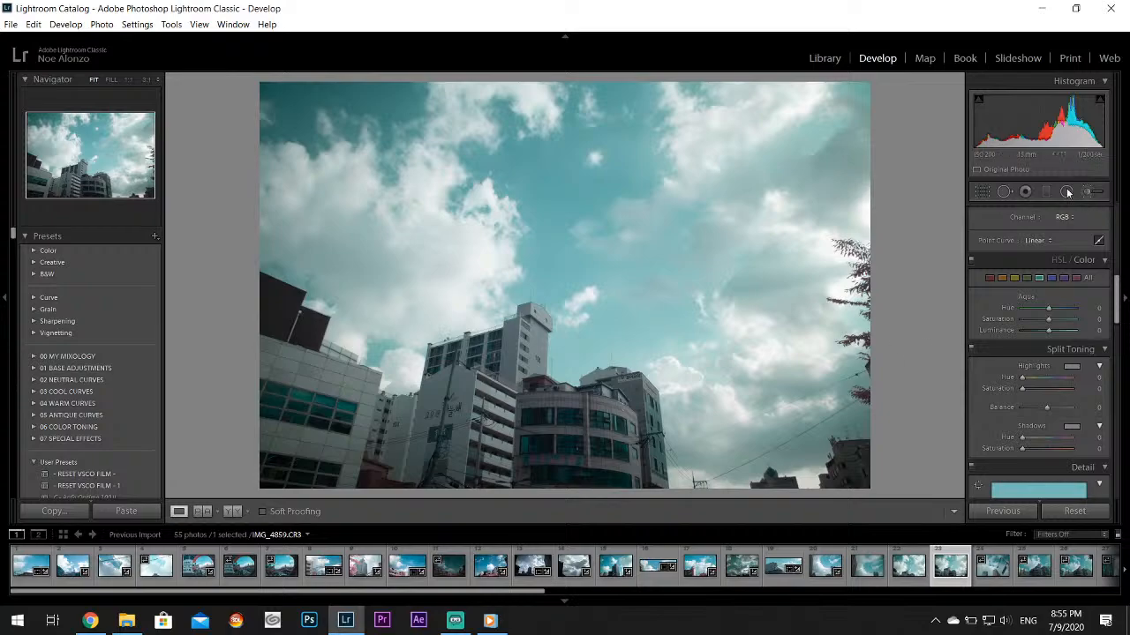
scroll(1041, 370, "up", 5)
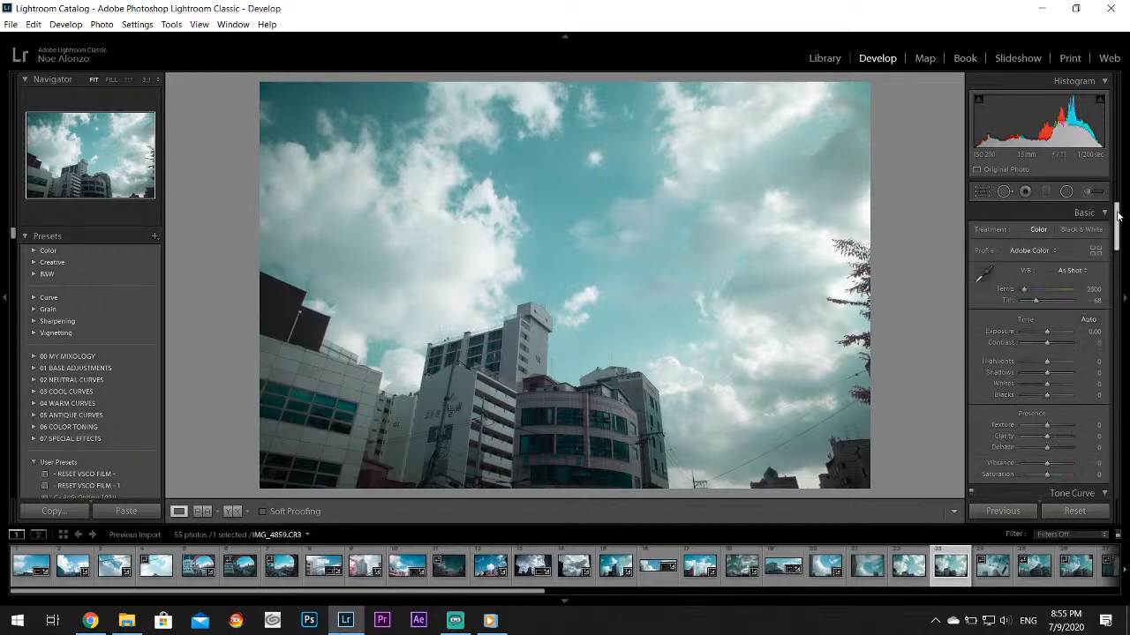
left_click_drag(1040, 369, 1012, 366)
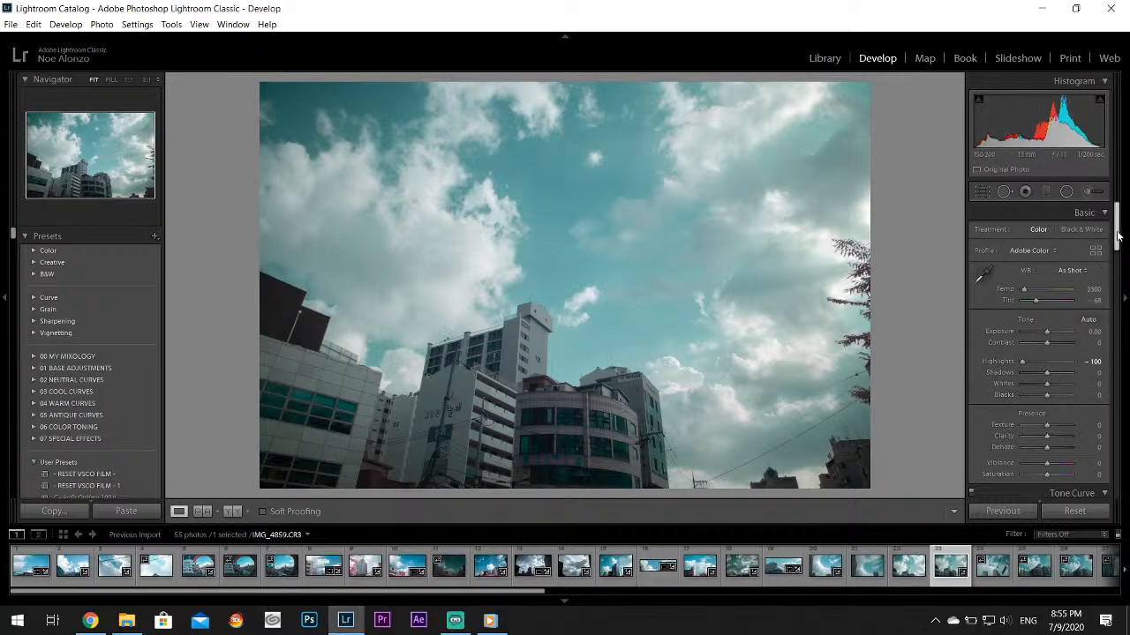
scroll(1055, 355, "down", 2)
left_click_drag(1048, 343, 1057, 342)
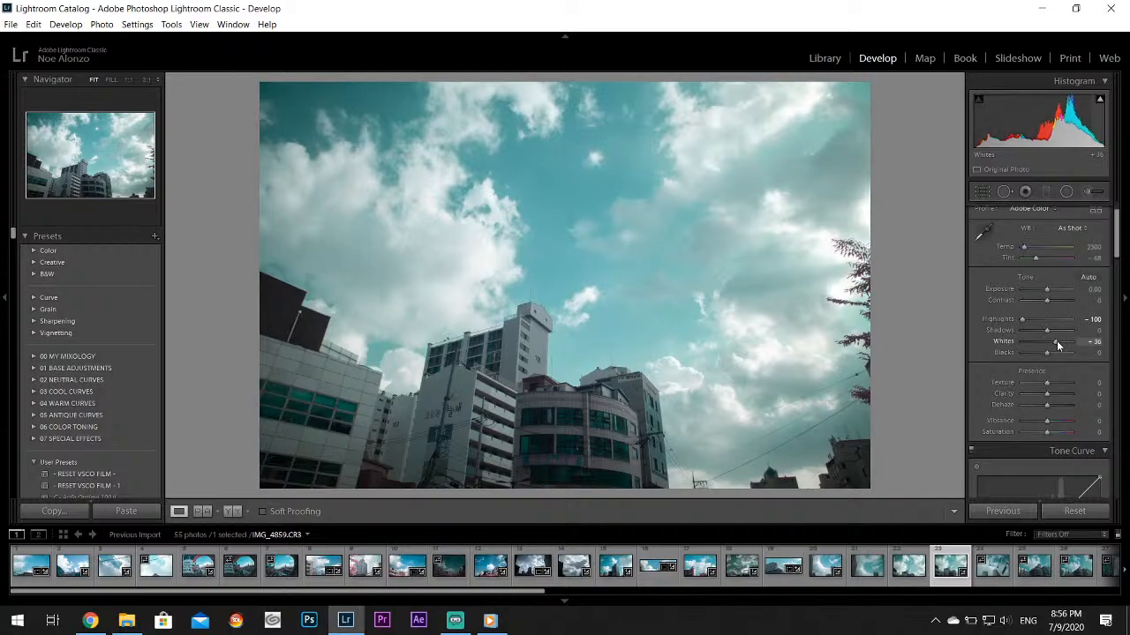
Set the Aqua Hue to +38 and the Aqua Saturation to +36 for IMG_4859.CR3
left_click_drag(1114, 224, 1126, 272)
left_click_drag(1050, 393, 1064, 407)
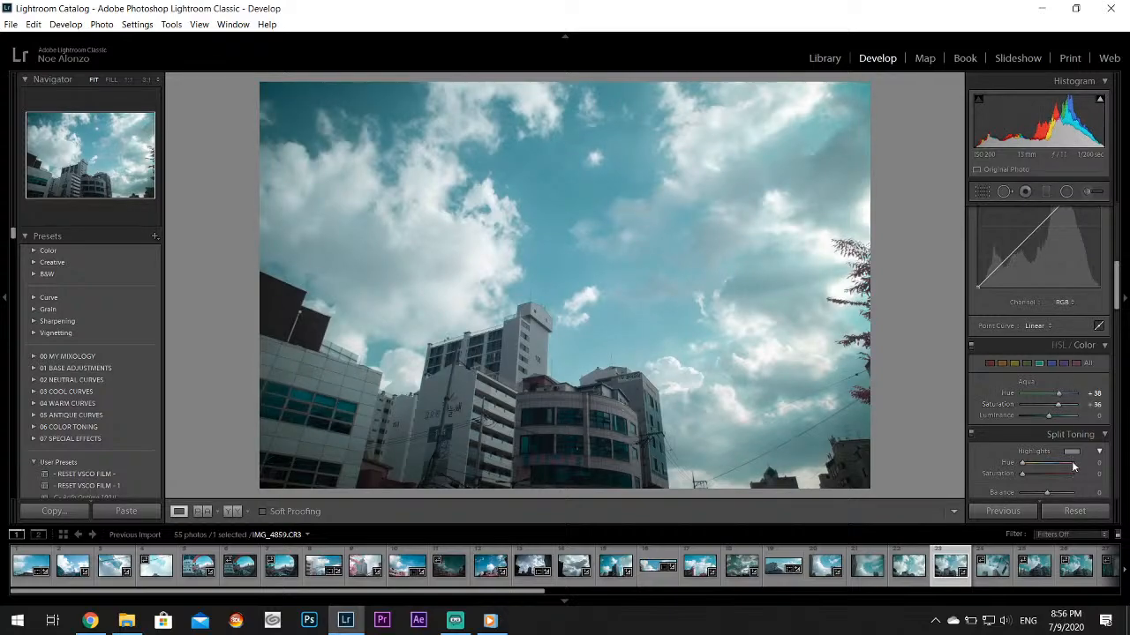
Give the shadows of IMG_4859.CR3 a violet split tone with Hue 274 and Saturation 18
scroll(1076, 363, "down", 4)
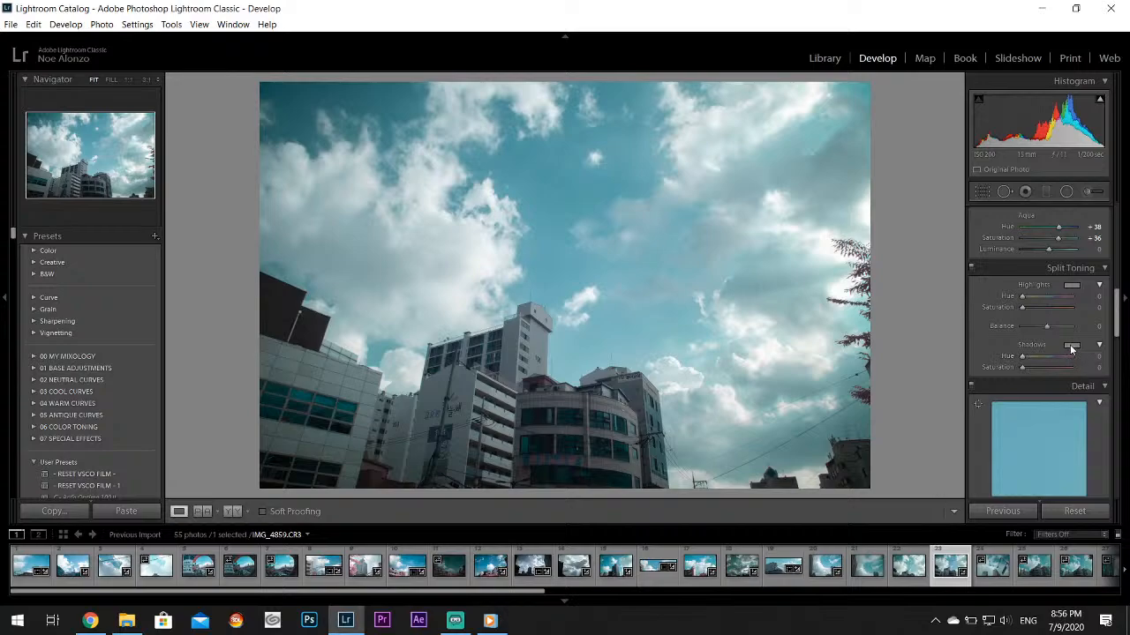
left_click(1071, 345)
left_click(992, 387)
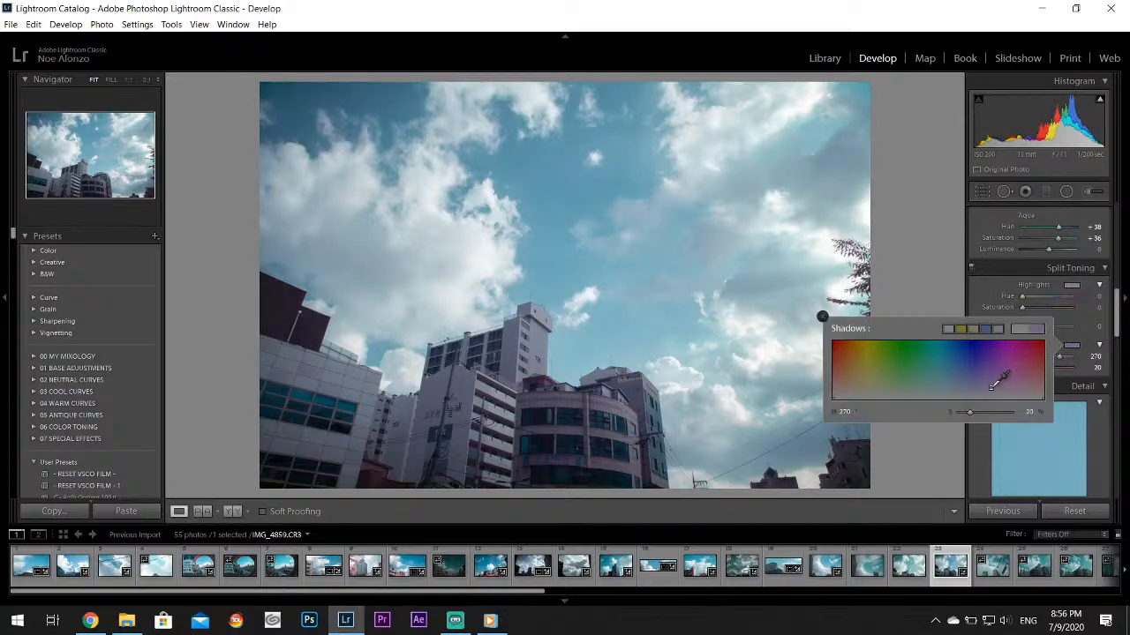
left_click_drag(993, 388, 993, 389)
left_click(822, 317)
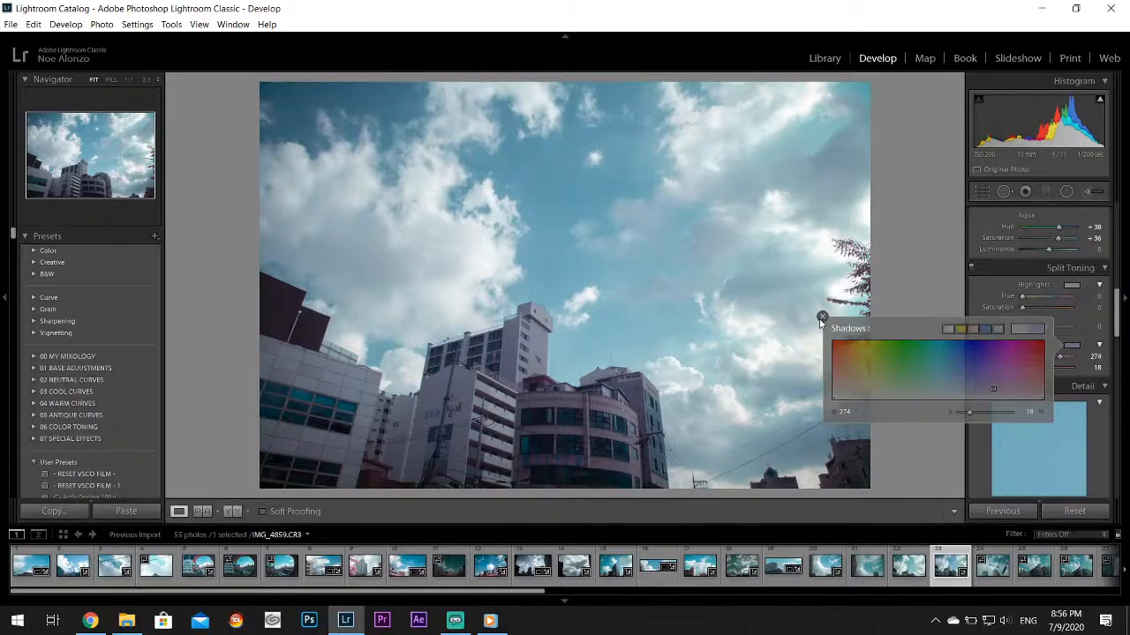
Switch to Windows Media Player, play the Disconnection track again and go to the player's library
left_click(492, 619)
left_click(279, 241)
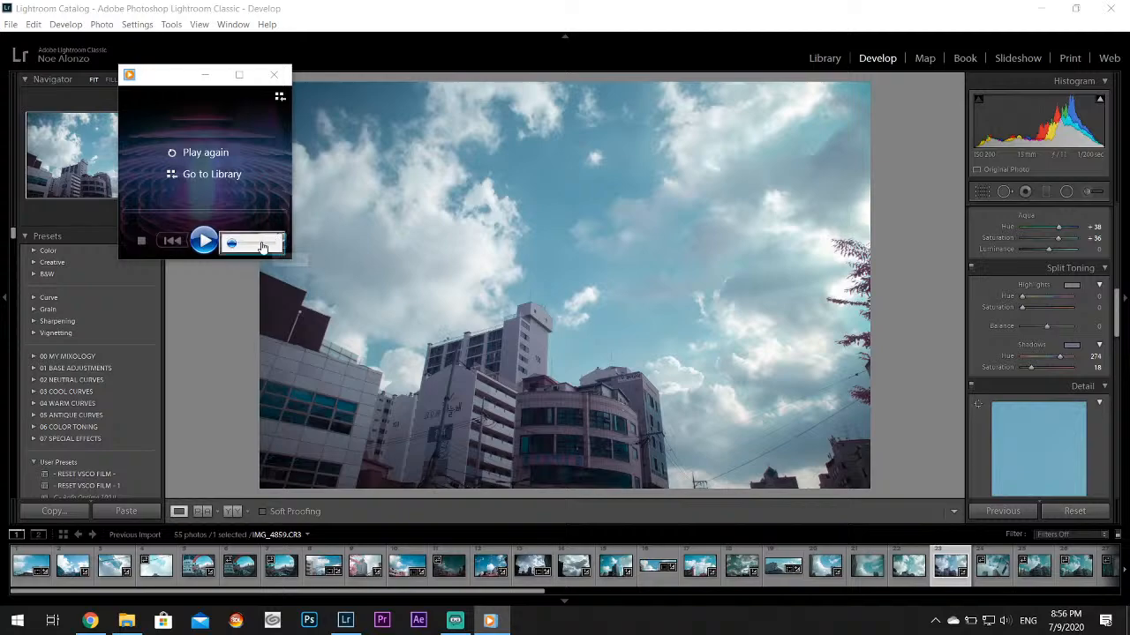
left_click(203, 240)
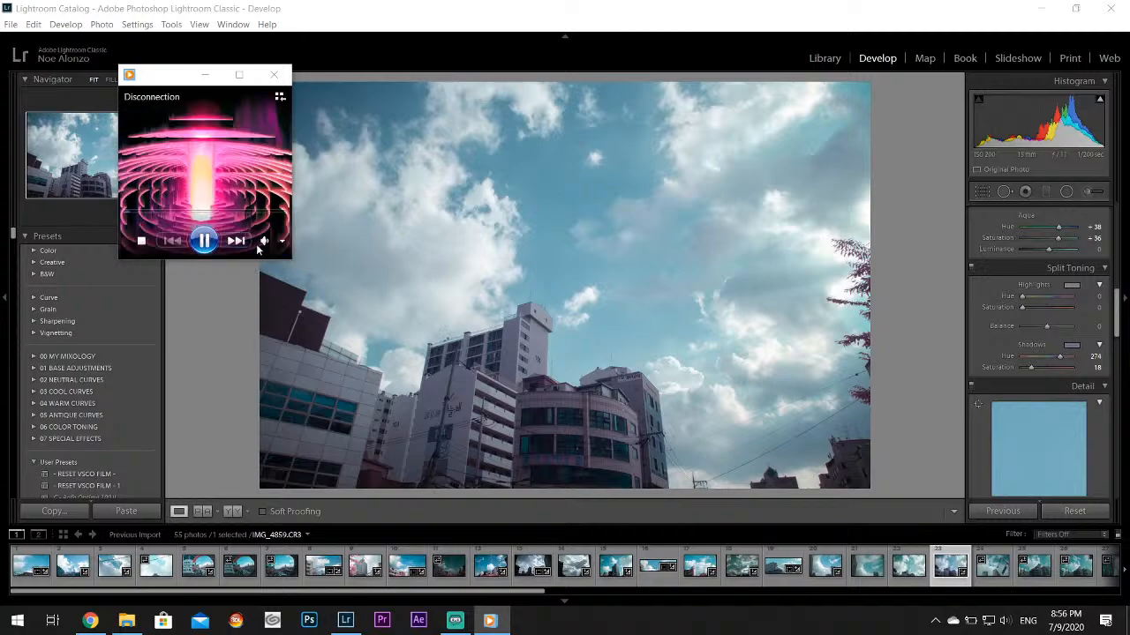
left_click(280, 244)
left_click(279, 99)
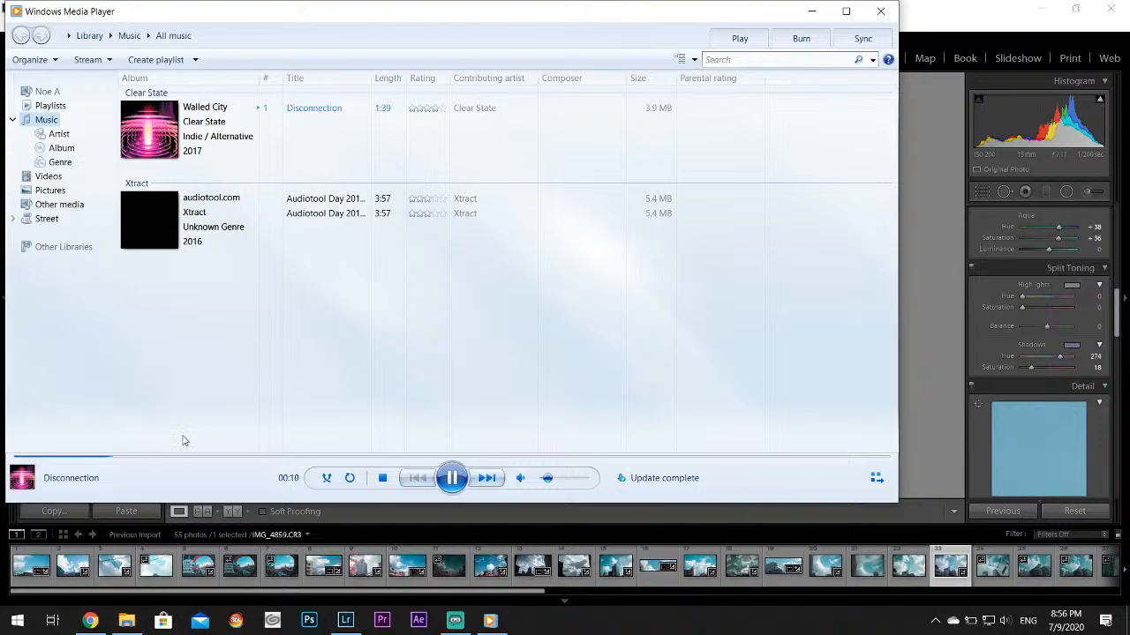
Bring the Walled City folder in File Explorer beside the player and try to add its files to Playlists
left_click(126, 620)
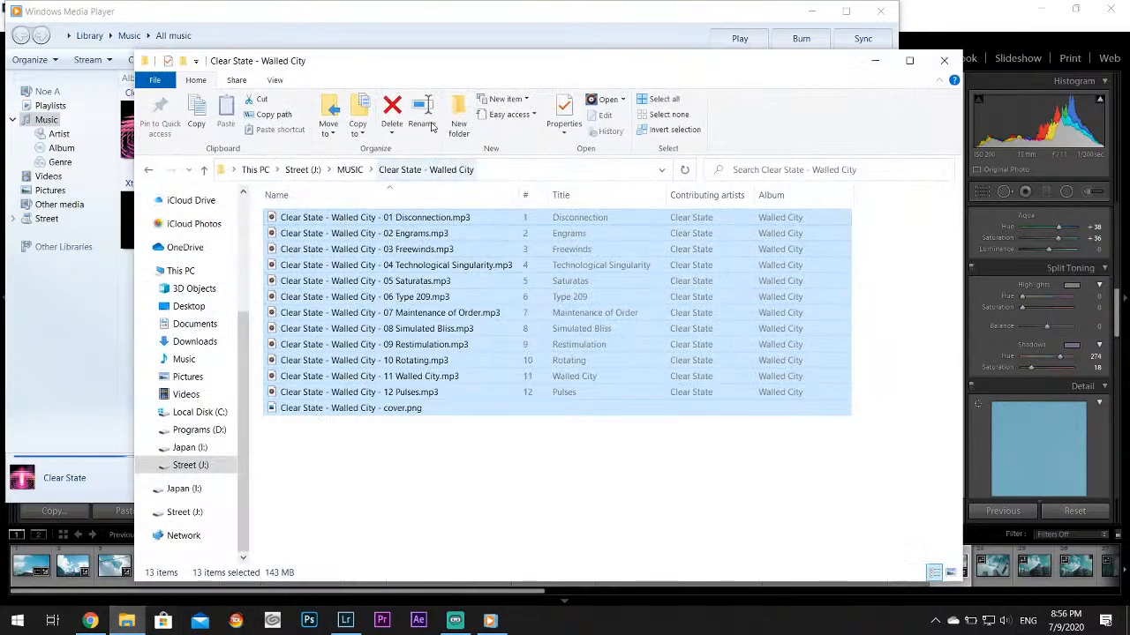
left_click_drag(516, 70, 935, 122)
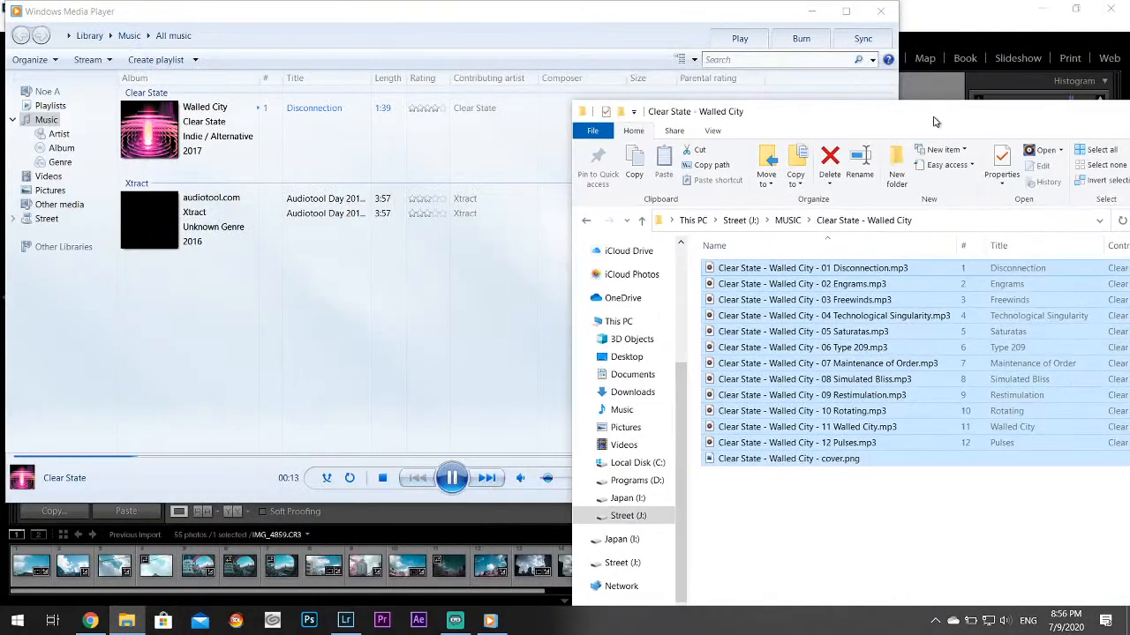
left_click(50, 105)
left_click(1031, 113)
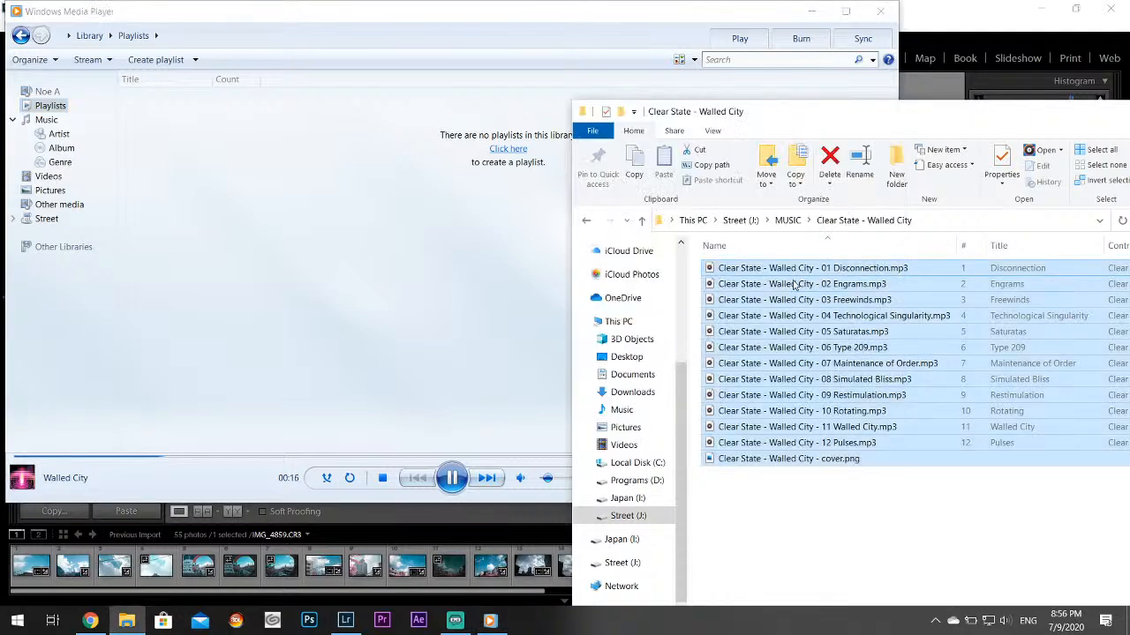
left_click_drag(783, 274, 412, 253)
Add the Walled City tracks from File Explorer to the player's Music library and minimize File Explorer
left_click(45, 119)
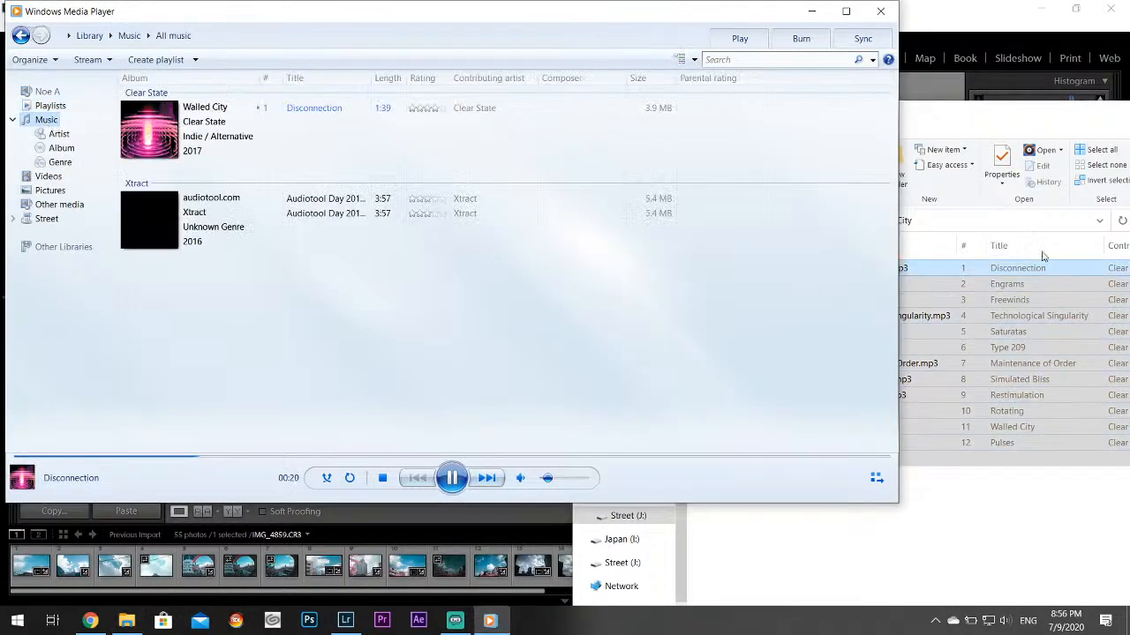
left_click(1023, 110)
left_click_drag(843, 270, 341, 328)
left_click_drag(938, 118, 899, 170)
left_click(899, 170)
Lower the Windows Media Player volume to 9 and minimize the player to return to Lightroom Classic
left_click_drag(548, 482, 546, 482)
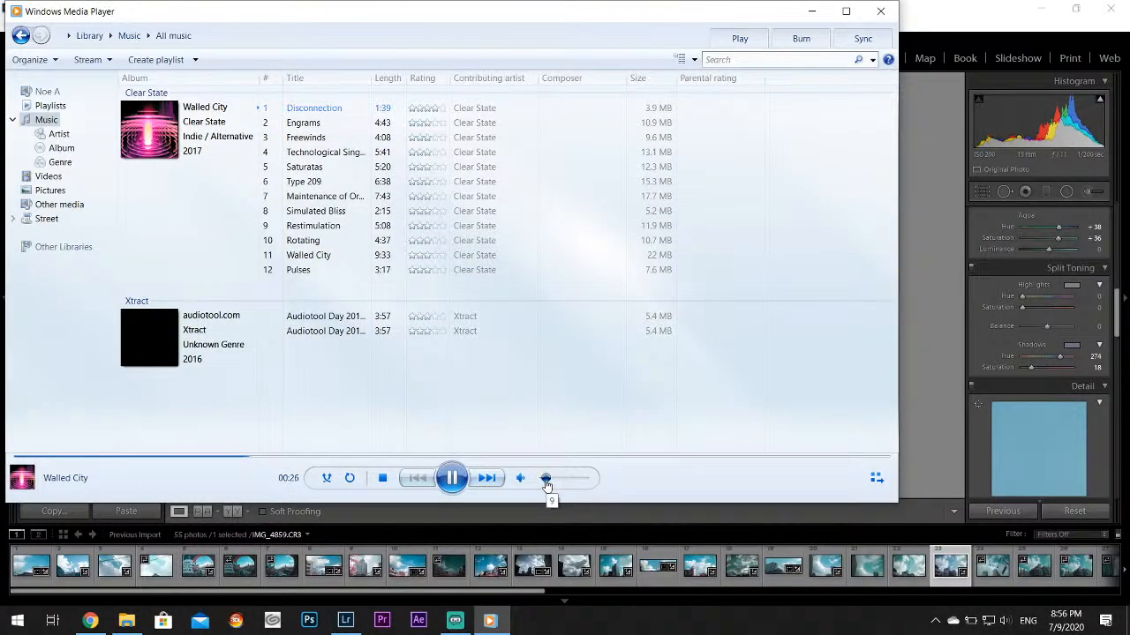
left_click(876, 477)
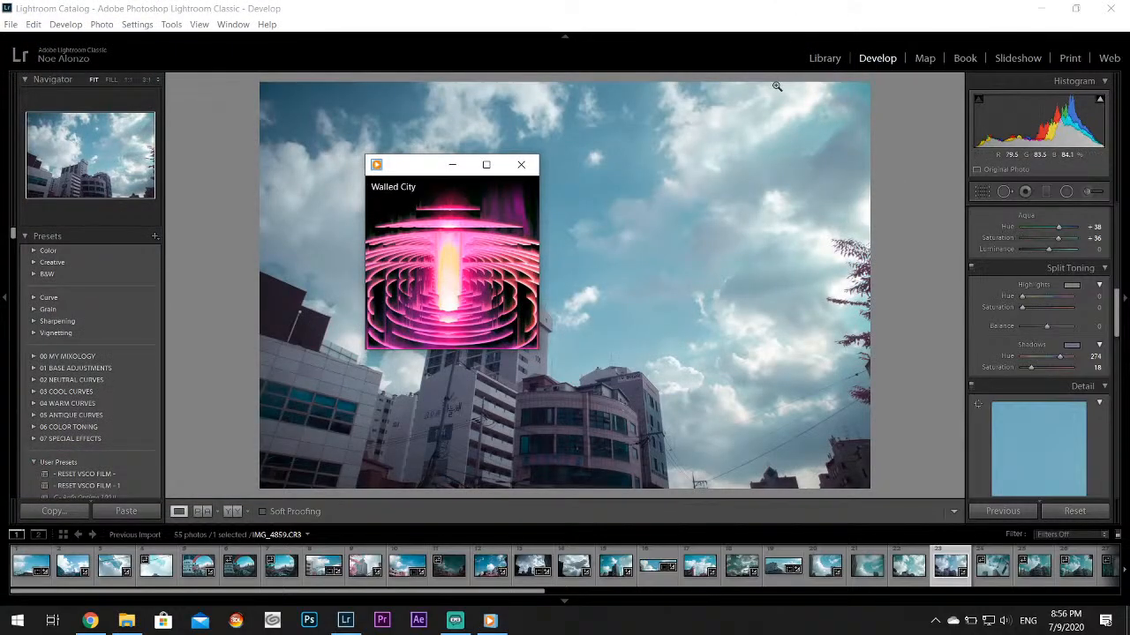
left_click(810, 19)
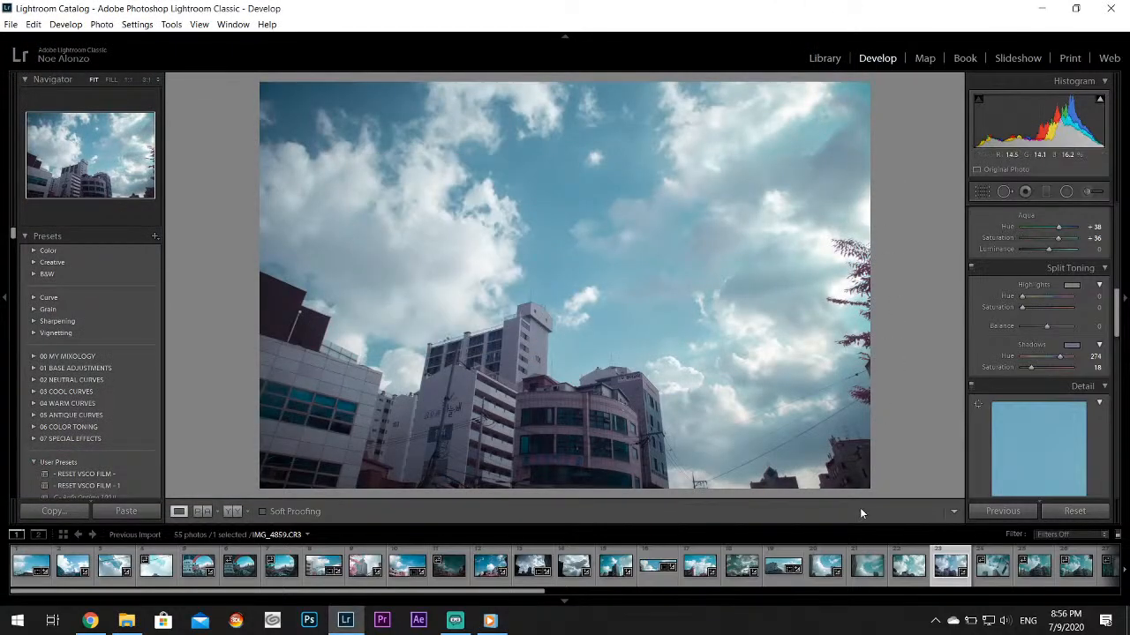
Check IMG_4859.CR3 up close, move on to IMG_4861.CR3 and set its Highlights to -100 and Whites to +50
left_click(676, 367)
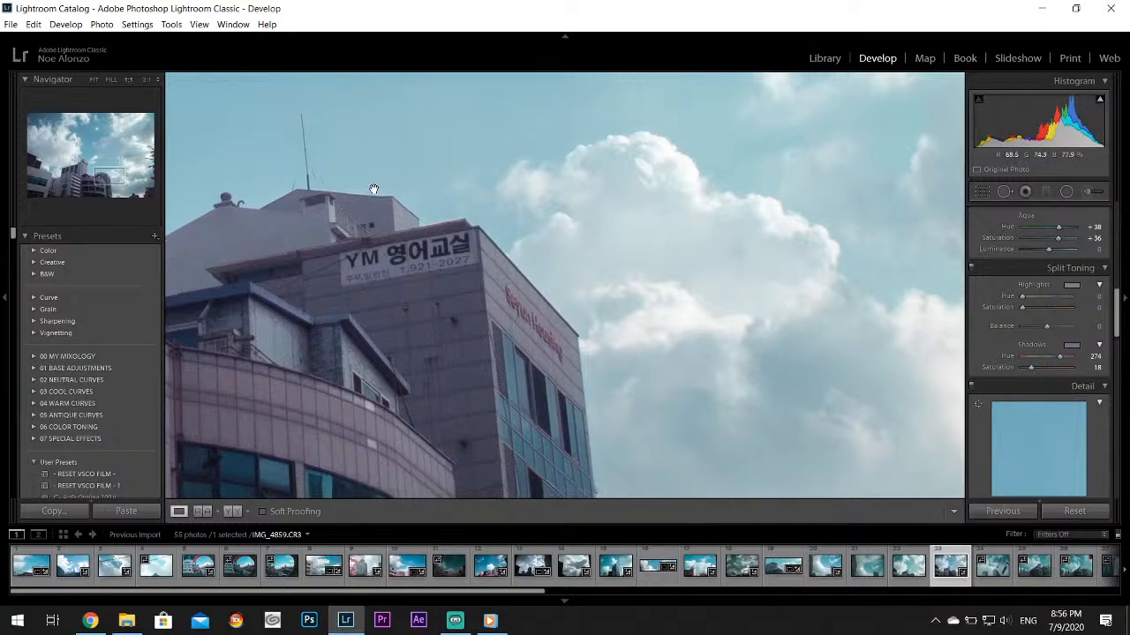
left_click(711, 227)
left_click(988, 578)
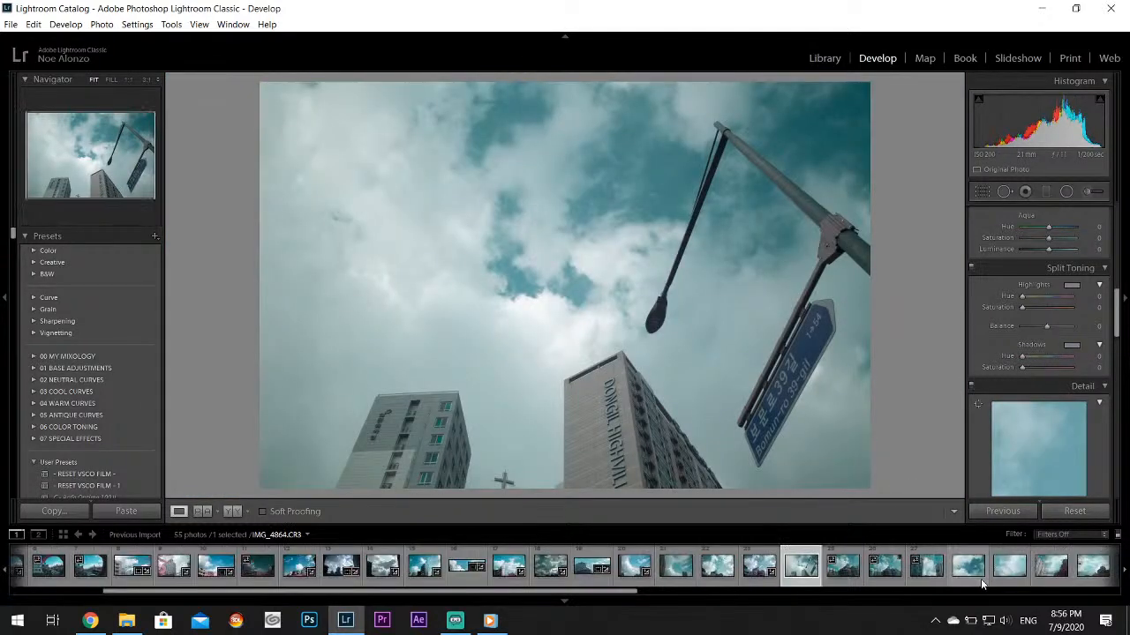
left_click(644, 574)
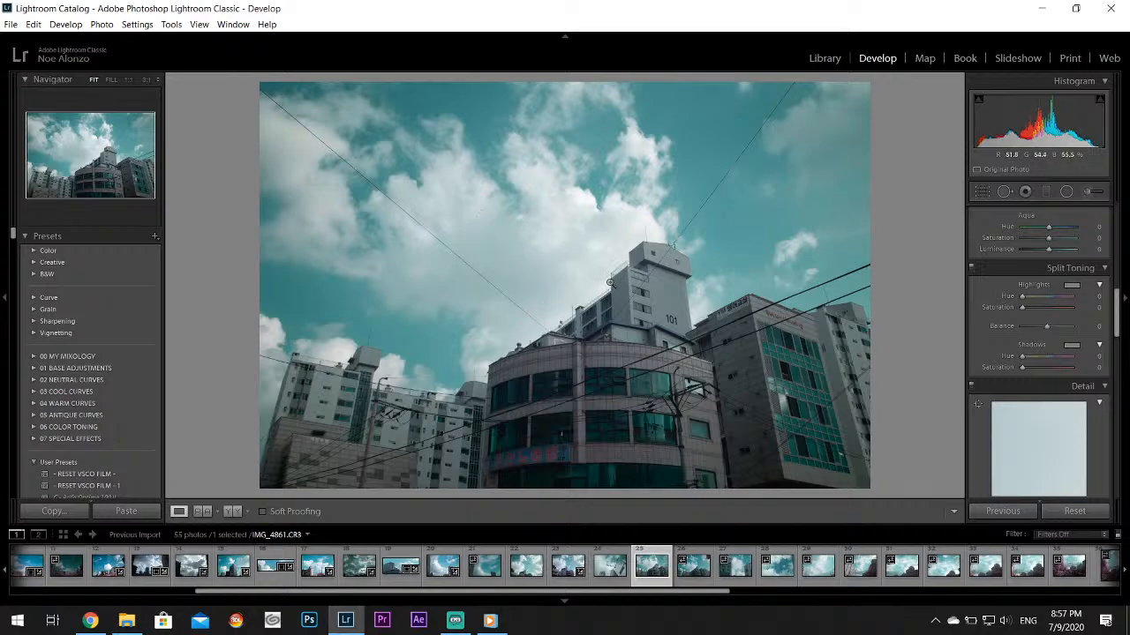
left_click_drag(1119, 300, 1119, 207)
left_click_drag(1047, 361, 1060, 388)
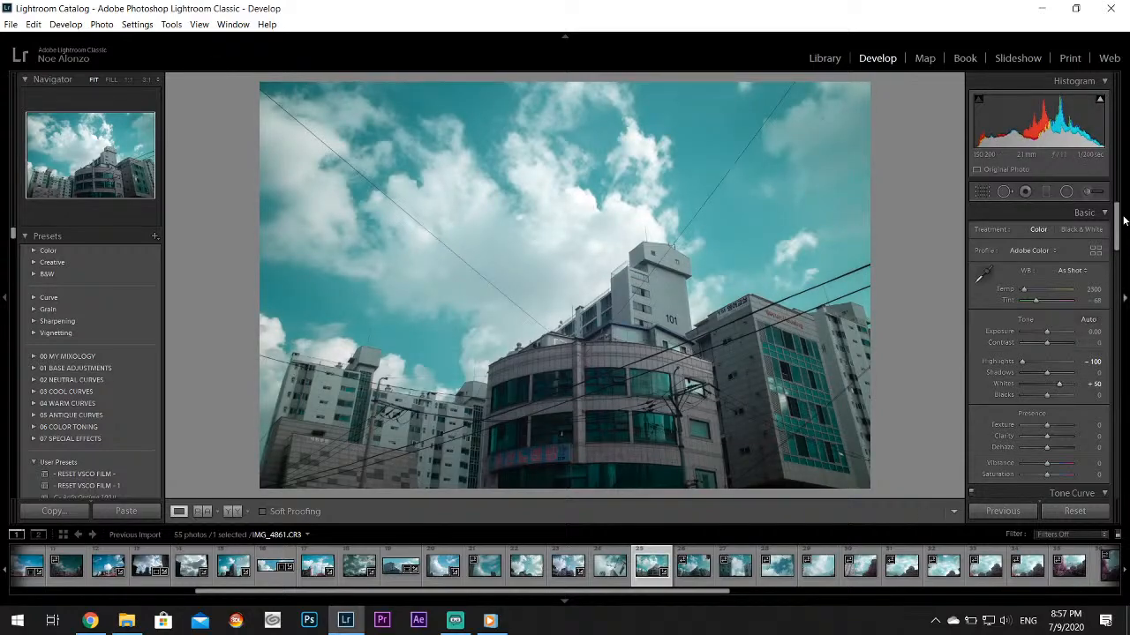
Set the Aqua Hue to +53, Saturation to +42 and Luminance to +36 for IMG_4861.CR3 and inspect its sky up close
left_click_drag(1118, 225, 1127, 284)
scroll(1082, 257, "down", 2)
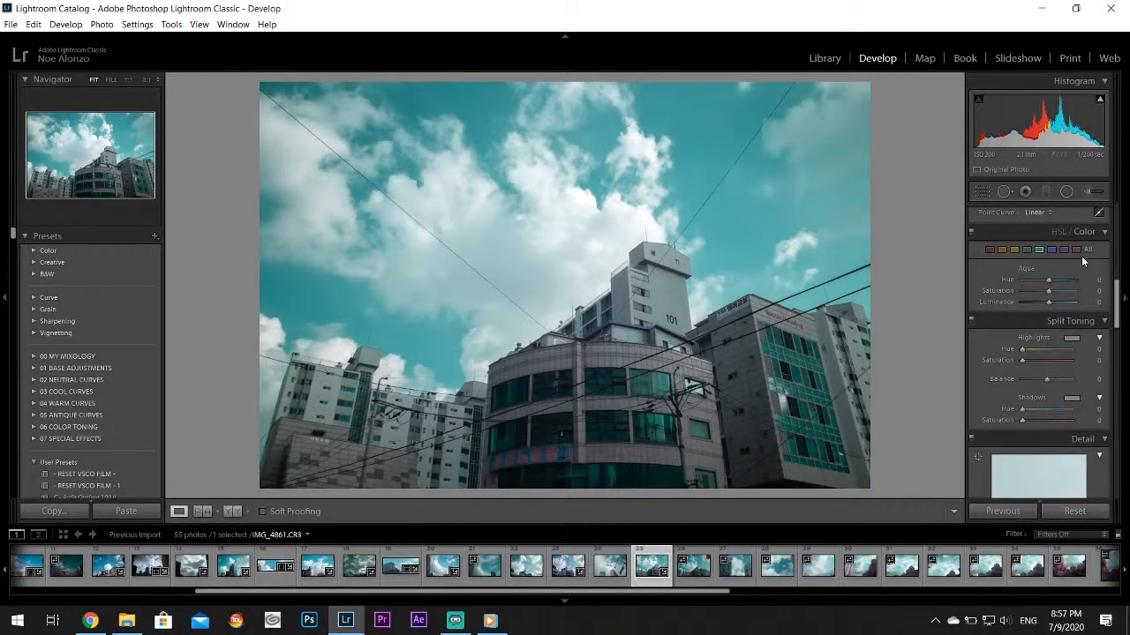
left_click_drag(1048, 284, 1064, 284)
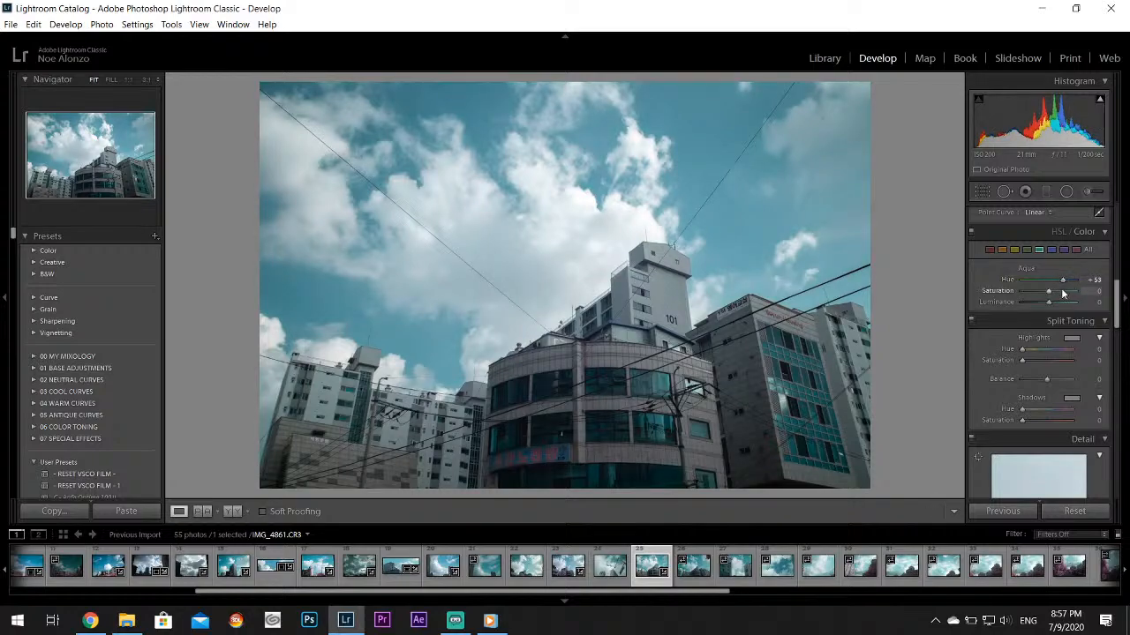
left_click_drag(1049, 300, 1060, 295)
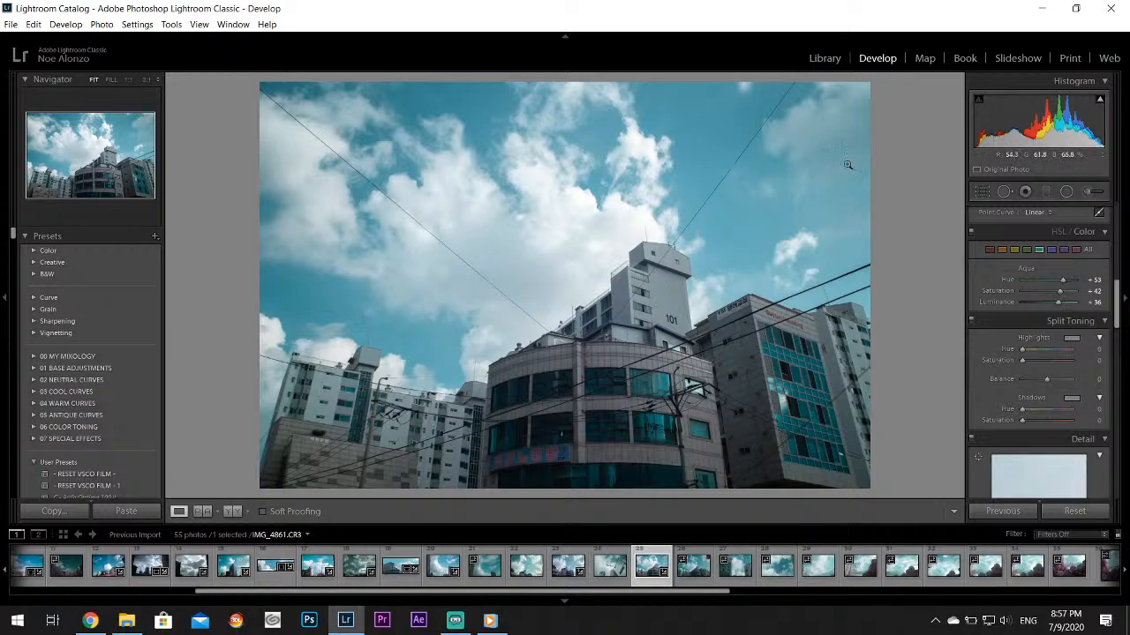
left_click(823, 112)
left_click_drag(862, 161, 597, 300)
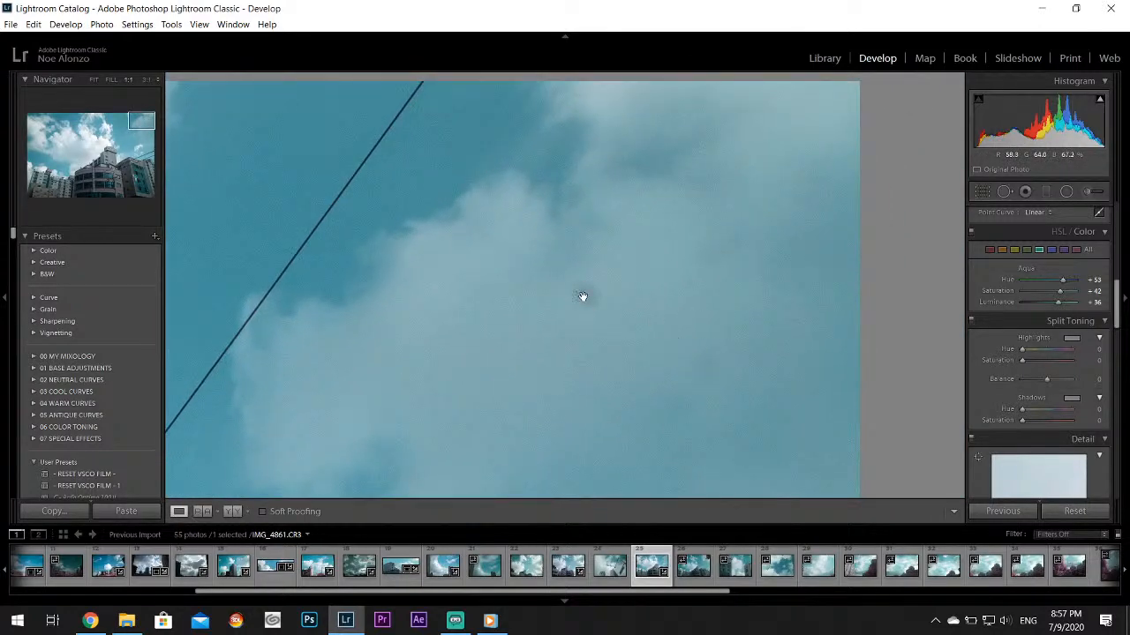
left_click(635, 336)
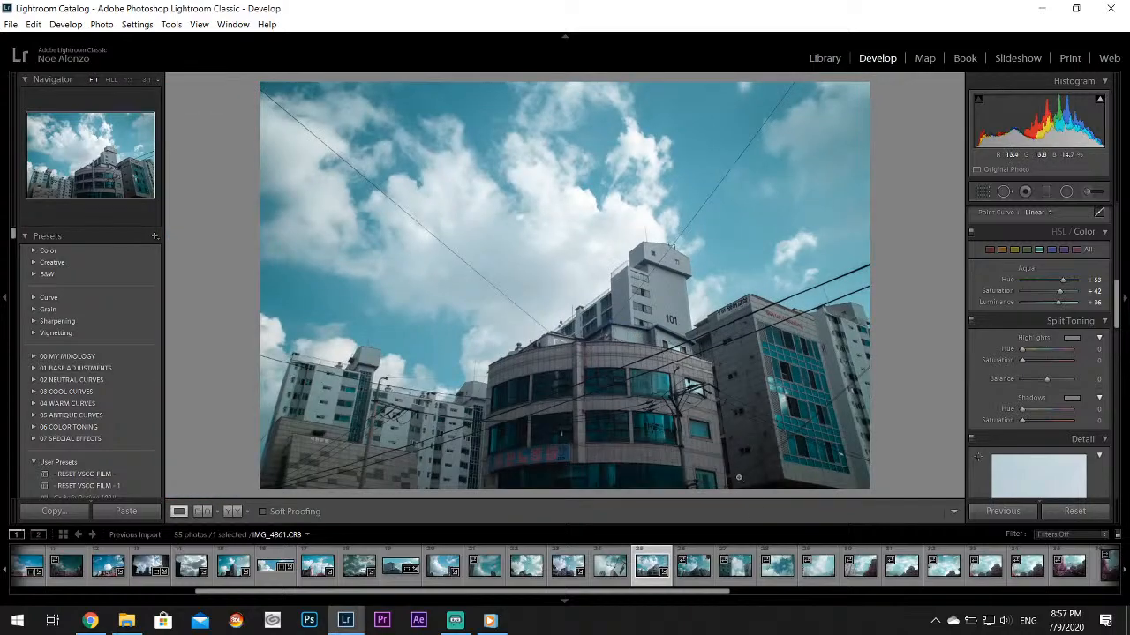
Browse ahead to IMG_4865.CR3 and set its Exposure to -0.71, Highlights to -100, Whites to +52 and Vibrance to +26
left_click(702, 573)
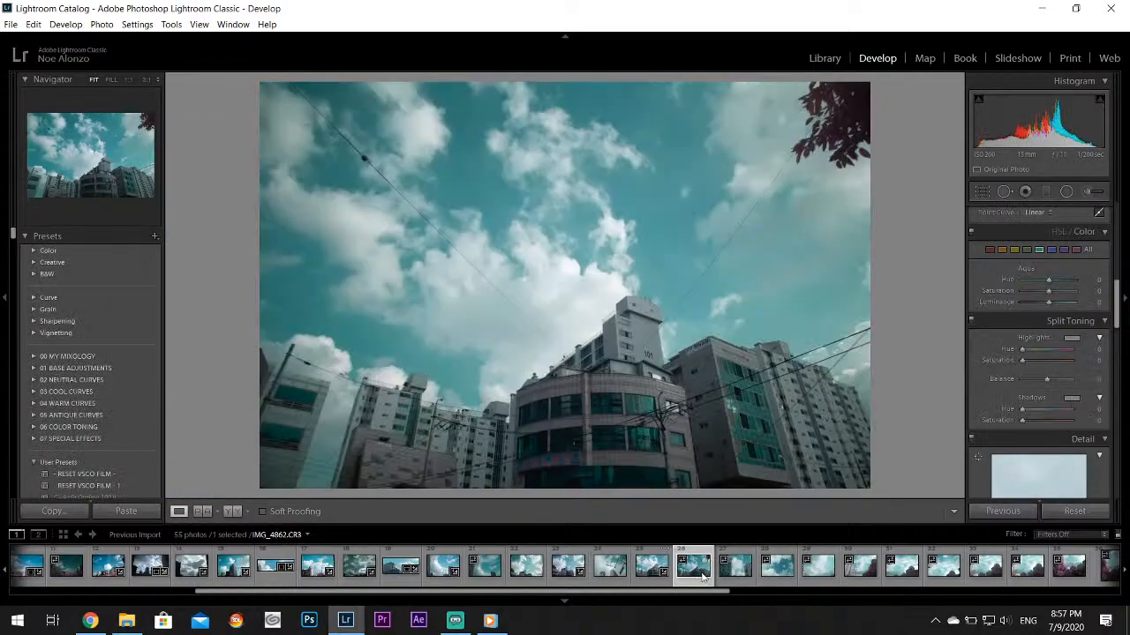
left_click(733, 574)
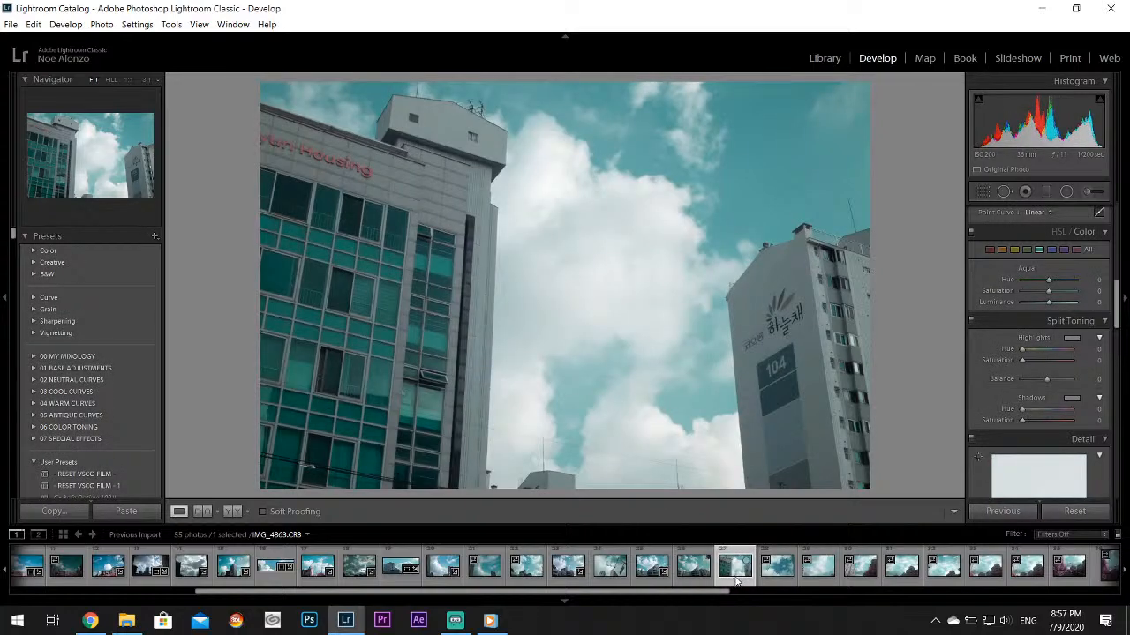
left_click(768, 578)
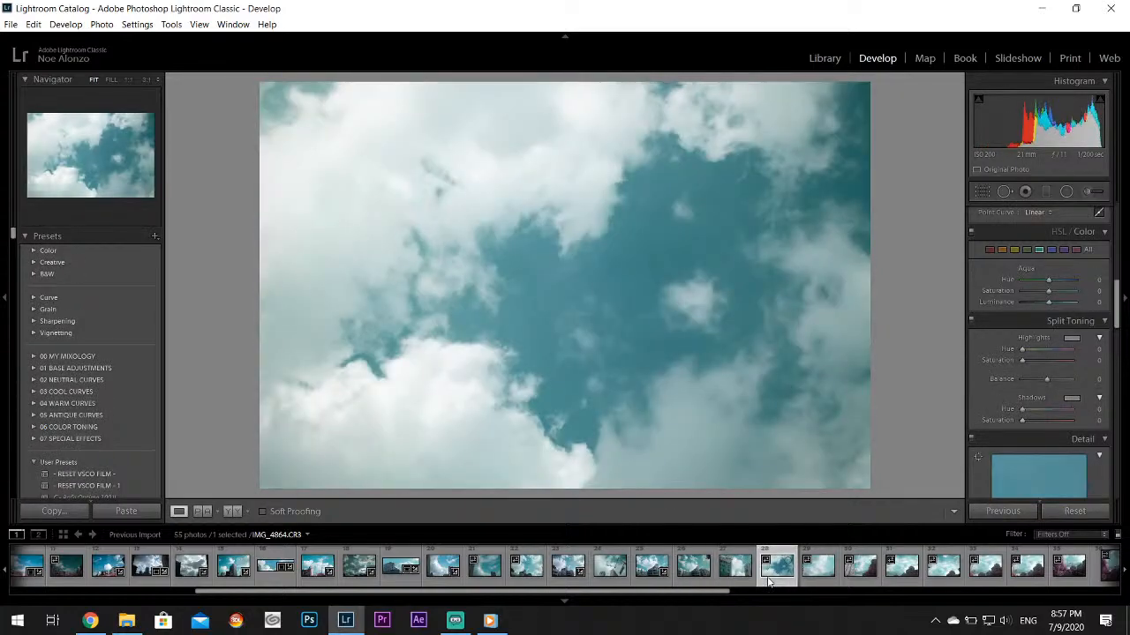
left_click(812, 574)
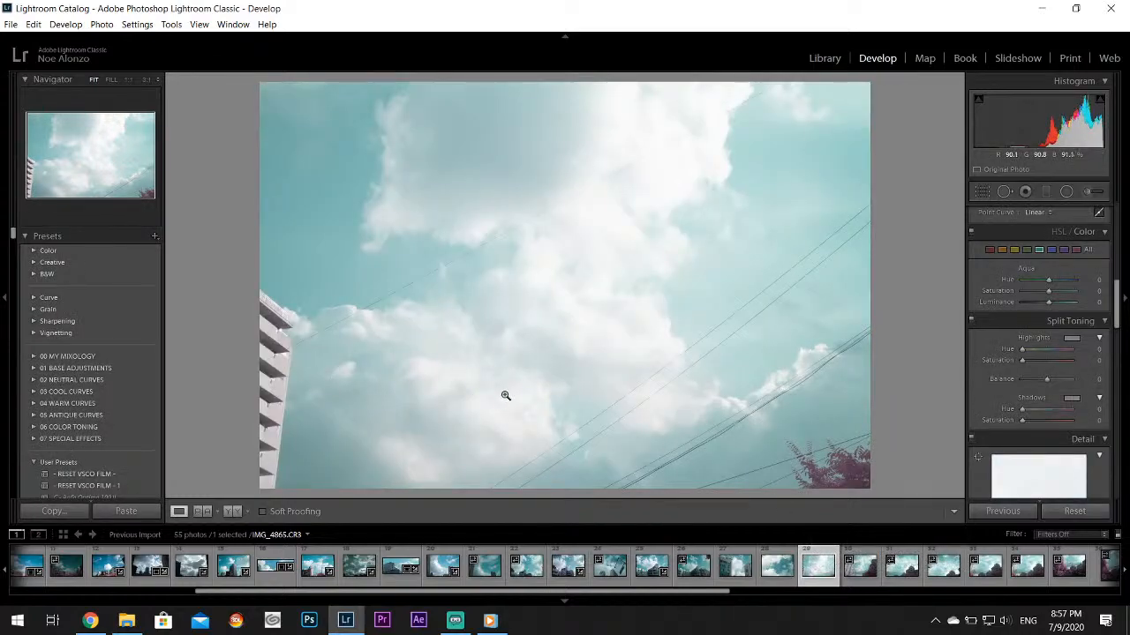
left_click_drag(1125, 300, 1122, 221)
left_click_drag(1047, 361, 1042, 332)
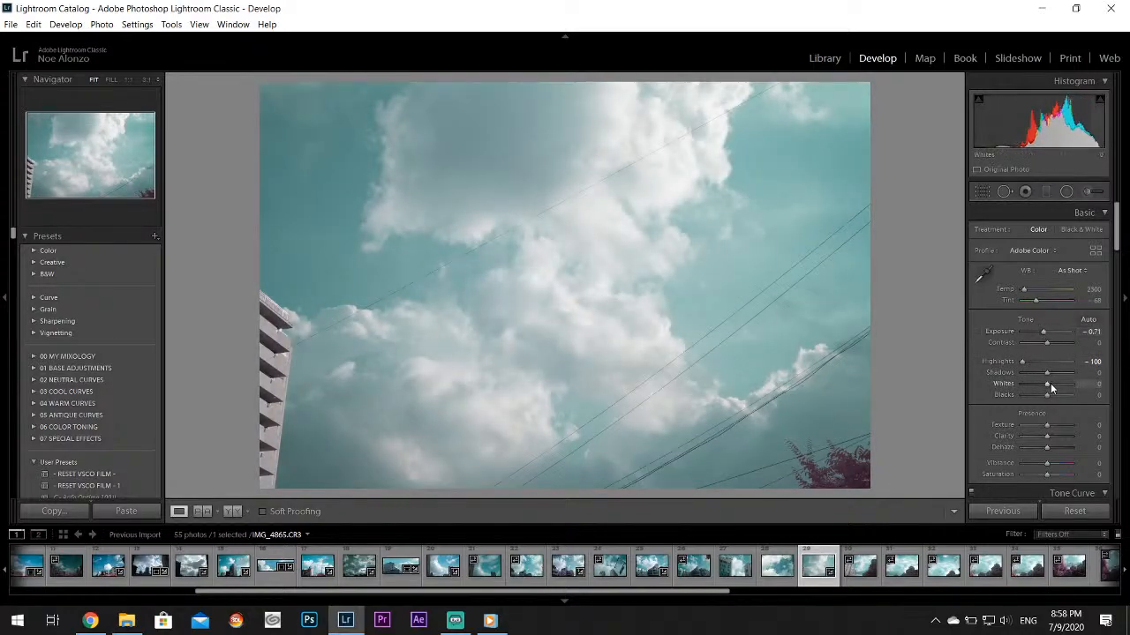
left_click_drag(1048, 383, 1060, 387)
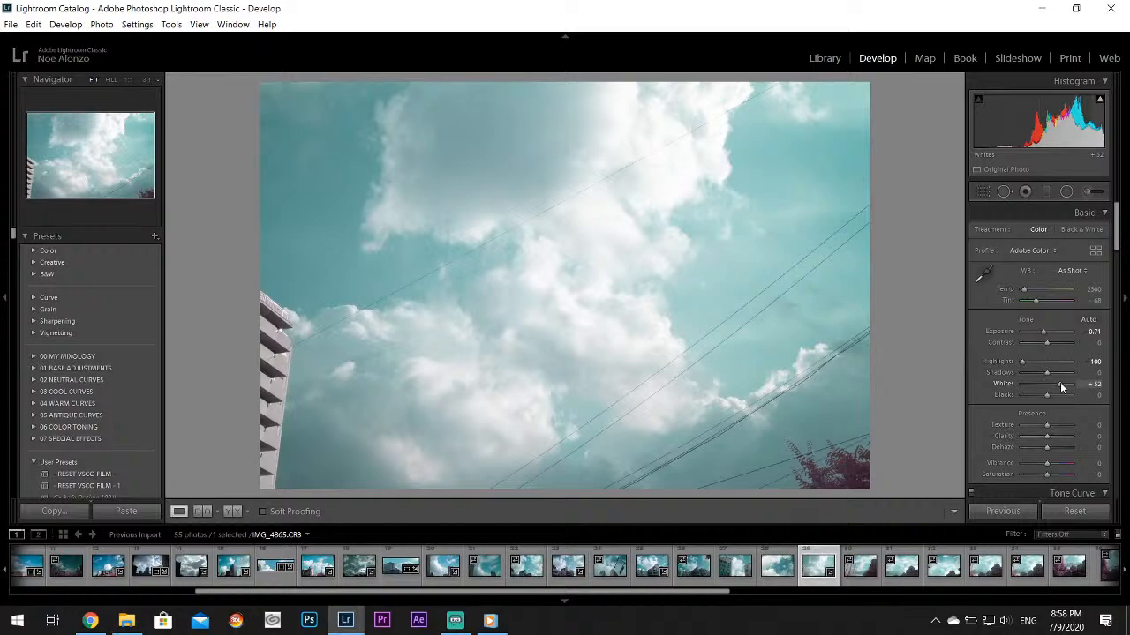
left_click_drag(1046, 463, 1056, 467)
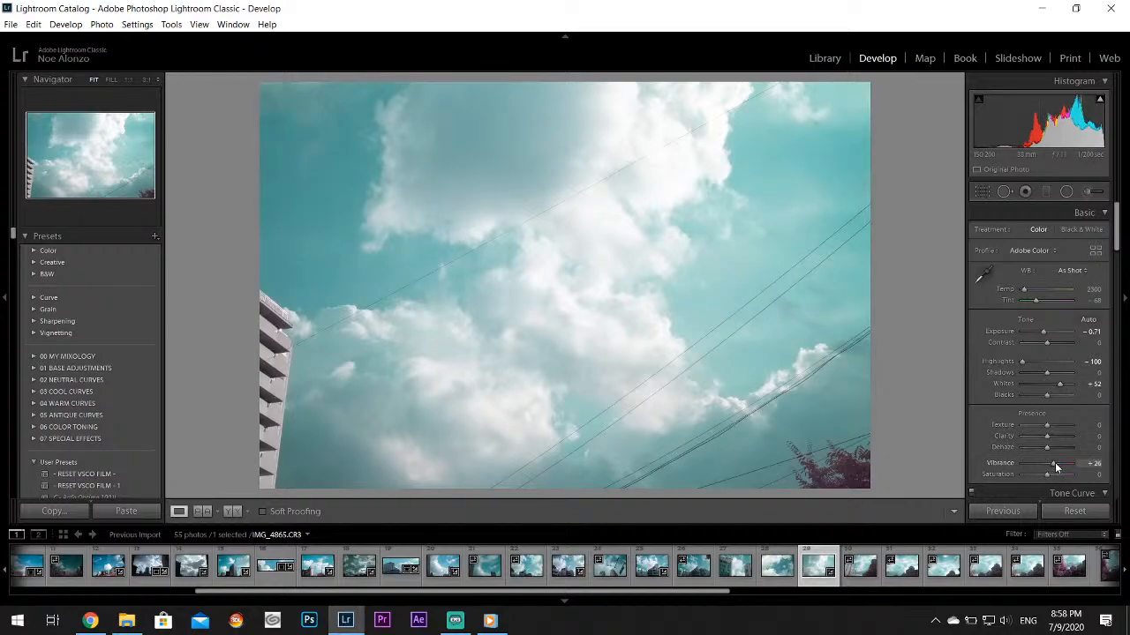
Set the Aqua Hue to +62 and Saturation to +49 for IMG_4865.CR3 and inspect its sky up close
left_click_drag(1117, 231, 1118, 310)
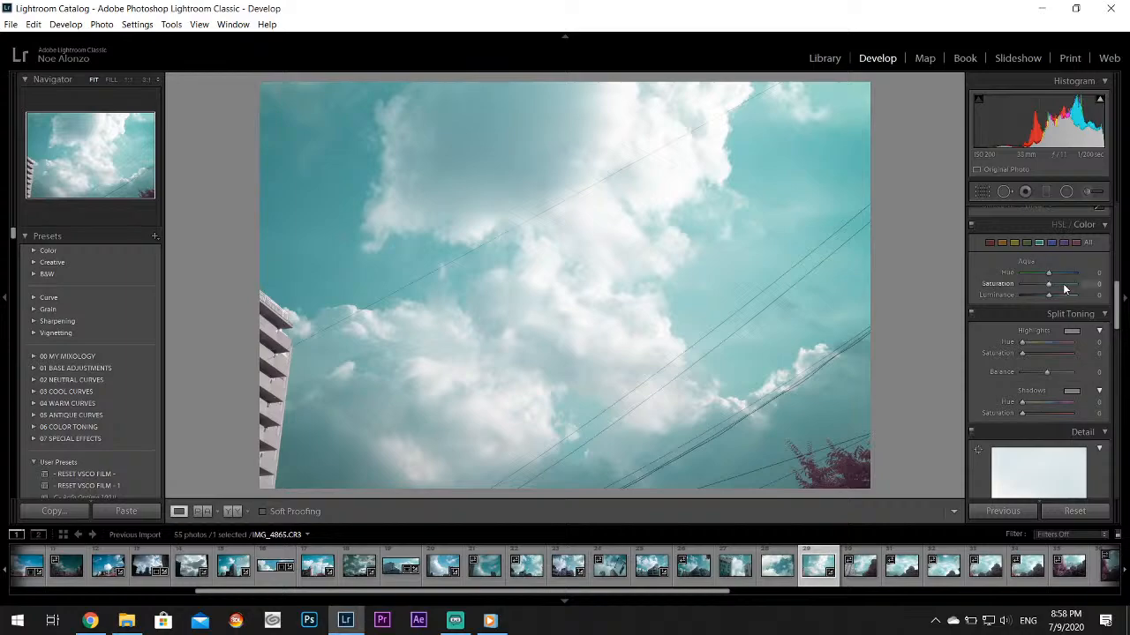
mouse_move(1051, 274)
left_mouse_down()
mouse_move(1065, 275)
mouse_move(1062, 286)
left_mouse_up()
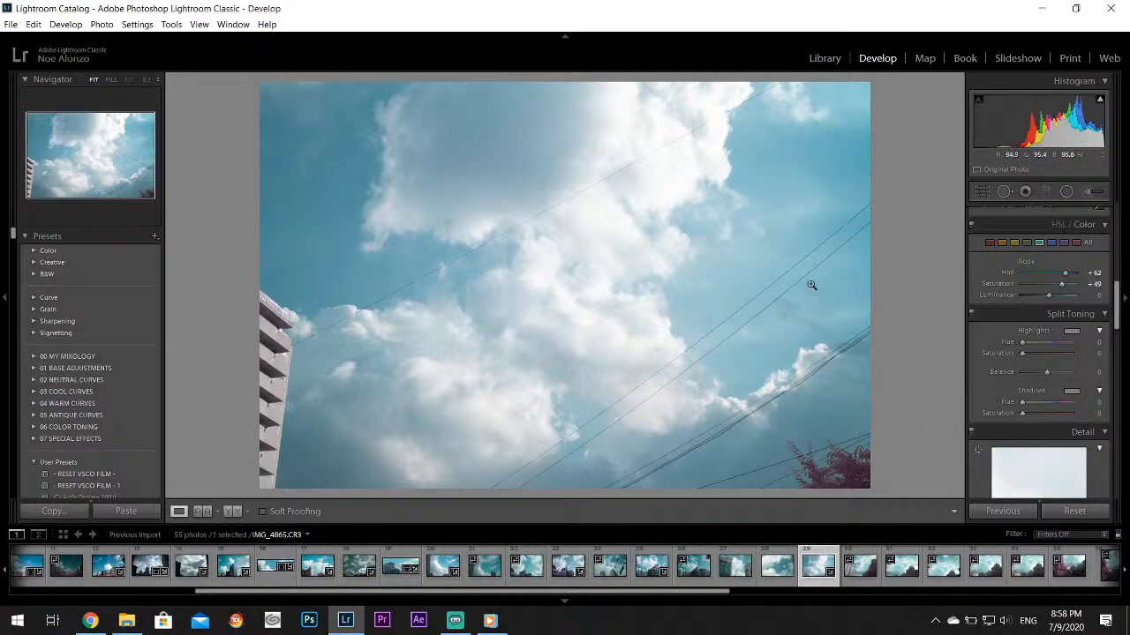
left_click(821, 115)
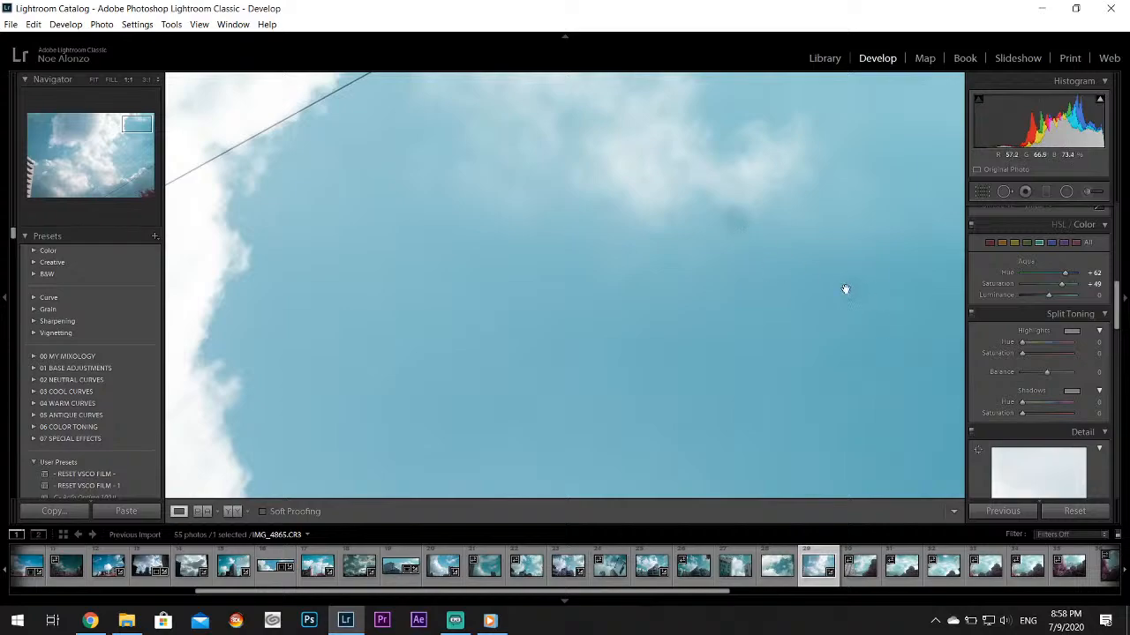
left_click(845, 290)
Move on to IMG_4866.CR3 and set its Highlights to -100 and Whites to +29
left_click(861, 566)
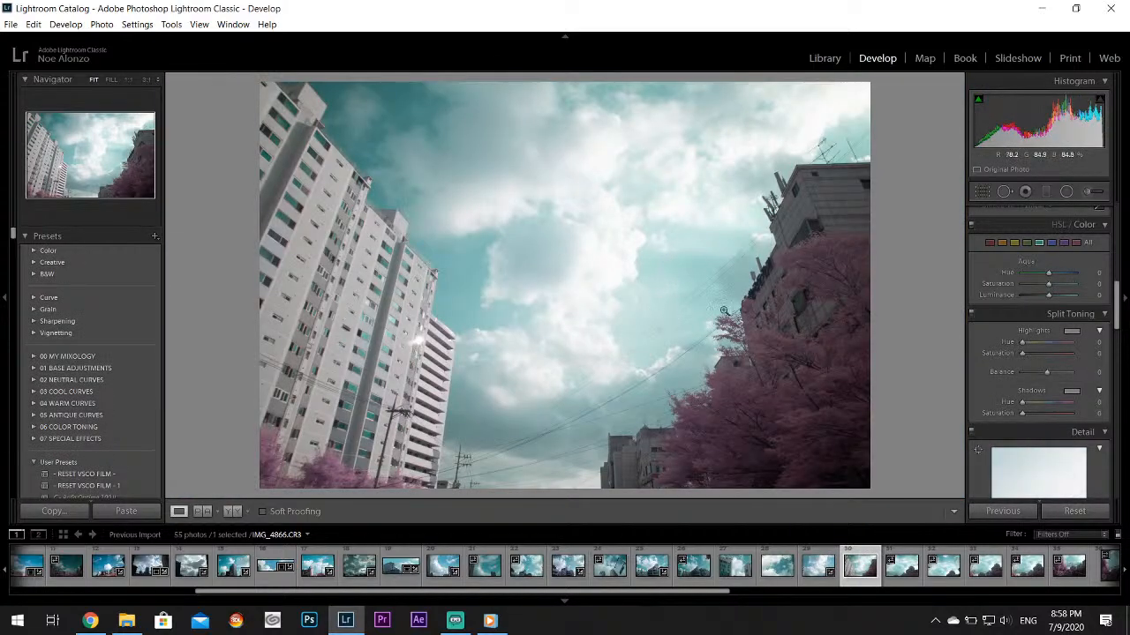
scroll(1118, 294, "up", 5)
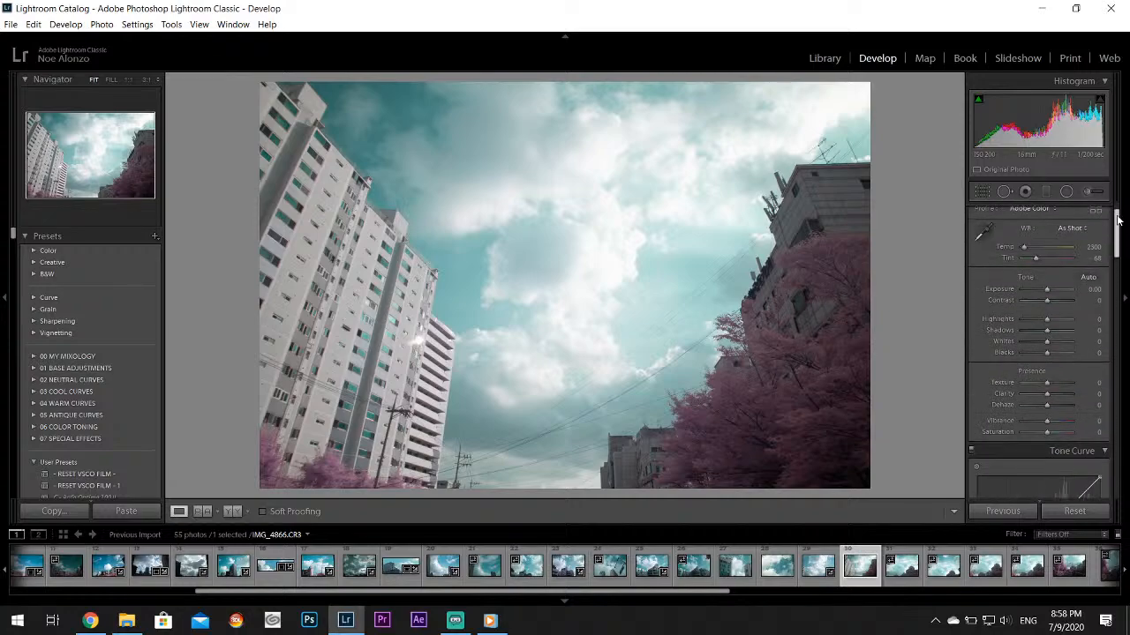
left_click_drag(1030, 361, 1004, 366)
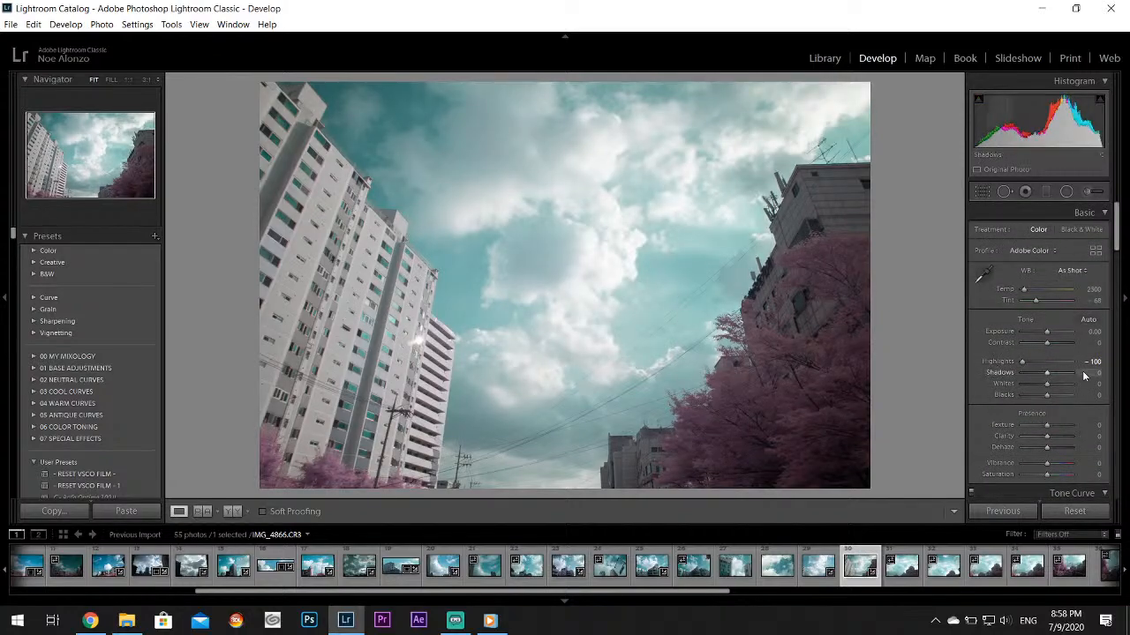
left_click_drag(1048, 389, 1052, 385)
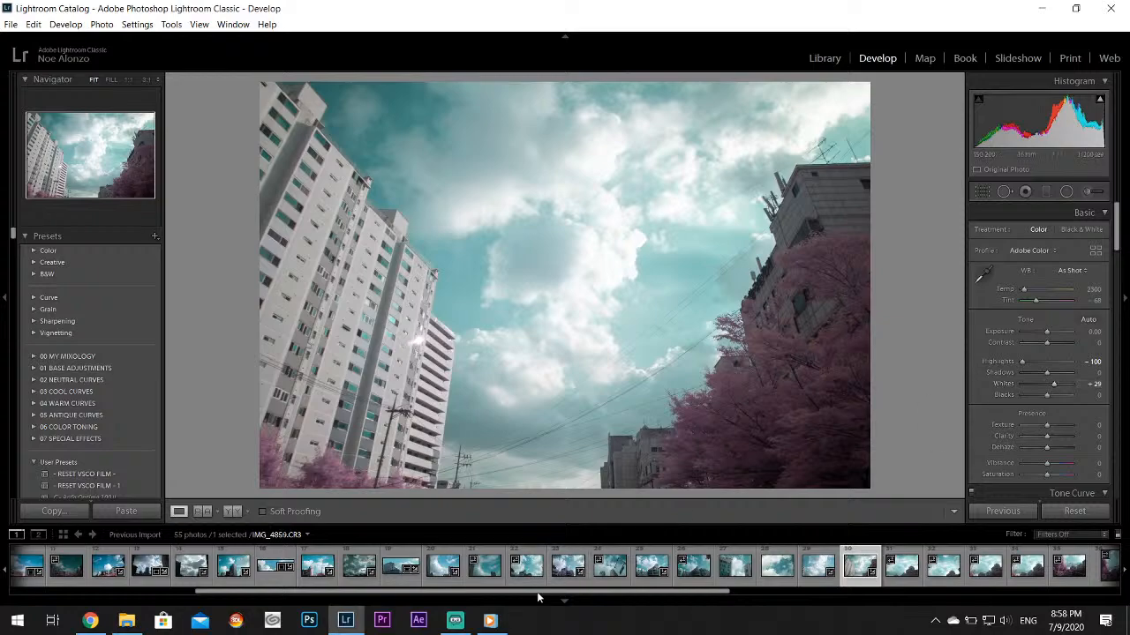
Switch to Windows Media Player, play the track Engrams from the library and minimize the player to return to Lightroom Classic
left_click(490, 621)
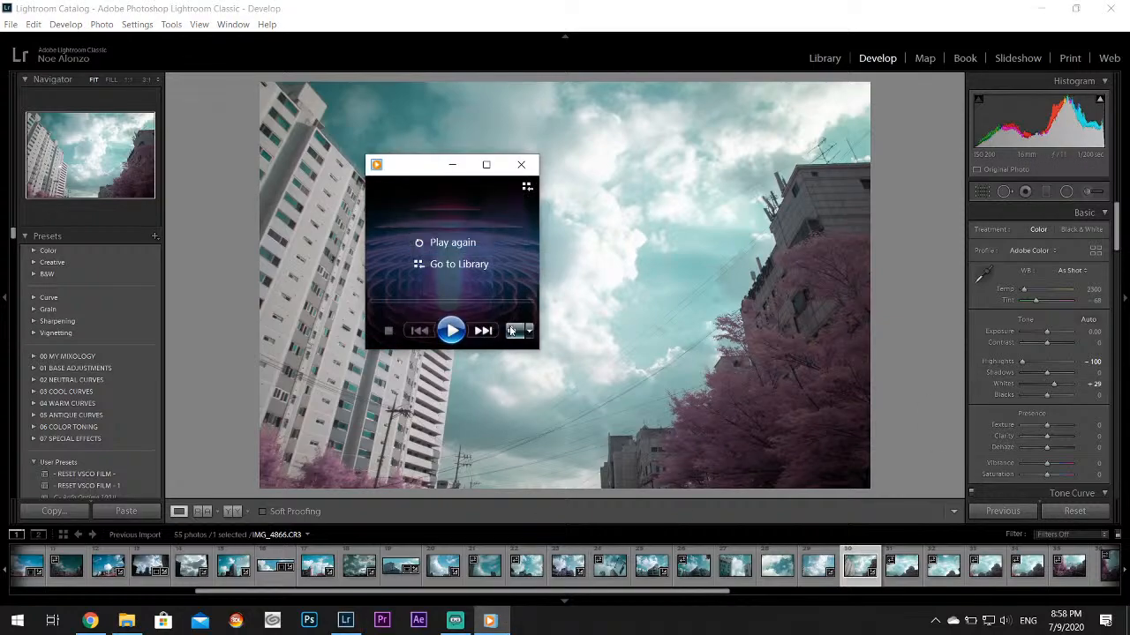
left_click(526, 187)
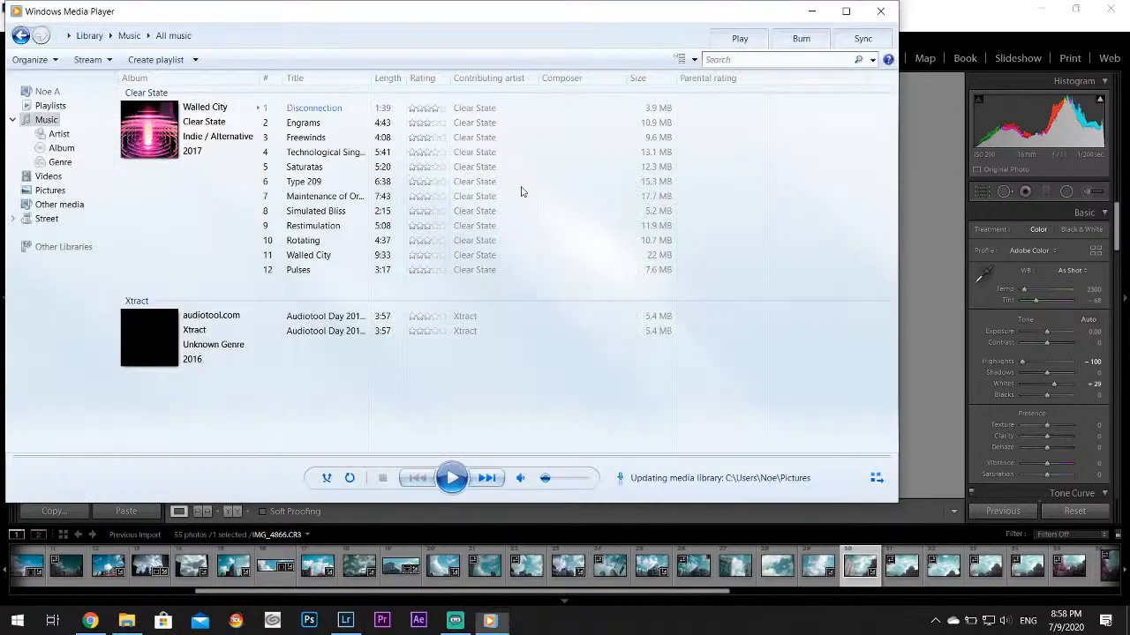
double_click(332, 126)
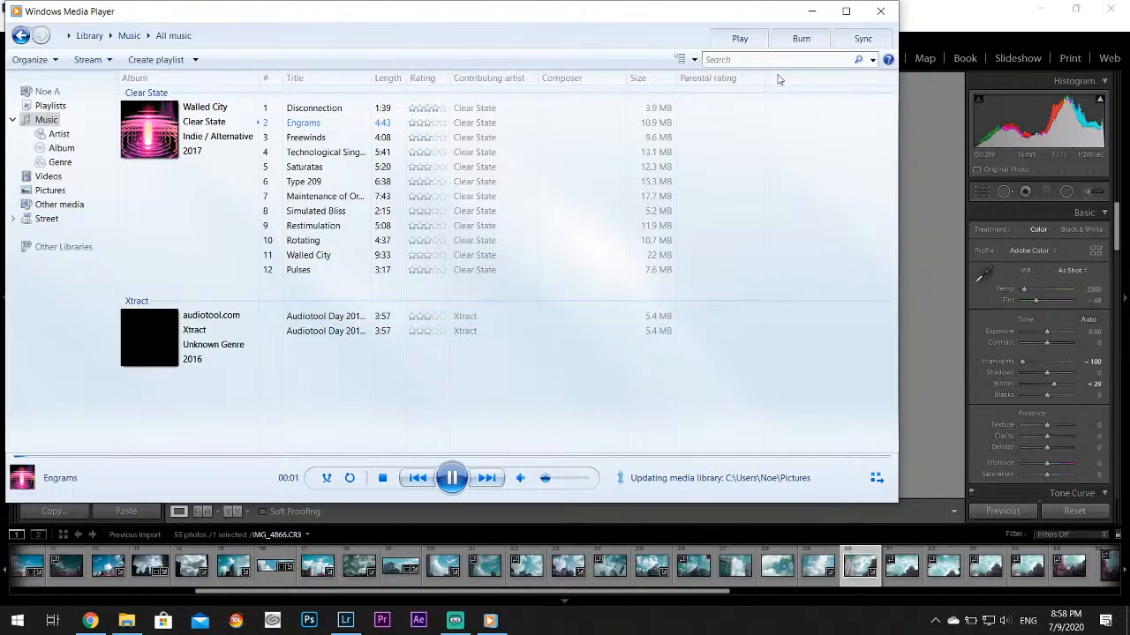
left_click(811, 10)
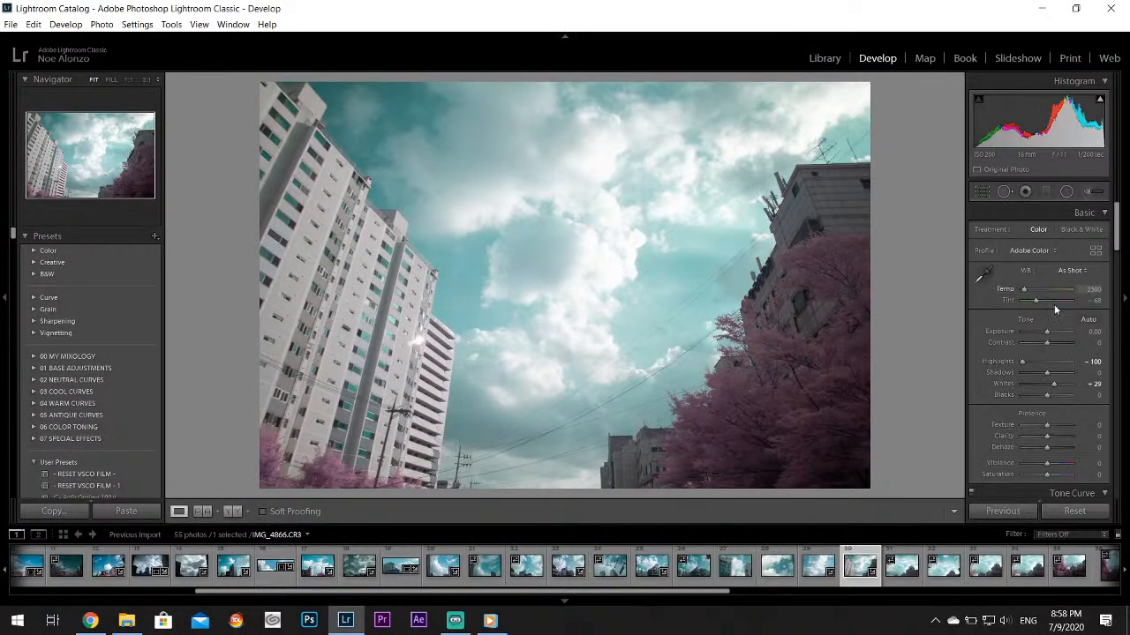
Raise the Vibrance of IMG_4866.CR3 slightly and close the Chrome window with the Public Domain page
left_click_drag(1048, 462, 1053, 468)
left_click_drag(1114, 238, 1117, 304)
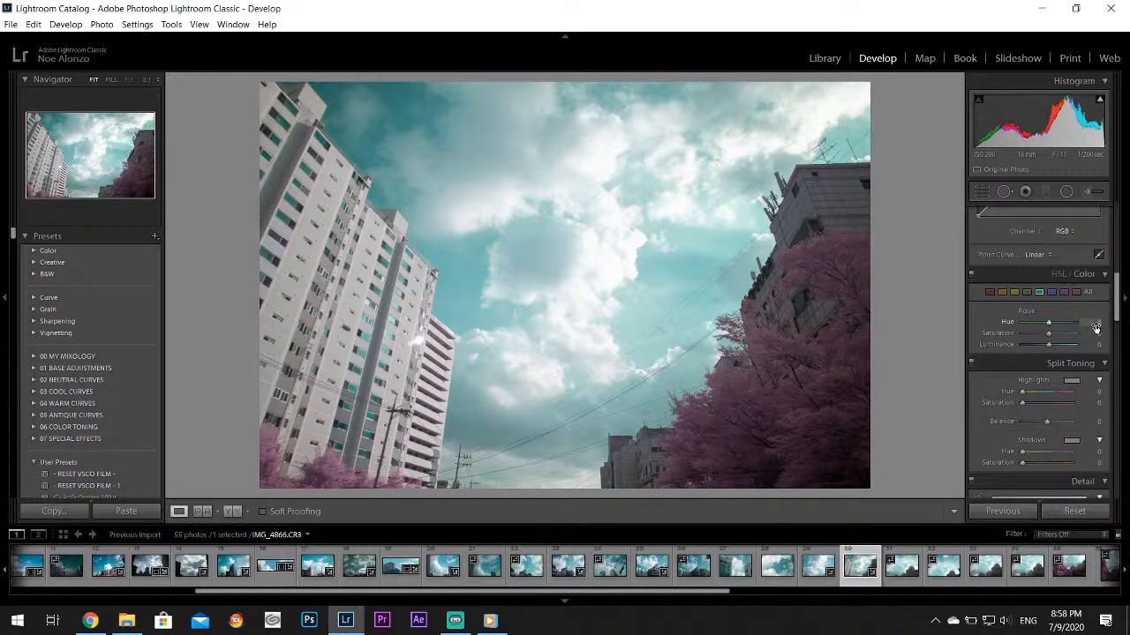
mouse_move(90, 620)
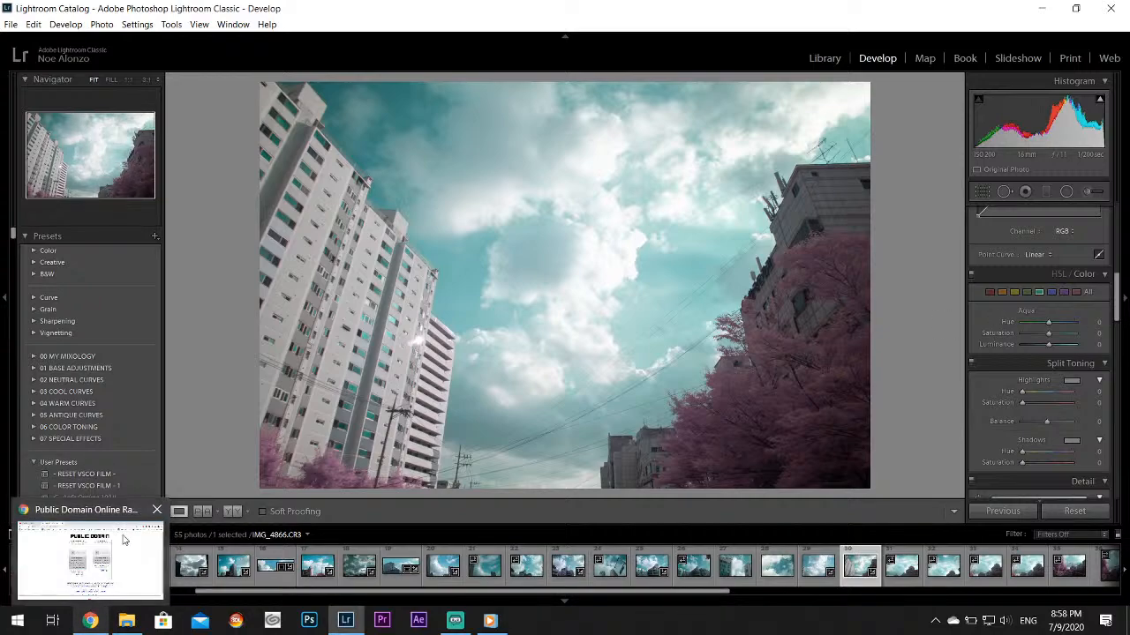
left_click(156, 510)
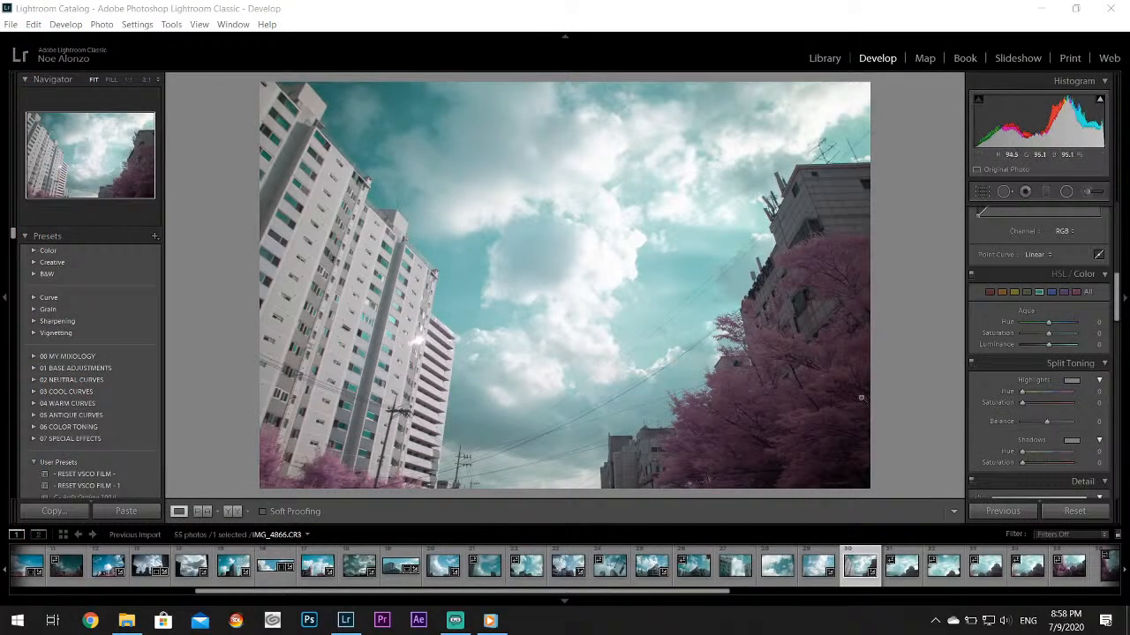
Shift IMG_4866.CR3's Aqua Hue toward blue with Saturation +49, and set Purple Hue to +100, Saturation to +51 and Luminance to +78
left_click_drag(1048, 333, 1055, 338)
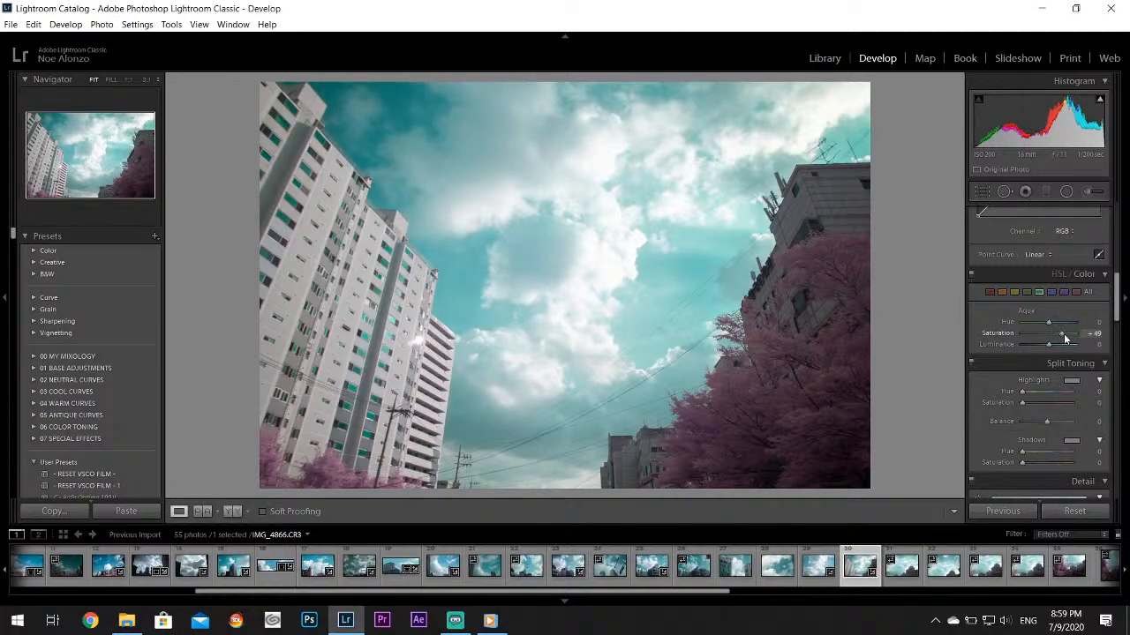
left_click_drag(1049, 343, 1087, 329)
left_click(1063, 292)
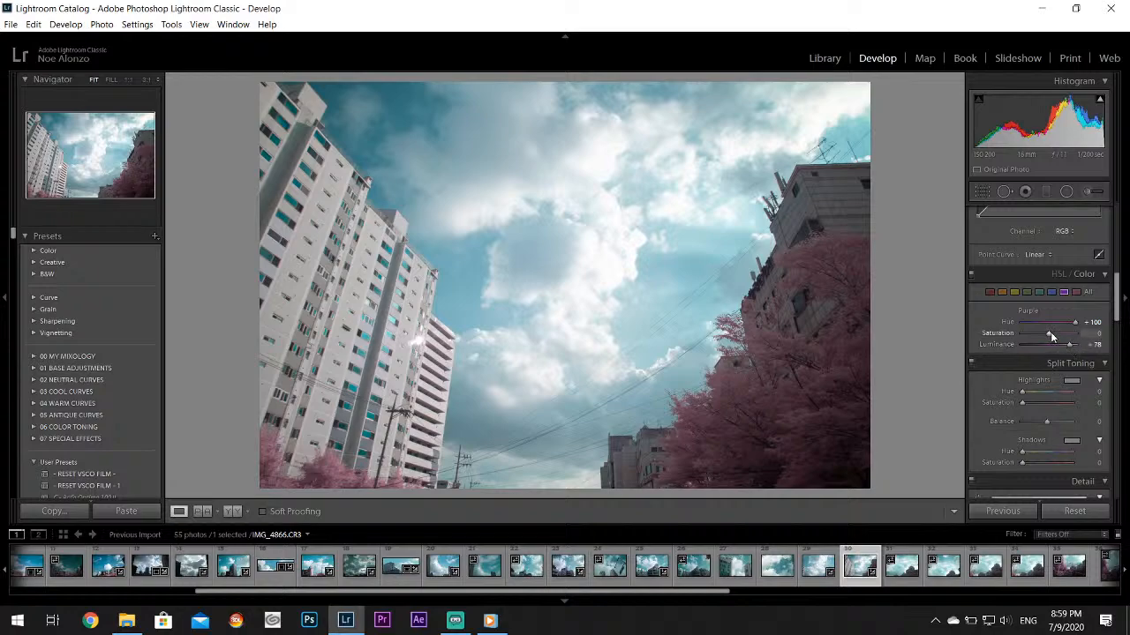
left_click_drag(1056, 332, 1061, 333)
Look through IMG_4867.CR3 and IMG_4868.CR3, move on to IMG_4869.CR3 and set its Highlights to -100 and Whites to +29
left_click(918, 578)
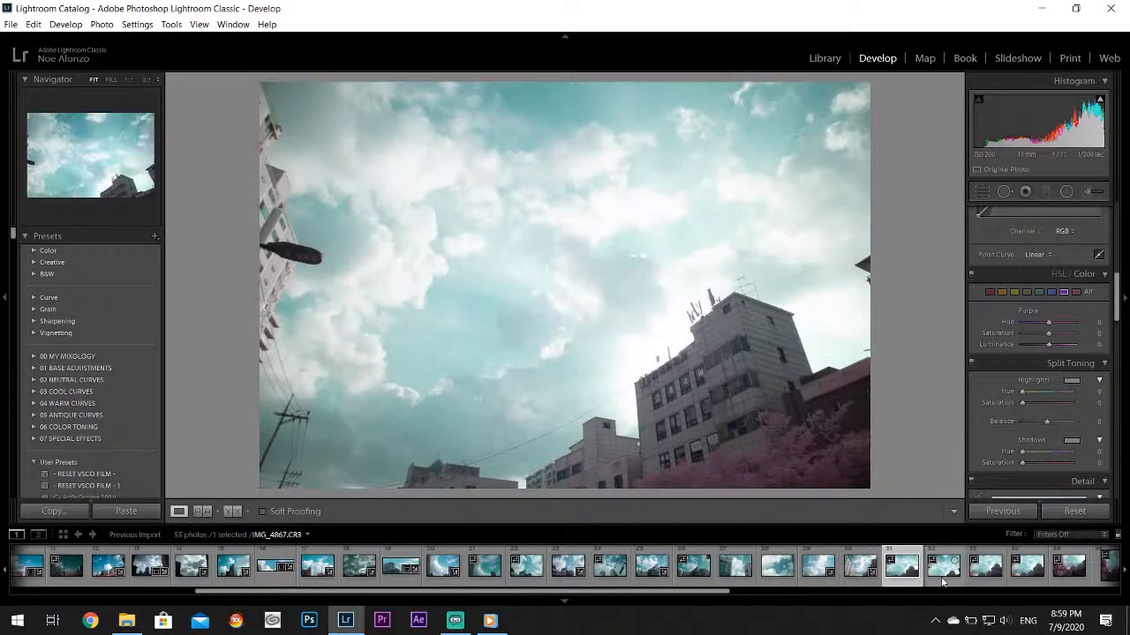
left_click(942, 569)
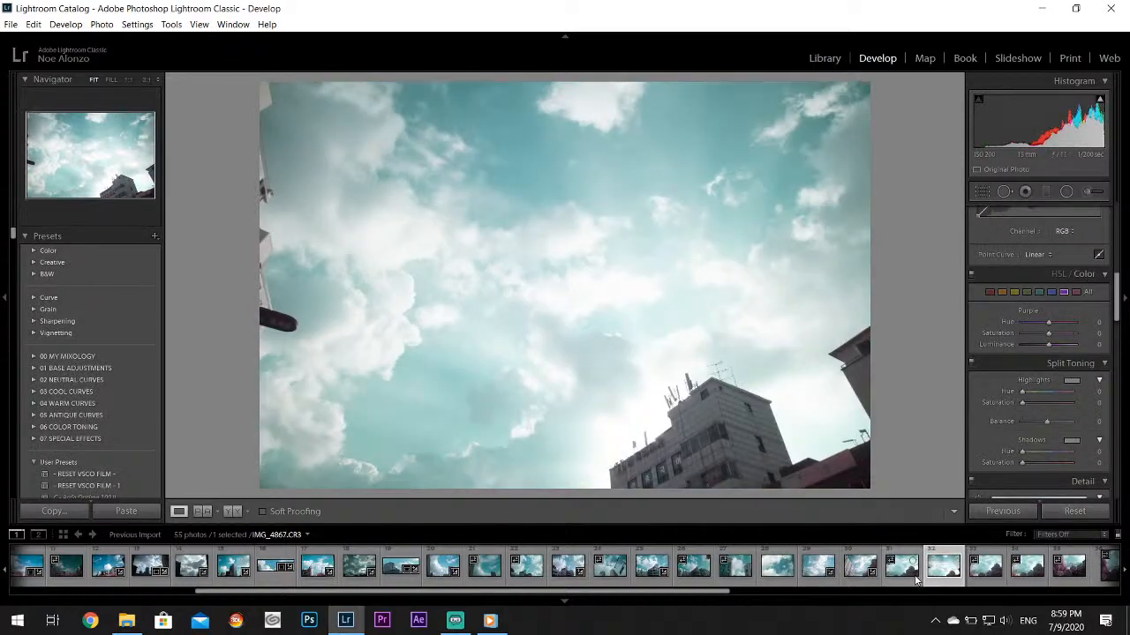
left_click(916, 578)
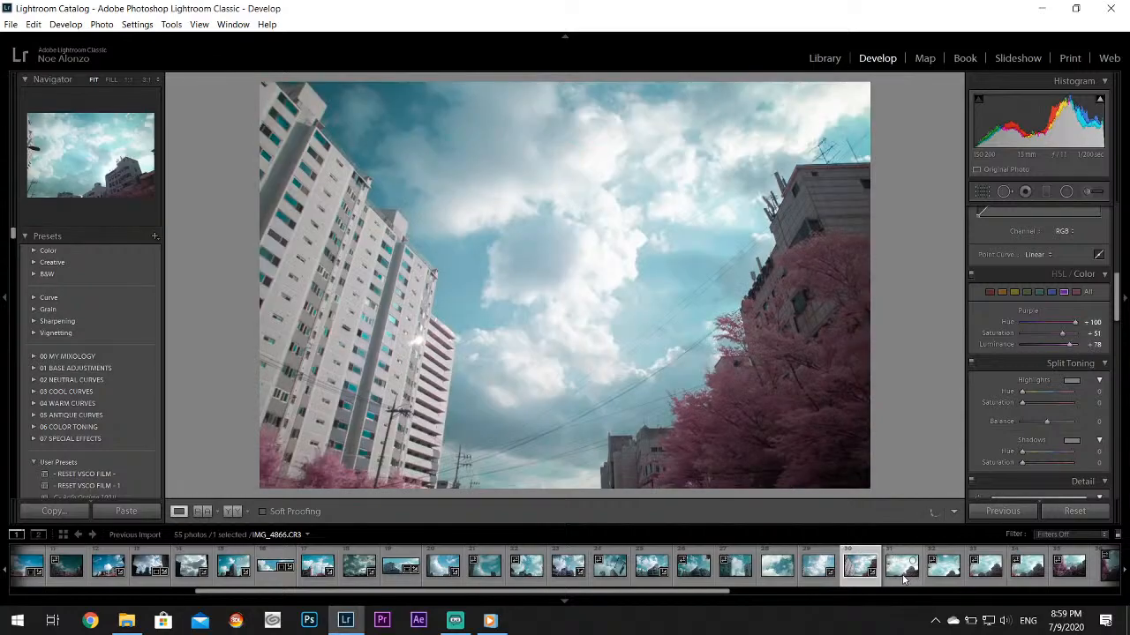
left_click(911, 573)
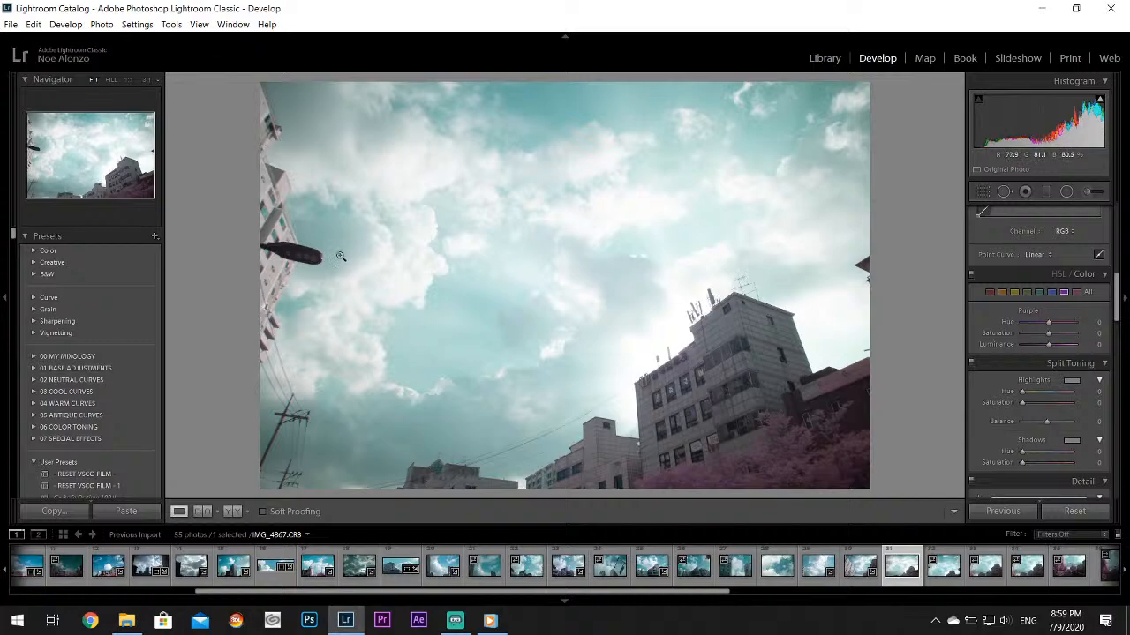
left_click(931, 569)
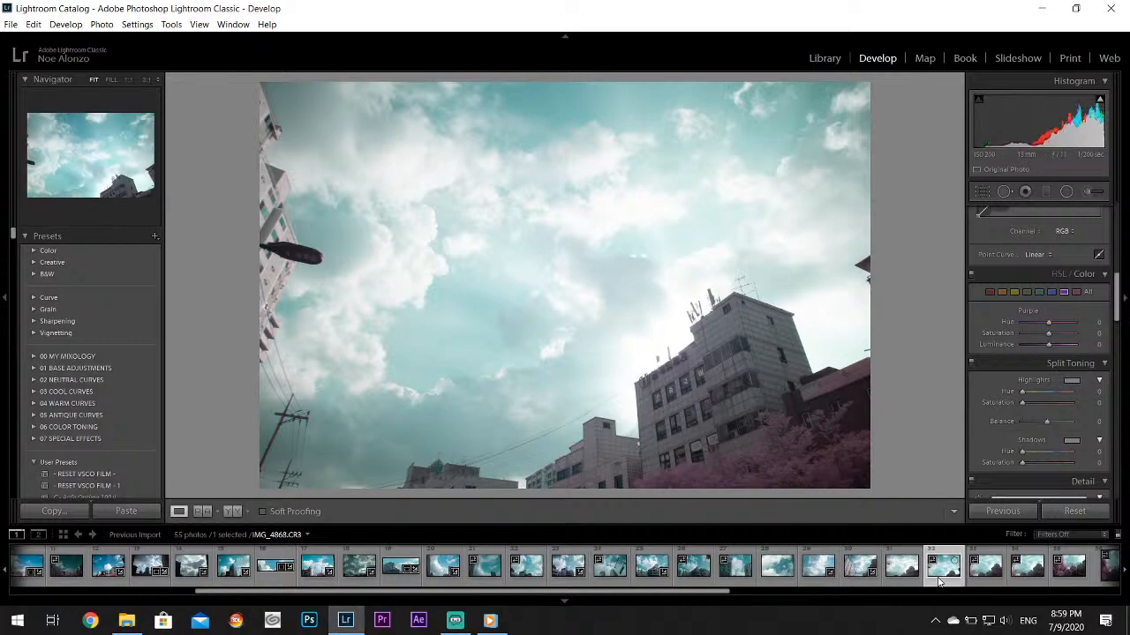
left_click(986, 575)
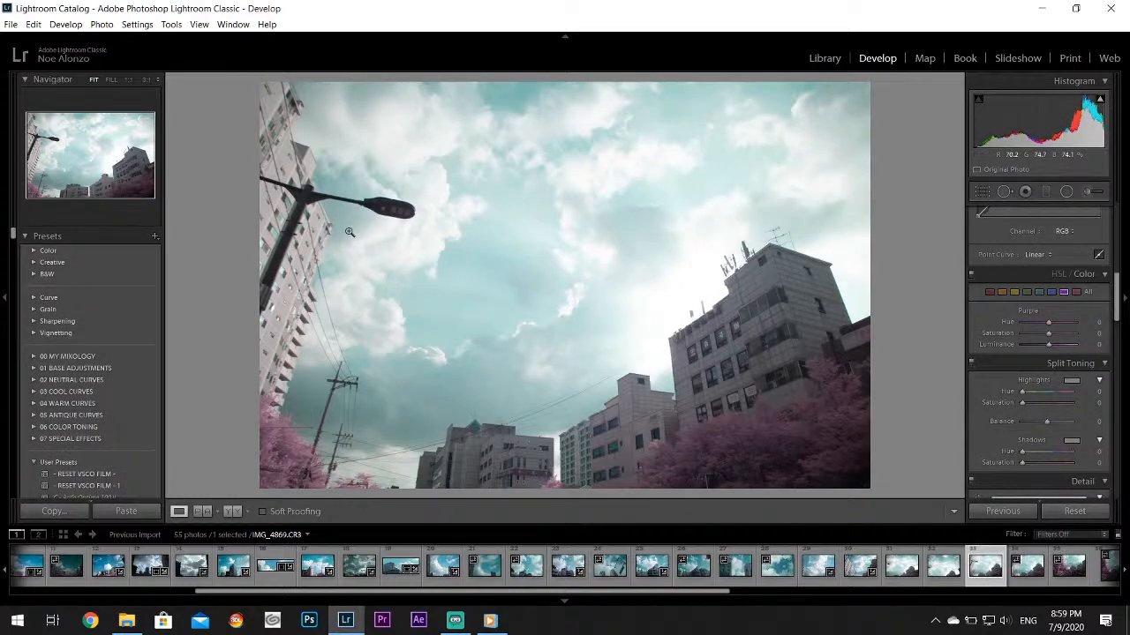
scroll(1110, 301, "up", 5)
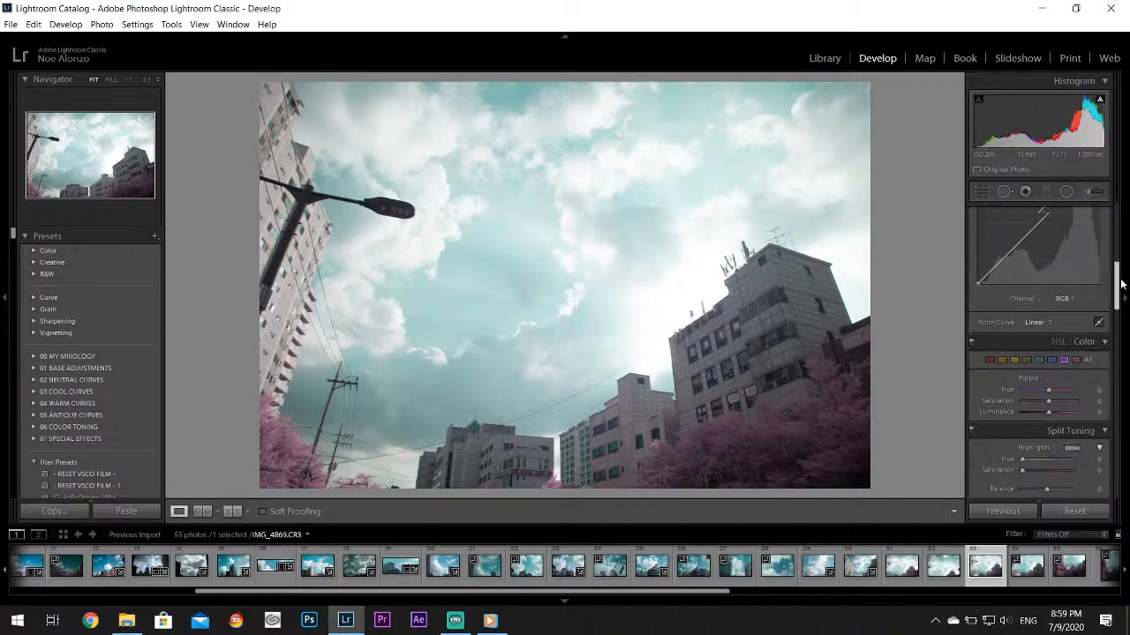
left_click_drag(1030, 361, 1057, 388)
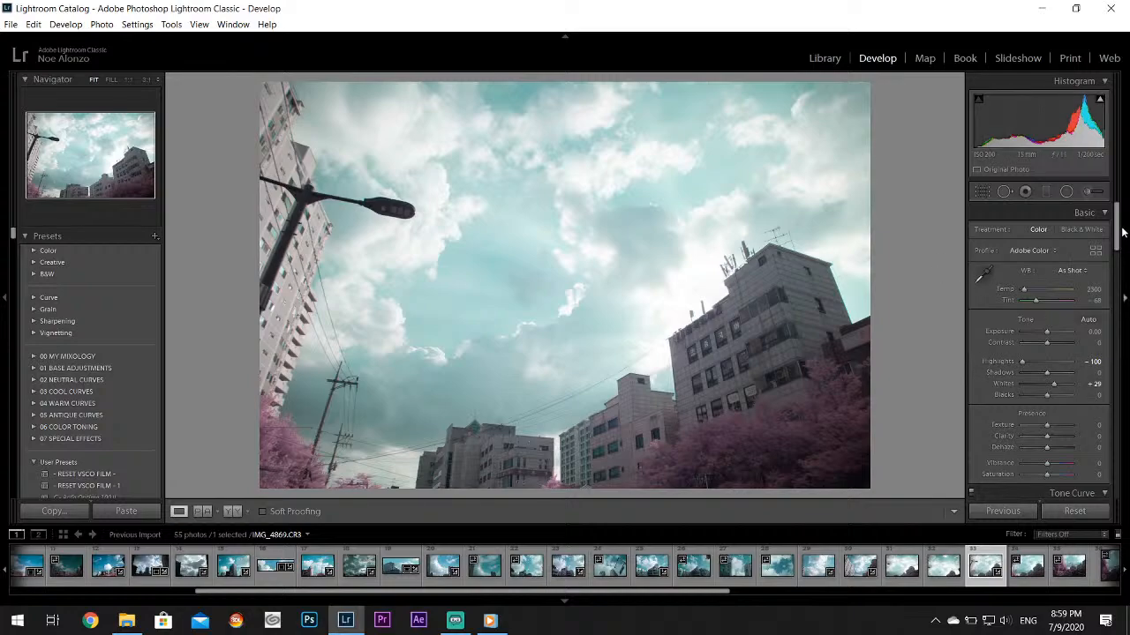
Set the Aqua Hue to +71 and Saturation to +64 for IMG_4869.CR3 and return to its basic tone settings
scroll(1123, 231, "down", 5)
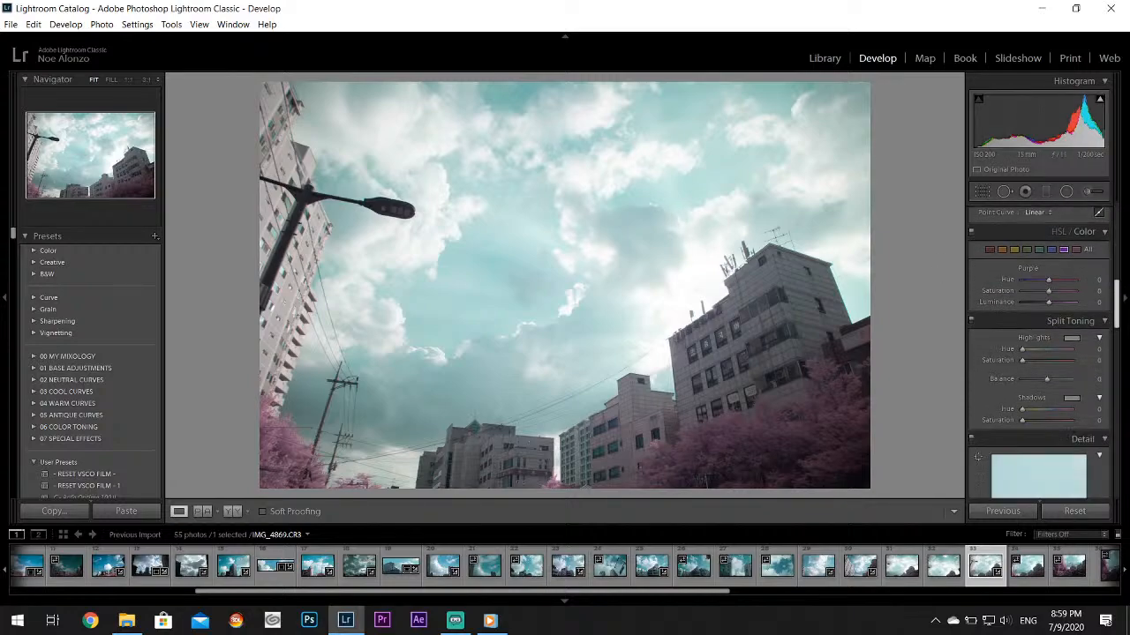
scroll(1049, 352, "down", 1)
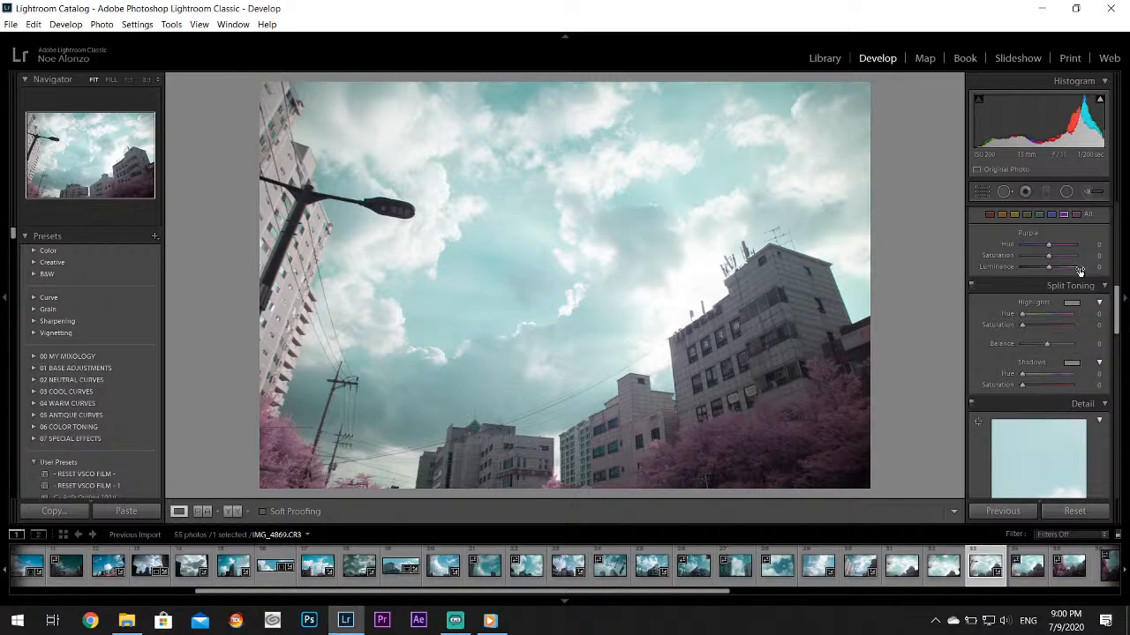
mouse_move(1050, 246)
left_mouse_down()
mouse_move(1065, 246)
mouse_move(1060, 259)
mouse_move(1067, 246)
left_mouse_up()
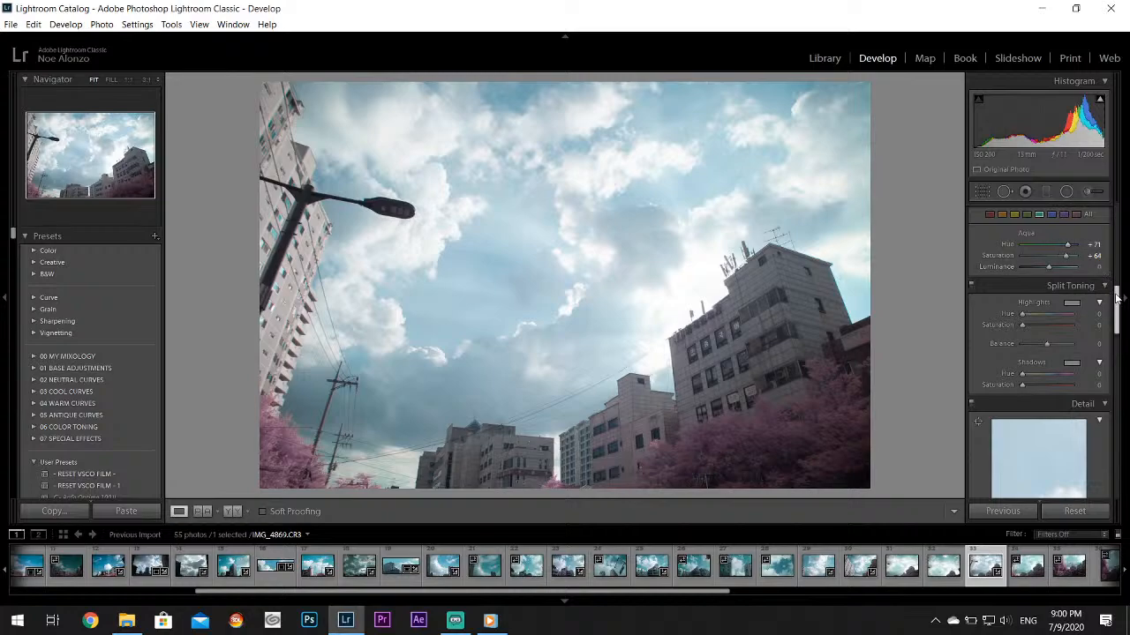
left_click_drag(1116, 309, 1116, 225)
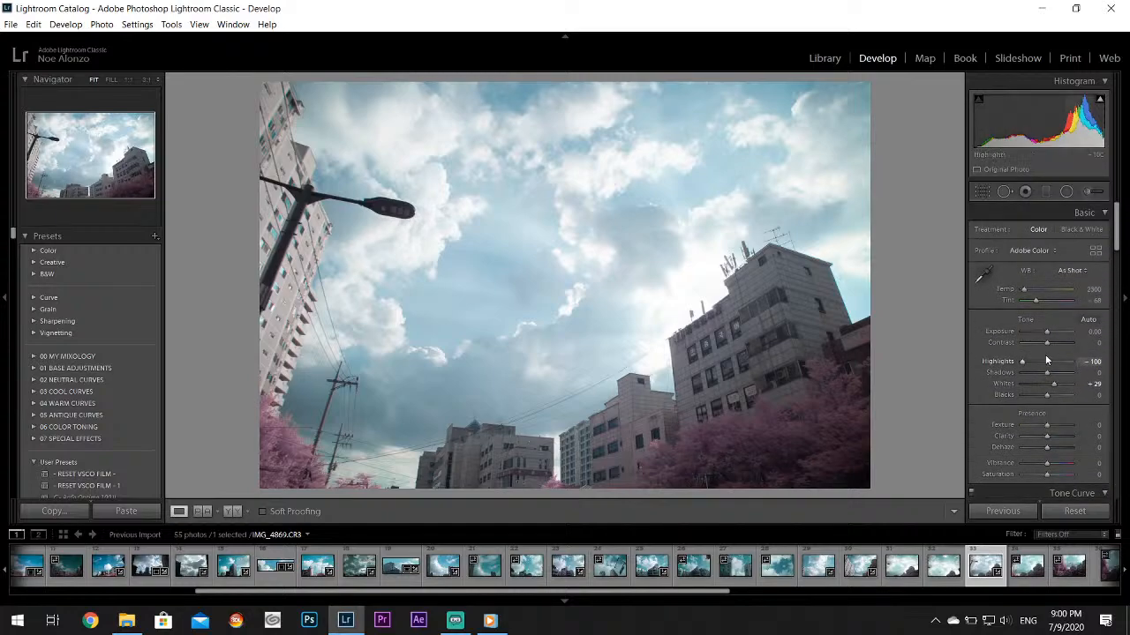
Set the Exposure of IMG_4869.CR3 to -0.12, Whites to +36 and Vibrance to +24
left_click_drag(1046, 333, 1044, 334)
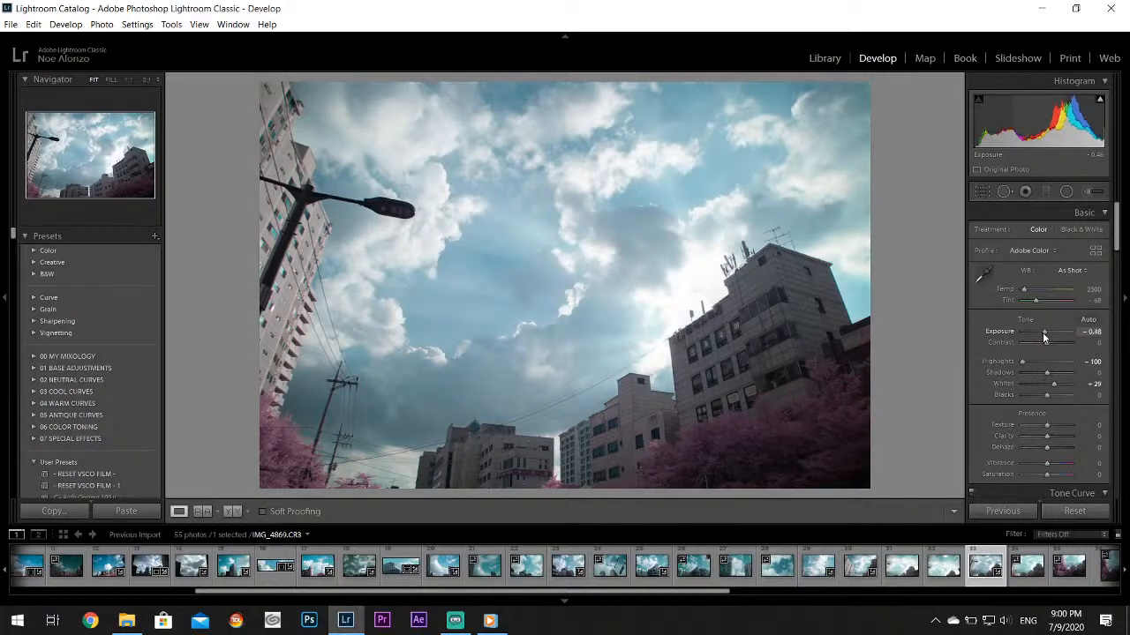
left_click_drag(1043, 331, 1045, 331)
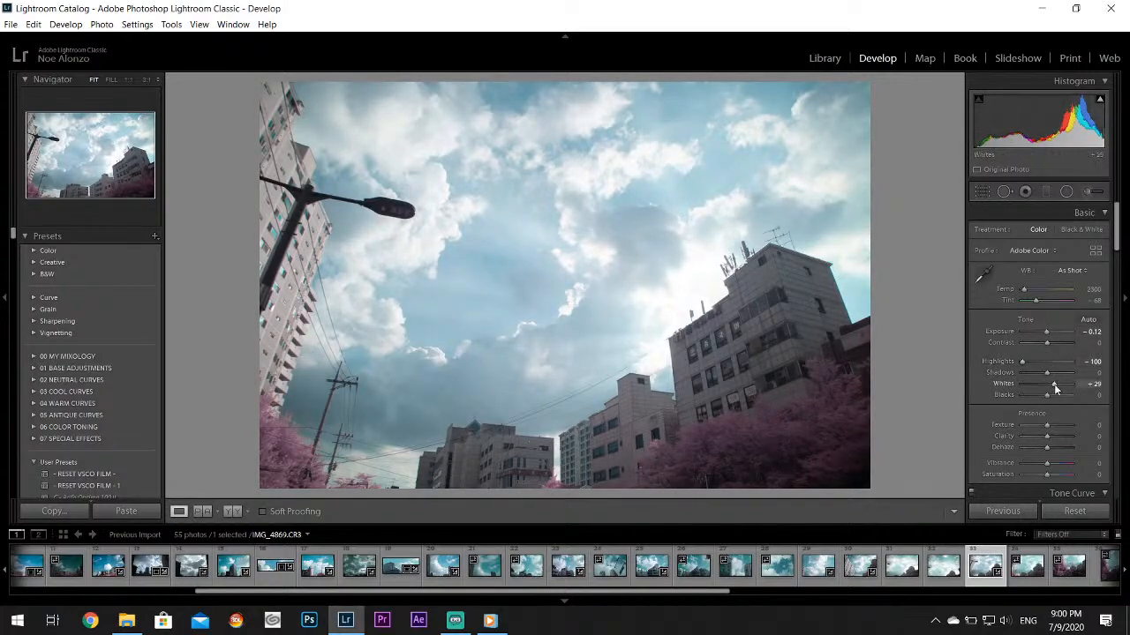
left_click_drag(1055, 388, 1057, 388)
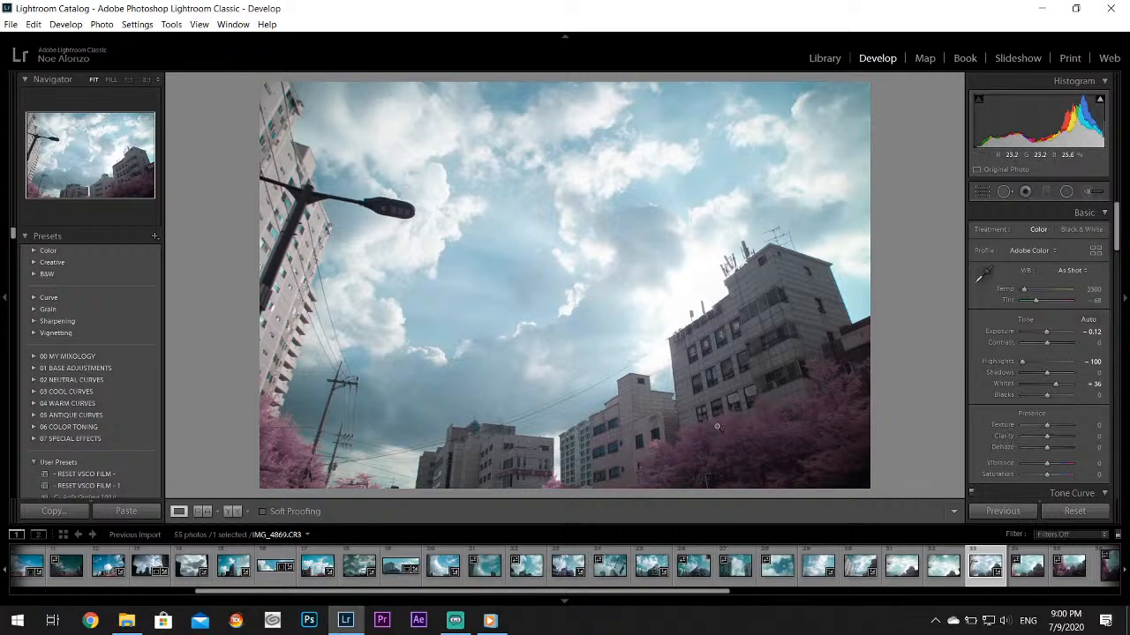
left_click_drag(1049, 463, 1053, 464)
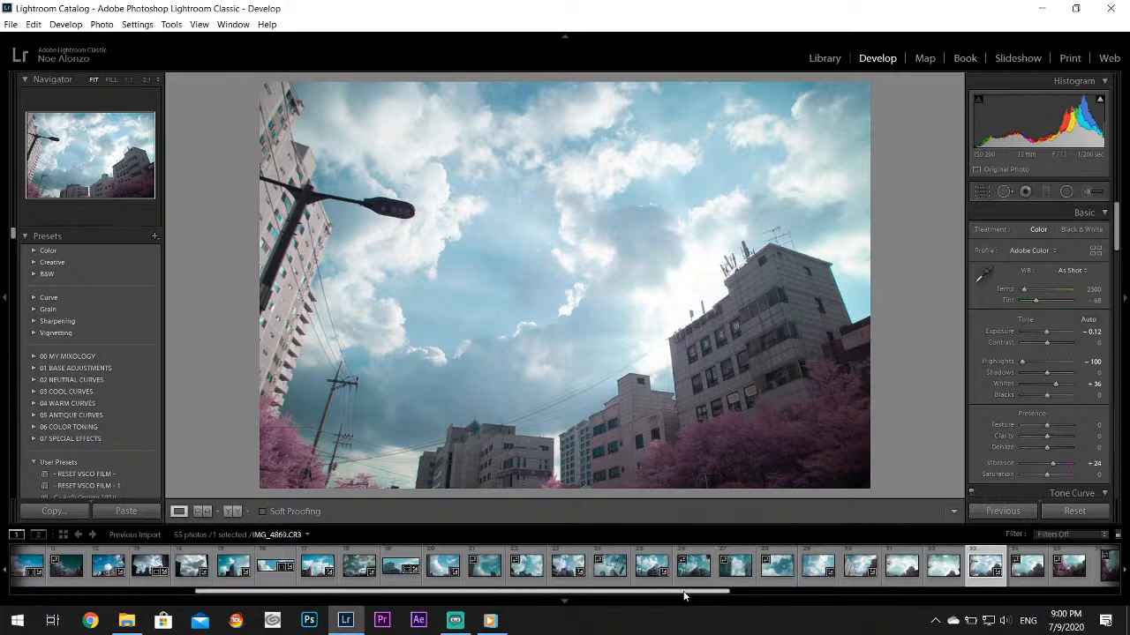
Move past IMG_4870.CR3 to IMG_4871.CR3 and set its Highlights to -100, Shadows to +100 and Whites to +48
left_click_drag(686, 593, 1033, 606)
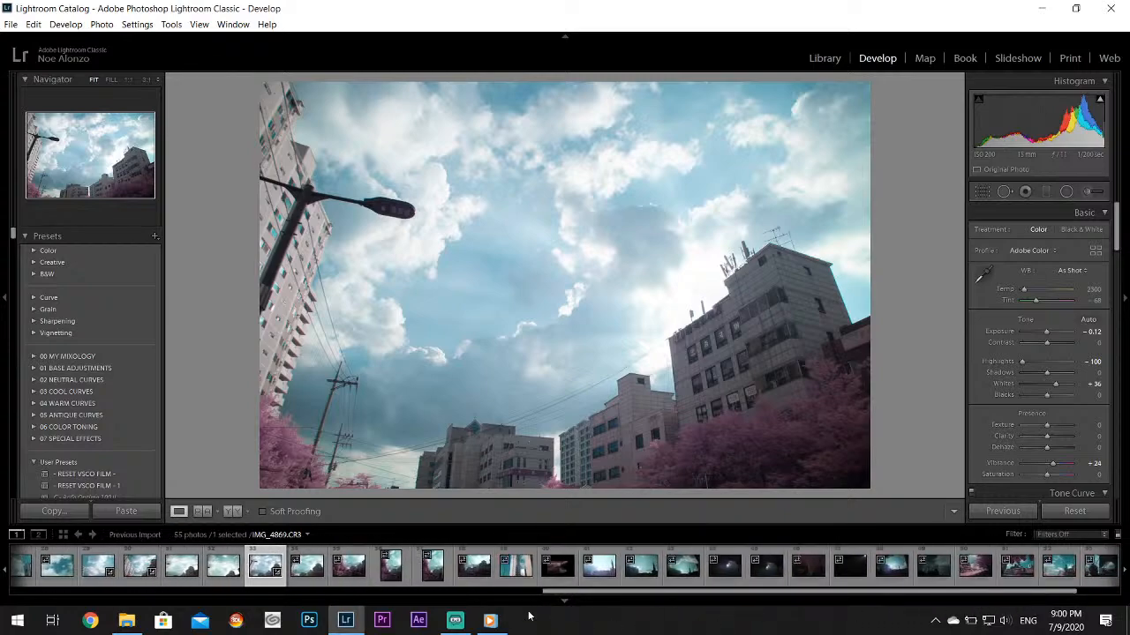
left_click(311, 575)
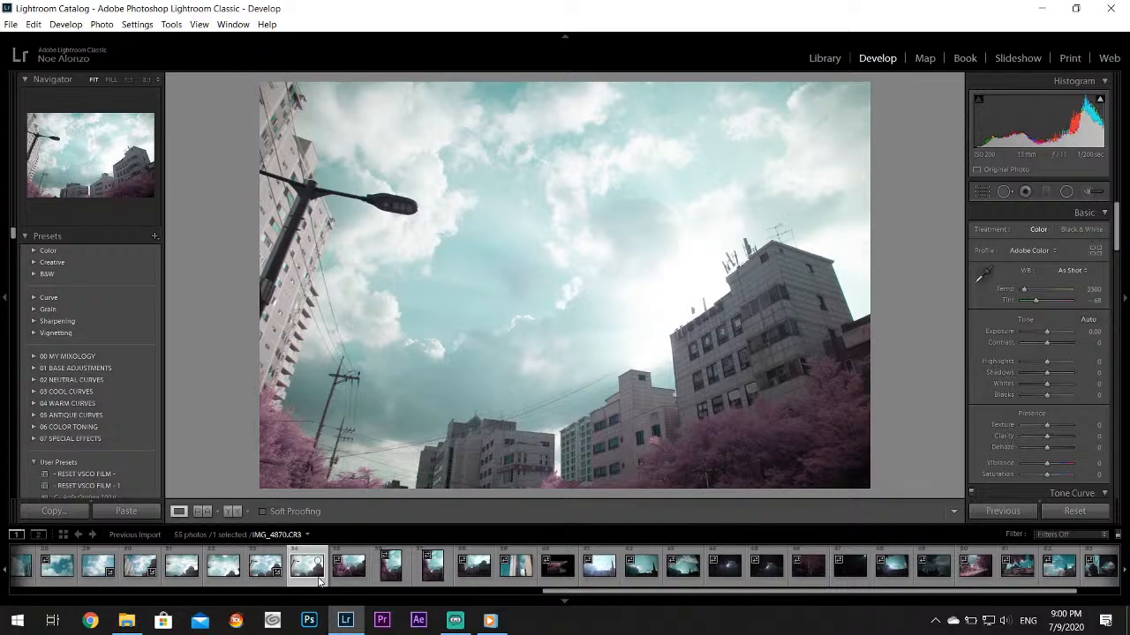
left_click(355, 578)
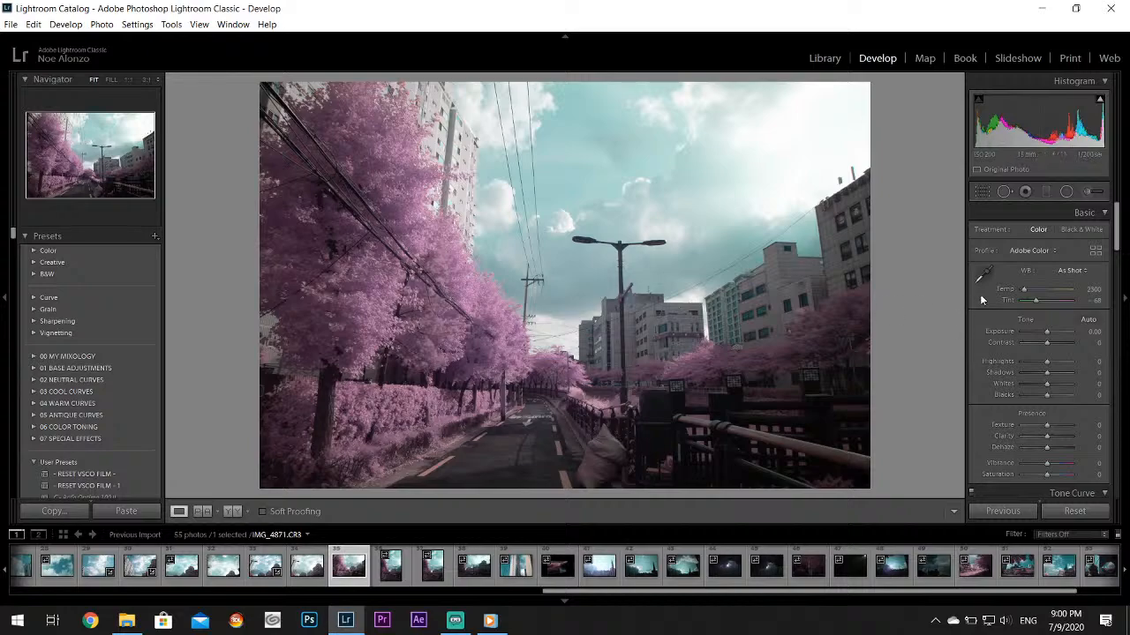
left_click_drag(1047, 361, 1059, 389)
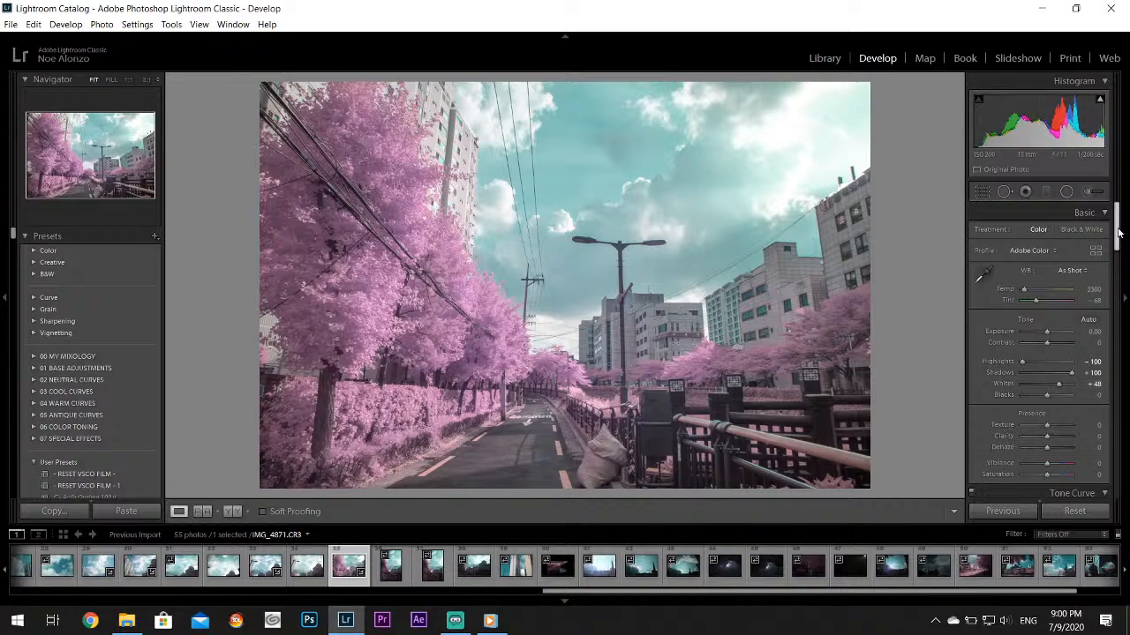
Set Purple Hue to +100 and Luminance to +76 for IMG_4871.CR3, and sample its white balance from the road surface
left_click_drag(1119, 233, 1119, 291)
left_click_drag(1049, 384, 1070, 404)
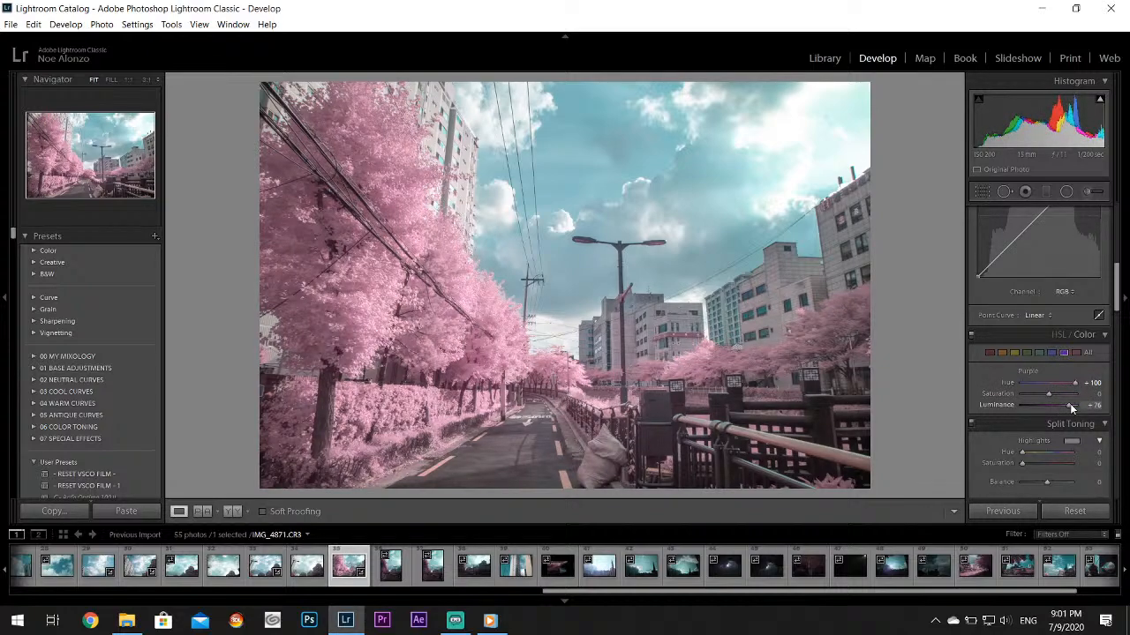
left_click_drag(1117, 281, 1117, 227)
left_click(982, 274)
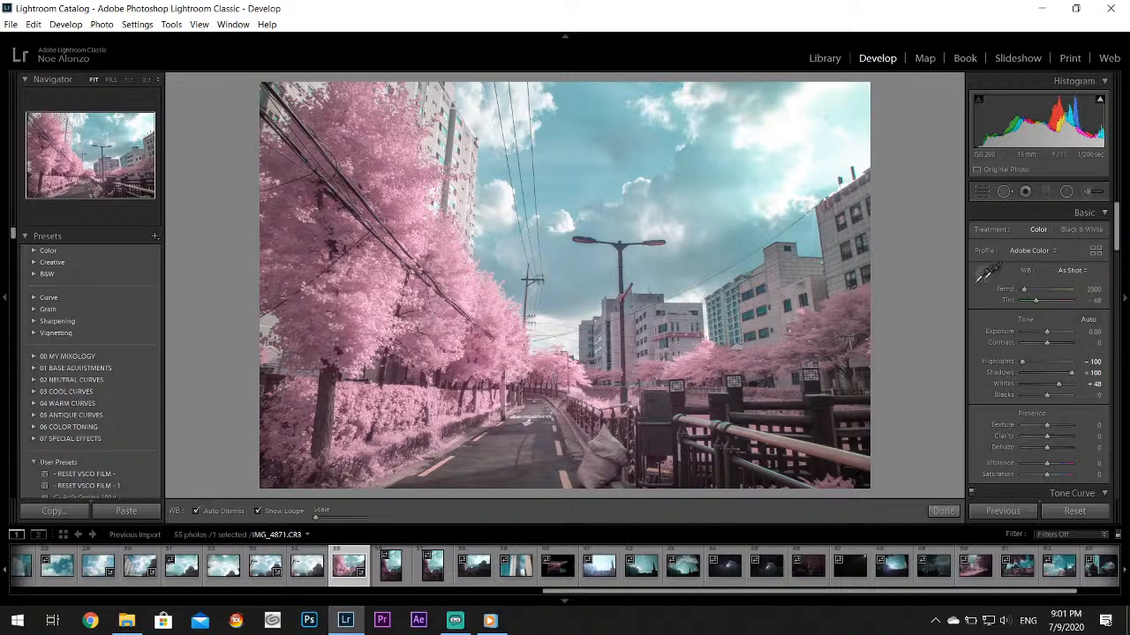
left_click(484, 446)
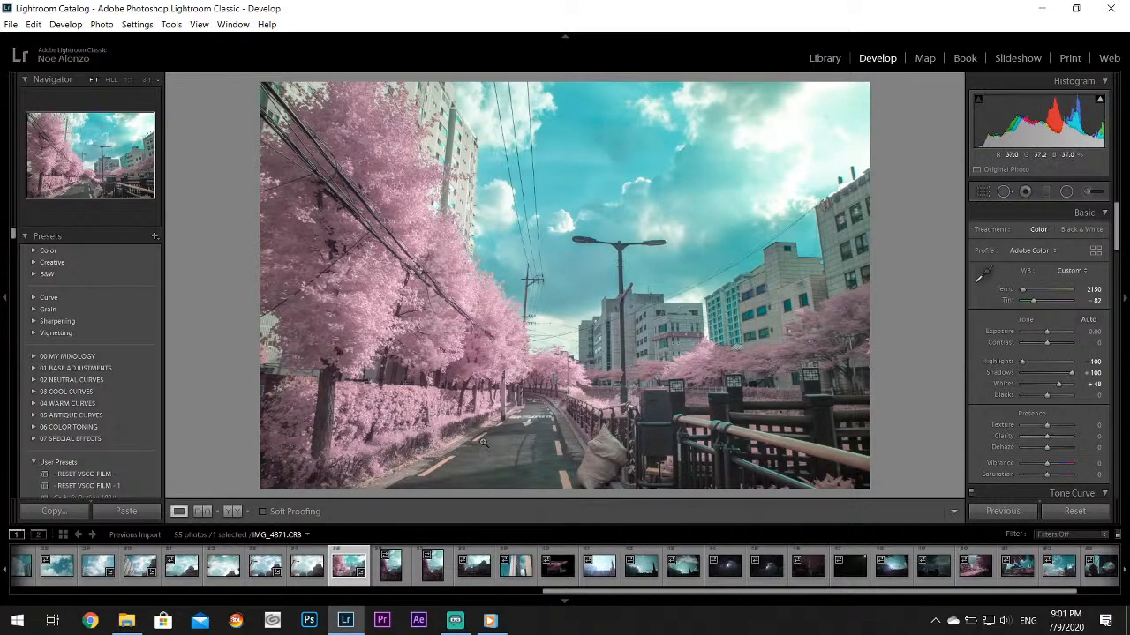
Try Aqua Hue at +100 with Saturation at +44 on IMG_4871.CR3, and reset both values
left_click_drag(1116, 225, 1116, 293)
left_click(1038, 314)
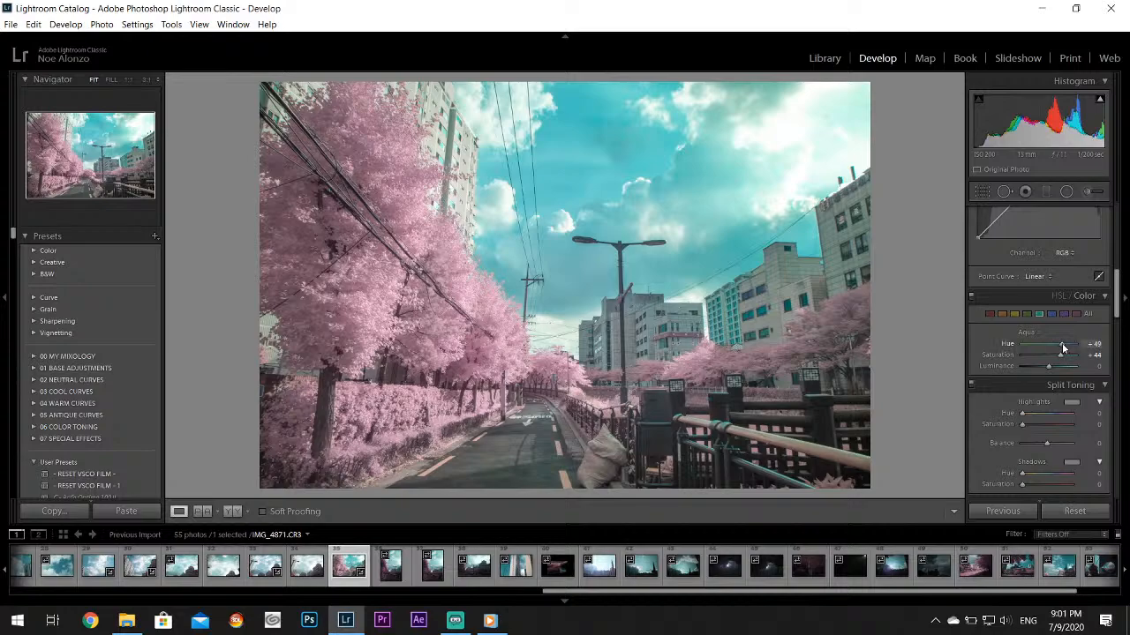
left_click_drag(1061, 344, 1085, 345)
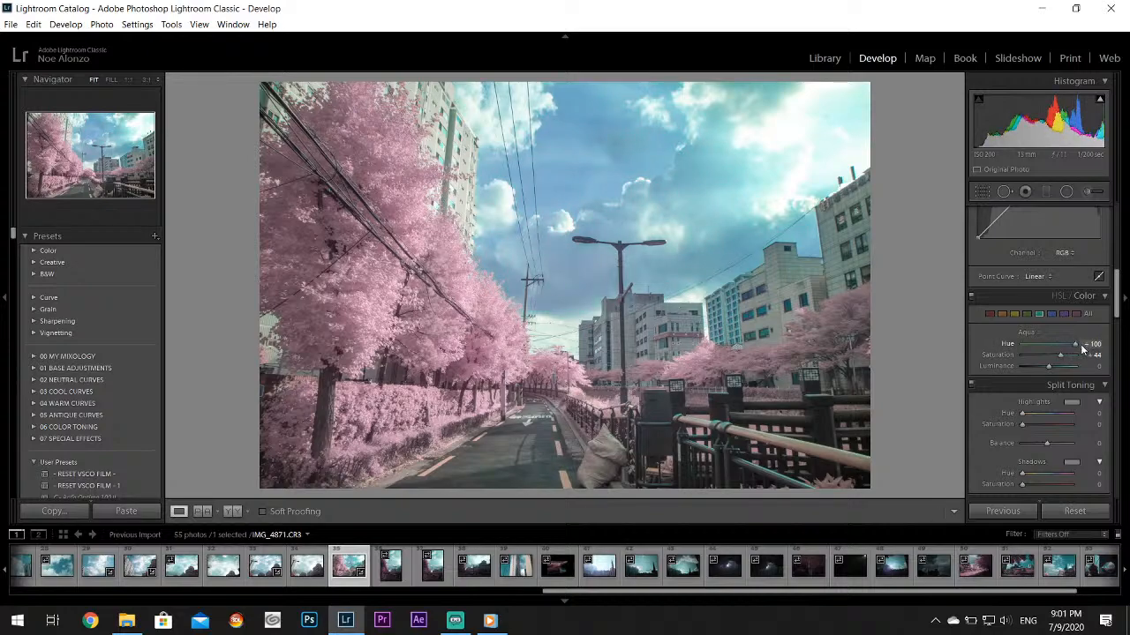
double_click(1007, 343)
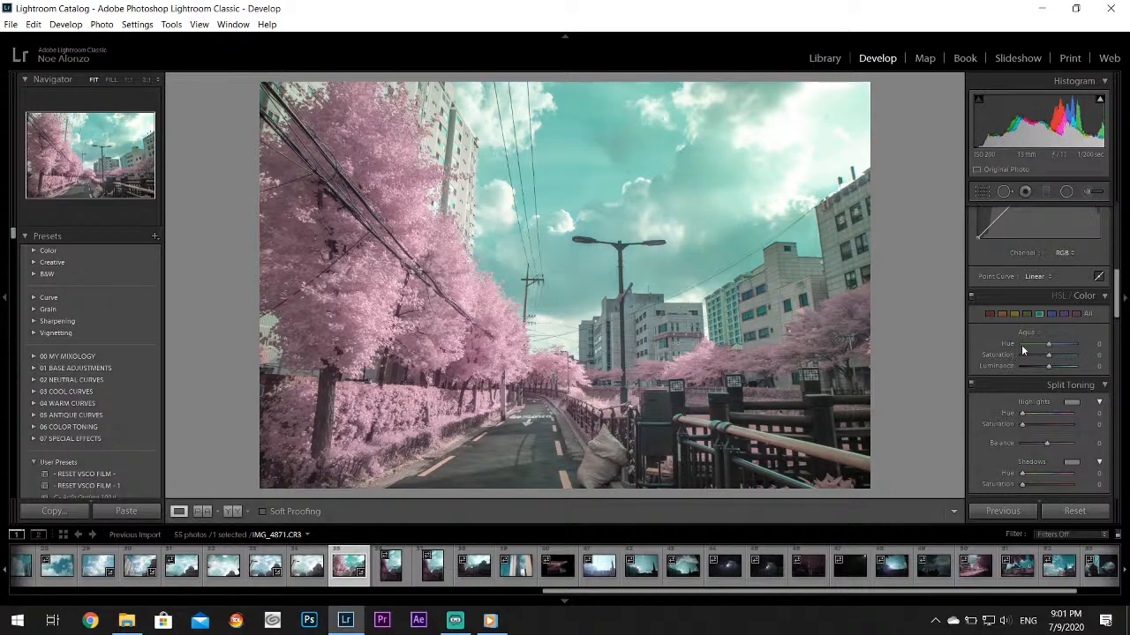
Try shifting the sky with a higher Aqua Hue and a changed Blue Hue, and reset the Blue Hue
mouse_move(1049, 346)
left_mouse_down()
mouse_move(1073, 349)
mouse_move(1065, 343)
left_mouse_up()
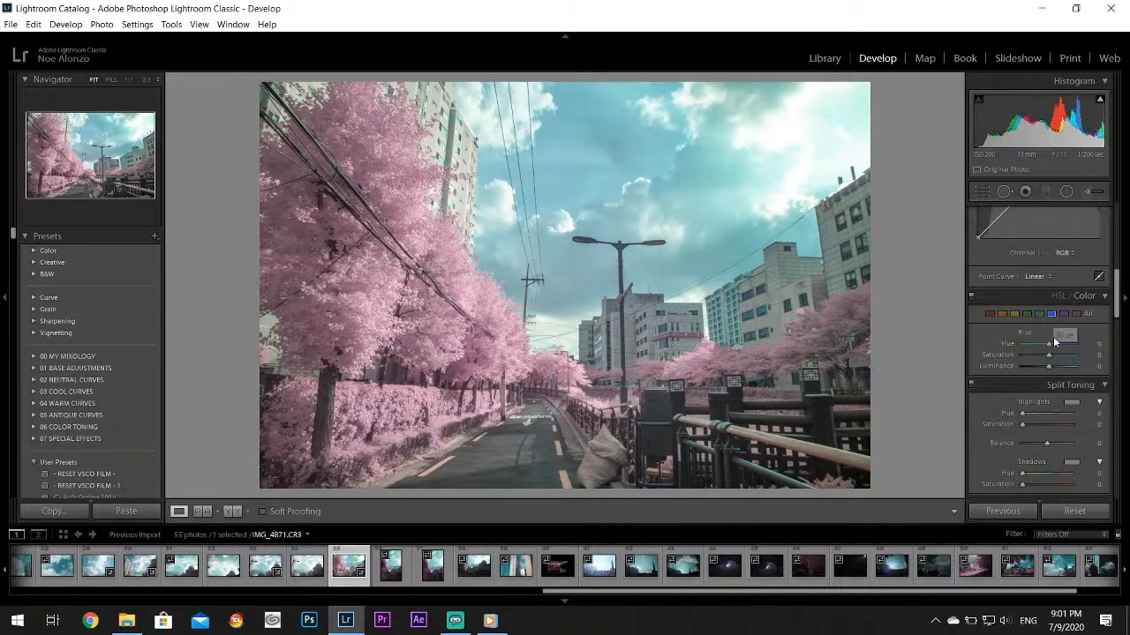
left_click_drag(1066, 346, 1112, 351)
double_click(1010, 344)
Try the Aqua Hue at +100, reset it, and settle on an Aqua Hue of +71
left_click(1039, 315)
left_click_drag(1049, 344, 1085, 349)
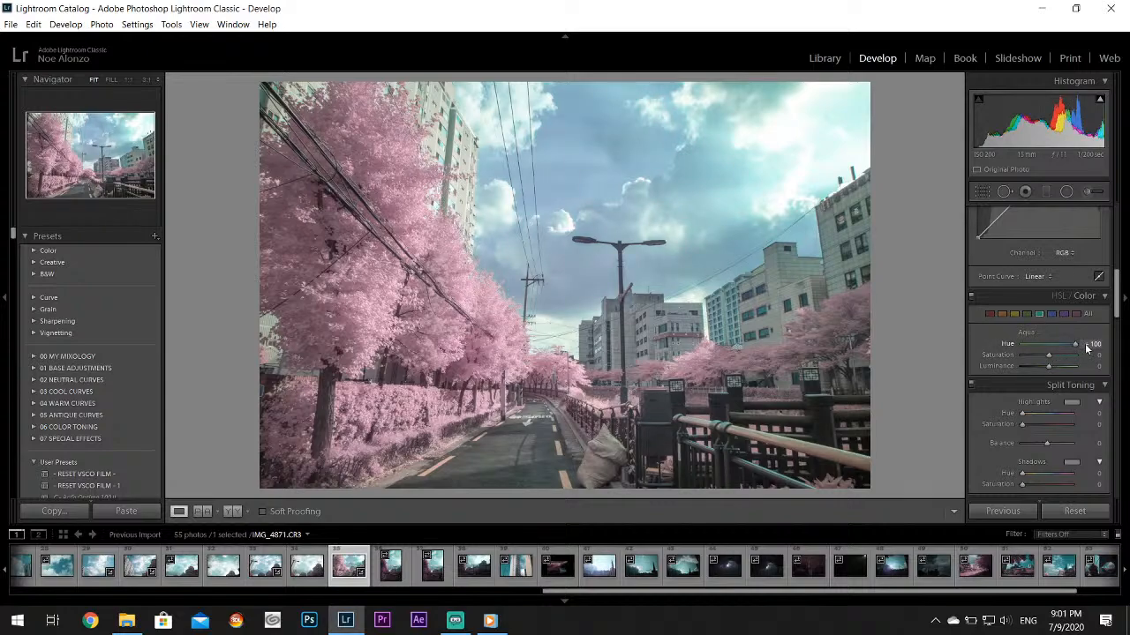
double_click(1009, 342)
left_click_drag(1052, 346, 1072, 346)
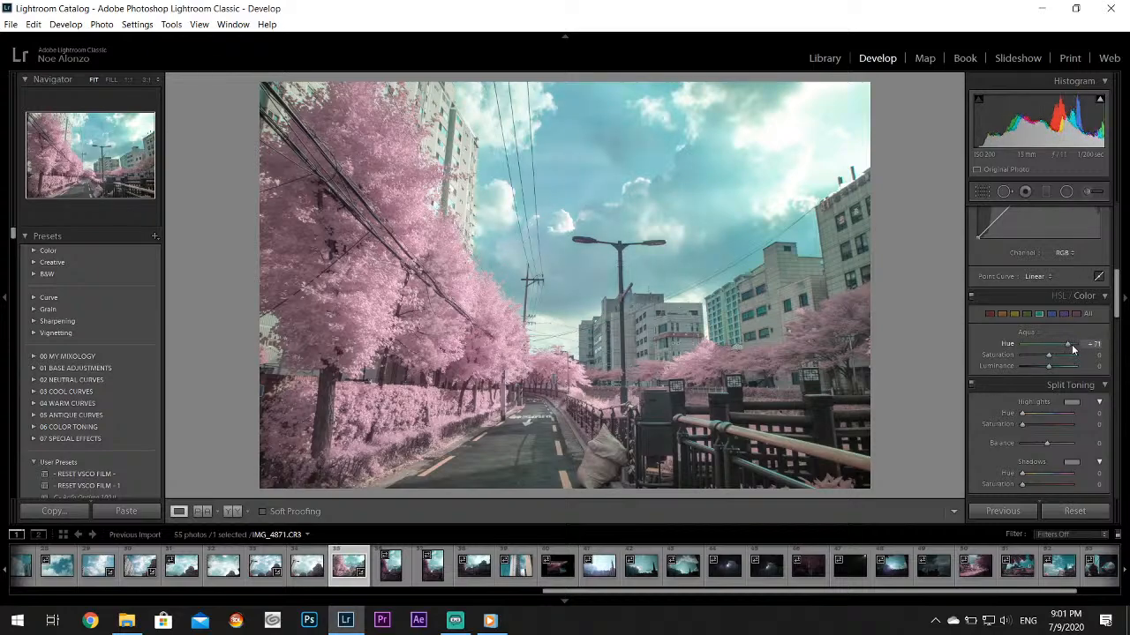
Paint the sky above the street lamp with an Adjustment Brush of size 18.2, using Tint 39 and Shadows reset to 0
left_click(1092, 192)
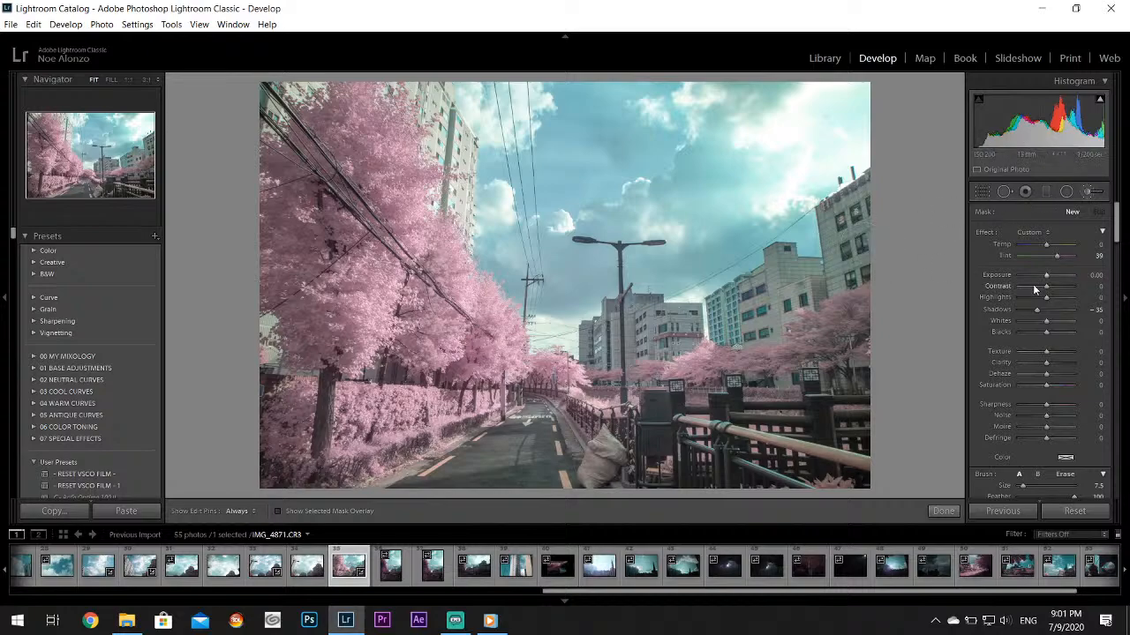
double_click(1004, 308)
left_click_drag(1023, 485, 1028, 485)
key("h")
mouse_move(808, 117)
left_mouse_down()
mouse_move(750, 123)
mouse_move(822, 152)
mouse_move(843, 133)
mouse_move(818, 127)
mouse_move(806, 154)
mouse_move(768, 154)
mouse_move(734, 108)
mouse_move(680, 104)
mouse_move(692, 208)
left_mouse_up()
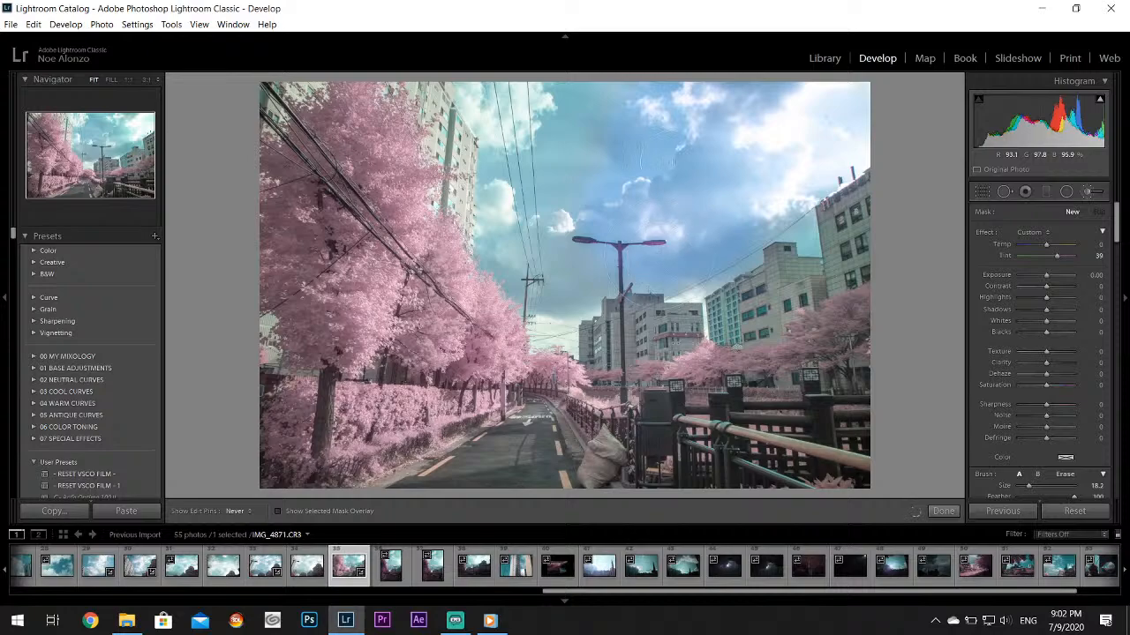
Lower the painted sky mask's Tint until only a slight color shift remains, and finish the brush adjustment
key("h")
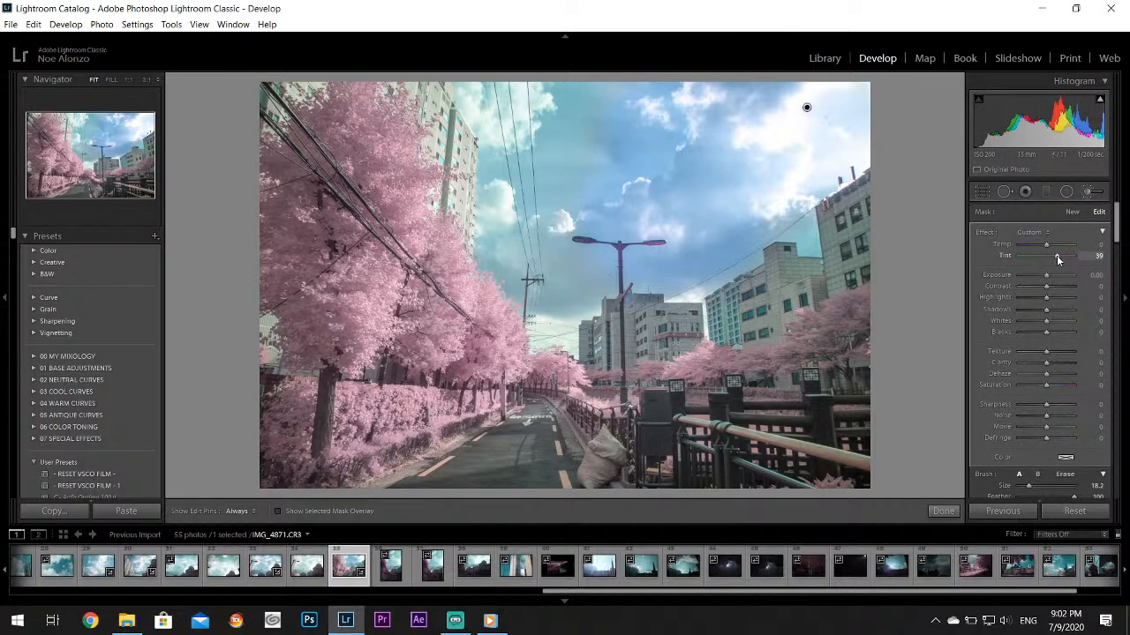
left_click_drag(1053, 259, 1049, 260)
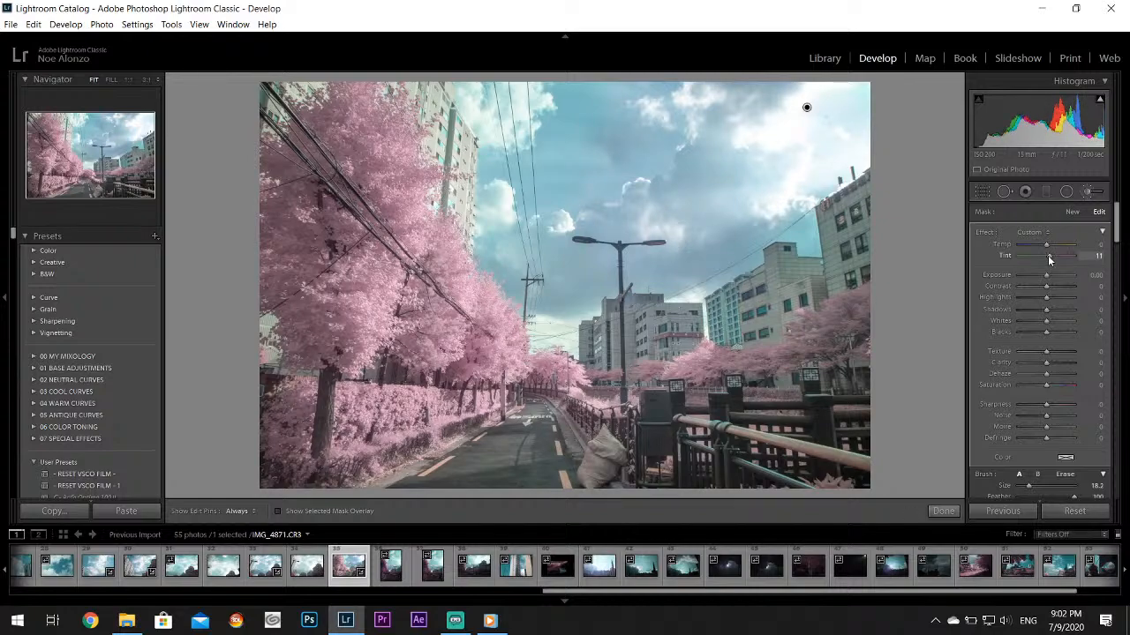
left_click_drag(1048, 260, 1047, 259)
key("h")
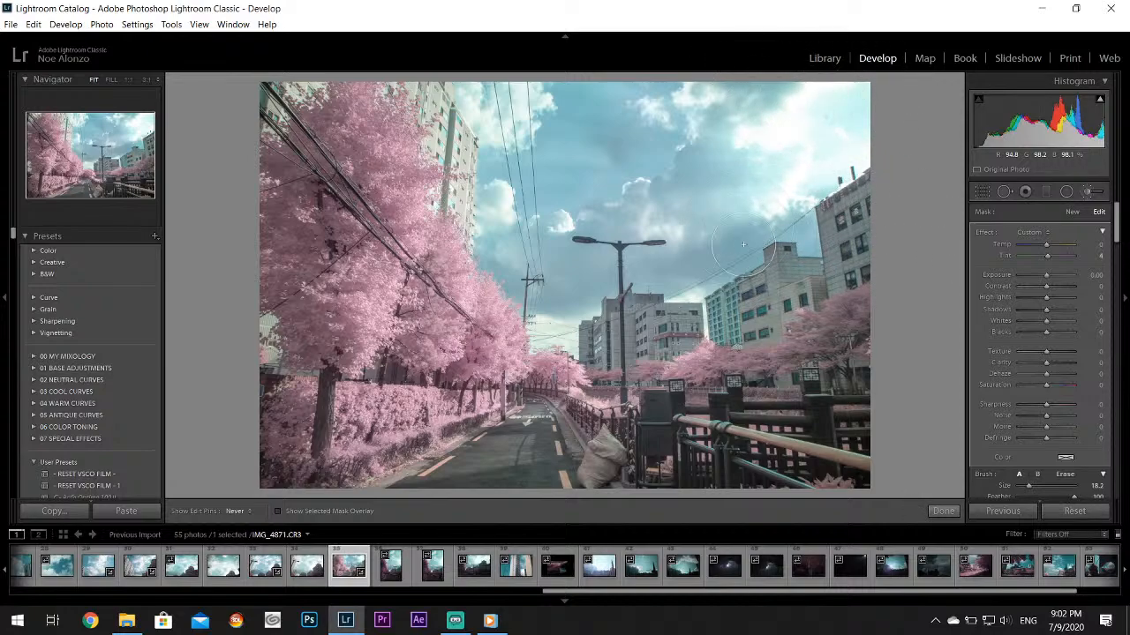
left_click(942, 512)
Paint a second Adjustment Brush mask along the bright upper part of the sky and set its Tint to 11
left_click(1089, 194)
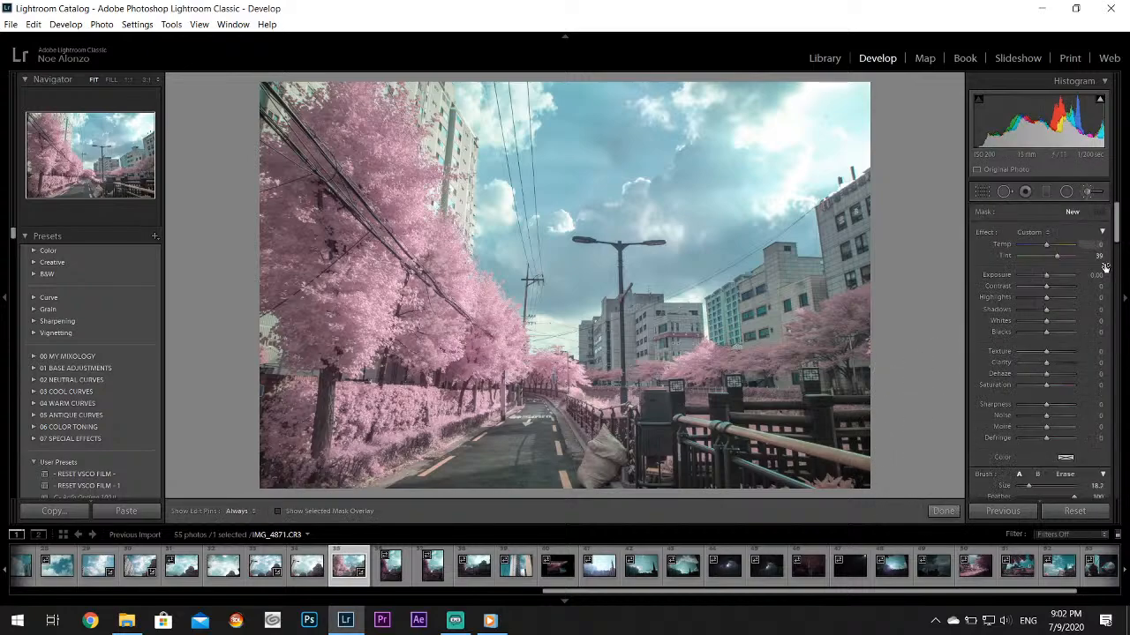
left_click_drag(750, 98, 809, 81)
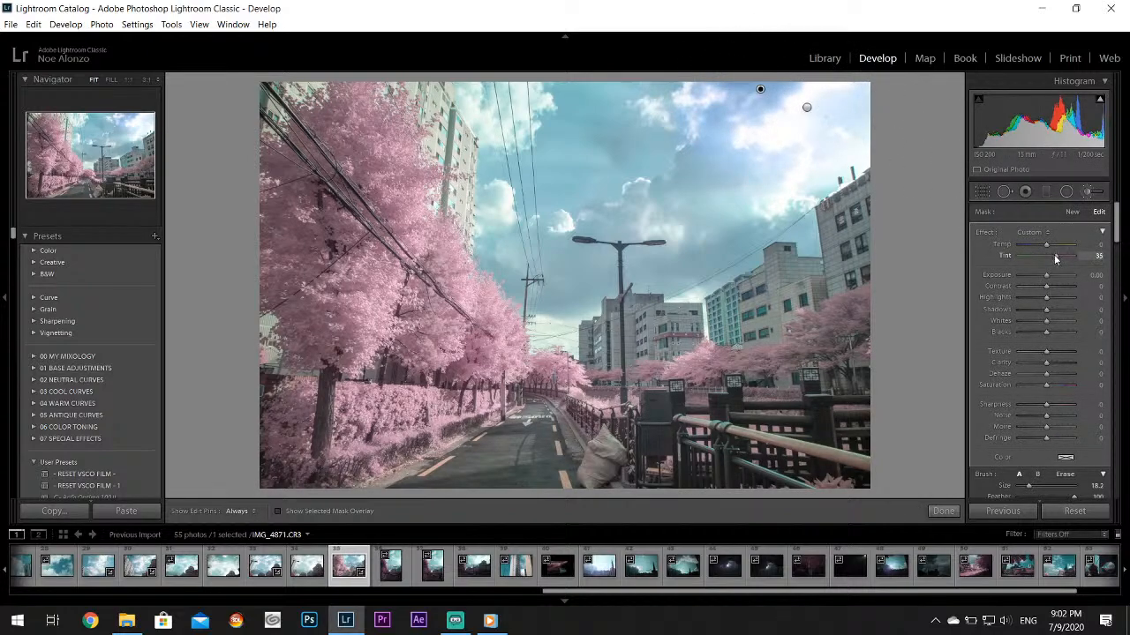
left_click_drag(1057, 255, 1048, 258)
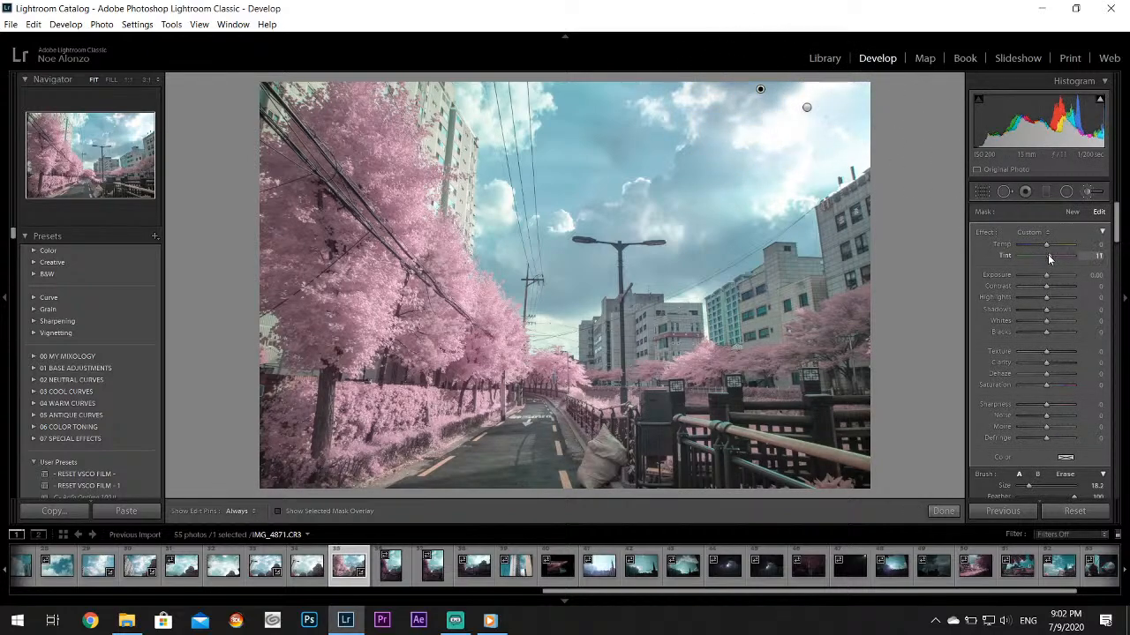
key("h")
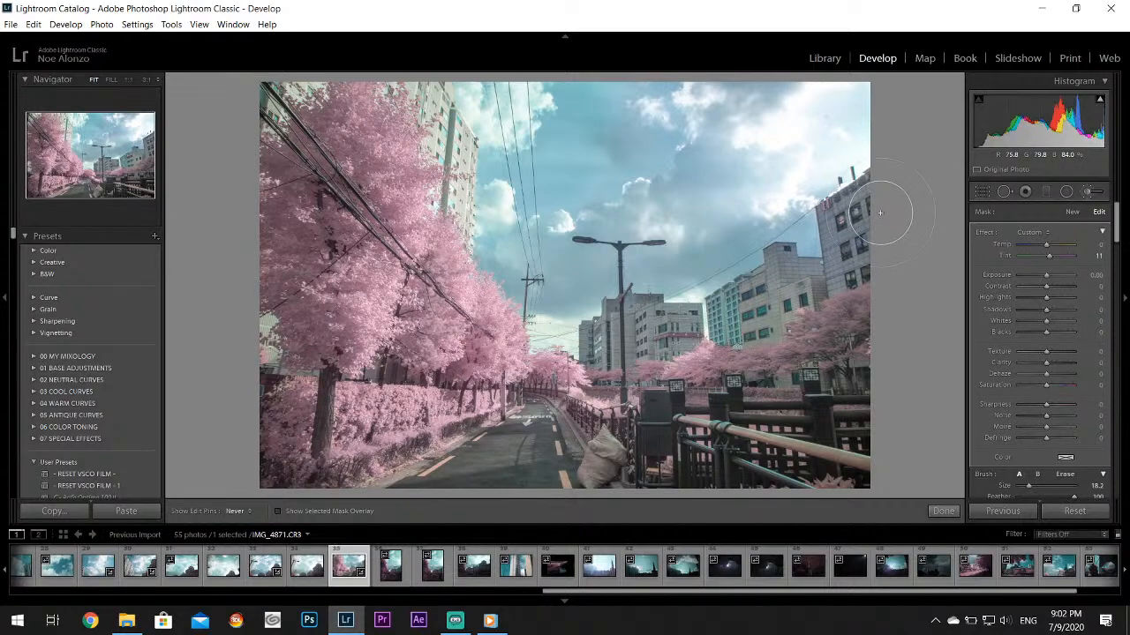
Switch the second sky mask's brush to Erase, check the mask with its pins hidden, and finish the brush adjustment
key("h")
left_click(1064, 474)
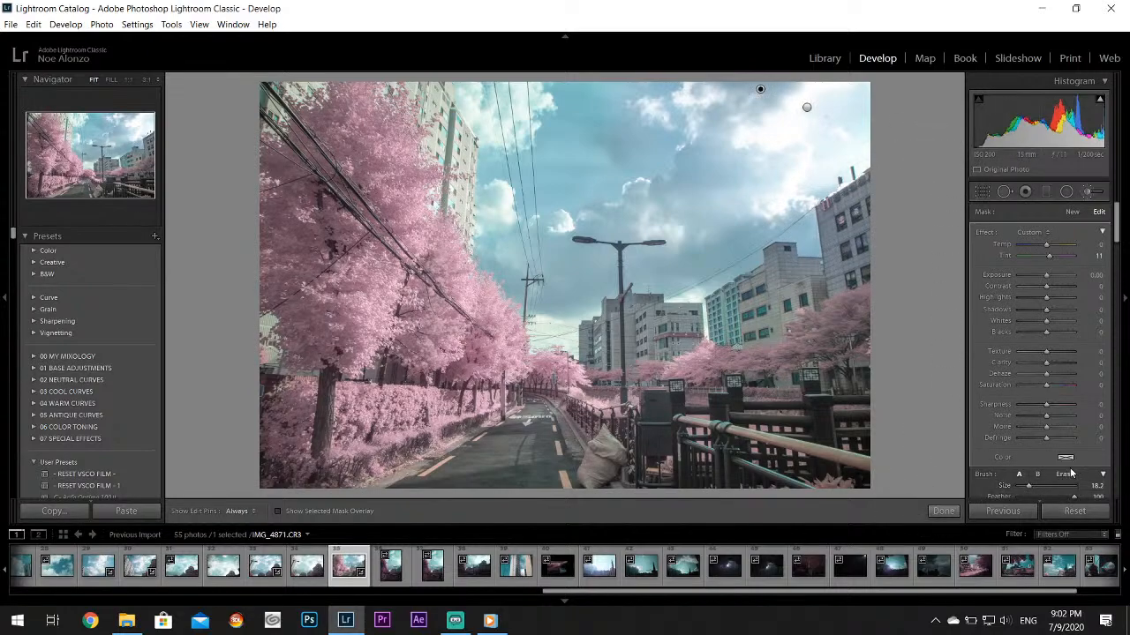
key("h")
key("h")
left_click(945, 514)
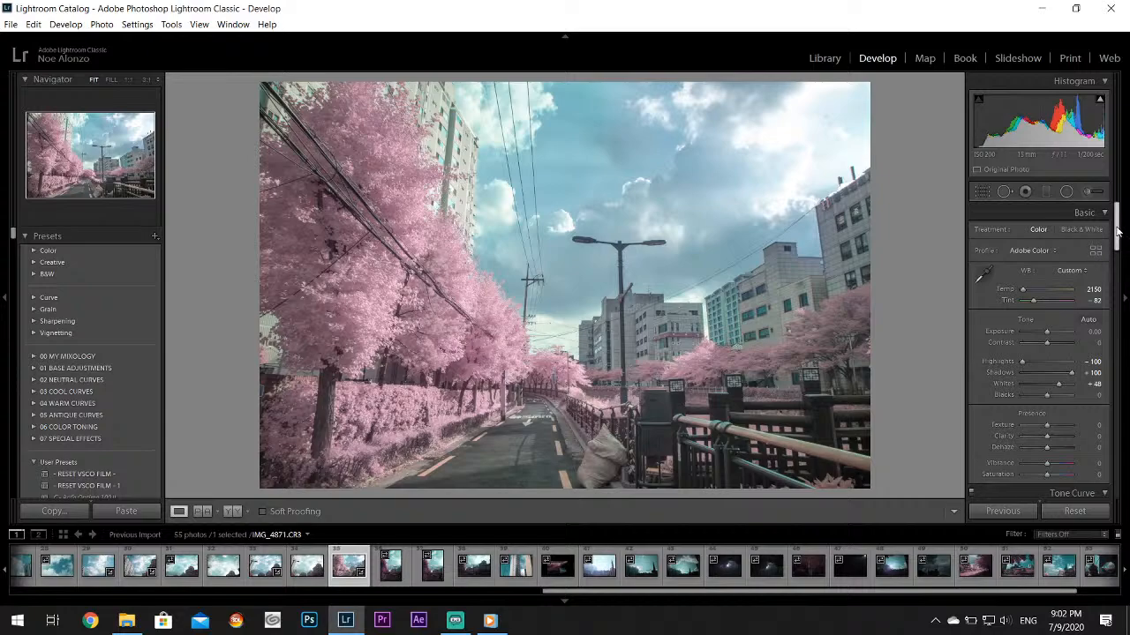
Tone the shadows of IMG_4871.CR3 with a Split Toning Hue of 260 and Saturation of 17
left_click_drag(1117, 231, 1117, 297)
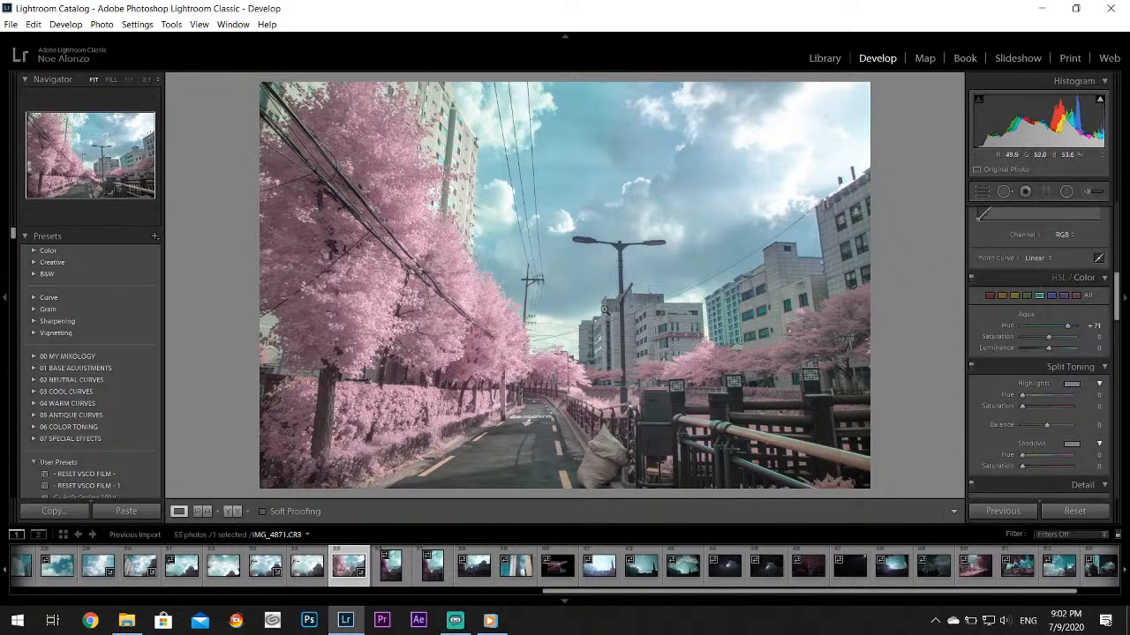
left_click(1075, 448)
left_click_drag(1022, 469, 986, 485)
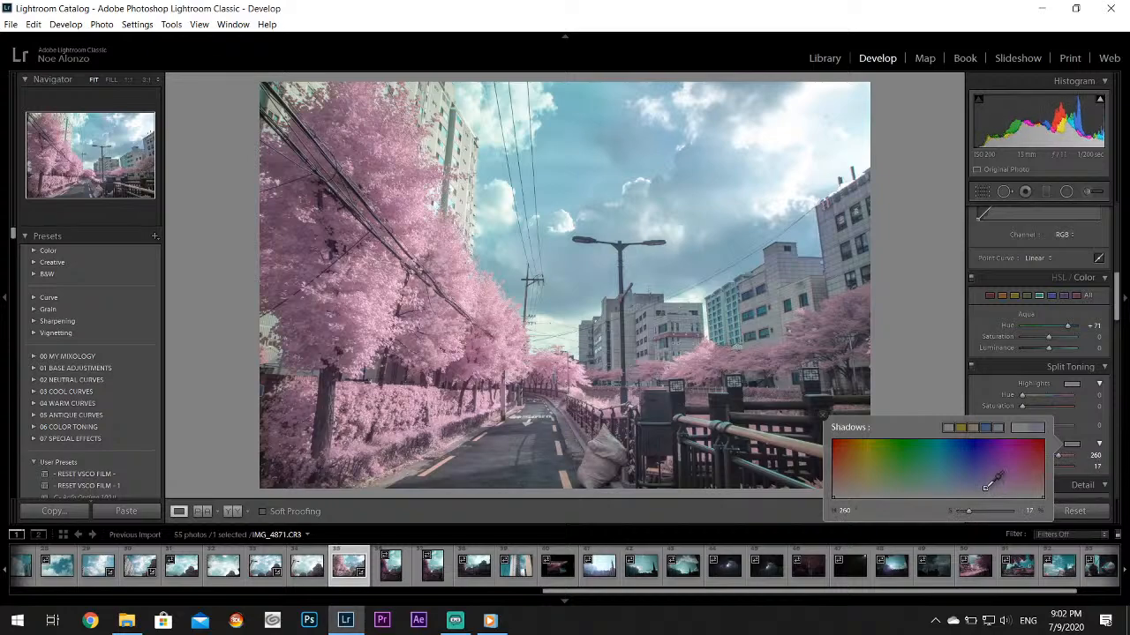
left_click(825, 413)
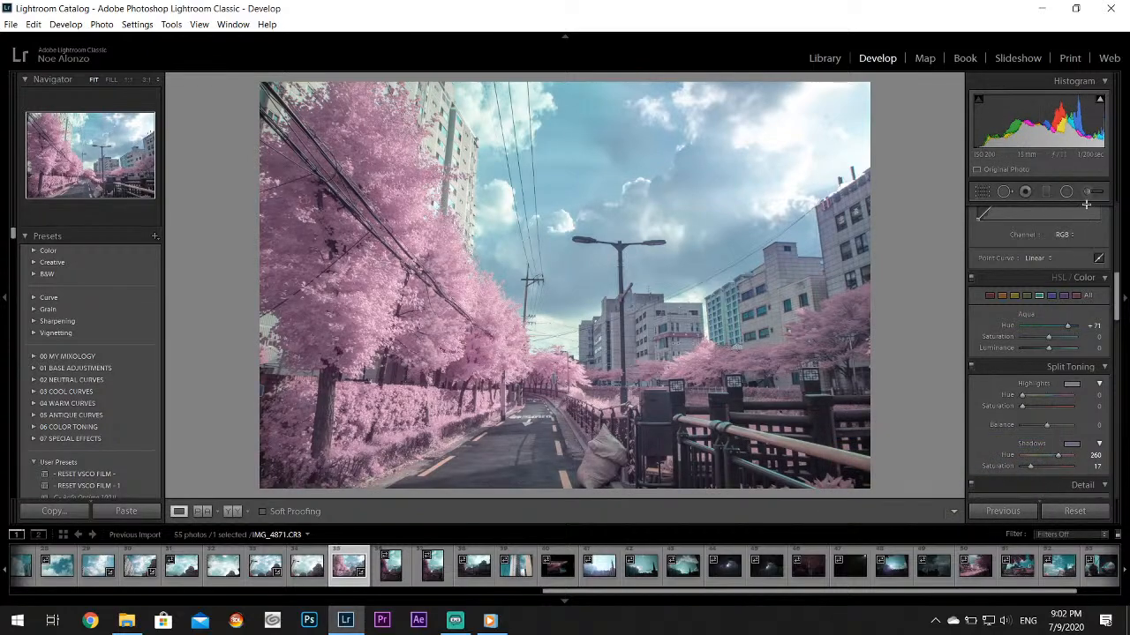
Set the Vibrance of IMG_4871.CR3 to +26
left_click_drag(1122, 300, 1116, 220)
left_click_drag(1049, 467, 1055, 469)
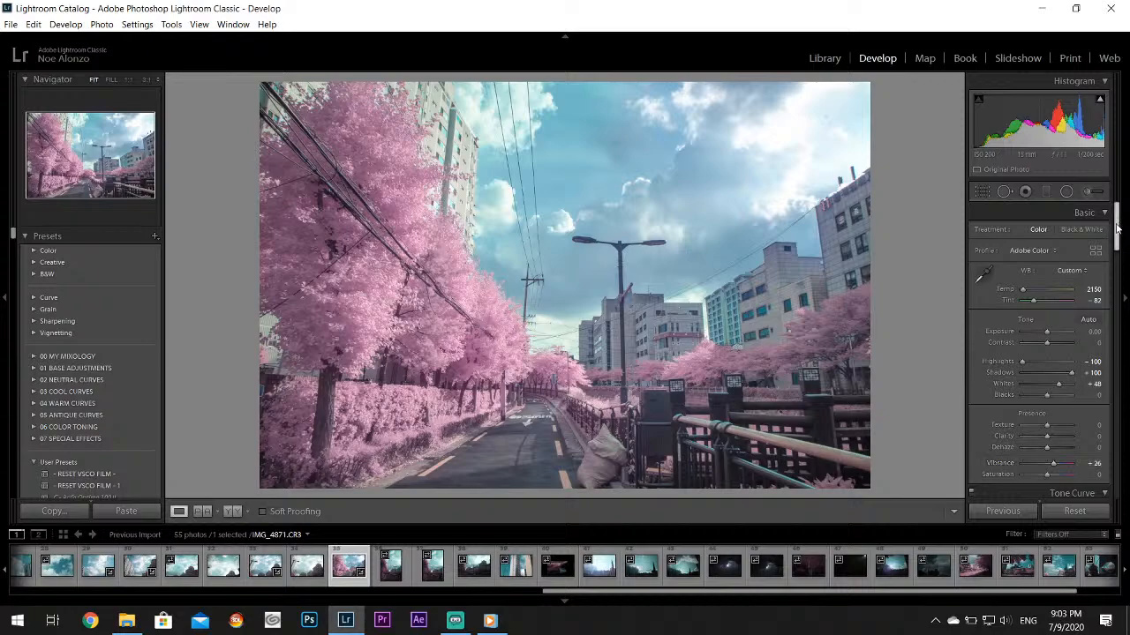
mouse_move(1119, 227)
left_mouse_down()
mouse_move(1122, 236)
mouse_move(1120, 212)
left_mouse_up()
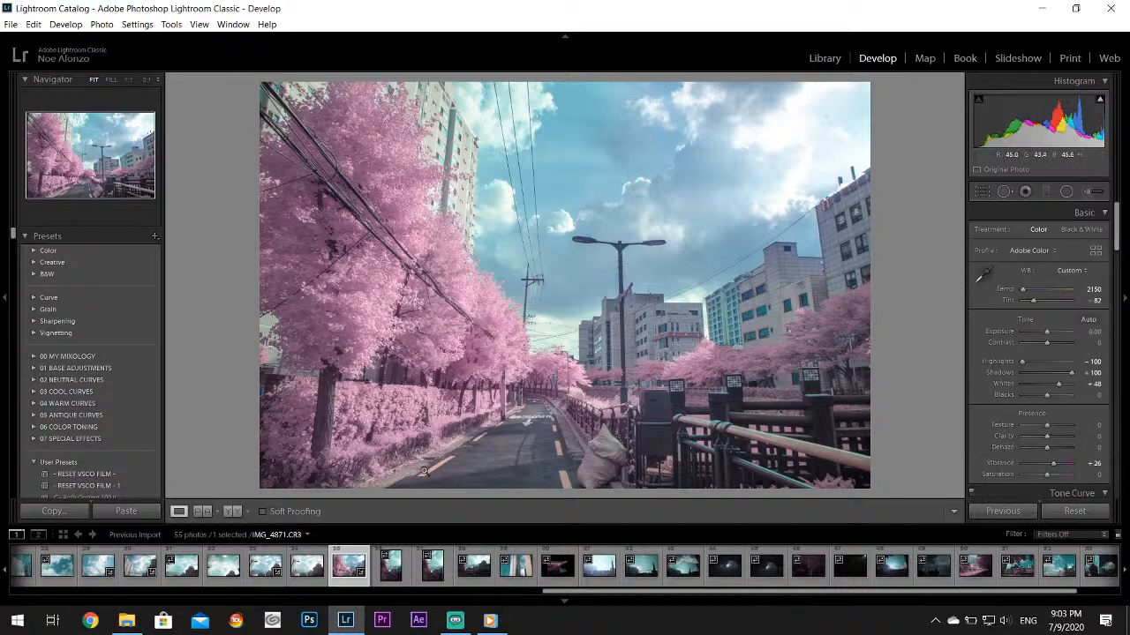
Set up a new Adjustment Brush with Tint reset to 0, a yellow color of Hue 50 and Saturation 100, and brush size 4.4
left_click(487, 471)
left_click(1095, 192)
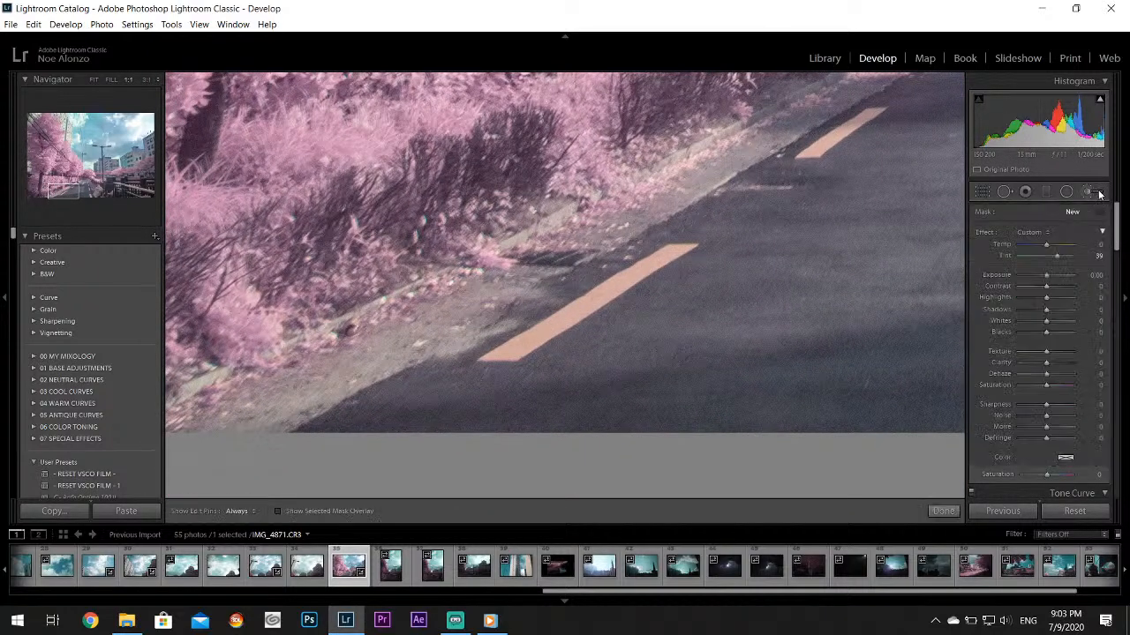
double_click(1005, 254)
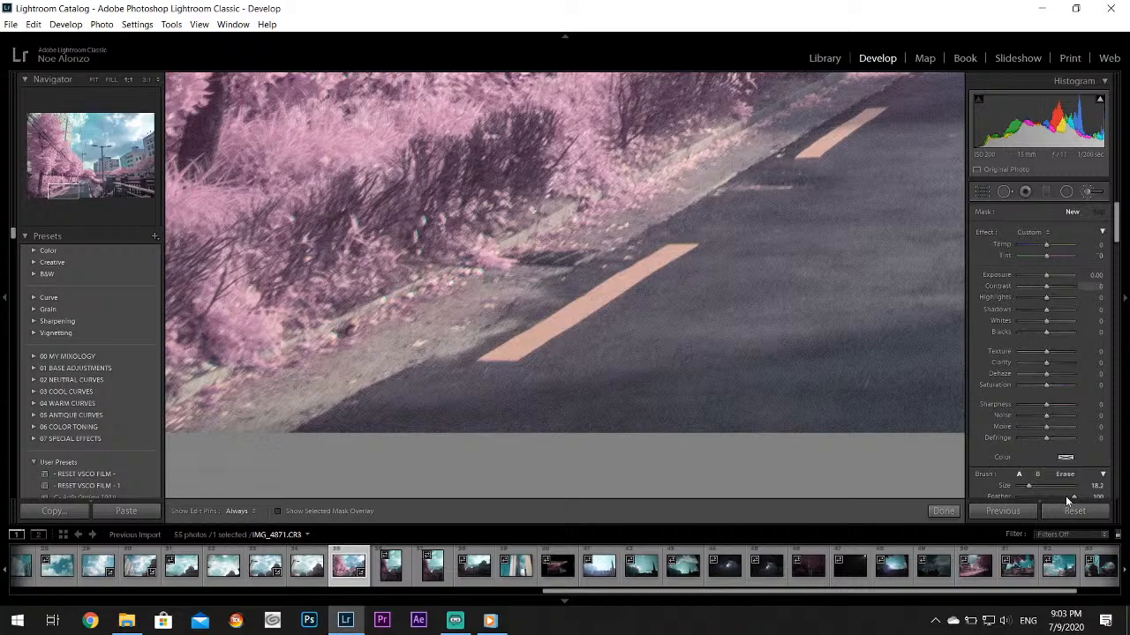
left_click(1065, 457)
left_click(993, 442)
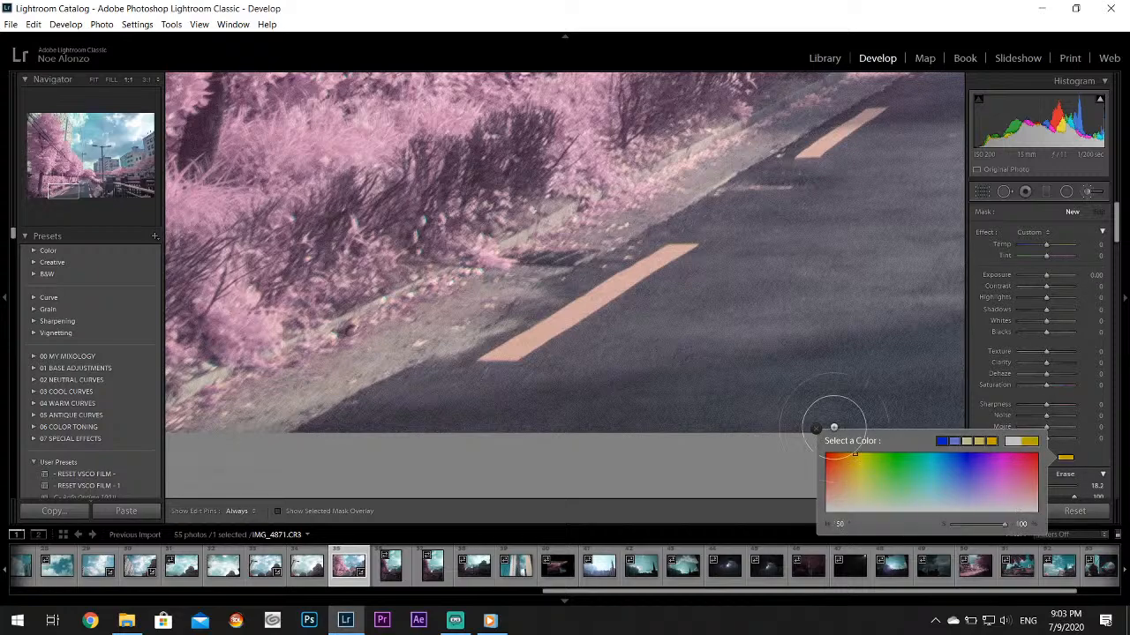
left_click(815, 430)
left_click_drag(1034, 486, 1023, 485)
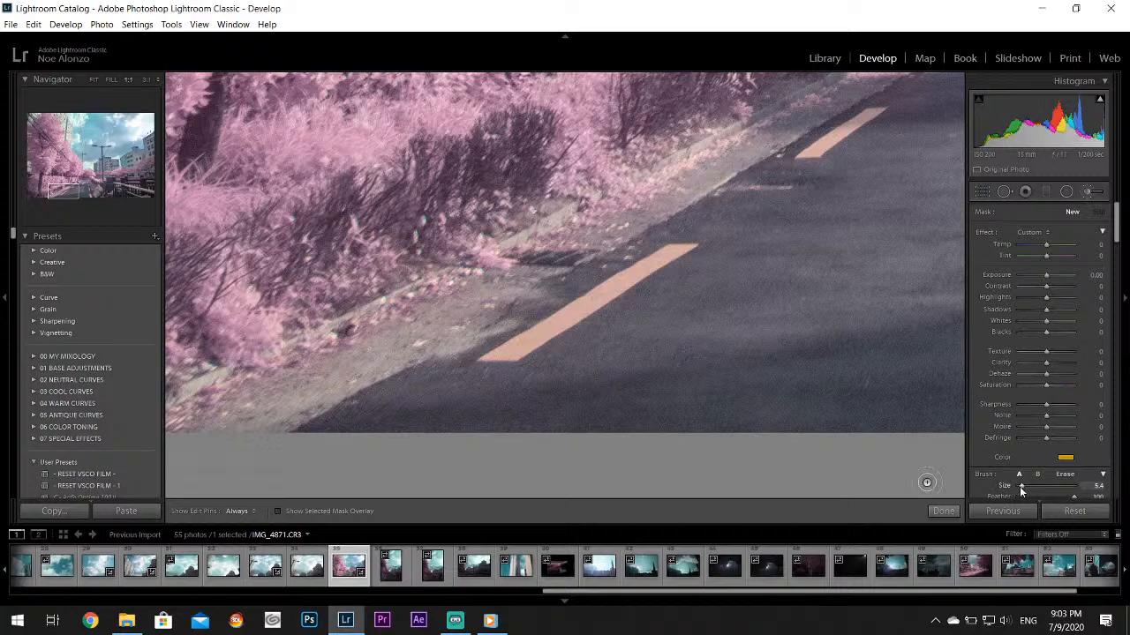
left_click_drag(1021, 491, 1020, 491)
Paint the nearest dash of the road's left lane line yellow with pins hidden, and set the Erase brush size to 6.5
key("h")
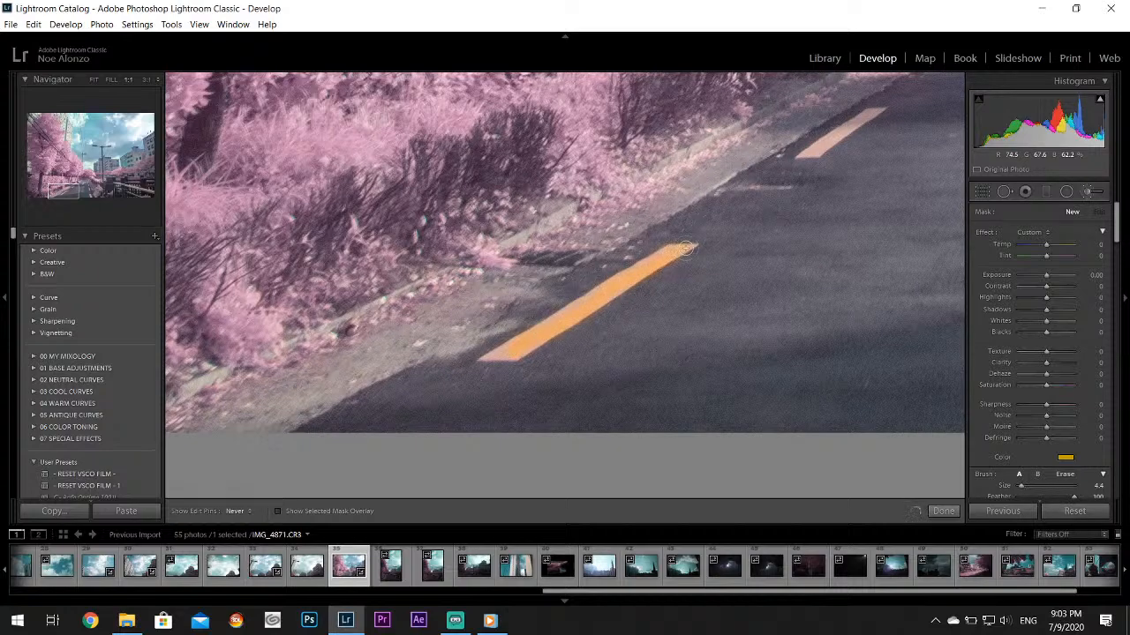
left_click_drag(685, 249, 653, 263)
mouse_move(505, 355)
left_mouse_down()
mouse_move(490, 356)
mouse_move(506, 358)
left_mouse_up()
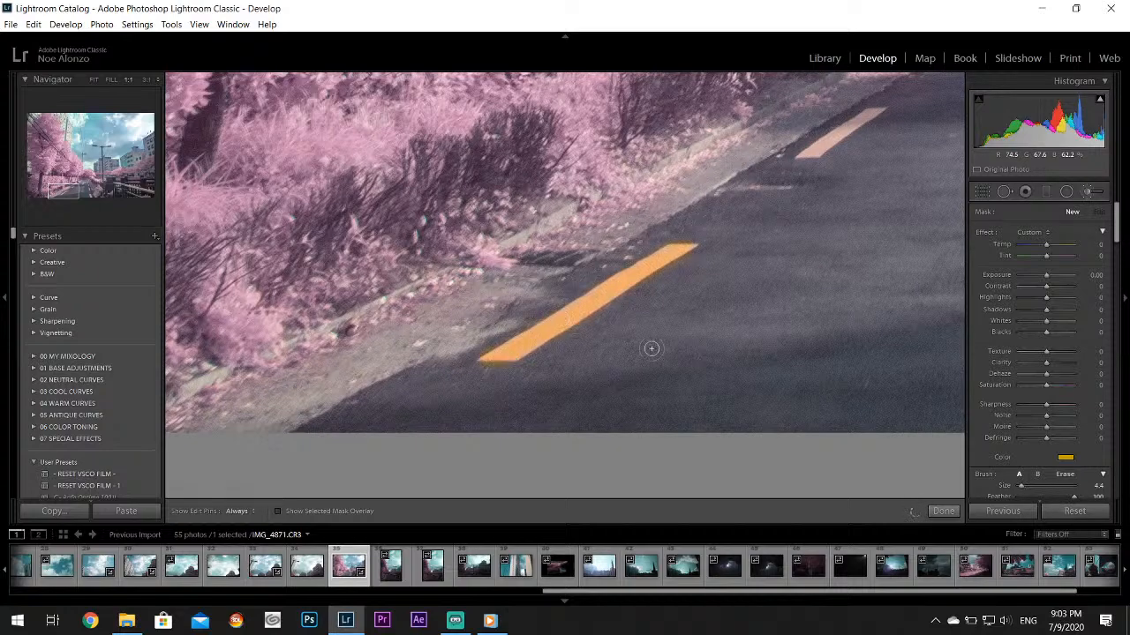
left_click(1062, 478)
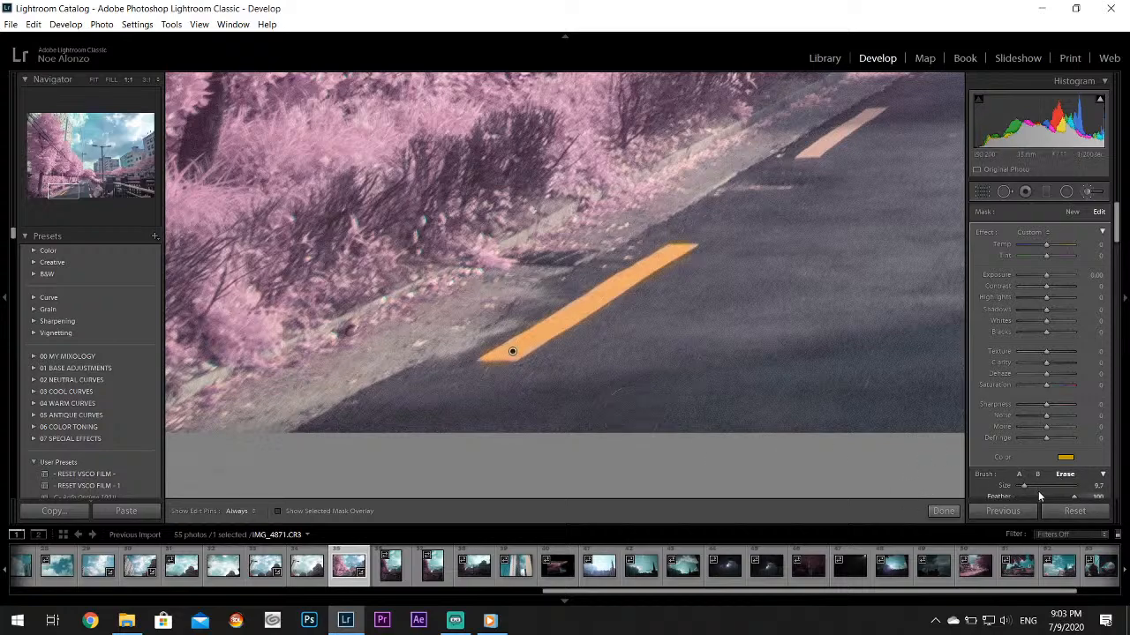
left_click_drag(1024, 487, 1022, 487)
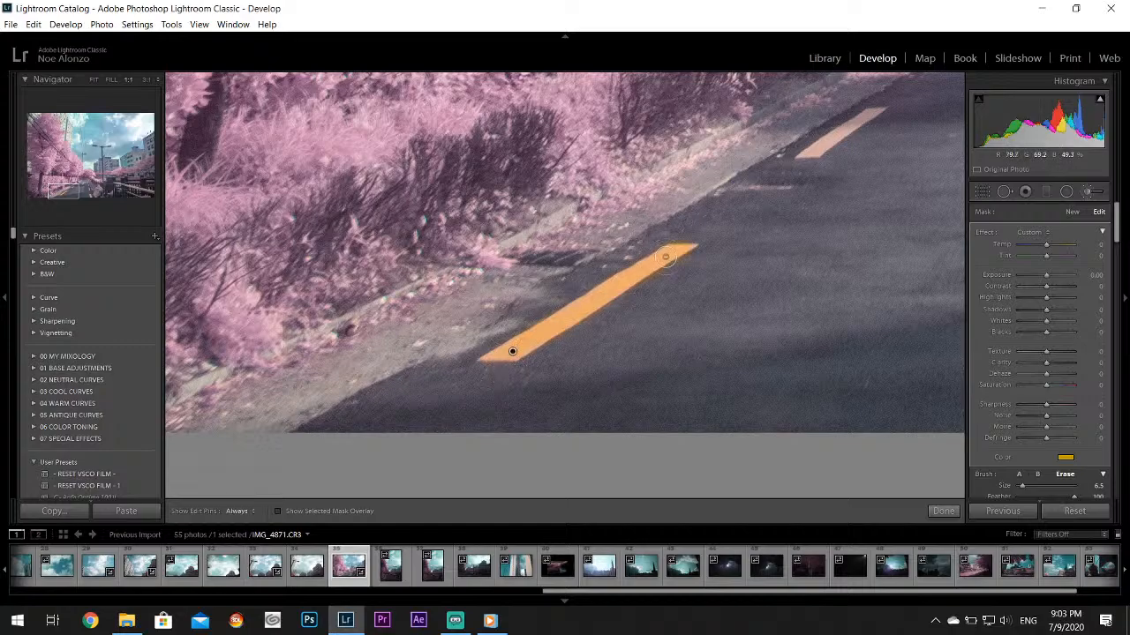
Switch back to brush A and paint the second dash of the left lane line yellow at 3:1 zoom
left_click(66, 190)
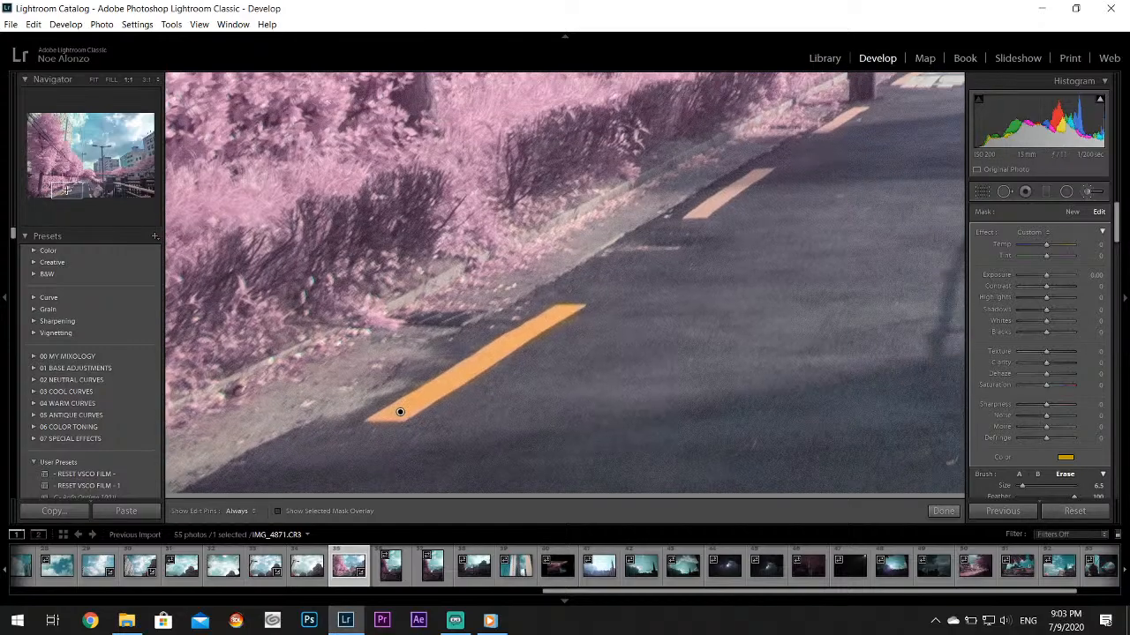
left_click_drag(66, 190, 77, 183)
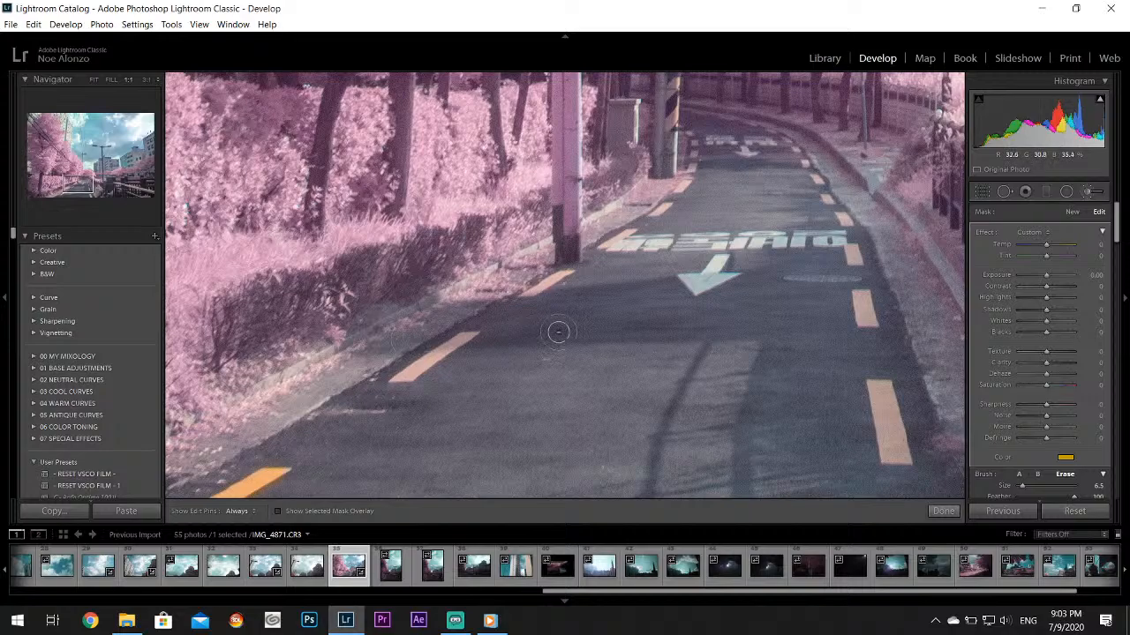
left_click(1019, 474)
key("z")
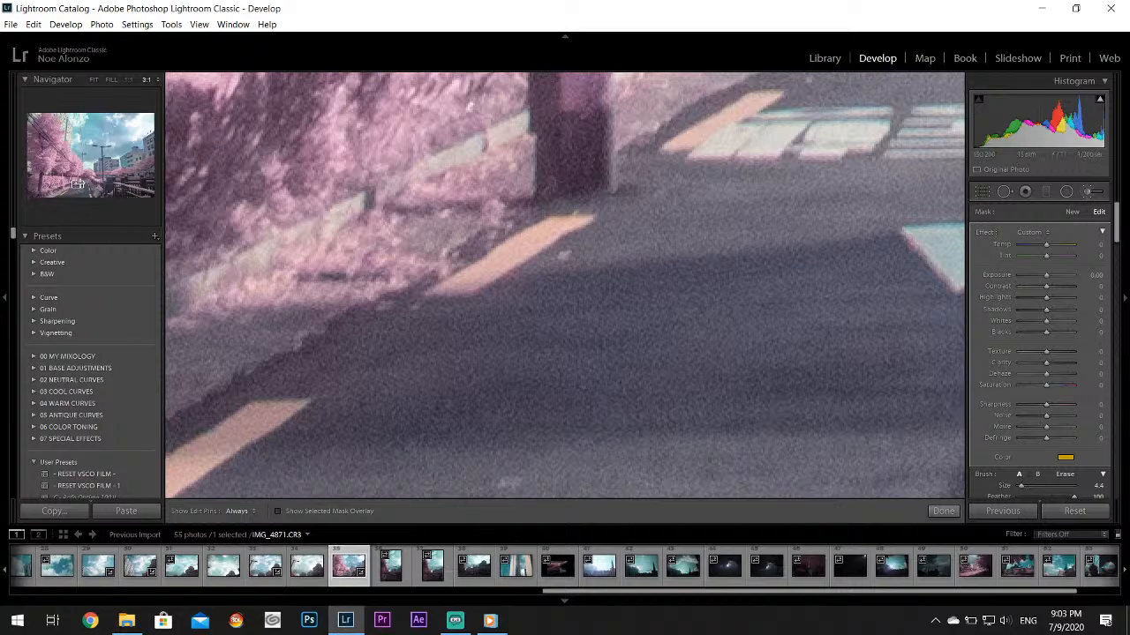
left_click_drag(79, 184, 72, 186)
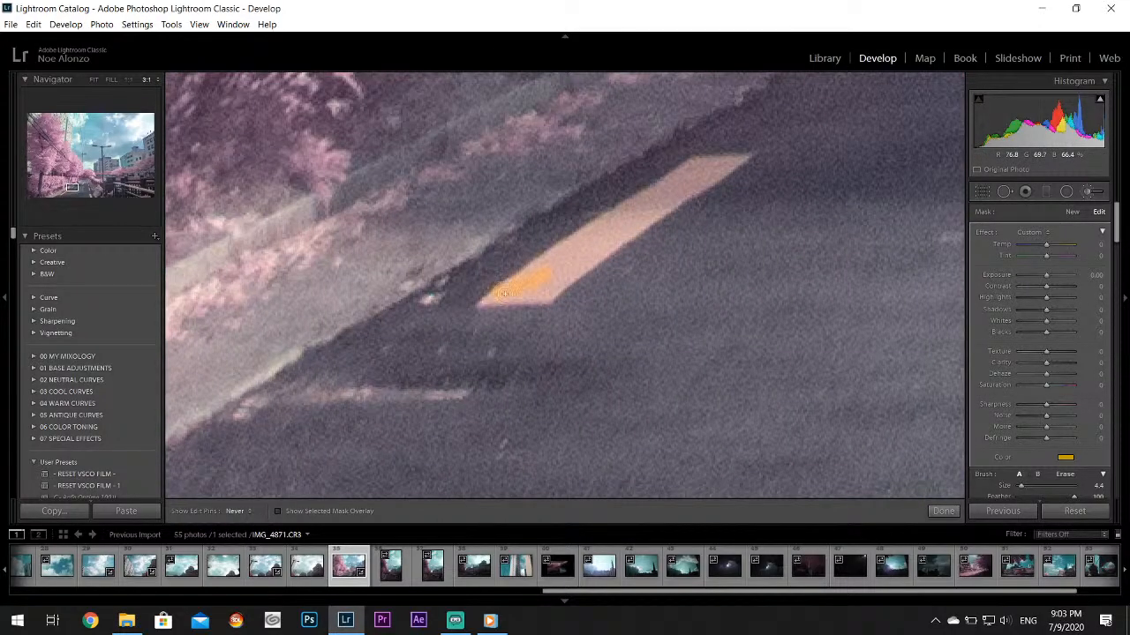
mouse_move(697, 183)
left_mouse_down()
mouse_move(734, 163)
mouse_move(668, 183)
left_mouse_up()
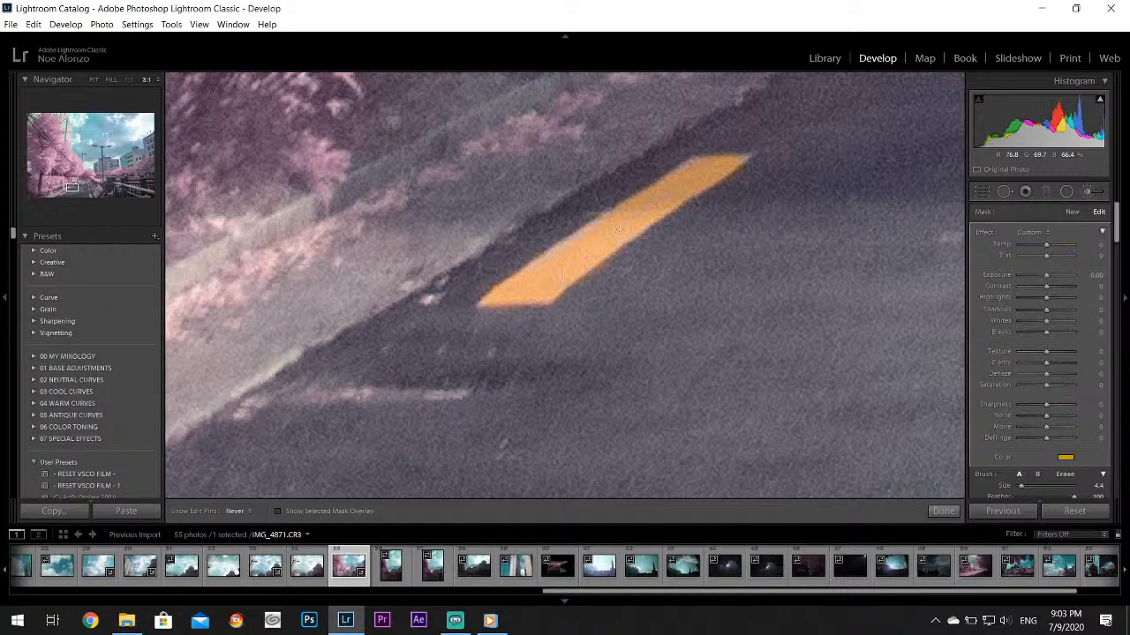
mouse_move(597, 228)
left_mouse_down()
mouse_move(680, 176)
mouse_move(737, 158)
left_mouse_up()
Paint the left lane line's dashes beside the pole and beside the white road lettering yellow
left_click_drag(75, 188, 84, 183)
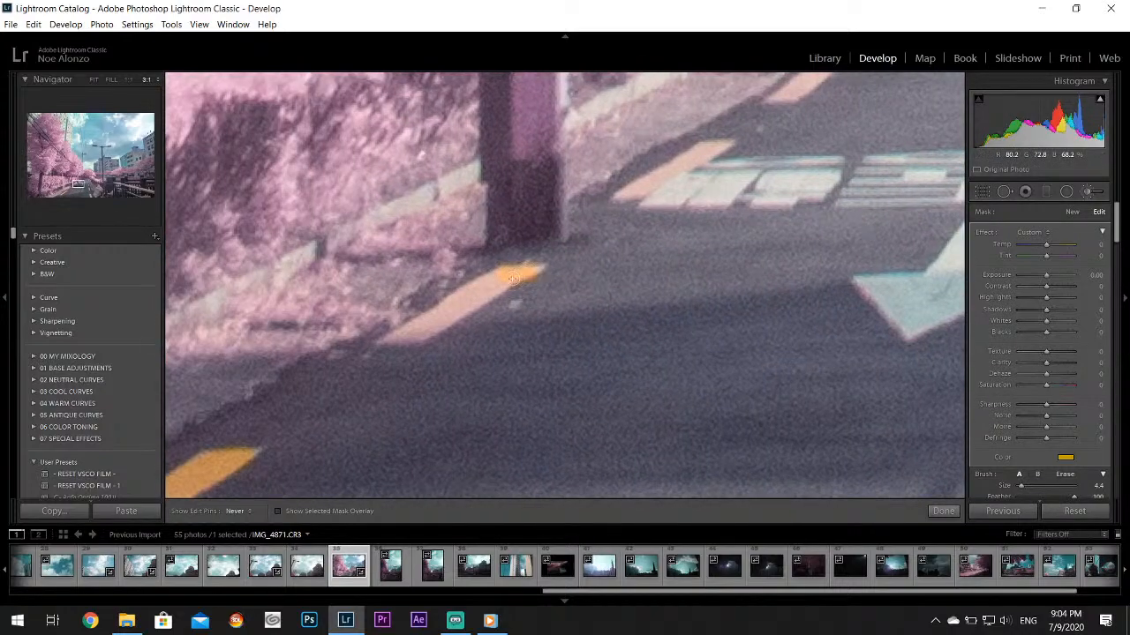
left_click_drag(396, 335, 404, 336)
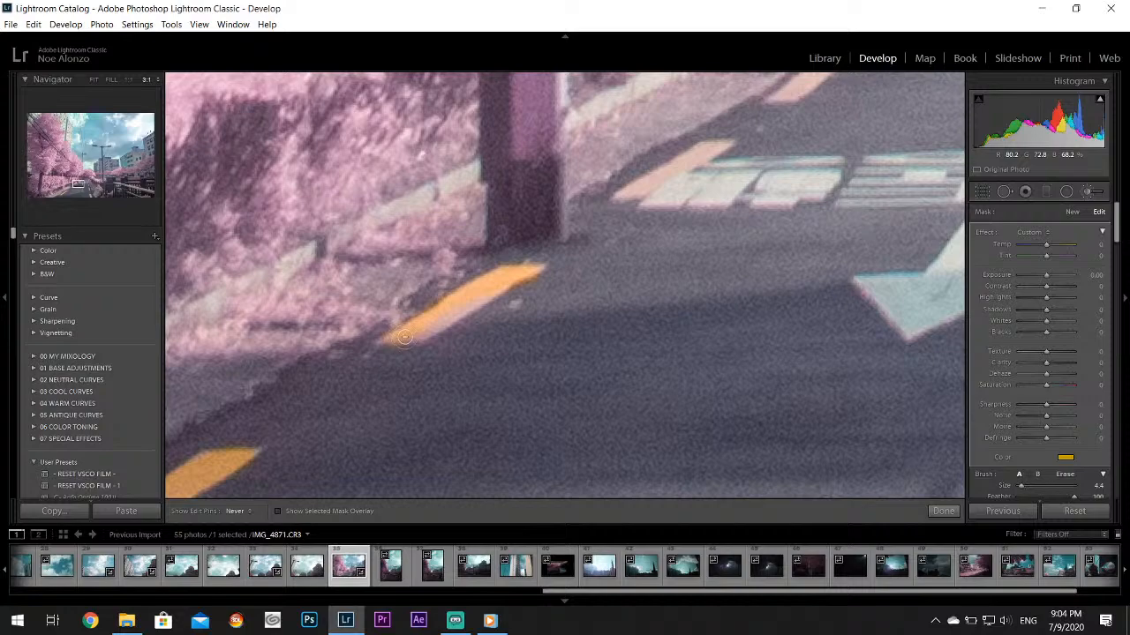
left_click_drag(501, 279, 505, 278)
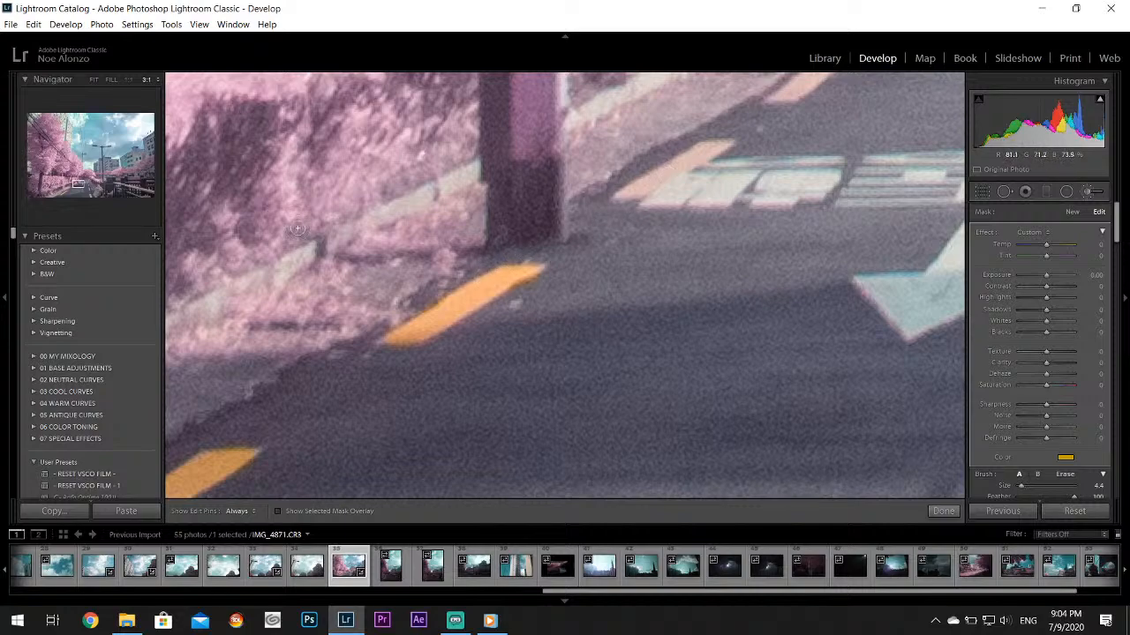
left_click_drag(710, 141, 717, 144)
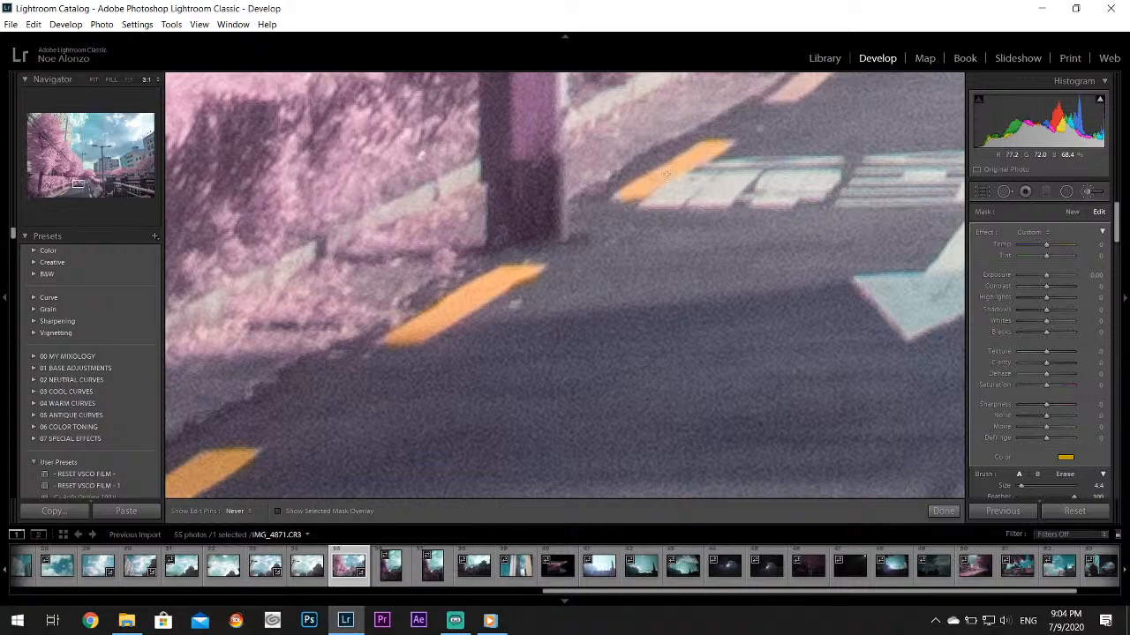
left_click_drag(719, 149, 720, 148)
Paint the left lane line's remaining distant dashes yellow up to the bend, reducing the brush size to 3.3
left_click(78, 183)
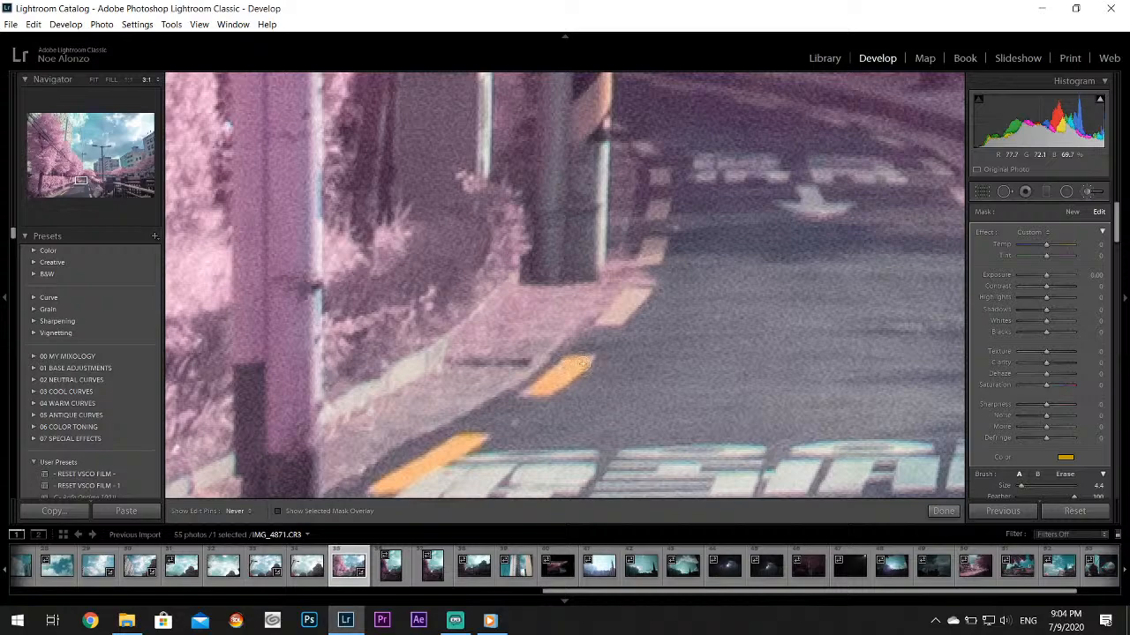
left_click_drag(530, 389, 603, 390)
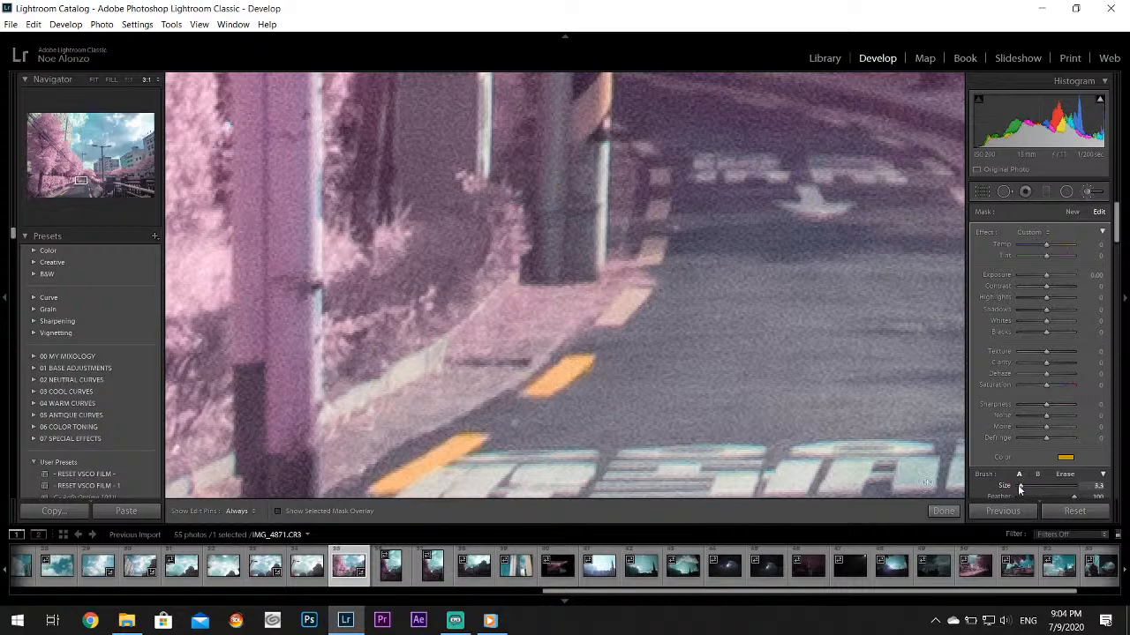
left_click_drag(624, 292, 631, 292)
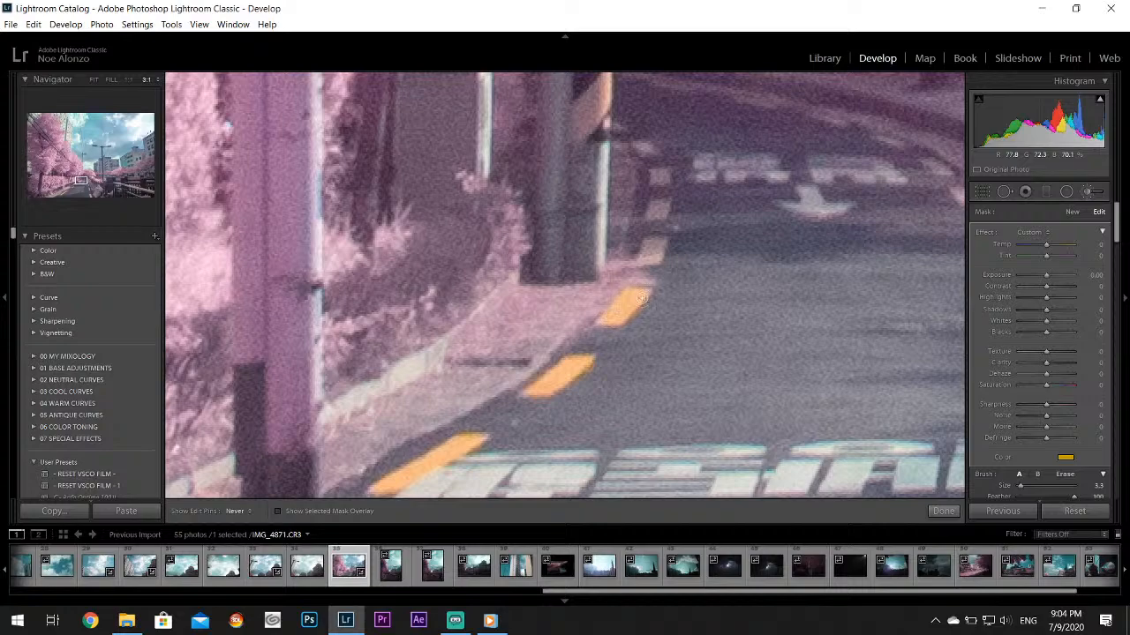
left_click_drag(645, 300, 645, 296)
mouse_move(651, 247)
left_mouse_down()
mouse_move(649, 258)
mouse_move(661, 177)
mouse_move(620, 130)
left_mouse_up()
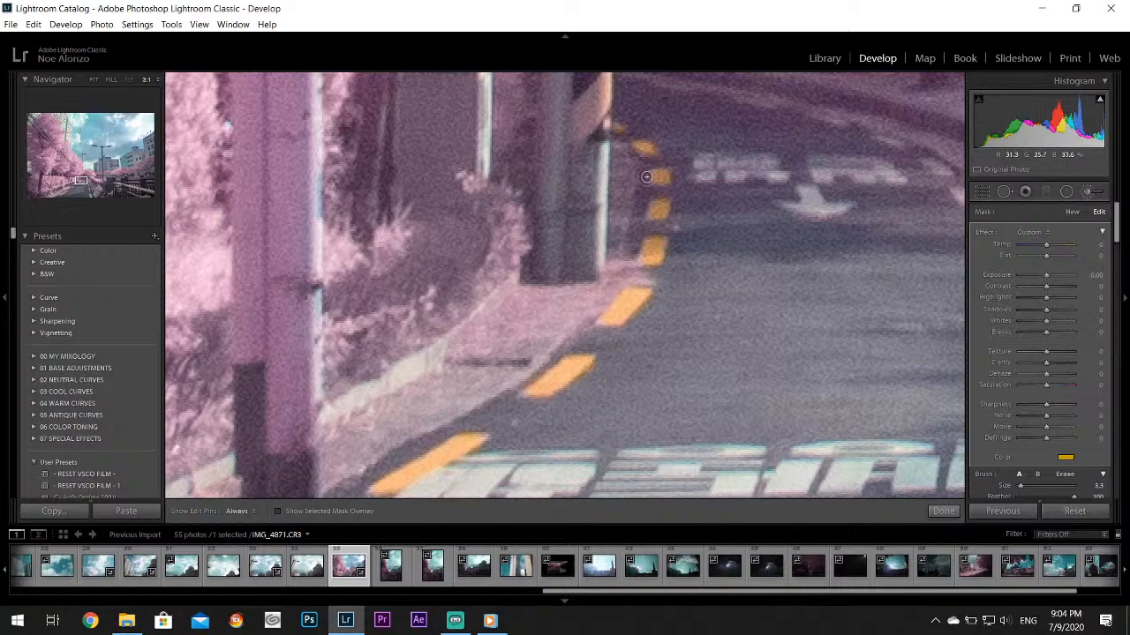
mouse_move(656, 180)
left_mouse_down()
mouse_move(667, 171)
mouse_move(660, 206)
left_mouse_up()
left_click_drag(650, 248, 642, 257)
Paint the large right lane dash next to the curb yellow, enlarging the brush to size 8.6
left_click_drag(83, 180, 90, 189)
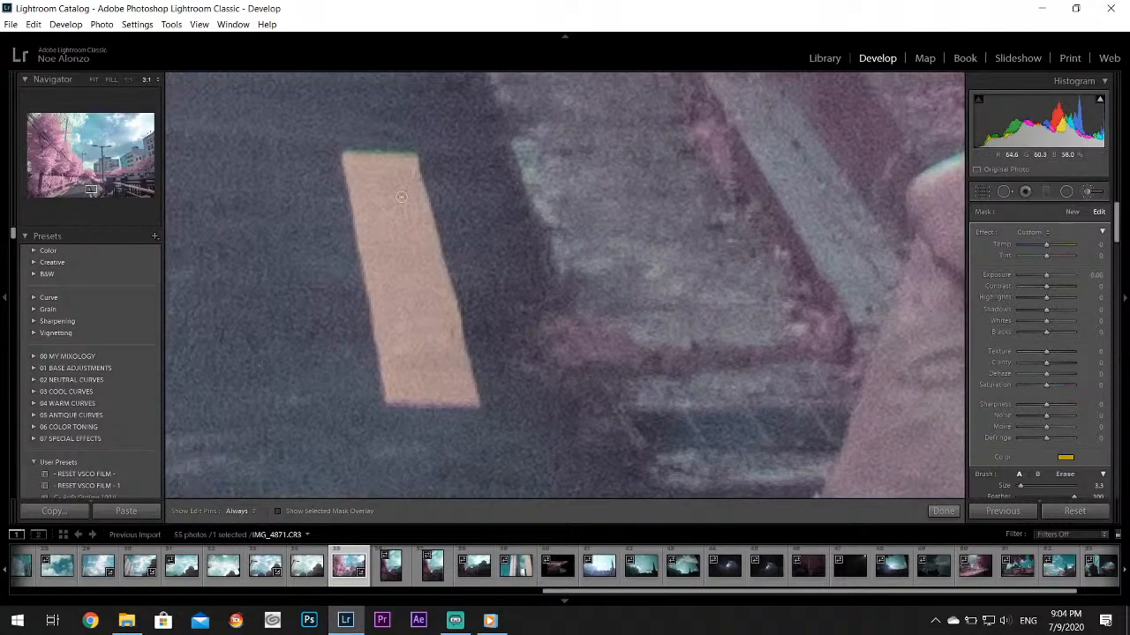
left_click_drag(362, 204, 395, 370)
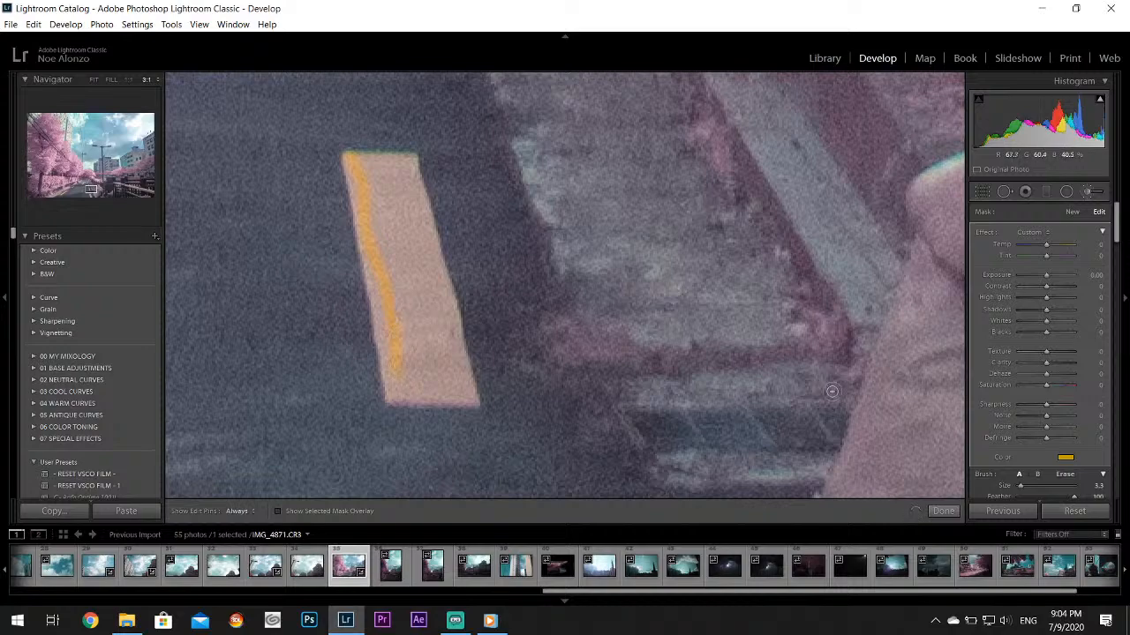
left_click_drag(1018, 486, 1025, 487)
mouse_move(379, 231)
left_mouse_down()
mouse_move(399, 298)
mouse_move(398, 353)
mouse_move(384, 306)
mouse_move(397, 388)
mouse_move(448, 371)
left_mouse_up()
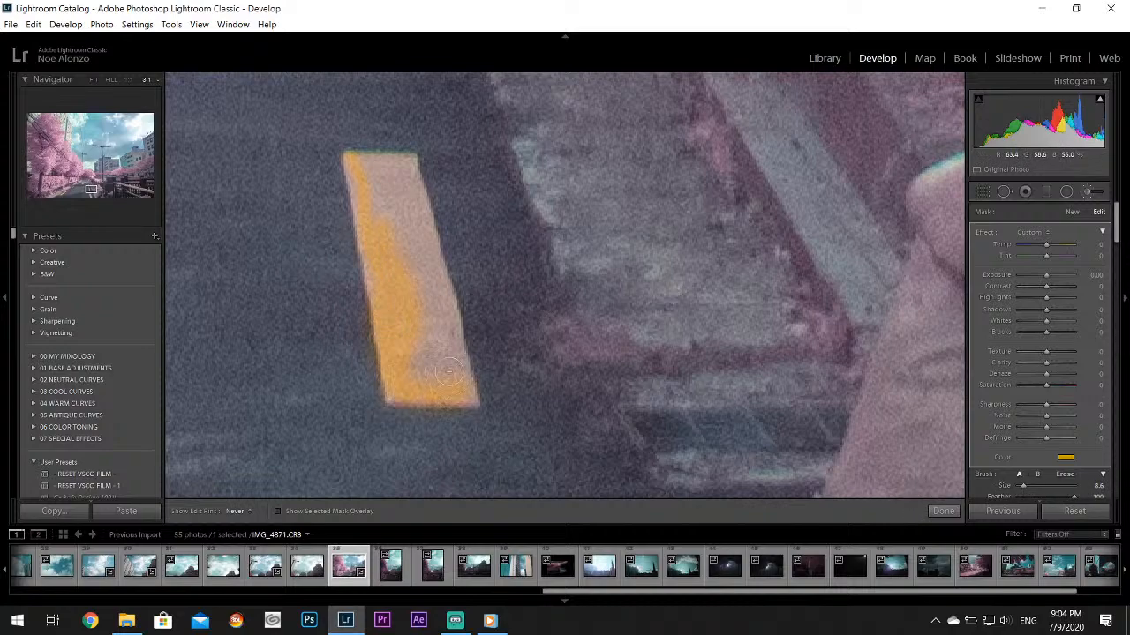
mouse_move(407, 209)
left_mouse_down()
mouse_move(402, 167)
mouse_move(366, 166)
left_mouse_up()
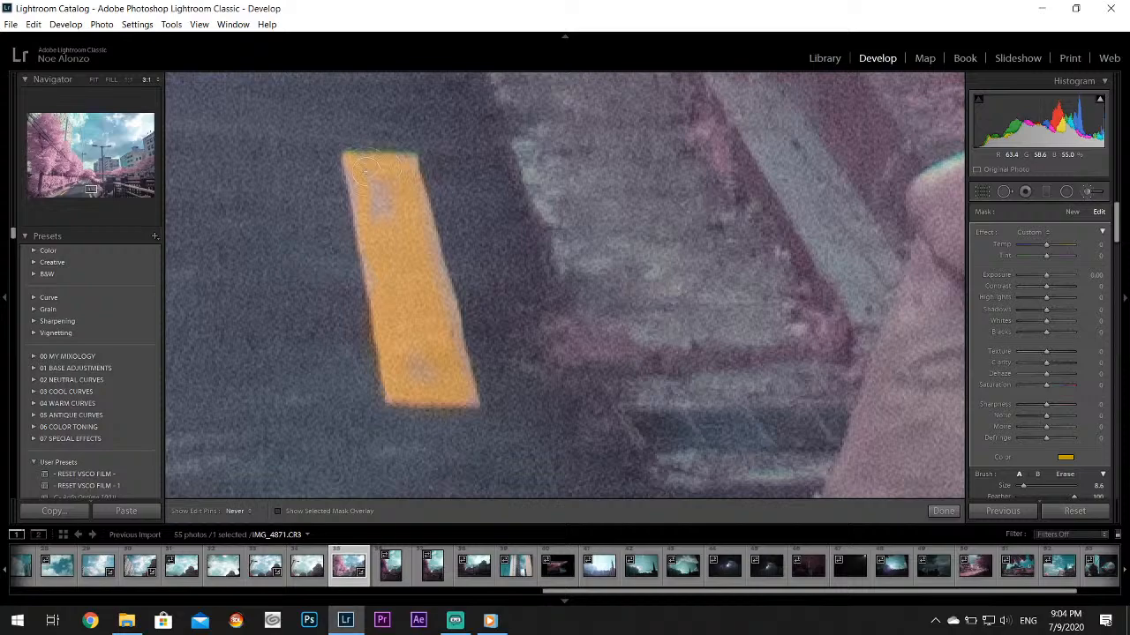
left_click_drag(449, 324, 421, 186)
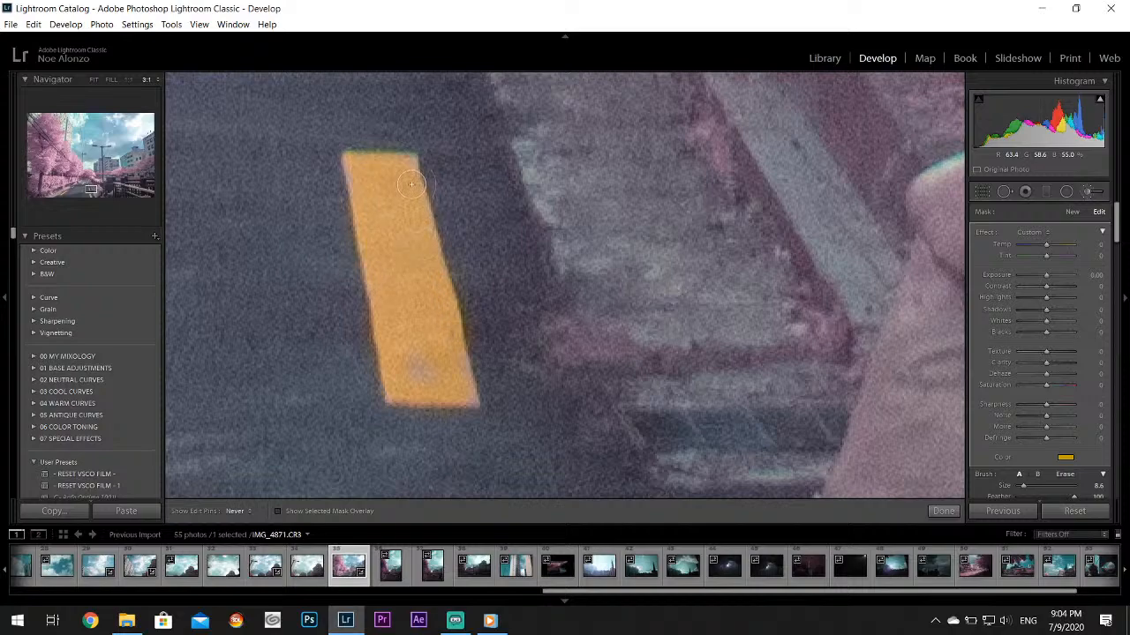
left_click_drag(435, 323, 472, 387)
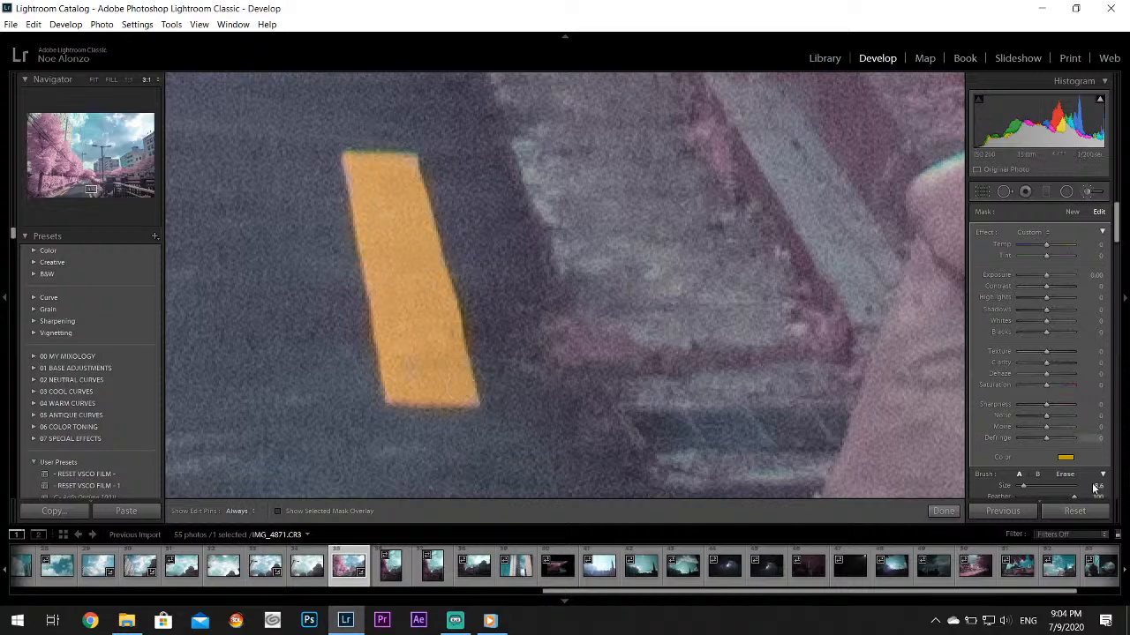
Reduce the brush size to 4.4 and paint the next dash up the right lane line, below the manhole cover, yellow
left_click_drag(1023, 487, 1020, 487)
left_click_drag(90, 188, 127, 193)
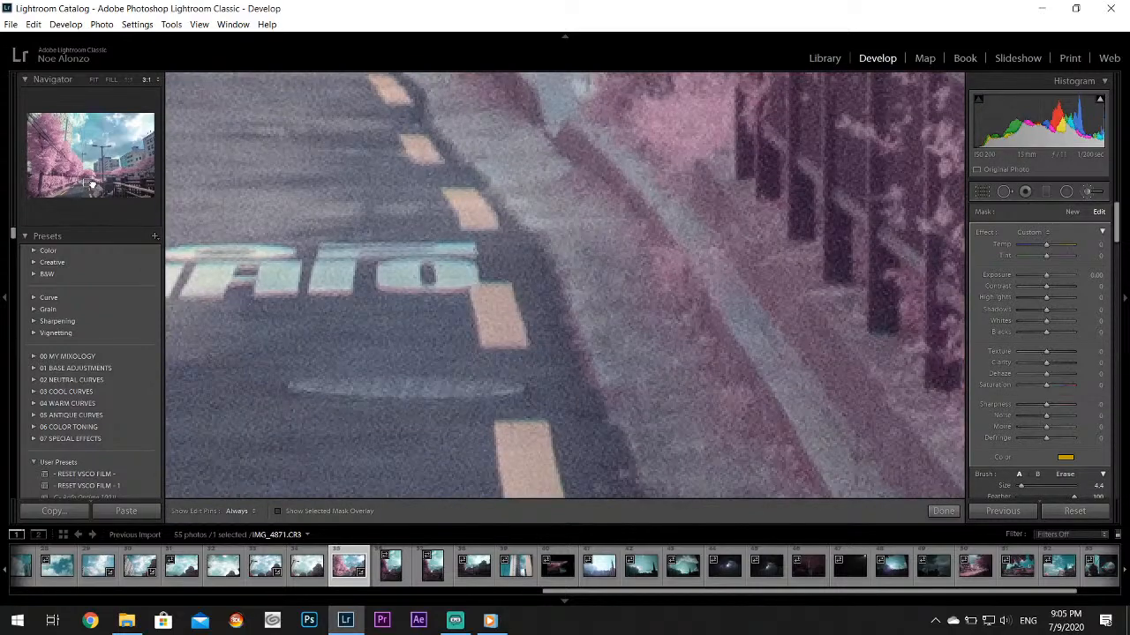
left_click(90, 185)
key("h")
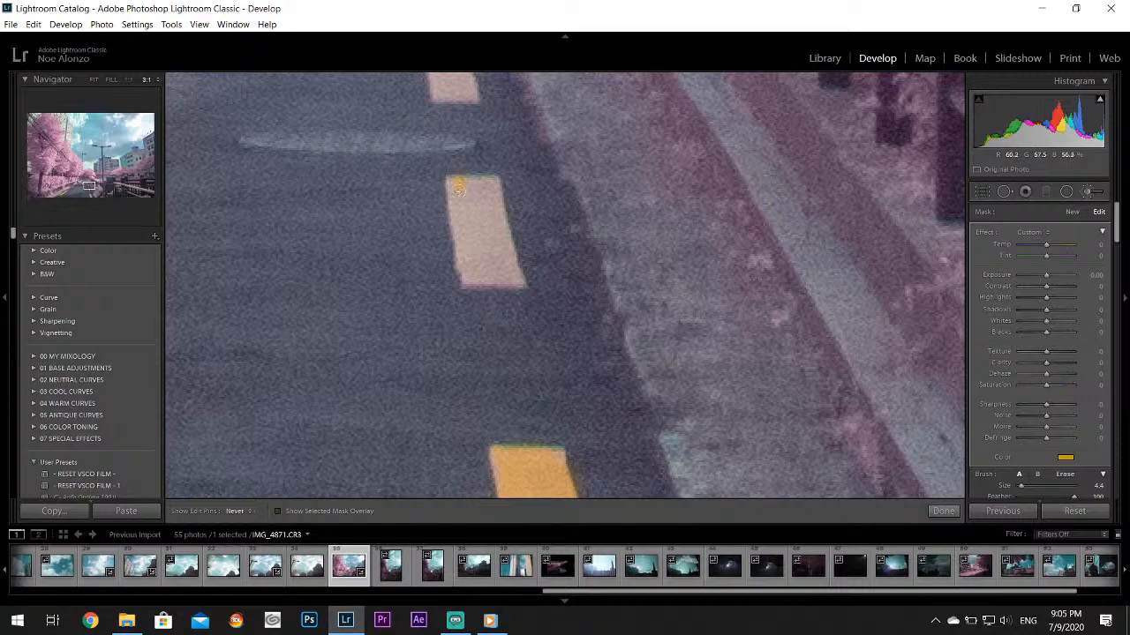
mouse_move(513, 278)
left_mouse_down()
mouse_move(496, 190)
mouse_move(475, 191)
left_mouse_up()
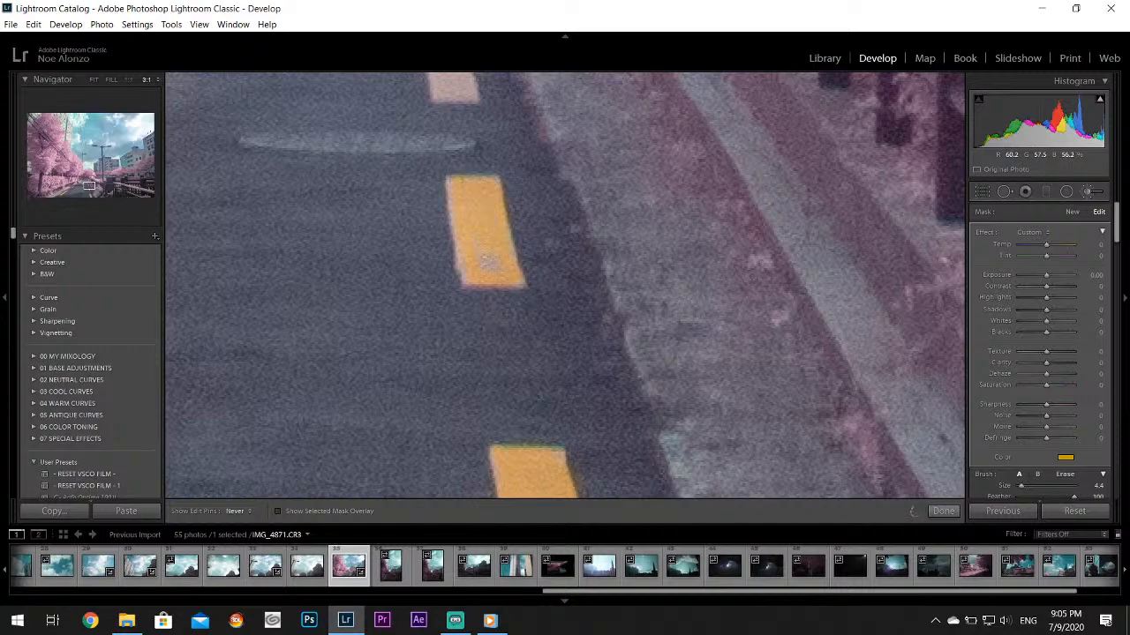
left_click_drag(460, 218, 454, 199)
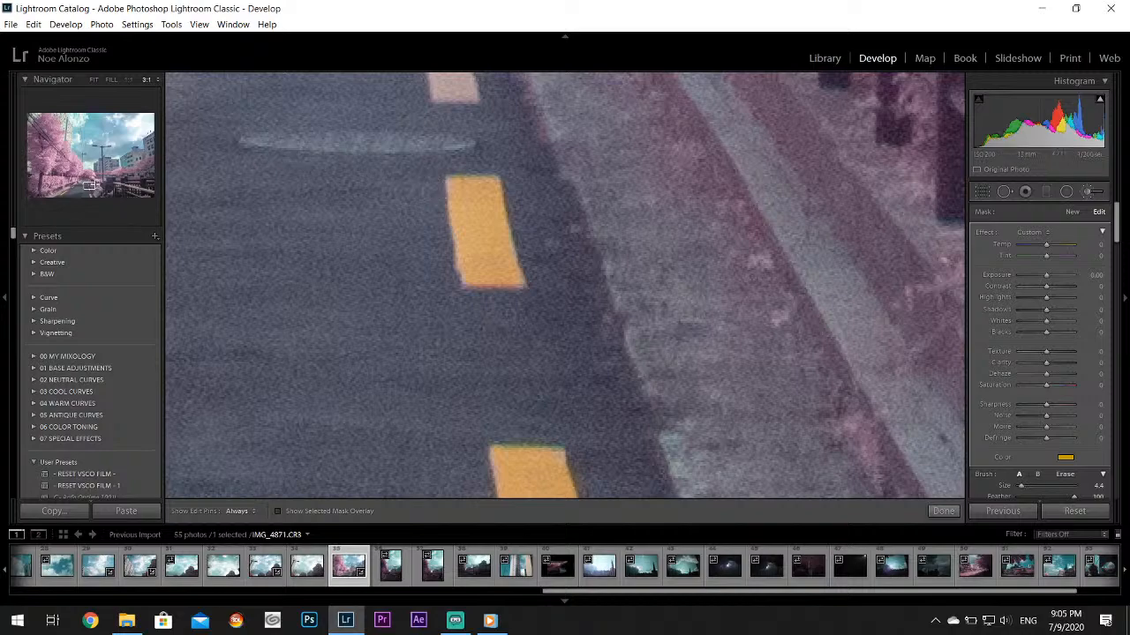
Paint the right lane line's dashes beside and just beyond the white road lettering yellow
left_click_drag(89, 186, 90, 182)
mouse_move(383, 293)
left_mouse_down()
mouse_move(392, 335)
mouse_move(424, 340)
left_mouse_up()
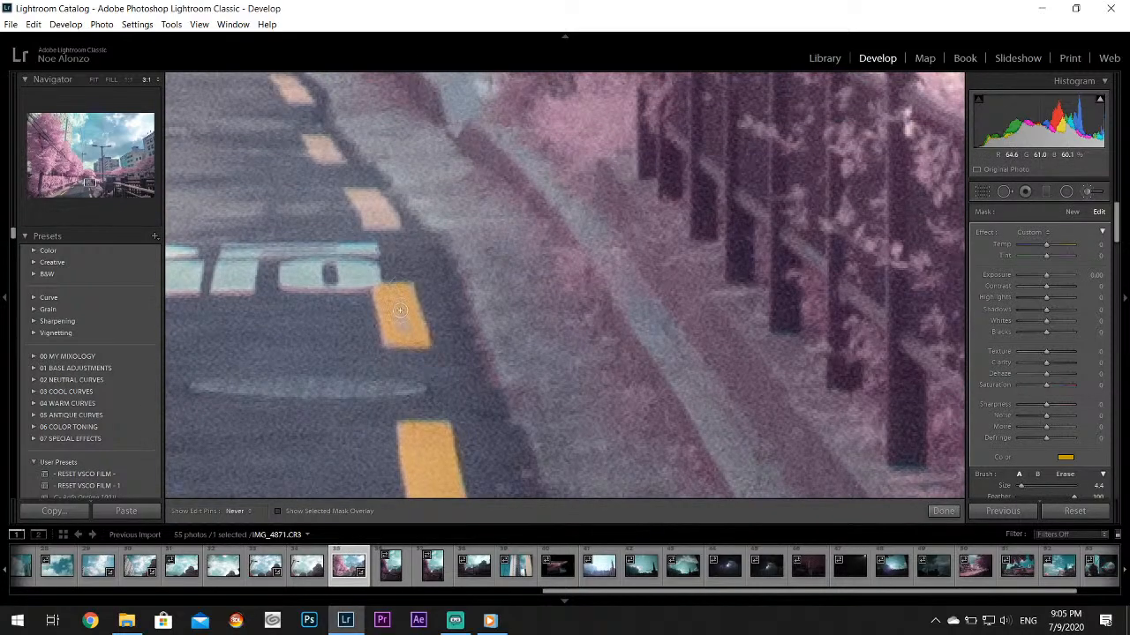
left_click_drag(406, 298, 401, 293)
left_click_drag(357, 187, 383, 222)
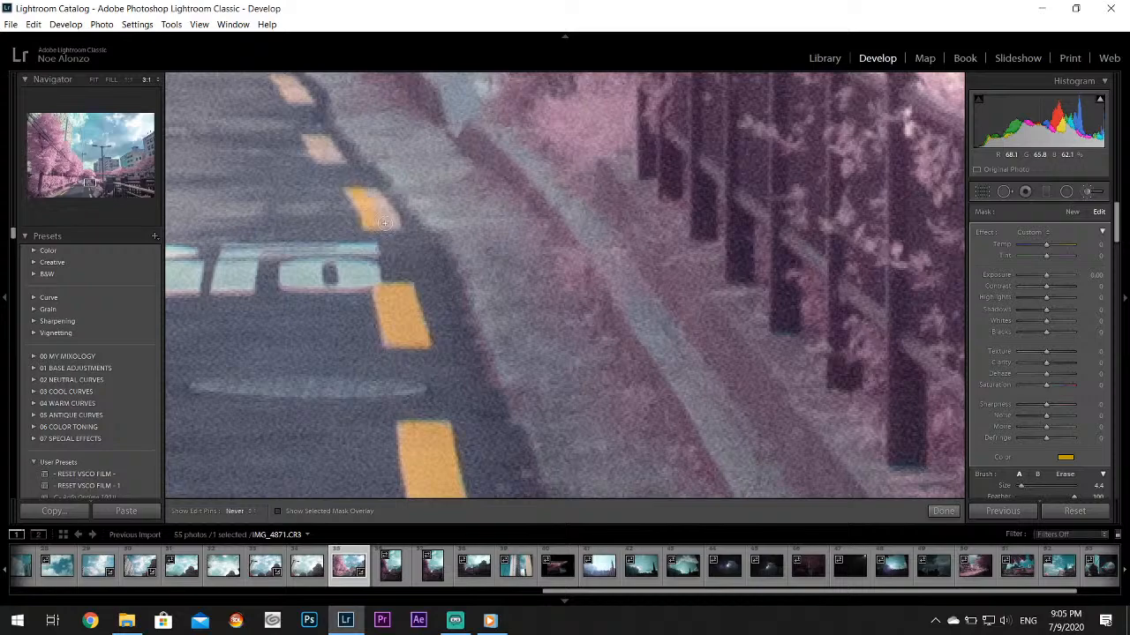
Paint the right lane line's distant dashes along the curve yellow, reducing the brush size to 3.3, and finish the brush adjustment
left_click_drag(89, 182, 88, 178)
left_click_drag(462, 432, 472, 447)
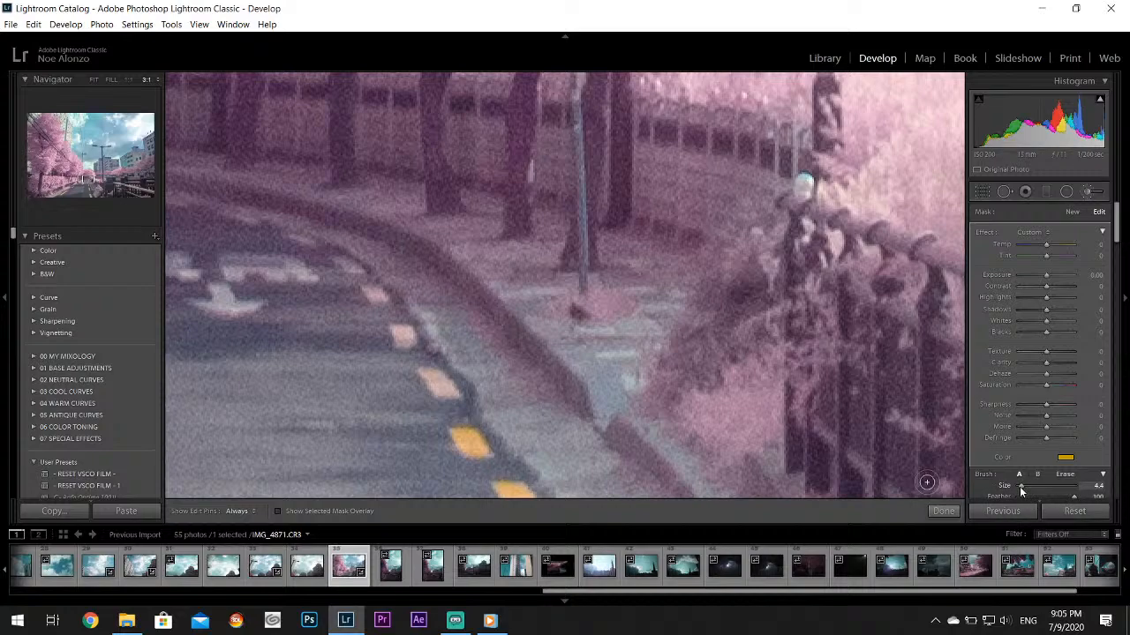
left_click_drag(1021, 492, 1018, 488)
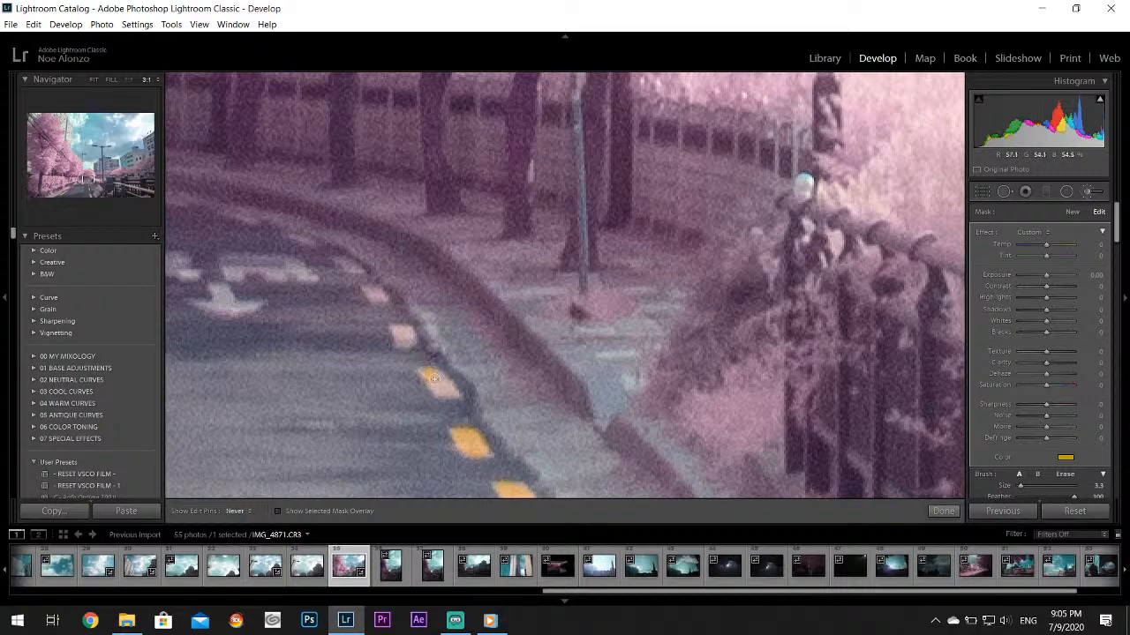
mouse_move(394, 344)
left_mouse_down()
mouse_move(398, 331)
mouse_move(346, 263)
mouse_move(355, 270)
left_mouse_up()
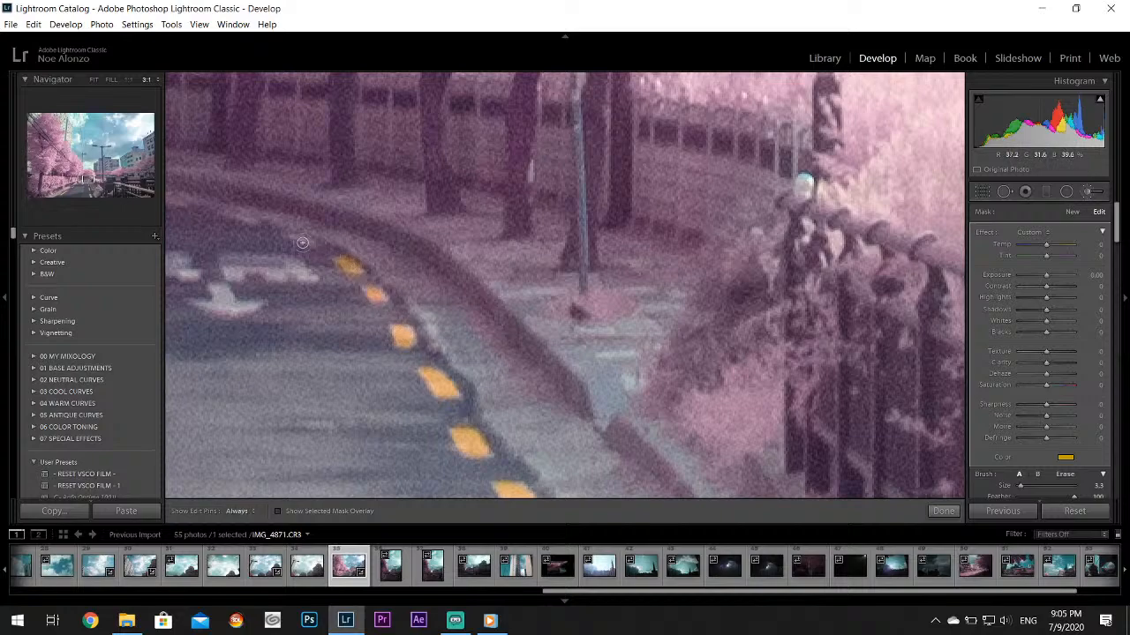
left_click(942, 511)
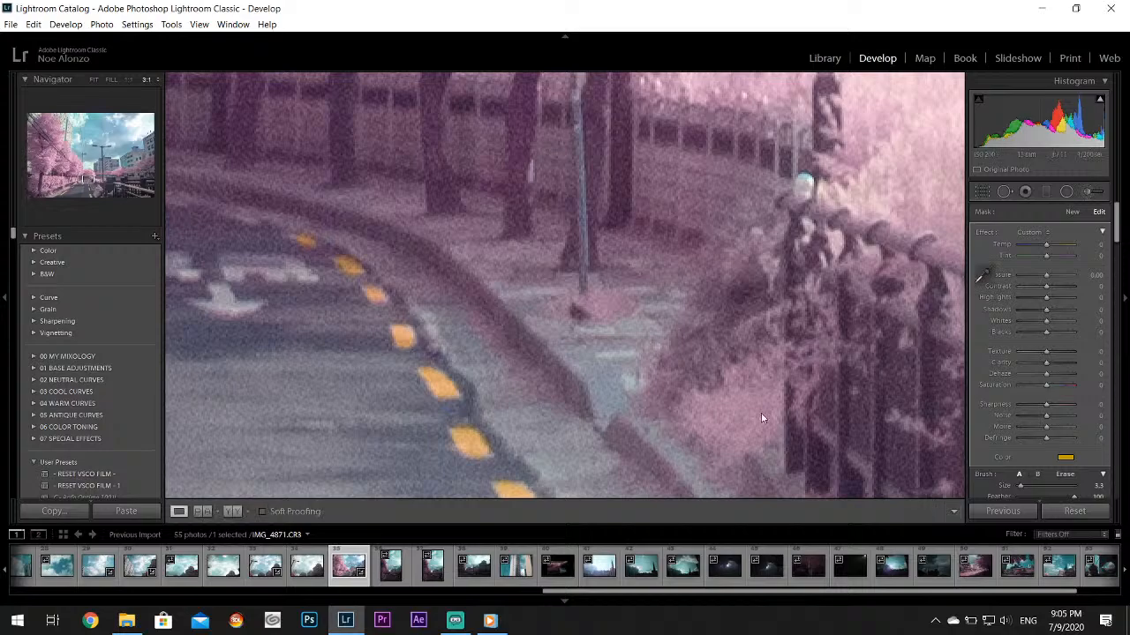
Paint the right lane dash nearest the photo's lower edge yellow using a new Adjustment Brush mask with size 11.8, and finish the adjustment
left_click(764, 416)
left_click(582, 467)
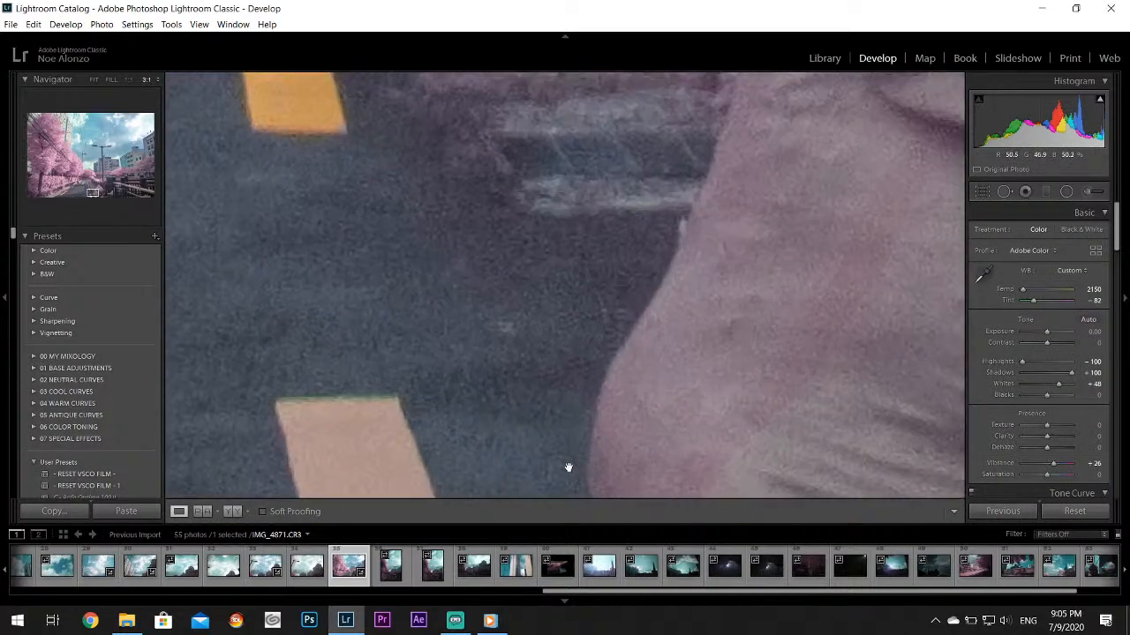
left_click(1085, 192)
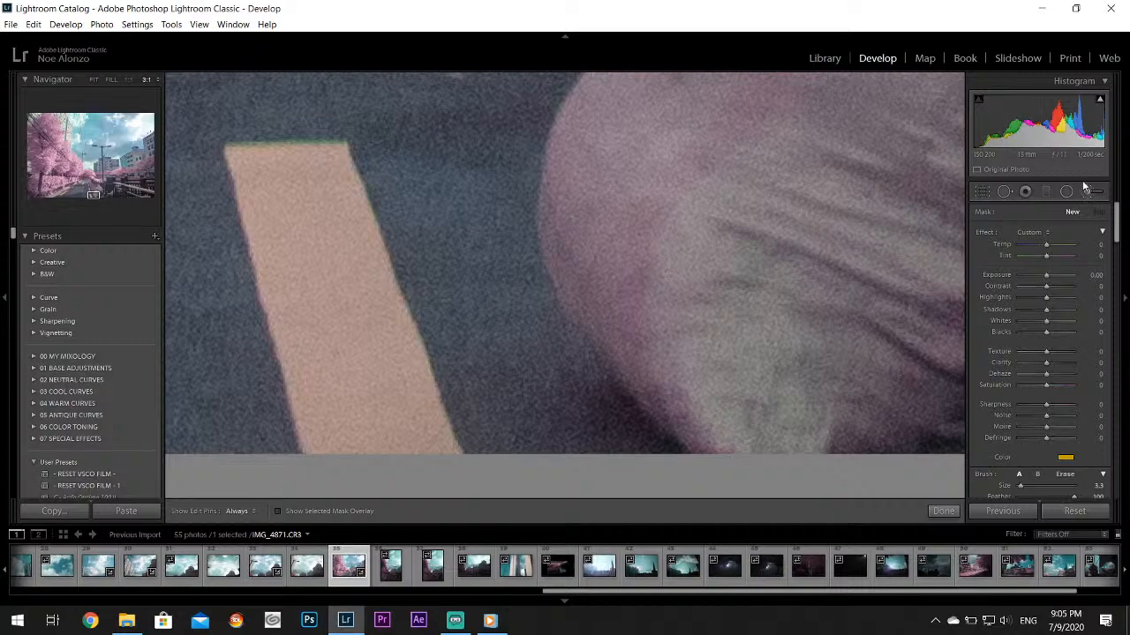
left_click(1026, 484)
mouse_move(257, 205)
left_mouse_down()
mouse_move(327, 462)
mouse_move(441, 454)
mouse_move(338, 186)
mouse_move(249, 157)
mouse_move(287, 250)
left_mouse_up()
key("h")
left_click_drag(313, 195, 412, 433)
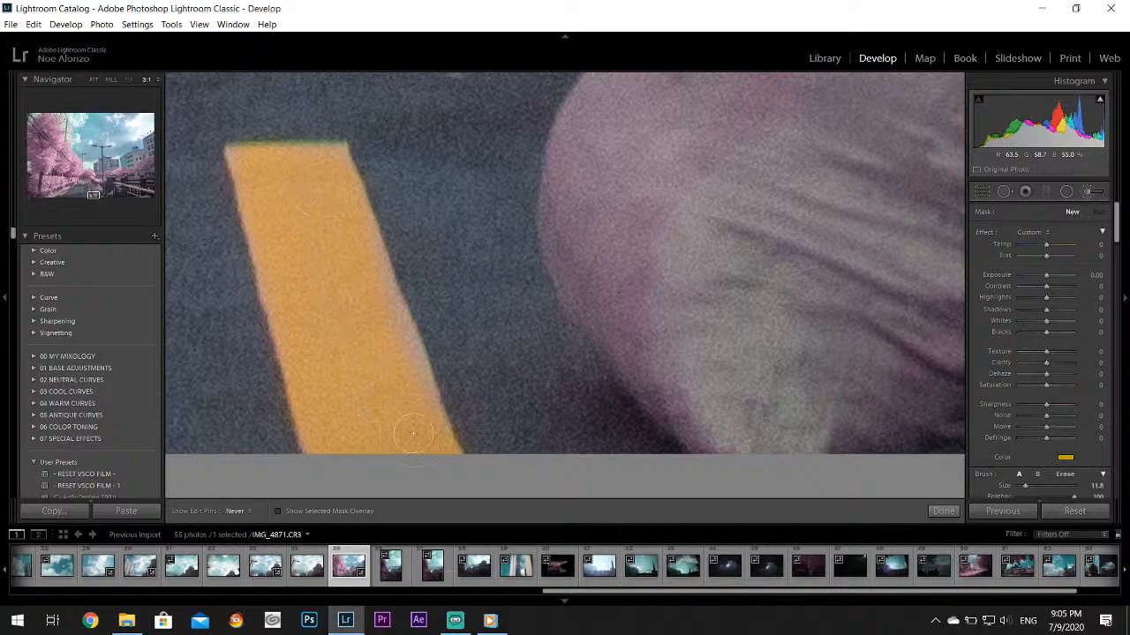
mouse_move(400, 389)
left_mouse_down()
mouse_move(406, 420)
mouse_move(281, 183)
left_mouse_up()
left_click(941, 511)
left_click(607, 301)
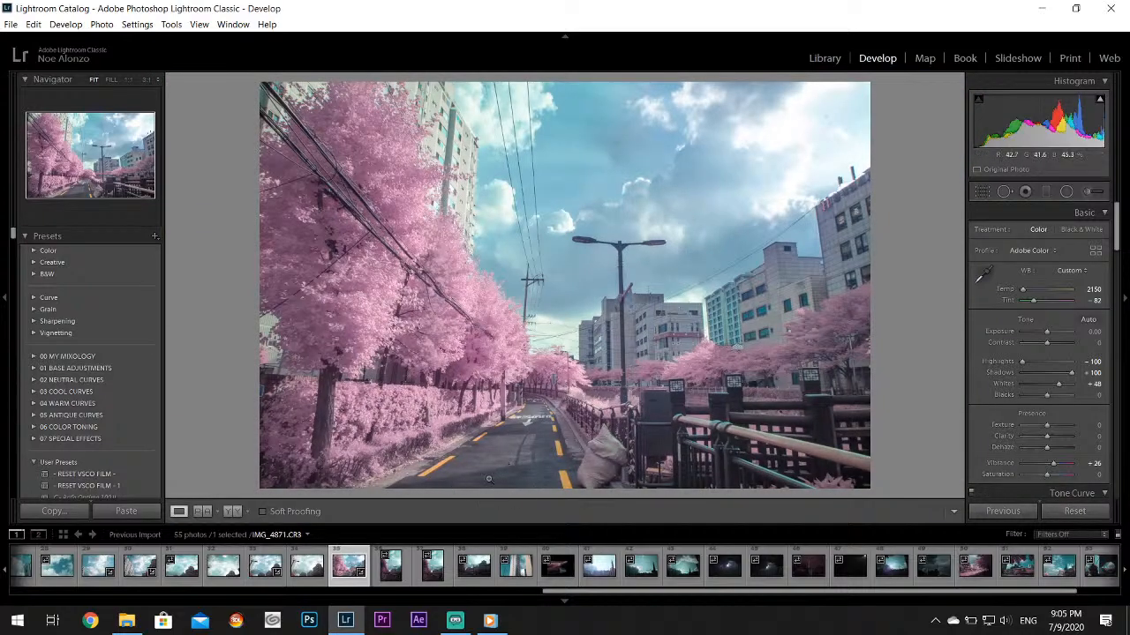
Paint a new Adjustment Brush mask with a light blue color over the upper middle of the sky
key("k")
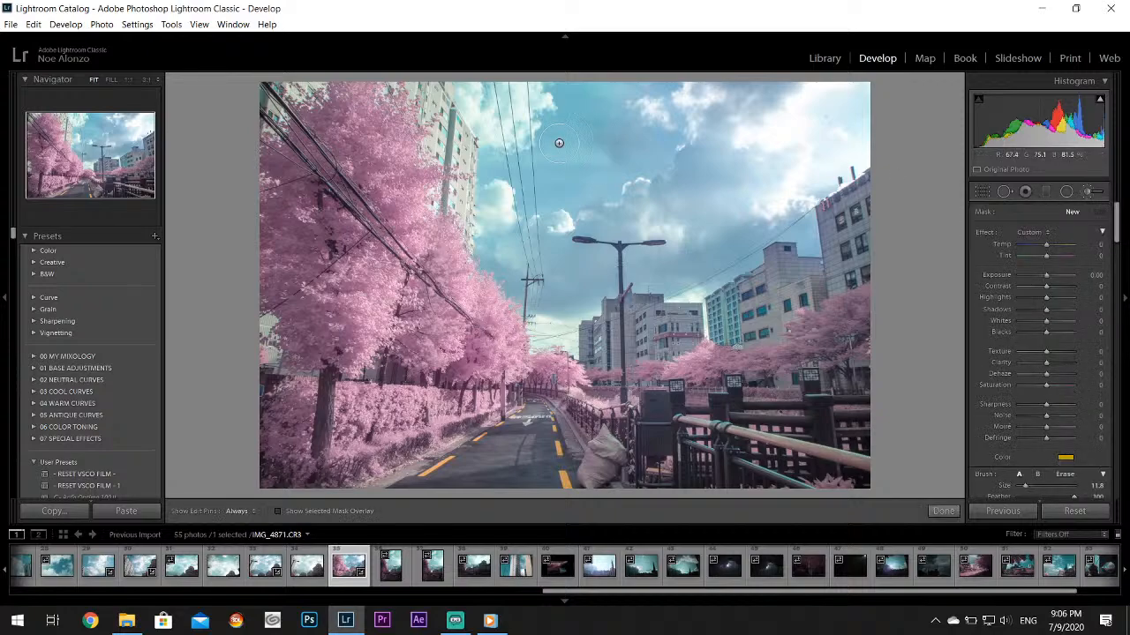
left_click(1066, 458)
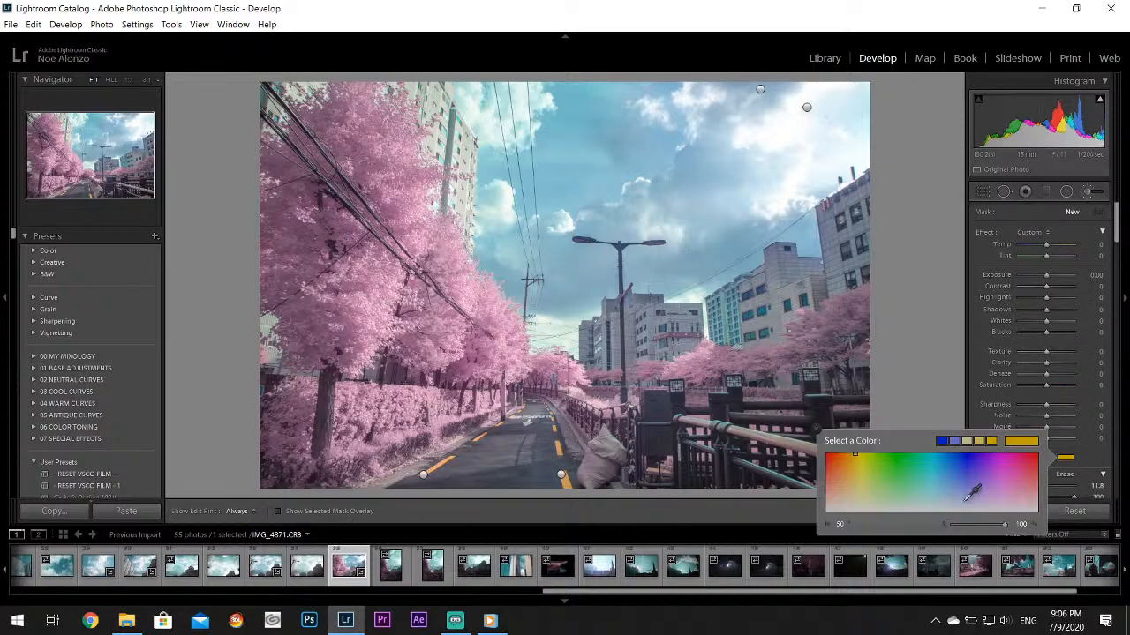
left_click(939, 496)
left_click(816, 430)
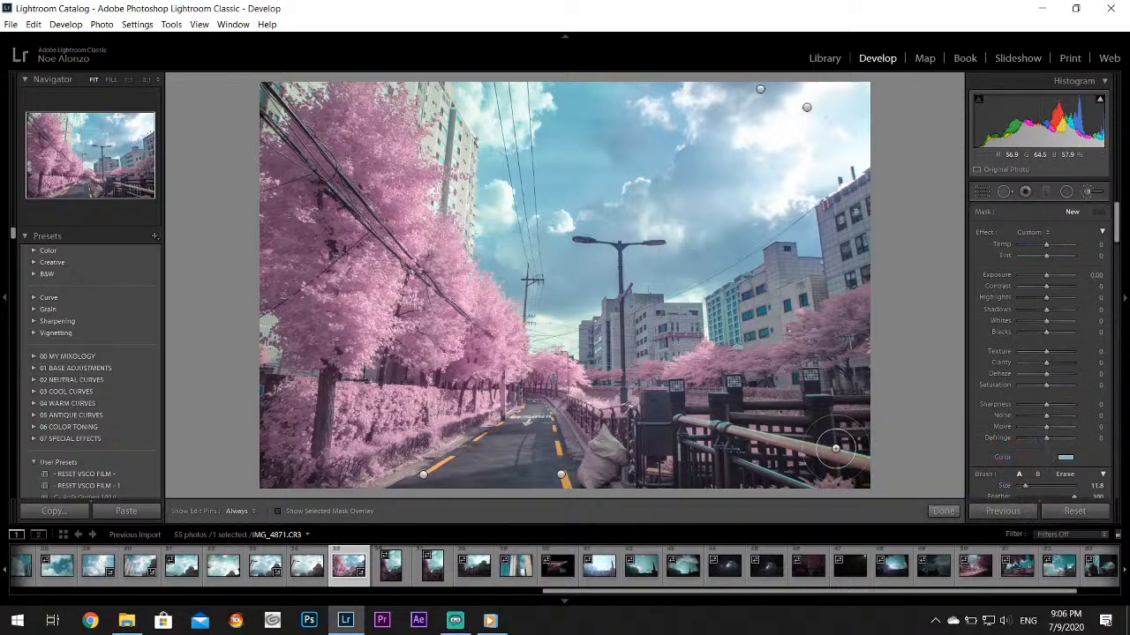
key("h")
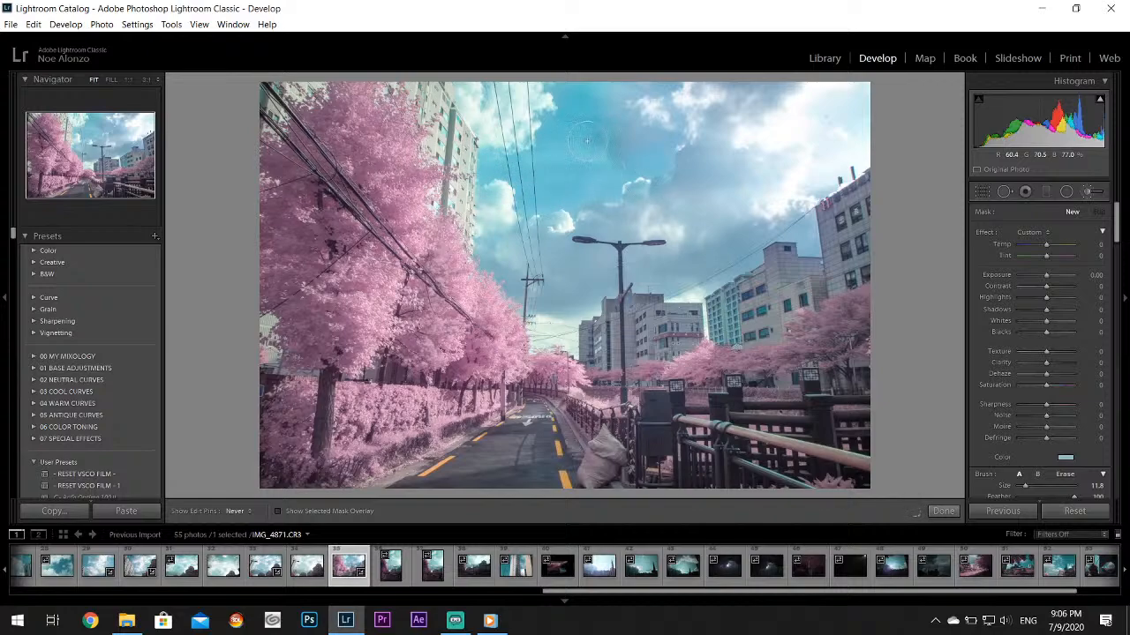
mouse_move(587, 141)
left_mouse_down()
mouse_move(627, 71)
mouse_move(657, 132)
mouse_move(663, 67)
mouse_move(693, 128)
left_mouse_up()
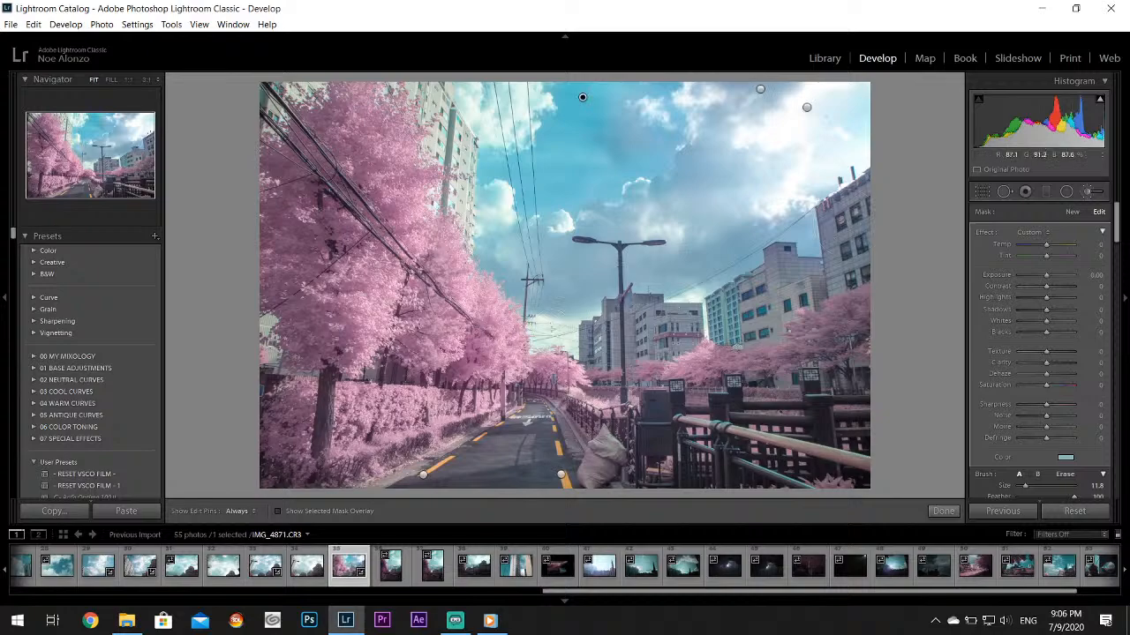
Finish the brush adjustment and heal the small dark spot in the sky's upper-right clouds with Spot Removal at size 64
left_click(943, 511)
left_click_drag(831, 121, 597, 270)
left_click(1067, 191)
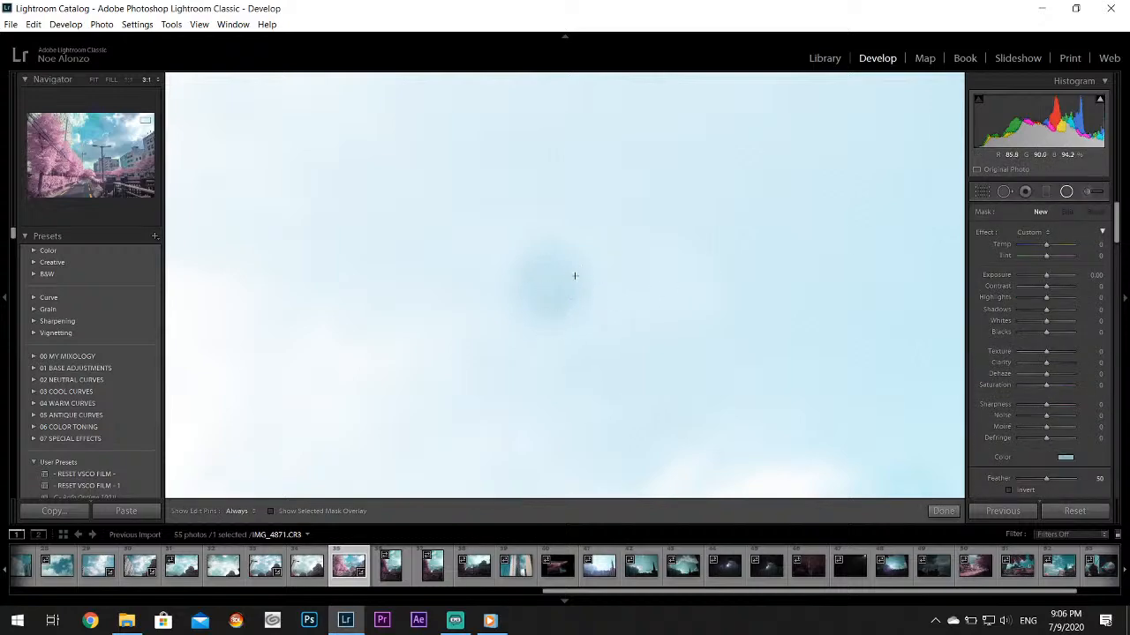
key("ctrl+minus")
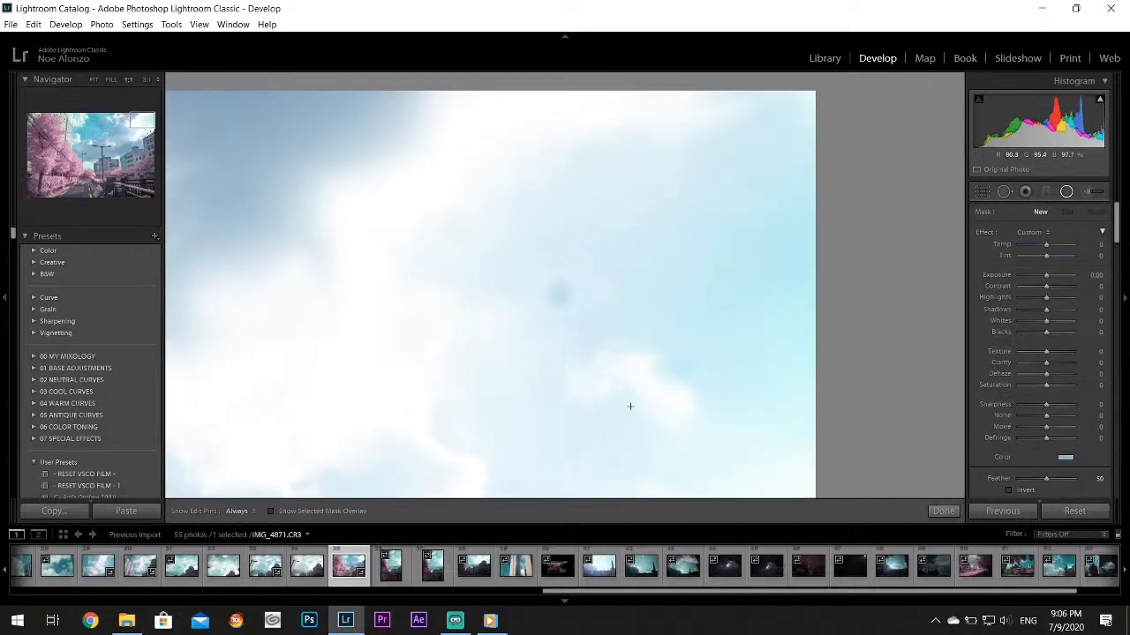
left_click(1008, 190)
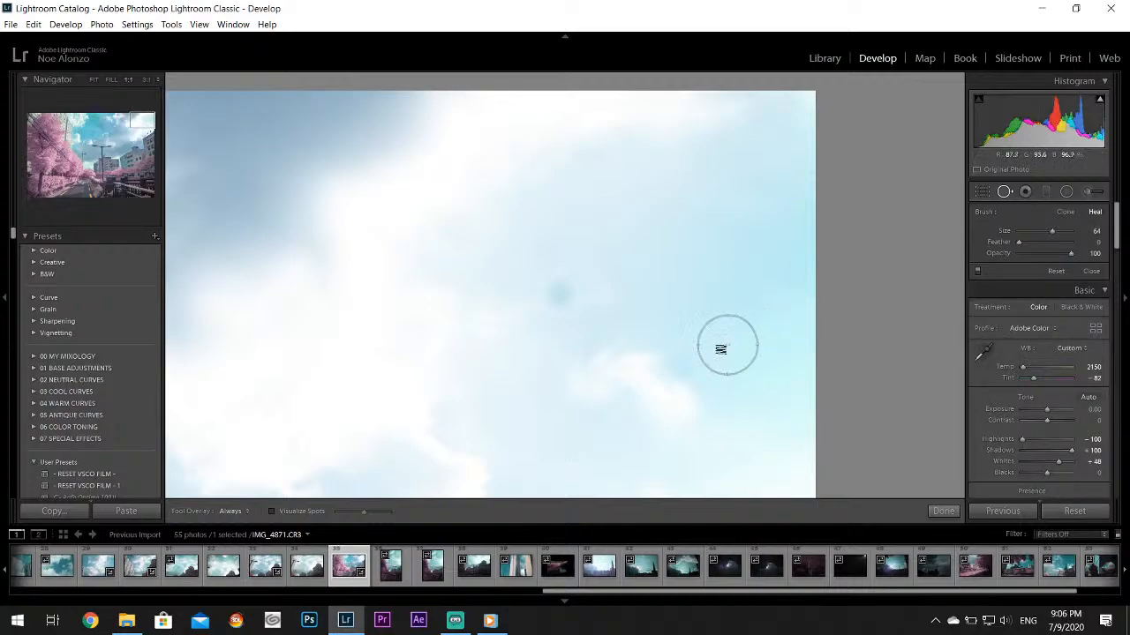
left_click_drag(555, 294, 511, 256)
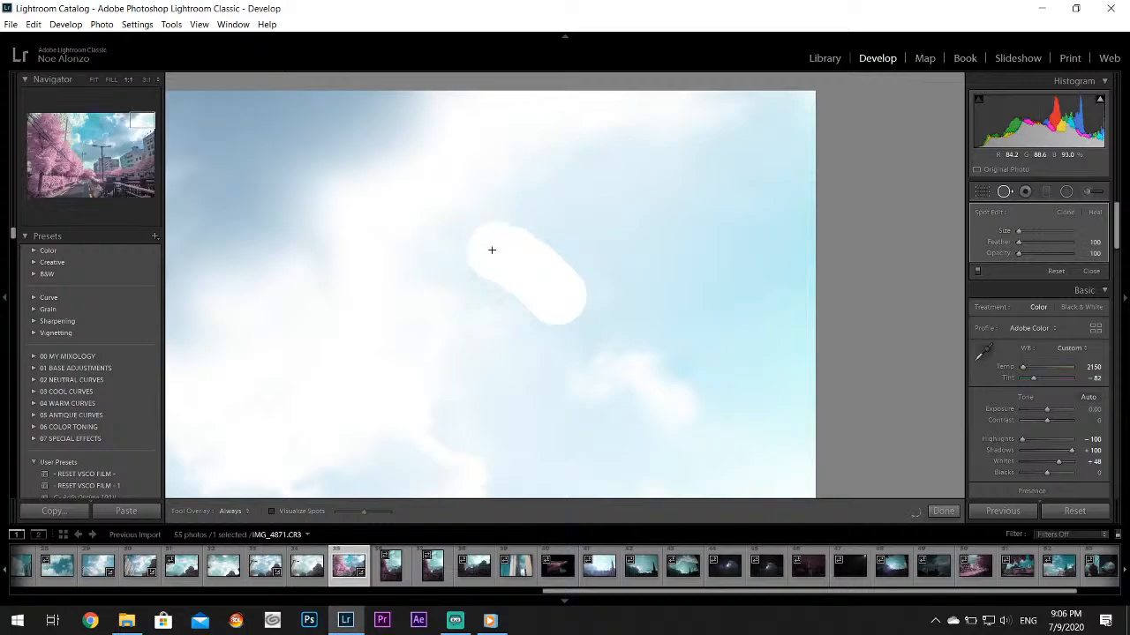
left_click(945, 510)
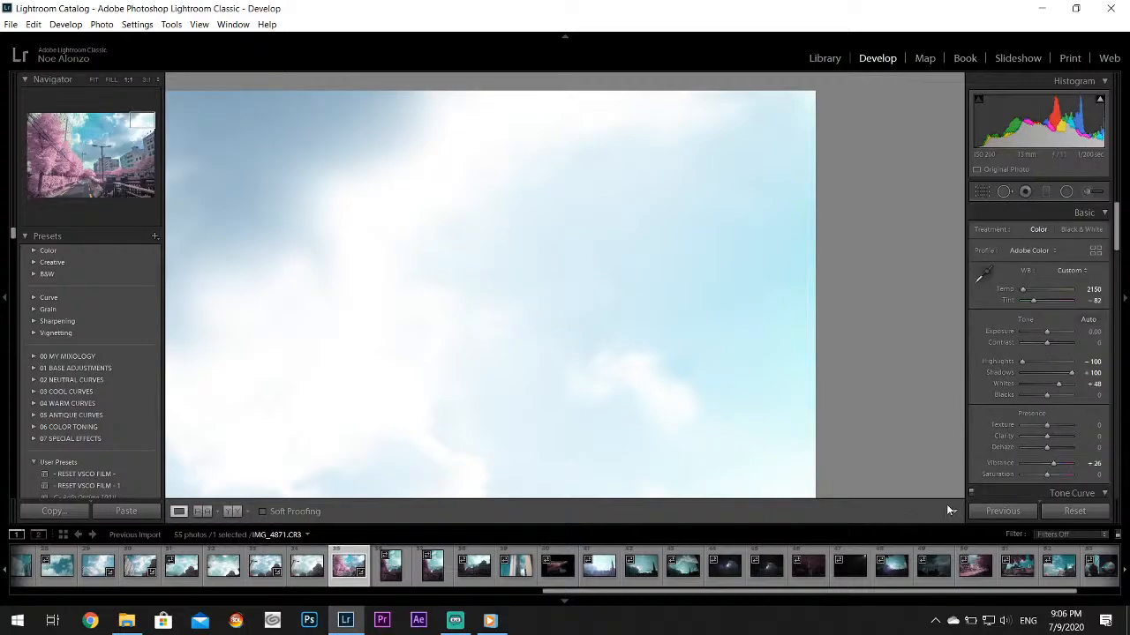
left_click(697, 363)
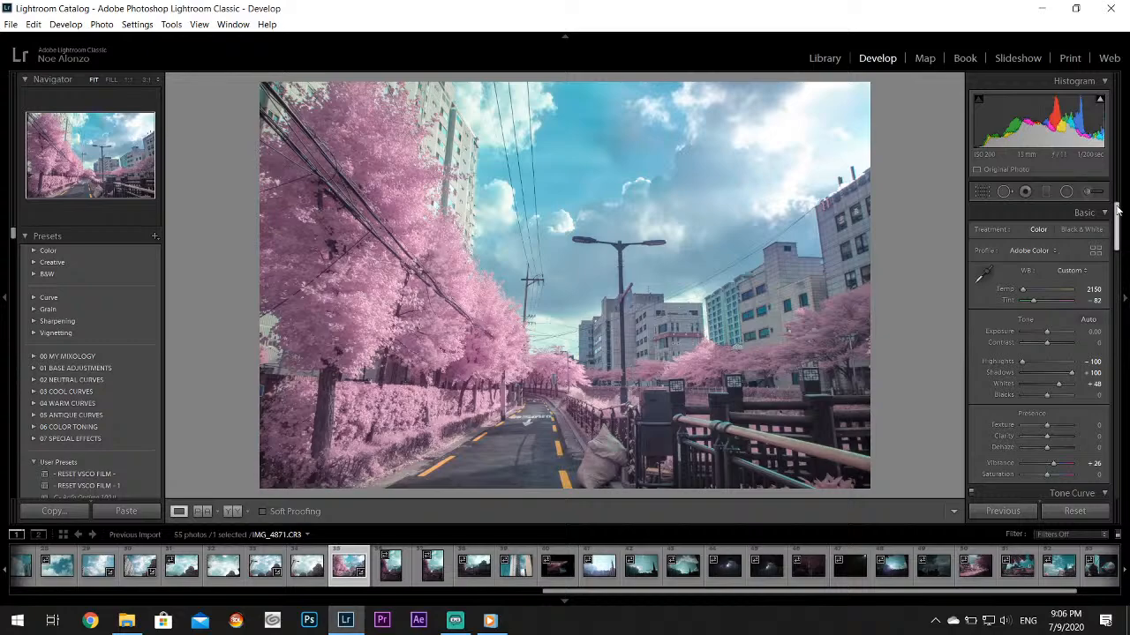
Fine-tune the aqua hue and set the purple saturation to -16 in the HSL color adjustments
scroll(1126, 254, "down", 5)
scroll(1126, 254, "down", 1)
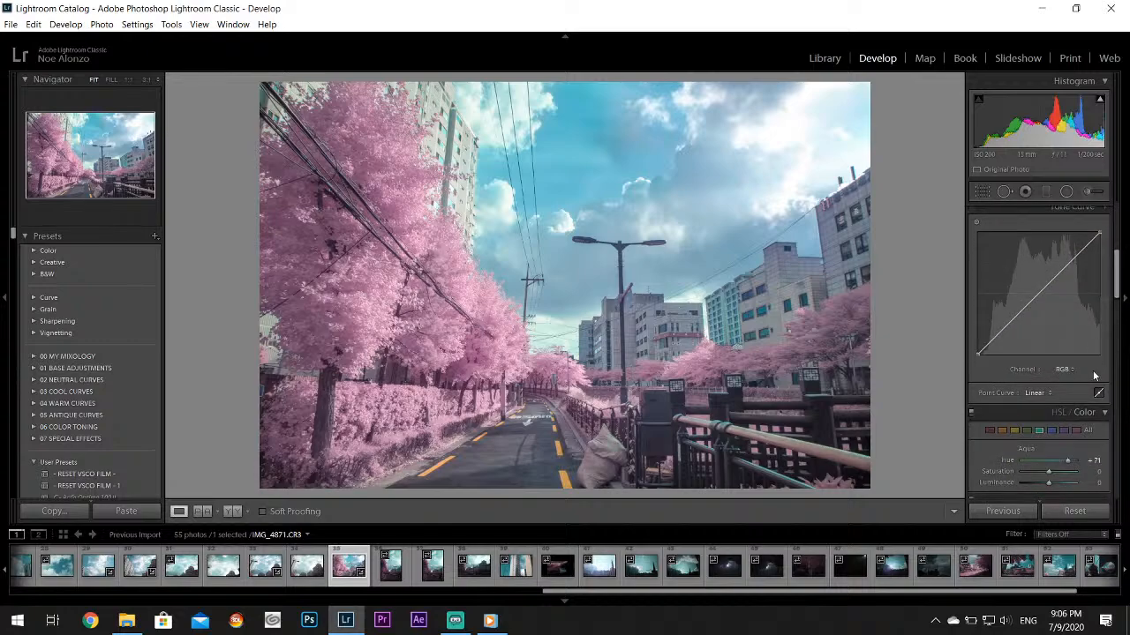
left_click_drag(1064, 466, 1068, 465)
left_click(1065, 431)
left_click_drag(1046, 472, 1042, 473)
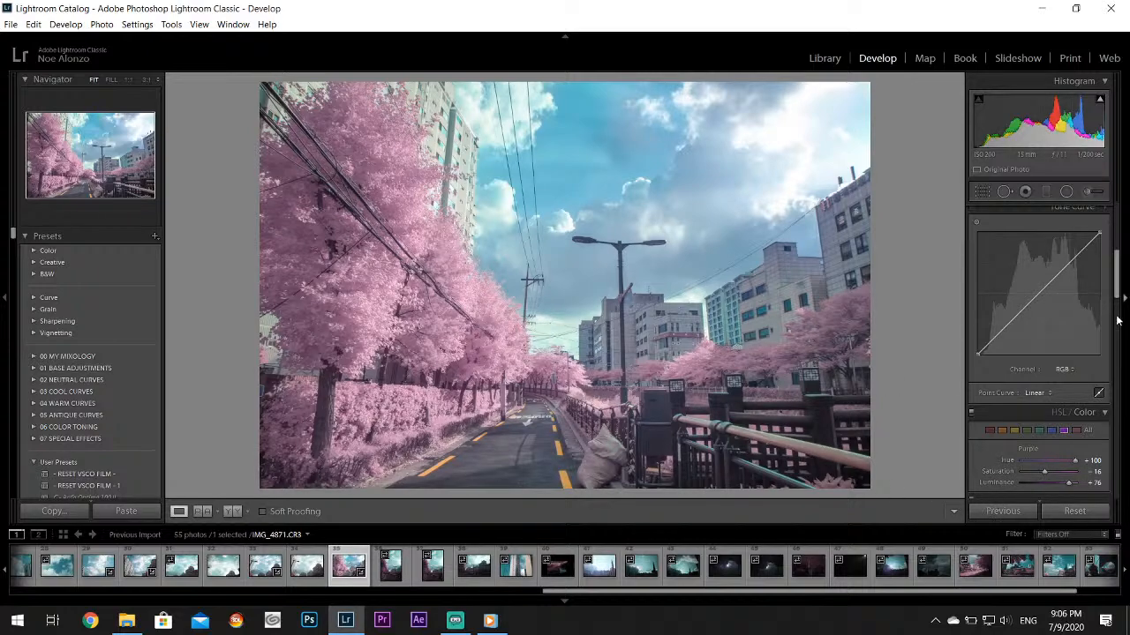
Set the photo's Saturation to +2 and Texture to +5, and the luminance noise reduction to 100
left_click_drag(1118, 271, 1120, 218)
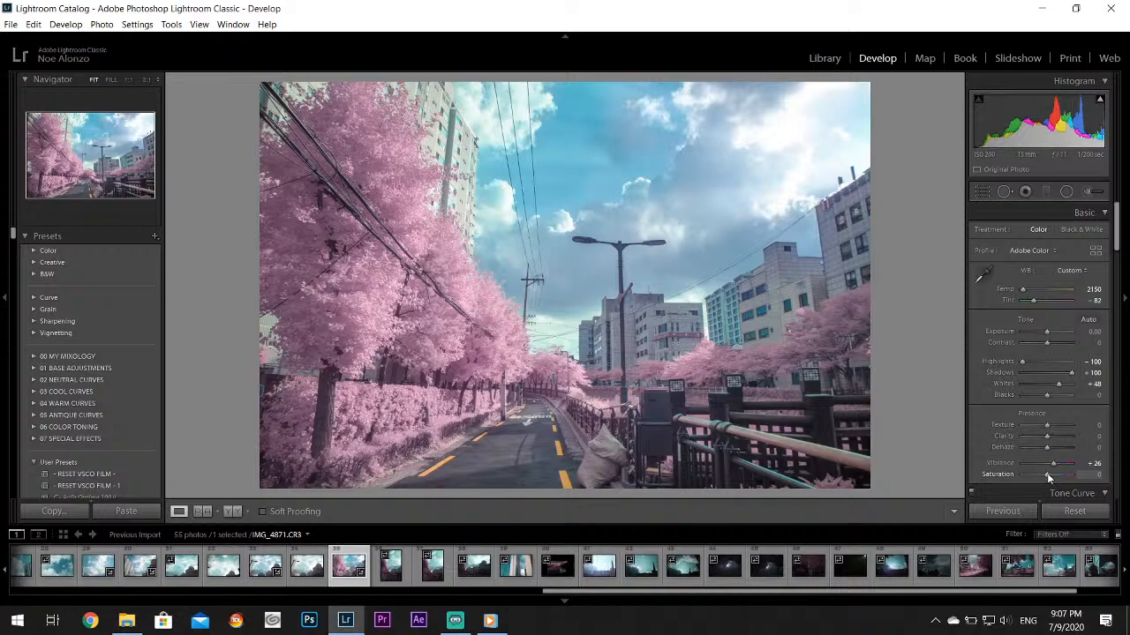
left_click_drag(1047, 475, 1047, 475)
left_click_drag(1045, 426, 1046, 427)
left_click_drag(1117, 226, 1115, 351)
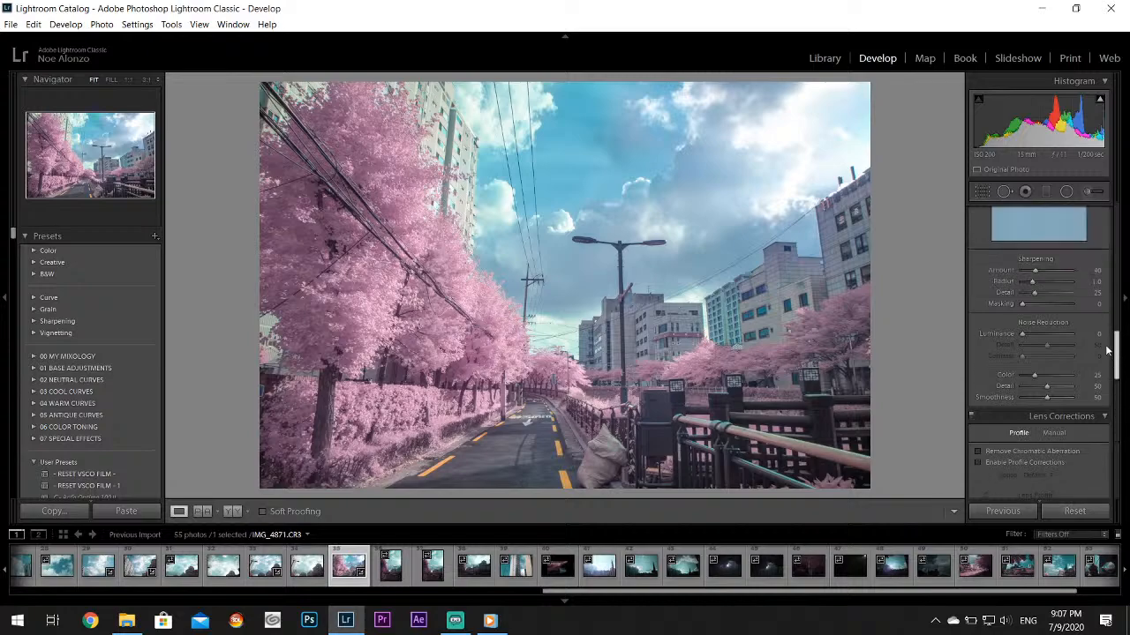
left_click_drag(1034, 337, 1080, 339)
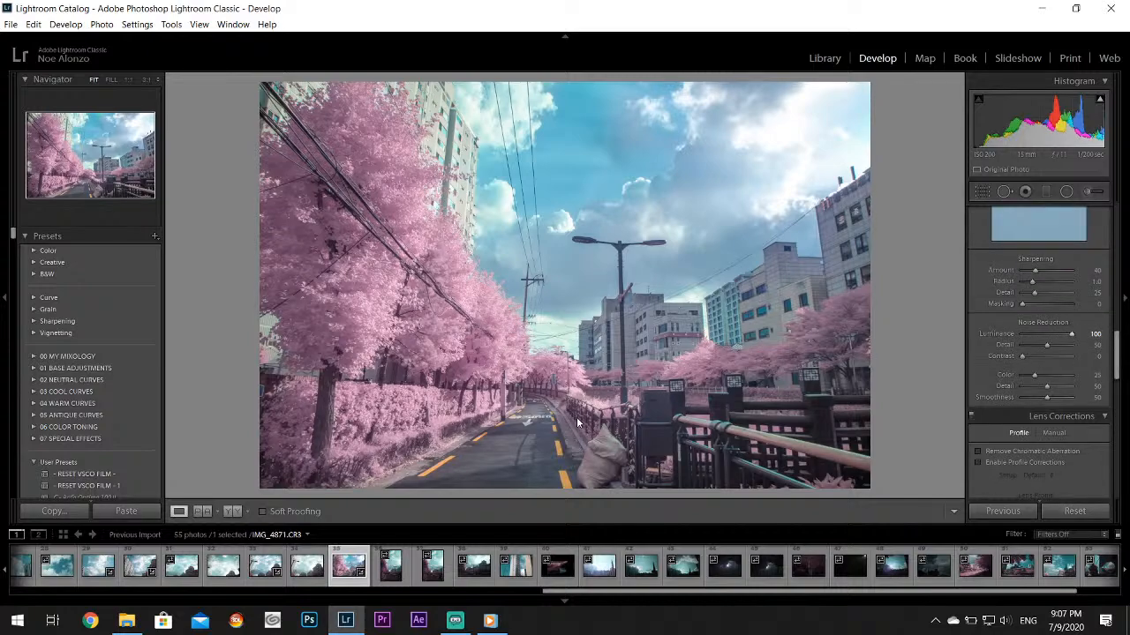
Examine the road, the pink hedge and the buildings up close to check the noise reduction's effect
left_click(514, 447)
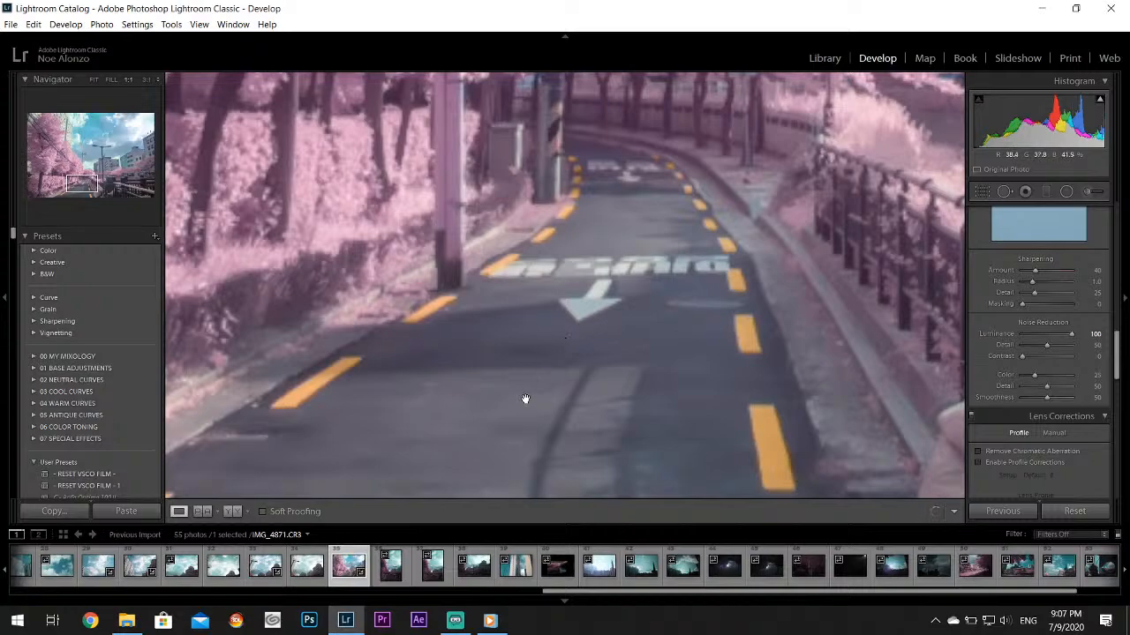
left_click_drag(553, 378, 734, 155)
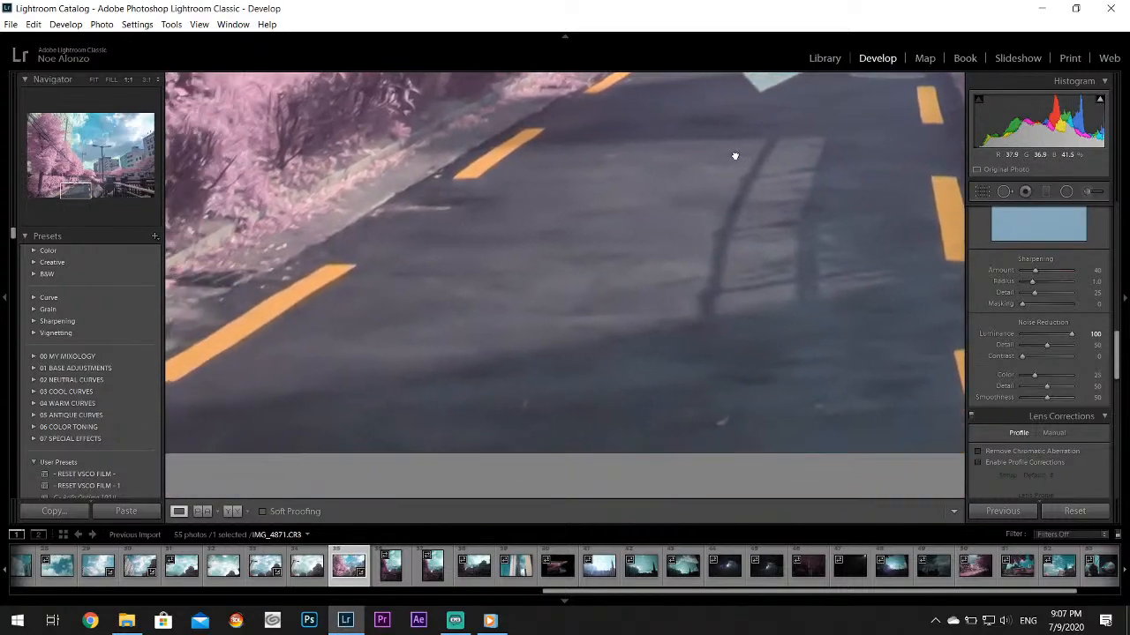
left_click_drag(491, 241, 745, 437)
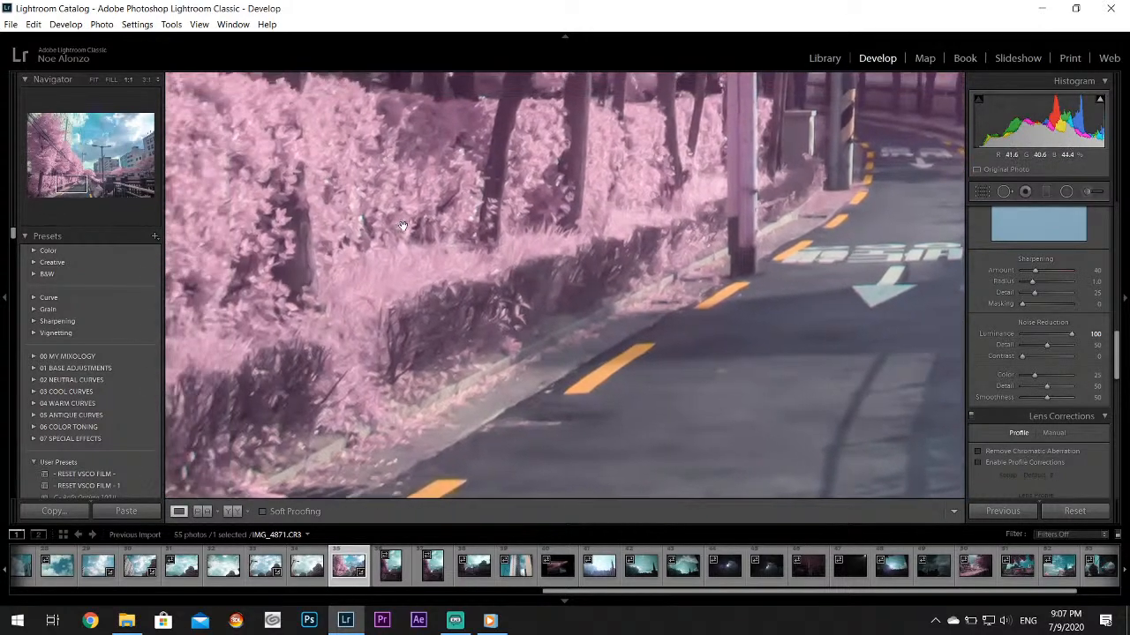
left_click_drag(402, 226, 709, 307)
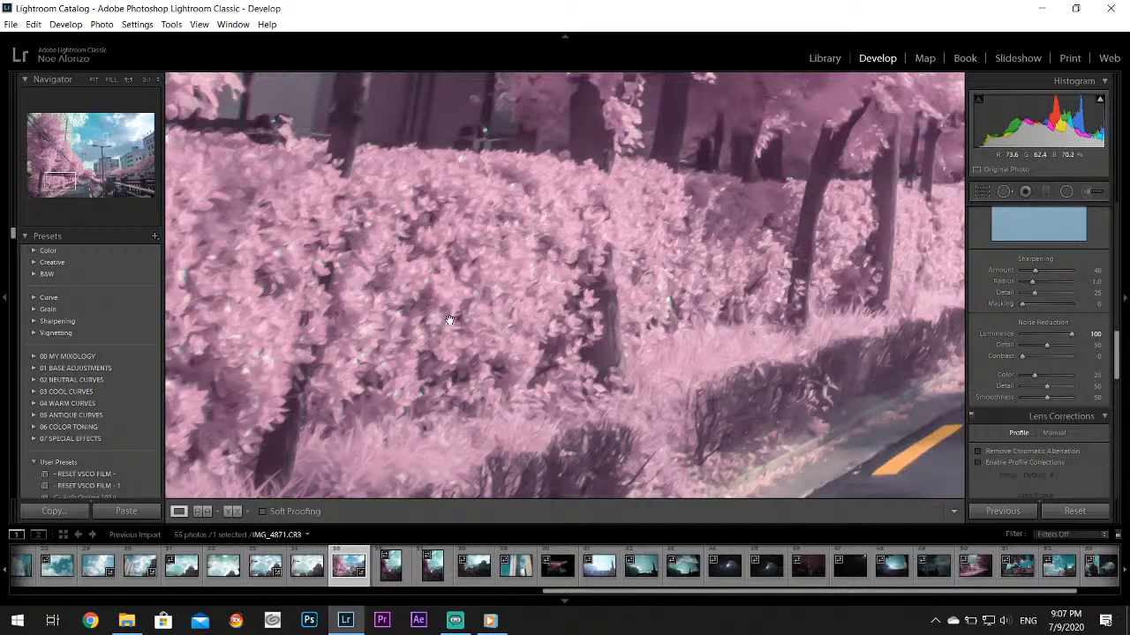
left_click_drag(505, 324, 508, 266)
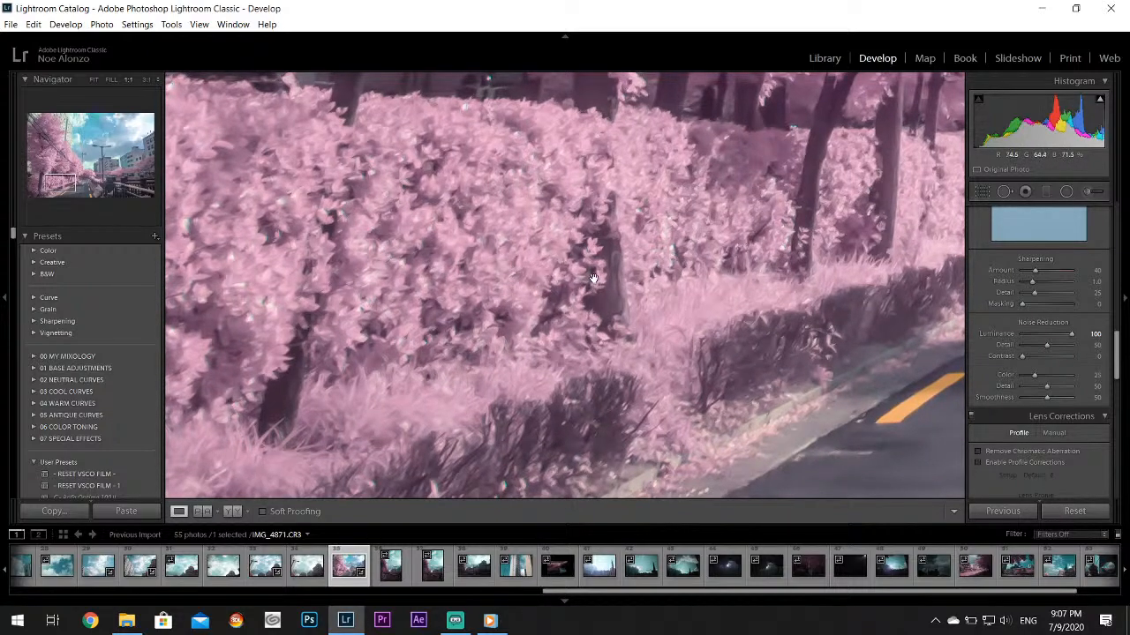
left_click(576, 362)
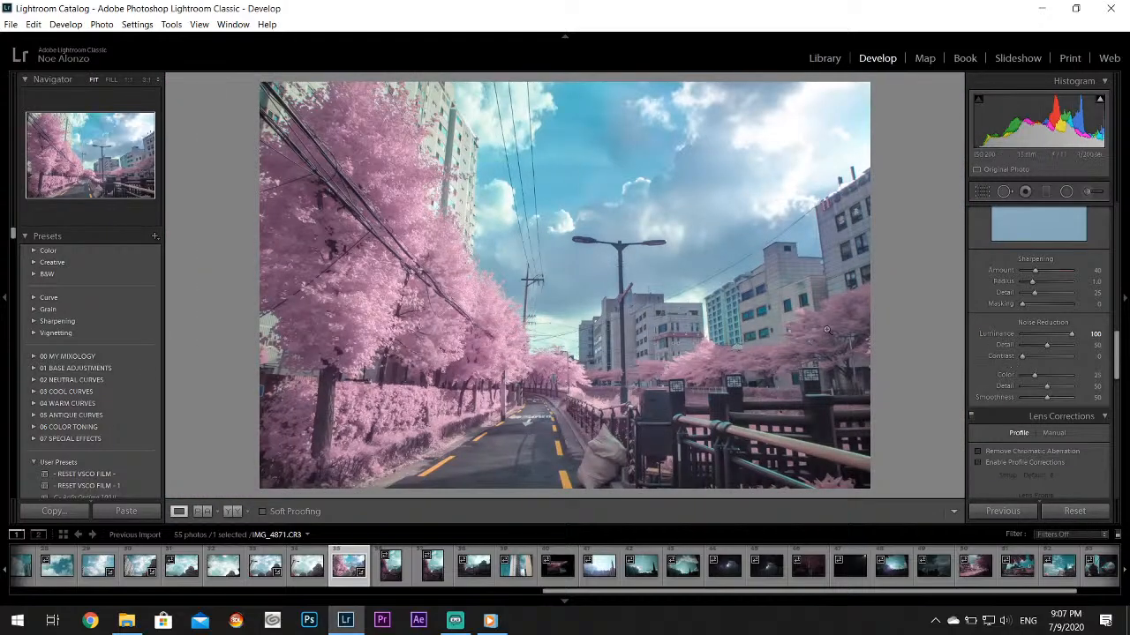
left_click(786, 287)
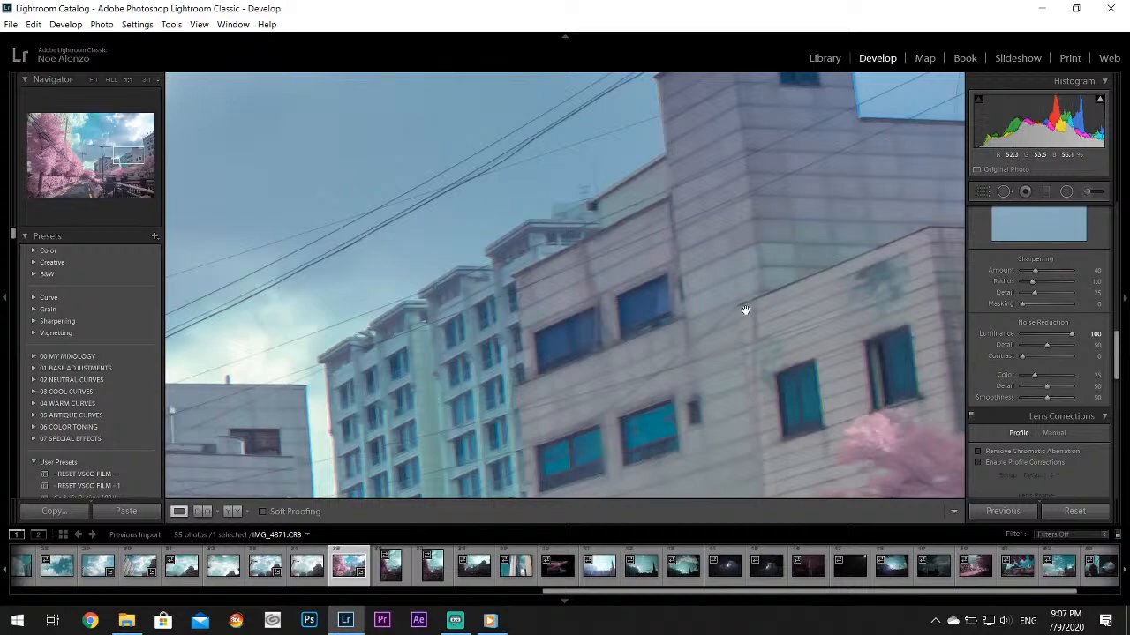
left_click(630, 357)
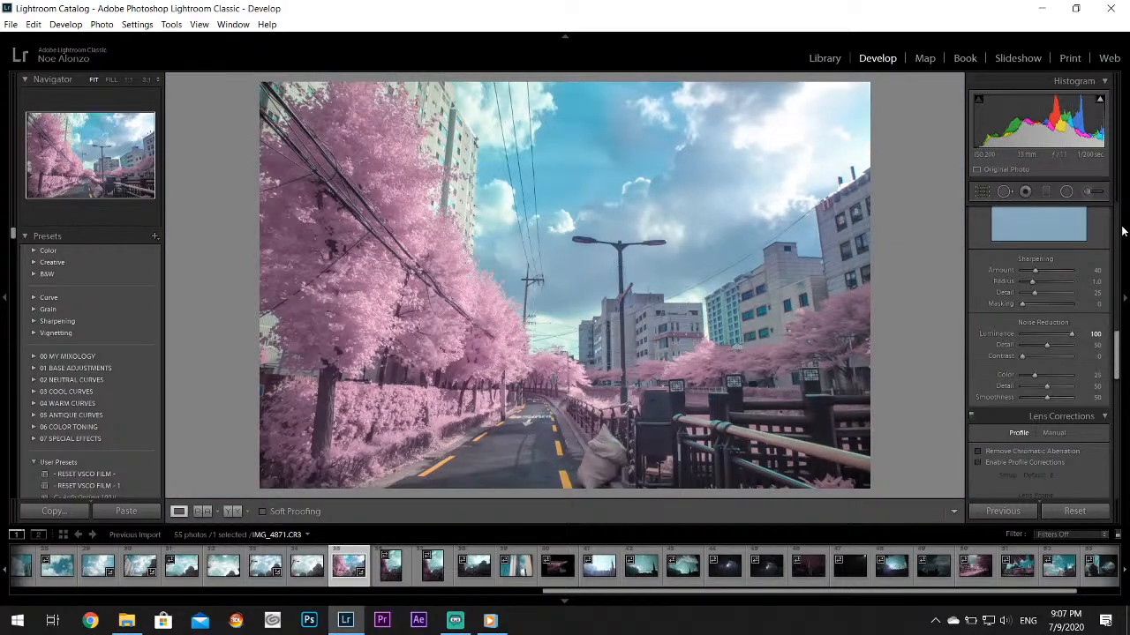
Set the street photo's Clarity to +10
scroll(1119, 353, "up", 10)
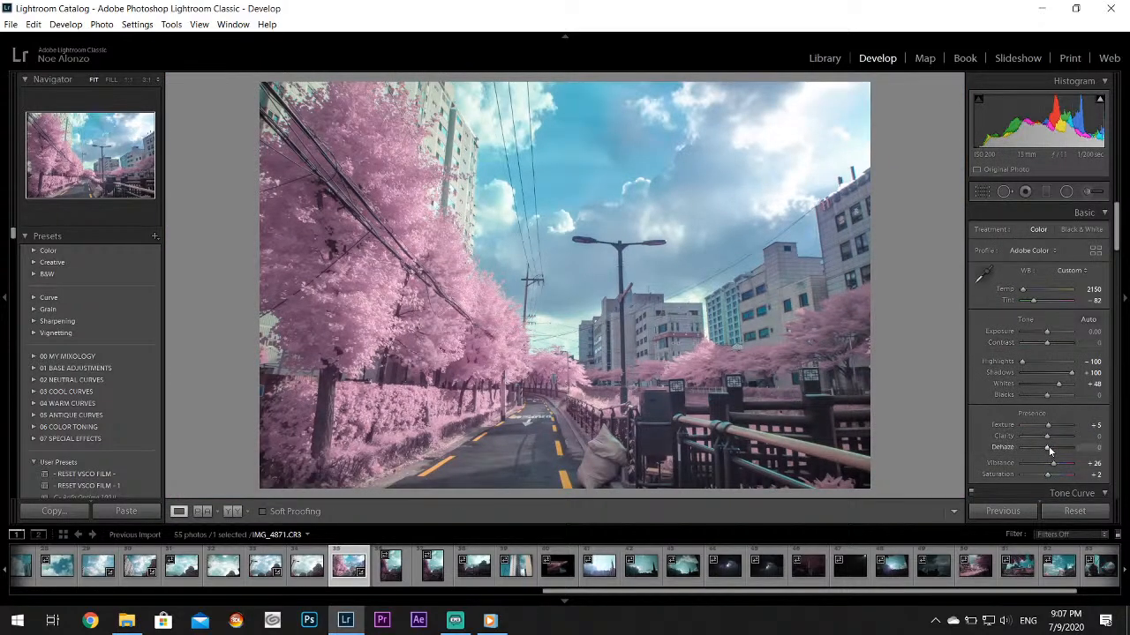
left_click_drag(1047, 437, 1050, 437)
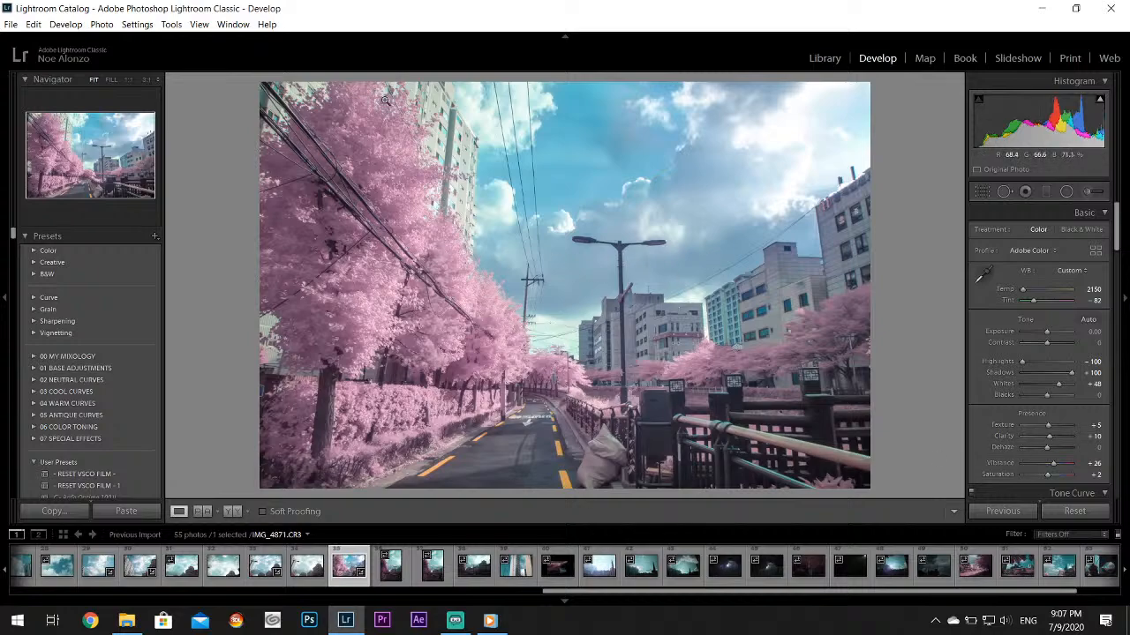
Export the edited street photo to the Desktop folder with the existing export settings
left_click(13, 24)
left_click(44, 198)
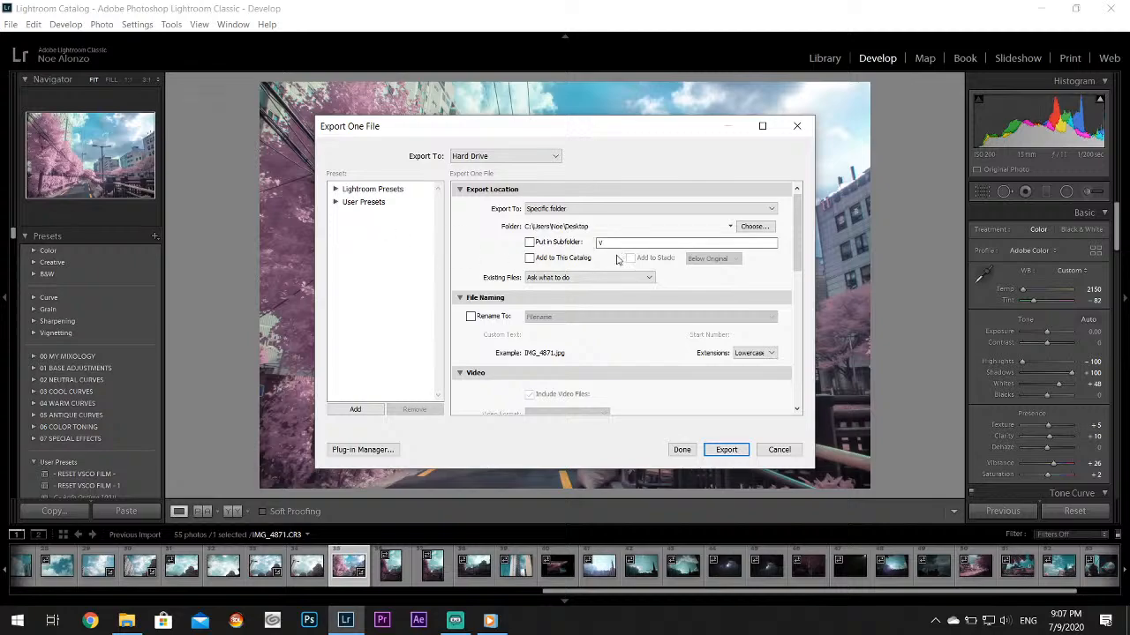
left_click_drag(800, 231, 807, 348)
left_click(725, 449)
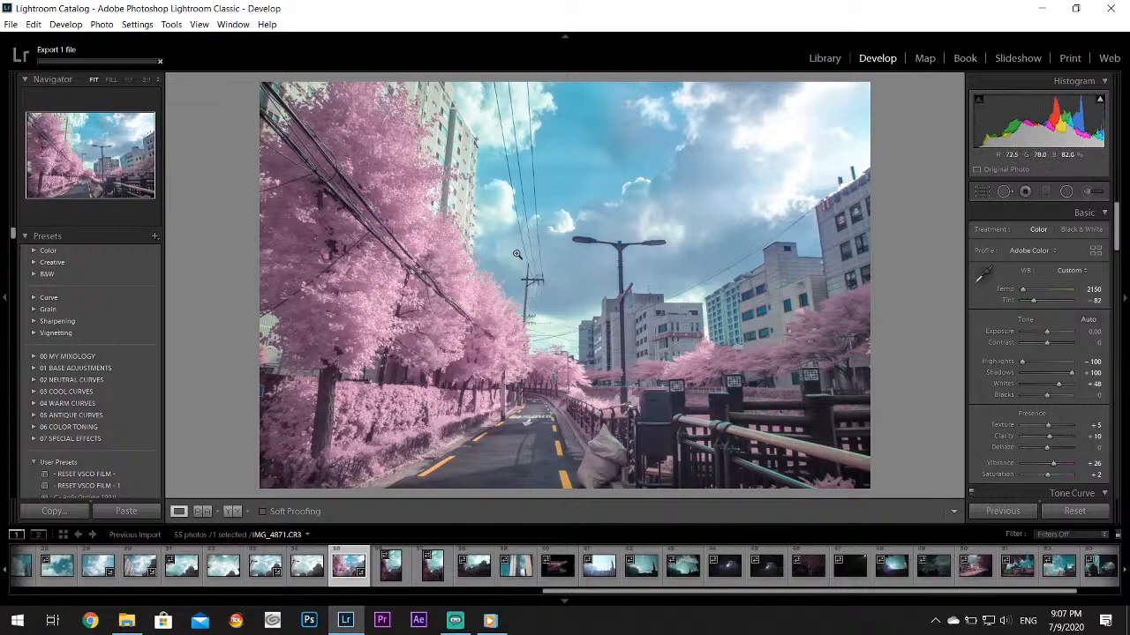
Look through the next photos of the series and open IMG_4877.CR3, the overexposed sky with the tower
left_click(393, 572)
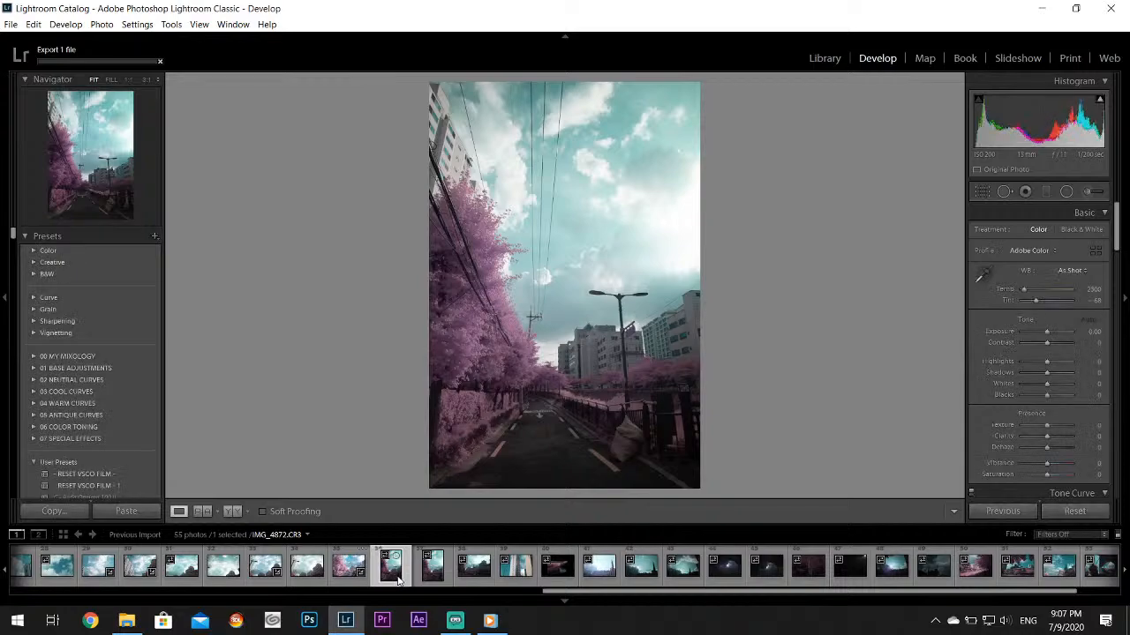
left_click(435, 575)
left_click(455, 577)
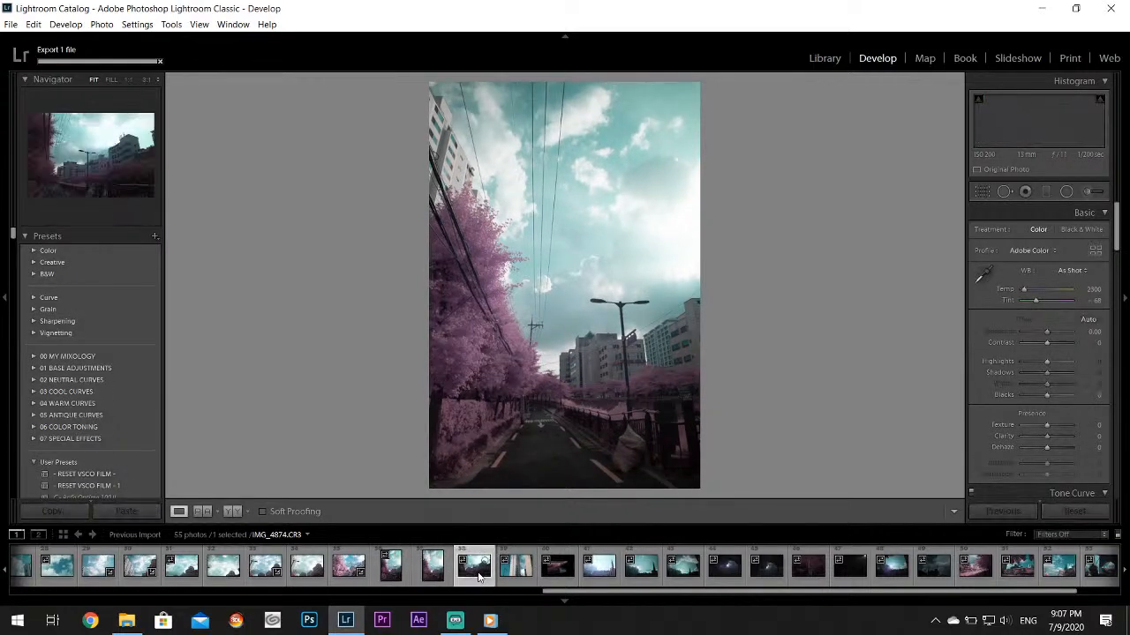
left_click(477, 577)
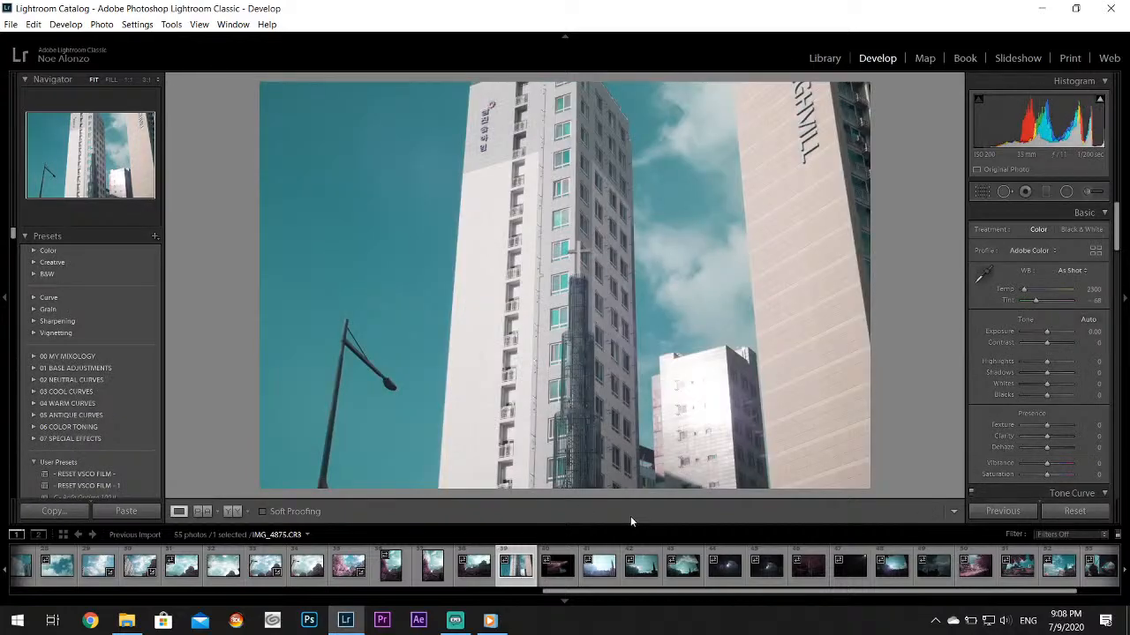
left_click(565, 574)
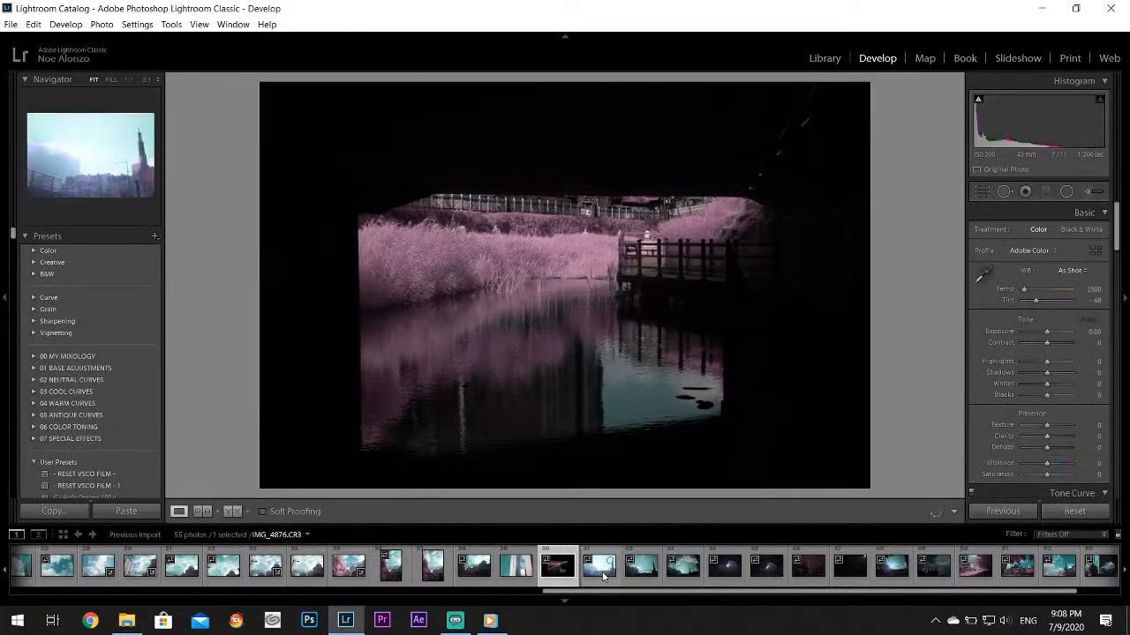
left_click(603, 575)
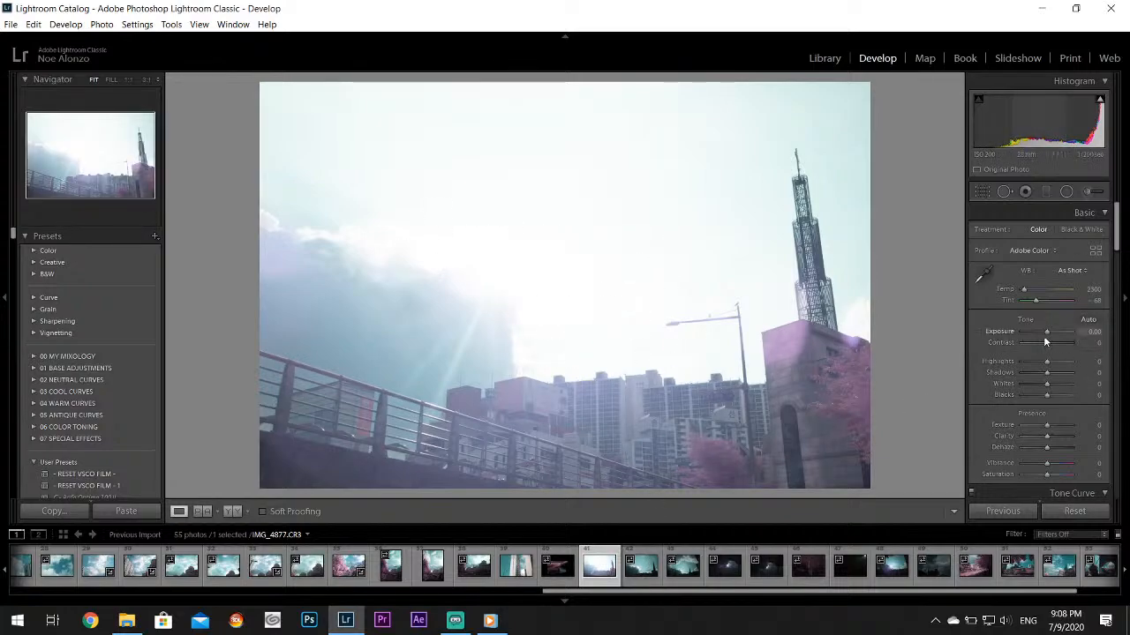
Set the tower photo's Exposure to -3.45, Highlights to -100 and Whites to +64
left_click_drag(1043, 336, 1028, 334)
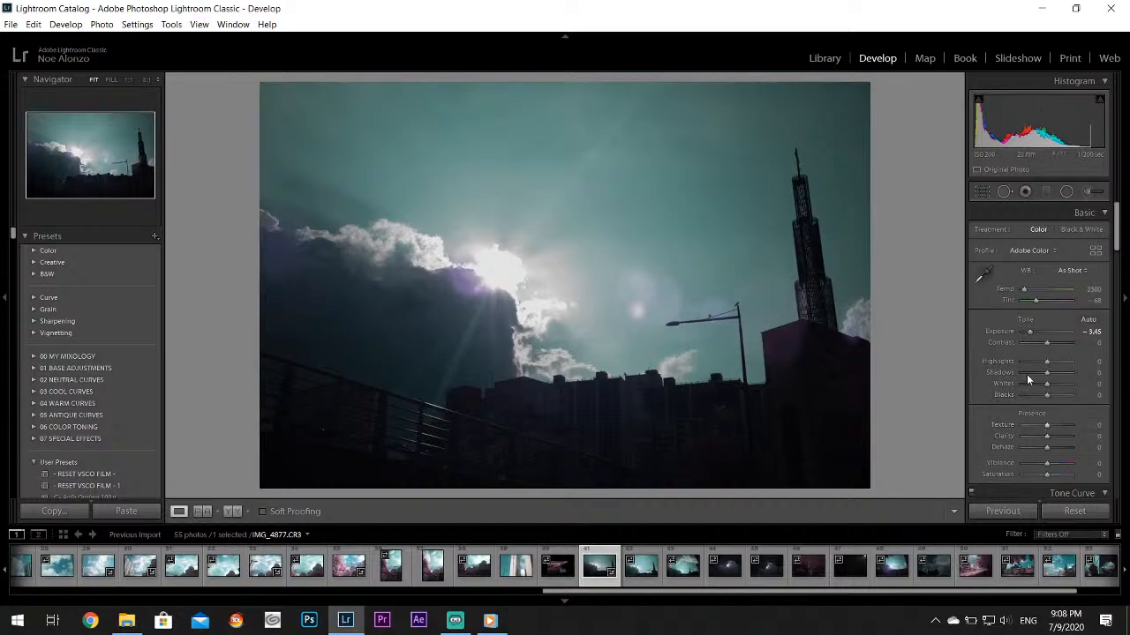
left_click_drag(1029, 362, 987, 365)
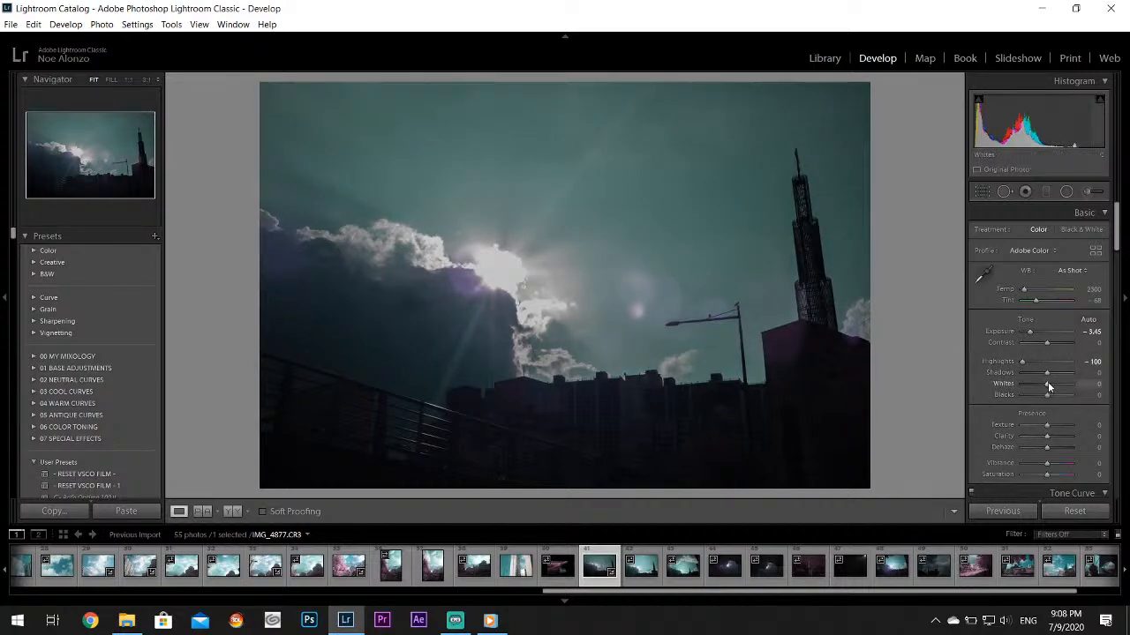
left_click_drag(1047, 383, 1063, 384)
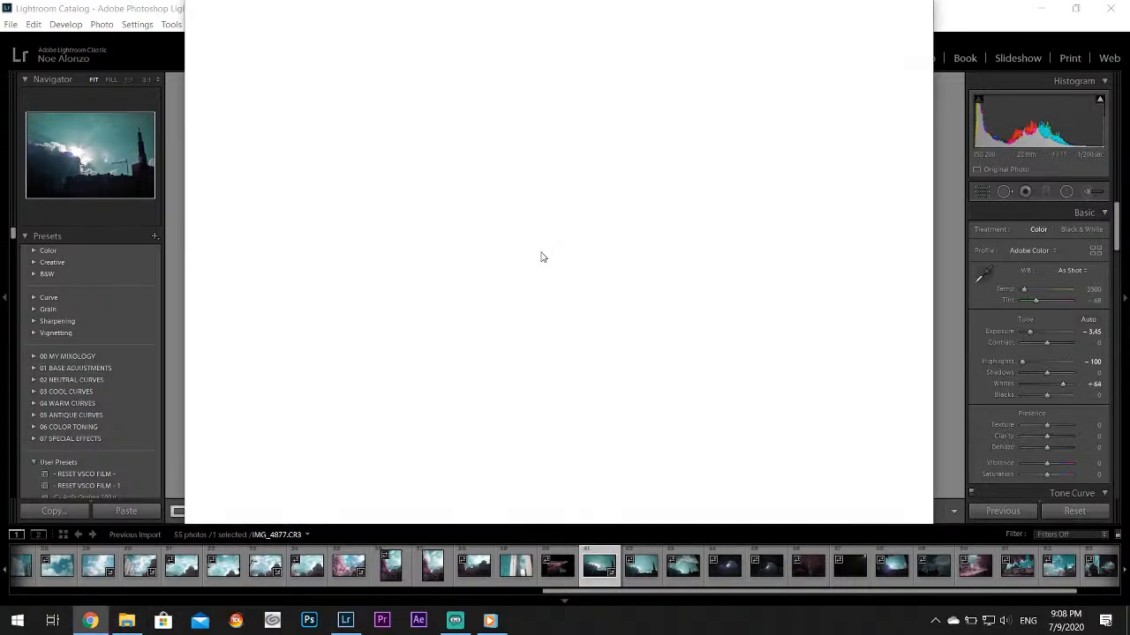
Switch to Chrome in a maximized window and search Google for "anime run reflections buildings"
left_click(883, 18)
left_click(199, 13)
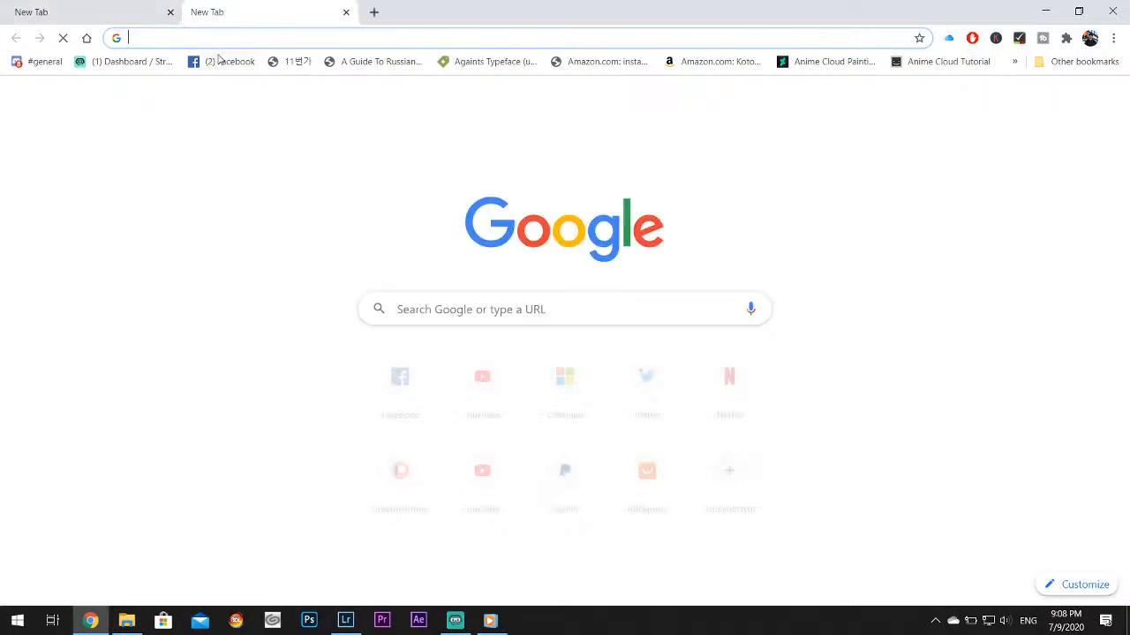
type("anime r")
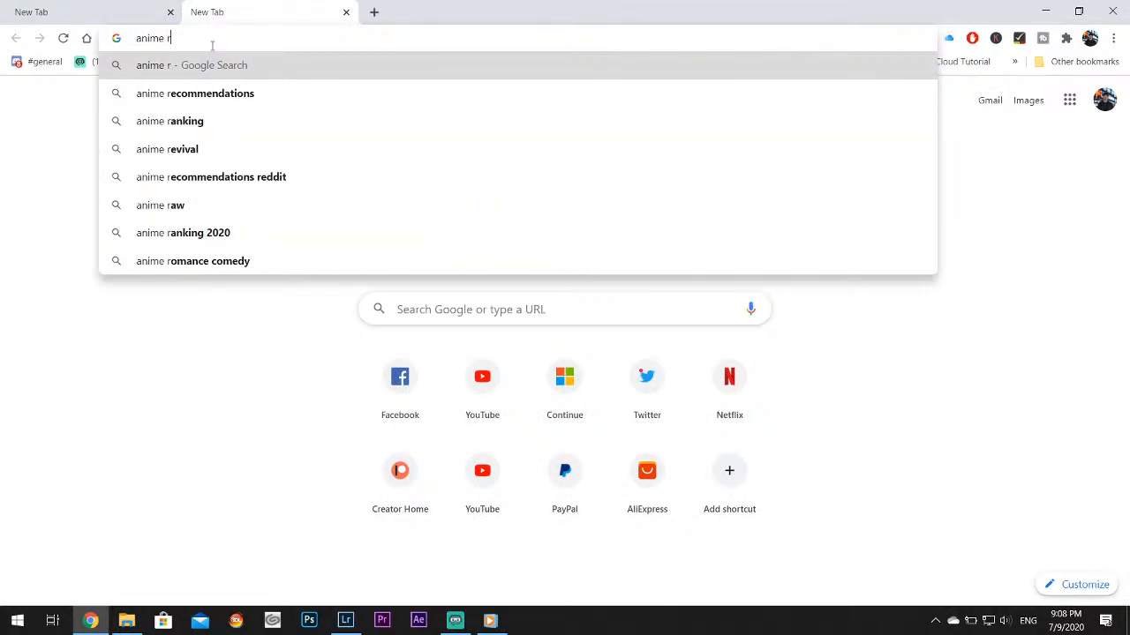
type("un reflections buildings")
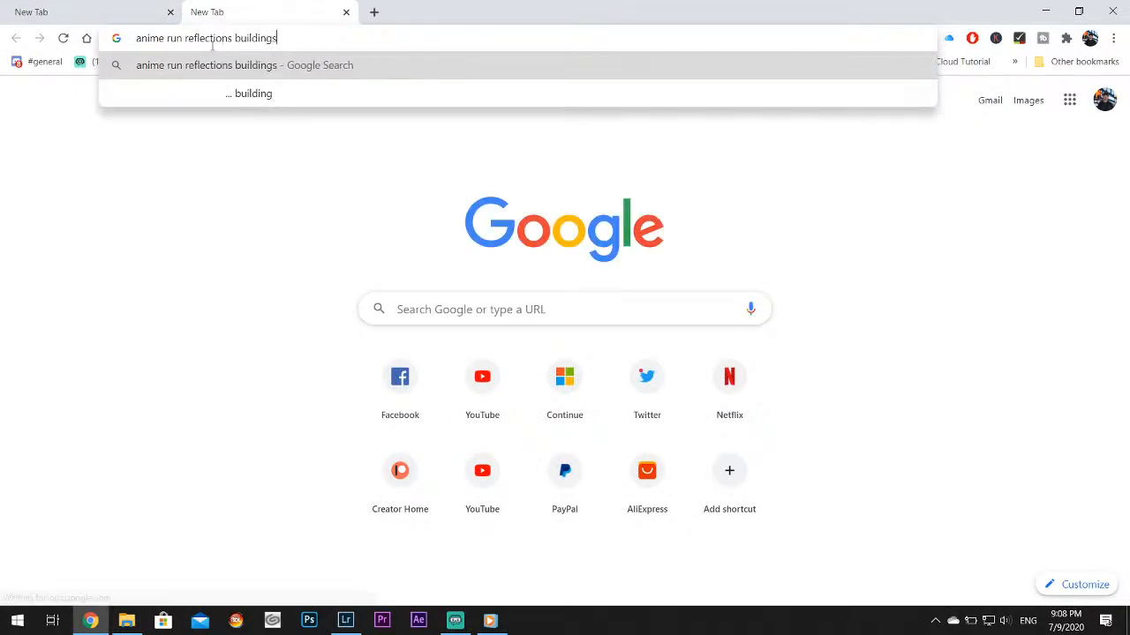
key("Return")
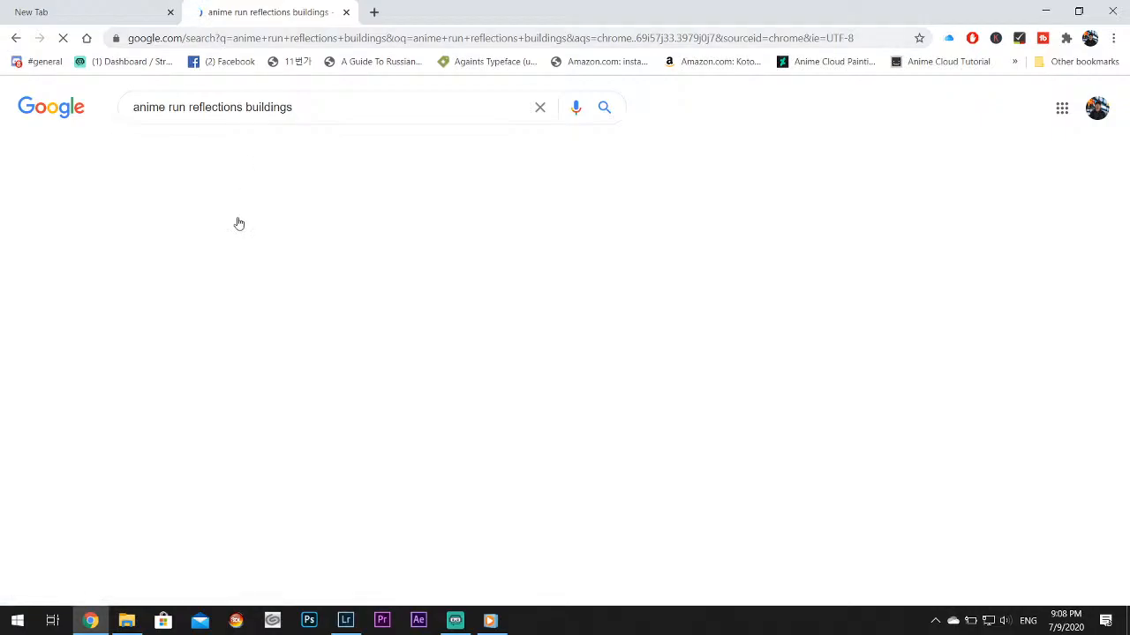
Browse the image results for the anime reflections search and preview the picture of the round white building
left_click(201, 148)
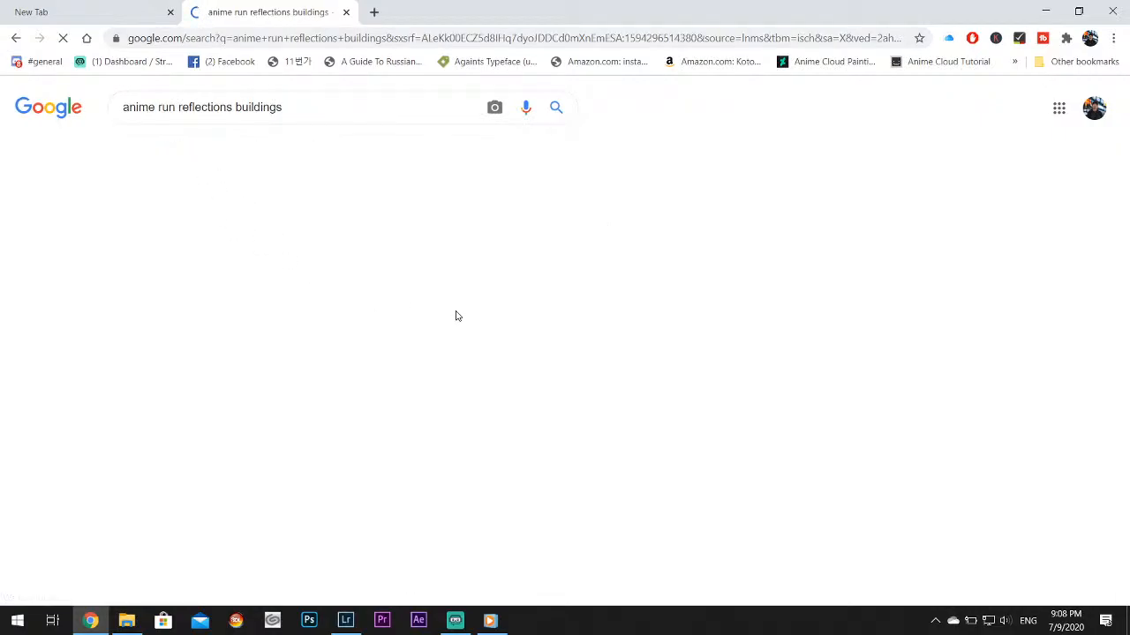
scroll(540, 318, "down", 3)
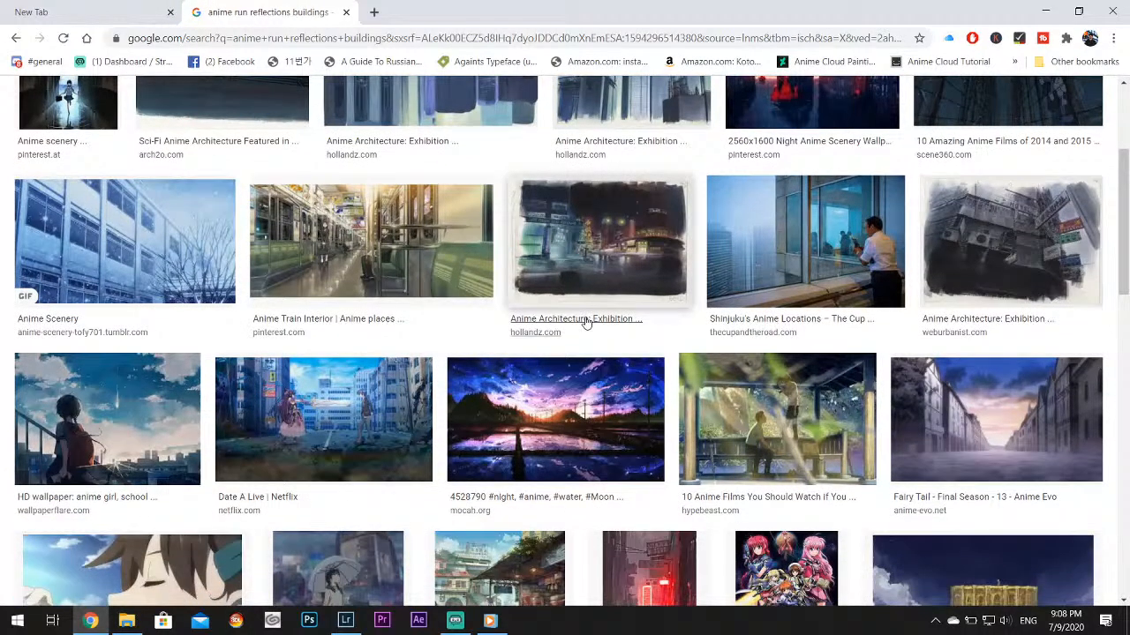
scroll(585, 321, "down", 5)
scroll(591, 320, "down", 5)
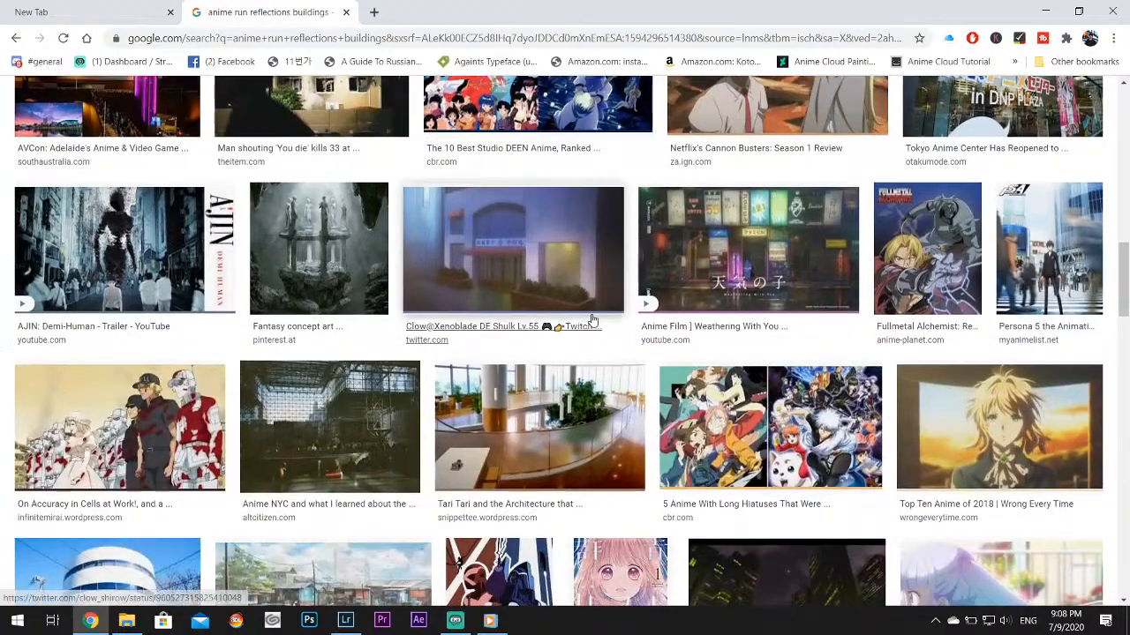
scroll(592, 320, "down", 4)
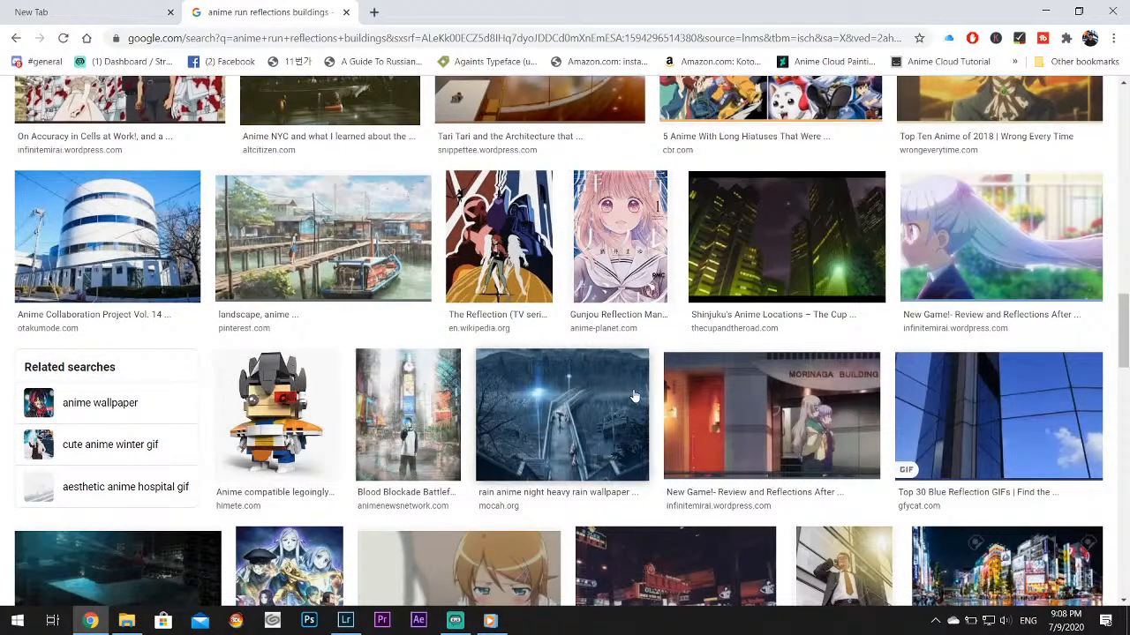
scroll(637, 399, "down", 5)
scroll(637, 399, "down", 5)
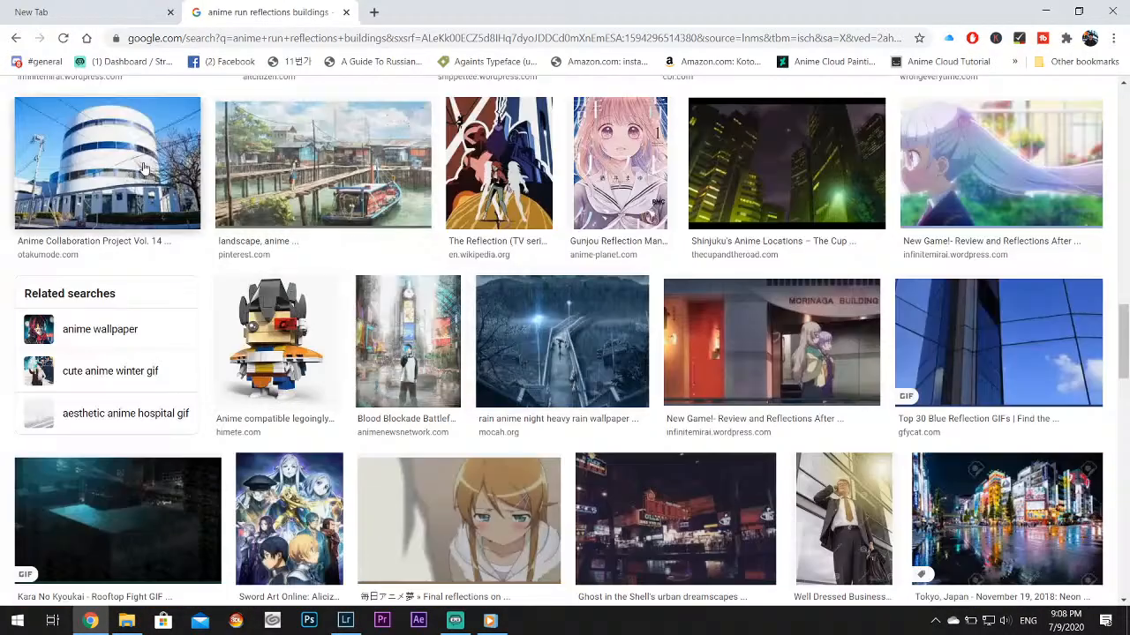
left_click(105, 158)
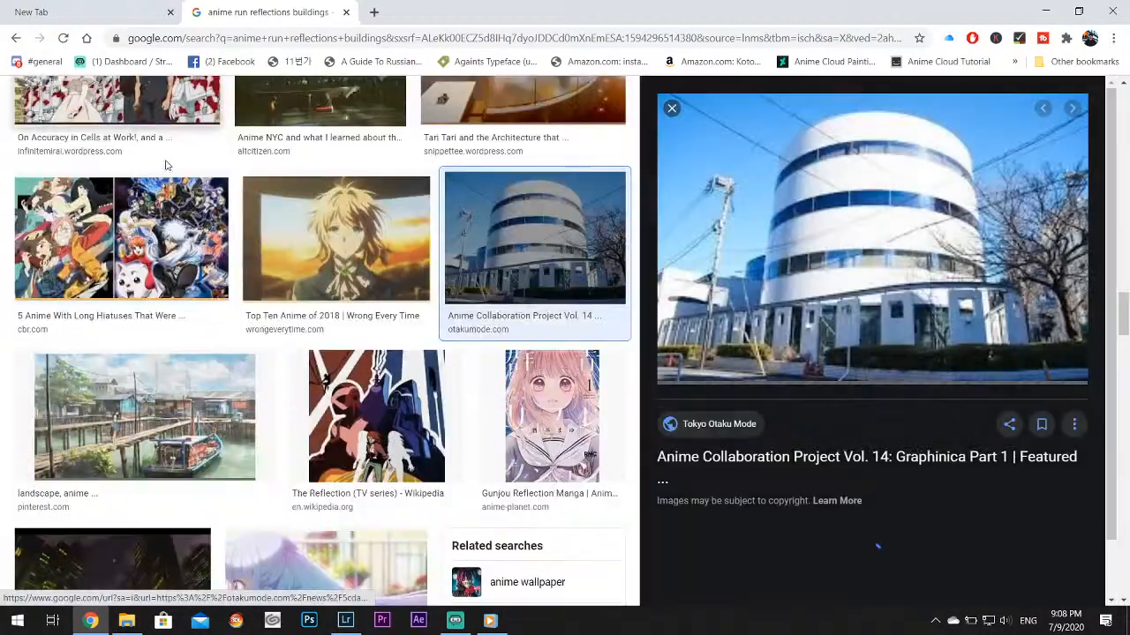
left_click(671, 109)
Look further through the image results and preview the post-apocalyptic ruined city picture from Flipkart
scroll(676, 401, "down", 10)
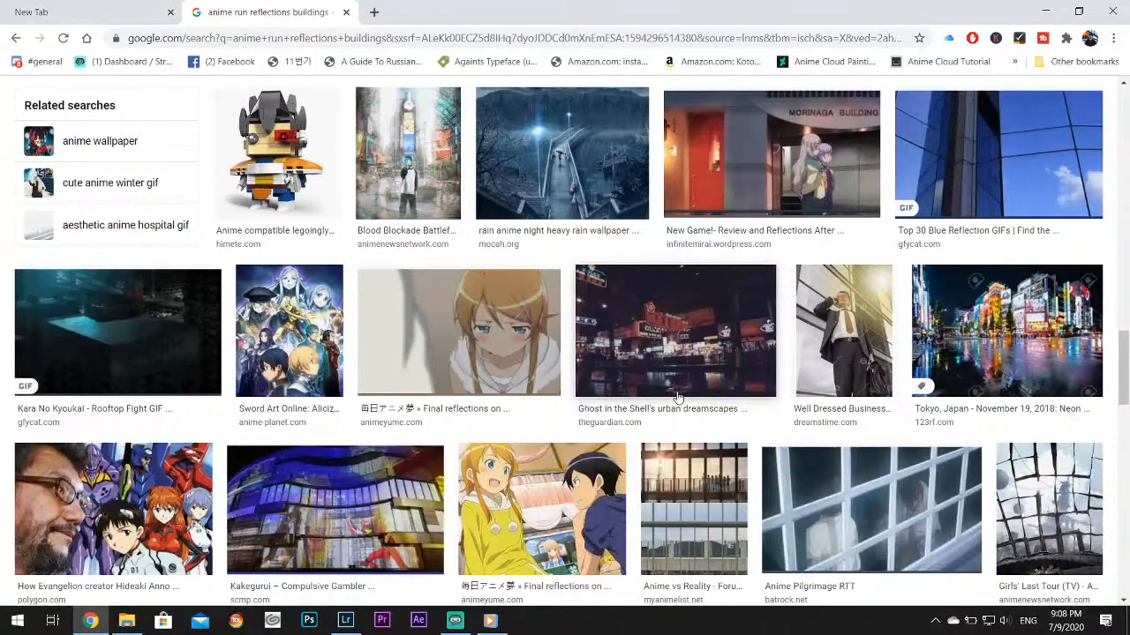
scroll(676, 401, "down", 9)
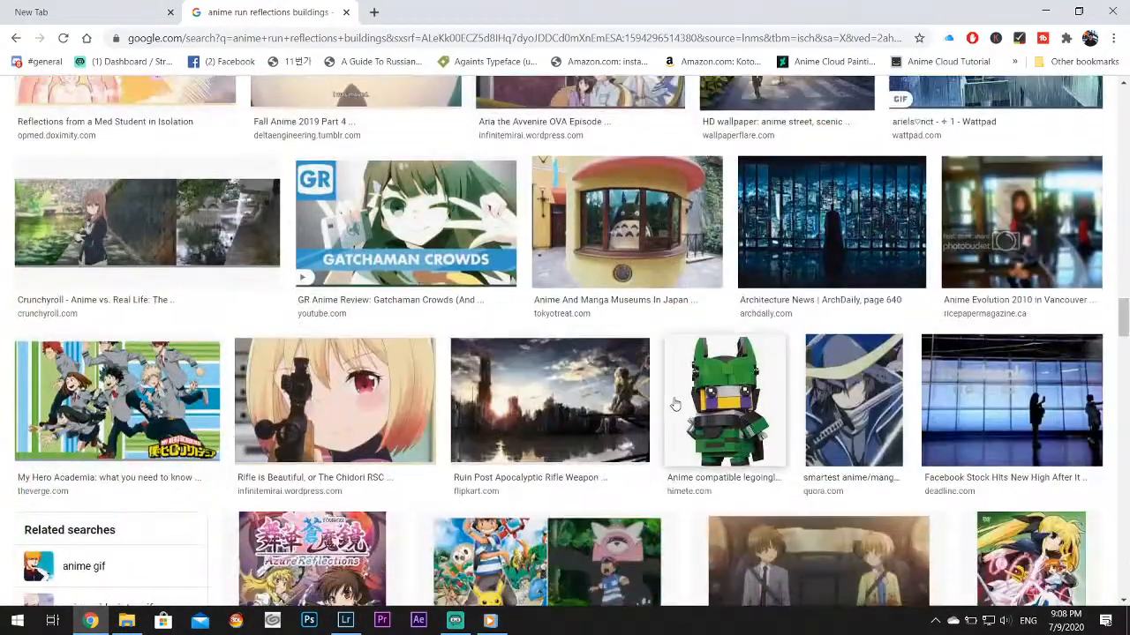
scroll(676, 402, "down", 5)
scroll(676, 401, "up", 5)
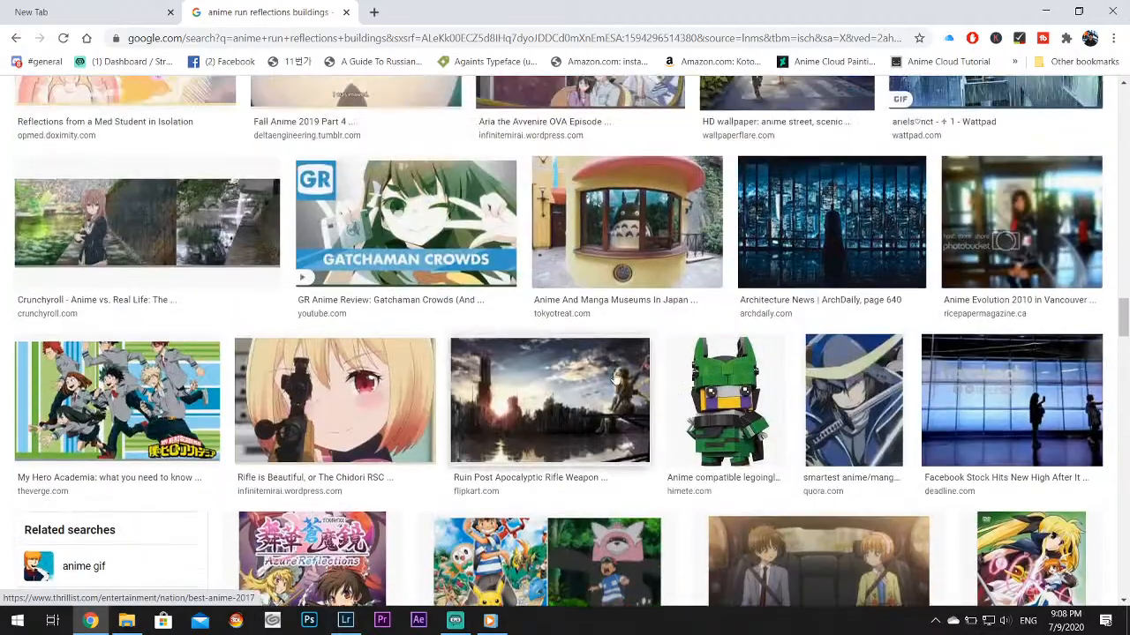
left_click(556, 397)
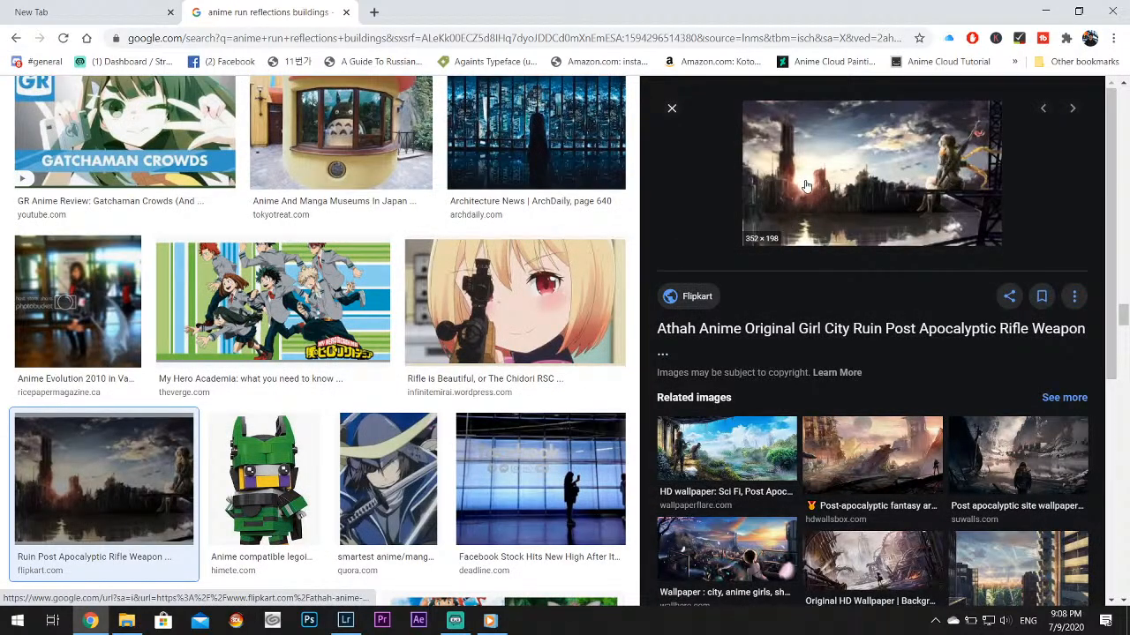
left_click(672, 107)
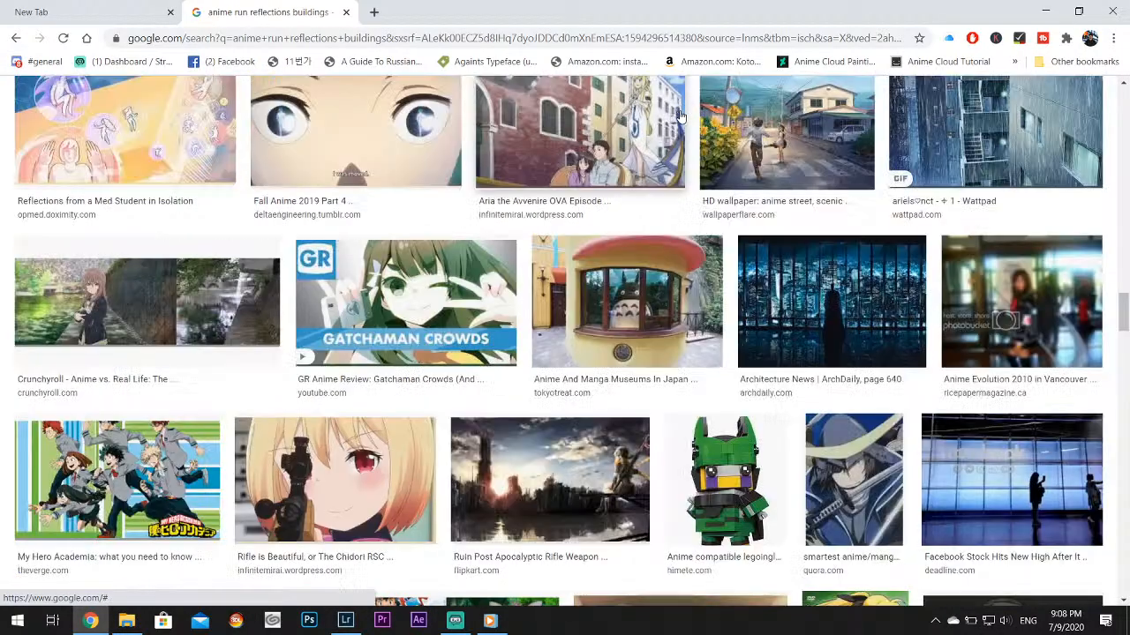
Look through the remaining image results, close the search page and return to Lightroom Classic
scroll(715, 357, "down", 5)
scroll(715, 358, "down", 10)
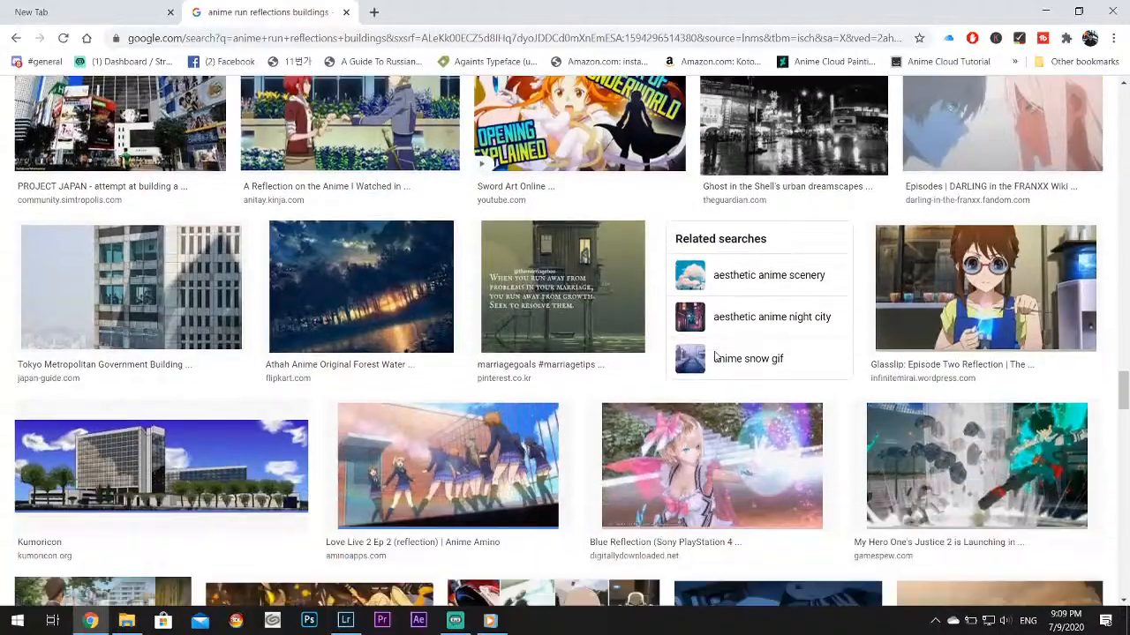
scroll(715, 357, "down", 10)
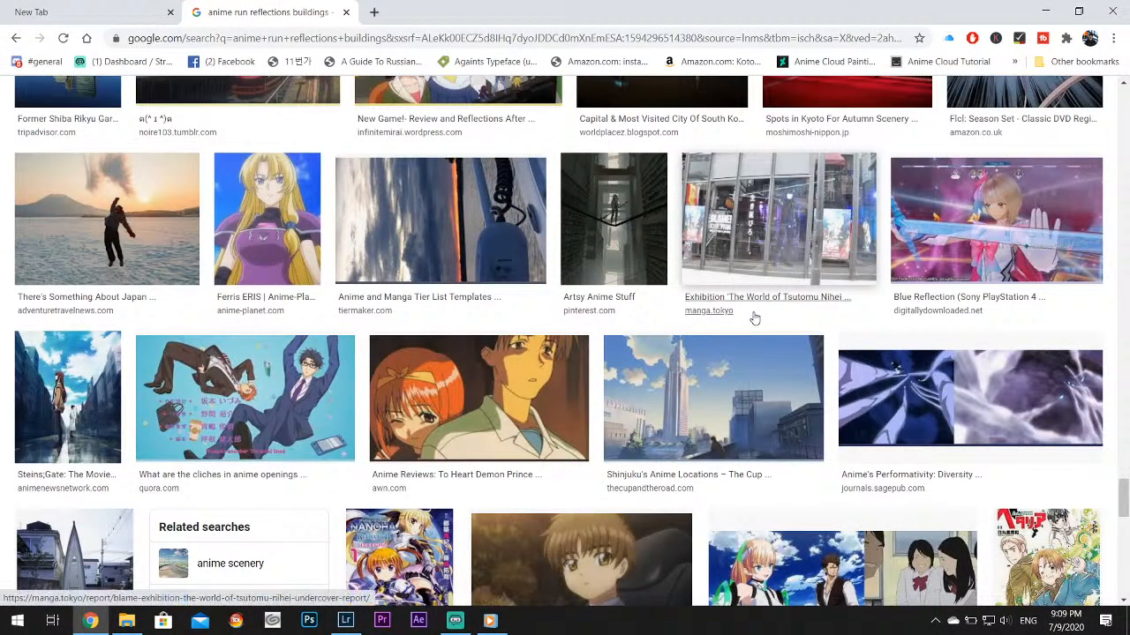
scroll(756, 321, "down", 4)
scroll(740, 354, "down", 5)
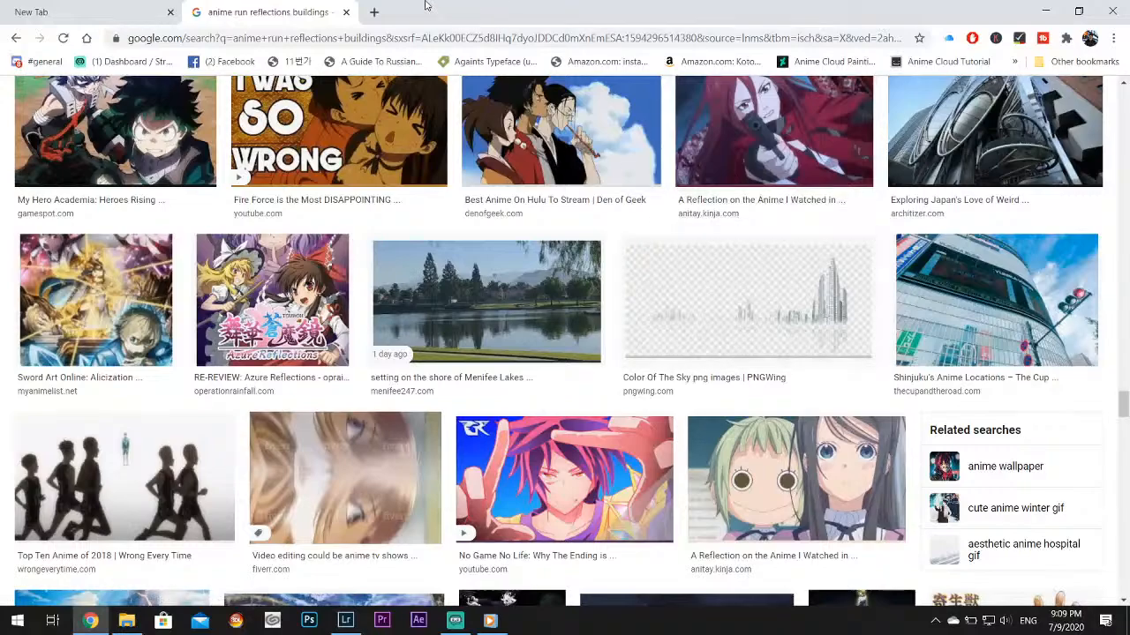
left_click(346, 13)
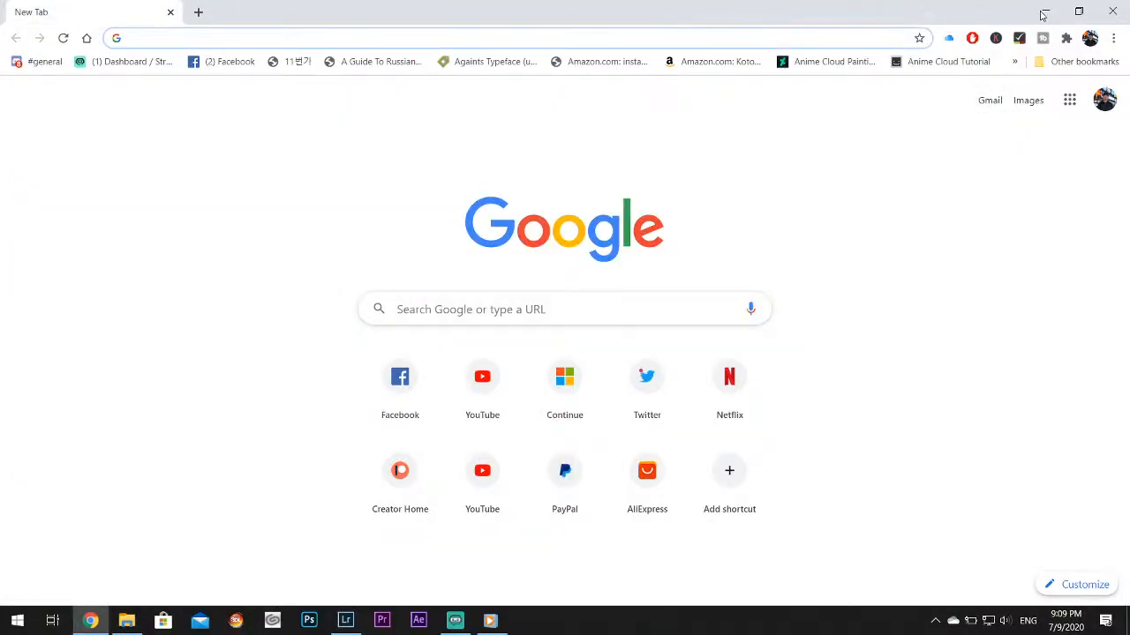
left_click(1043, 12)
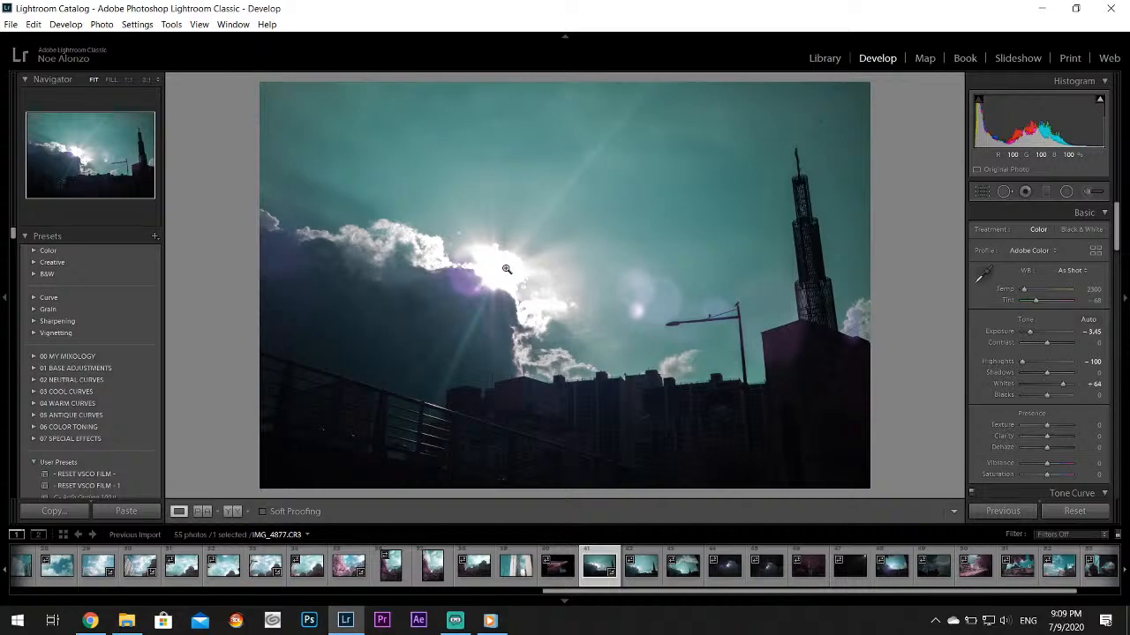
Open IMG_4880.CR3, the dark water reflection photo, and set its Highlights to -100 and Whites to +71
left_click(641, 569)
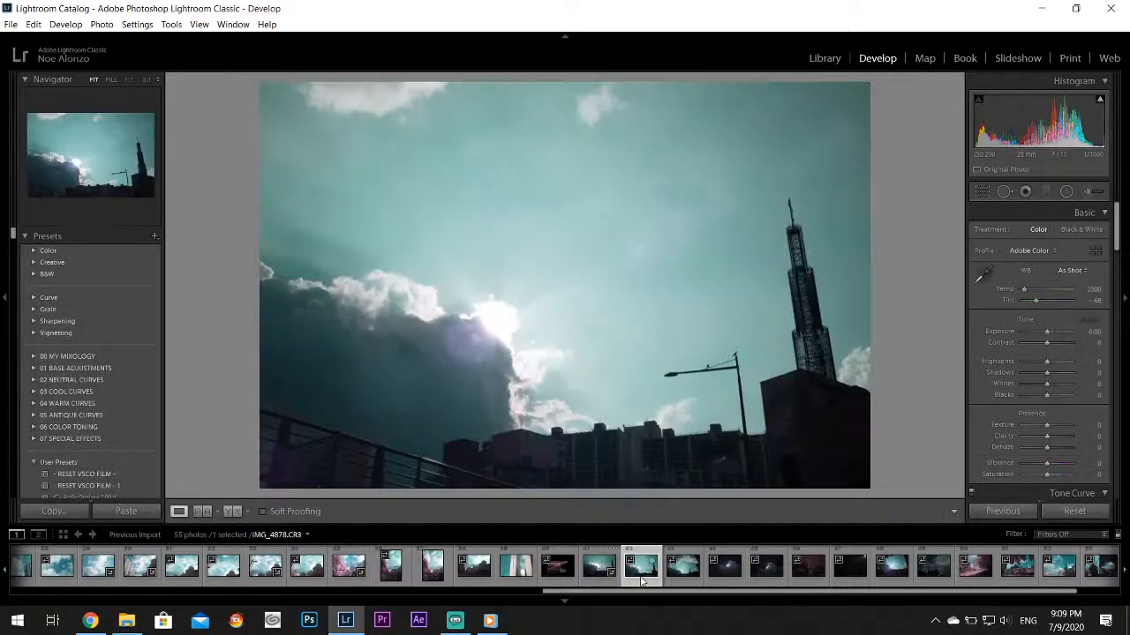
left_click(691, 575)
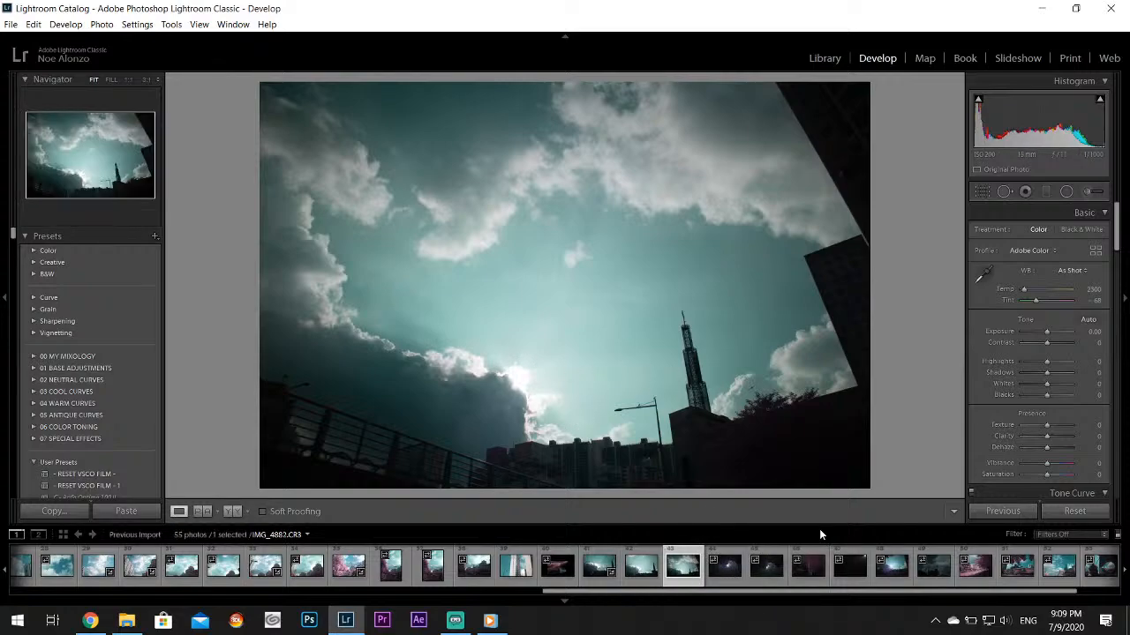
left_click(726, 574)
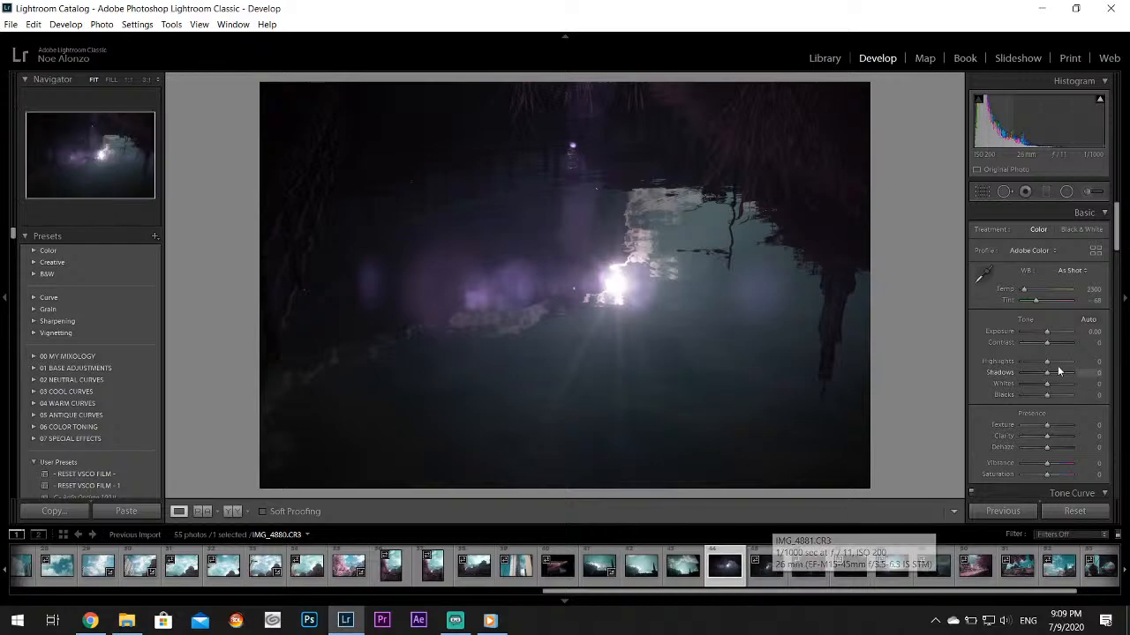
left_click_drag(1028, 360, 1065, 389)
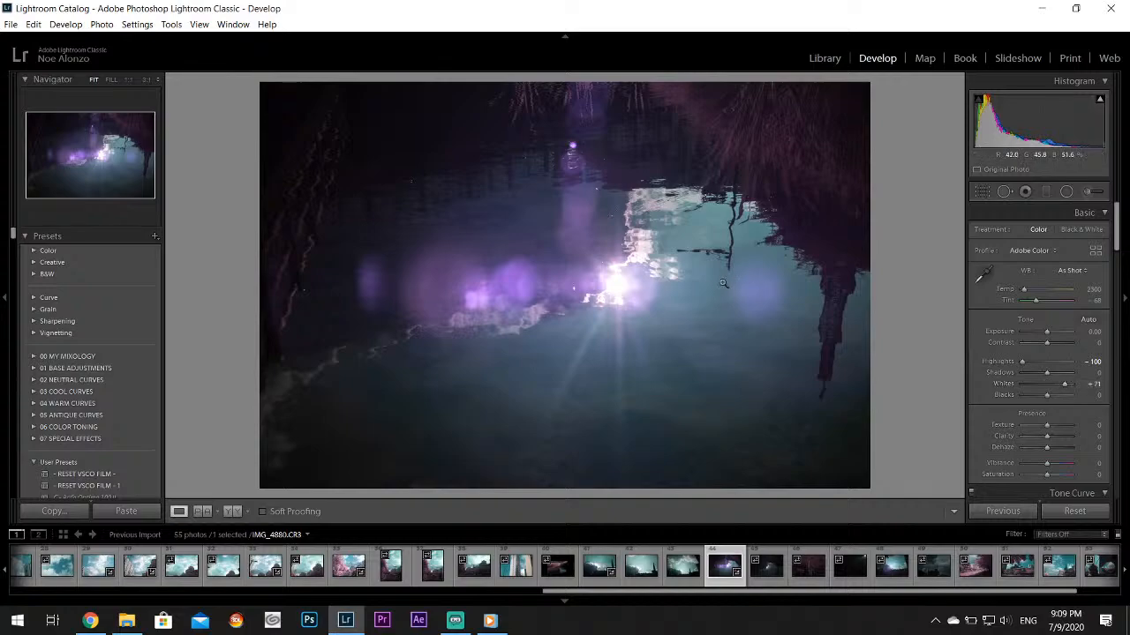
Open IMG_4881.CR3, the next water reflection photo, and set Highlights to -100, Whites to +76 and Exposure to +0.60
left_click(777, 580)
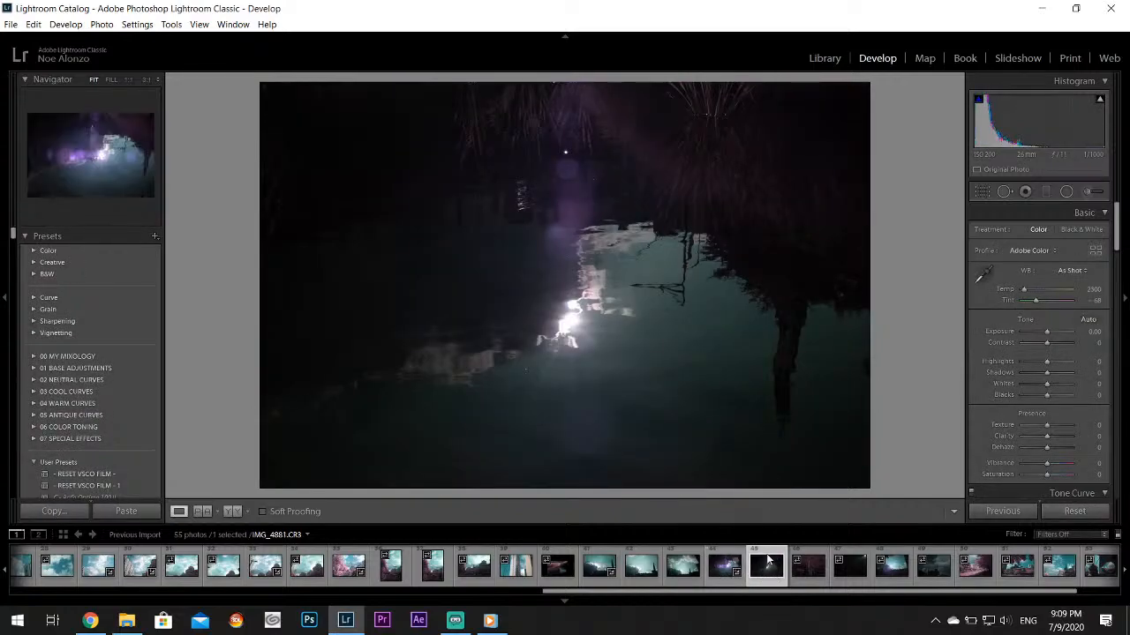
left_click(1020, 361)
left_click_drag(1045, 387, 1068, 385)
left_click(1050, 331)
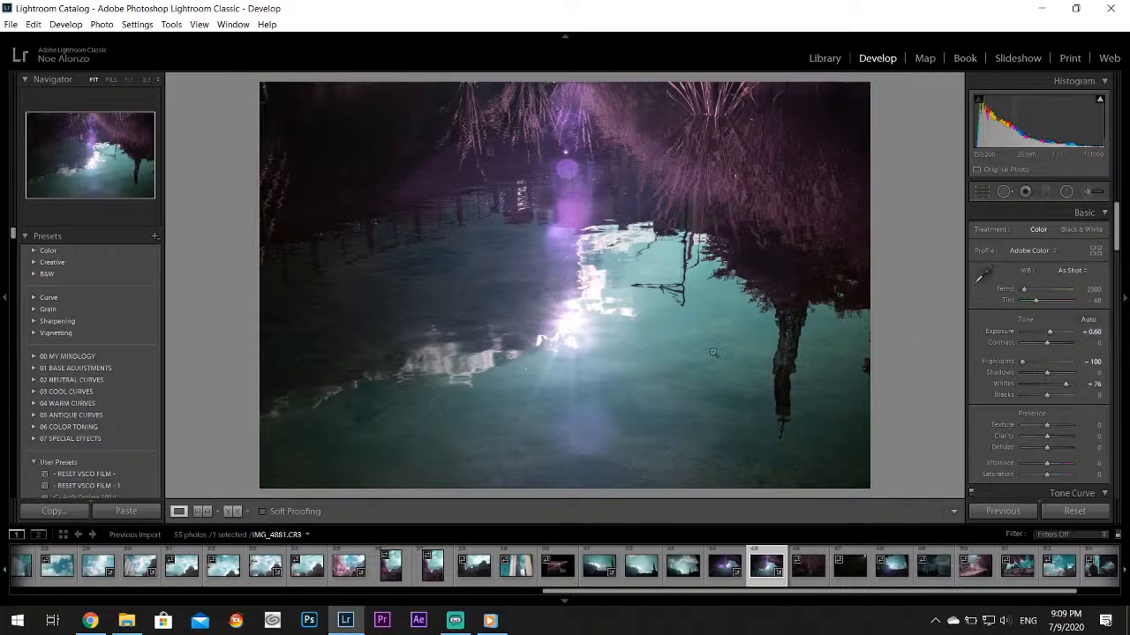
Try flipping the water reflection photo IMG_4881.CR3 horizontally, and undo the flip
right_click(619, 225)
mouse_move(689, 338)
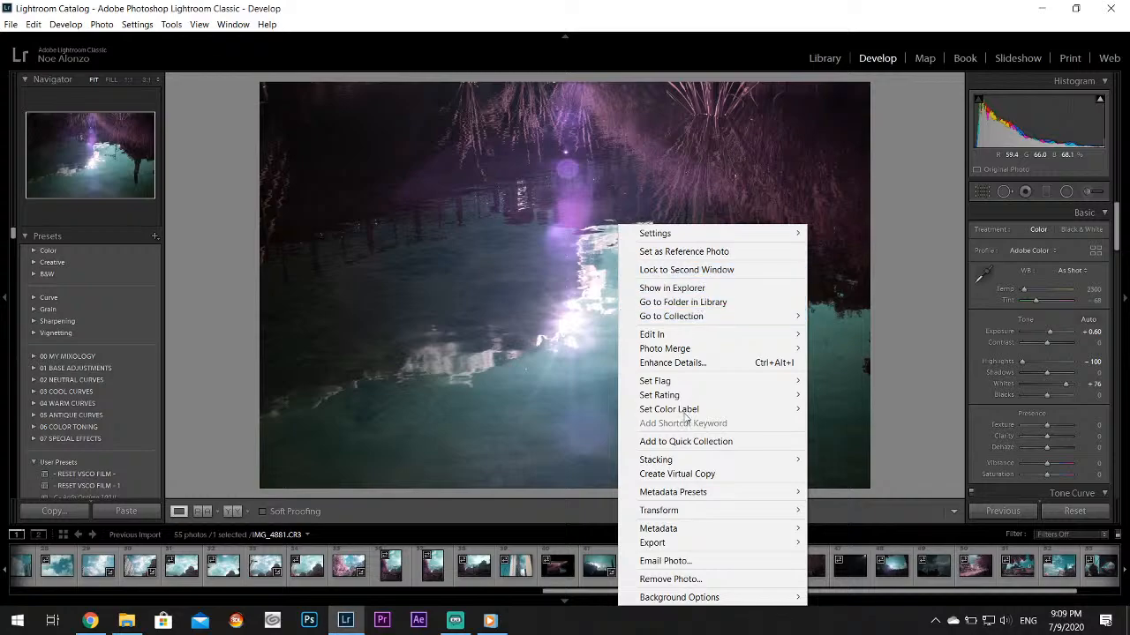
mouse_move(683, 511)
left_click(854, 543)
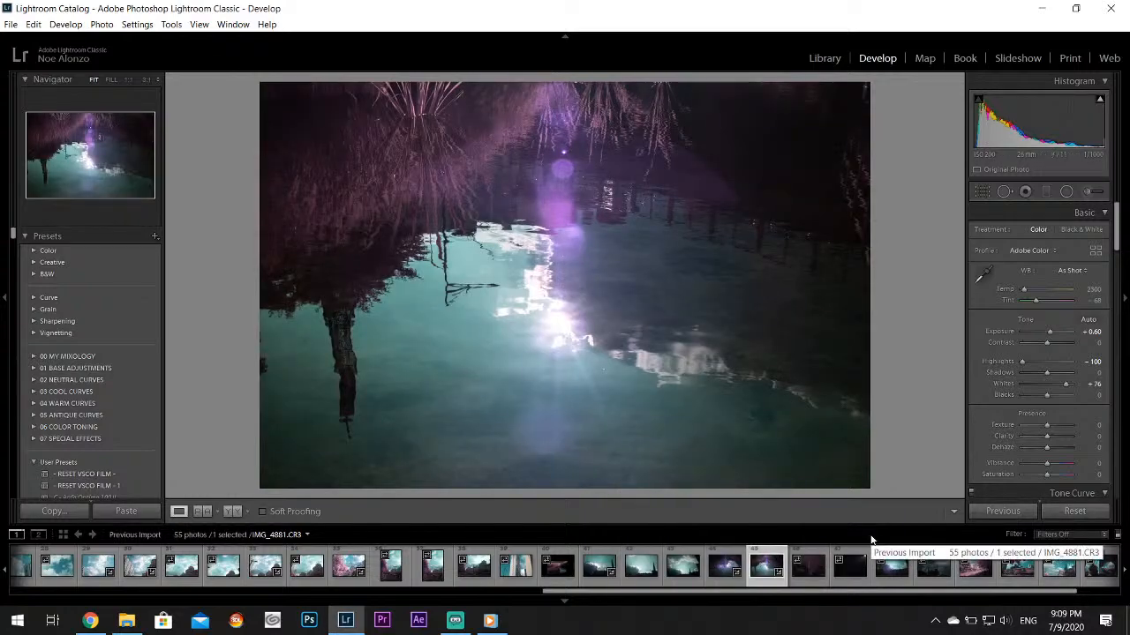
key("ctrl+z")
Flip the water reflection photo vertically so the reflected tower stands upright
right_click(634, 224)
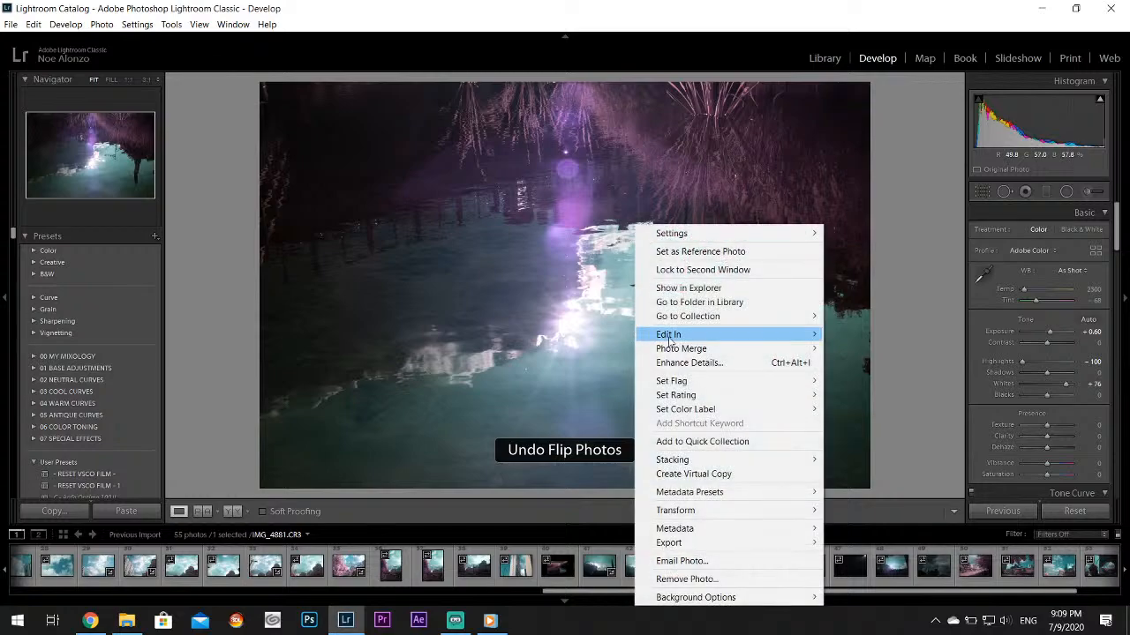
mouse_move(711, 520)
left_click(862, 557)
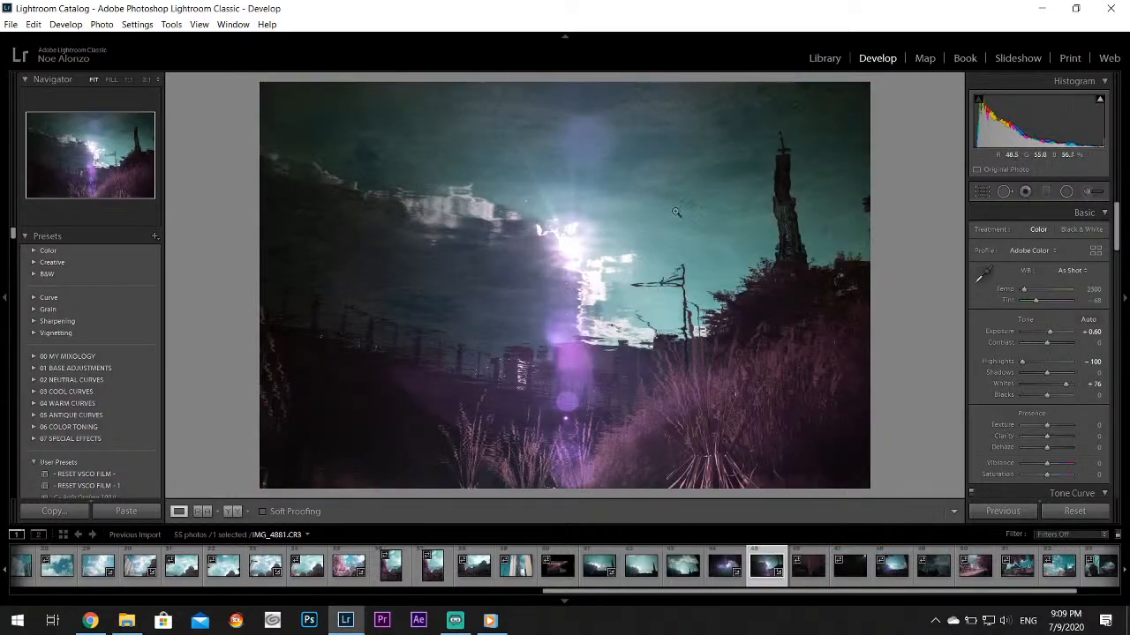
Set the flipped reflection photo's Aqua Hue to +96 and Aqua Saturation to +60 in the HSL/Color adjustments
left_click_drag(1112, 231, 1118, 282)
left_click(1038, 322)
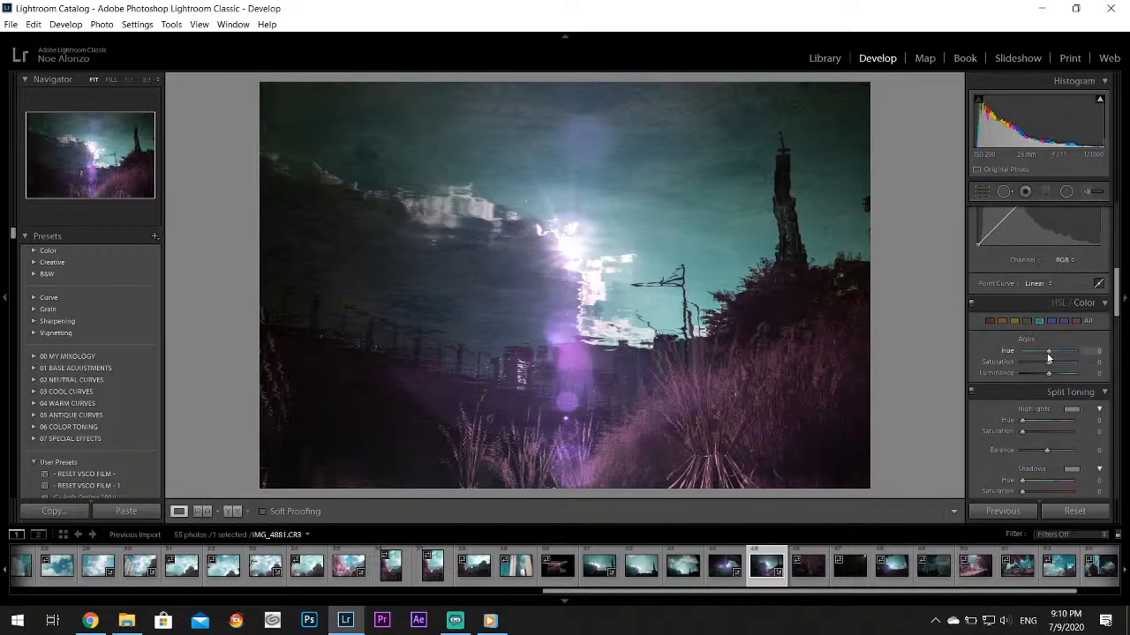
mouse_move(1062, 355)
left_mouse_down()
mouse_move(1073, 350)
mouse_move(1058, 366)
left_mouse_up()
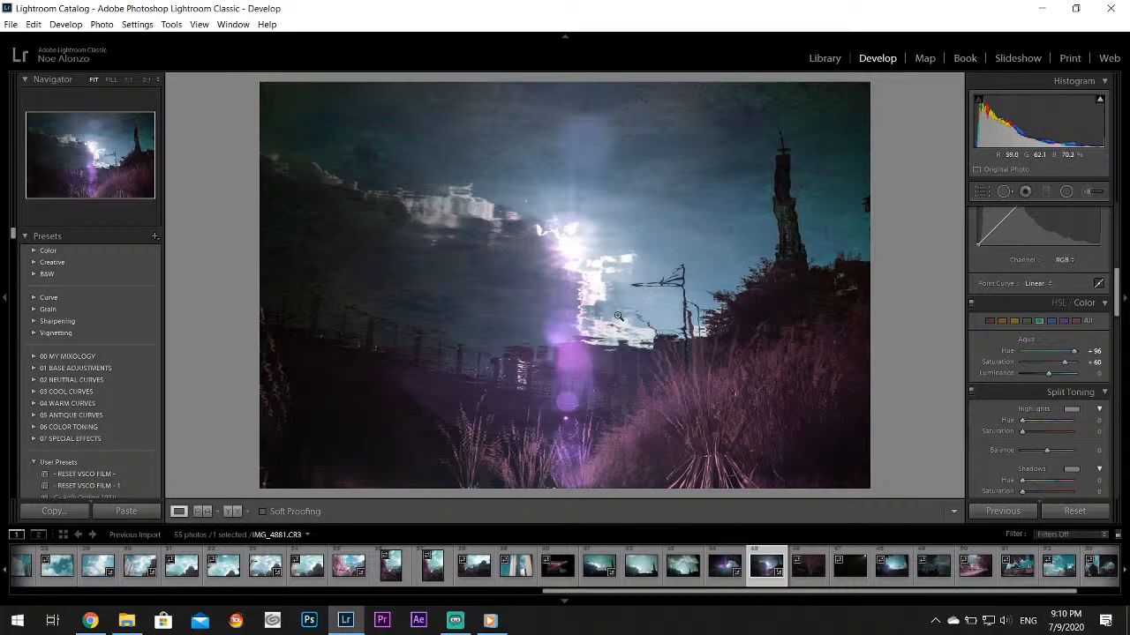
Open IMG_4882.CR3, the heron photo, apply Auto tone and check the bird's head at 1:1
left_click(808, 565)
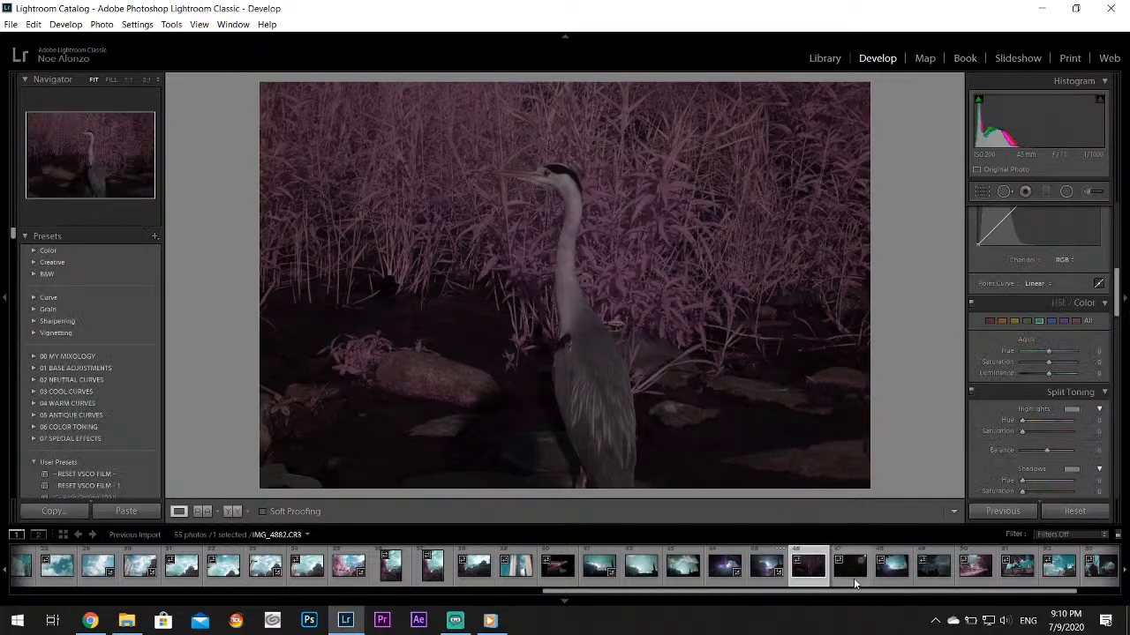
scroll(1116, 291, "up", 5)
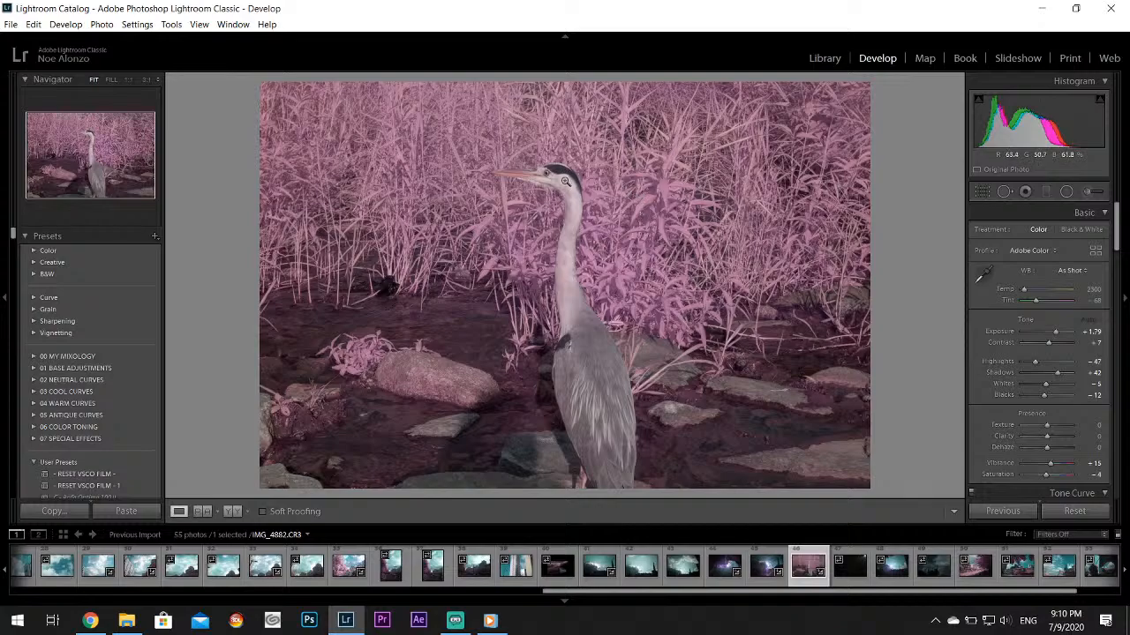
left_click(541, 175)
left_click_drag(596, 193, 670, 220)
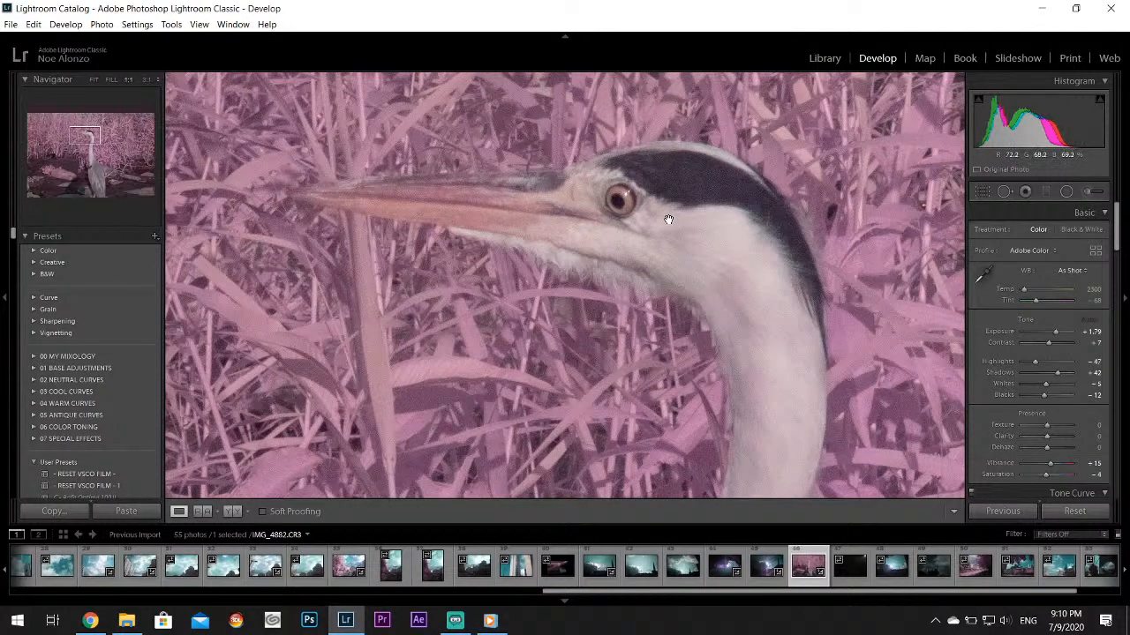
key("z")
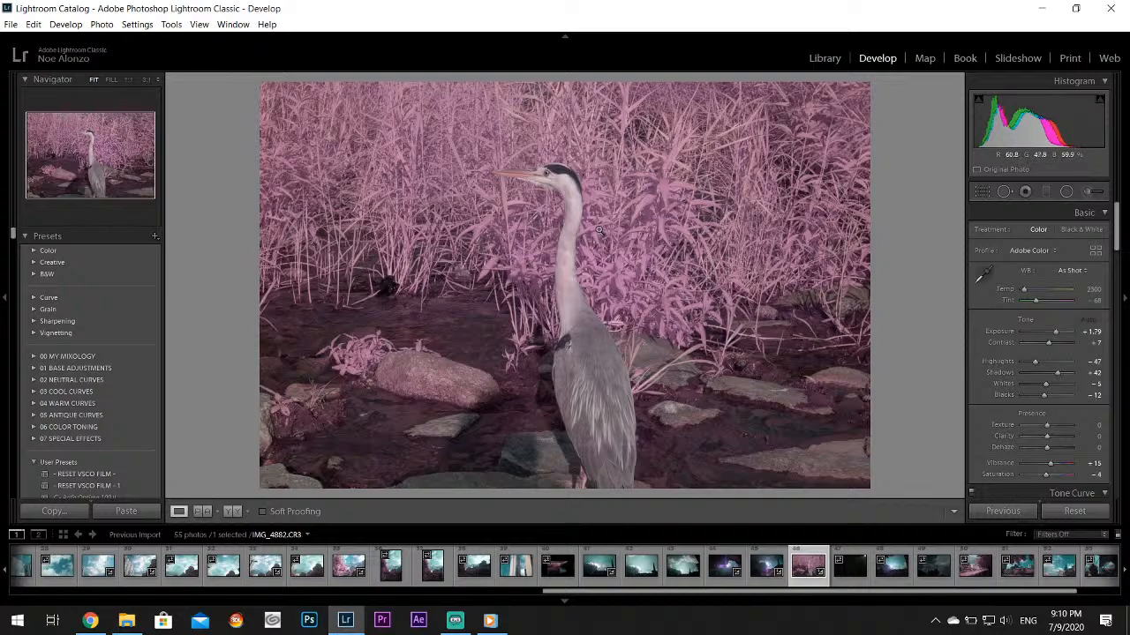
Look through the next photos and open IMG_4885.CR3, the dark cloudy sky above the buildings
left_click(859, 565)
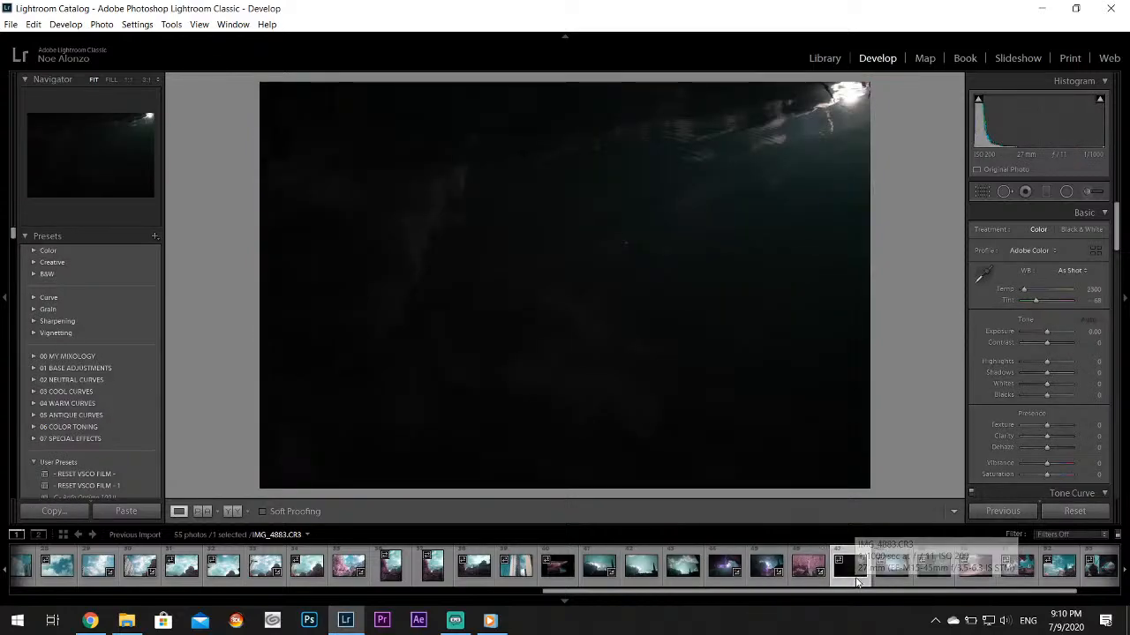
left_click(892, 580)
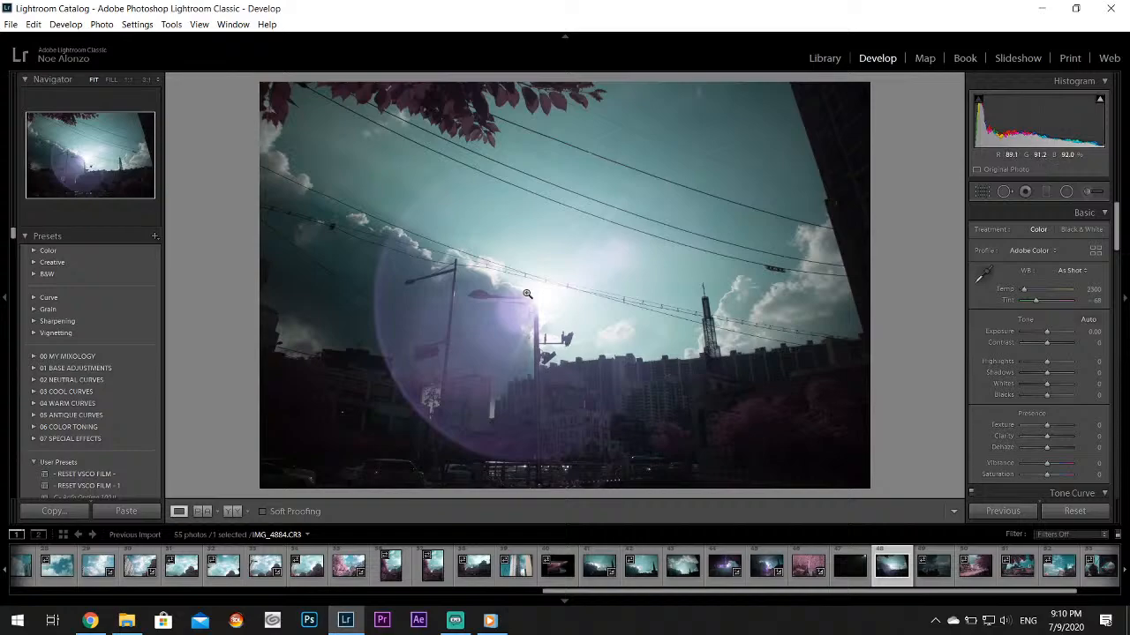
left_click(932, 579)
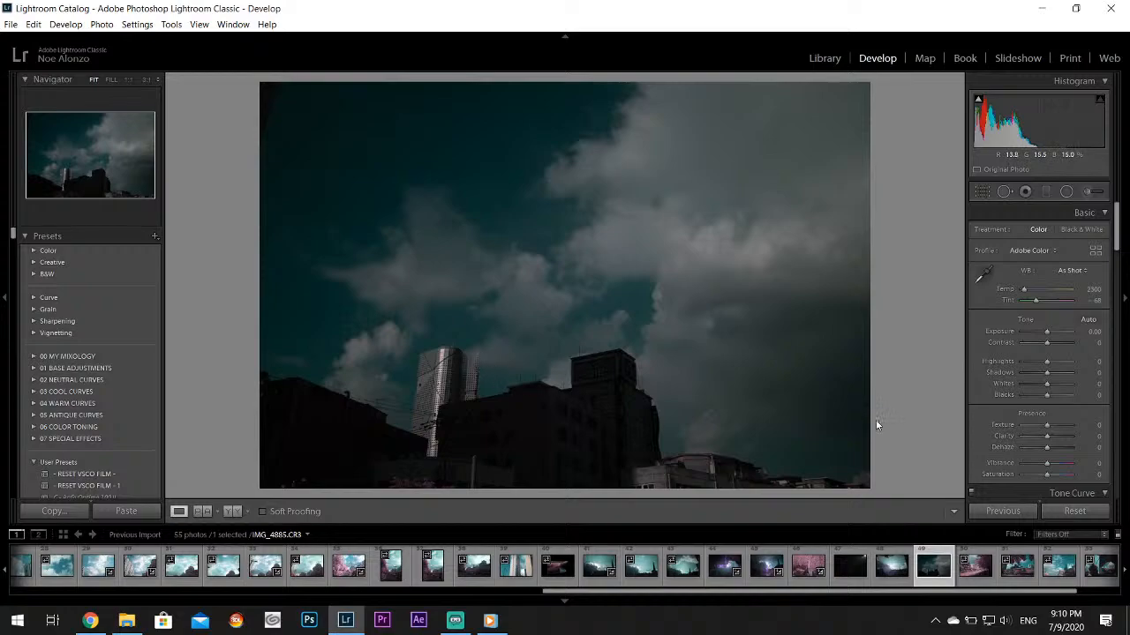
Open IMG_4887.CR3, the street photo with pink leaves, and set Highlights to -100 and Whites to +55
left_click(974, 572)
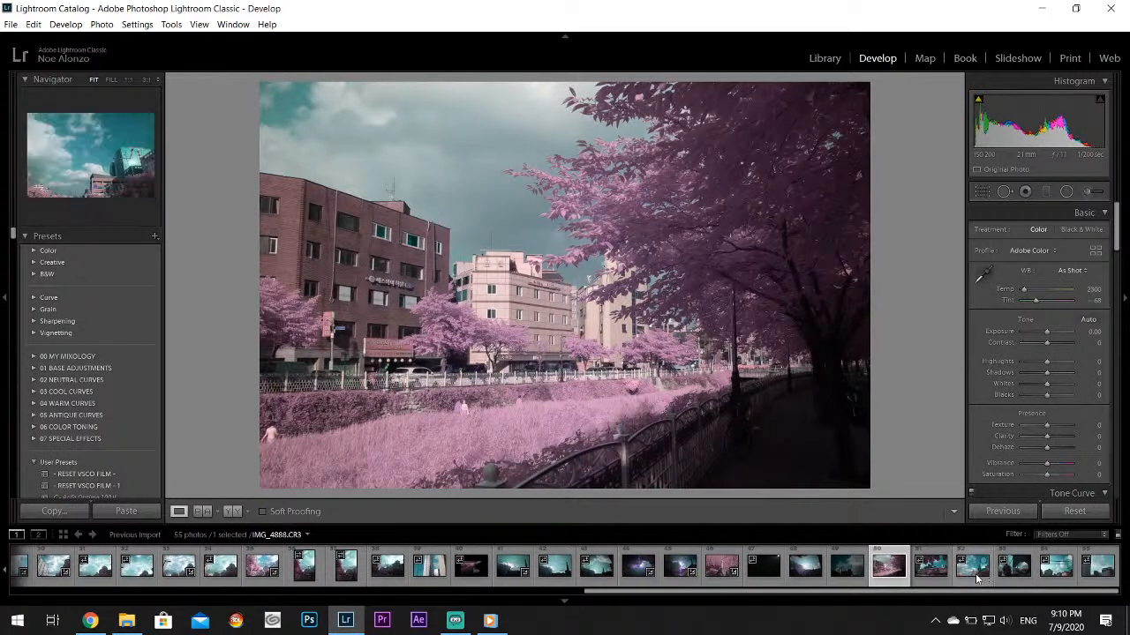
left_click(942, 572)
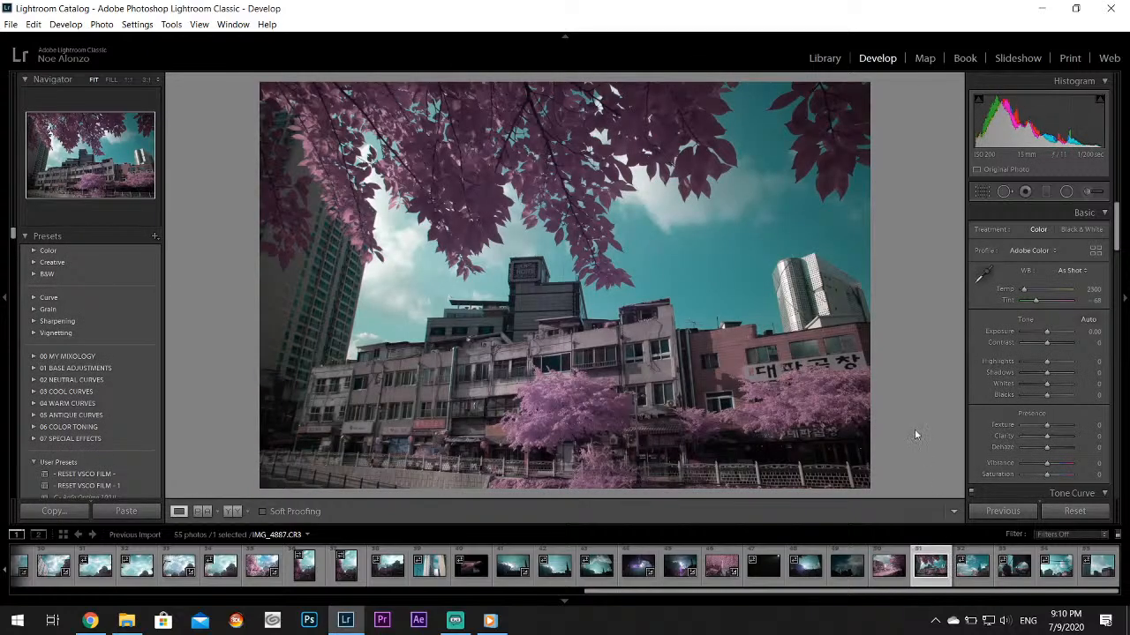
left_click_drag(1046, 362, 1064, 389)
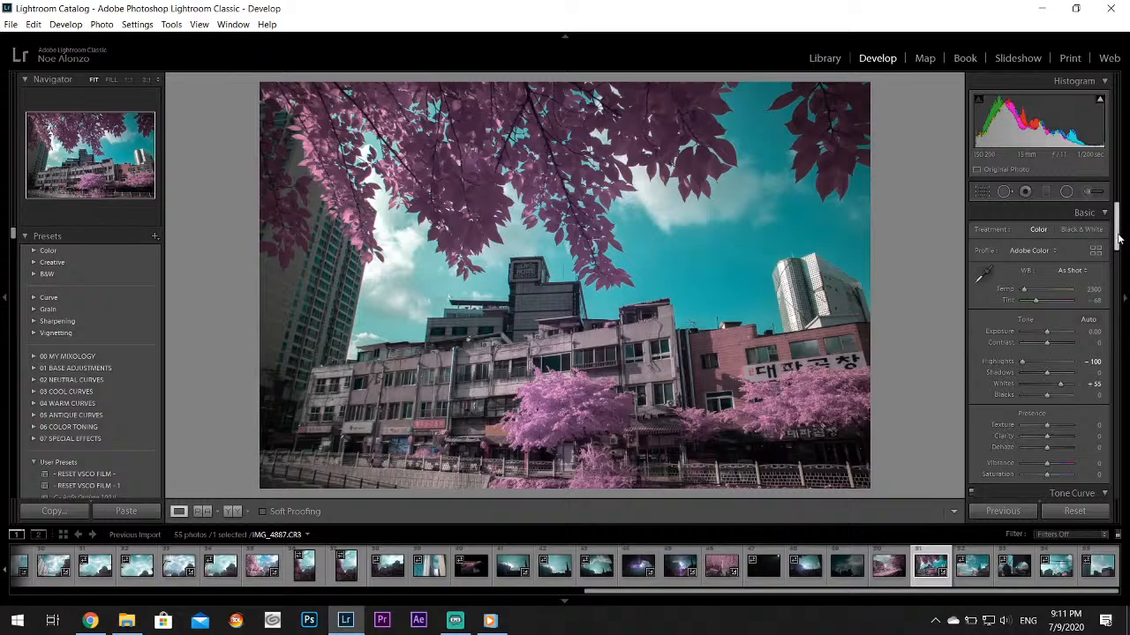
In the HSL/Color adjustments, set Blue Hue to +100, Purple Hue to +100 and Purple Saturation to -20
scroll(1059, 318, "down", 5)
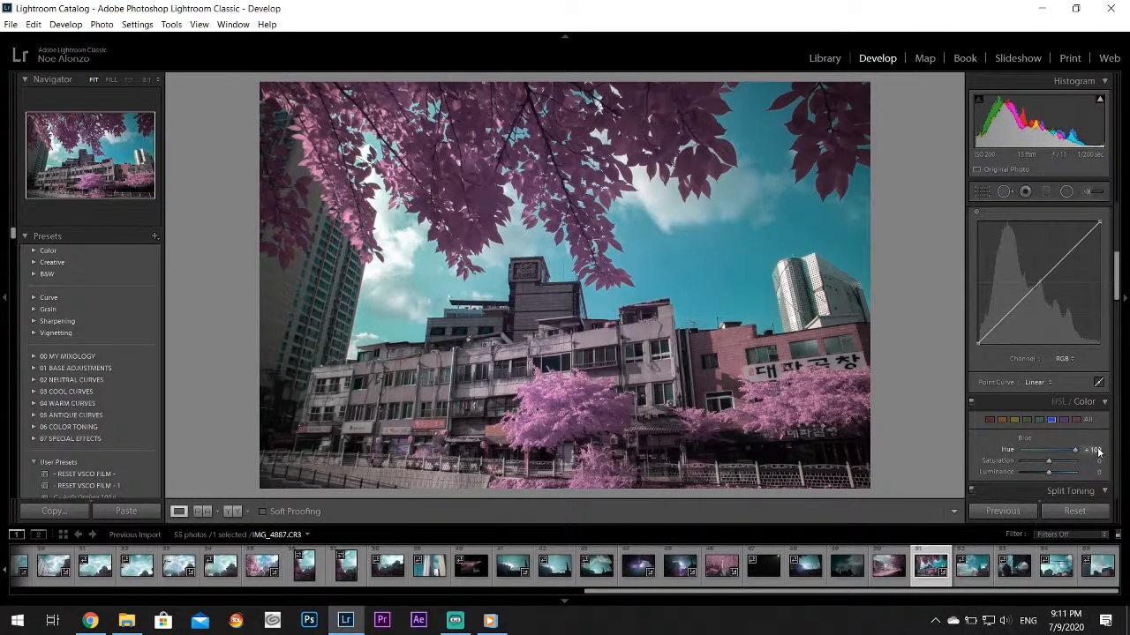
mouse_move(1051, 461)
left_mouse_down()
mouse_move(1087, 455)
mouse_move(1036, 465)
left_mouse_up()
left_click(1064, 419)
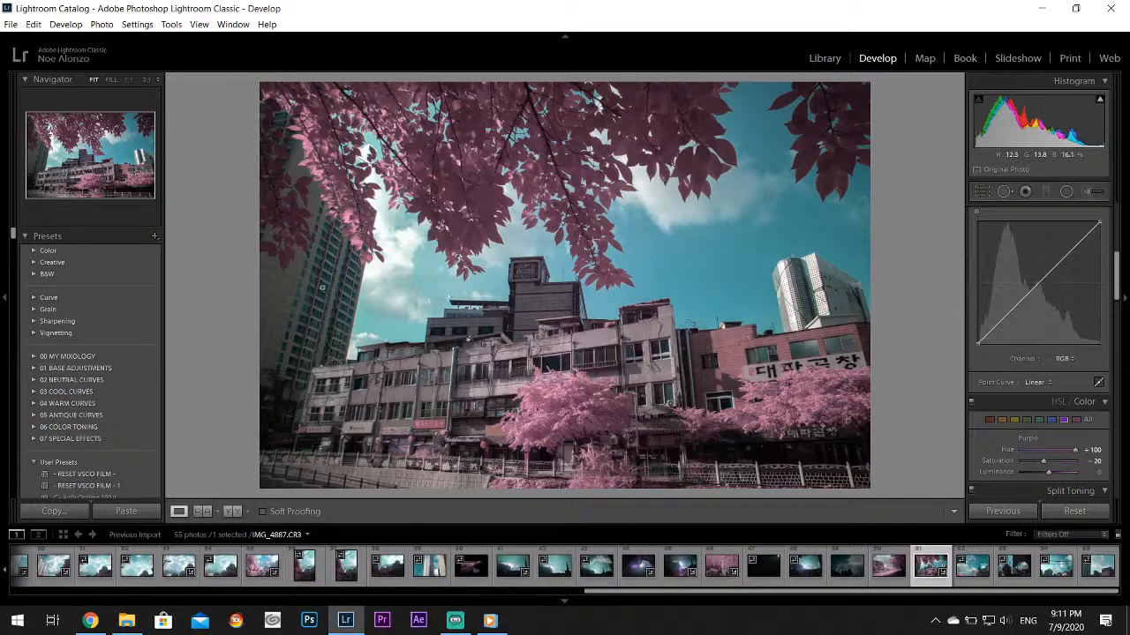
Try cropping the tall apartment tower out of the photo's left side
left_click(981, 192)
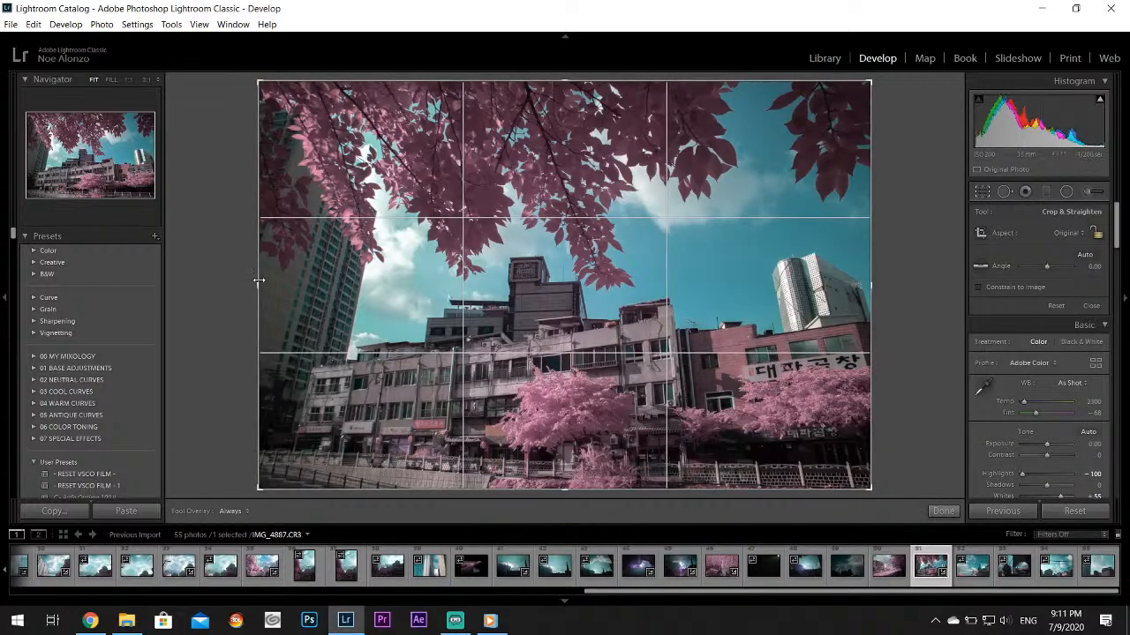
left_click_drag(260, 285, 314, 286)
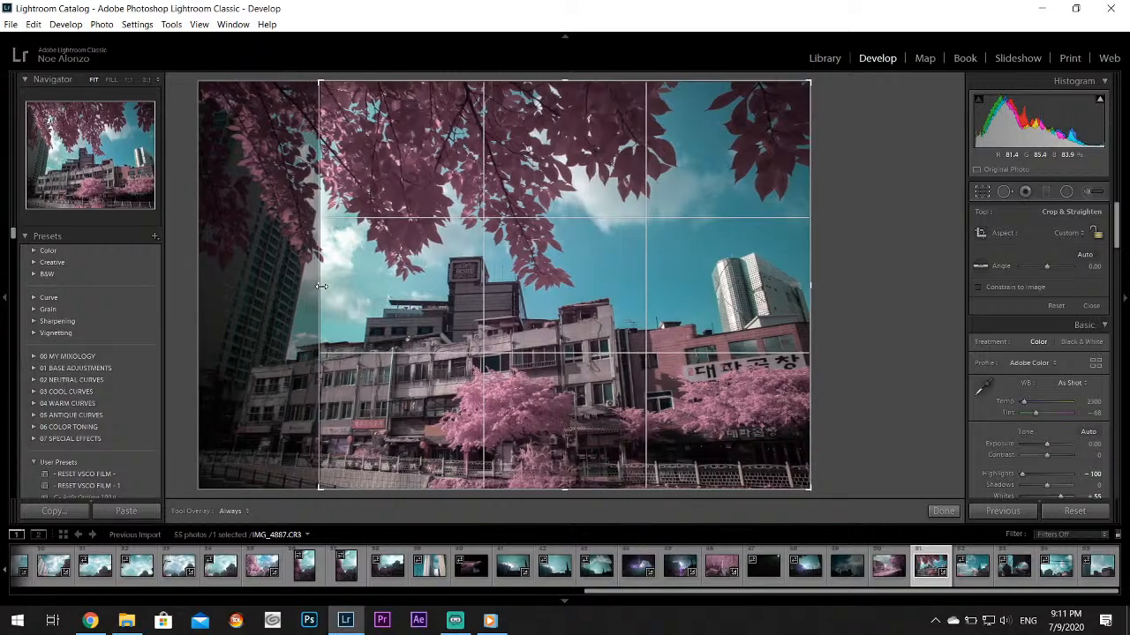
left_click(946, 511)
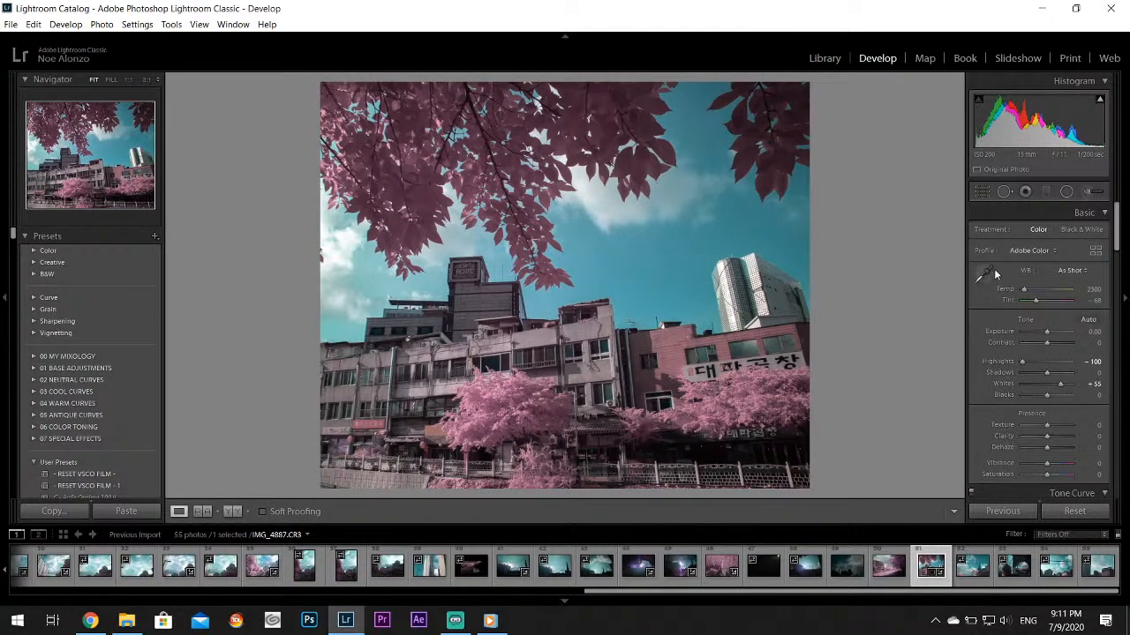
Restore the crop to the photo's full width and trim its upper and lower edges into a wide panoramic strip
left_click(982, 192)
left_click_drag(319, 284, 174, 283)
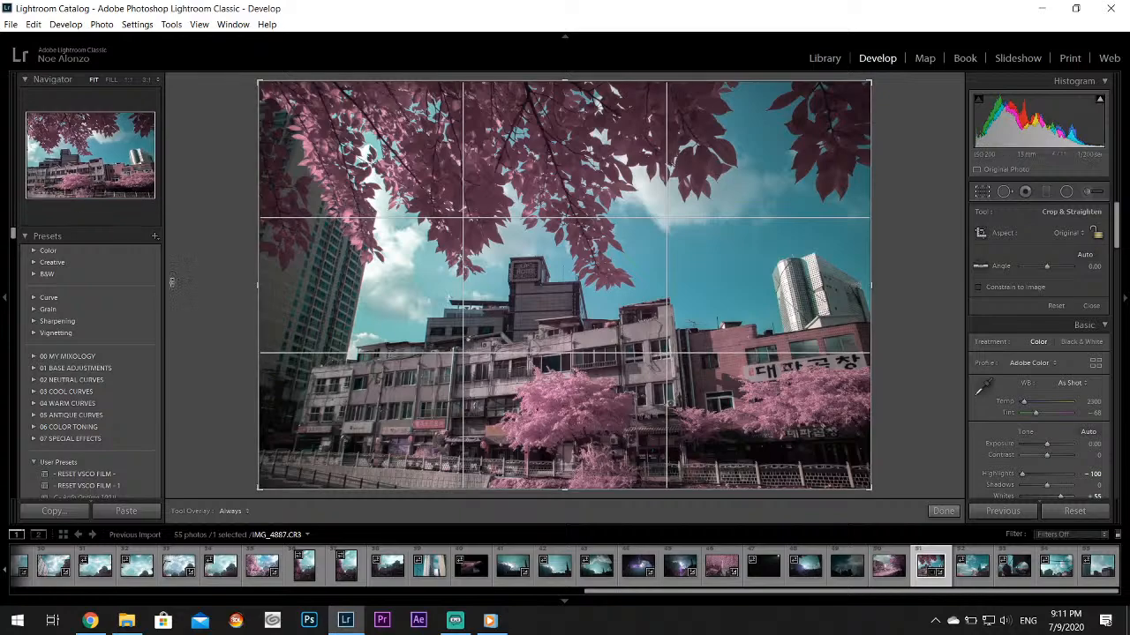
left_click_drag(576, 76, 561, 132)
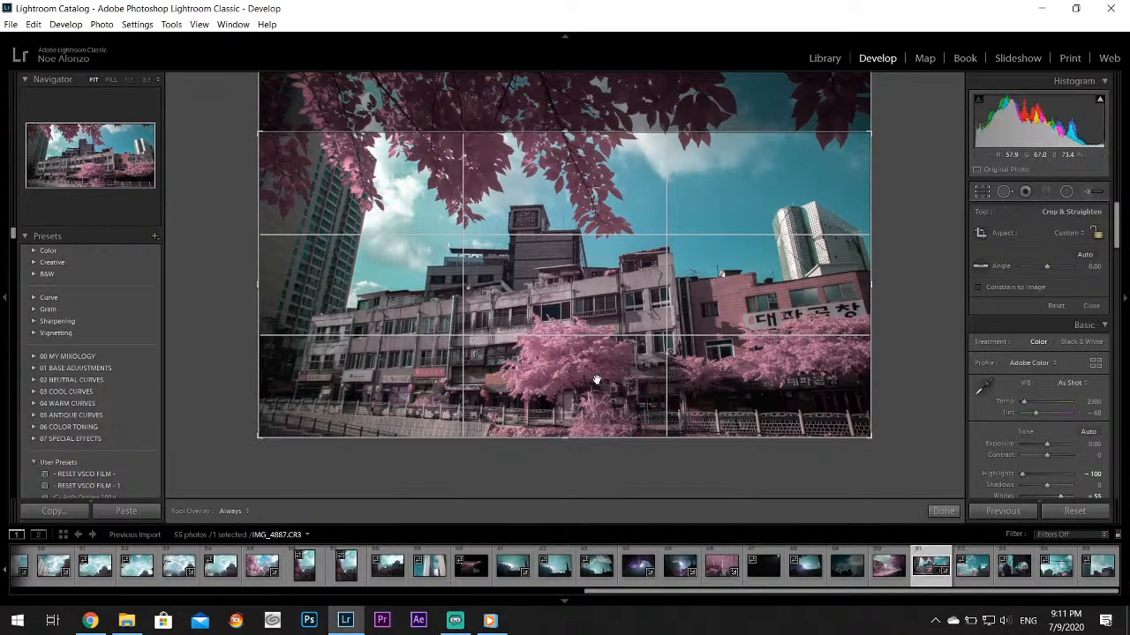
left_click_drag(568, 436, 579, 388)
left_click(940, 511)
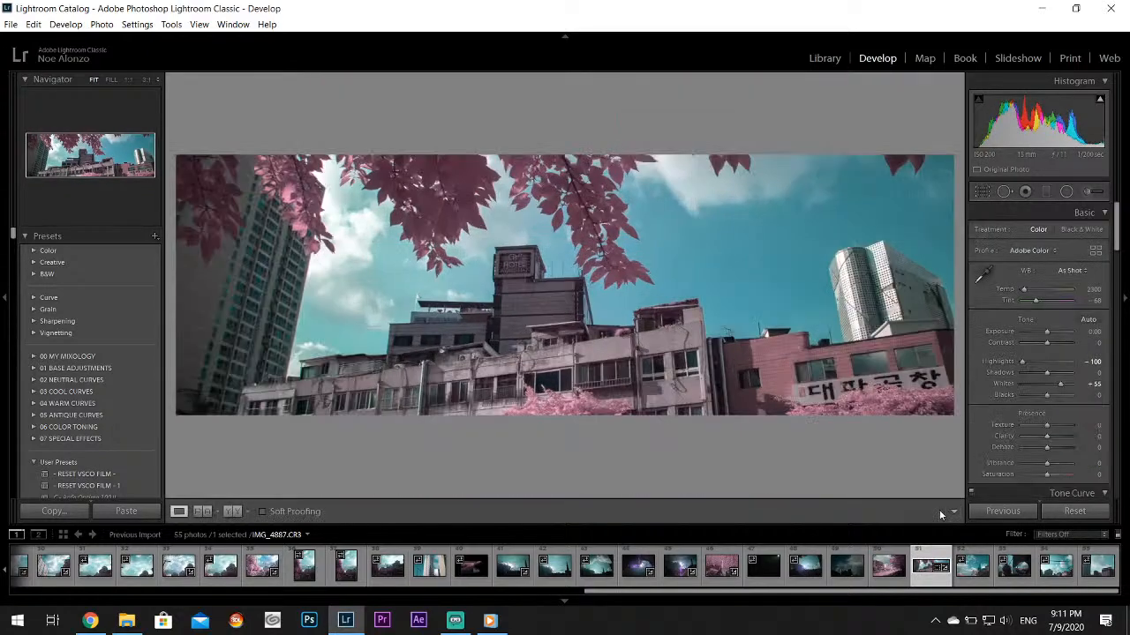
Extend the crop's lower edge to bring the pink trees and street-level shopfronts back into the frame
left_click(982, 191)
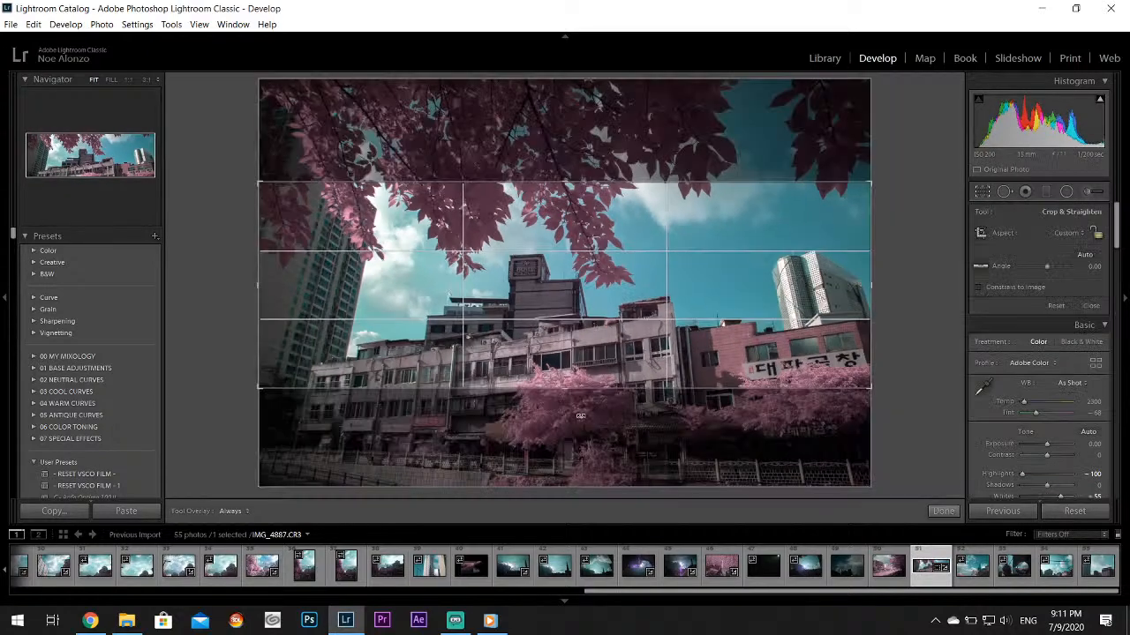
left_click_drag(577, 389, 575, 430)
left_click(942, 511)
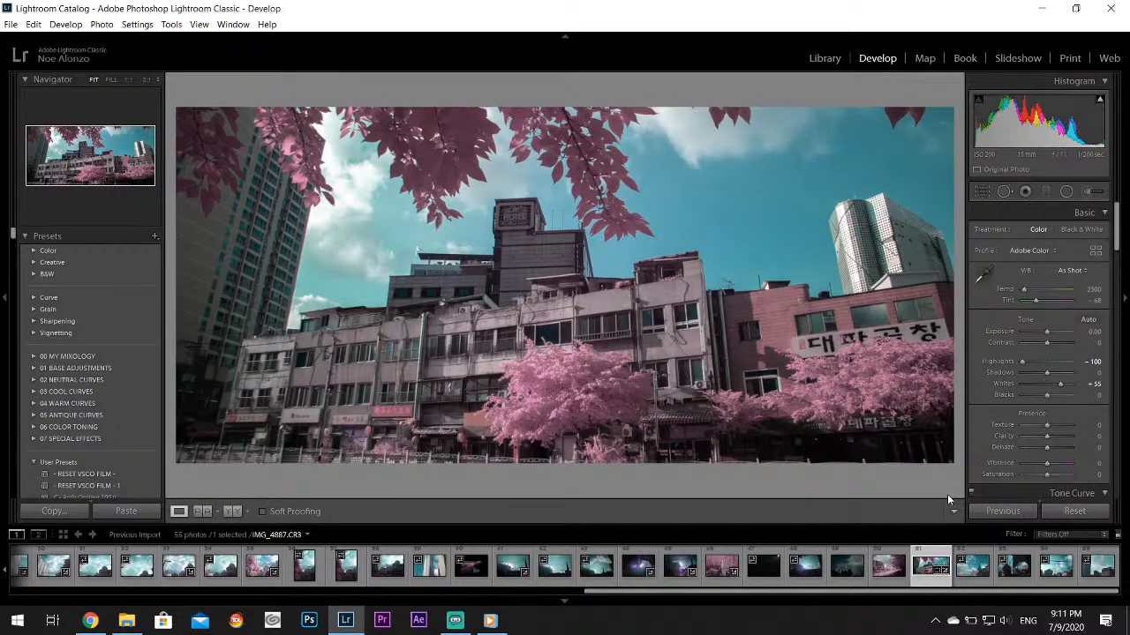
Enlarge the crop at its lower and upper edges to include the full railing and more of the overhanging leaves
left_click(981, 191)
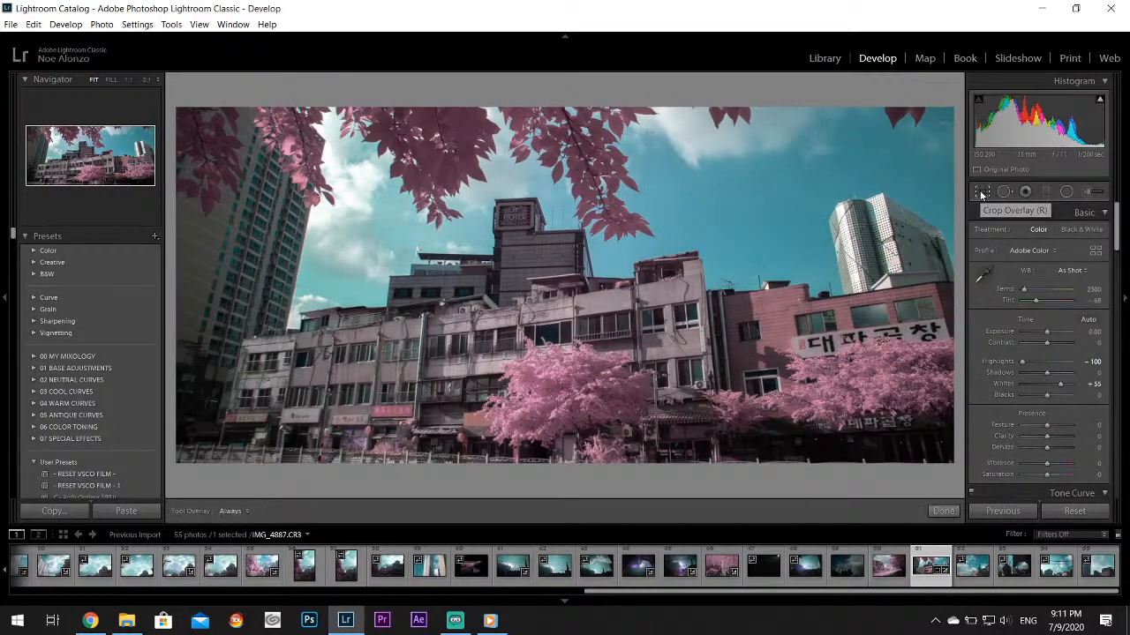
left_click_drag(571, 430, 572, 447)
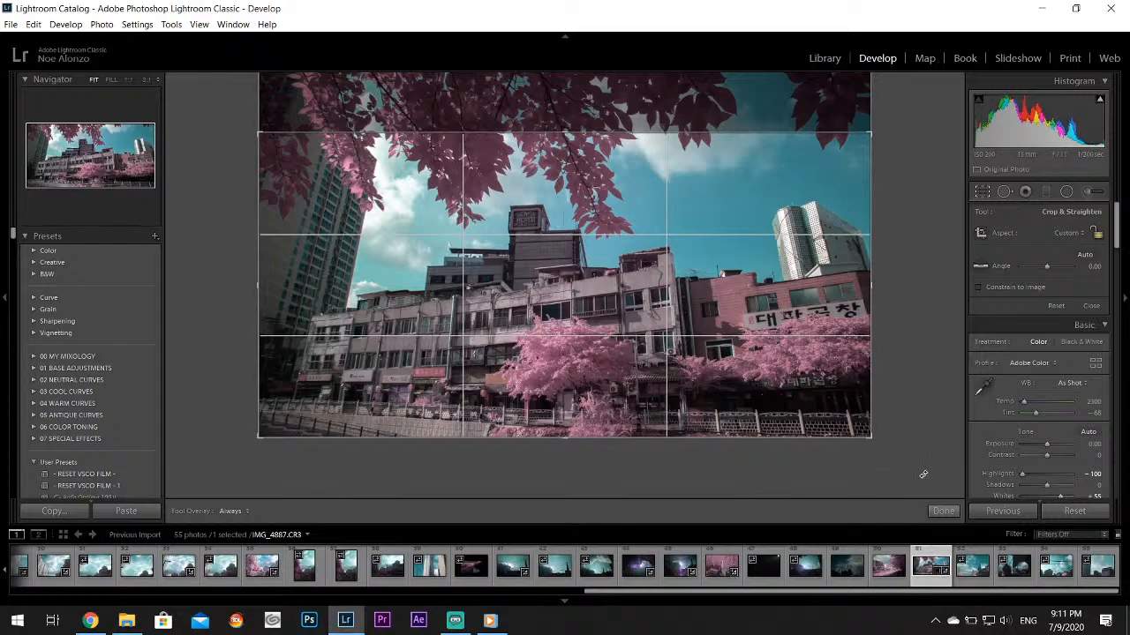
left_click_drag(577, 117, 577, 75)
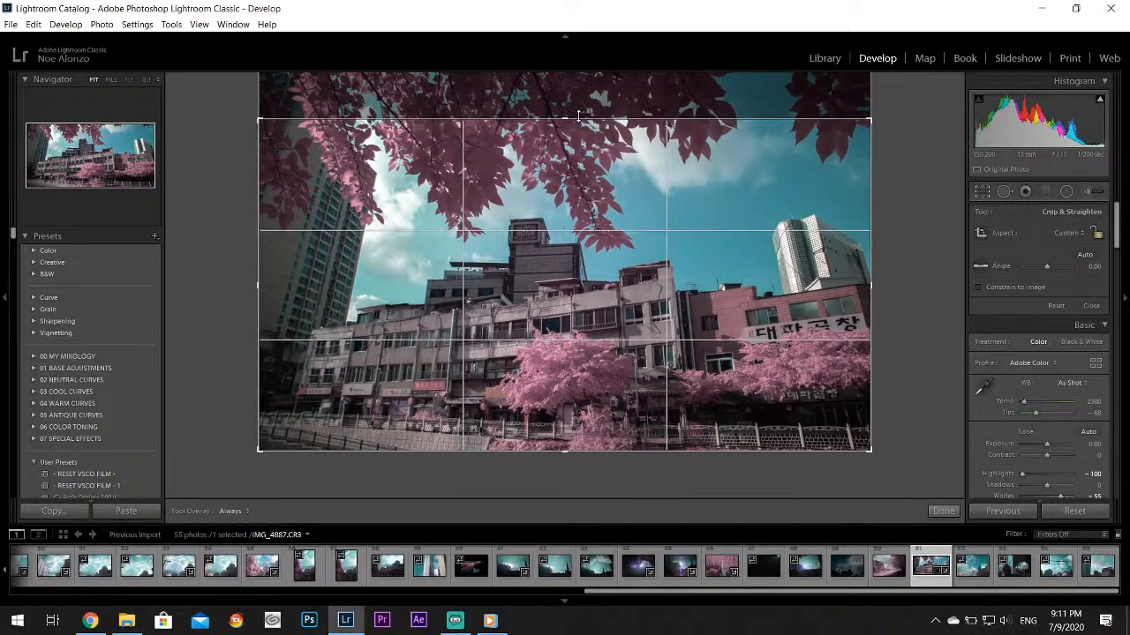
left_click(943, 511)
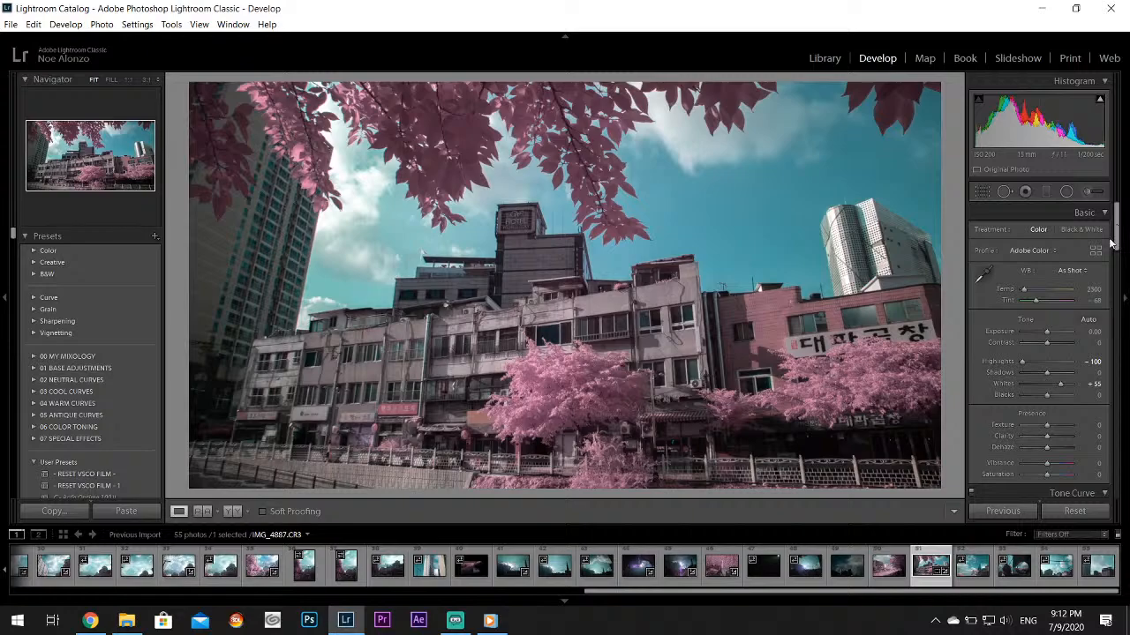
Open photo IMG_4888 of the glass tower and cloudy sky, and set Highlights to -100 and Whites to +48
left_click(970, 568)
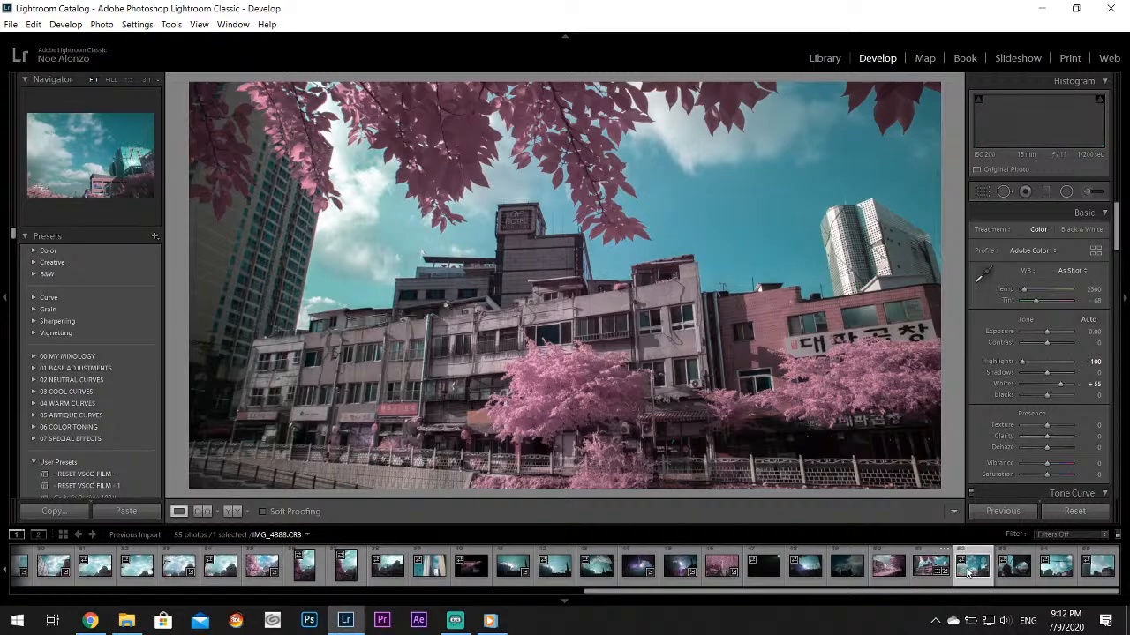
left_click(556, 345)
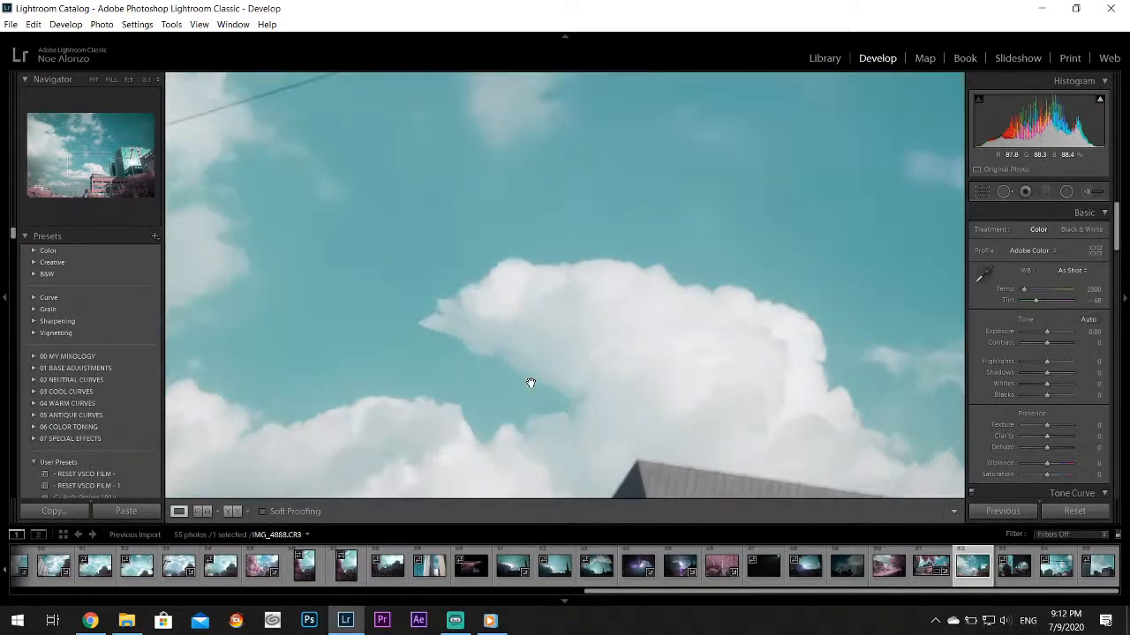
left_click_drag(531, 383, 468, 365)
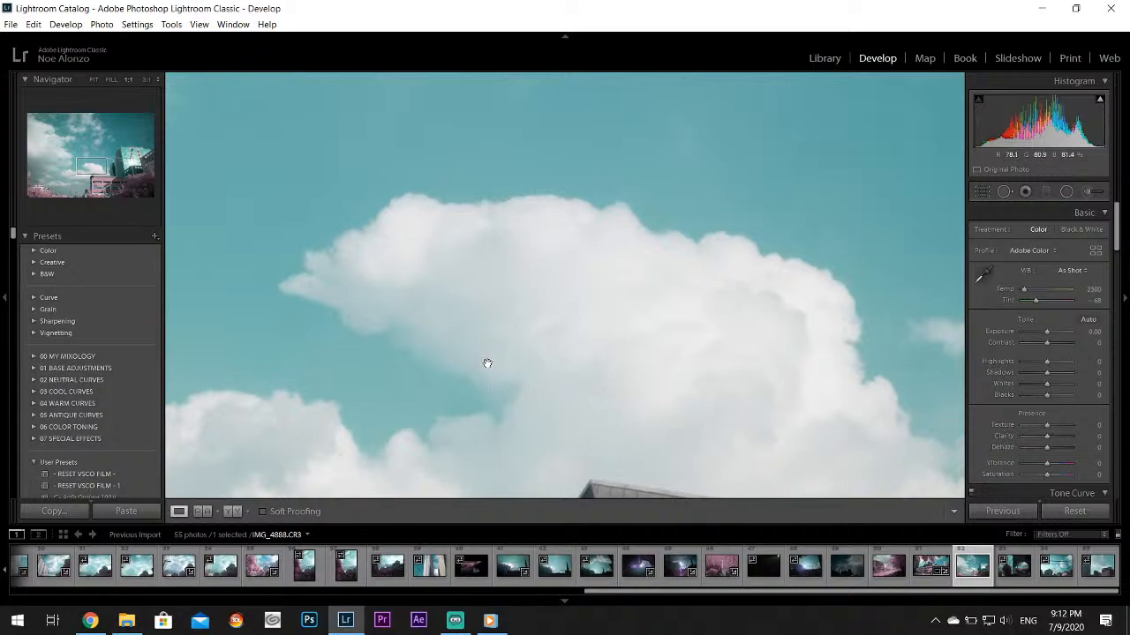
left_click(576, 301)
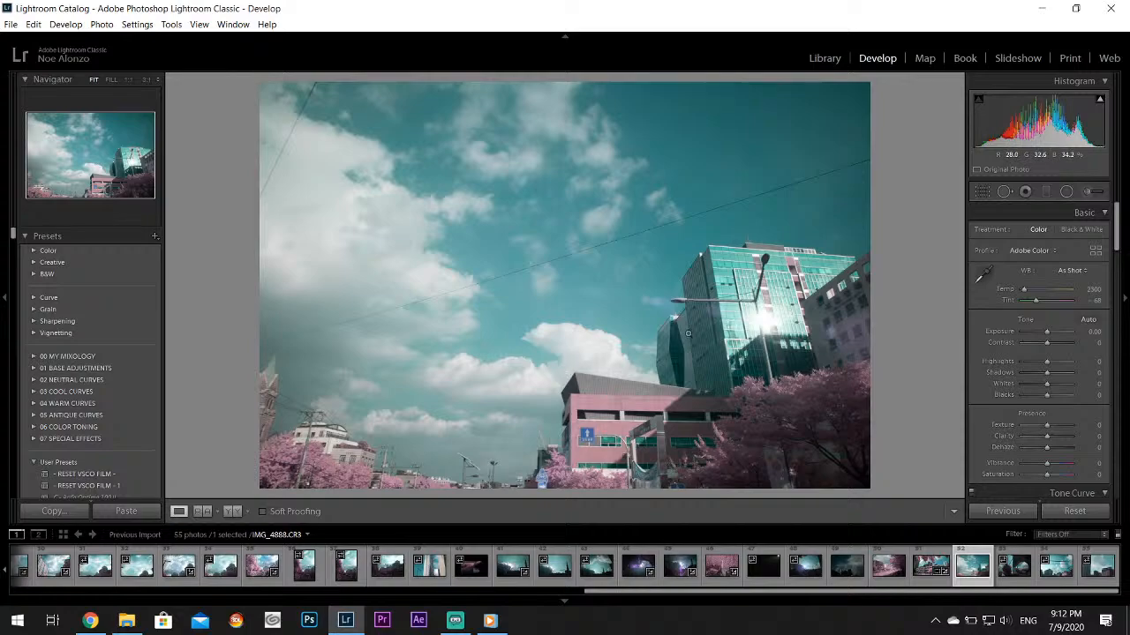
left_click_drag(1043, 360, 1060, 388)
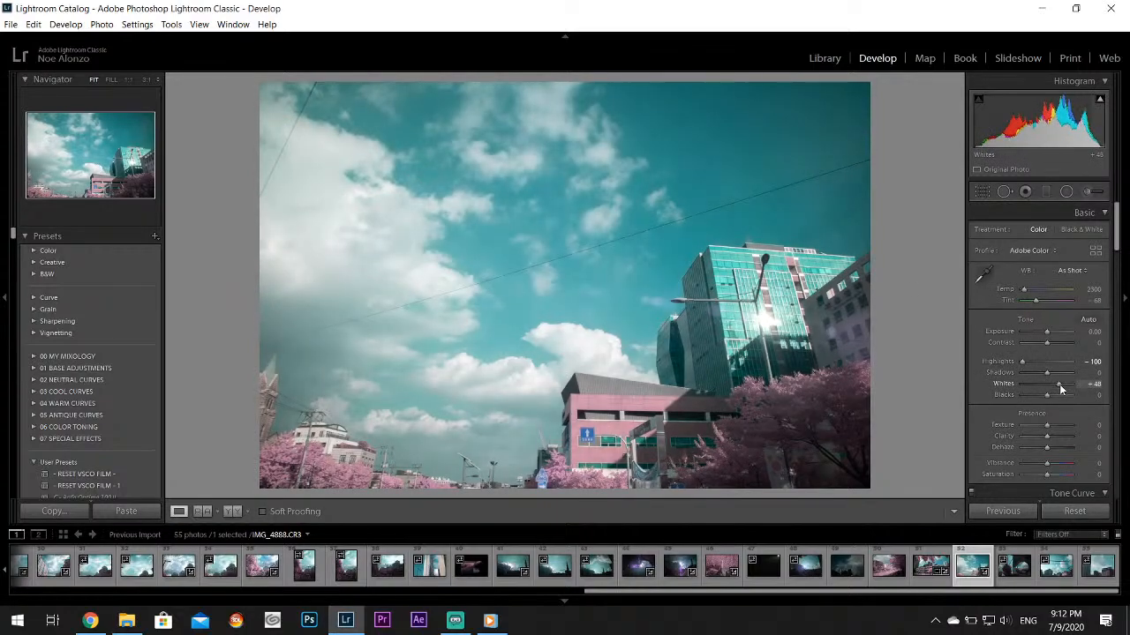
Check the sun glare on the glass tower up close, and set the Aqua Hue to +100 and Saturation to +24
left_click(766, 326)
left_click_drag(767, 325, 757, 291)
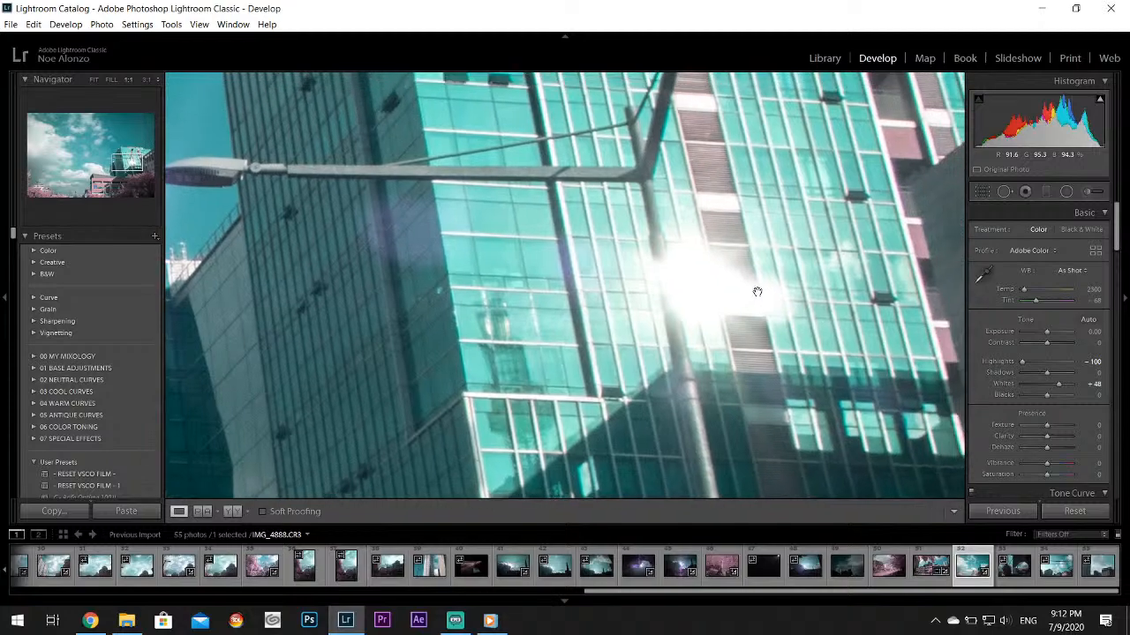
left_click(757, 292)
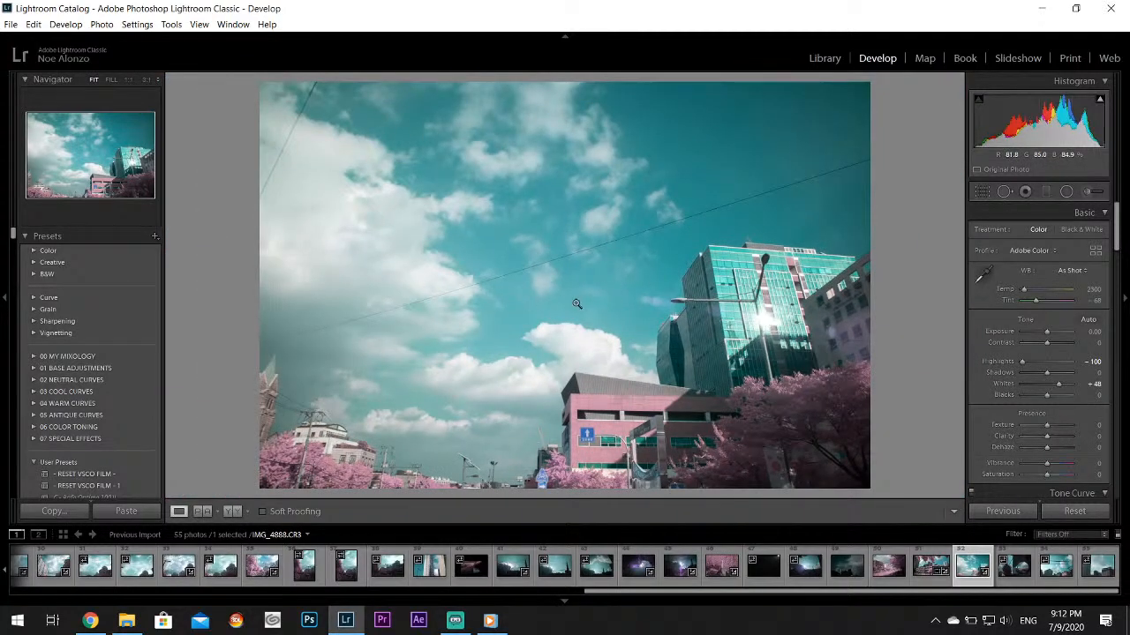
left_click(659, 295)
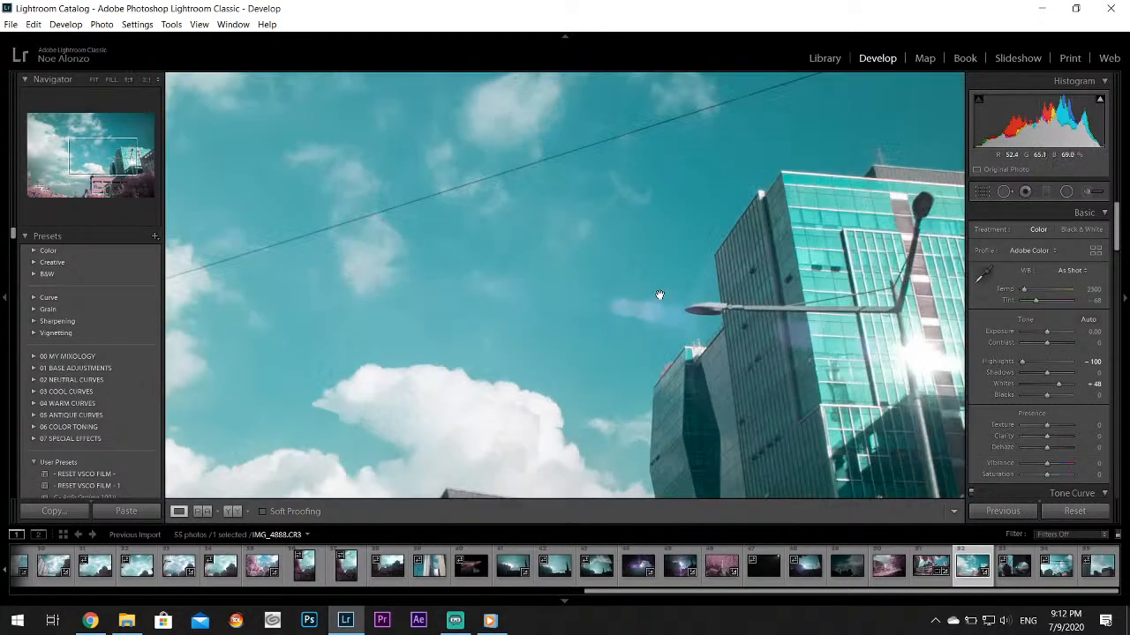
left_click_drag(660, 295, 431, 284)
left_click(645, 321)
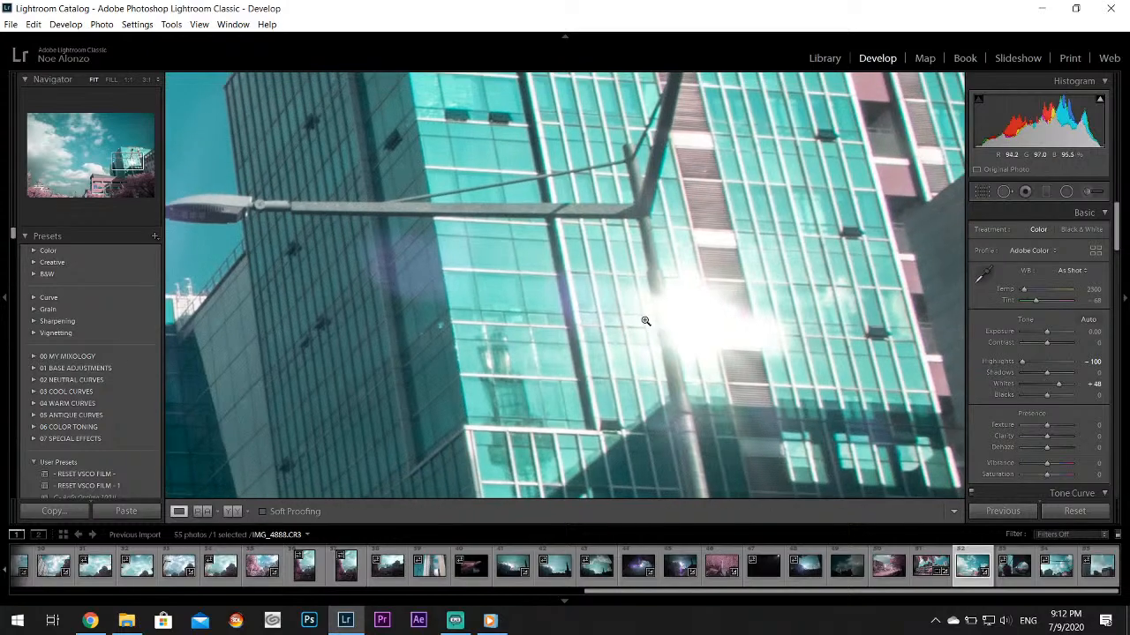
left_click_drag(1117, 226, 1116, 289)
left_click(1040, 328)
mouse_move(1048, 357)
left_mouse_down()
mouse_move(1076, 360)
mouse_move(1060, 376)
left_mouse_up()
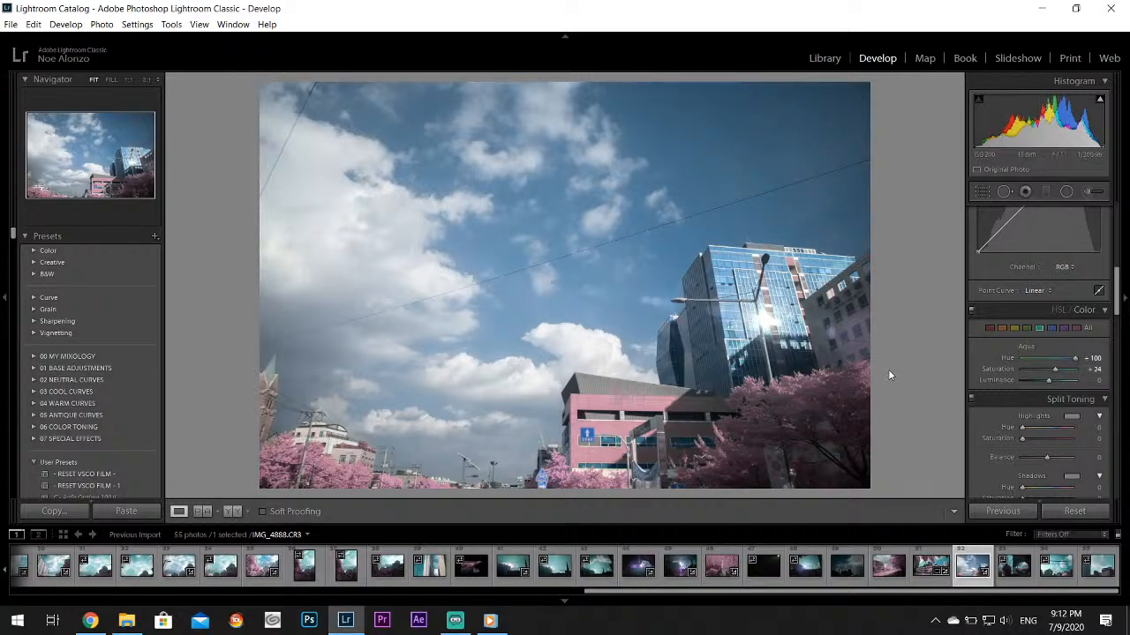
Crop the photo's lower and upper edges into a wide panoramic strip of the clouds and the glass tower
left_click(982, 192)
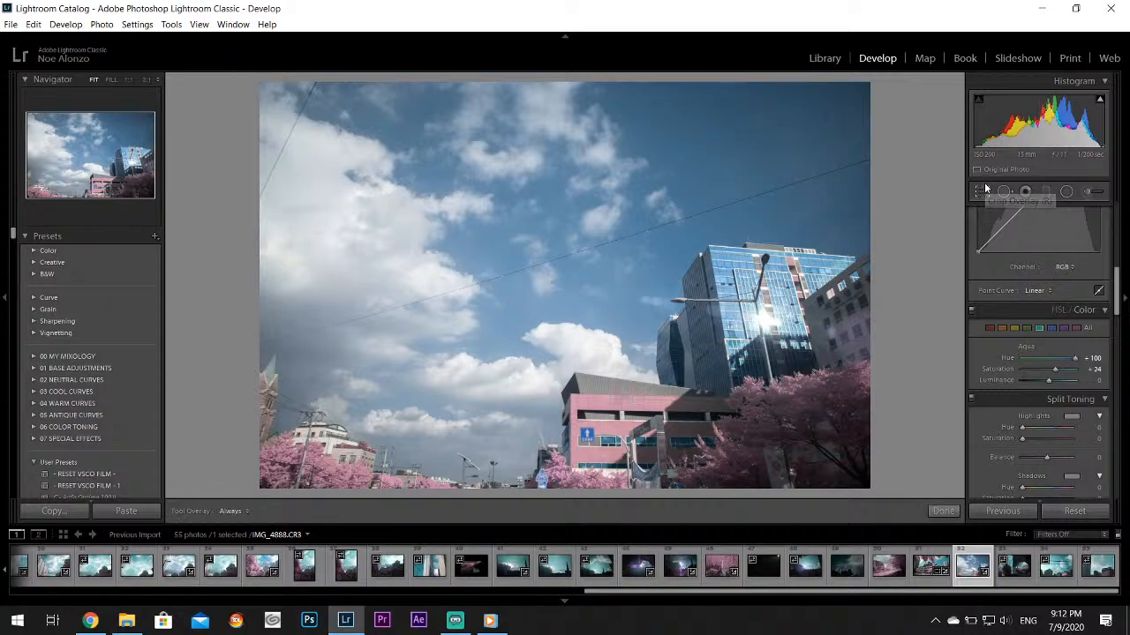
left_click_drag(564, 489, 583, 441)
left_click_drag(564, 128, 563, 203)
left_click(938, 509)
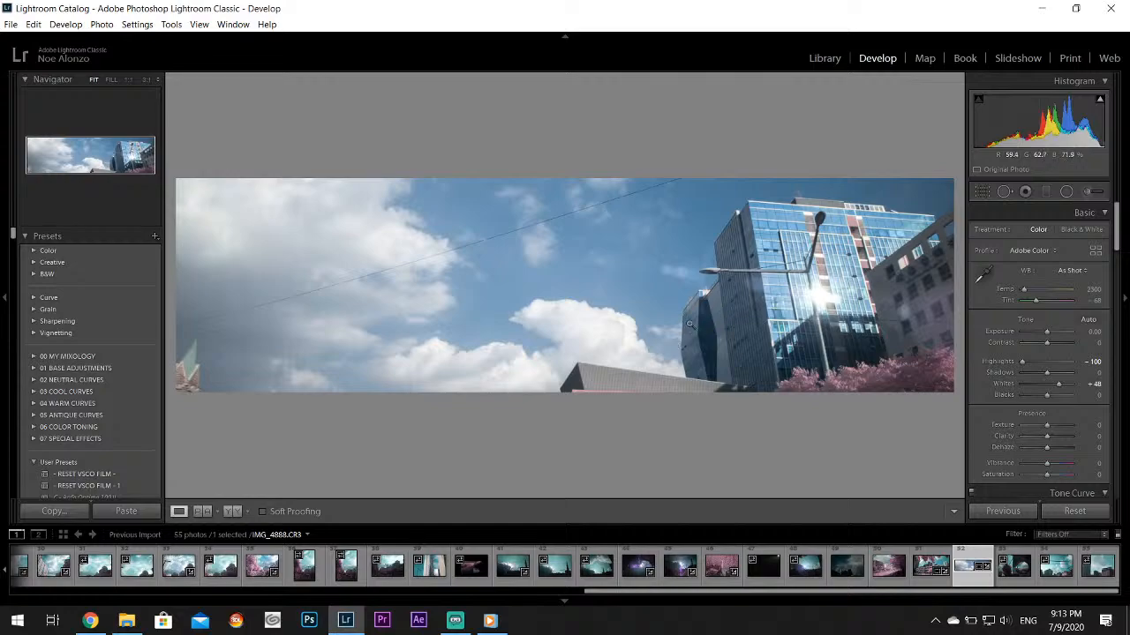
left_click(984, 191)
left_click(985, 192)
Open the street mirror photo IMG_4889 and set Highlights to -100, Shadows to +100 and Whites to +76
left_click(1011, 574)
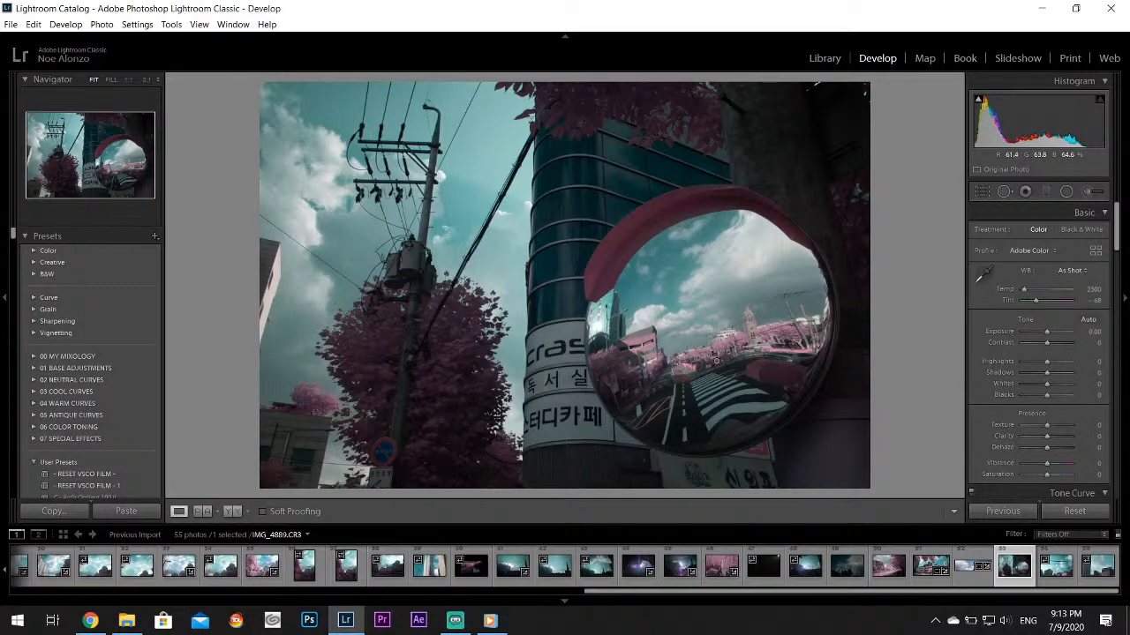
left_click(1024, 361)
left_click_drag(1046, 373, 1067, 387)
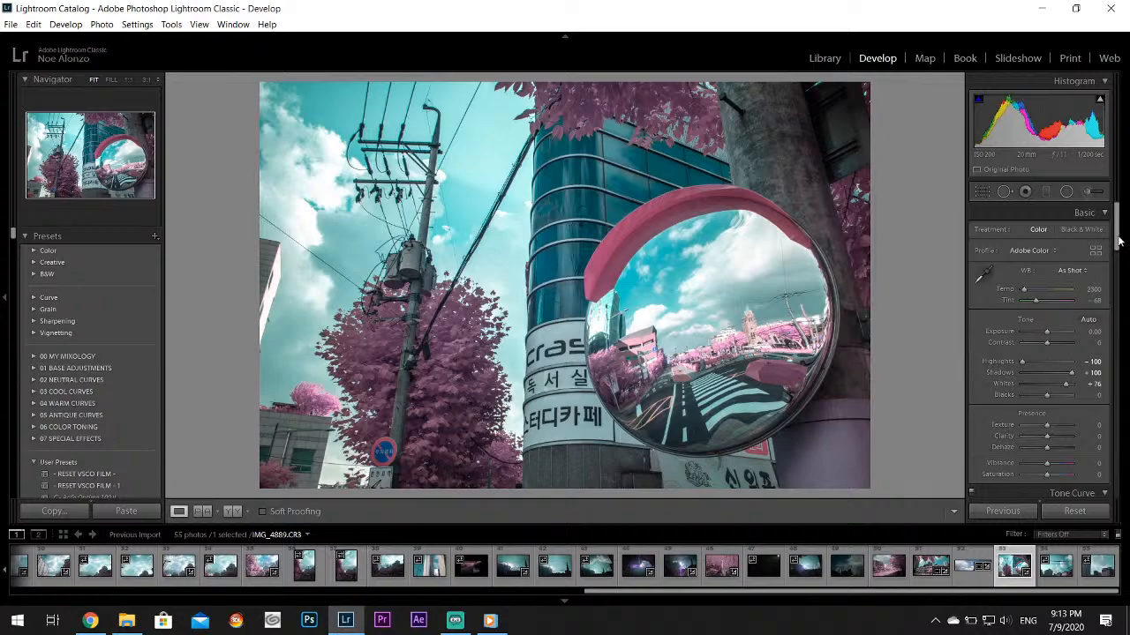
Shift the foliage's magenta cast to a warmer pink in the HSL colors and set the Aqua Hue to +64
scroll(1117, 274, "down", 2)
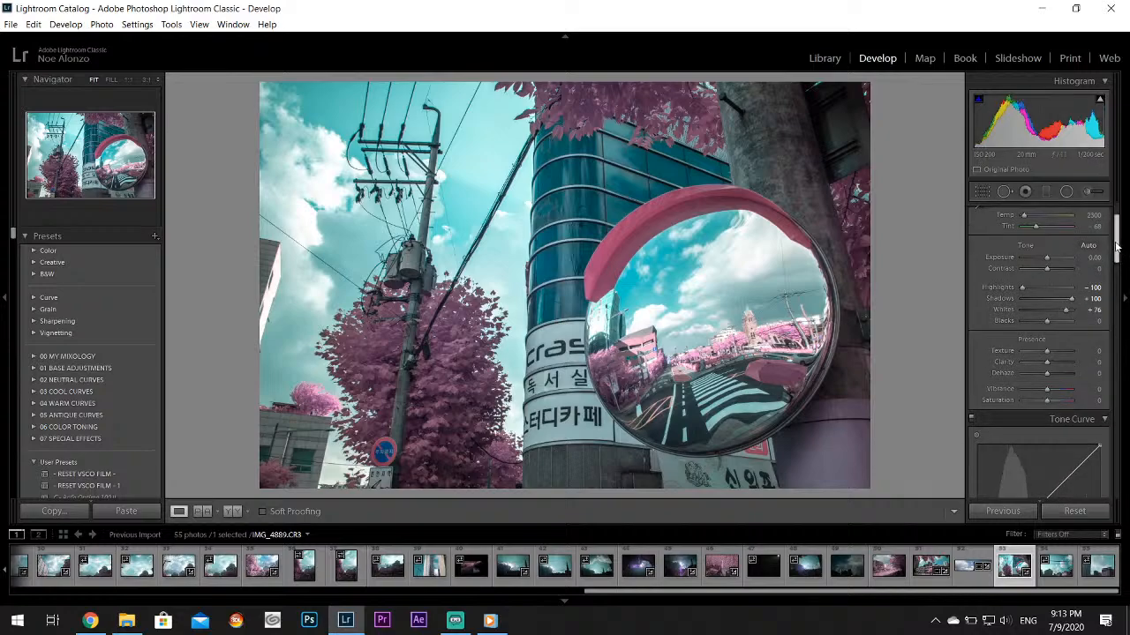
scroll(1072, 335, "down", 8)
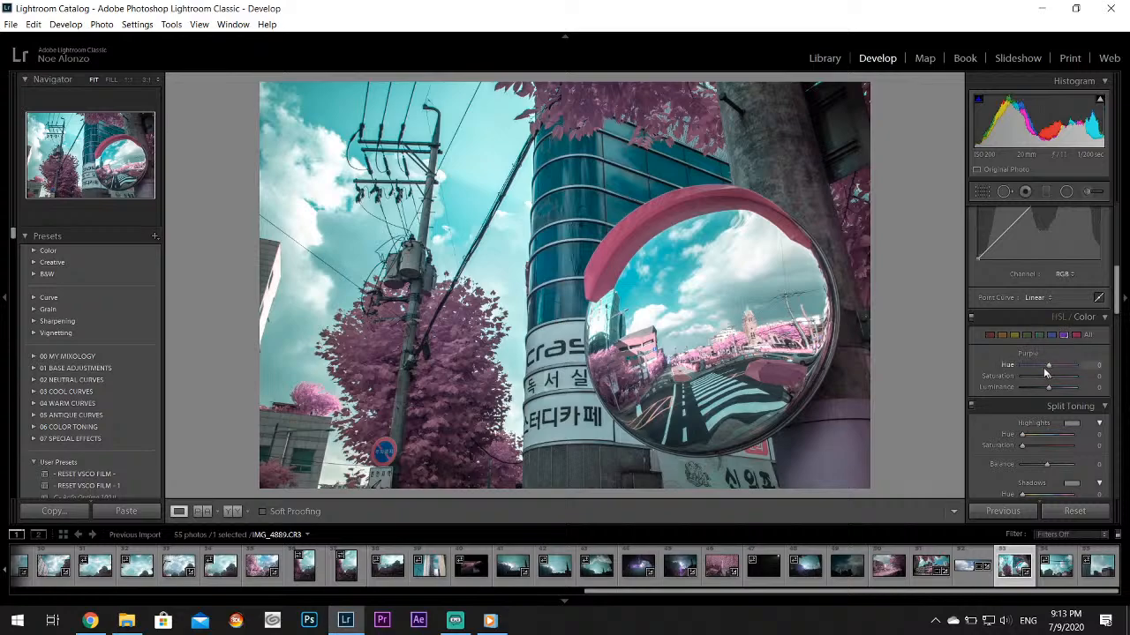
left_click_drag(1080, 371, 1091, 377)
left_click(1040, 335)
left_click_drag(1054, 364, 1067, 366)
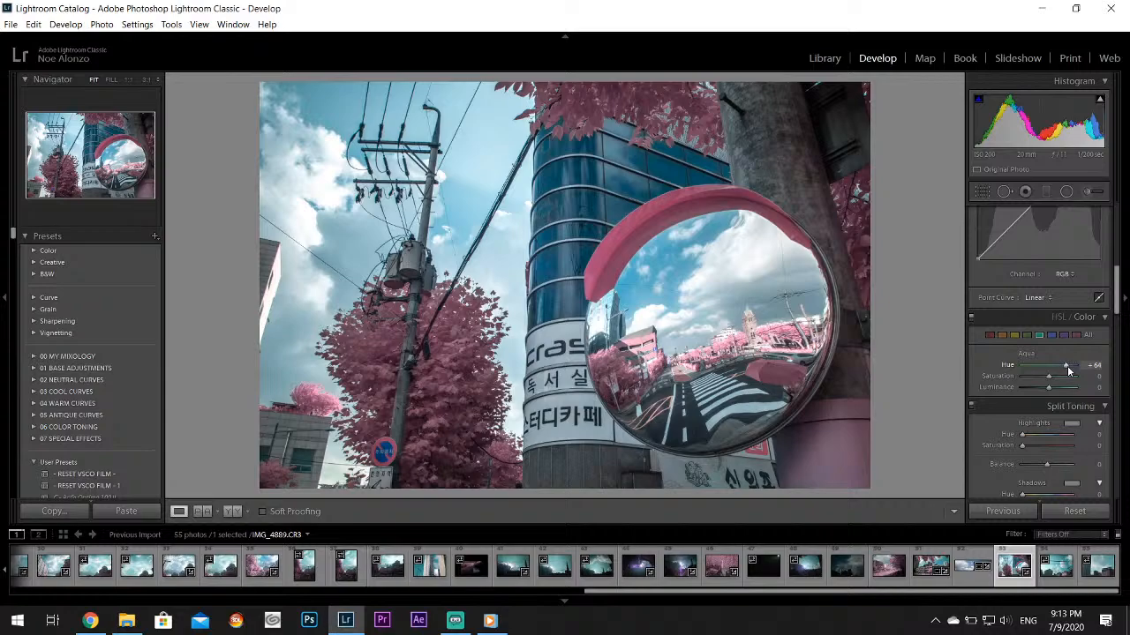
Lower the street mirror photo's Contrast to -29
scroll(1059, 352, "up", 5)
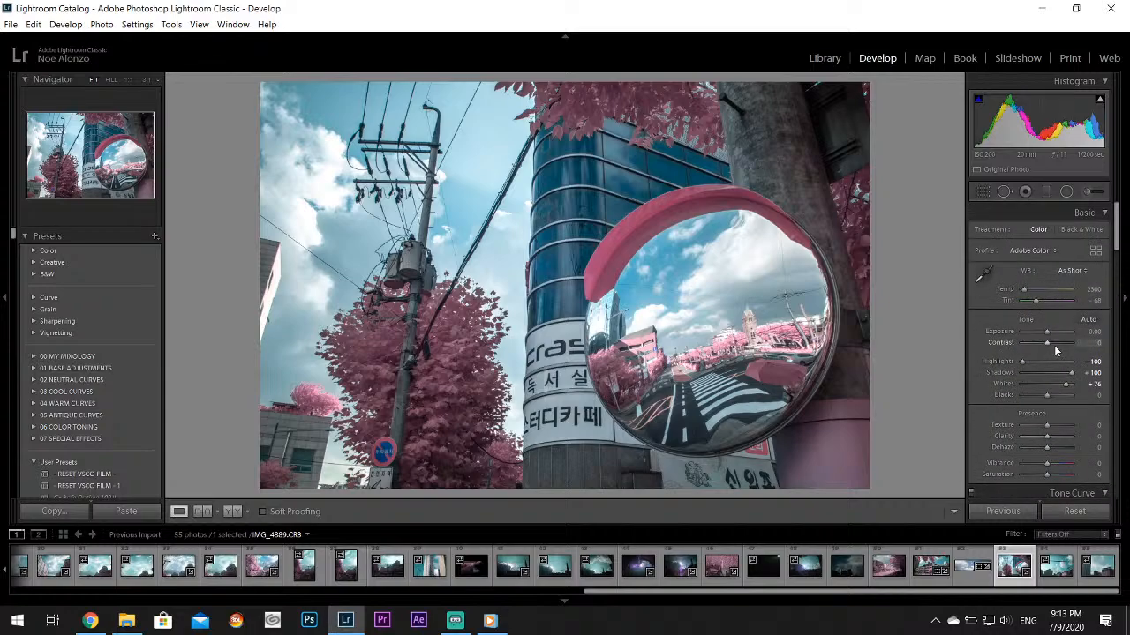
mouse_move(1047, 343)
left_mouse_down()
mouse_move(1027, 344)
mouse_move(1039, 342)
left_mouse_up()
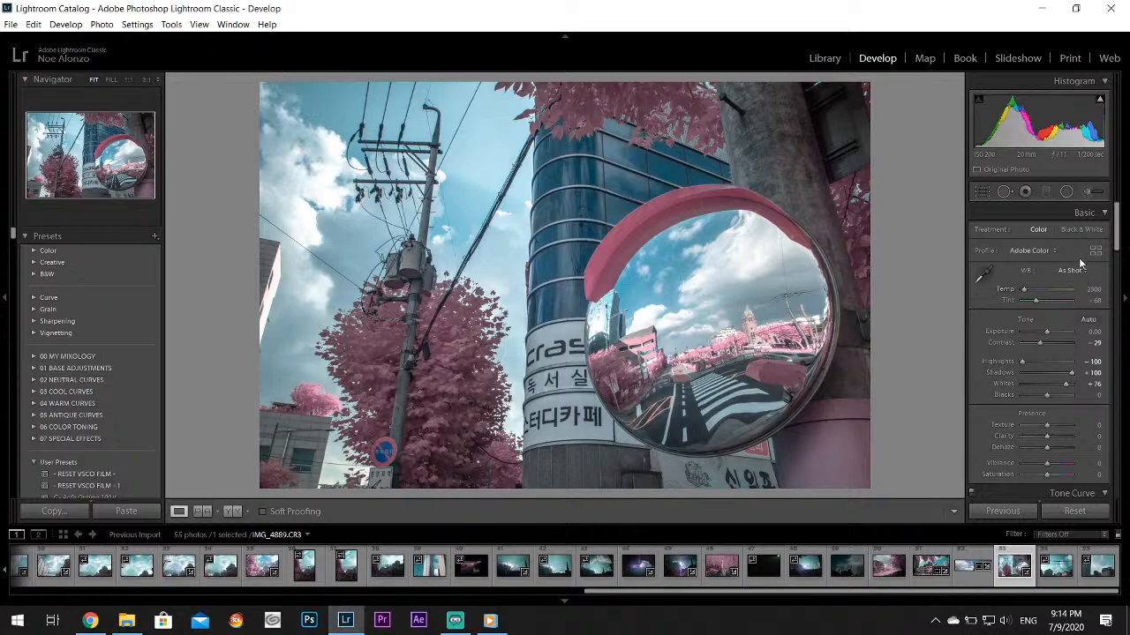
Try the Black & White treatment on the street mirror photo and undo it
left_click(1081, 229)
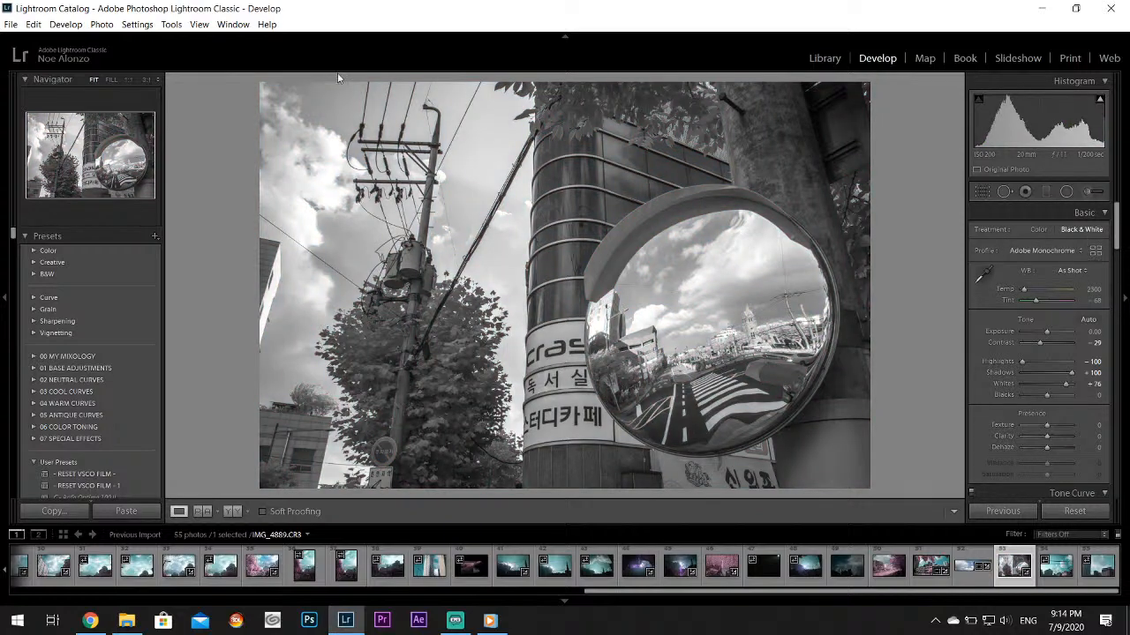
left_click(33, 23)
left_click(80, 38)
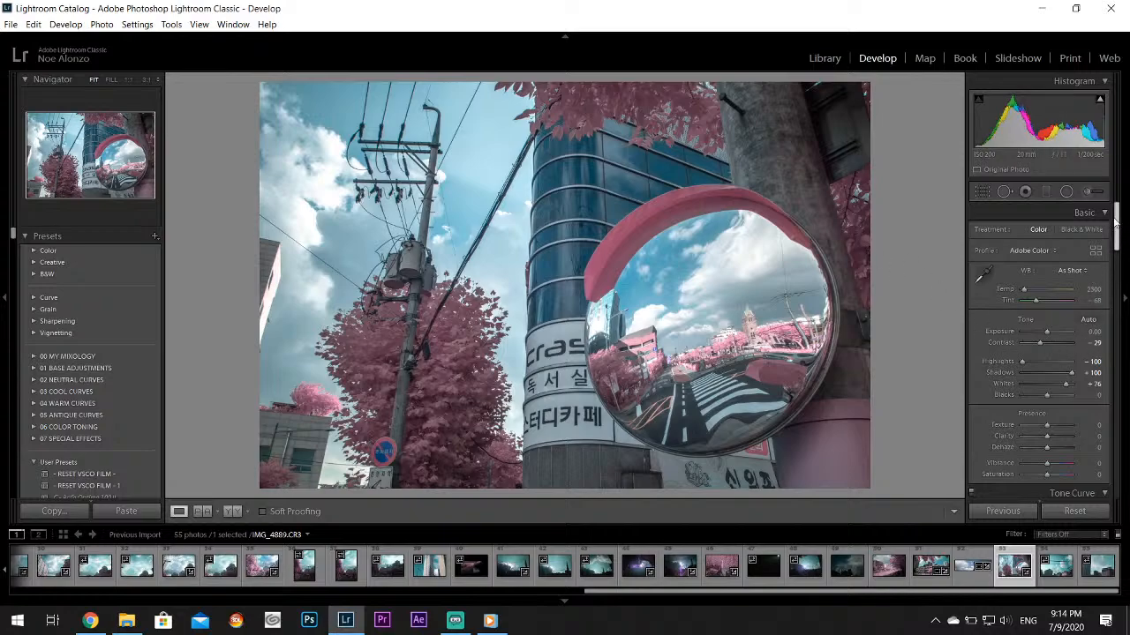
Raise the street mirror photo's Vibrance to +14
scroll(1118, 221, "down", 2)
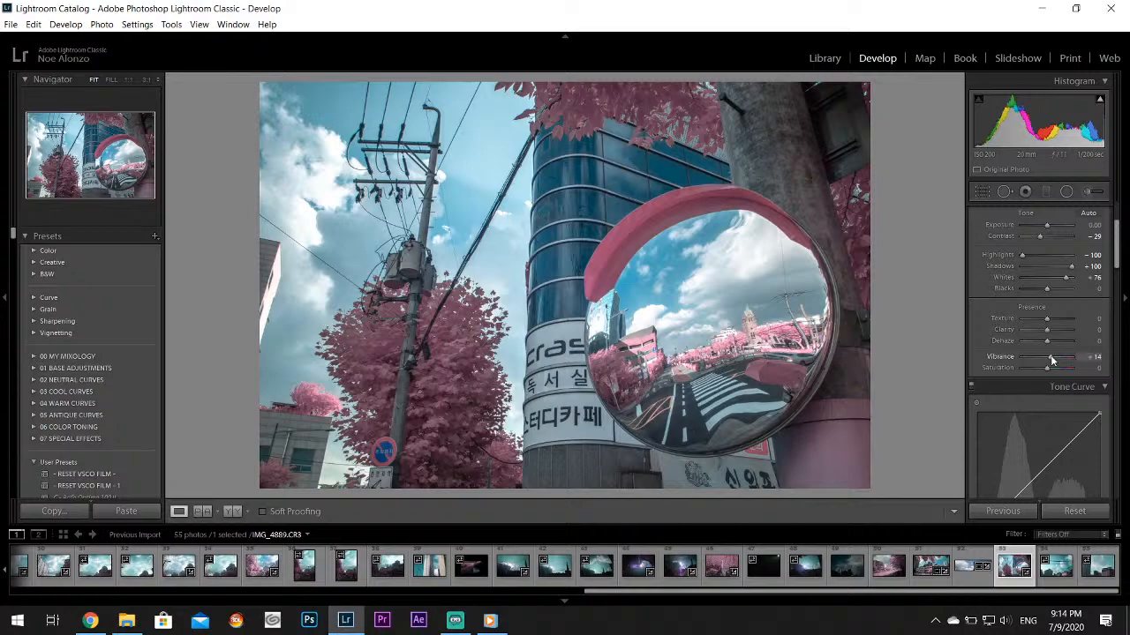
Open photo IMG_4890 and crop out the buildings, leaving a wide strip with the bird, power lines and clouds
left_click(1063, 584)
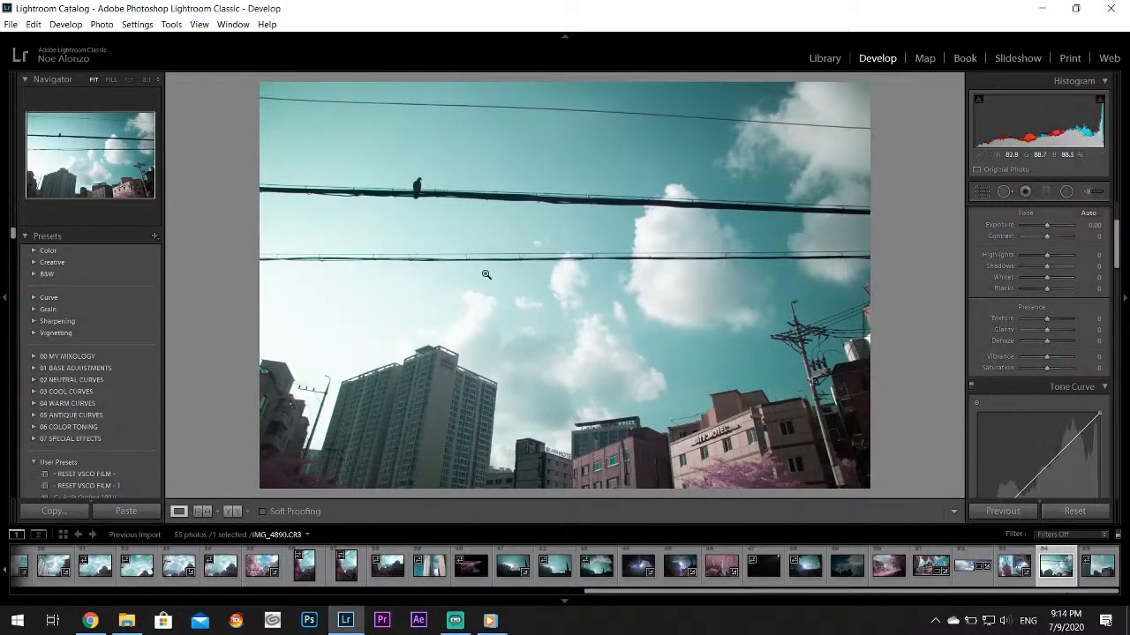
left_click(982, 191)
left_click_drag(593, 491, 596, 396)
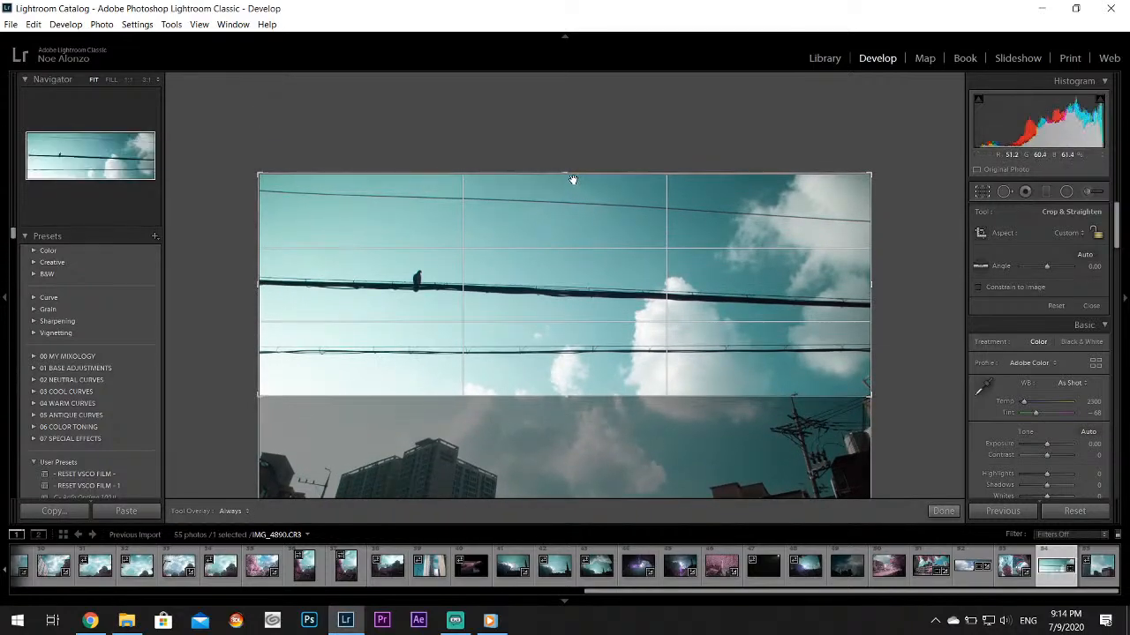
left_click_drag(568, 173, 559, 174)
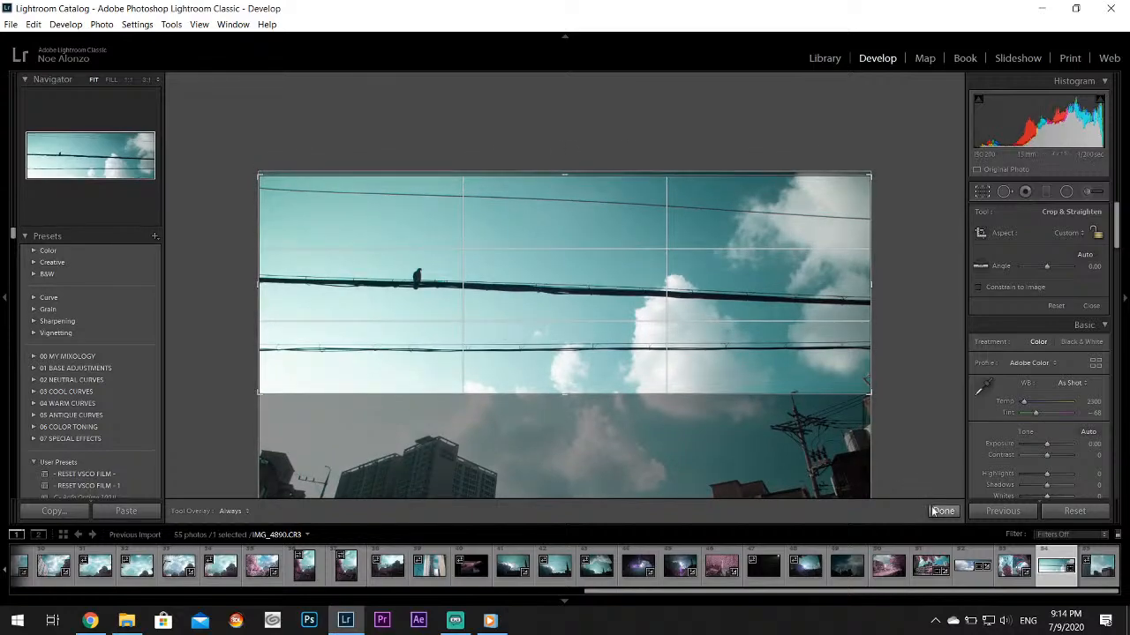
left_click_drag(871, 283, 992, 345)
left_click_drag(551, 394, 551, 382)
left_click(942, 511)
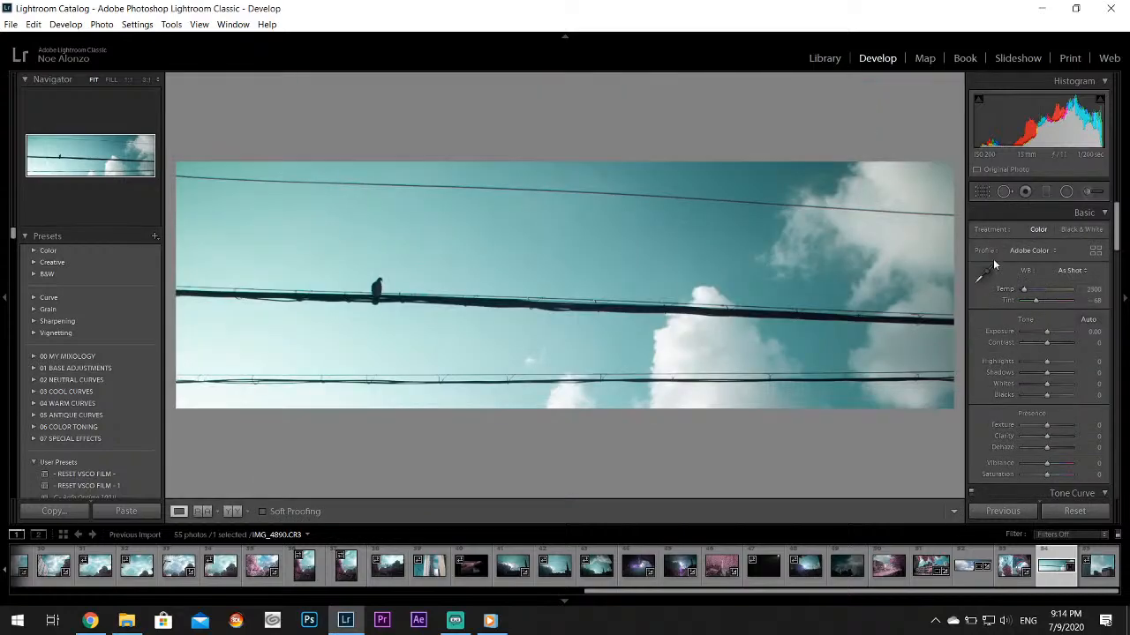
Set the bird photo's Highlights to -100 and Whites to +43, and its Aqua Hue to +62 and Saturation to +53
left_click_drag(1045, 361, 1057, 388)
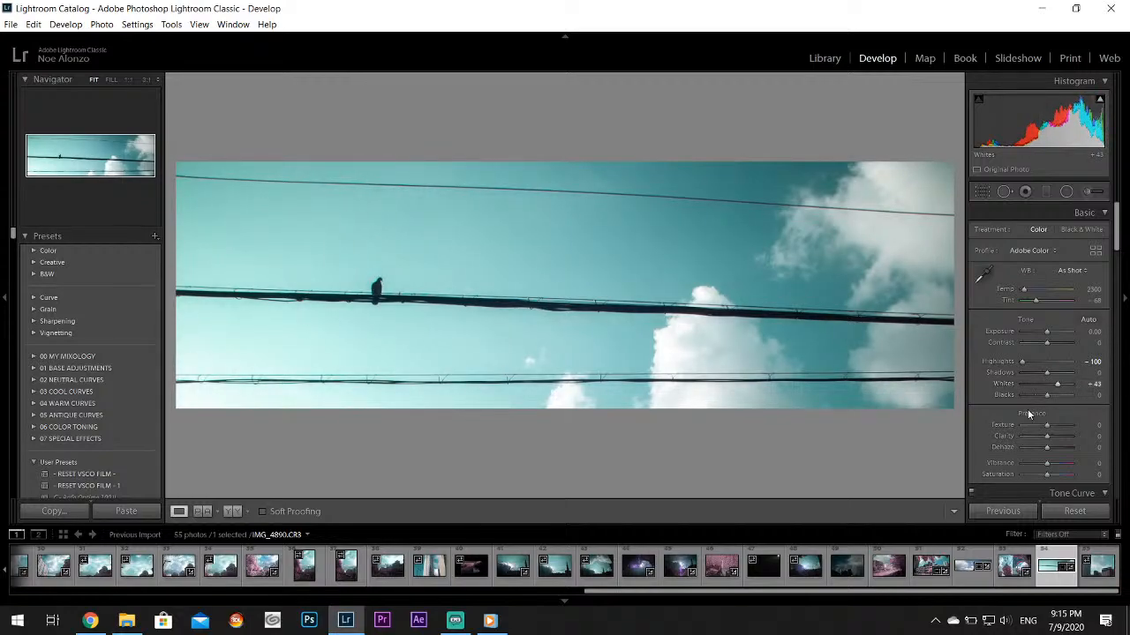
left_click_drag(1116, 226, 1118, 285)
left_click_drag(1048, 398, 1064, 410)
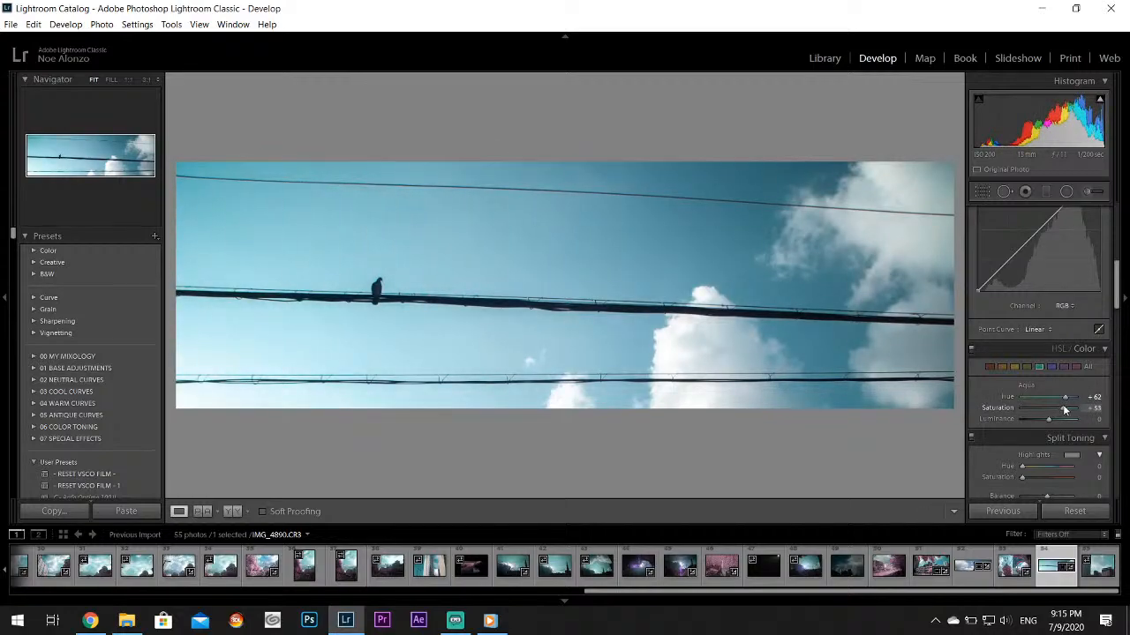
Raise the bird photo's Texture to +17
left_click_drag(1117, 291, 1117, 233)
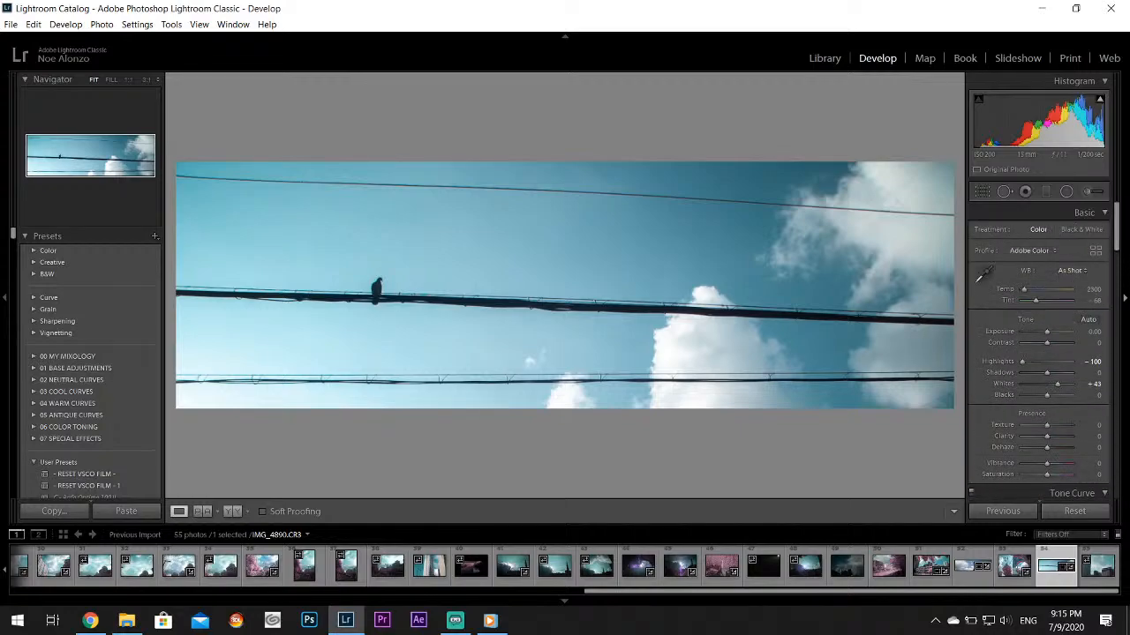
left_click_drag(1047, 426, 1050, 426)
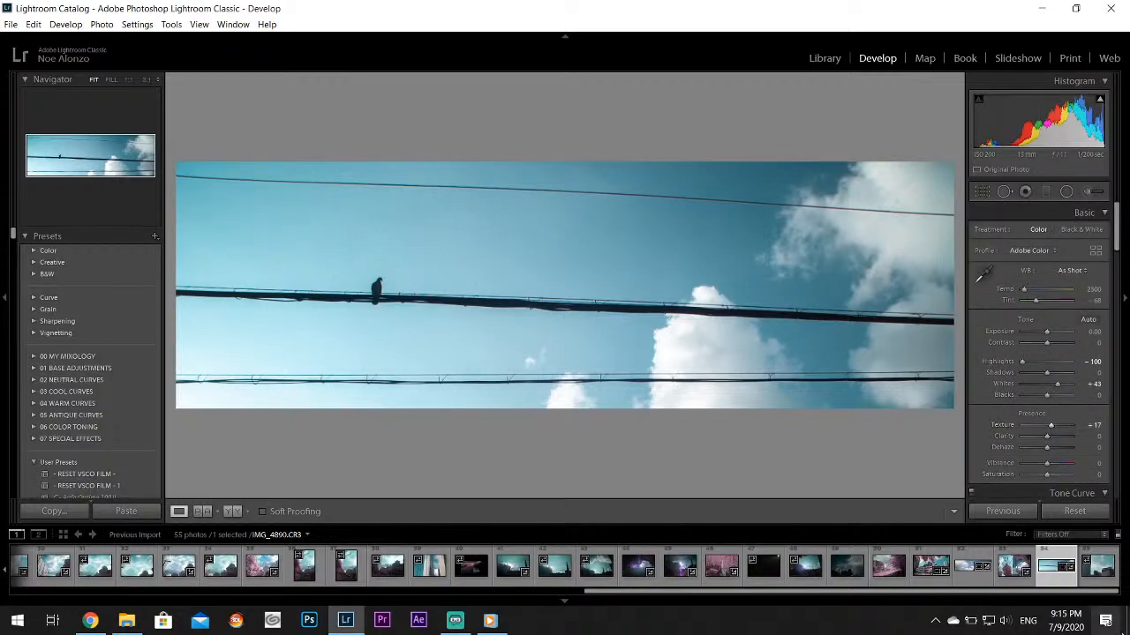
Go to the hotel rooftop photo IMG_4891 and set Highlights to -100 and Whites to +14
key("Right")
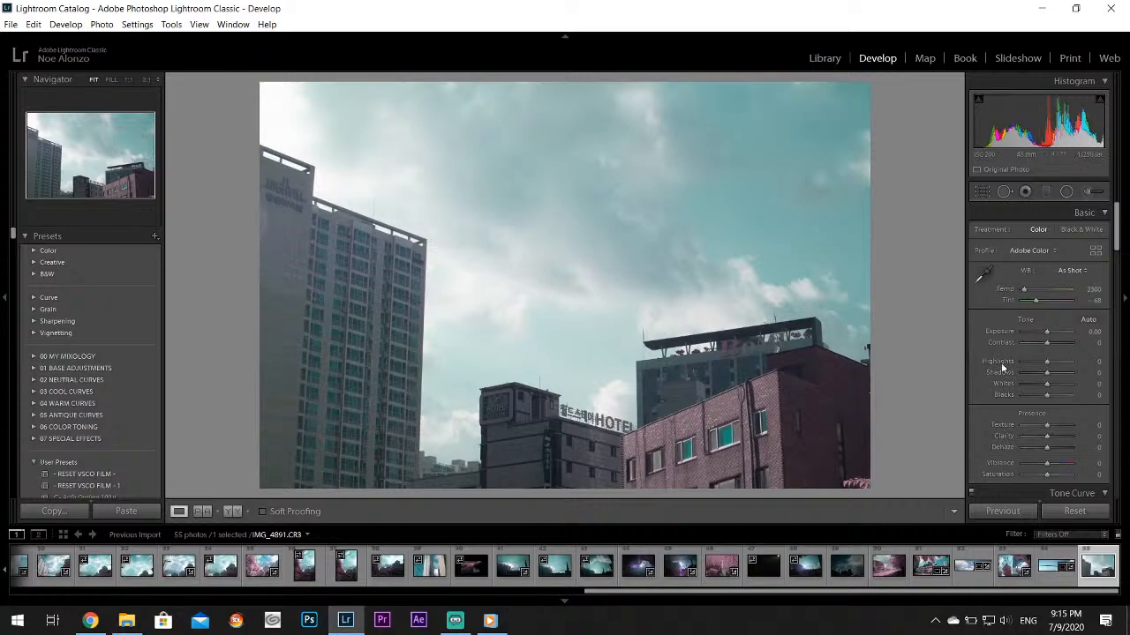
left_click_drag(1047, 362, 1052, 389)
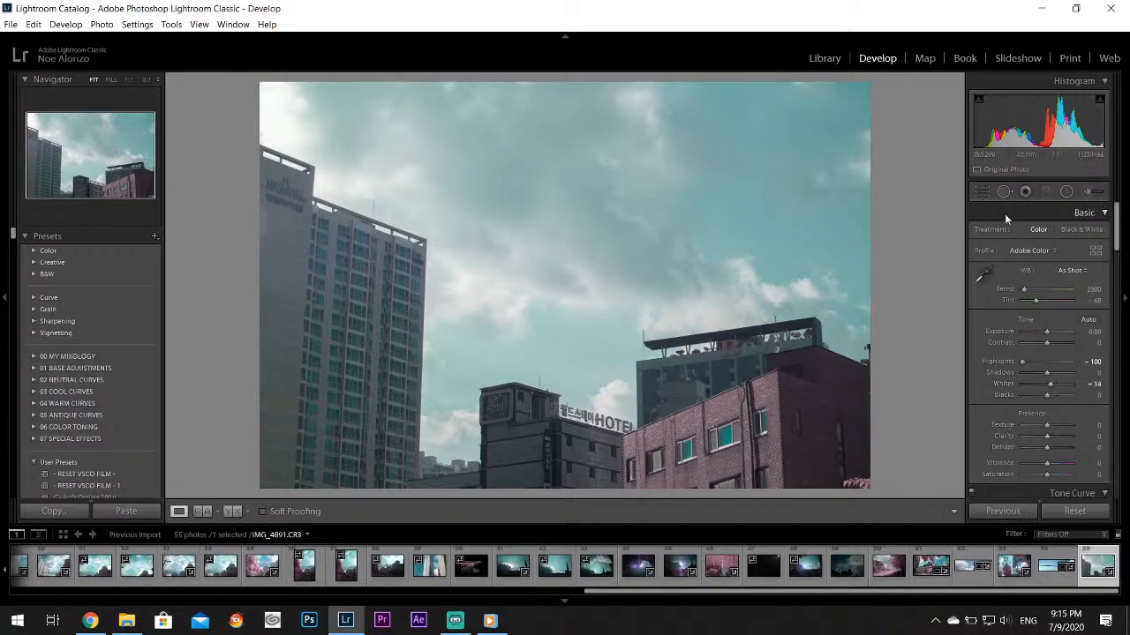
Try cropping the hotel rooftop photo to a wide strip, removing most of the sky and a sliver along the bottom
left_click(983, 192)
left_click_drag(564, 82, 563, 179)
left_click_drag(560, 393, 567, 385)
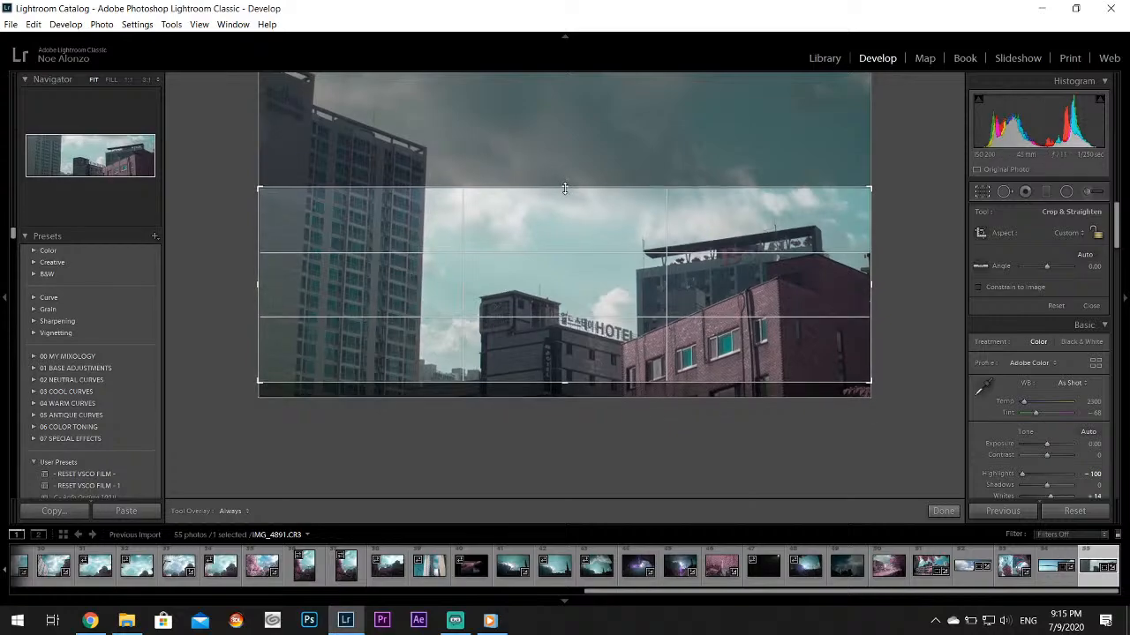
left_click_drag(565, 186, 566, 190)
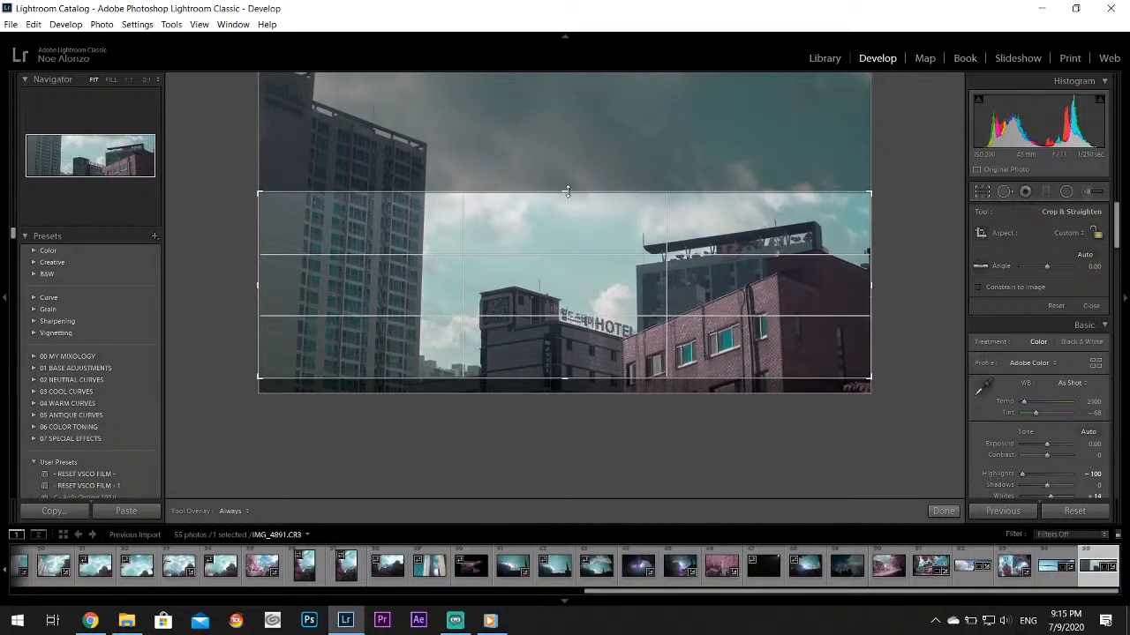
left_click(943, 510)
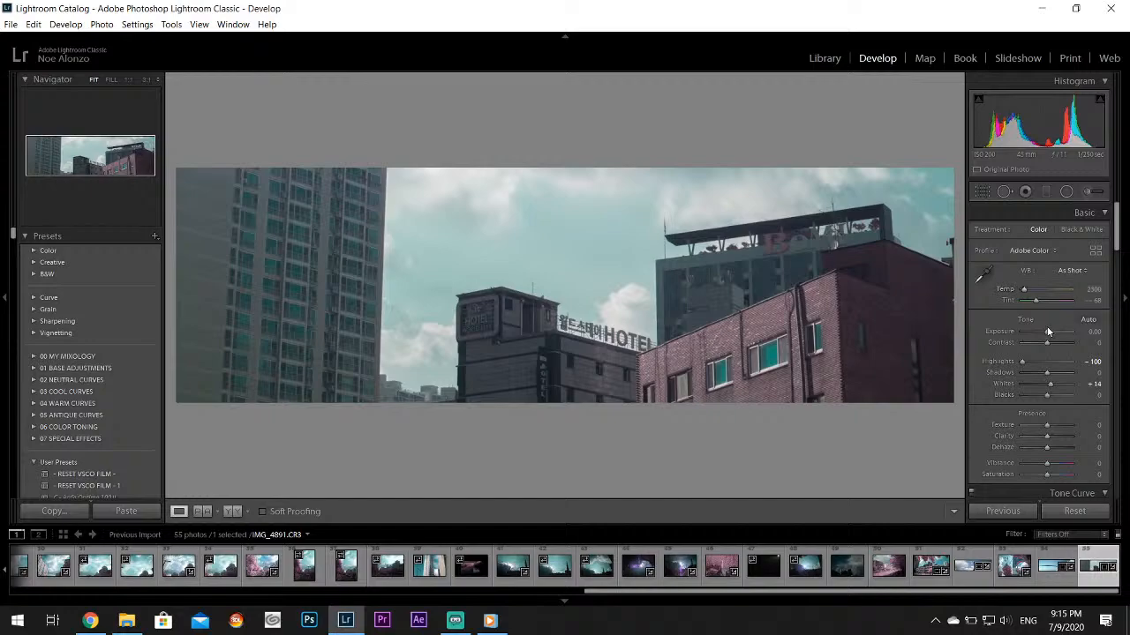
Set the hotel photo's Exposure to -0.60 and Shadows to +100
left_click_drag(1049, 330, 1044, 328)
left_click_drag(1050, 372, 1085, 378)
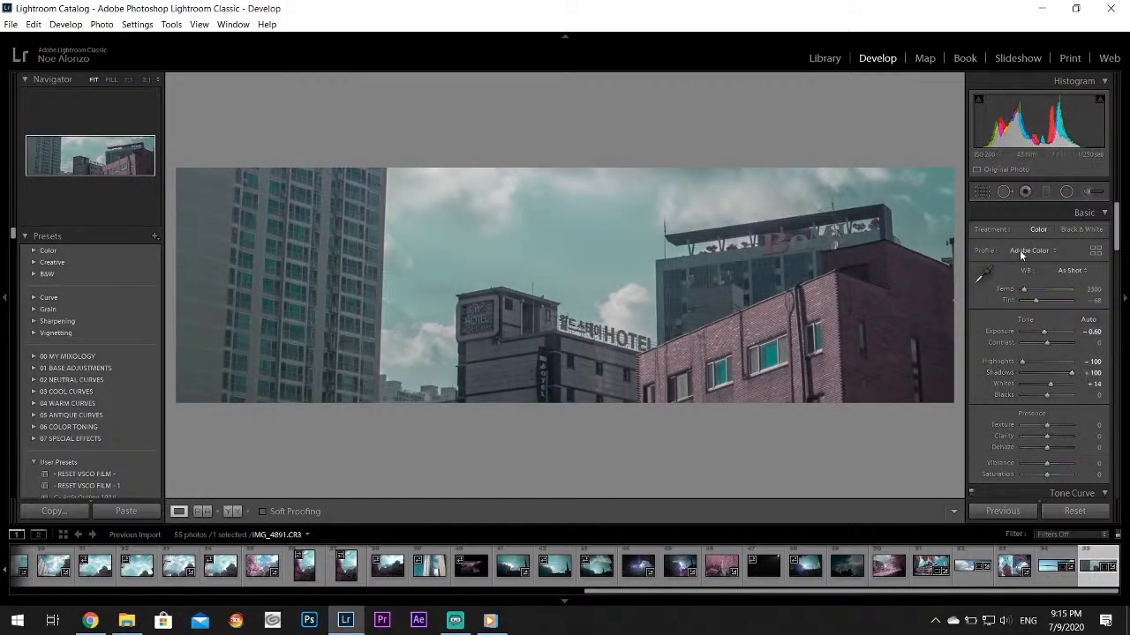
Expand the hotel photo's crop back to the full original frame
left_click(981, 191)
left_click_drag(567, 194, 620, 45)
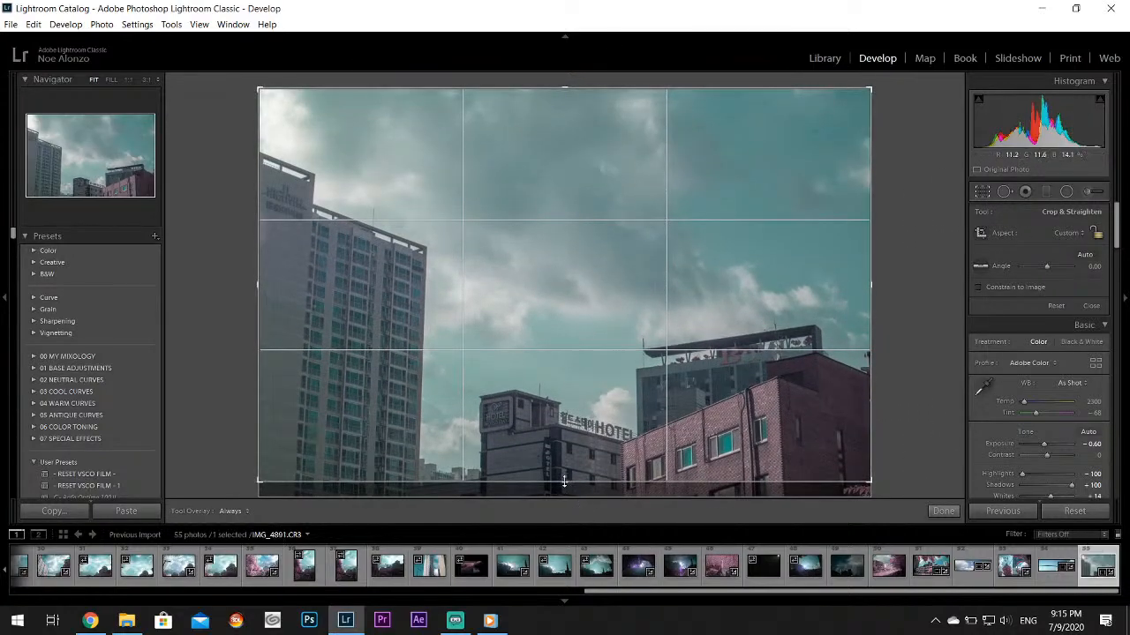
left_click_drag(563, 482, 593, 505)
left_click(943, 512)
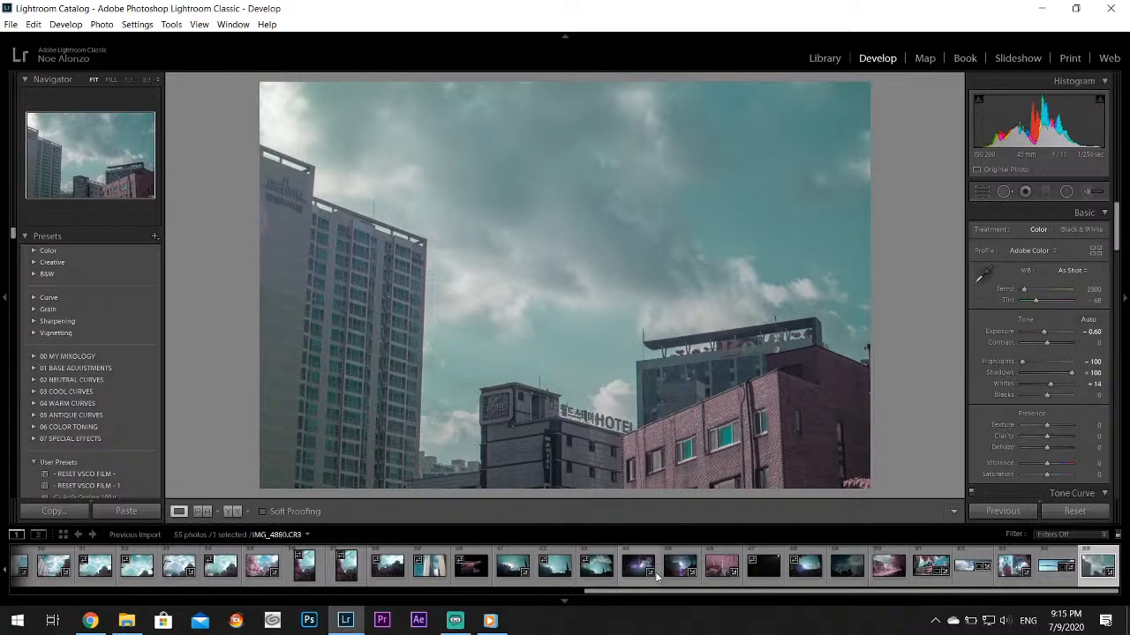
Select photos 1, 2, 3, 8, 10, 12, 16, 17 and 20 of the import together
left_click_drag(646, 591, 68, 589)
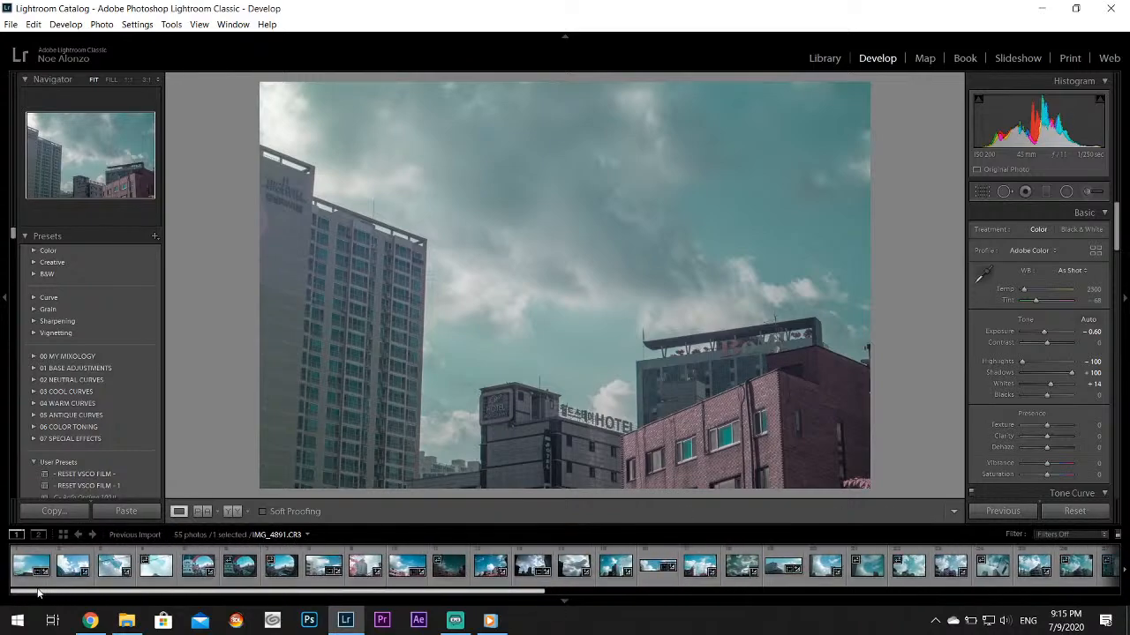
left_click(18, 566)
left_click(78, 571)
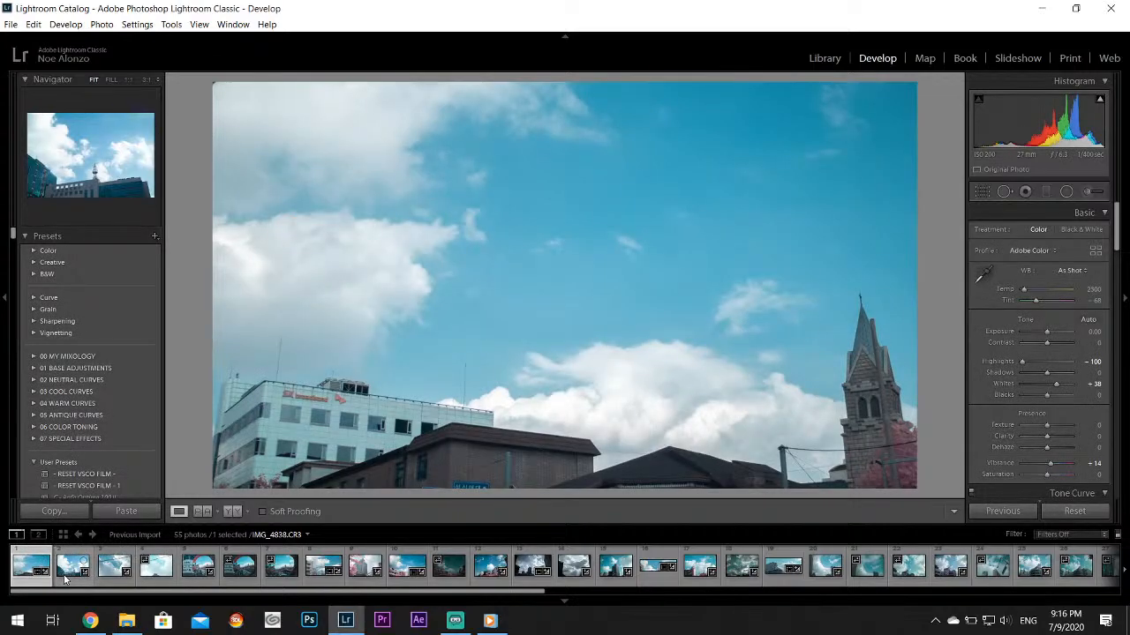
left_click(66, 580, "ctrl")
left_click(113, 578, "ctrl")
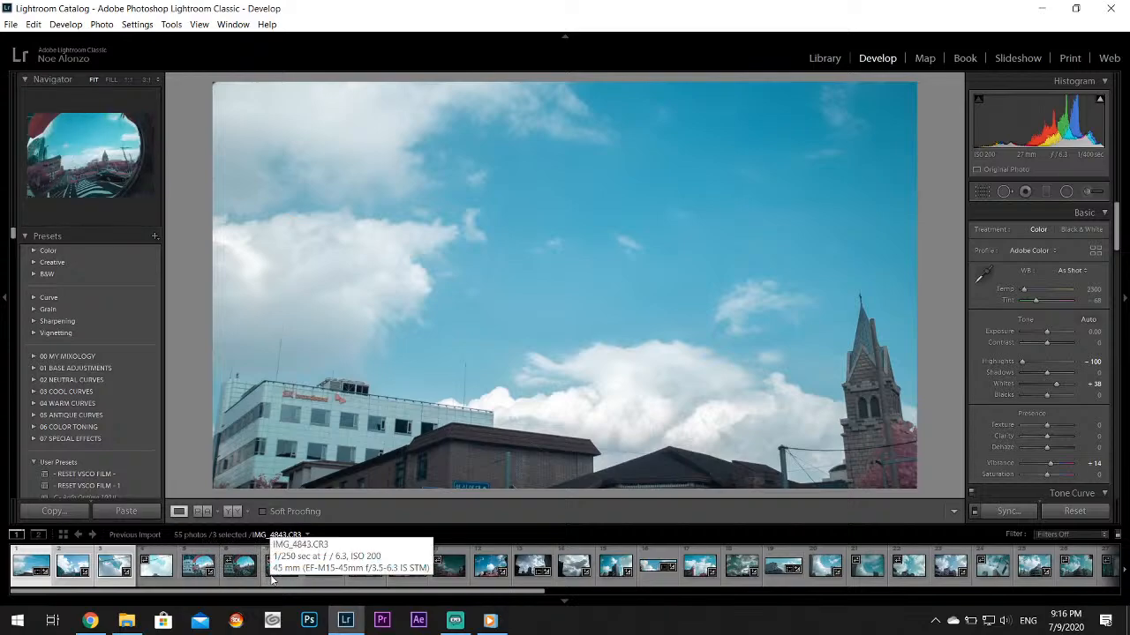
left_click(311, 580, "ctrl")
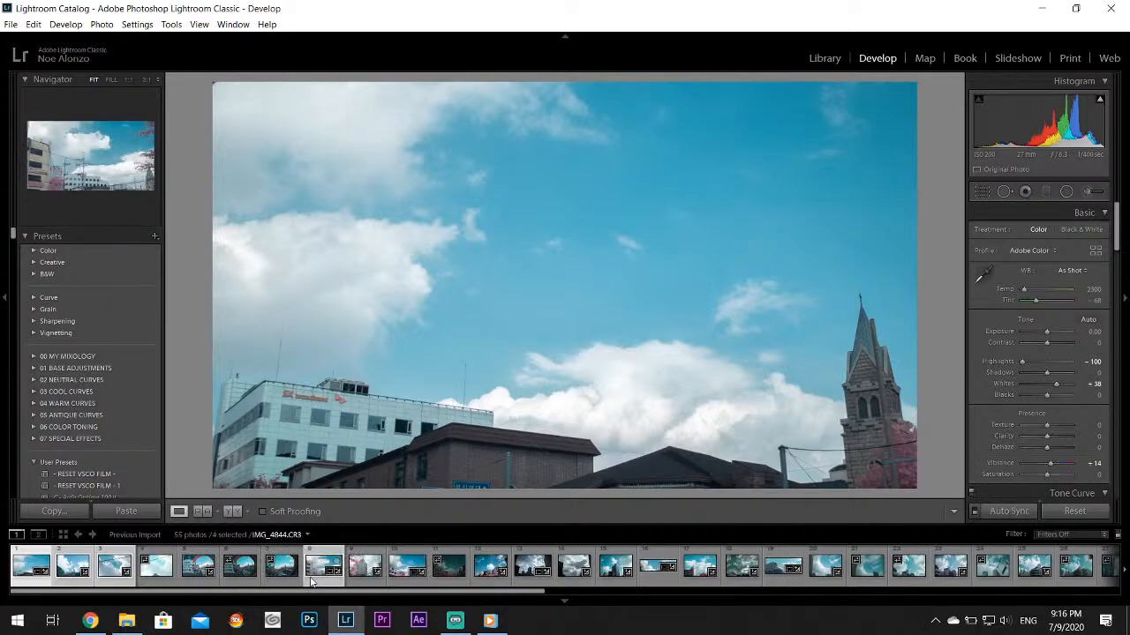
left_click(407, 578, "ctrl")
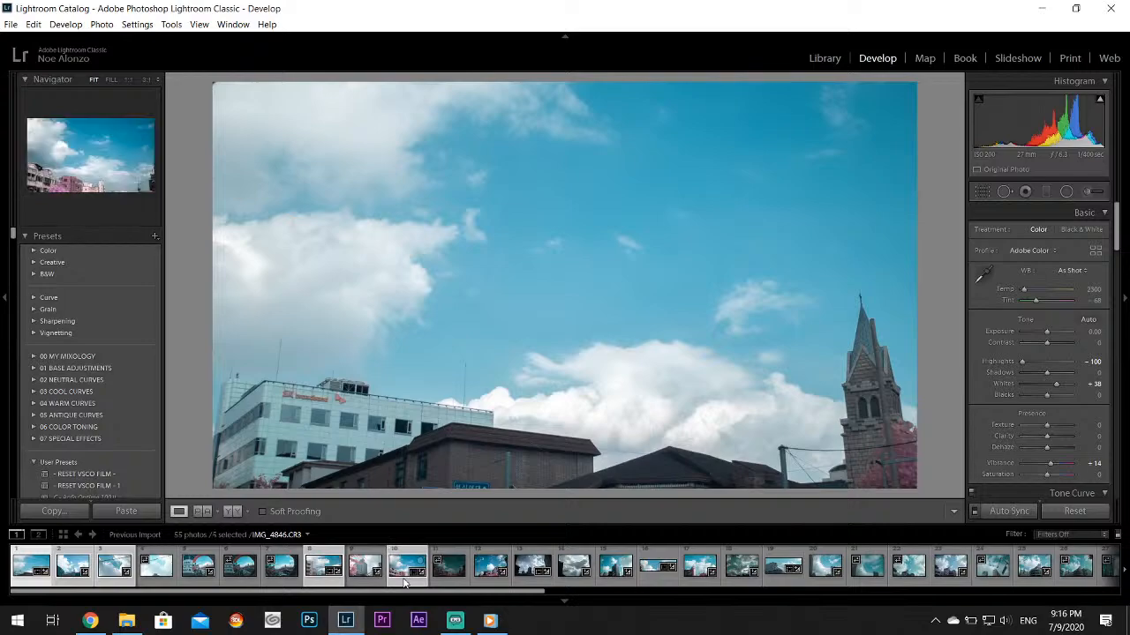
left_click(477, 576, "ctrl")
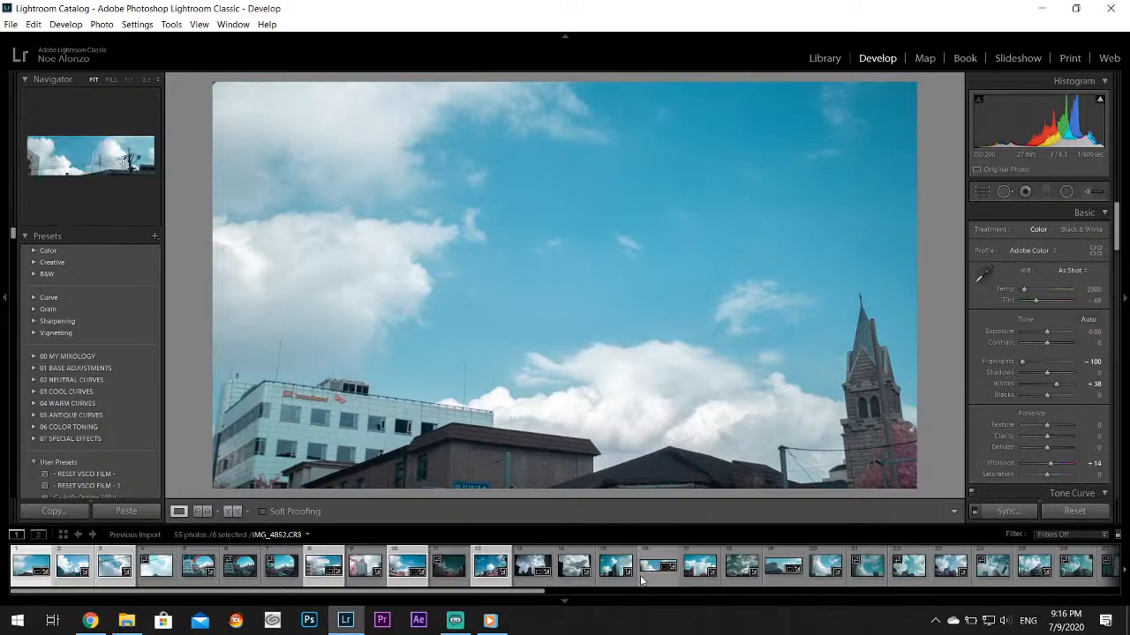
left_click(705, 579, "ctrl")
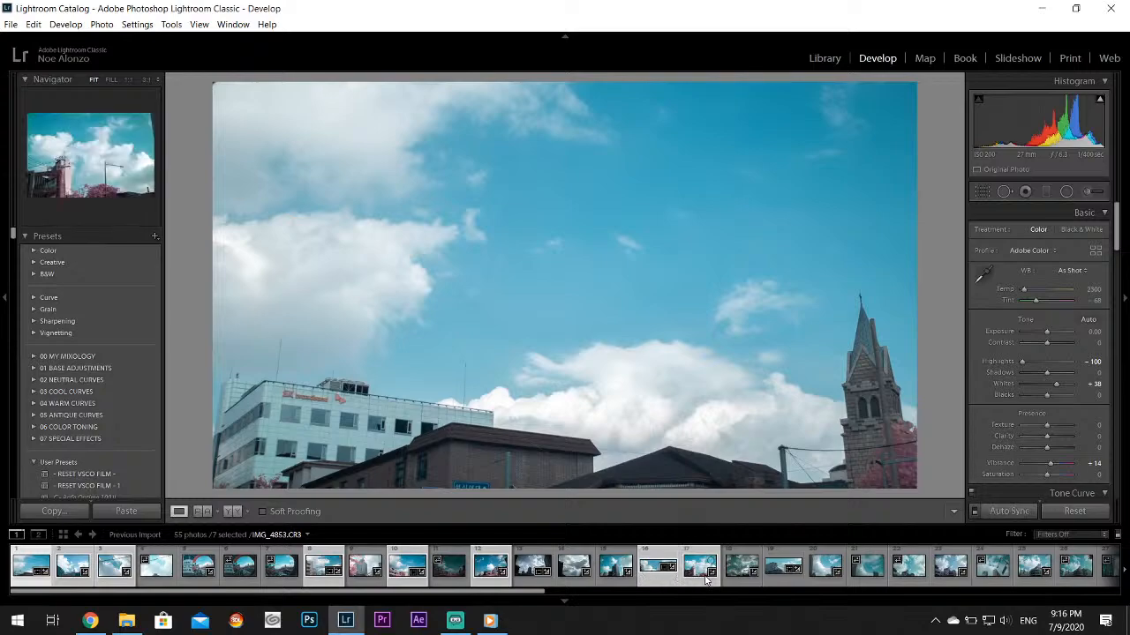
left_click(823, 578, "ctrl")
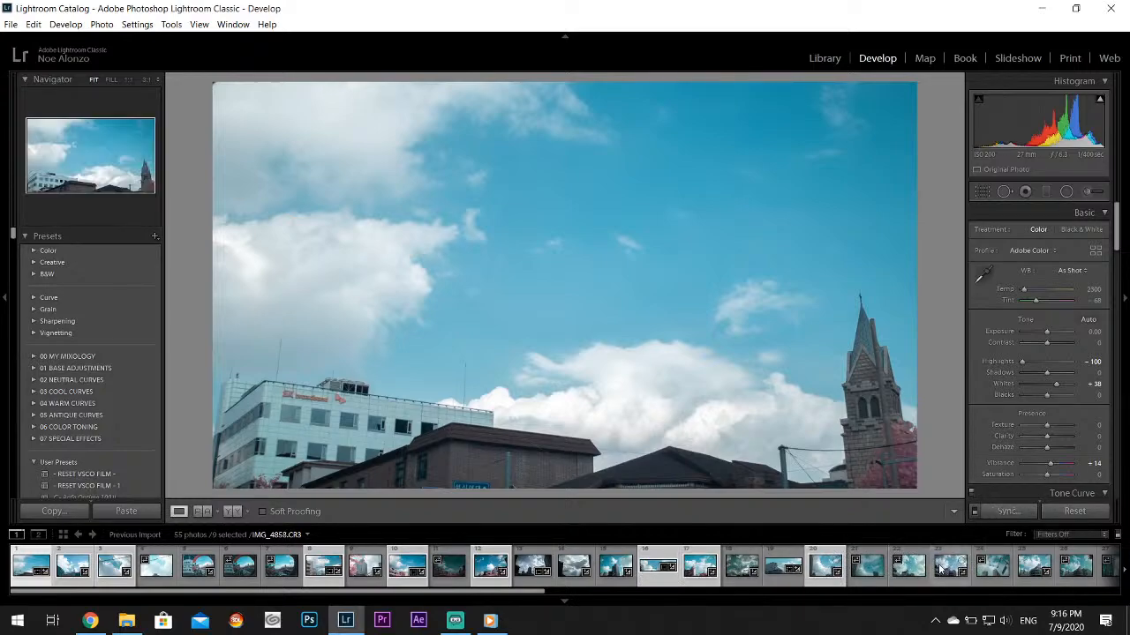
Add photos 25, 29, 30, 33 and 35 to the selection
left_click(507, 580, "ctrl")
left_click_drag(506, 592, 710, 602)
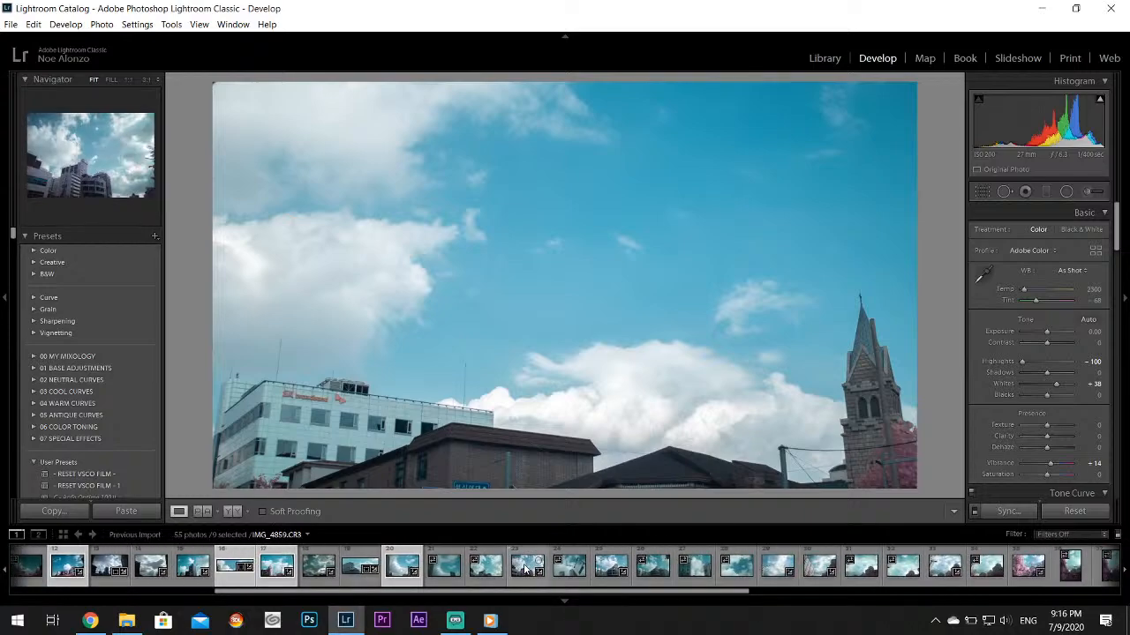
left_click(595, 578, "ctrl")
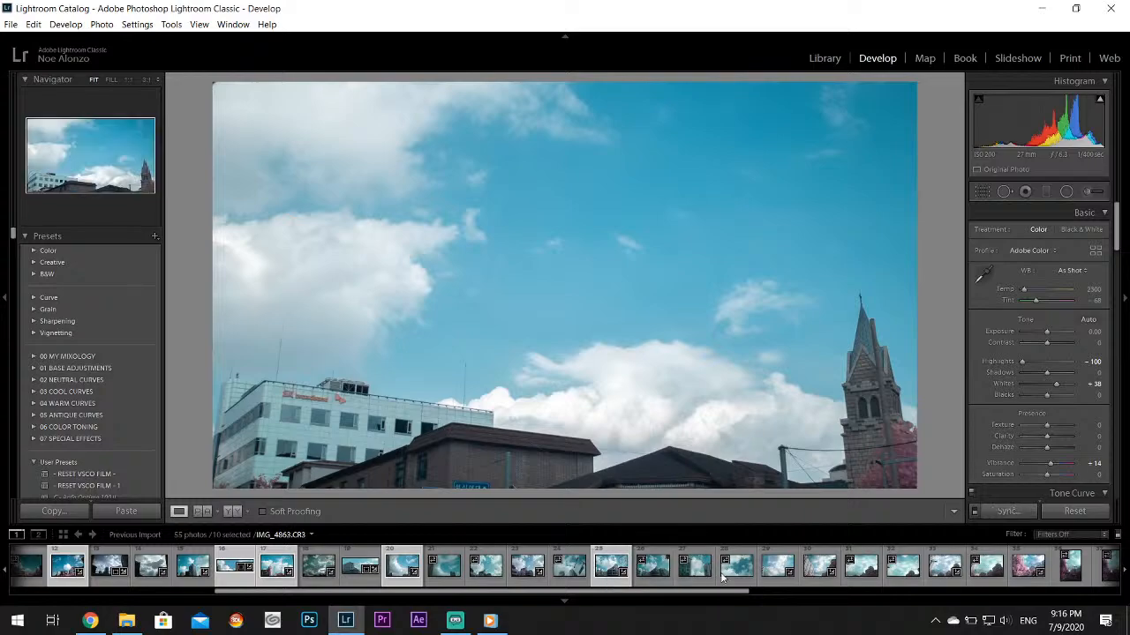
left_click(769, 571, "ctrl")
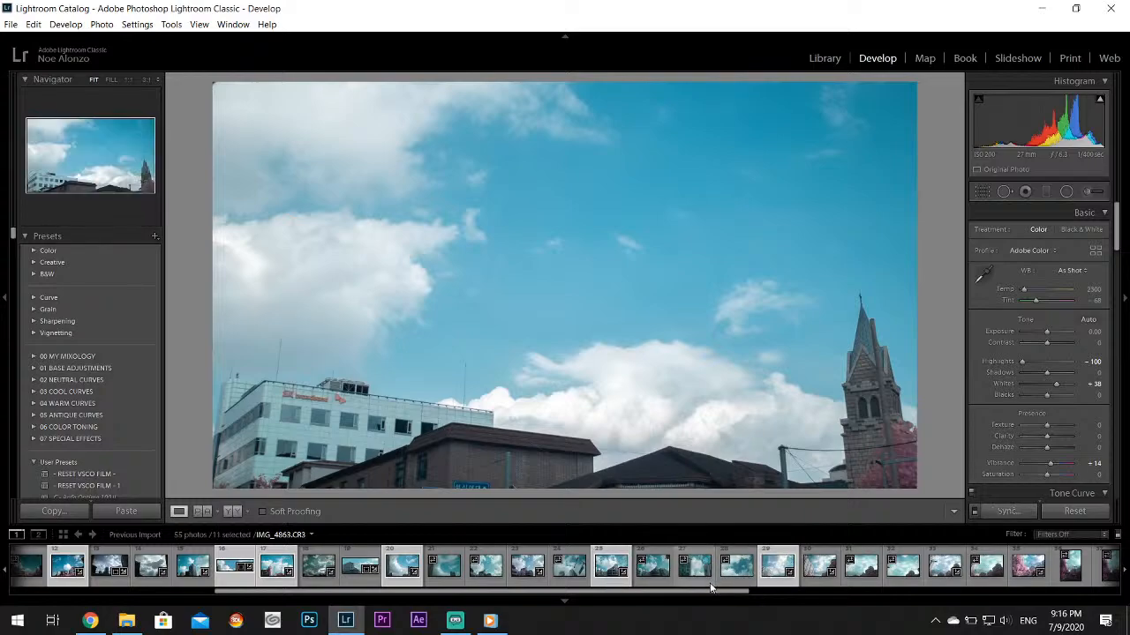
left_click_drag(739, 592, 788, 605)
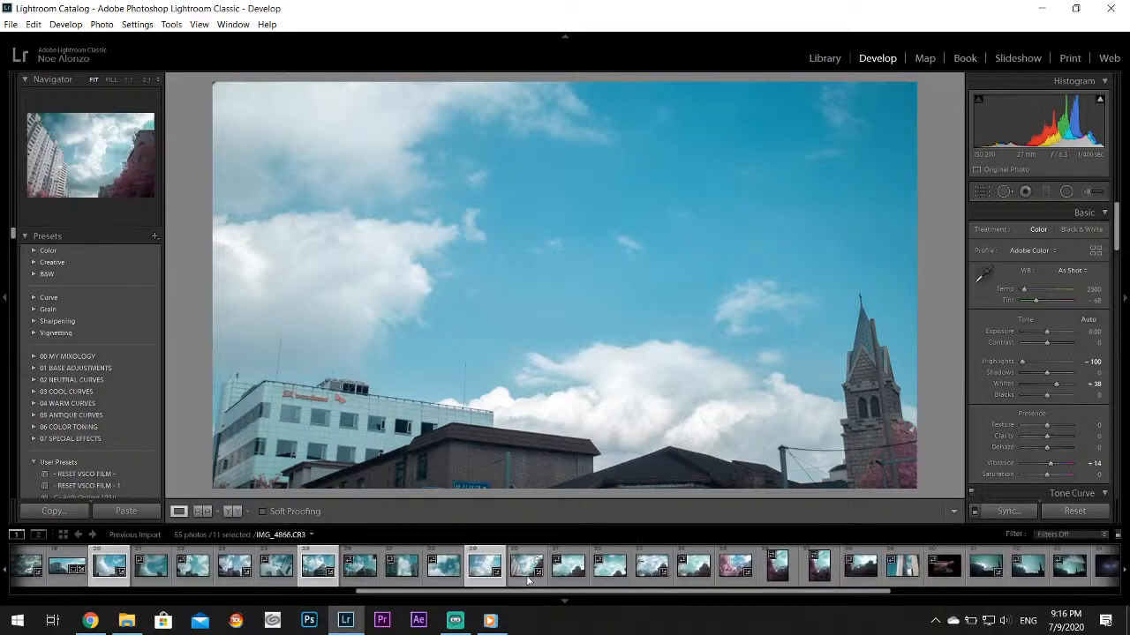
left_click(528, 576, "ctrl")
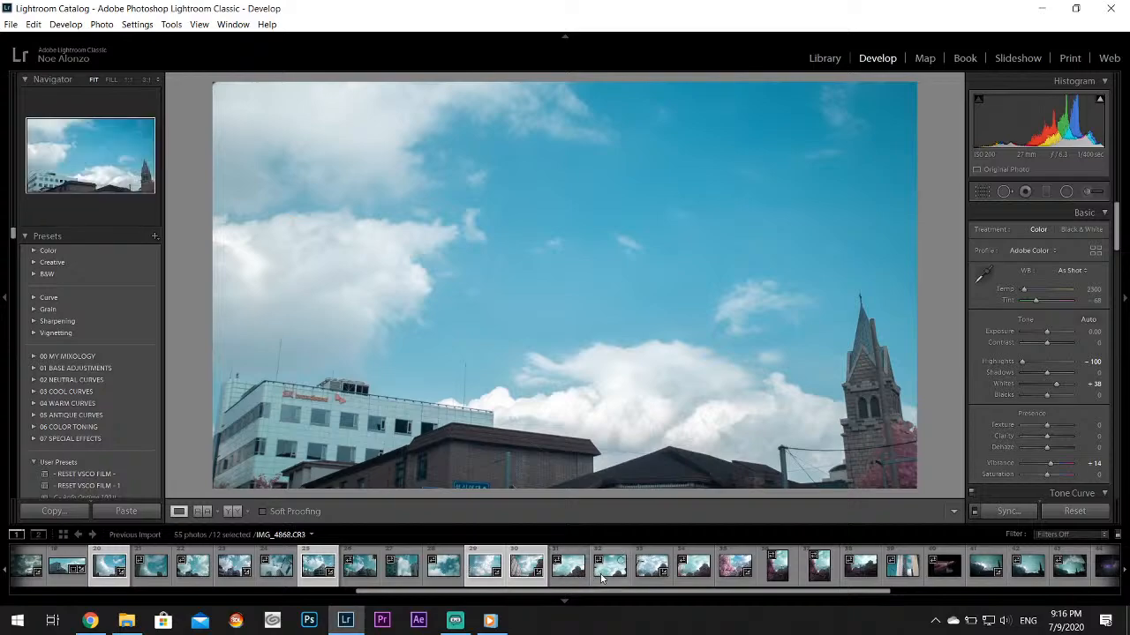
left_click(731, 583, "ctrl")
Add photos 51 to 54, ending with the bird-on-wire panorama, to the selection
left_click_drag(686, 592, 851, 590)
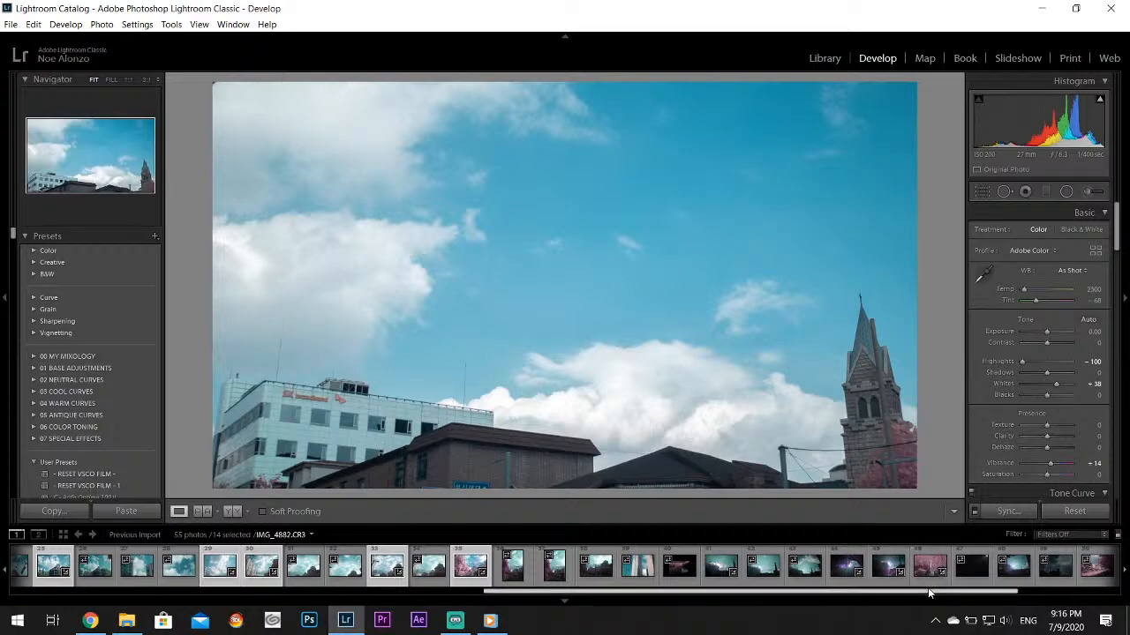
scroll(909, 569, "down", 5)
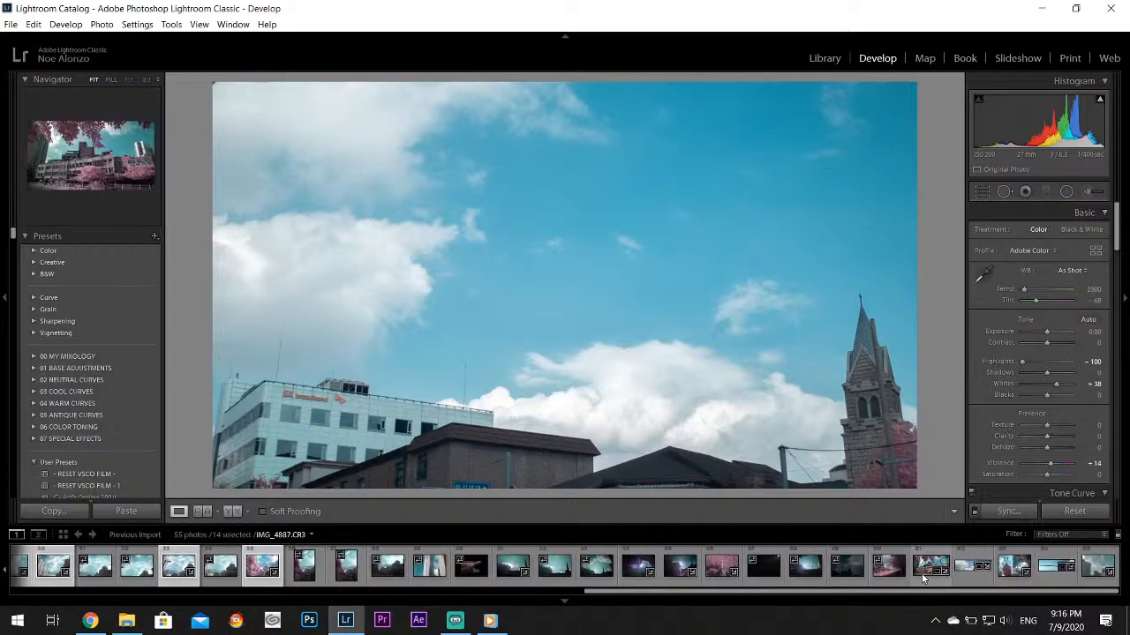
left_click(938, 576, "ctrl")
left_click(976, 576, "ctrl")
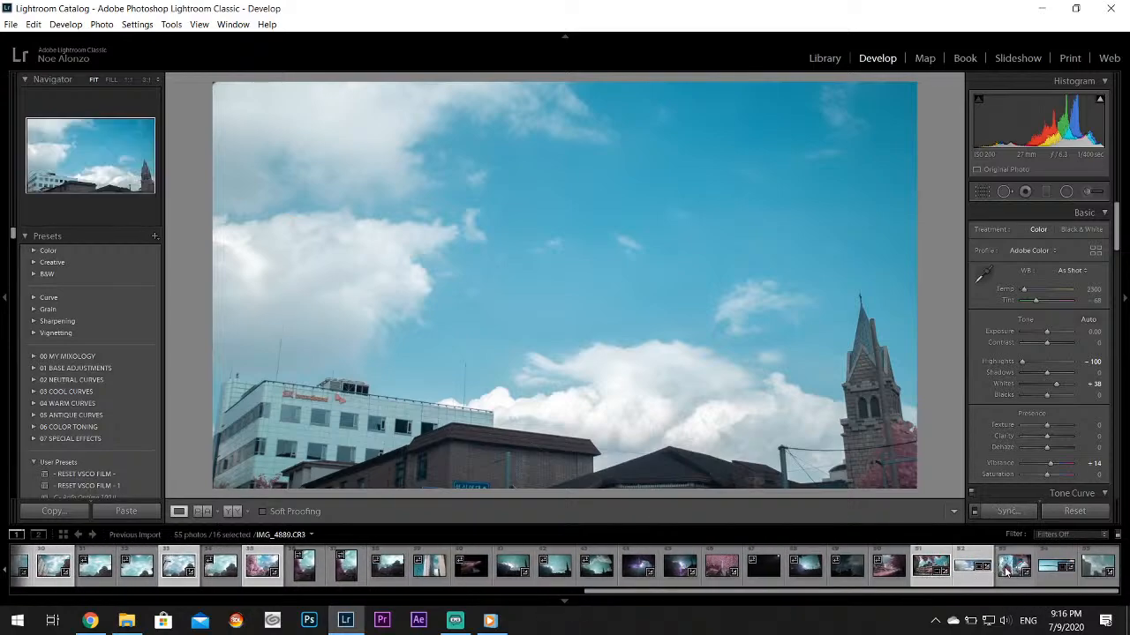
left_click(1015, 574, "ctrl")
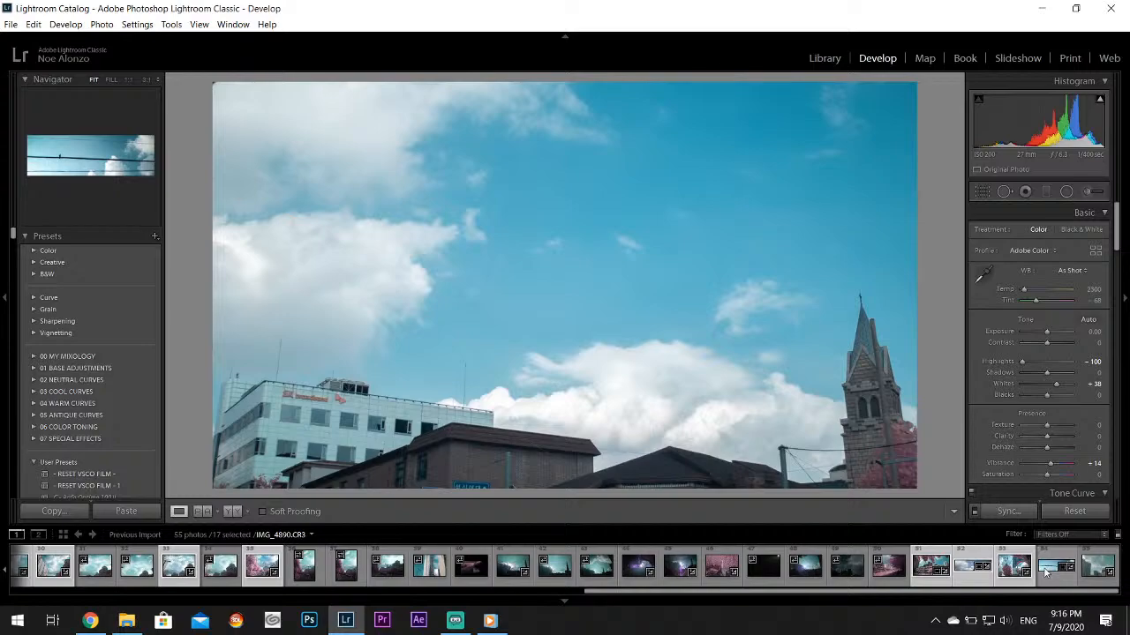
left_click(1050, 572, "ctrl")
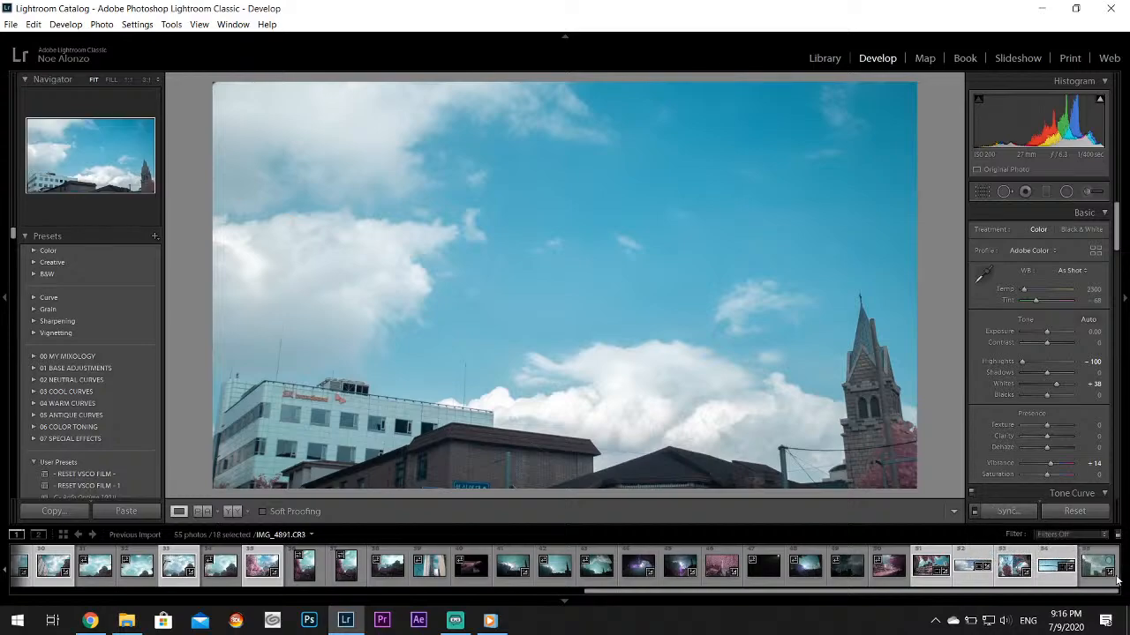
Export the selected photos as quality-100 JPEGs into a Desktop subfolder for Patreon, with Resize to Fit turned off
left_click(18, 24)
left_click(40, 195)
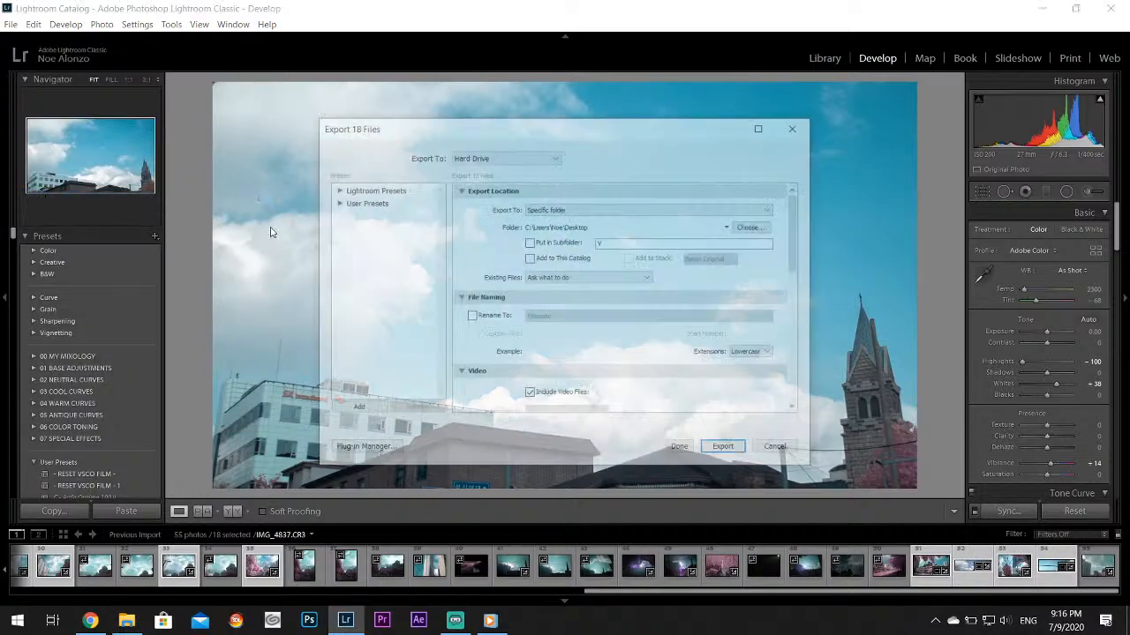
left_click_drag(798, 222, 797, 353)
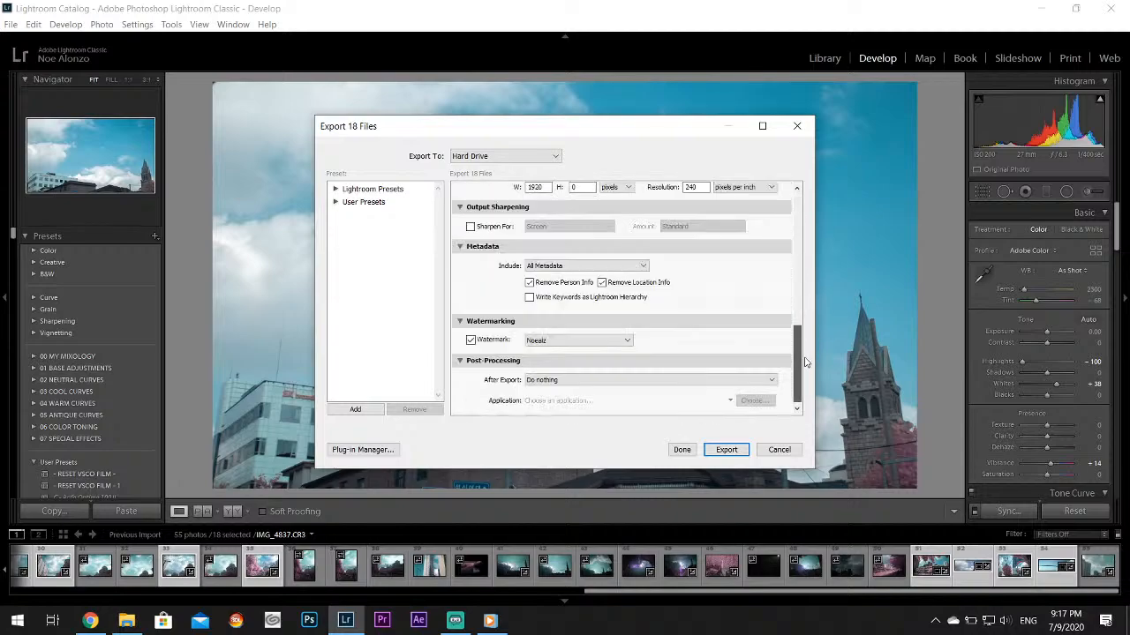
scroll(565, 317, "up", 3)
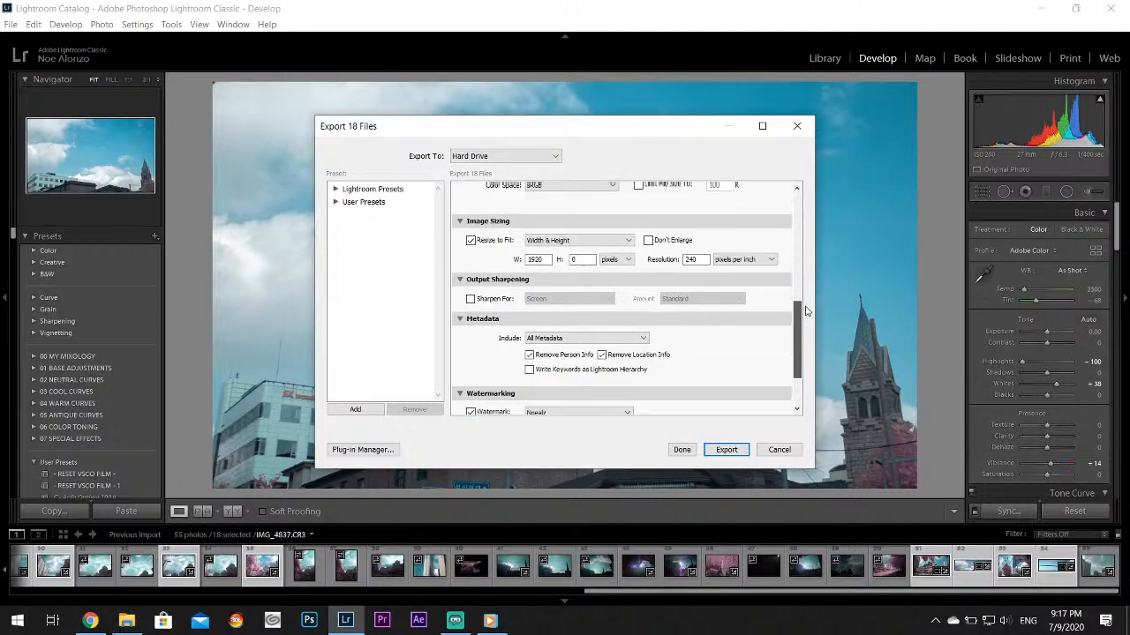
scroll(618, 283, "up", 3)
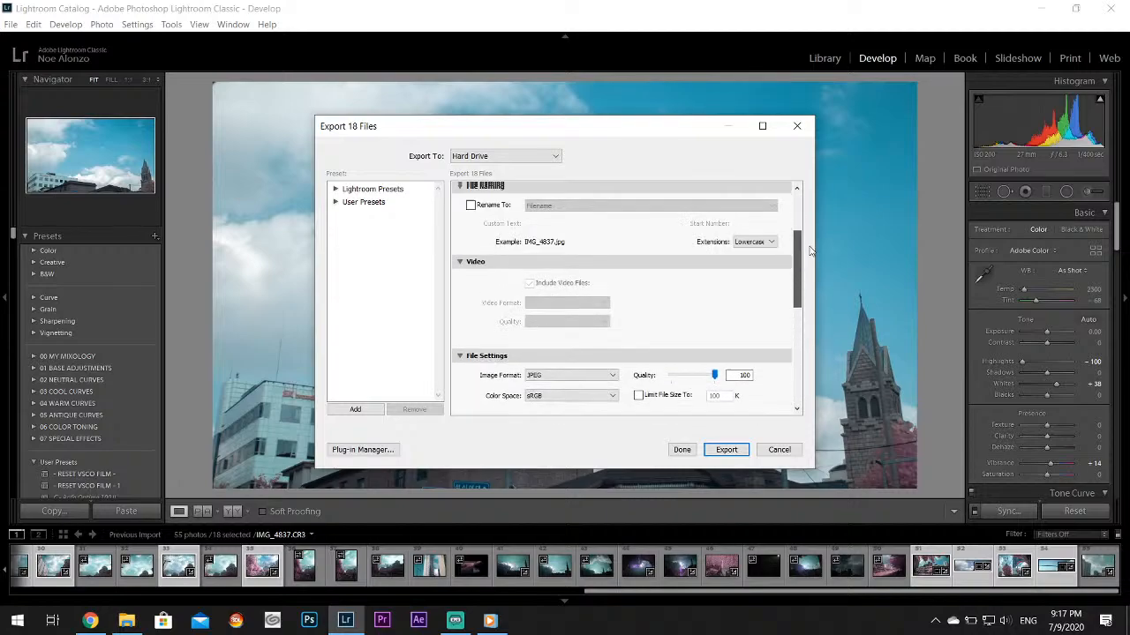
left_click(632, 244)
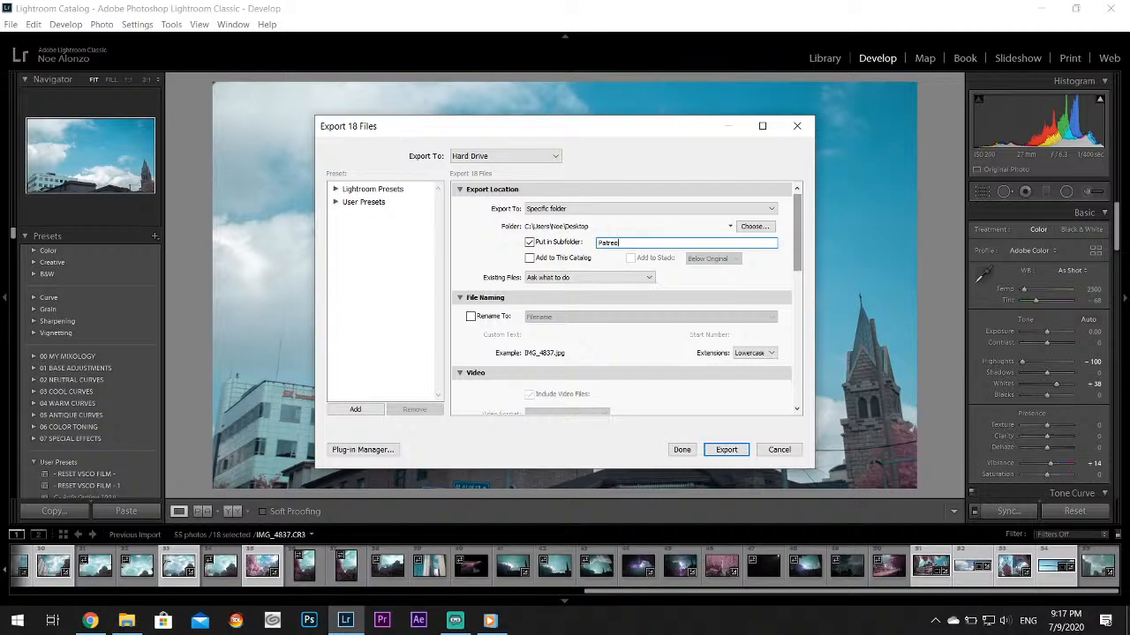
left_click_drag(800, 217, 800, 349)
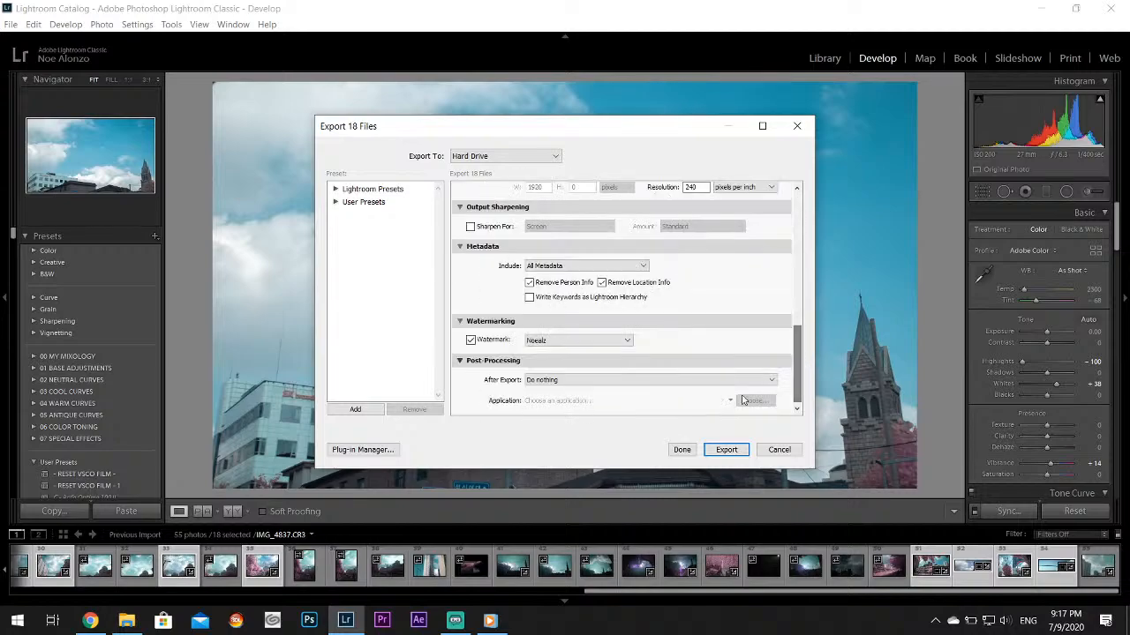
left_click(726, 450)
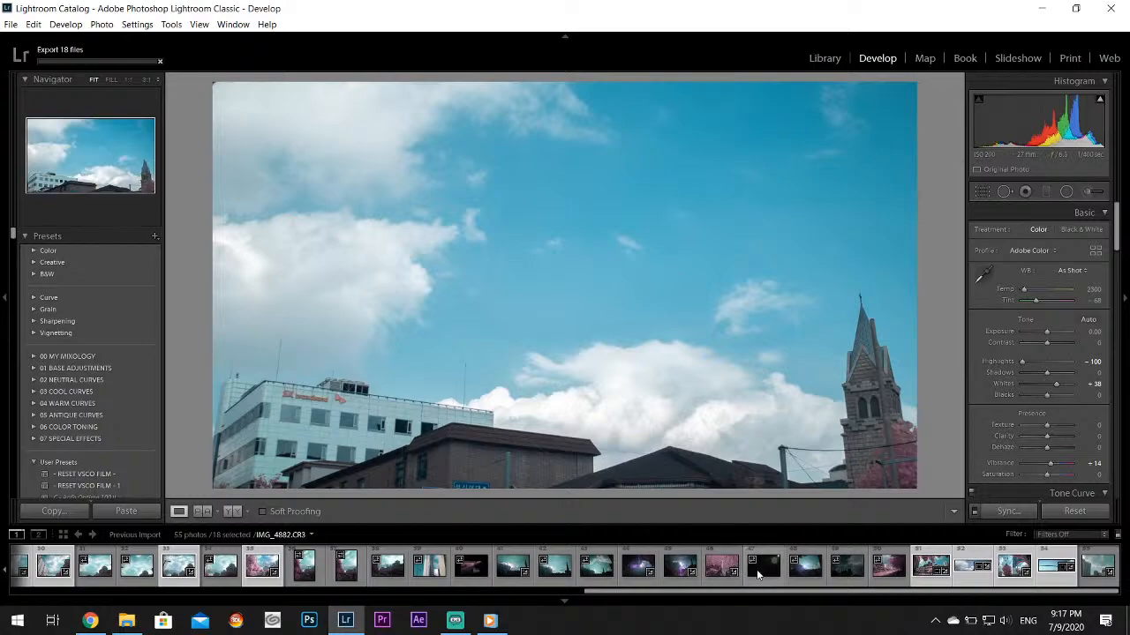
left_click_drag(751, 596, 565, 599)
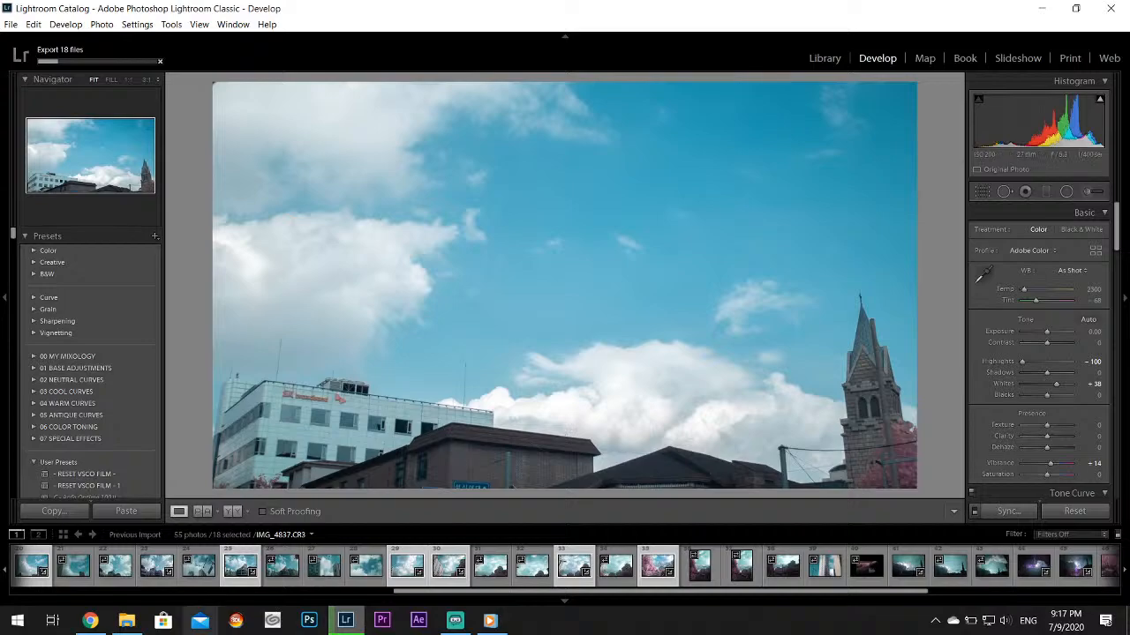
left_click(90, 620)
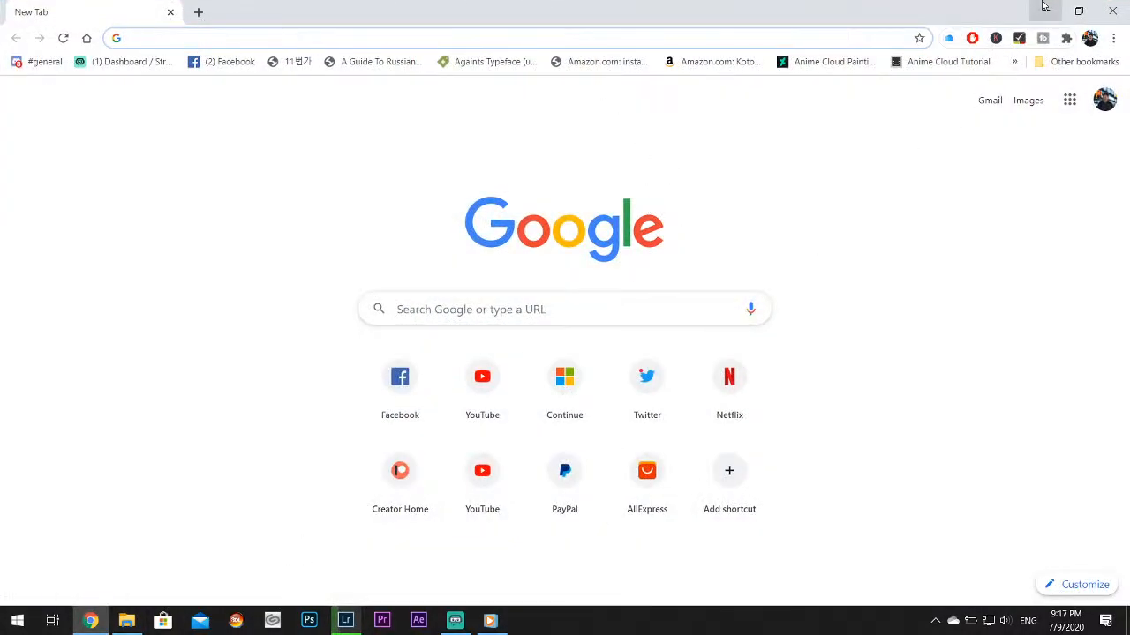
left_click(1048, 6)
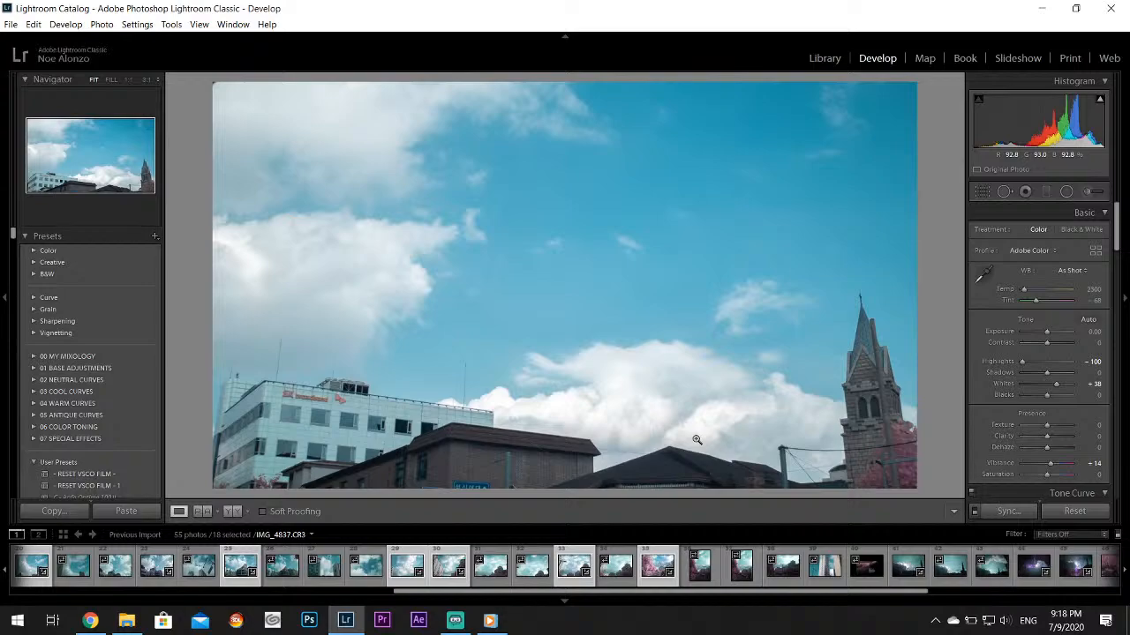
Show the imported photos as a grid in the Library module
left_click(834, 59)
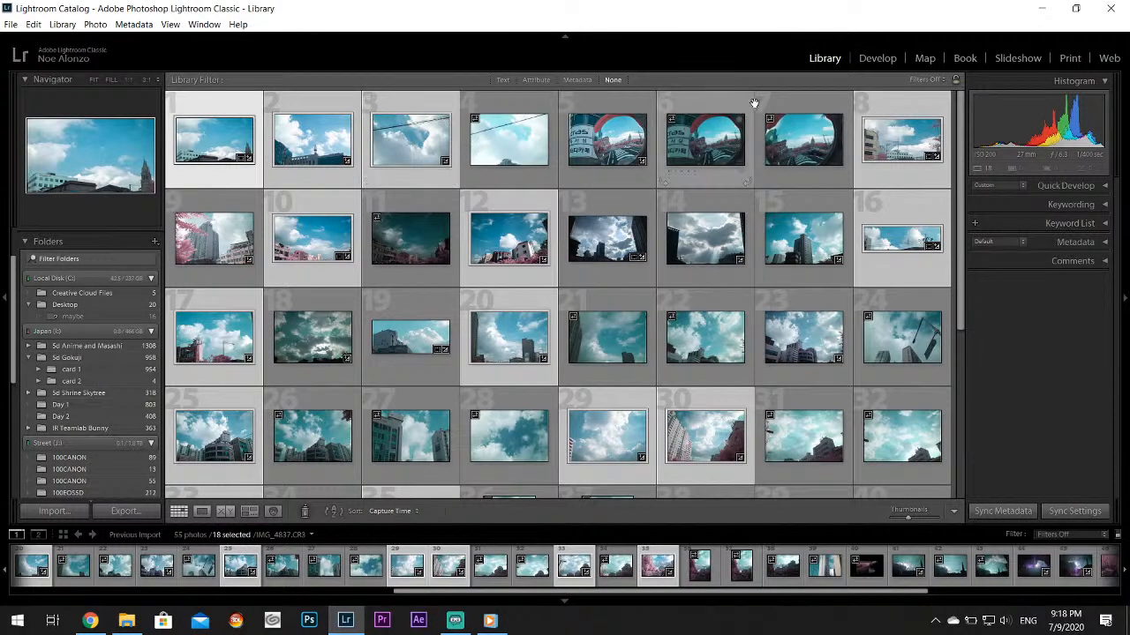
Switch to the second 100EOS5D street folder, holding 208 photos, and open its first photo, the rainy alley, in the Develop module
scroll(79, 379, "down", 5)
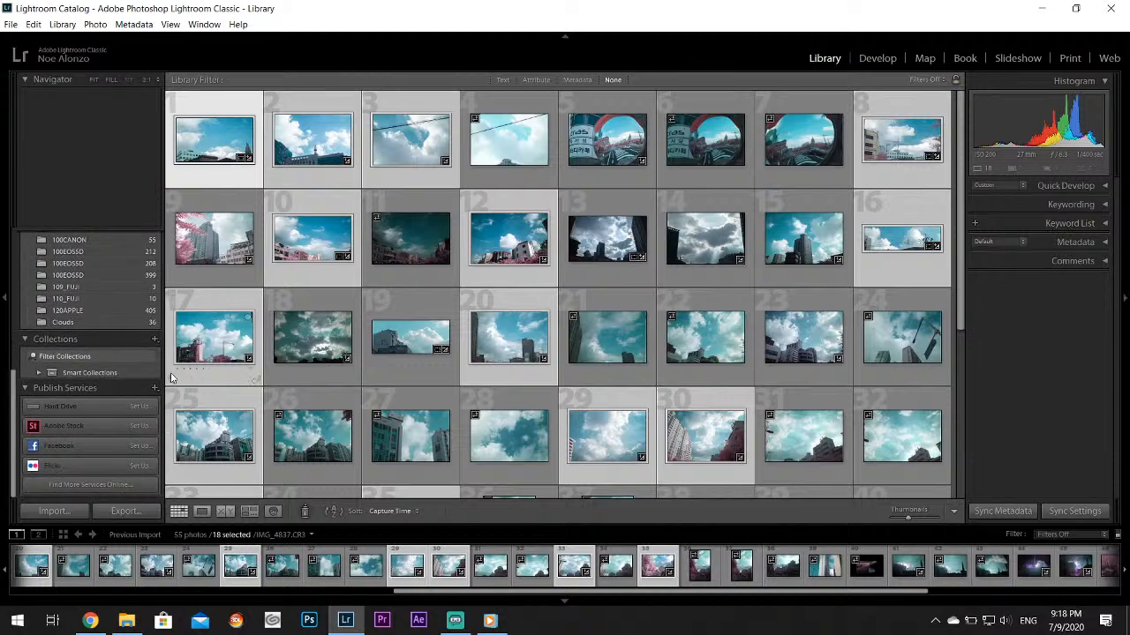
scroll(101, 280, "up", 2)
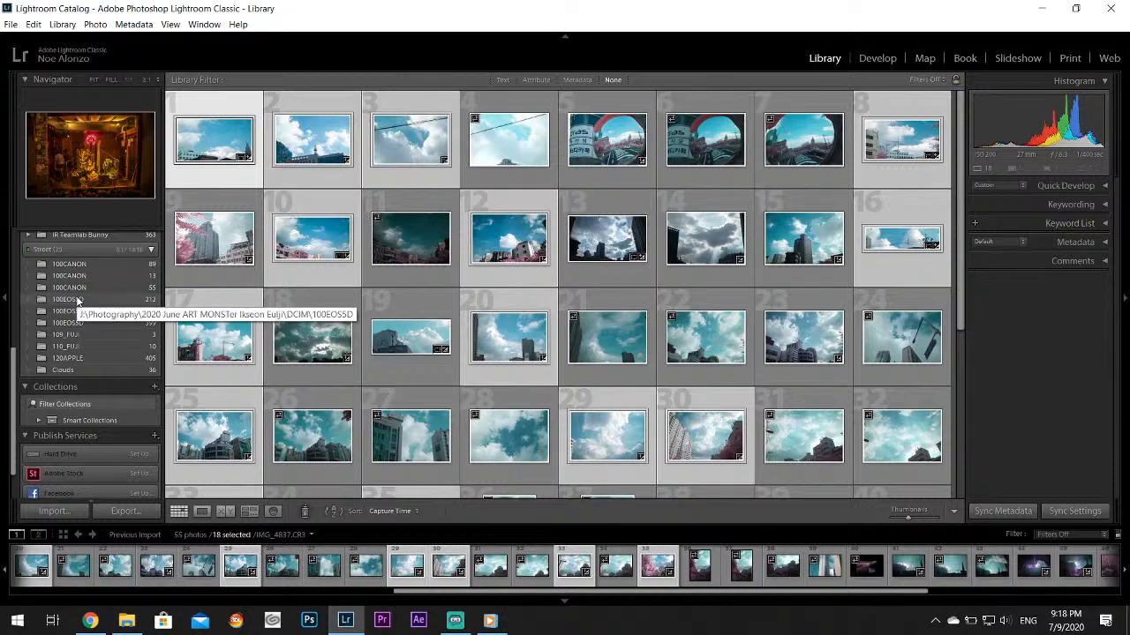
left_click(77, 300)
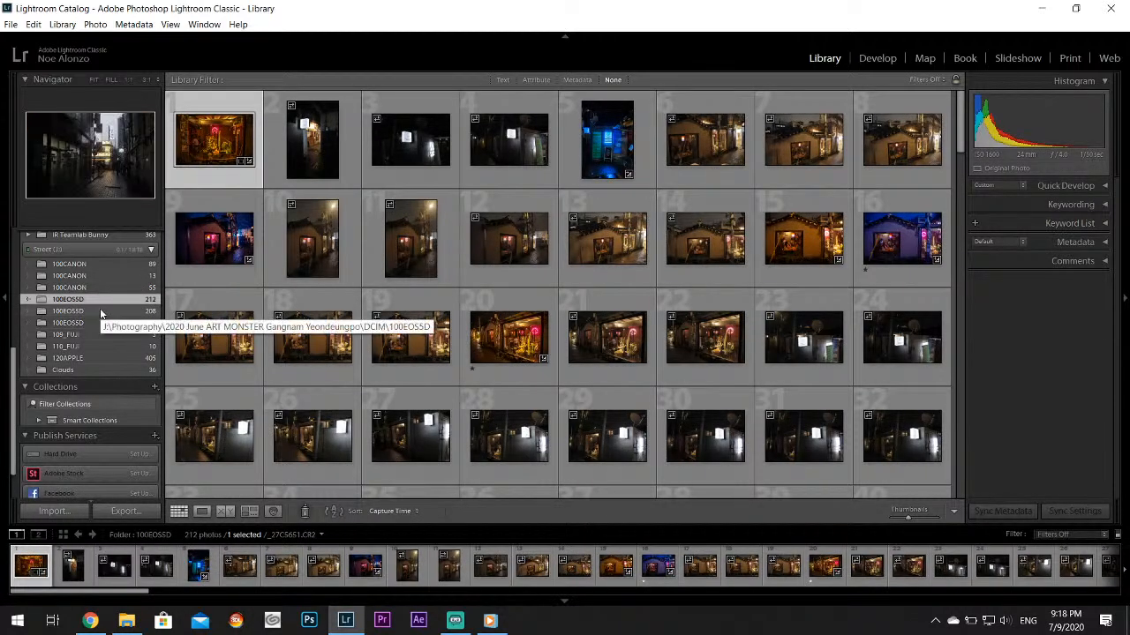
left_click(100, 311)
left_click(877, 57)
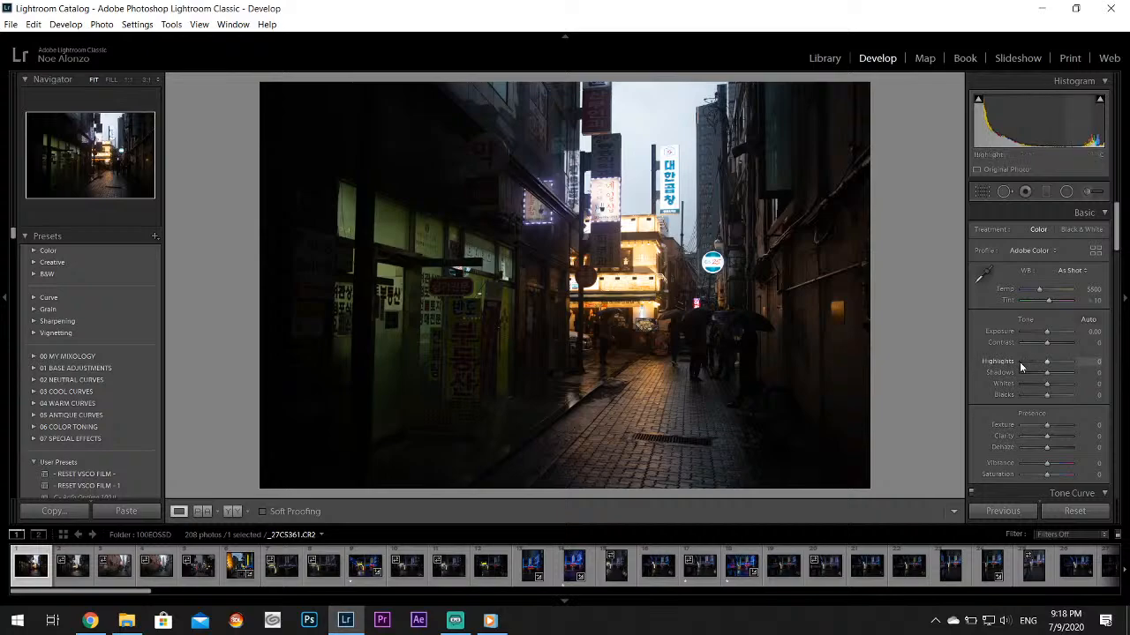
Set the alley photo's Highlights to −100 and Whites to +71, and straighten it with Upright Auto
left_click_drag(1024, 363, 1067, 386)
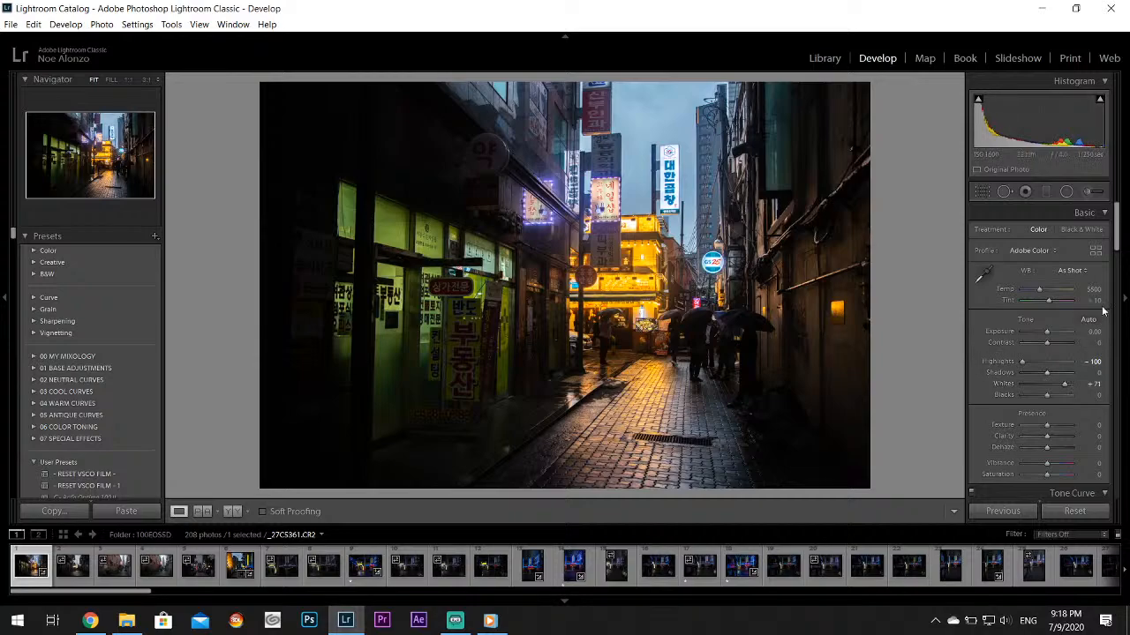
left_click_drag(1117, 223, 1118, 398)
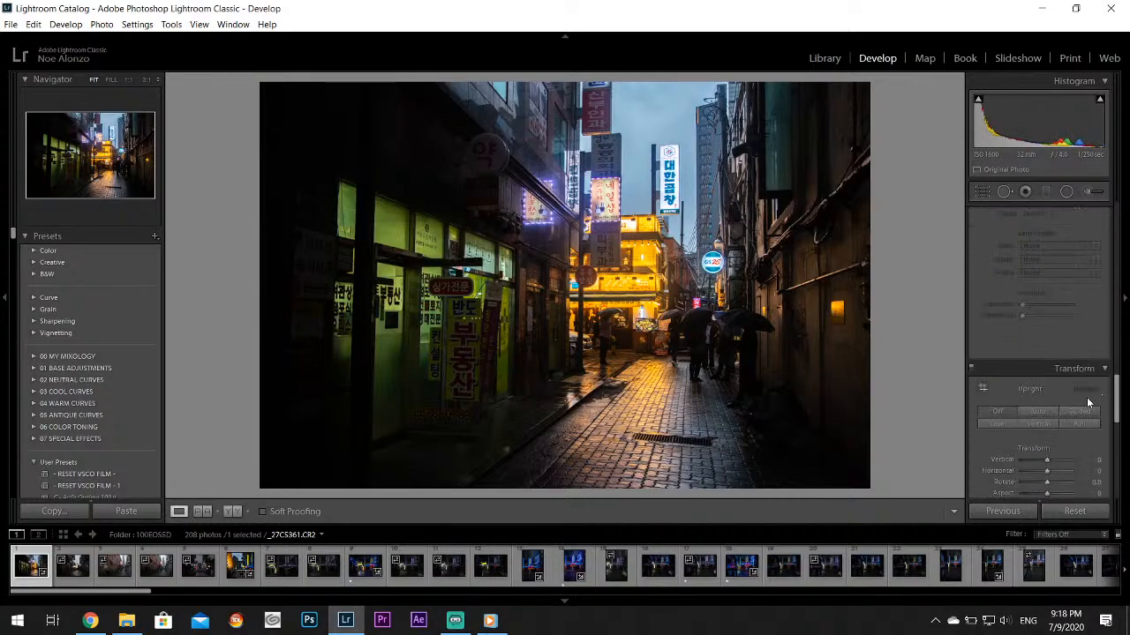
left_click(1039, 410)
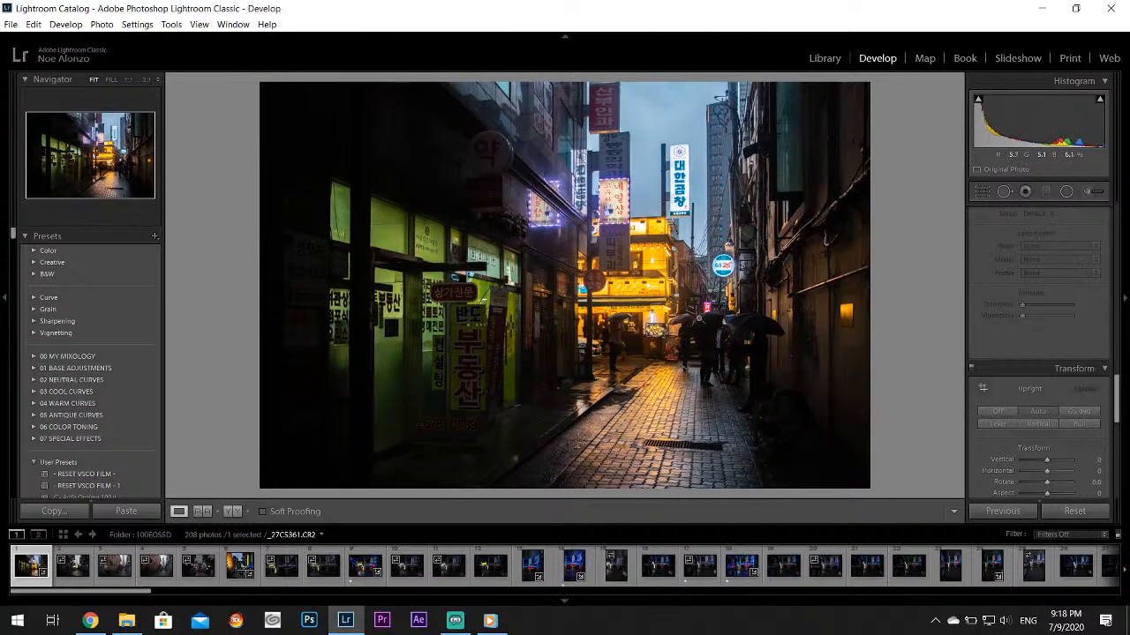
Split-tone the alley photo's shadows blue with hue 207 and saturation 48
scroll(1119, 404, "up", 10)
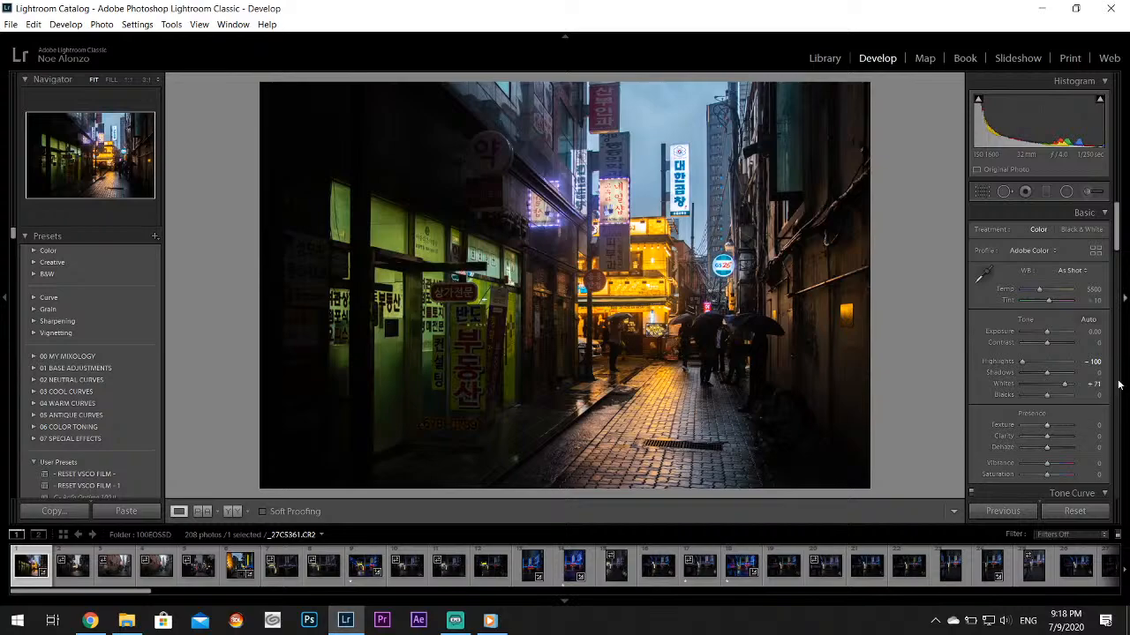
left_click_drag(1119, 234, 1122, 315)
left_click(1067, 288)
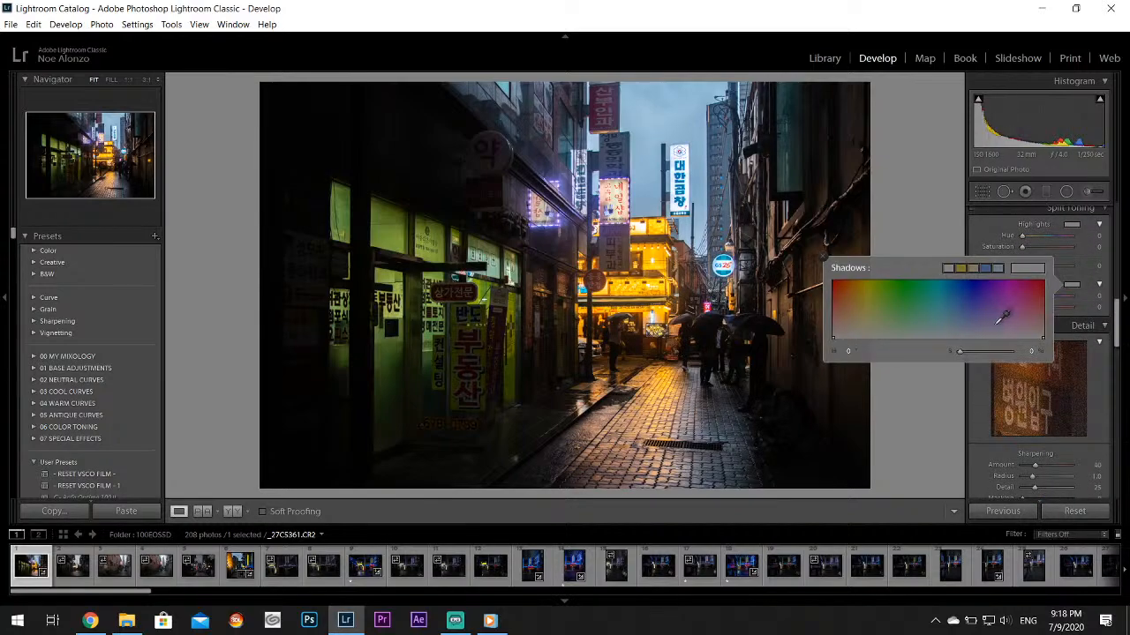
left_click_drag(1004, 310, 954, 315)
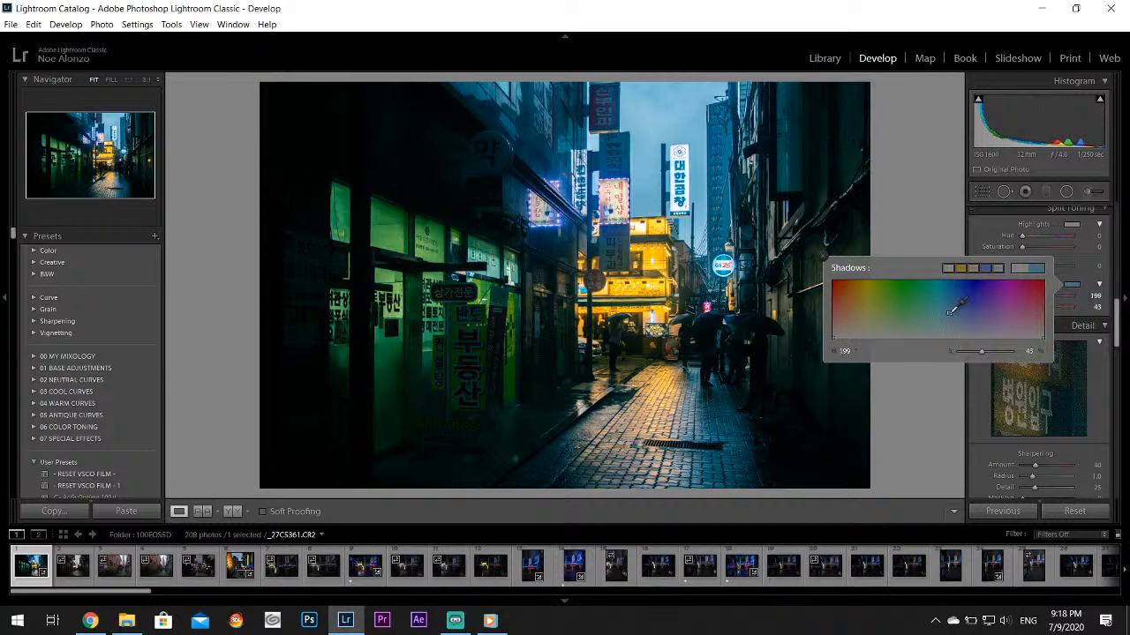
left_click_drag(949, 310, 952, 309)
left_click(822, 256)
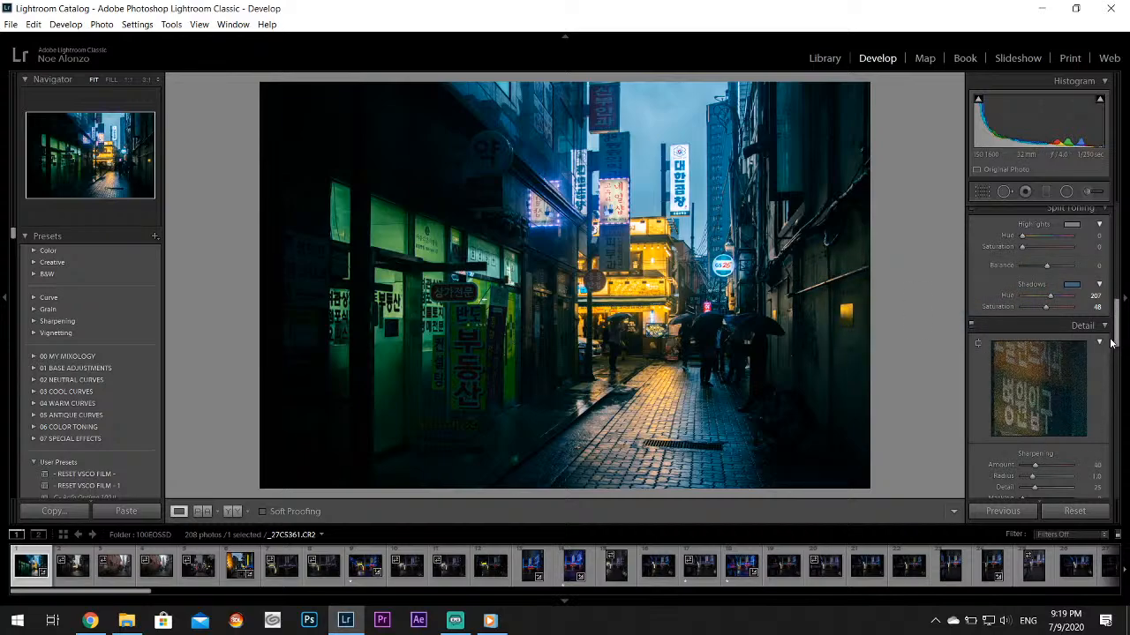
Set the alley photo's luminance noise reduction to about 19, Texture to +14 and Vibrance to +17
left_click_drag(1111, 342, 1111, 372)
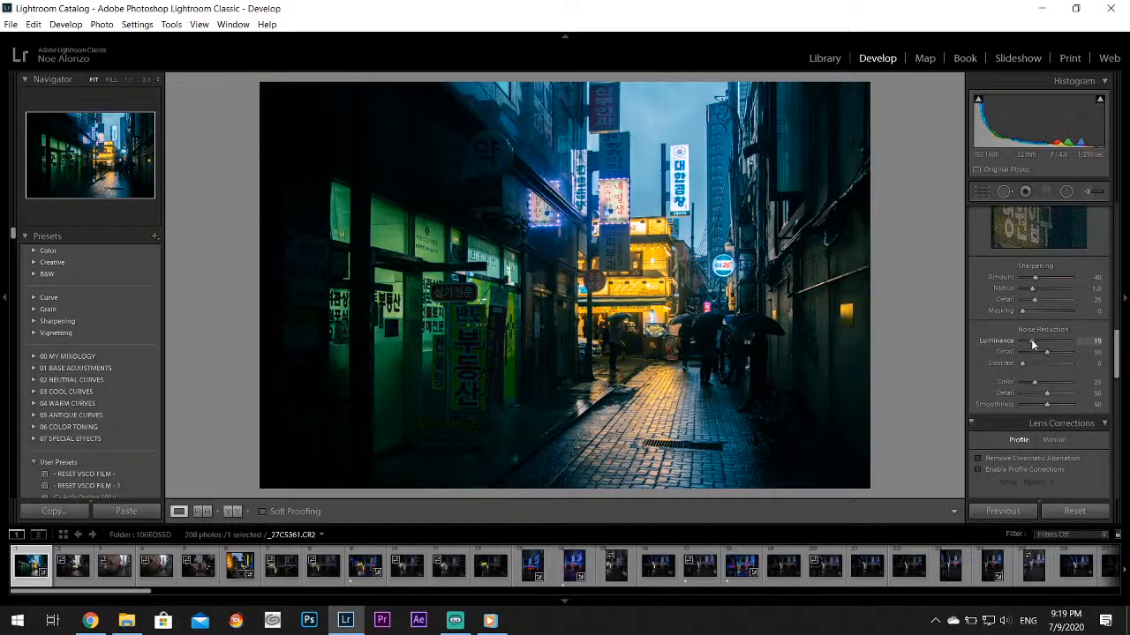
scroll(1059, 362, "up", 10)
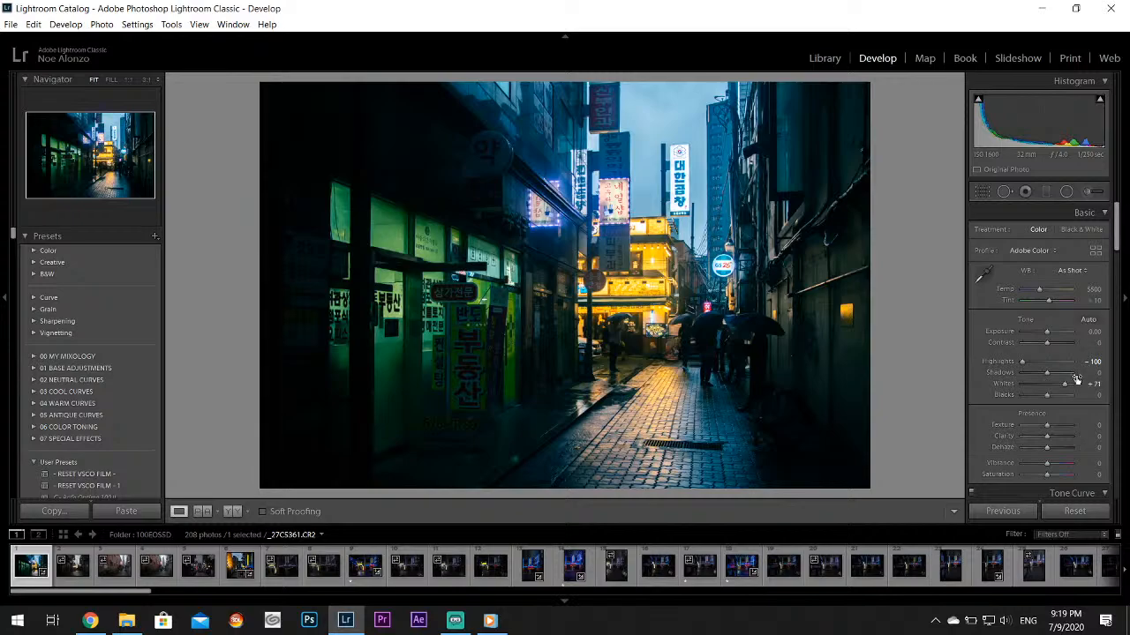
left_click_drag(1045, 427, 1049, 429)
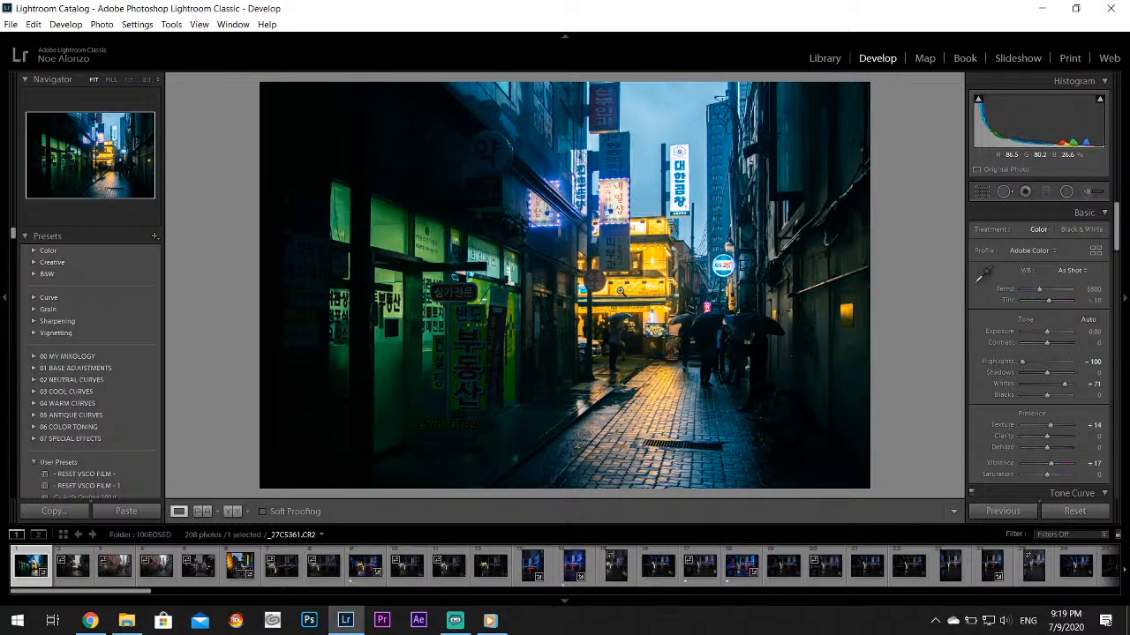
Export the alley photo as a quality-100 JPEG into a Desktop subfolder named Twitter, with Resize to Fit turned on
left_click(10, 24)
left_click(37, 198)
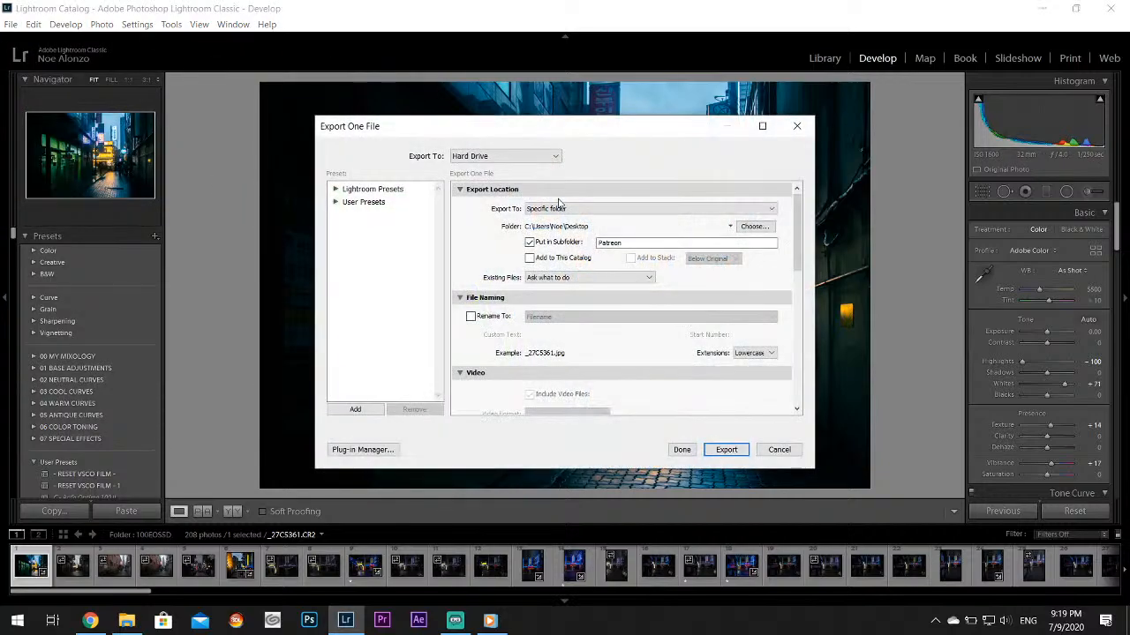
double_click(633, 244)
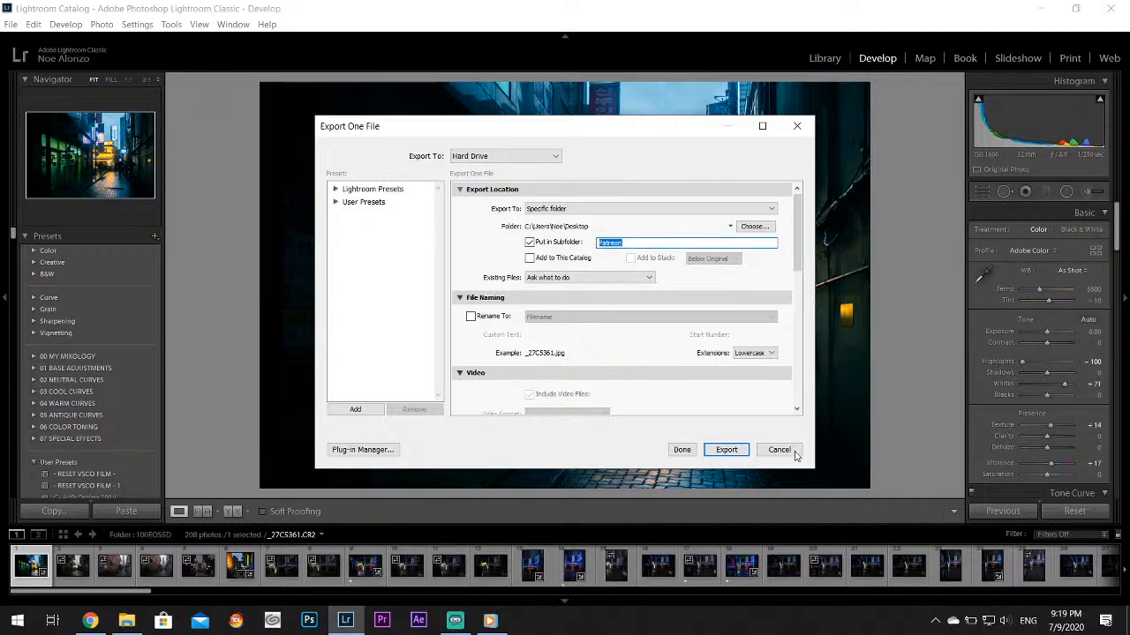
scroll(547, 323, "down", 5)
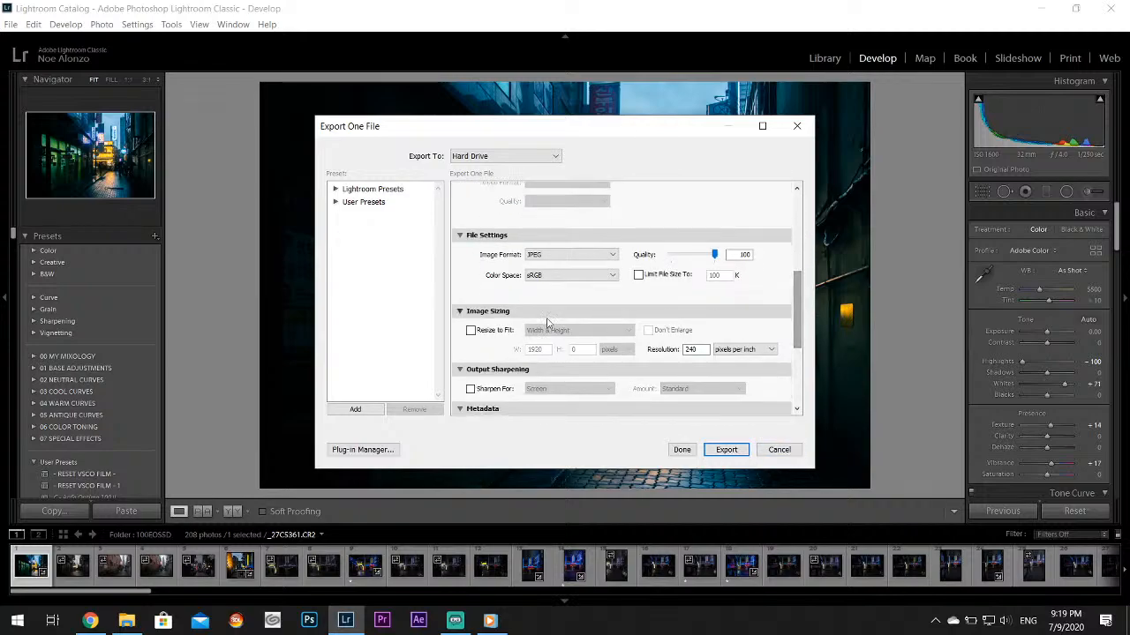
left_click(487, 333)
scroll(784, 303, "up", 10)
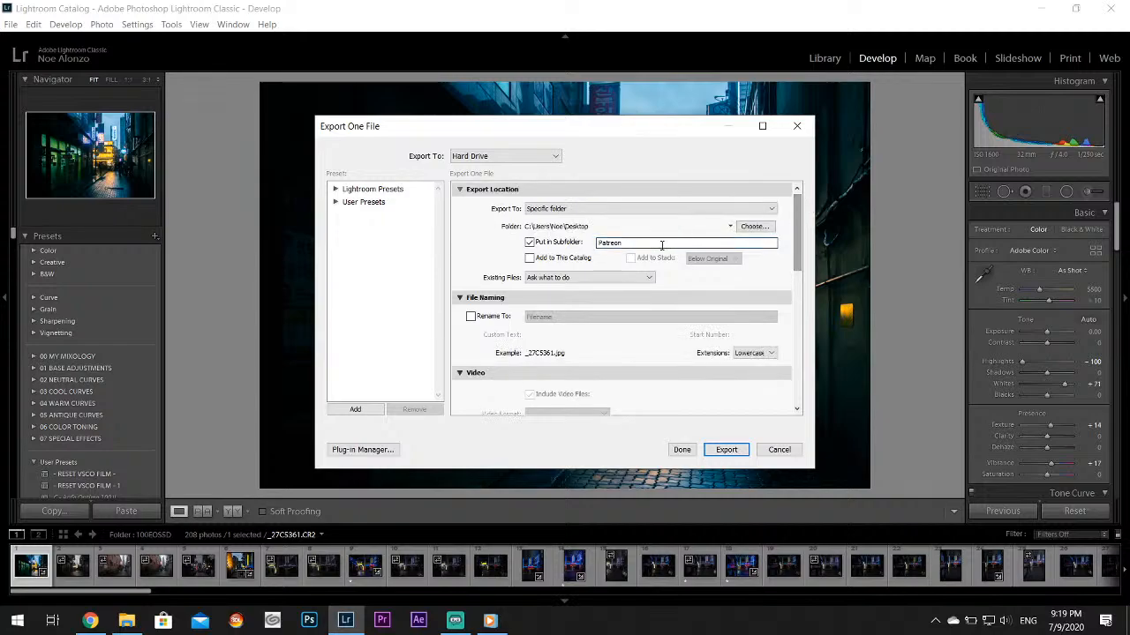
double_click(655, 247)
type("Twitte")
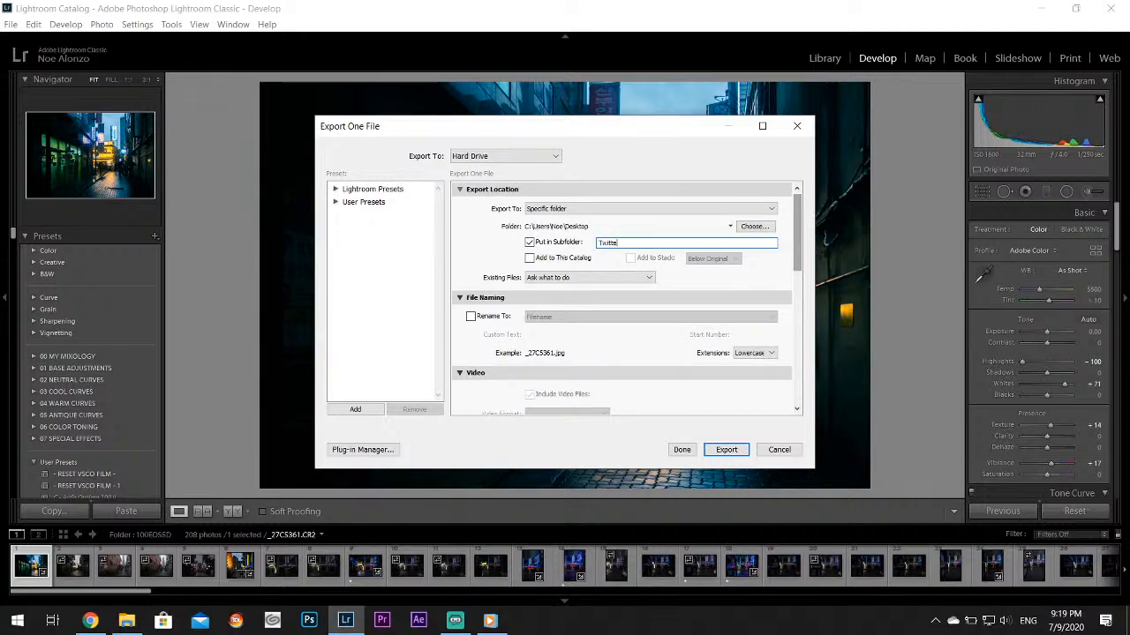
type("r")
left_click(726, 449)
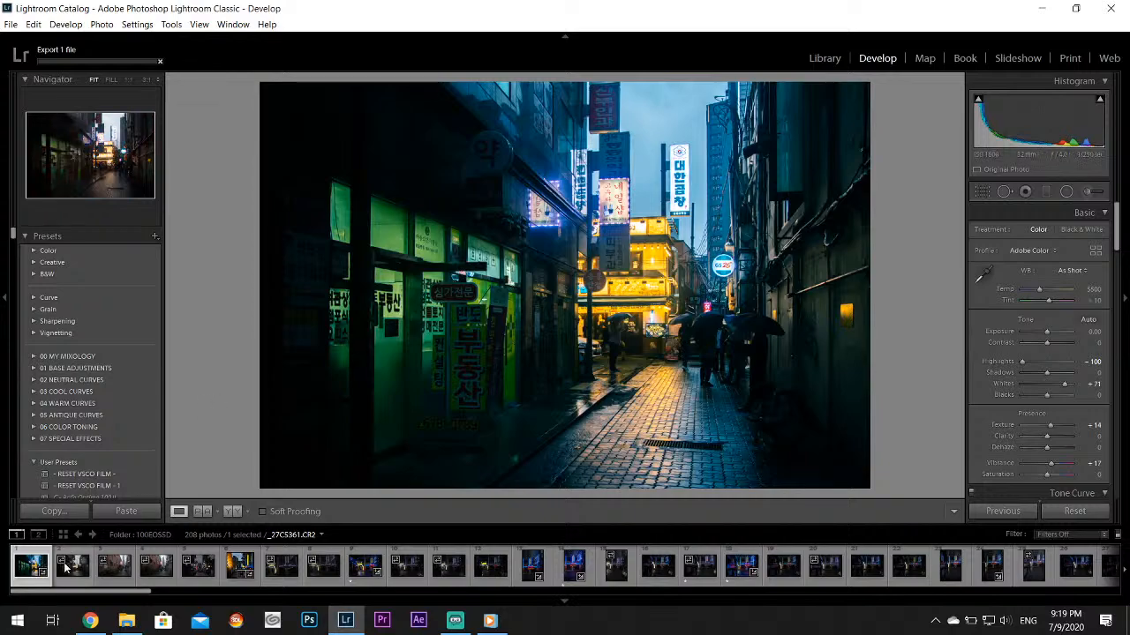
Look through the third to sixth photos of the folder, declining to build standard-sized previews
left_click(111, 569)
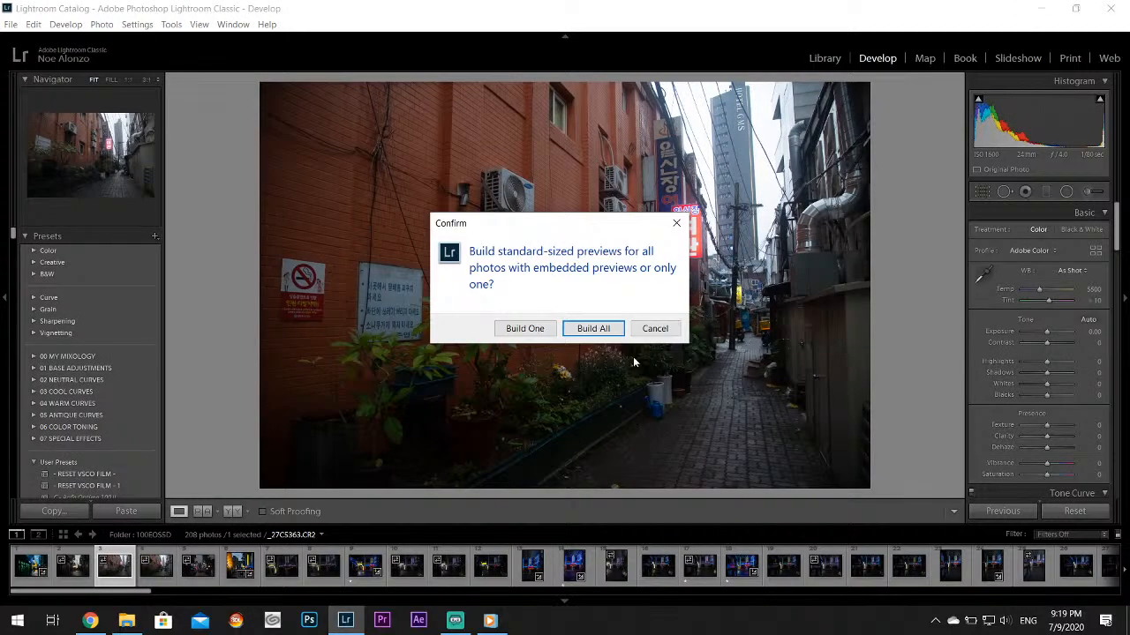
left_click(655, 328)
key("Right")
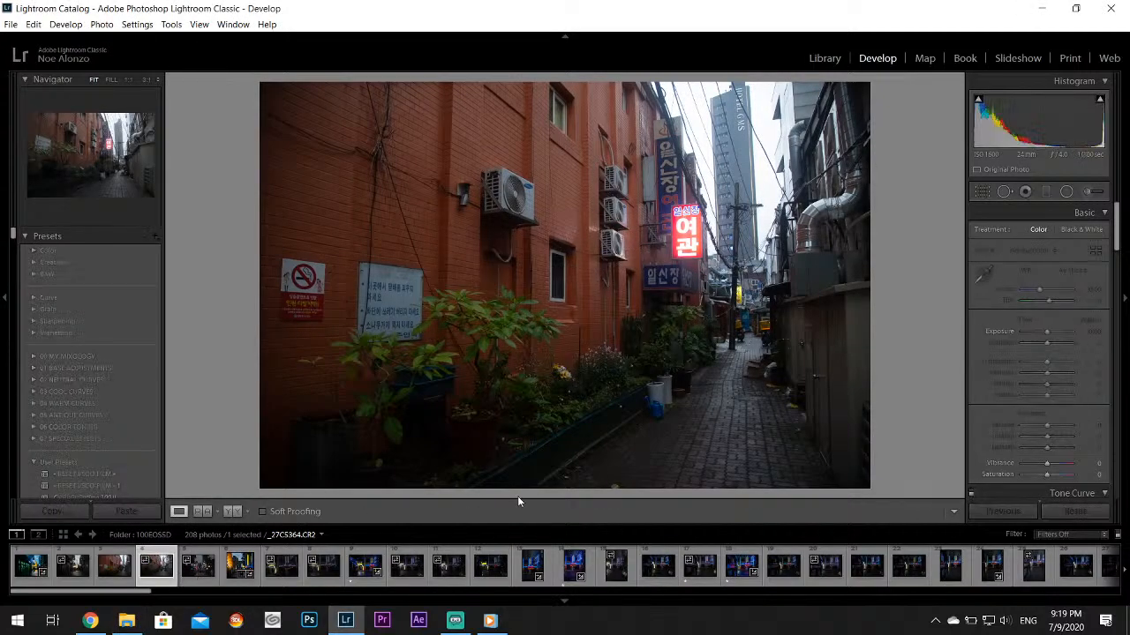
key("Right")
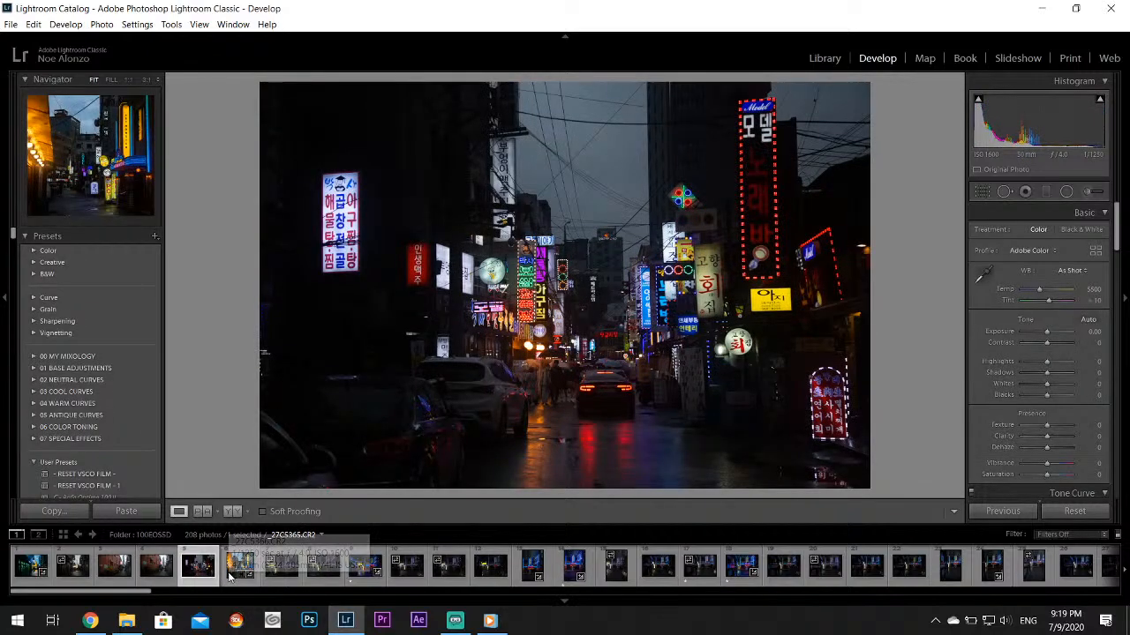
left_click(228, 576)
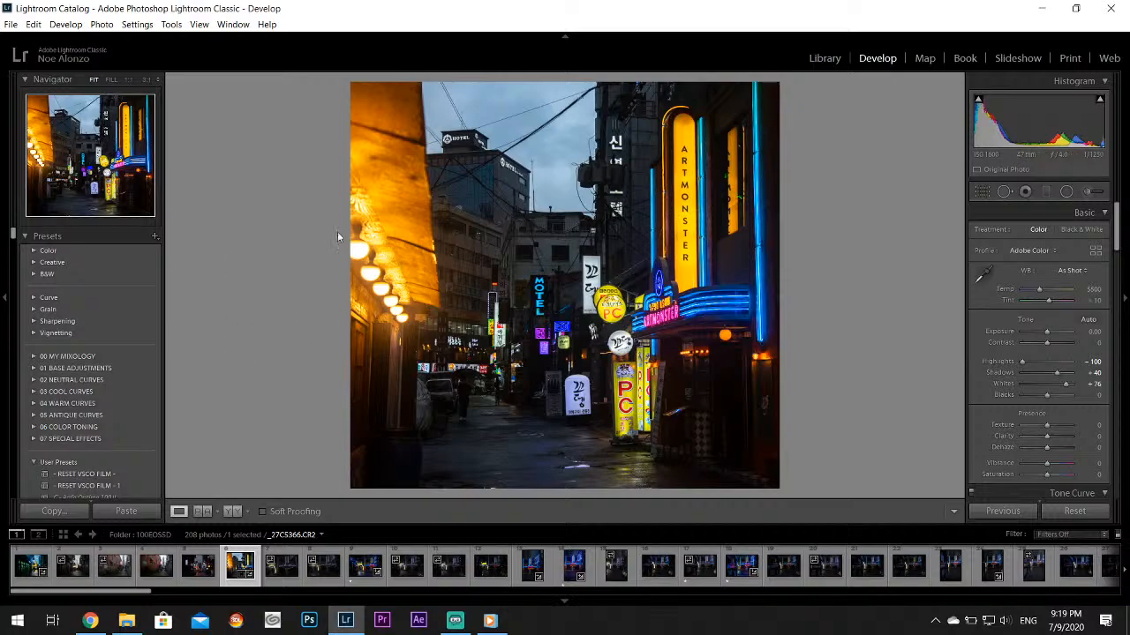
On the fifth photo, the neon street, set Highlights to −100 and Whites to +71, and tint the highlights blue with hue 225, saturation 76
key("Left")
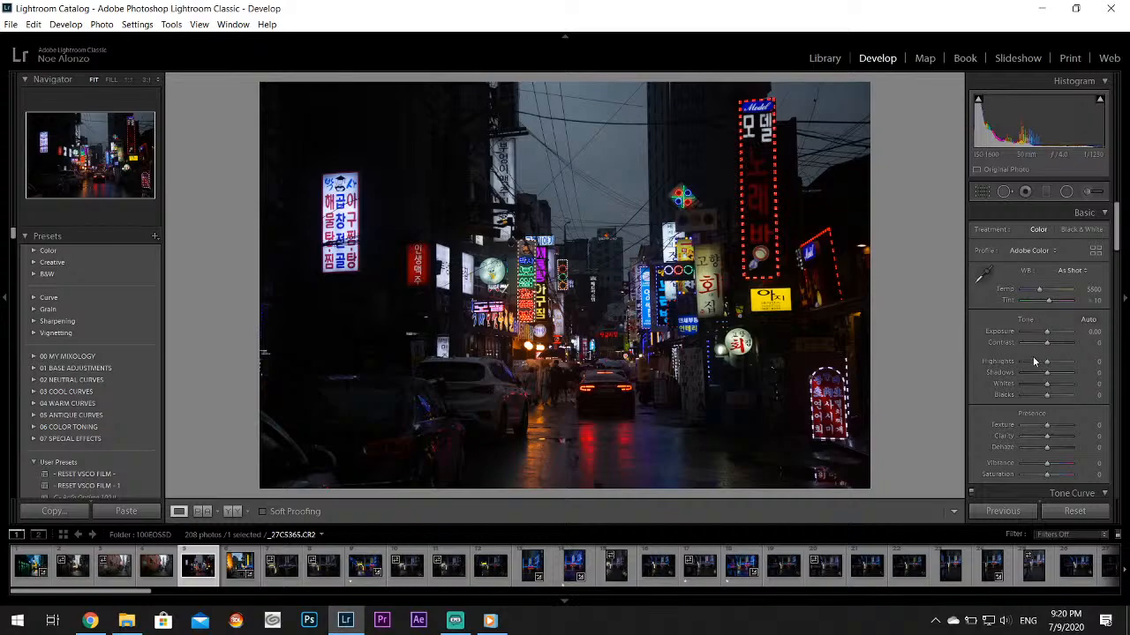
left_click_drag(1032, 359, 1067, 388)
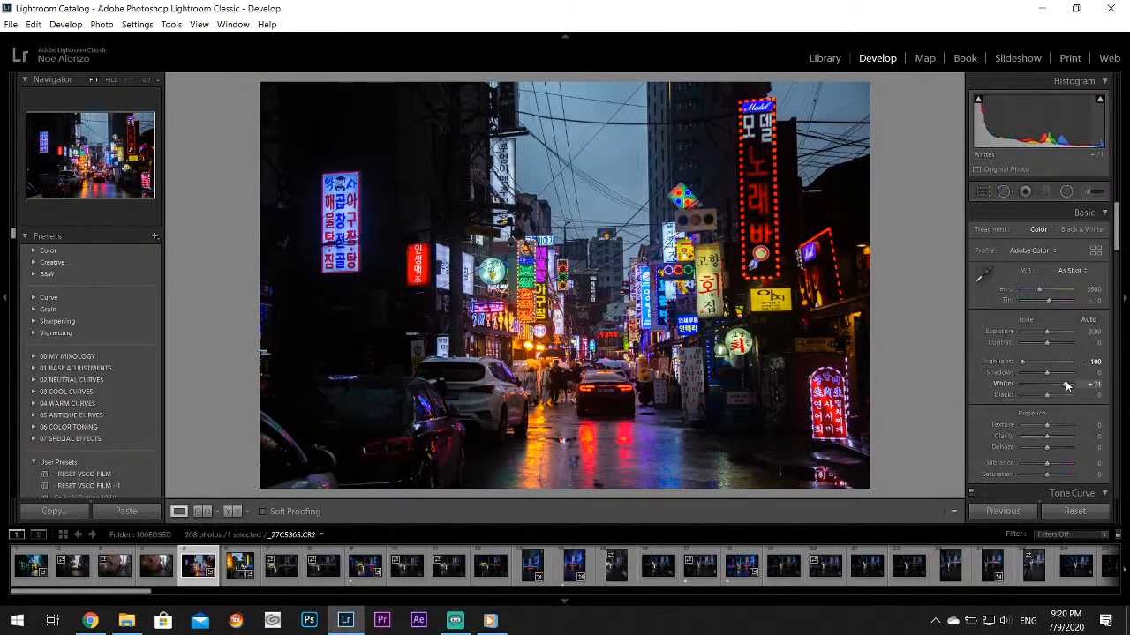
scroll(1103, 314, "down", 5)
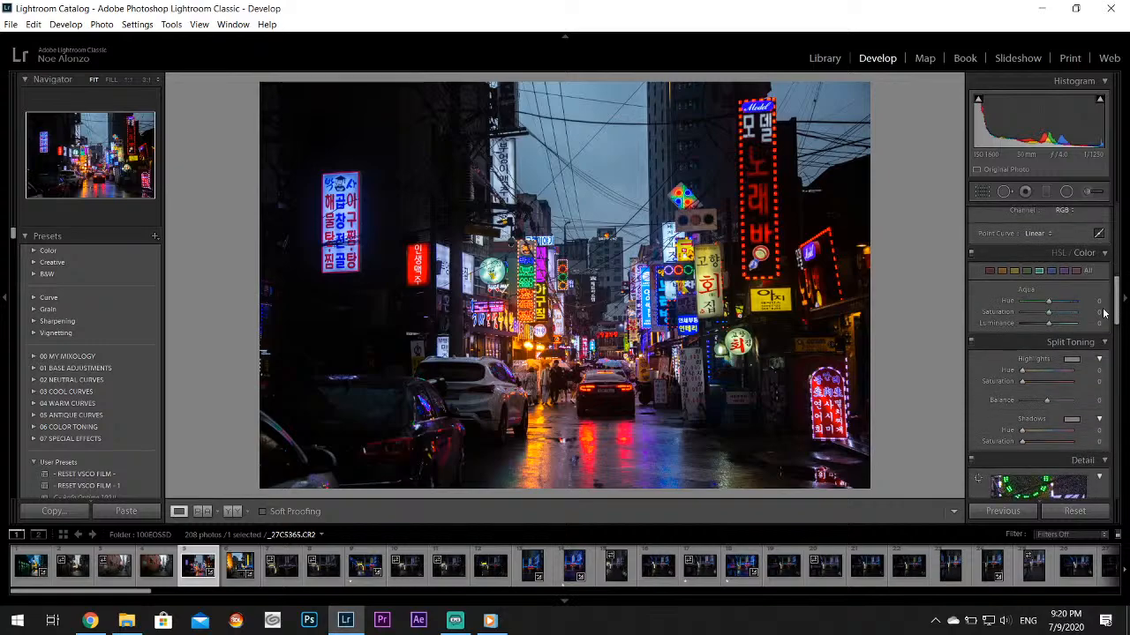
left_click(1071, 360)
mouse_move(966, 383)
left_mouse_down()
mouse_move(976, 373)
mouse_move(972, 382)
mouse_move(953, 371)
mouse_move(966, 368)
left_mouse_up()
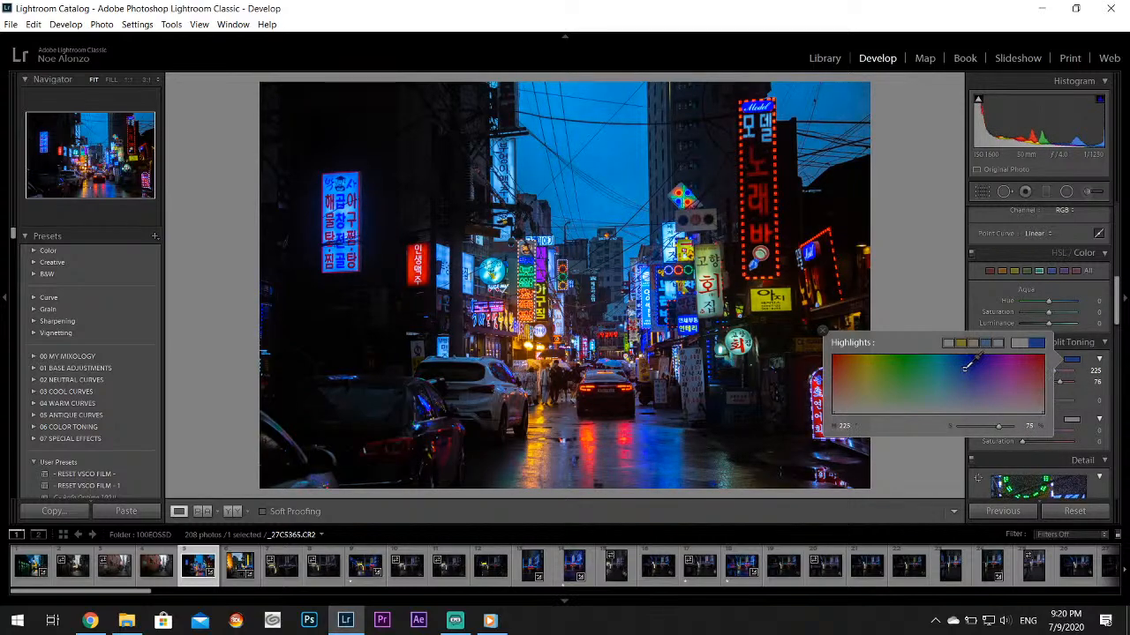
left_click(822, 331)
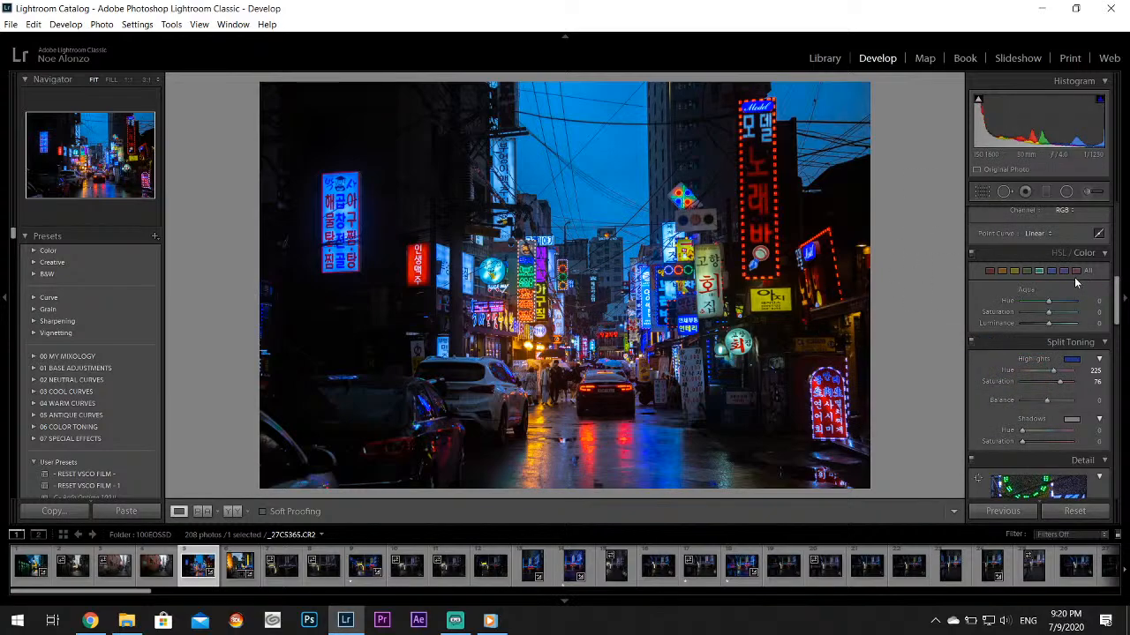
Shift the neon street photo's red hue to −51 and correct its perspective with Upright
left_click(989, 270)
mouse_move(1033, 301)
left_mouse_down()
mouse_move(1022, 304)
mouse_move(1034, 299)
left_mouse_up()
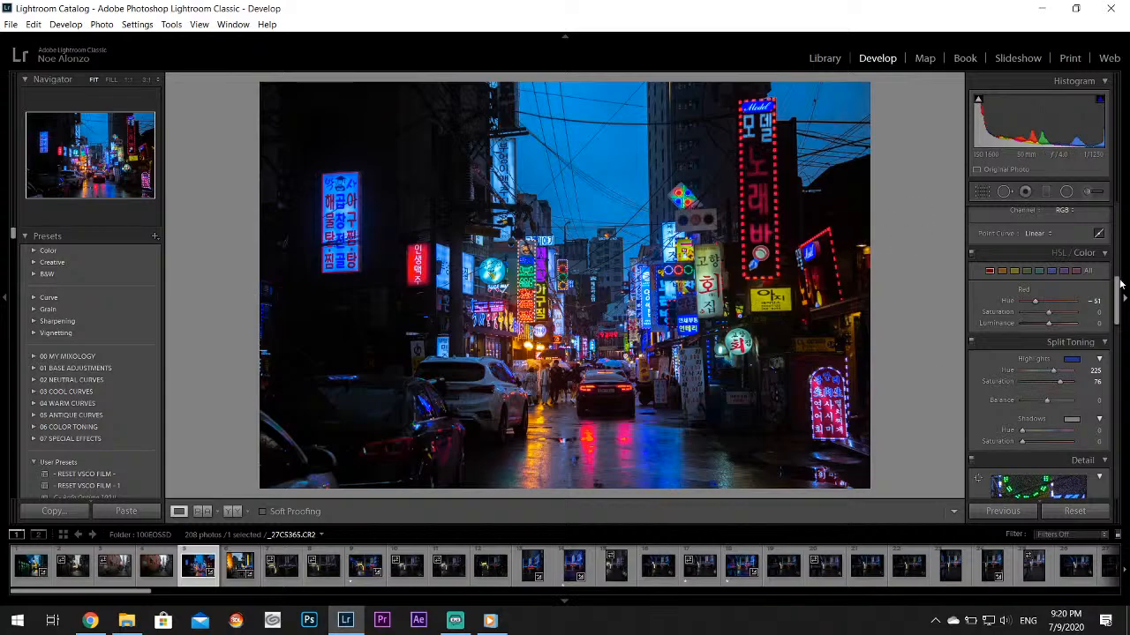
left_click_drag(1121, 283, 1126, 399)
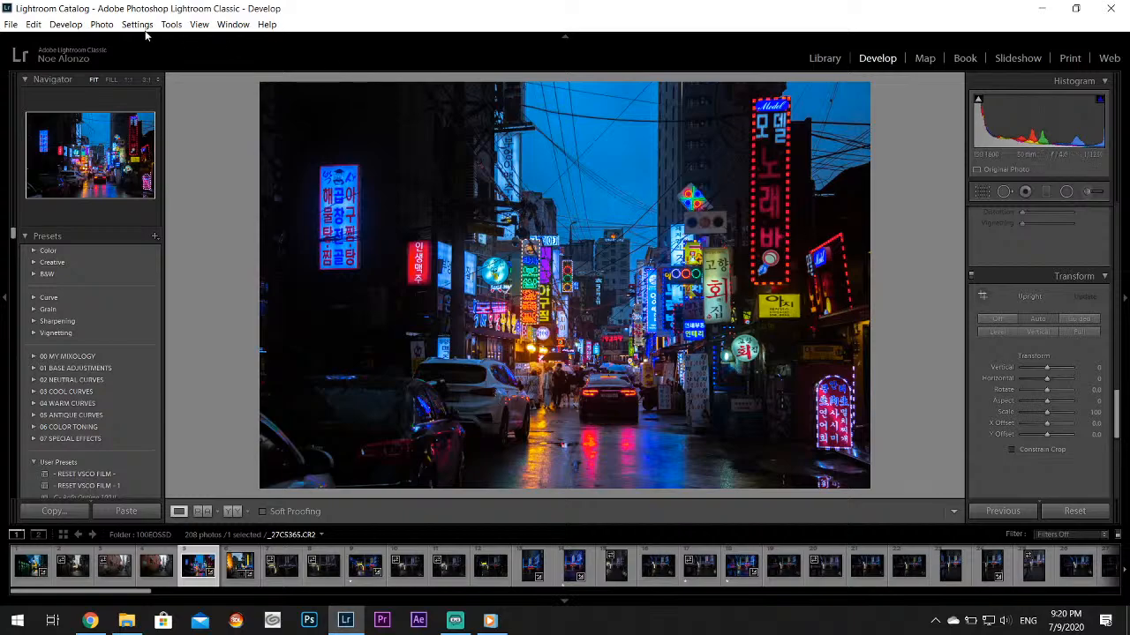
Export the neon street photo with the existing settings, 1920 pixels wide and watermarked
left_click(10, 24)
left_click(55, 199)
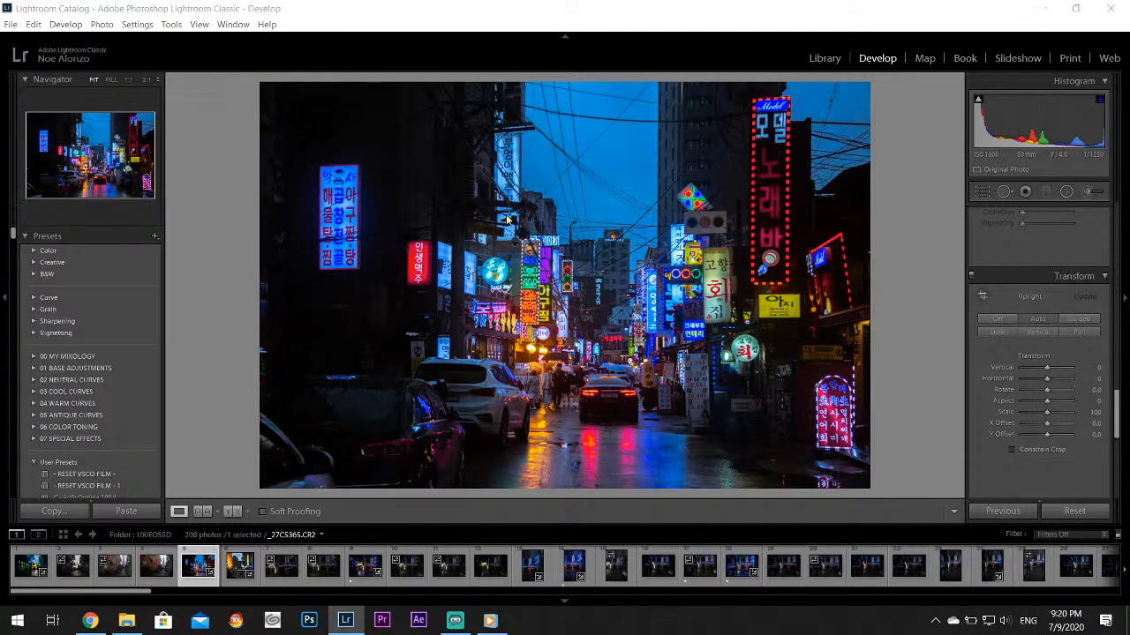
left_click_drag(800, 215, 817, 366)
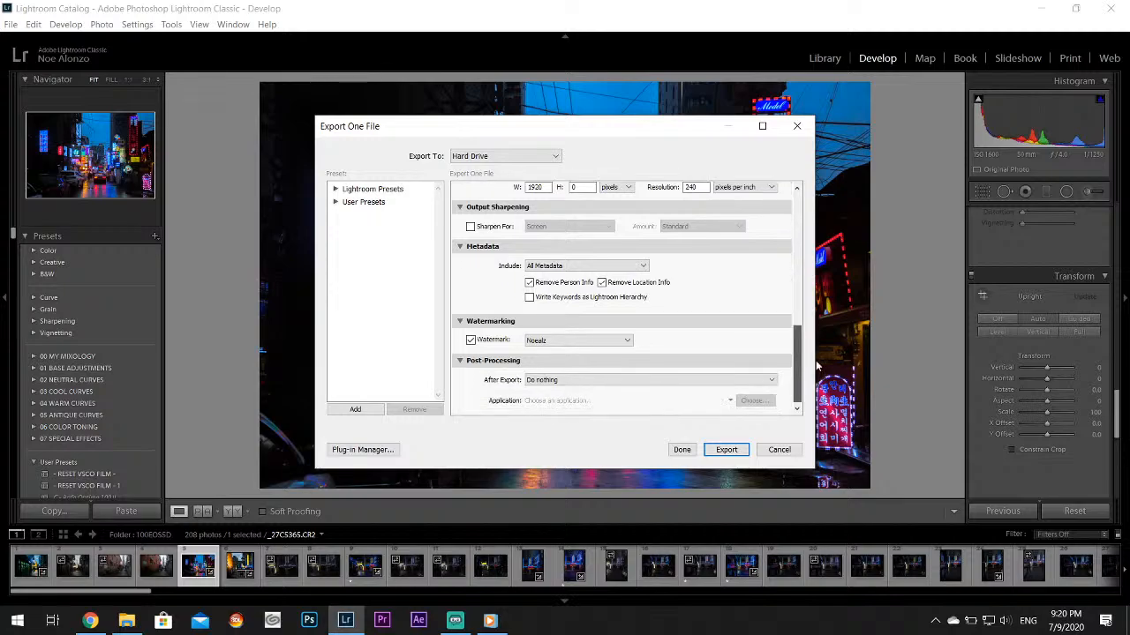
left_click(729, 449)
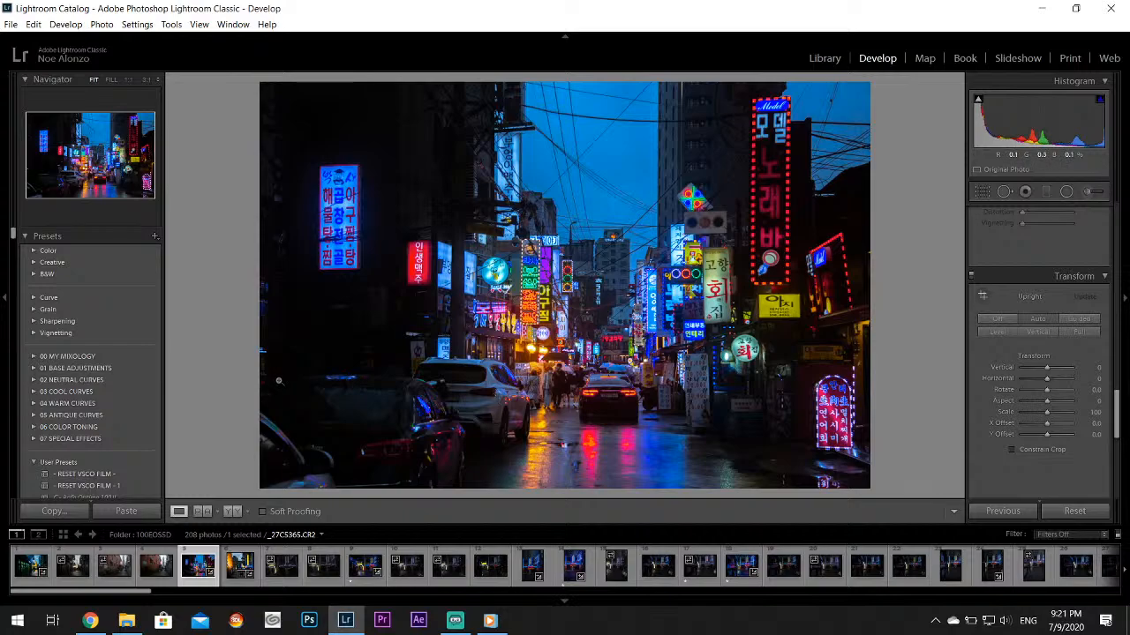
Look through the sixth to ninth photos and the fourteenth, checking the ninth photo's basic adjustments
left_click(228, 569)
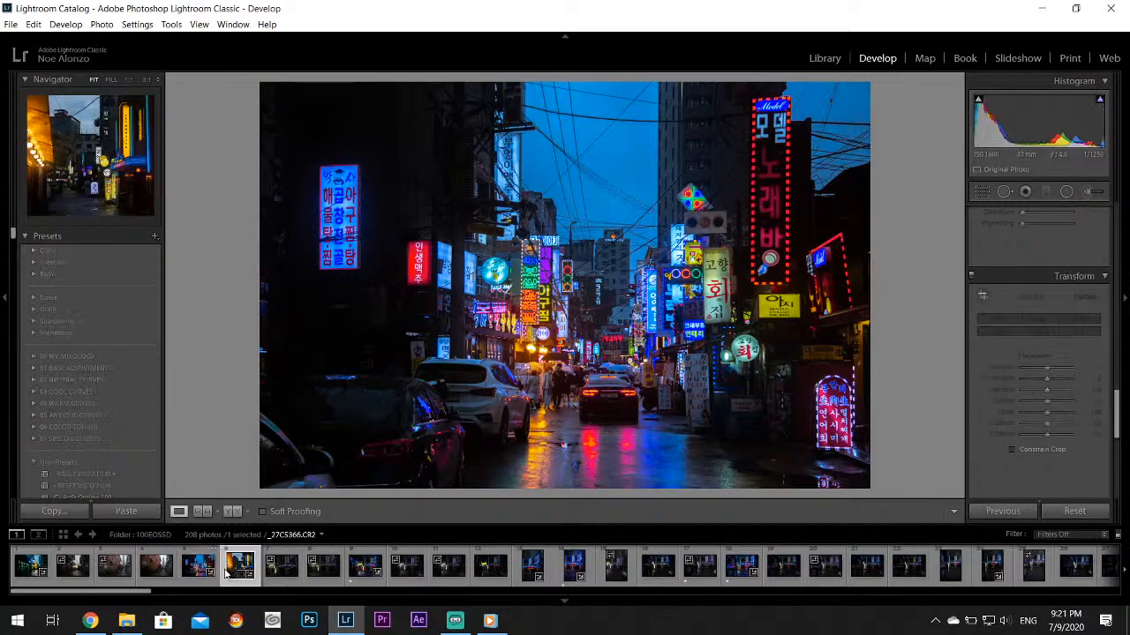
left_click(281, 569)
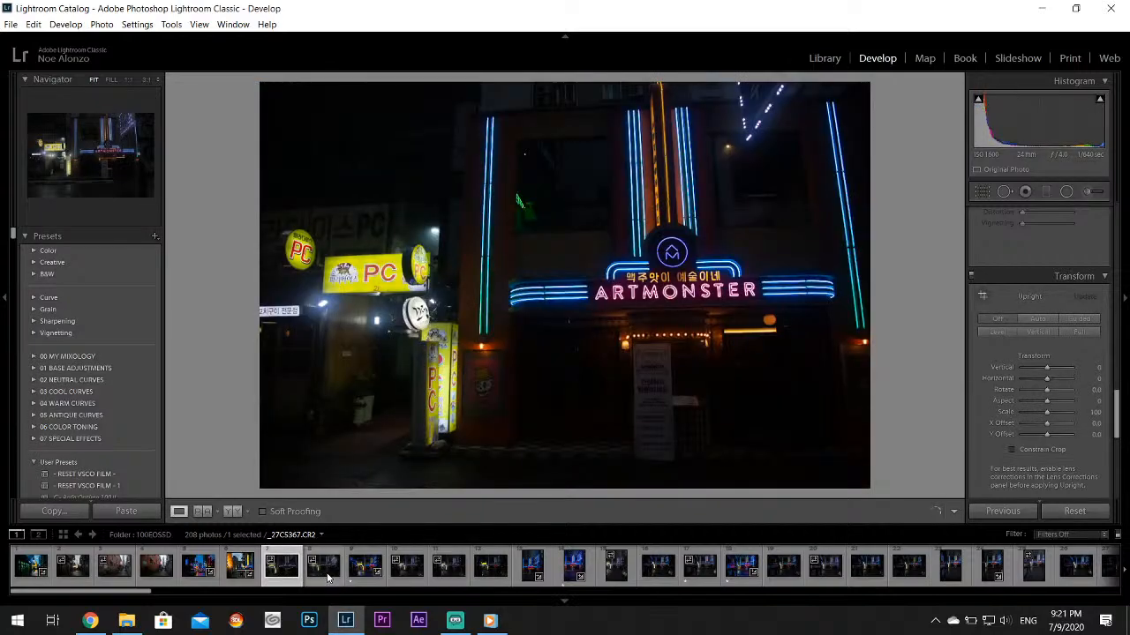
left_click(323, 572)
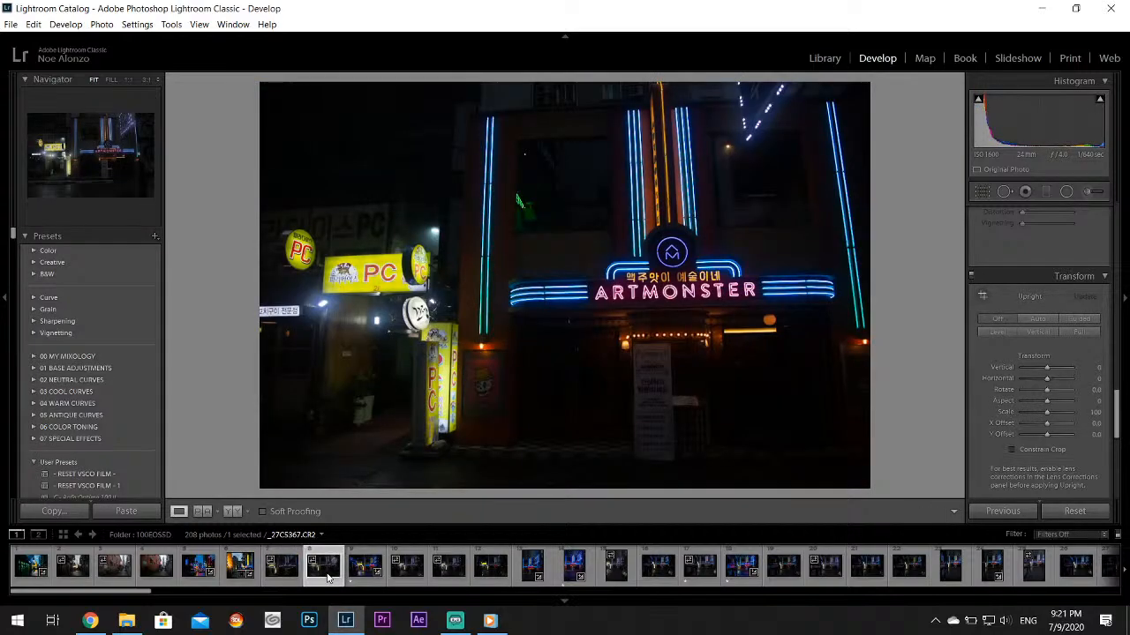
left_click(353, 574)
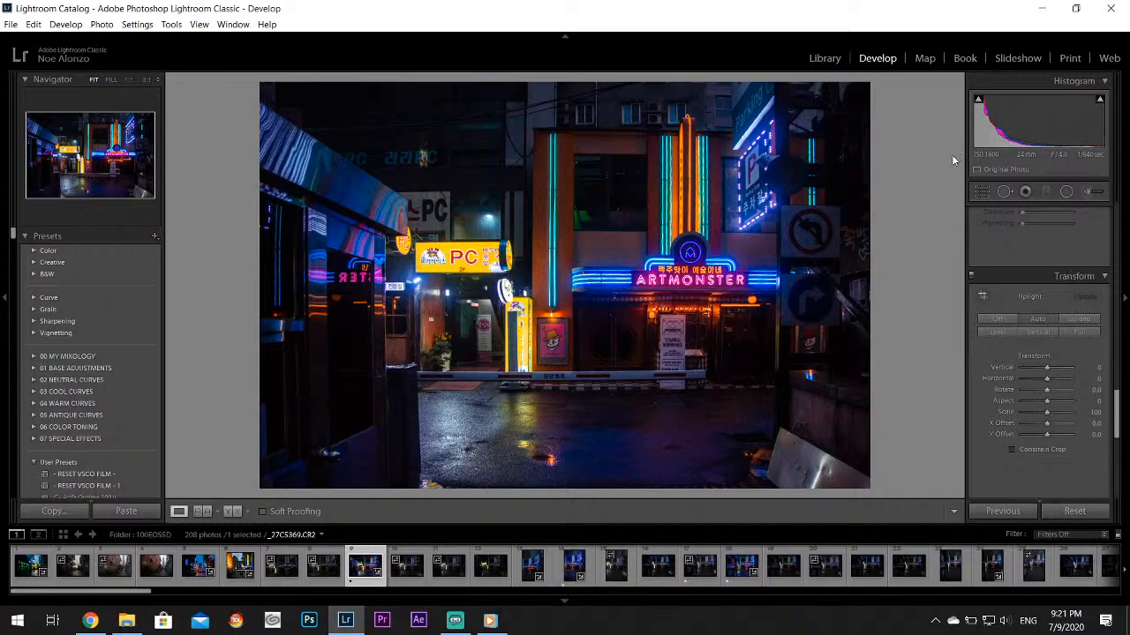
scroll(1082, 301, "up", 10)
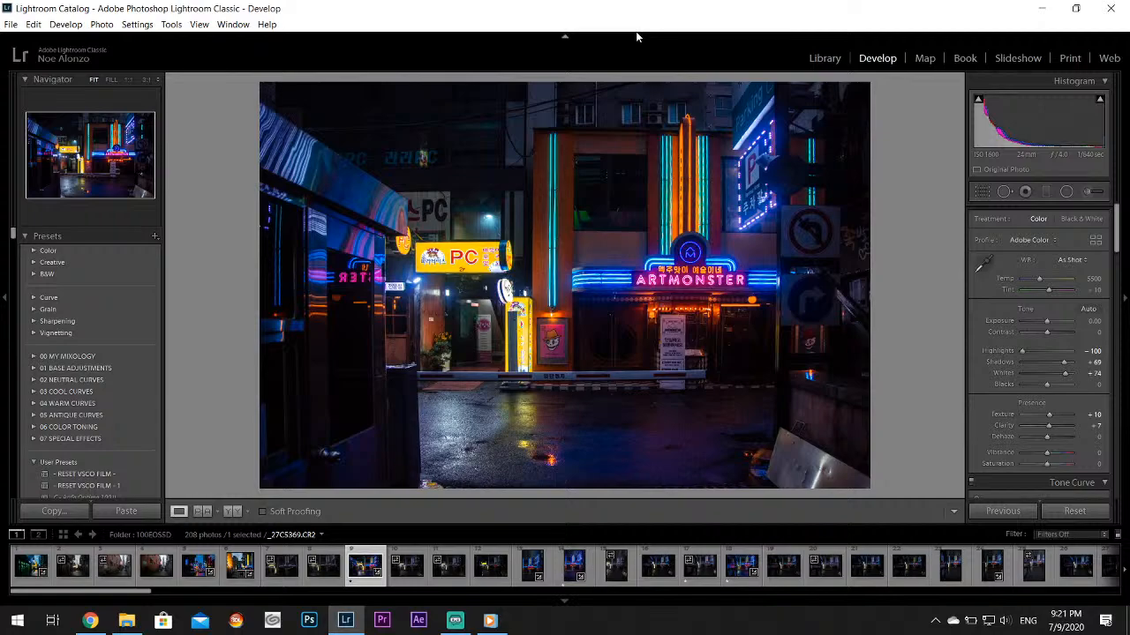
left_click(569, 570)
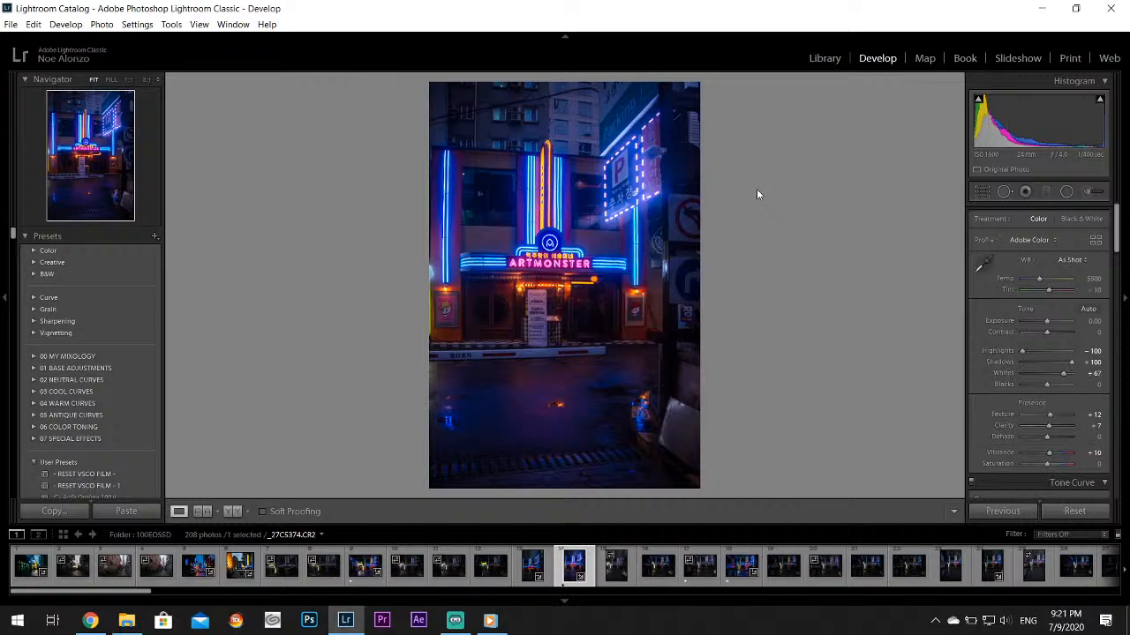
Open the eighteenth photo, the Artmonster facade with its reflection, and inspect its no-left-turn sign at 1:1 for noise
left_click(737, 571)
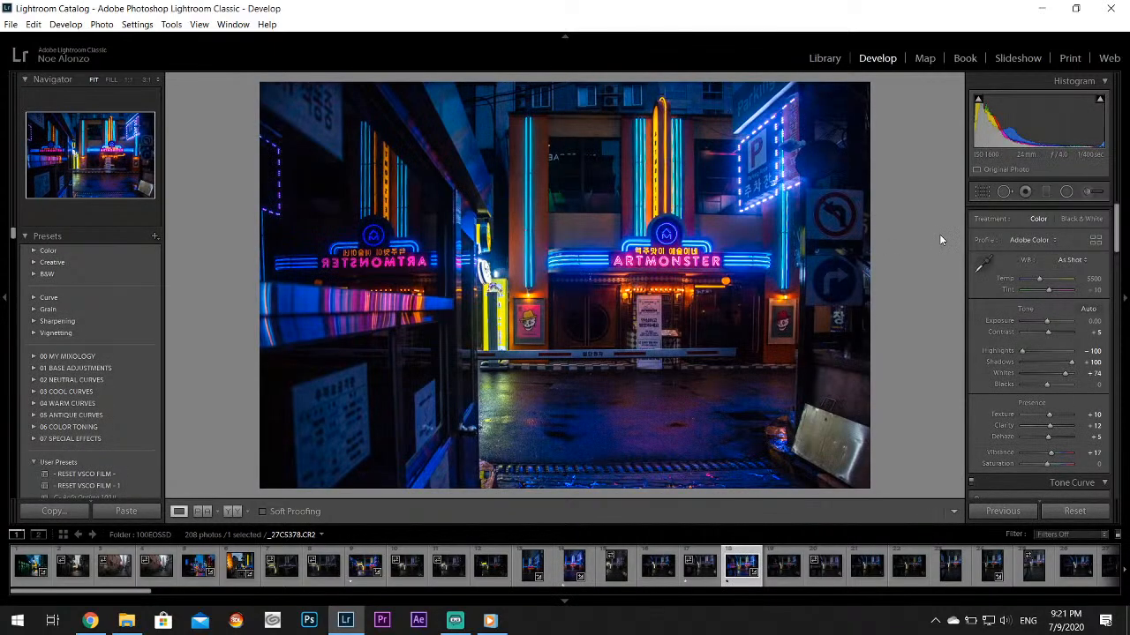
left_click_drag(860, 209, 677, 237)
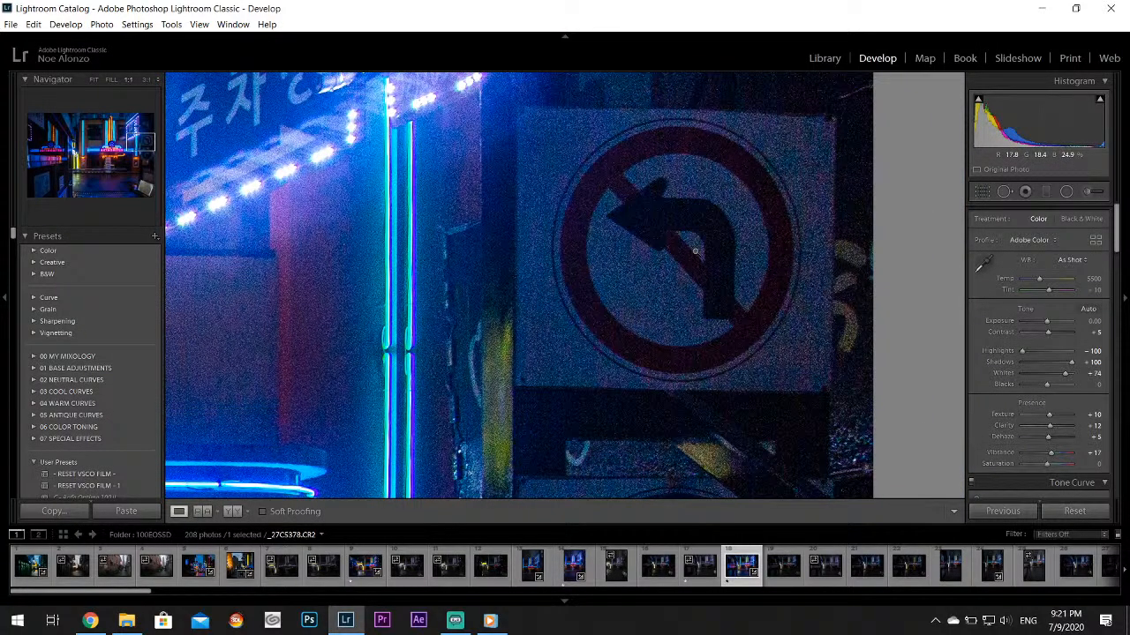
left_click(694, 253)
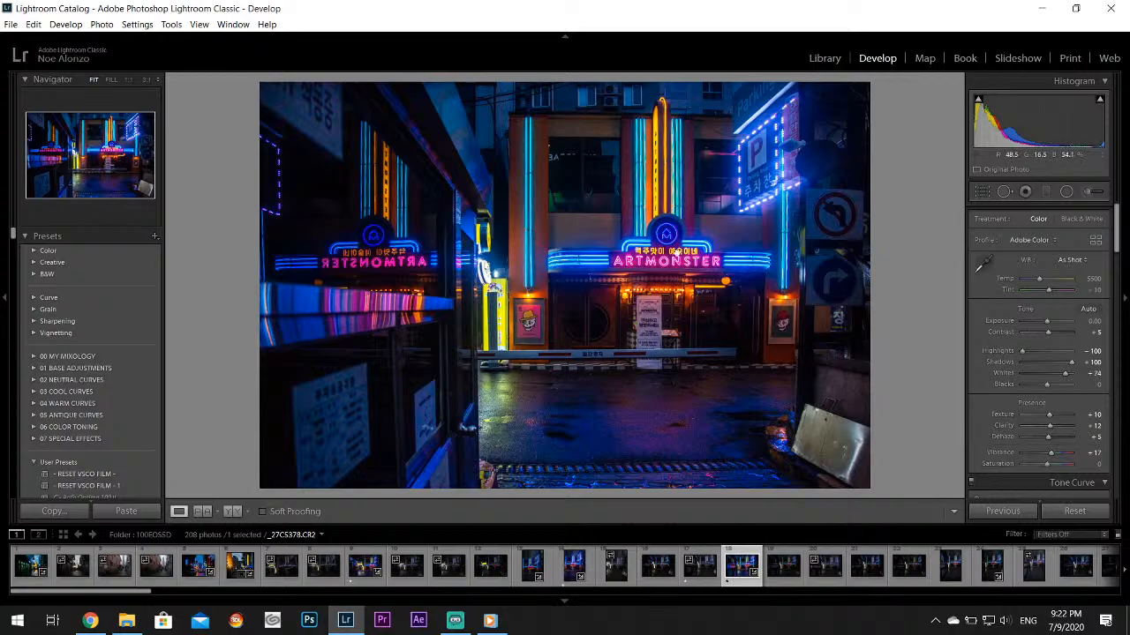
left_click(675, 254)
left_click(676, 314)
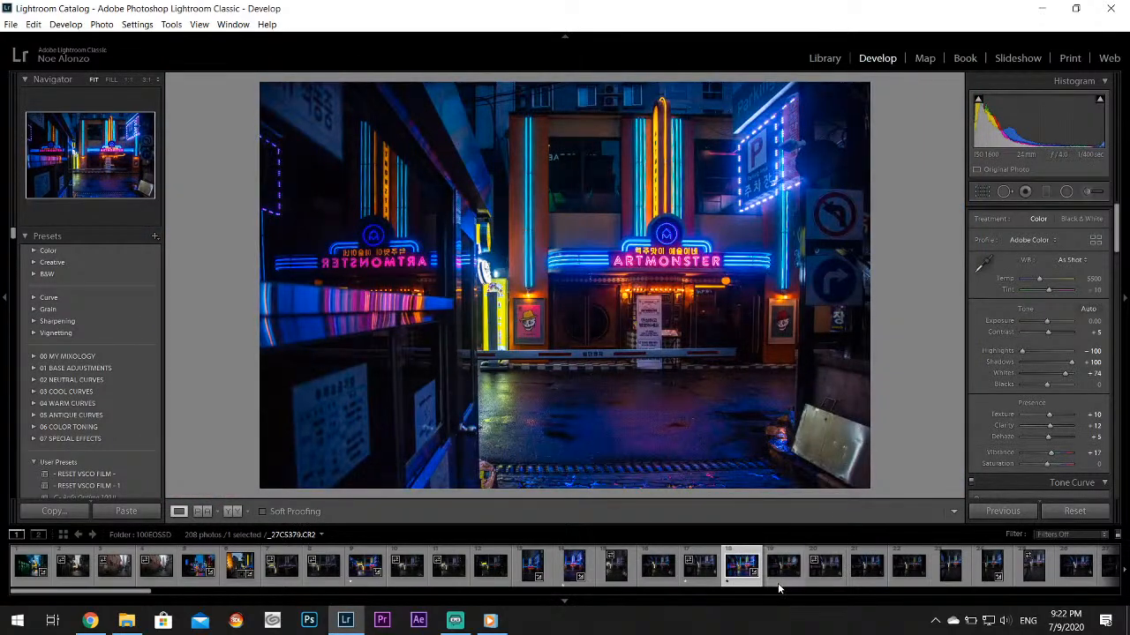
Review the remaining Artmonster exterior shots: photos 25, 28, 33, 38 and 46
scroll(782, 583, "down", 3)
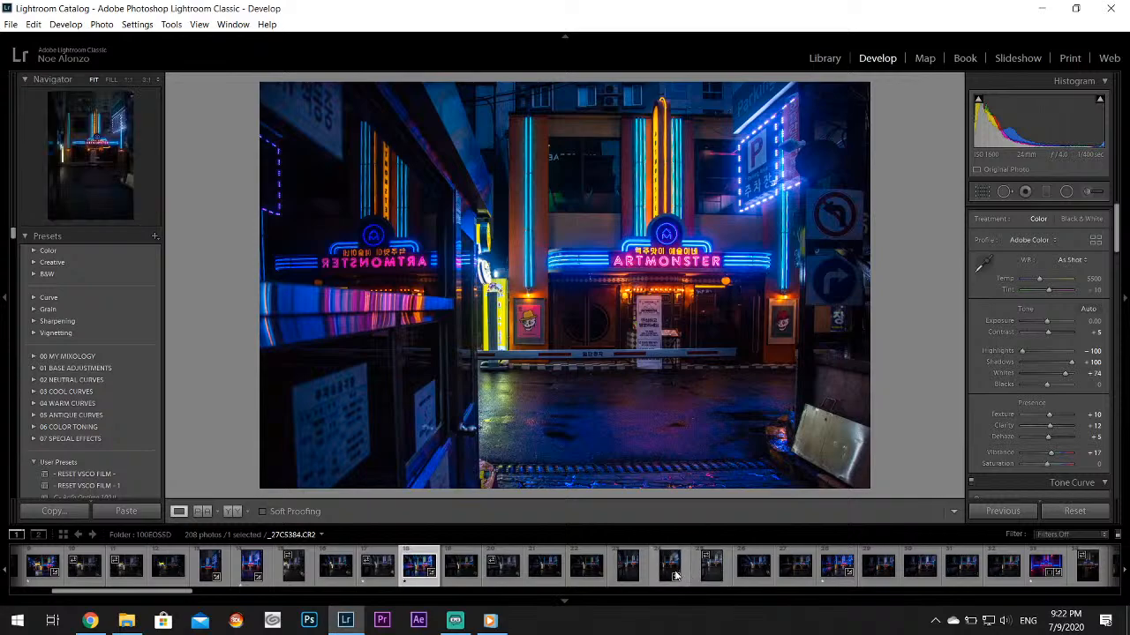
left_click(709, 569)
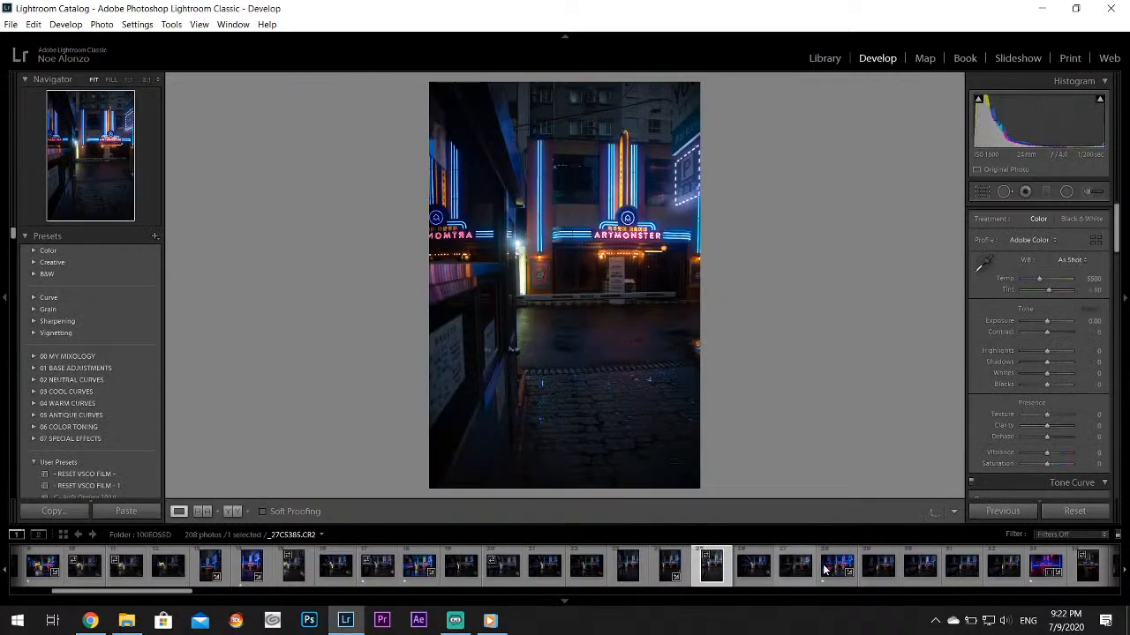
left_click(825, 569)
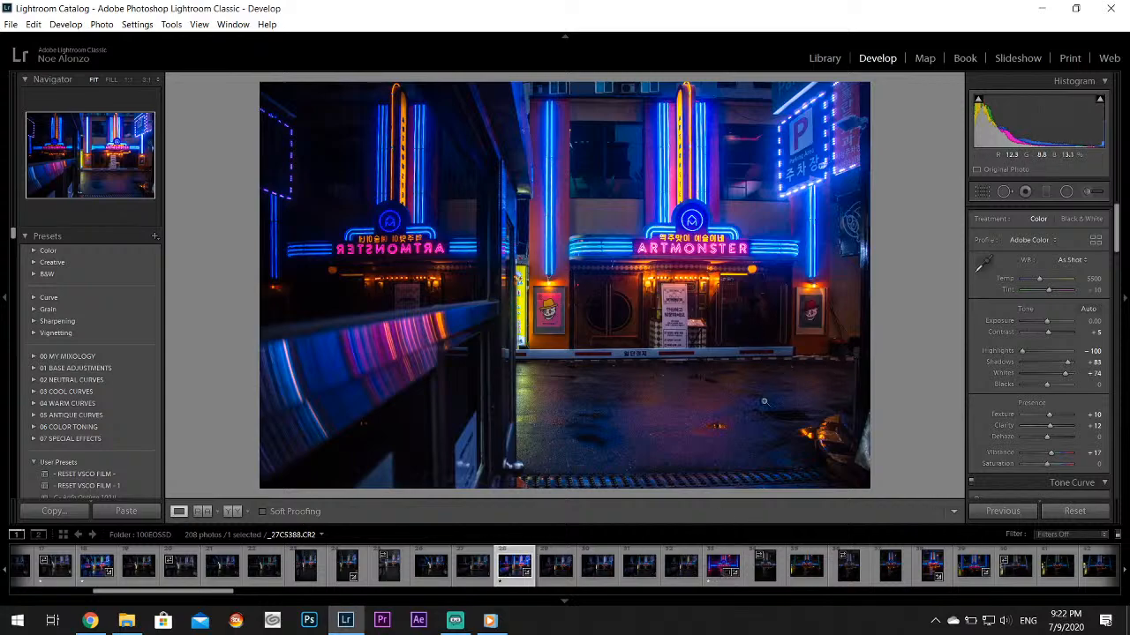
left_click(710, 572)
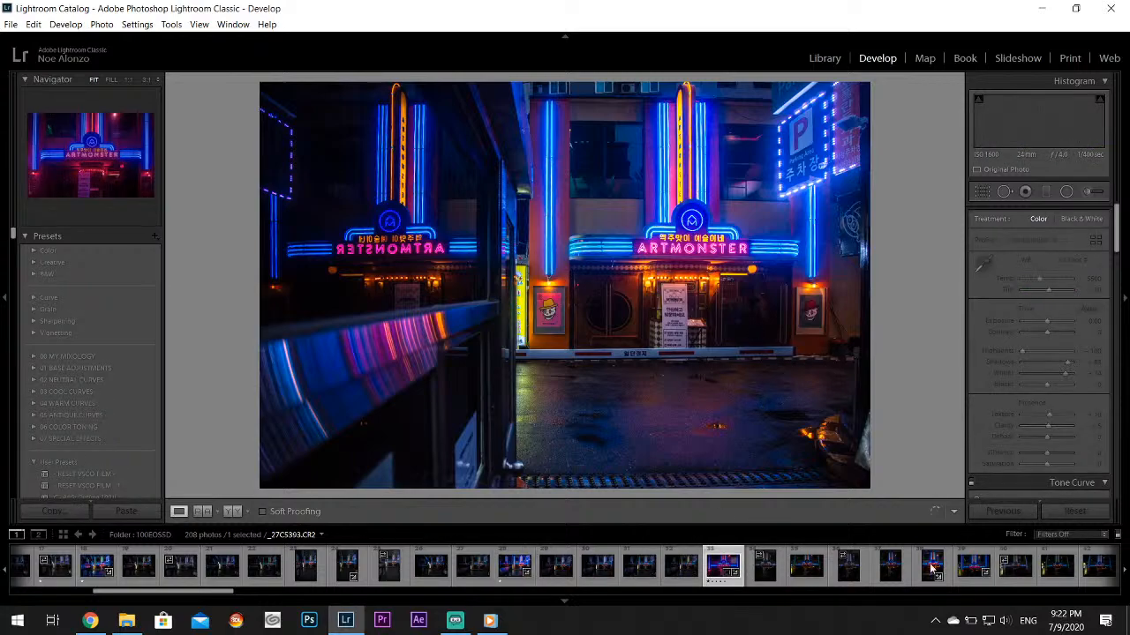
left_click(921, 565)
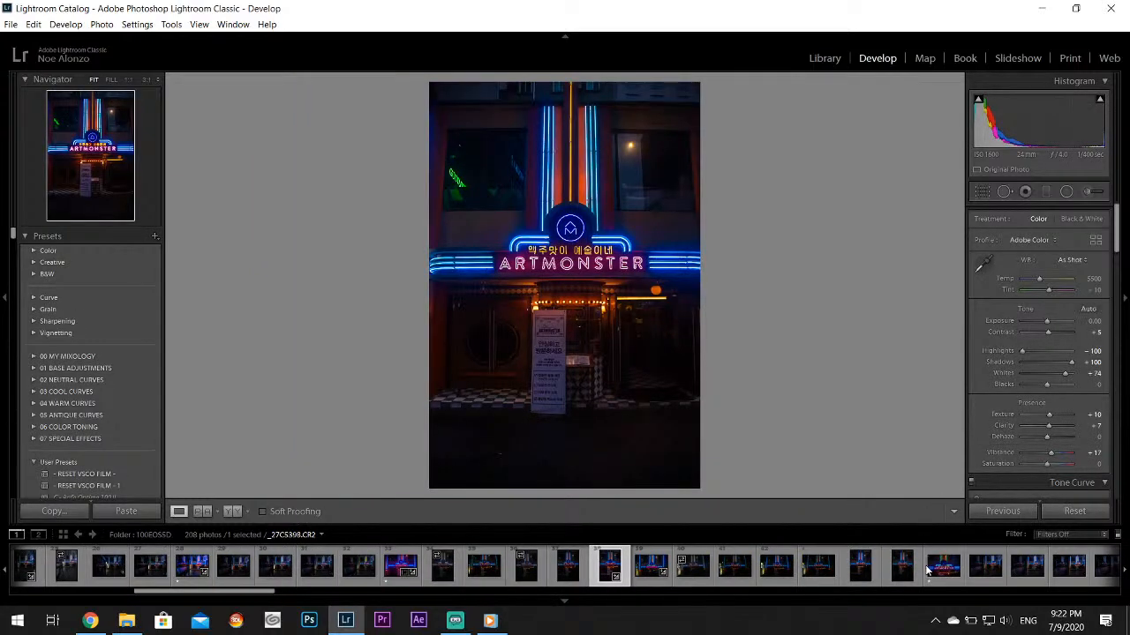
left_click(928, 570)
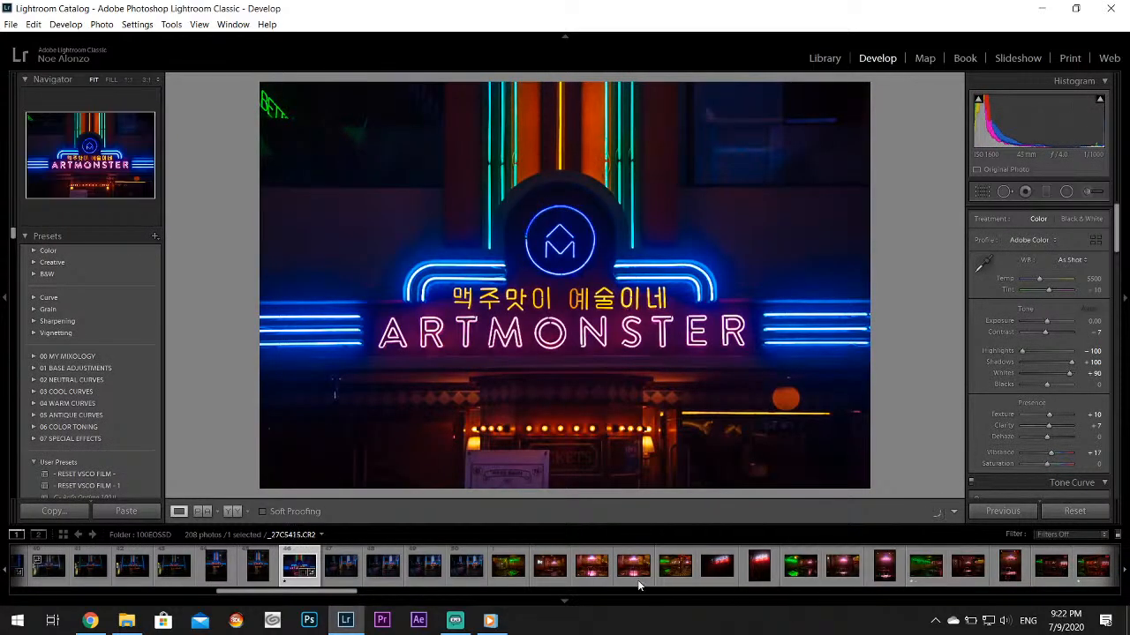
Compare the neon bar interior shots from photo 51 to 61, including the vertical BEER sign photo
left_click(519, 572)
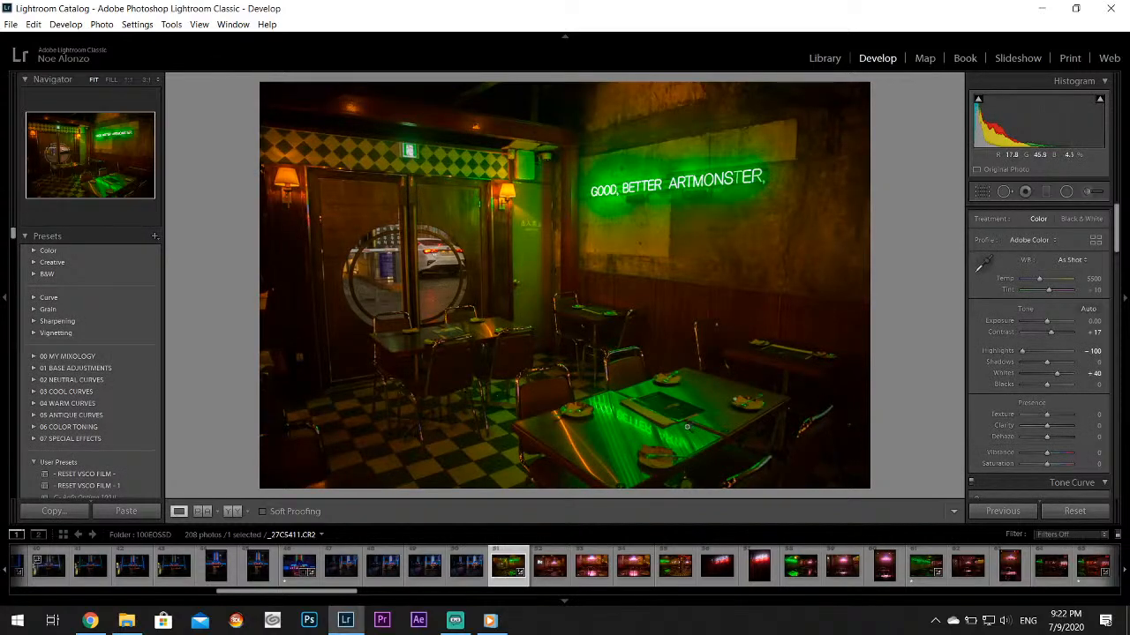
left_click(547, 575)
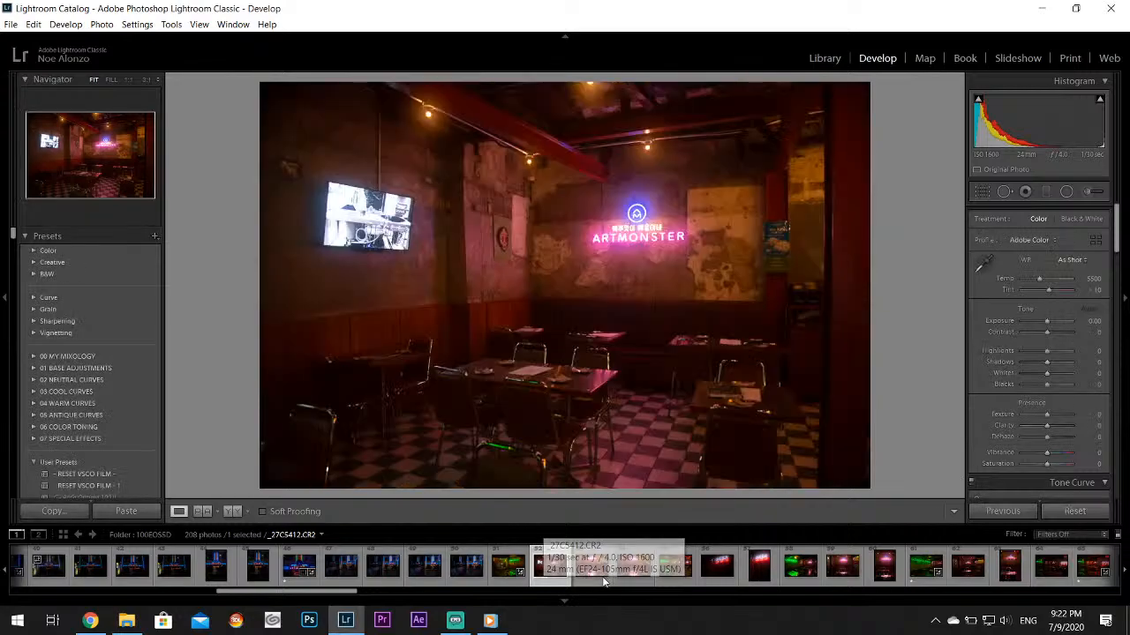
left_click(631, 578)
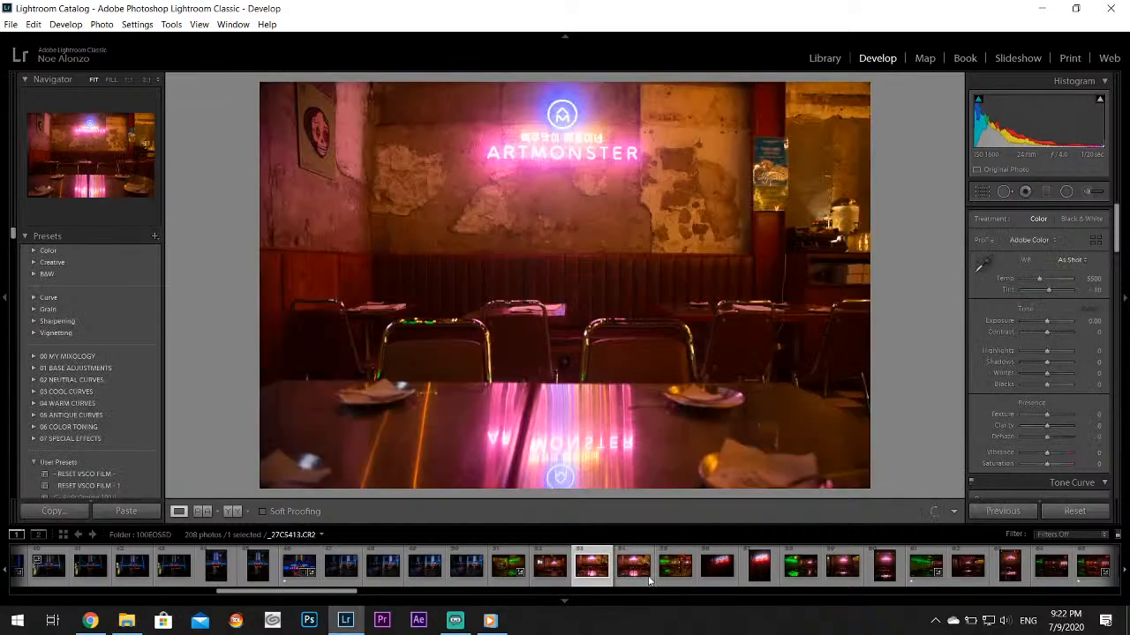
left_click(801, 570)
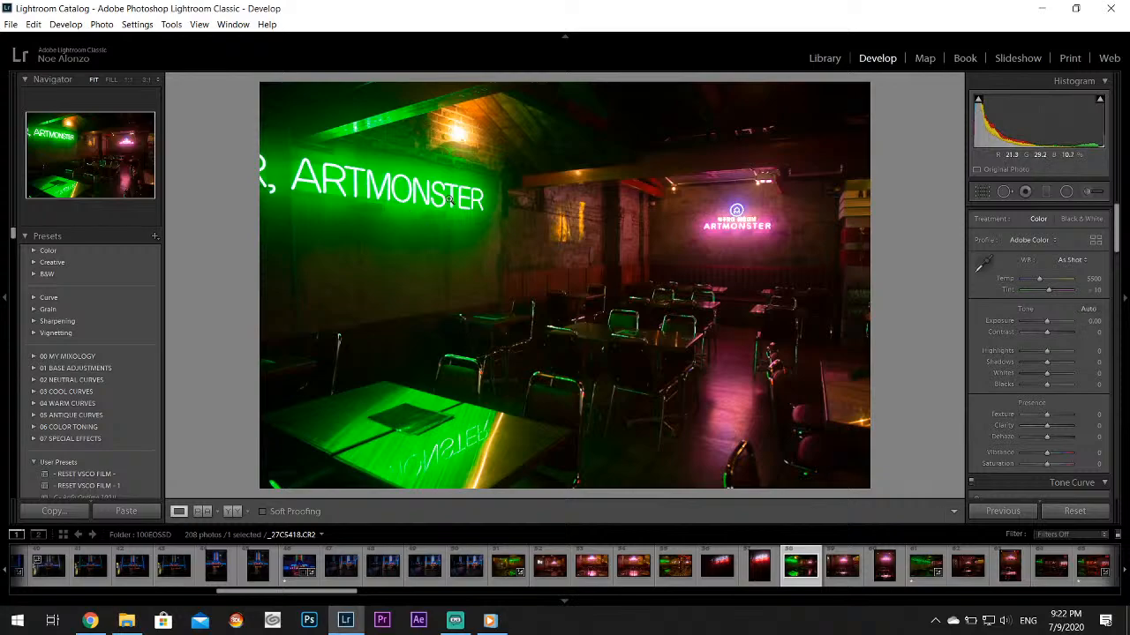
left_click_drag(381, 220, 702, 225)
left_click(914, 567)
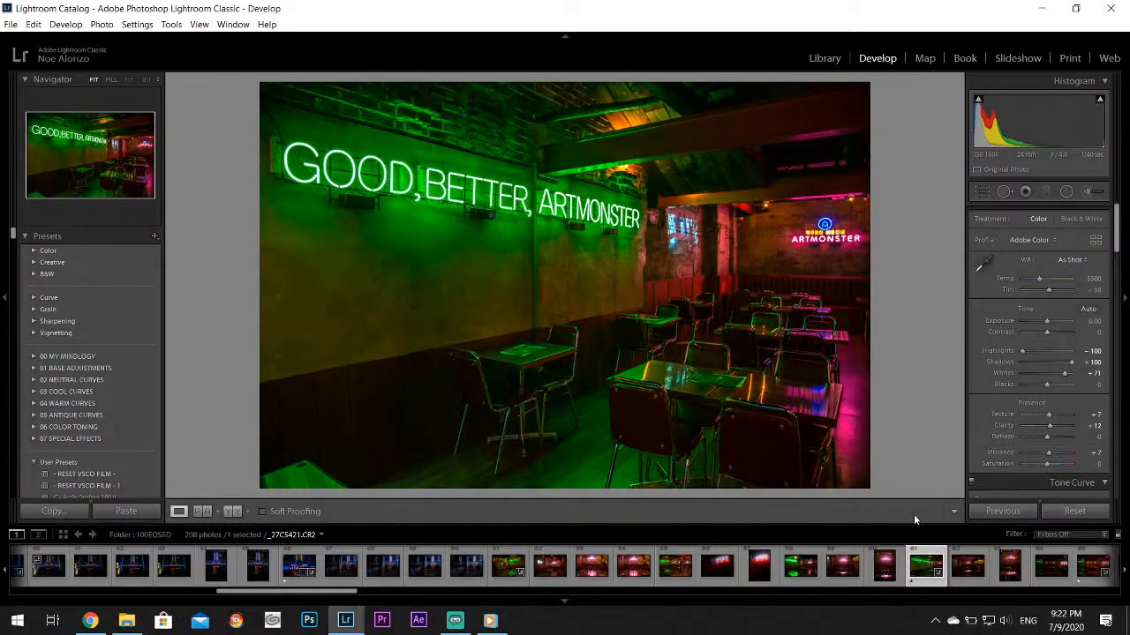
left_click(768, 572)
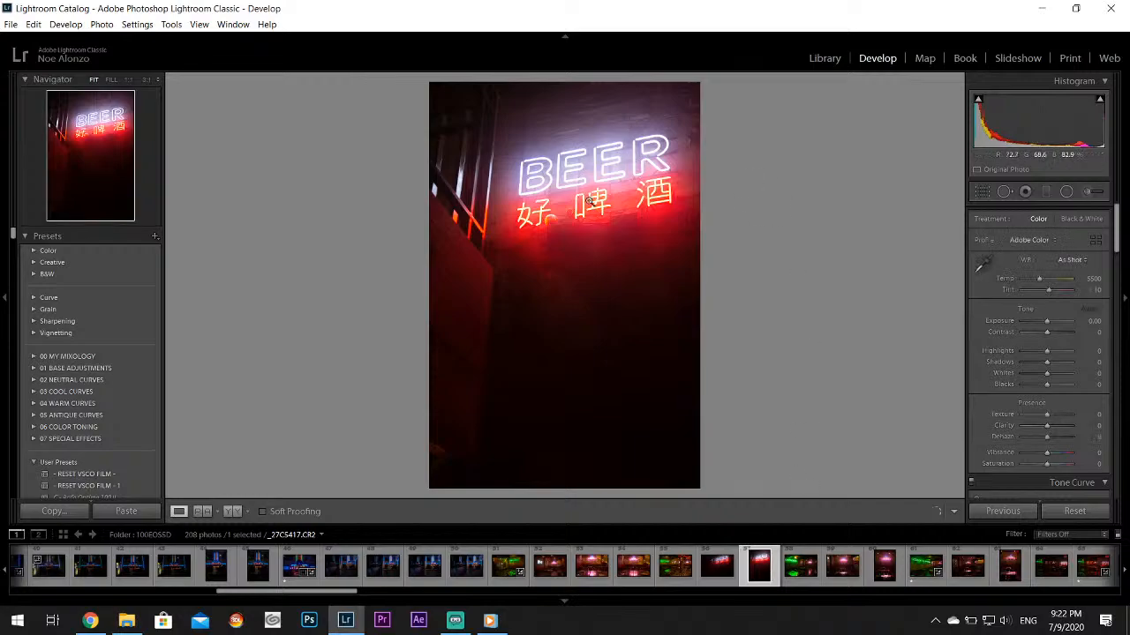
left_click(925, 565)
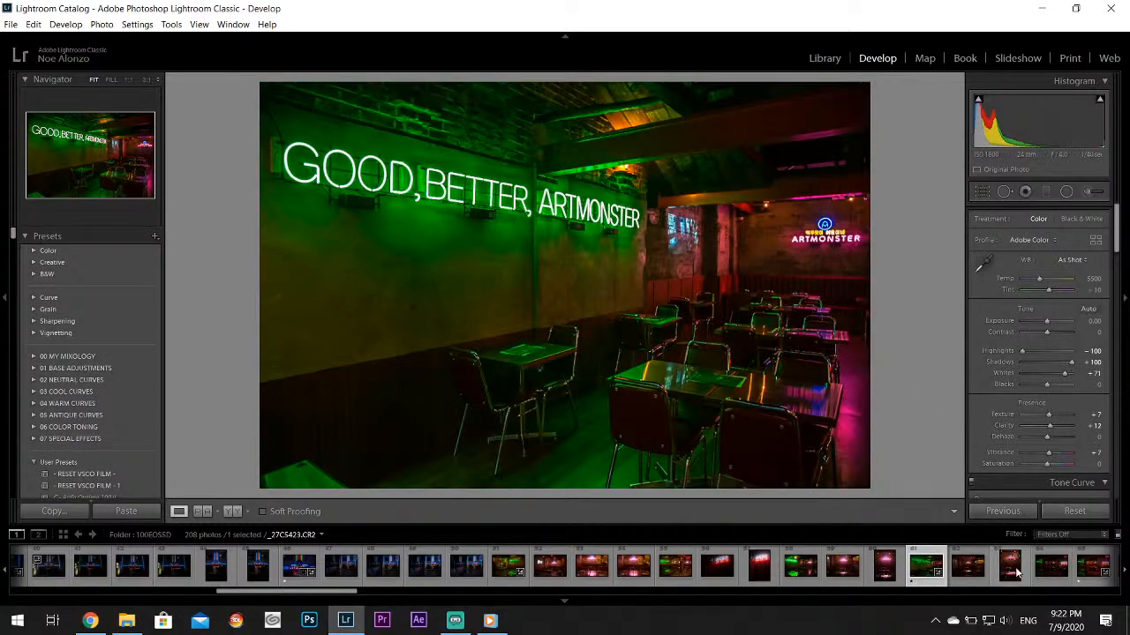
Review bar interior photo 65, the red BEER sign photo 71, and photo 72 with the seated couple
scroll(1016, 577, "down", 4)
left_click(760, 576)
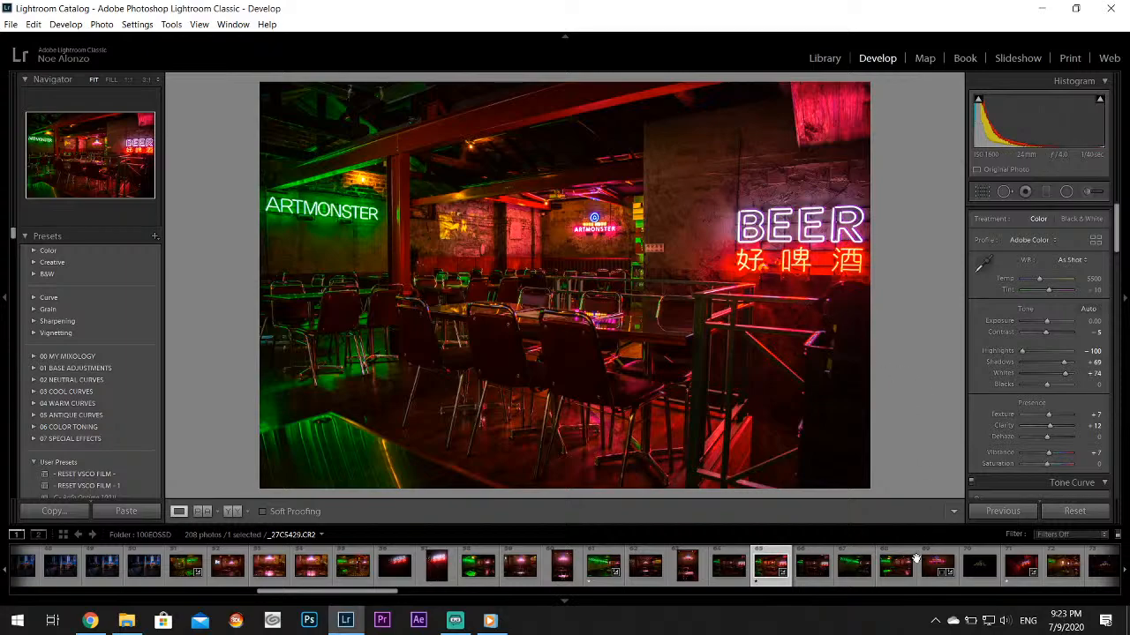
left_click(1021, 572)
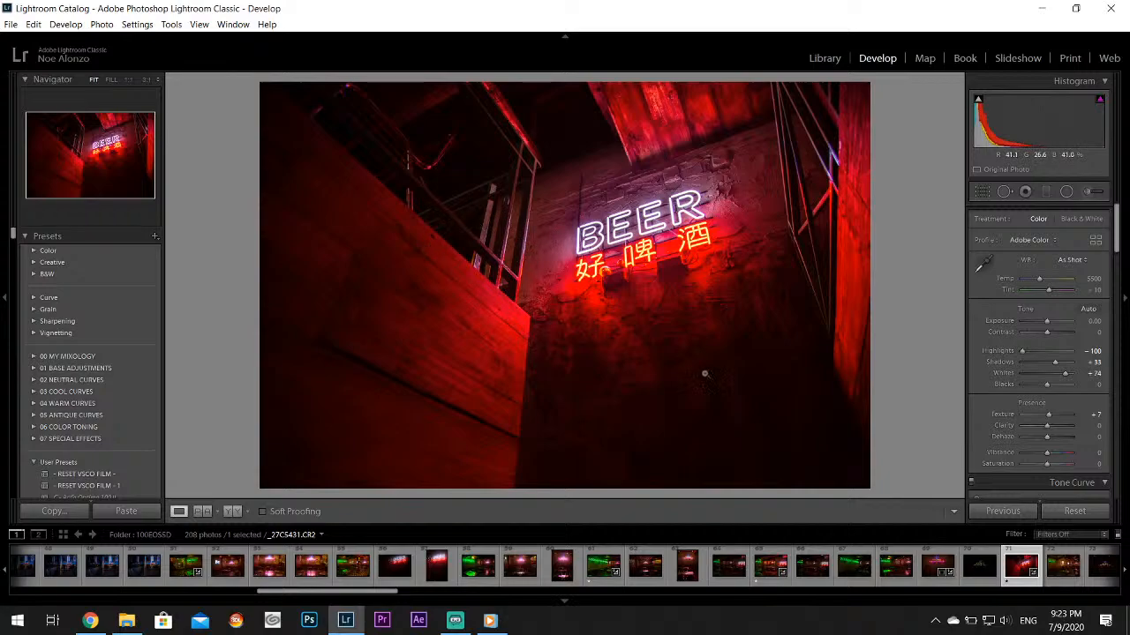
scroll(941, 567, "down", 3)
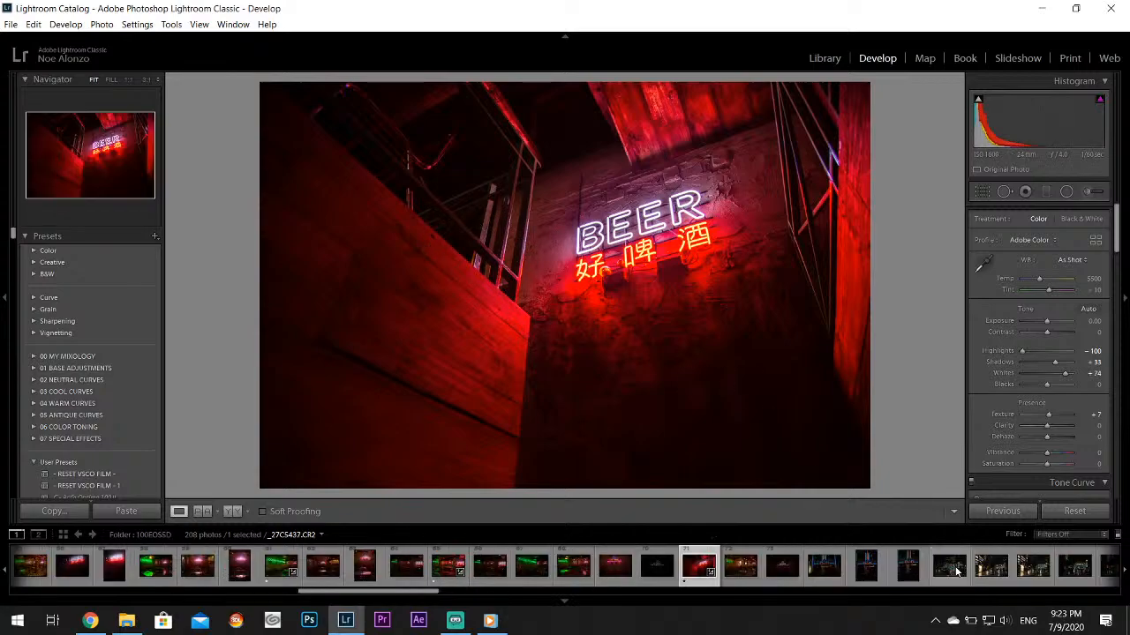
left_click(742, 574)
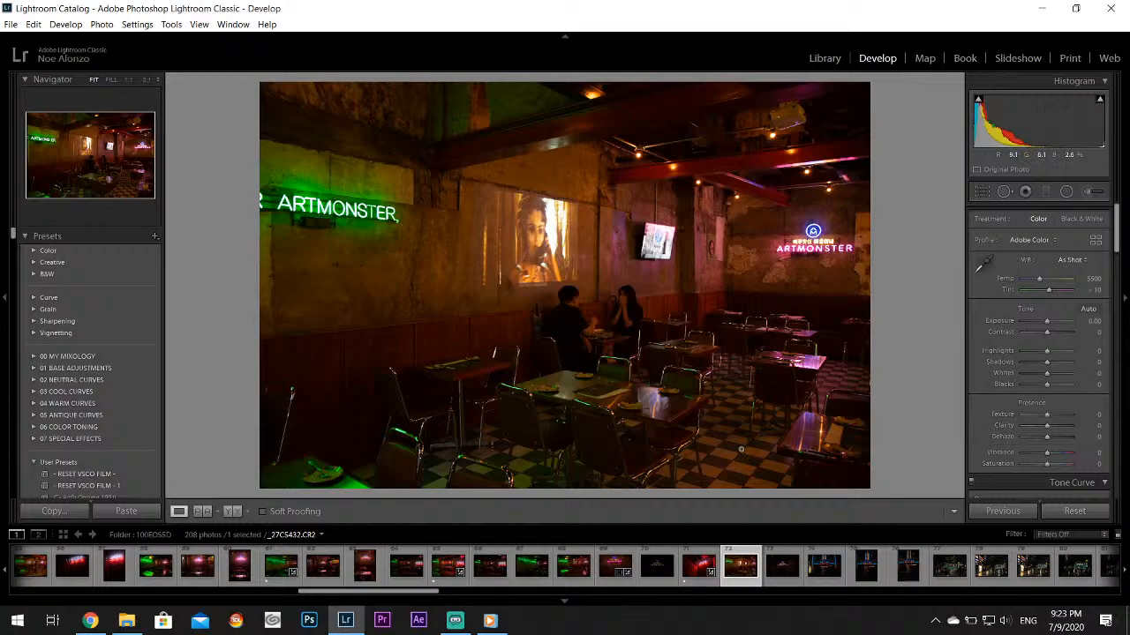
Compare the rainy subway entrance photos 77, 78 and 86, and return to photo 77 to inspect its pedestrians
left_click(946, 574)
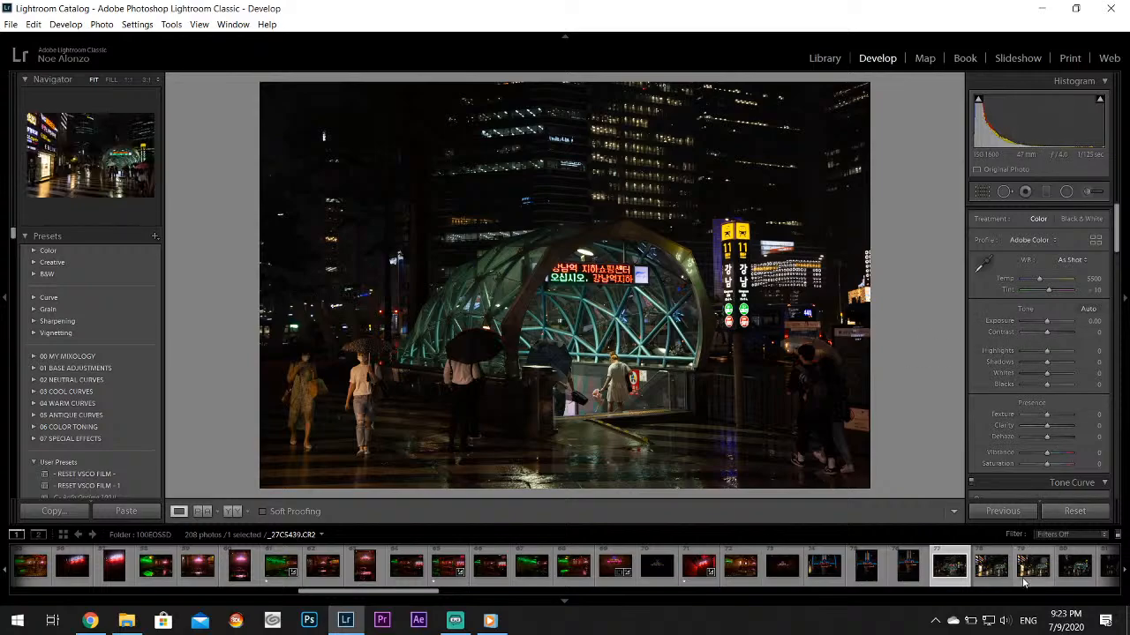
scroll(1025, 573, "down", 3)
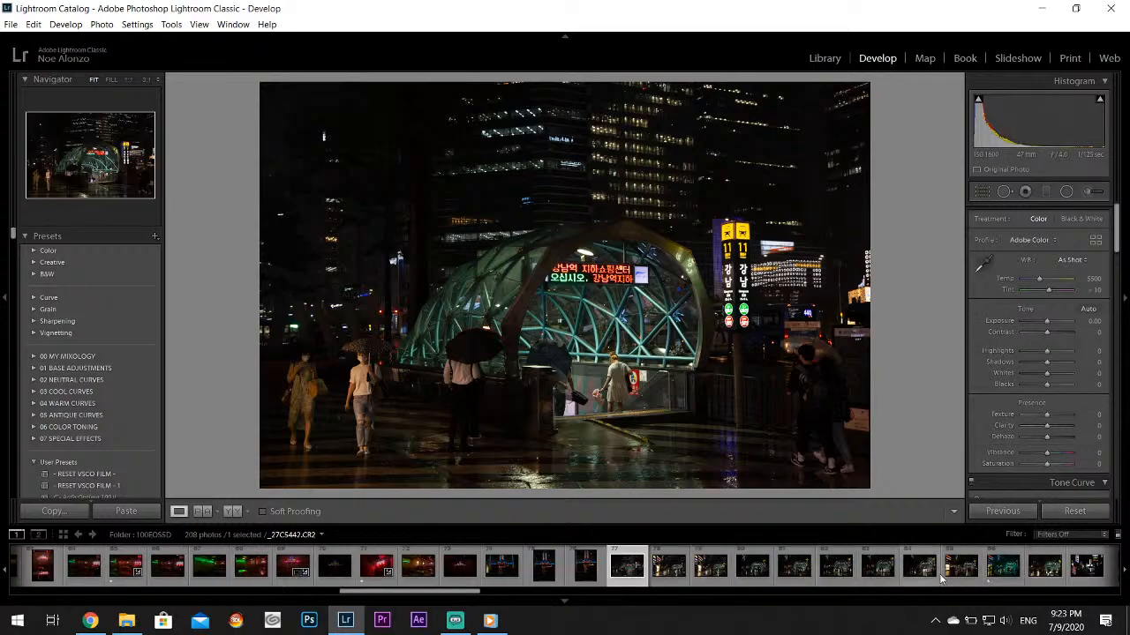
left_click(1012, 575)
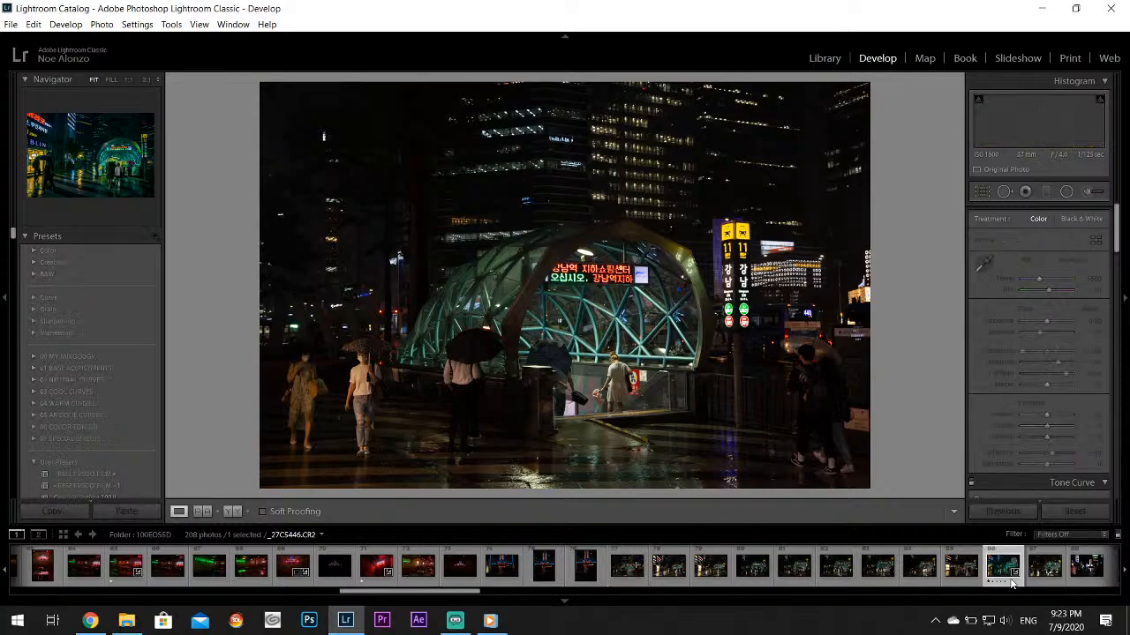
left_click(625, 566)
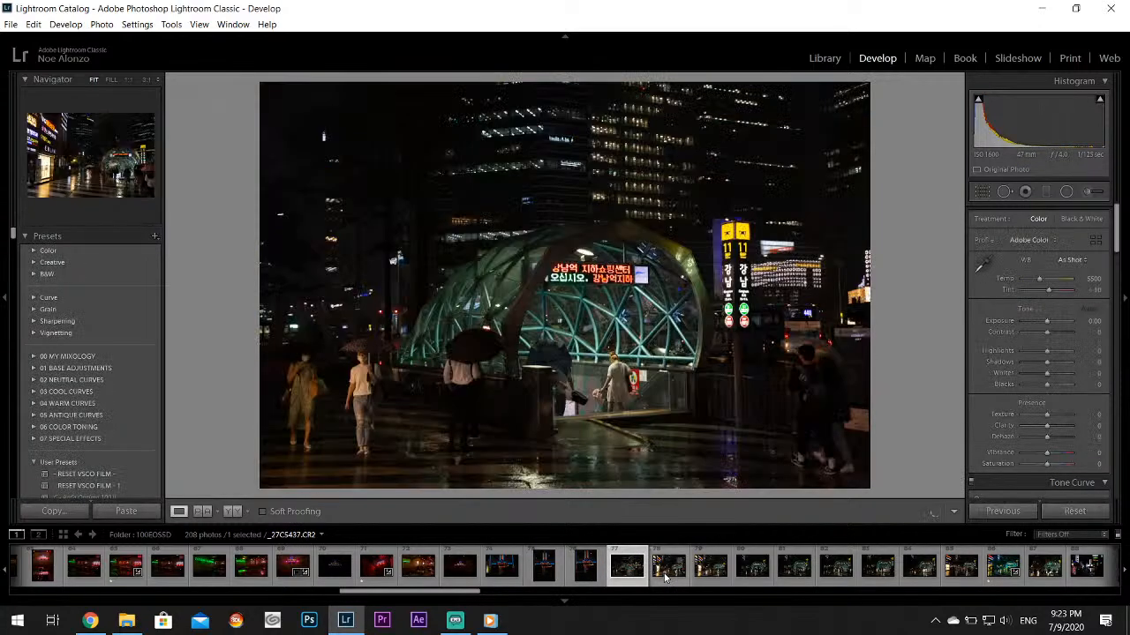
left_click(666, 572)
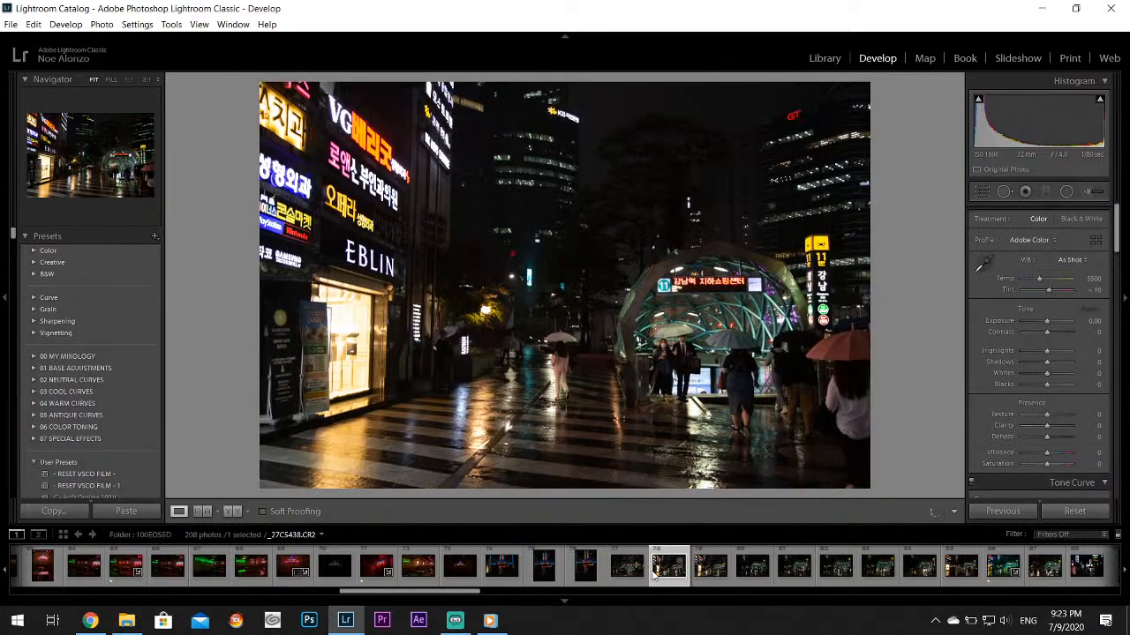
left_click(631, 572)
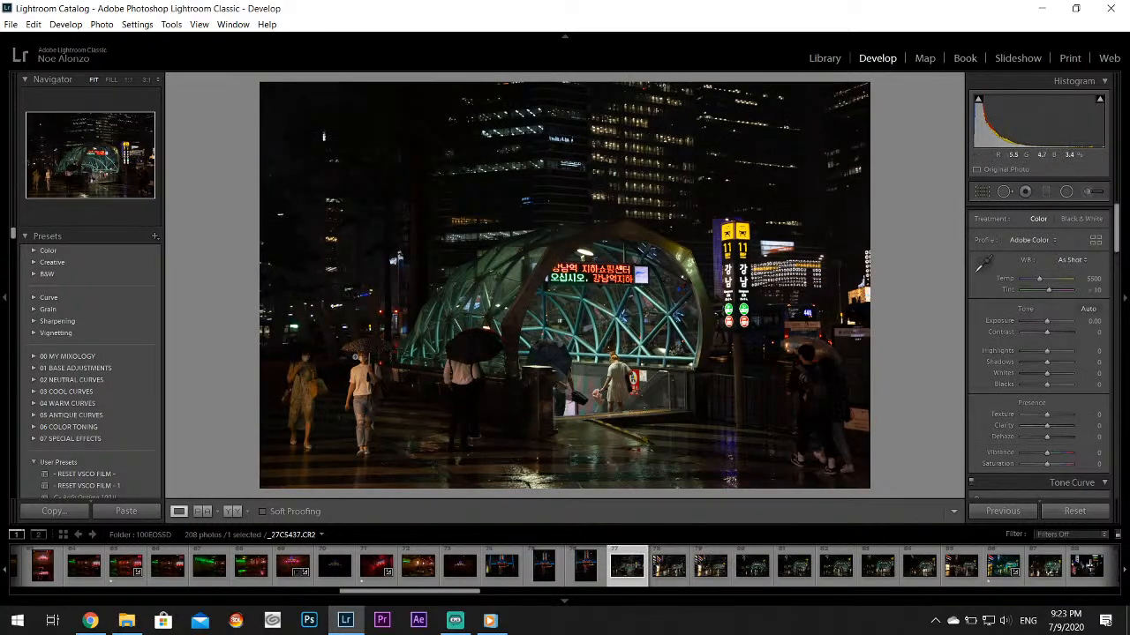
left_click(360, 358)
left_click(386, 373)
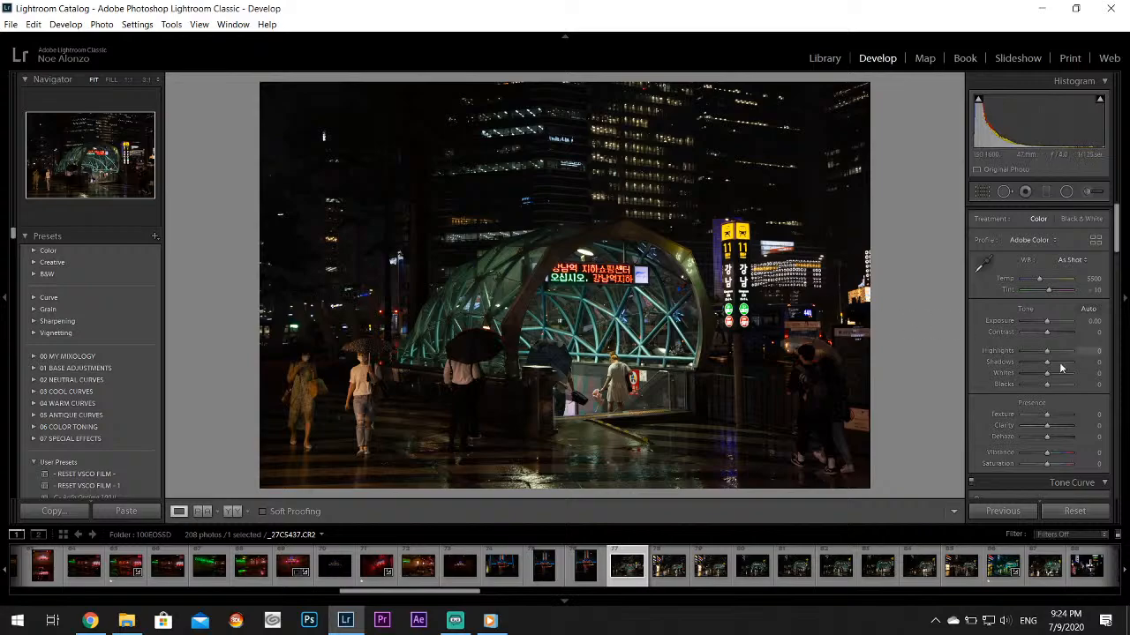
Set photo 77's highlights to -100, whites to +67 and shadows to +100, and inspect the dark background detail
left_click_drag(1046, 351, 1065, 377)
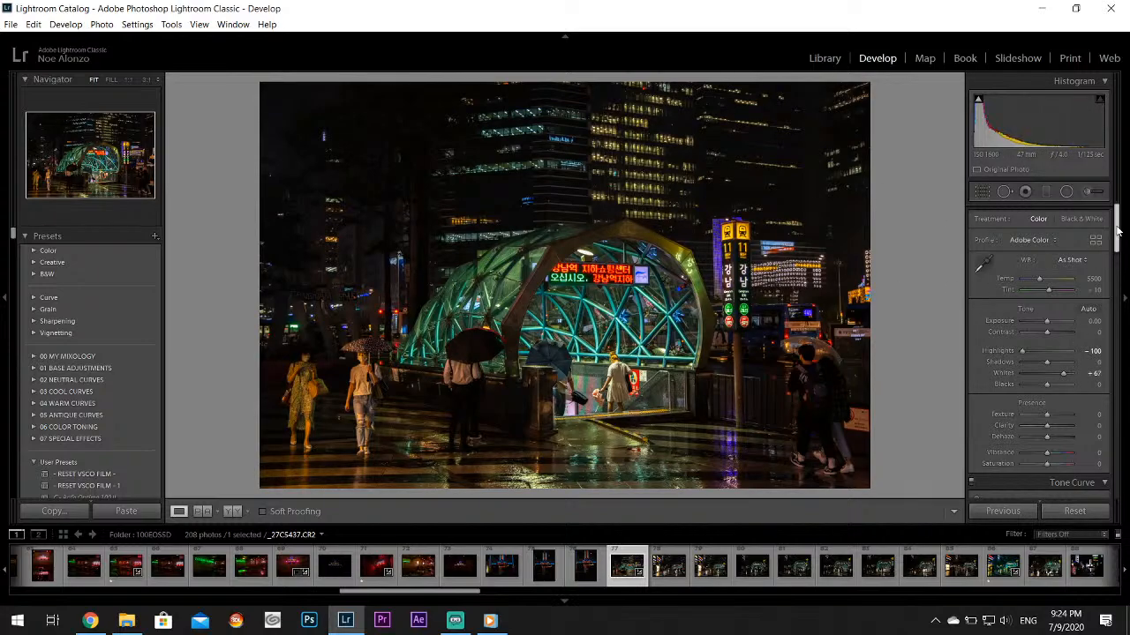
left_click_drag(1046, 362, 1100, 371)
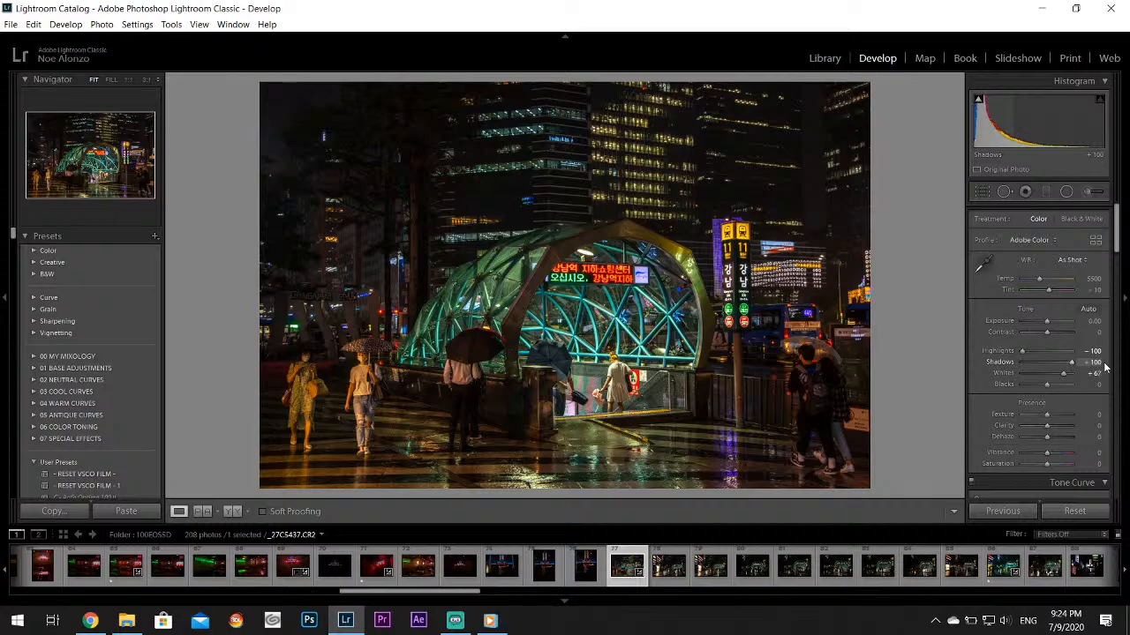
left_click(330, 300)
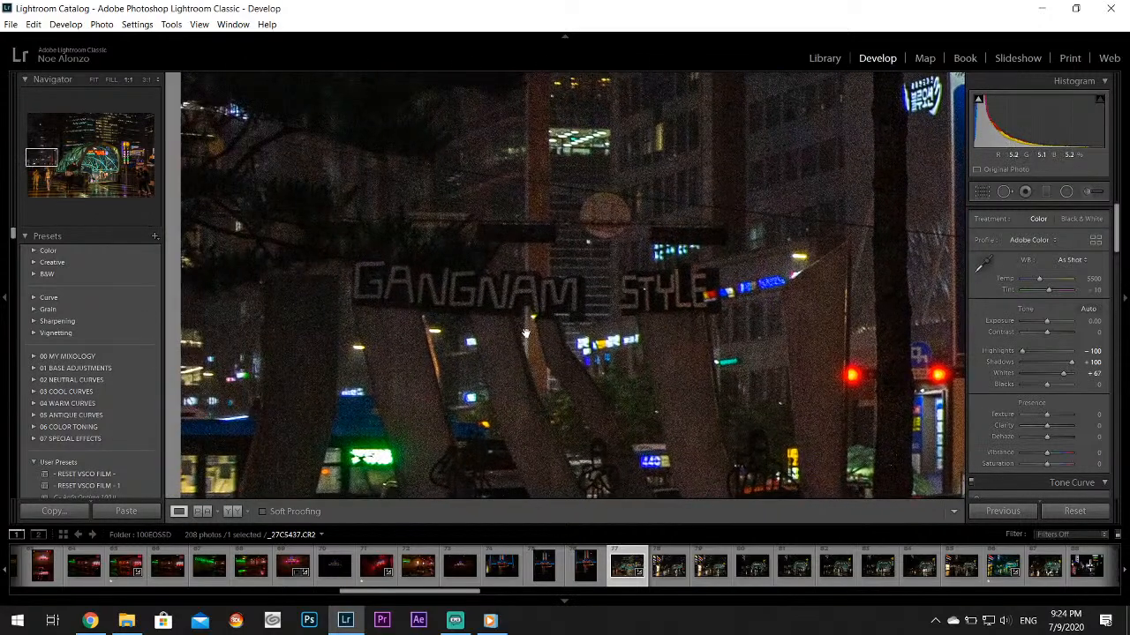
left_click(525, 334)
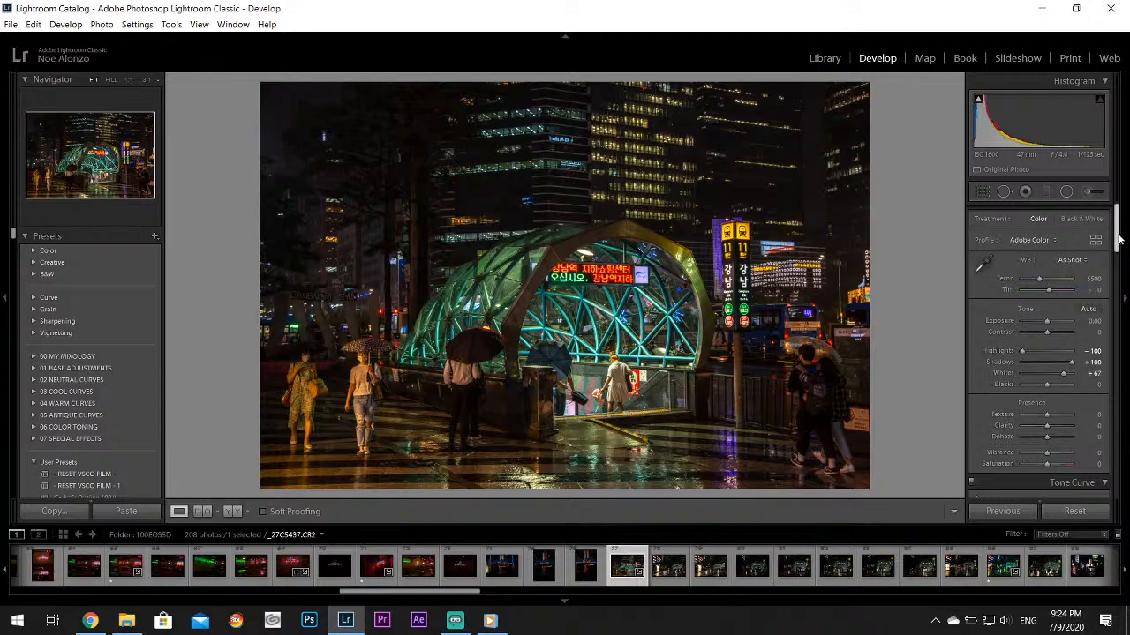
Tint the shadows teal with split toning at hue 170 and saturation 14
left_click_drag(1119, 238, 1119, 311)
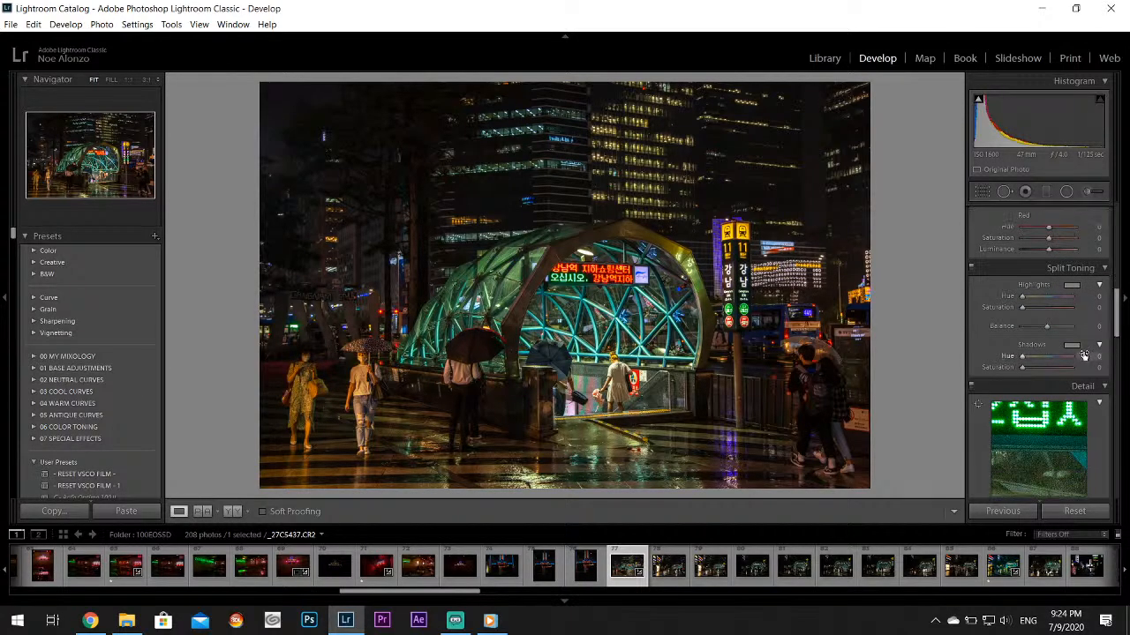
left_click(1074, 347)
left_click(920, 381)
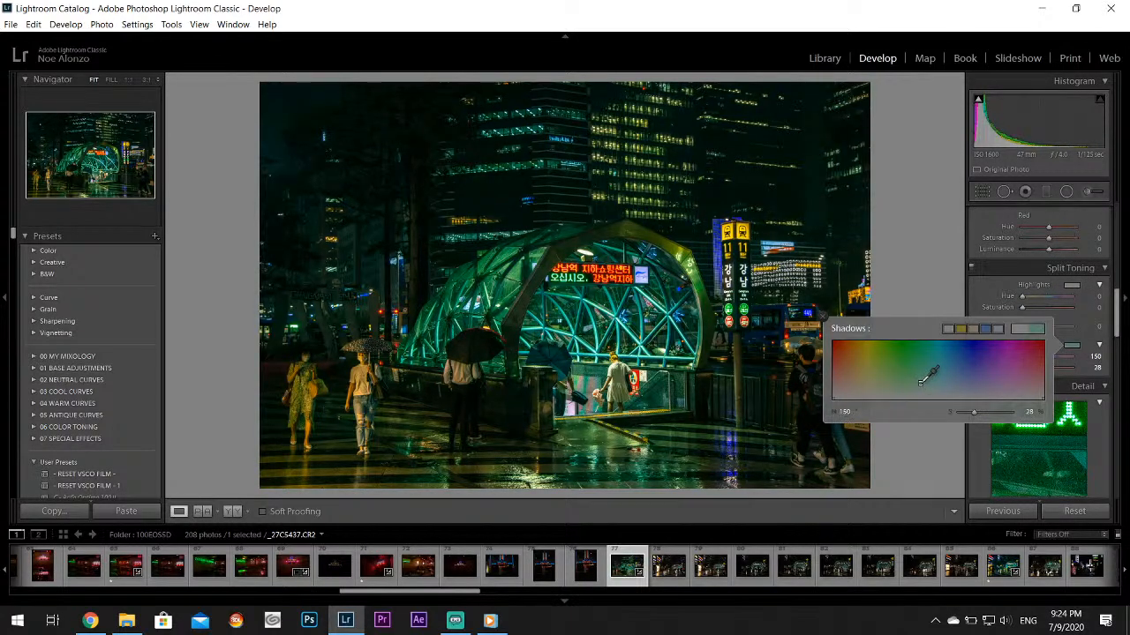
left_click_drag(921, 383, 936, 391)
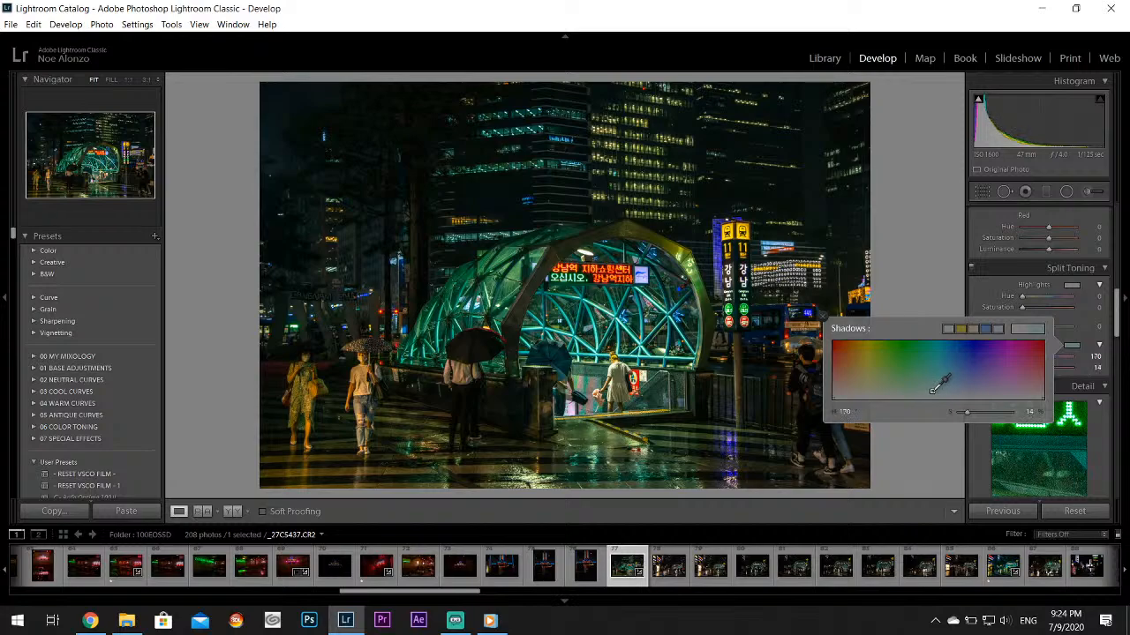
left_click(823, 325)
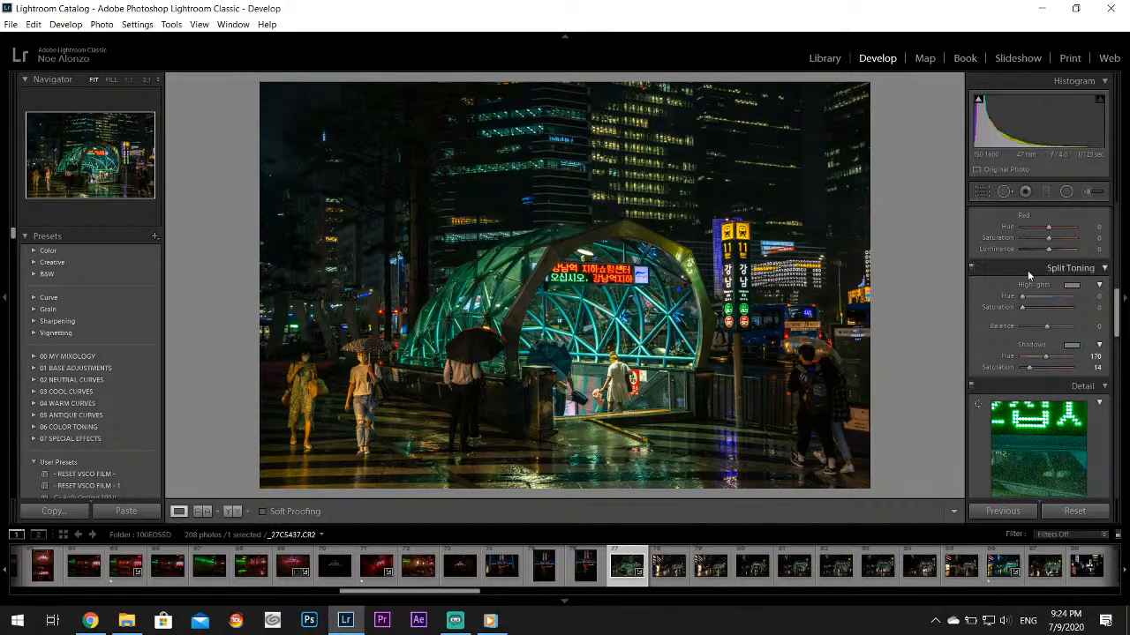
Raise the saturation of the yellows to +100
scroll(1087, 339, "up", 4)
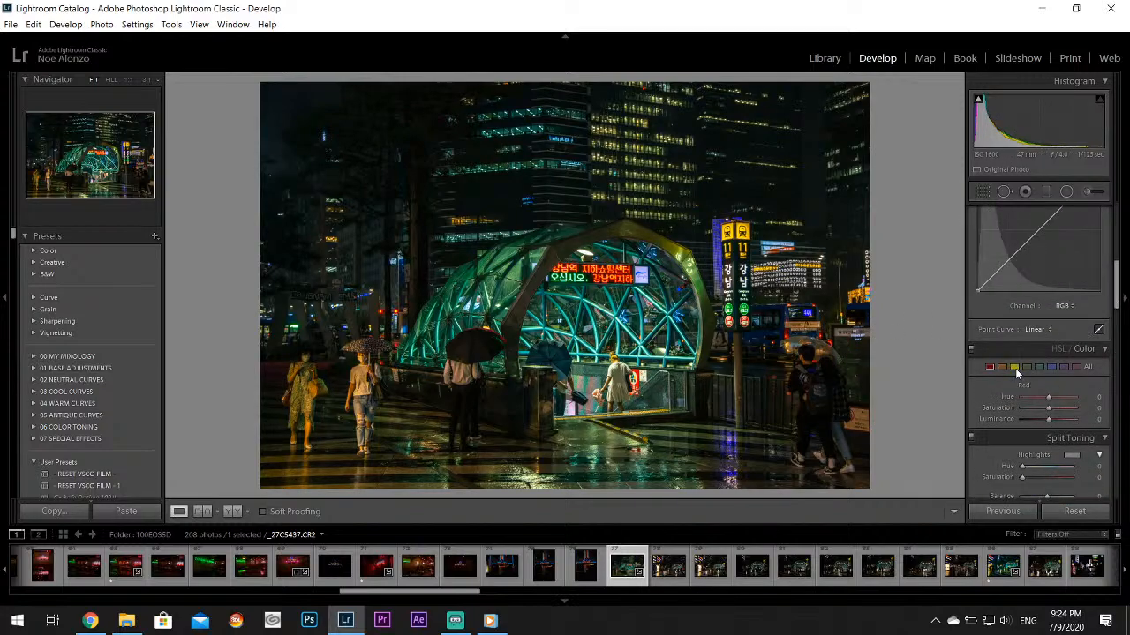
left_click(1015, 367)
left_click_drag(1048, 408, 1090, 408)
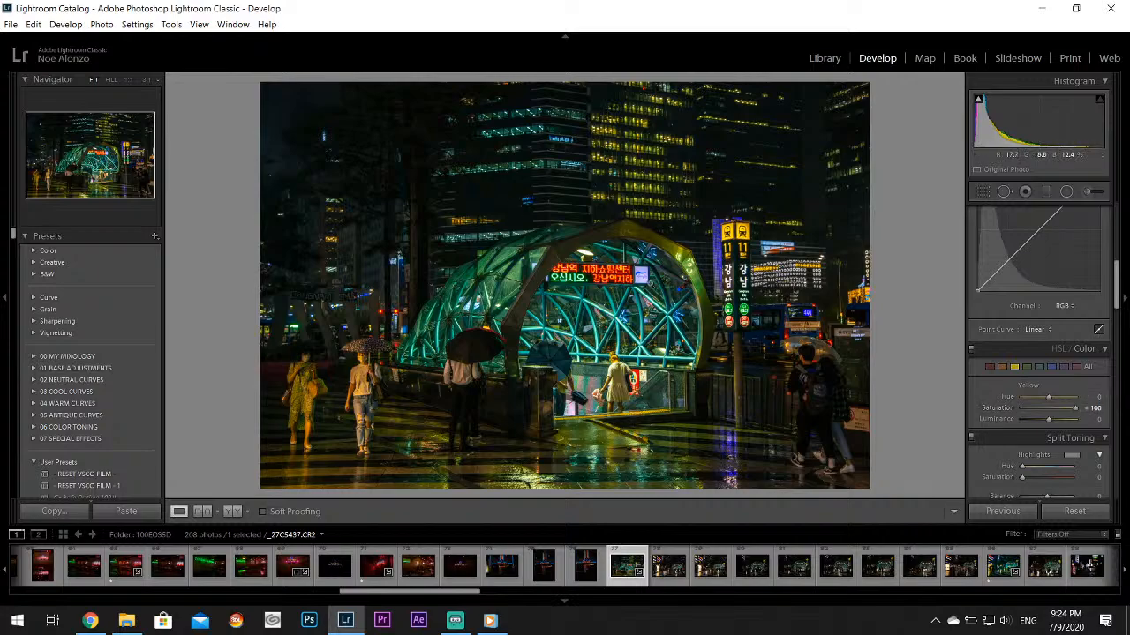
Add a Highlight Priority vignette with an amount of -26 and check the woman at the subway entrance up close
left_click_drag(1123, 301, 1118, 430)
left_click(1033, 327)
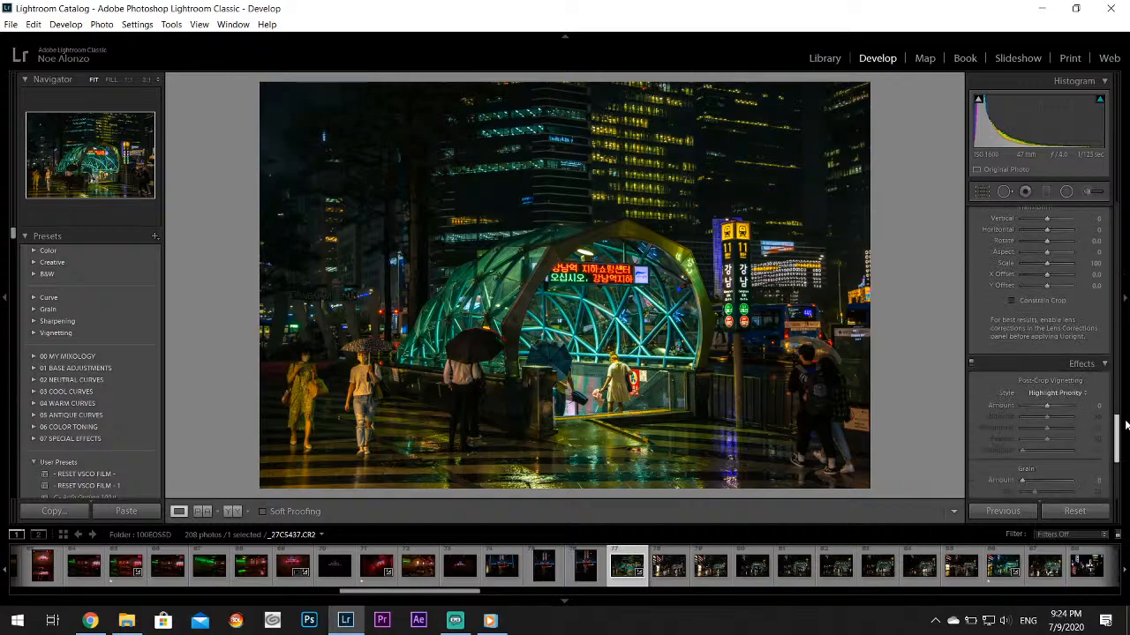
left_click_drag(1050, 412, 1039, 407)
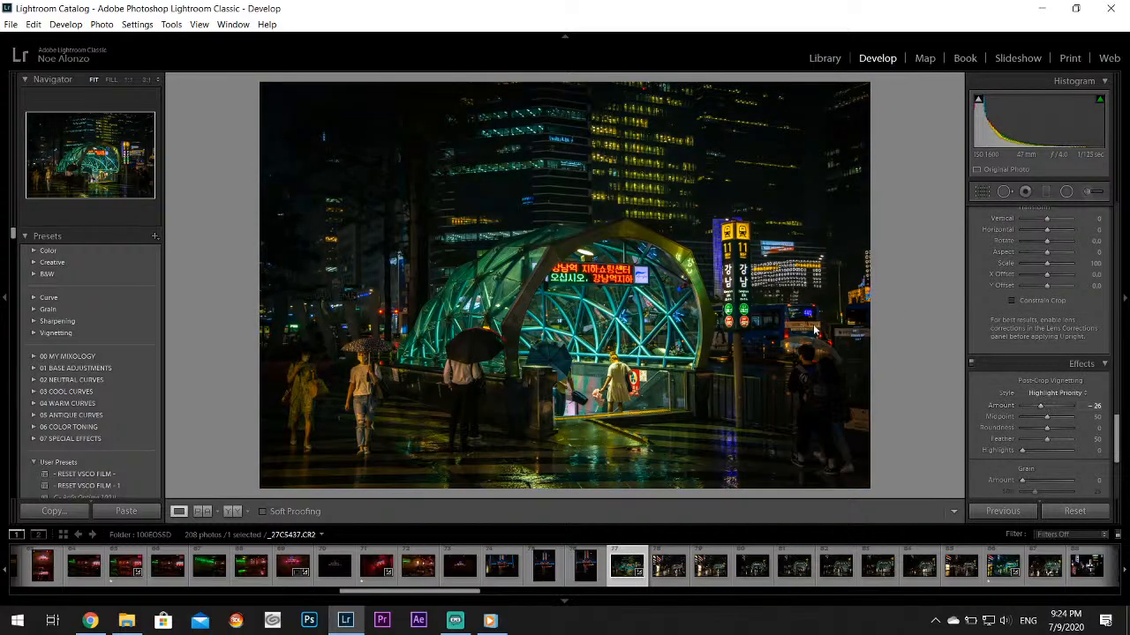
left_click(607, 377)
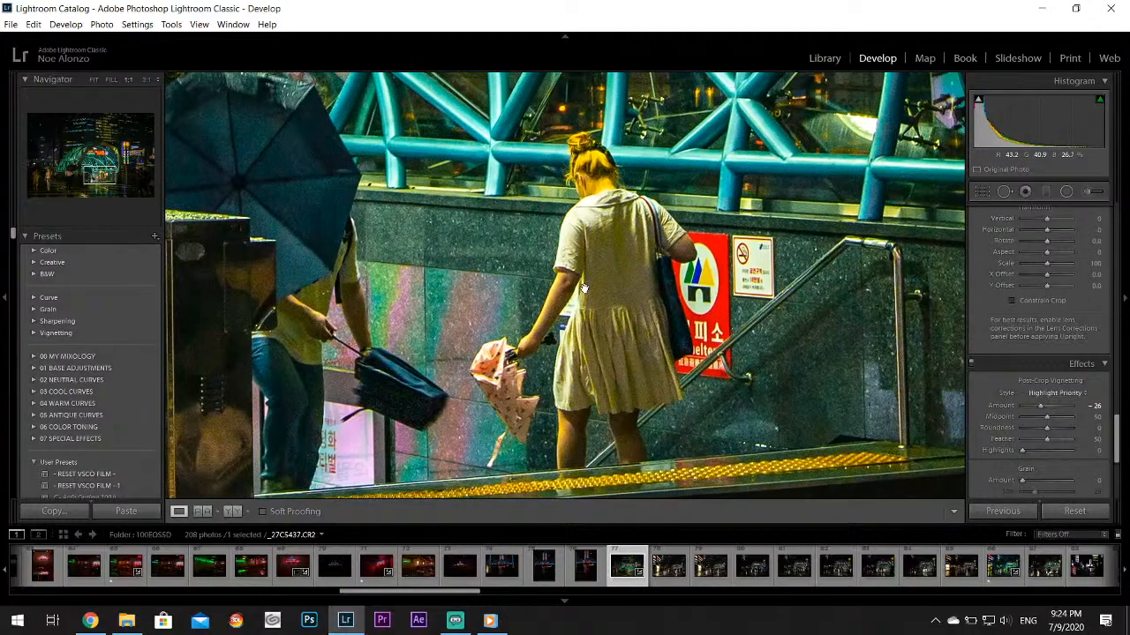
left_click(607, 376)
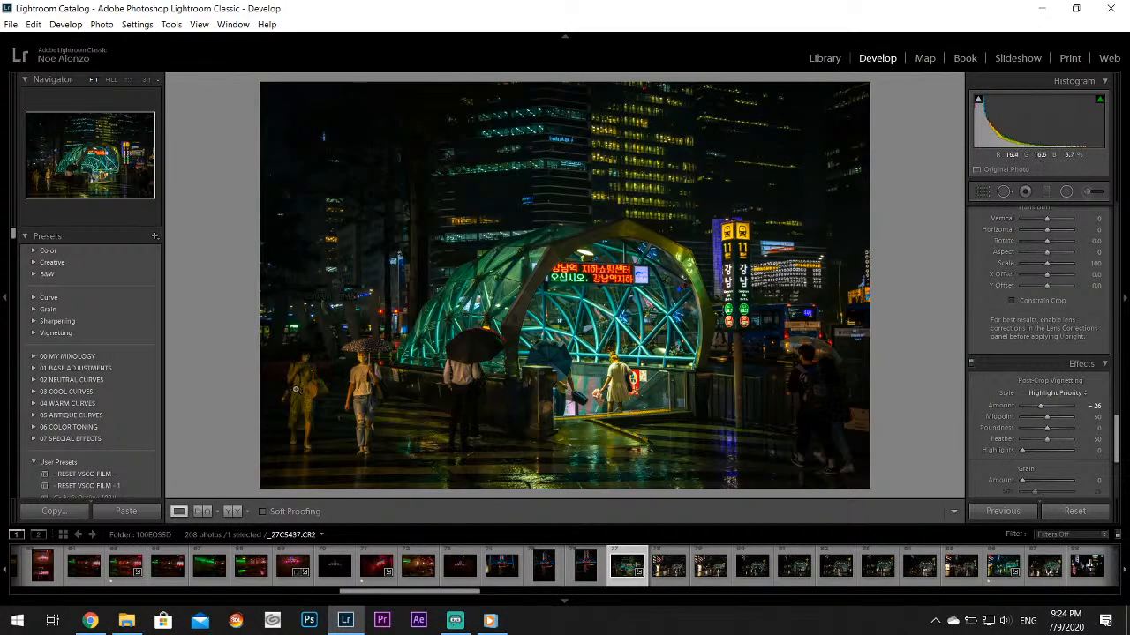
Set up an adjustment brush at the two pedestrians with no colour tint and exposure -0.52
left_click(296, 389)
left_click(1093, 192)
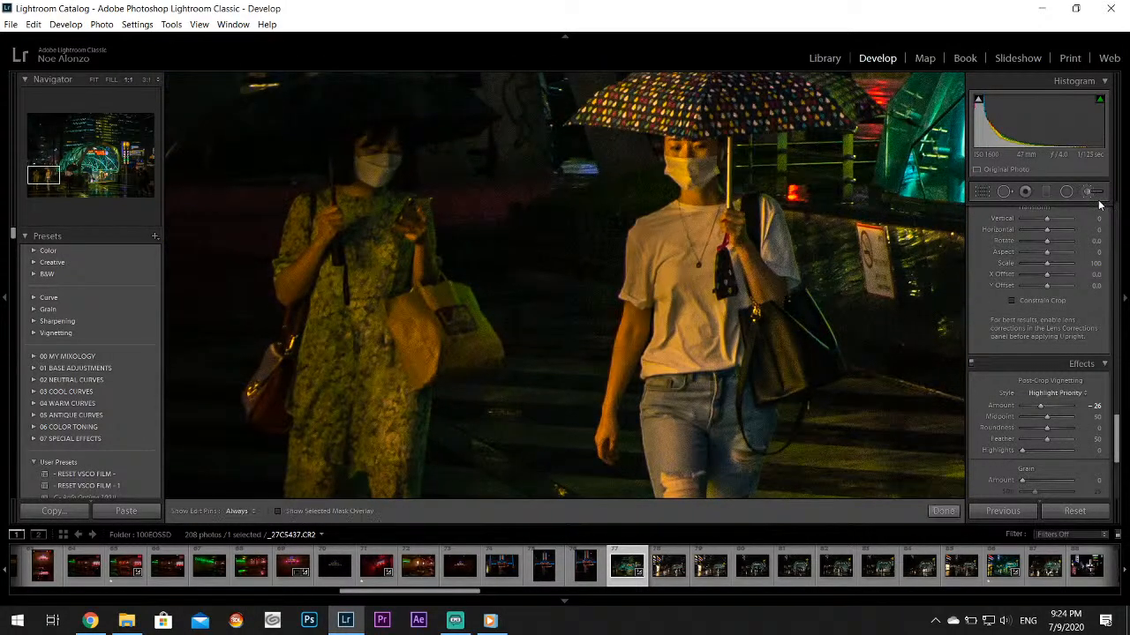
left_click(1065, 457)
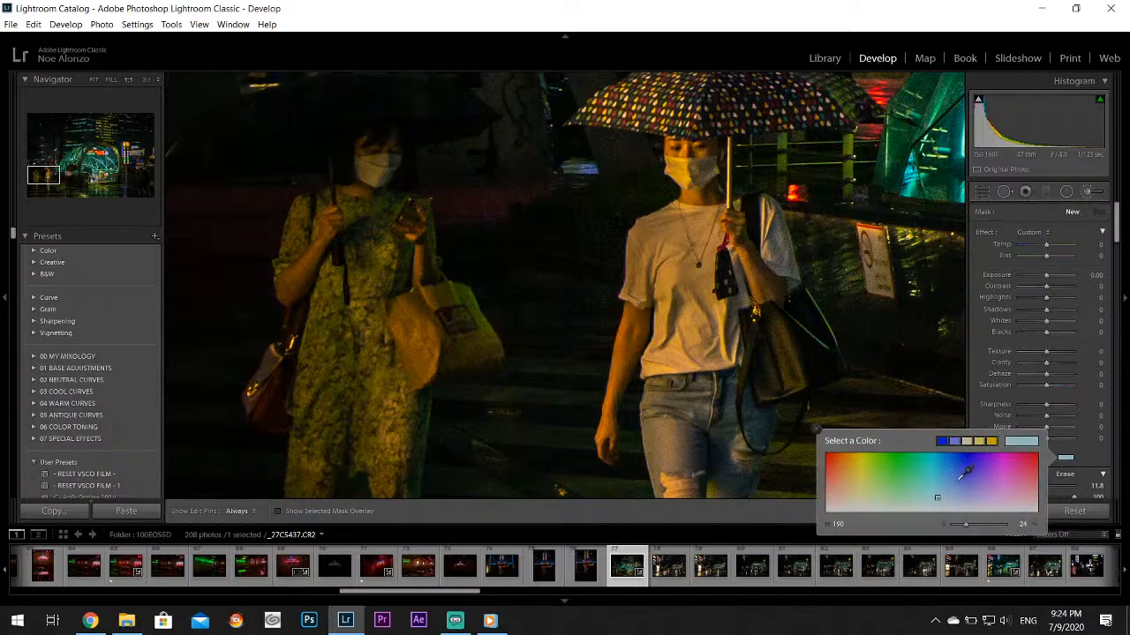
left_click_drag(966, 525, 949, 524)
left_click(816, 428)
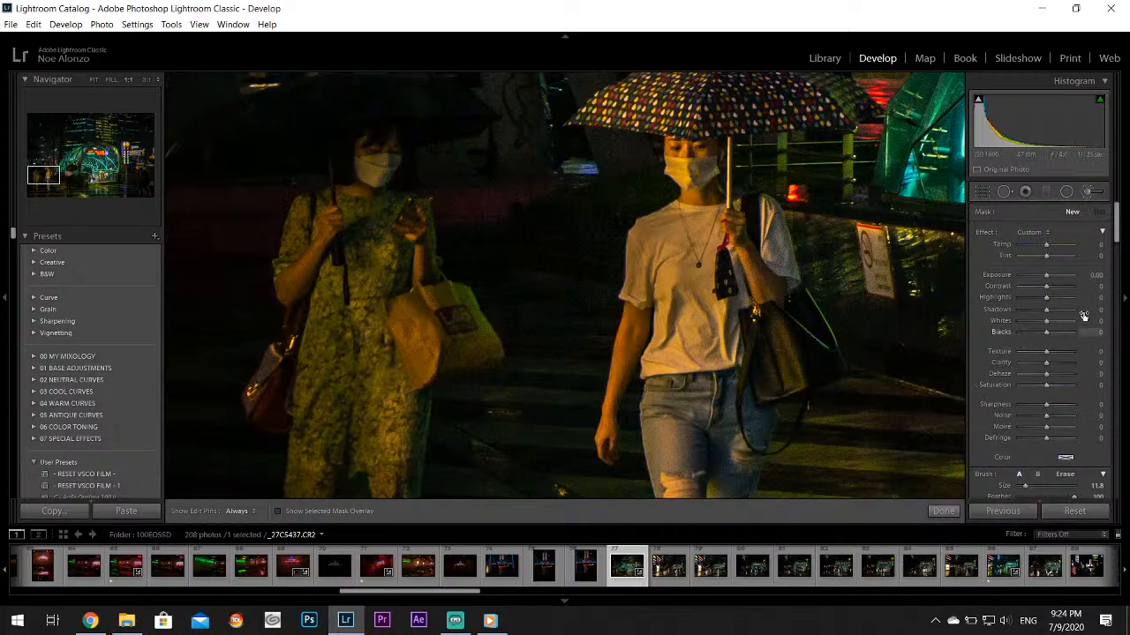
left_click_drag(1046, 277, 1042, 277)
Darken the two women with umbrellas by brushing over their bodies and legs with the edit pins hidden, and check the whole photo
key("h")
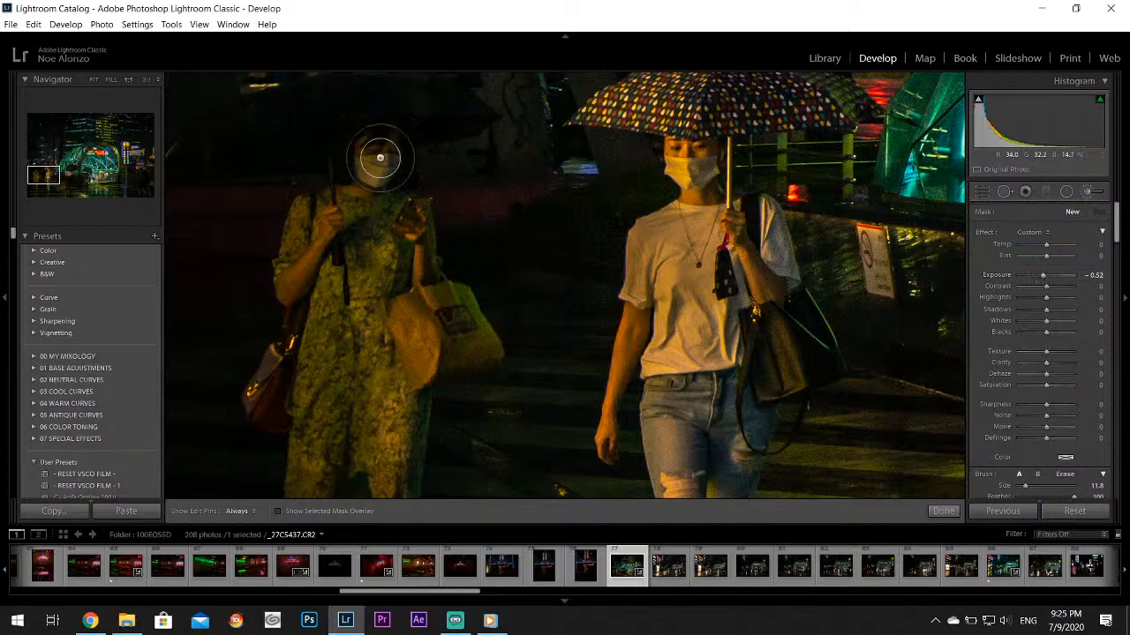
mouse_move(341, 209)
left_mouse_down()
mouse_move(367, 244)
mouse_move(385, 227)
mouse_move(455, 330)
mouse_move(469, 325)
mouse_move(336, 234)
mouse_move(365, 174)
mouse_move(312, 367)
mouse_move(315, 460)
mouse_move(353, 408)
mouse_move(387, 421)
mouse_move(391, 465)
left_mouse_up()
left_click_drag(43, 175, 45, 185)
mouse_move(294, 212)
left_mouse_down()
mouse_move(305, 282)
mouse_move(294, 380)
mouse_move(312, 200)
mouse_move(357, 180)
mouse_move(384, 285)
mouse_move(369, 392)
left_mouse_up()
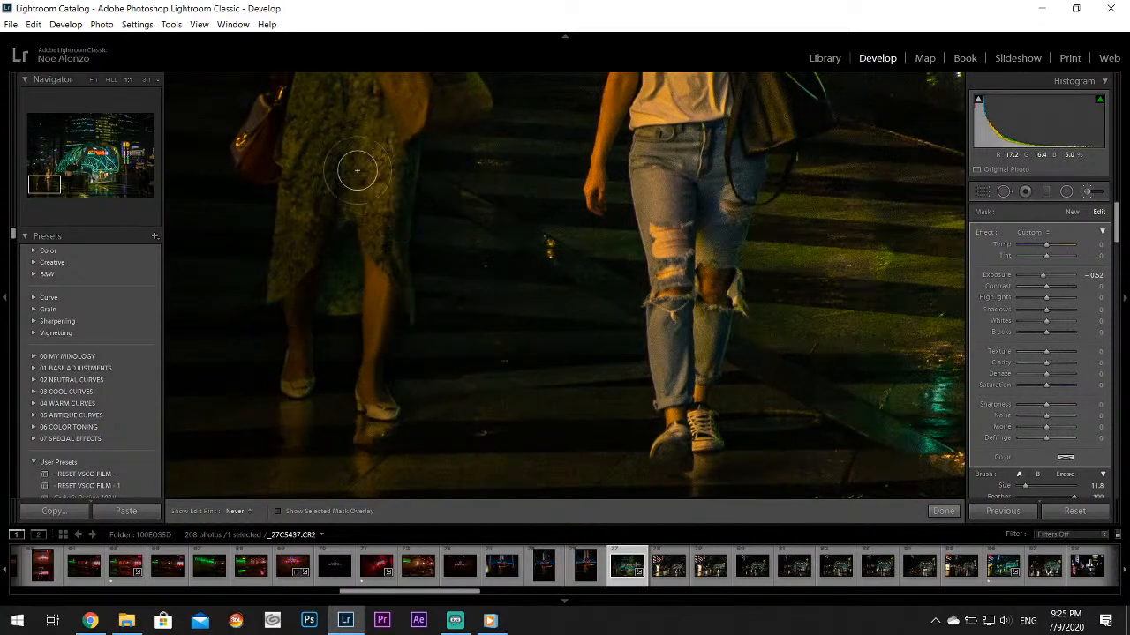
mouse_move(687, 254)
left_mouse_down()
mouse_move(662, 147)
mouse_move(675, 183)
mouse_move(707, 195)
mouse_move(705, 227)
mouse_move(678, 360)
mouse_move(645, 436)
mouse_move(679, 439)
mouse_move(700, 417)
mouse_move(697, 265)
mouse_move(698, 291)
mouse_move(675, 258)
mouse_move(678, 209)
mouse_move(714, 202)
mouse_move(762, 139)
left_mouse_up()
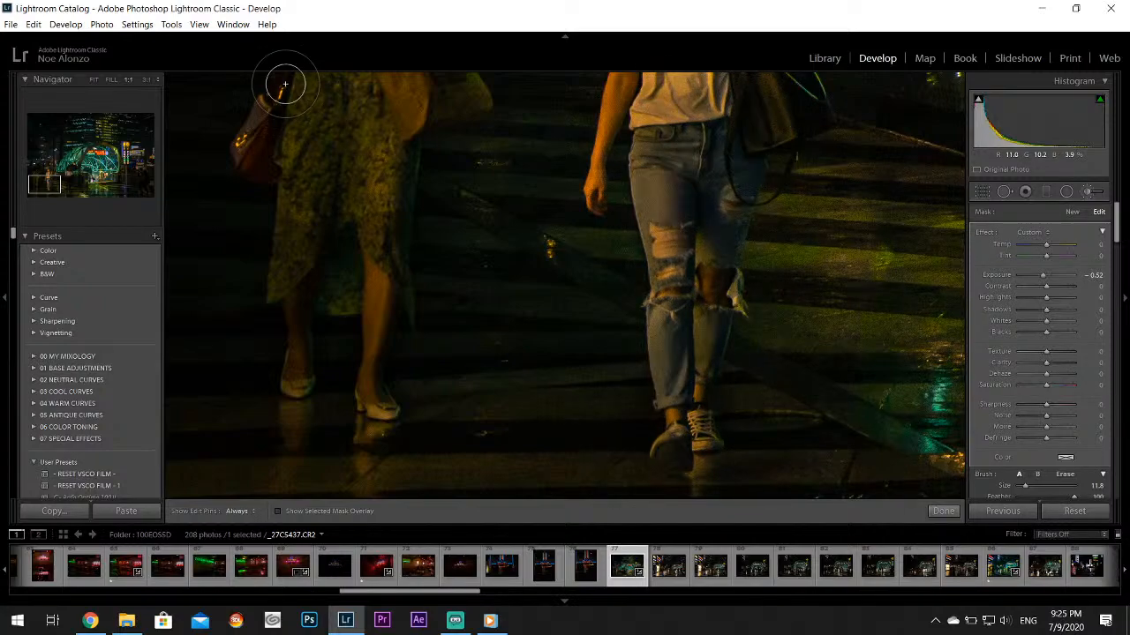
left_click_drag(41, 188, 40, 176)
key("h")
mouse_move(605, 239)
left_mouse_down()
mouse_move(688, 180)
mouse_move(696, 245)
mouse_move(648, 335)
mouse_move(675, 379)
mouse_move(684, 427)
mouse_move(756, 405)
mouse_move(773, 333)
mouse_move(753, 265)
mouse_move(771, 364)
mouse_move(648, 377)
mouse_move(615, 407)
mouse_move(632, 385)
mouse_move(941, 413)
mouse_move(660, 469)
mouse_move(629, 403)
mouse_move(607, 480)
mouse_move(701, 284)
mouse_move(696, 393)
mouse_move(701, 265)
mouse_move(683, 136)
mouse_move(720, 150)
mouse_move(810, 138)
mouse_move(702, 120)
mouse_move(583, 147)
mouse_move(607, 129)
mouse_move(736, 124)
left_mouse_up()
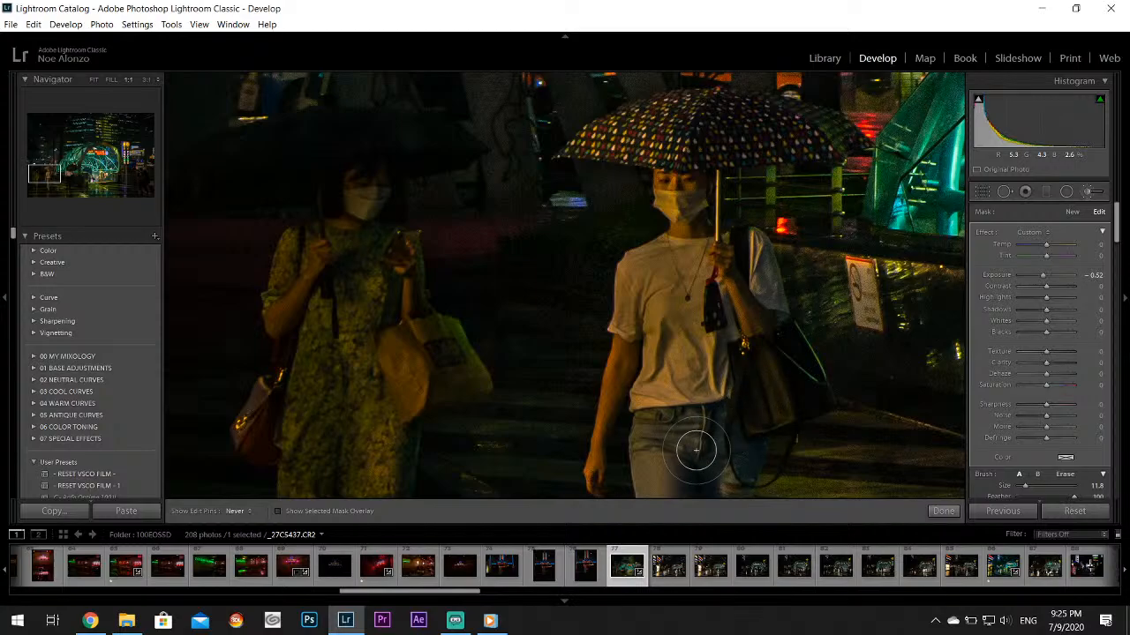
key("h")
key("z")
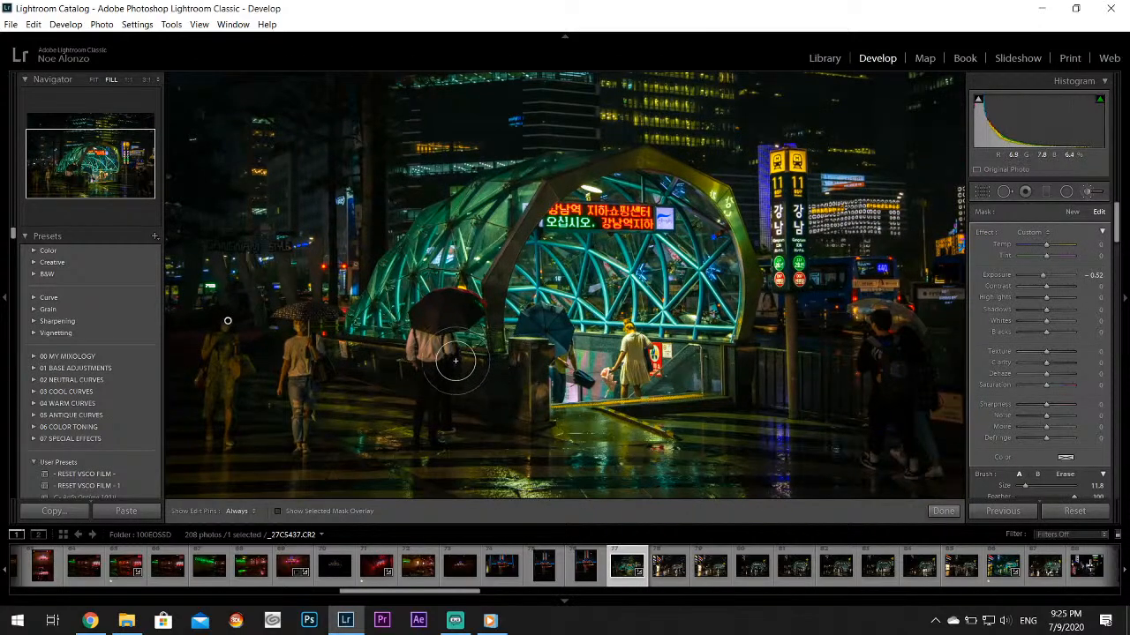
key("z")
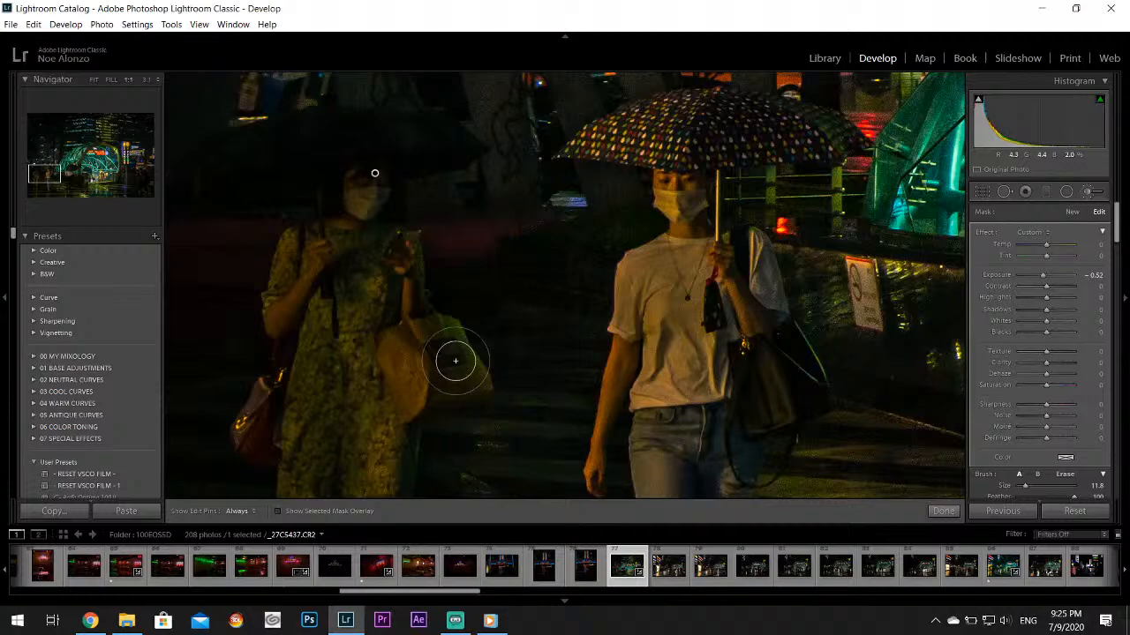
Brush the darkening over the man in the white shirt under the black umbrella, down to his legs
left_click_drag(53, 172, 67, 171)
key("h")
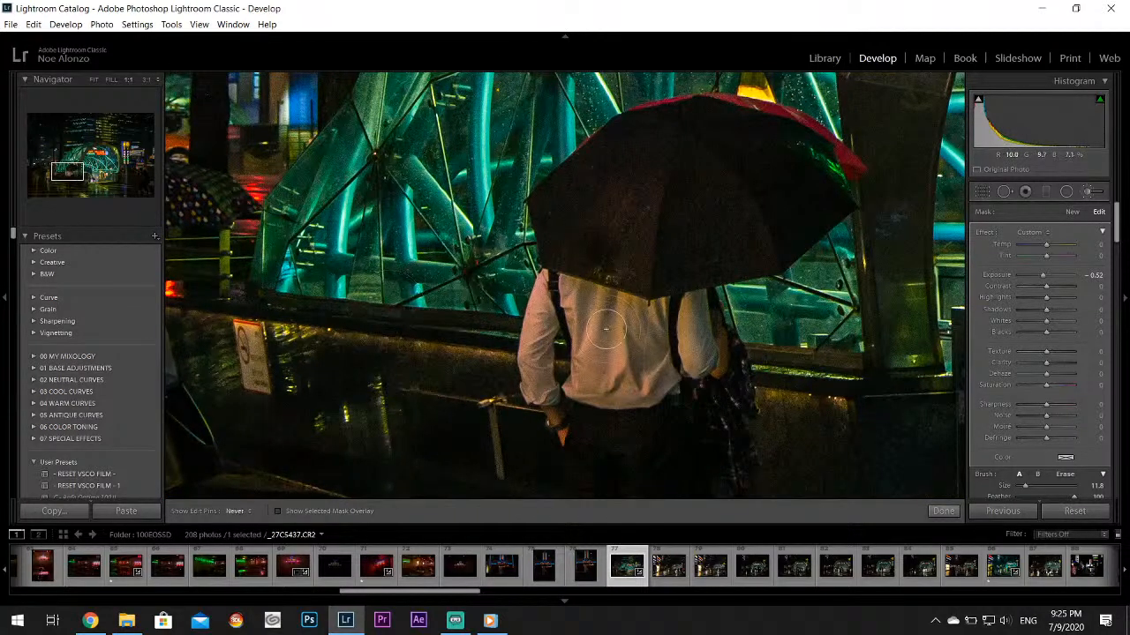
mouse_move(607, 329)
left_mouse_down()
mouse_move(611, 246)
mouse_move(654, 267)
mouse_move(675, 309)
mouse_move(716, 216)
mouse_move(756, 174)
mouse_move(726, 141)
mouse_move(642, 136)
mouse_move(623, 185)
mouse_move(571, 132)
mouse_move(603, 184)
mouse_move(596, 290)
mouse_move(545, 412)
mouse_move(591, 407)
mouse_move(572, 311)
mouse_move(604, 304)
mouse_move(572, 394)
mouse_move(649, 438)
mouse_move(738, 417)
mouse_move(578, 315)
mouse_move(568, 434)
mouse_move(624, 446)
mouse_move(724, 411)
left_mouse_up()
left_click(74, 175)
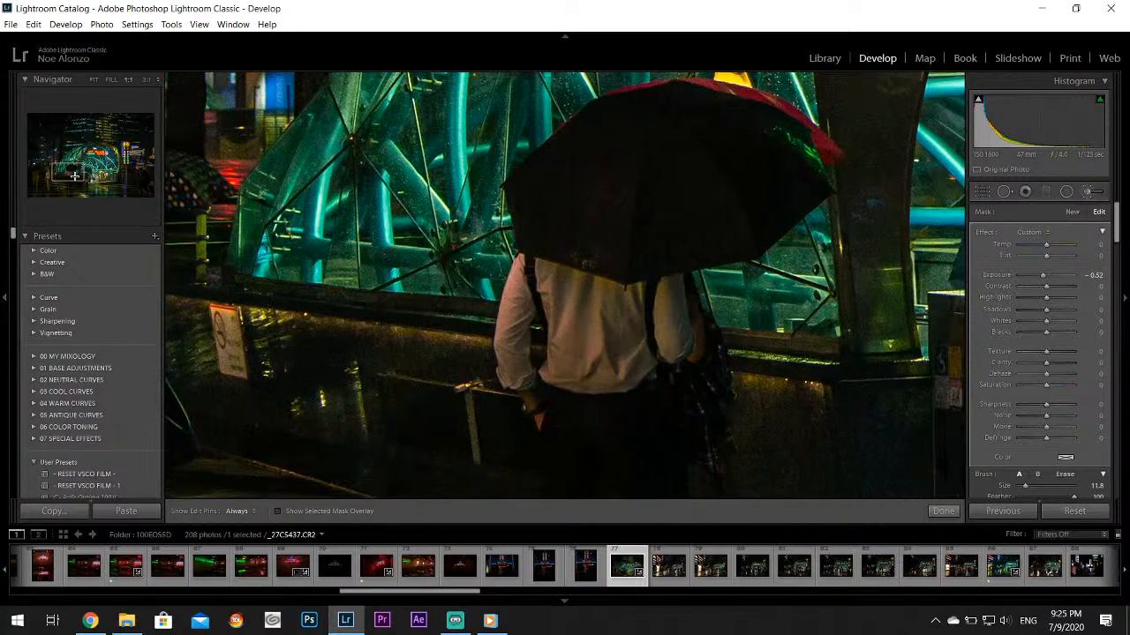
left_click_drag(74, 175, 77, 181)
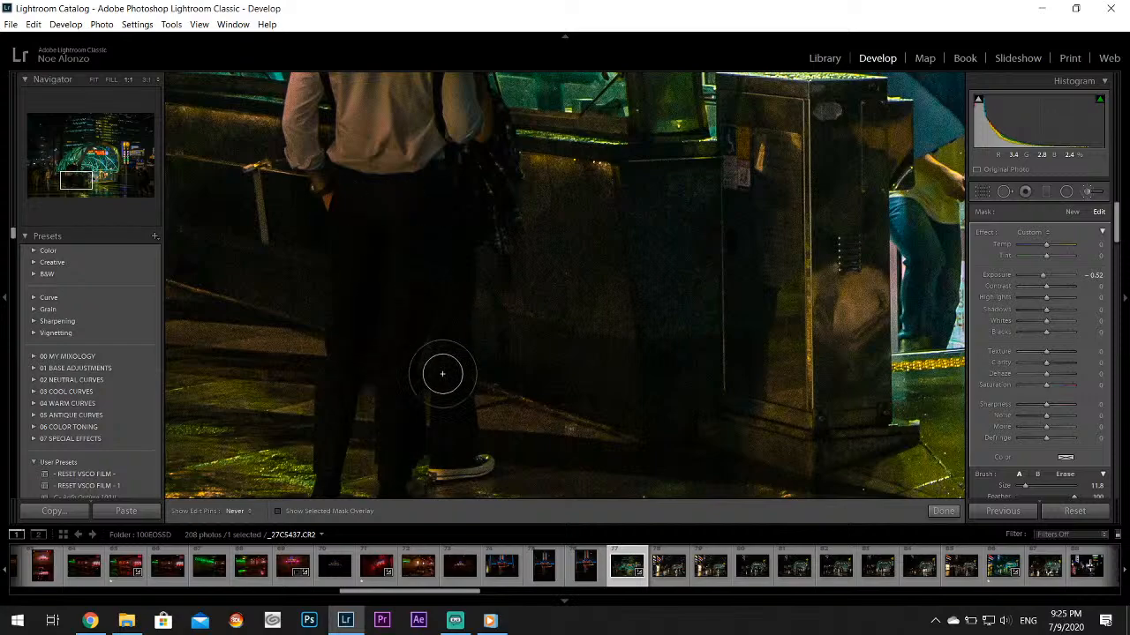
mouse_move(443, 374)
left_mouse_down()
mouse_move(451, 445)
mouse_move(397, 427)
mouse_move(392, 454)
mouse_move(323, 485)
mouse_move(378, 426)
mouse_move(465, 427)
mouse_move(430, 391)
left_mouse_up()
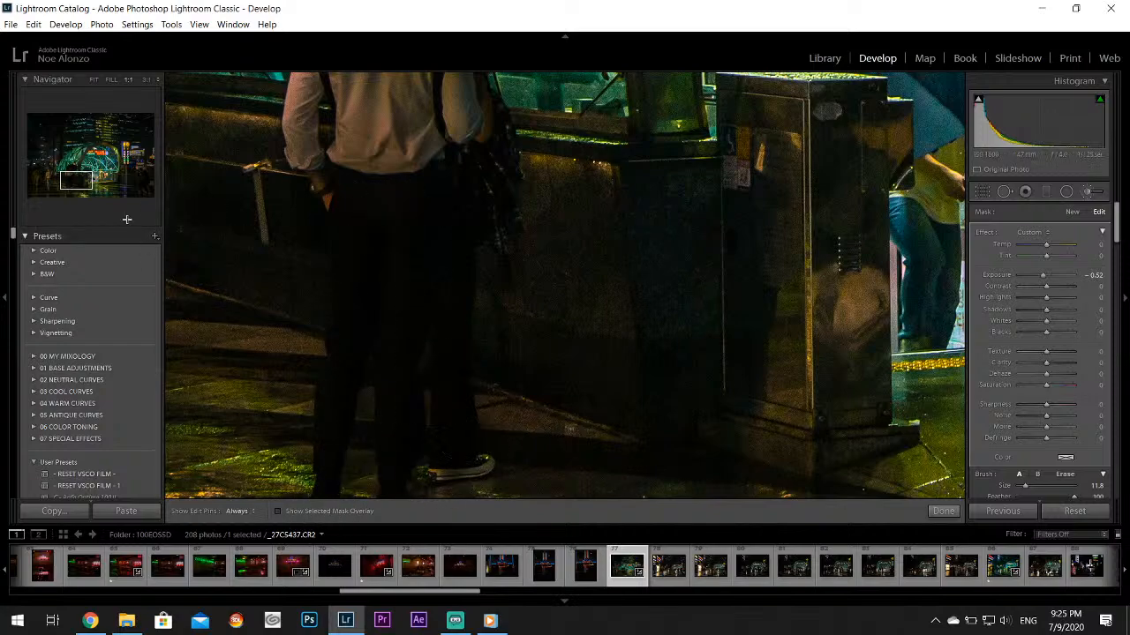
Brush the darkening over the walking pedestrians near the photo's right edge and finish the brush adjustment
left_click(82, 191)
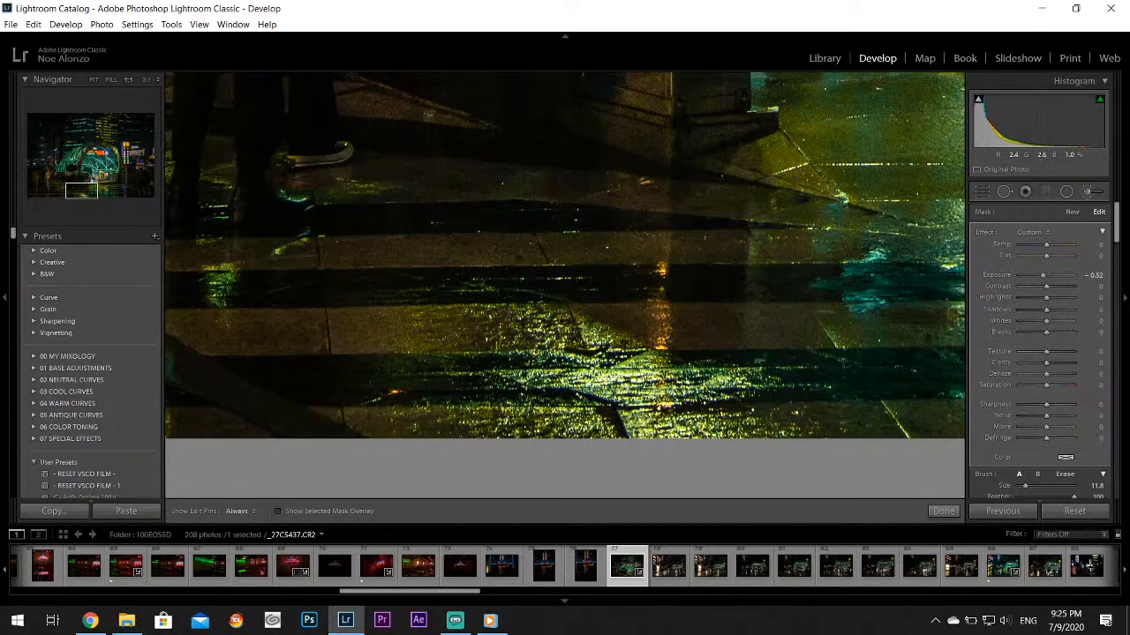
left_click_drag(88, 182, 148, 183)
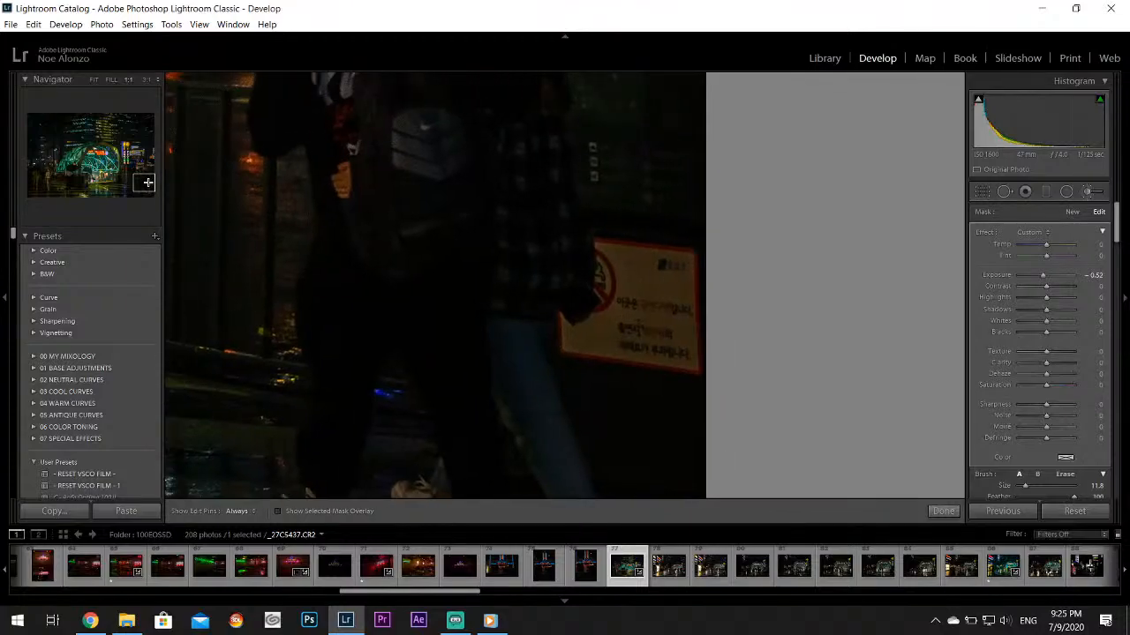
mouse_move(346, 228)
left_mouse_down()
mouse_move(411, 223)
mouse_move(463, 268)
mouse_move(511, 393)
mouse_move(528, 387)
mouse_move(527, 366)
mouse_move(562, 460)
left_mouse_up()
key("ctrl+minus")
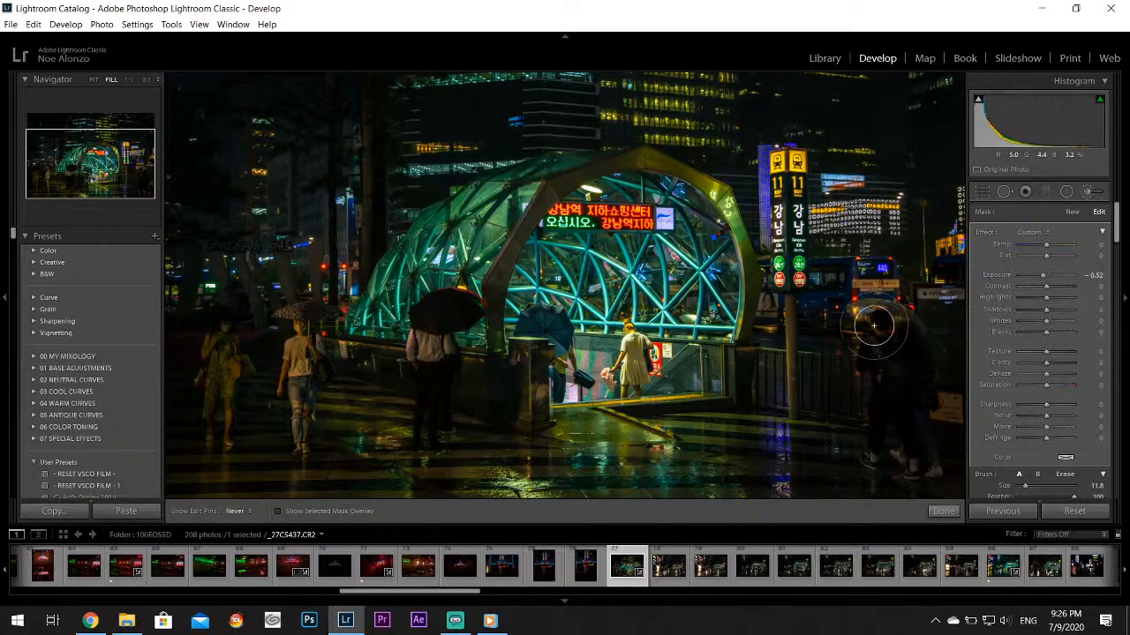
key("h")
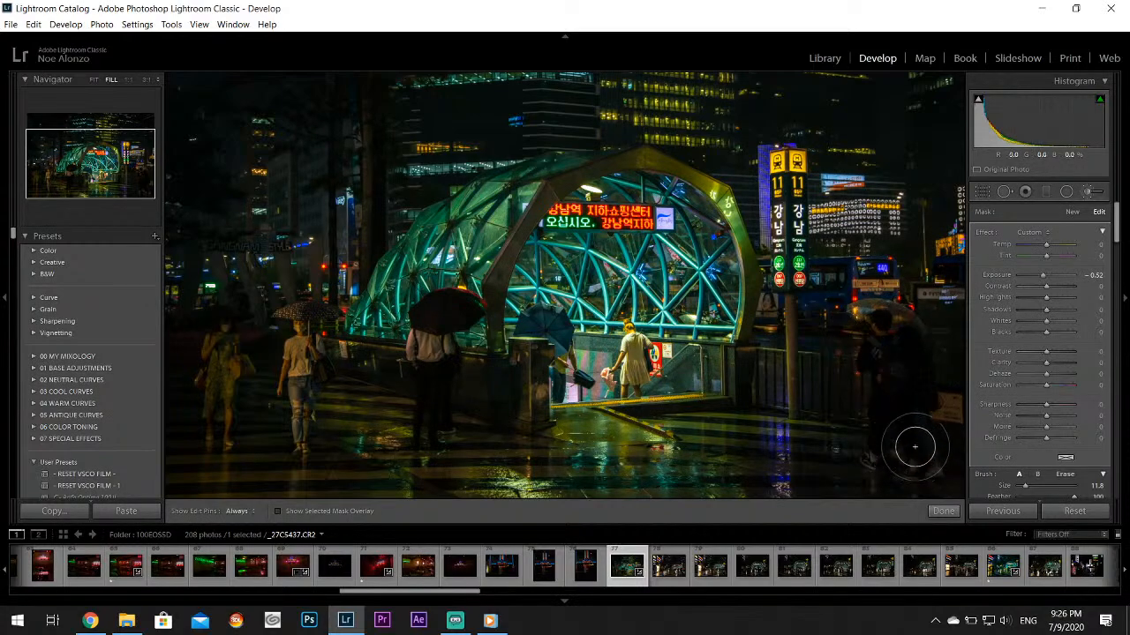
left_click(943, 511)
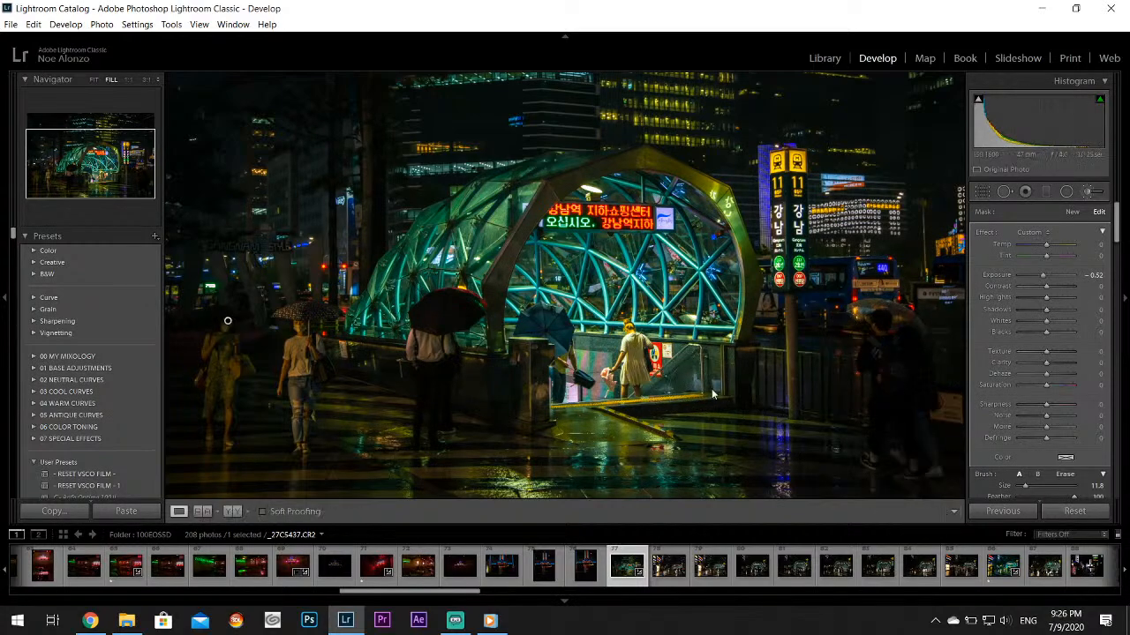
Place a radial filter around the woman in the light dress at the station entrance, set its exposure to -0.35, and view the whole photo
left_click(1070, 192)
left_click_drag(630, 331, 664, 384)
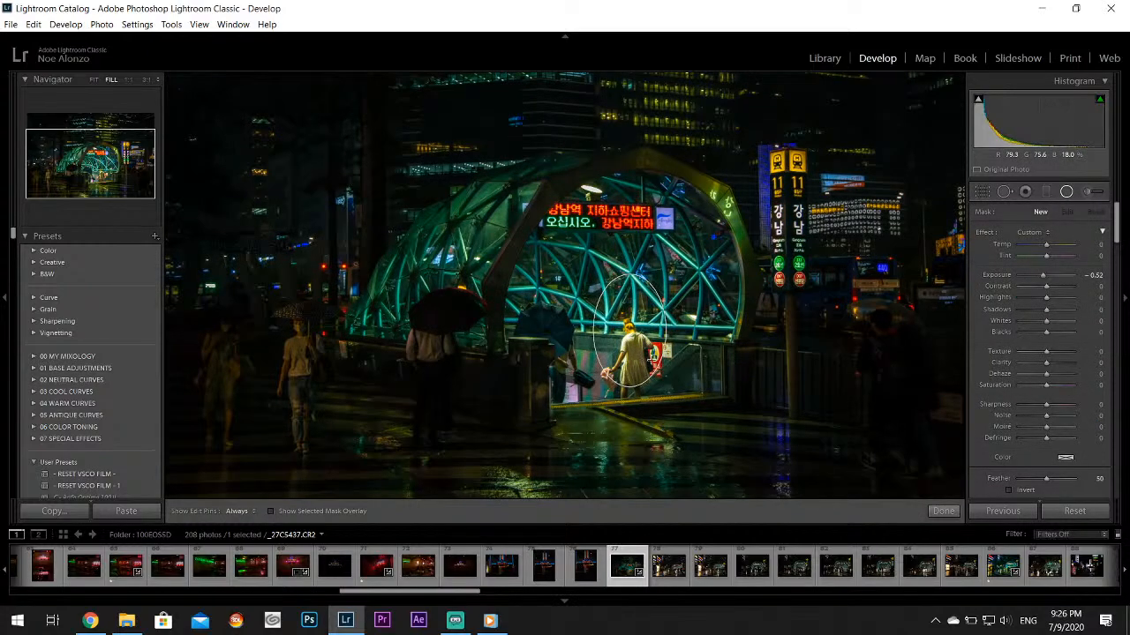
left_click_drag(628, 331, 628, 357)
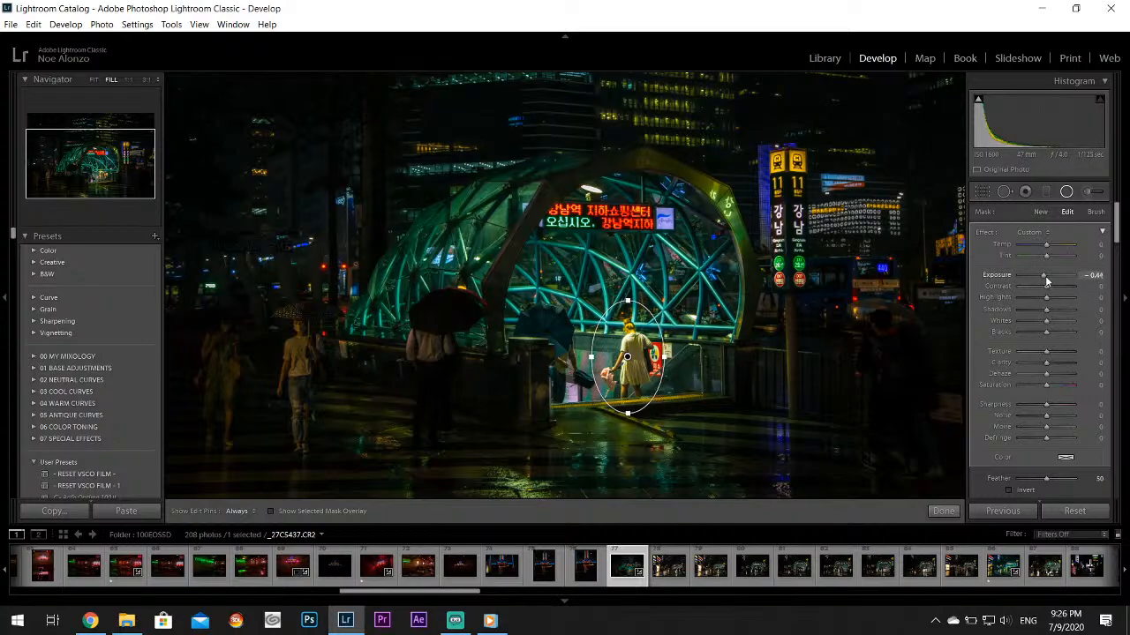
left_click_drag(1045, 275, 1046, 275)
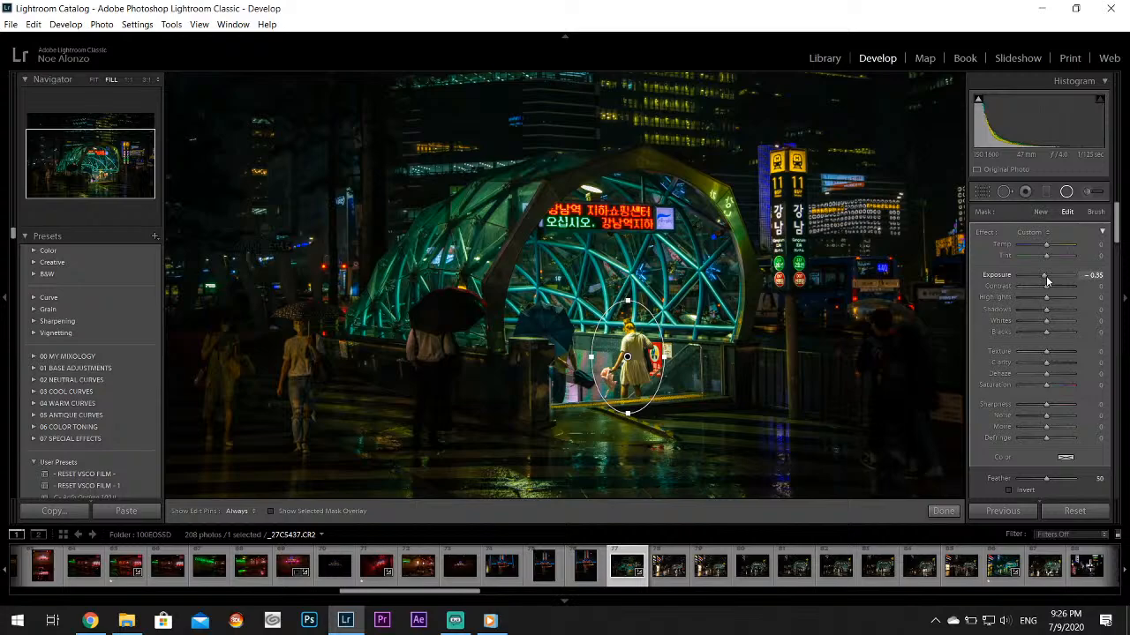
left_click(951, 511)
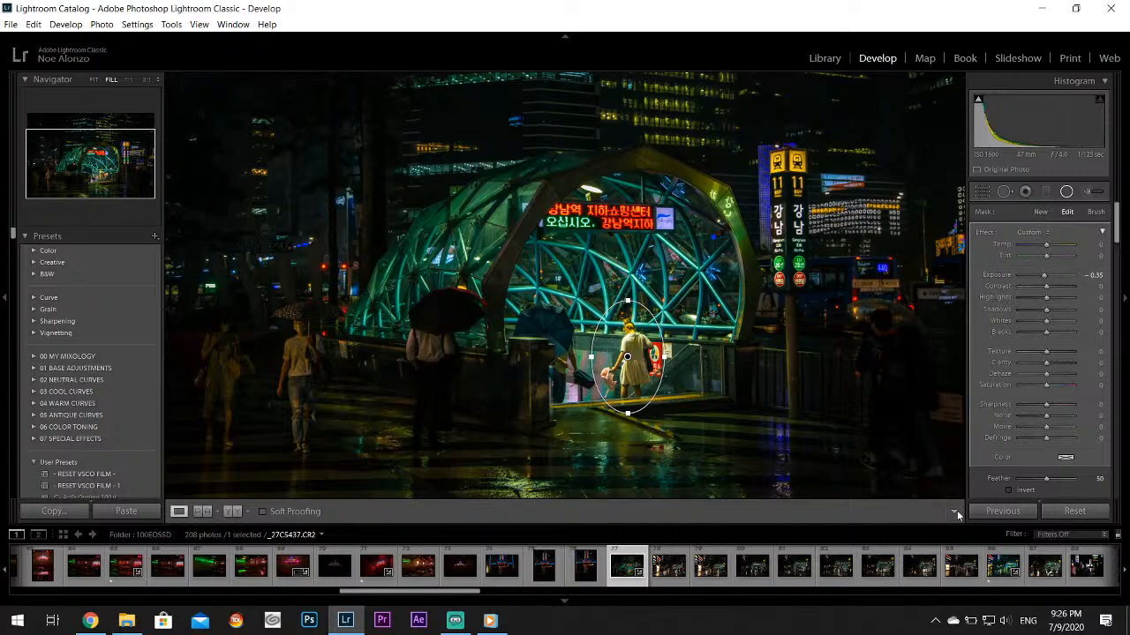
left_click(750, 375)
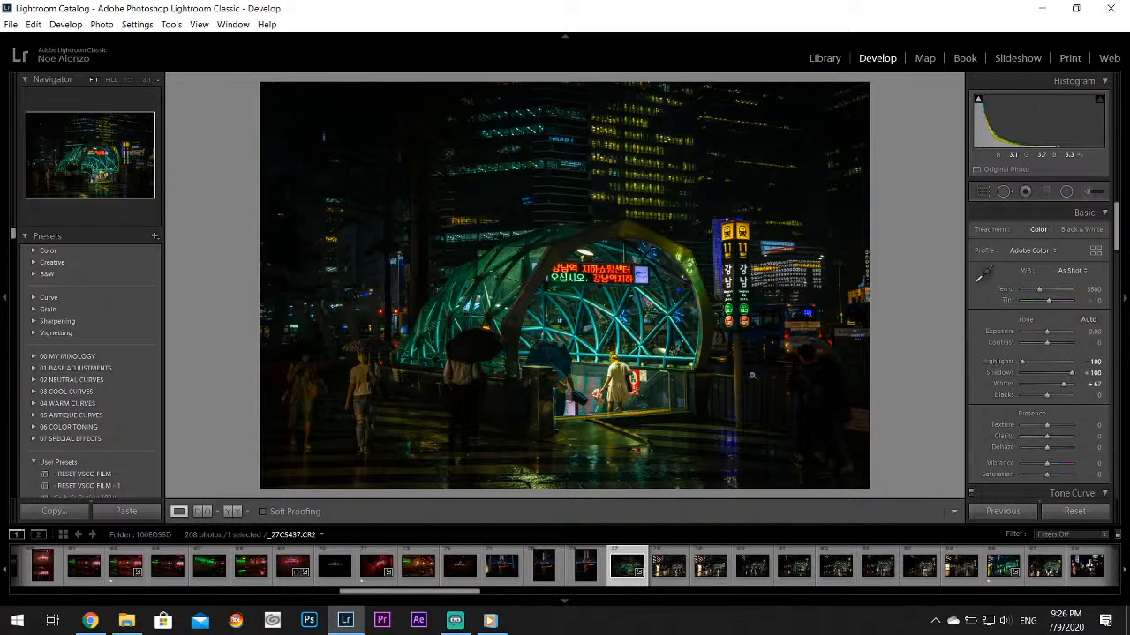
Brush whites 26 over the wet foreground street with the edit pins hidden, raise the whites further, adjust the highlights, and finish the brush
left_click(1094, 193)
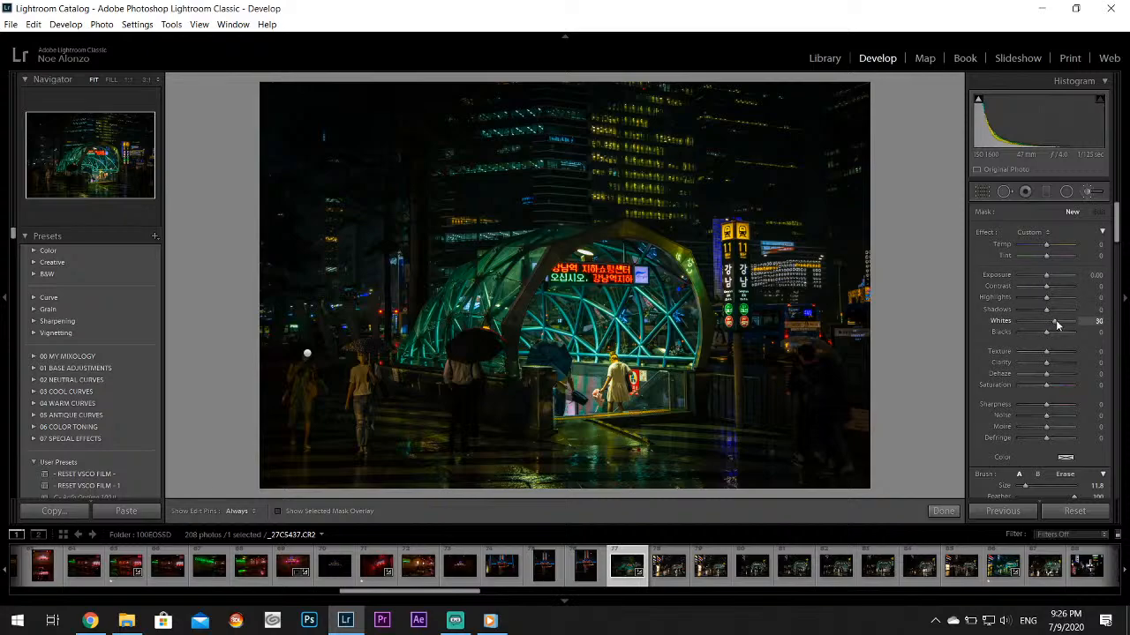
key("h")
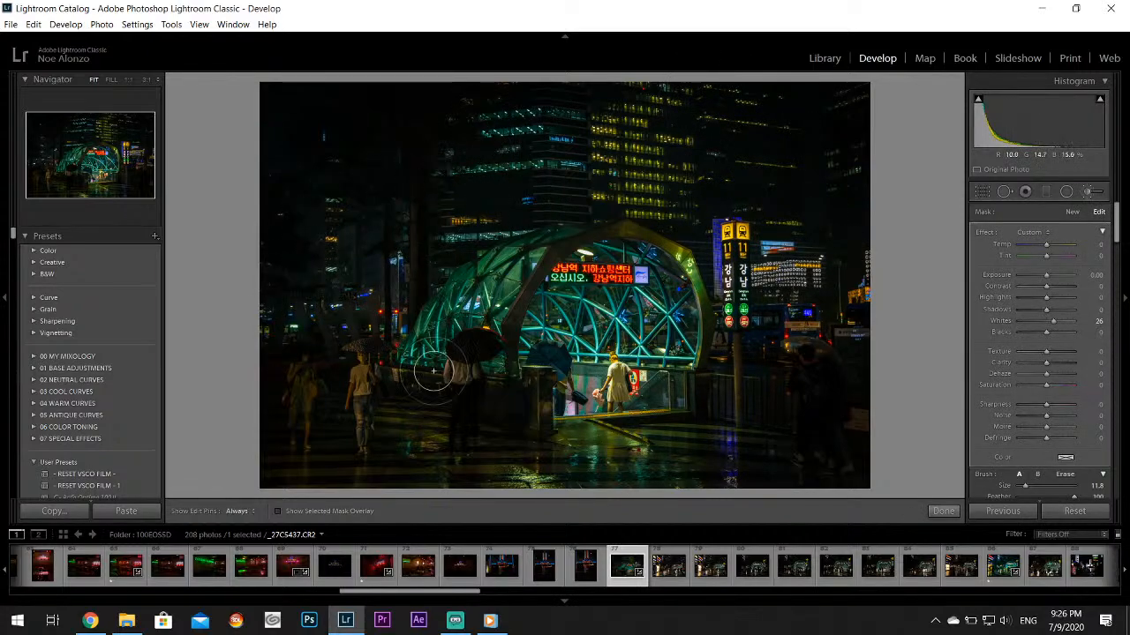
mouse_move(407, 463)
left_mouse_down()
mouse_move(492, 480)
mouse_move(544, 443)
mouse_move(622, 451)
mouse_move(665, 433)
mouse_move(714, 461)
left_mouse_up()
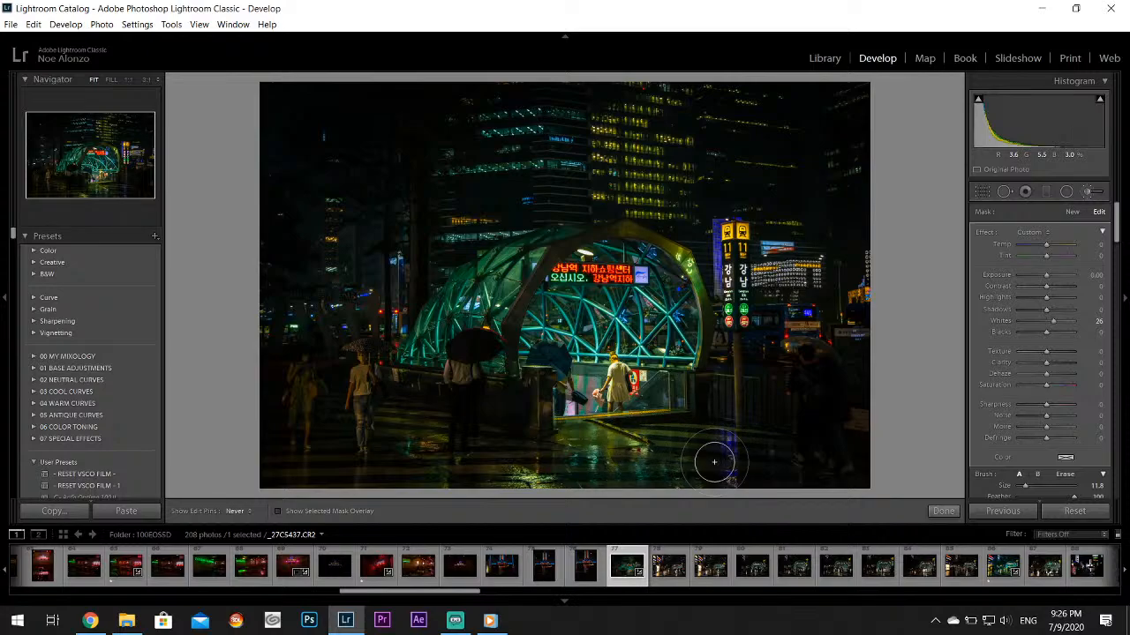
left_click(1058, 320)
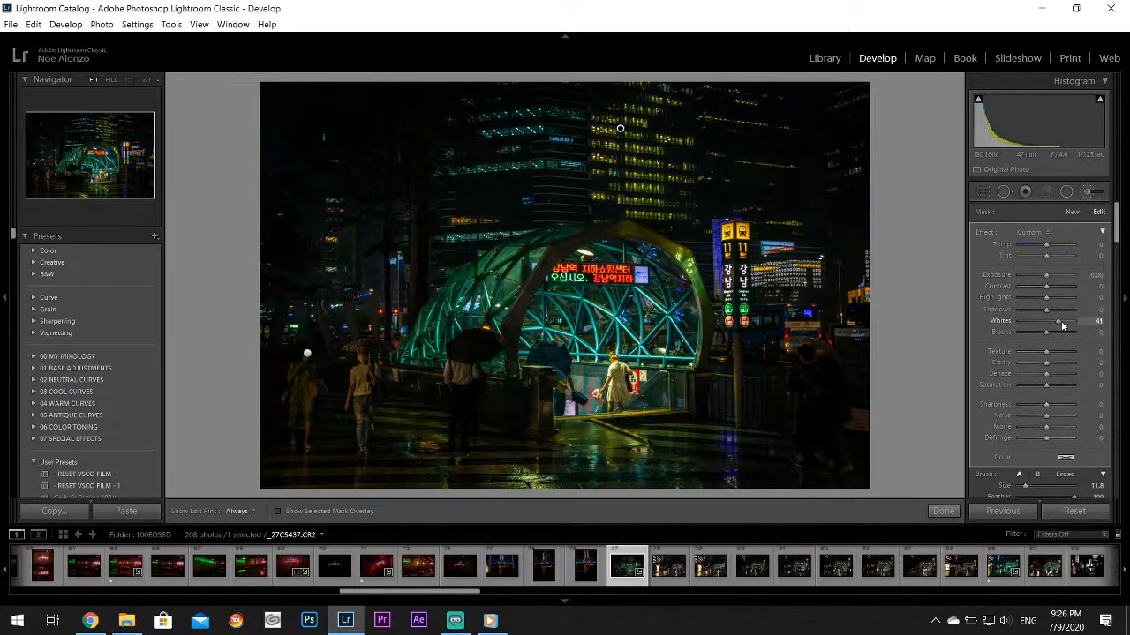
left_click_drag(1055, 298, 1052, 301)
left_click(943, 512)
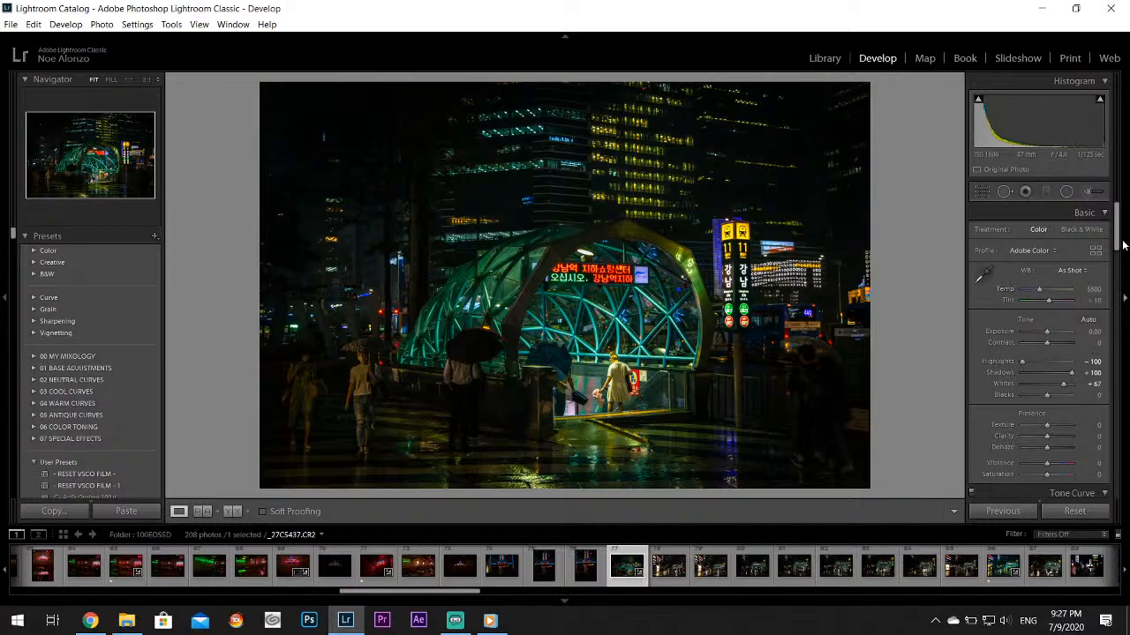
Export the edited station photo to the Twitter subfolder on the desktop, keeping the 1920-pixel width and watermark settings
left_click_drag(1115, 234, 1116, 293)
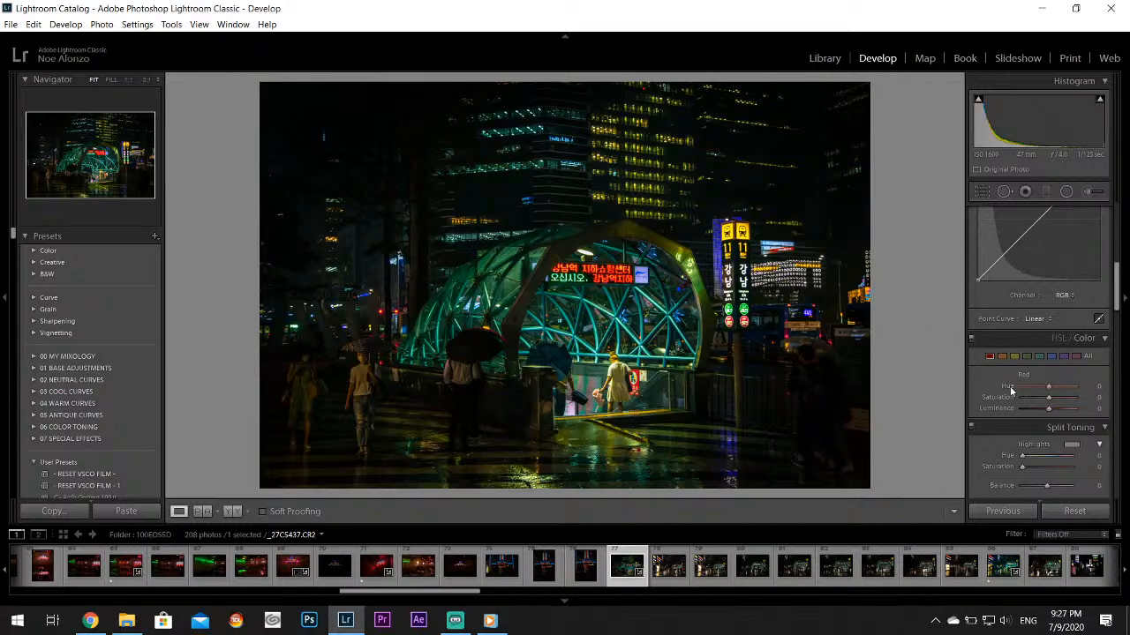
left_click(11, 24)
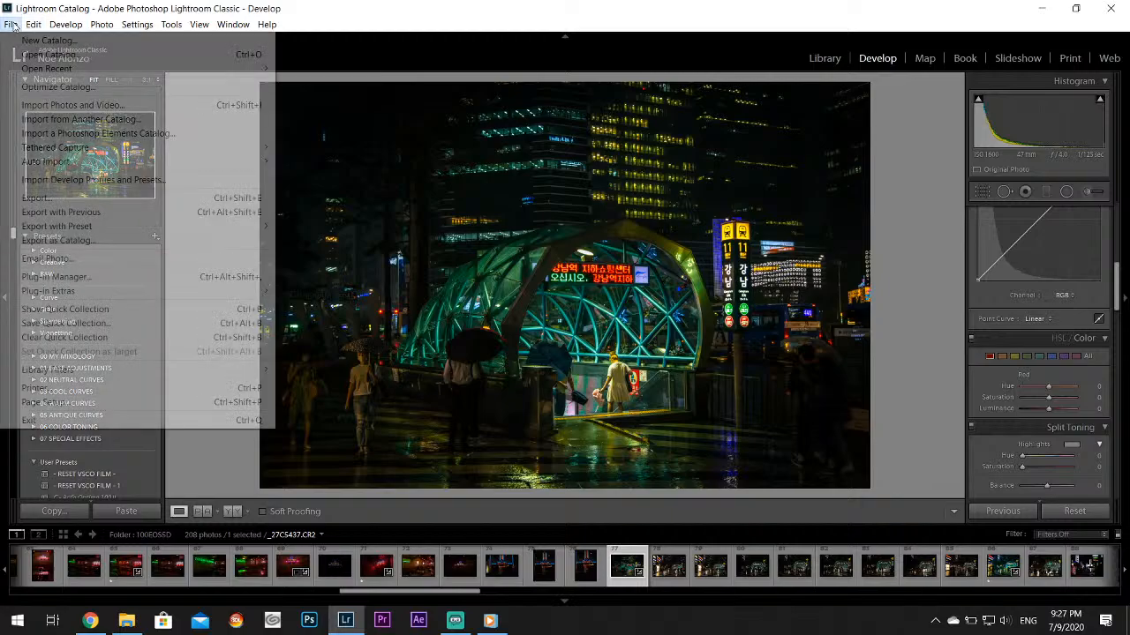
left_click(81, 197)
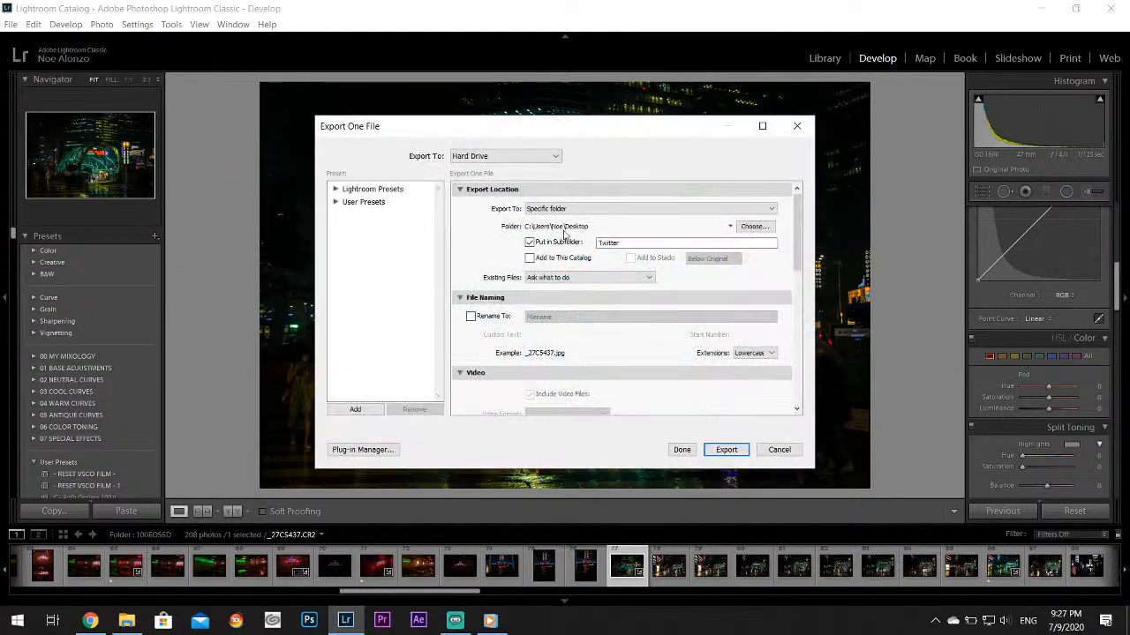
left_click_drag(798, 234, 819, 356)
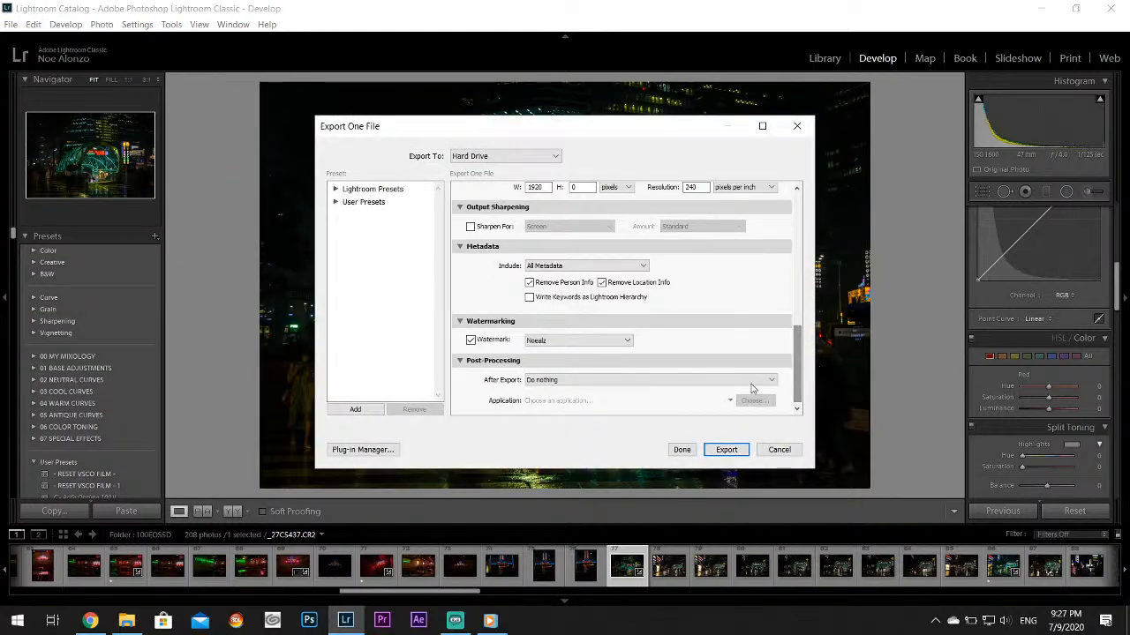
left_click(725, 450)
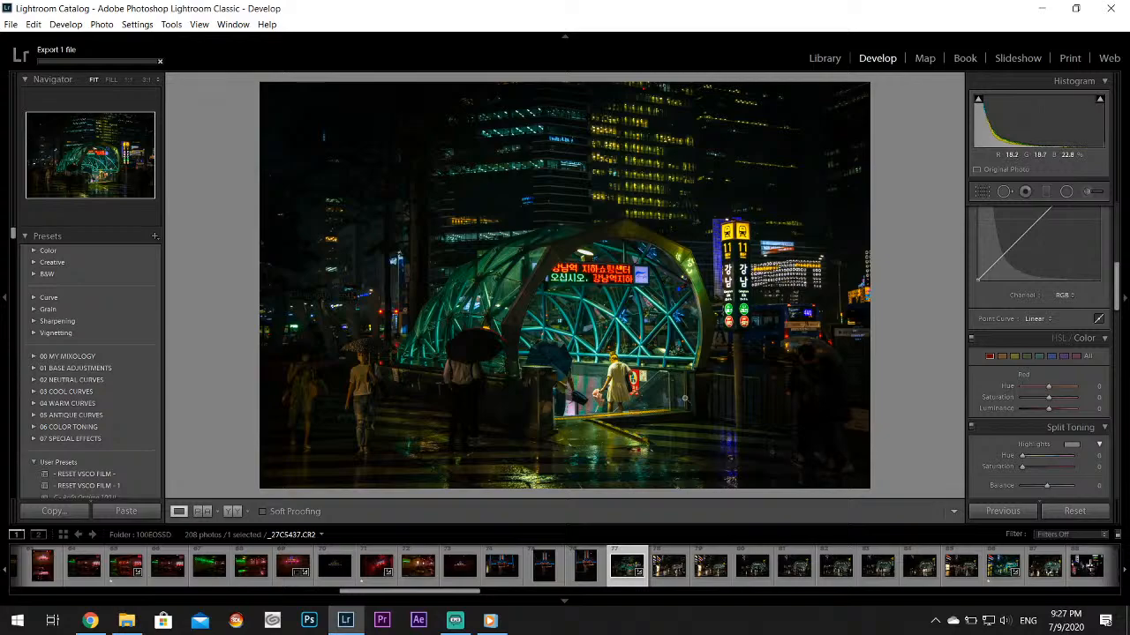
Find the neon alley photo with the green Subway signs and set highlights to -100, shadows to +86 and whites to +69
scroll(680, 575, "down", 3)
left_click(684, 572)
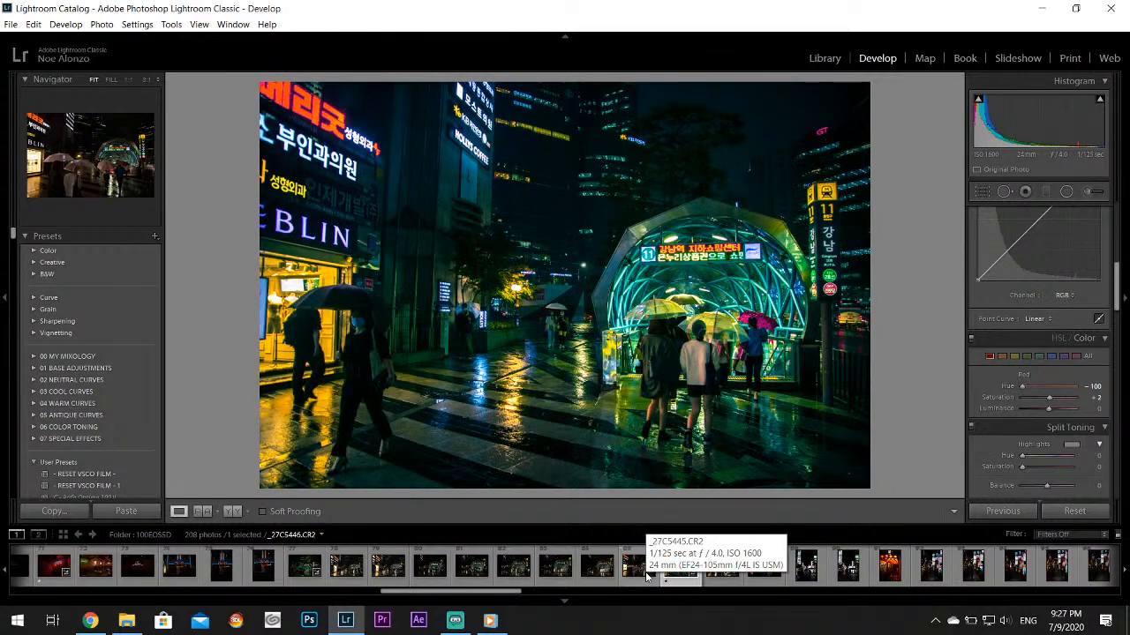
left_click(649, 572)
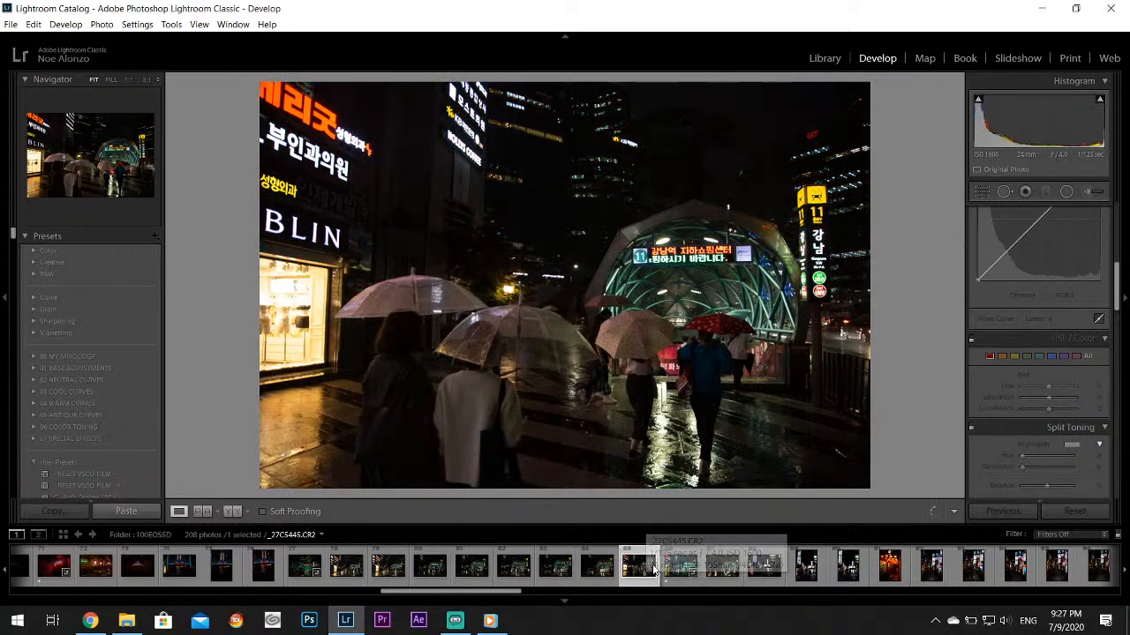
left_click(725, 565)
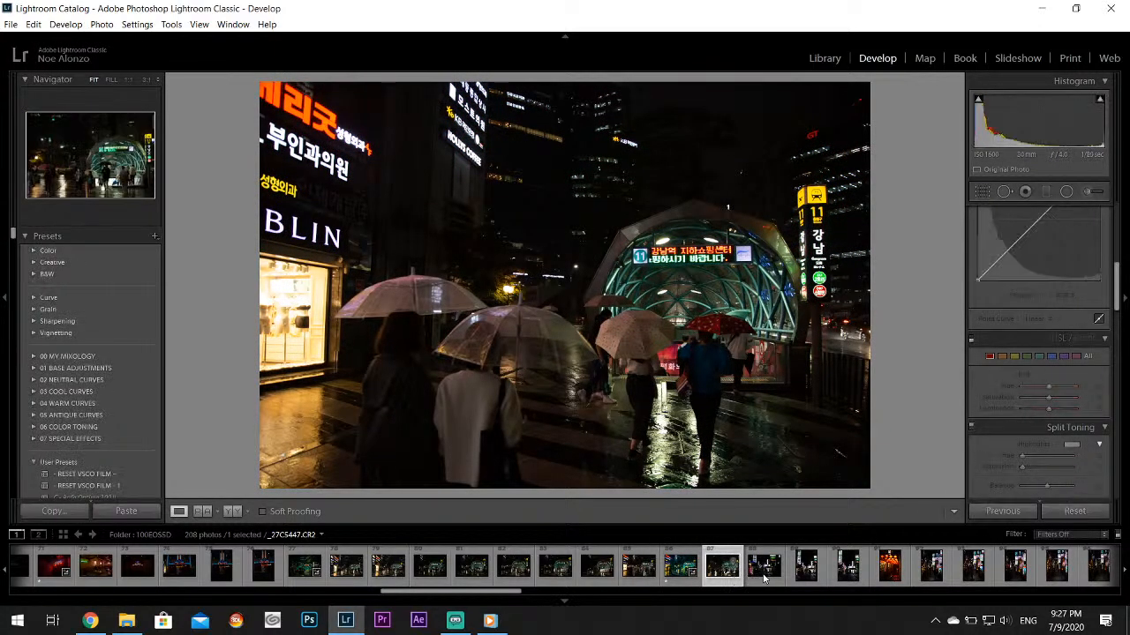
left_click(765, 569)
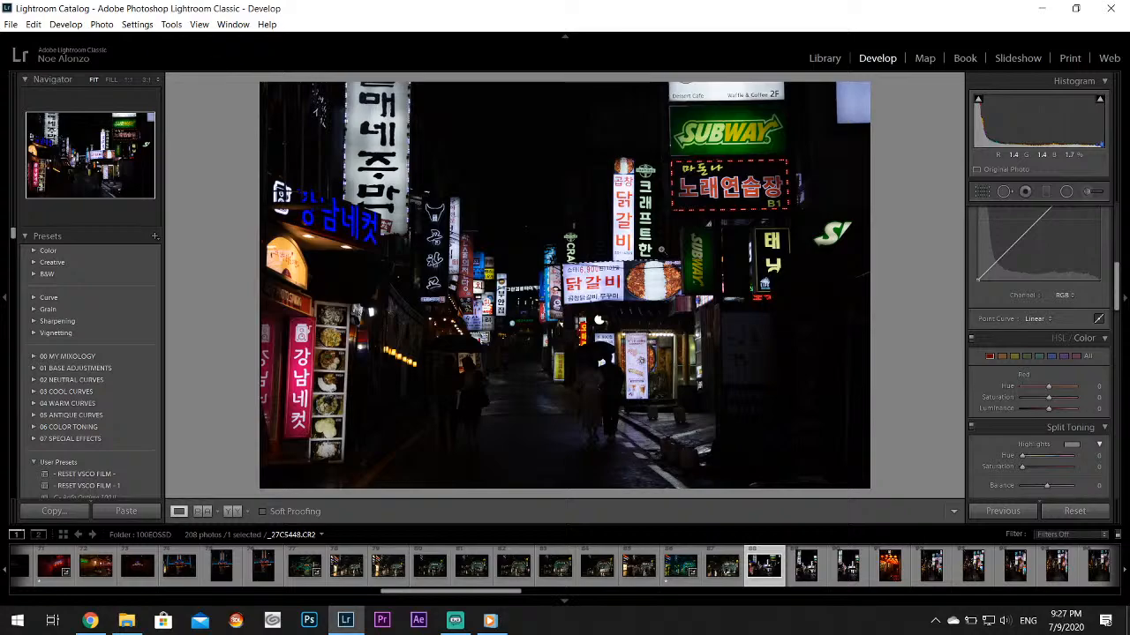
left_click(681, 566)
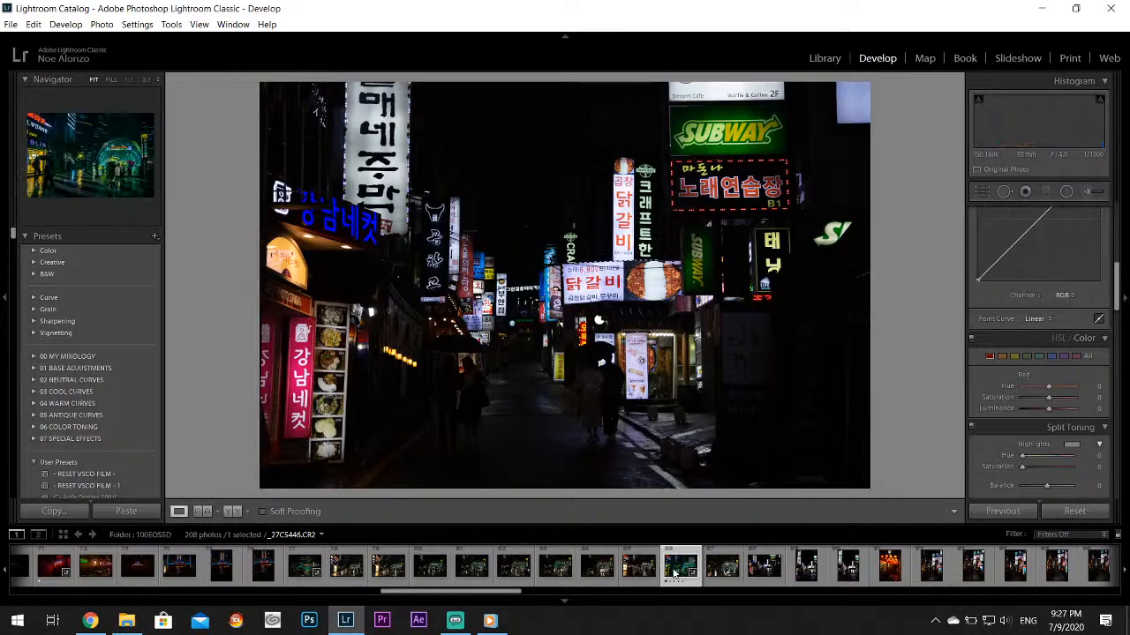
left_click(756, 575)
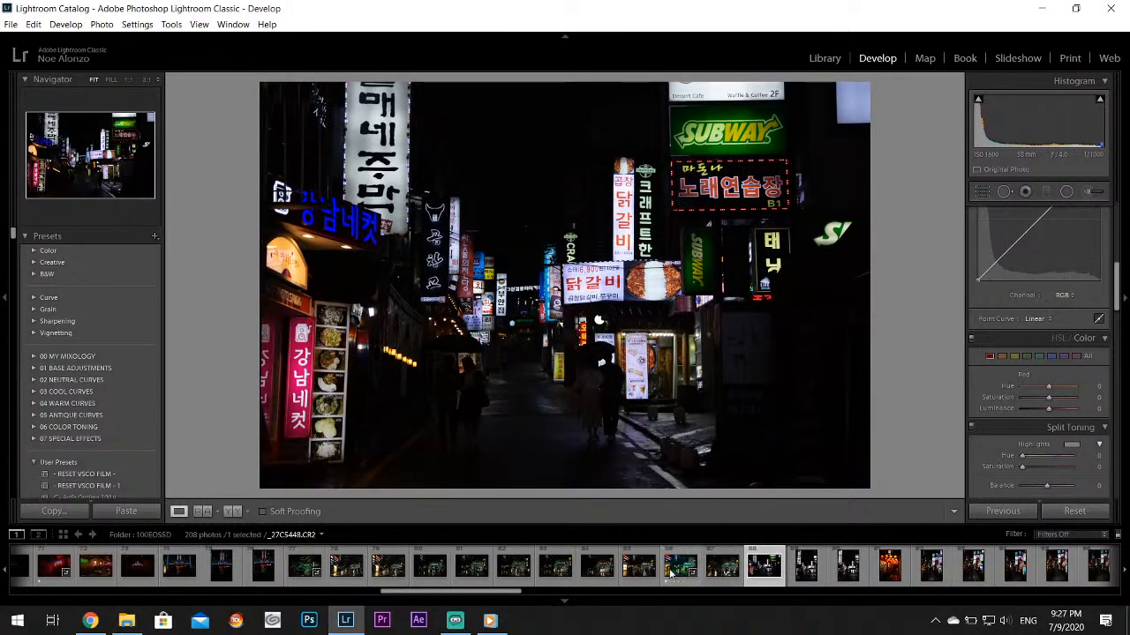
left_click_drag(1114, 279, 1114, 220)
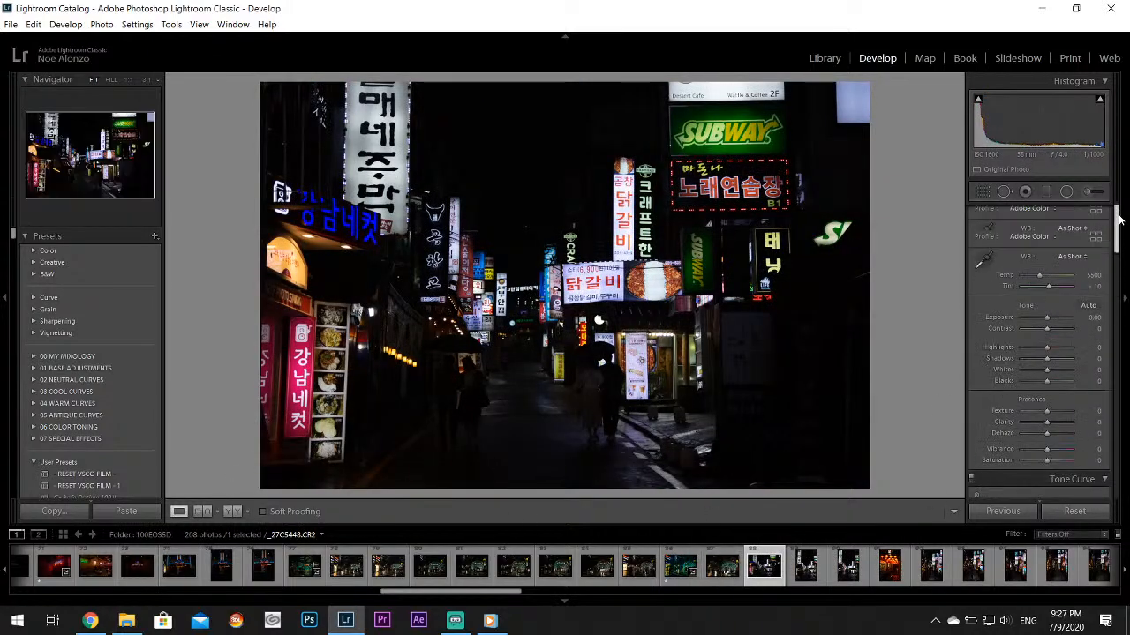
left_click_drag(1034, 363, 1093, 376)
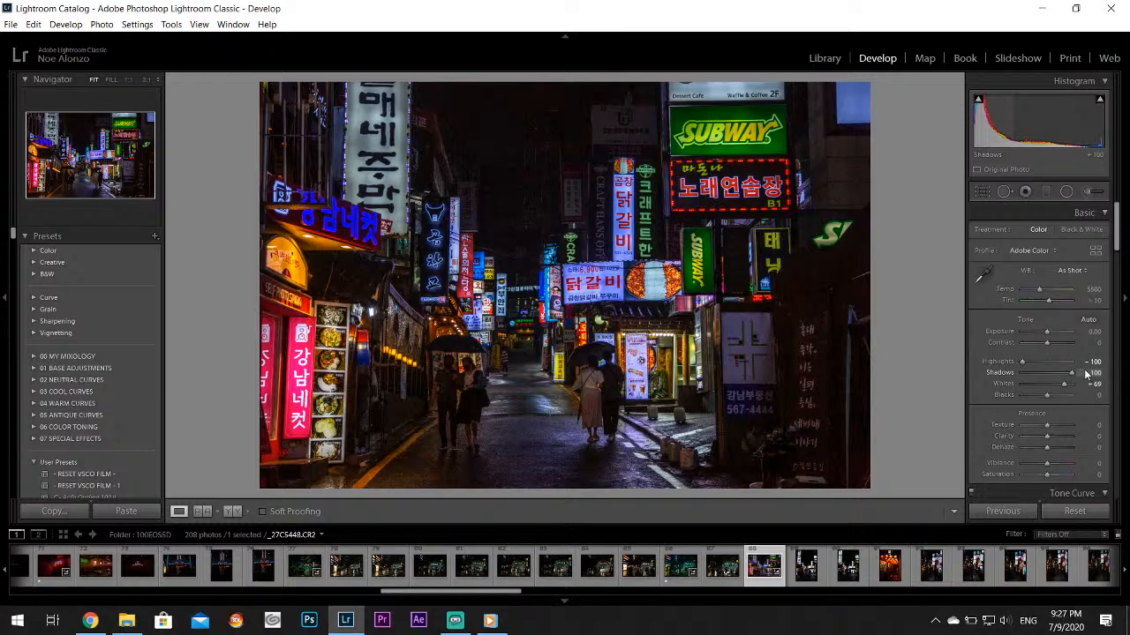
left_click_drag(1078, 374, 1067, 373)
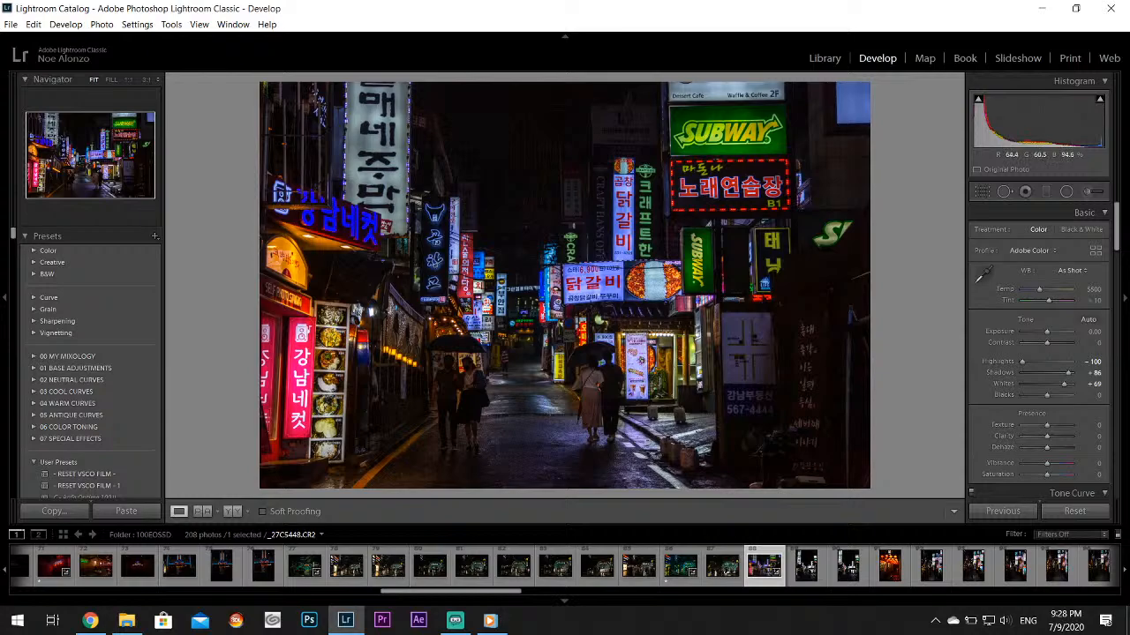
Look through the following alley and lantern photos, open the blue-toned alley shot with umbrellas, and set its shadows to +67
left_click(808, 574)
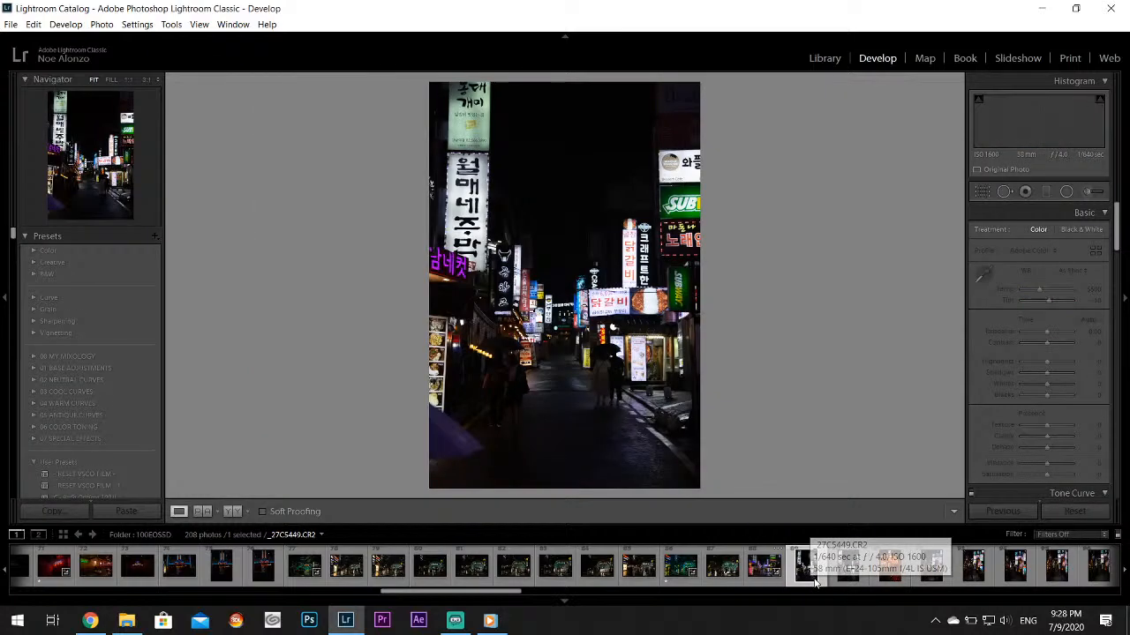
left_click(751, 575)
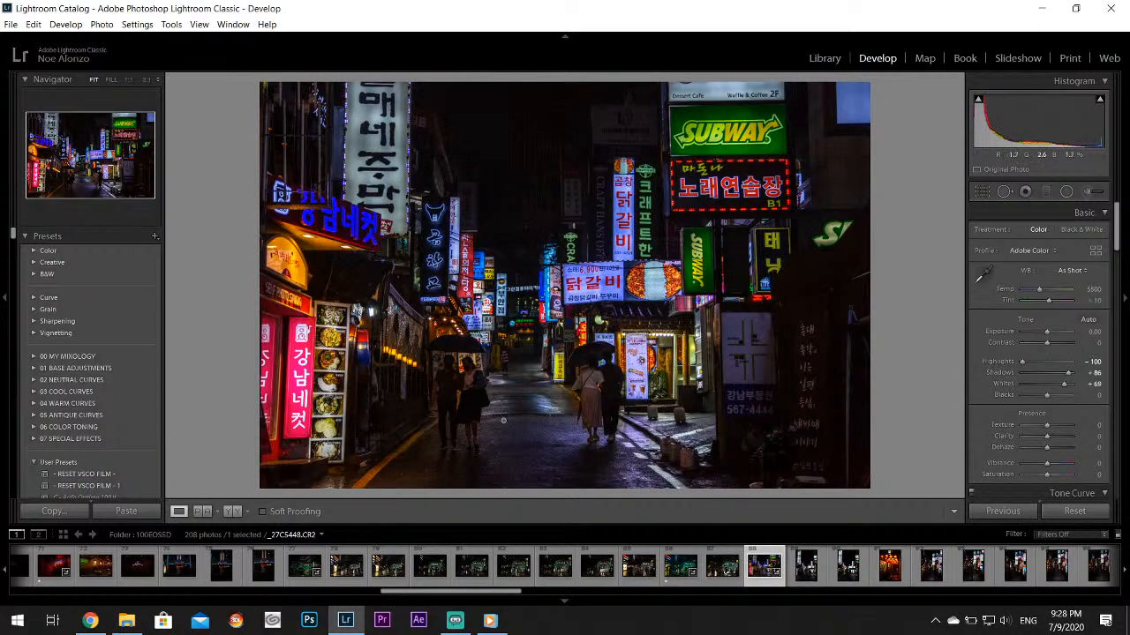
left_click(849, 572)
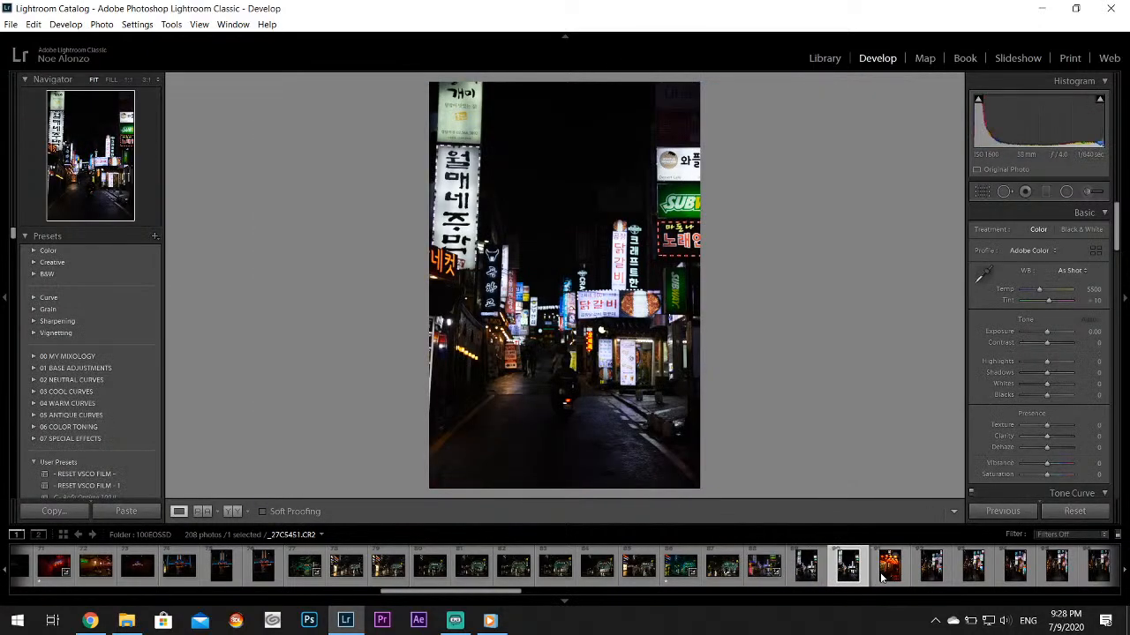
left_click(882, 577)
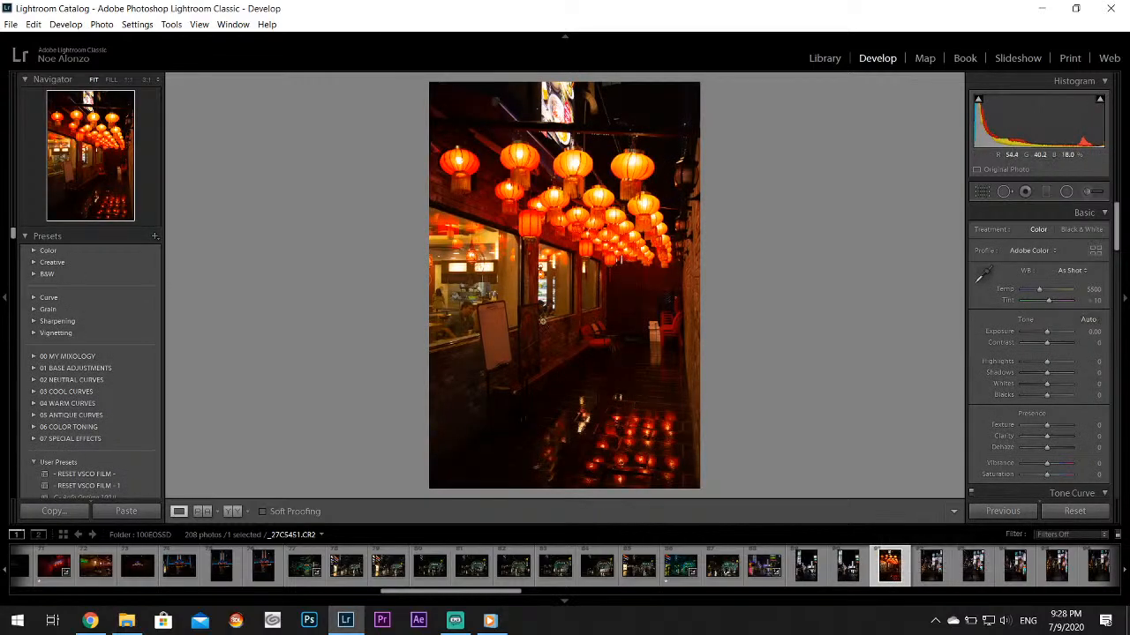
left_click(925, 576)
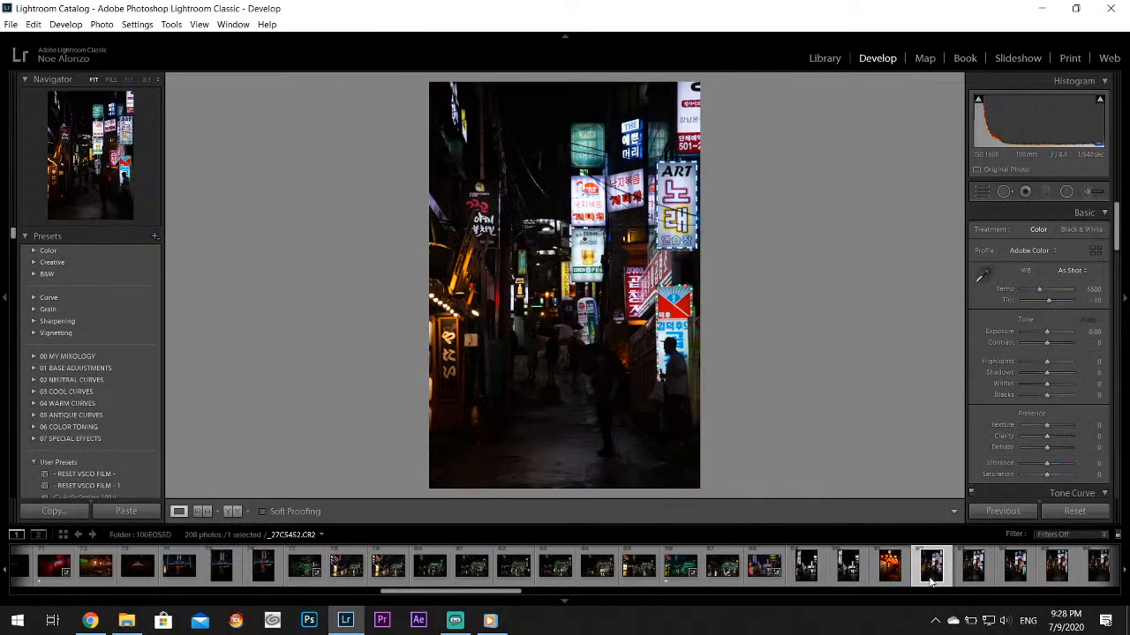
left_click(931, 576)
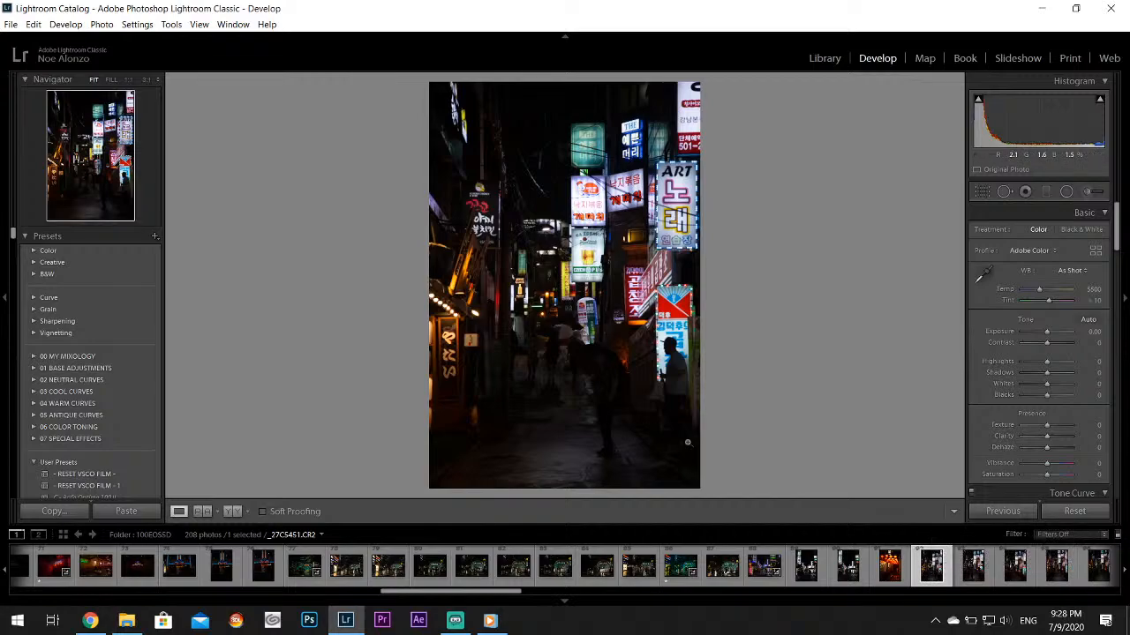
scroll(948, 567, "down", 3)
left_click(889, 582)
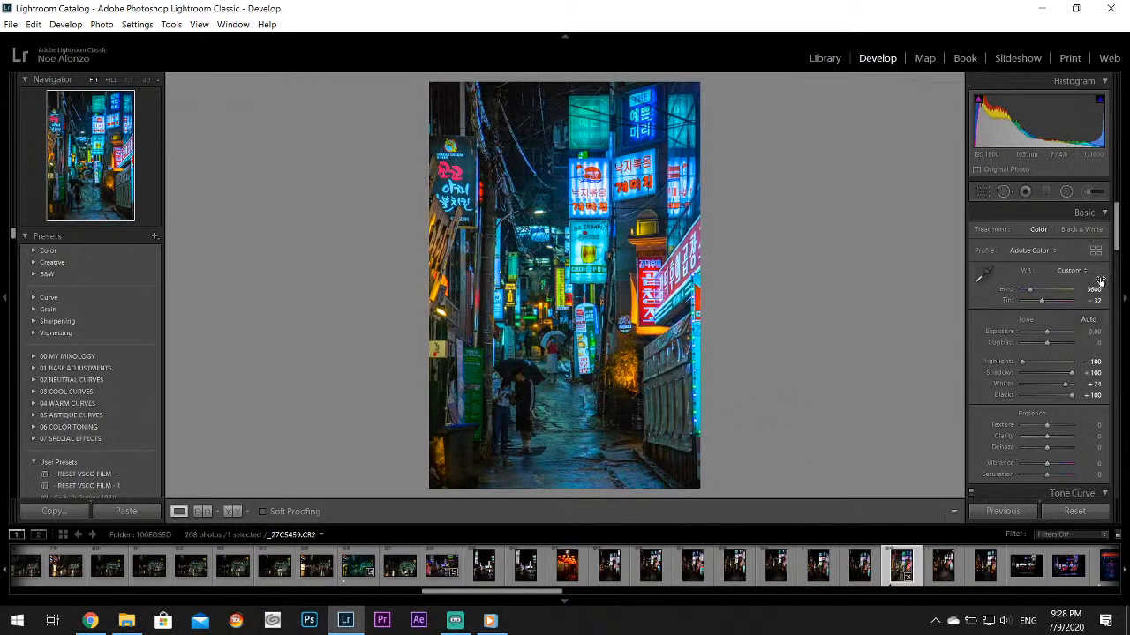
left_click_drag(1072, 374, 1066, 377)
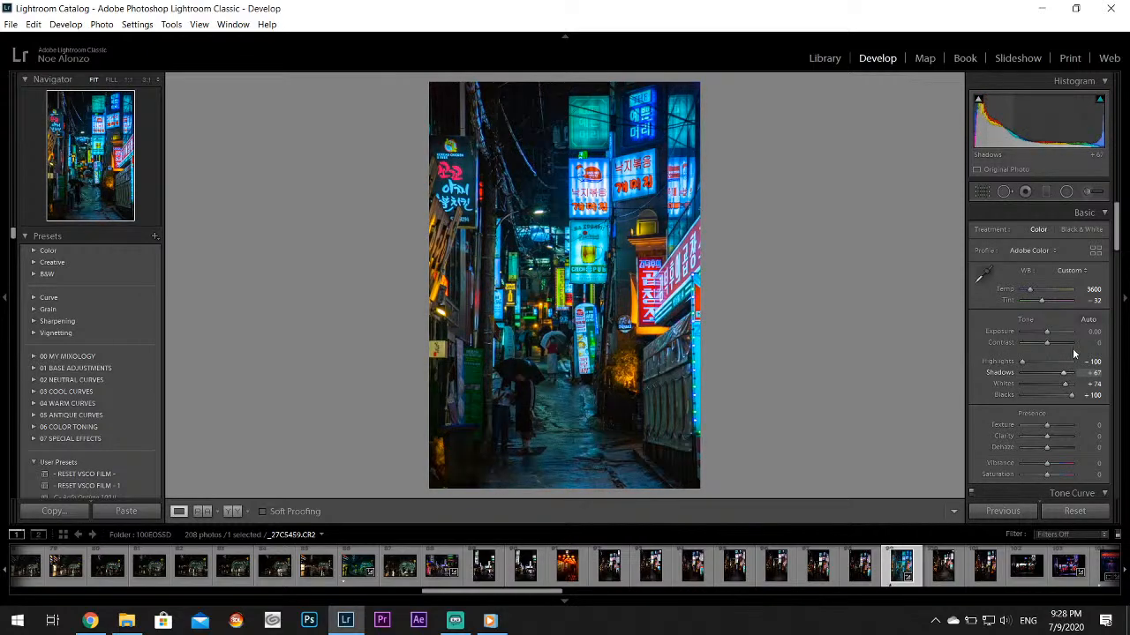
Review the alley photo's colour and split toning settings, and open the photo with the red ARTMONSTER neon sign
left_click_drag(1116, 225, 1123, 315)
scroll(1124, 300, "up", 3)
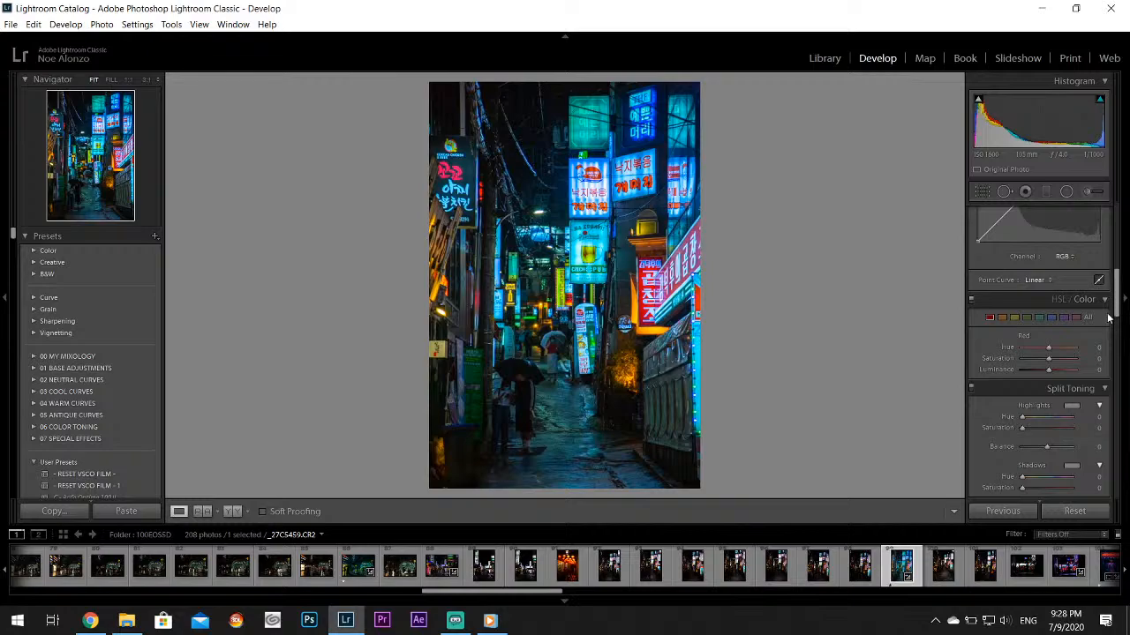
scroll(975, 575, "down", 4)
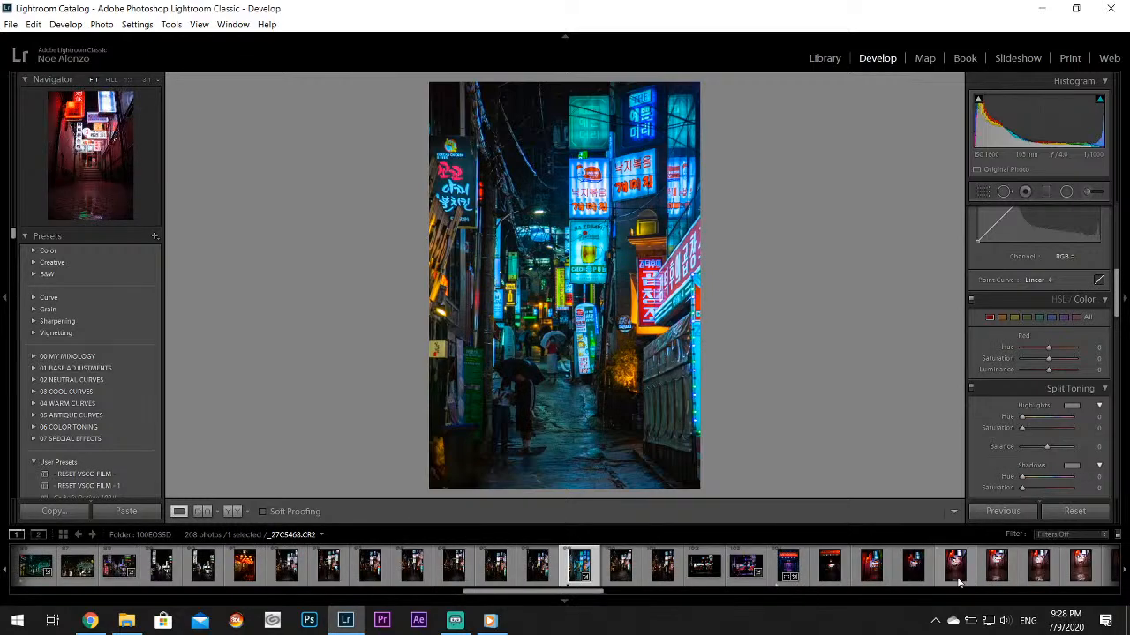
left_click(780, 570)
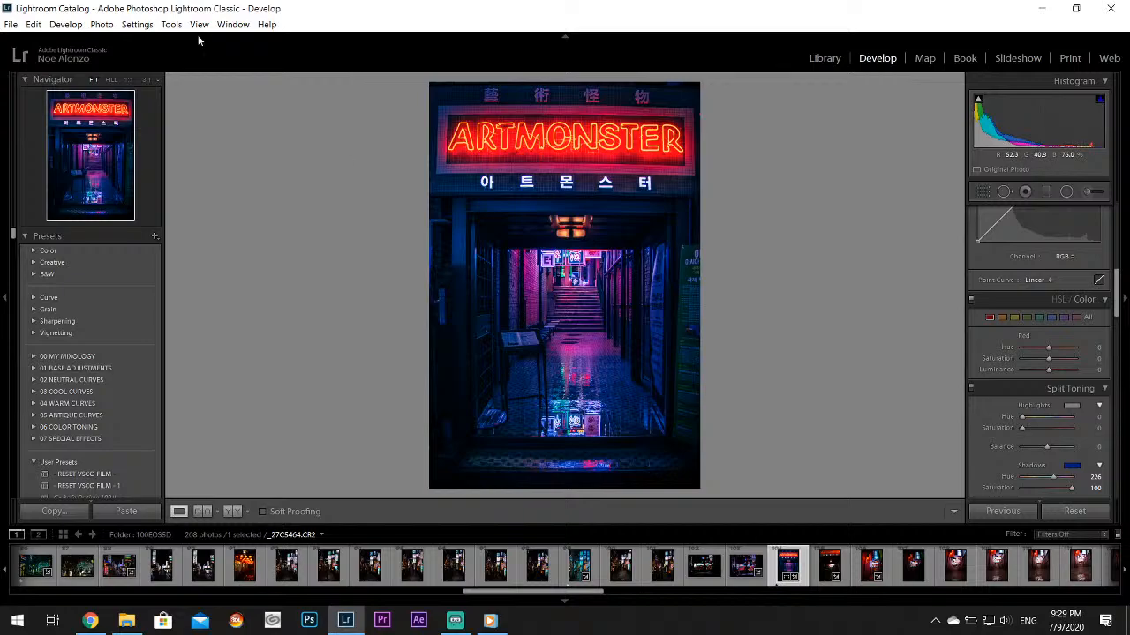
Export the ARTMONSTER neon sign photo as a JPEG to the Twitter folder on the desktop
left_click(10, 23)
left_click(70, 199)
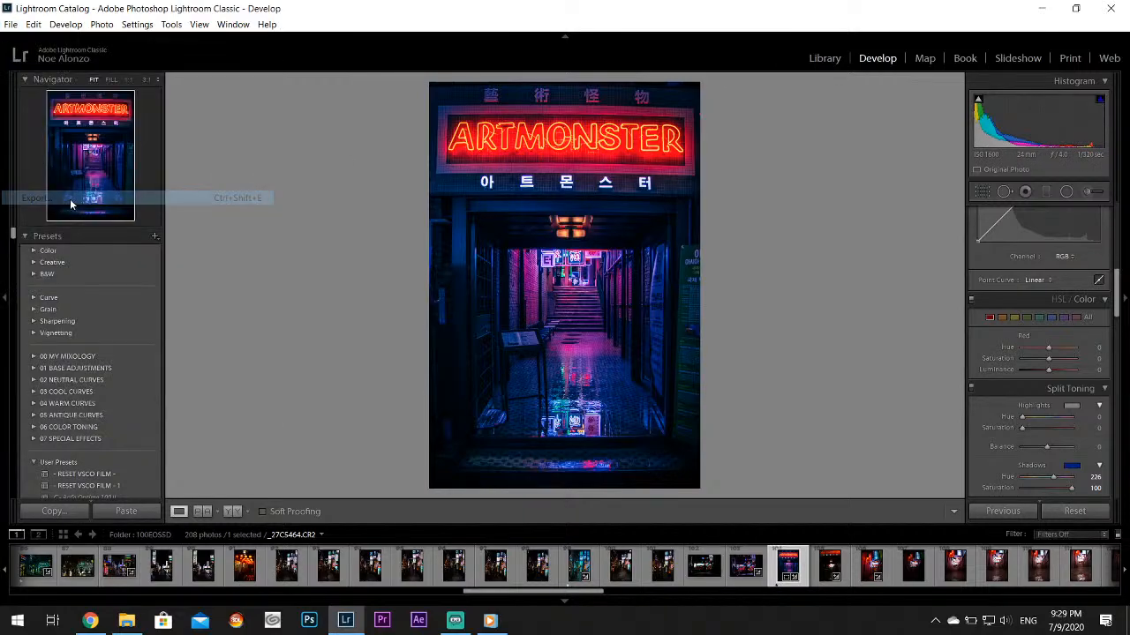
left_click_drag(800, 216, 819, 364)
left_click(725, 449)
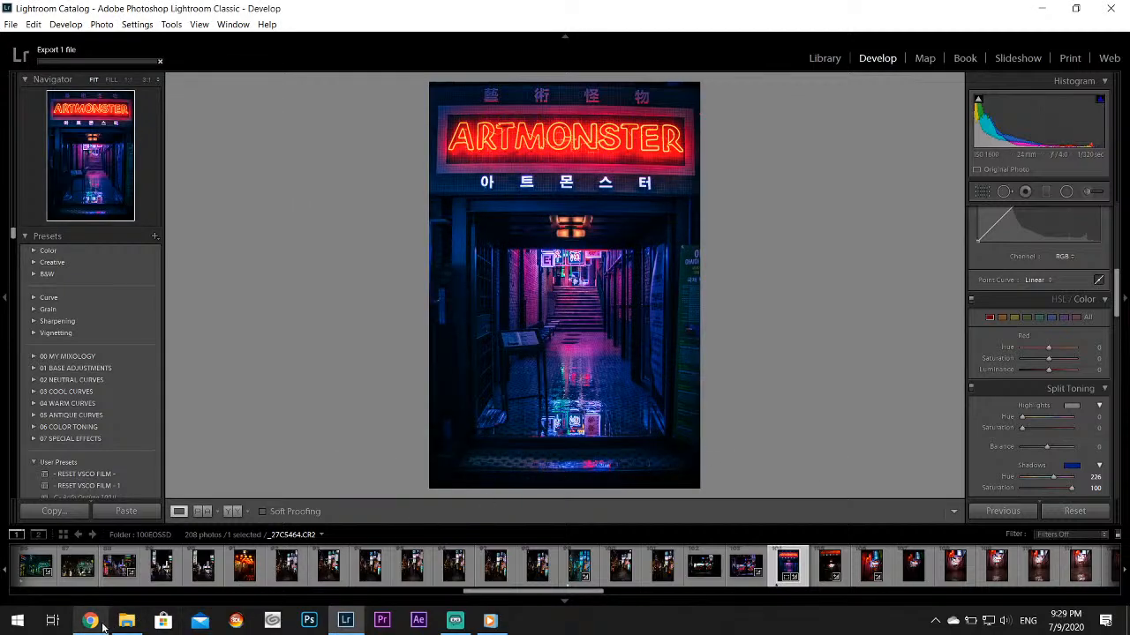
Switch to Chrome, open Outlook mail at outlook.live.com/mail/ and start a new message addressed to the sender's own e-mail
mouse_move(104, 627)
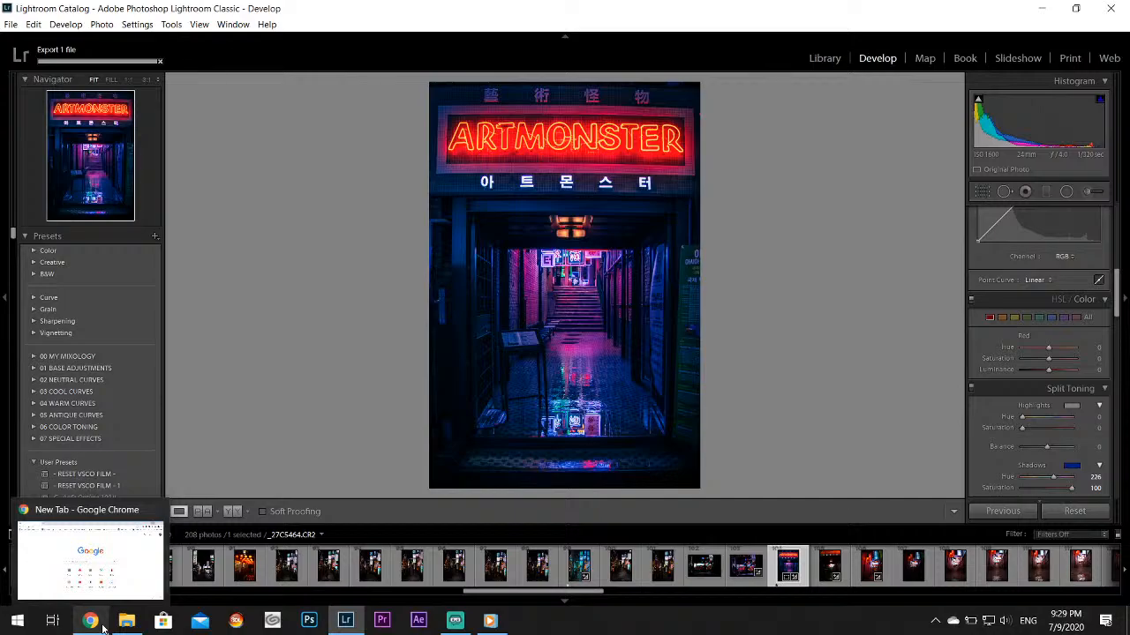
left_click(103, 626)
left_click(197, 12)
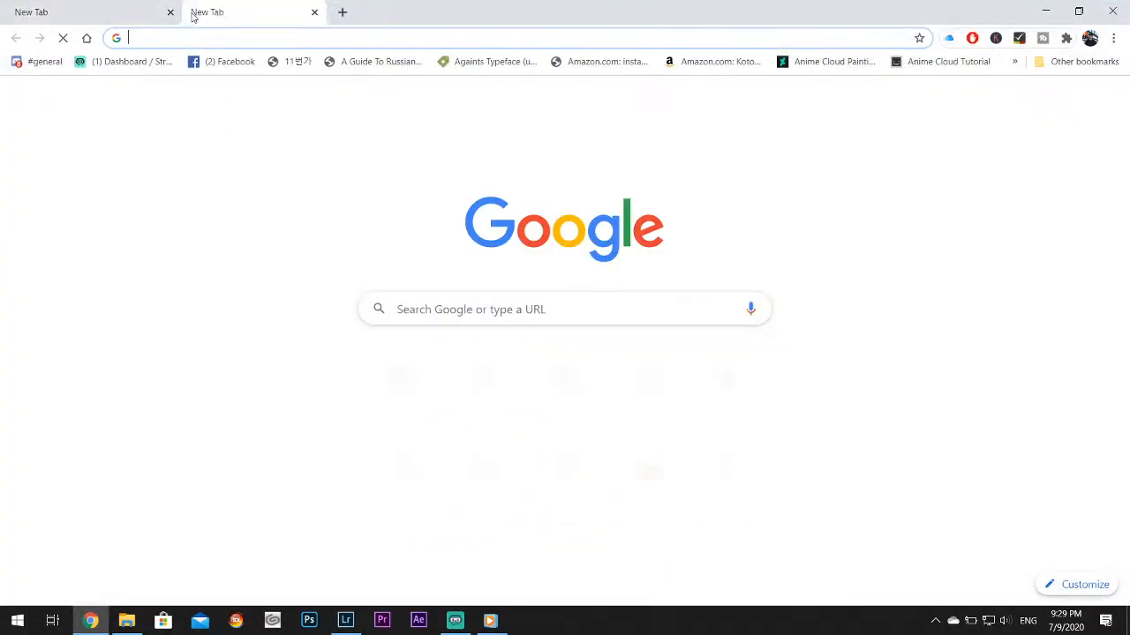
type("outlook.live.com/mail/")
key("Return")
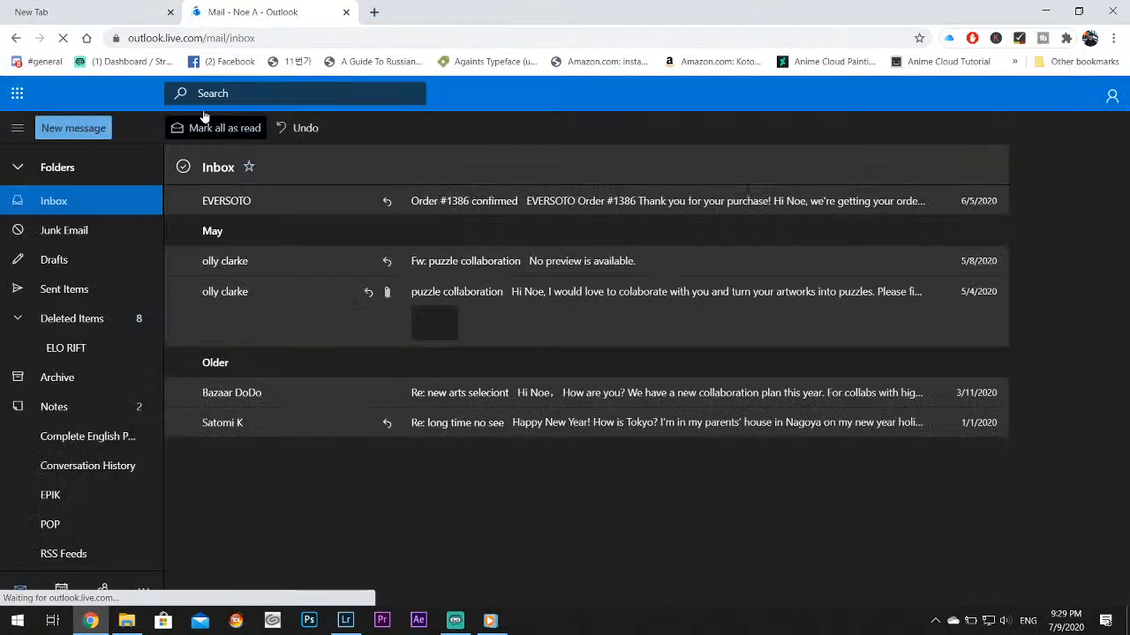
left_click(79, 131)
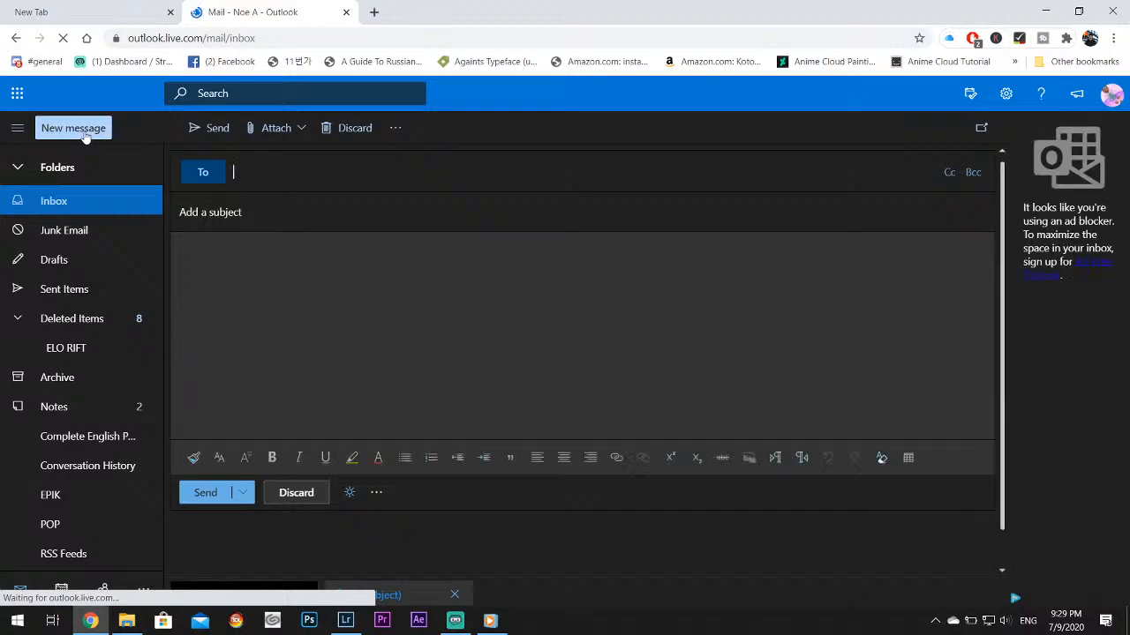
type("noealz")
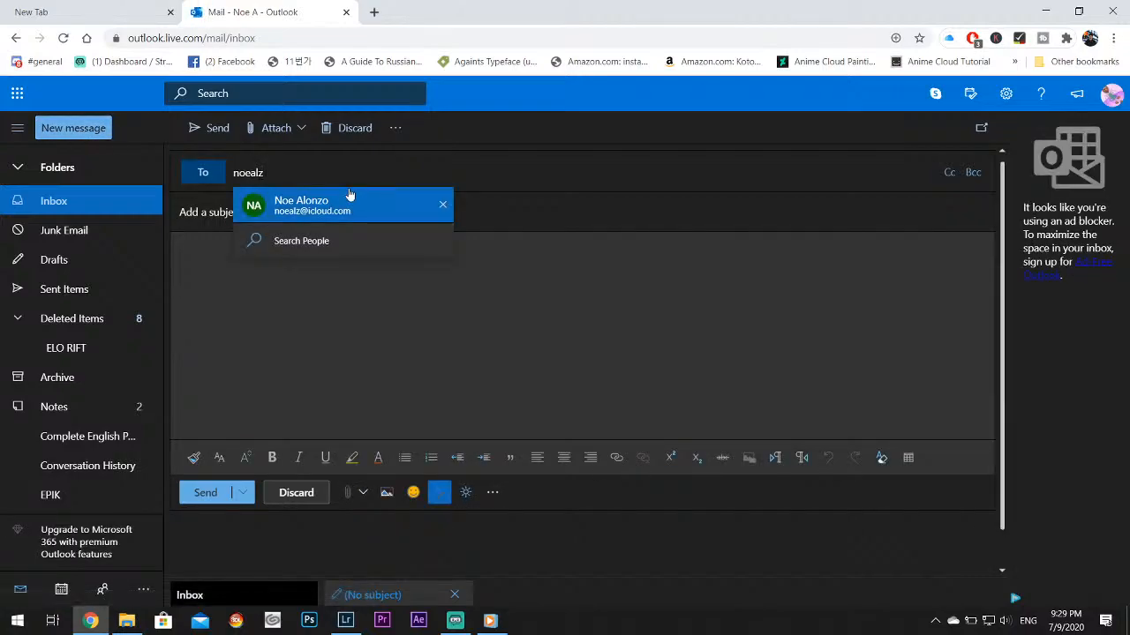
Attach _27C5464.jpg from the desktop's Twitter folder to the new message
left_click(276, 128)
left_click(295, 147)
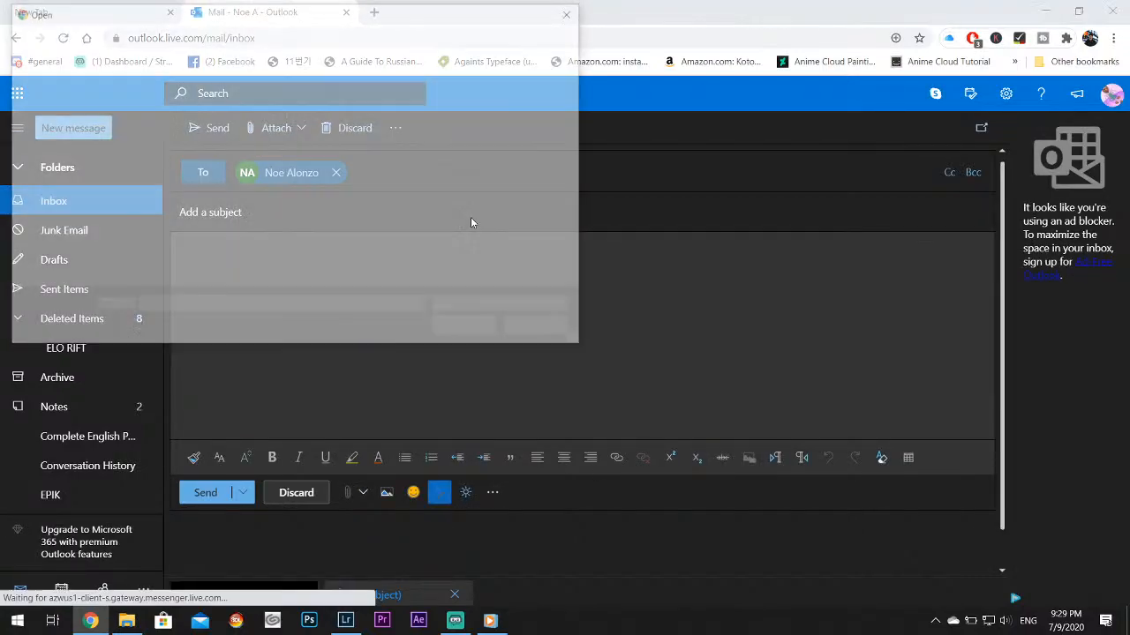
double_click(347, 132)
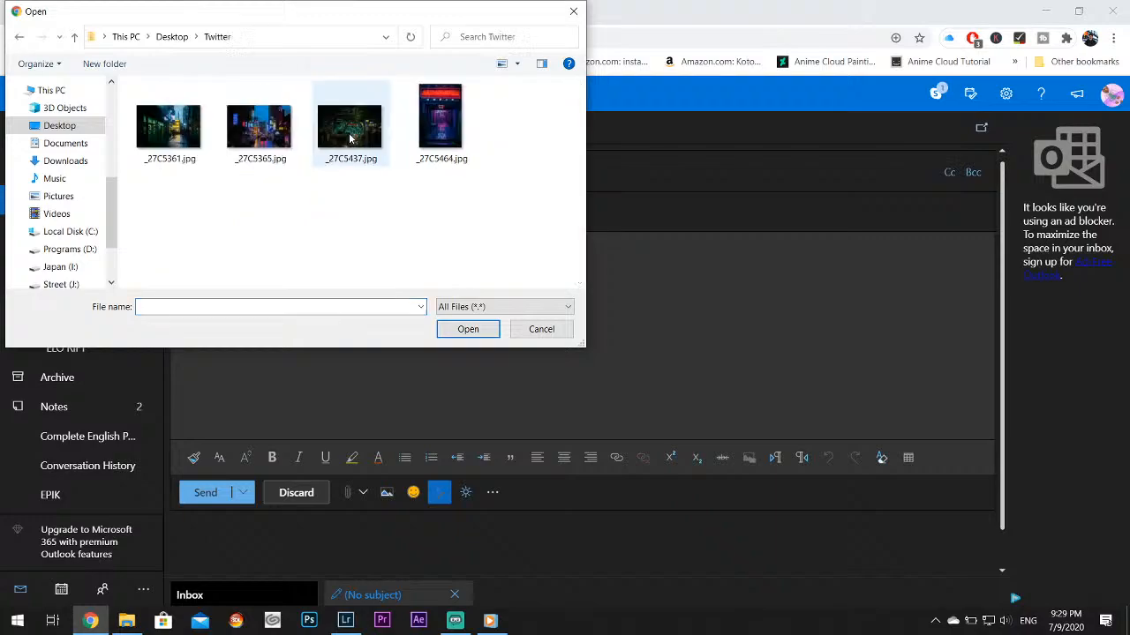
left_click(444, 146)
left_click(474, 329)
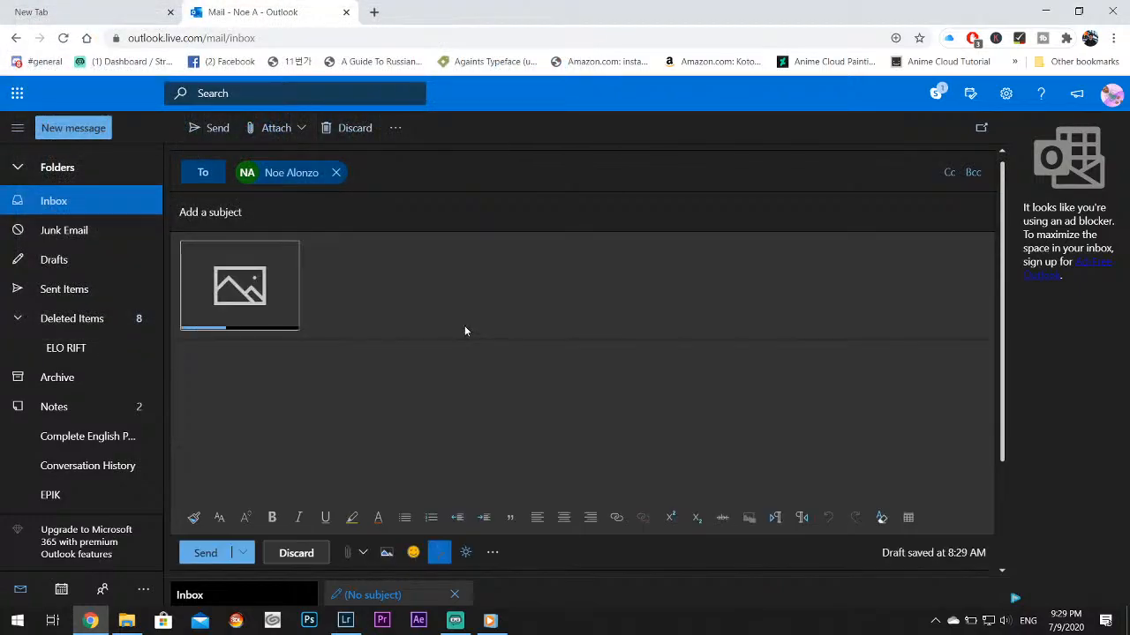
Send the message with the attached photo, leaving the subject empty
left_click(203, 554)
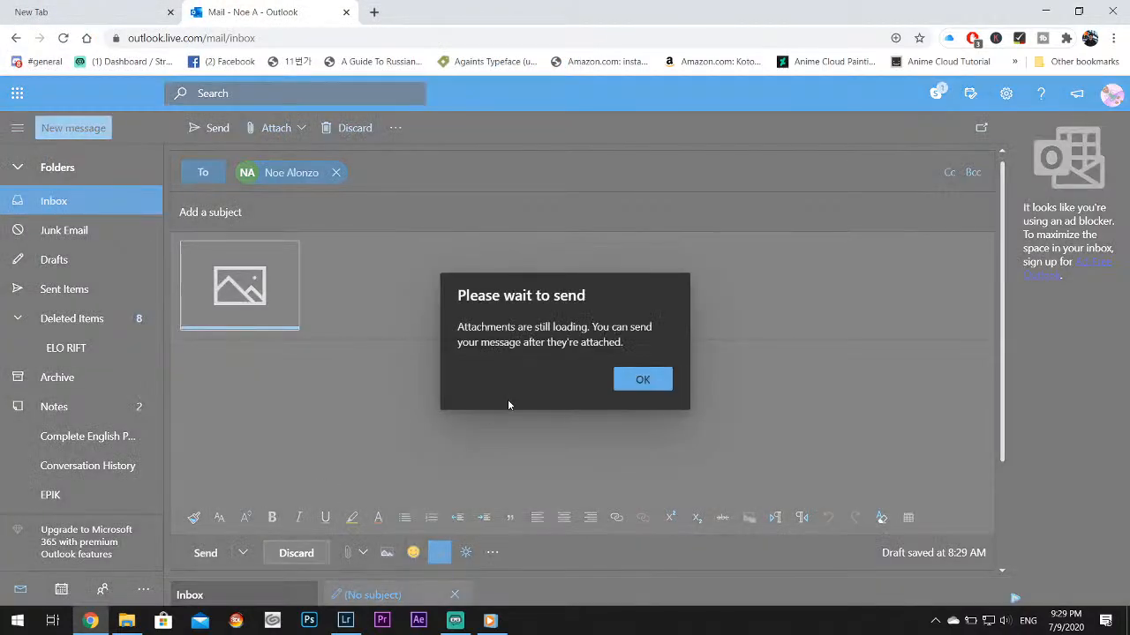
left_click(645, 381)
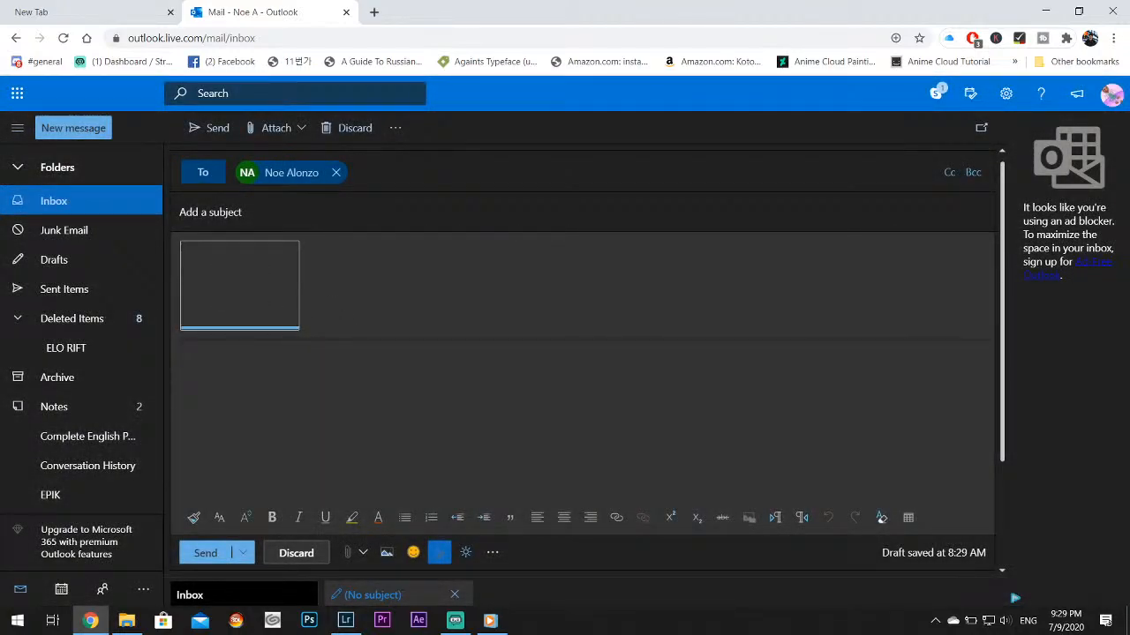
left_click(204, 554)
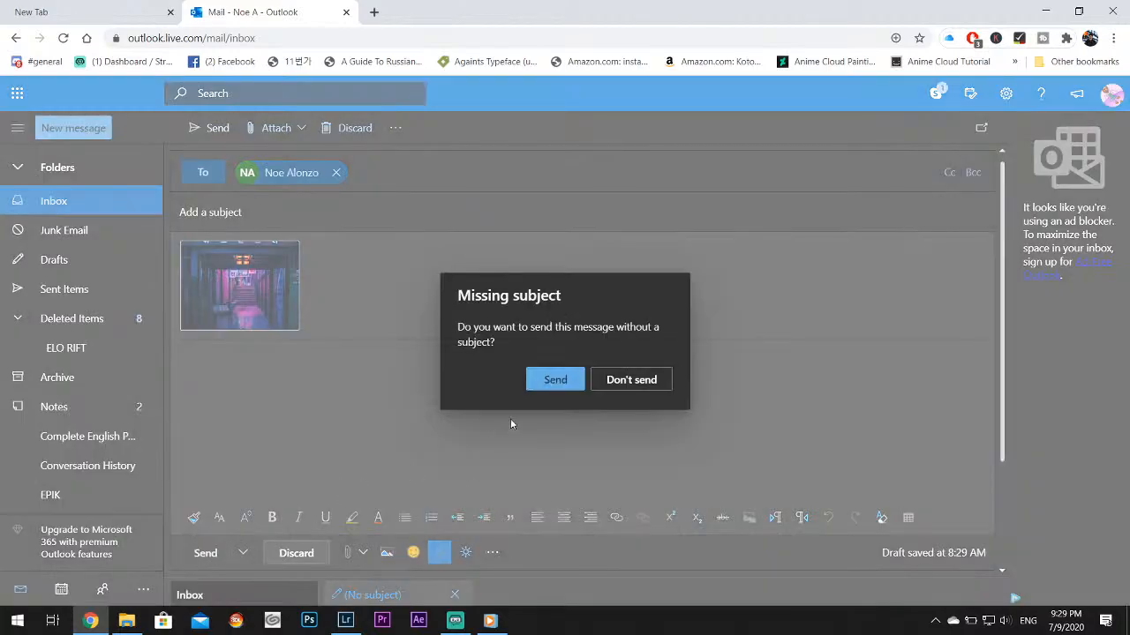
left_click(554, 379)
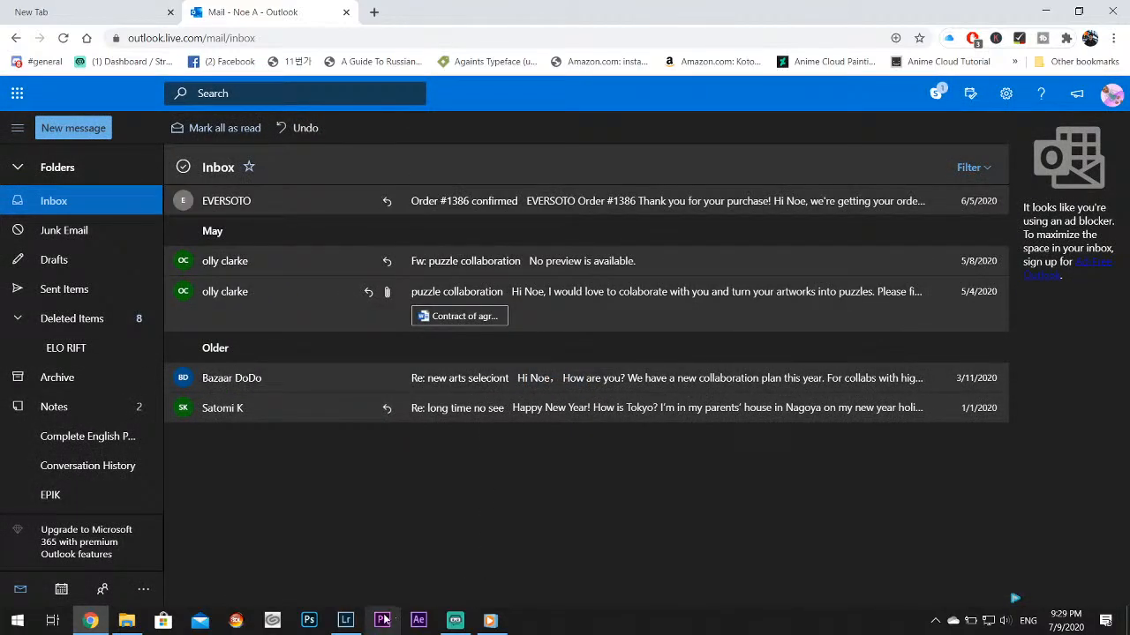
Switch back to Lightroom and examine the neon sign reflections in the ARTMONSTER photo at 1:1
left_click(345, 620)
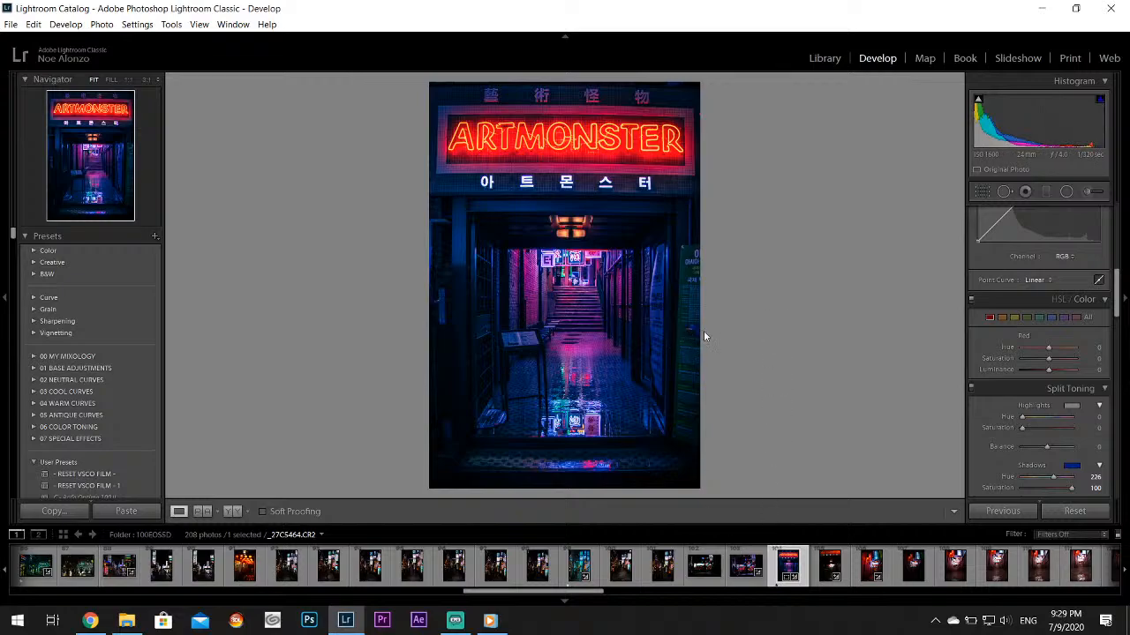
left_click(570, 413)
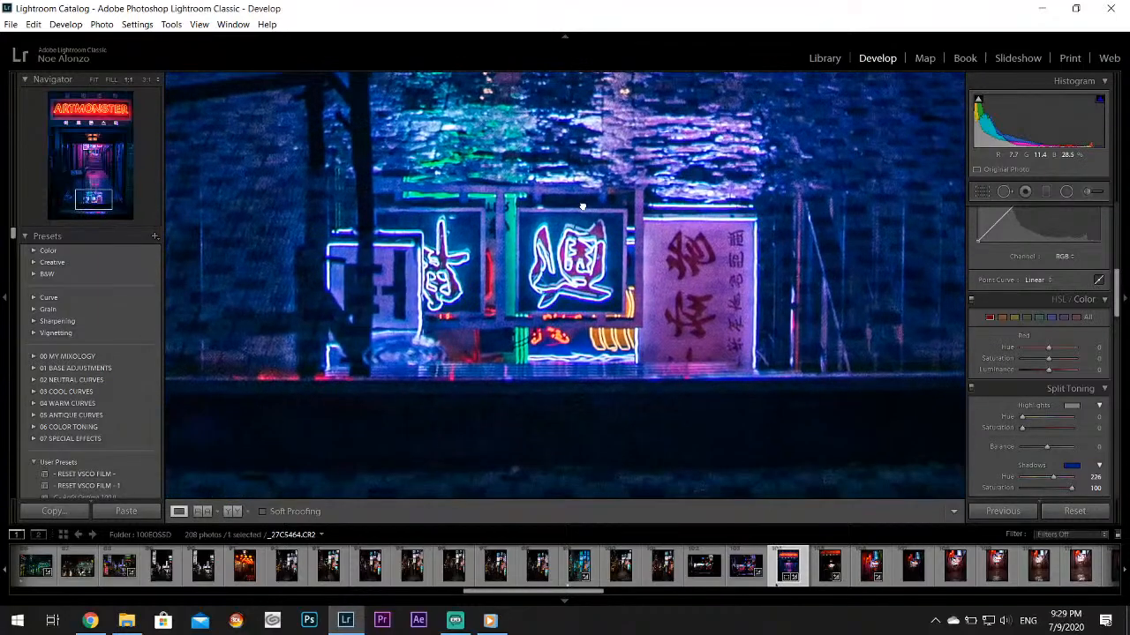
left_click_drag(616, 218, 594, 394)
left_click(600, 192)
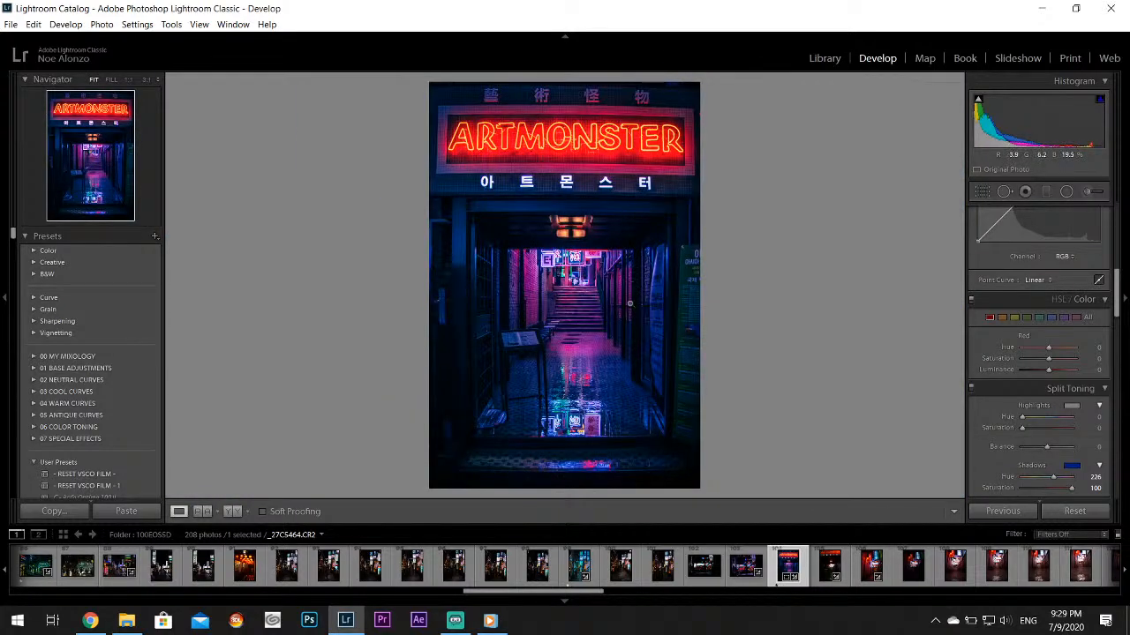
Look through the following neon alley photos and open the blue-and-pink toned alley shot, _27C5493.CR2
left_click(827, 569)
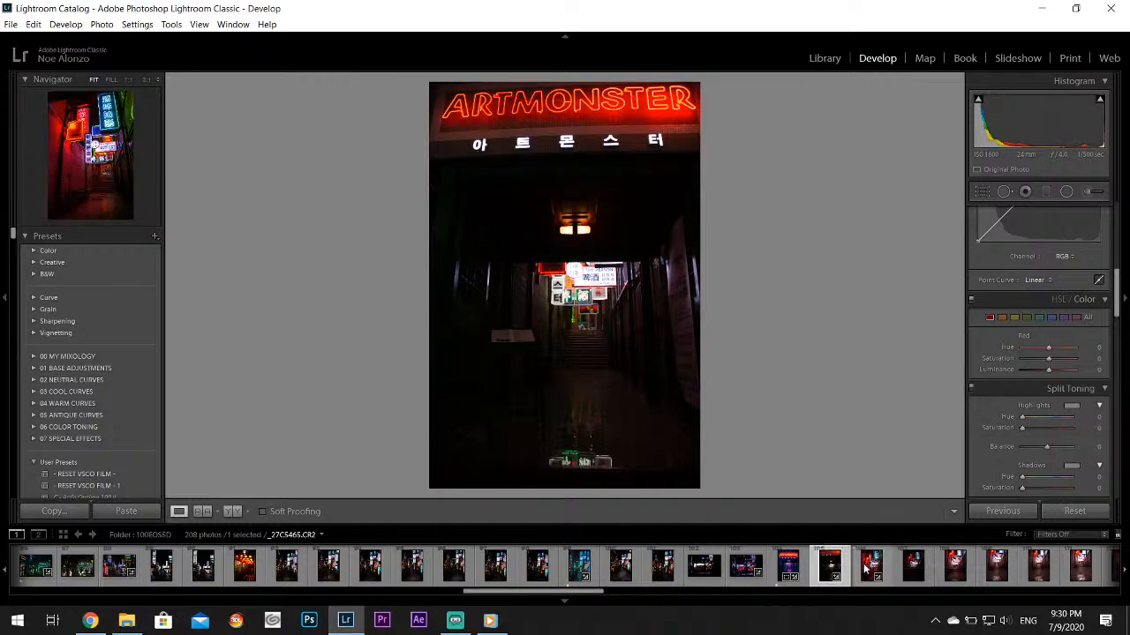
left_click(867, 569)
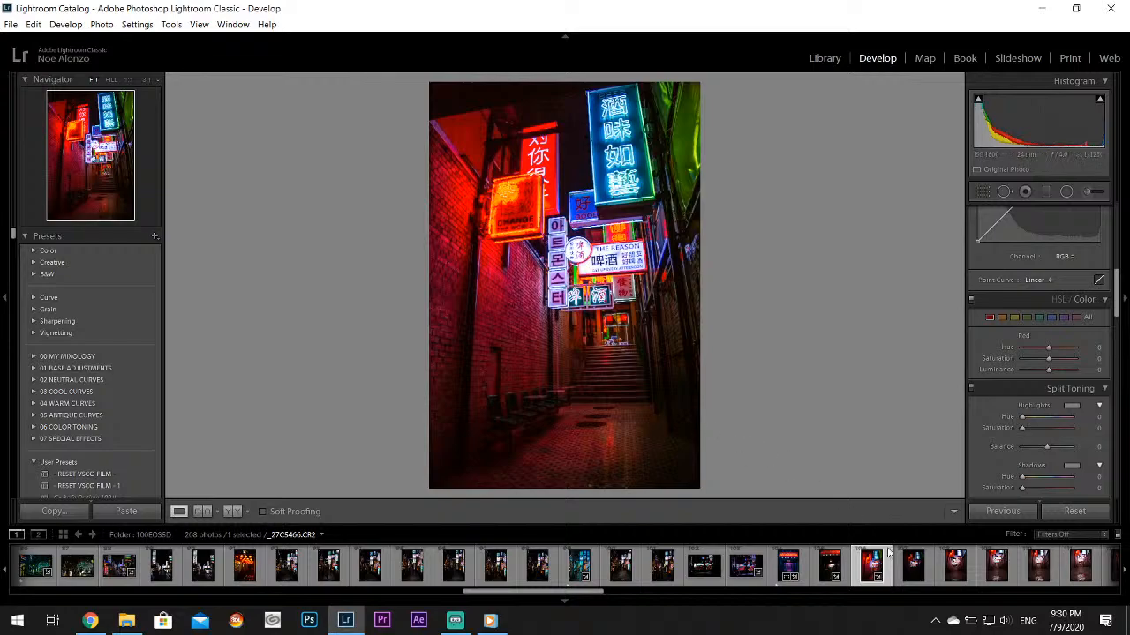
scroll(895, 583, "down", 4)
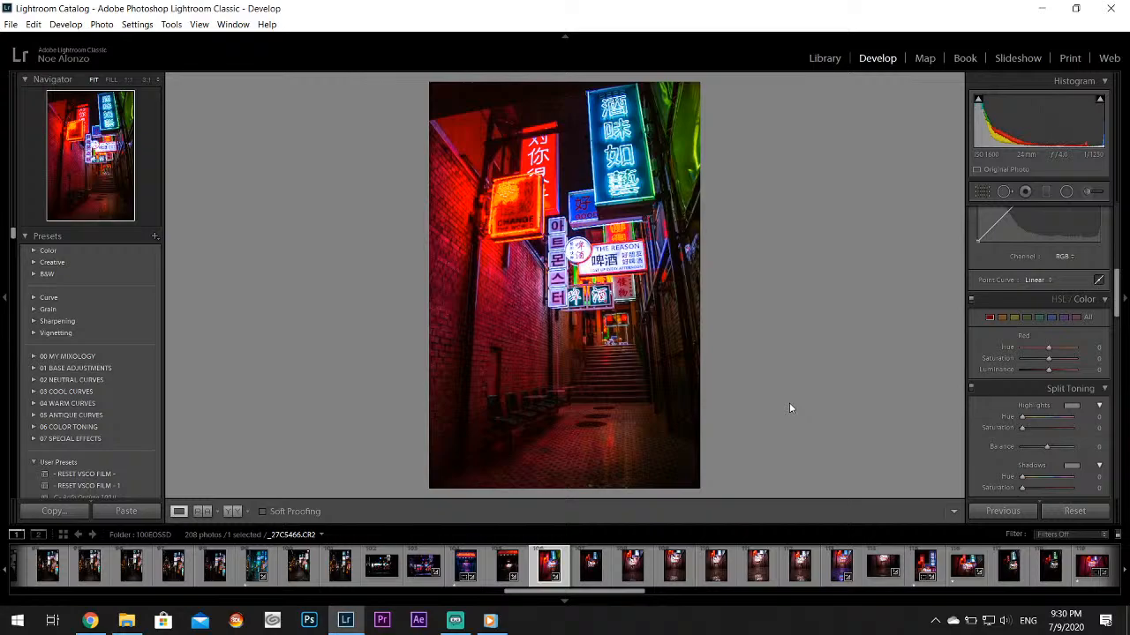
left_click(842, 565)
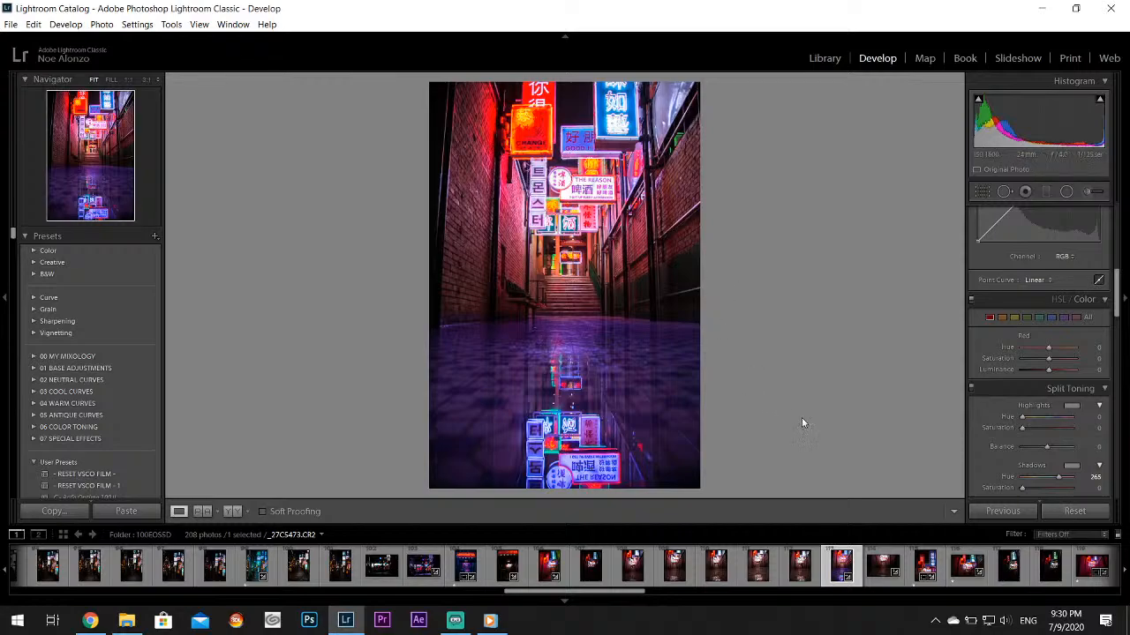
left_click(919, 570)
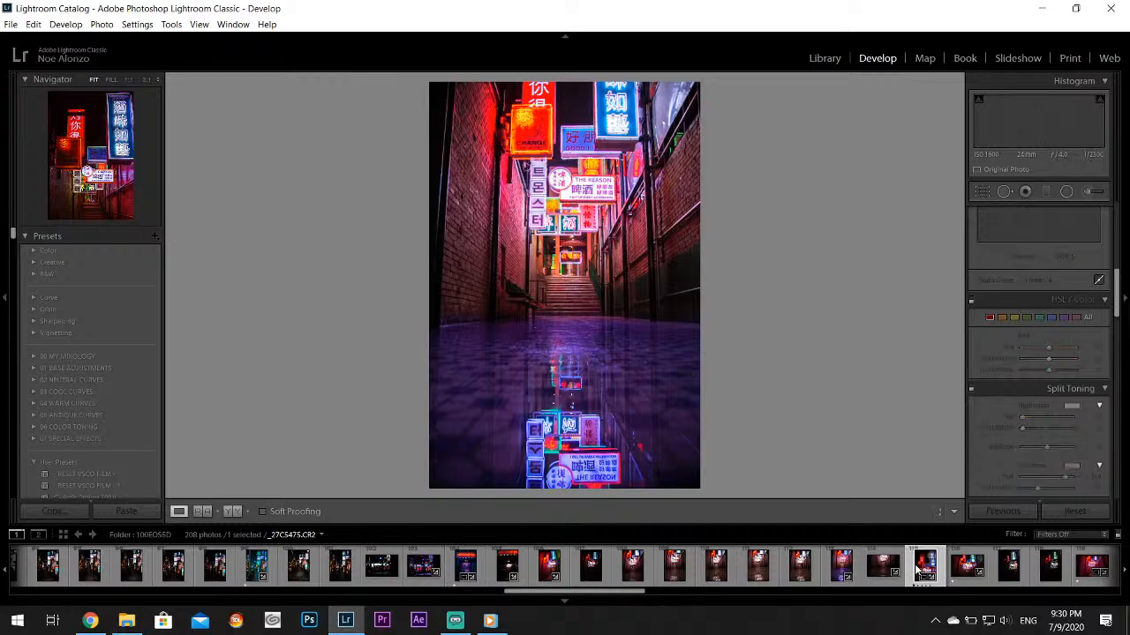
left_click(967, 565)
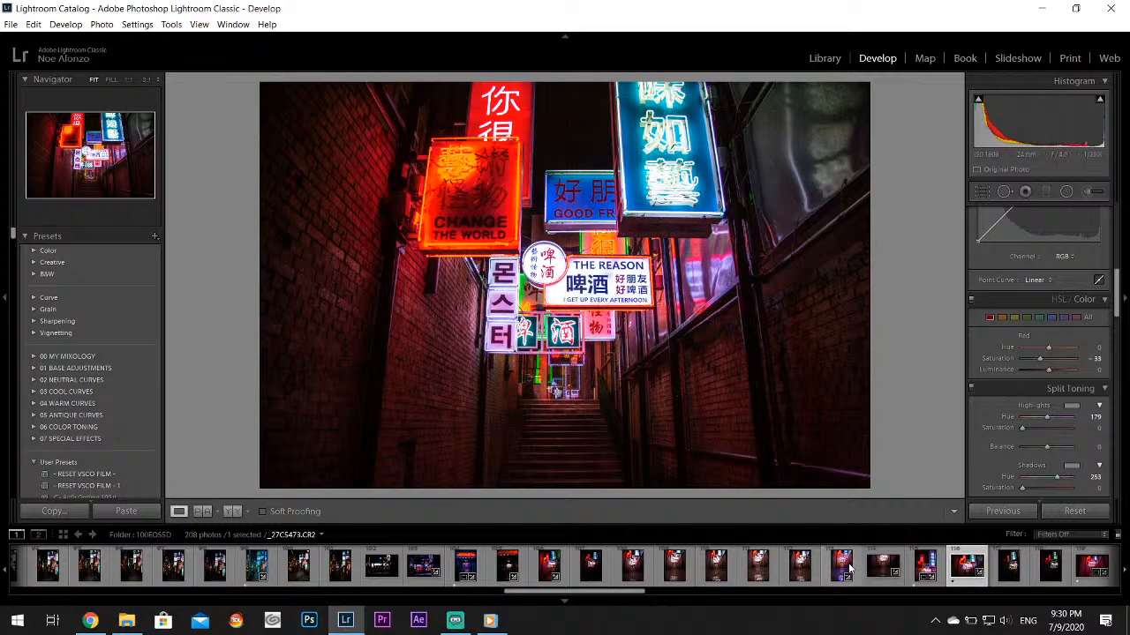
scroll(838, 565, "down", 5)
left_click(446, 565)
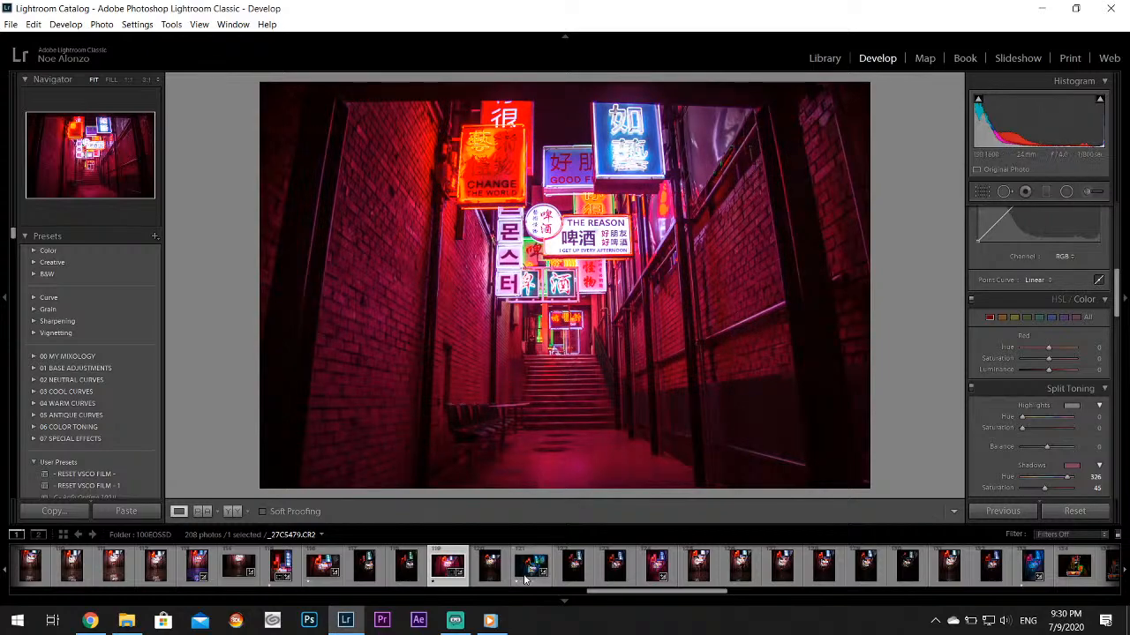
left_click(531, 565)
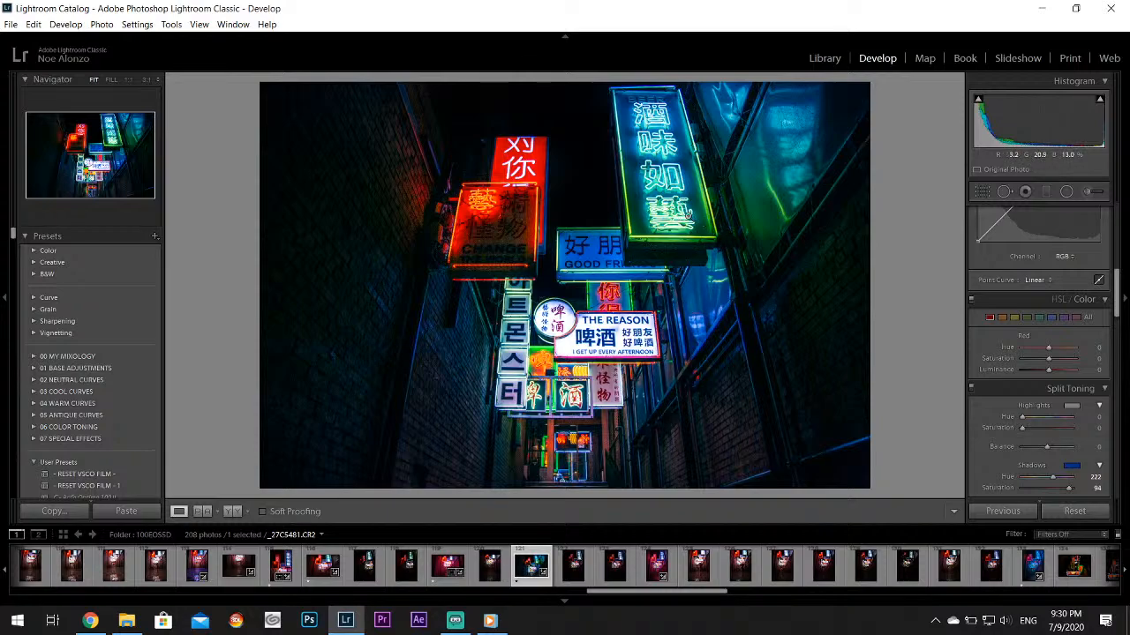
left_click(655, 575)
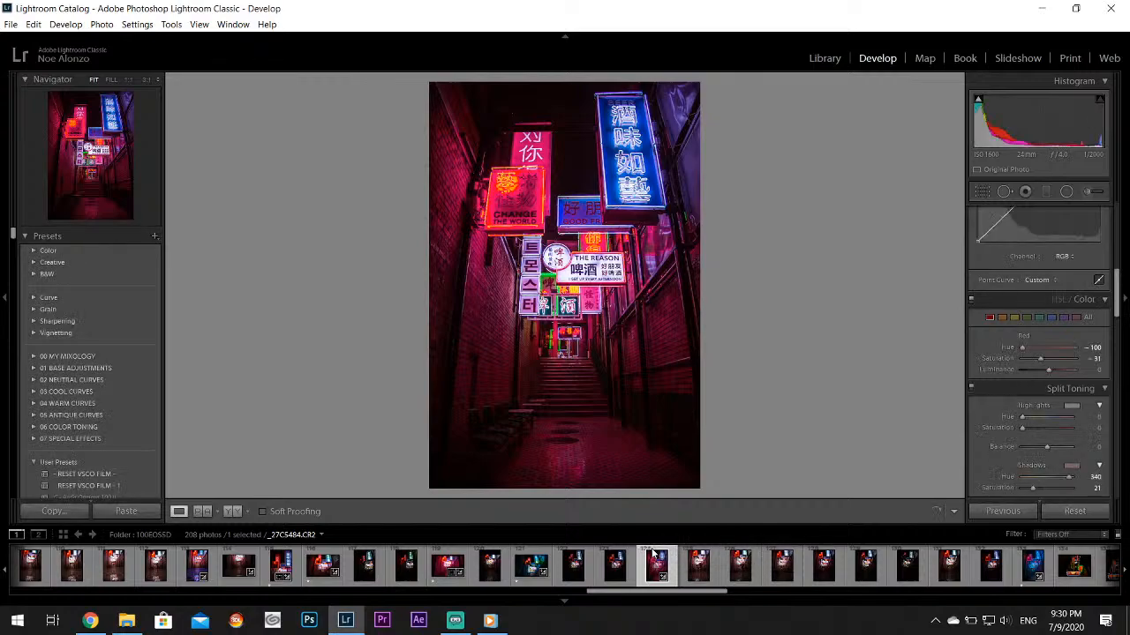
left_click(1032, 565)
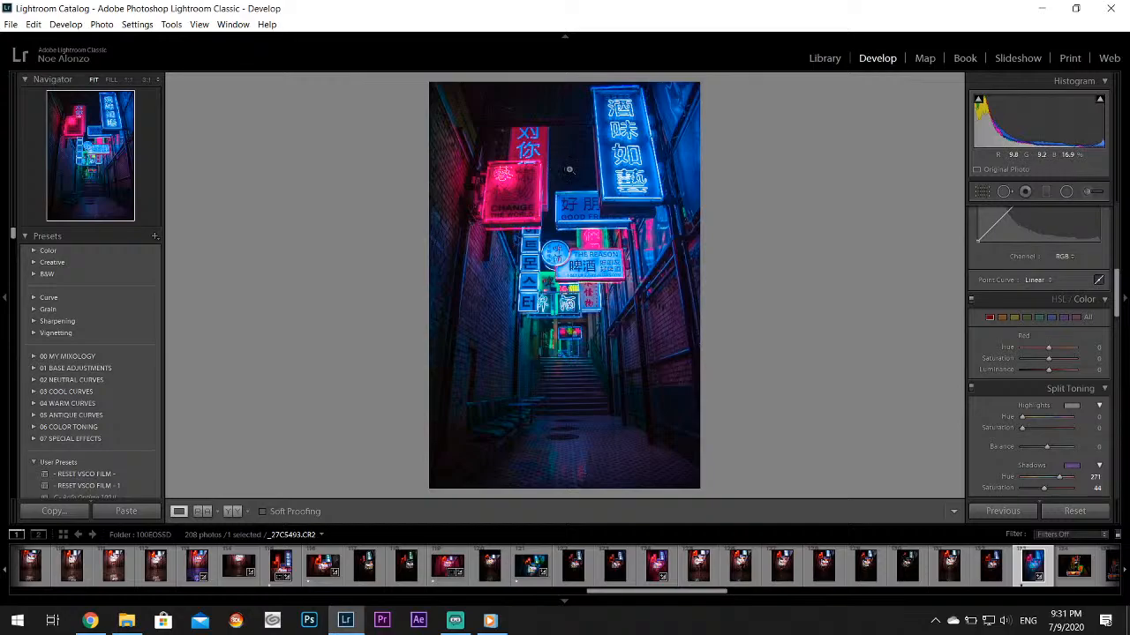
Paint an adjustment brush mask with shadows at -20 over the noisy dark sky between the red and blue signs
left_click(569, 169)
left_click_drag(567, 176, 612, 396)
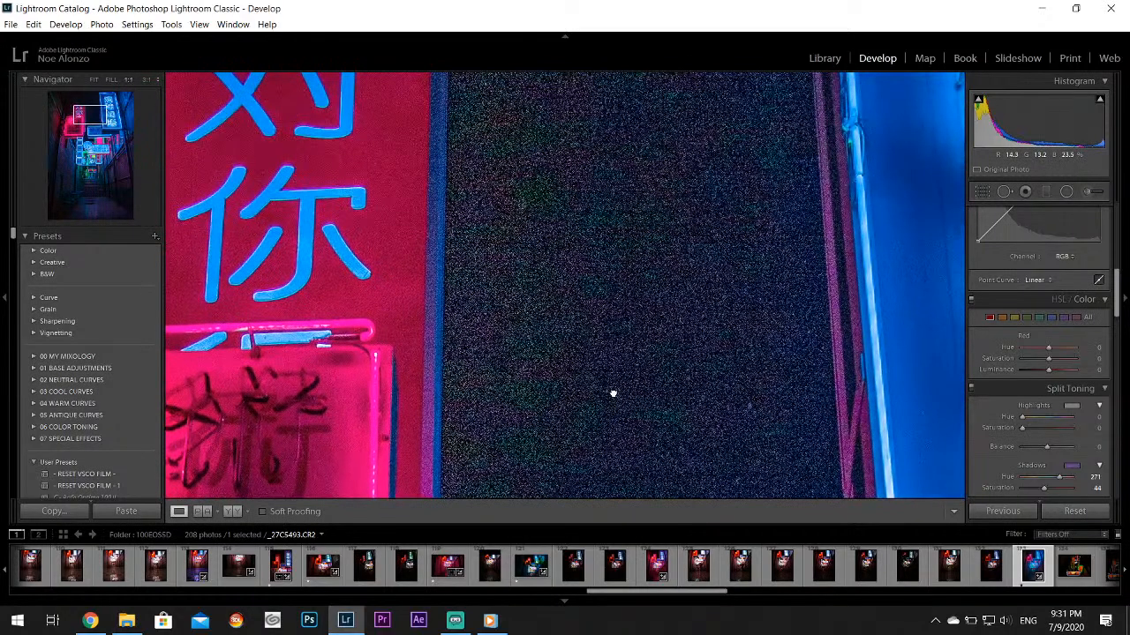
left_click(1091, 193)
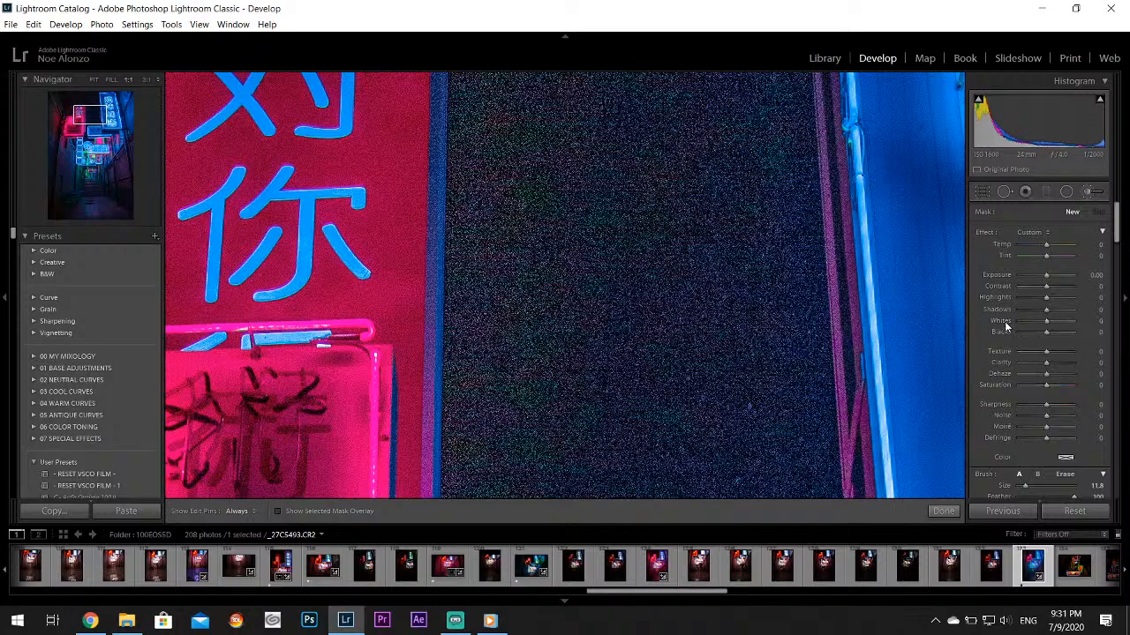
left_click_drag(1046, 311, 1041, 310)
mouse_move(588, 210)
left_mouse_down()
mouse_move(552, 106)
mouse_move(615, 232)
mouse_move(701, 361)
mouse_move(742, 377)
left_mouse_up()
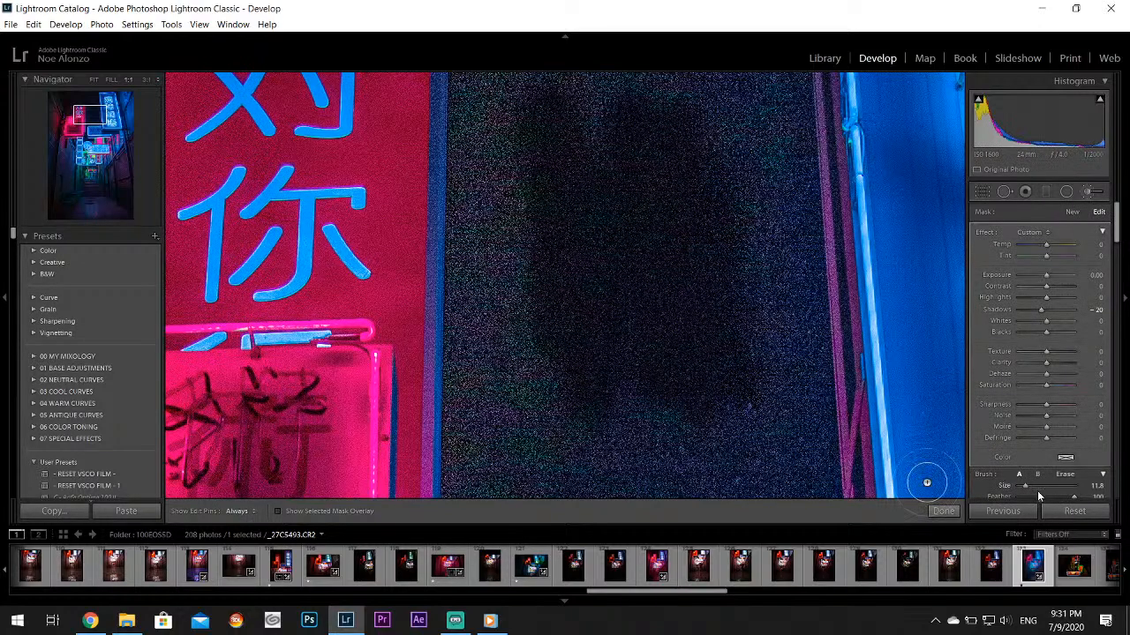
Enlarge the brush to 24.5 and extend the shadow-darkening mask over the rest of the noisy sky between and around the upper signs
left_click_drag(1027, 486, 1032, 486)
mouse_move(616, 151)
left_mouse_down()
mouse_move(610, 381)
mouse_move(493, 210)
mouse_move(527, 164)
mouse_move(562, 334)
mouse_move(742, 426)
mouse_move(778, 482)
mouse_move(769, 511)
mouse_move(720, 536)
mouse_move(518, 506)
mouse_move(518, 439)
mouse_move(560, 436)
mouse_move(575, 503)
mouse_move(619, 533)
mouse_move(670, 443)
left_mouse_up()
key("h")
key("z")
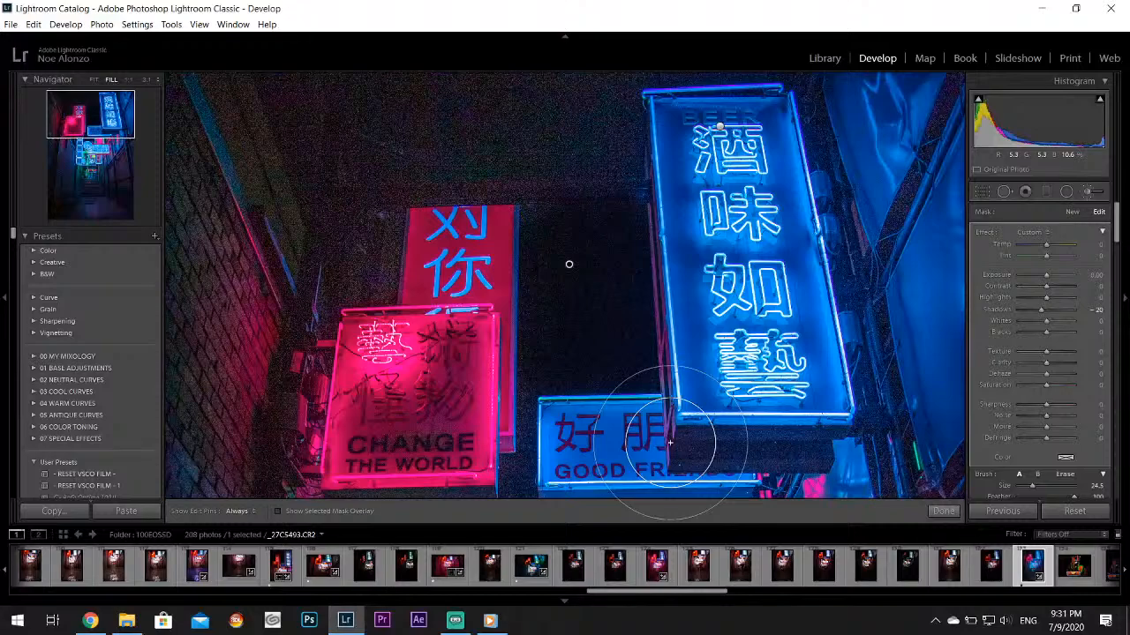
key("h")
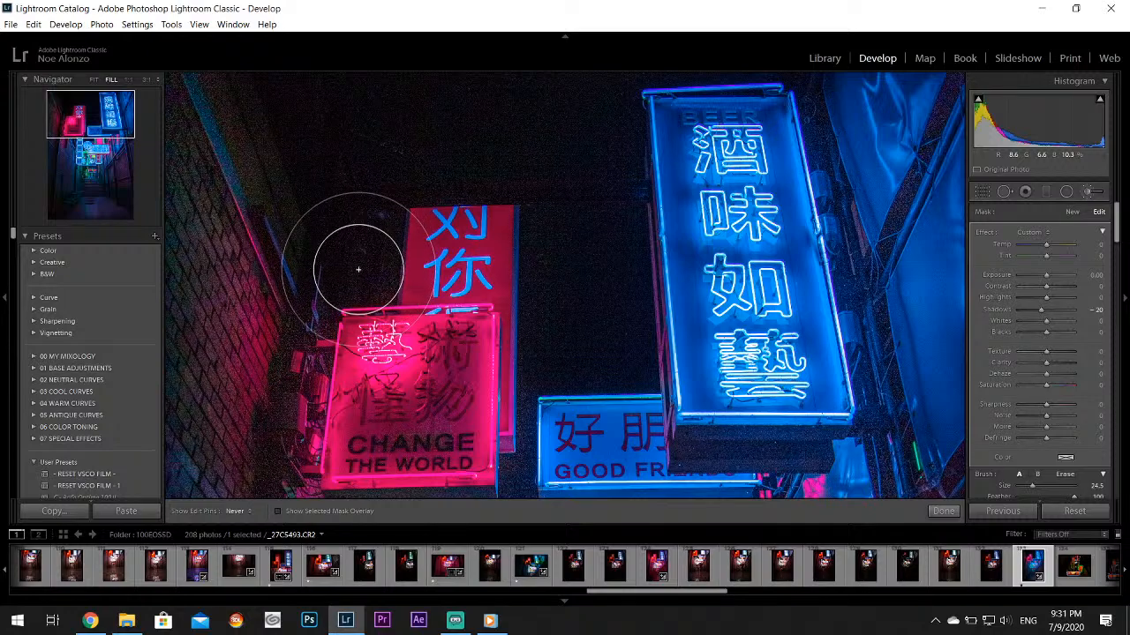
mouse_move(358, 270)
left_mouse_down()
mouse_move(461, 159)
mouse_move(567, 221)
mouse_move(562, 343)
left_mouse_up()
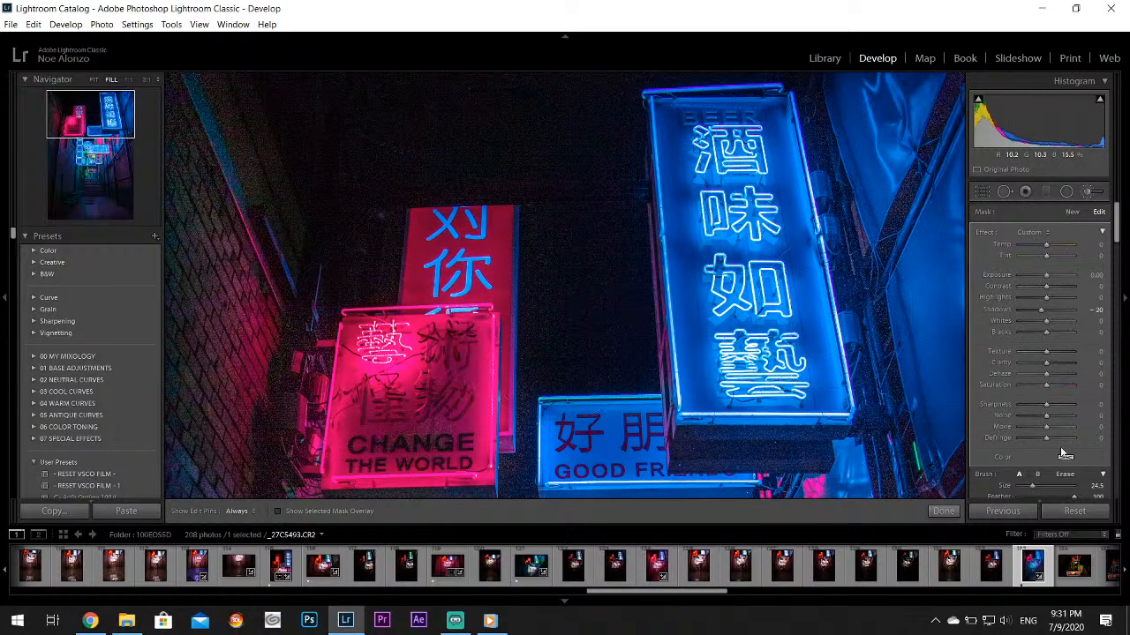
Reduce the adjustment brush size to 10.7 and inspect the darkened sky around the middle signs with the edit pins hidden and shown
left_click_drag(1039, 488, 1028, 489)
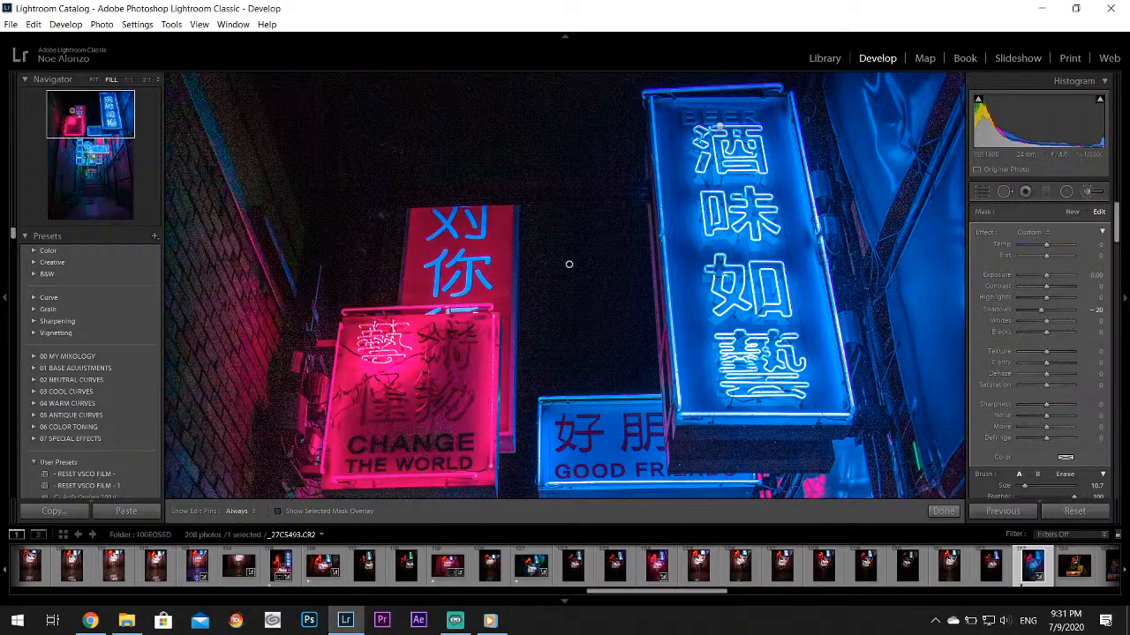
key("space")
left_click_drag(356, 433, 424, 334)
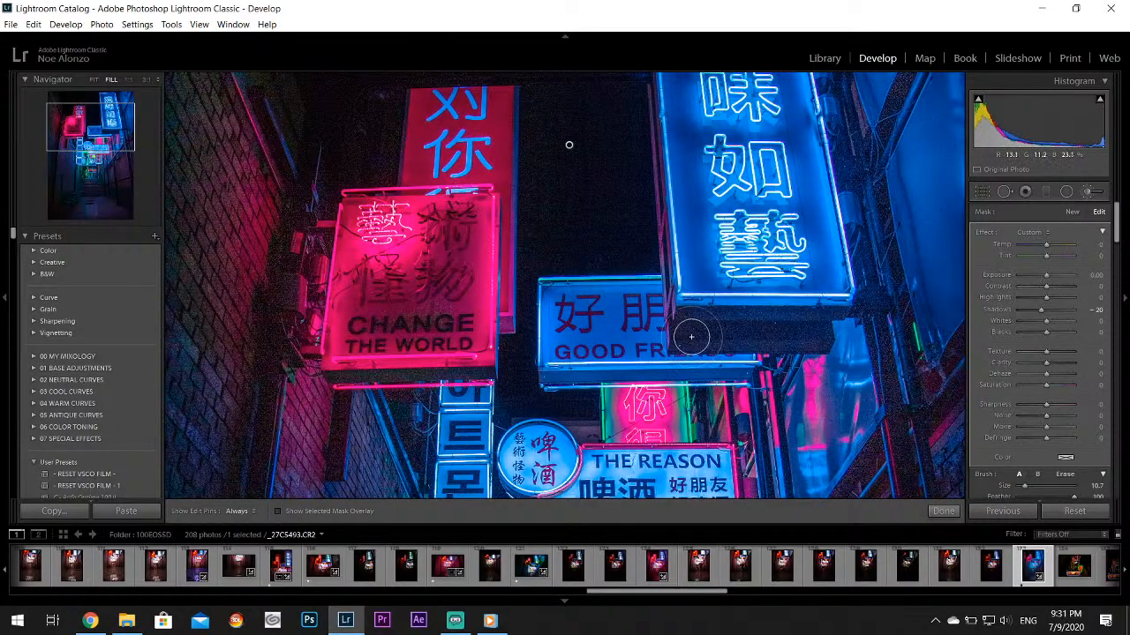
key("h")
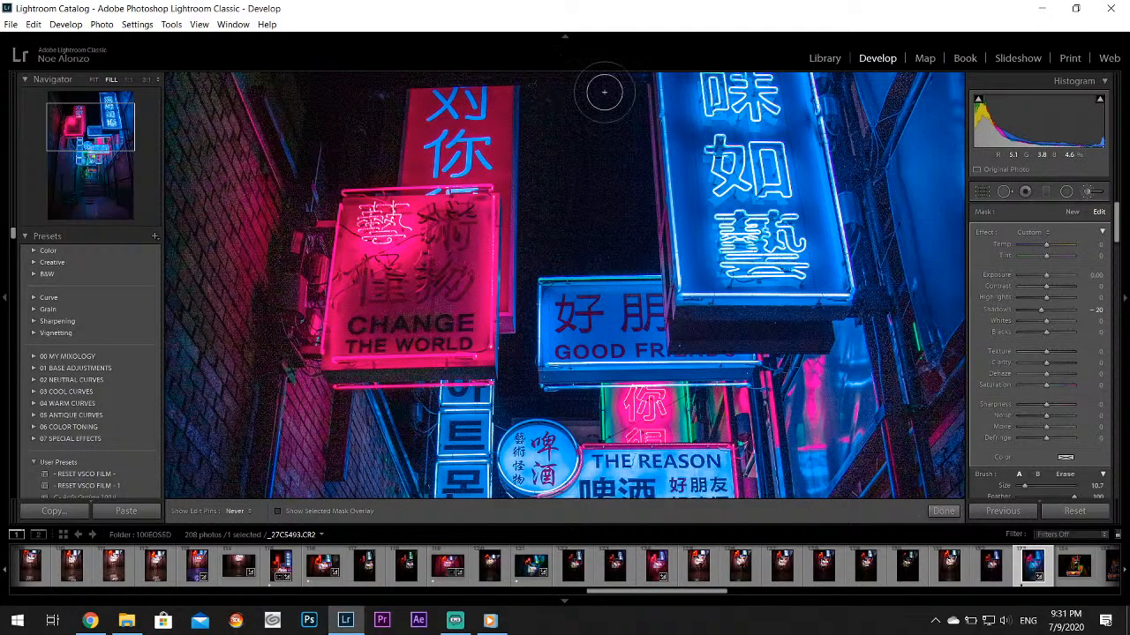
key("h")
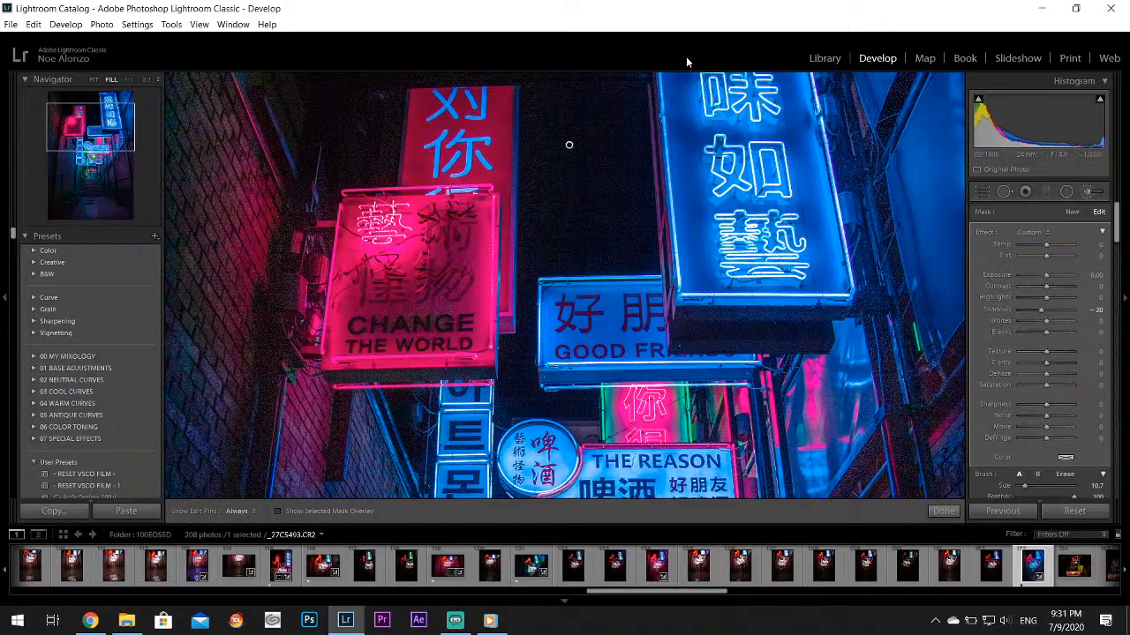
Check the noise around the blue BEER sign and the upper sky up close, then finish the adjustment brush edit
left_click(121, 103)
left_click_drag(127, 94, 125, 97)
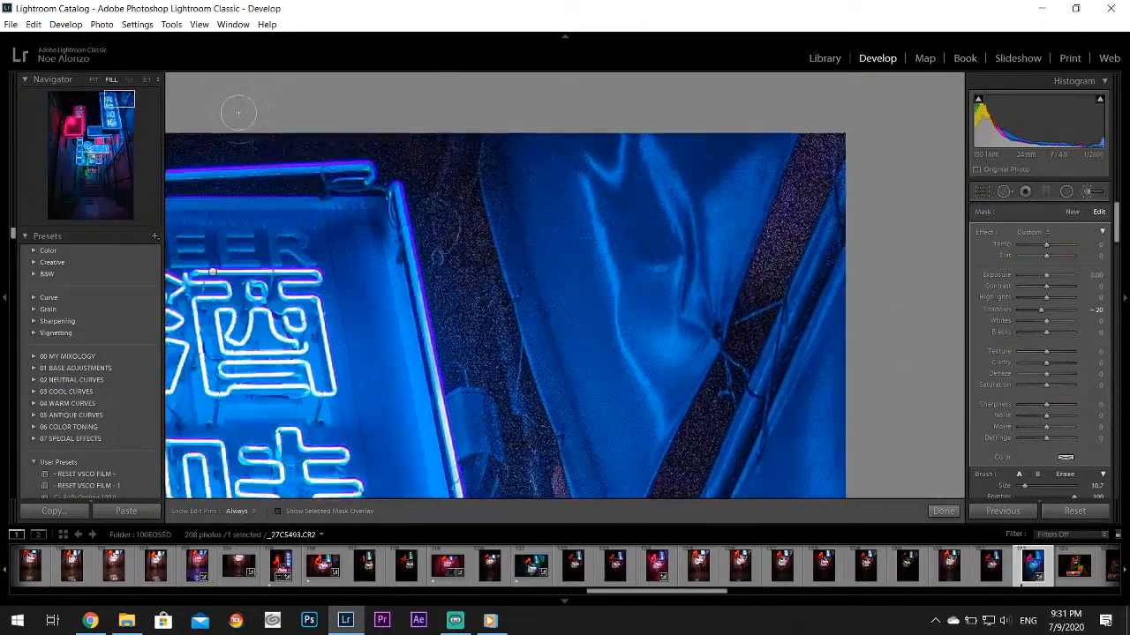
key("z")
key("h")
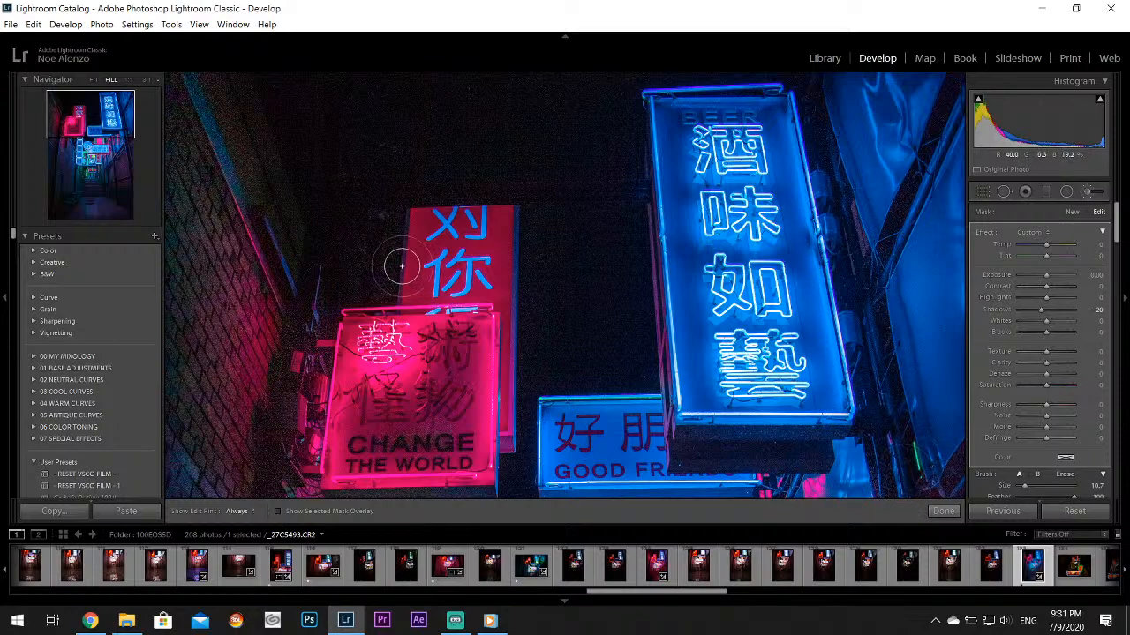
key("h")
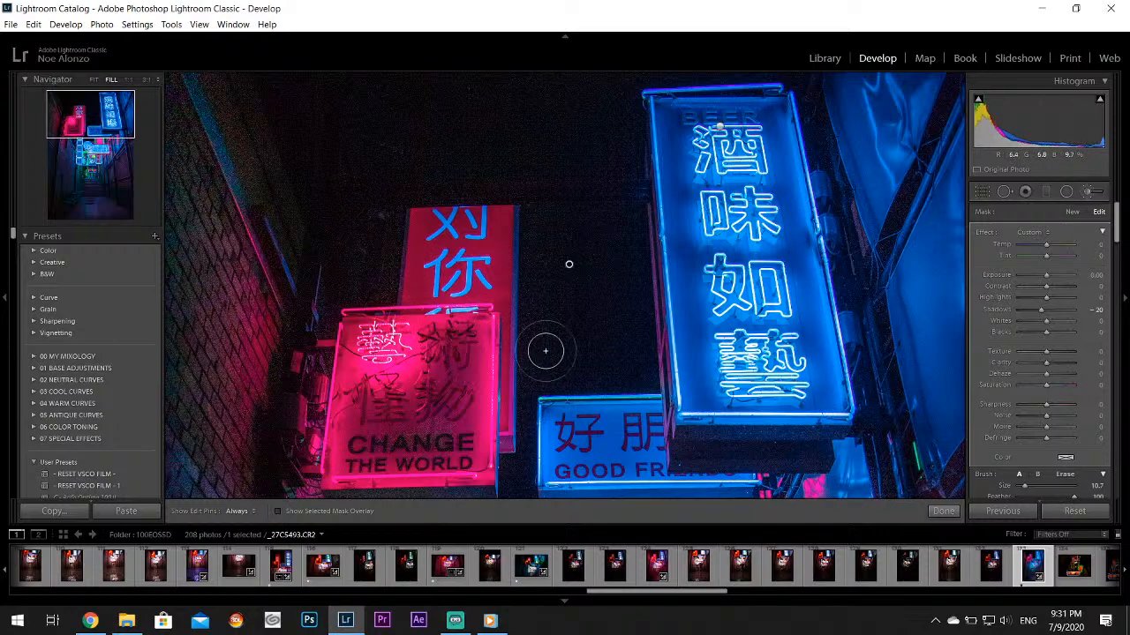
key("z")
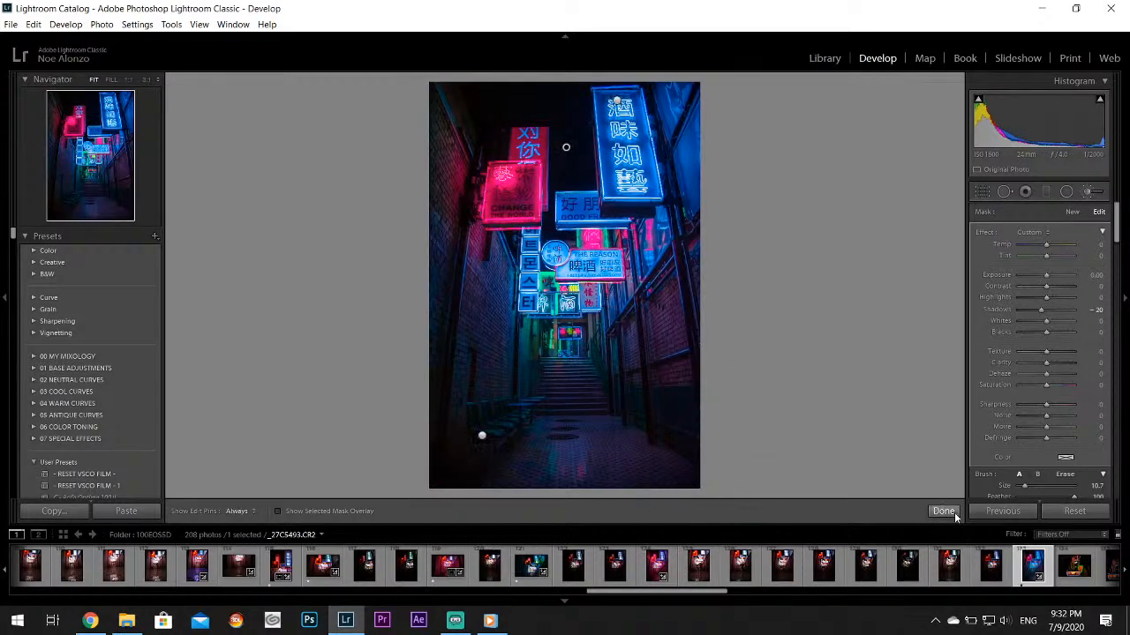
left_click(943, 512)
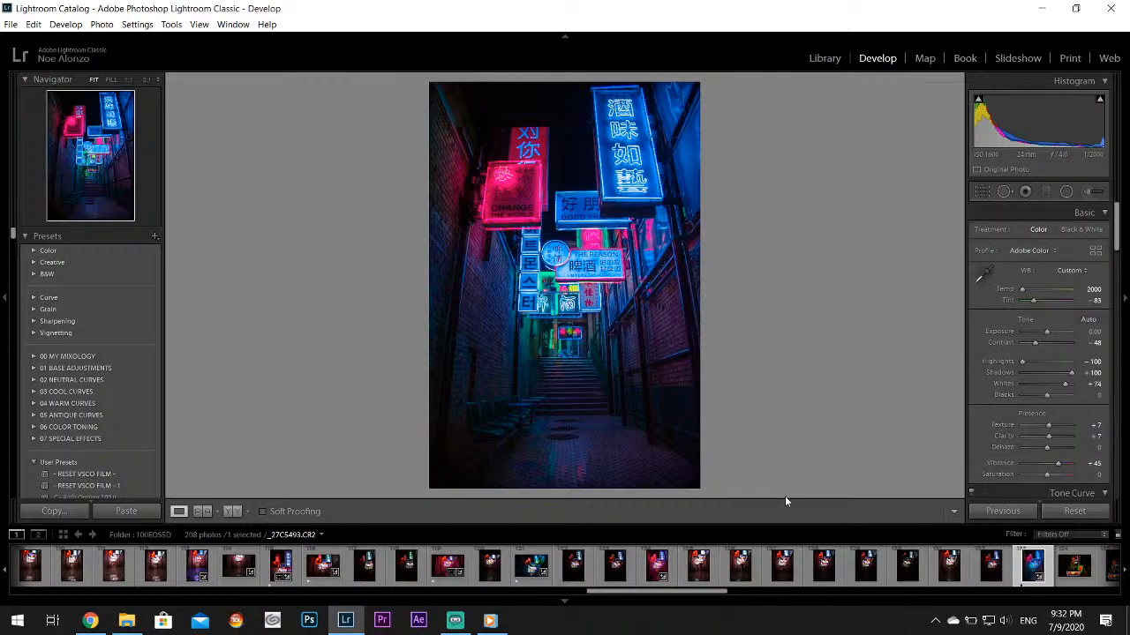
View the edited blue-and-green BEER alley shot, then open _27C5514.CR2 and check its dark upper area for noise at 1:1
scroll(935, 565, "down", 4)
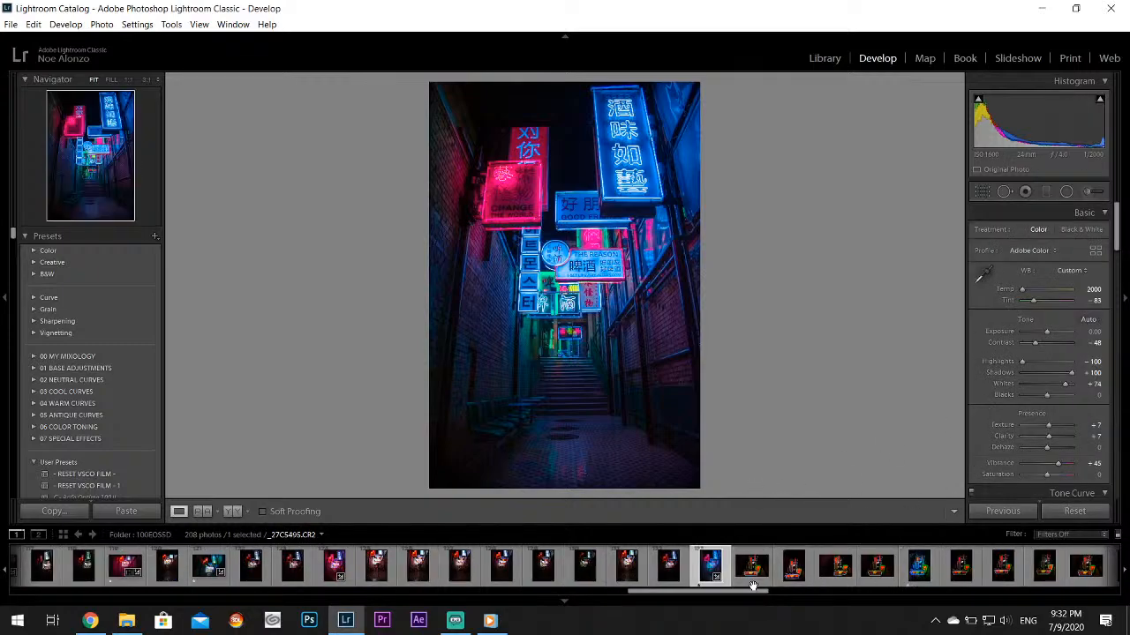
left_click(911, 579)
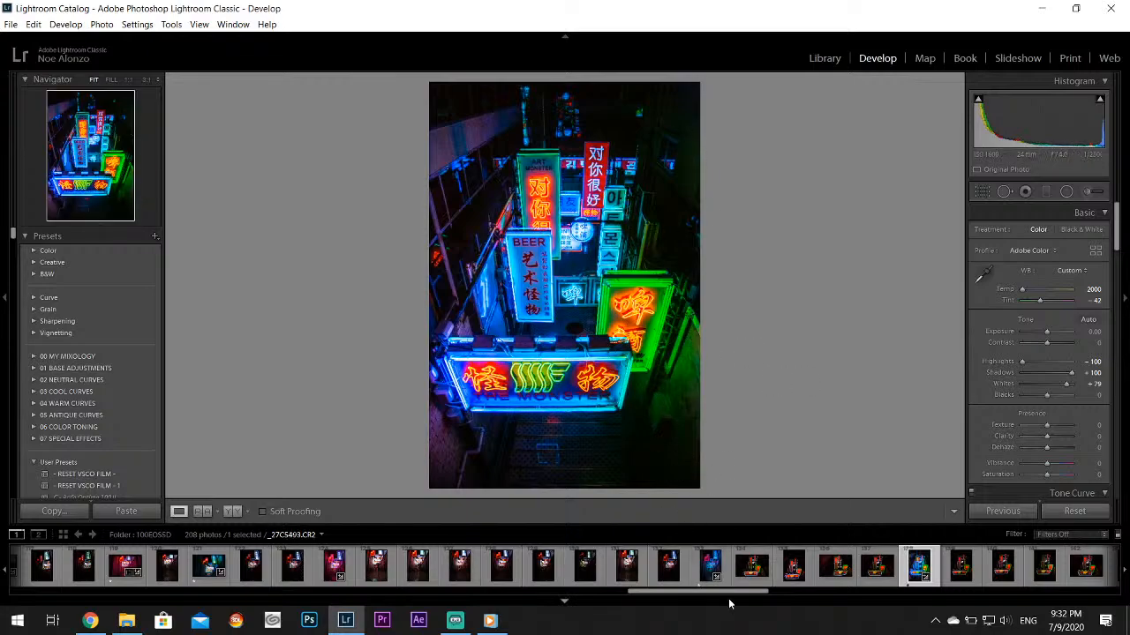
left_click_drag(733, 596, 786, 600)
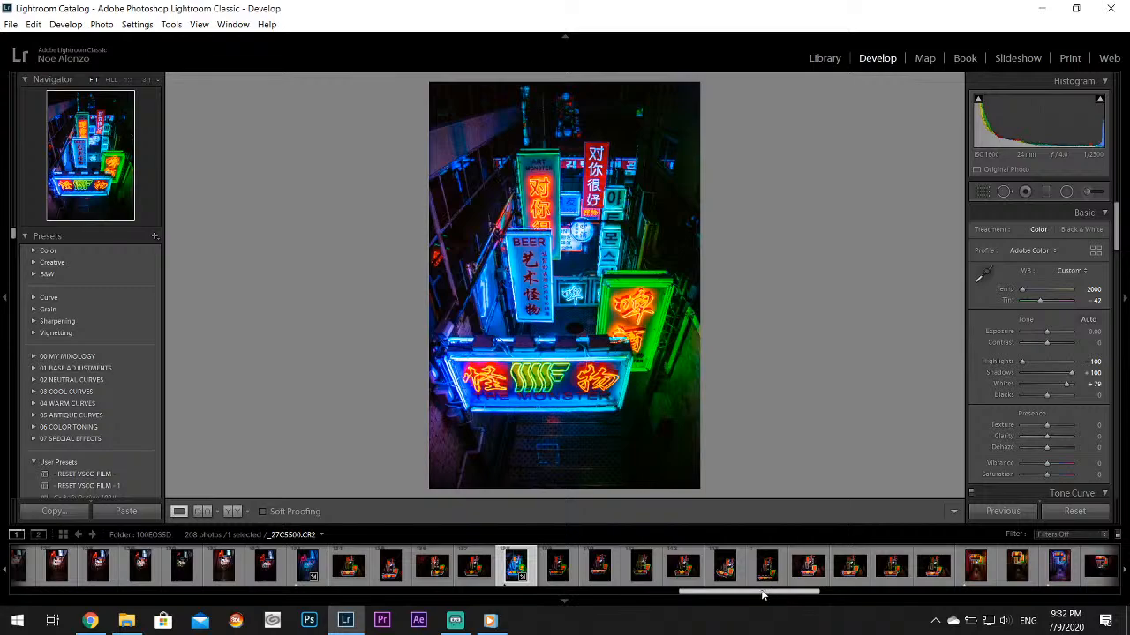
left_click(973, 568)
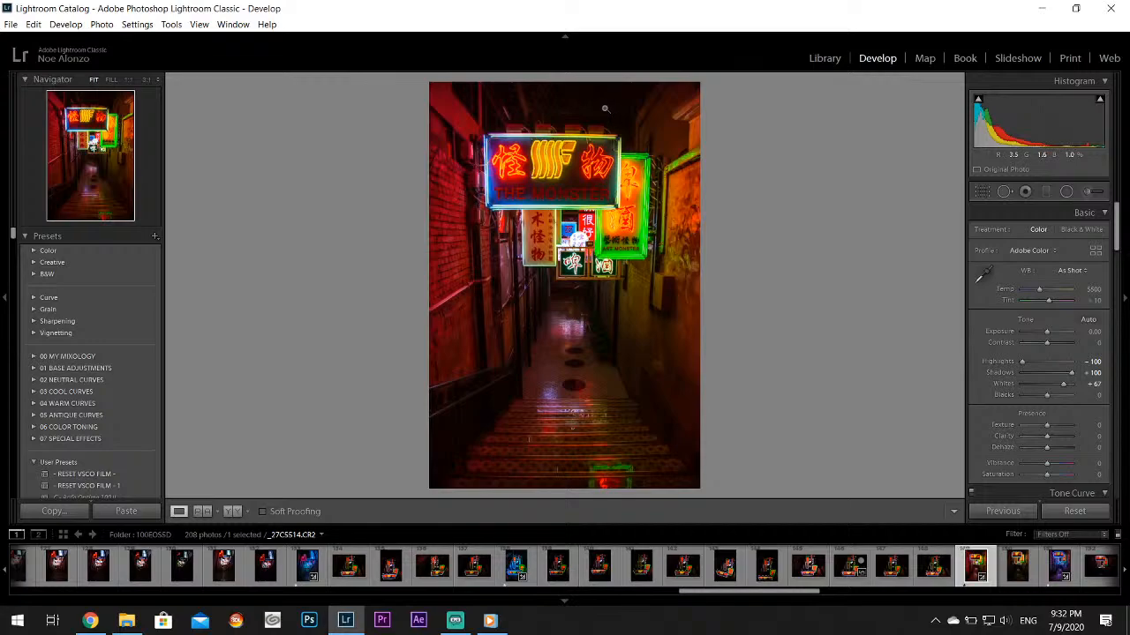
mouse_move(598, 108)
left_mouse_down()
mouse_move(585, 121)
mouse_move(604, 331)
left_mouse_up()
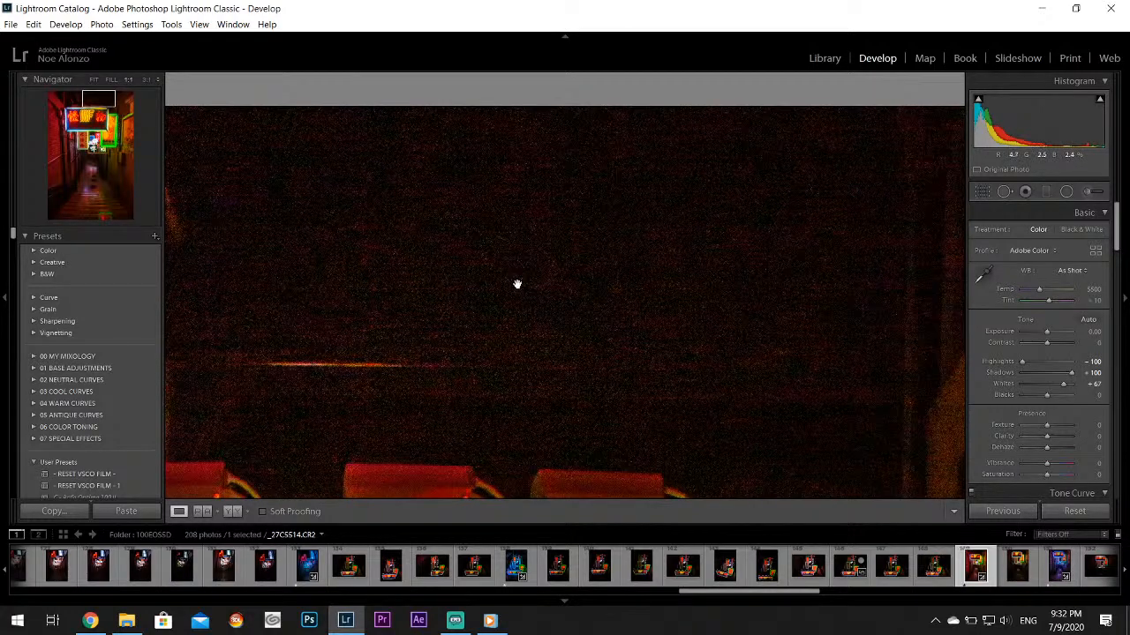
left_click_drag(519, 281, 519, 281)
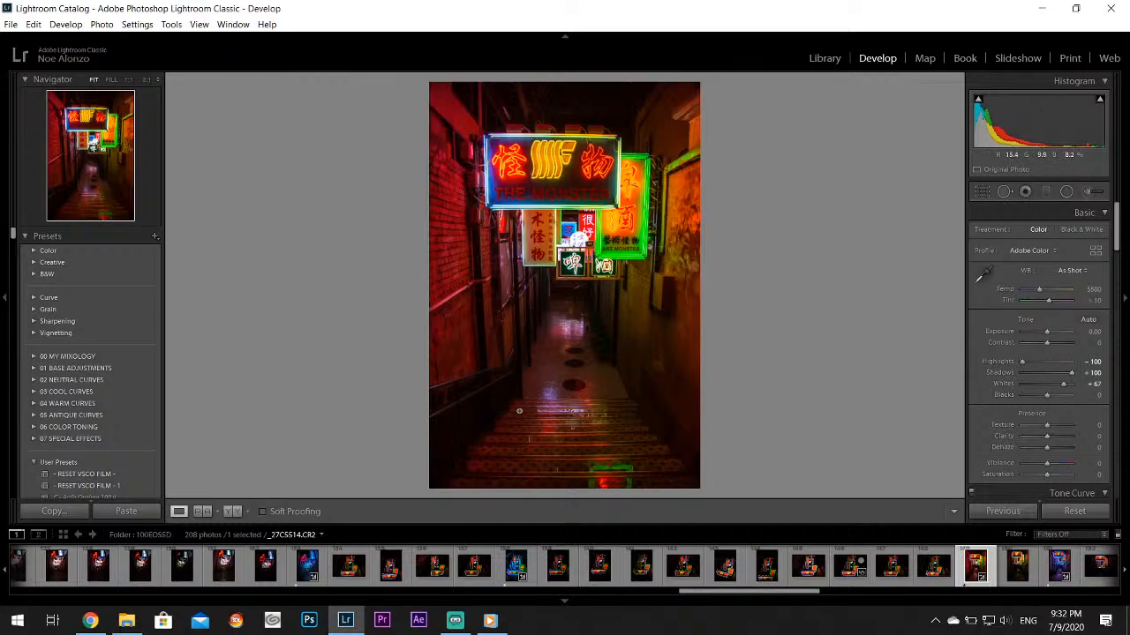
Open the purple-toned alley photo _27C5516.CR2 and examine the signs, wet floor reflections and steps at 1:1
scroll(808, 569, "down", 3)
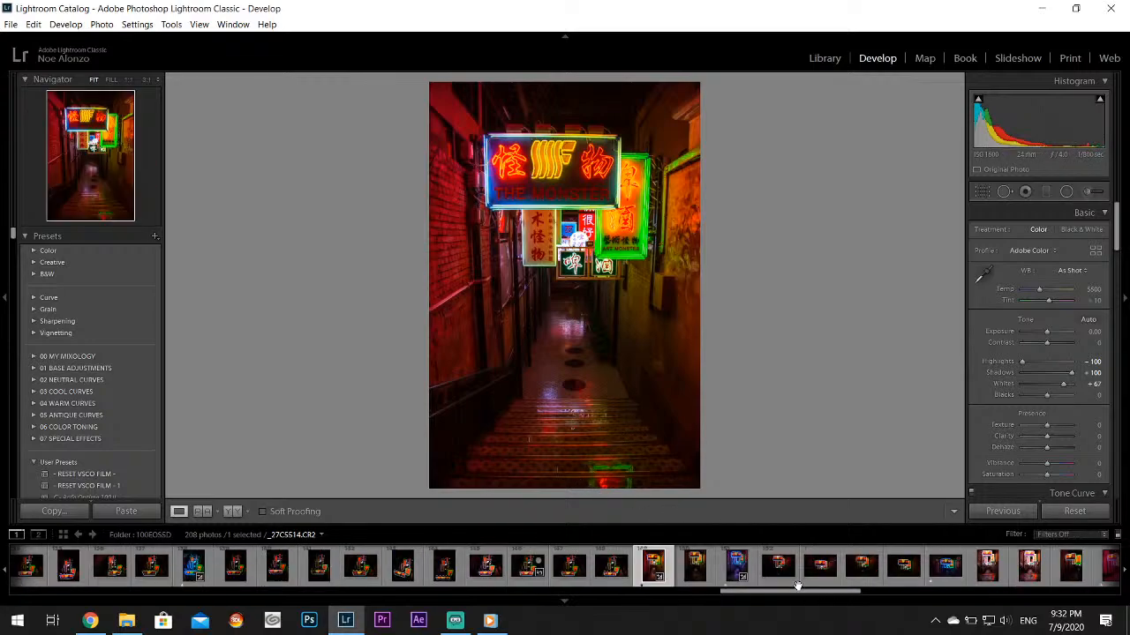
left_click(735, 574)
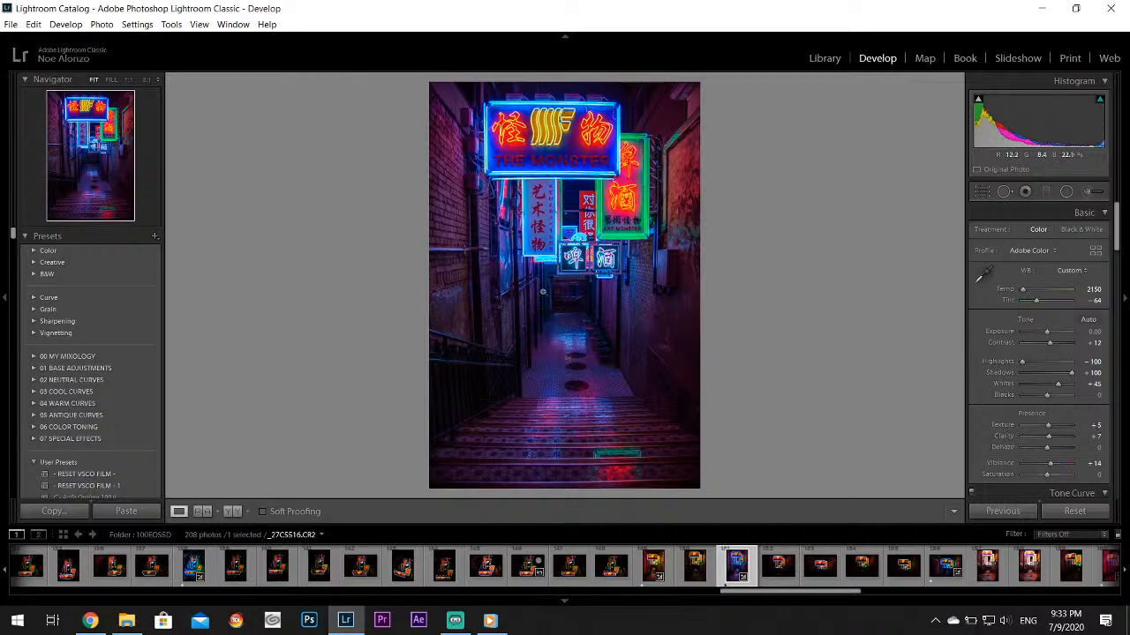
left_click(546, 255)
left_click_drag(719, 349, 609, 108)
left_click_drag(638, 266, 542, 100)
left_click_drag(530, 343, 494, 154)
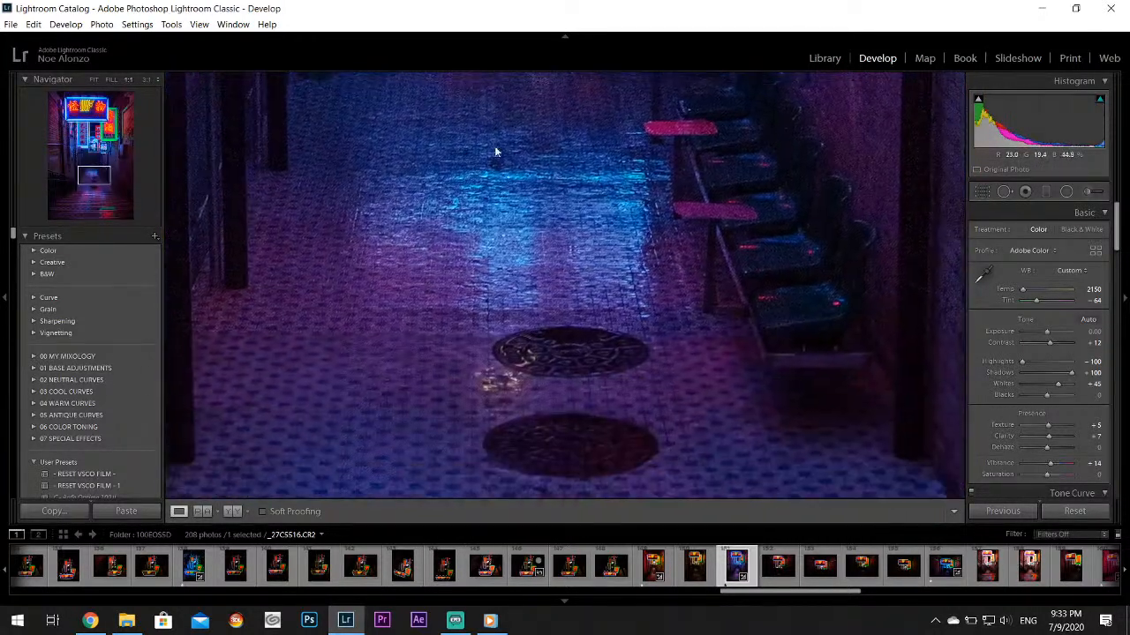
left_click_drag(492, 339, 494, 173)
left_click_drag(516, 380, 545, 132)
left_click(502, 316)
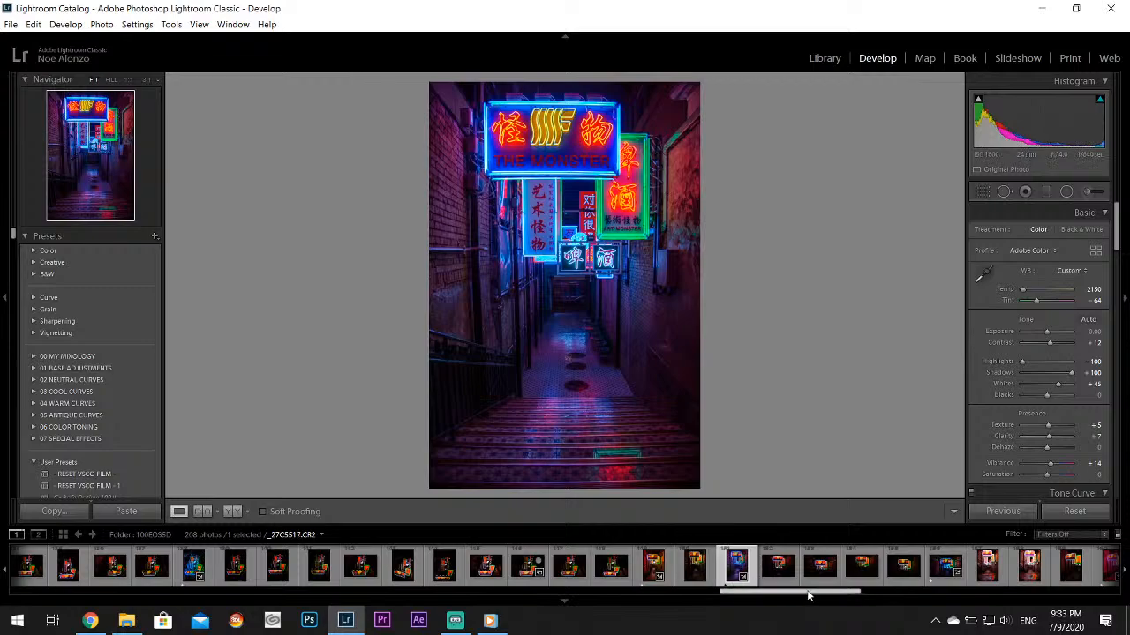
Look through the following neon photos, including THE MONSTER close-up _27C5535.CR2, and open the unedited WINE CORK street shot, _27C5540.CR2
left_click_drag(800, 592, 845, 592)
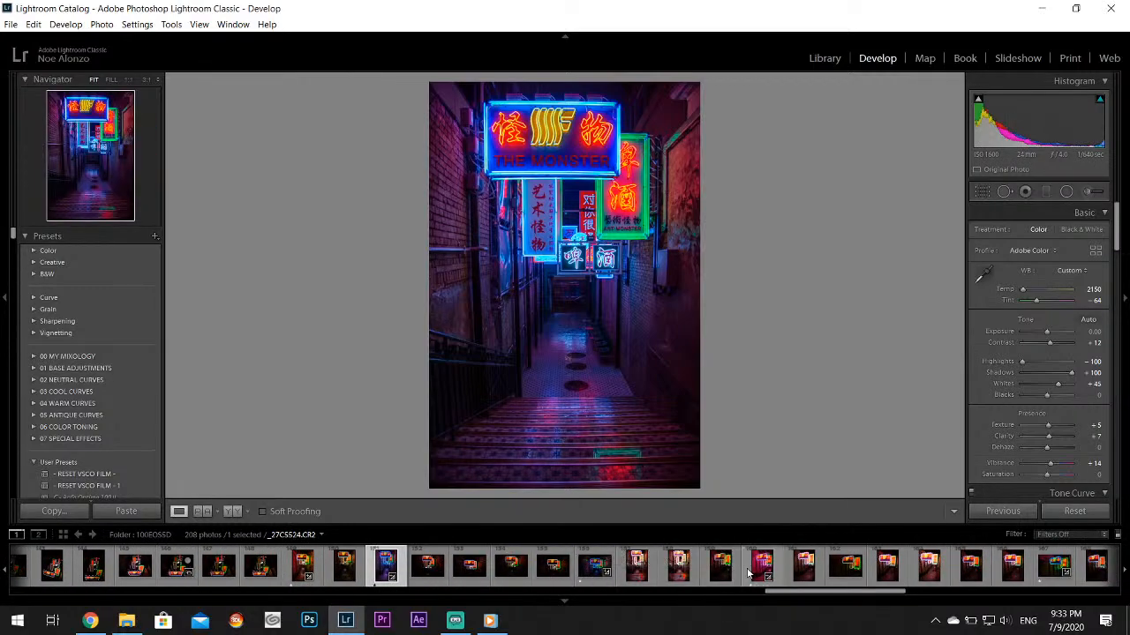
scroll(748, 573, "down", 3)
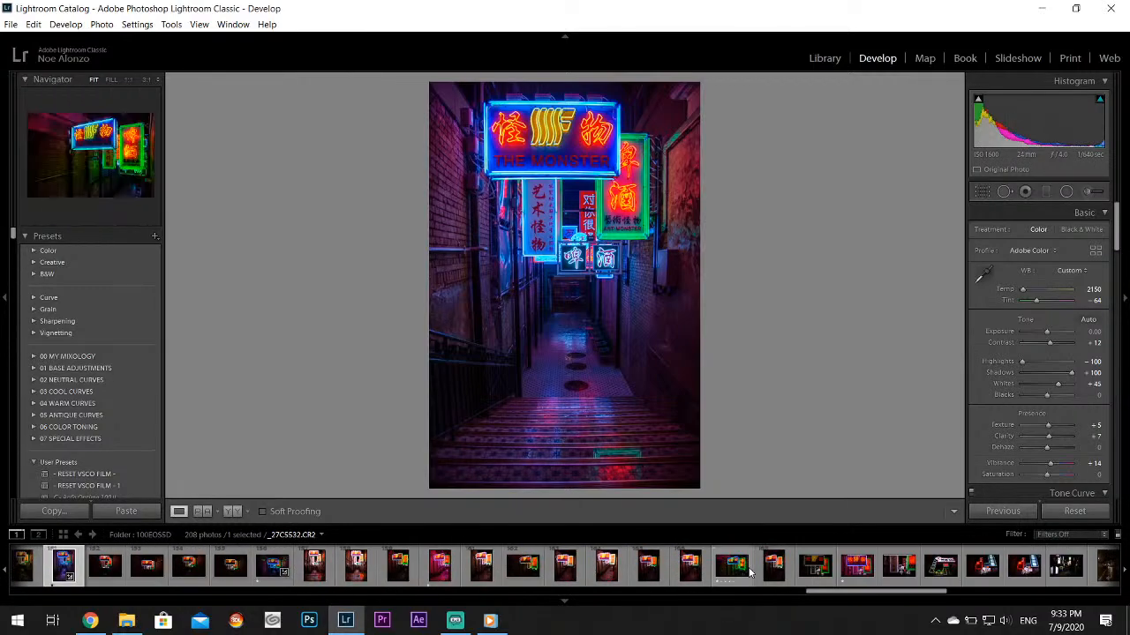
left_click(848, 575)
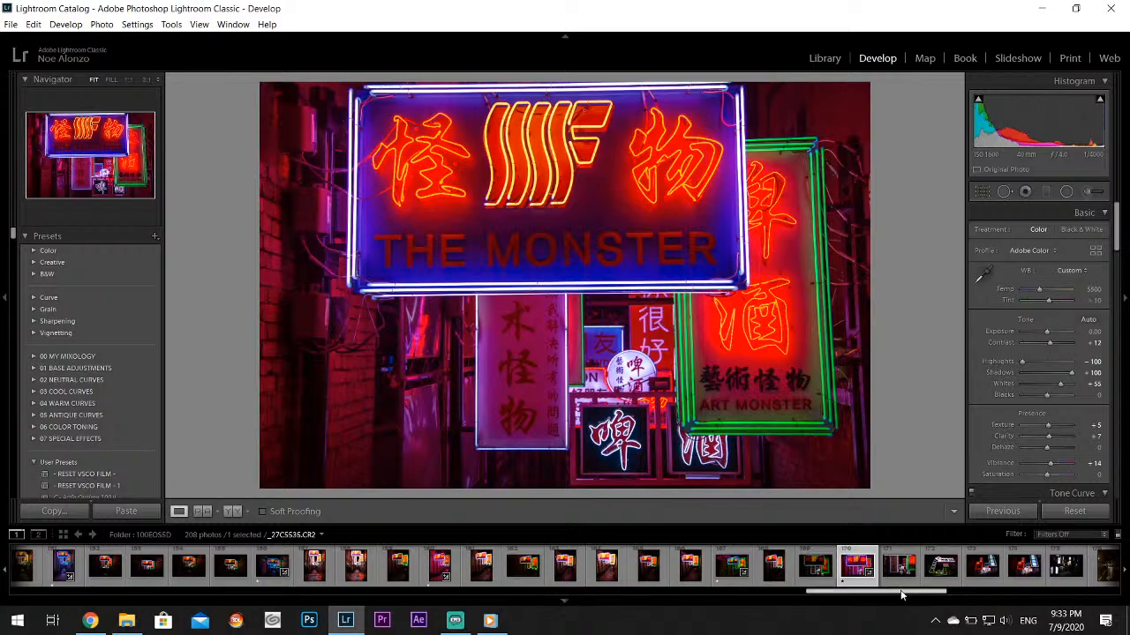
left_click_drag(900, 595, 971, 596)
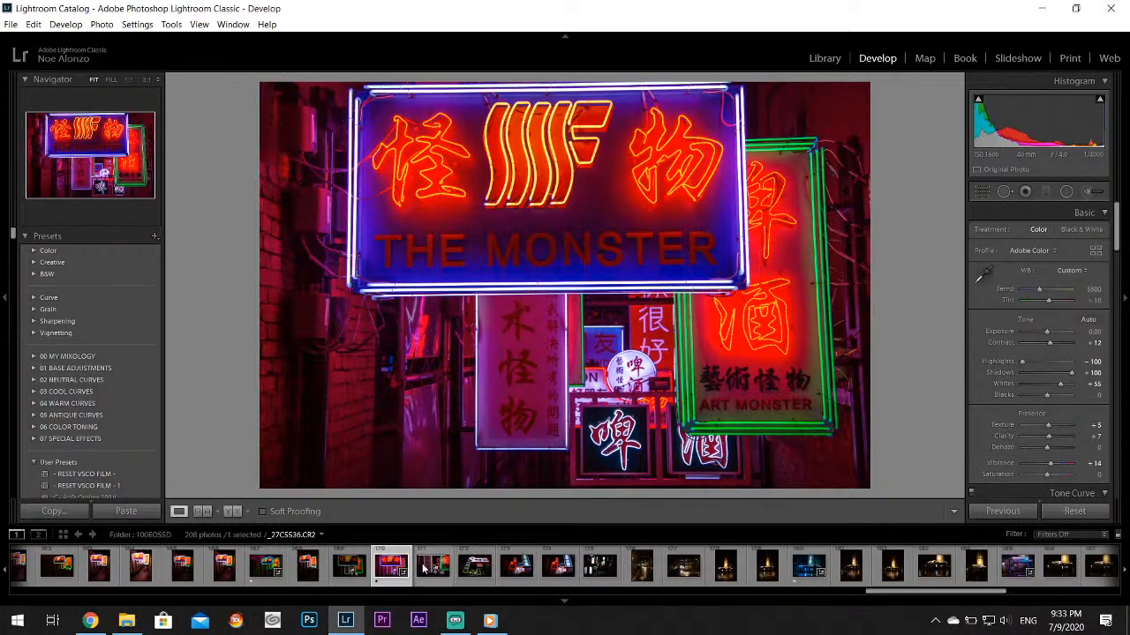
left_click(516, 567)
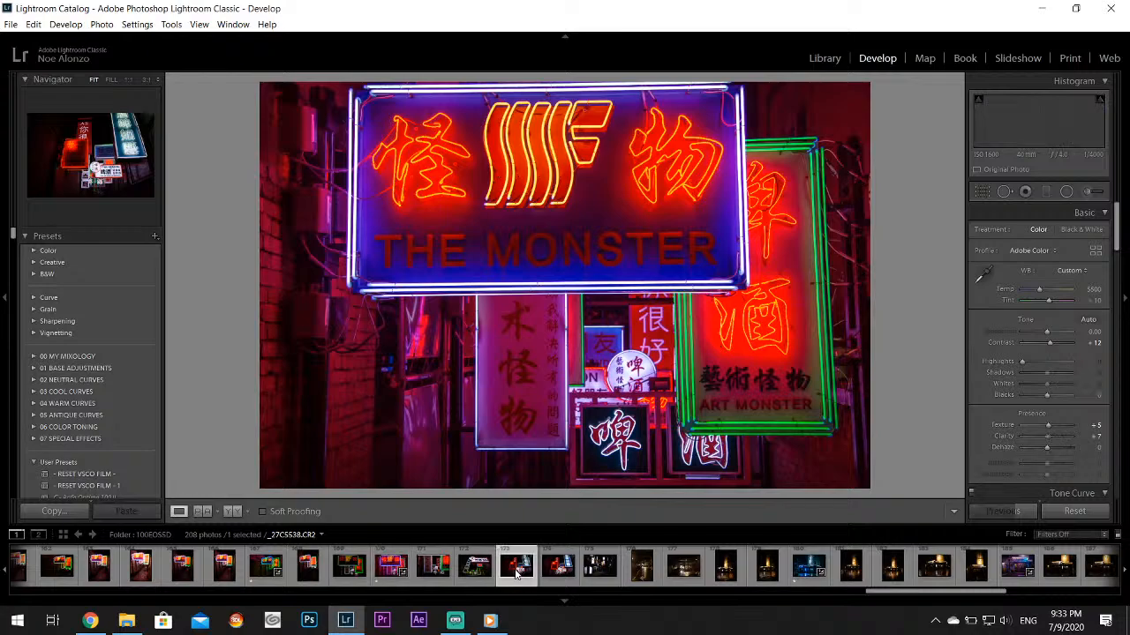
left_click(556, 570)
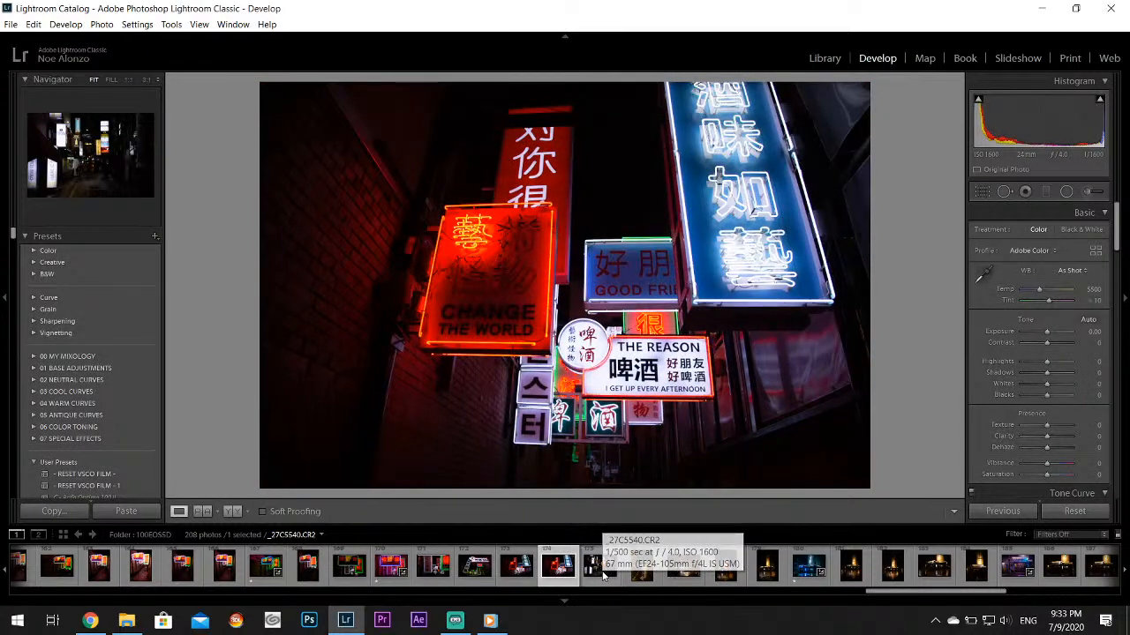
left_click(603, 572)
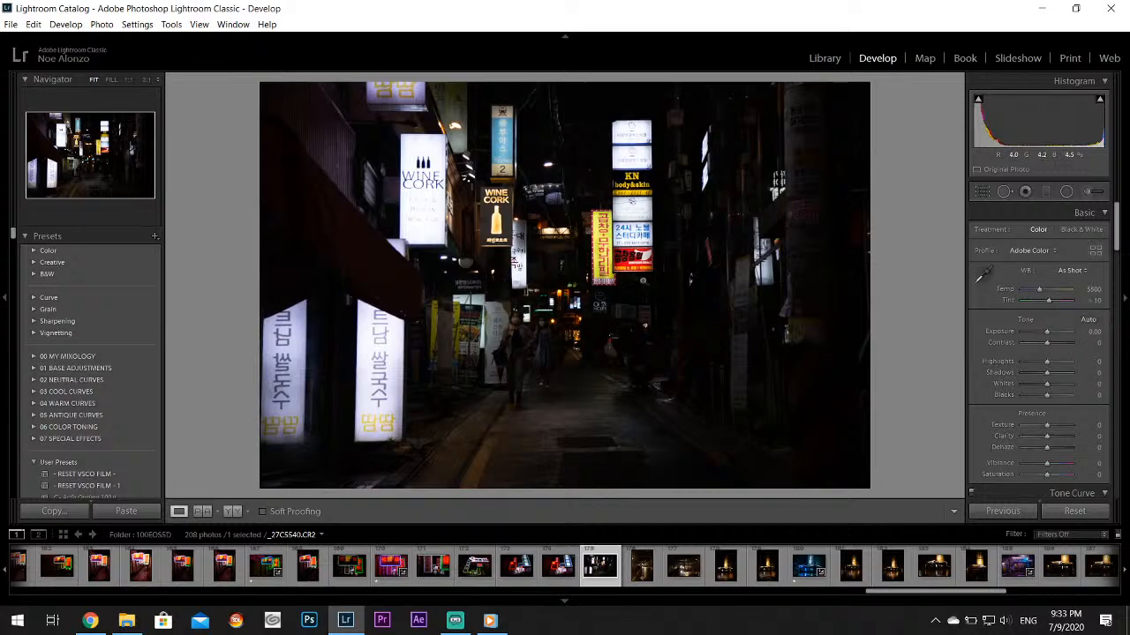
Set highlights to -100, shadows to +79 and whites to +74, and sample the pavement for a cooler white balance of 3850, tint +5
mouse_move(1072, 363)
left_mouse_down()
mouse_move(1029, 364)
mouse_move(1060, 386)
mouse_move(1069, 378)
left_mouse_up()
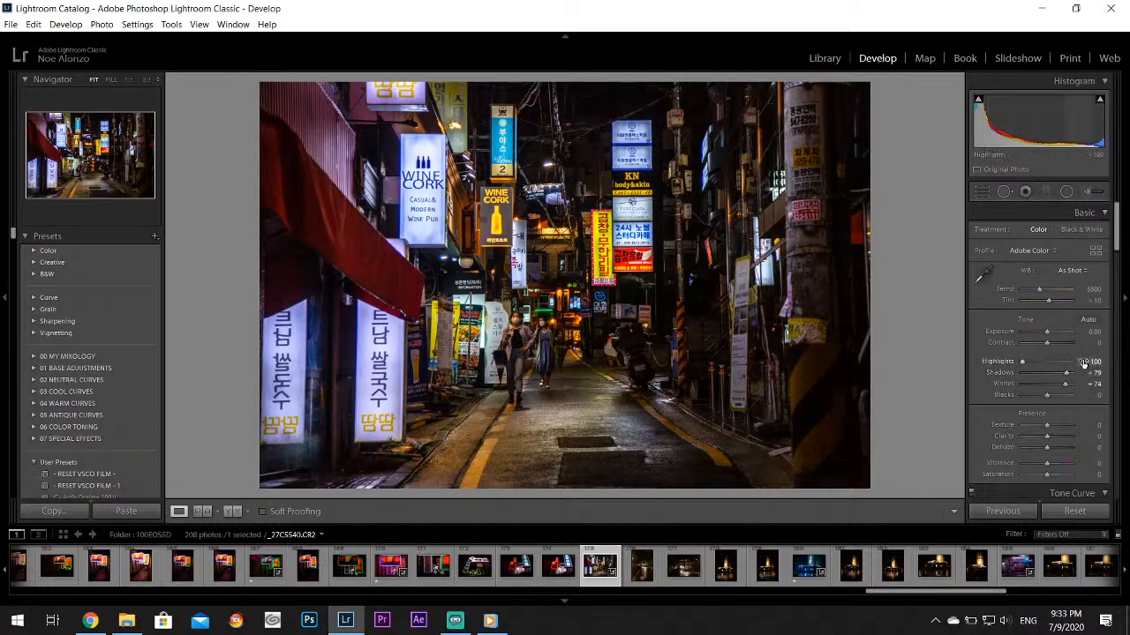
left_click(982, 276)
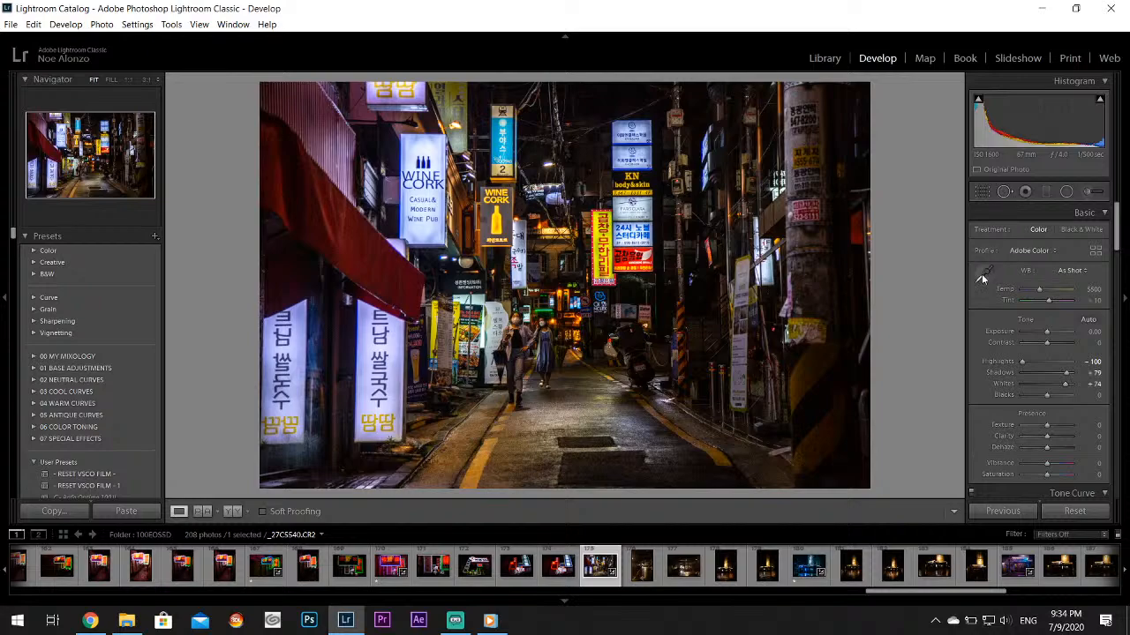
left_click(471, 437)
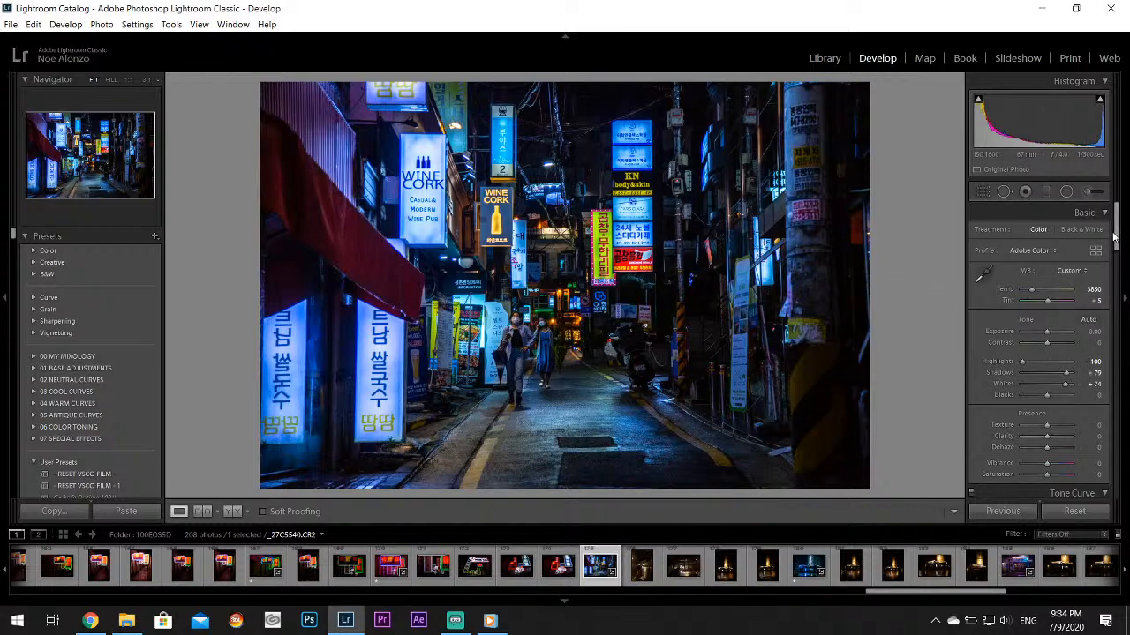
Apply a cyan-blue split tone to the highlights with hue 194 and saturation 26
scroll(1114, 238, "down", 7)
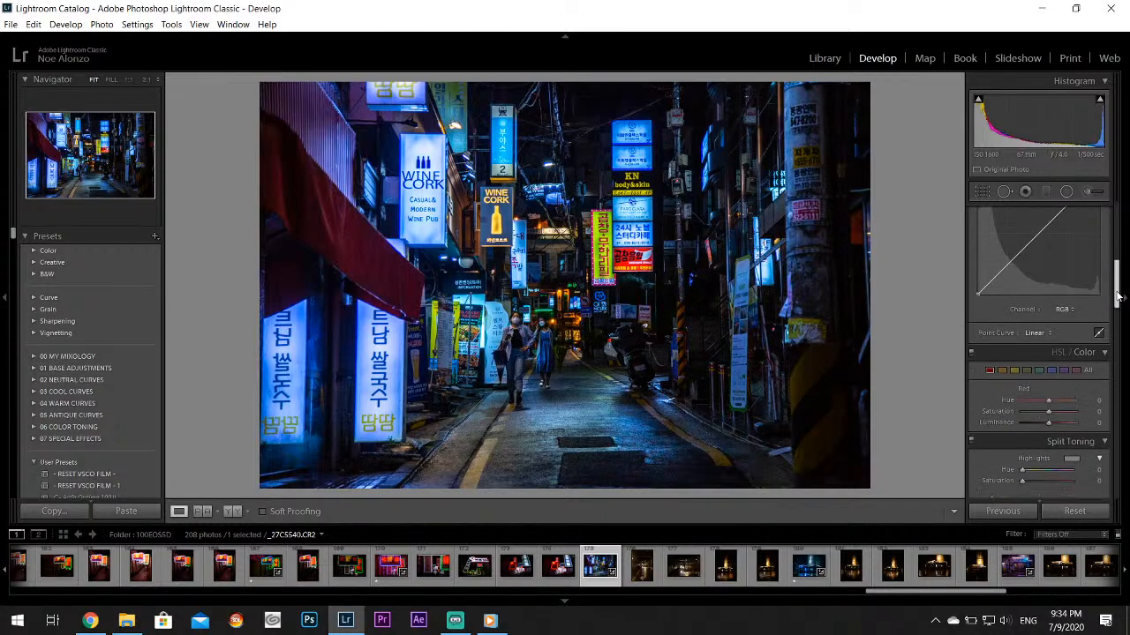
left_click(1069, 461)
mouse_move(948, 483)
left_mouse_down()
mouse_move(961, 484)
mouse_move(946, 498)
left_mouse_up()
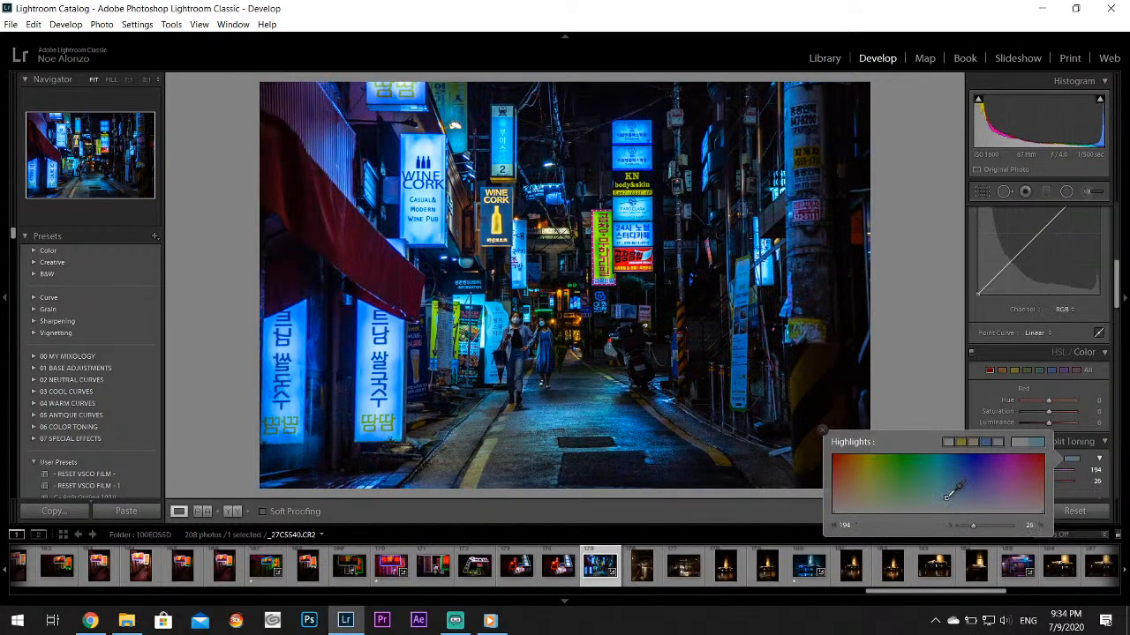
left_click(822, 430)
Set the Yellow hue to -100 in the HSL colour adjustments and compare the vertical yellow-green sign at 1:1
left_click(608, 248)
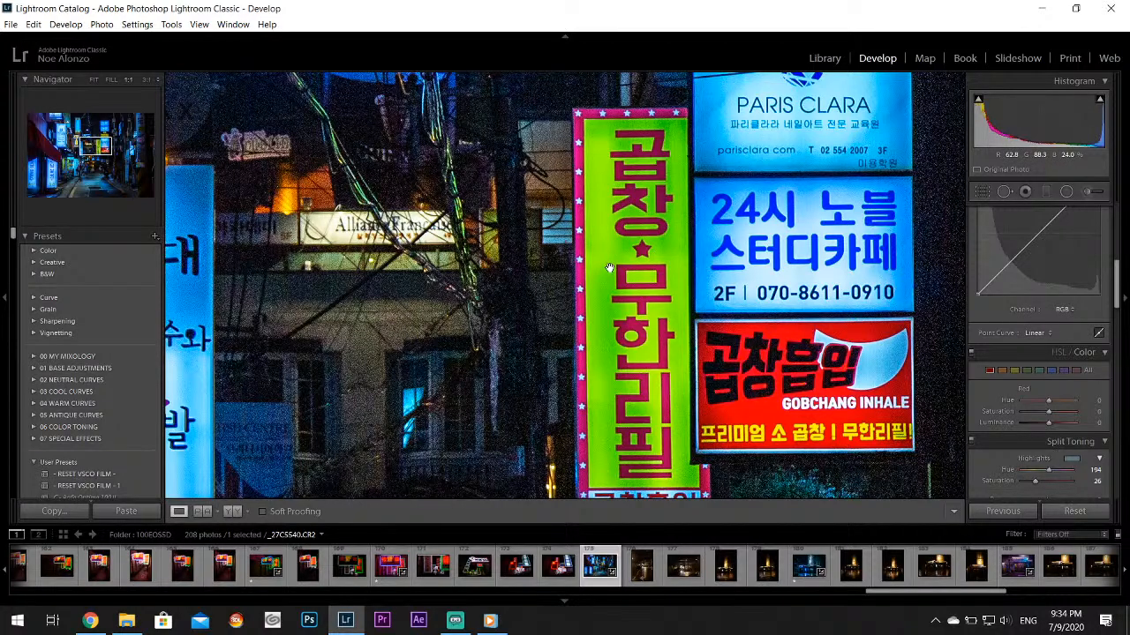
left_click(608, 269)
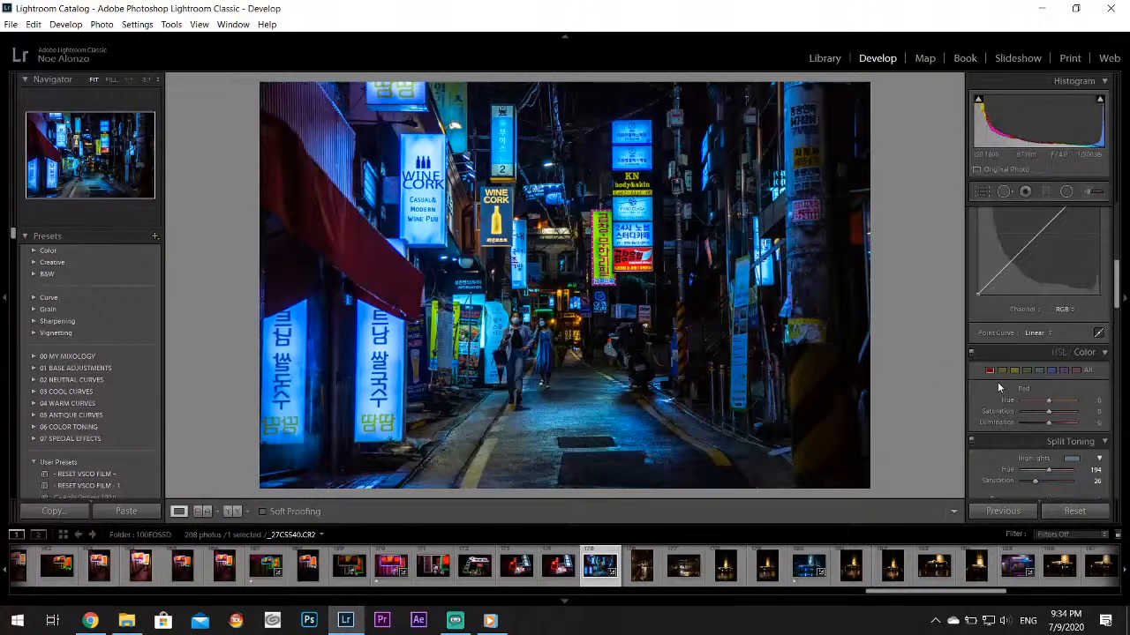
left_click_drag(1048, 400, 1013, 404)
left_click(597, 232)
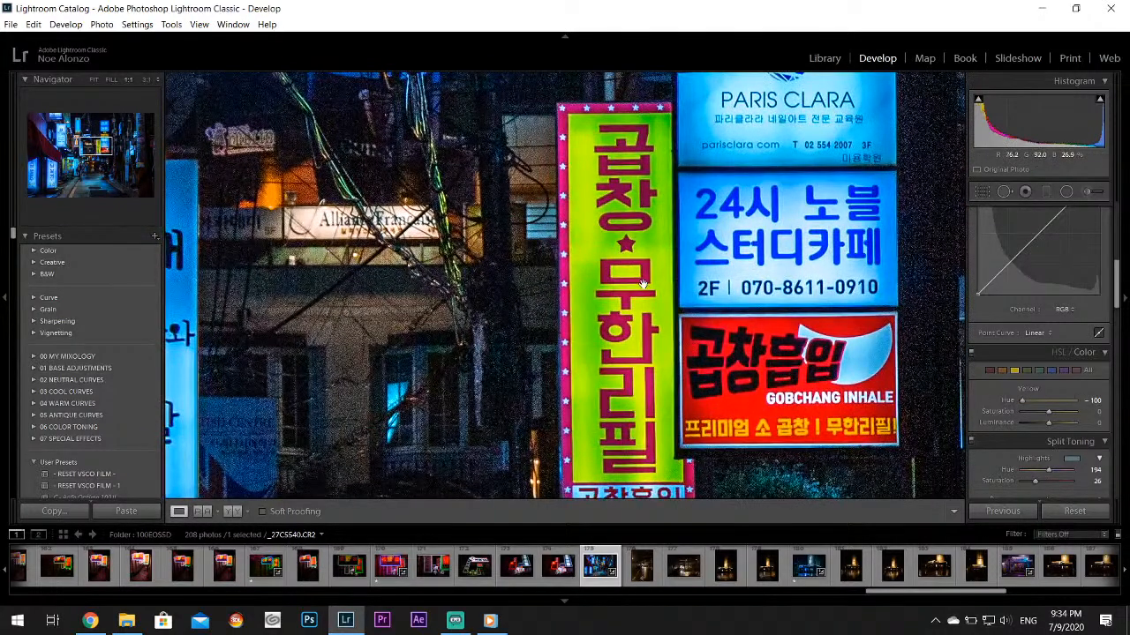
left_click(624, 297)
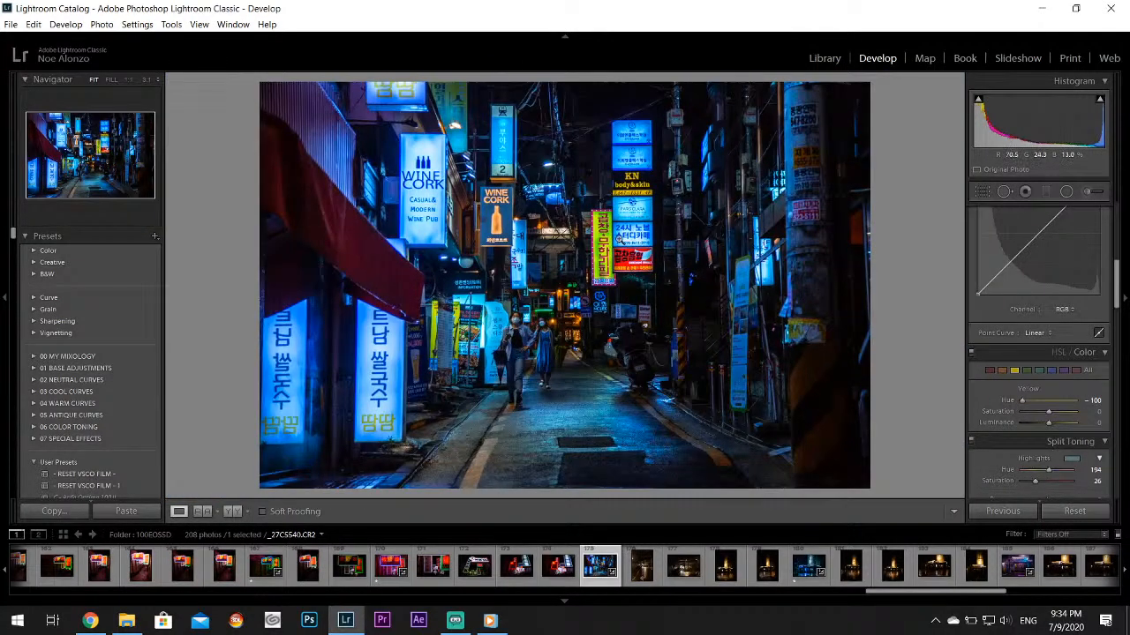
Switch to Chrome, open YouTube and search for "australia photographer"
left_click(618, 237)
left_click(618, 238)
left_click(90, 621)
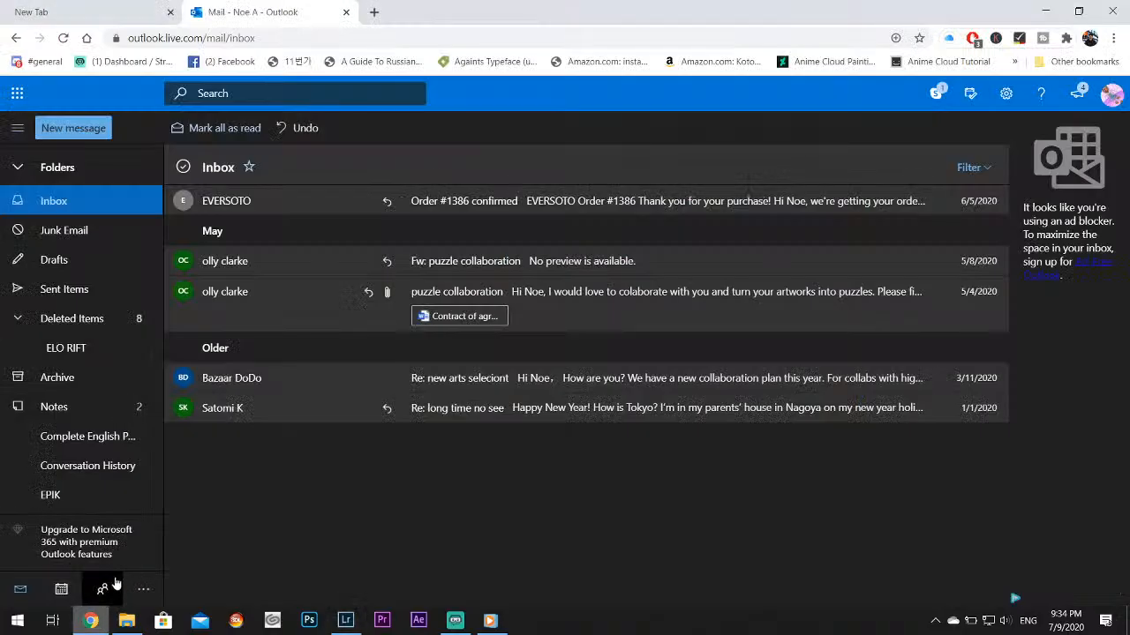
left_click(314, 41)
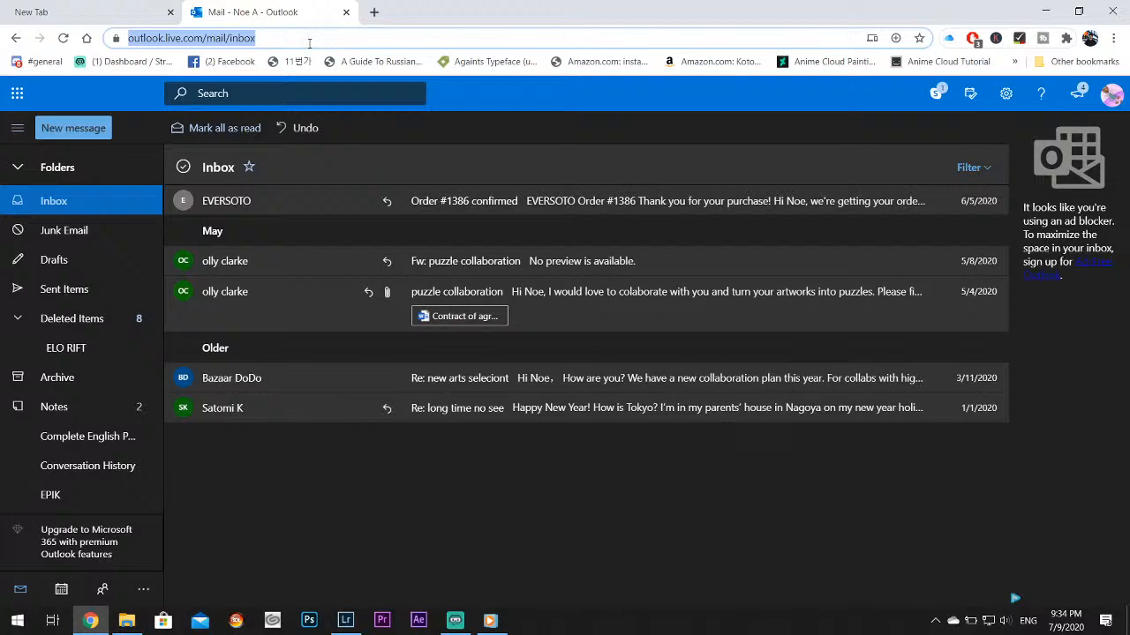
type("youtube.com")
key("Return")
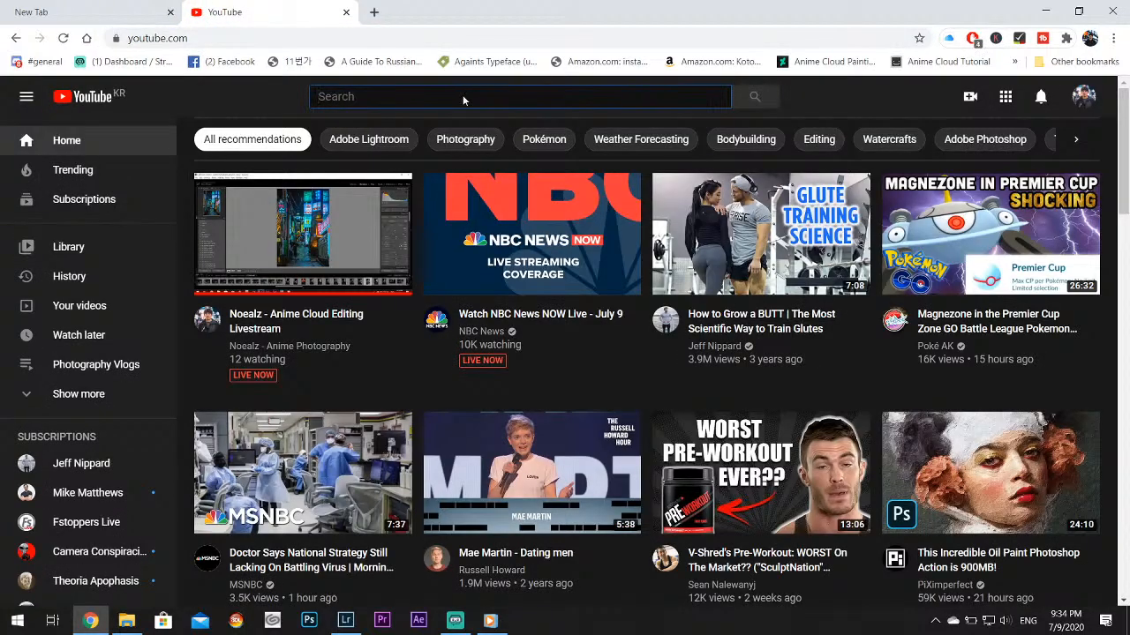
type("australia pho")
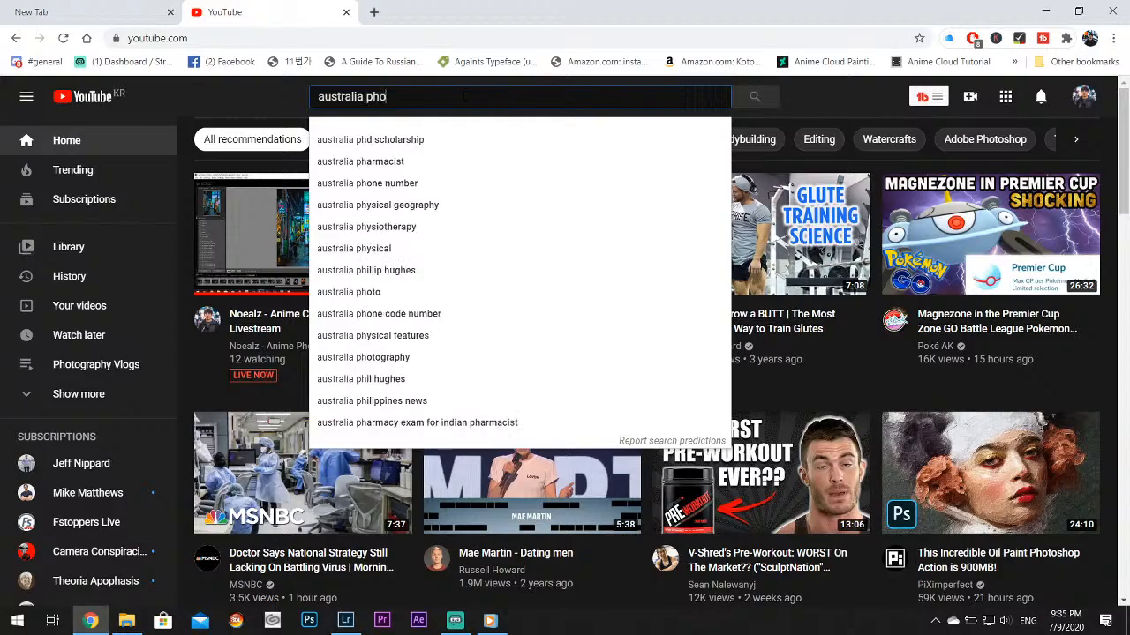
type("tographer")
key("Return")
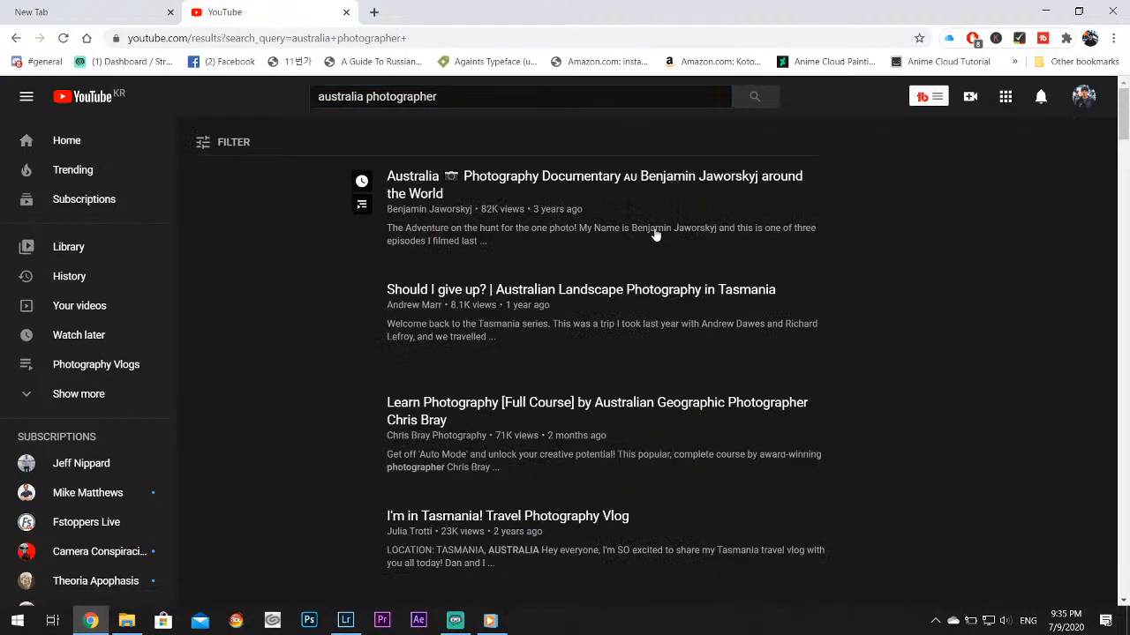
Look through the Australian photographer video results and return to Lightroom Classic
scroll(529, 258, "down", 1)
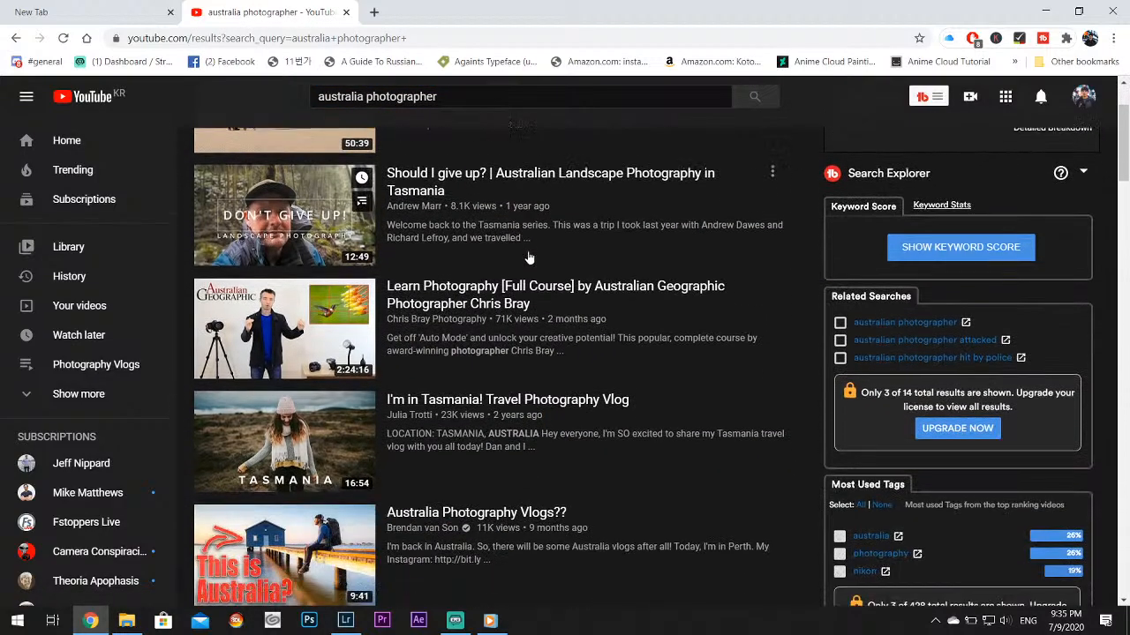
scroll(529, 258, "down", 3)
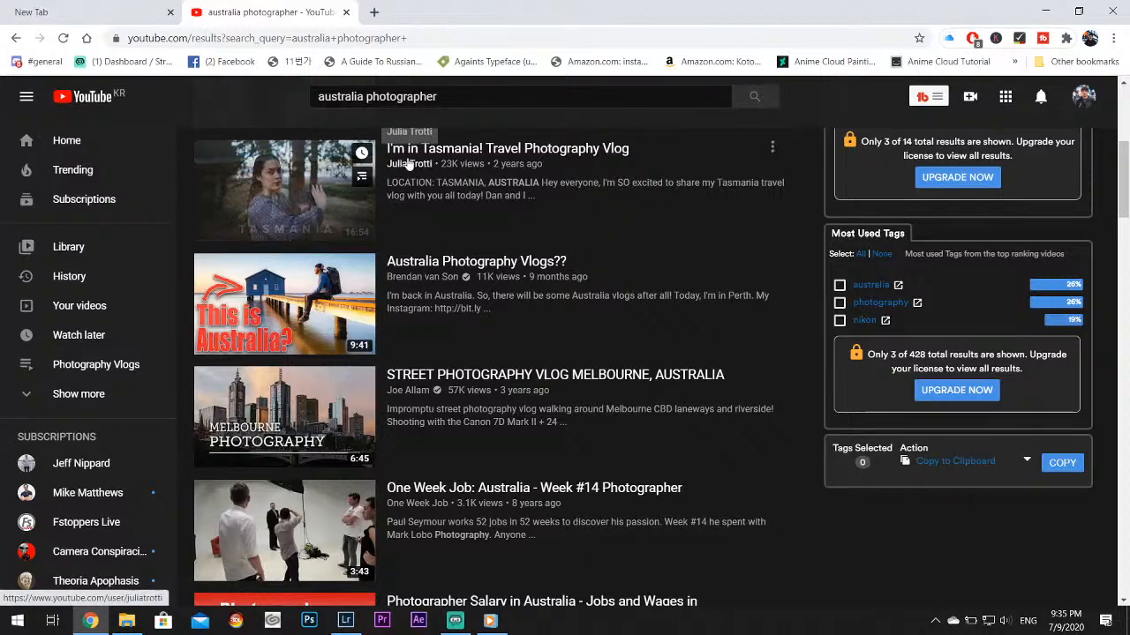
scroll(623, 291, "down", 1)
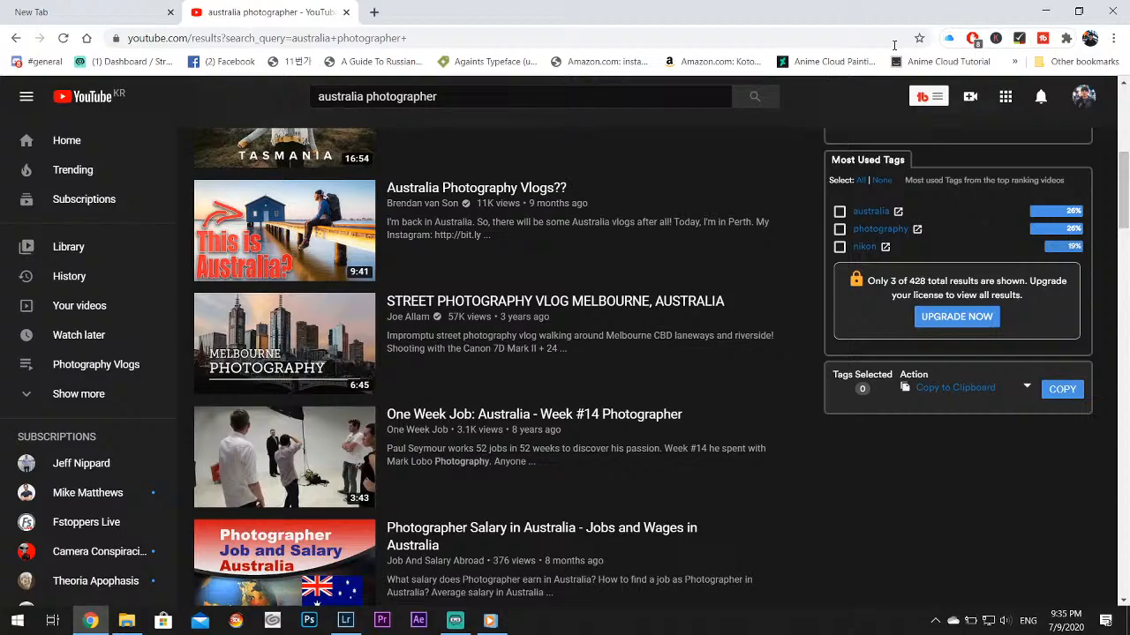
left_click(1046, 12)
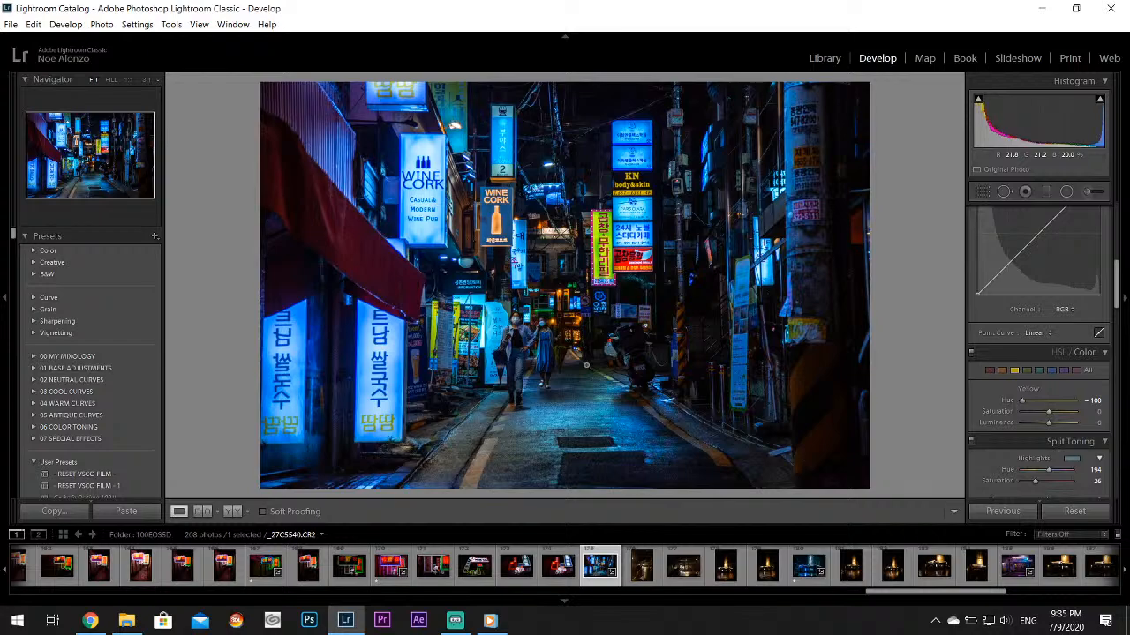
Look through the following dark rainy street shots and open the edited blue corner-building photo, _27C5545.CR2
left_click(677, 573)
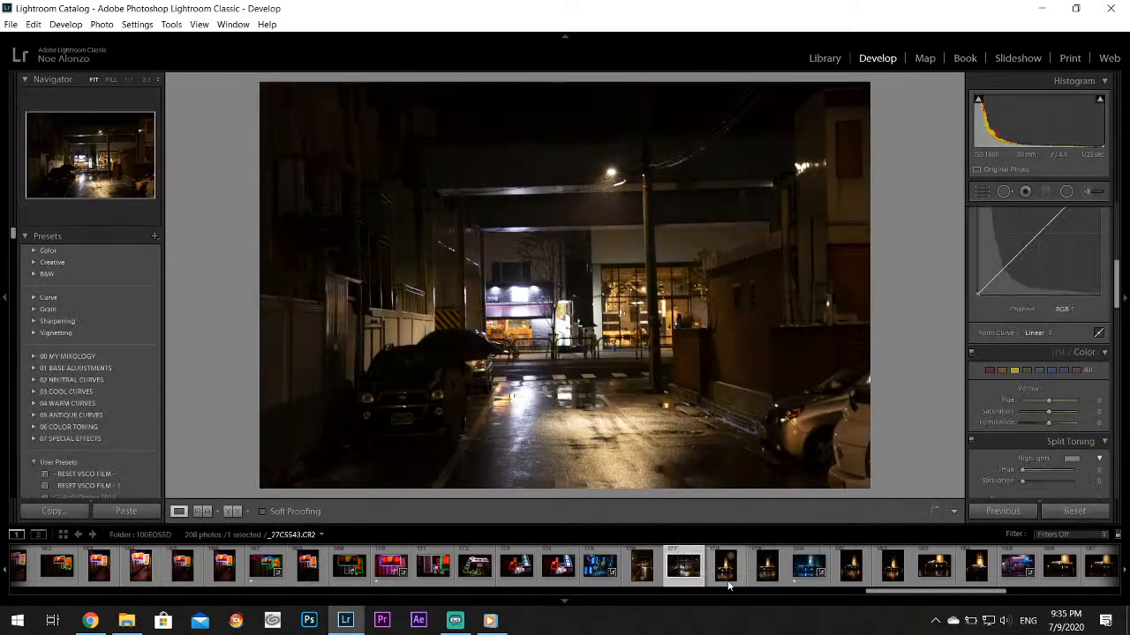
left_click(758, 580)
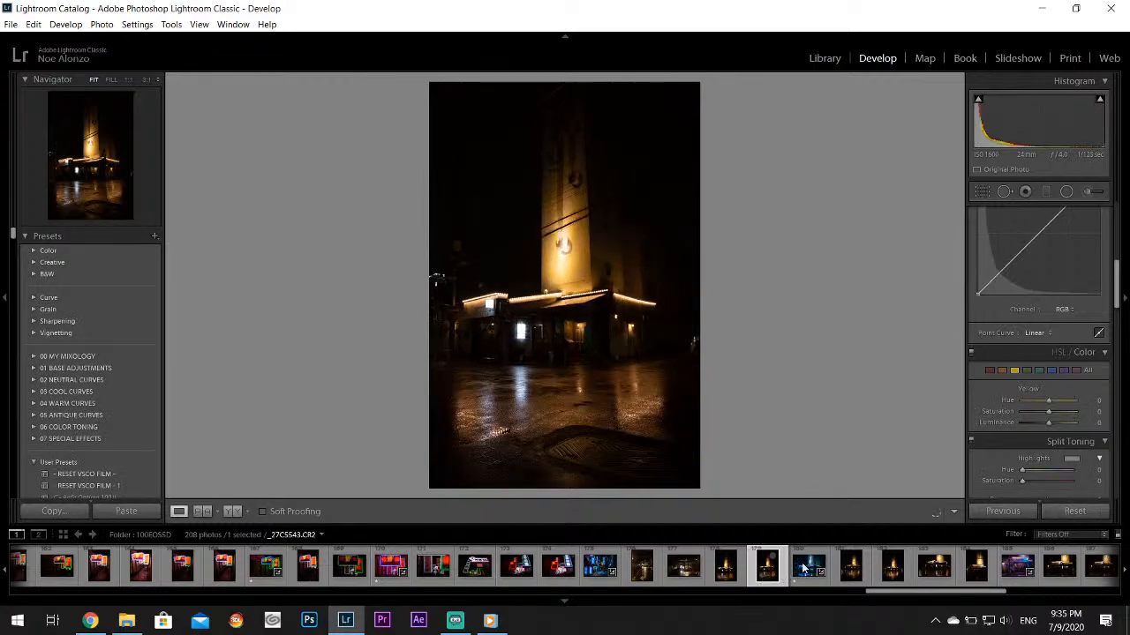
left_click(800, 581)
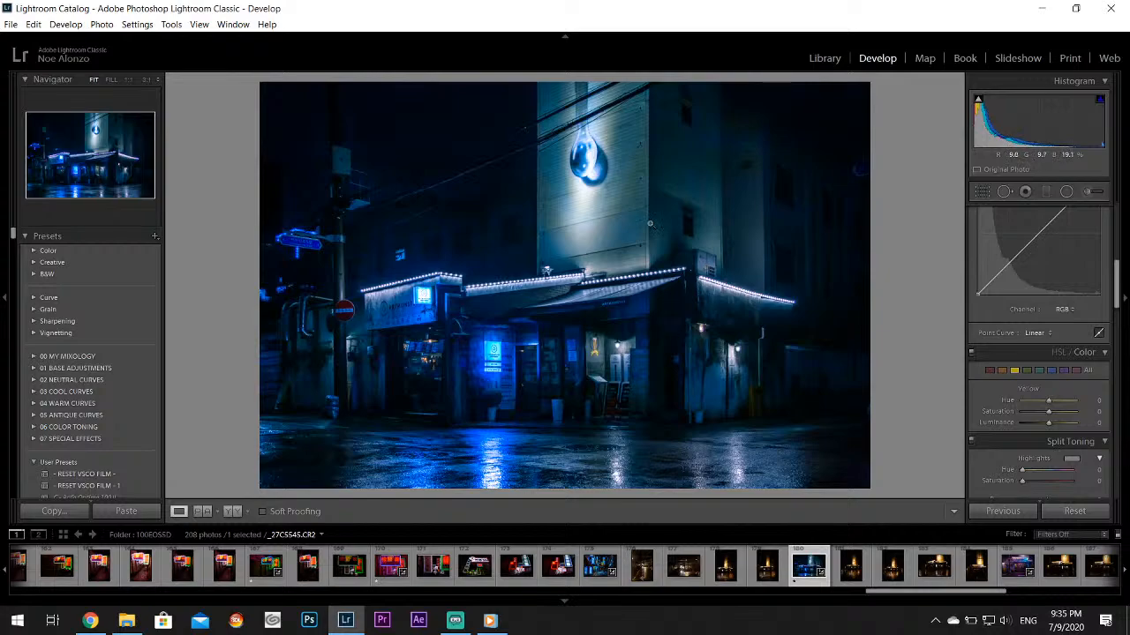
Examine the water-drop artwork, the shopfront and the blue ARTMONSTER sign at 1:1, then return to the full photo
left_click_drag(592, 144, 586, 271)
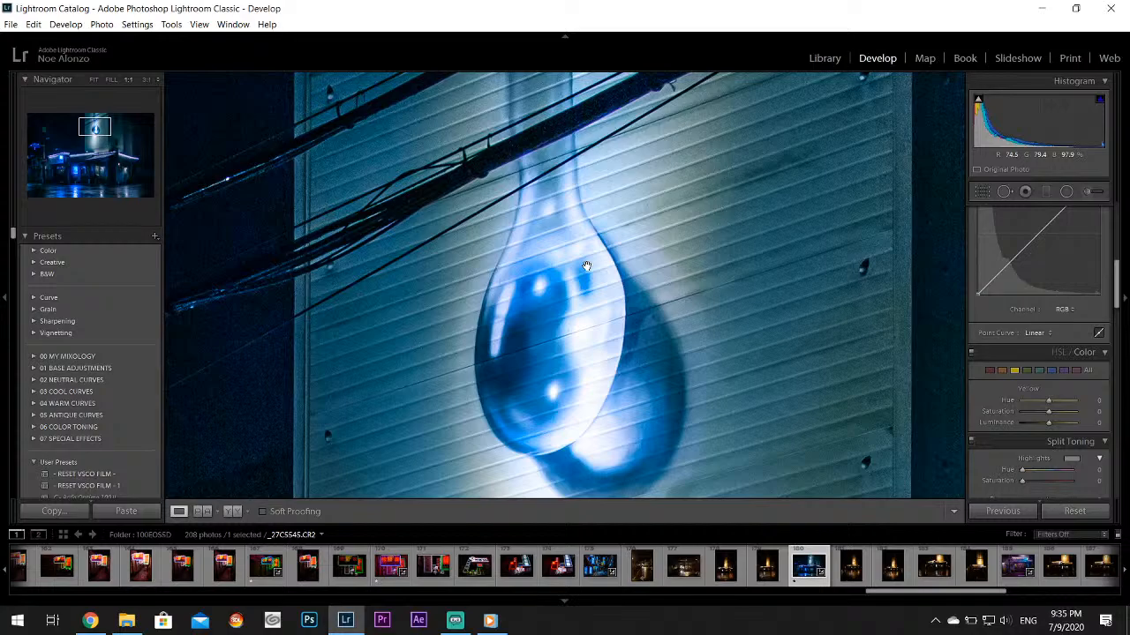
left_click_drag(587, 266, 586, 267)
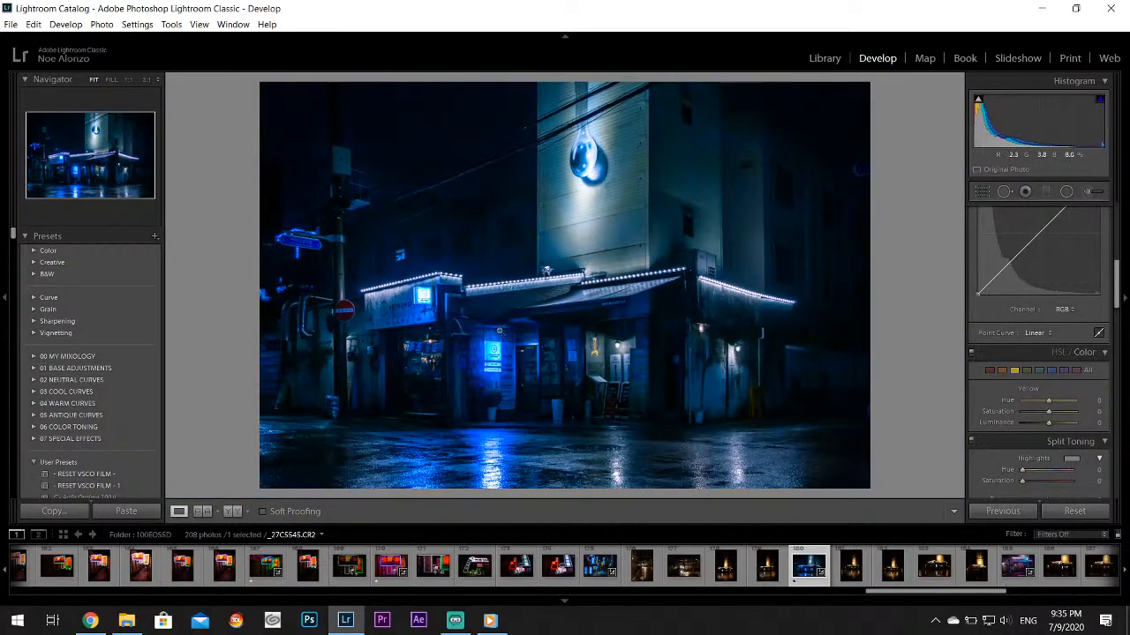
left_click(404, 307)
left_click_drag(443, 306, 551, 261)
left_click_drag(785, 345, 383, 192)
left_click_drag(621, 303, 431, 210)
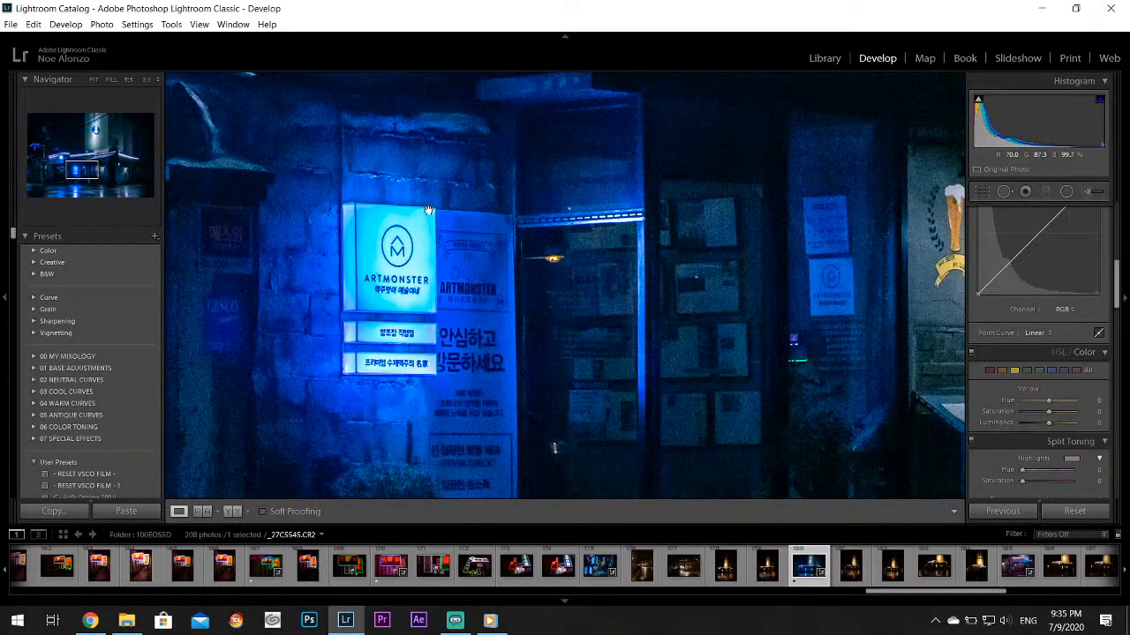
left_click(498, 294)
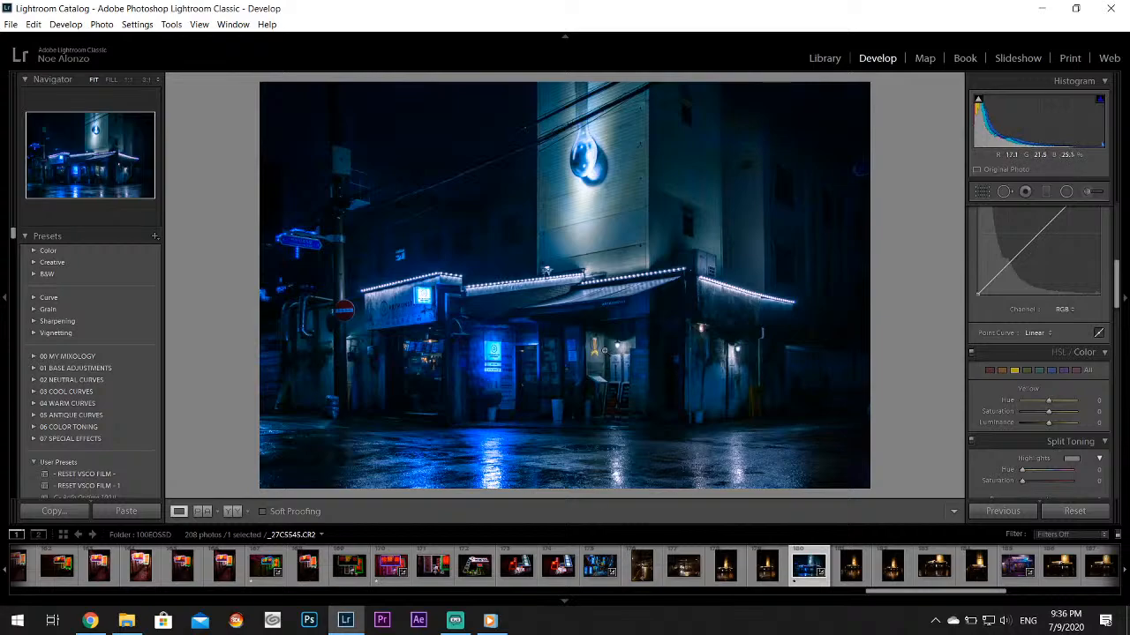
Recheck the blue ARTMONSTER sign and the notices beside the doorway at 1:1, then return to the full photo
left_click(501, 355)
left_click_drag(477, 382, 506, 259)
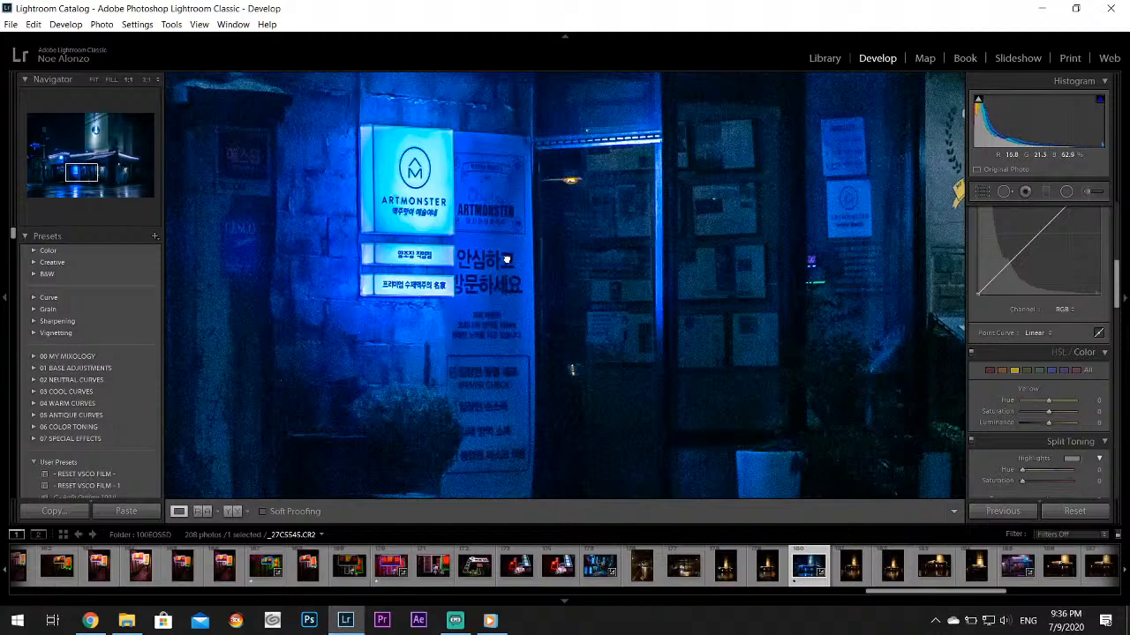
left_click(507, 259)
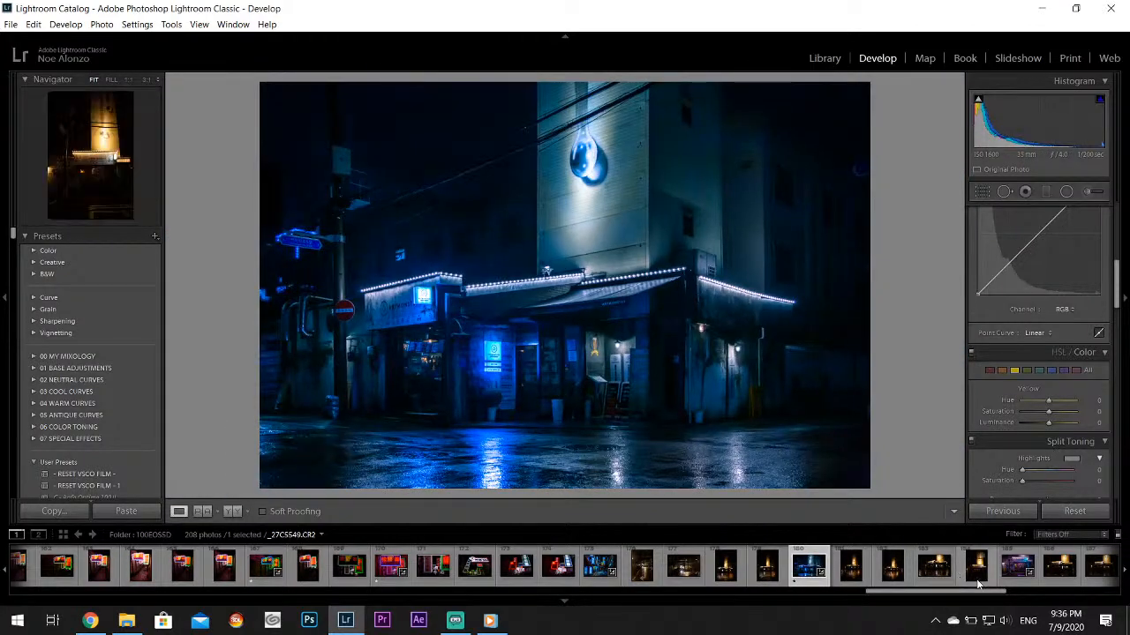
Look through the edited ARTMONSTER storefront, purple tower and blue rainy tower photos, _27C5550.CR2, _27C5555.CR2 and _27C5572.CR2
left_click(1015, 569)
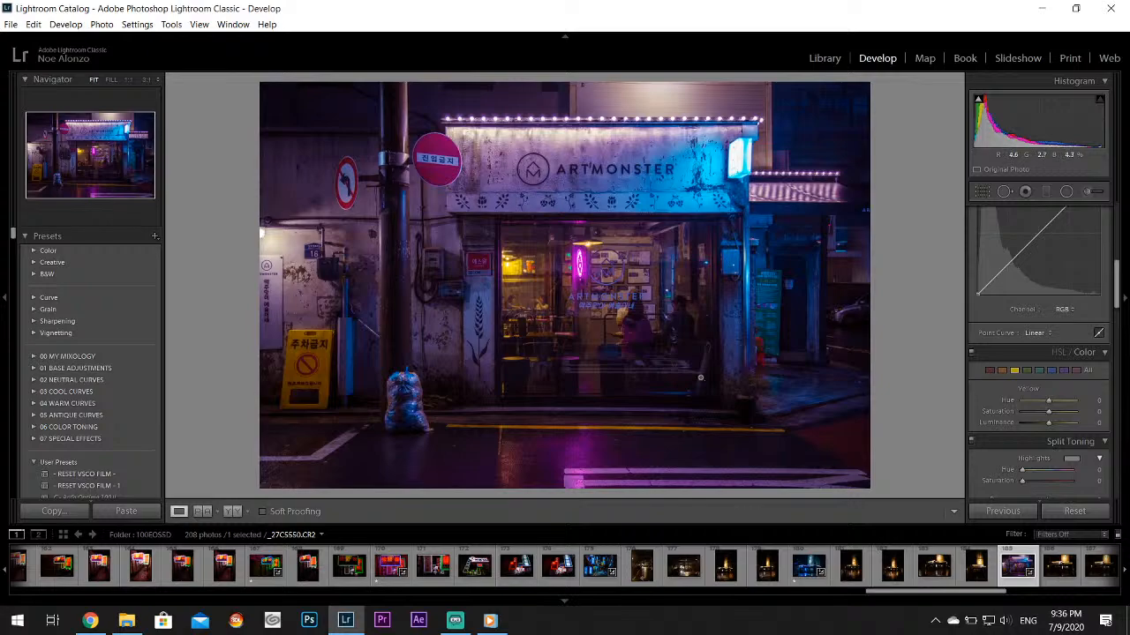
left_click_drag(904, 591, 955, 597)
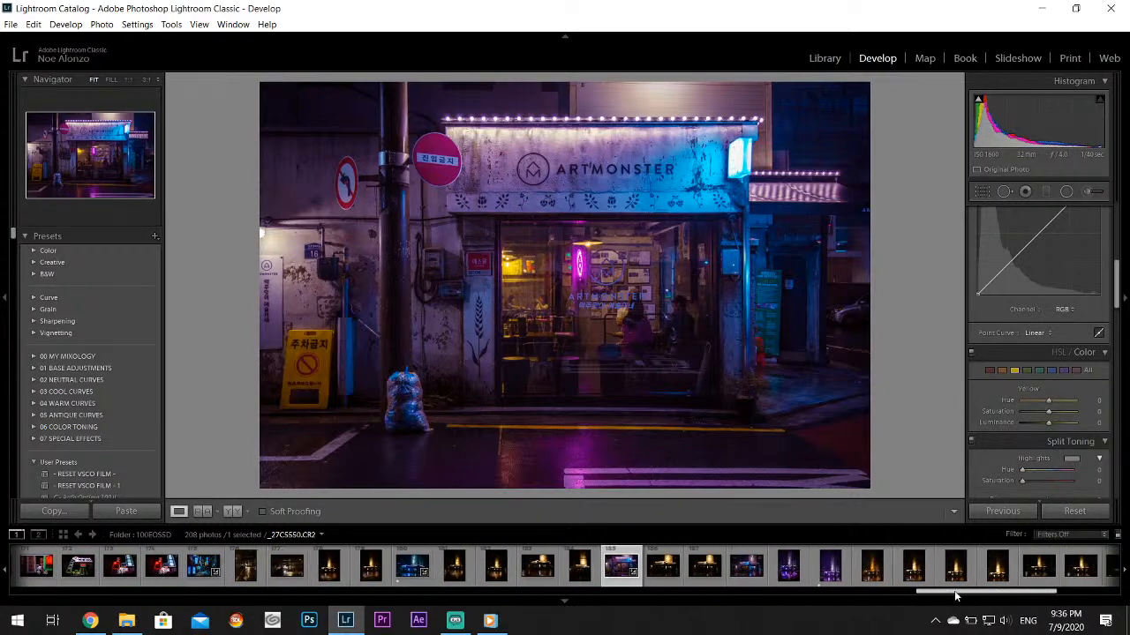
left_click(823, 572)
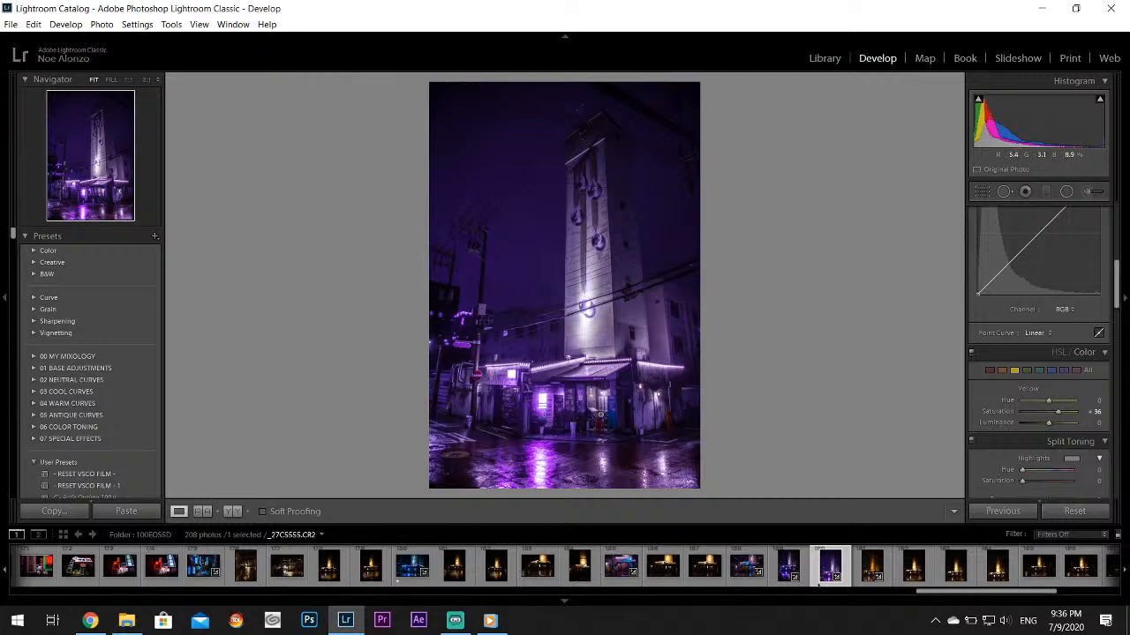
scroll(878, 578, "down", 5)
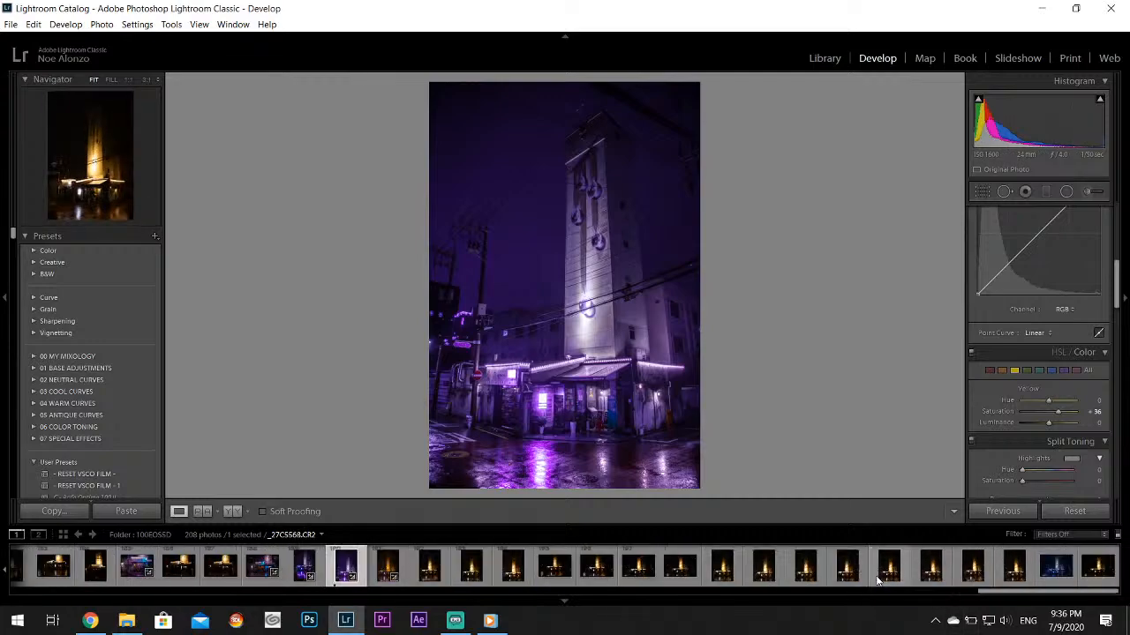
left_click(1051, 574)
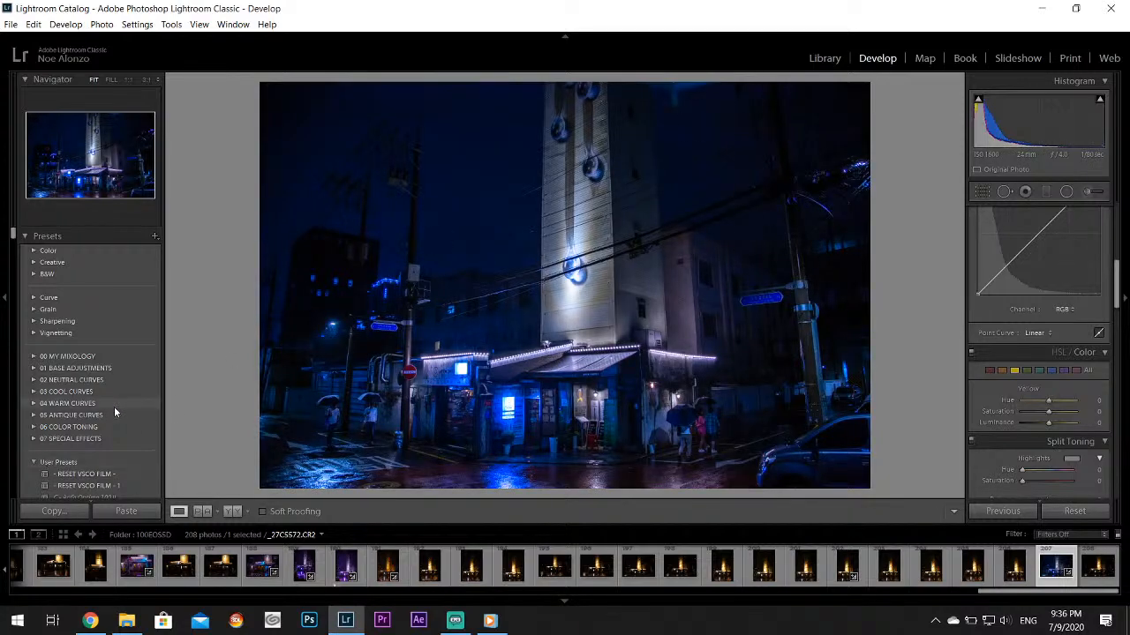
Switch to the 2020 June ART MONSTer Ikseon Eulji photo folder in the Library and open its first photo in Develop
left_click(834, 62)
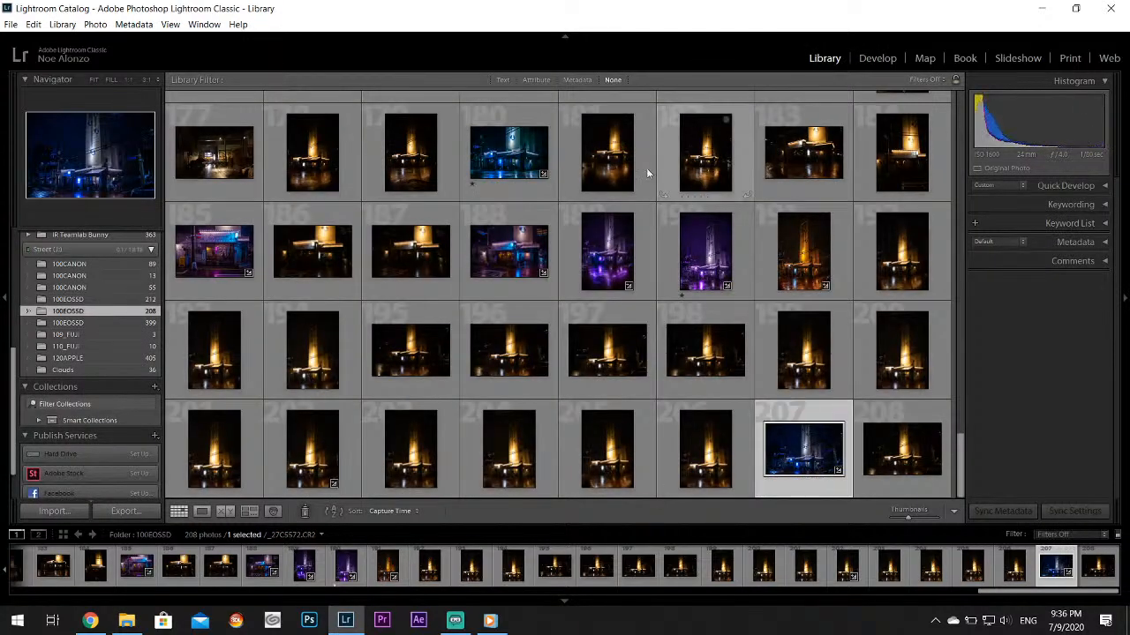
left_click(97, 300)
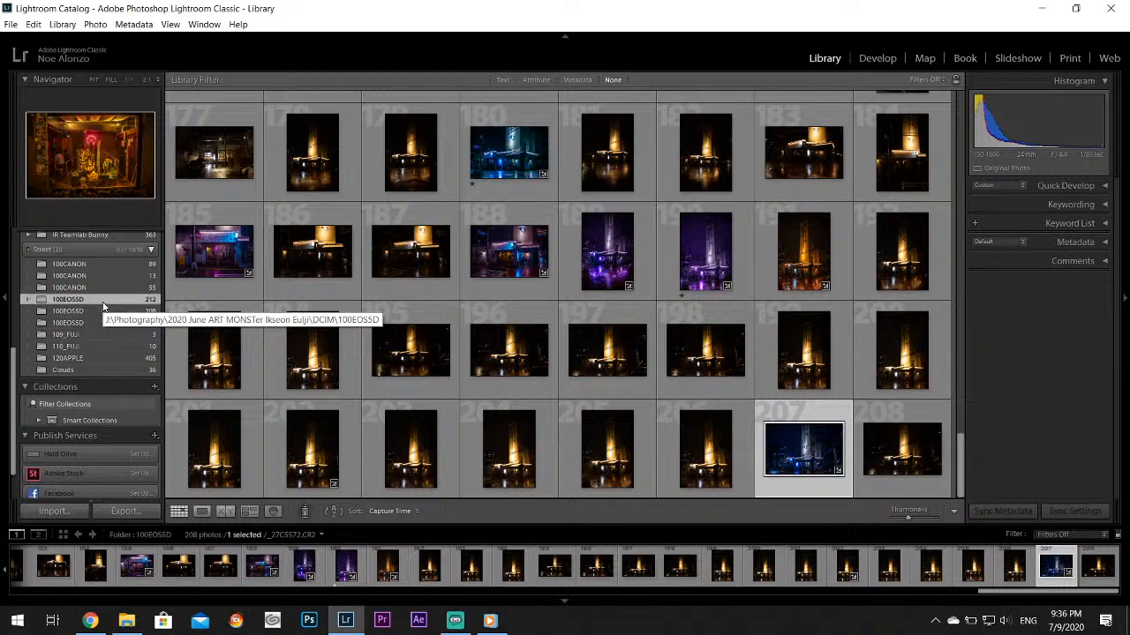
left_click(879, 58)
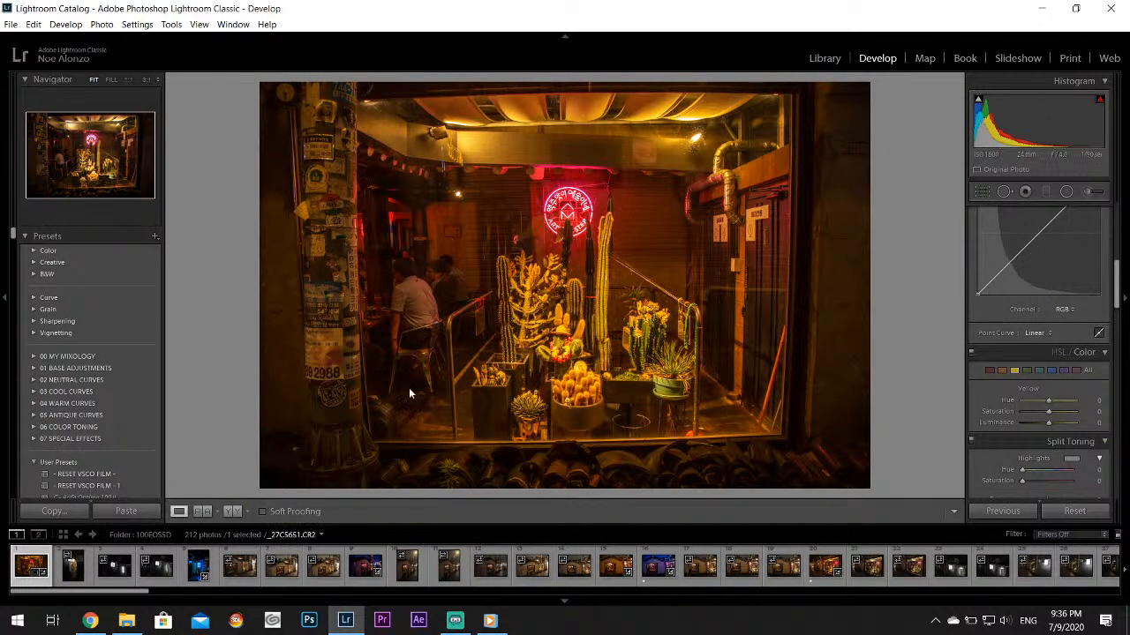
Look through the edited blue signboard, alley window and blue hanok restaurant photos, checking the Basic adjustments
left_click(193, 576)
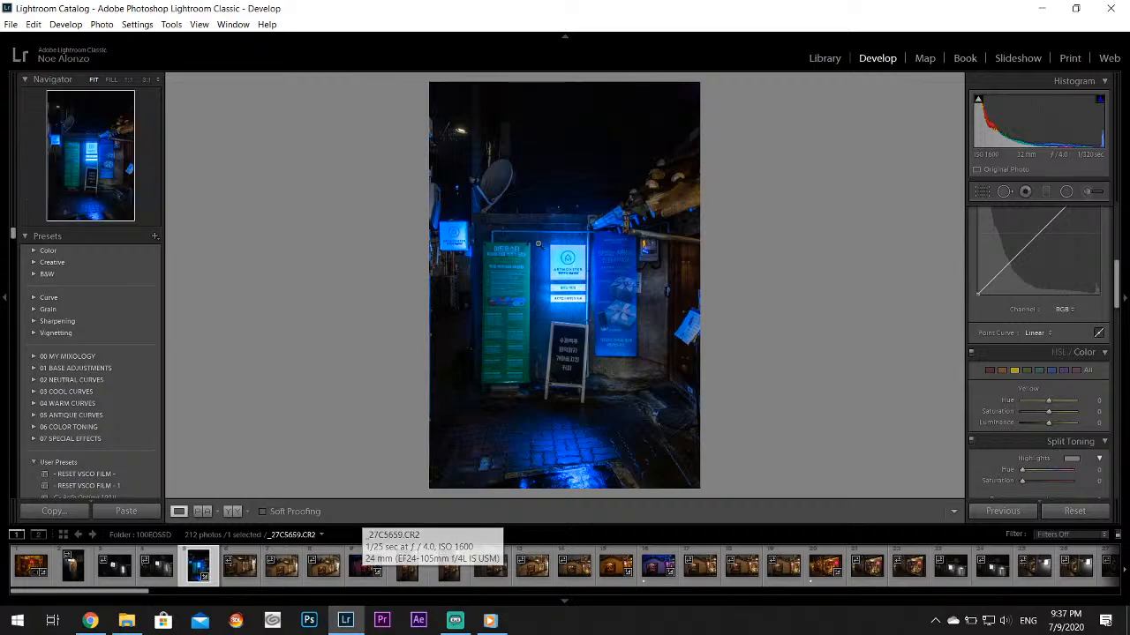
left_click(357, 571)
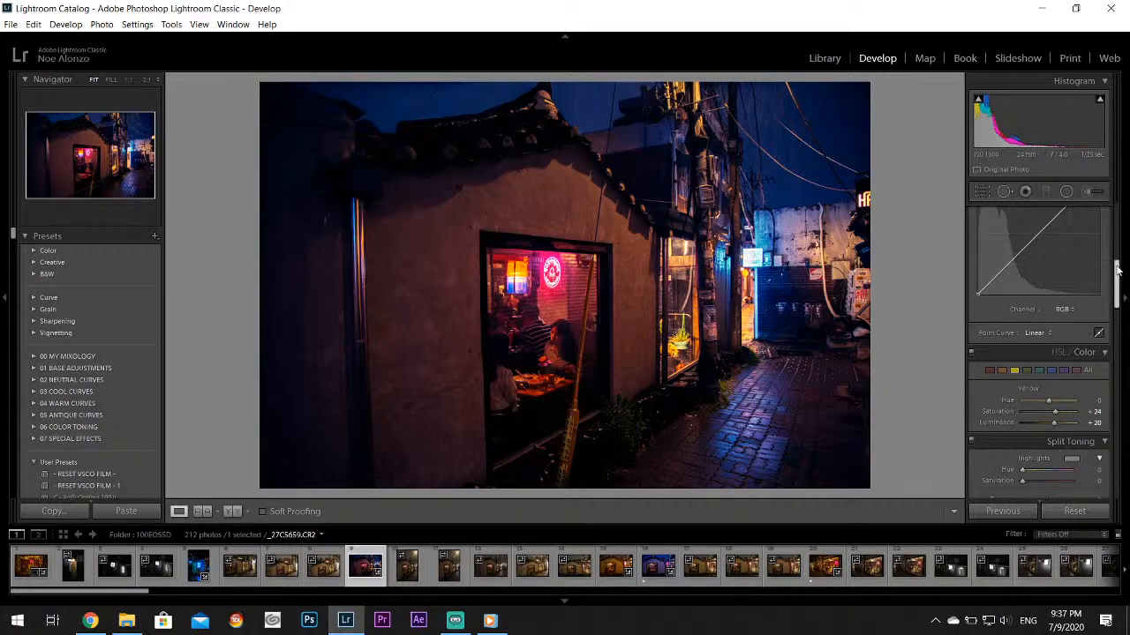
left_click_drag(1118, 271, 1118, 214)
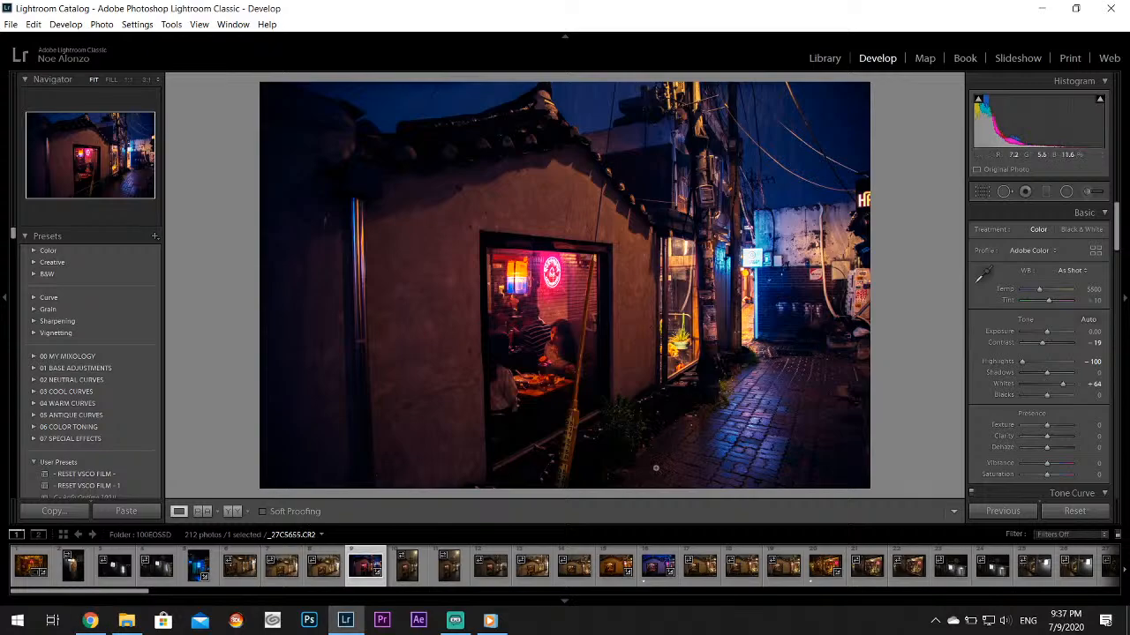
left_click(645, 578)
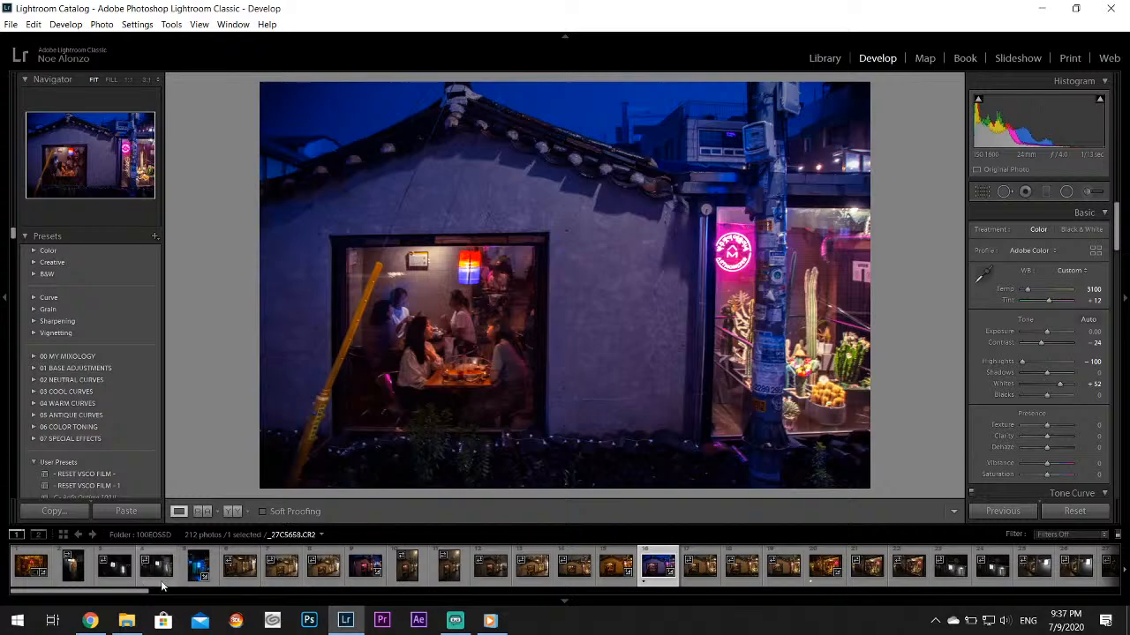
Open the cactus window photo _27C5670.CR2 and set its white balance by sampling the wall beside the utility pole
left_click_drag(109, 592, 211, 593)
left_click(222, 571)
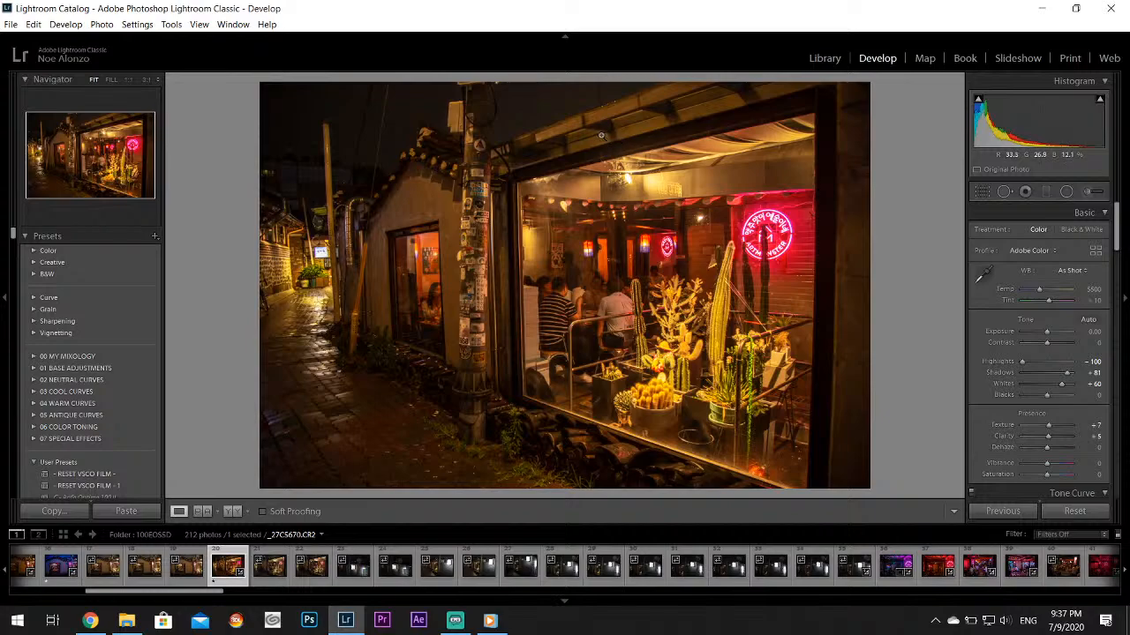
left_click(981, 275)
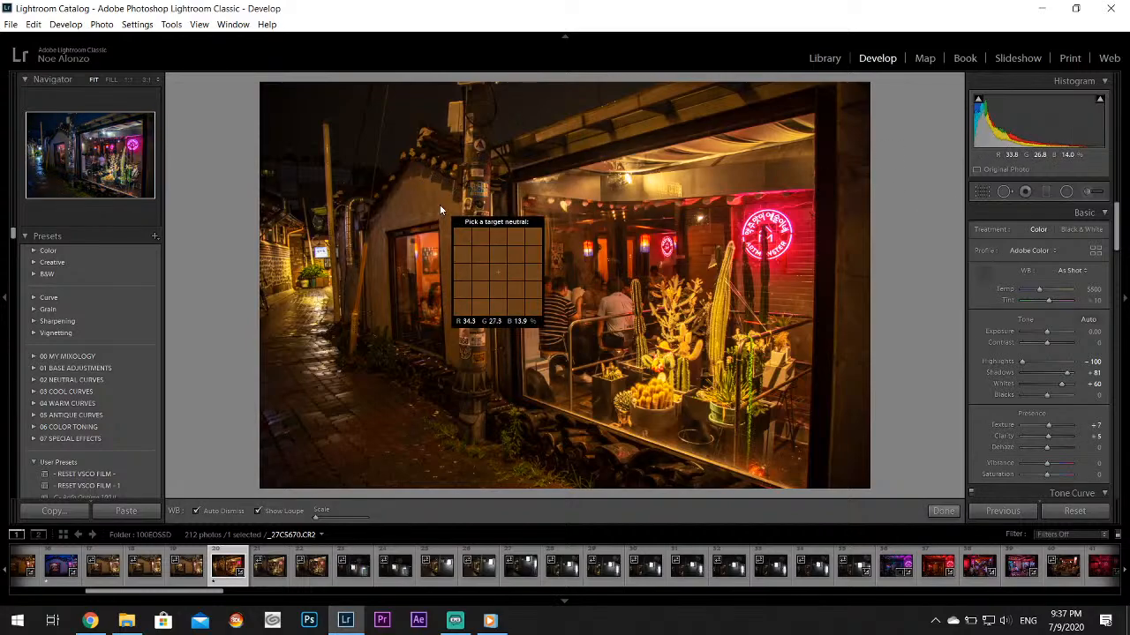
left_click(438, 207)
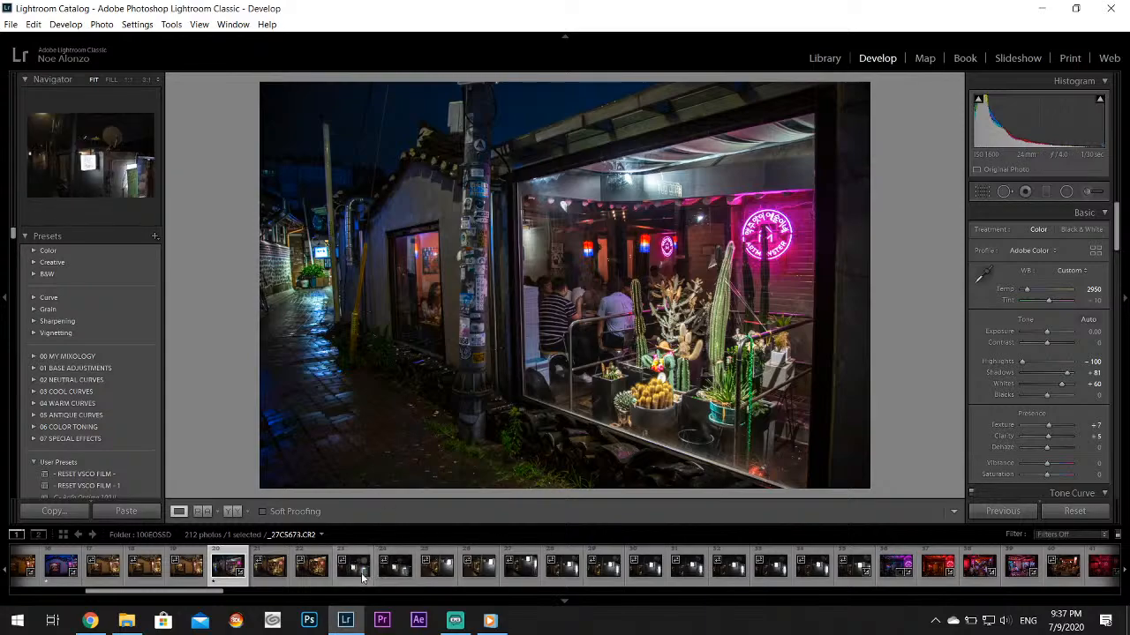
Examine the illuminated signs in _27C5674.CR2 at 1:1, then open the edited doorway photo with the purple ARTMONSTER neon
left_click(407, 574)
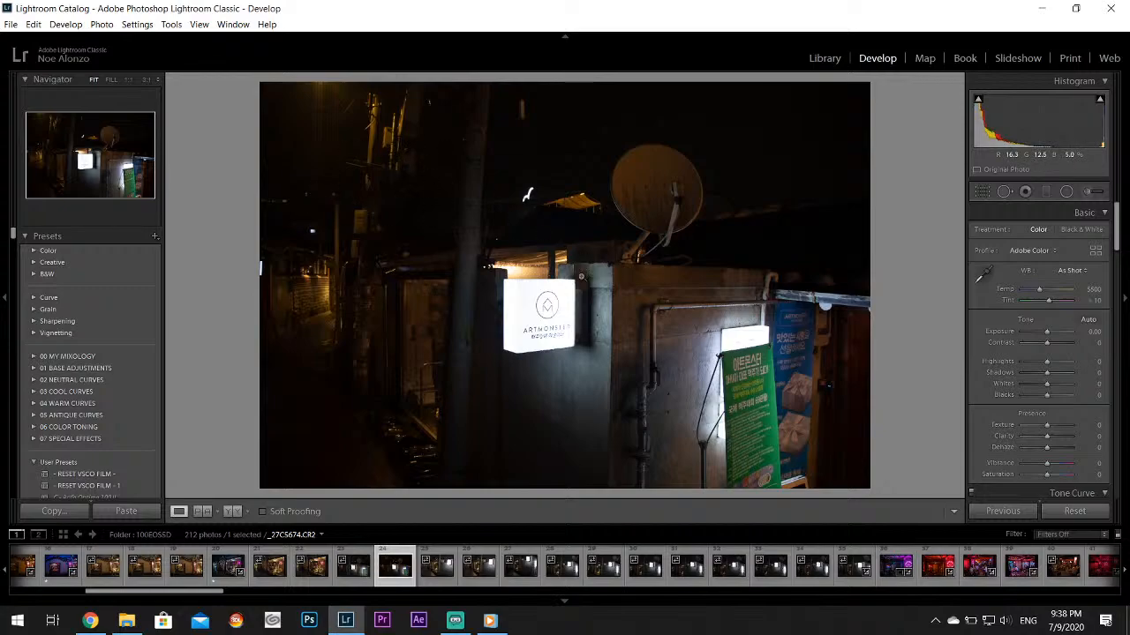
left_click(483, 341)
left_click(741, 357)
left_click_drag(788, 392, 629, 508)
left_click_drag(788, 377, 606, 304)
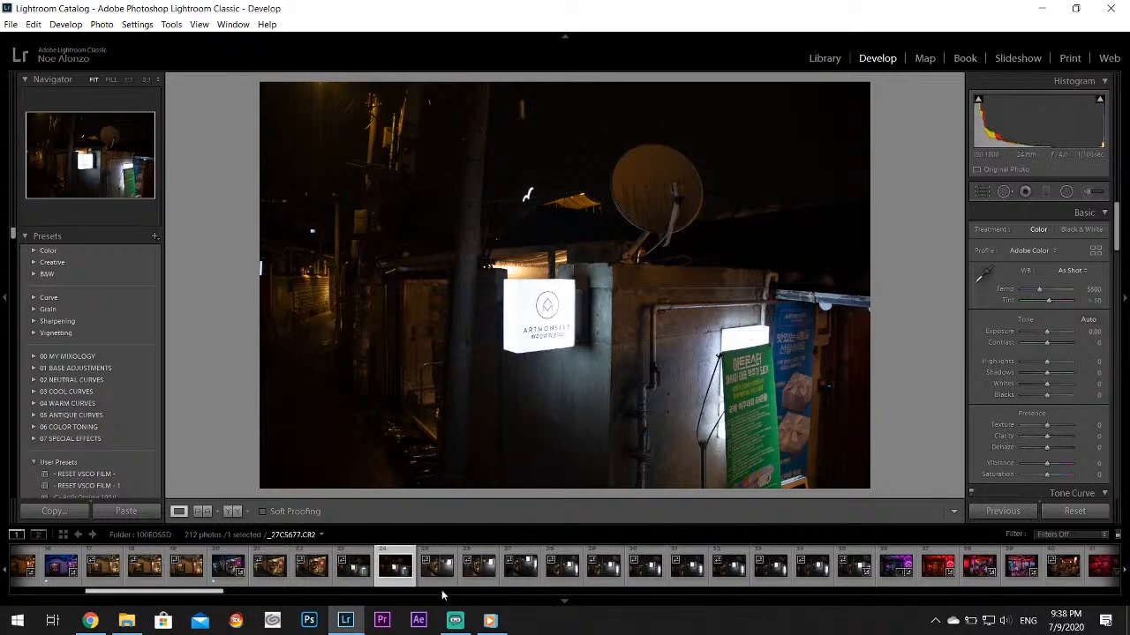
left_click(887, 570)
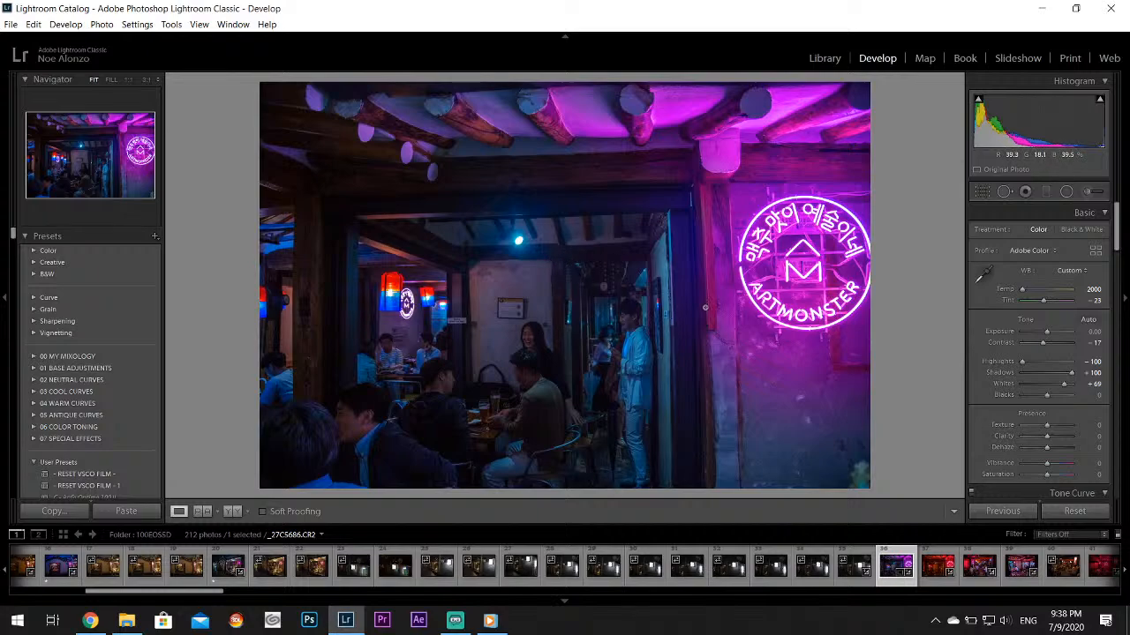
left_click_drag(194, 593, 249, 593)
Switch to File Explorer and open the Anime folder inside Picture Backups on the Street (J:) drive
left_click(135, 622)
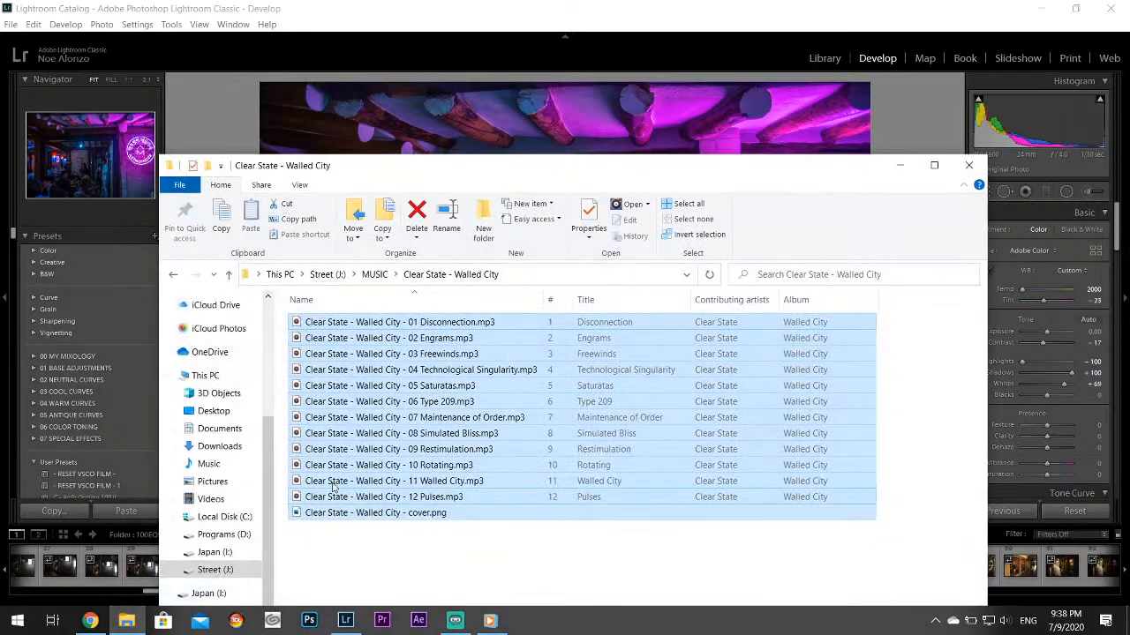
scroll(267, 447, "up", 4)
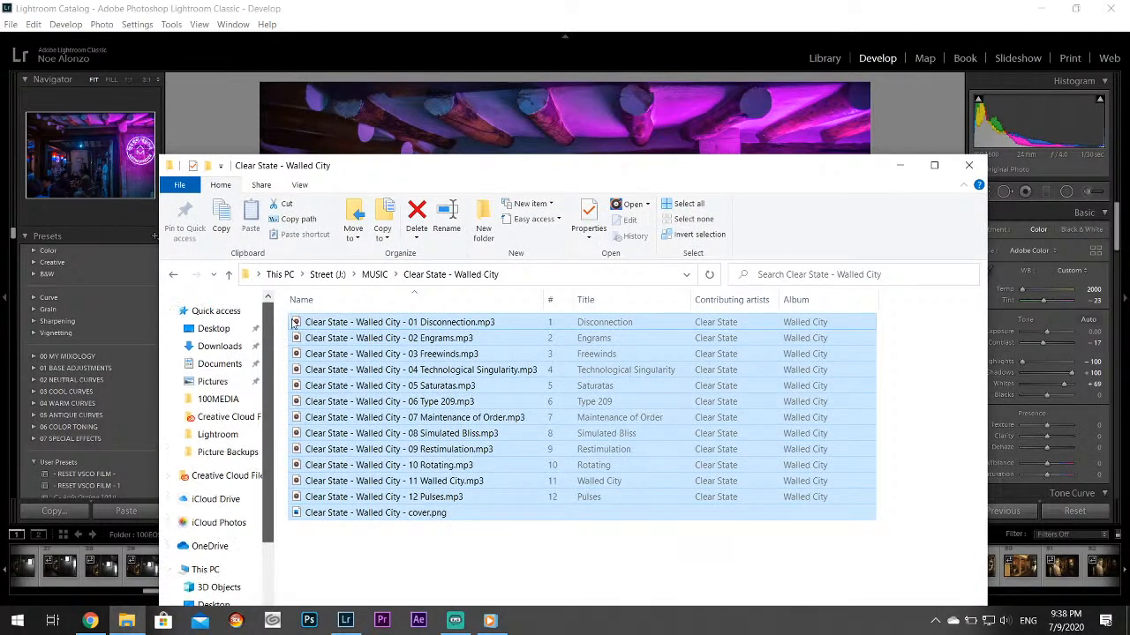
scroll(225, 551, "down", 4)
left_click(221, 534)
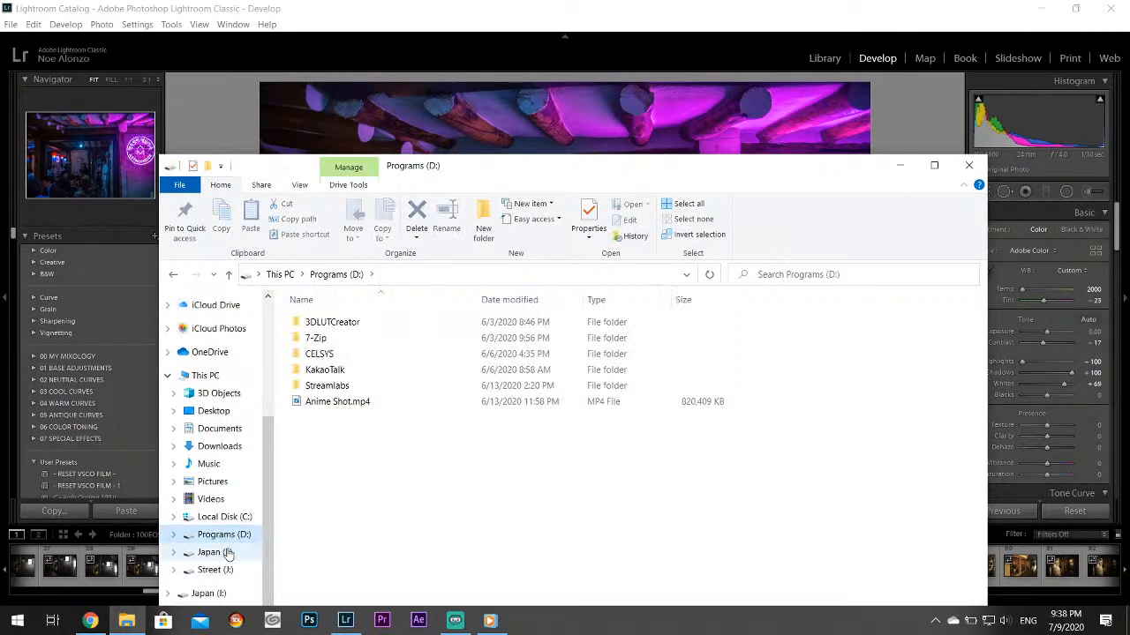
left_click(212, 553)
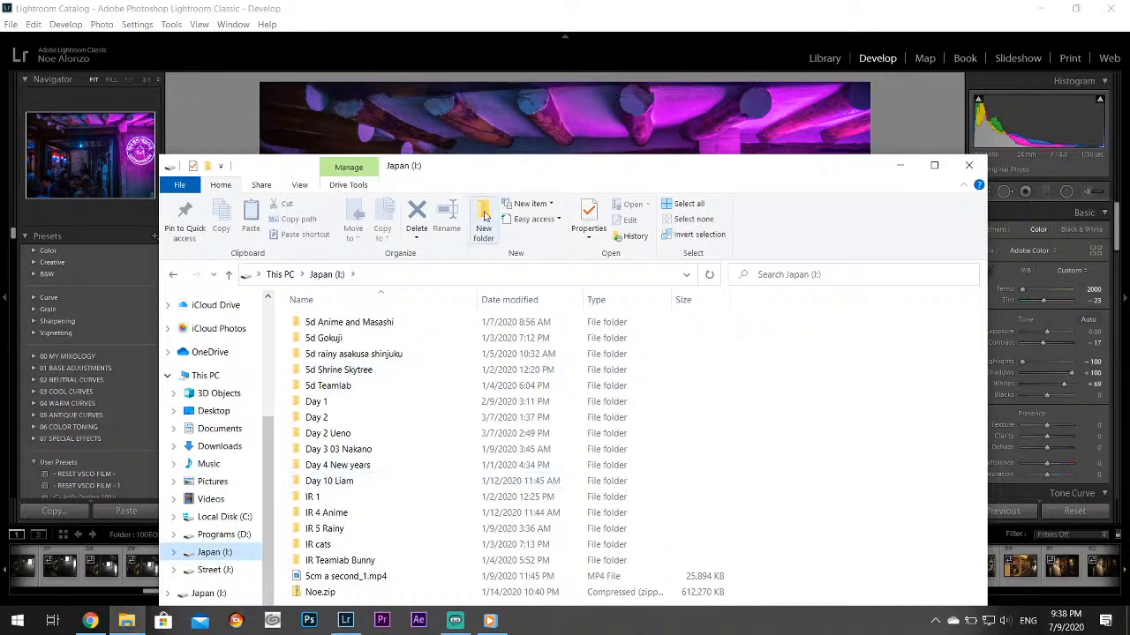
left_click_drag(508, 177, 530, 78)
left_click(236, 472)
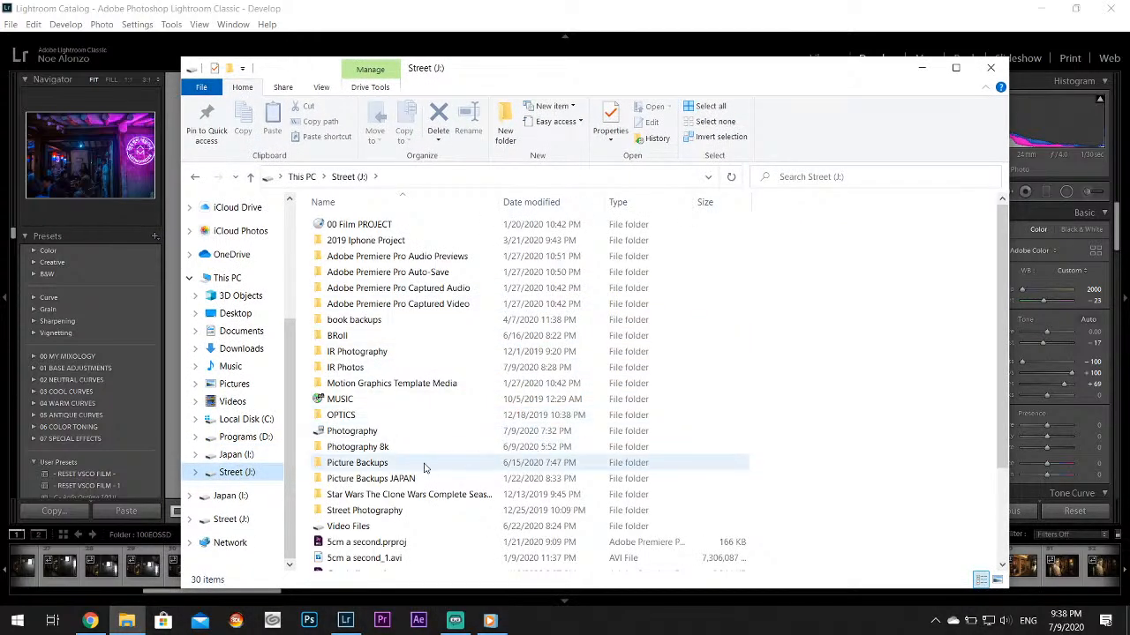
double_click(356, 465)
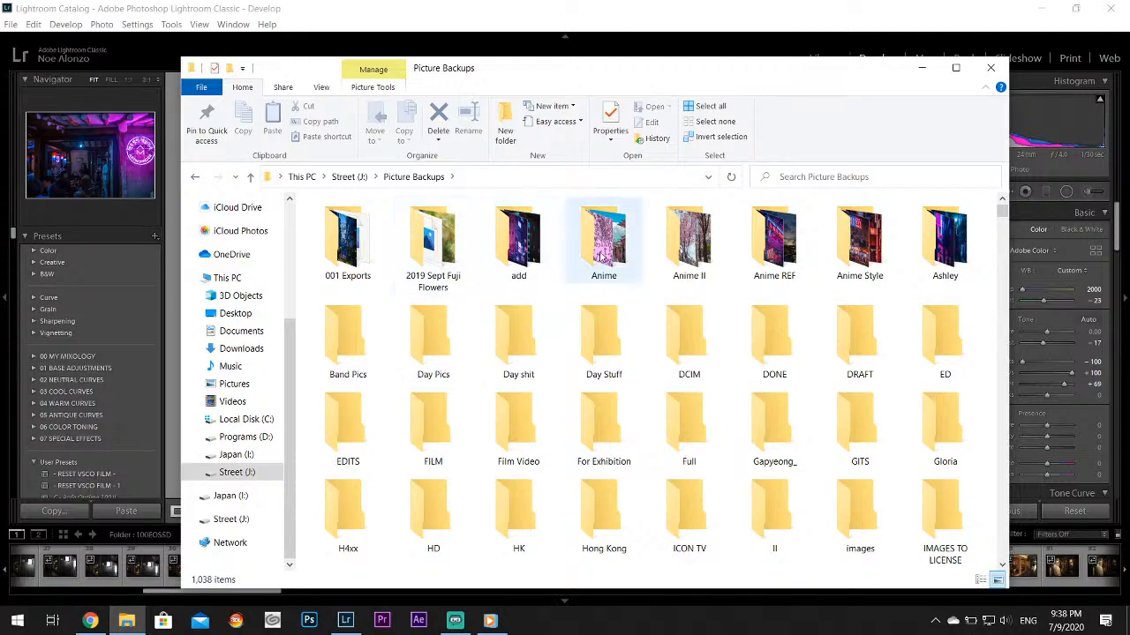
left_click(618, 256)
double_click(618, 256)
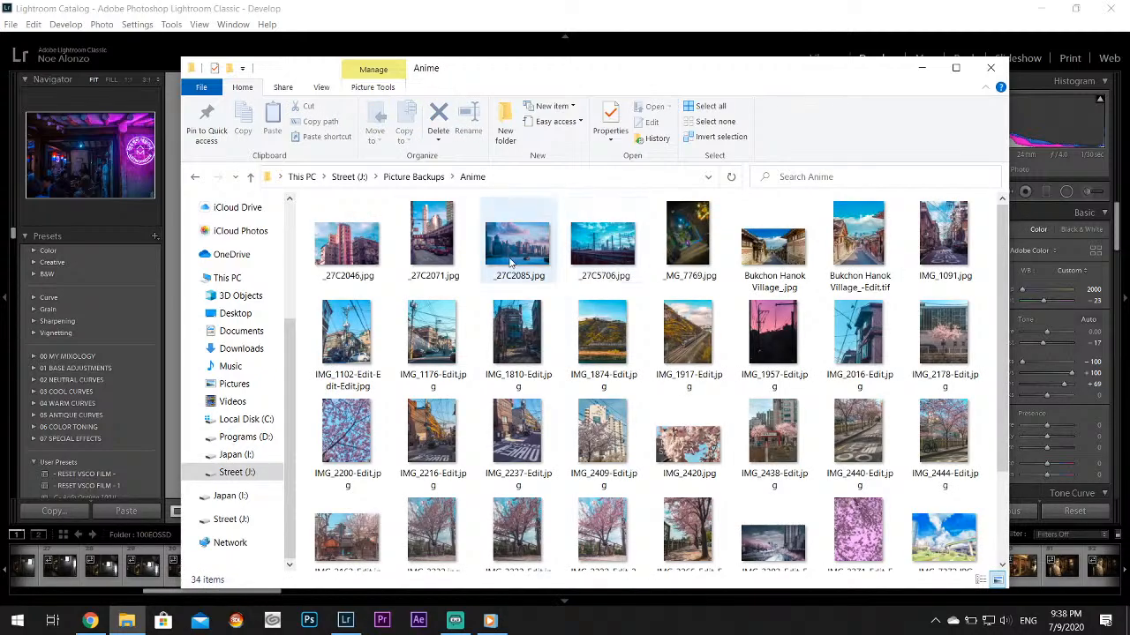
View the harbour skyline _27C2085.jpg and the towering-cloud overpass IMG_7372.JPG, closing each one after viewing
double_click(536, 250)
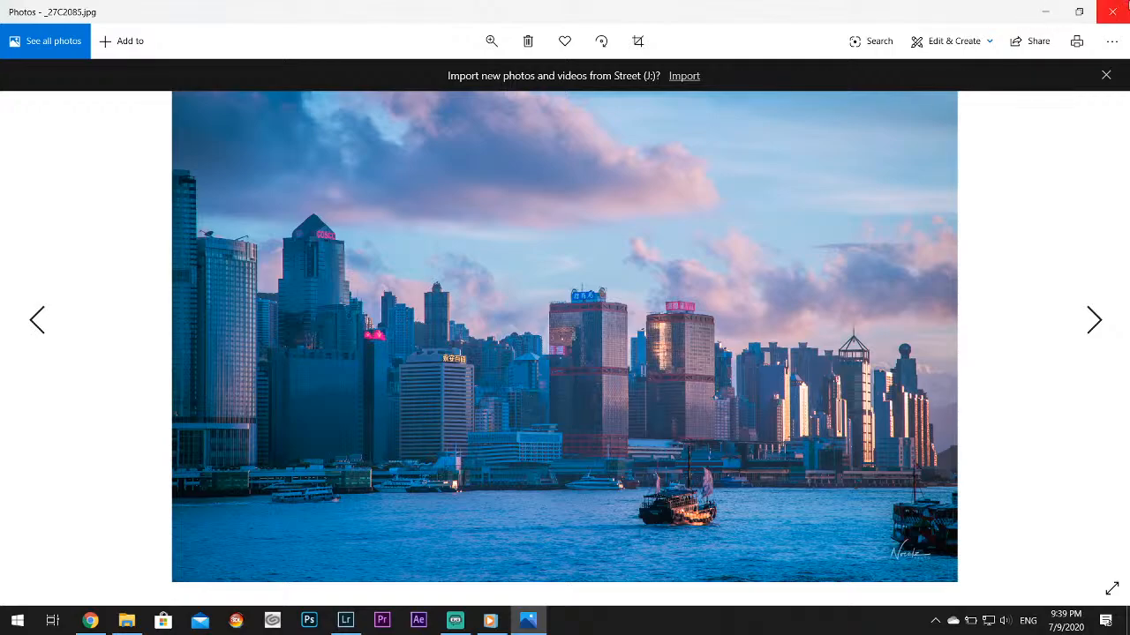
left_click(1111, 12)
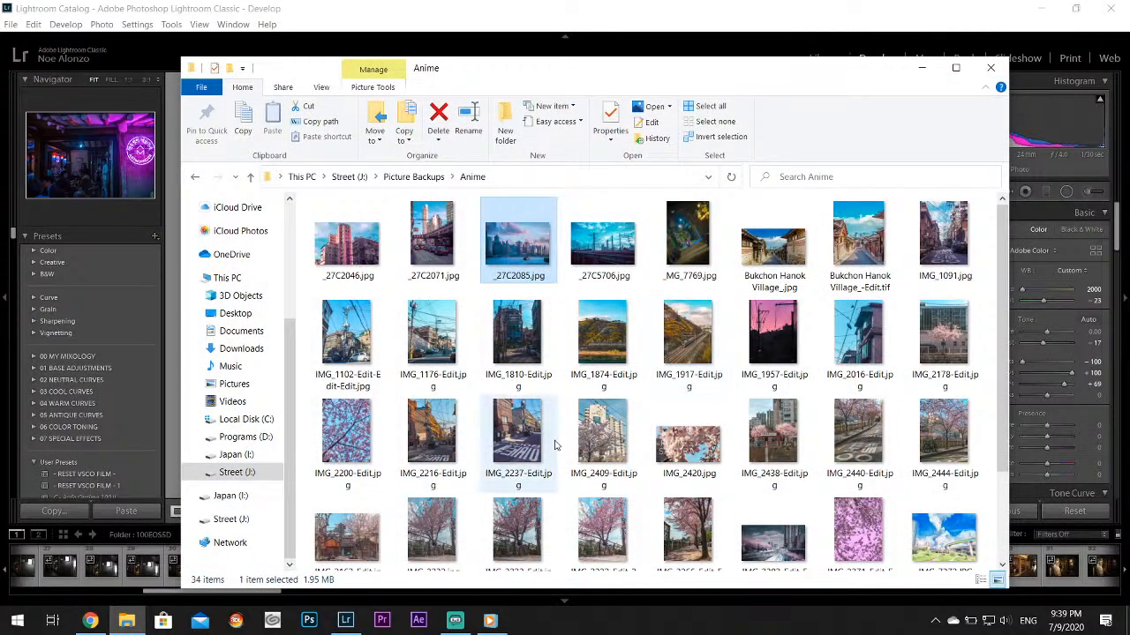
double_click(931, 541)
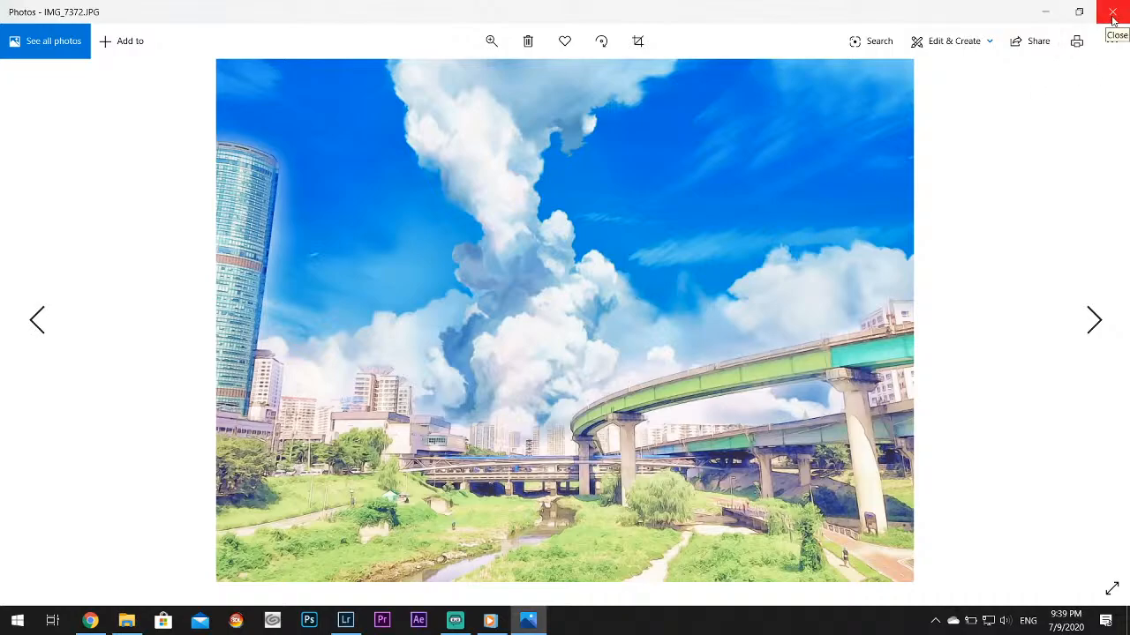
left_click(1111, 11)
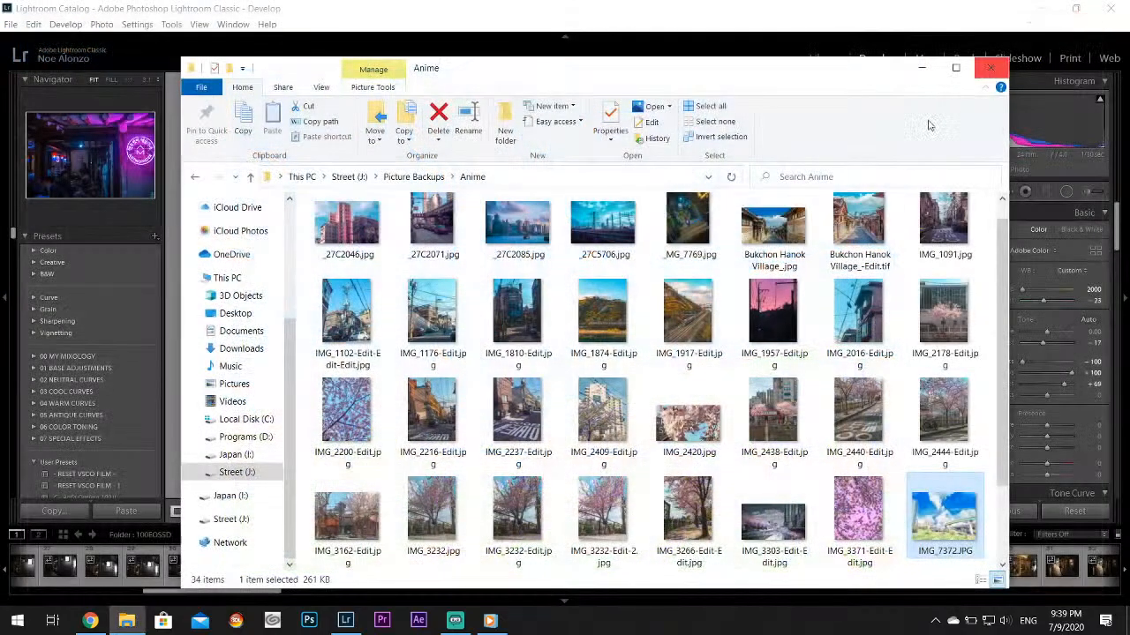
View the anime-style street photos IMG_1091.jpg and IMG_1102-Edit-Edit-Edit.jpg, closing each one after viewing
double_click(944, 217)
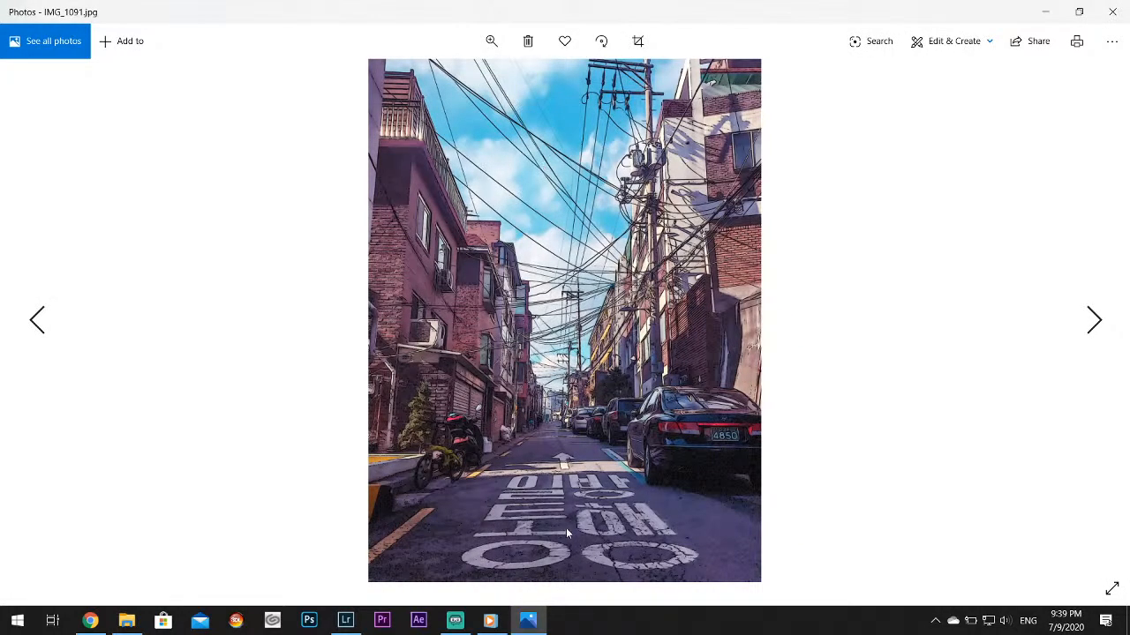
left_click(1112, 11)
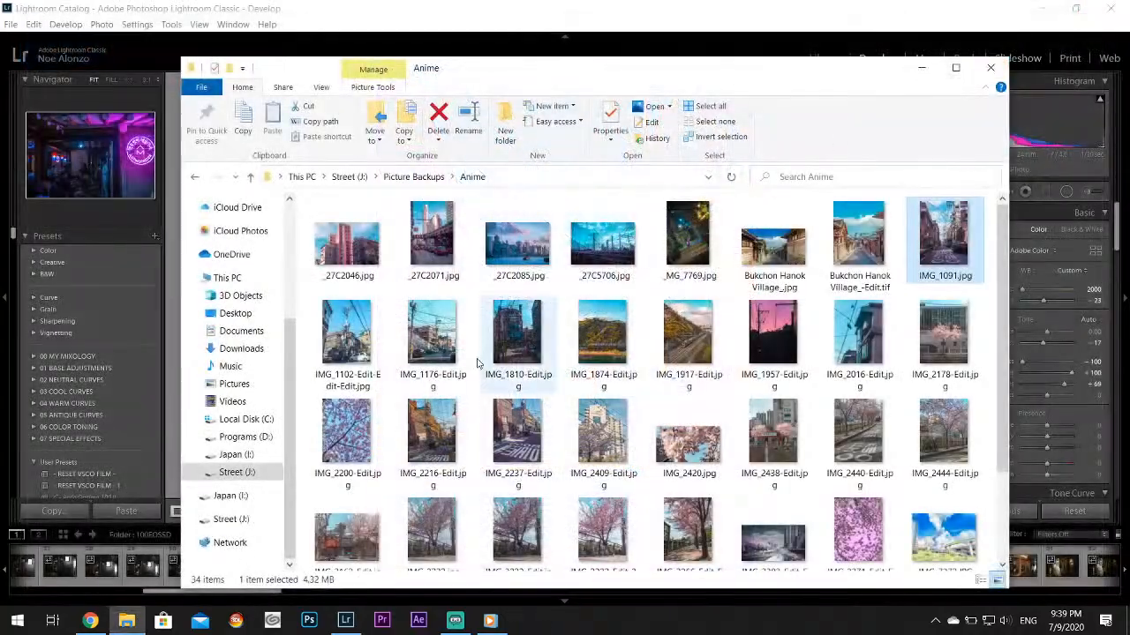
double_click(356, 343)
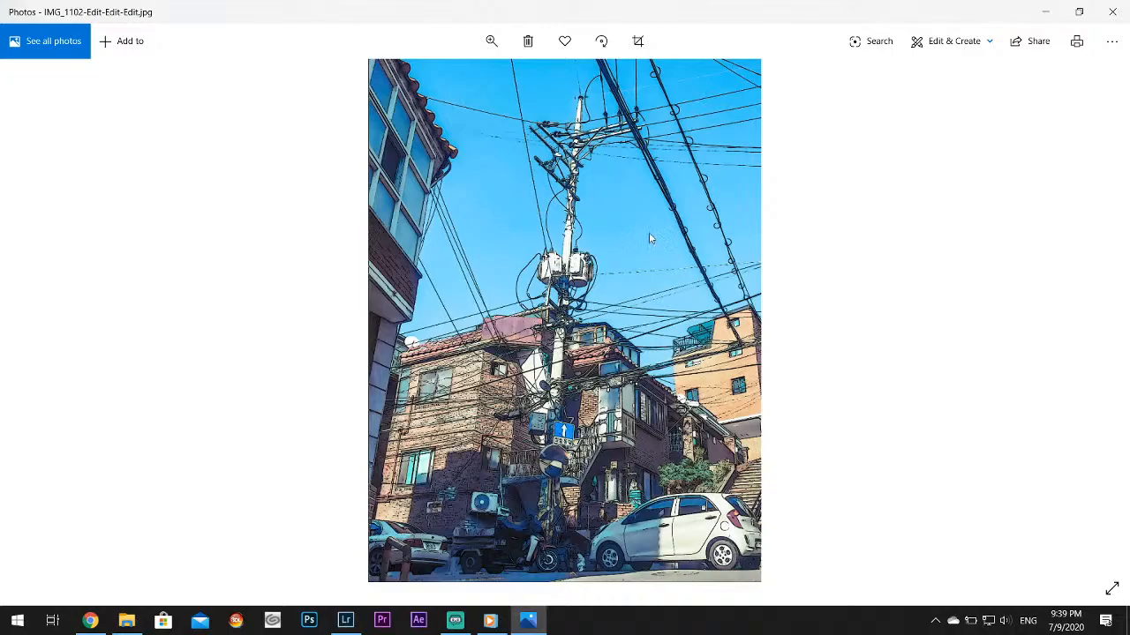
left_click(1112, 12)
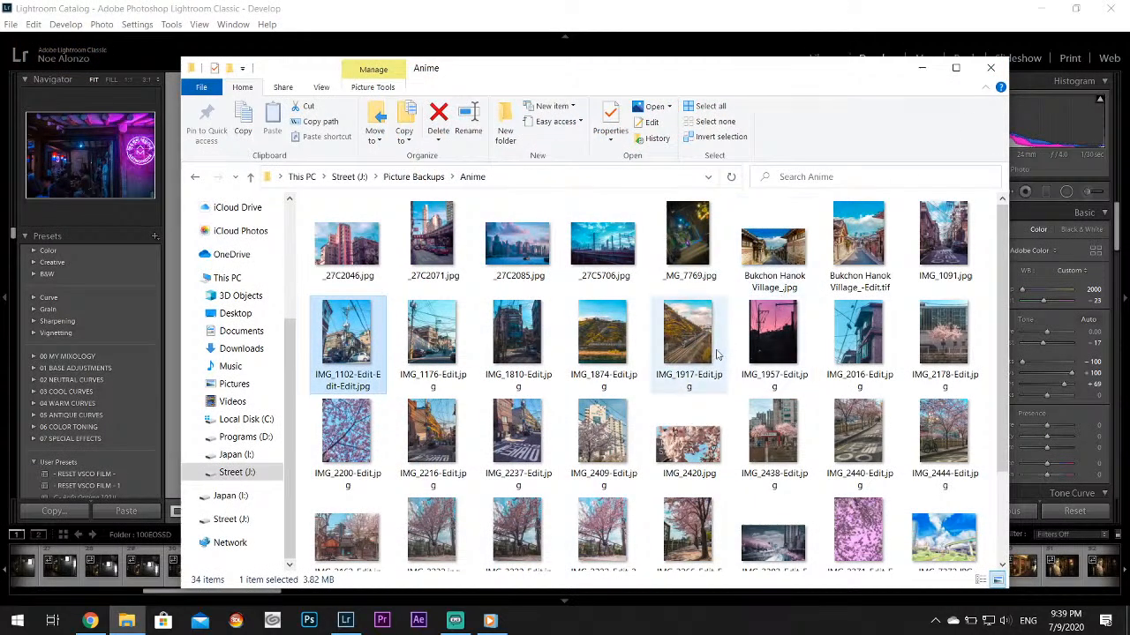
View IMG_1874-Edit.jpg, IMG_1102-Edit-Edit-Edit.jpg and IMG_1917-Edit.jpg from the Anime folder, closing each one after viewing
double_click(612, 330)
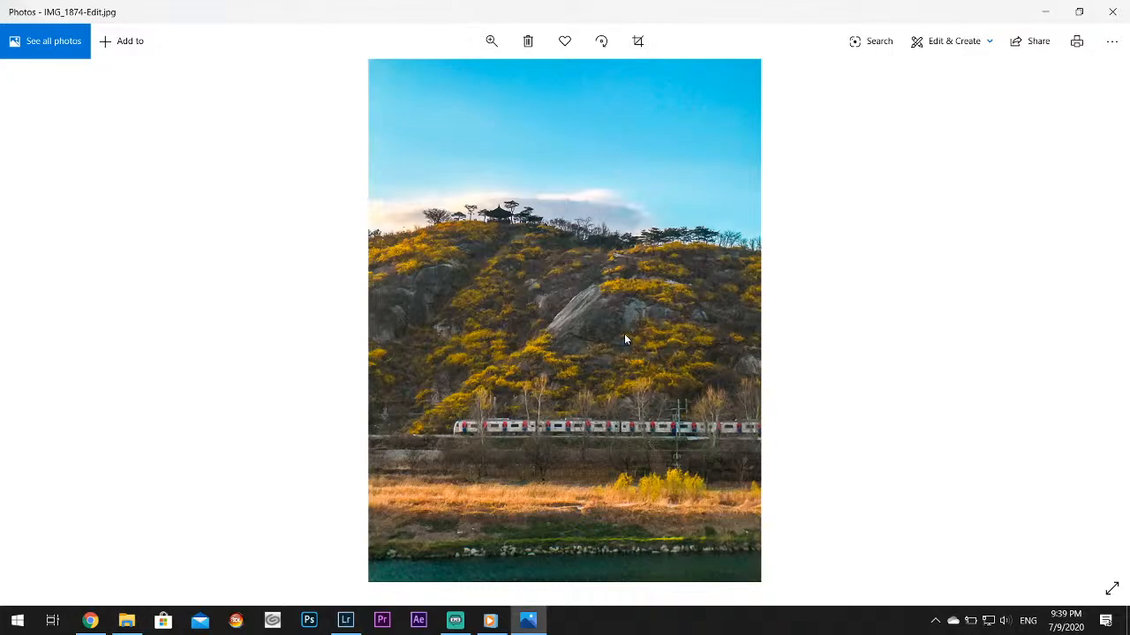
left_click(1112, 11)
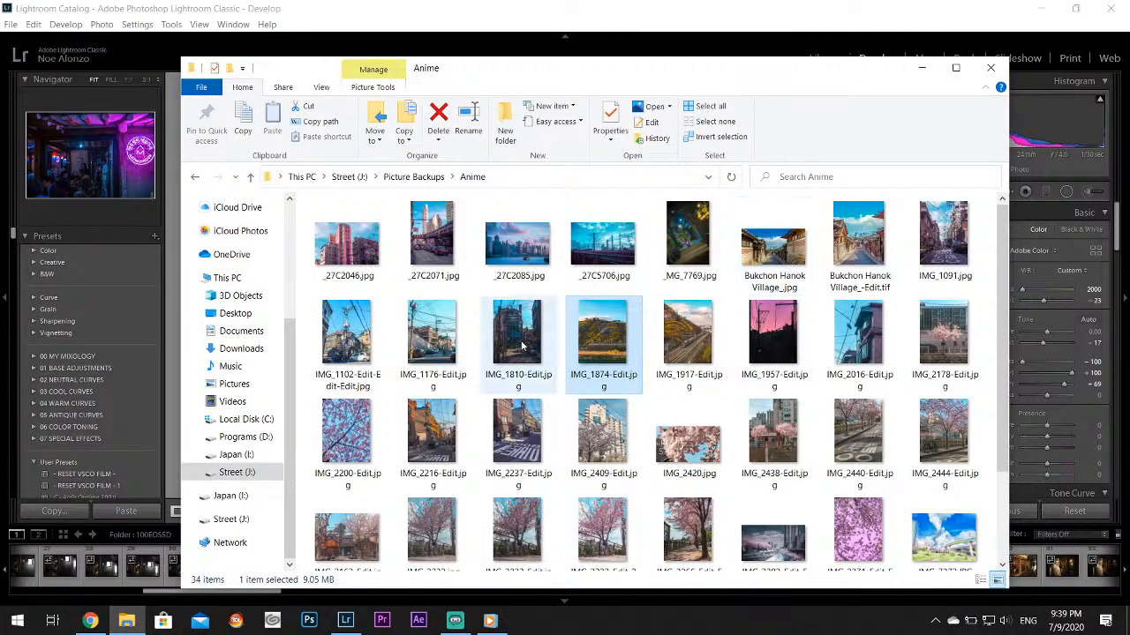
double_click(380, 342)
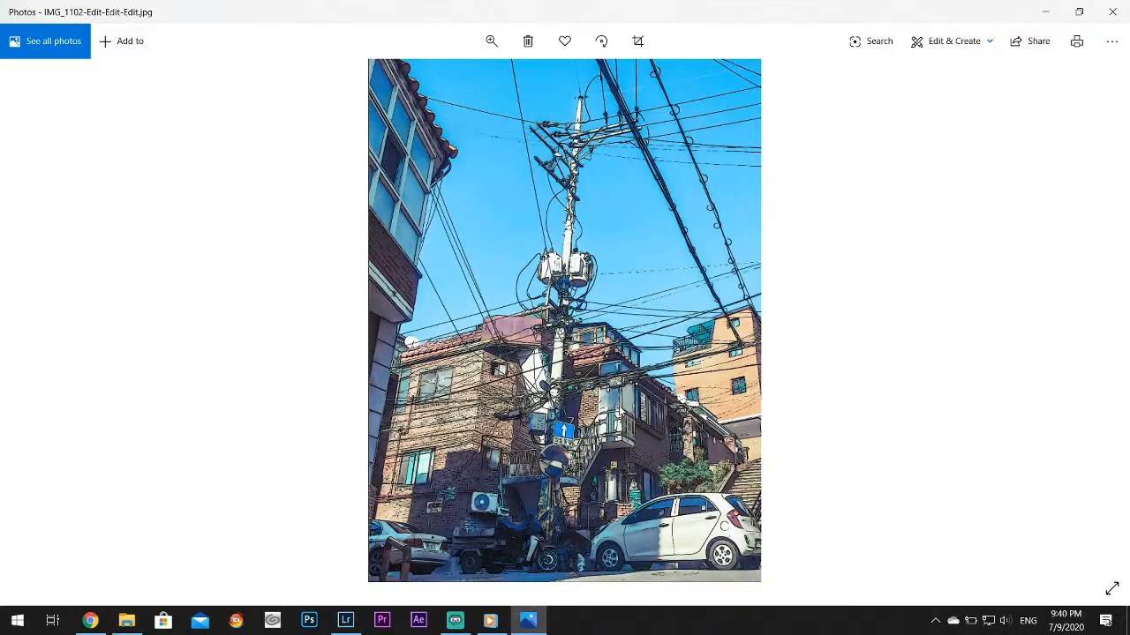
left_click(1112, 12)
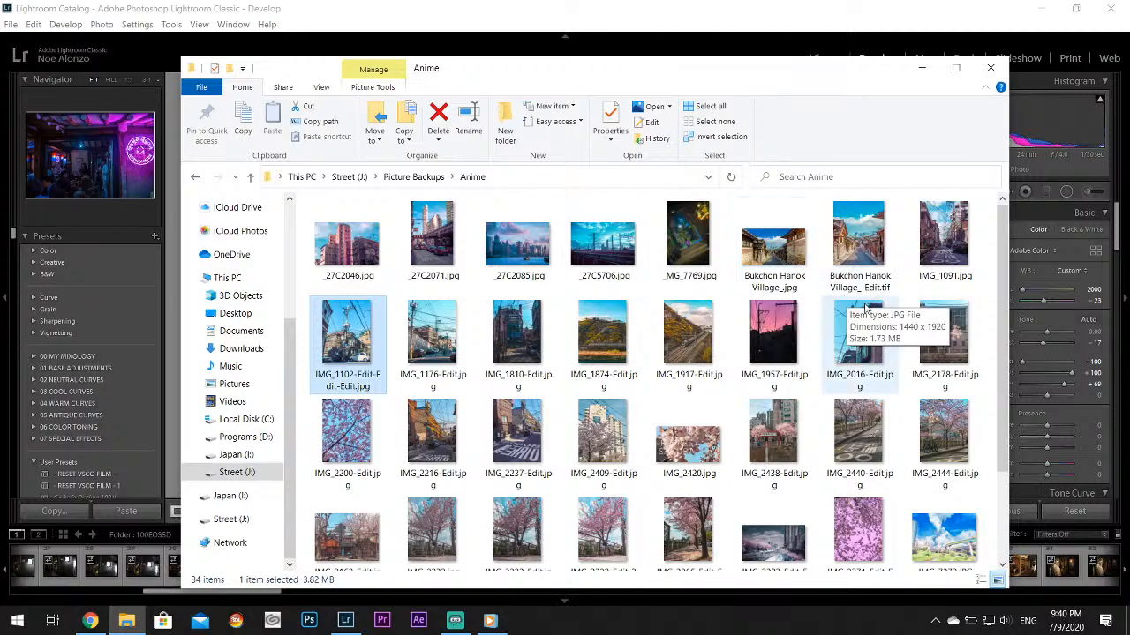
double_click(687, 335)
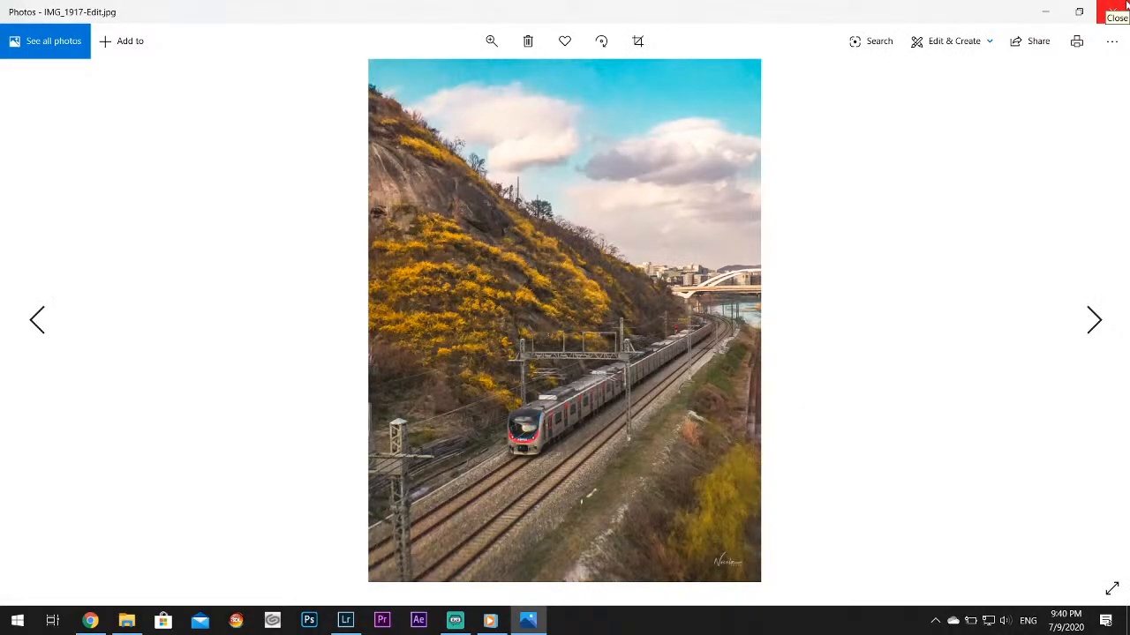
left_click(1117, 11)
View the cherry-blossom and bicycle photo IMG_3232-Edit-2.jpg, close it and clear the file selection
left_click_drag(817, 80, 813, 36)
scroll(777, 291, "down", 1)
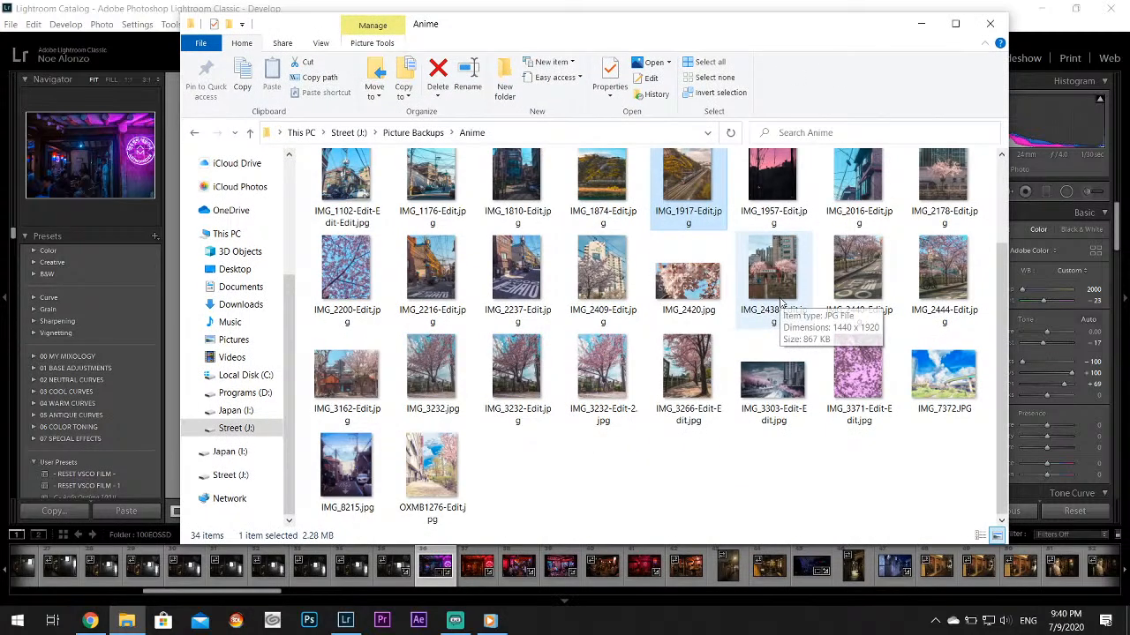
double_click(602, 375)
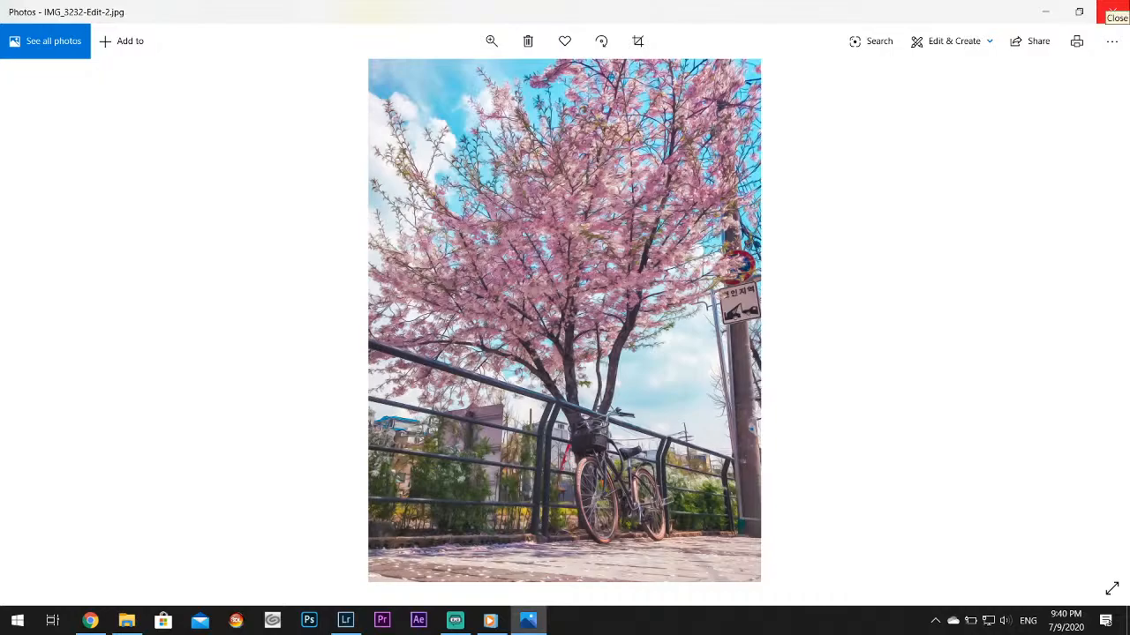
left_click(1113, 11)
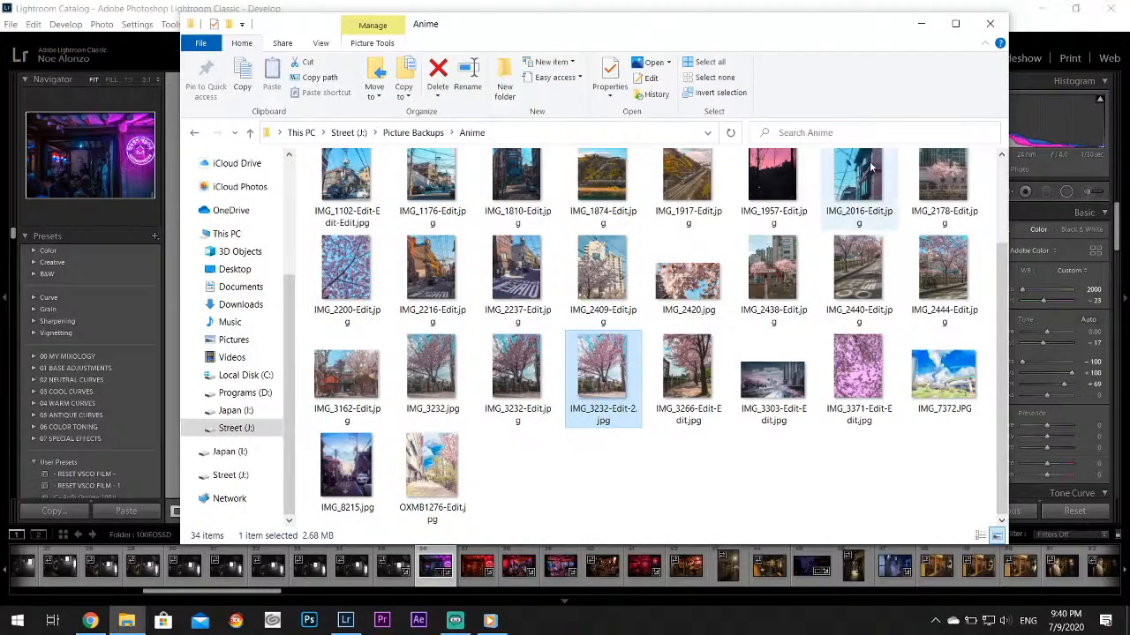
left_click(777, 482)
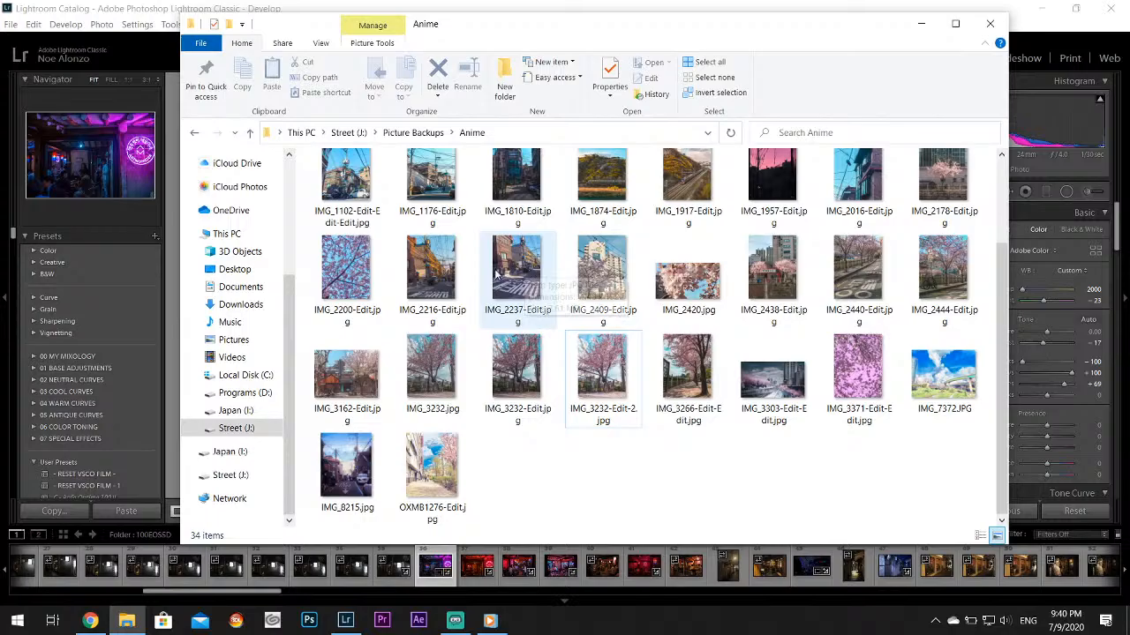
View the street photos IMG_2237-Edit.jpg, IMG_2440-Edit.jpg and IMG_8215.jpg, closing each one after viewing
double_click(533, 281)
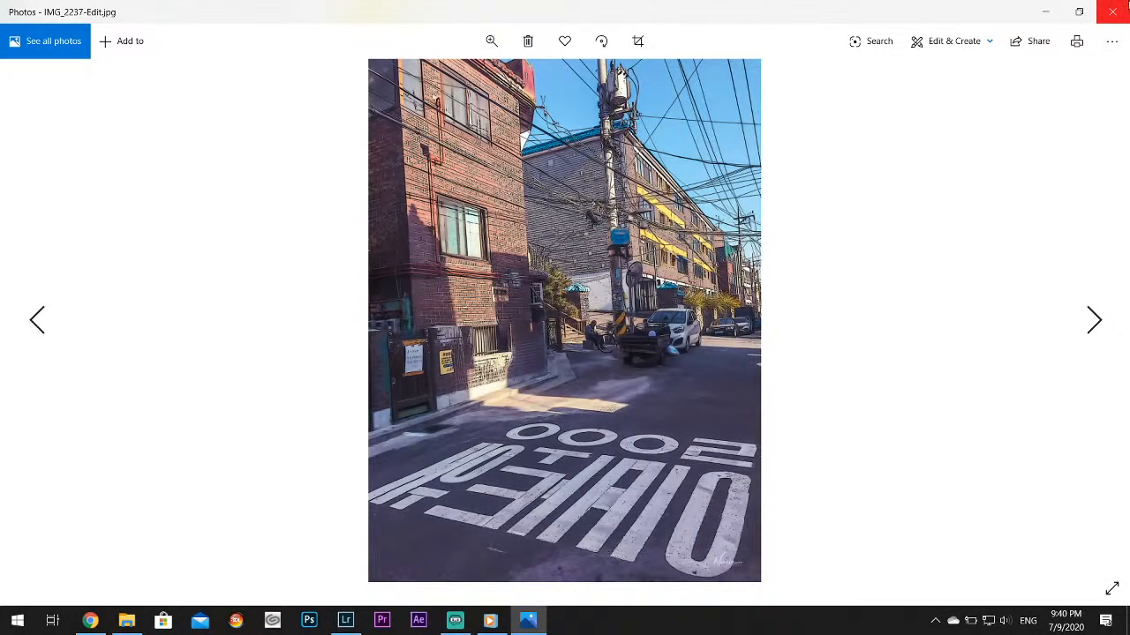
left_click(1124, 9)
double_click(858, 272)
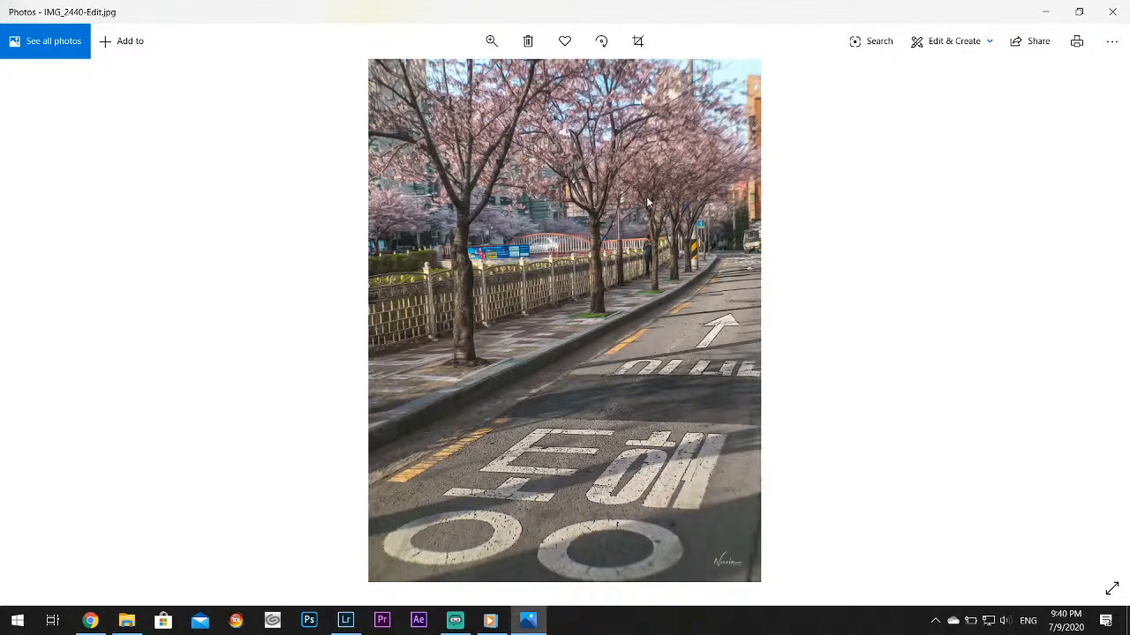
left_click(1112, 12)
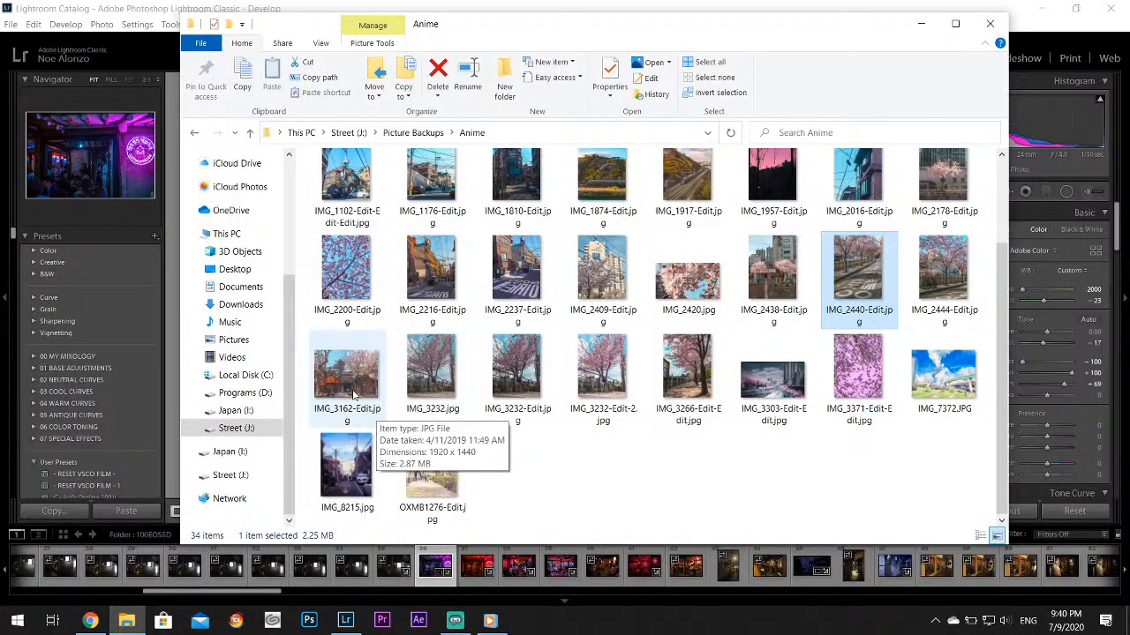
double_click(344, 468)
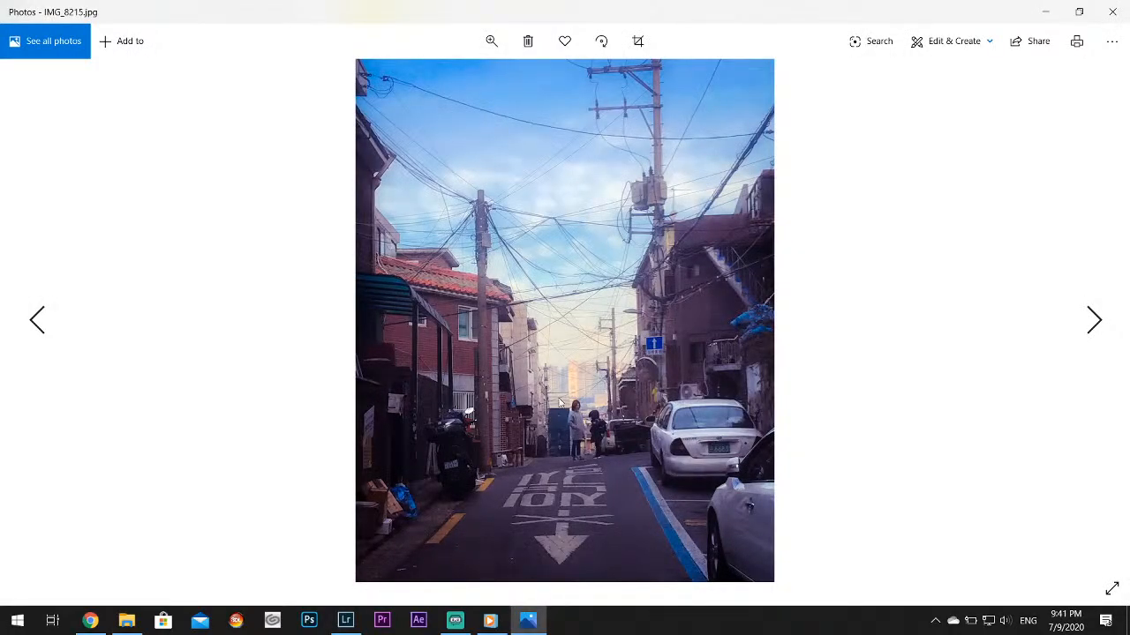
left_click(1111, 12)
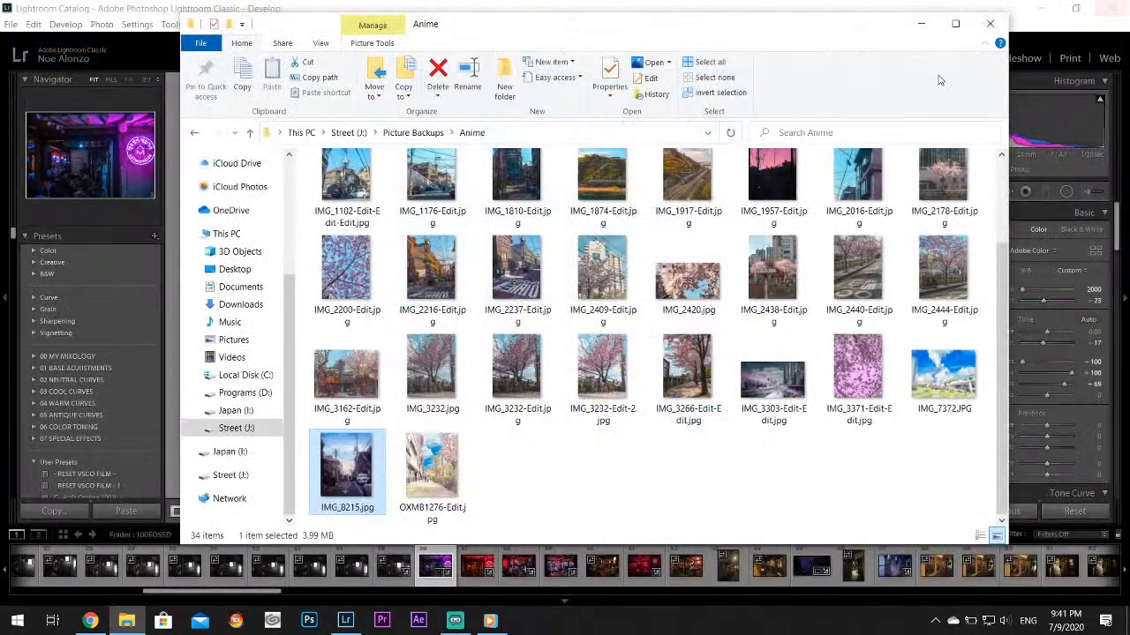
Return to Lightroom Classic and view the restaurant interior photos _27C5689.CR2, _27C5691.CR2 and _27C5692.CR2
left_click(907, 27)
left_click(560, 578)
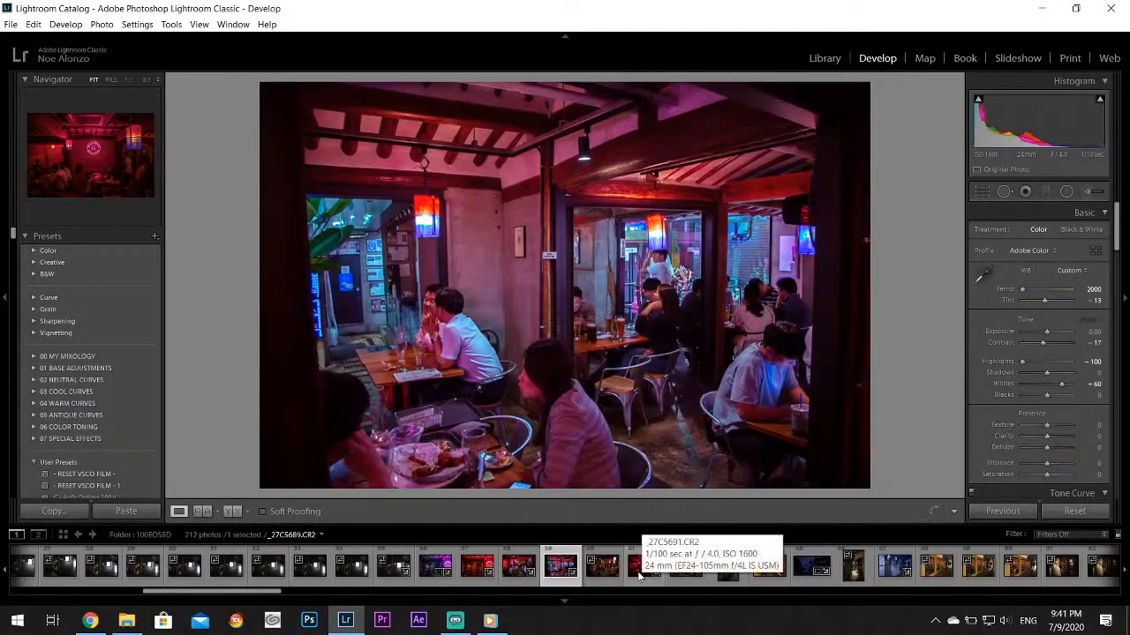
left_click(643, 572)
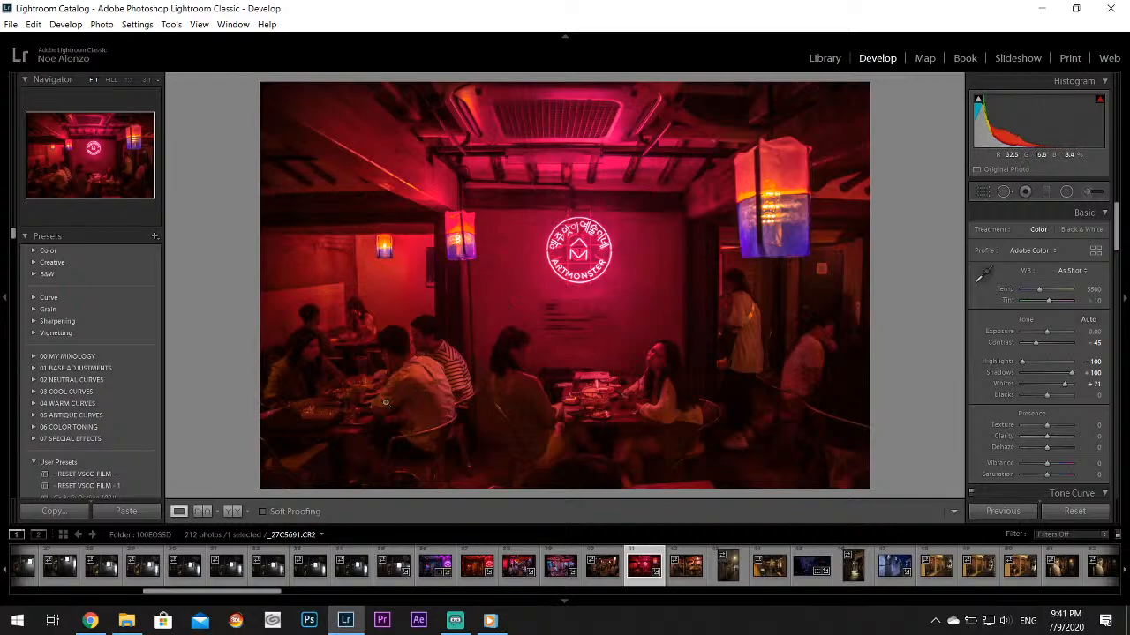
left_click(686, 571)
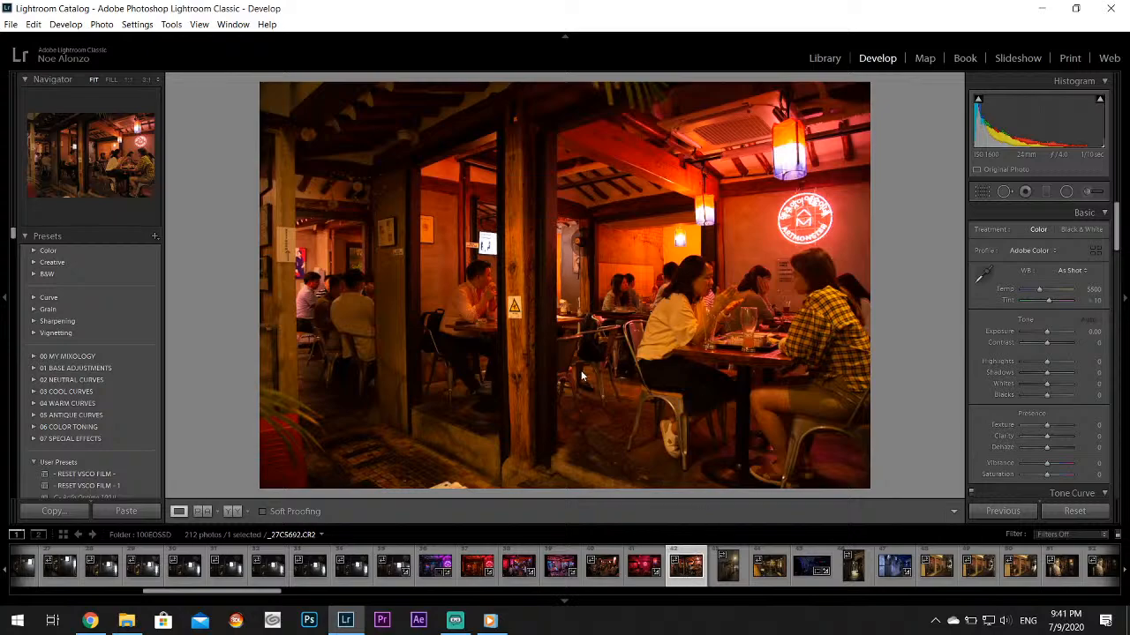
View the HOTEL YAJA neon photo, the dark alley _27C5696.CR2 and the blue-toned ARTMONSTER wall _27C5697.CR2
scroll(634, 569, "down", 3)
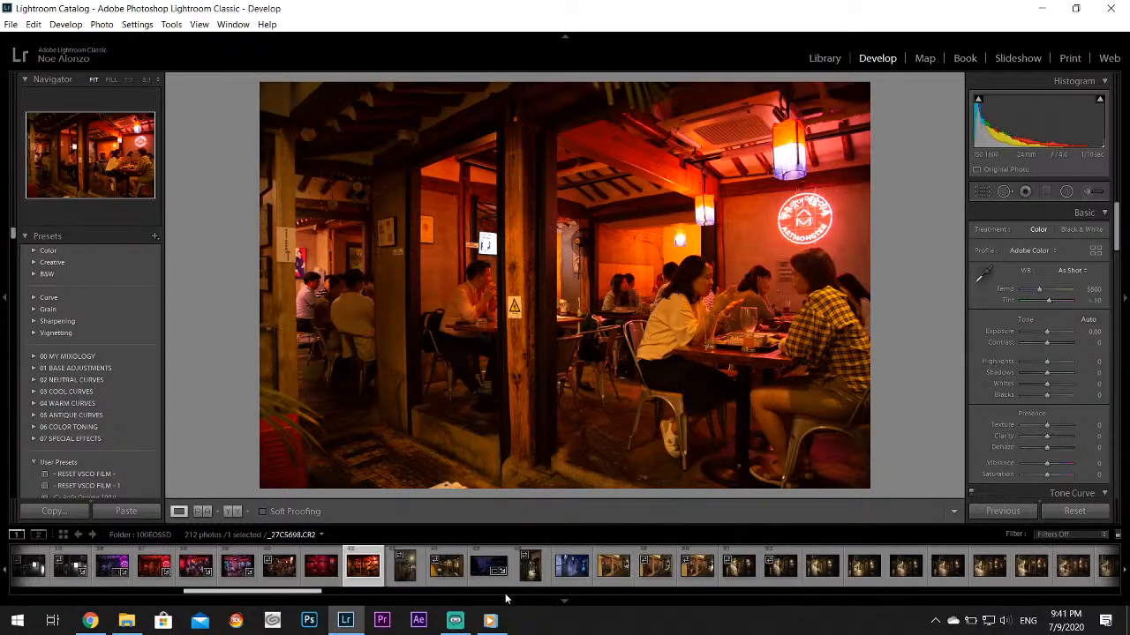
left_click(478, 571)
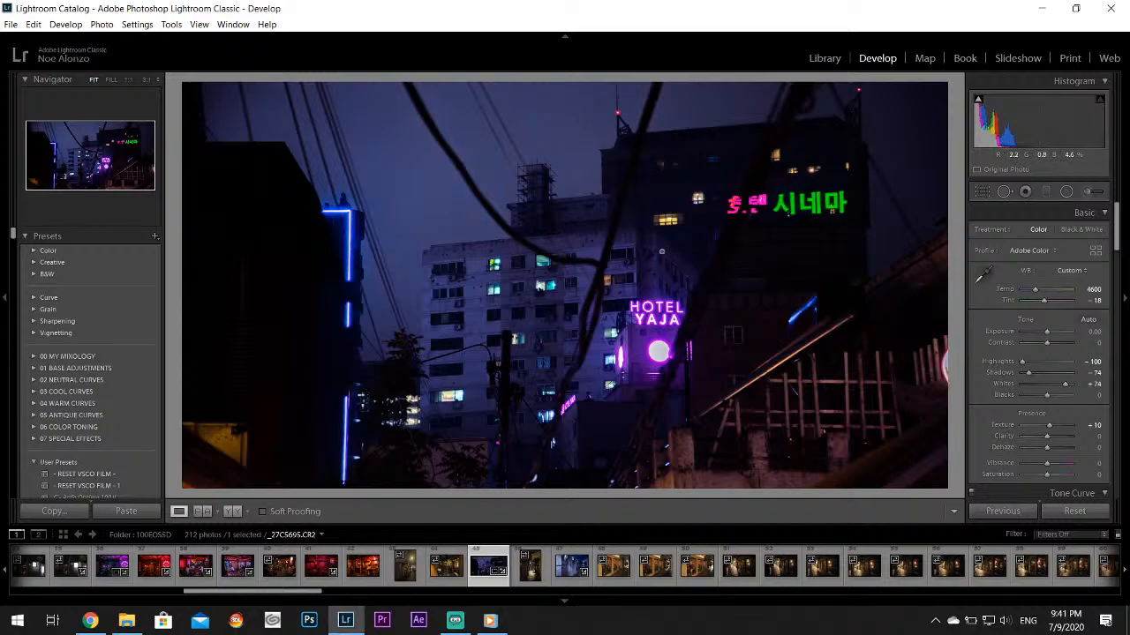
left_click(533, 573)
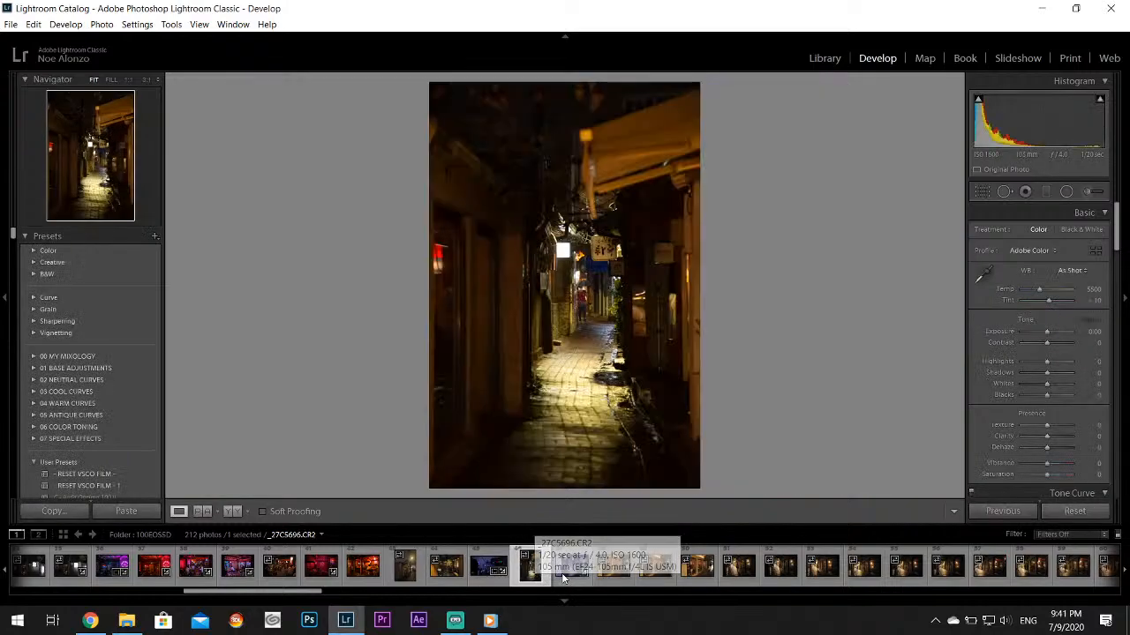
left_click(568, 572)
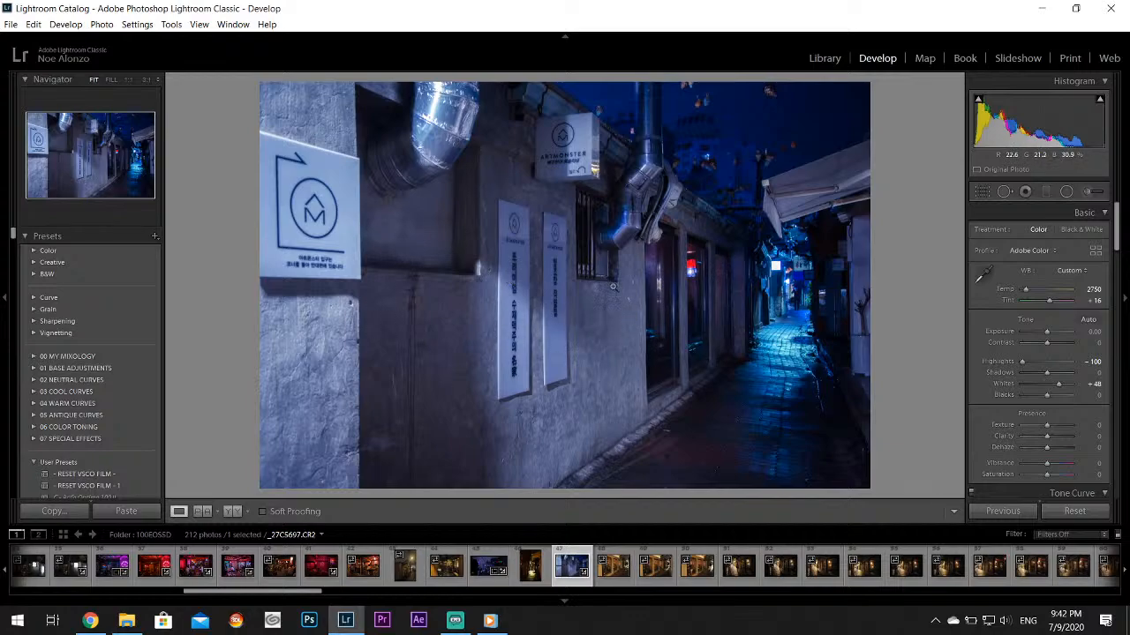
Look through the amber-lit restaurant window and umbrella alley shots from _27C5698.CR2 up to _27C5706.CR2
left_click(622, 561)
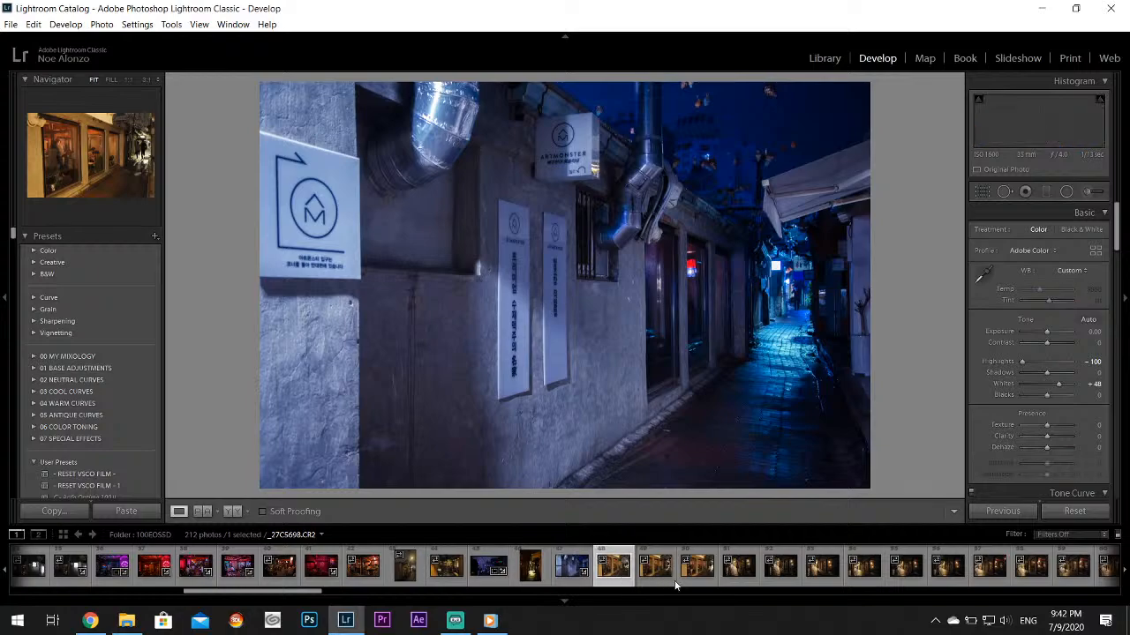
left_click(711, 568)
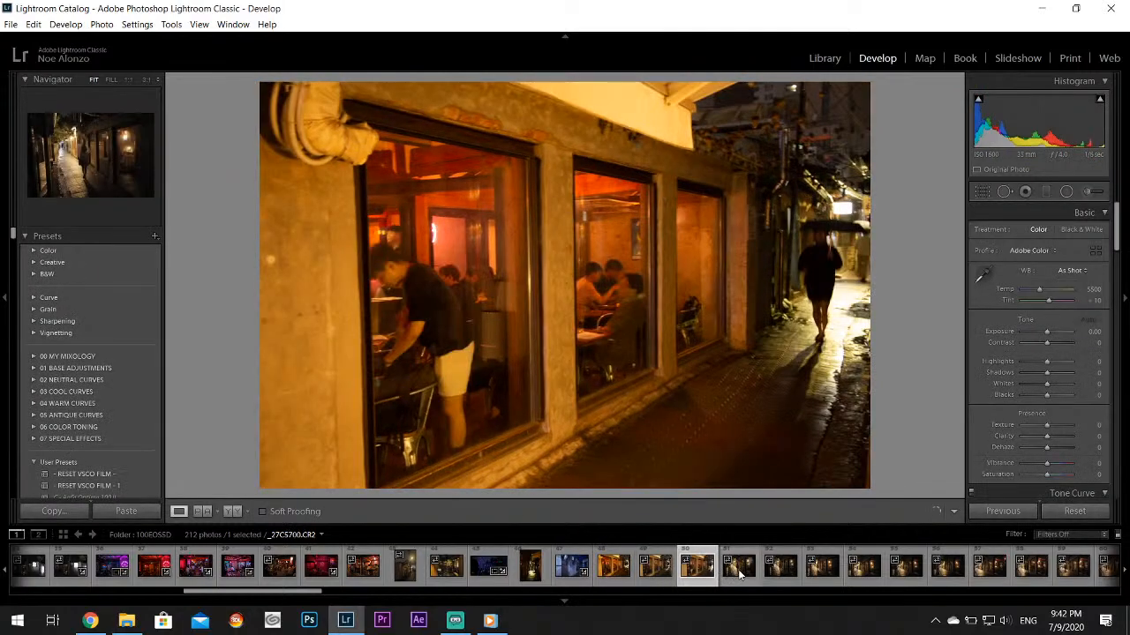
left_click(741, 567)
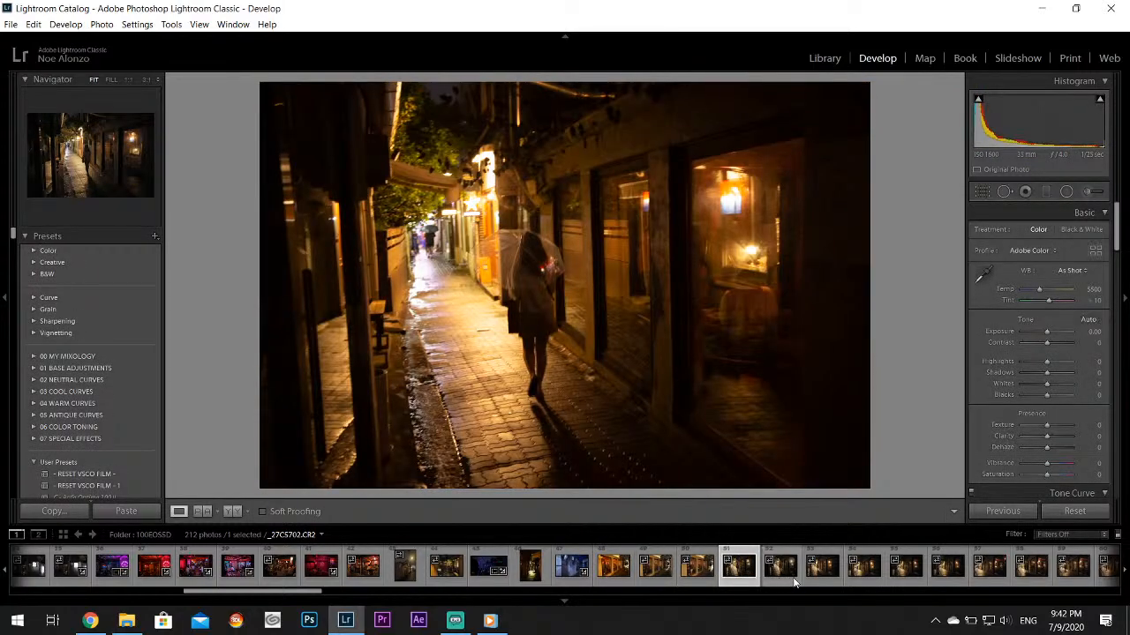
left_click(794, 573)
left_click(828, 575)
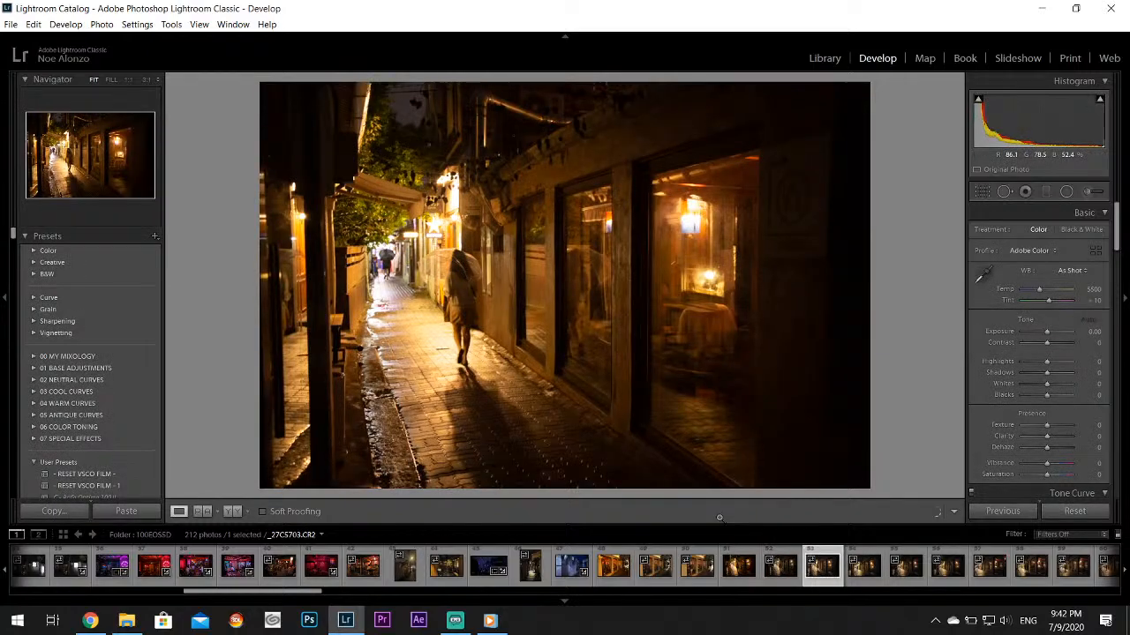
left_click(869, 569)
left_click(912, 573)
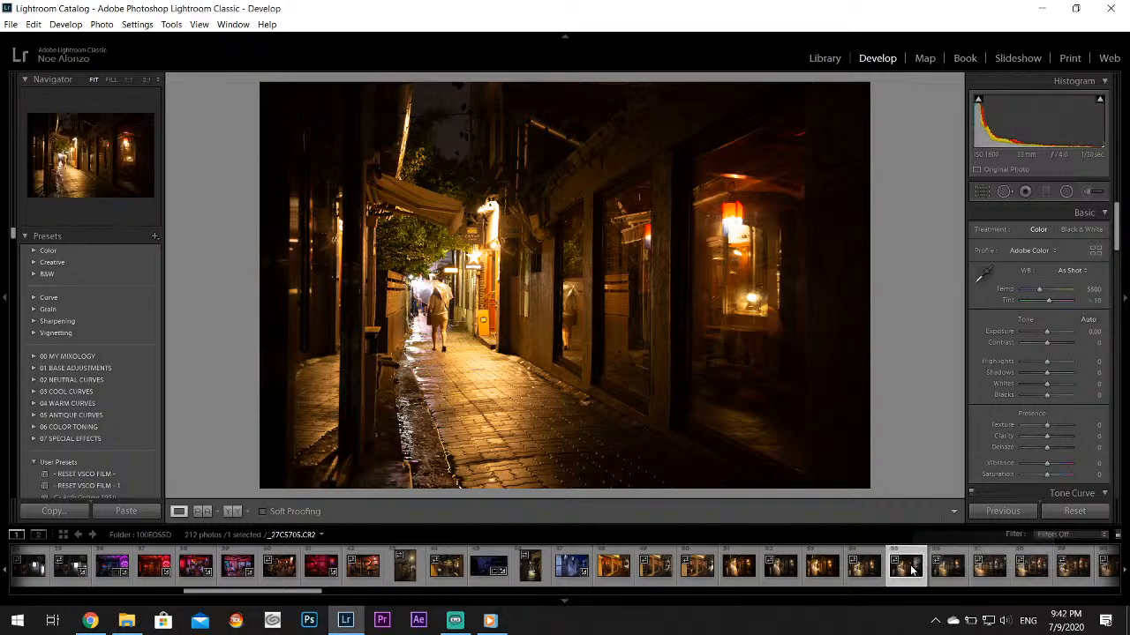
Open the edited alley photo _27C5714.CR2 with the two umbrella walkers and export it to the Twitter subfolder on the Desktop
left_click(966, 579)
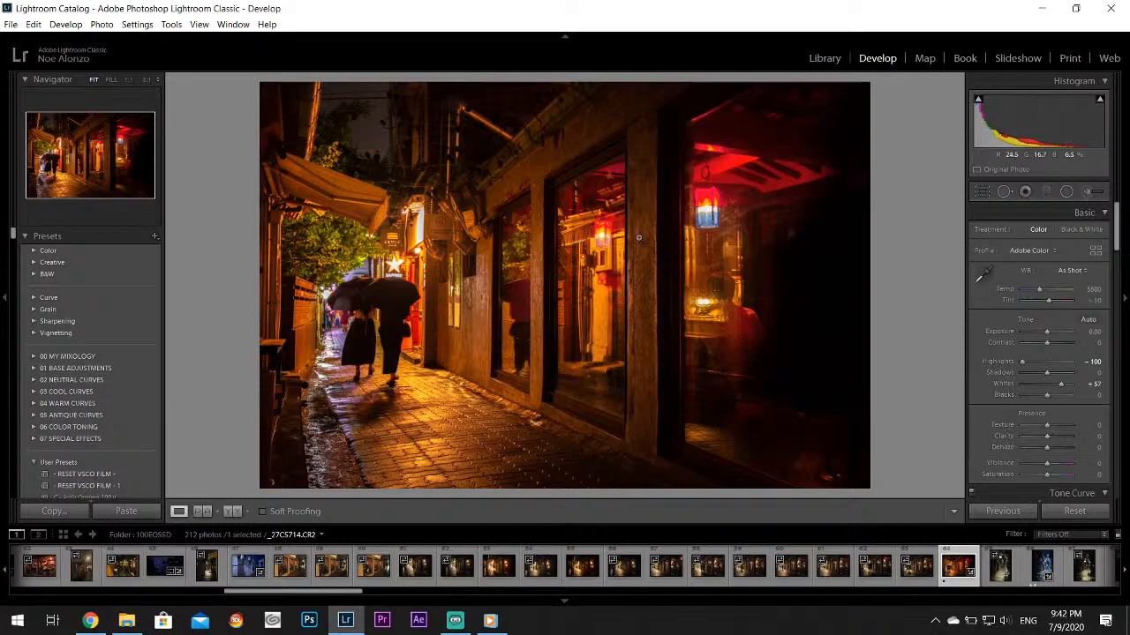
left_click(11, 24)
left_click(44, 197)
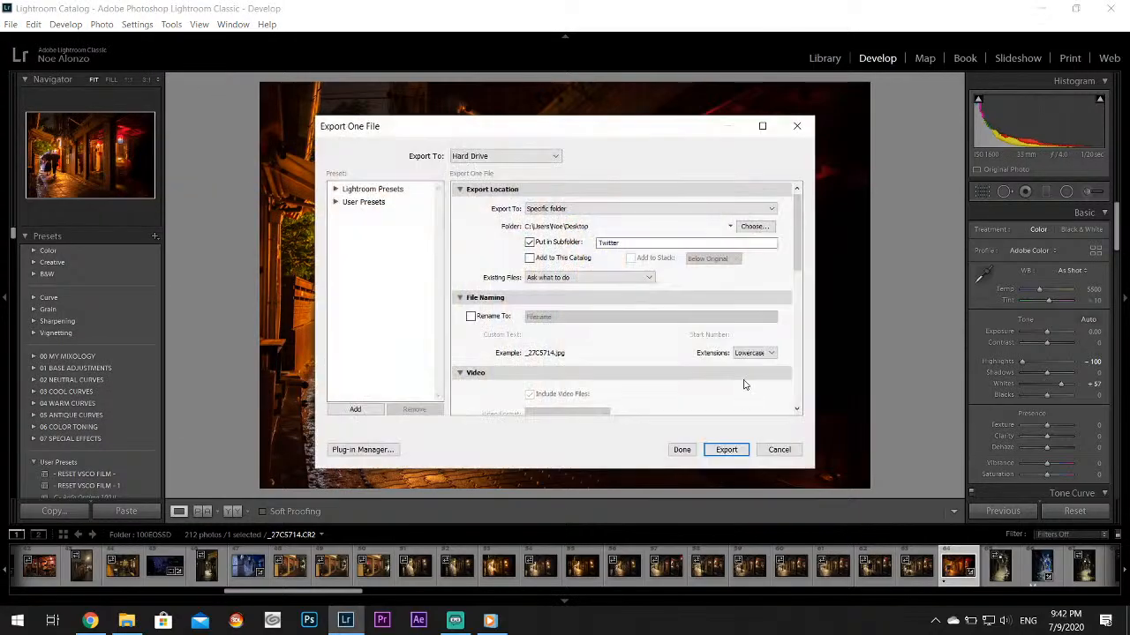
left_click(726, 450)
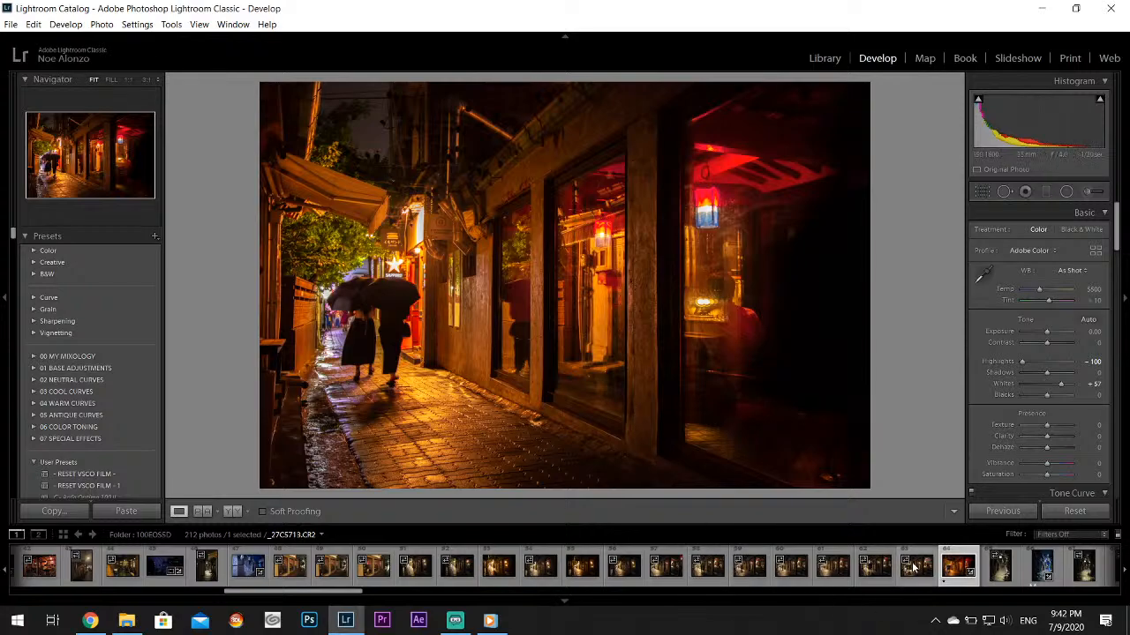
View the edited blue alley photo, the orange restaurant interior _27C5722.CR2 and the red-signed food stall _27C5726.CR2
scroll(918, 567, "down", 3)
left_click(722, 572)
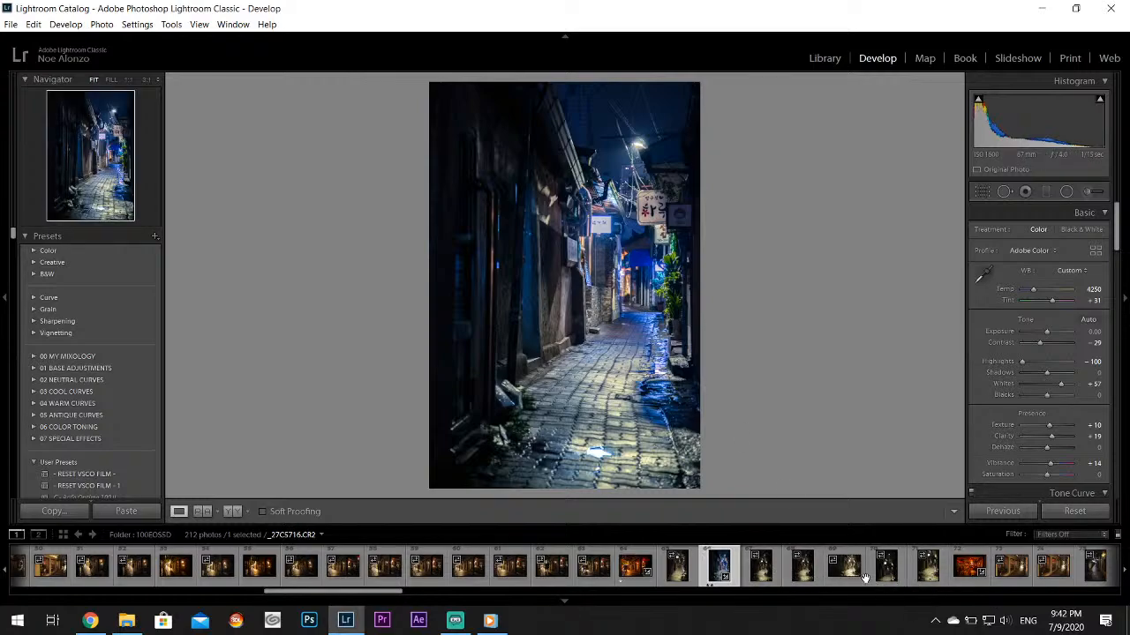
left_click(955, 578)
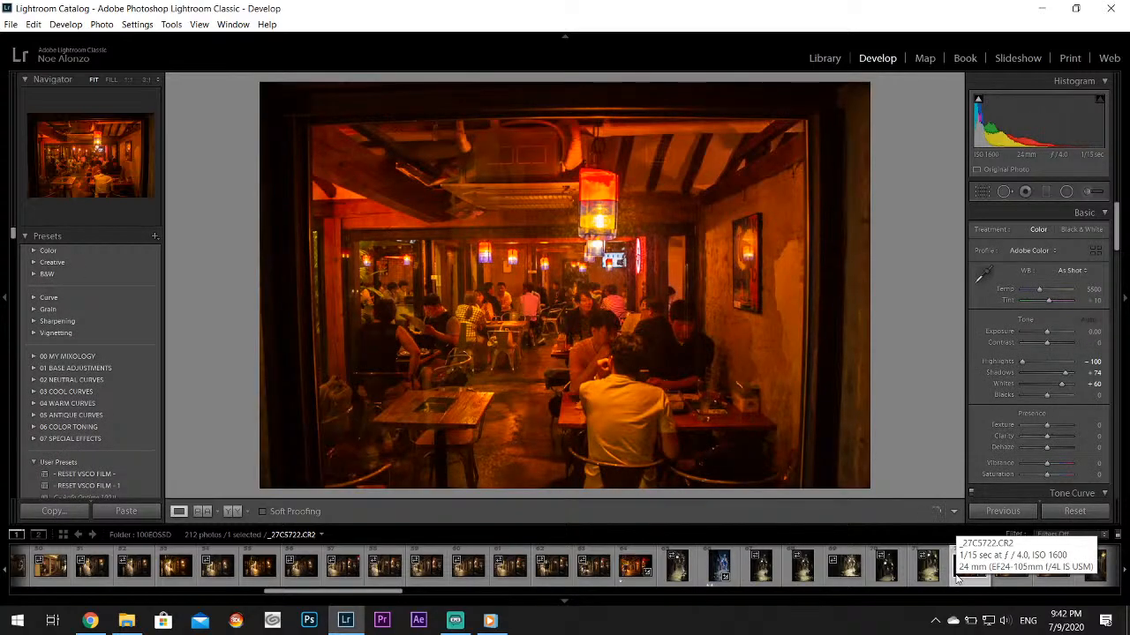
scroll(956, 578, "down", 3)
left_click(808, 578)
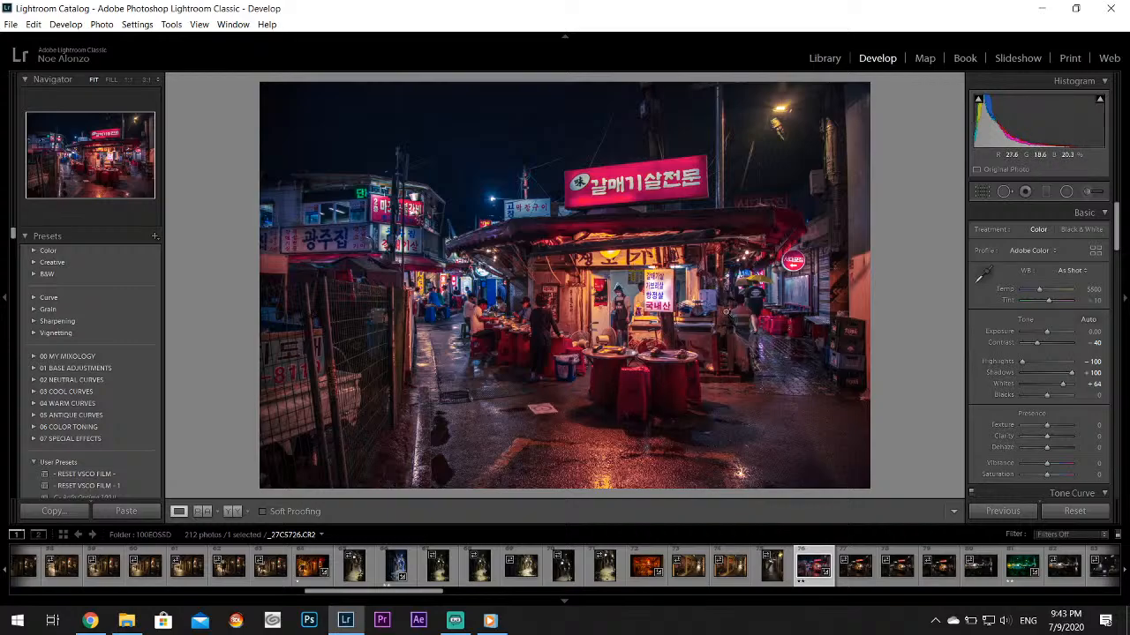
Switch to YouTube in Chrome and search for arirang tv together with the photographer's full name
left_click(90, 621)
type("/")
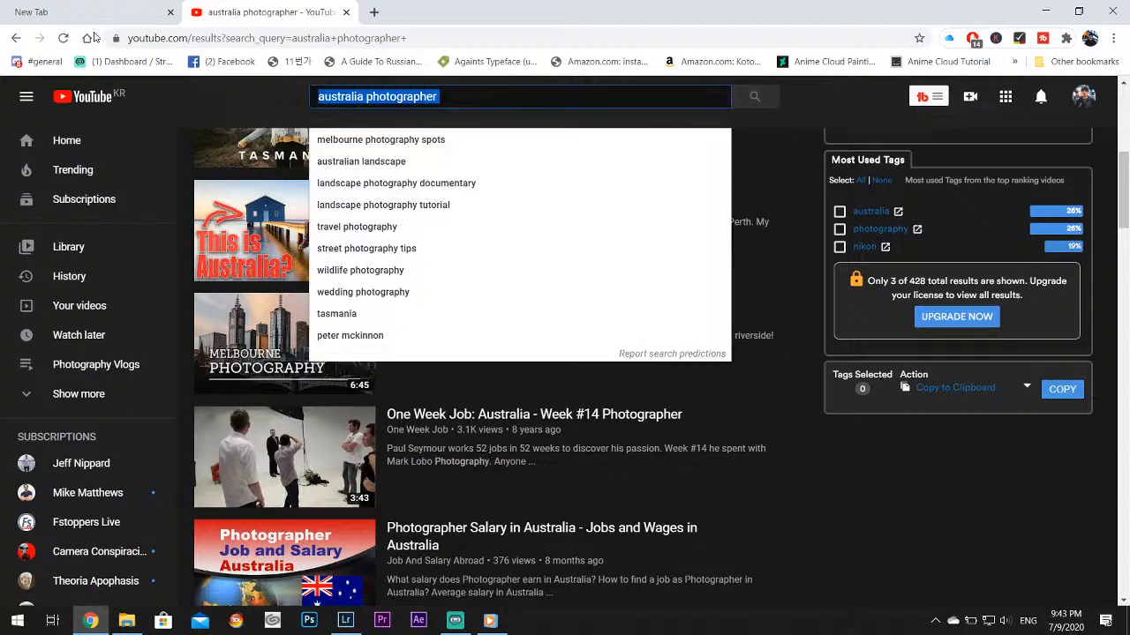
type("arirang tv noealz")
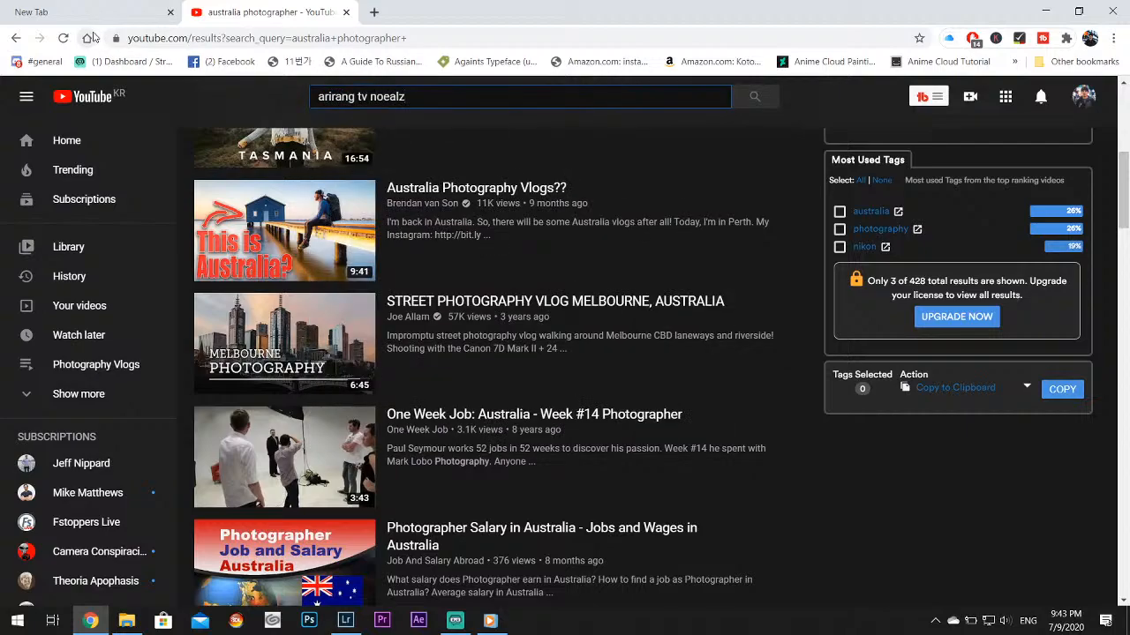
key("BackSpace")
key("BackSpace")
key("BackSpace")
type("alonzo")
key("Return")
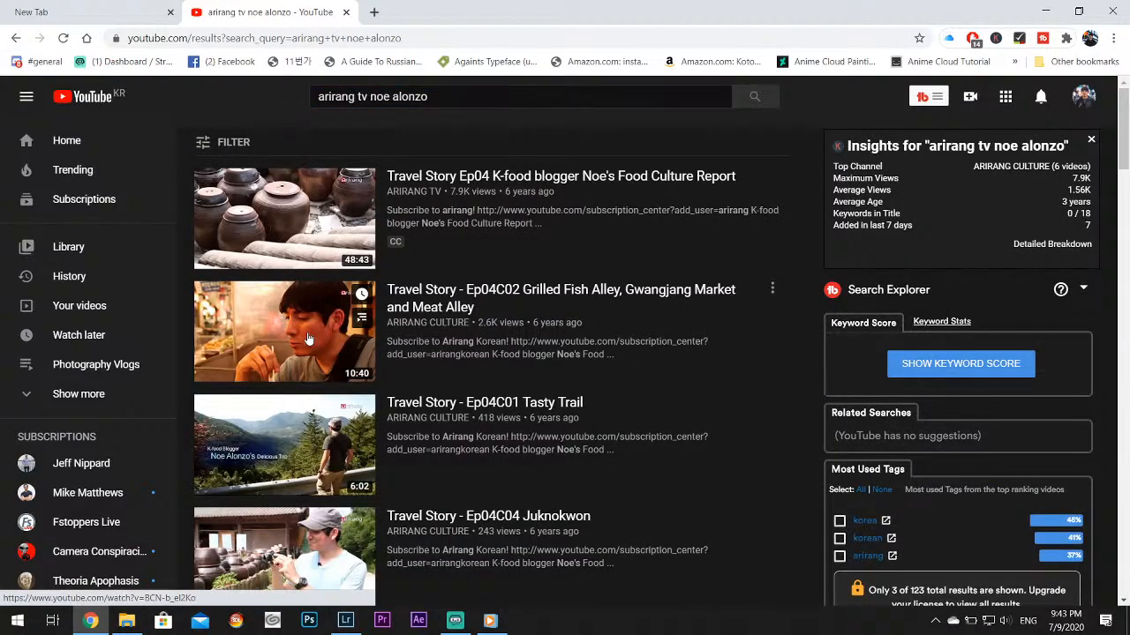
Look through the YouTube search results for related Travel Story videos and return to the start of the list
scroll(362, 441, "down", 1)
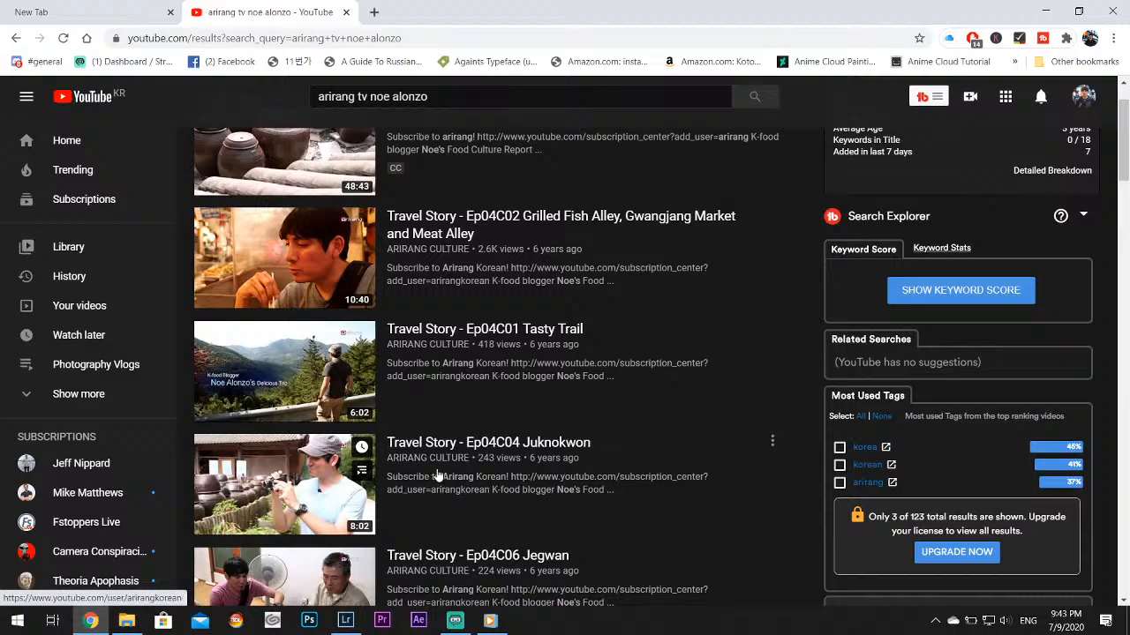
scroll(437, 476, "down", 4)
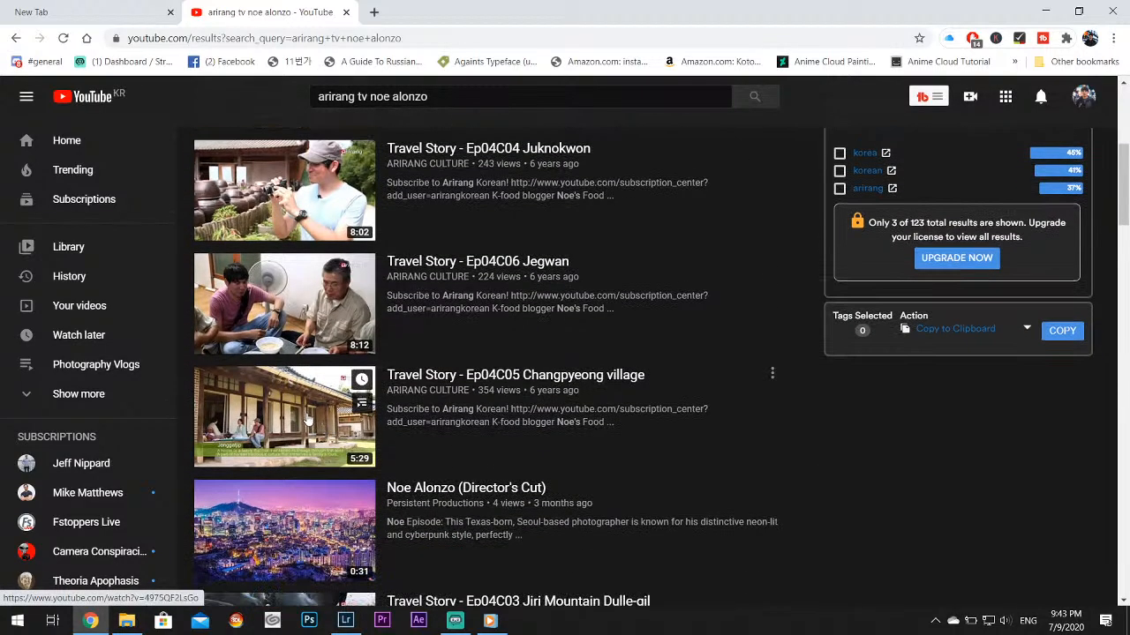
scroll(309, 420, "down", 2)
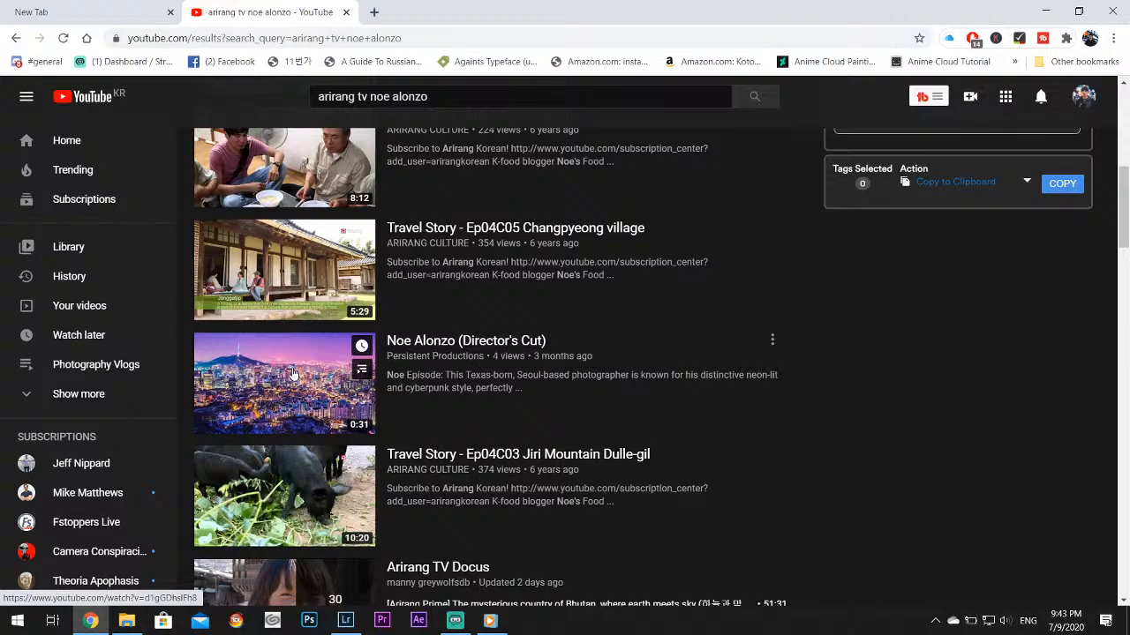
scroll(302, 388, "down", 1)
scroll(309, 409, "down", 1)
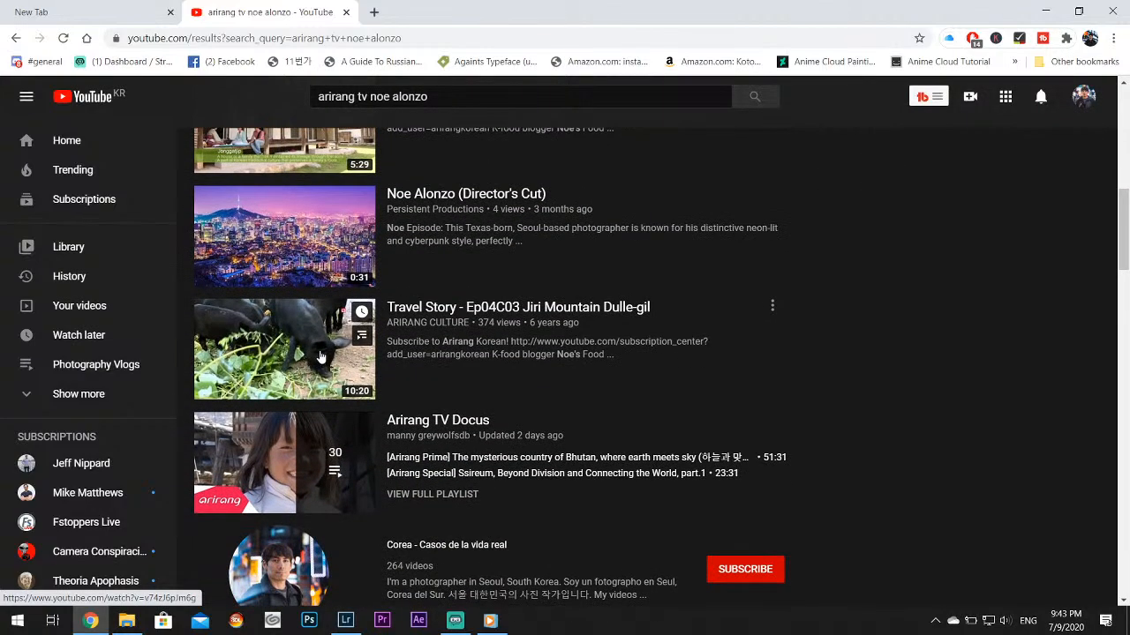
scroll(315, 344, "down", 5)
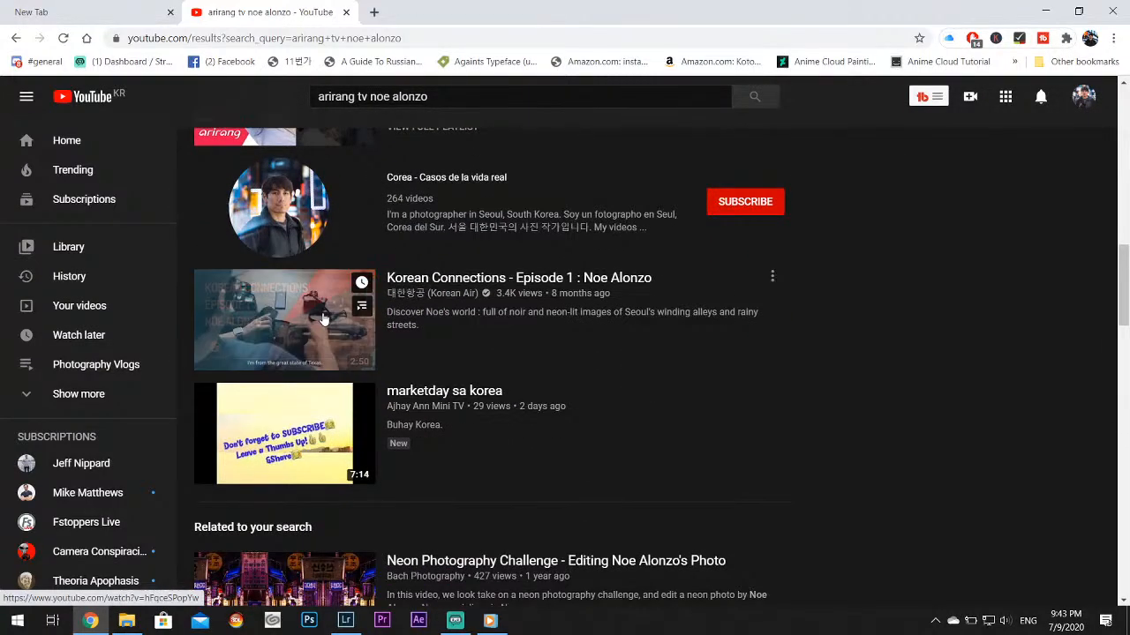
scroll(322, 327, "down", 7)
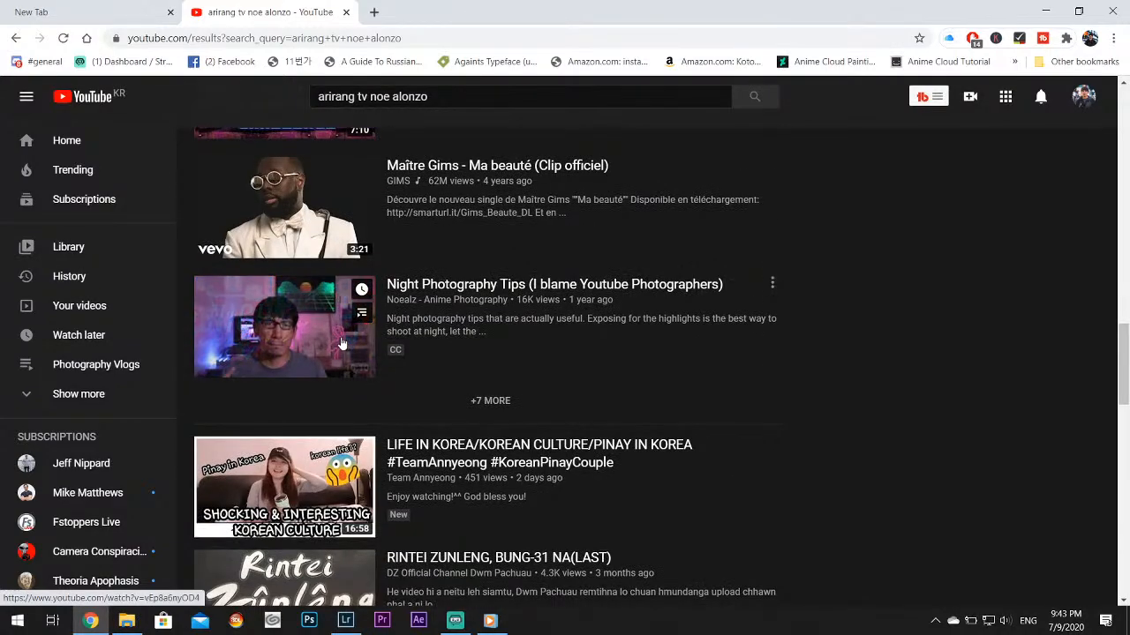
scroll(459, 353, "down", 6)
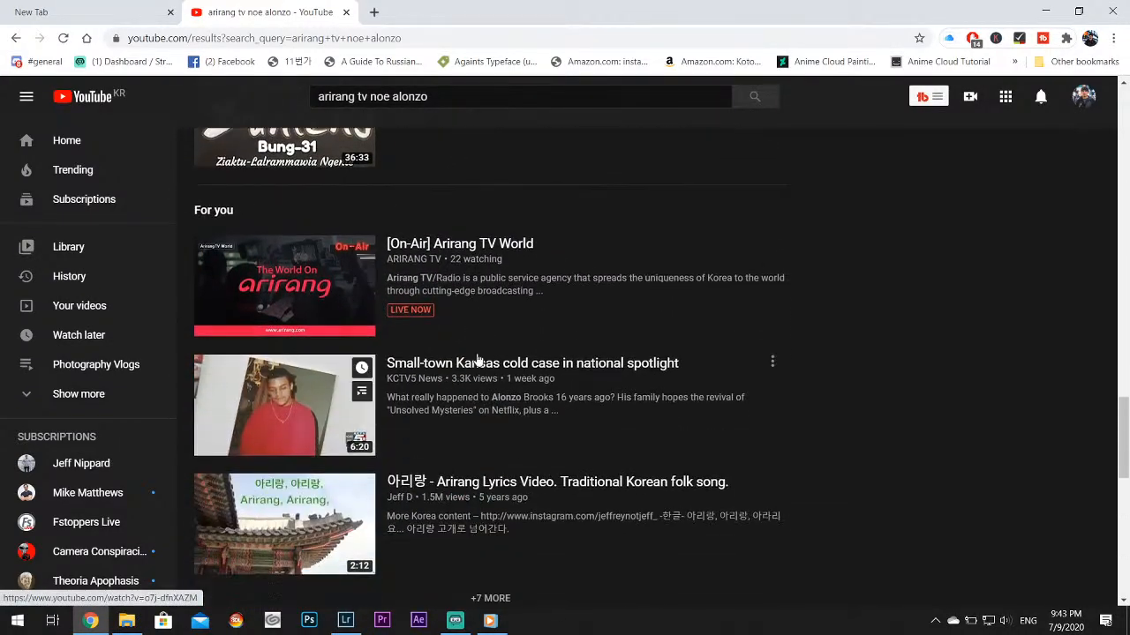
scroll(525, 355, "down", 4)
scroll(618, 356, "down", 2)
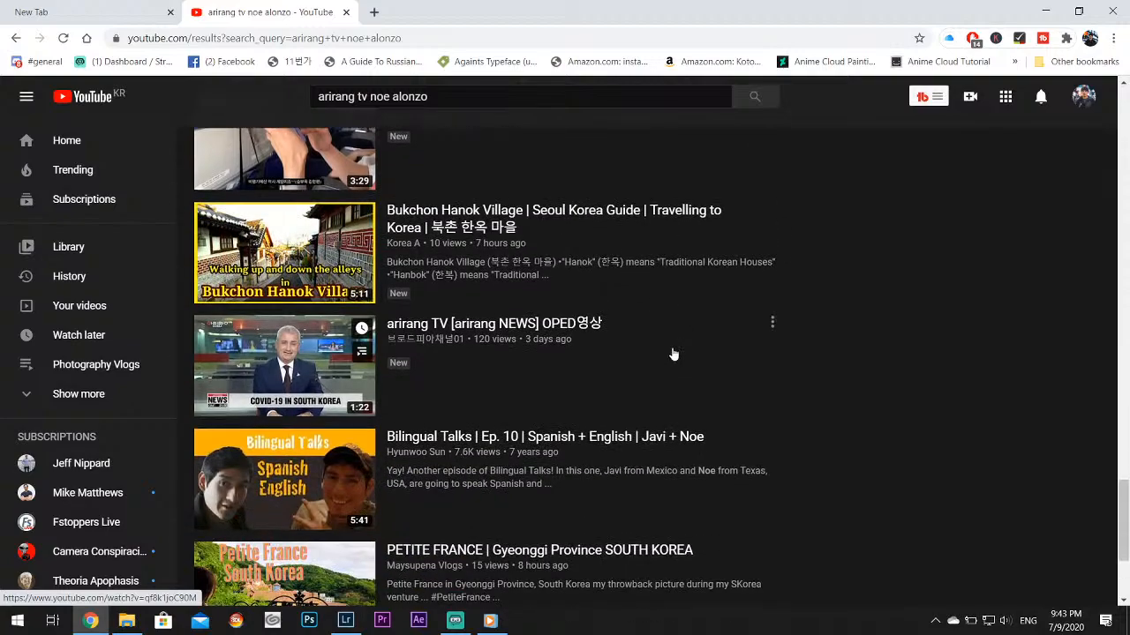
scroll(693, 356, "down", 3)
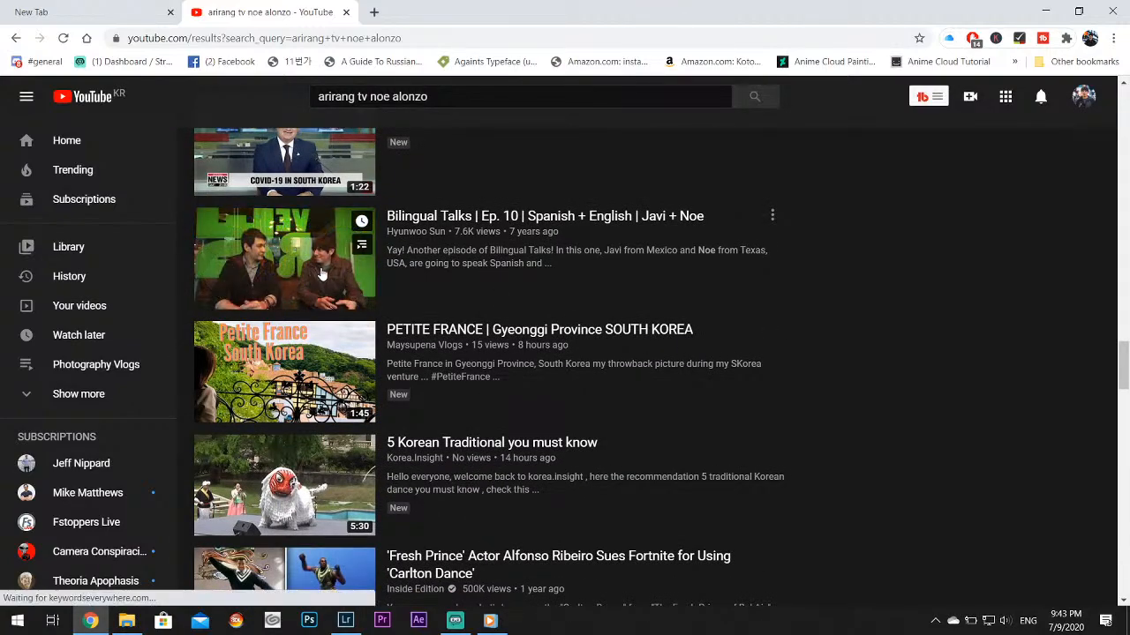
scroll(361, 282, "down", 5)
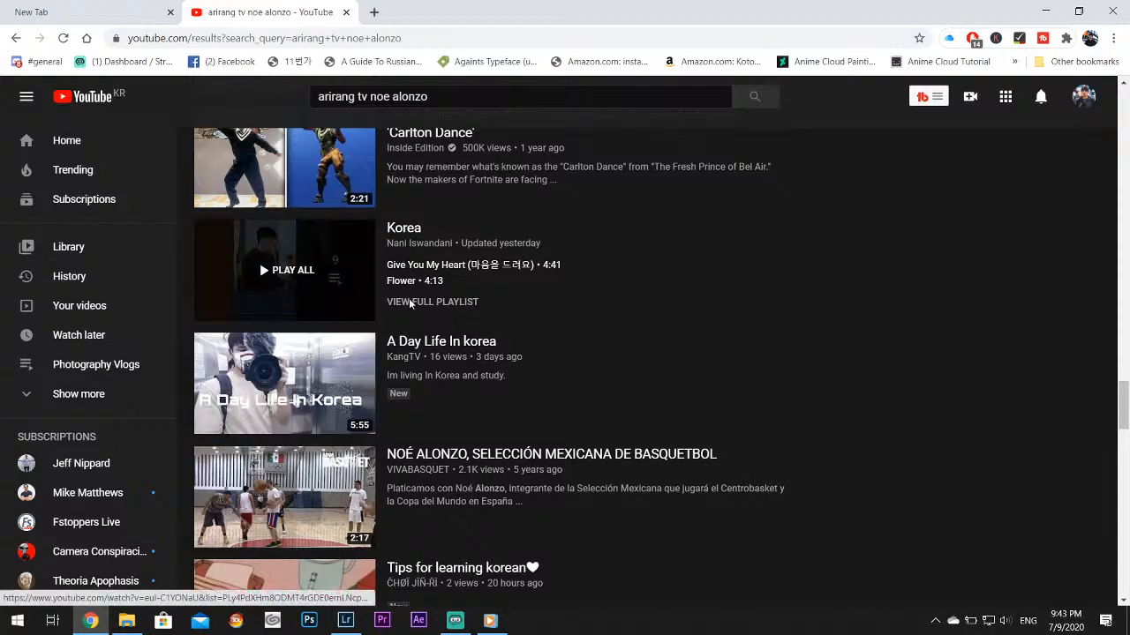
scroll(620, 342, "down", 3)
scroll(640, 343, "down", 8)
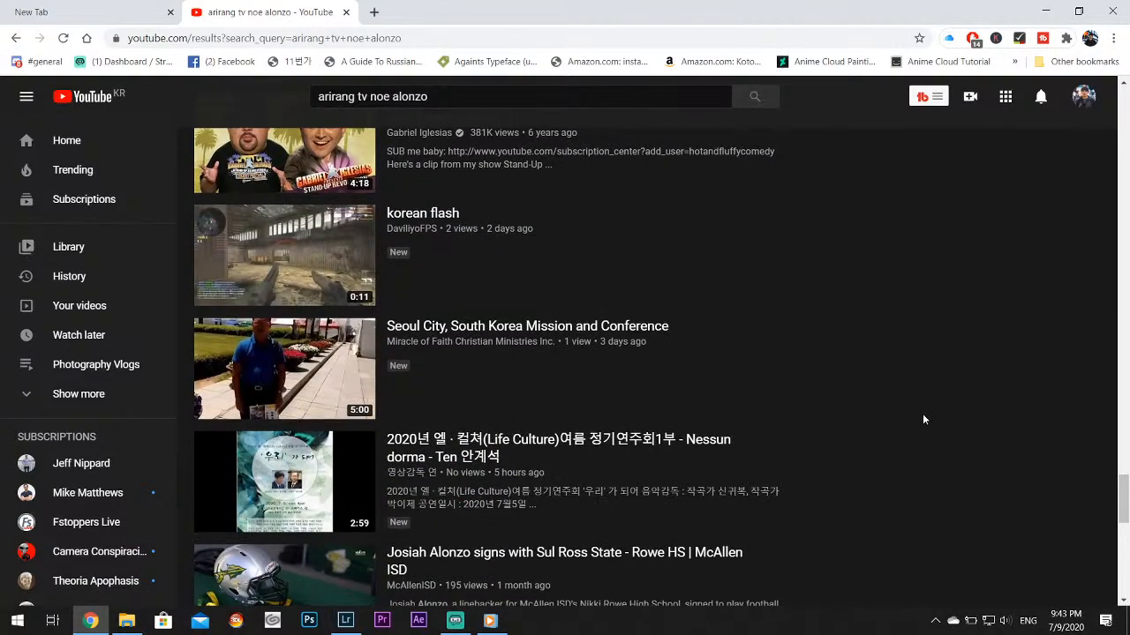
scroll(923, 414, "down", 3)
left_click_drag(1124, 545, 1122, 188)
scroll(769, 336, "up", 5)
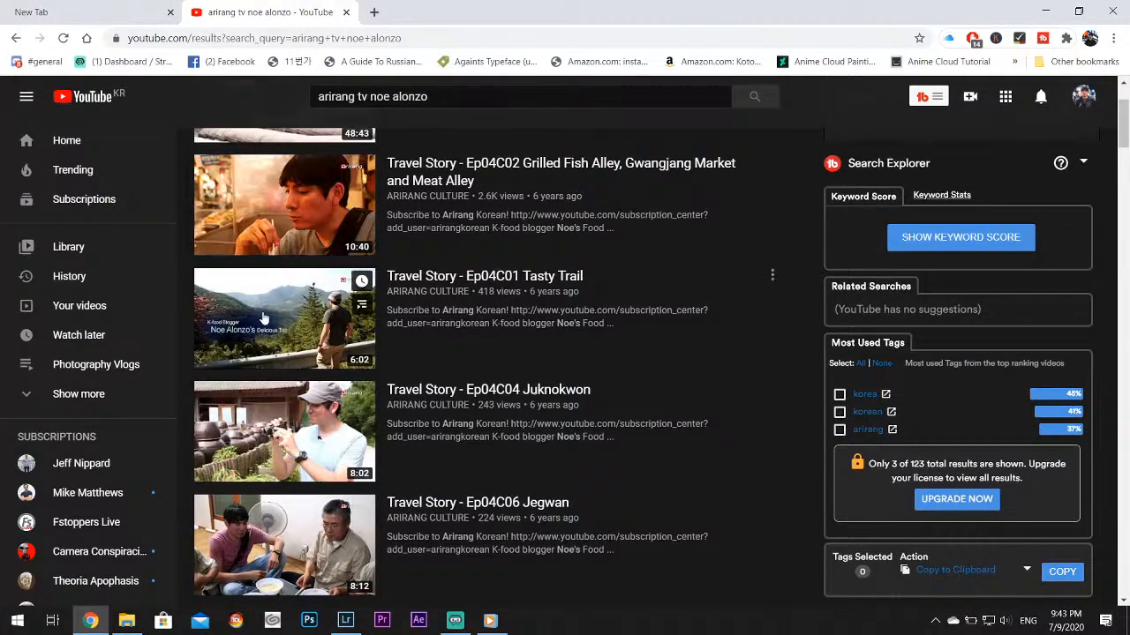
scroll(276, 313, "up", 2)
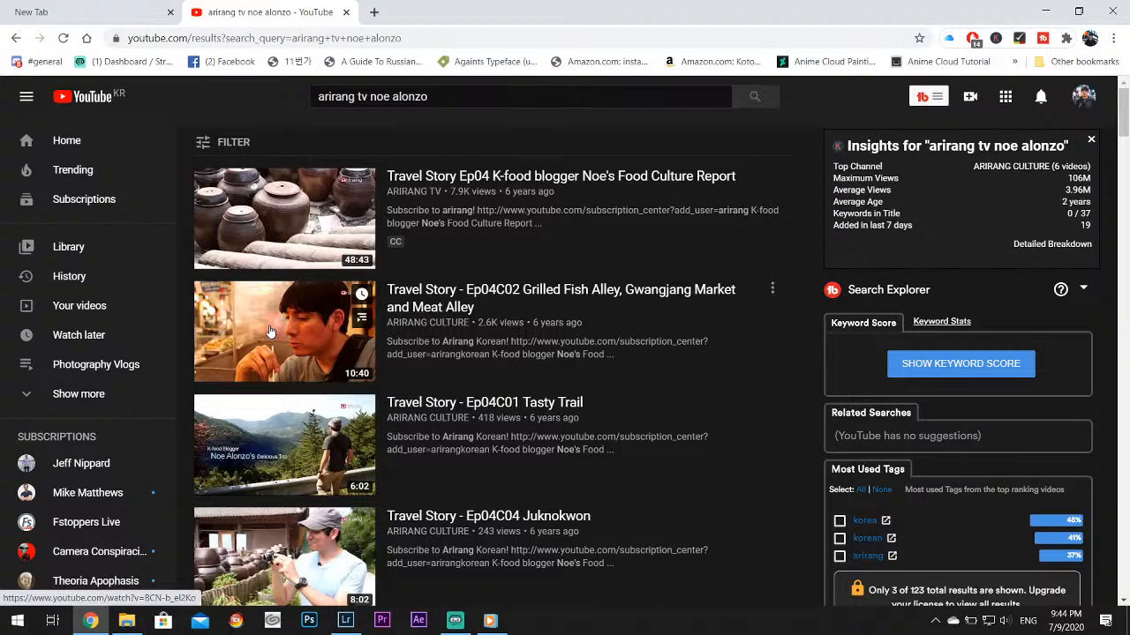
Open the 48-minute Travel Story Ep04 food culture report video from ARIRANG TV in a new tab and switch to it
right_click(271, 331)
left_click(660, 5)
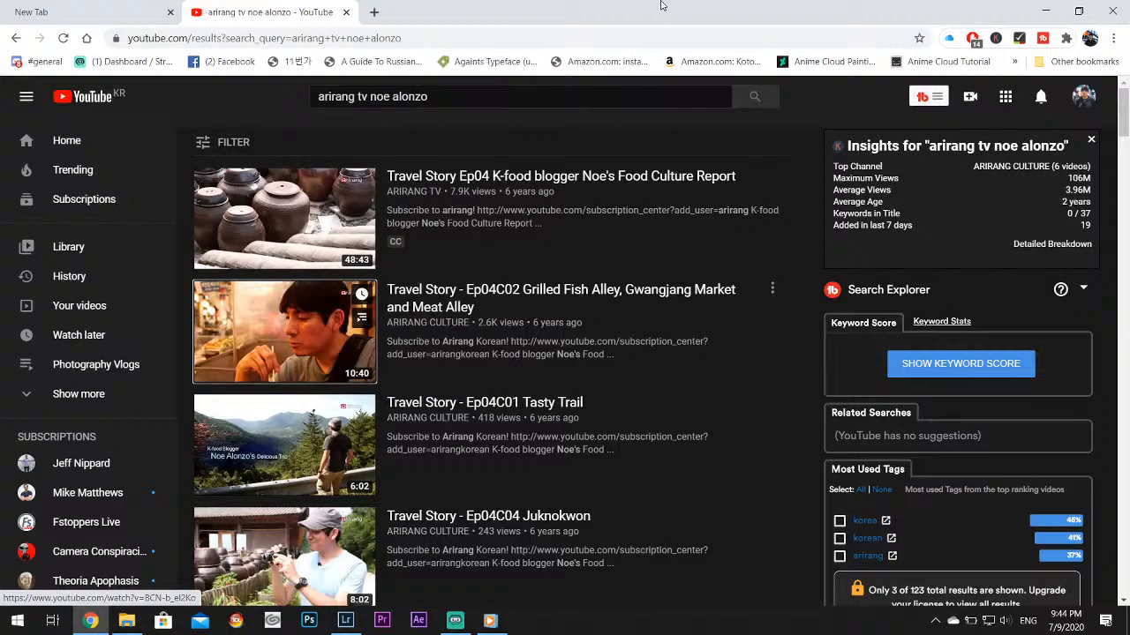
right_click(289, 222)
left_click(344, 232)
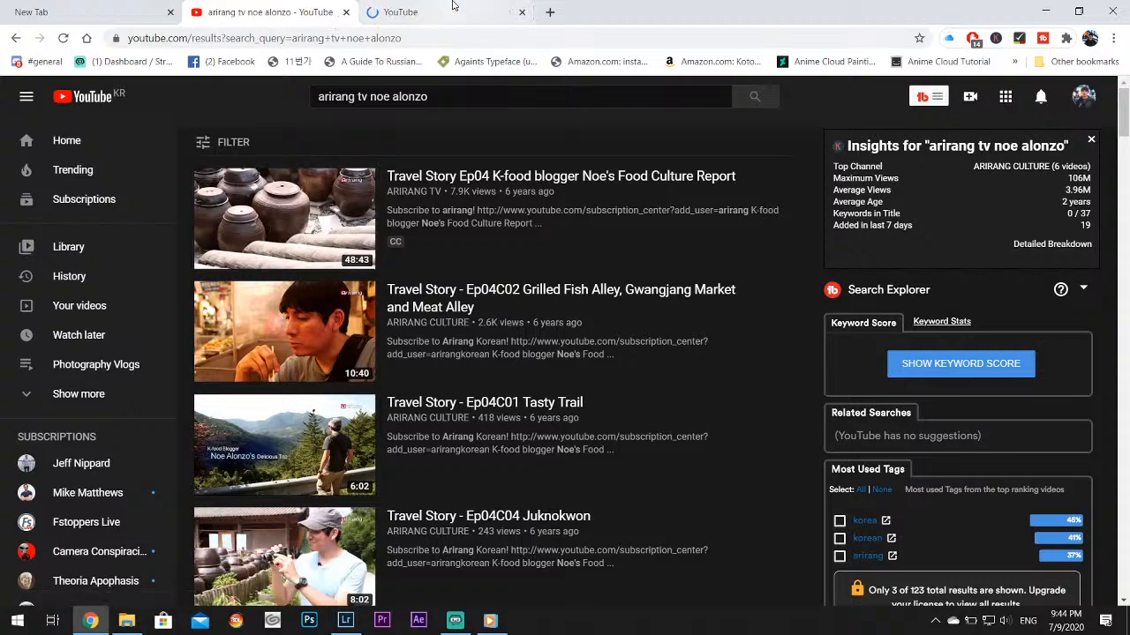
key("ctrl+Tab")
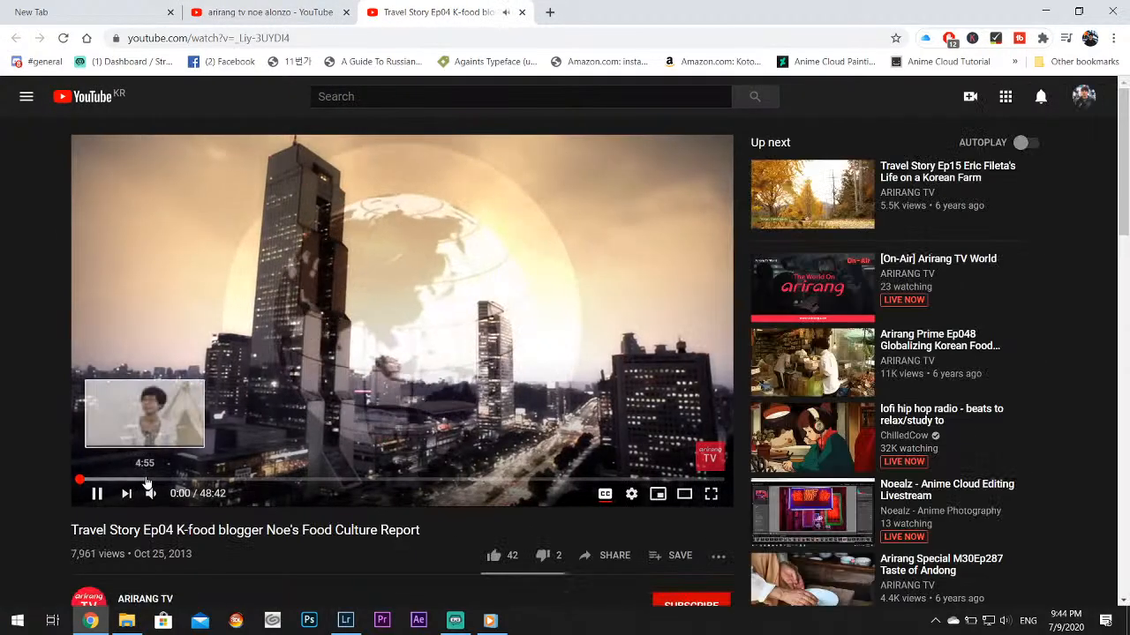
Seek the video to the night street restaurant scene around 12:55, pausing and resuming playback there
left_click(150, 481)
left_click(189, 481)
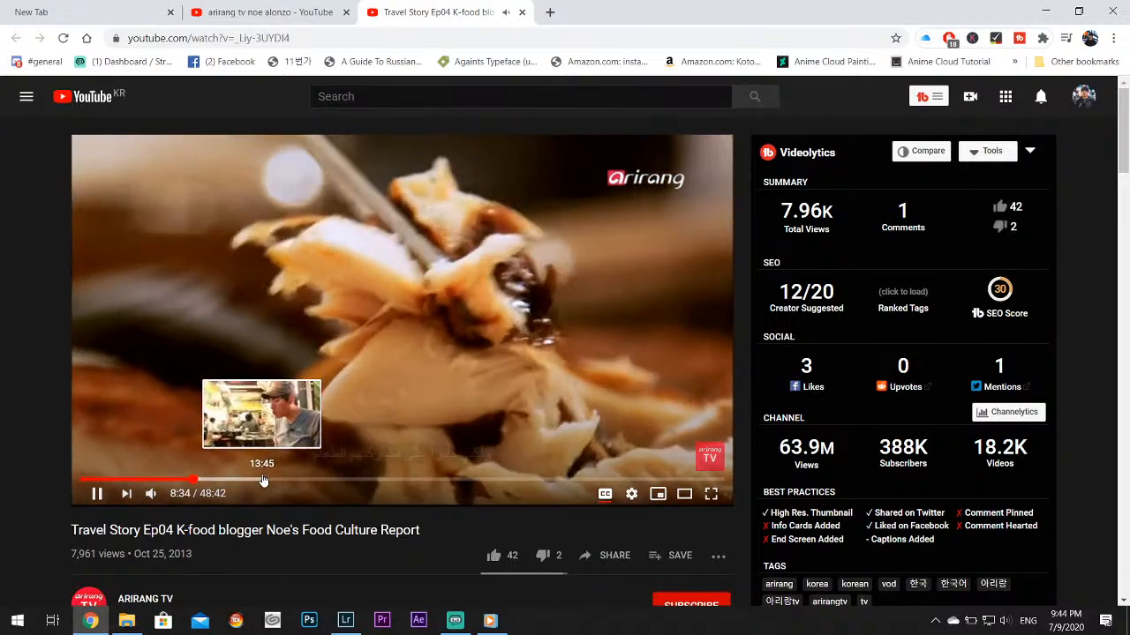
left_click(257, 480)
left_click(251, 480)
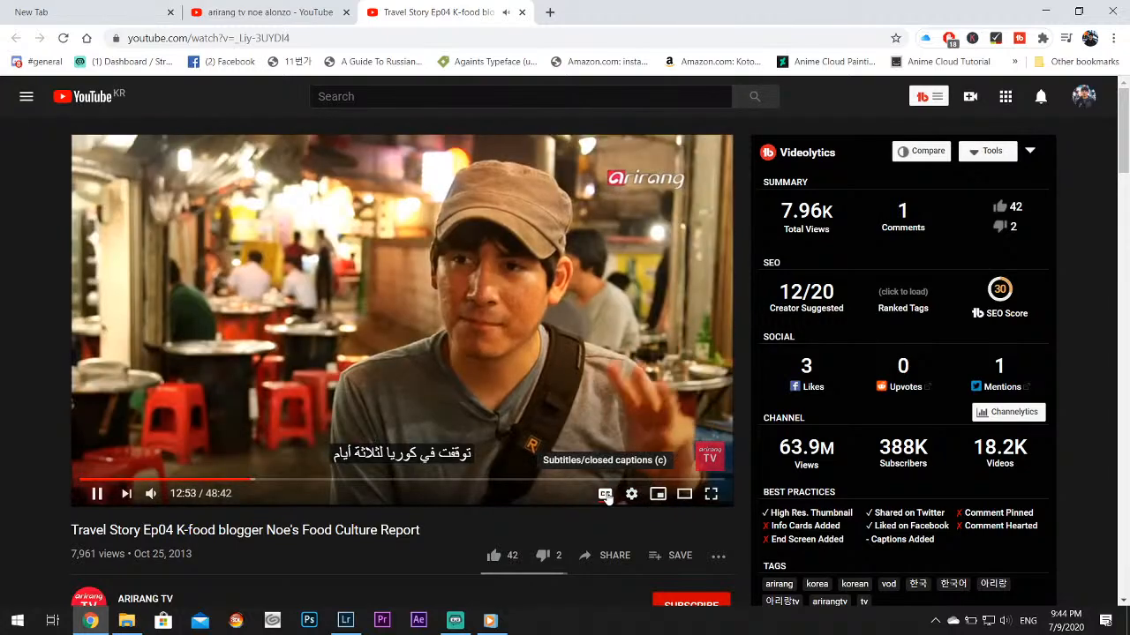
left_click(95, 496)
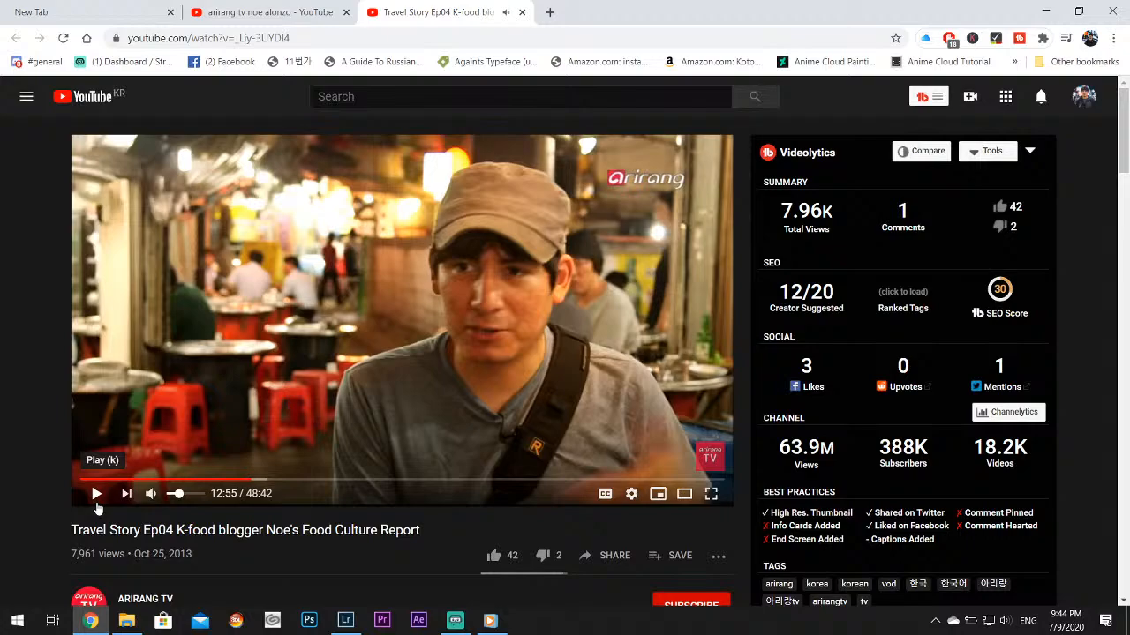
left_click(95, 500)
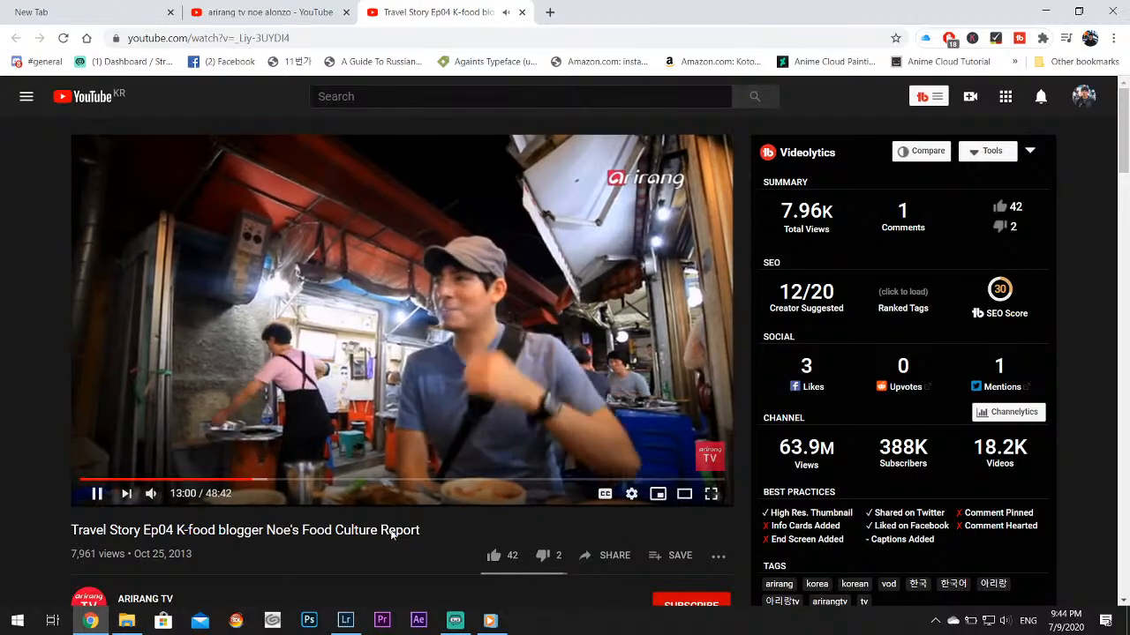
Compare the scene with the red-signed food stall photo in Lightroom, return to the video, and pause and resume it at 13:16
left_click(346, 620)
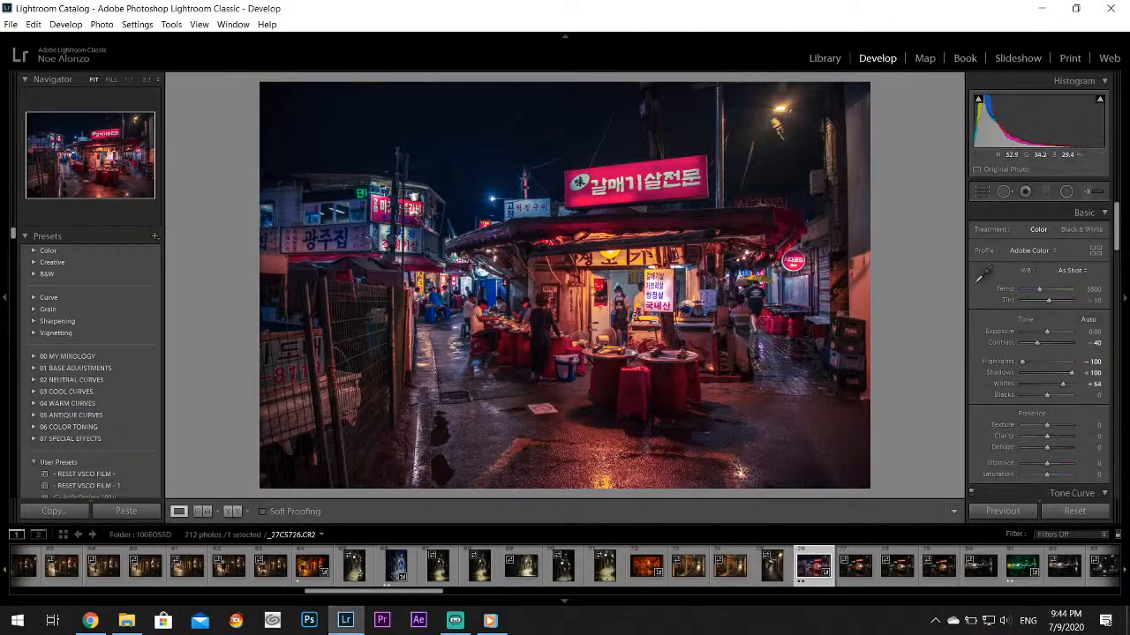
left_click(344, 622)
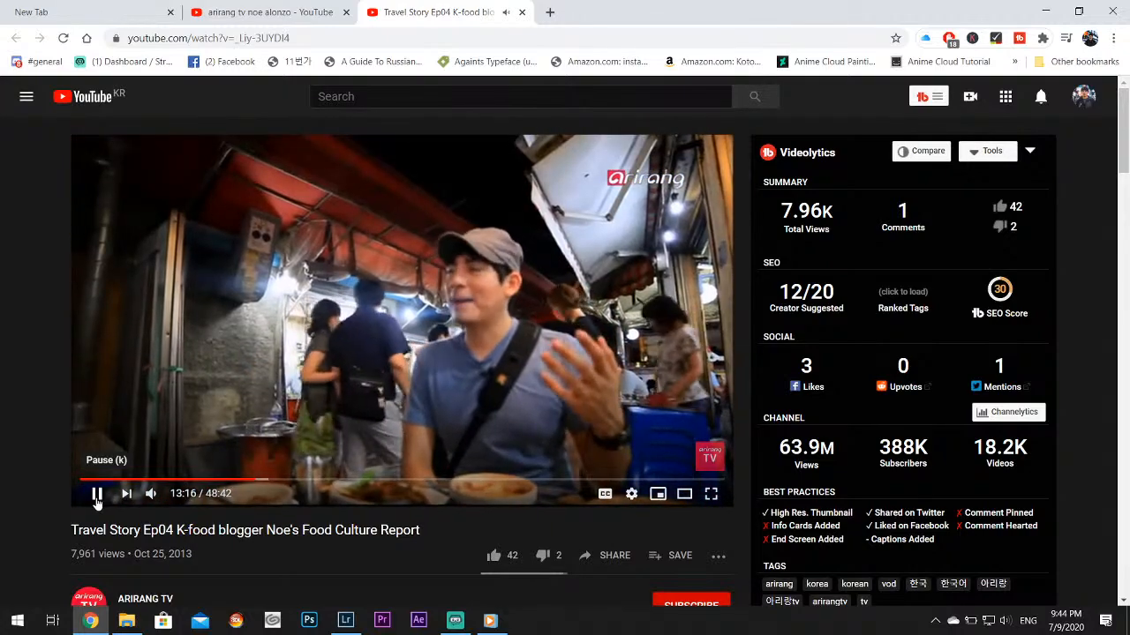
left_click(97, 494)
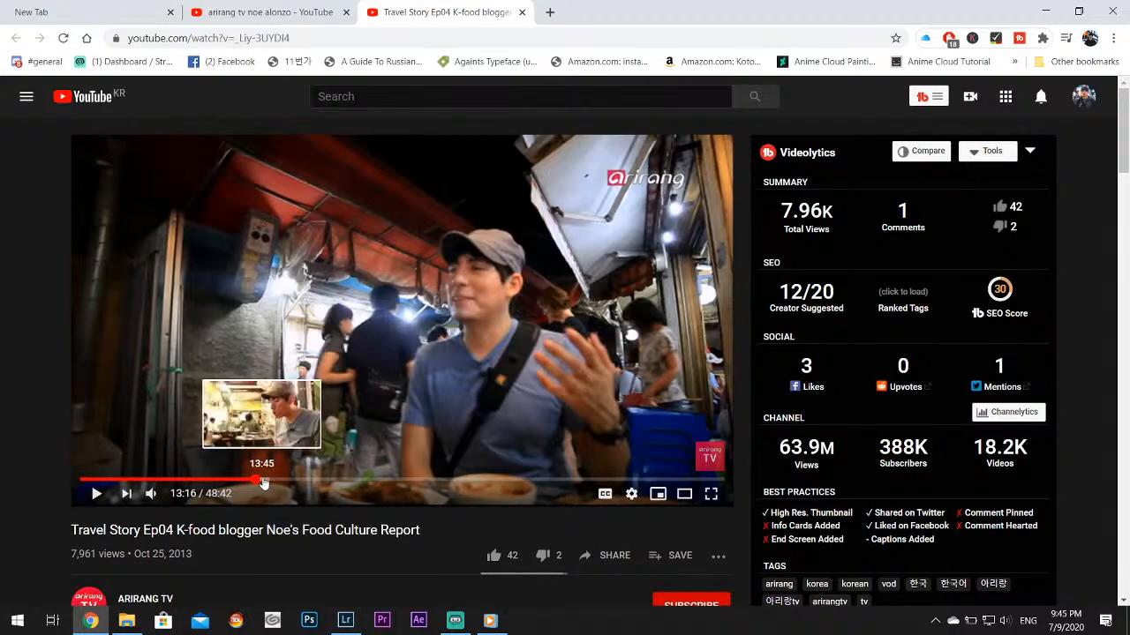
left_click(91, 496)
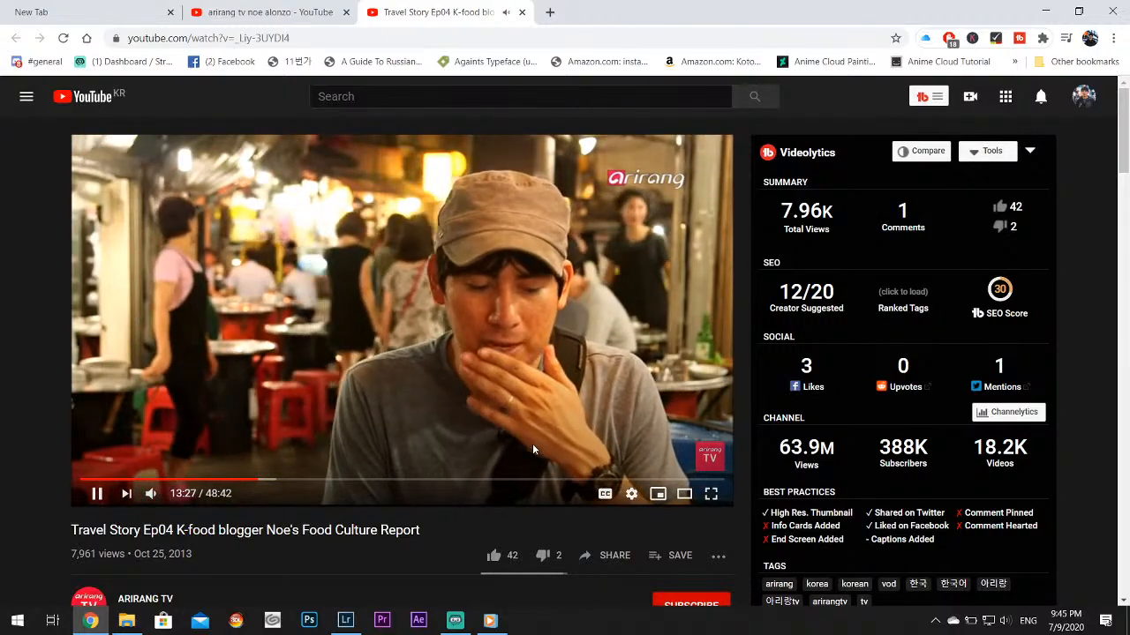
Skip forward through the video from the restaurant scene at 13:57 past the mountain footage to the interview beside the rock wall
left_click(269, 480)
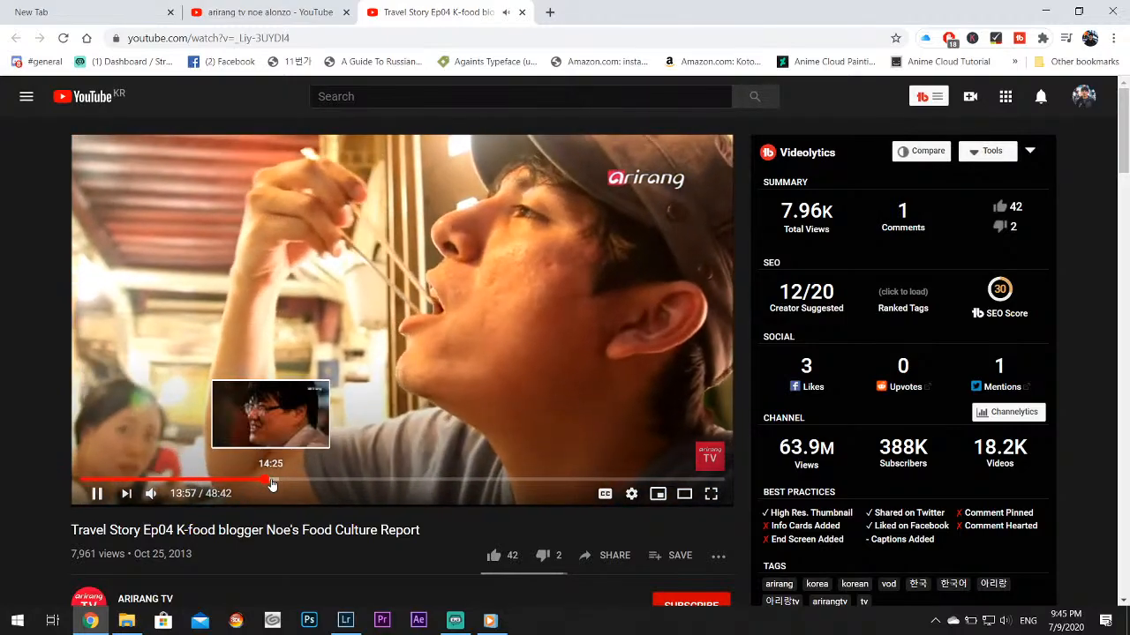
left_click(272, 481)
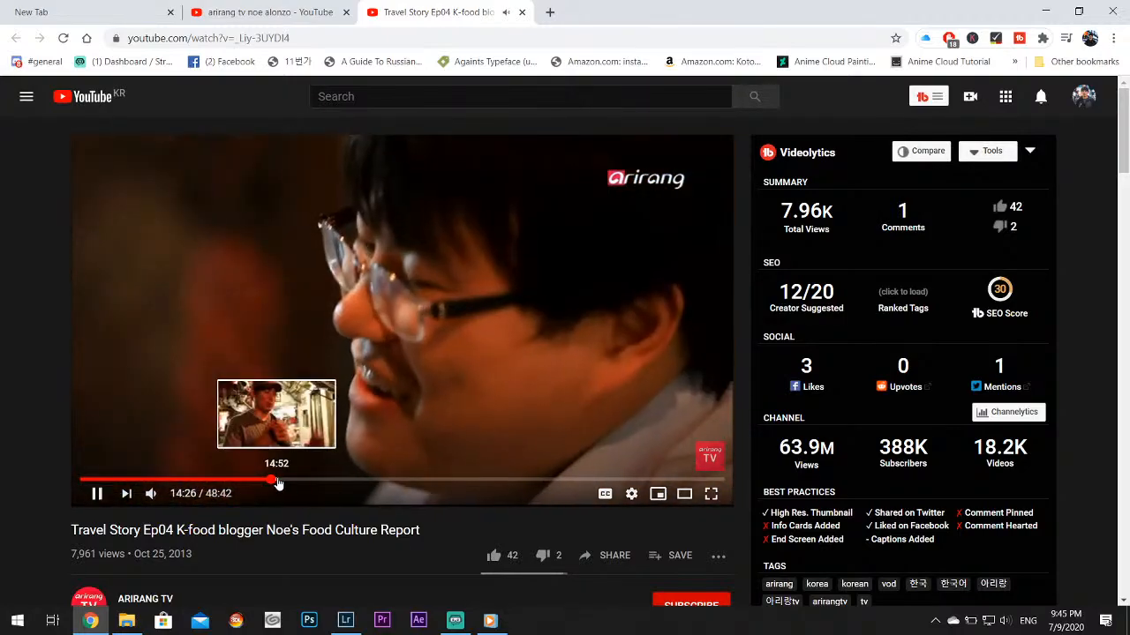
left_click(277, 481)
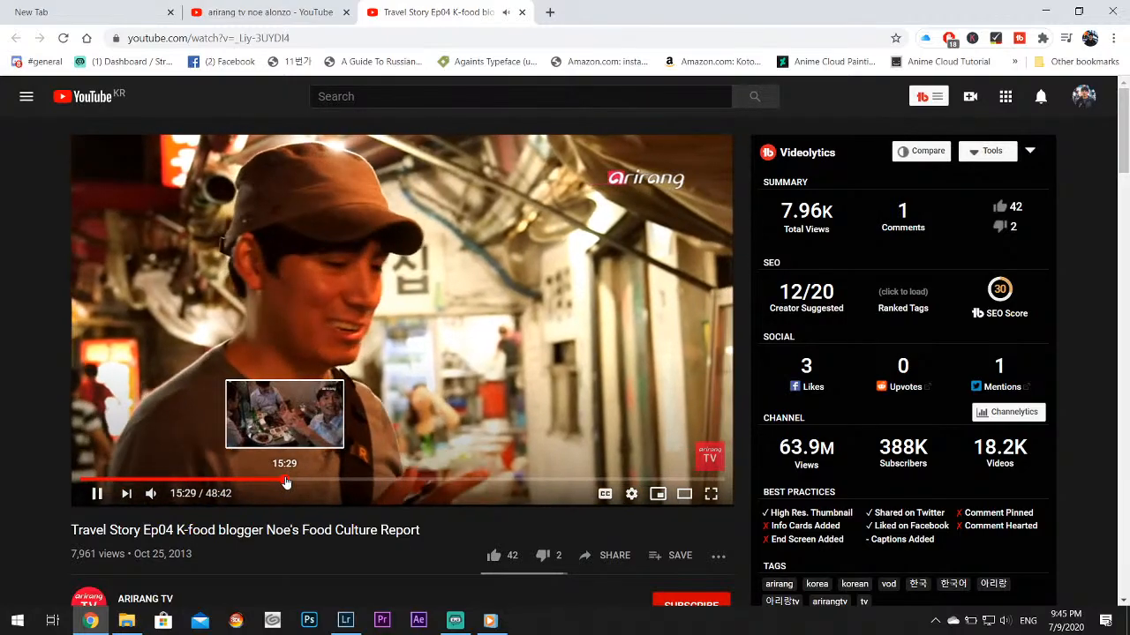
left_click(289, 481)
left_click(299, 481)
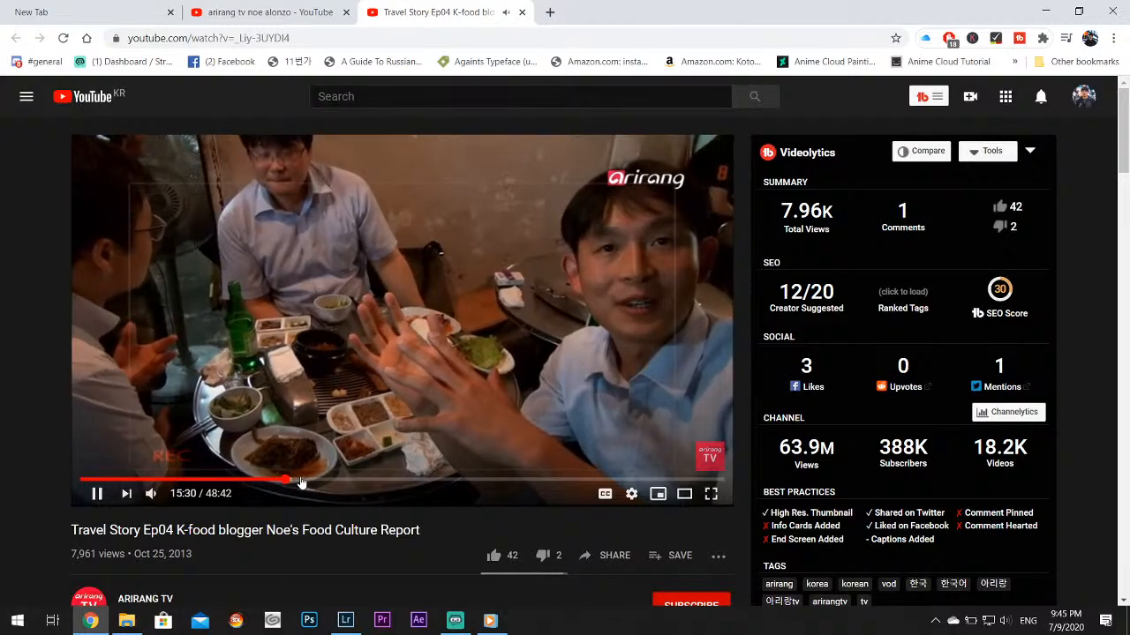
left_click(309, 481)
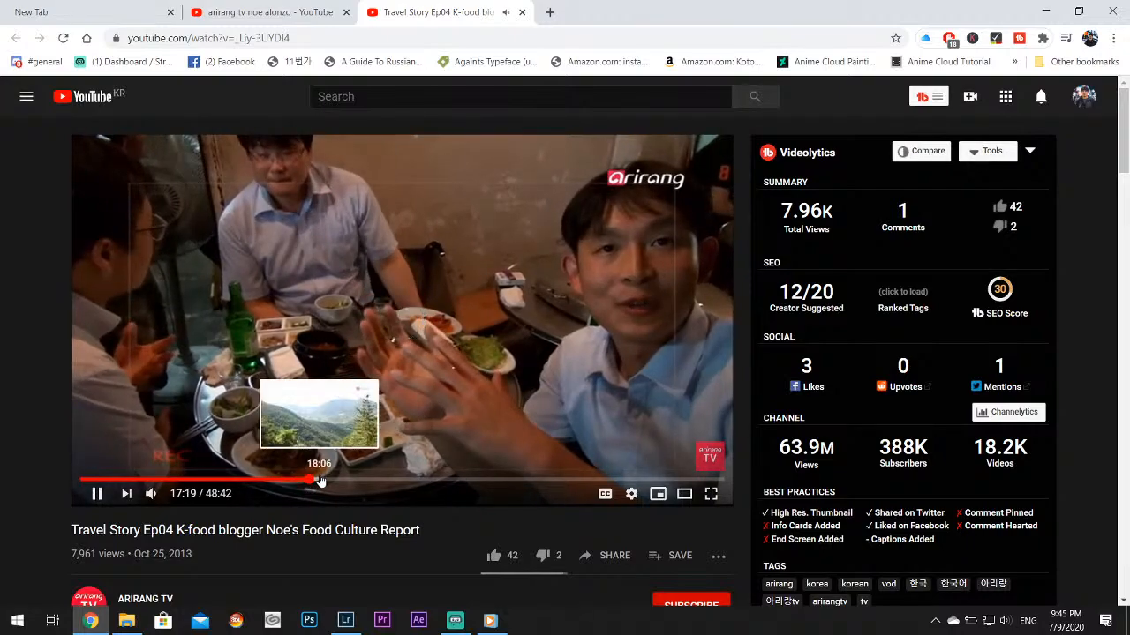
left_click(319, 481)
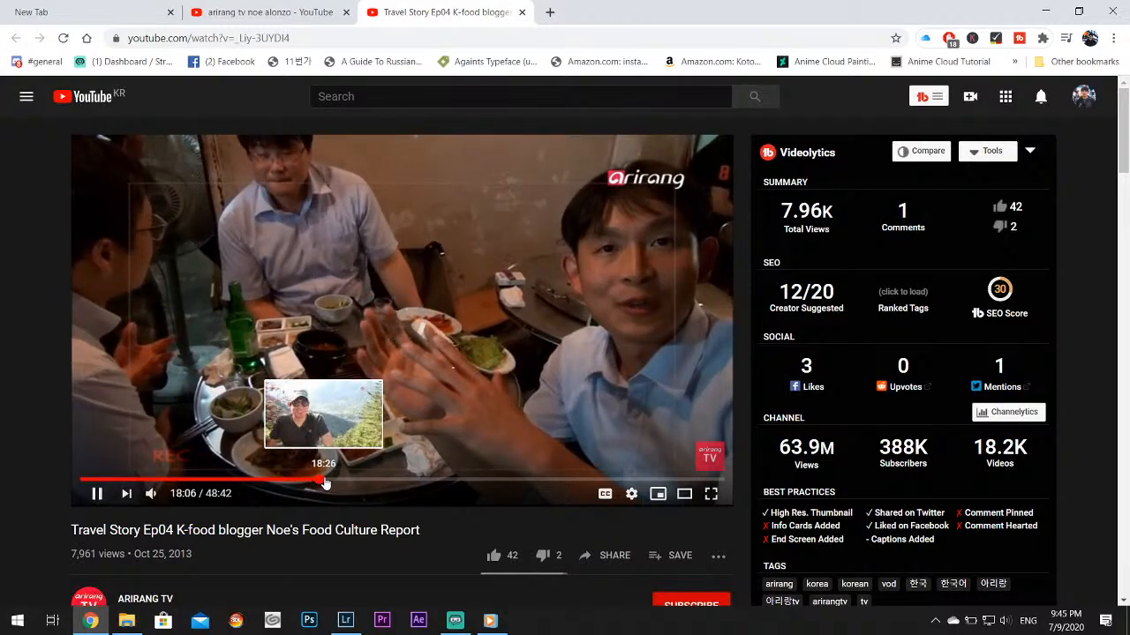
left_click(325, 481)
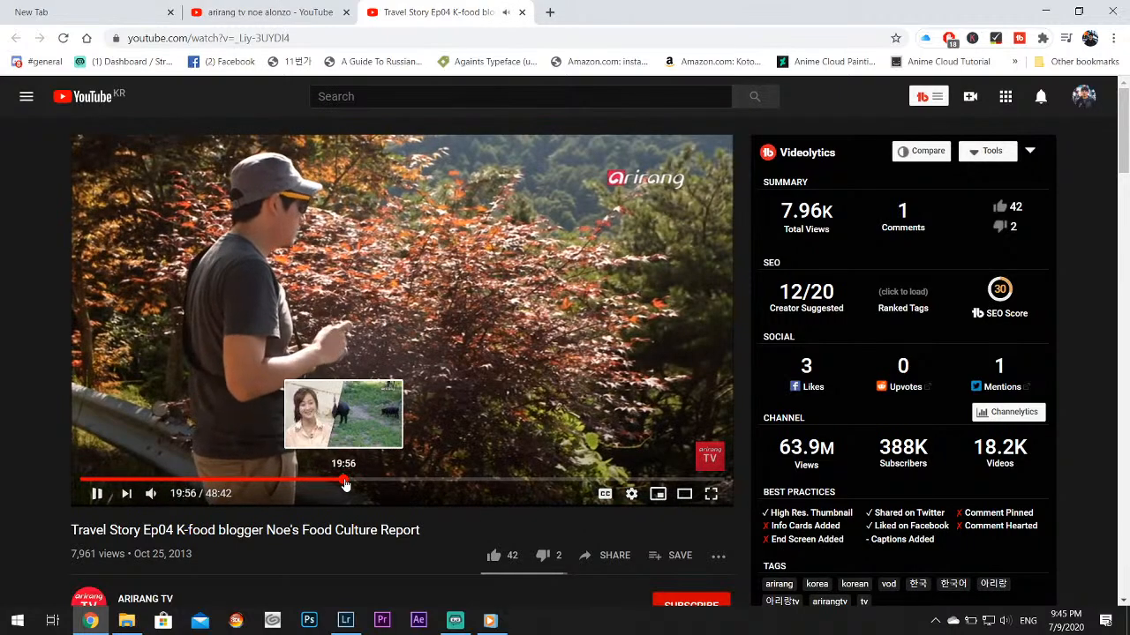
left_click(346, 482)
left_click(375, 481)
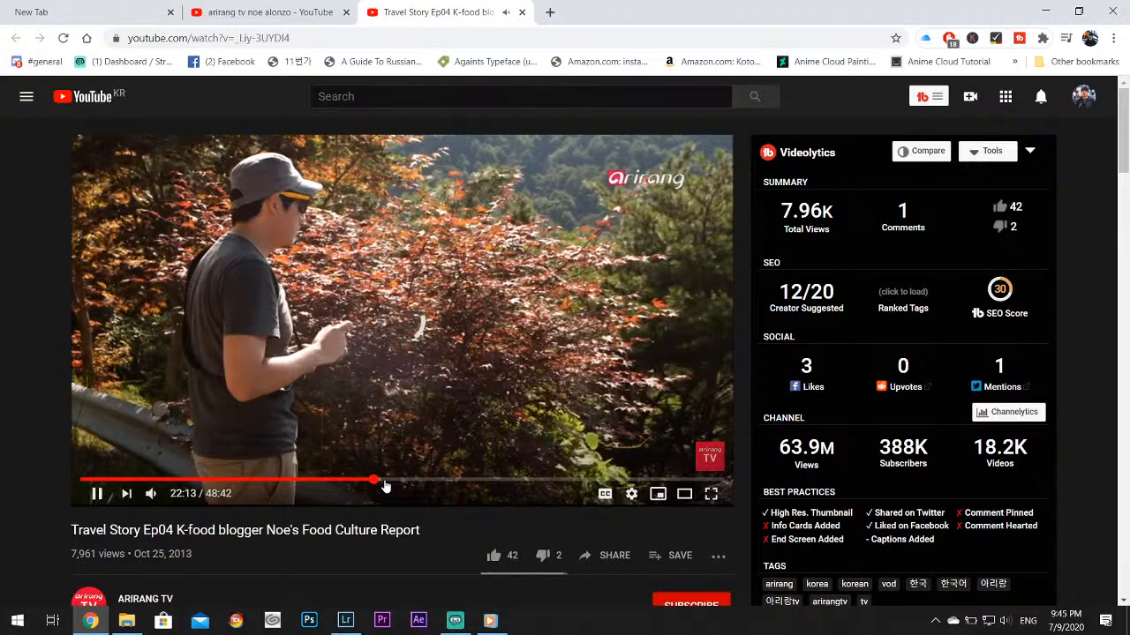
left_click(422, 481)
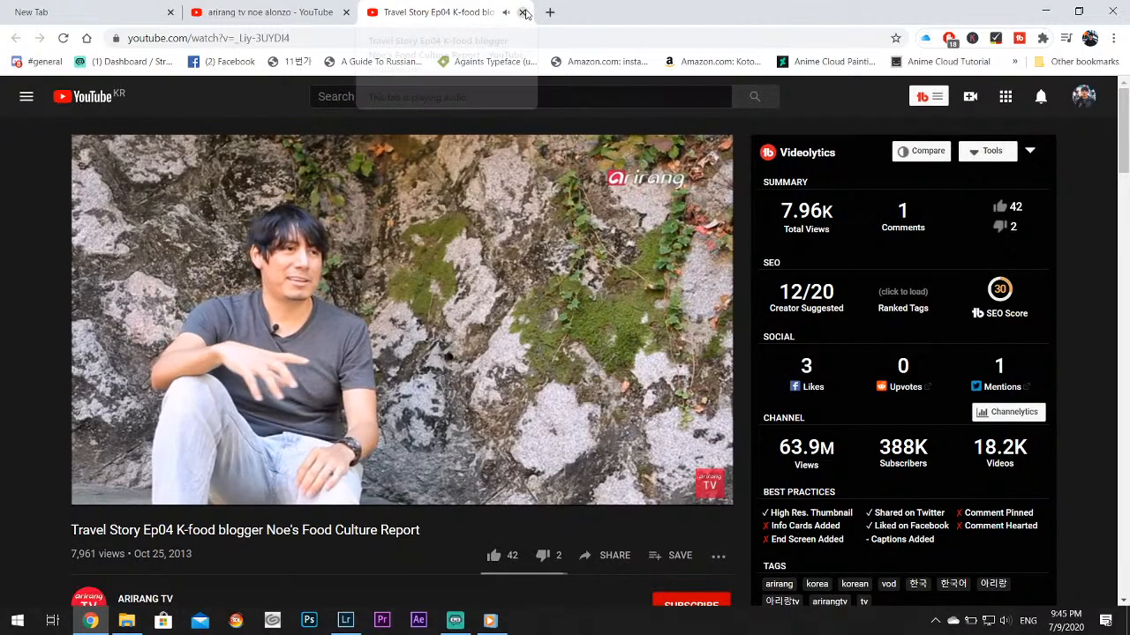
Close the video, minimize the browser, switch back to Lightroom and open the unedited red-signed food stall photo _27C5727.CR2
left_click(522, 11)
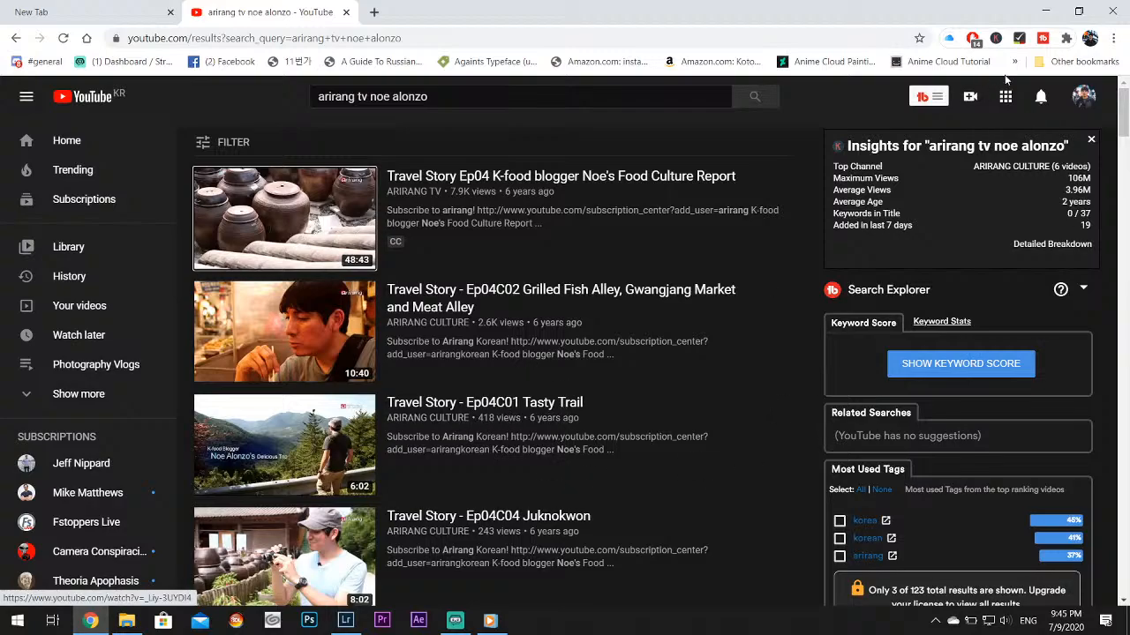
left_click(1044, 11)
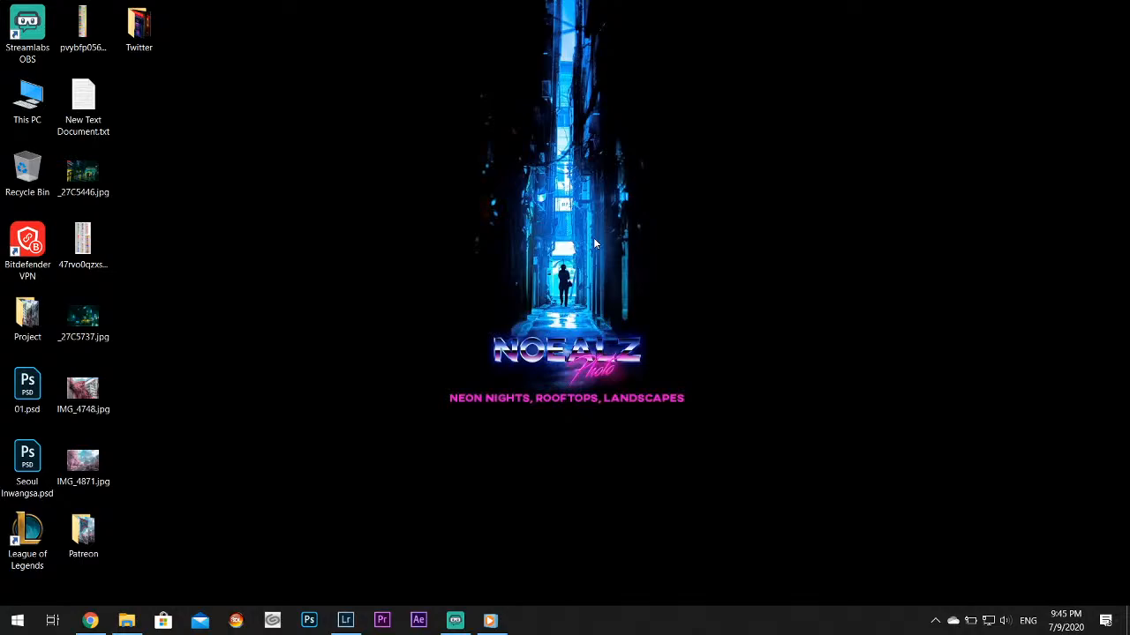
left_click(352, 627)
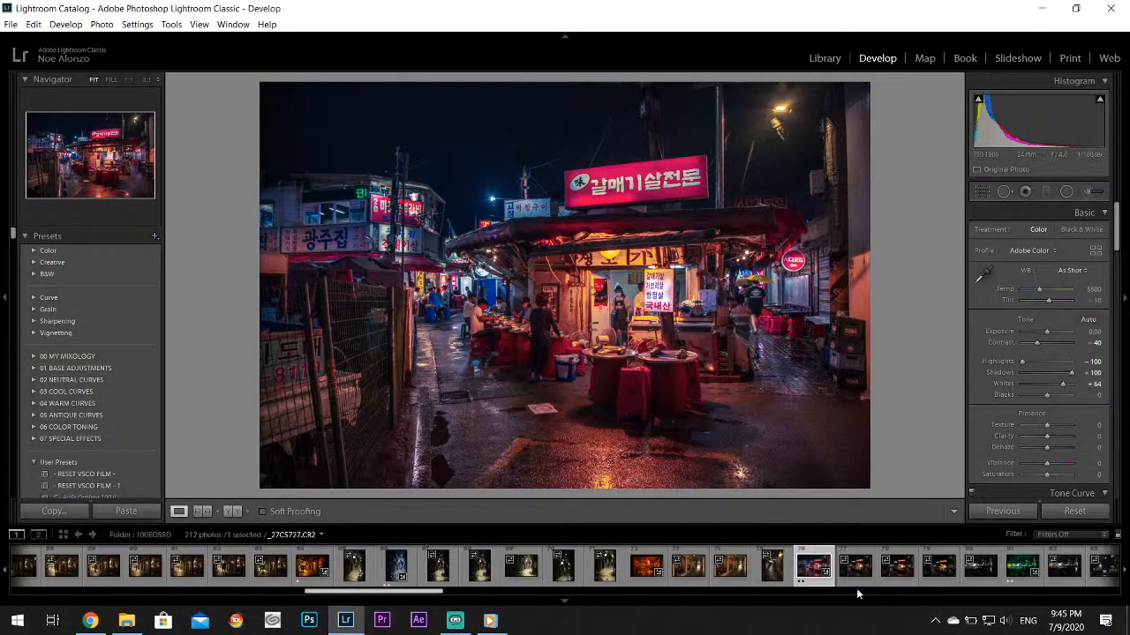
left_click(857, 570)
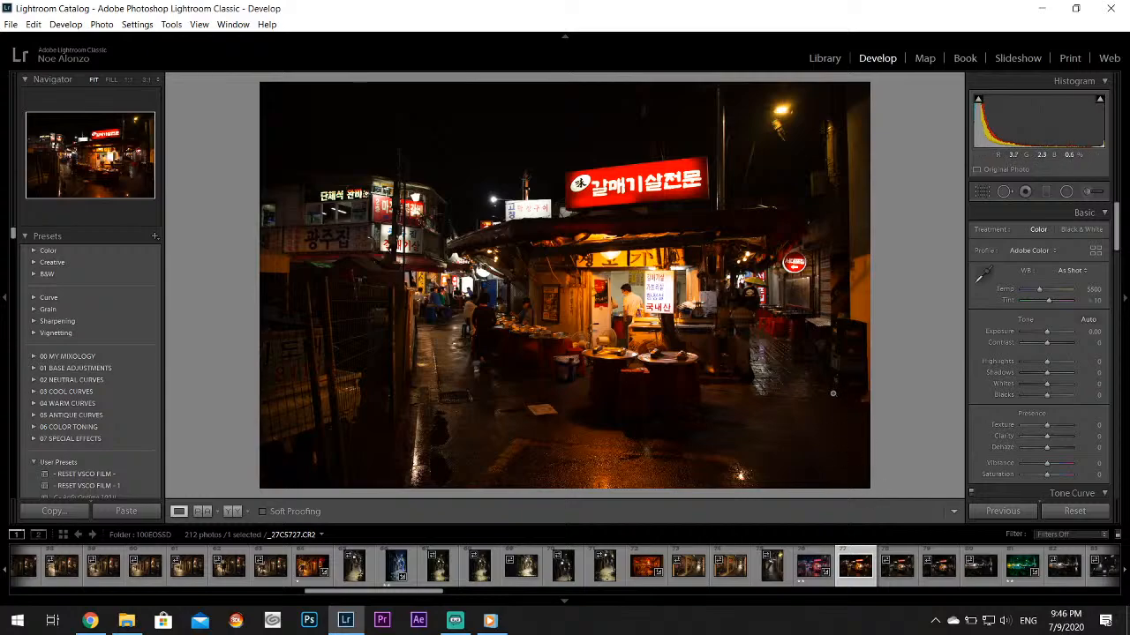
Review the unedited night food stall photos and the dark umbrella street shot, ending on its green-toned edit _27C5731.CR2
left_click(891, 575)
left_click(940, 574)
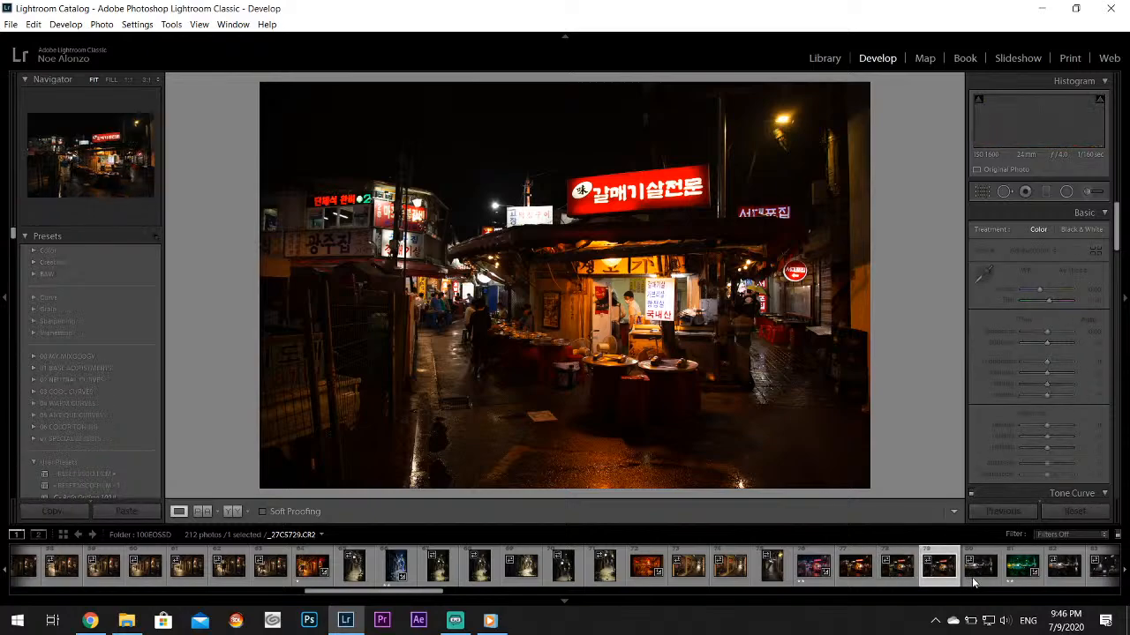
left_click(972, 577)
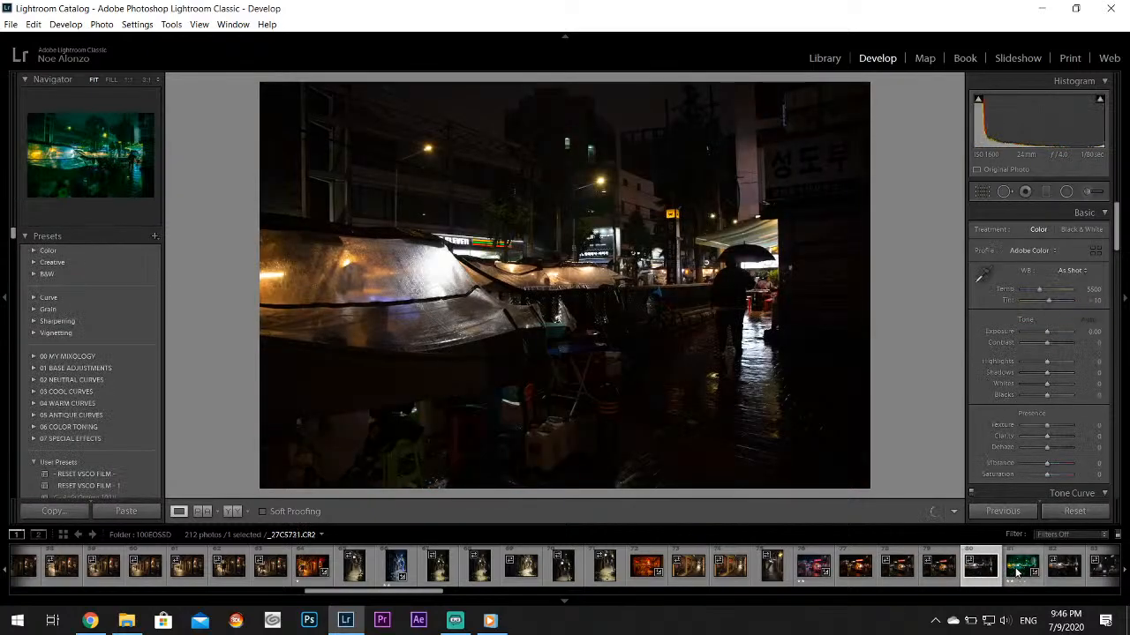
left_click(1017, 572)
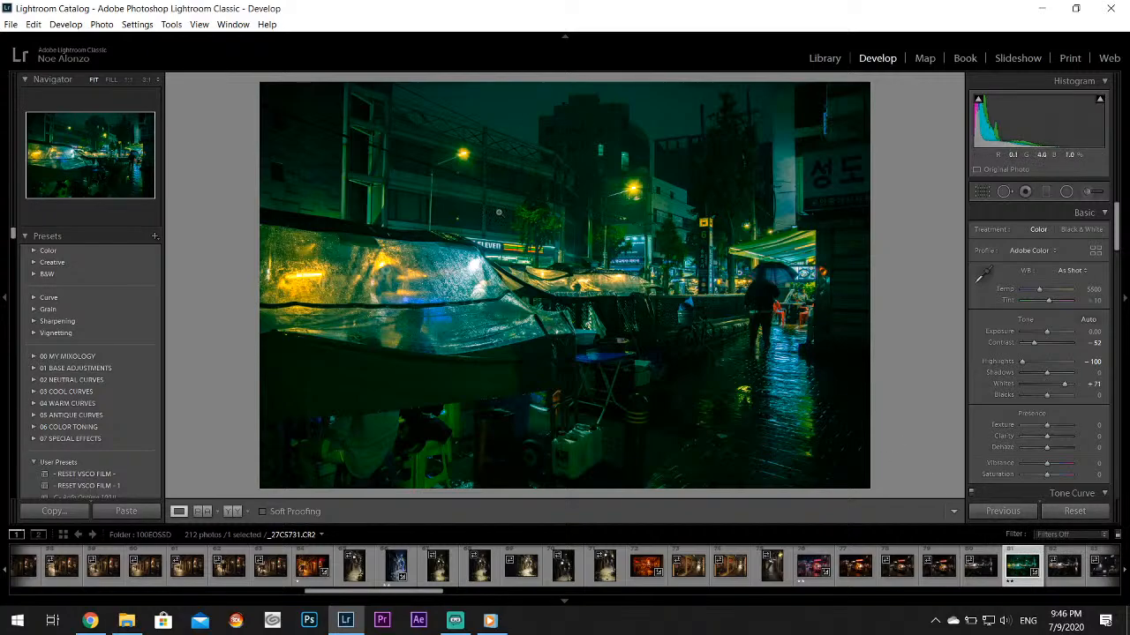
View the teal-toned Venezia food tent photo _27C5737.CR2 and the two unedited street photos that follow it
scroll(975, 565, "down", 5)
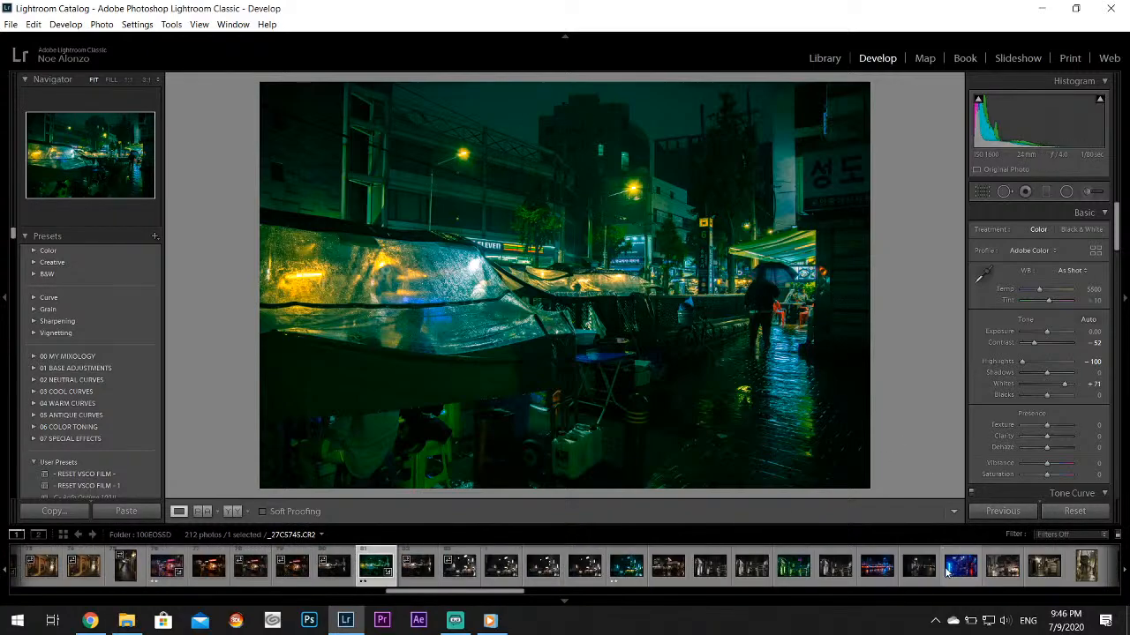
left_click(612, 582)
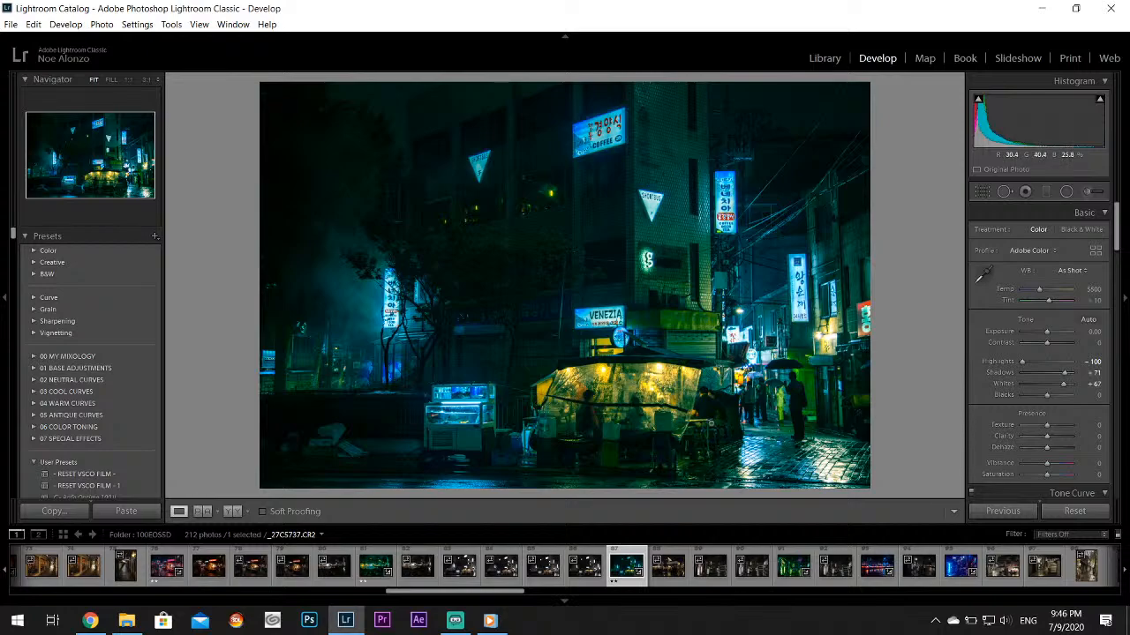
left_click(661, 580)
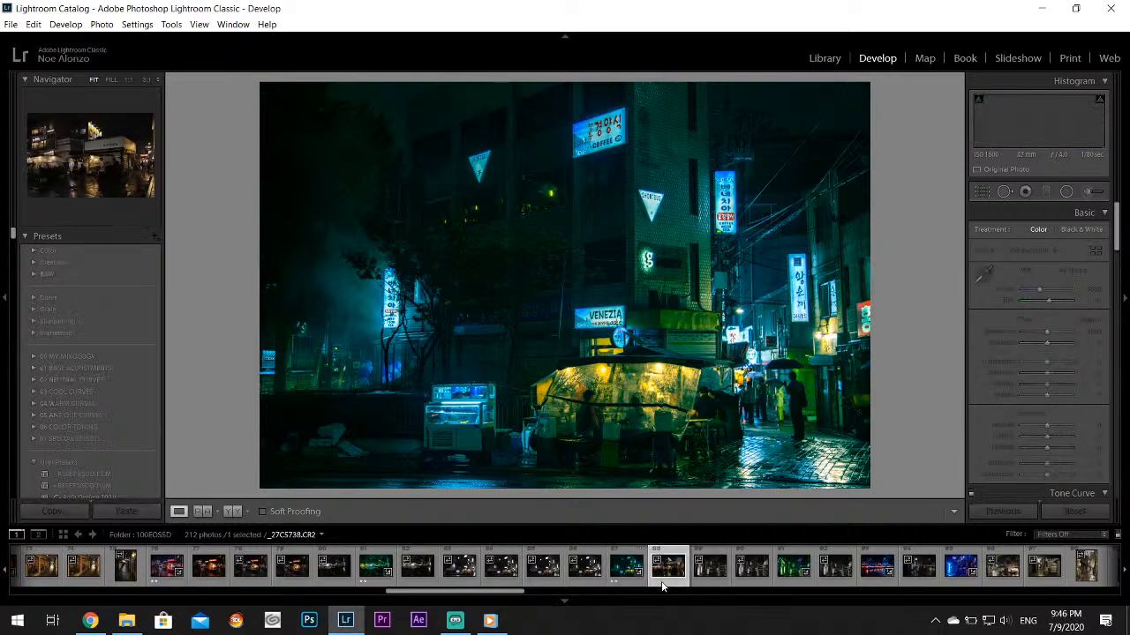
left_click(705, 575)
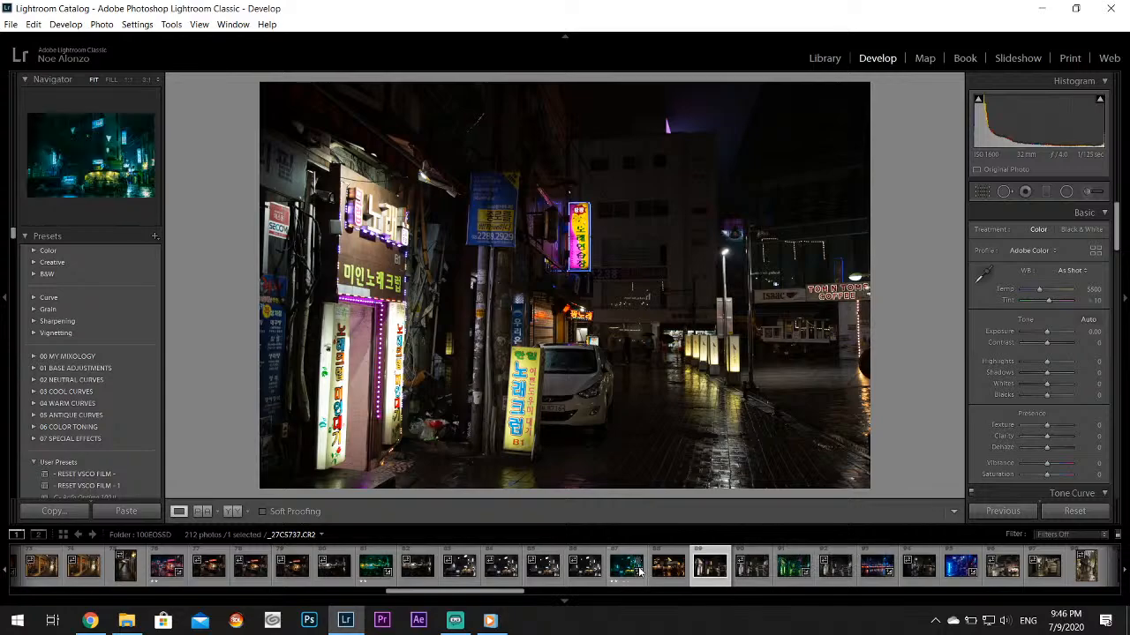
Open the unedited Venezia food tent photo _27C5736.CR2 and set Highlights to -100, Whites to +67 and Shadows to +52
left_click(541, 569)
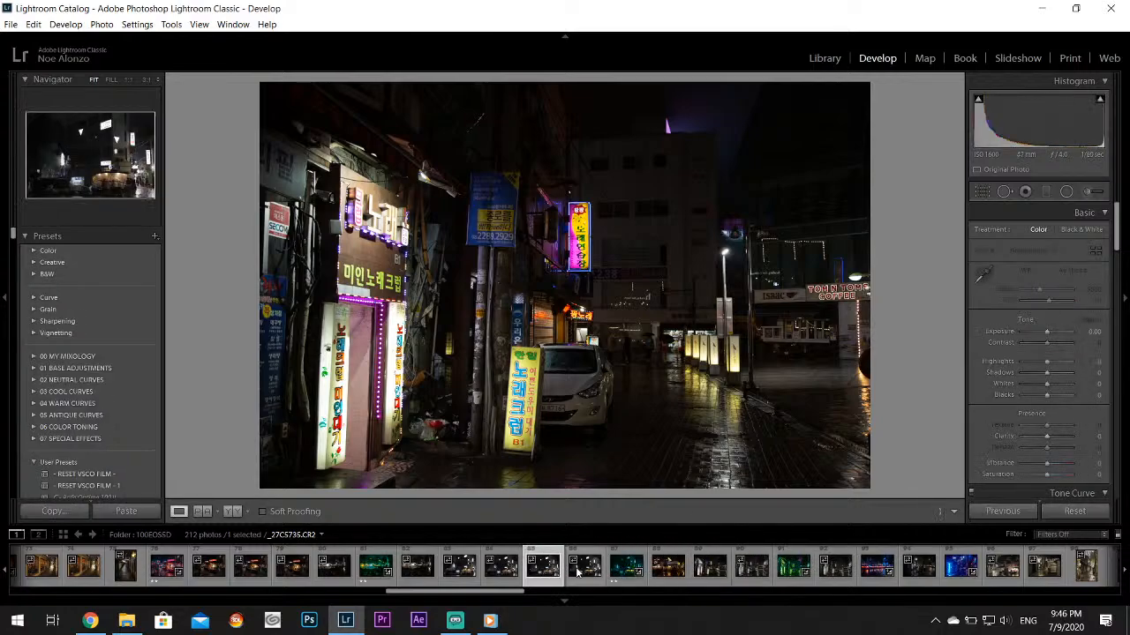
left_click(578, 575)
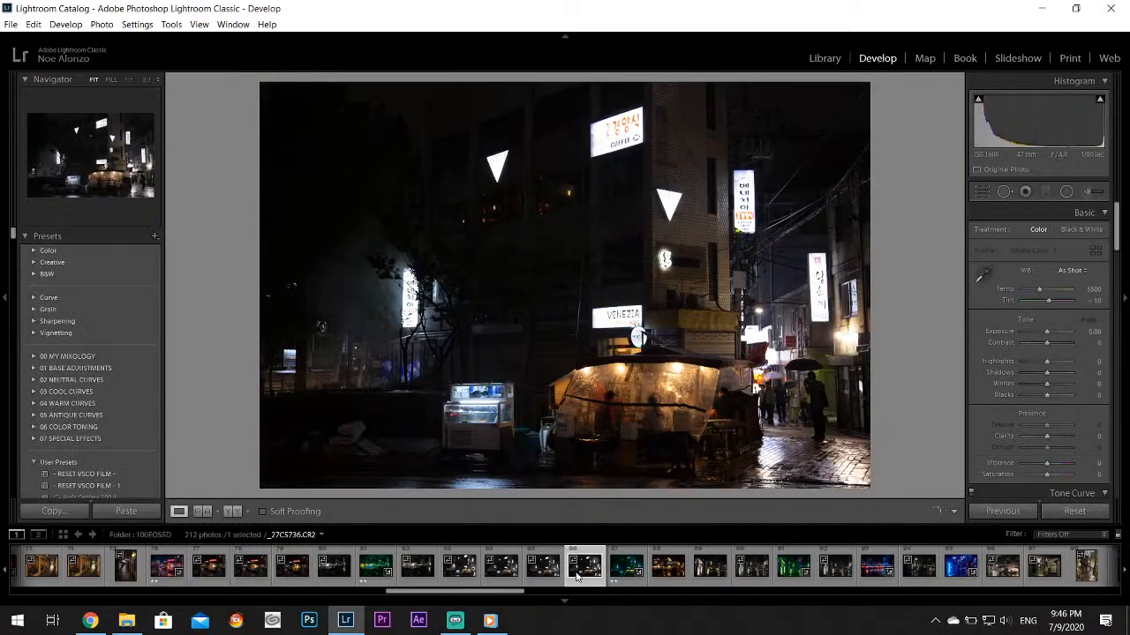
left_click_drag(1046, 362, 1062, 389)
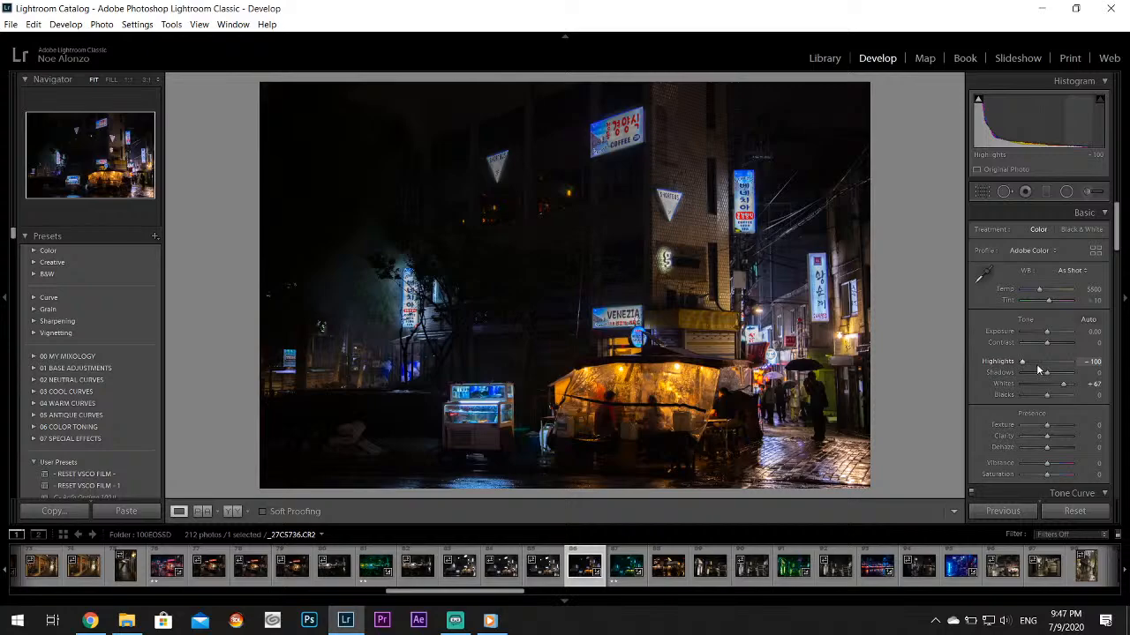
left_click_drag(1046, 372, 1063, 377)
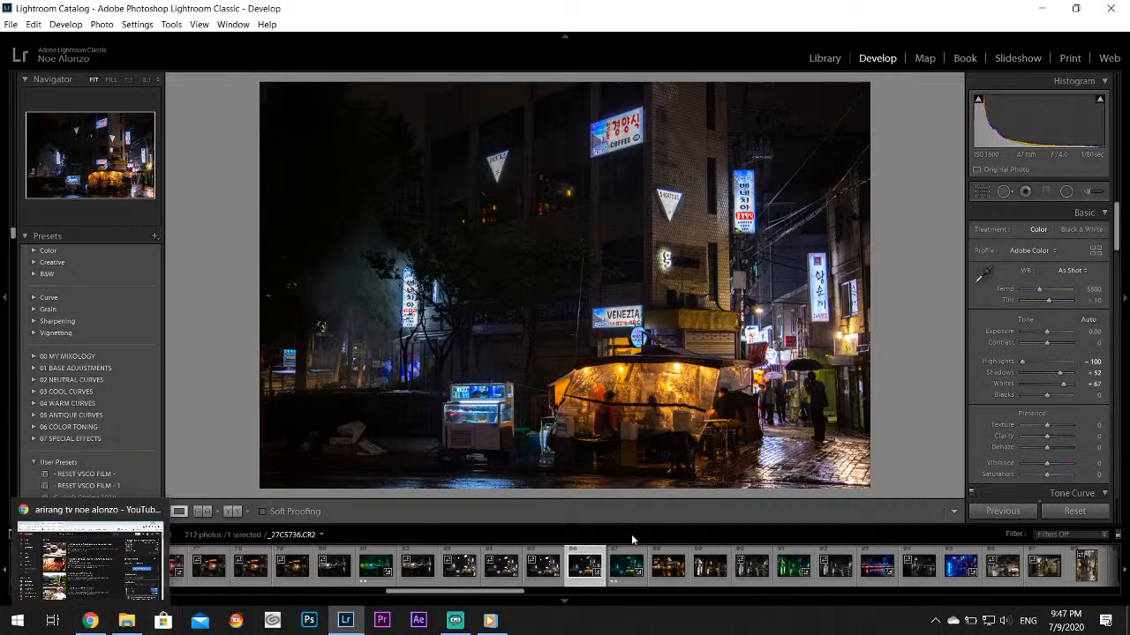
Split-tone the Venezia photo's shadows blue-violet with hue 252 and saturation 71
scroll(1117, 220, "down", 10)
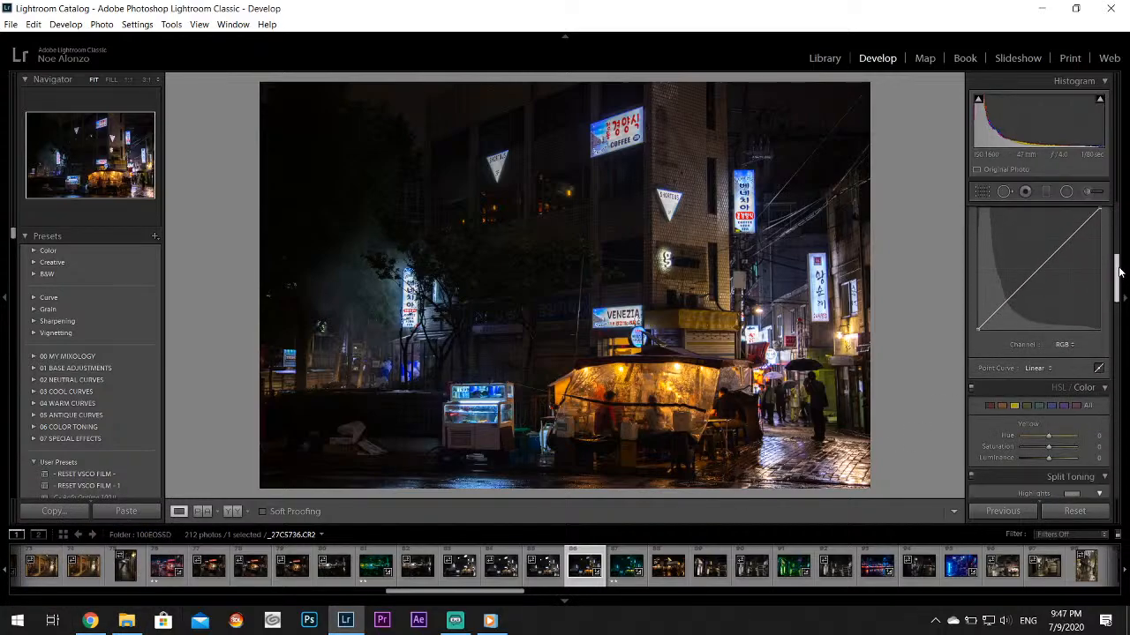
left_click(1072, 336)
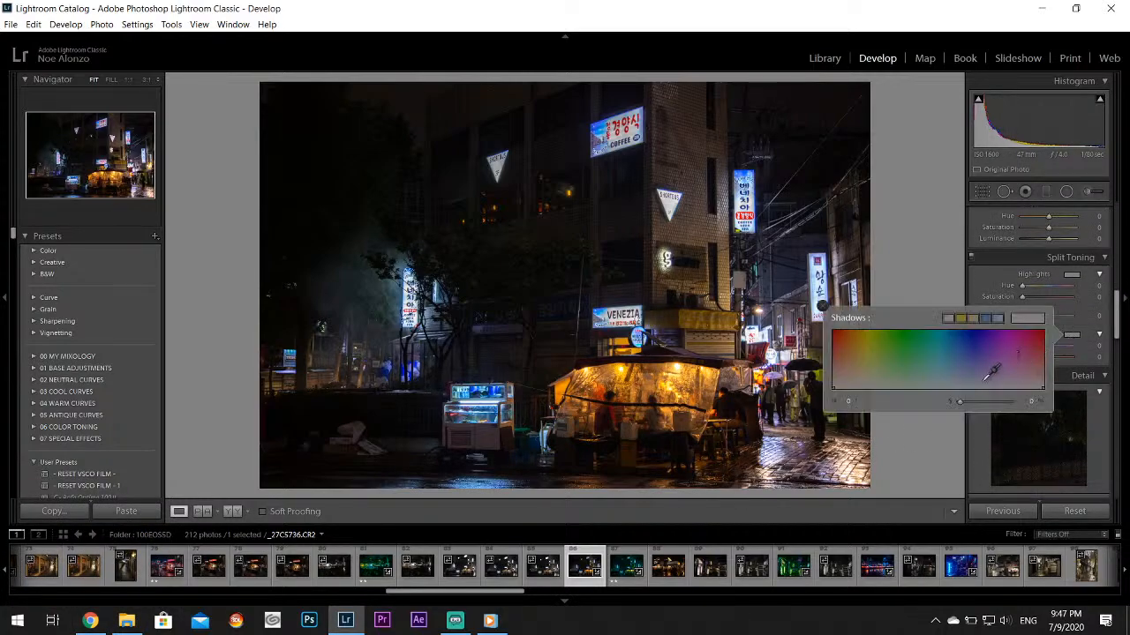
left_click_drag(1006, 370, 985, 365)
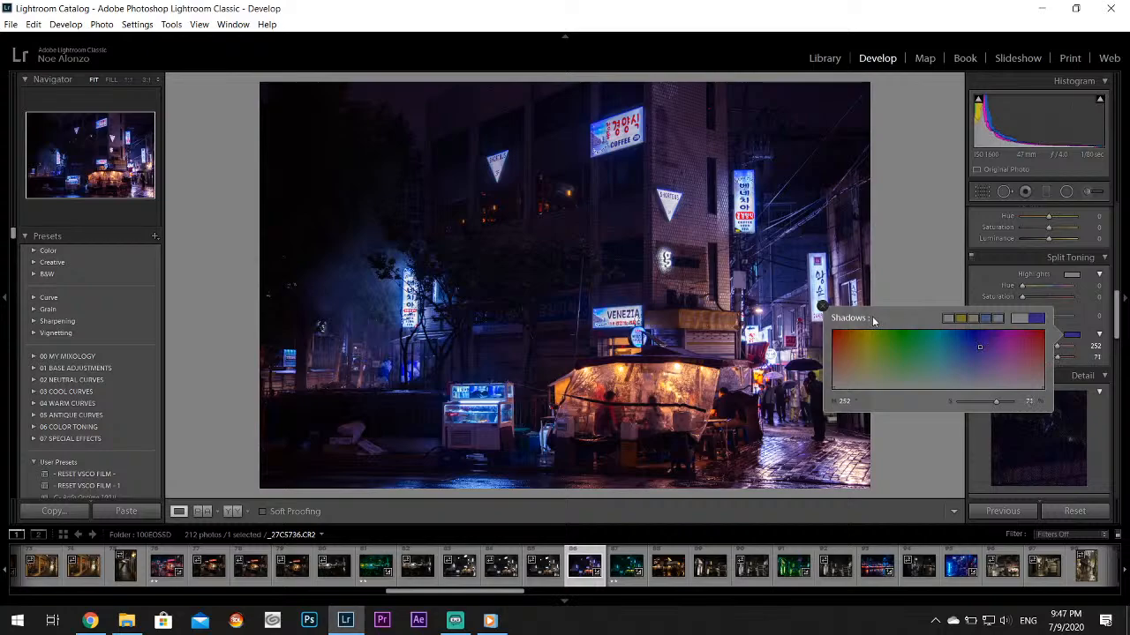
left_click(823, 307)
Set the Venezia photo's Contrast to -21 and Tint to +29, and compare it with the teal-toned version _27C5737.CR2
left_click_drag(1116, 313, 1111, 201)
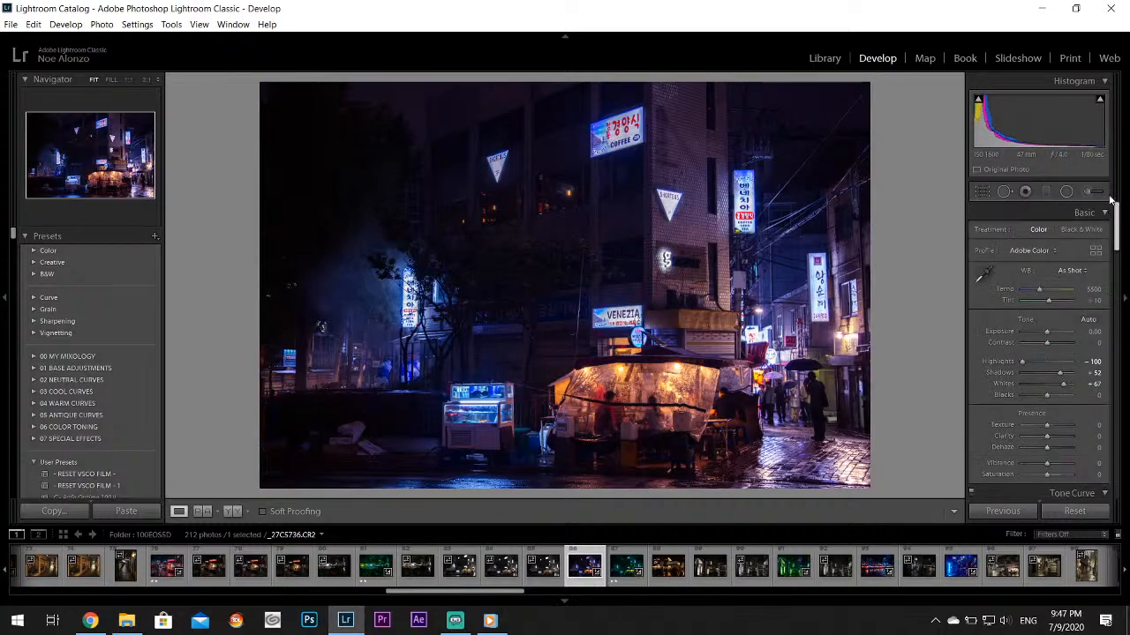
left_click_drag(1044, 347, 1037, 346)
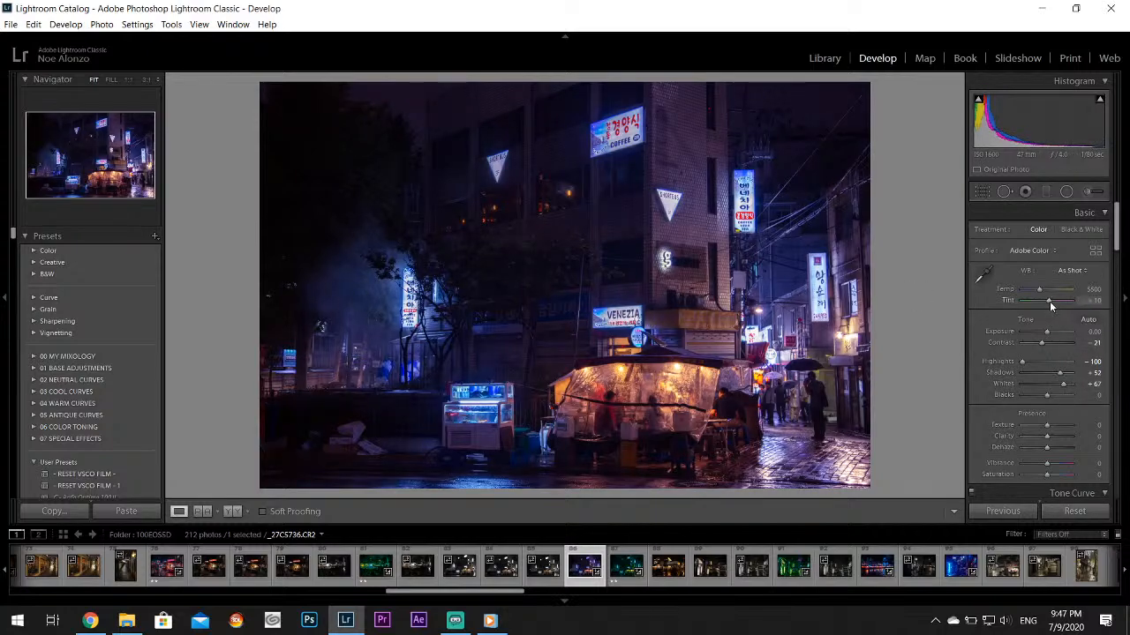
left_click_drag(1052, 301, 1053, 301)
left_click(626, 567)
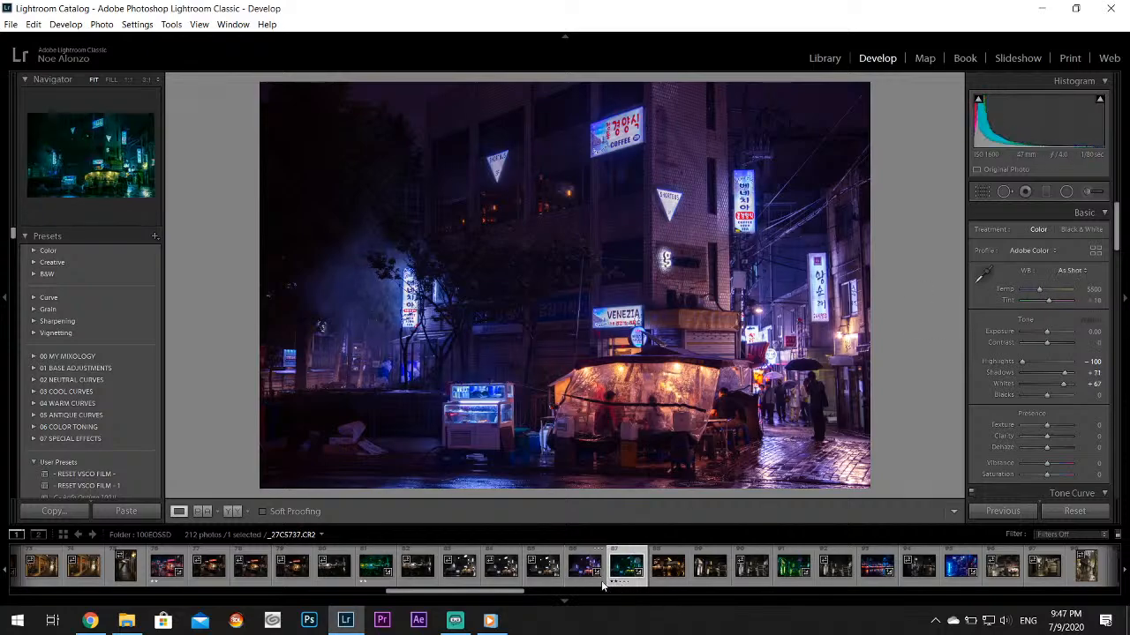
left_click(581, 574)
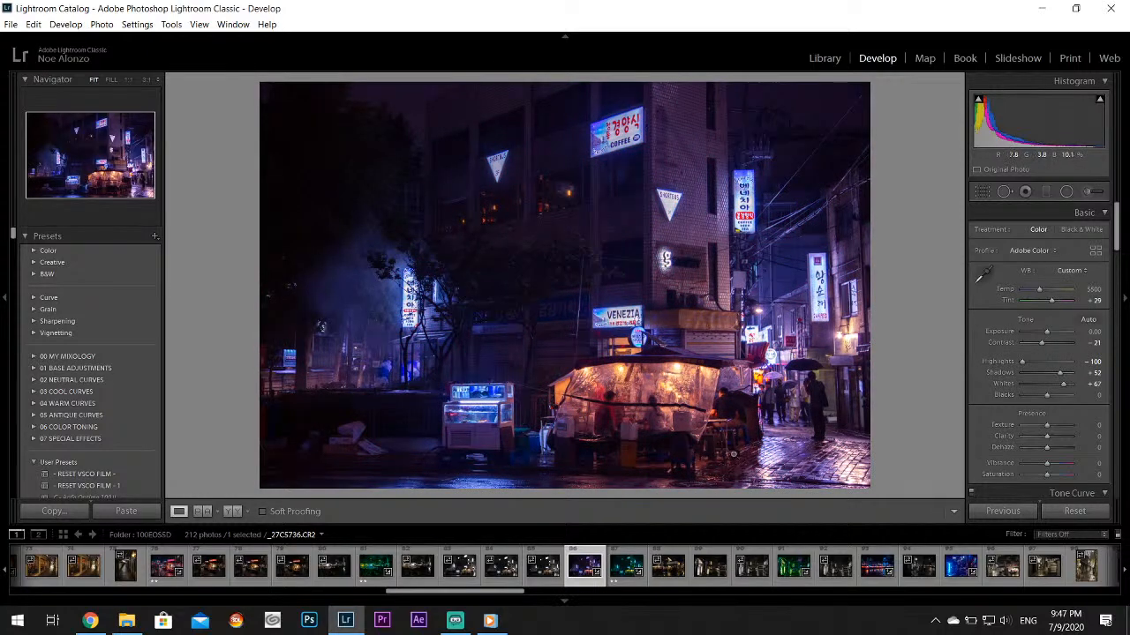
Switch to the browser, look through the YouTube results for the Arirang TV videos, and return to Lightroom
left_click(97, 621)
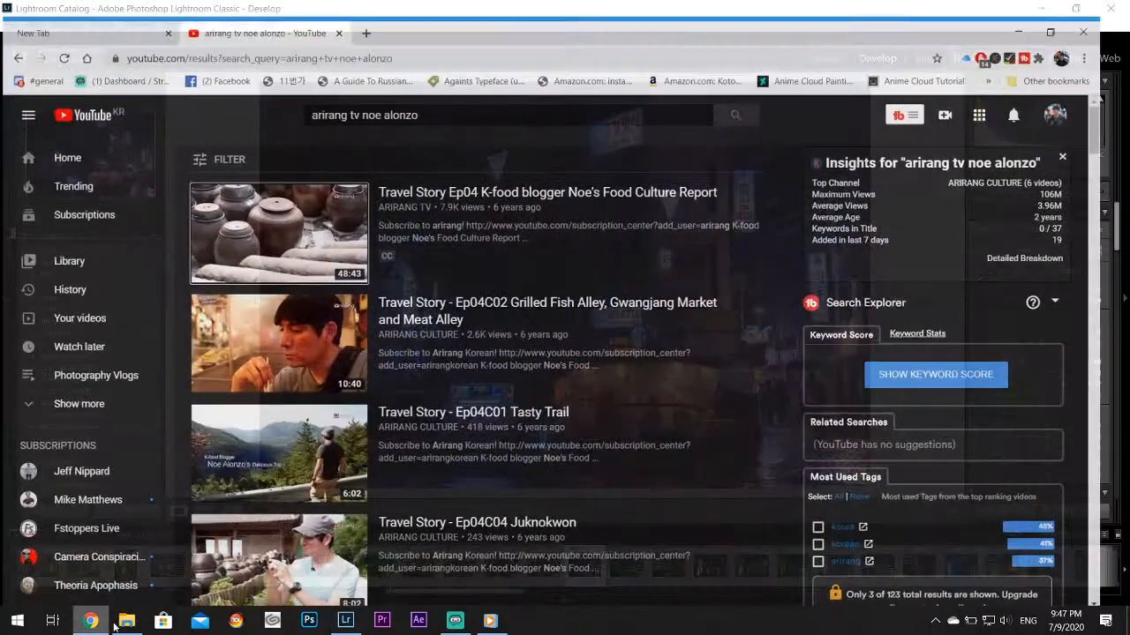
scroll(422, 335, "down", 2)
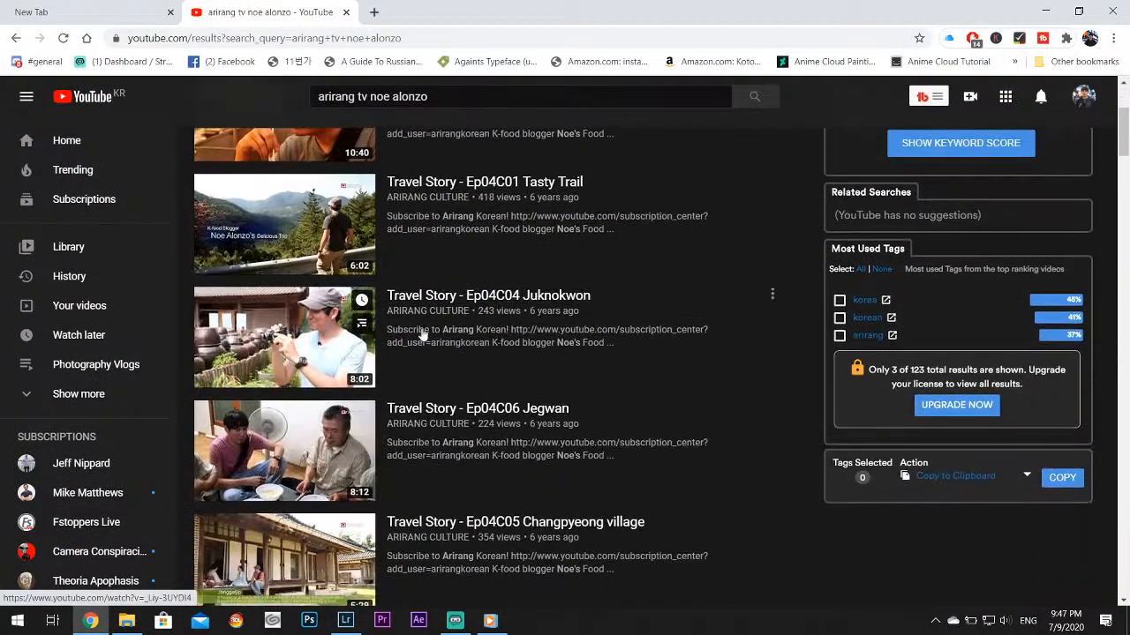
scroll(422, 335, "down", 2)
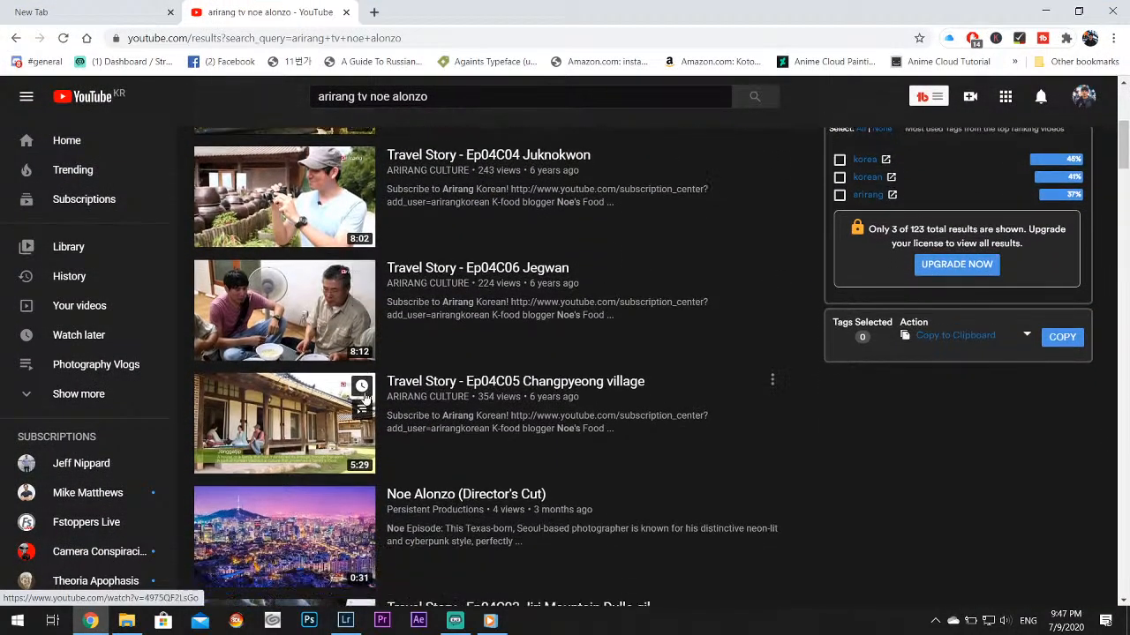
scroll(365, 397, "down", 2)
scroll(740, 391, "down", 1)
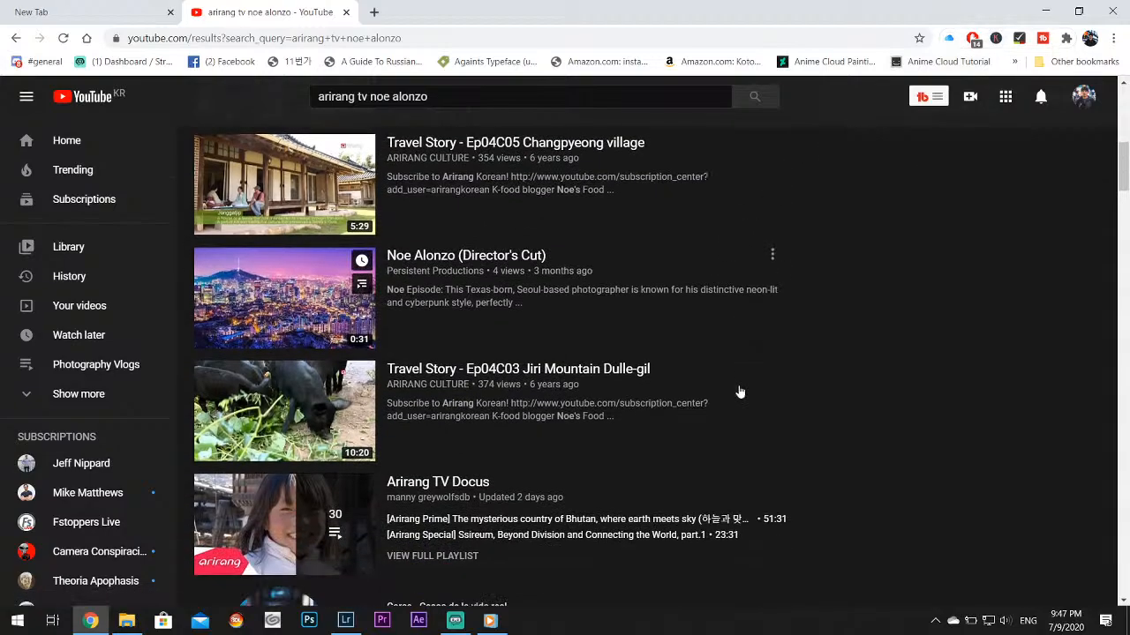
scroll(741, 392, "down", 2)
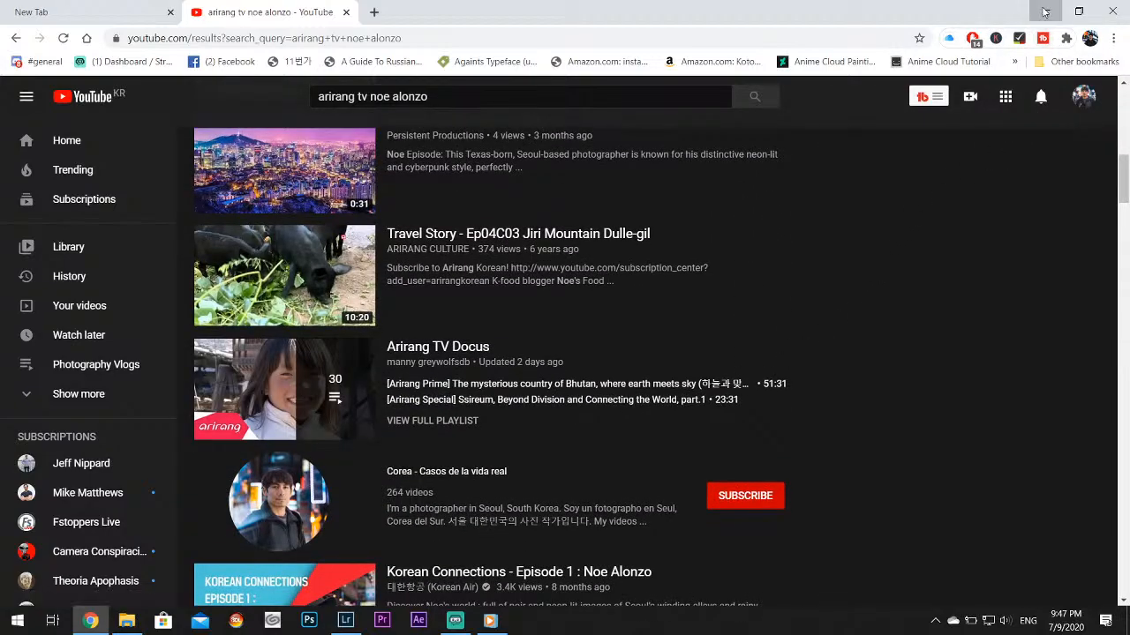
left_click(1044, 11)
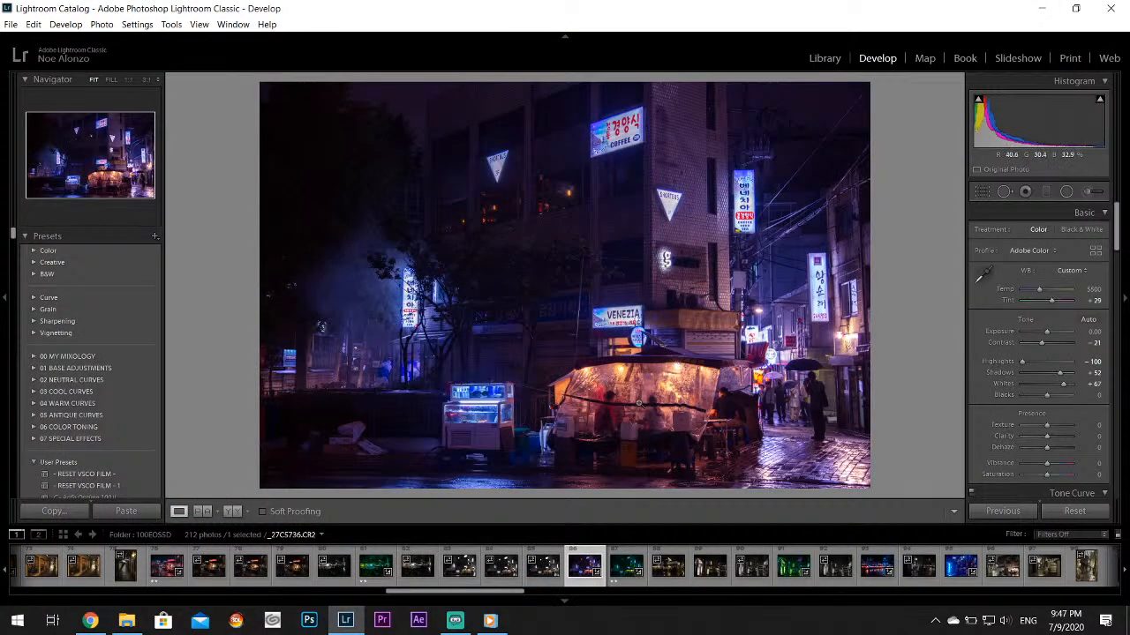
Review the green neon alley, the red food tents and the blue alley with parked cars, _27C5741.CR2 through _27C5745.CR2
left_click(790, 578)
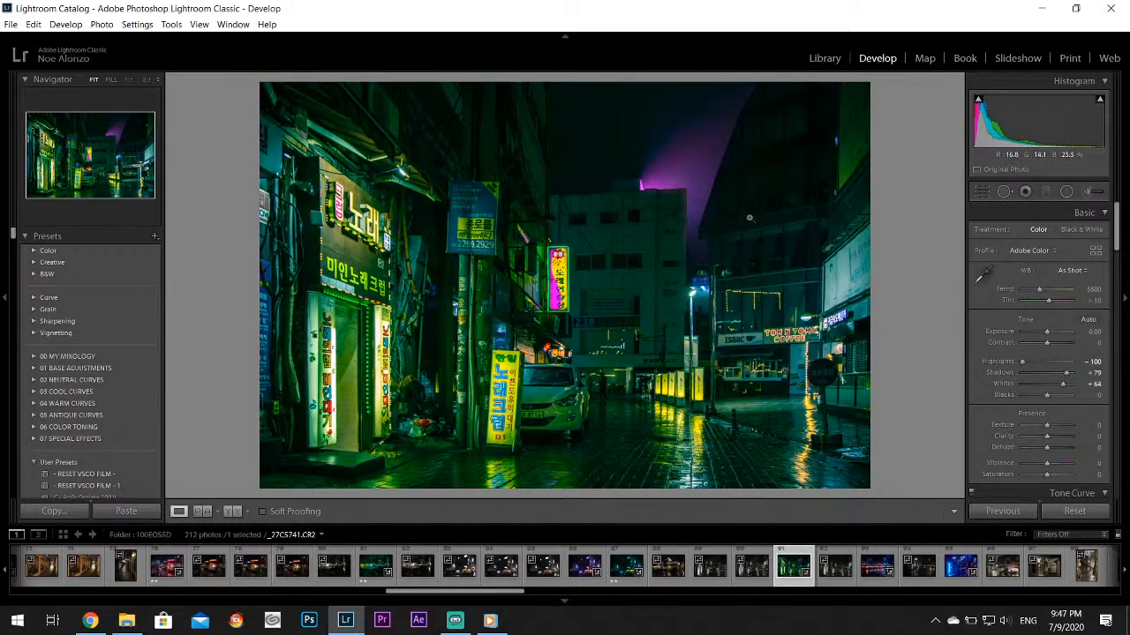
left_click(865, 578)
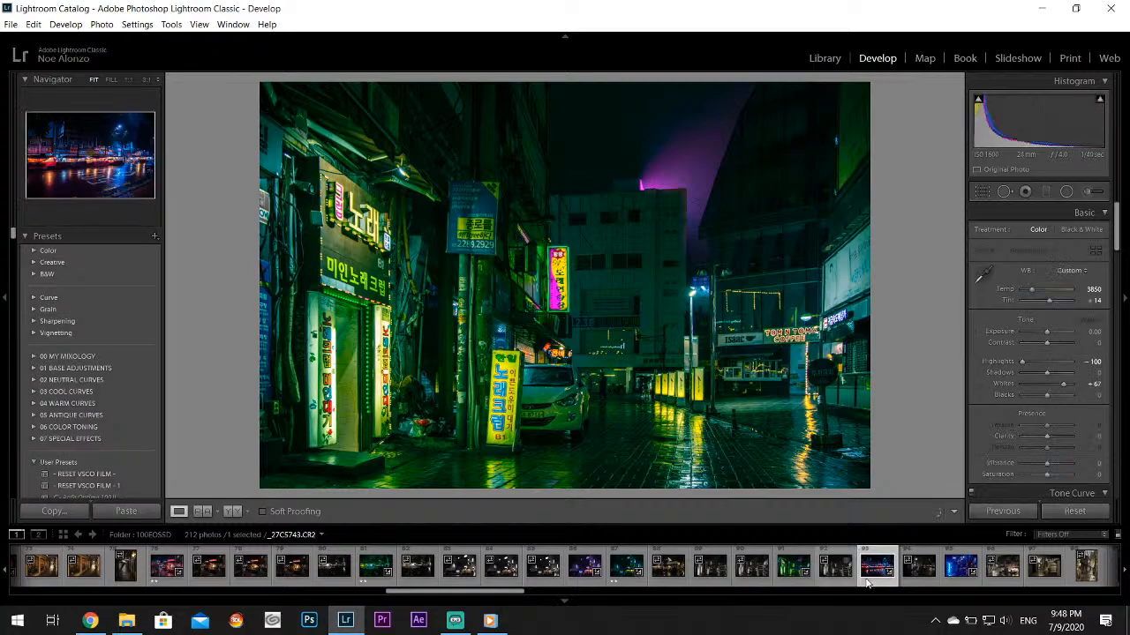
left_click(918, 569)
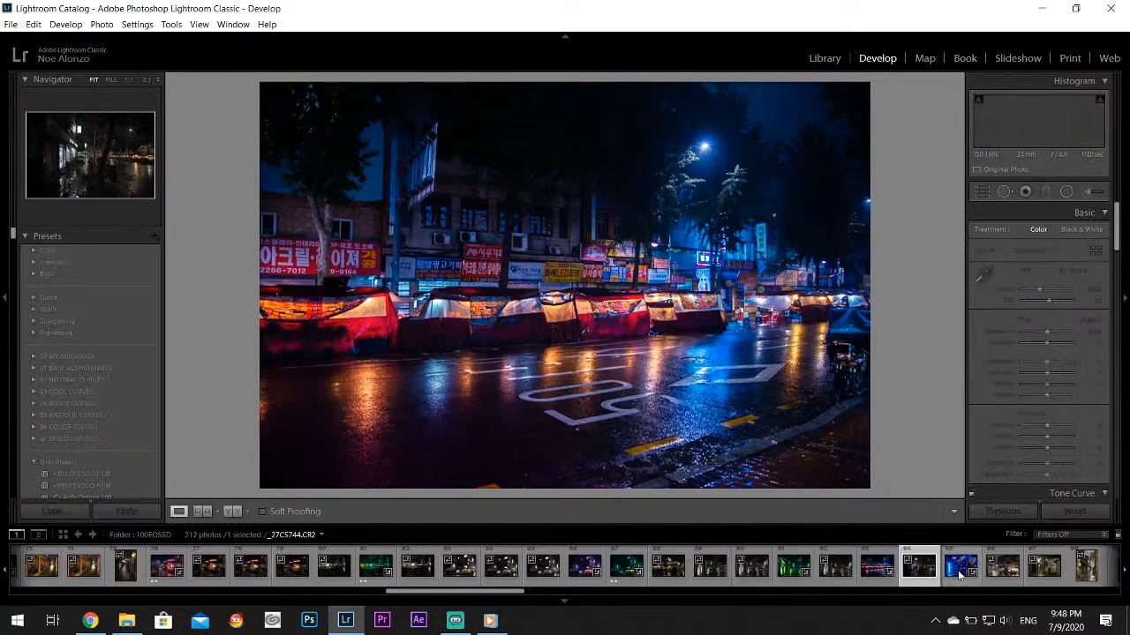
left_click(960, 569)
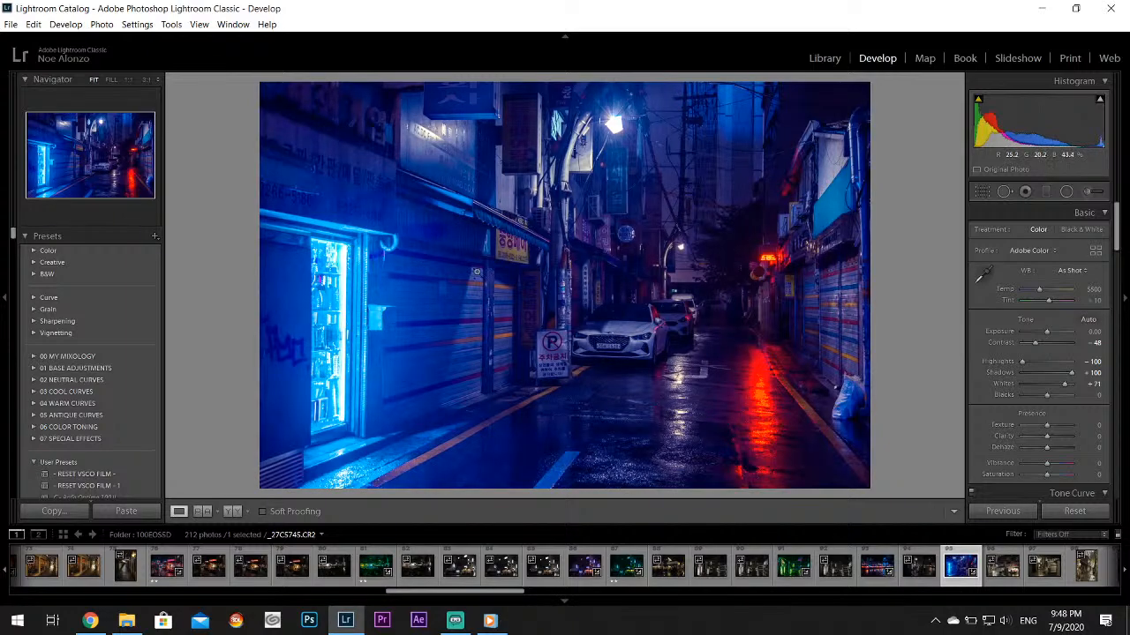
View the blue portrait-format alley photo and the blue alley photo of a couple under a pink umbrella, _27C5758.CR2
scroll(919, 578, "down", 2)
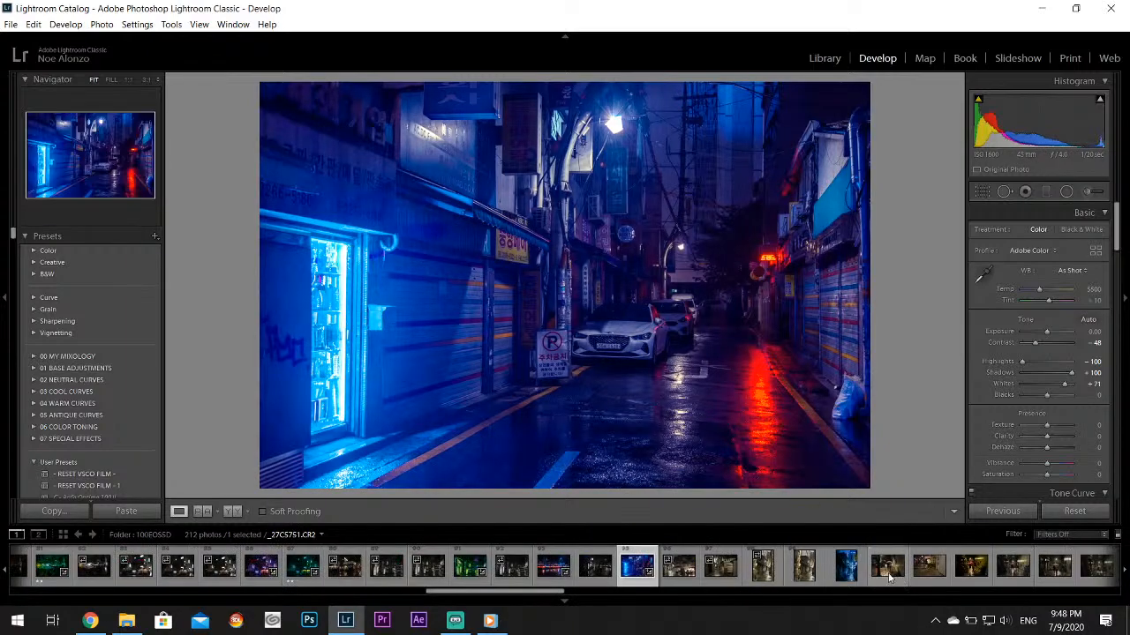
left_click(804, 566)
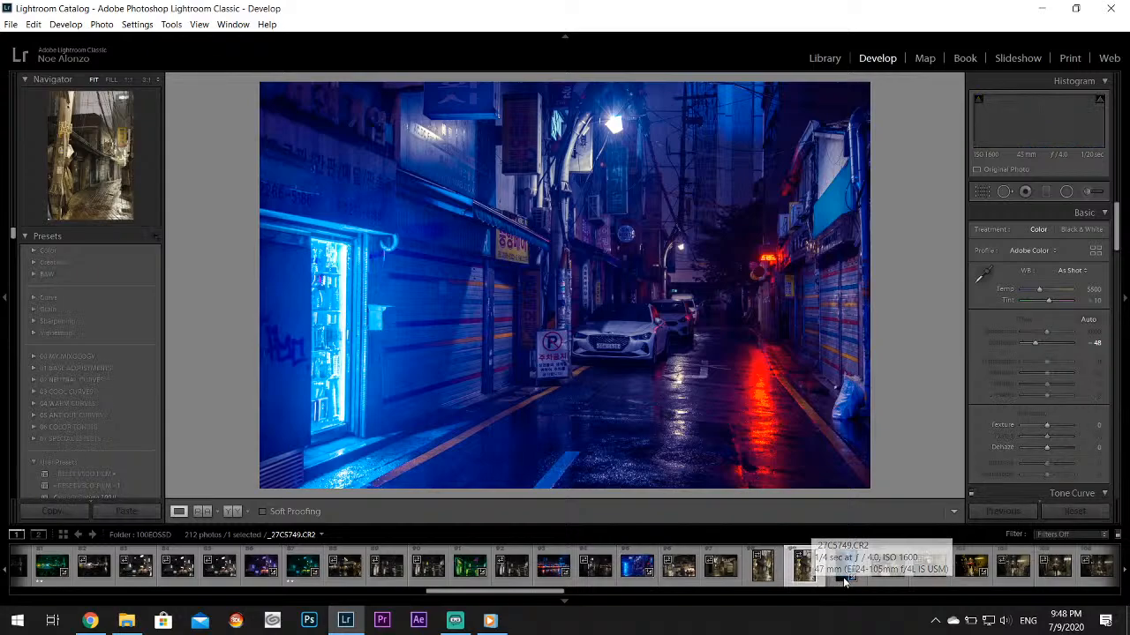
left_click(842, 573)
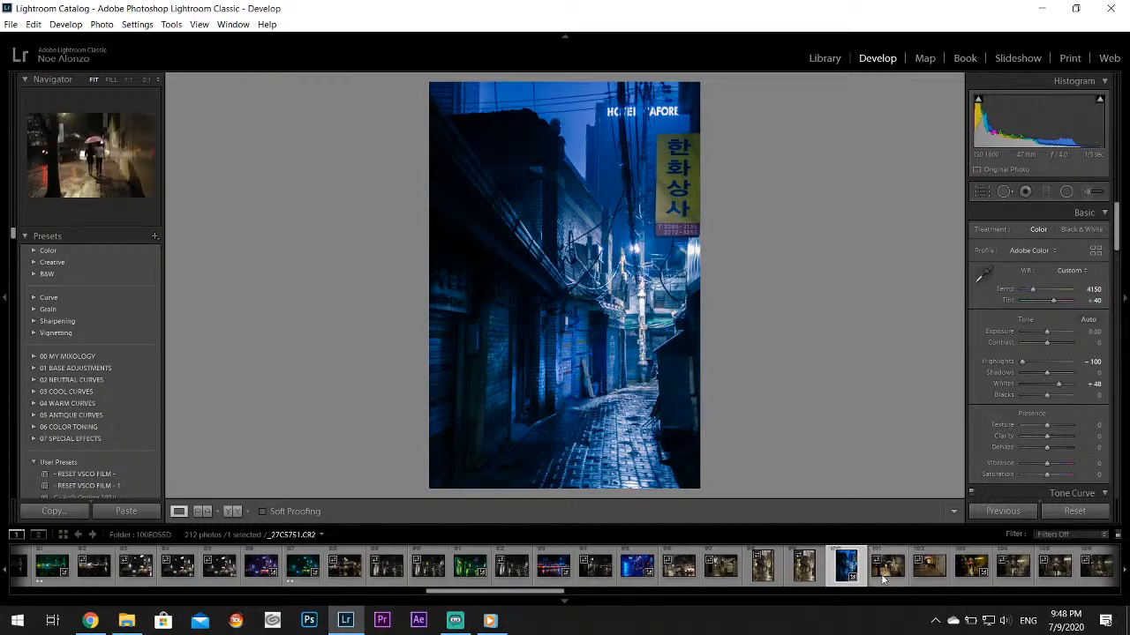
scroll(882, 578, "down", 4)
left_click(854, 578)
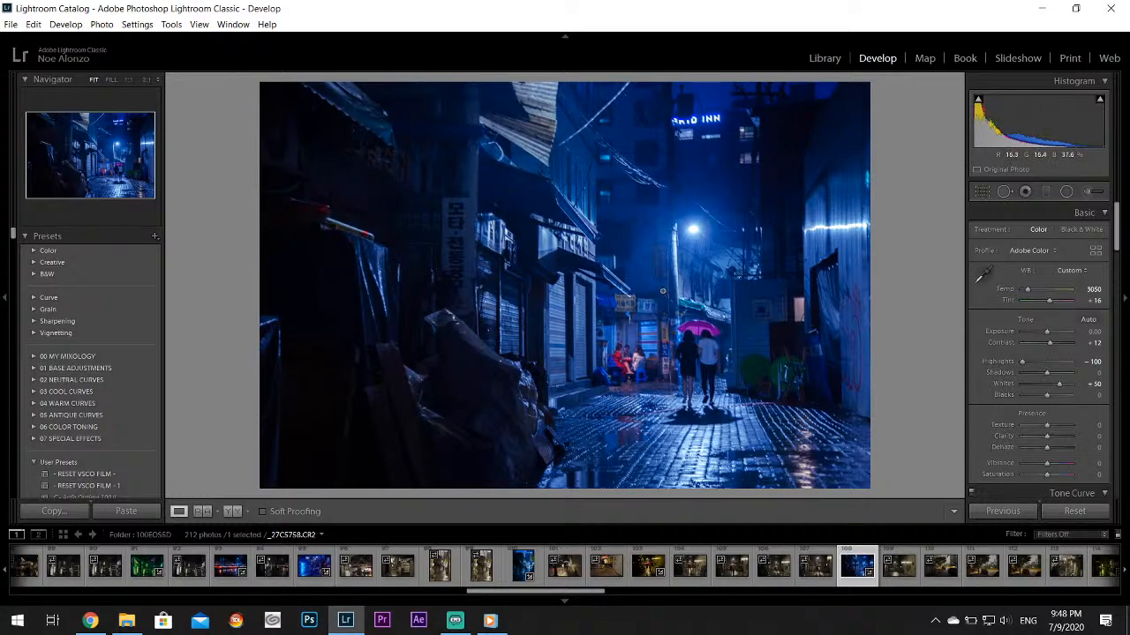
Open the yellow-green rainy street photo _27C5764.CR2 and export it to the Twitter subfolder on the Desktop
scroll(883, 570, "down", 4)
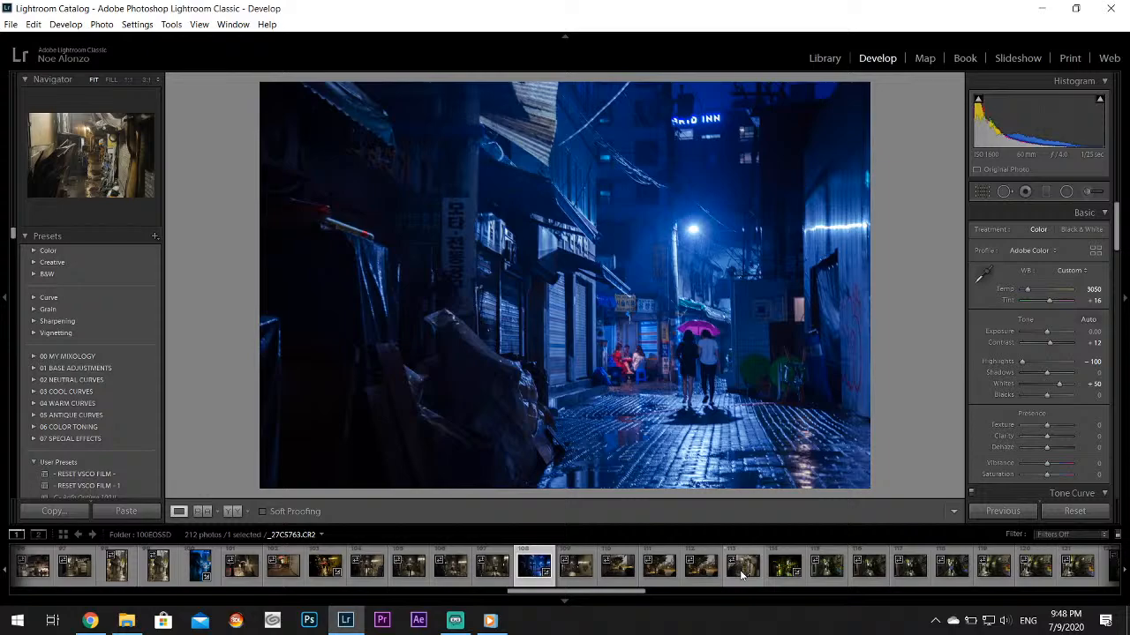
left_click(772, 576)
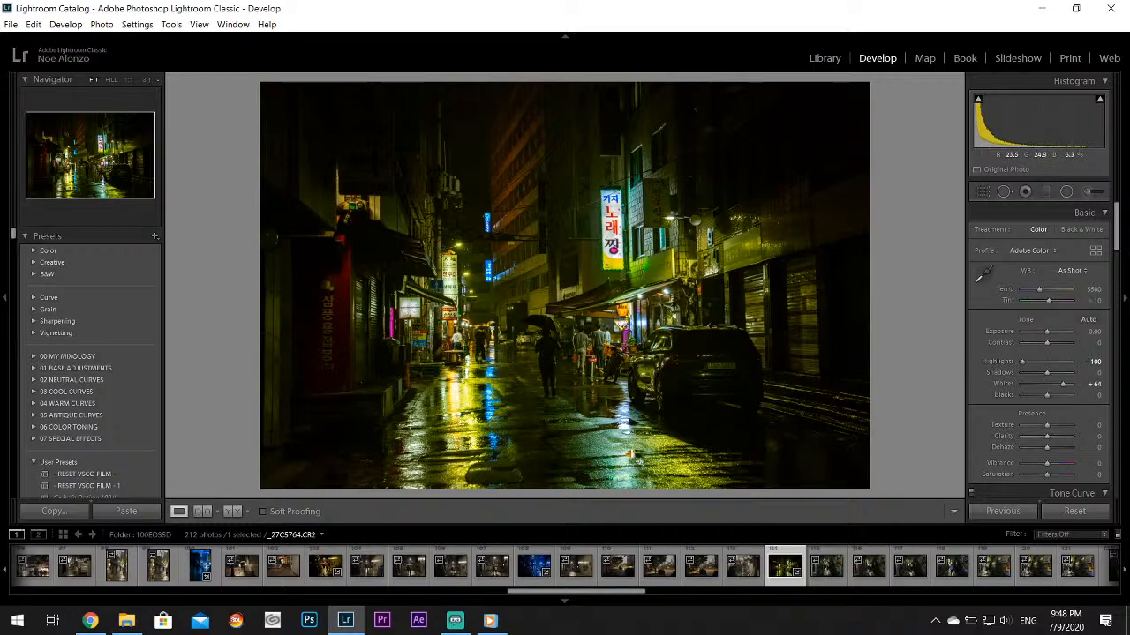
left_click(10, 25)
left_click(54, 199)
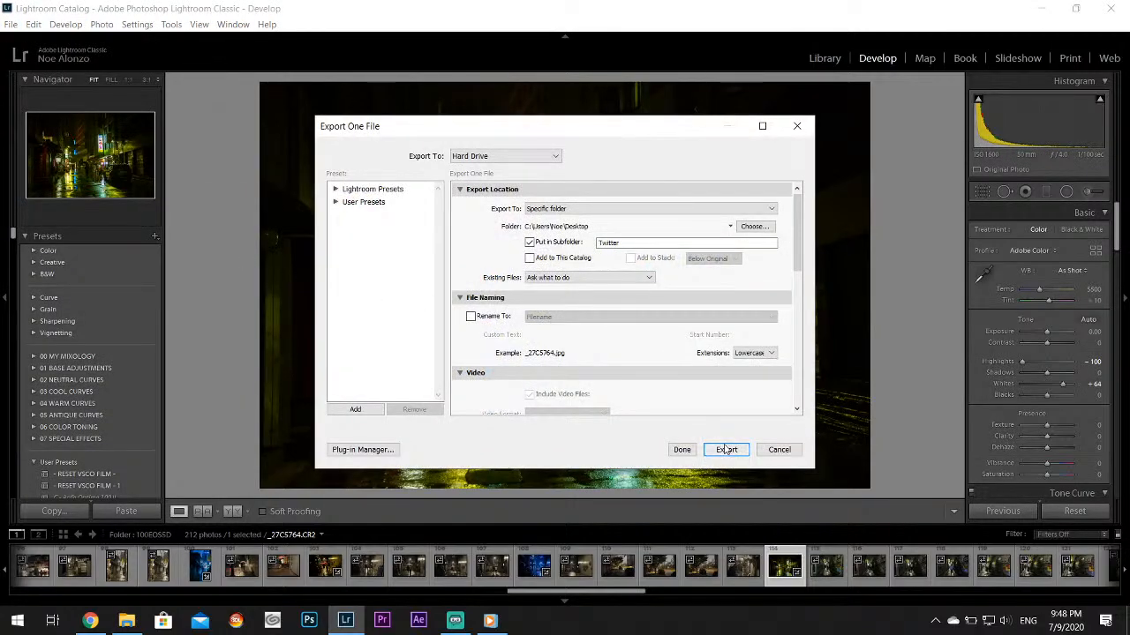
left_click(728, 449)
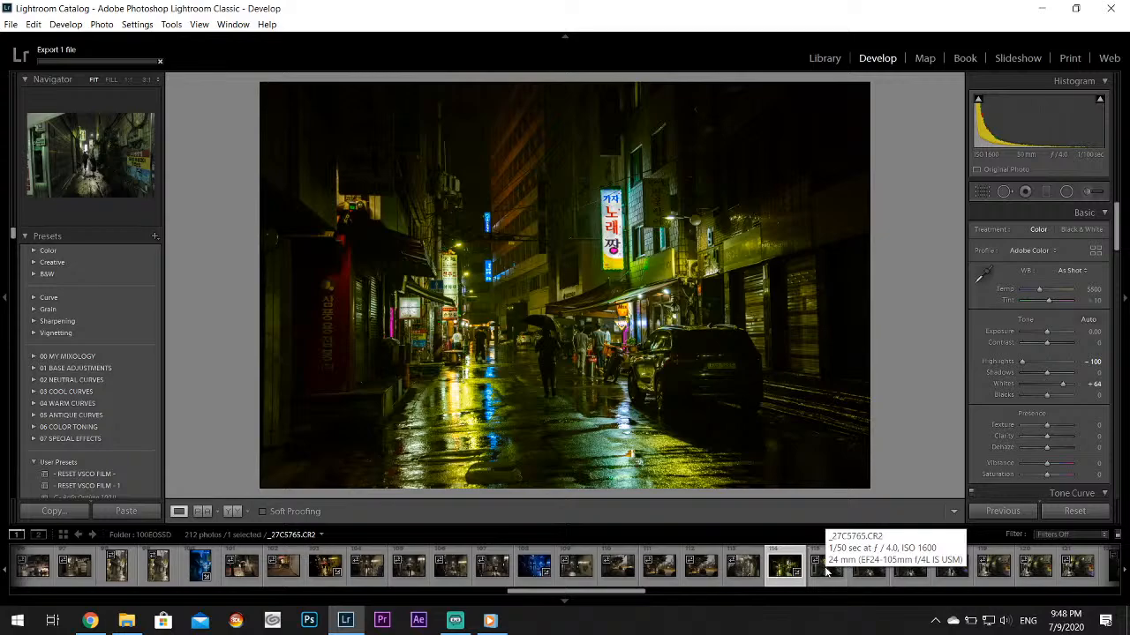
View the green-lit alley photo of a running figure, _27C5765.CR2
left_click(826, 569)
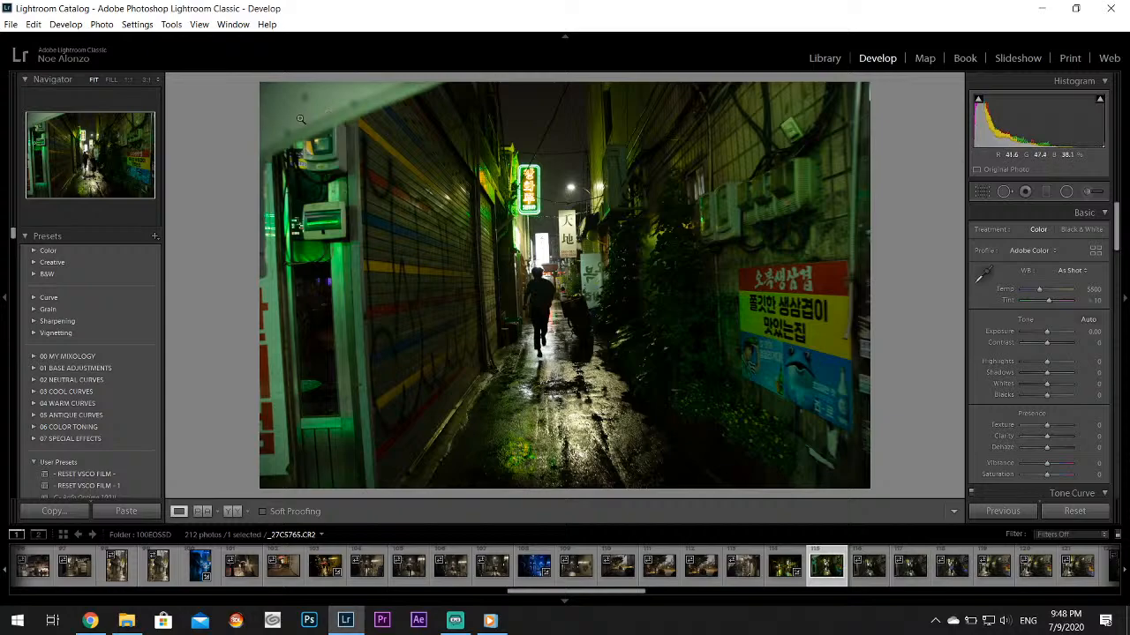
left_click_drag(300, 118, 447, 332)
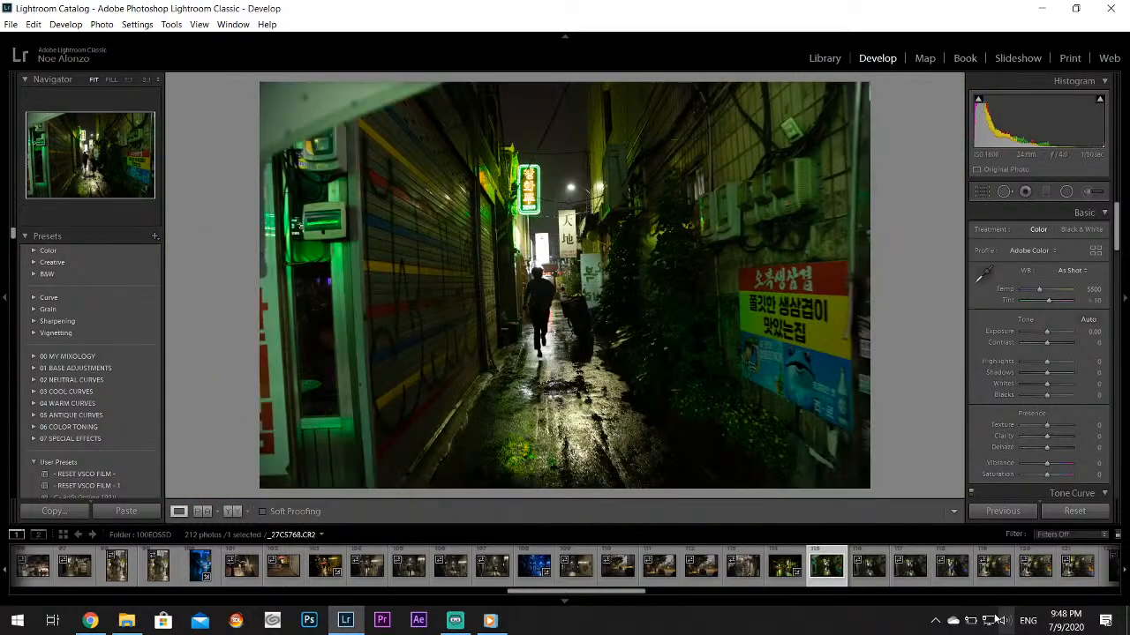
In the portrait-format alley photo _27C5773.CR2, set Highlights to -100, Shadows to +100, Whites to +67 and Vibrance to +5, inspecting the details
scroll(958, 582, "down", 3)
left_click(846, 576)
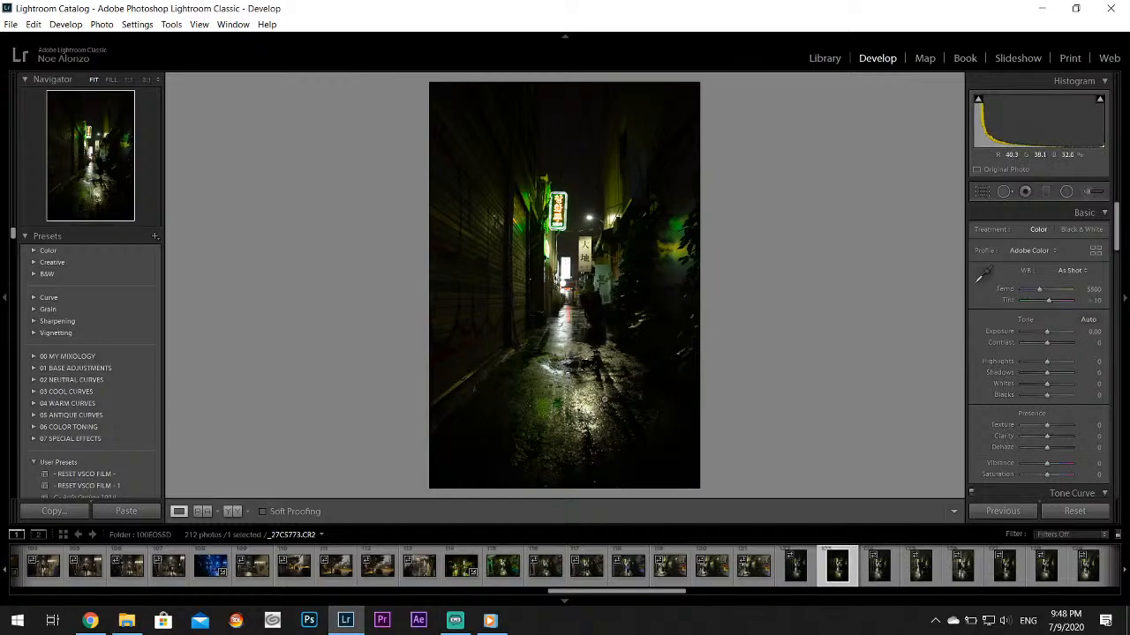
left_click_drag(1038, 361, 1062, 389)
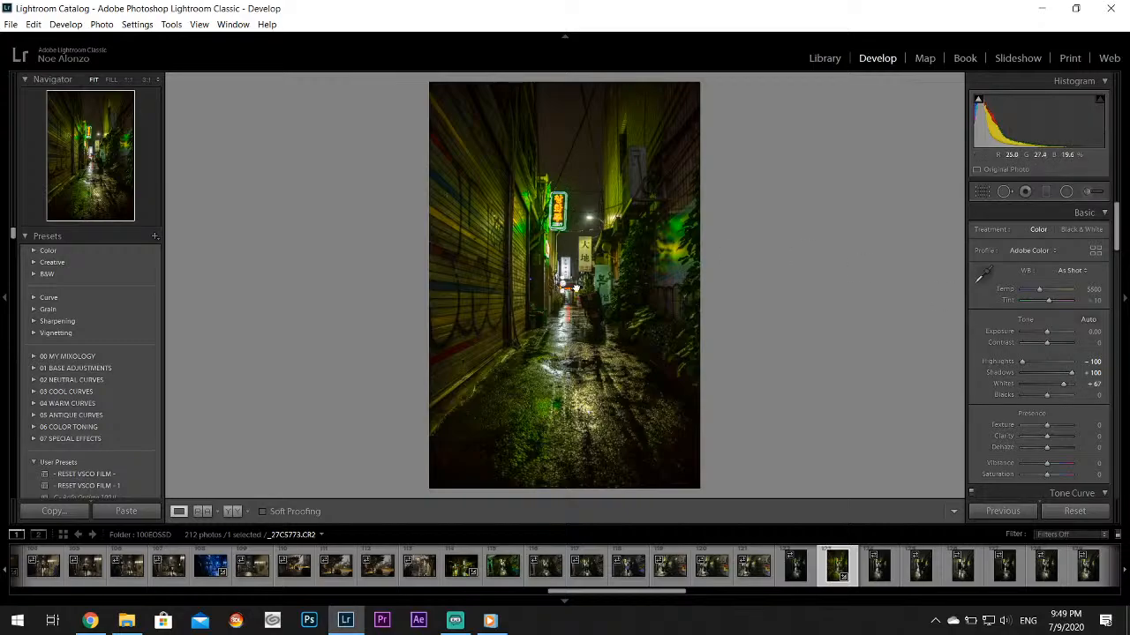
left_click(575, 289)
left_click_drag(589, 248, 565, 244)
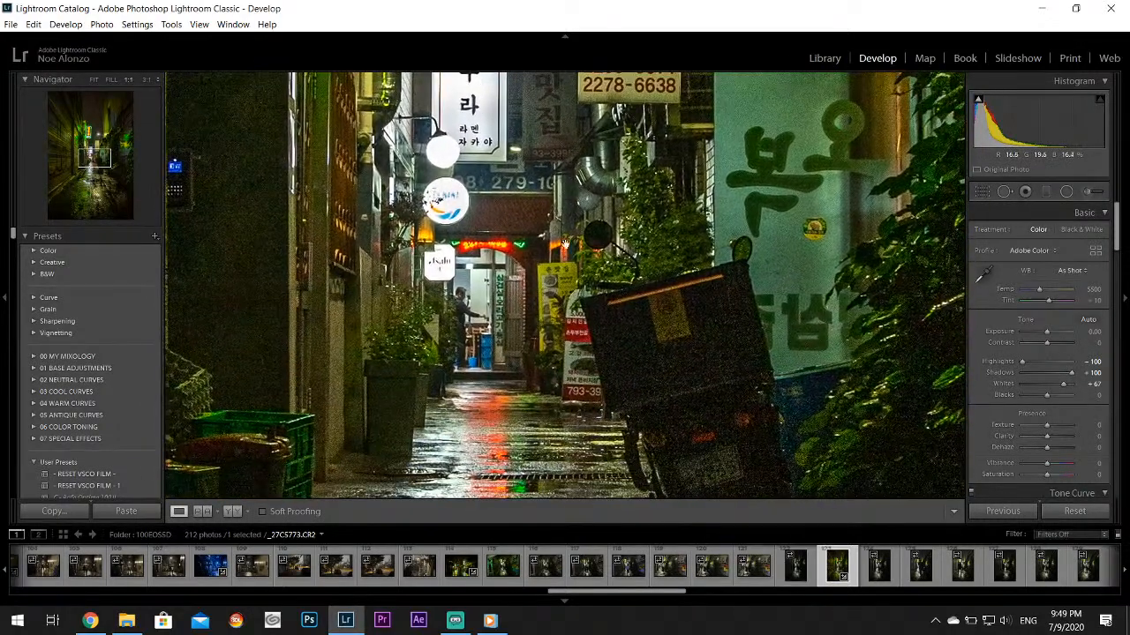
left_click_drag(500, 431, 496, 250)
left_click(494, 251)
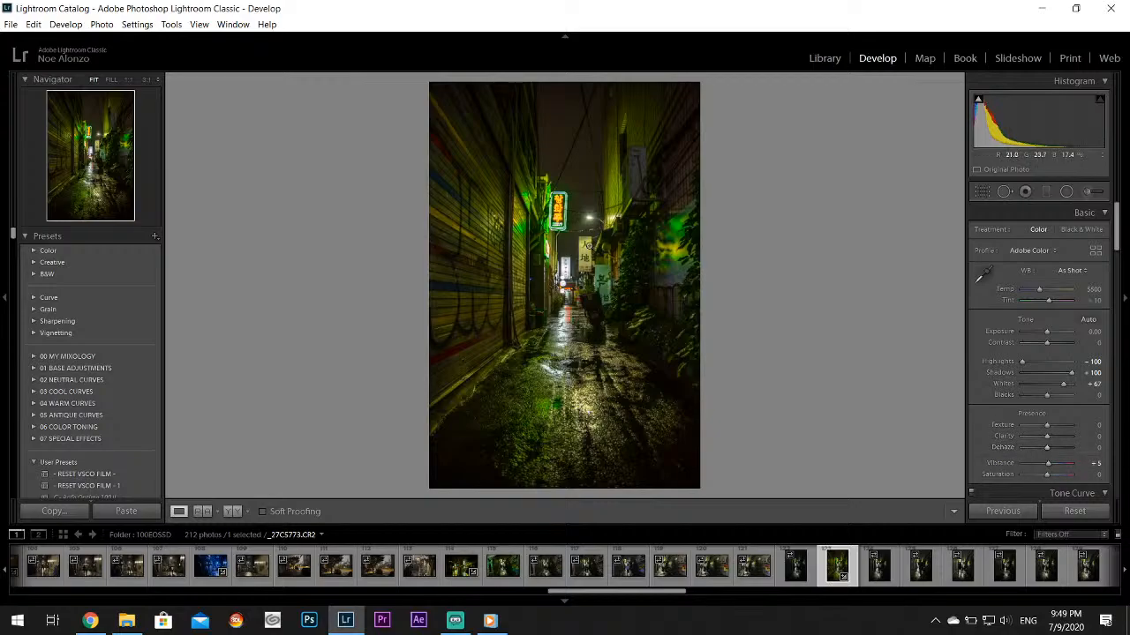
Paint a red tint over the orange lettering of the neon alley sign with the Adjustment Brush
left_click(556, 198)
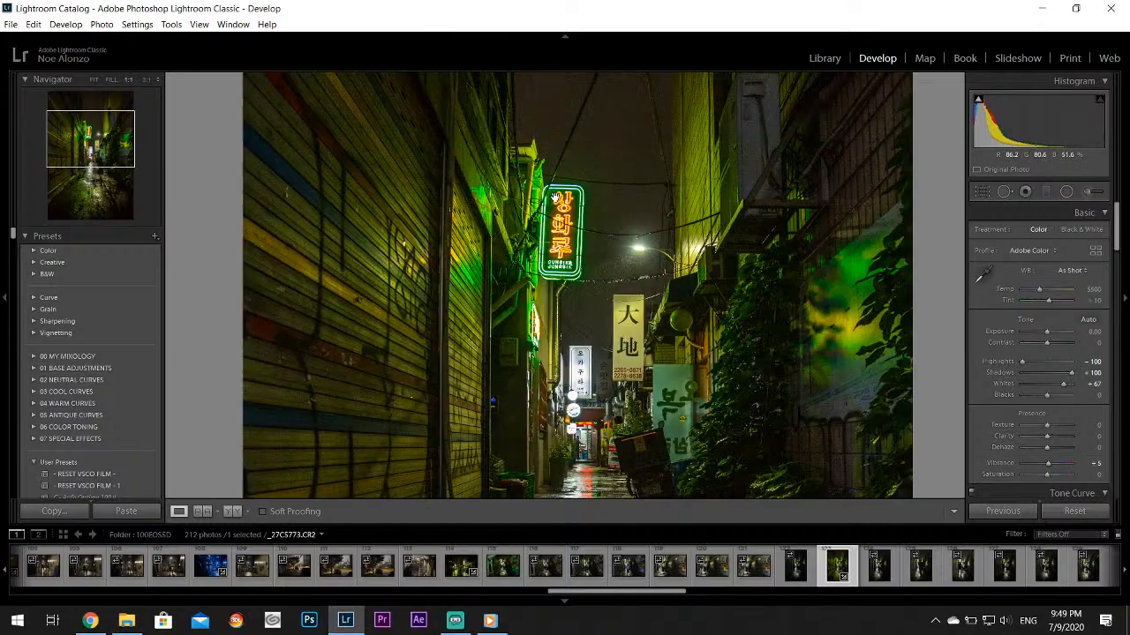
left_click(556, 198)
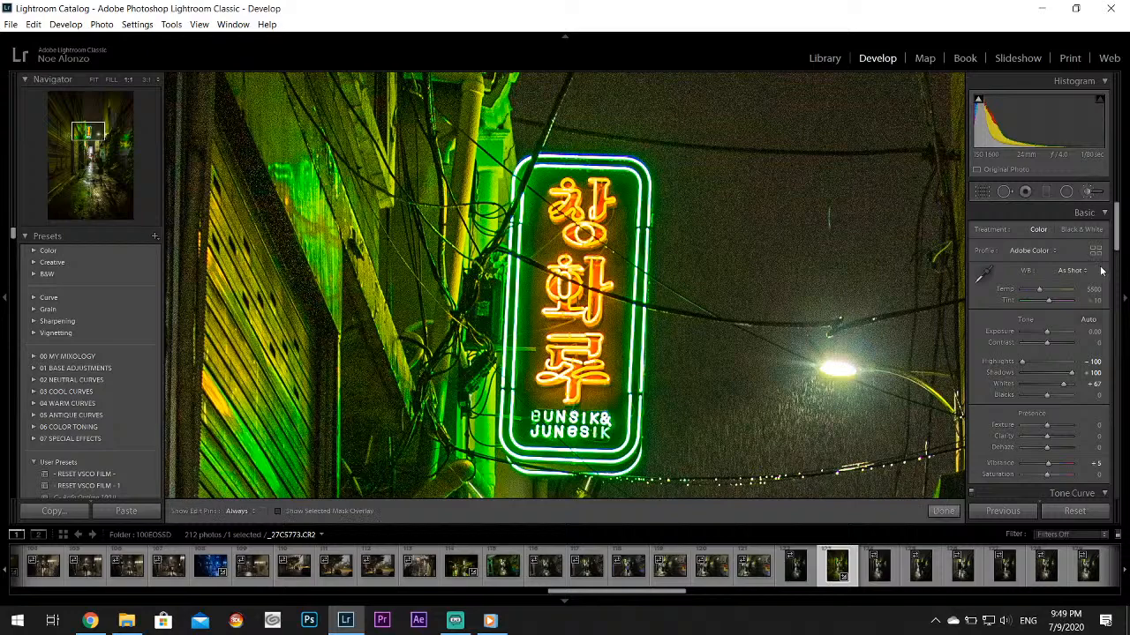
left_click(1091, 191)
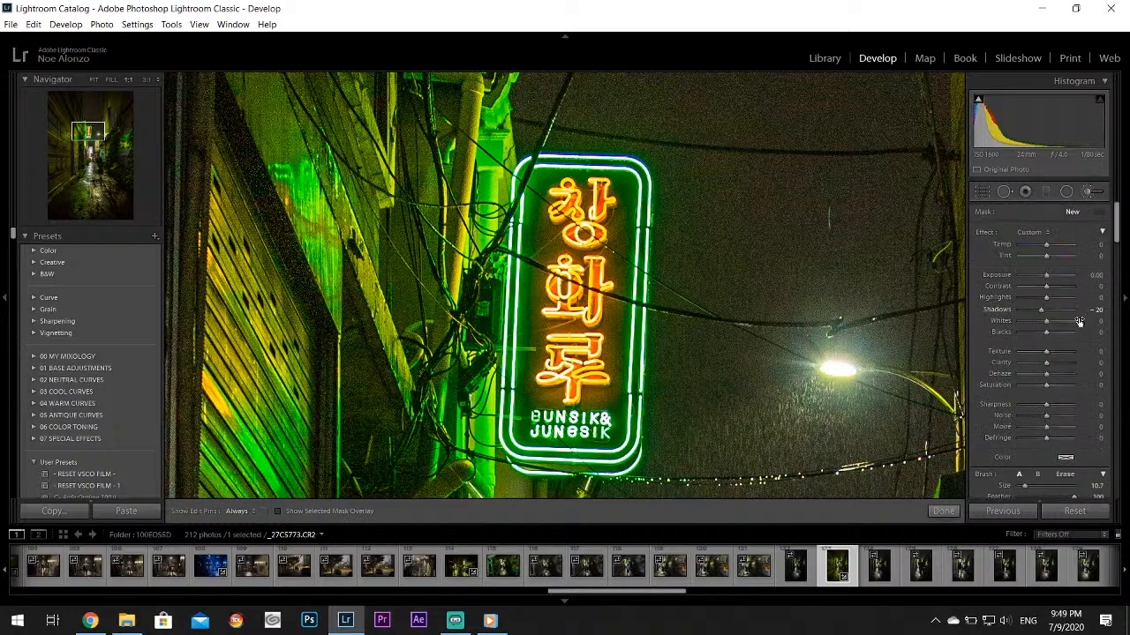
left_click(1066, 457)
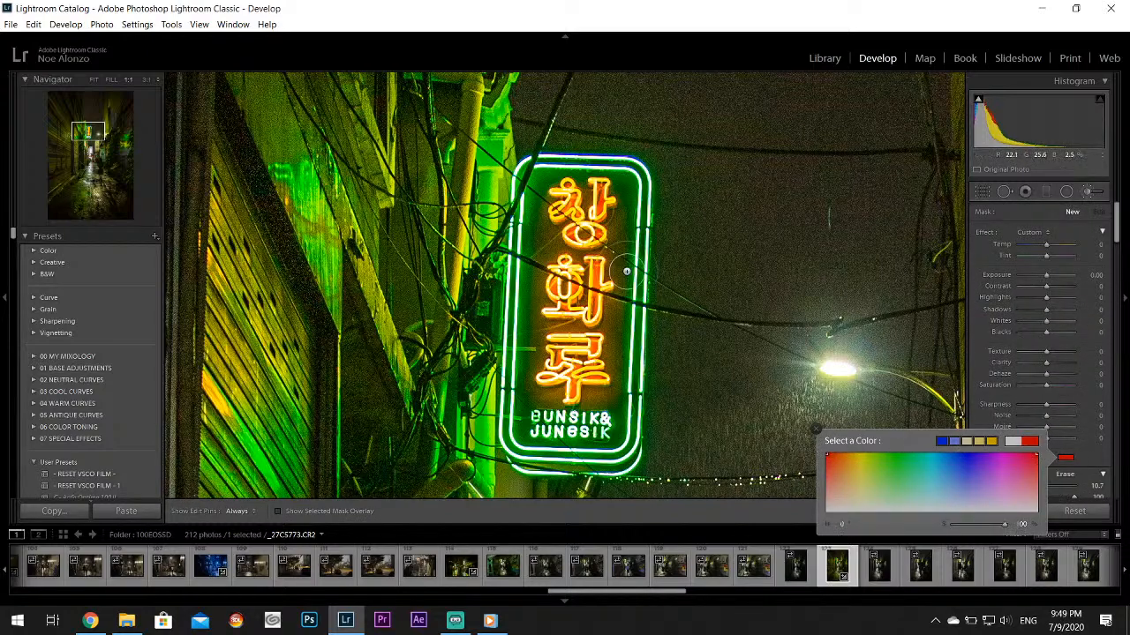
mouse_move(577, 202)
left_mouse_down()
mouse_move(597, 206)
mouse_move(572, 252)
mouse_move(582, 300)
mouse_move(570, 353)
left_mouse_up()
key("h")
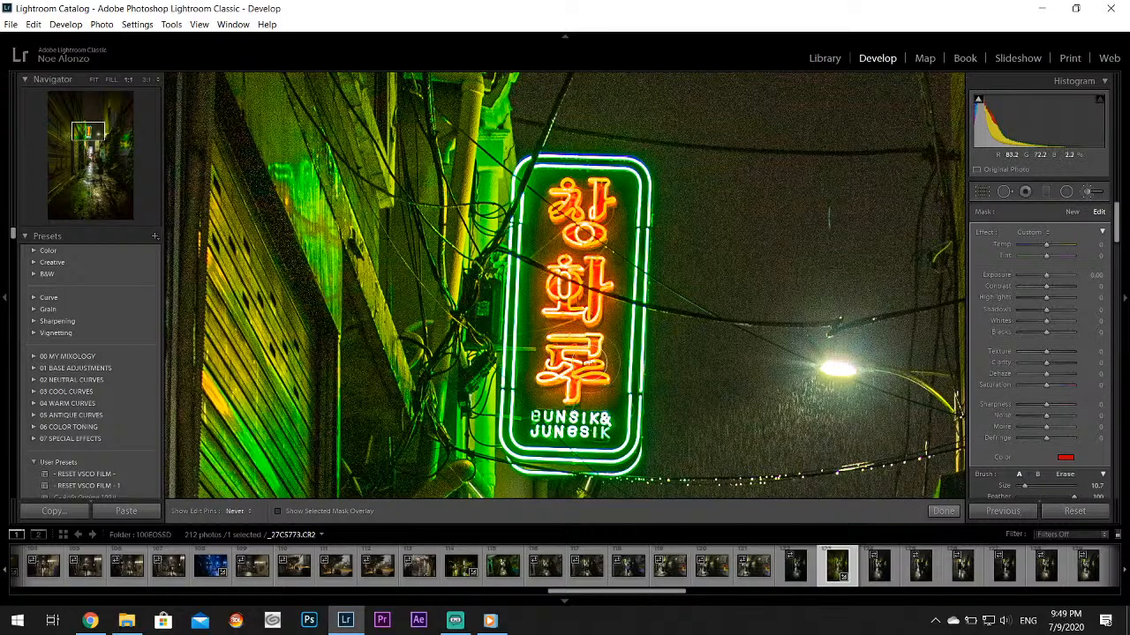
key("h")
left_click(944, 512)
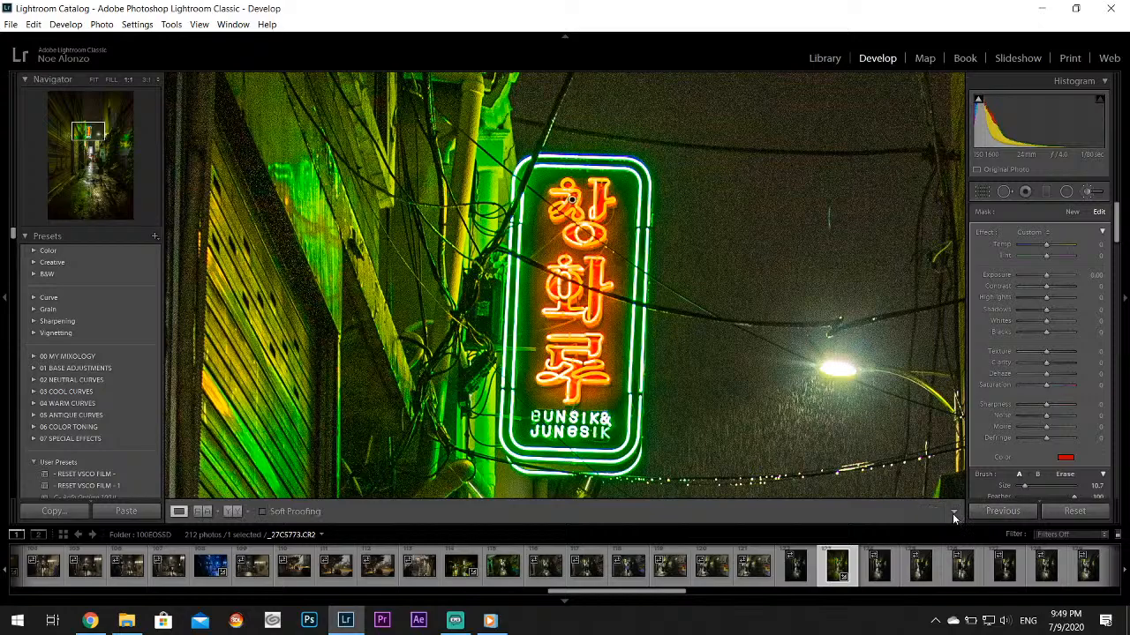
left_click(703, 353)
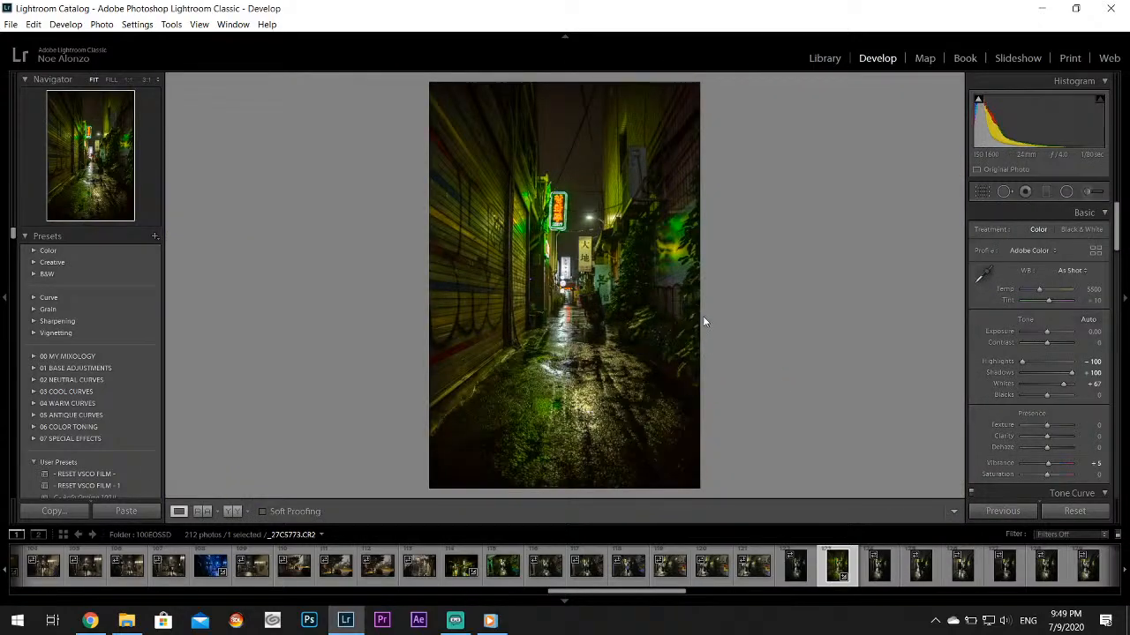
Brush a red tint onto the neon reflection on the wet alley pavement and fine-tune its shade
left_click(615, 343)
left_click_drag(615, 343, 974, 529)
left_click(1092, 191)
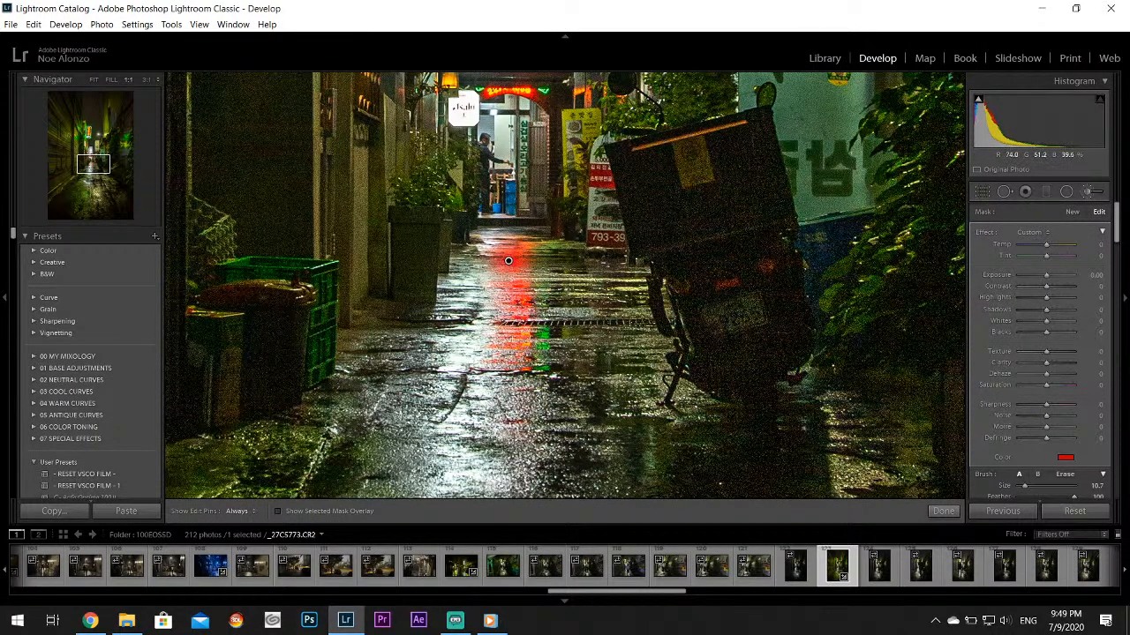
left_click(1065, 457)
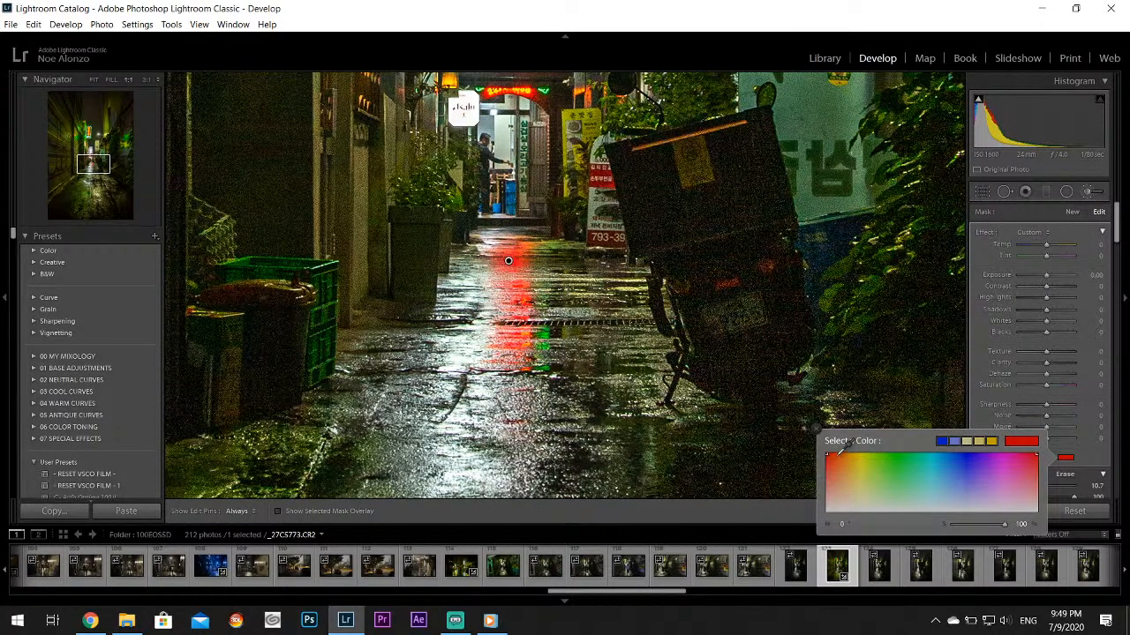
left_click_drag(837, 459, 829, 471)
left_click(817, 431)
left_click(944, 513)
left_click(530, 239)
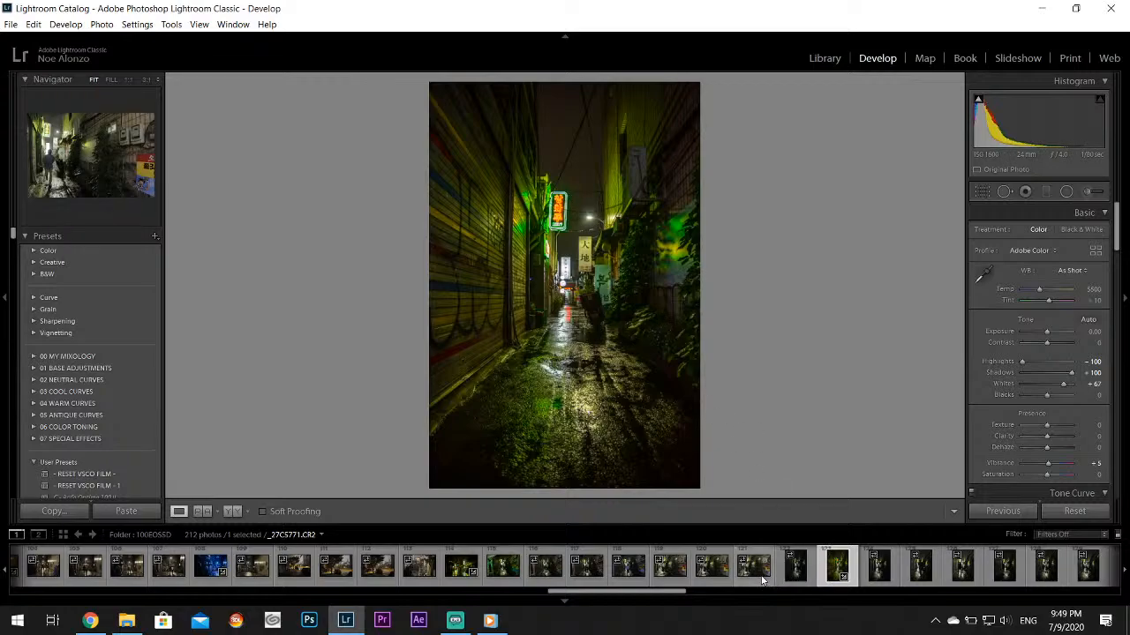
Review the alley photos _27C5771.CR2 to _27C5769.CR2 and examine the Terra beer poster up close in _27C5769.CR2
left_click(763, 580)
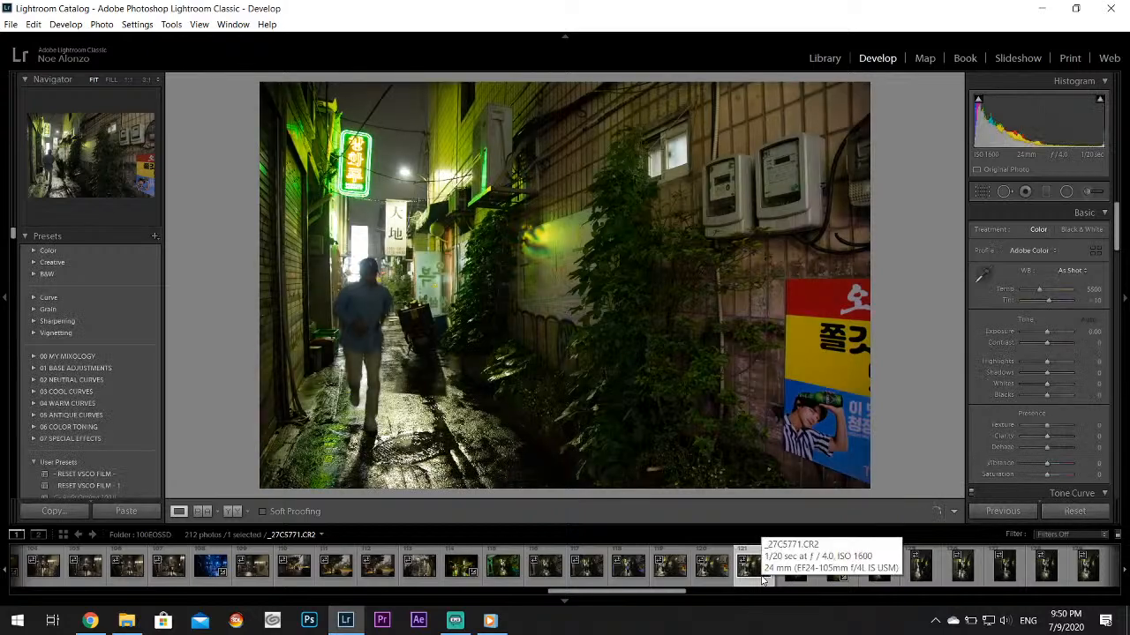
left_click(716, 572)
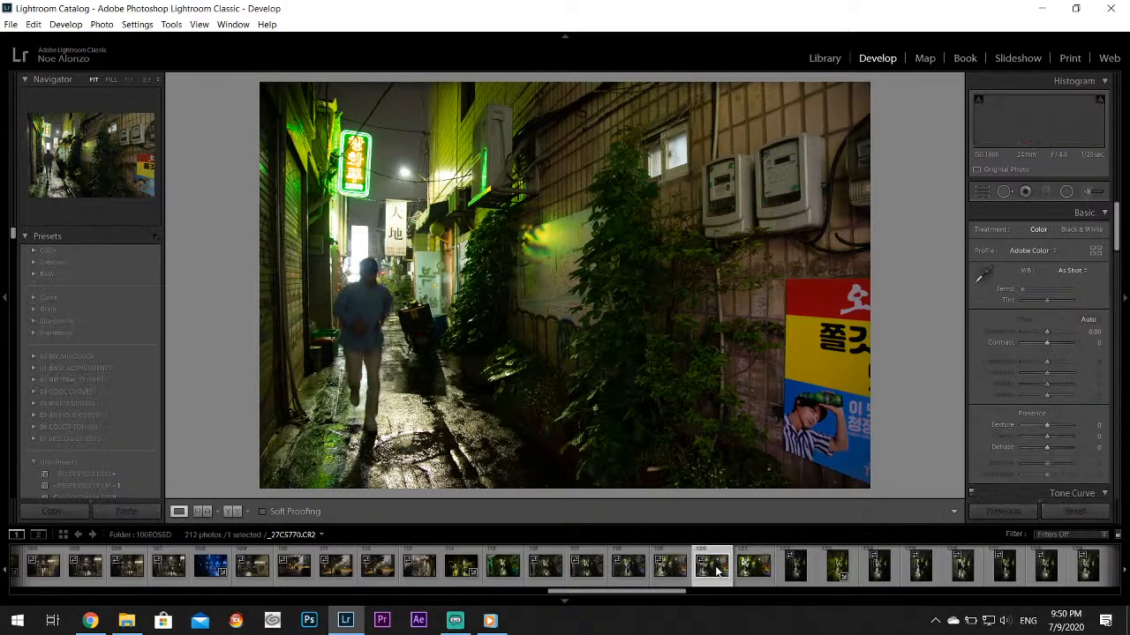
left_click(677, 580)
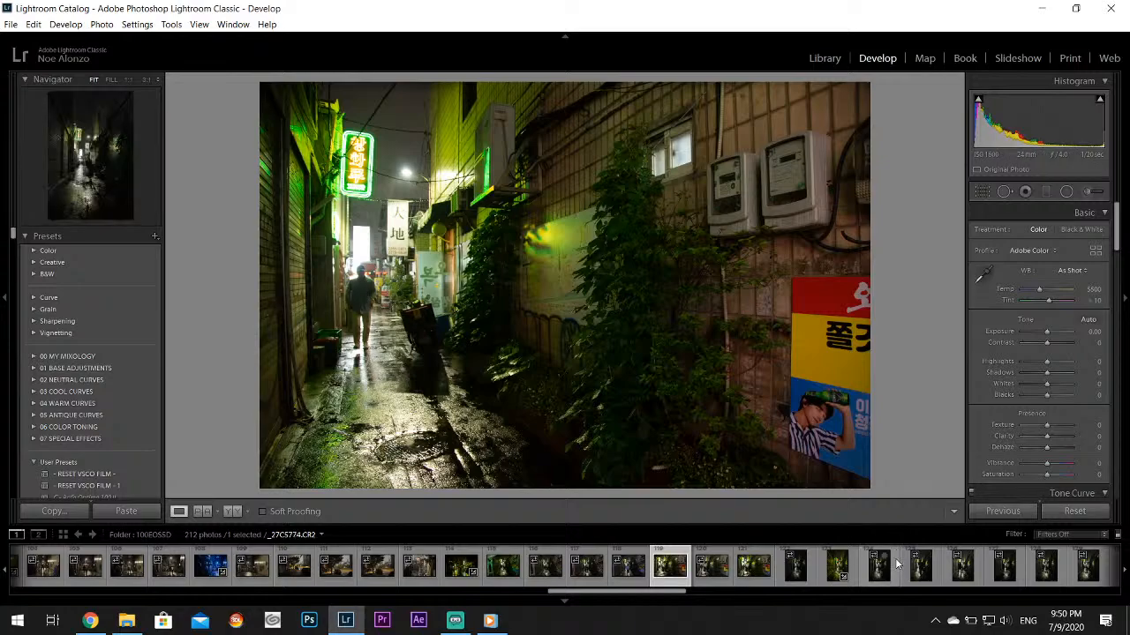
left_click(830, 414)
left_click_drag(829, 415, 653, 260)
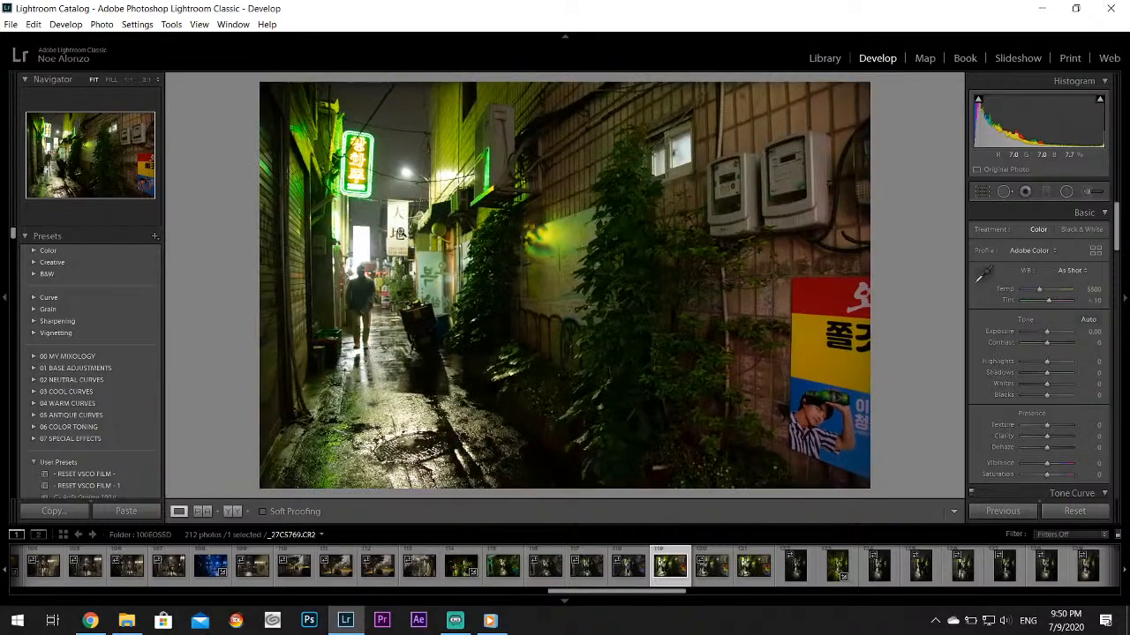
left_click_drag(877, 422, 741, 244)
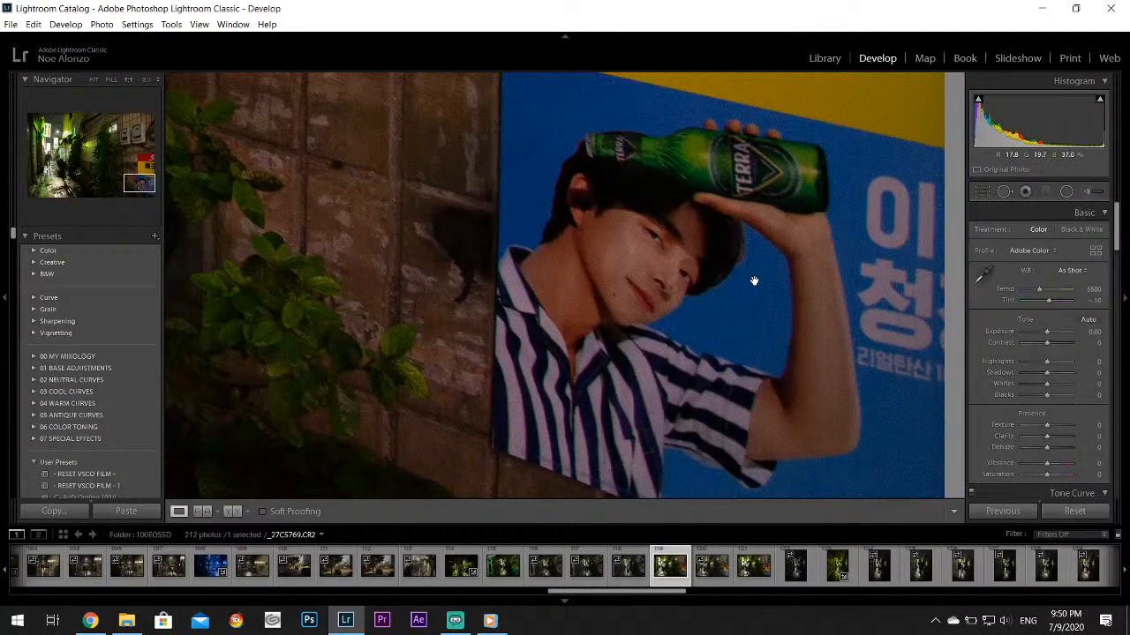
left_click_drag(758, 311, 761, 318)
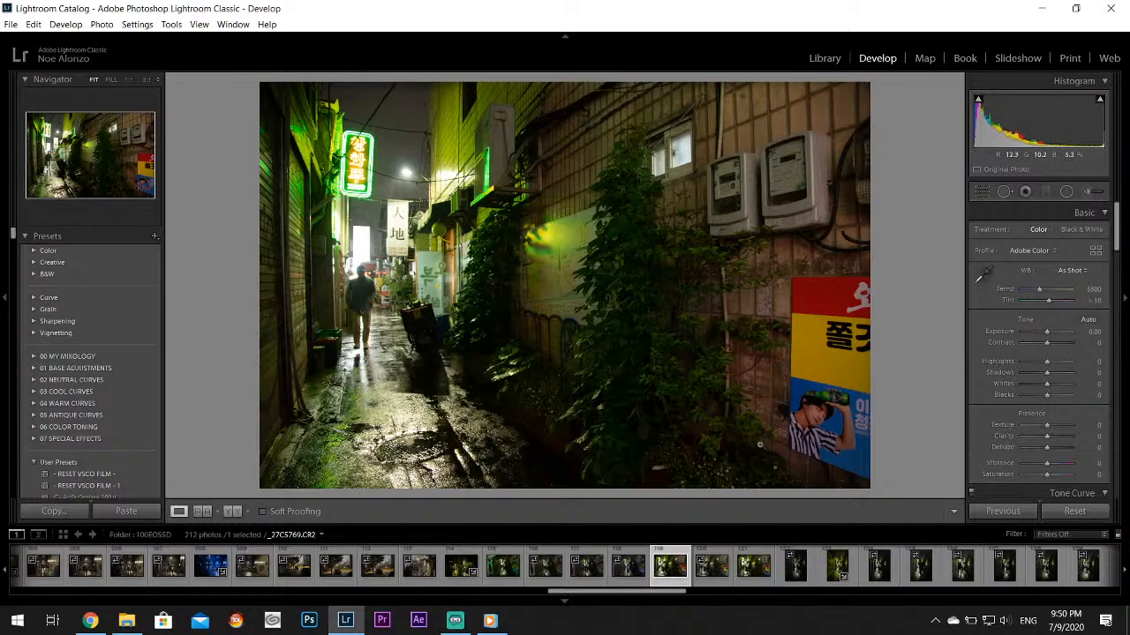
Open the green portrait-format alley photo _27C5782.CR2 and examine the silhouetted man and the surrounding signs up close
left_click(894, 578)
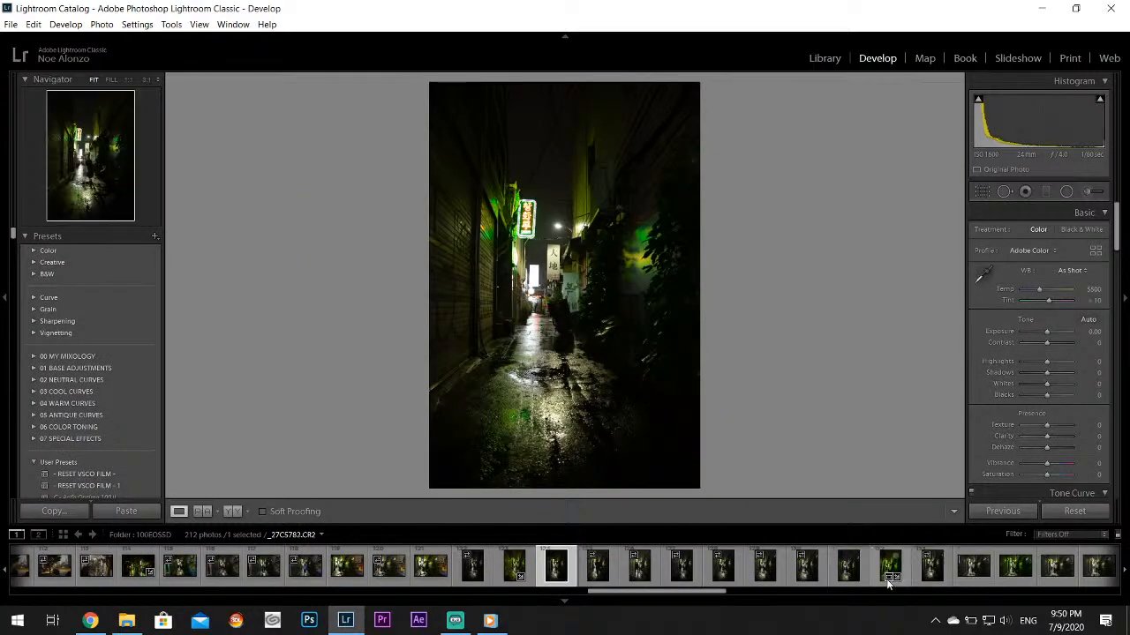
left_click(881, 572)
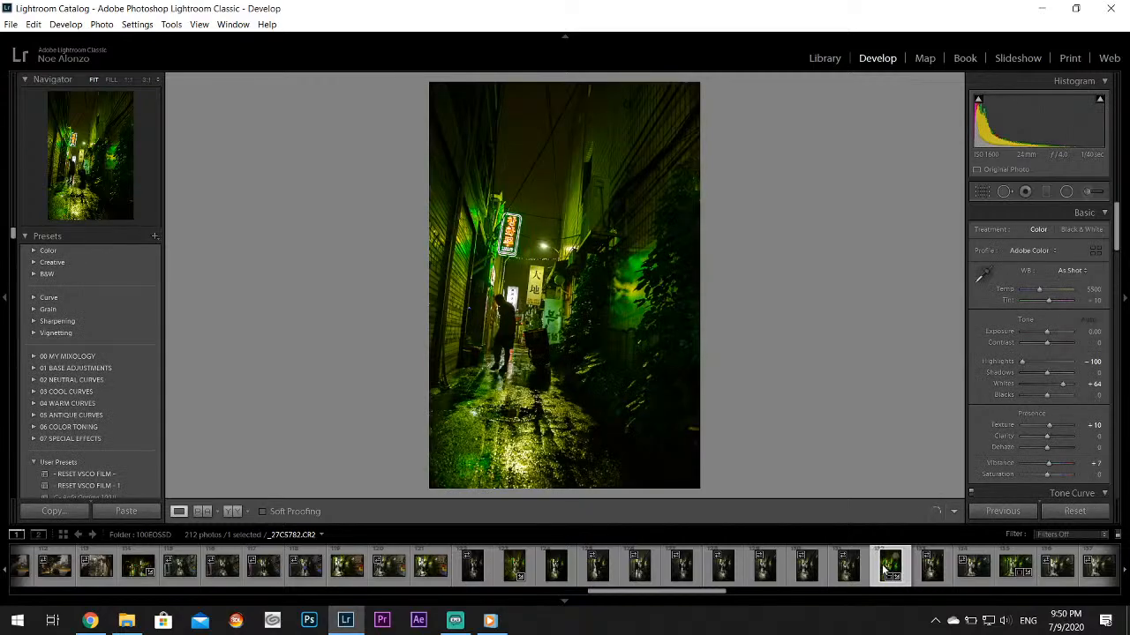
left_click(499, 294)
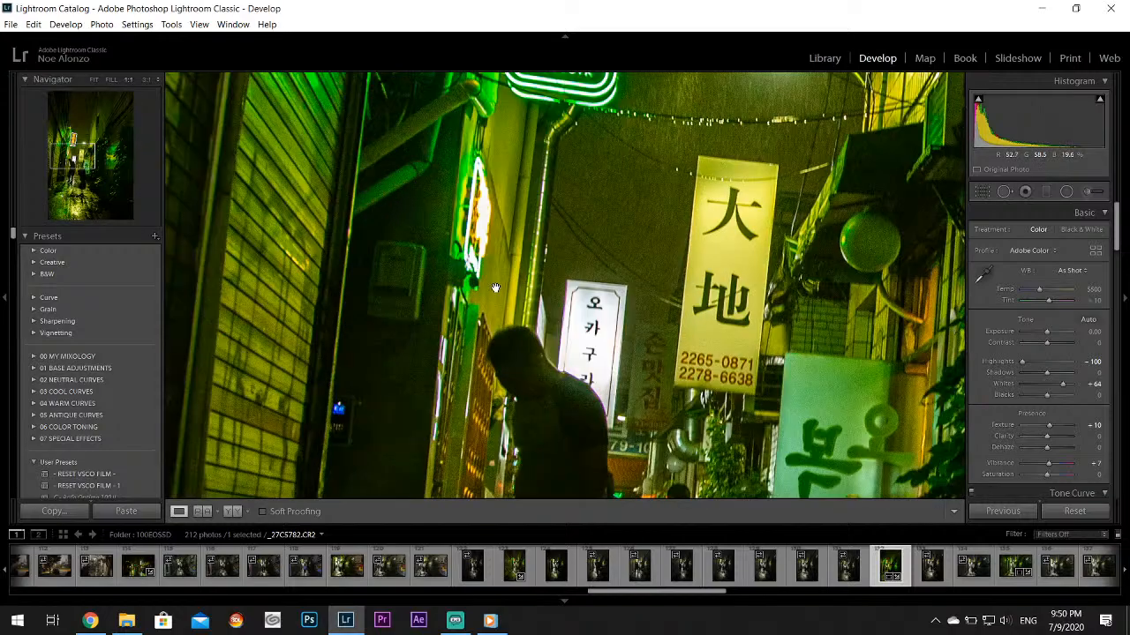
left_click_drag(609, 345, 526, 110)
left_click_drag(599, 314, 586, 280)
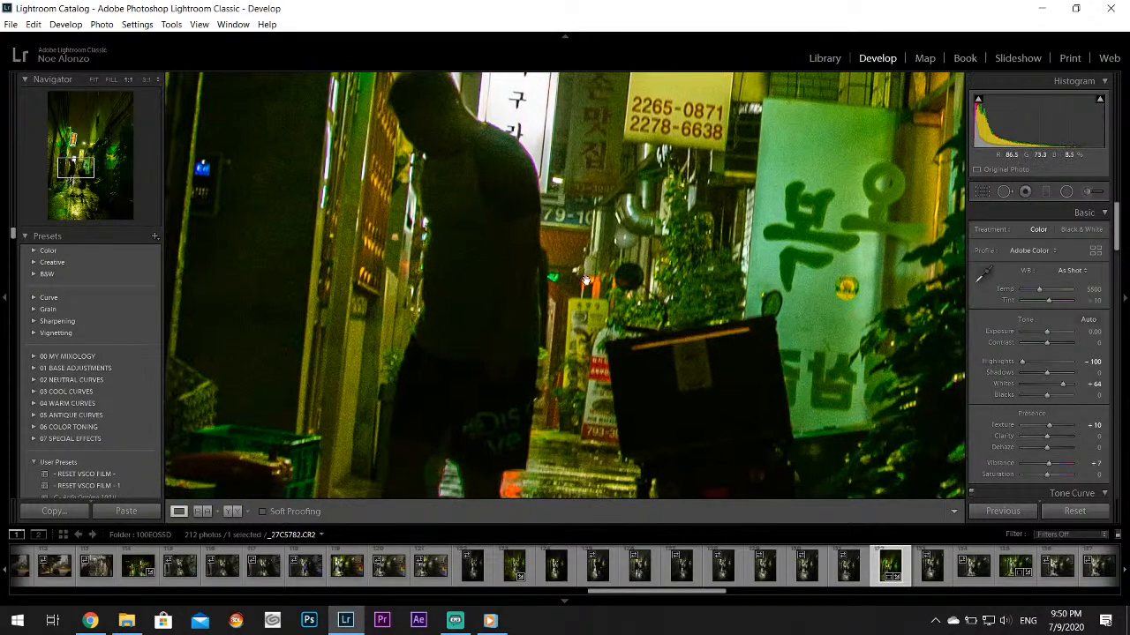
left_click(586, 280)
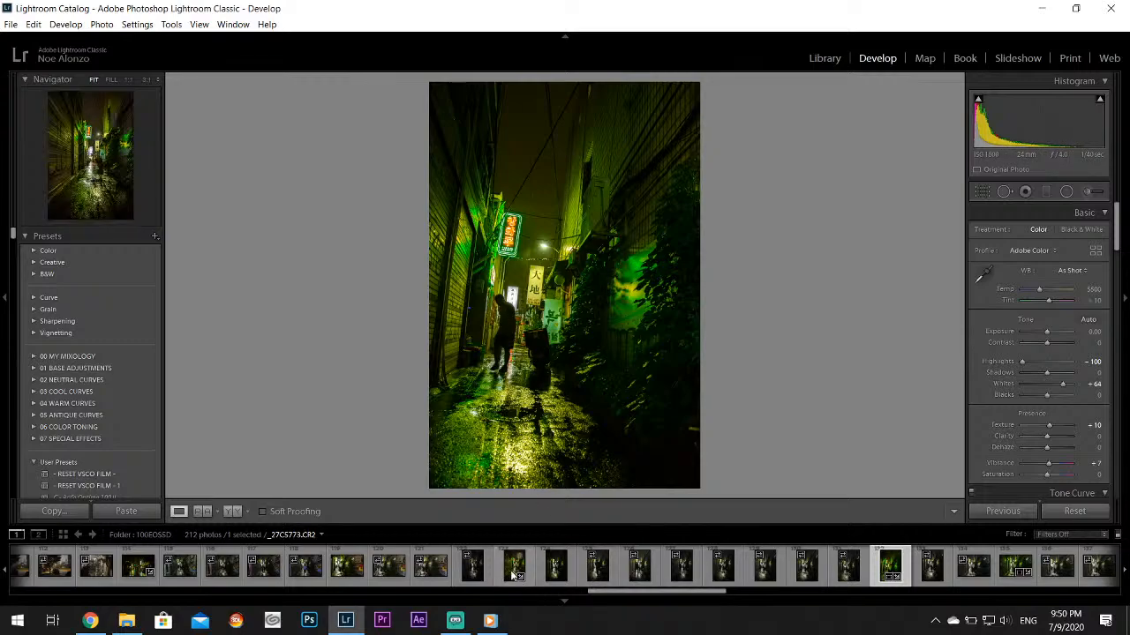
Examine the Terra beer poster up close in _27C5771.CR2, and view the green alley photo _27C5785.CR2
left_click(423, 575)
left_click_drag(847, 419, 578, 263)
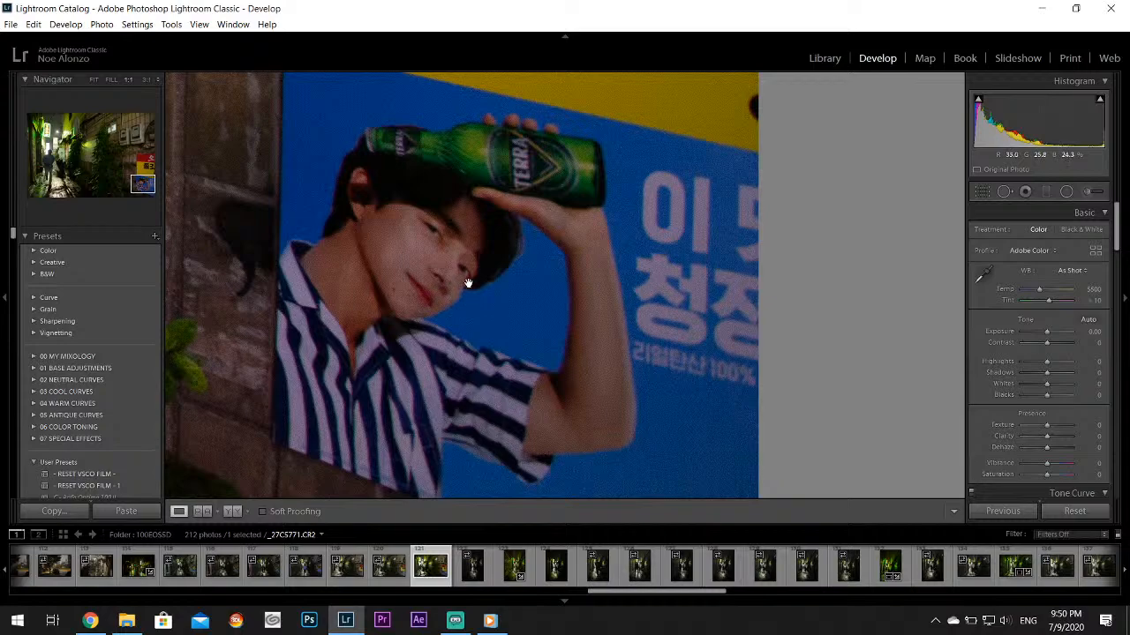
left_click_drag(468, 282, 517, 289)
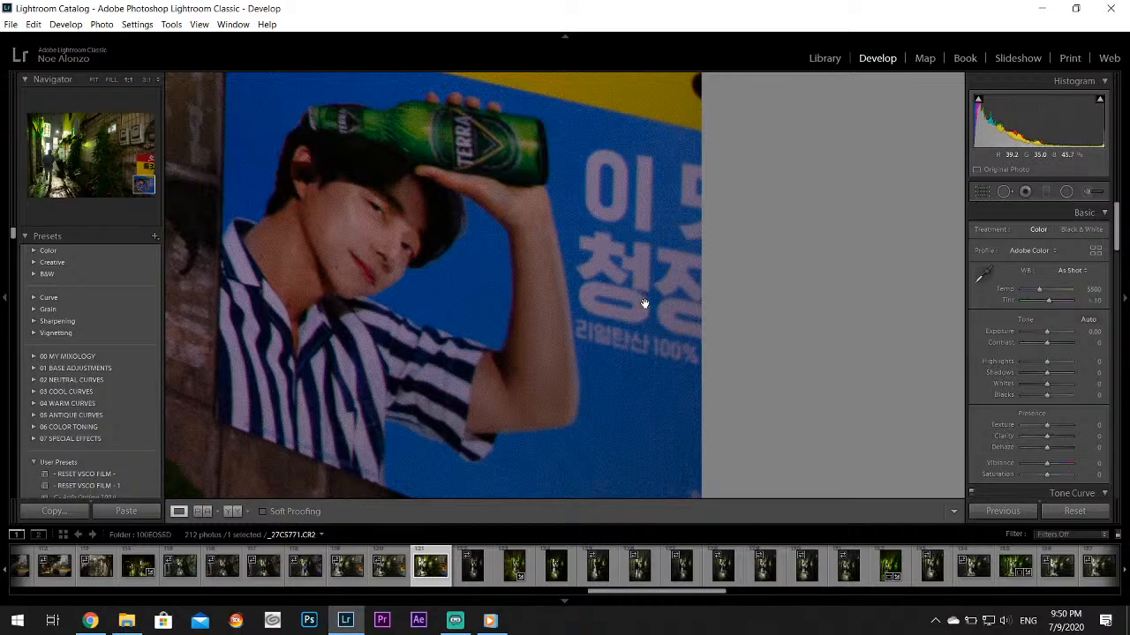
left_click(440, 177)
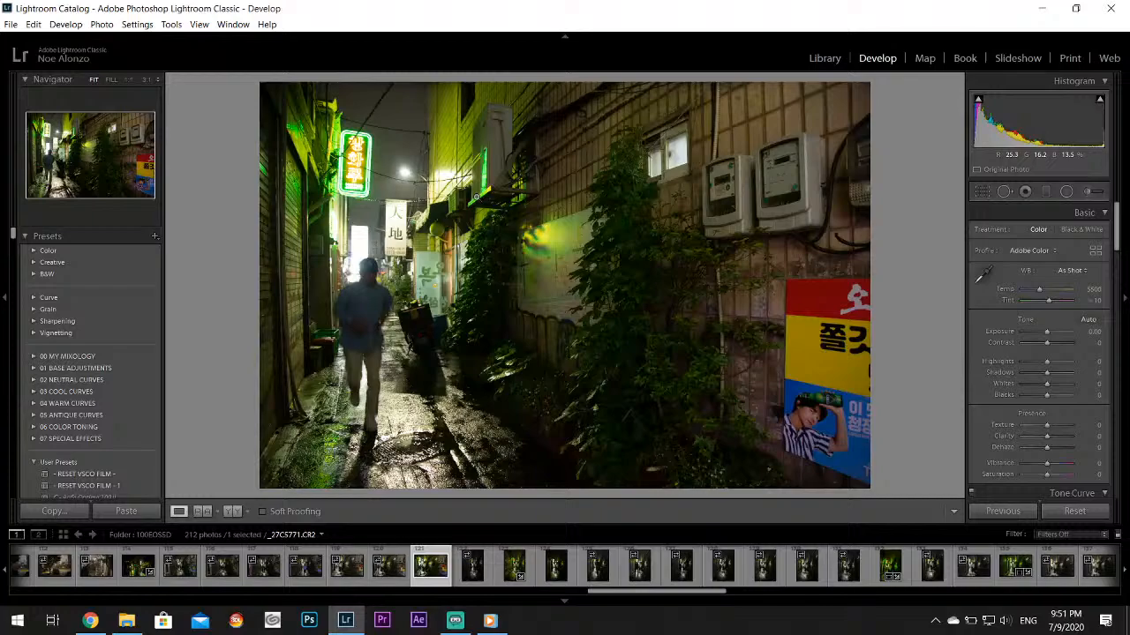
left_click(1024, 579)
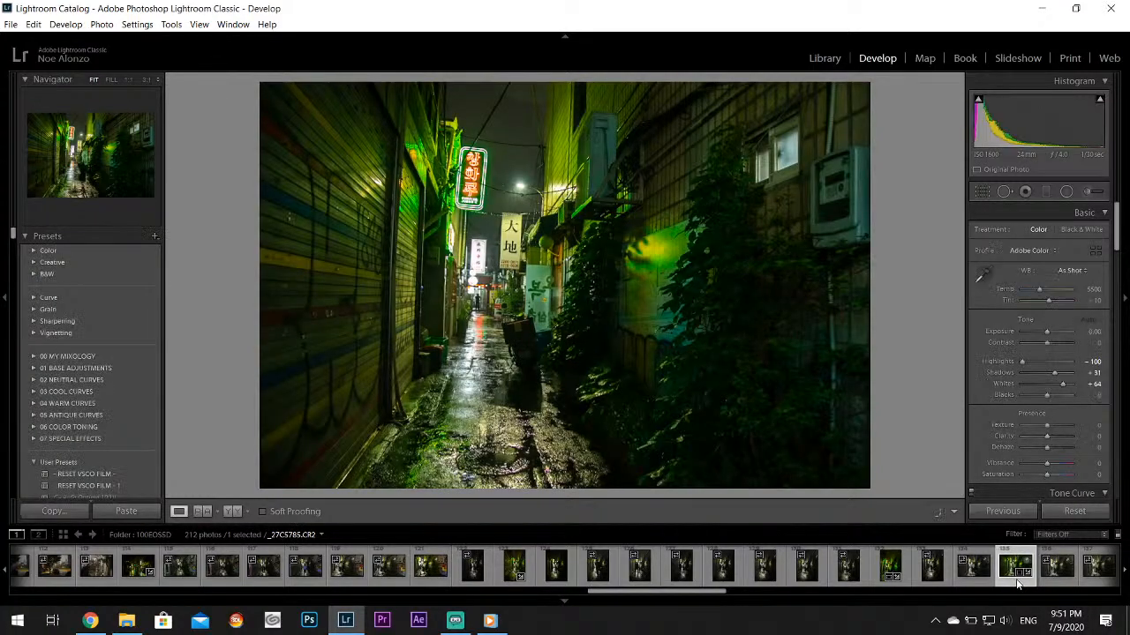
Open the alley photo _27C5789.CR2, set Highlights to −100 and Whites to +67, and inspect the rain around the street lamp
scroll(970, 569, "down", 3)
left_click(786, 568)
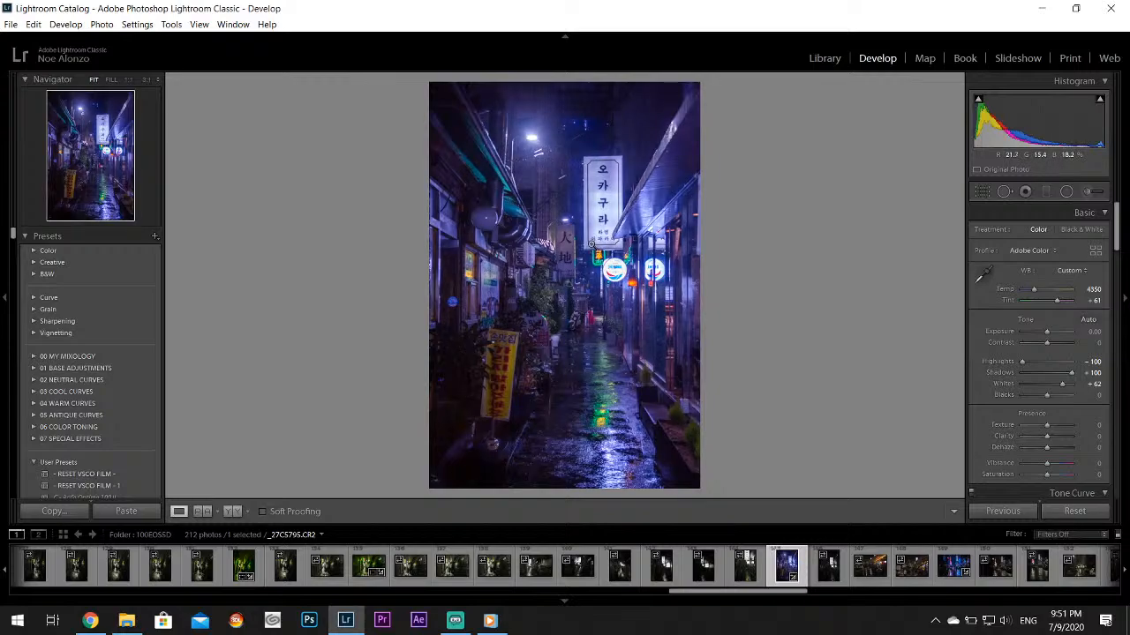
left_click(528, 578)
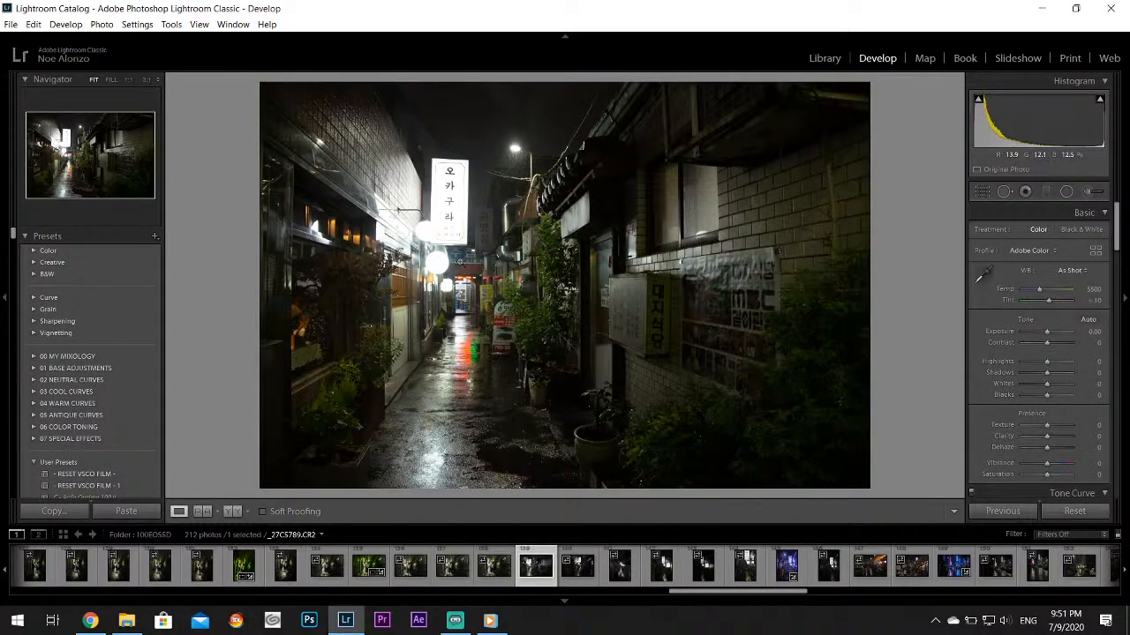
left_click_drag(1027, 354, 1068, 388)
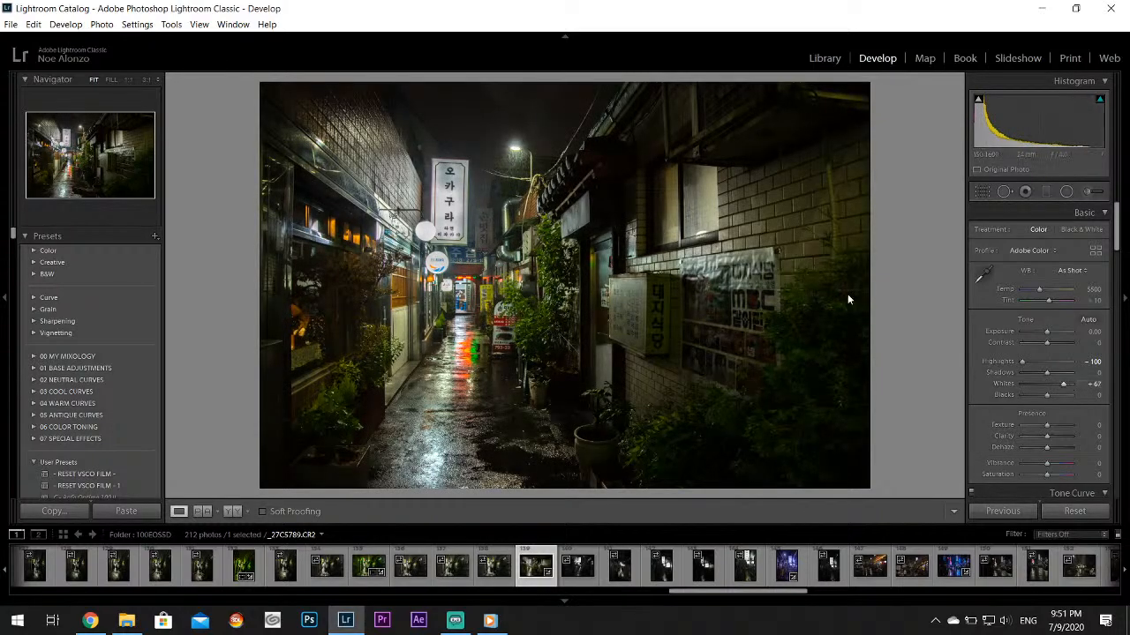
left_click(515, 153)
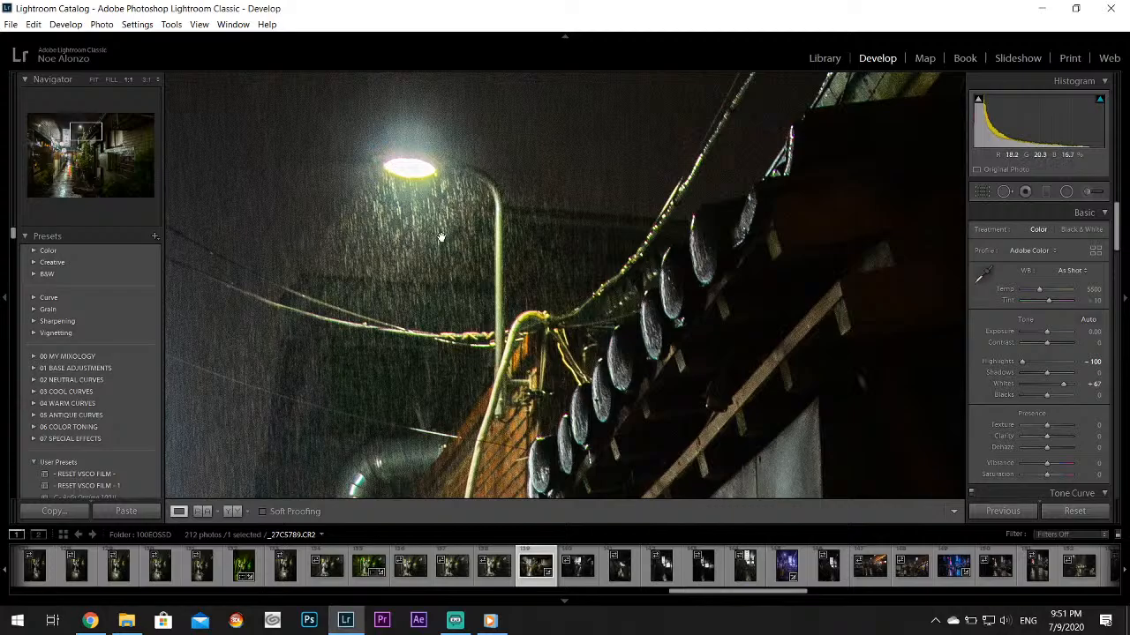
left_click(372, 402)
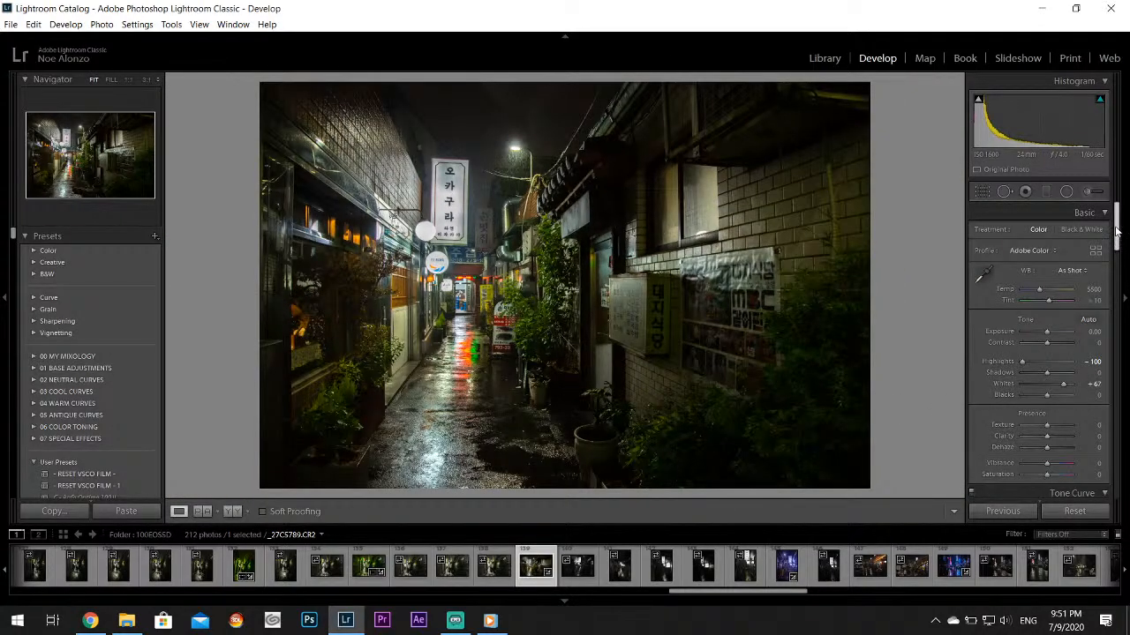
Tint the photo's shadows with split toning at hue 42 and saturation 29, then inspect the street lamp area
left_click_drag(1116, 230, 1117, 302)
left_click(1073, 422)
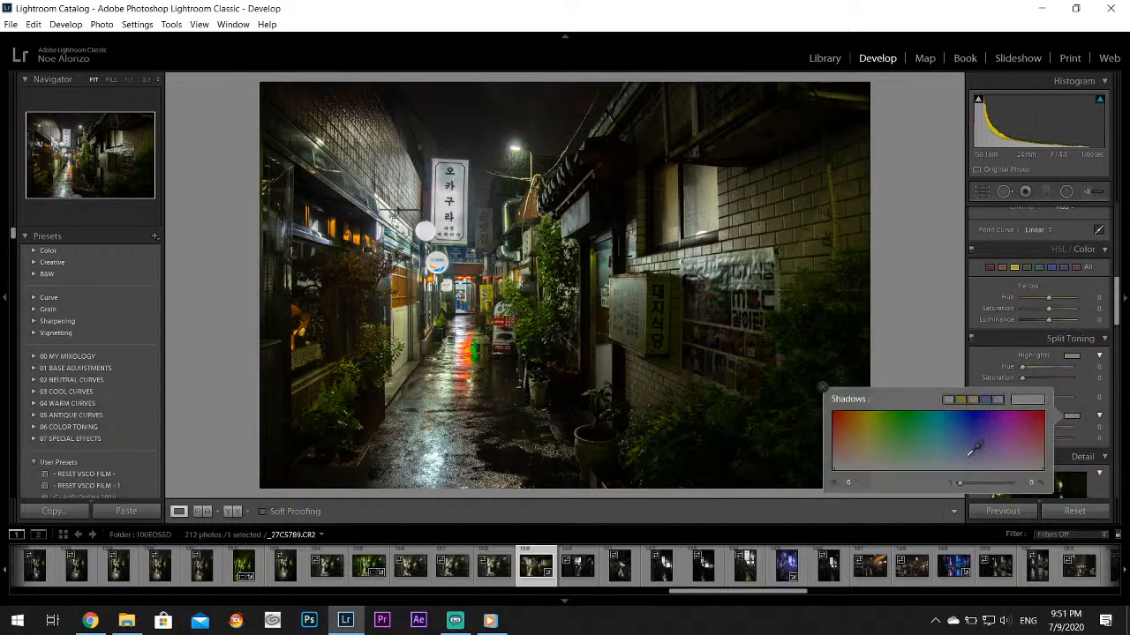
left_click(860, 455)
mouse_move(859, 455)
left_mouse_down()
mouse_move(880, 449)
mouse_move(854, 451)
left_mouse_up()
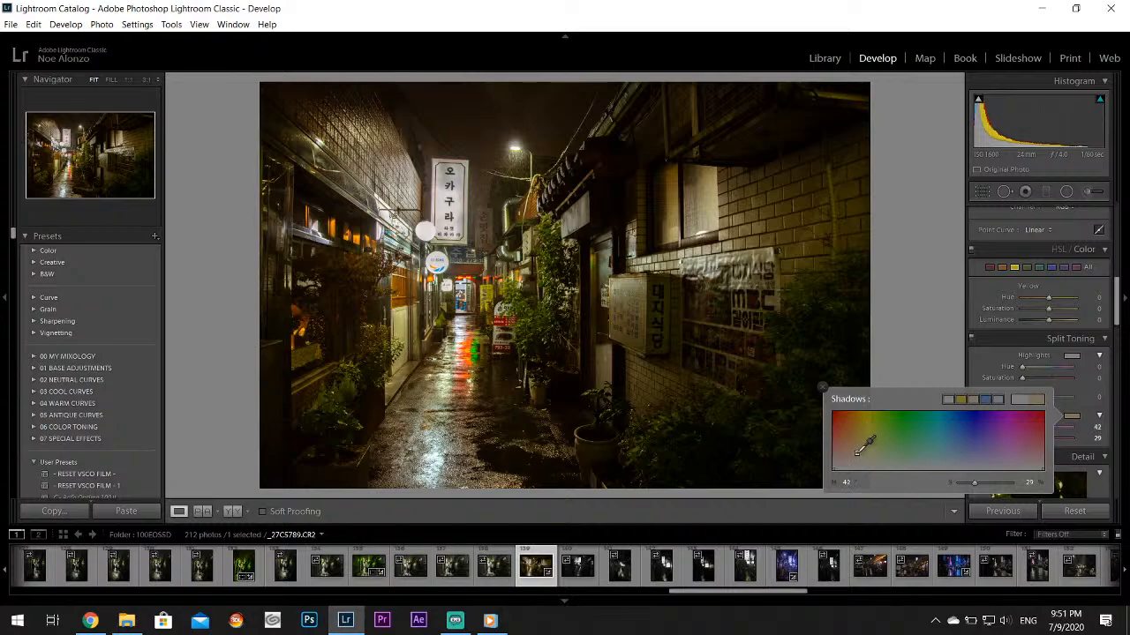
left_click(823, 386)
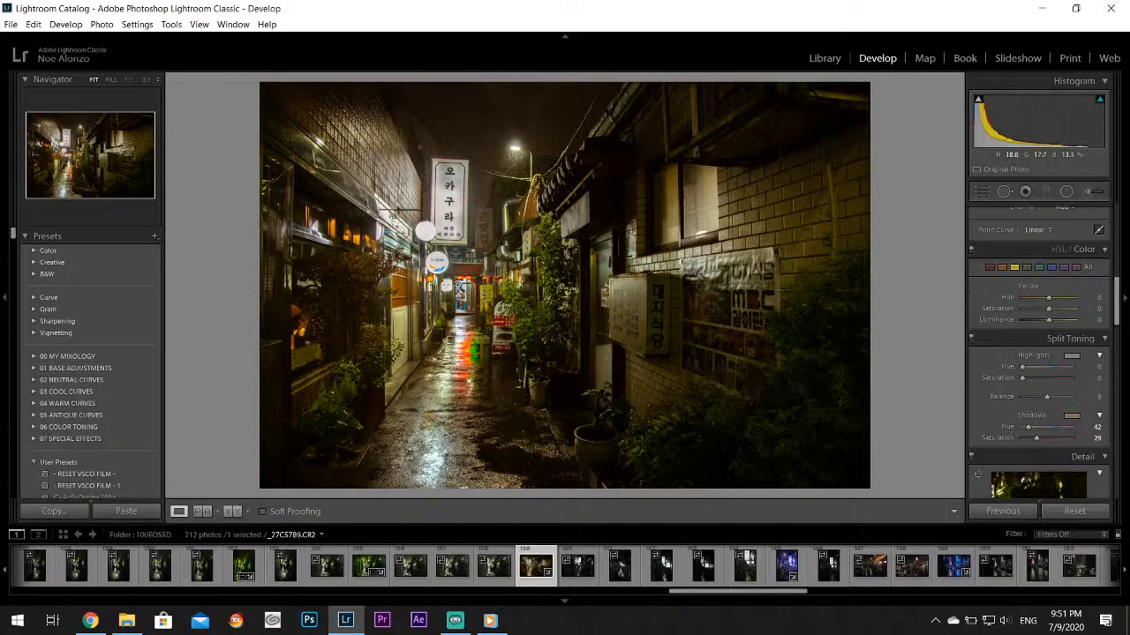
left_click(992, 268)
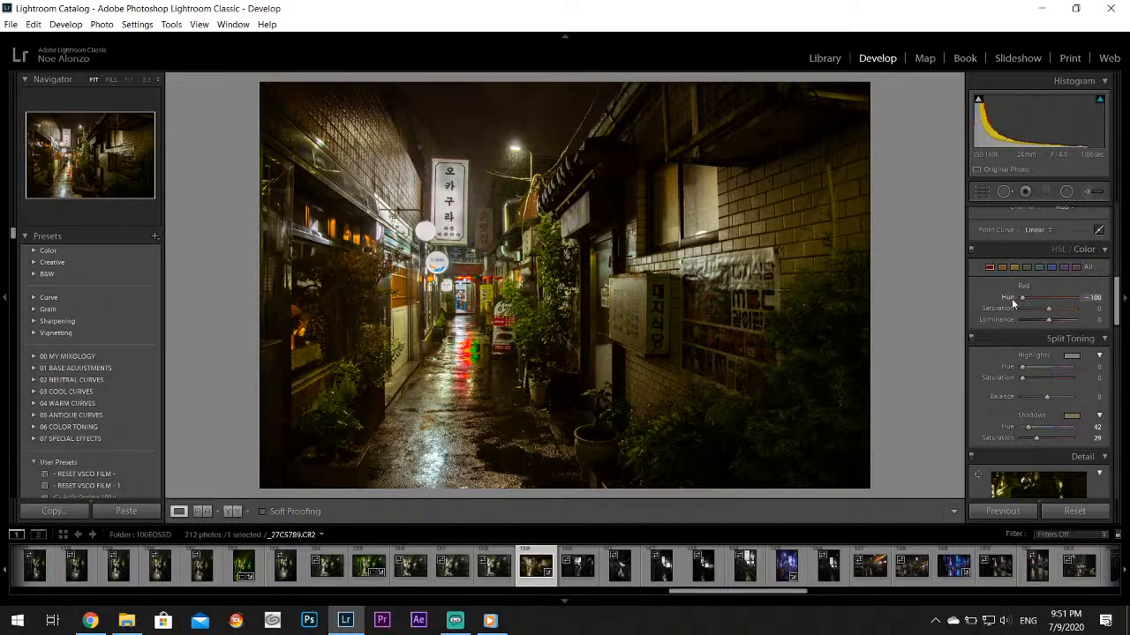
left_click(517, 155)
left_click(569, 184)
Darken the night sky above the alley using an adjustment brush with no color tint and Exposure at −0.35
left_click(1087, 192)
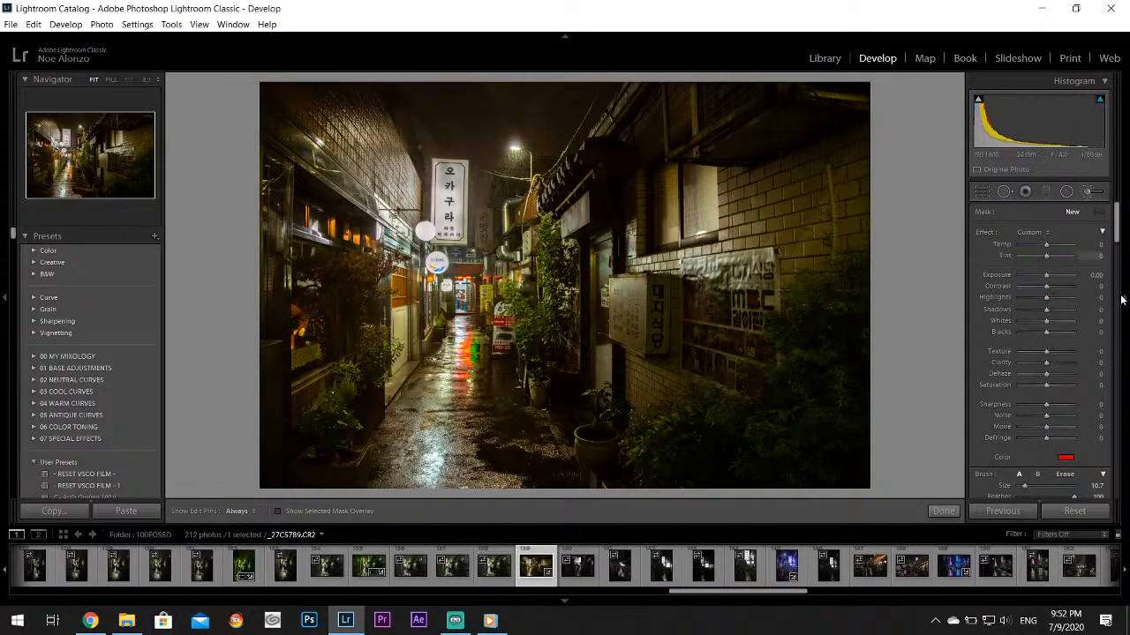
left_click(1063, 457)
left_click(916, 512)
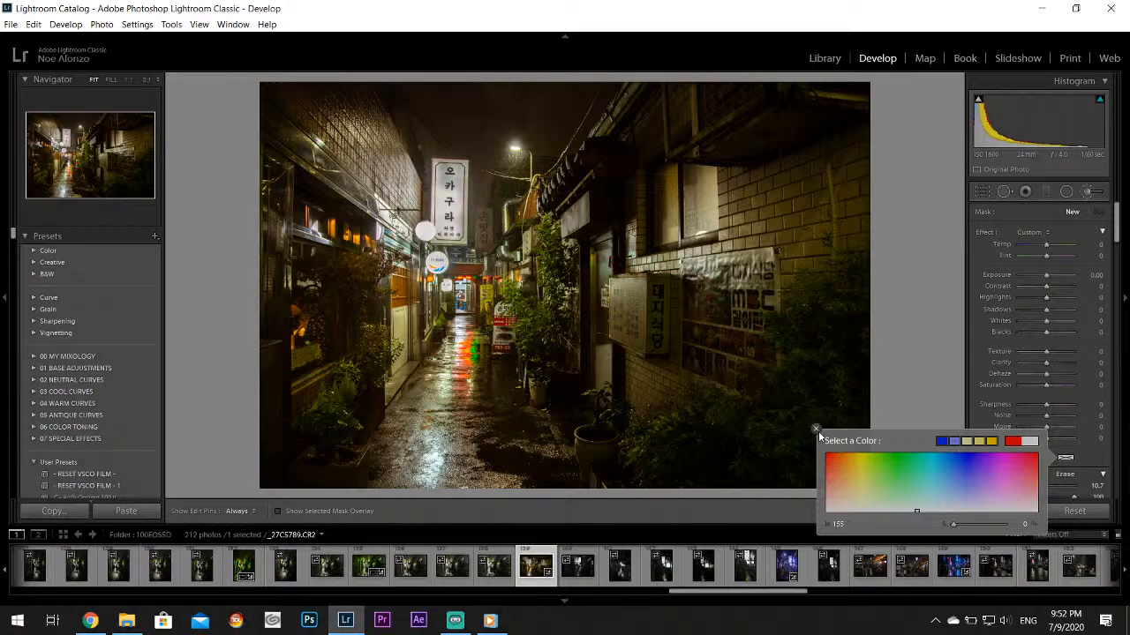
left_click(1049, 280)
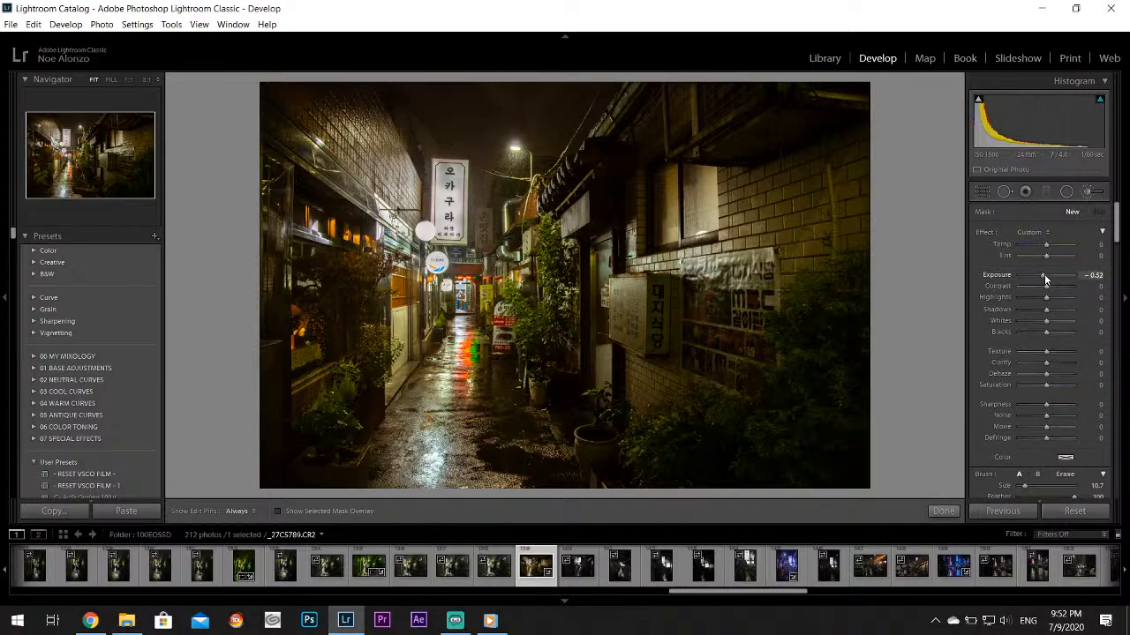
left_click_drag(1044, 276, 1046, 276)
key("h")
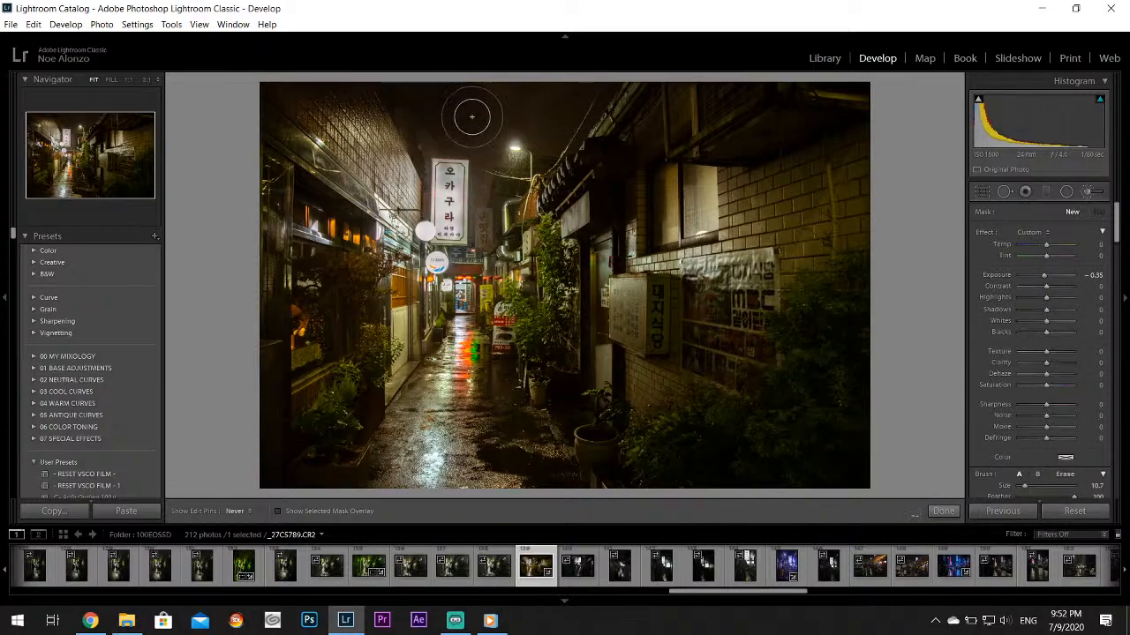
mouse_move(472, 116)
left_mouse_down()
mouse_move(517, 78)
mouse_move(552, 124)
mouse_move(575, 97)
mouse_move(442, 99)
mouse_move(429, 140)
mouse_move(480, 154)
mouse_move(547, 121)
mouse_move(570, 78)
mouse_move(480, 141)
mouse_move(480, 93)
mouse_move(421, 94)
mouse_move(606, 71)
mouse_move(400, 72)
mouse_move(648, 119)
left_mouse_up()
left_click(949, 509)
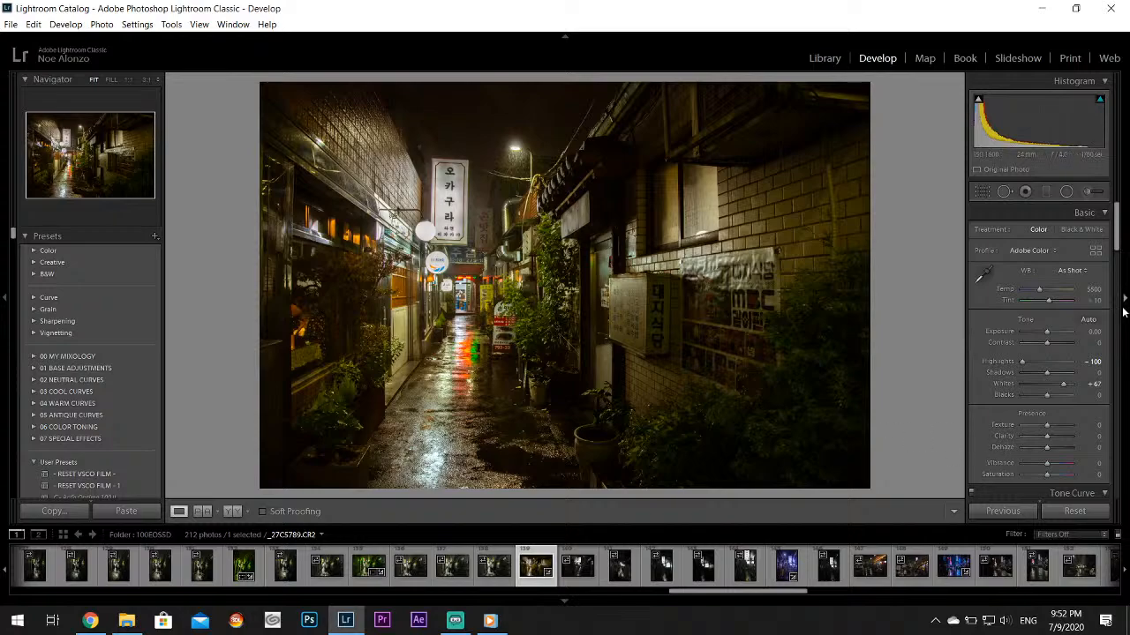
Set the post-crop vignetting amount to −5 and the photo's overall Saturation to −19
left_click_drag(1117, 238, 1125, 458)
left_click_drag(1048, 359, 1045, 359)
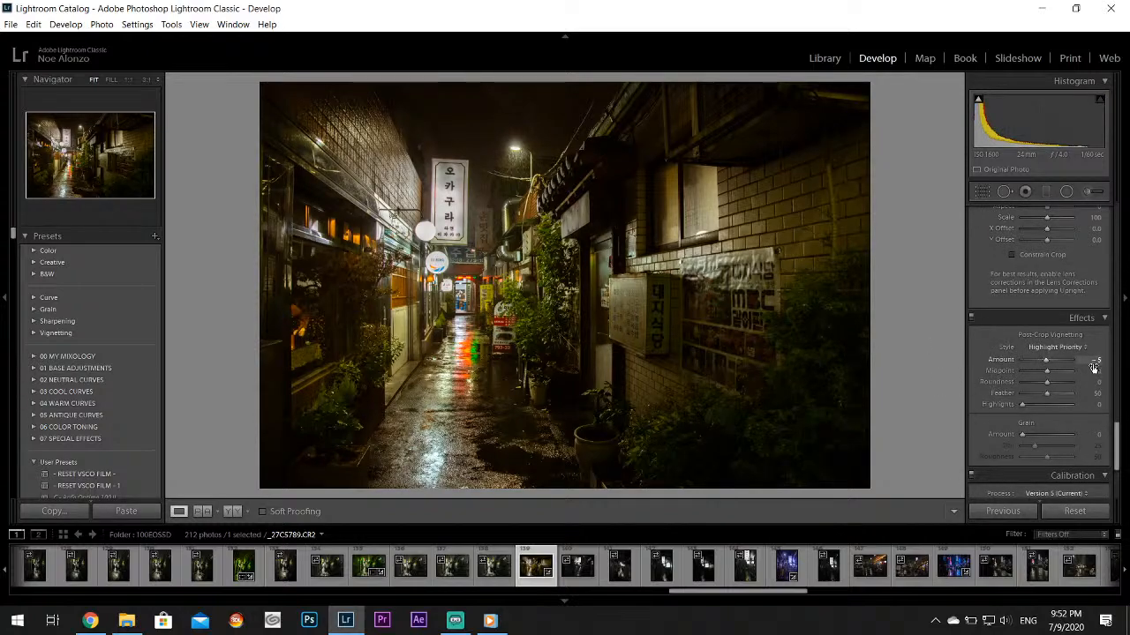
left_click_drag(1117, 433, 1117, 213)
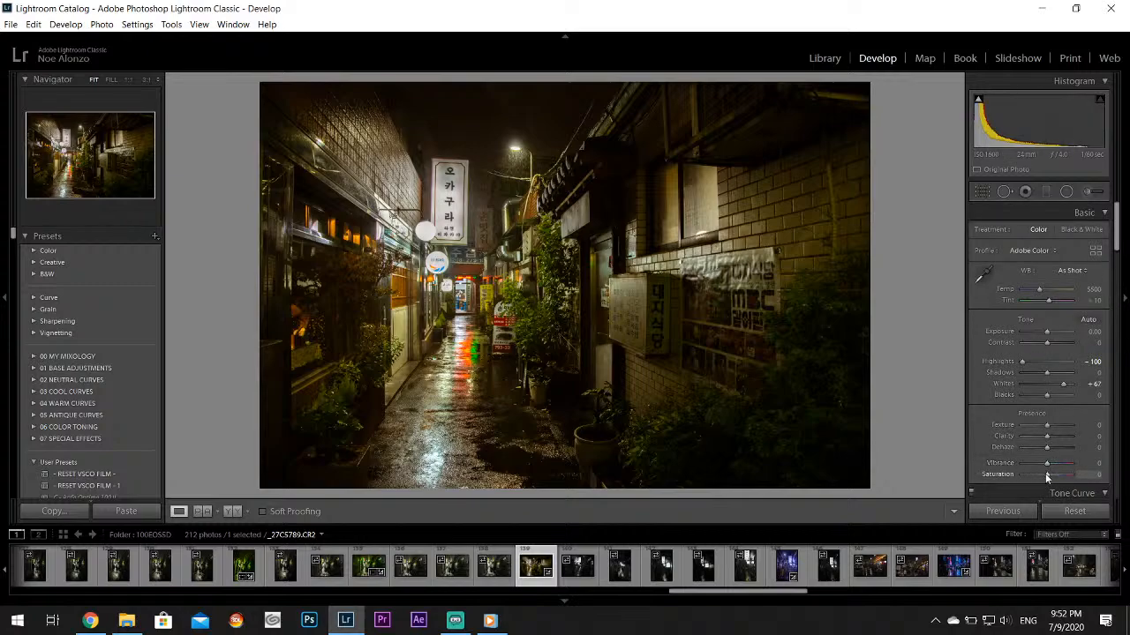
left_click_drag(1041, 473, 1042, 473)
Brush a local saturation boost of 30 over the alley center and the plants by the brick wall, with brush size 29.9
left_click(1089, 191)
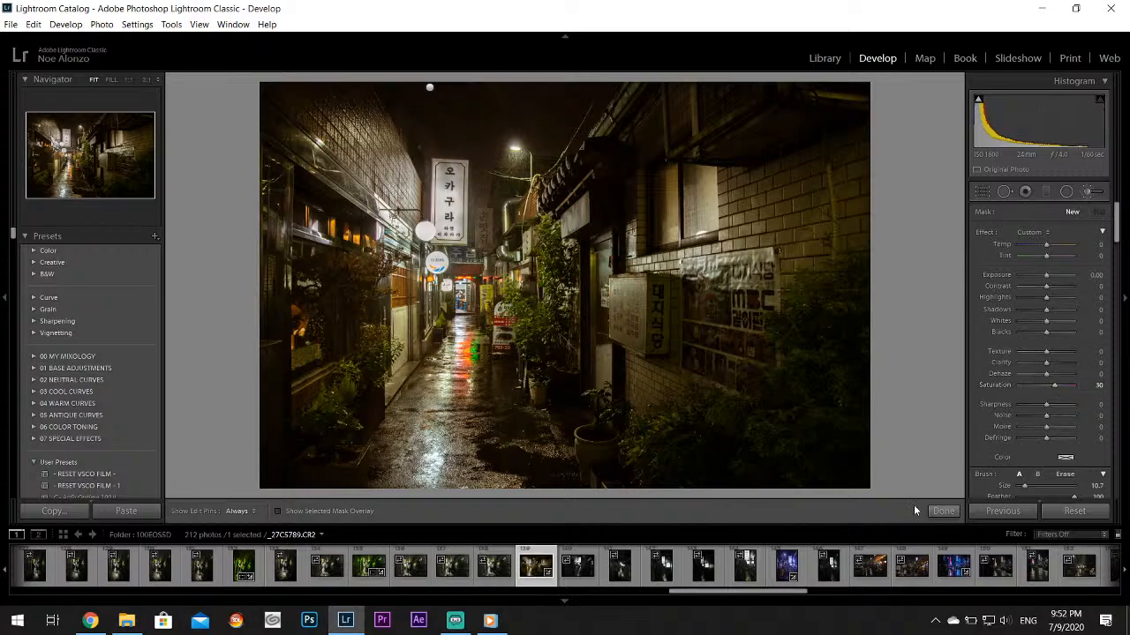
left_click_drag(1029, 480, 1036, 482)
key("h")
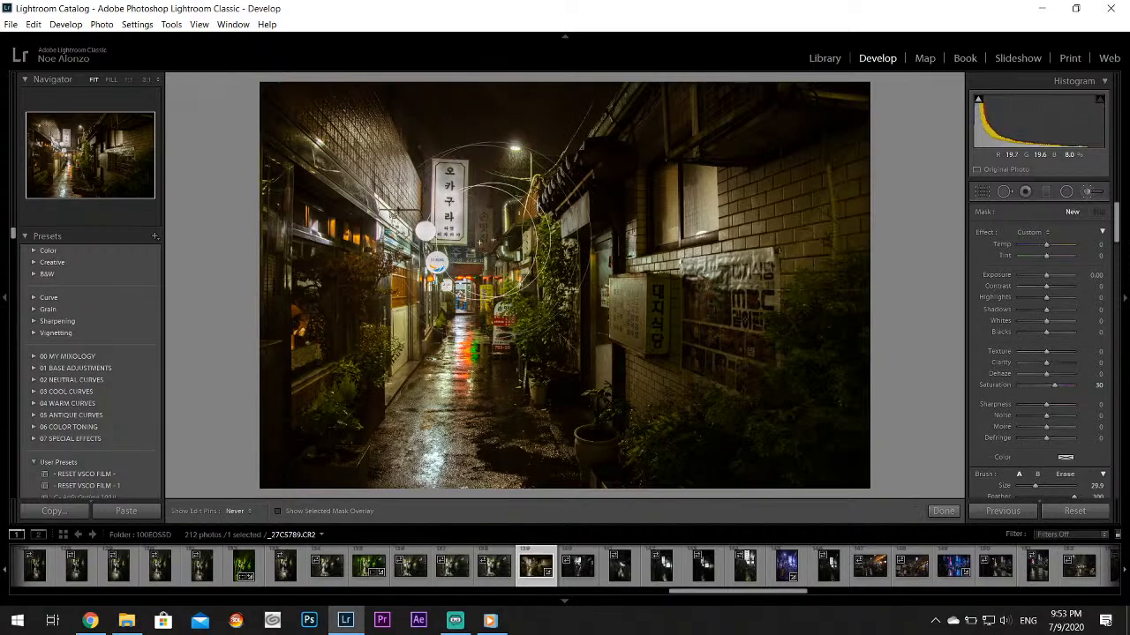
mouse_move(516, 266)
left_mouse_down()
mouse_move(531, 319)
mouse_move(517, 298)
left_mouse_up()
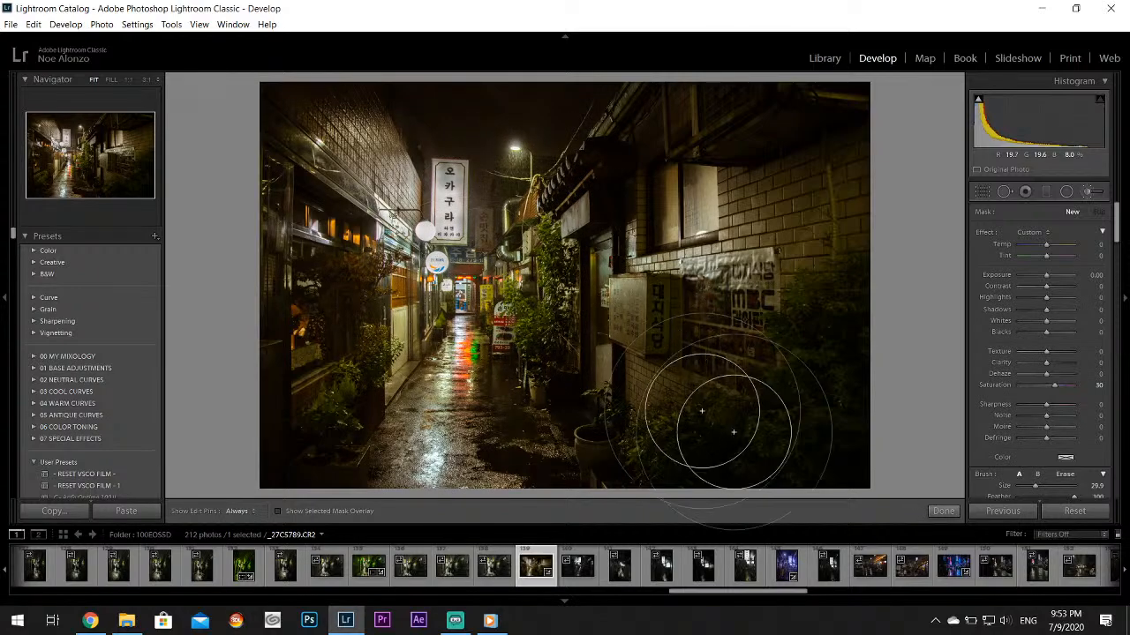
left_click(942, 511)
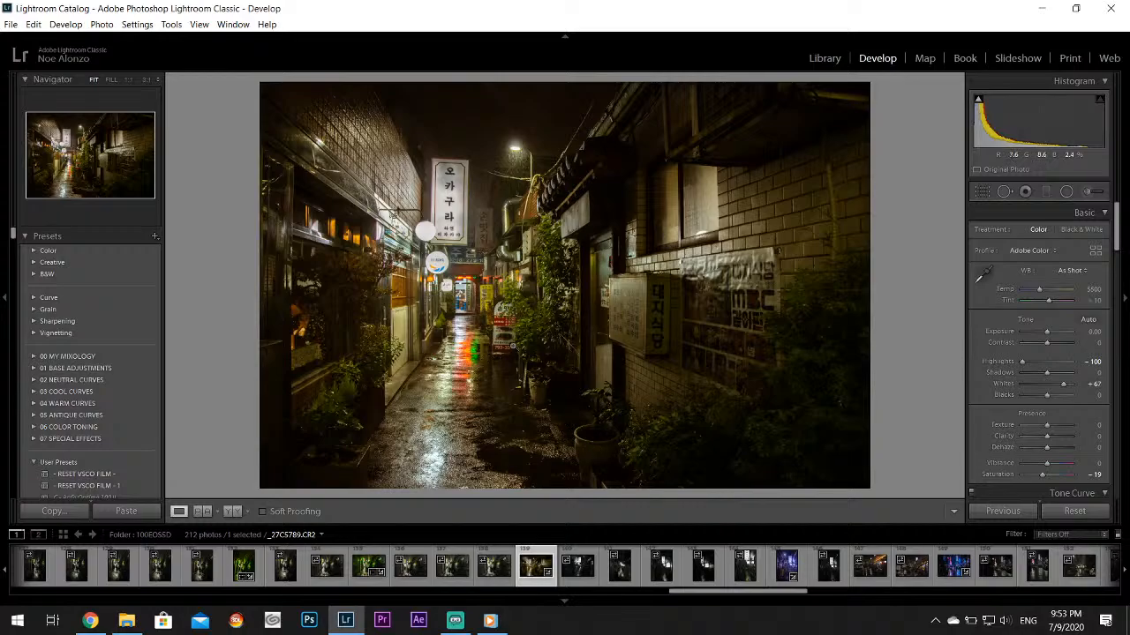
Export the edited alley photo to the Twitter subfolder on the Desktop
left_click(10, 24)
left_click(53, 197)
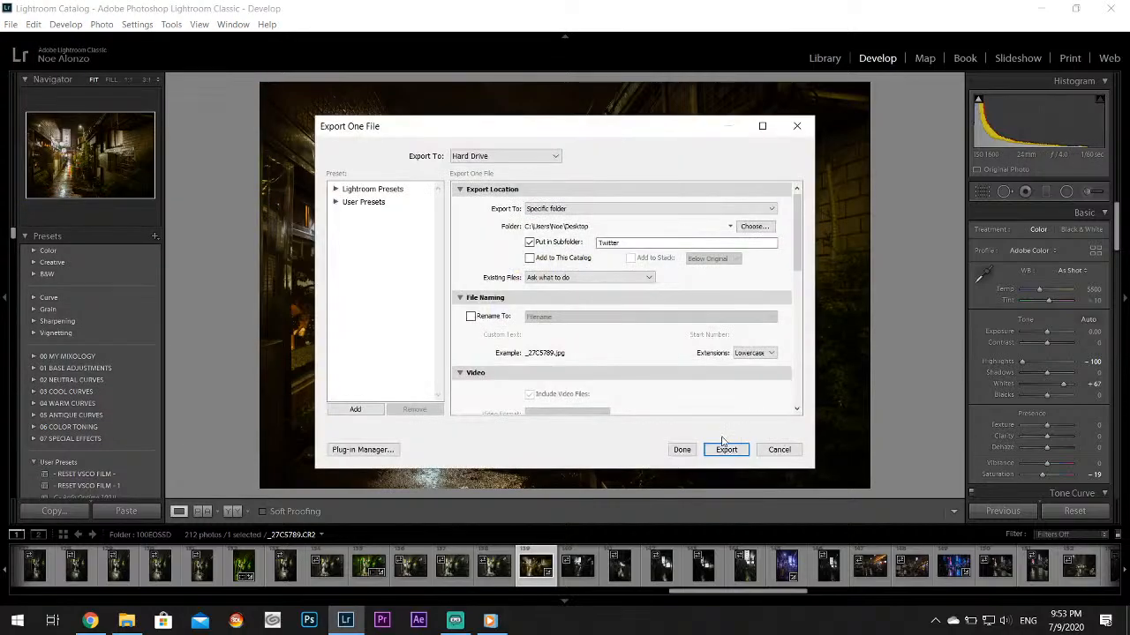
left_click(726, 449)
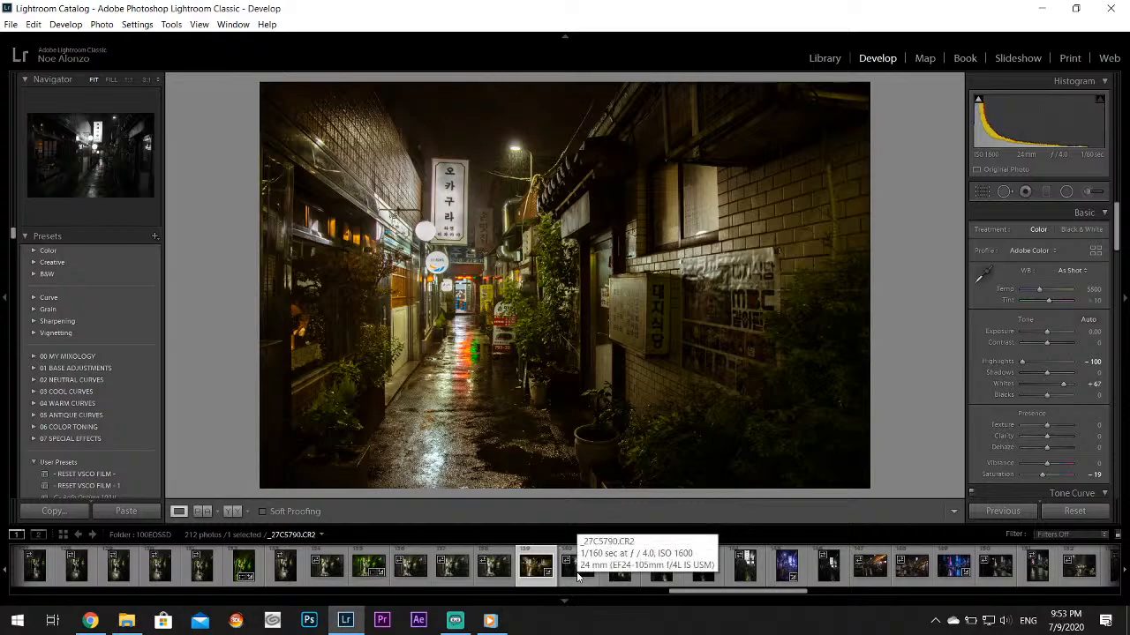
Review the night photos from _27C5790.CR2 through the blue neon street shot _27C5798.CR2
left_click(578, 569)
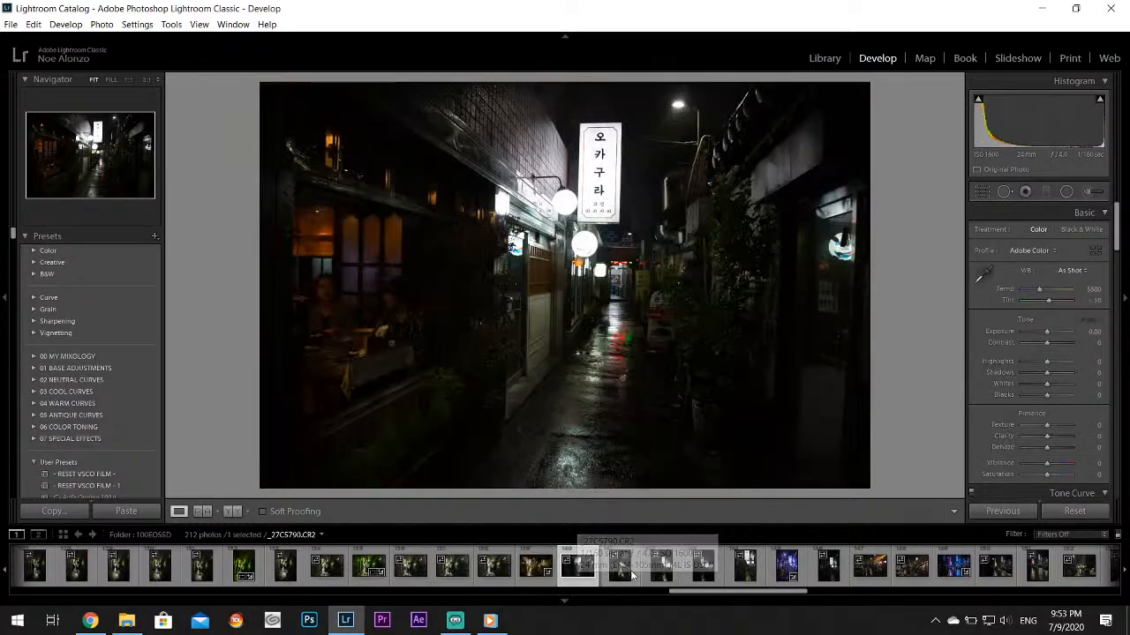
left_click(650, 565)
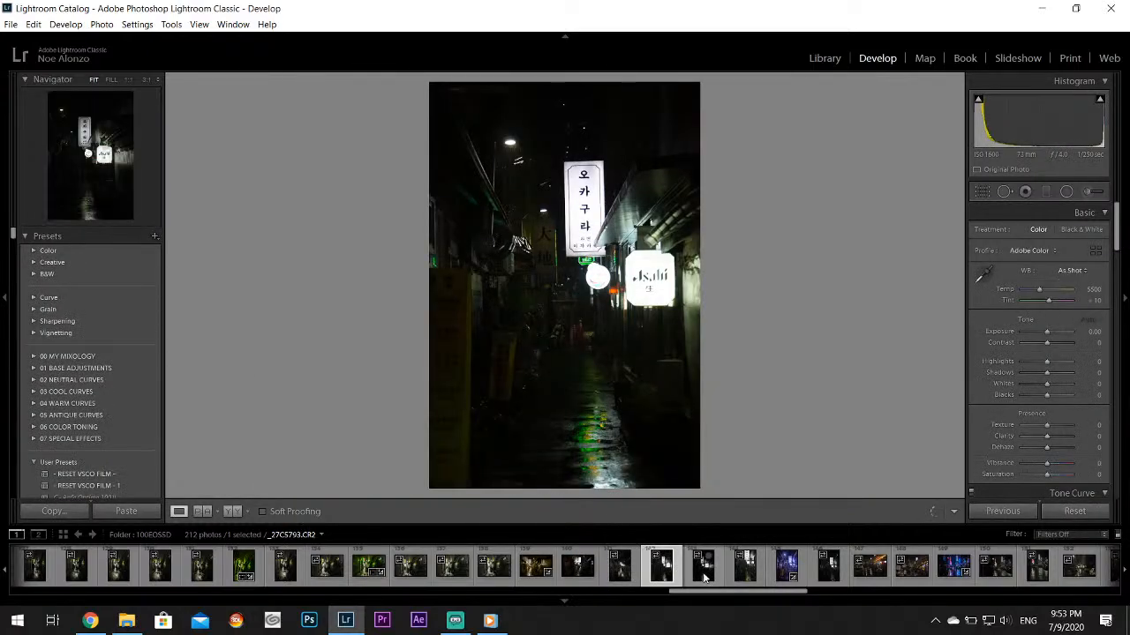
left_click(703, 574)
left_click(745, 574)
left_click(786, 574)
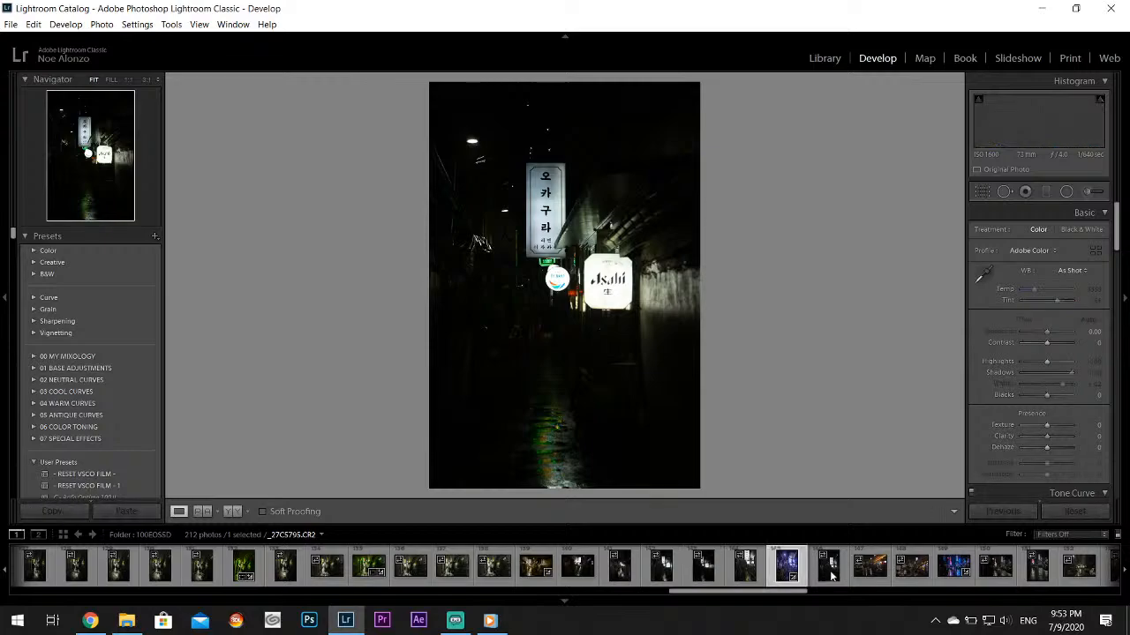
left_click(874, 569)
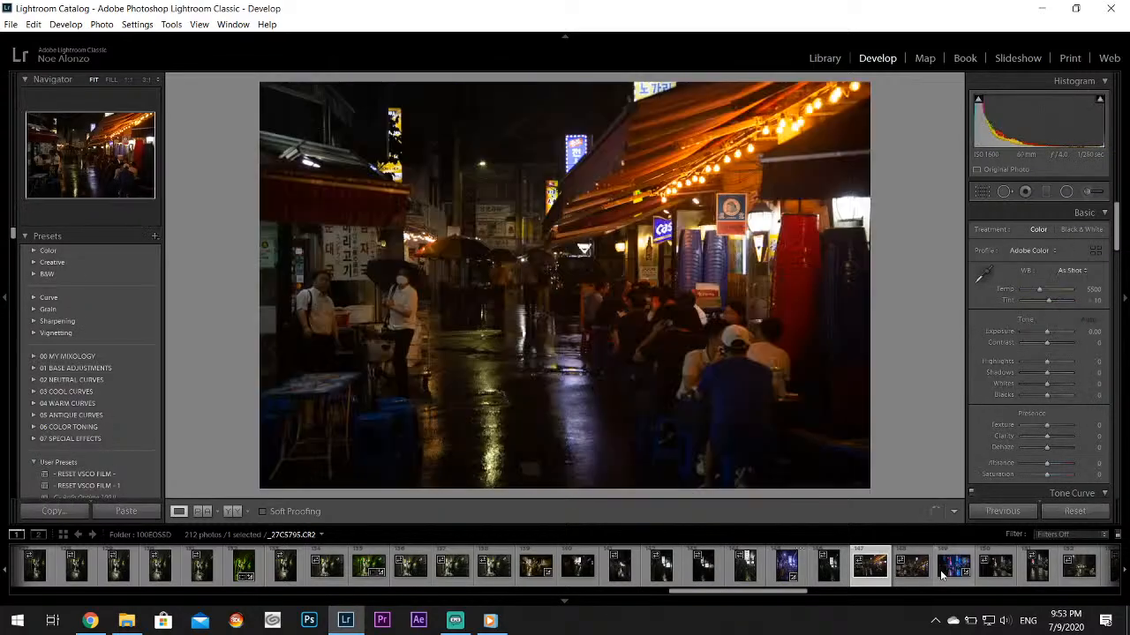
left_click(952, 569)
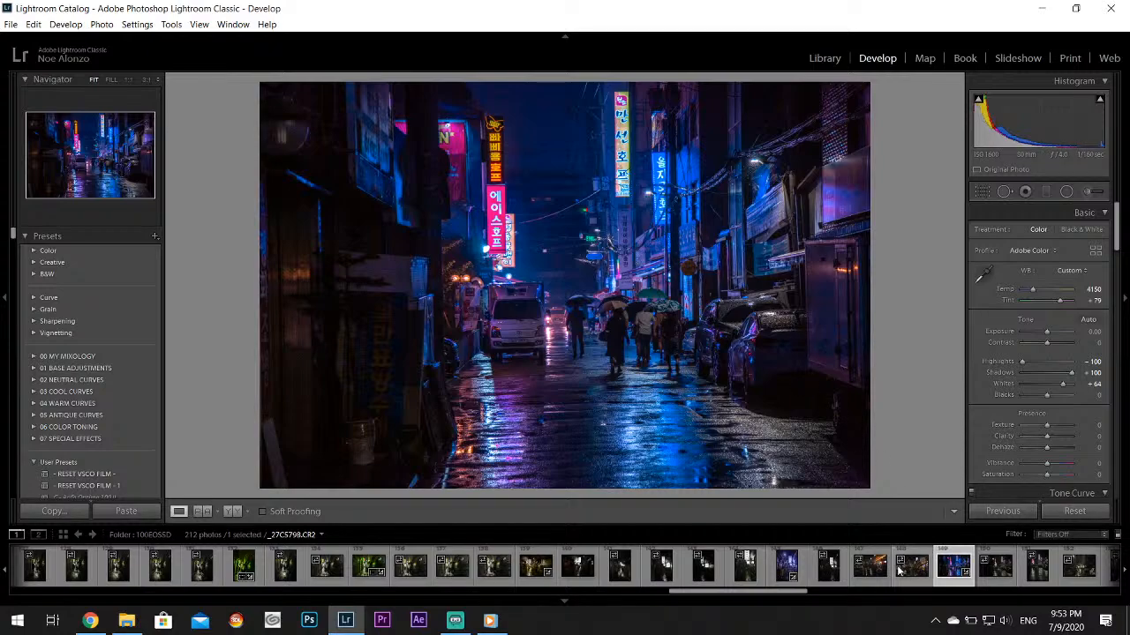
Open the rainy street photo _27C5805.CR2 and examine the rainbow umbrella up close
scroll(896, 578, "down", 3)
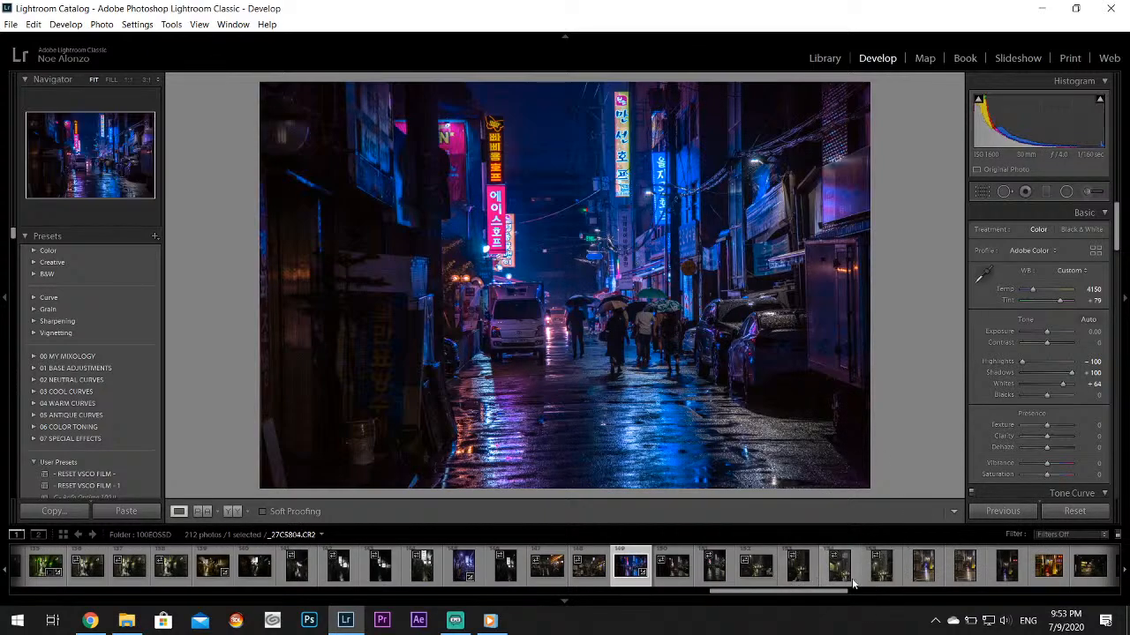
left_click(882, 565)
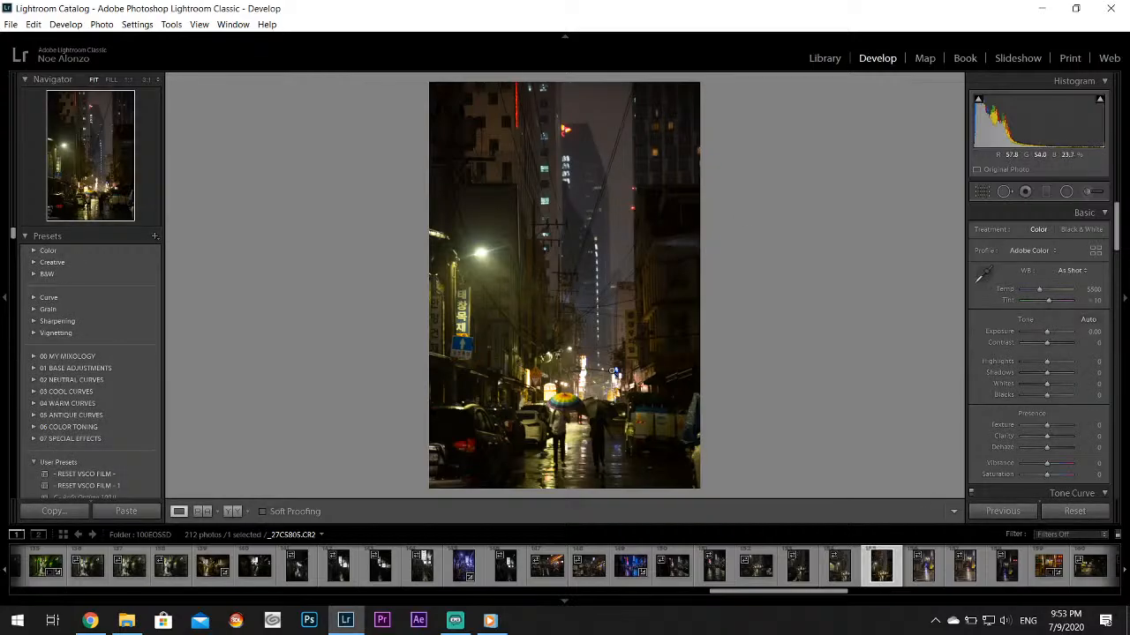
left_click(565, 395)
left_click_drag(559, 396, 528, 283)
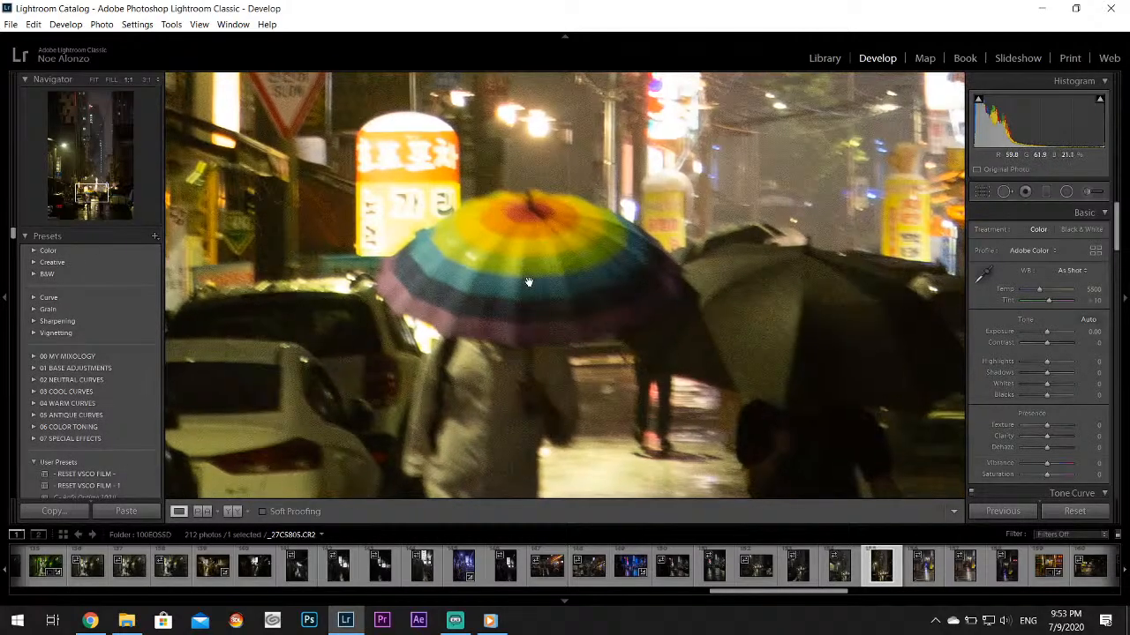
left_click(528, 282)
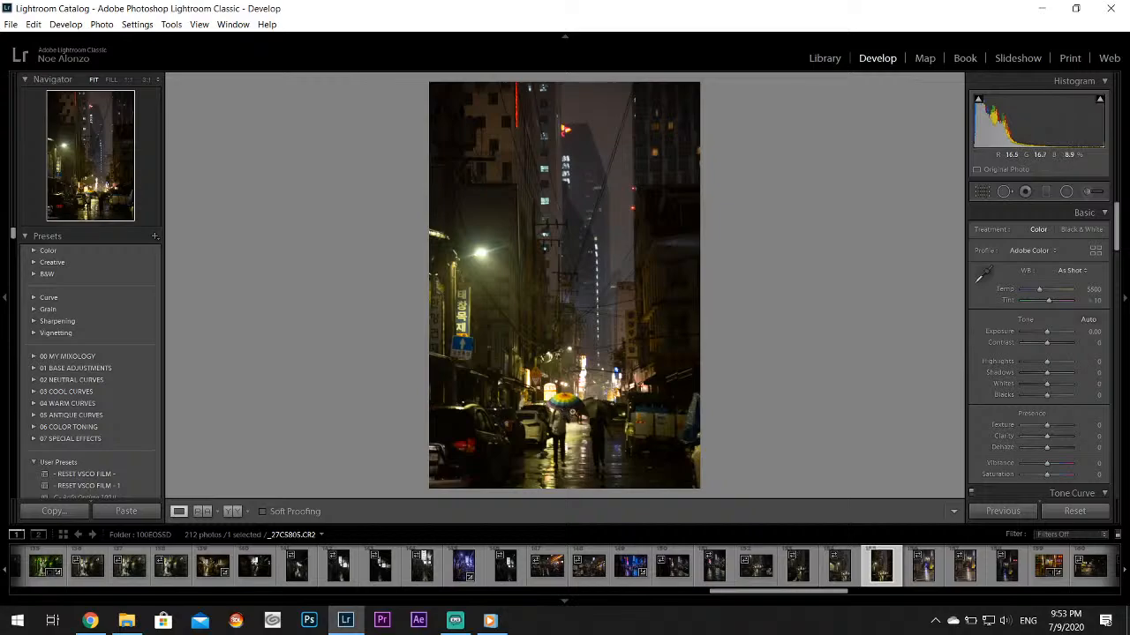
Compare the neighboring rainbow umbrella shot _27C5804.CR2, and view the yellow sign street photos _27C5806.CR2 and _27C5807.CR2
left_click(839, 575)
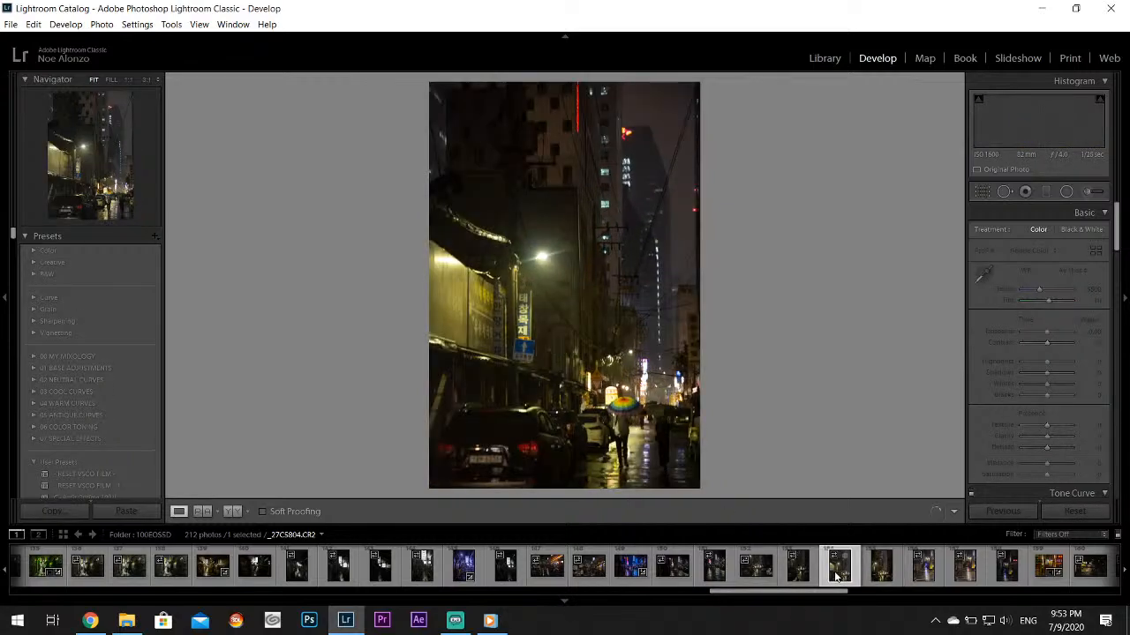
left_click(794, 583)
left_click(925, 581)
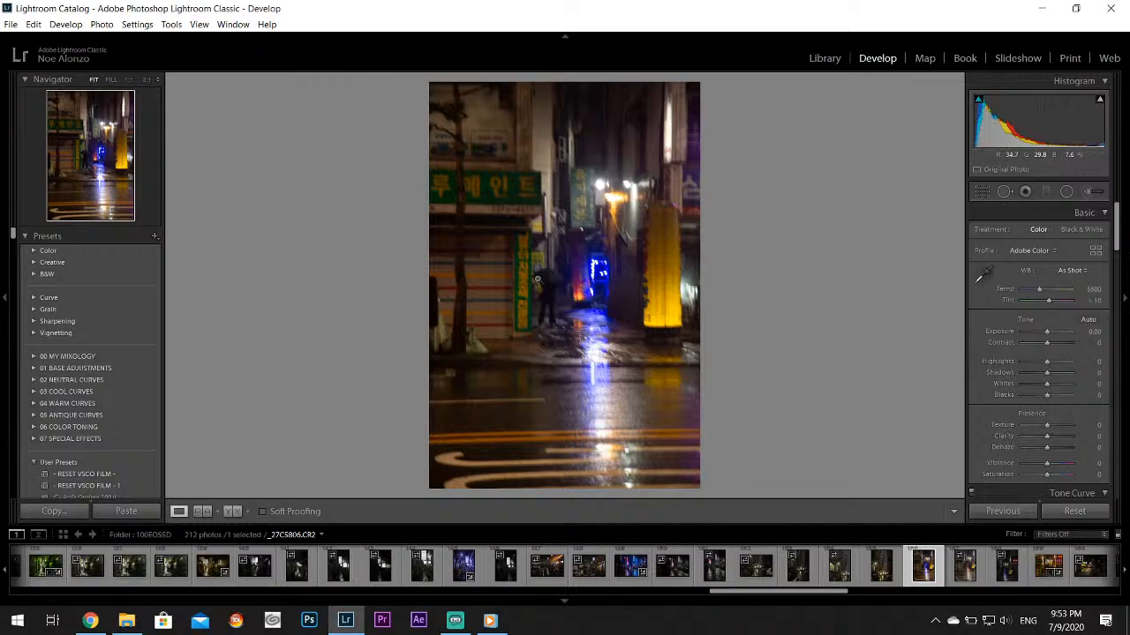
left_click(966, 576)
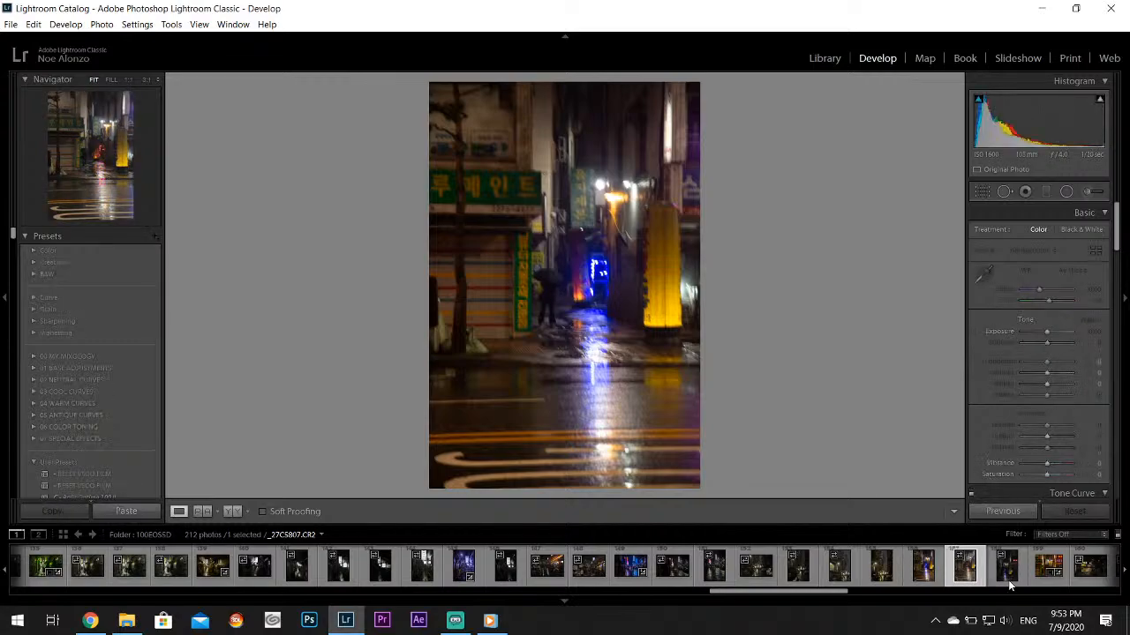
left_click(1008, 580)
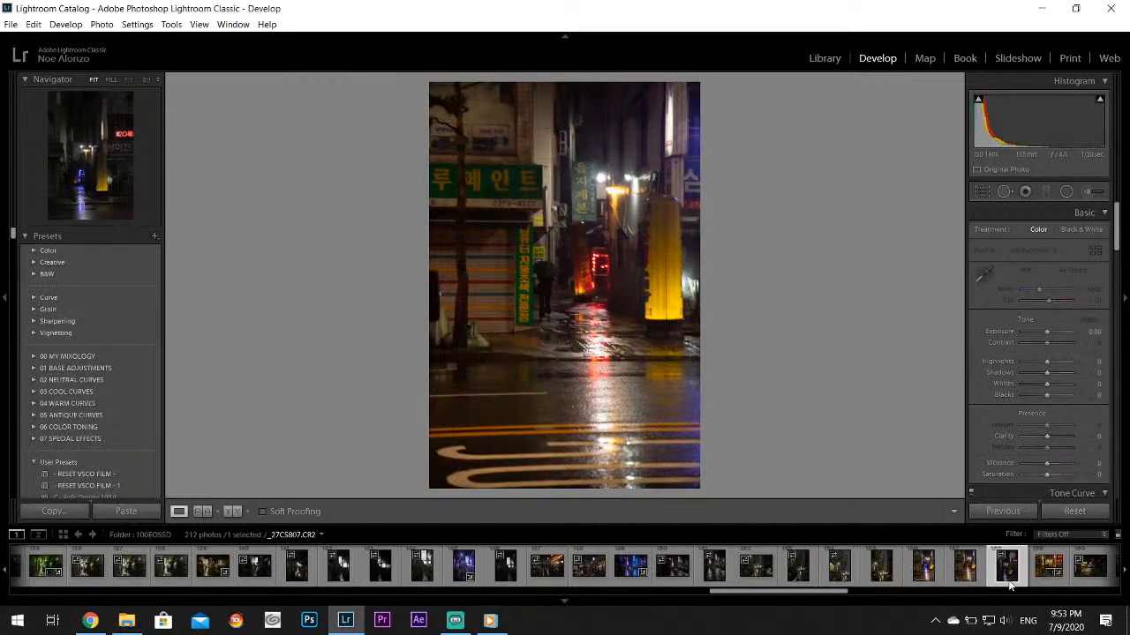
Compare the purple Artmonster staircase shots _27C5814.CR2 and _27C5815.CR2, and view the crossing photo _27C5811.CR2 and neon sign photo _27C5816.CR2
scroll(965, 576, "down", 3)
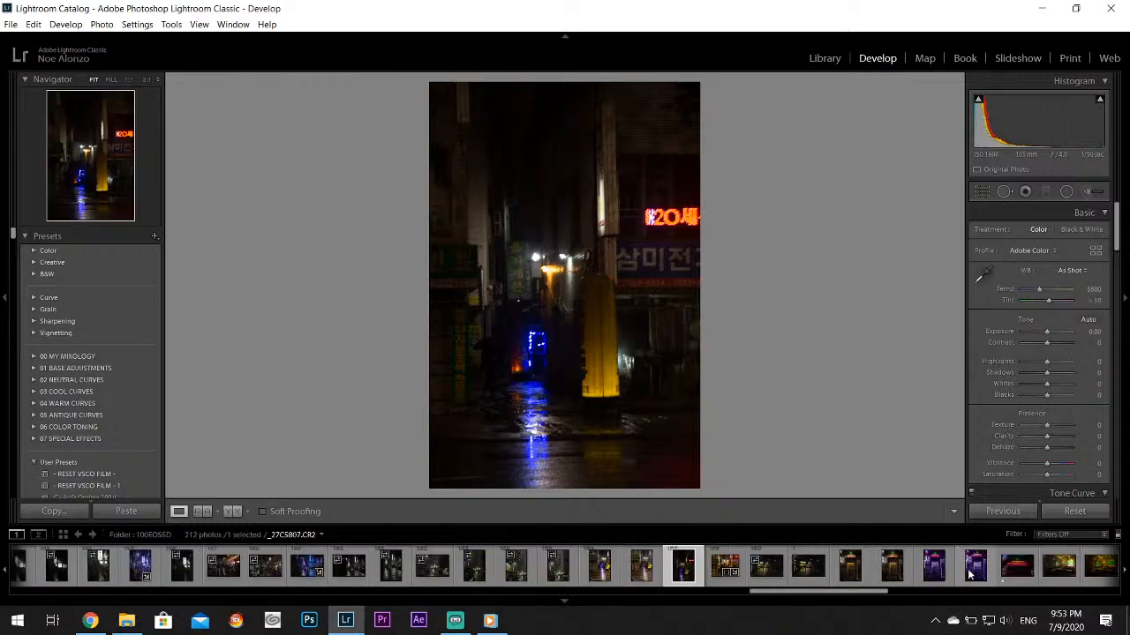
left_click(976, 574)
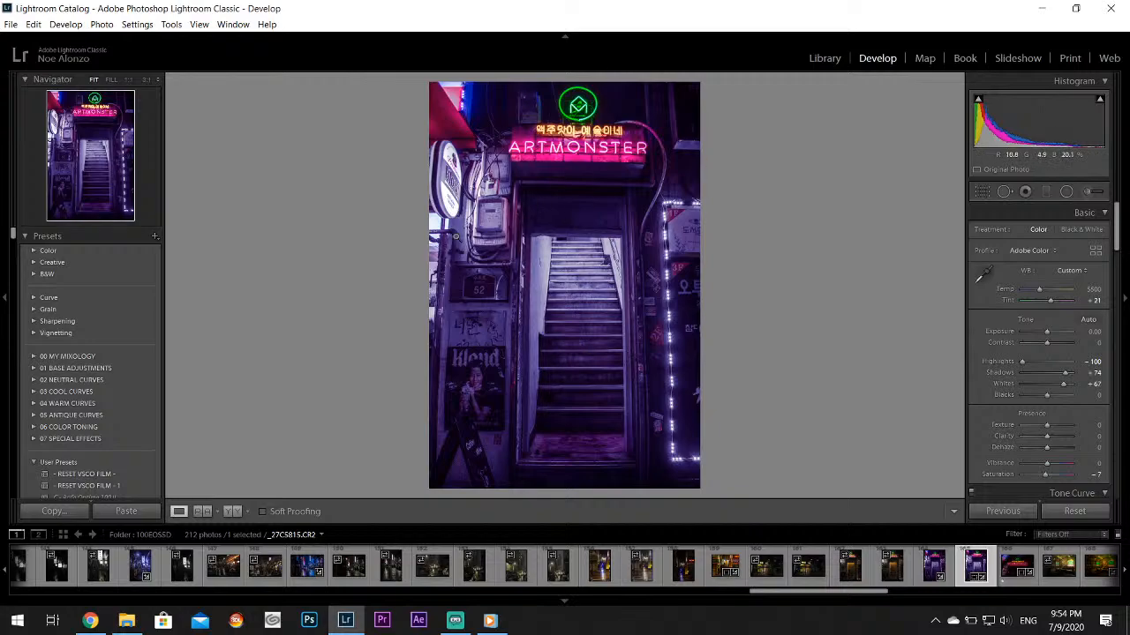
left_click(809, 570)
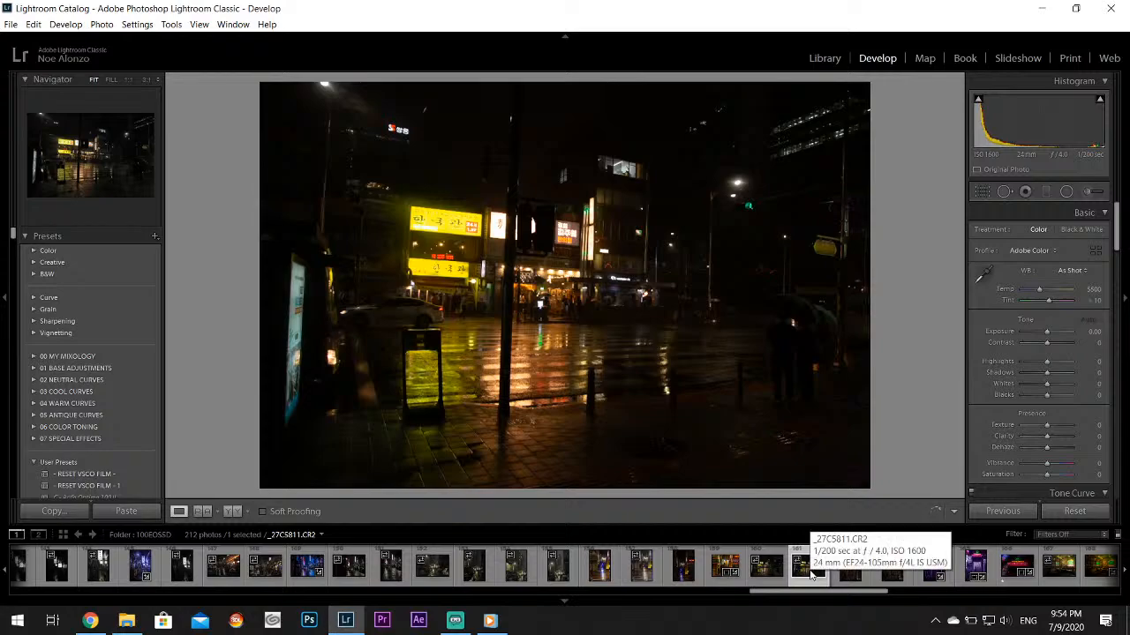
left_click(929, 581)
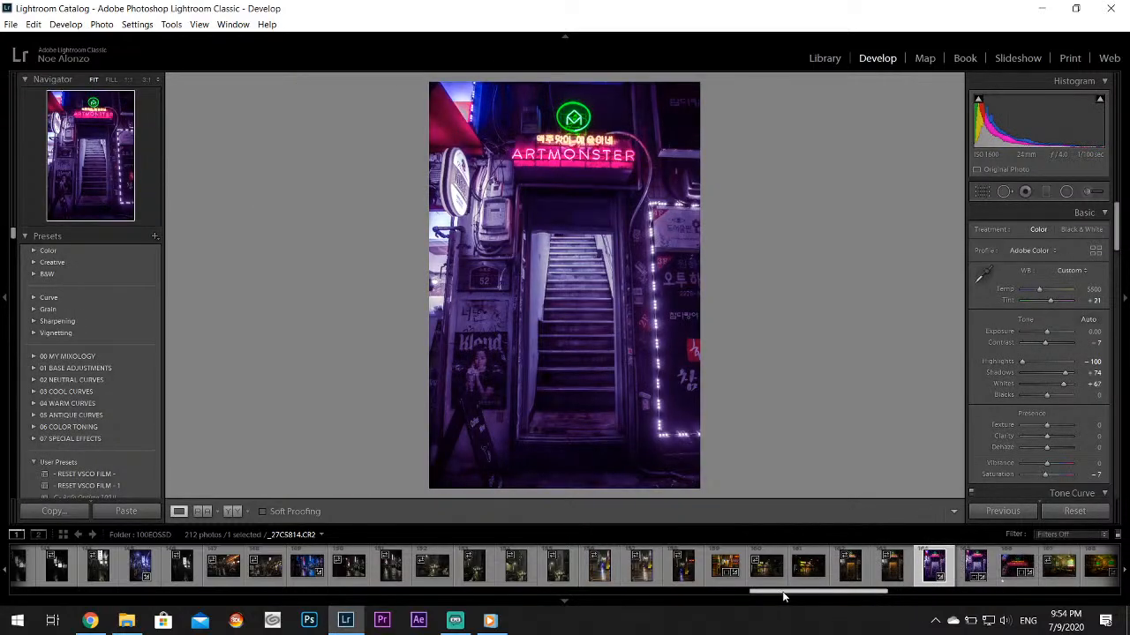
left_click_drag(784, 592, 841, 592)
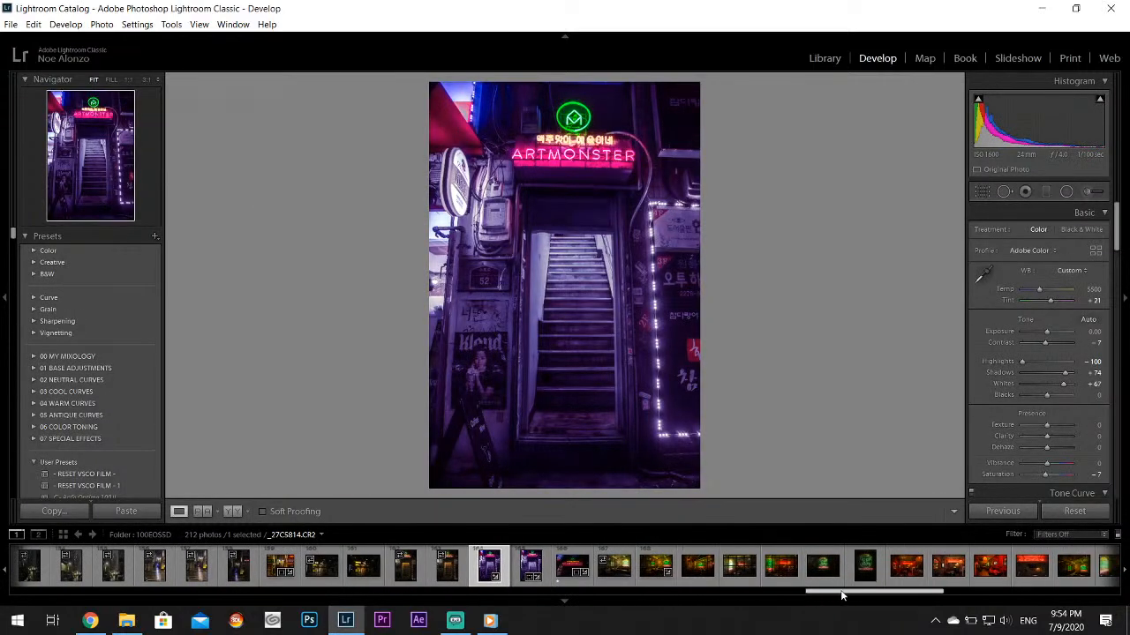
left_click(563, 578)
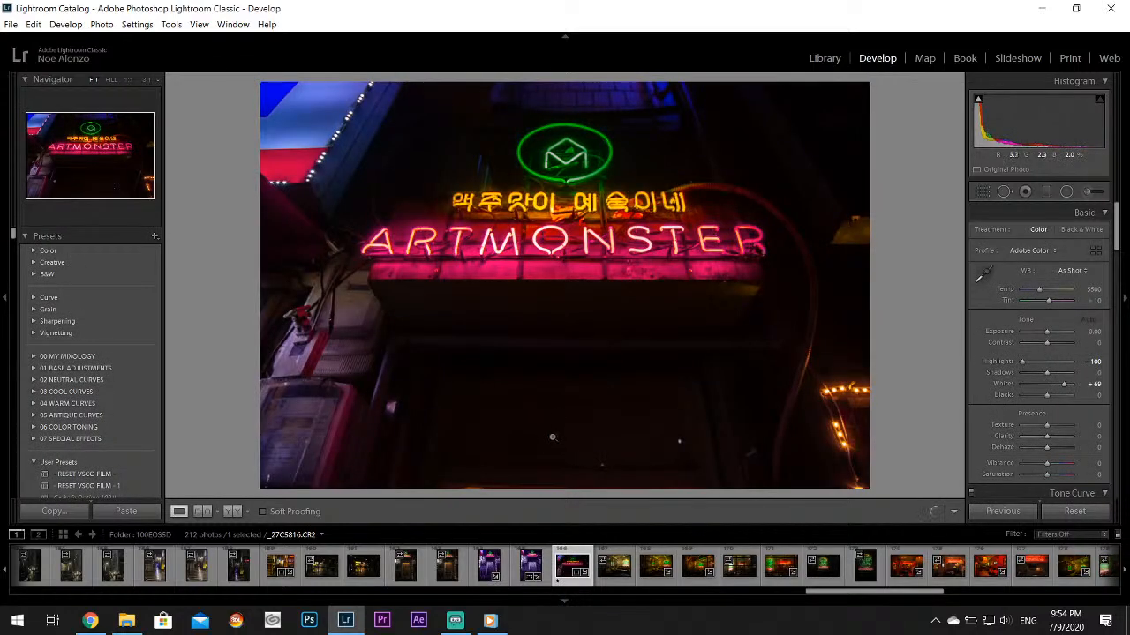
left_click(521, 569)
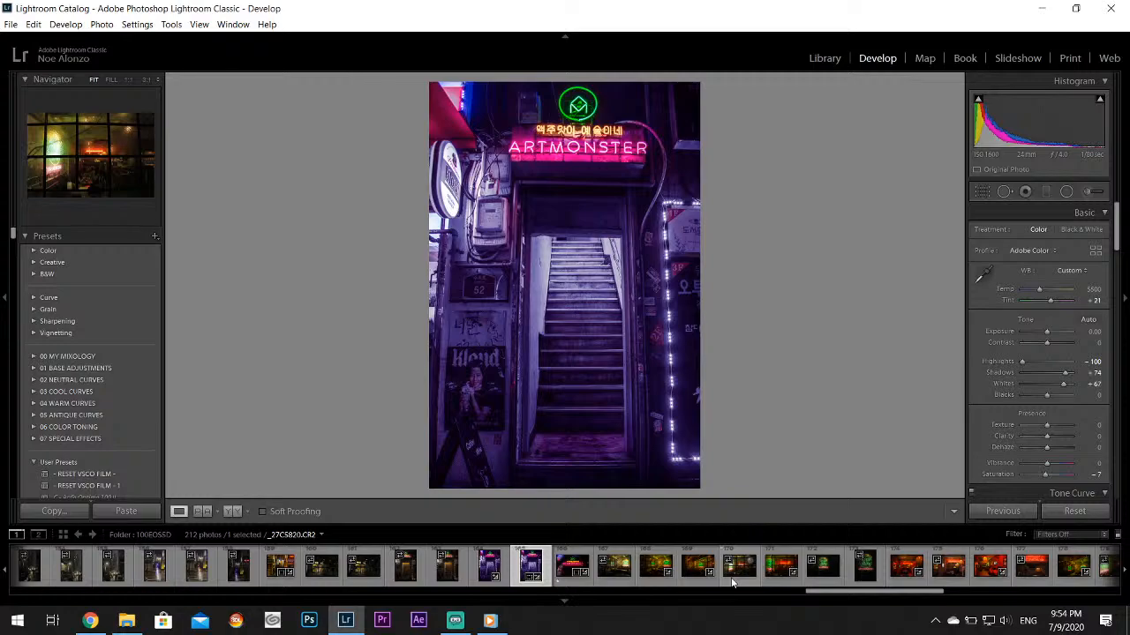
Review the red and green neon Artmonster bar photos from _27C5818.CR2 through _27C5832.CR2
left_click(650, 569)
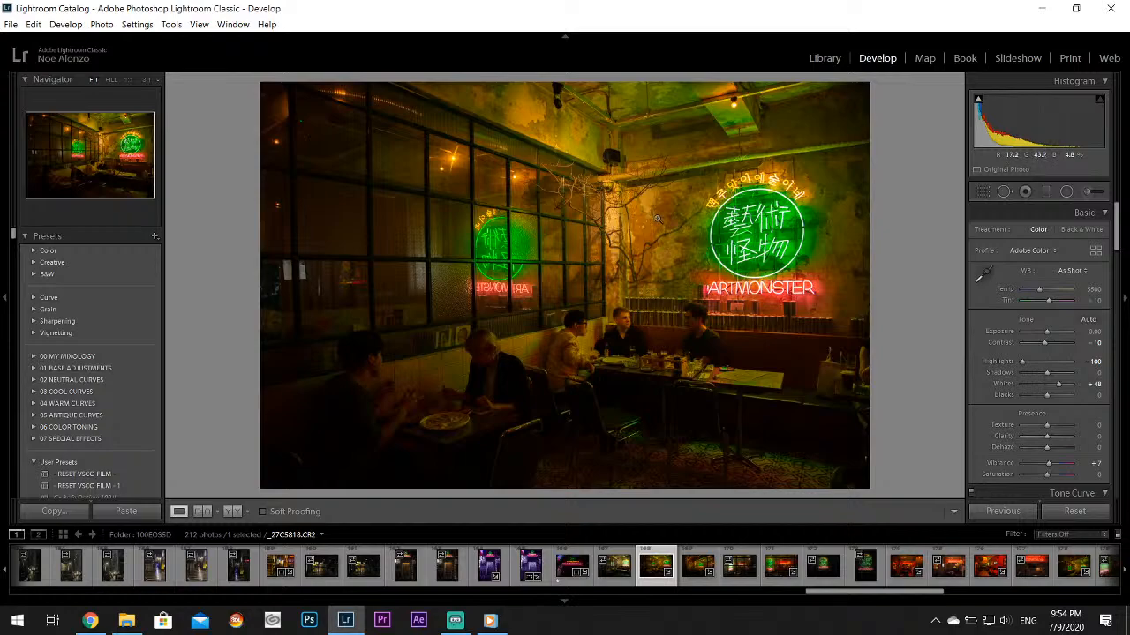
left_click(781, 566)
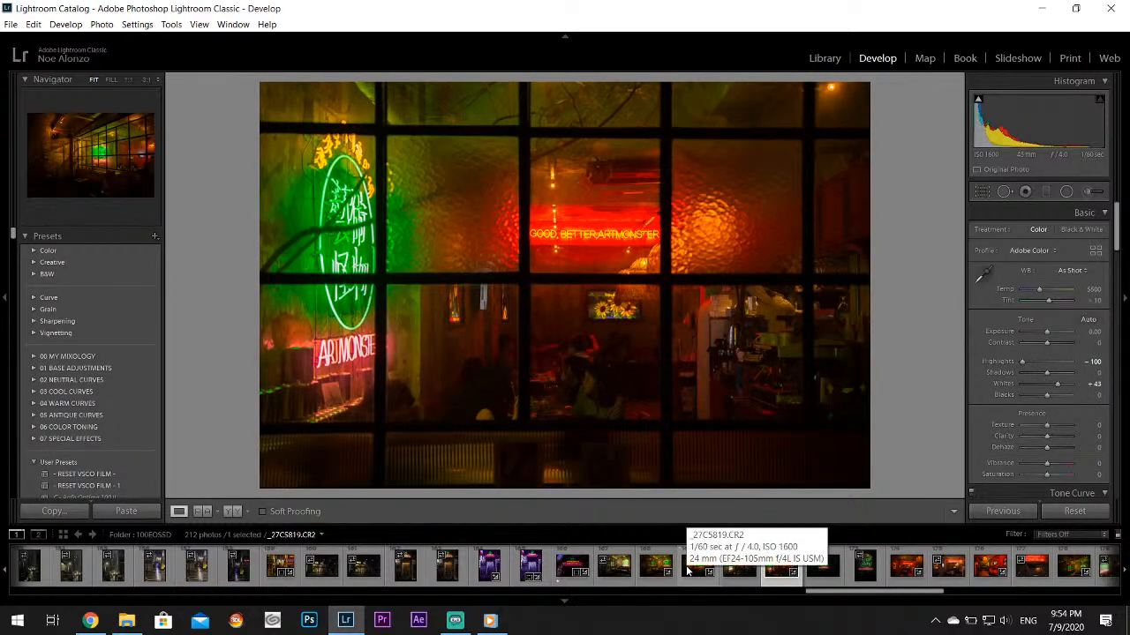
left_click(688, 569)
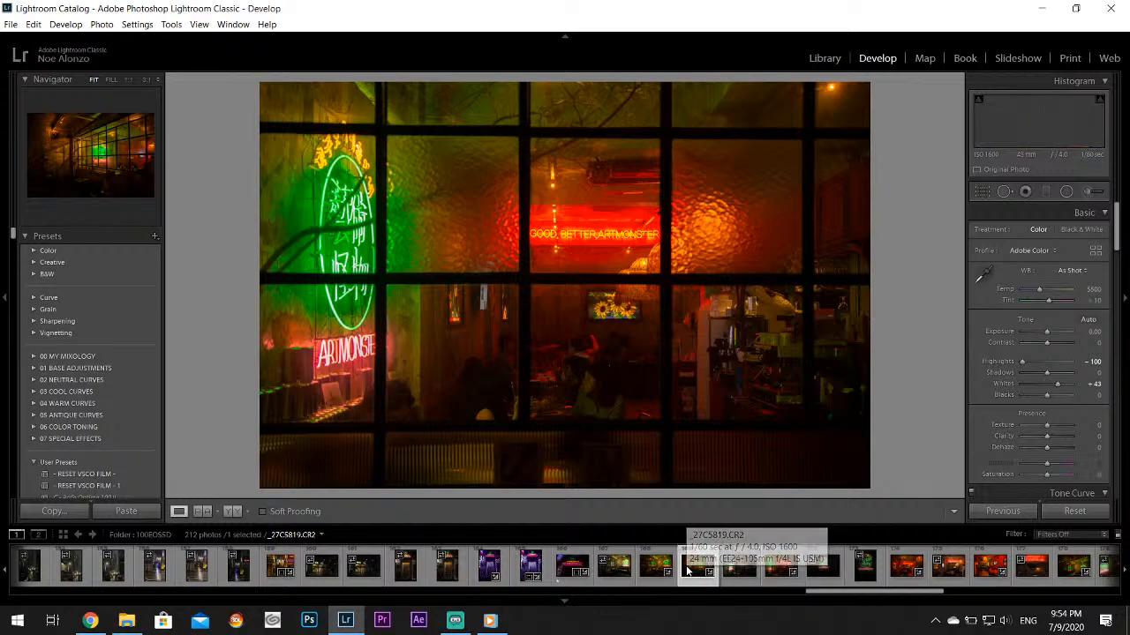
left_click(781, 569)
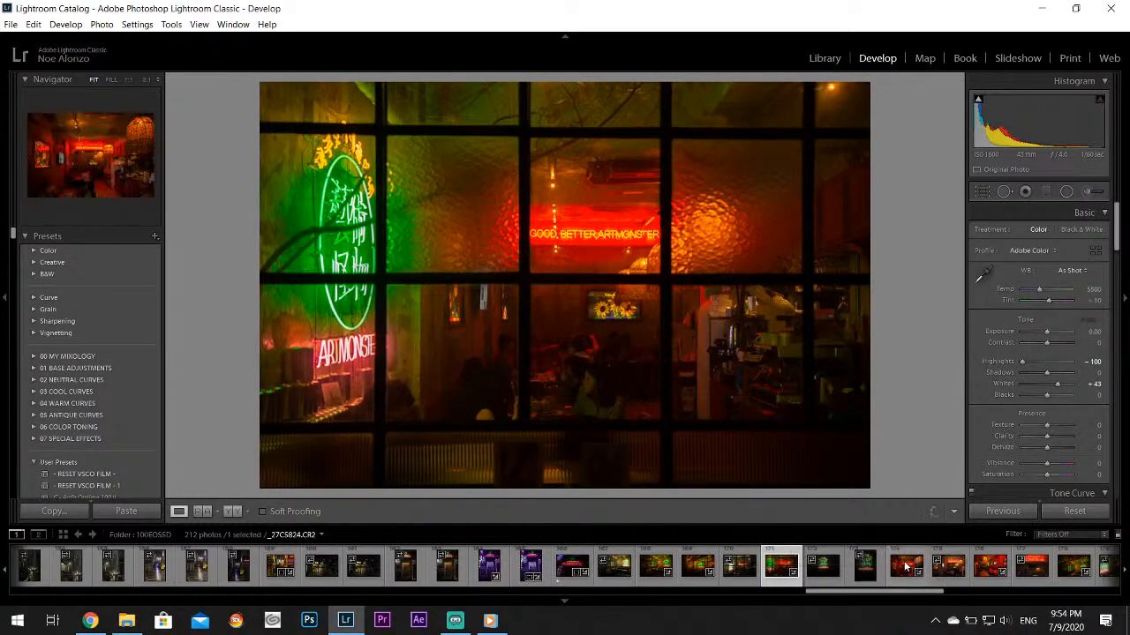
left_click(906, 568)
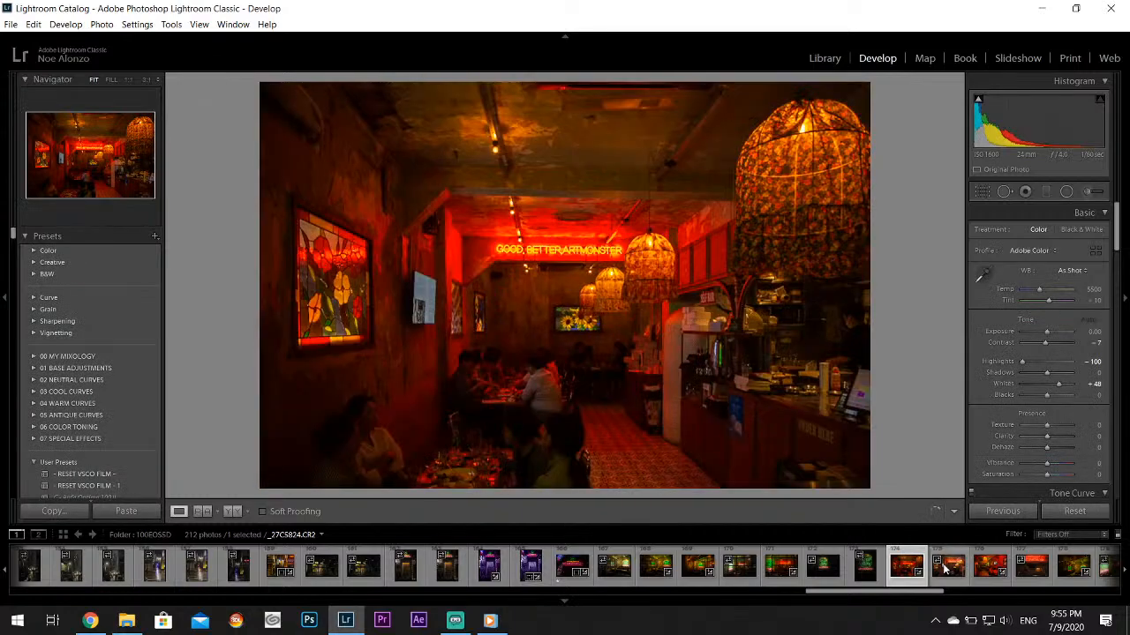
left_click(990, 569)
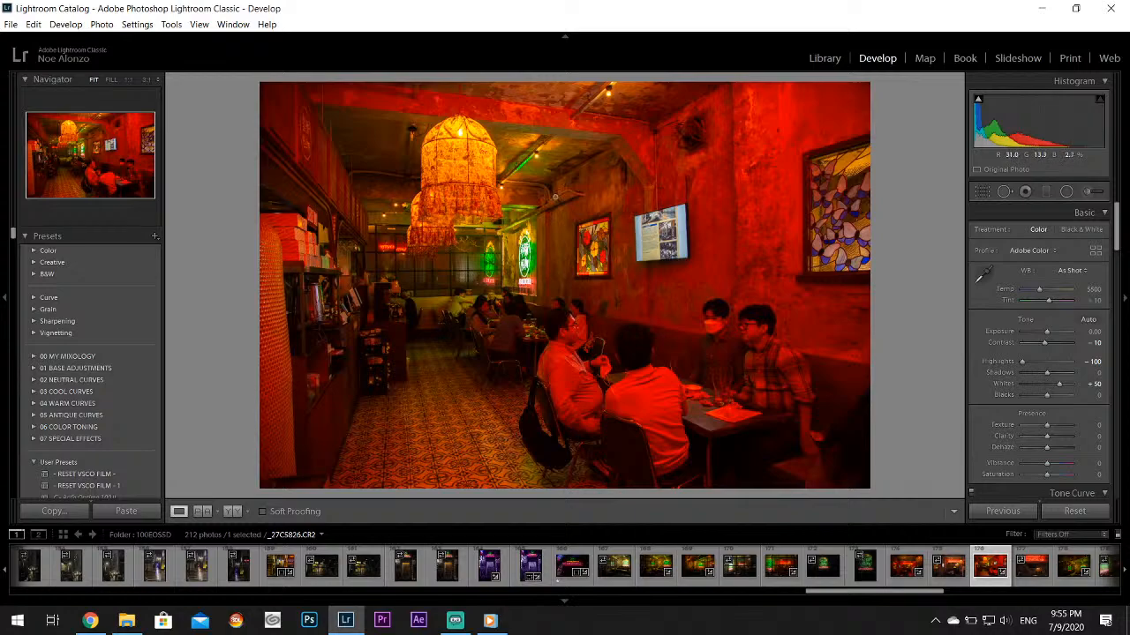
scroll(896, 583, "down", 3)
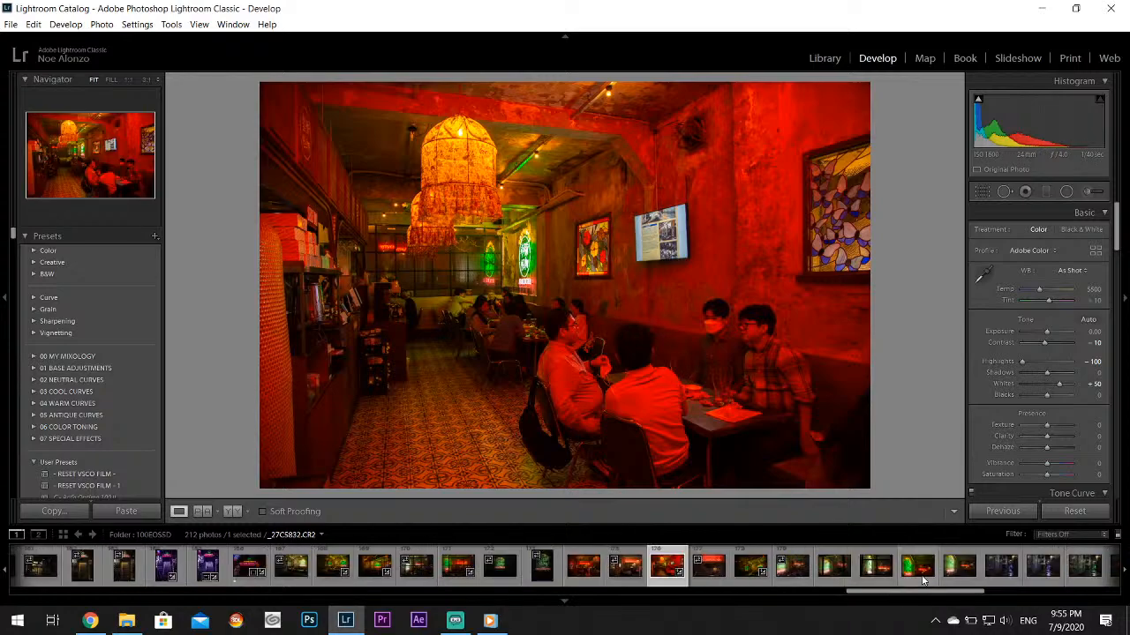
left_click(906, 572)
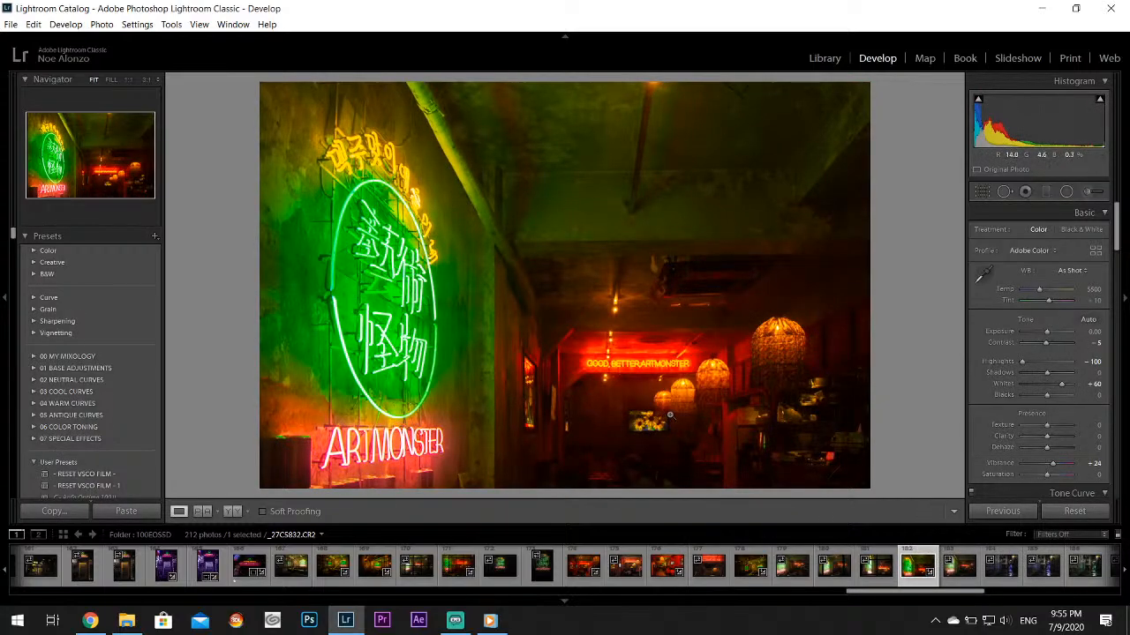
View the unedited graffiti alley photo _27C5834.CR2 and the neighboring alley shots
left_click(1008, 573)
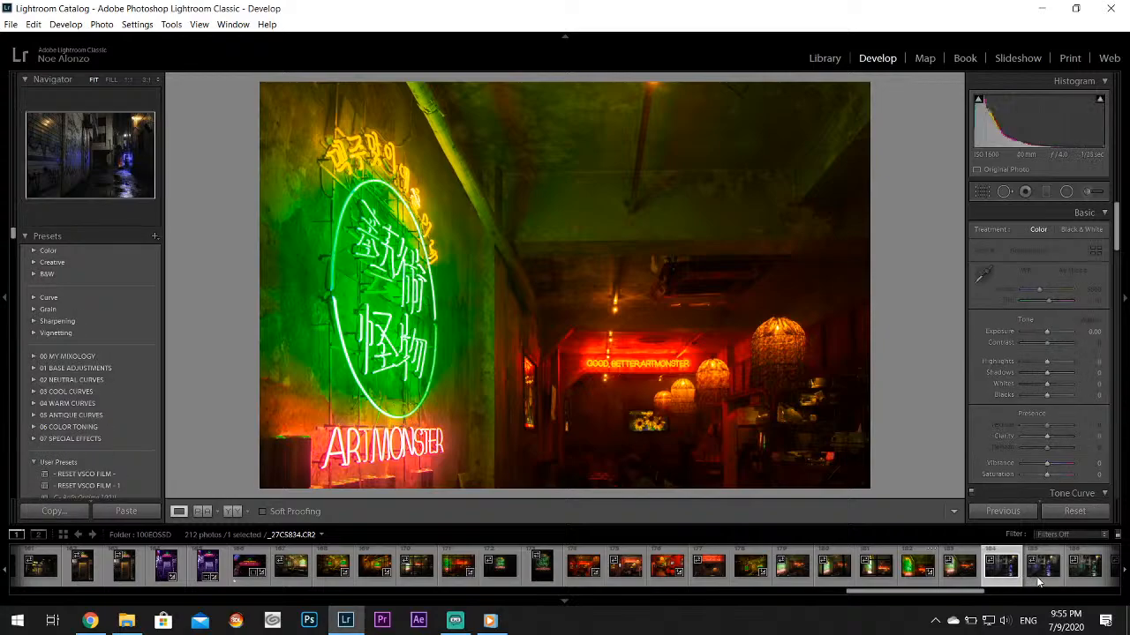
left_click(1041, 570)
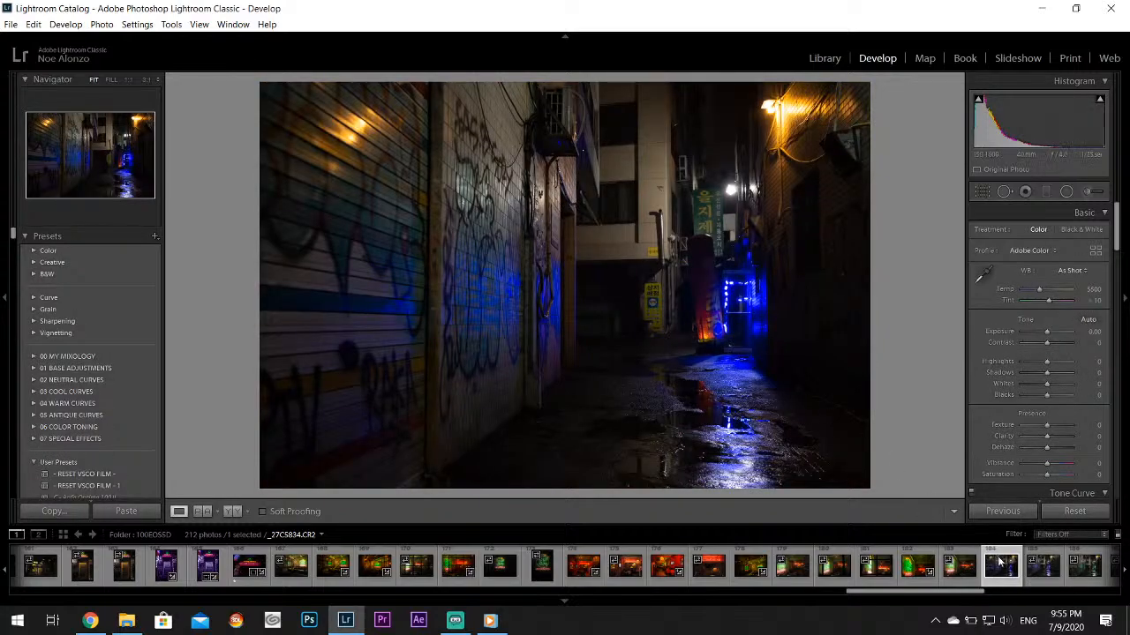
scroll(918, 570, "down", 3)
Open the edited blue-lit graffiti alley photo _27C5838.CR2 and export it with the current export settings
left_click(829, 572)
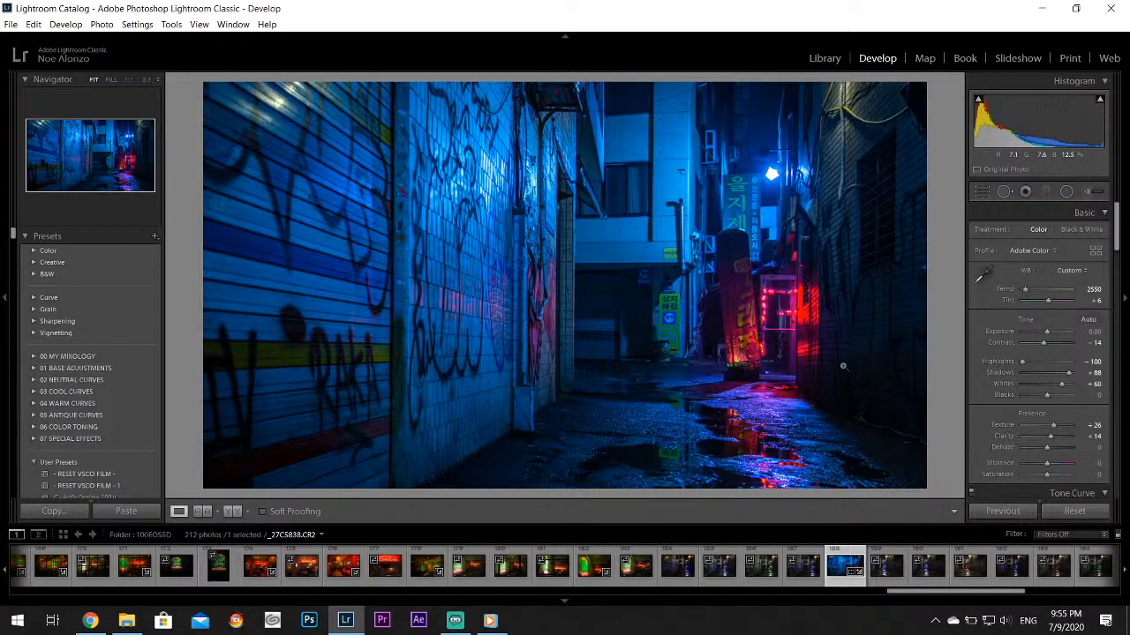
left_click(11, 24)
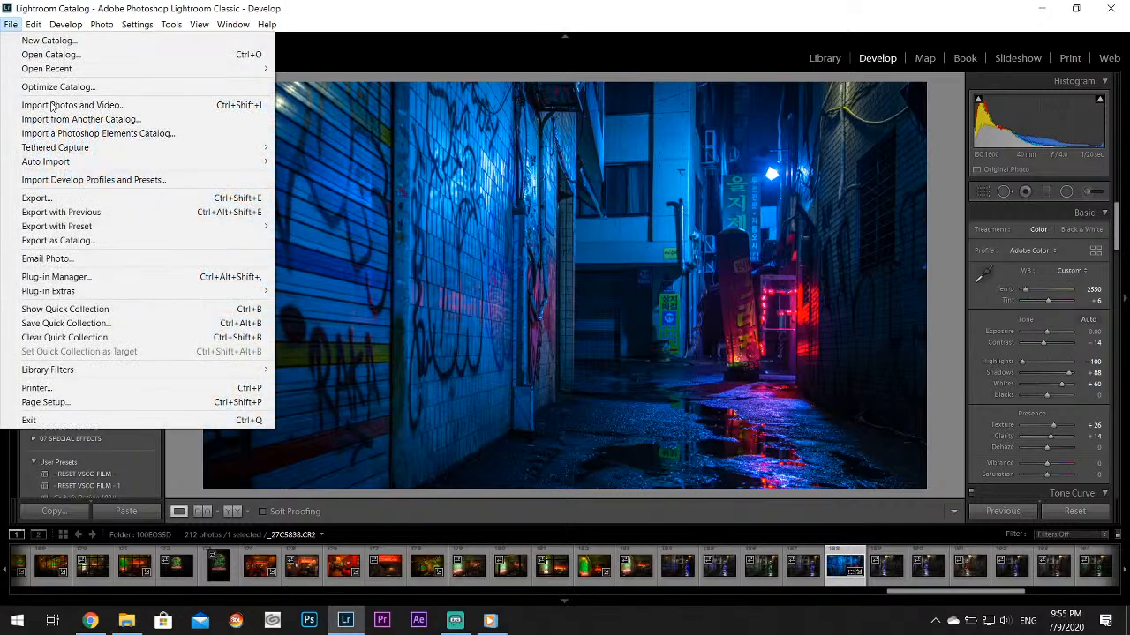
left_click(53, 197)
left_click(741, 453)
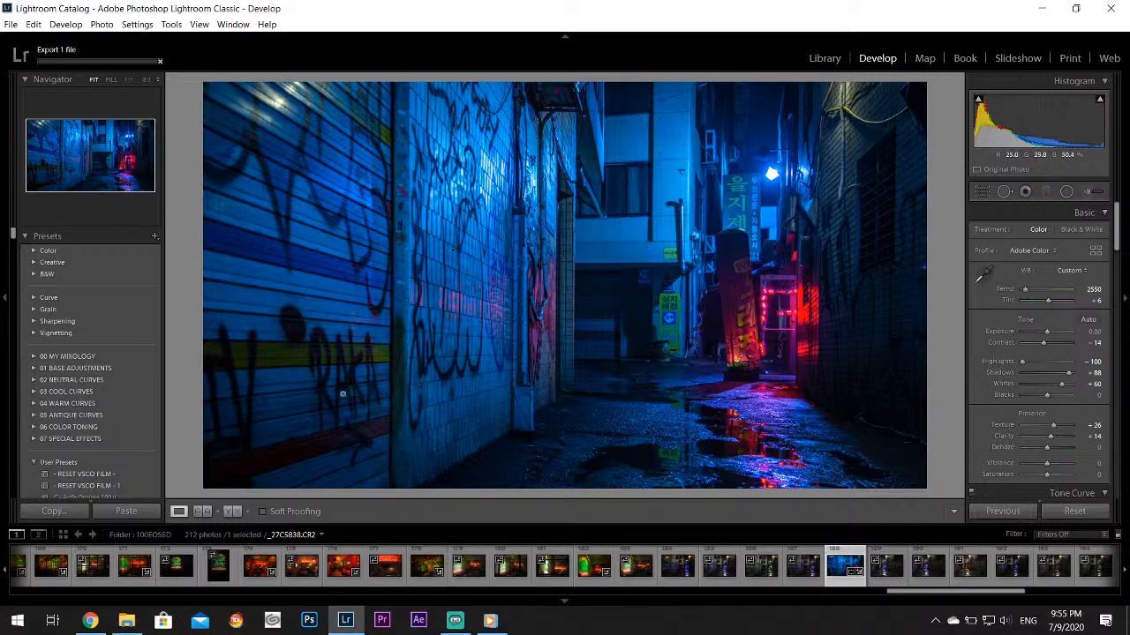
left_click_drag(342, 395, 516, 344)
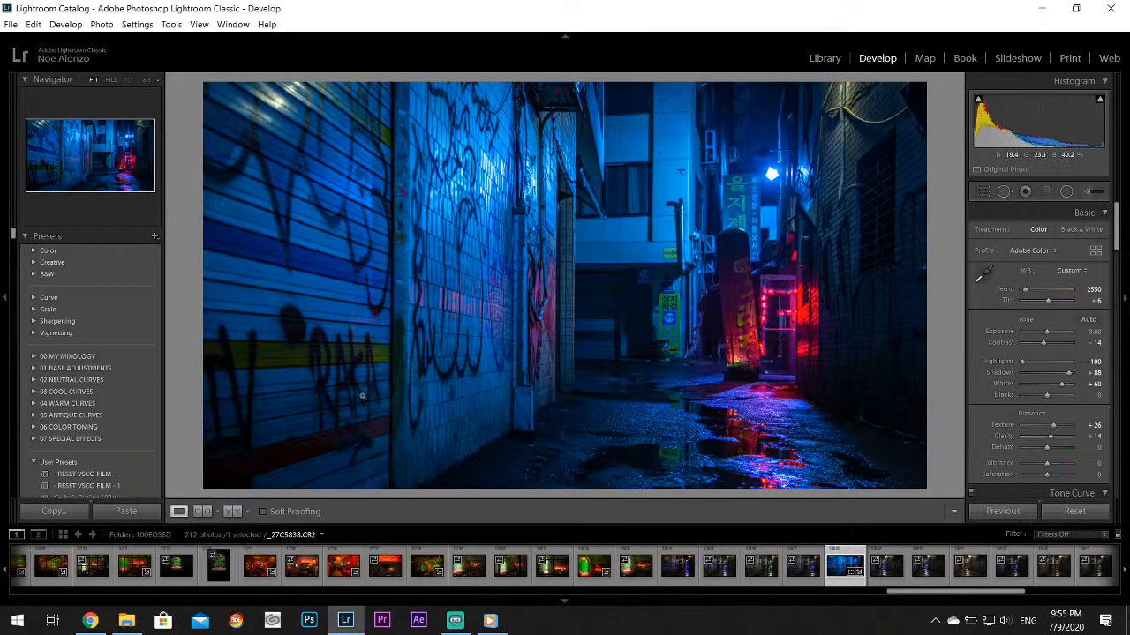
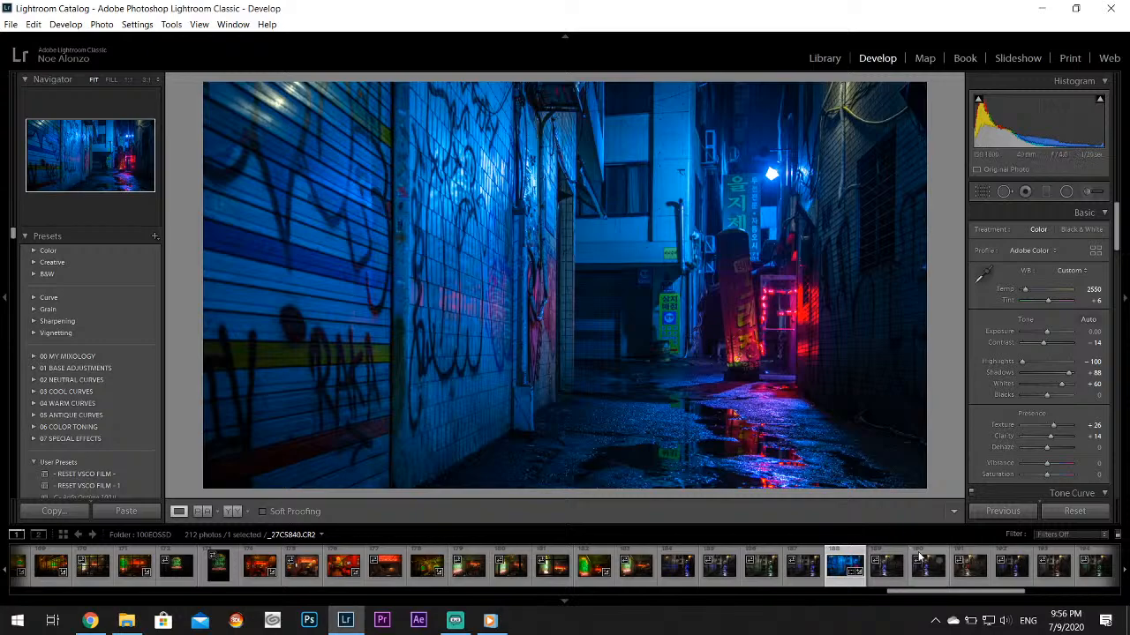
Browse the filmstrip and open the green-lit storefront photo _27C5857.CR2
scroll(918, 565, "down", 2)
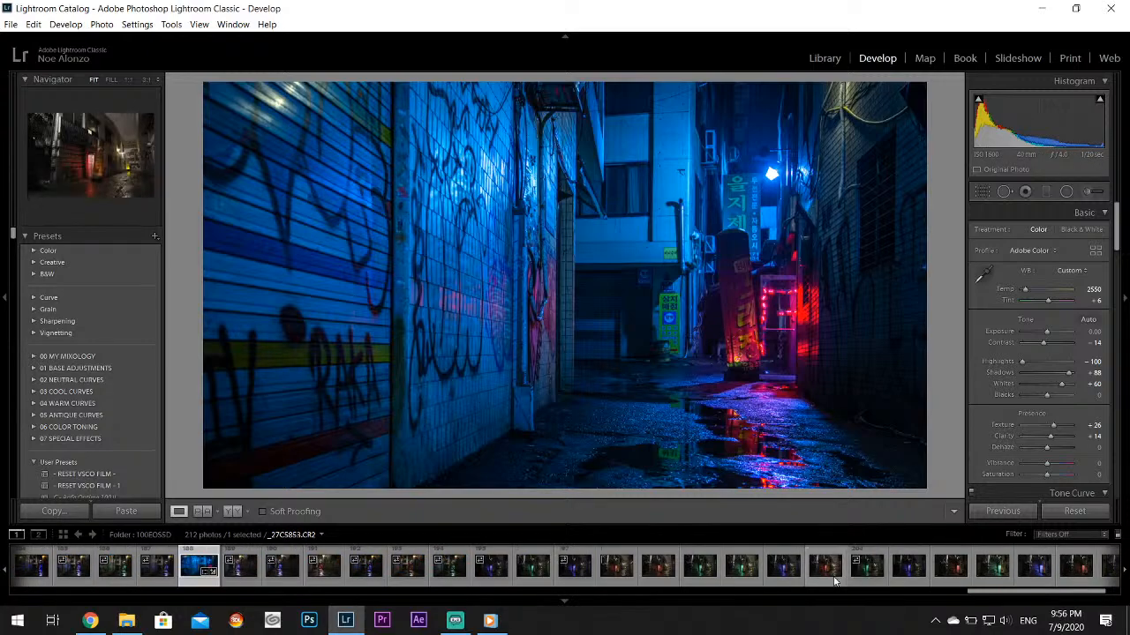
left_click(834, 578)
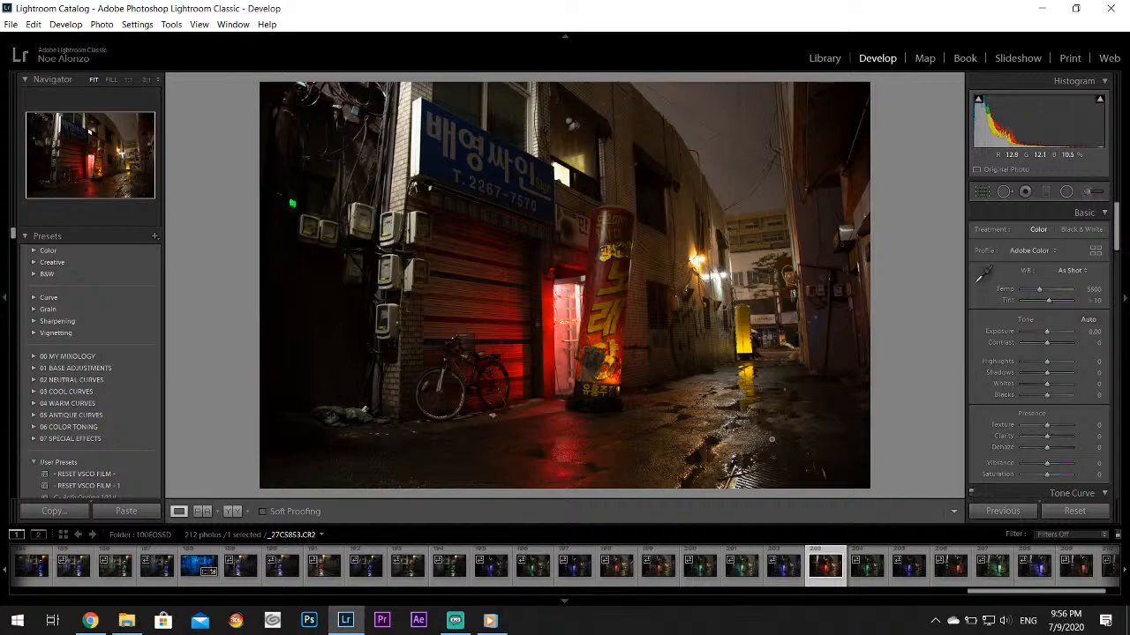
scroll(851, 563, "down", 2)
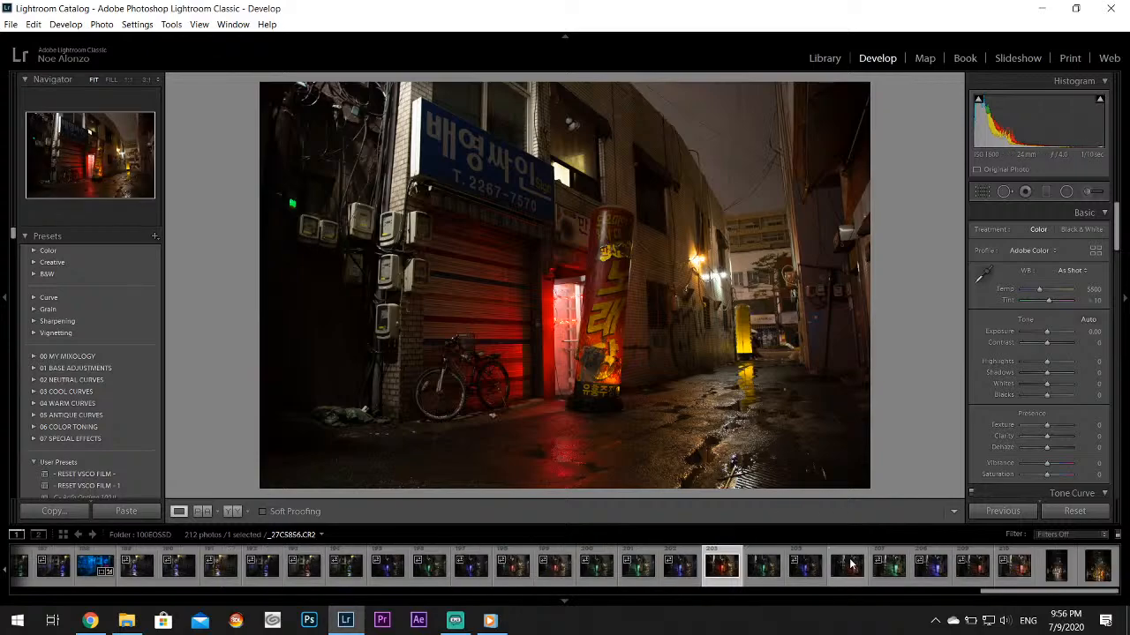
left_click(890, 566)
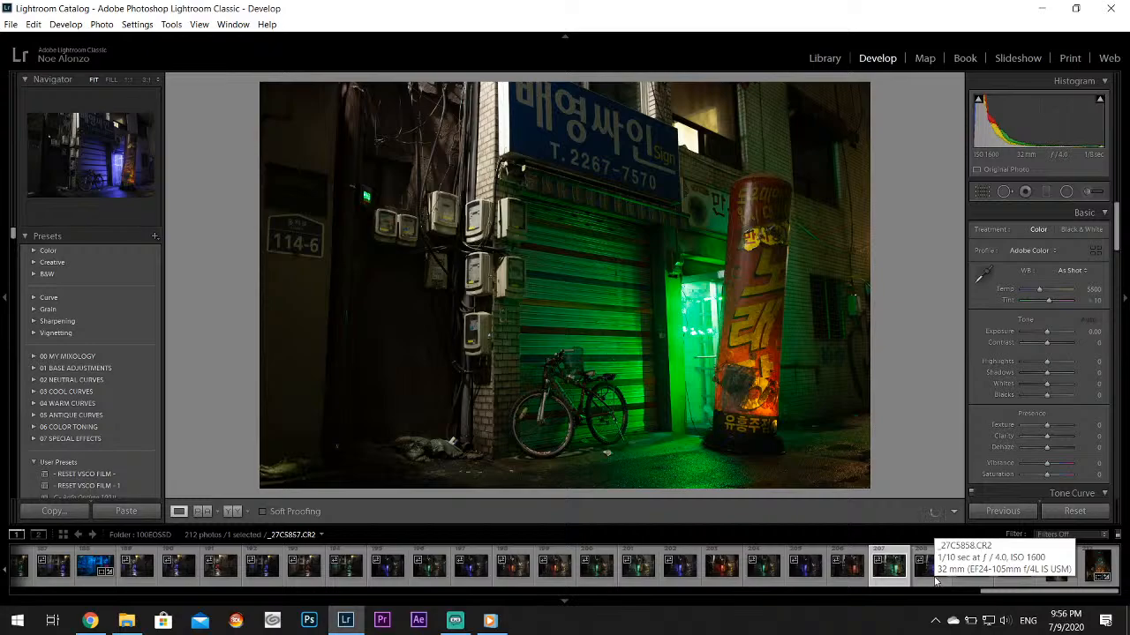
Crop the green-lit photo to a 1 x 1 square, framing the bicycle, shutter and the whole leaning sign column
left_click(980, 192)
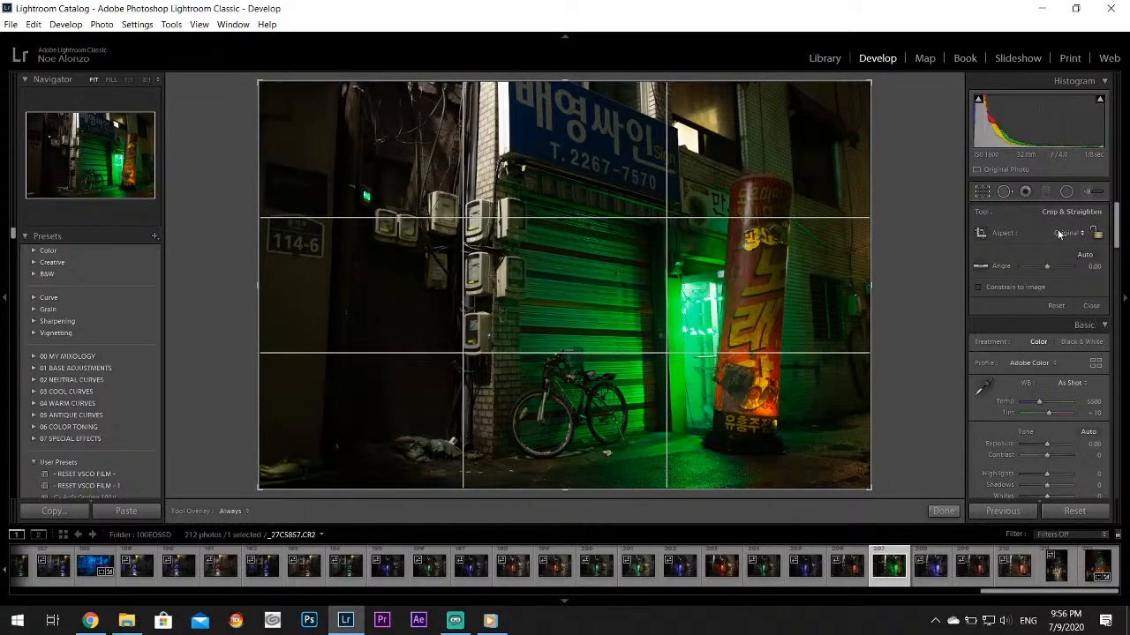
left_click(1059, 233)
left_click(971, 295)
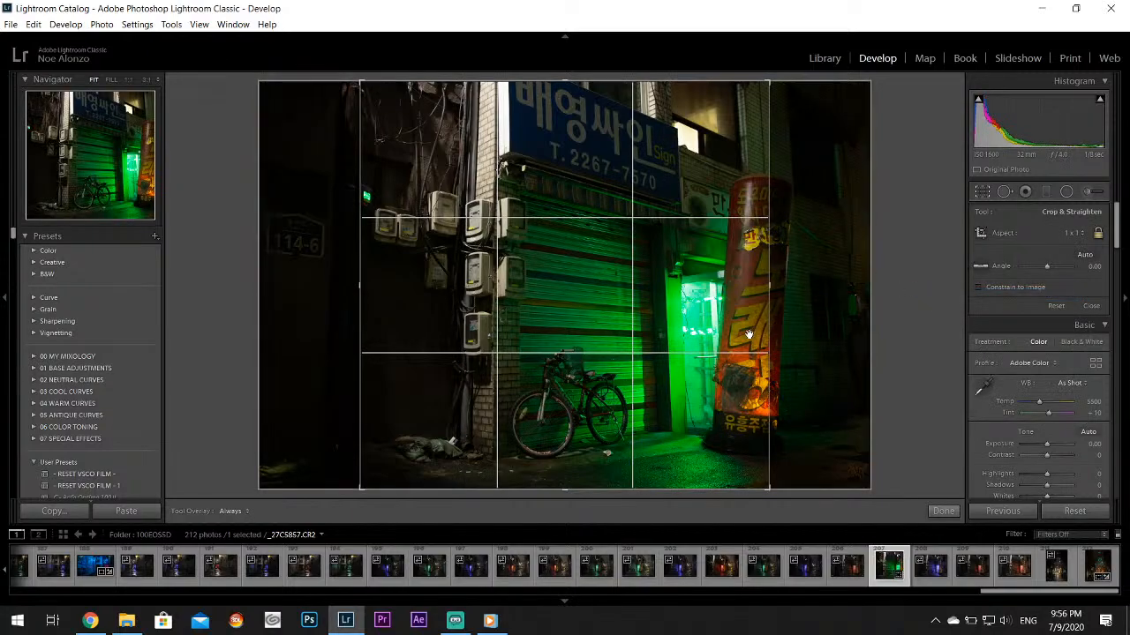
left_click_drag(614, 357, 575, 364)
left_click(943, 511)
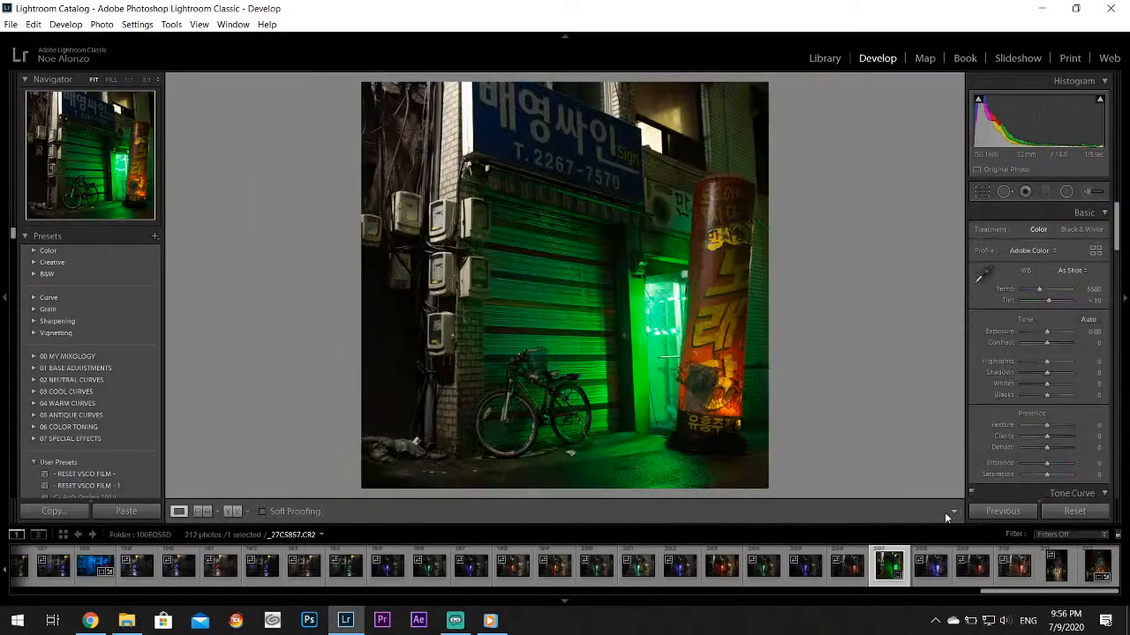
left_click(982, 191)
left_click_drag(595, 280, 595, 284)
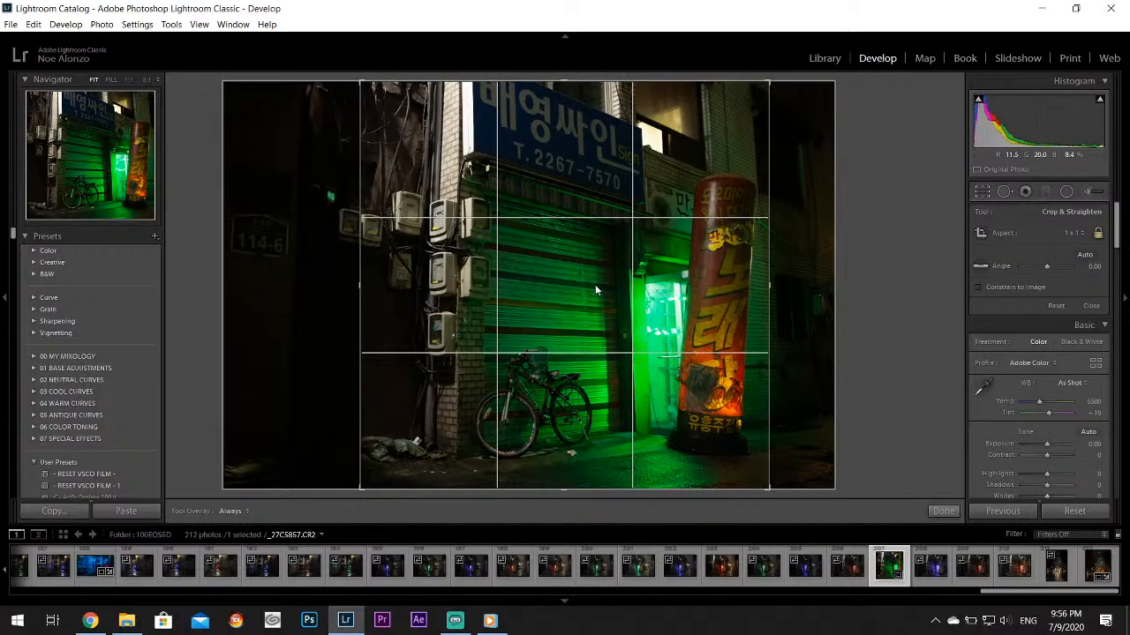
left_click(943, 511)
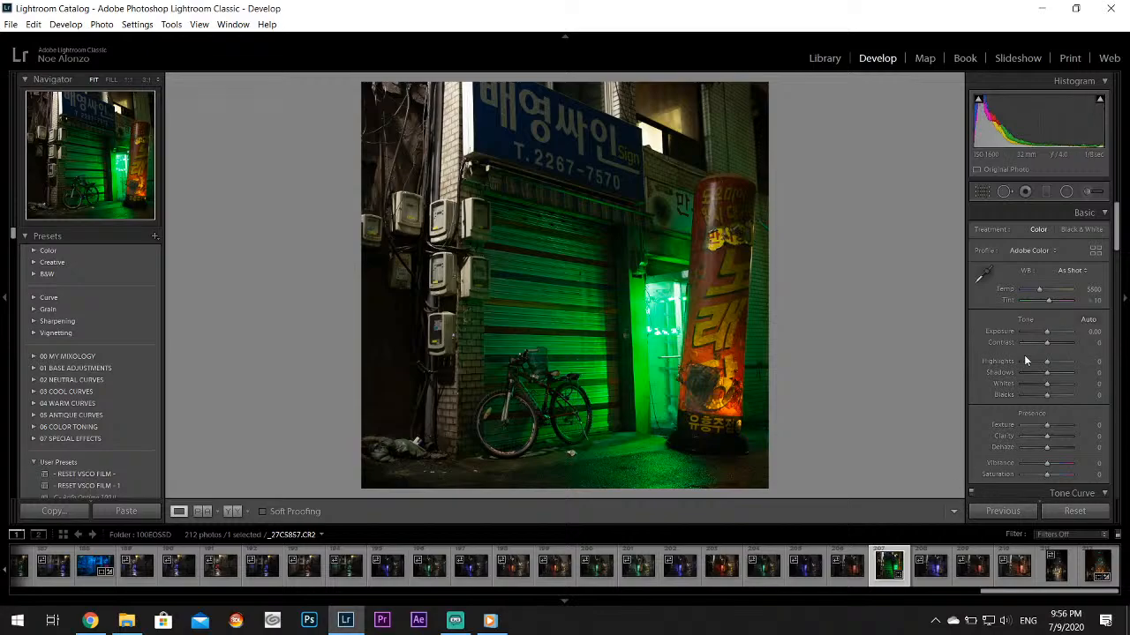
Set Highlights to -100 and Whites to +52, and darken the edges with a post-crop vignetting amount of -24
left_click_drag(1025, 362, 1062, 390)
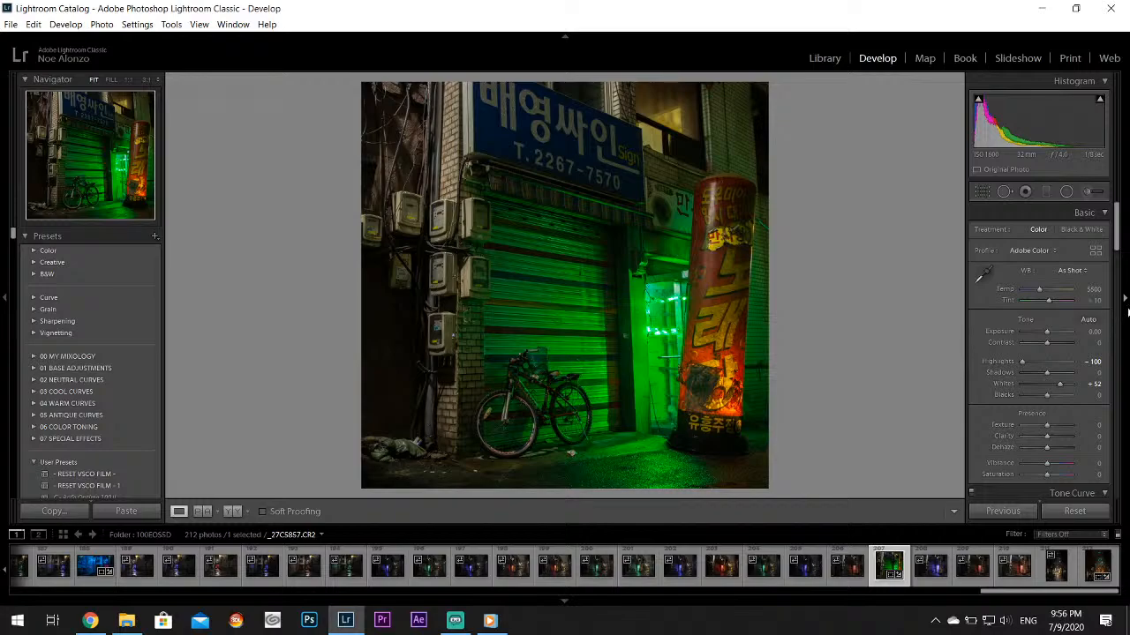
left_click_drag(1116, 208, 1122, 445)
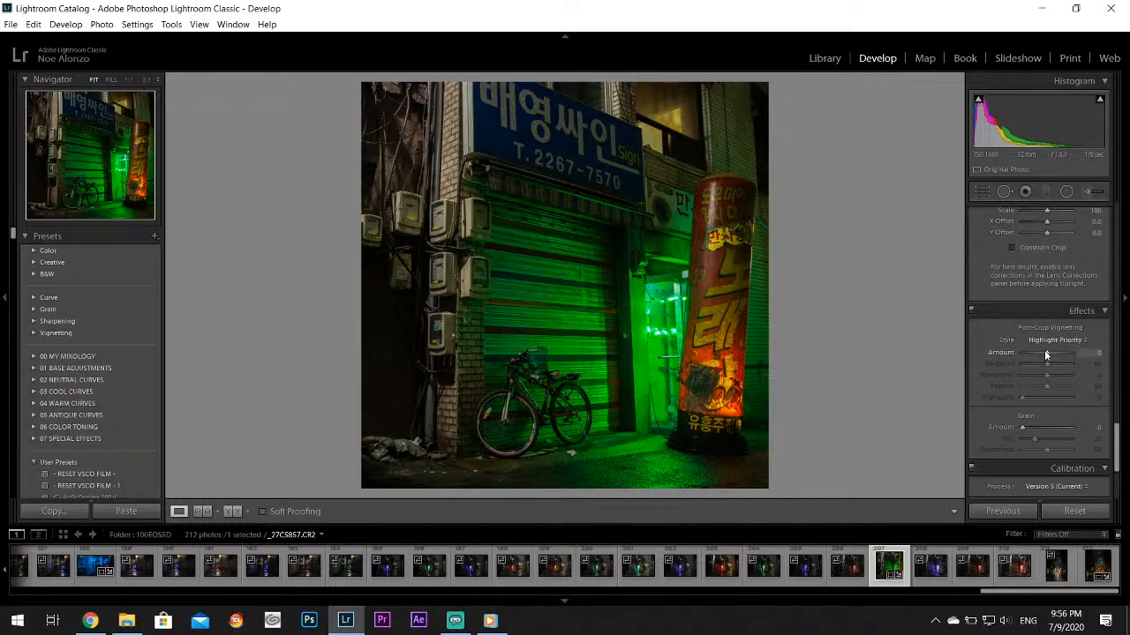
left_click_drag(1044, 351, 1042, 351)
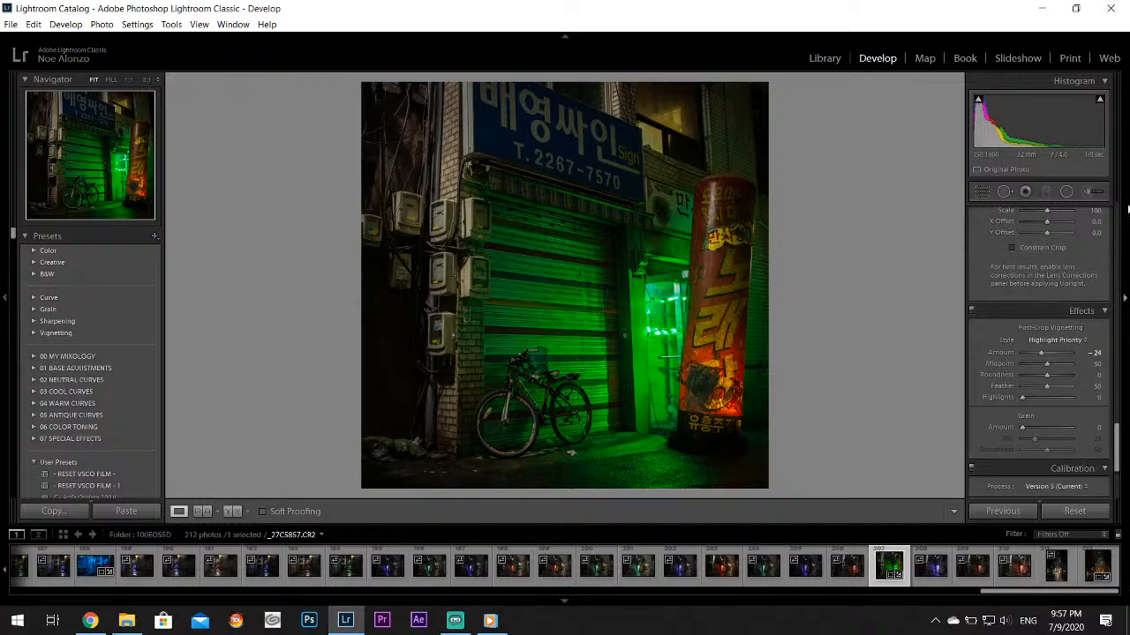
Try to tint the walls around the shutter pink with an adjustment brush, and undo the brush stroke
left_click(1095, 192)
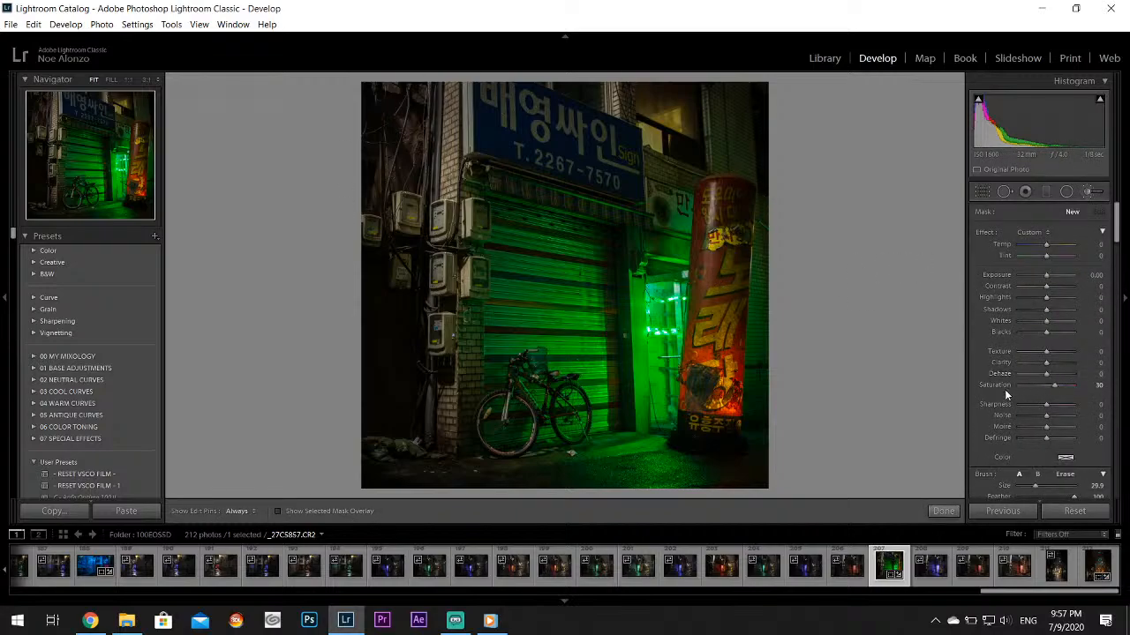
left_click(1065, 457)
left_click(1030, 442)
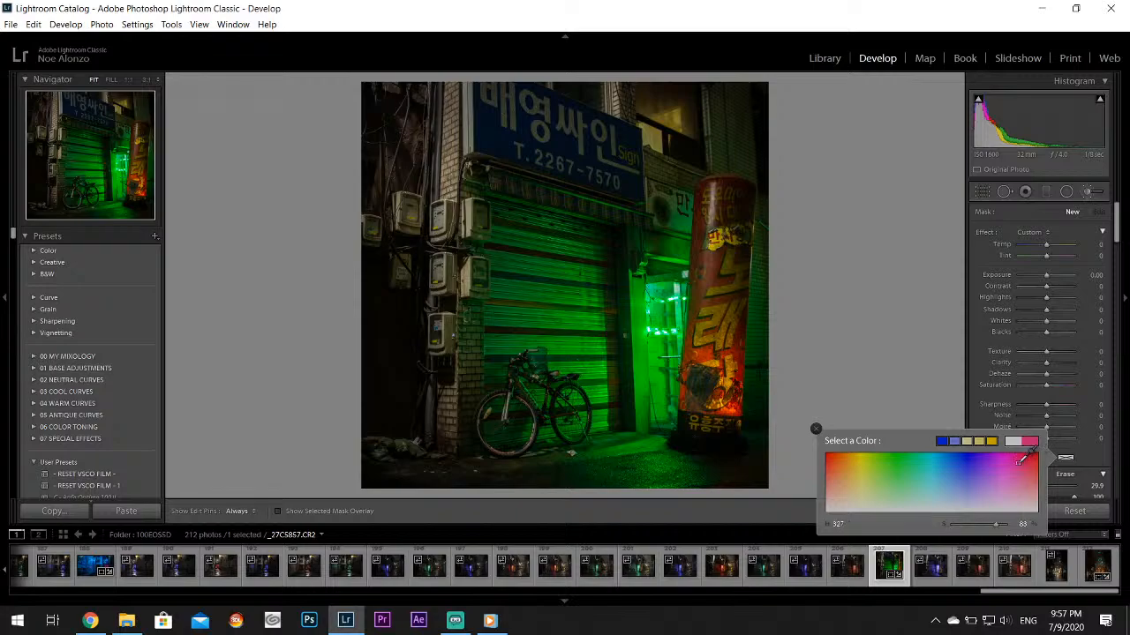
left_click(815, 429)
mouse_move(762, 192)
left_mouse_down()
mouse_move(791, 154)
mouse_move(600, 86)
mouse_move(492, 100)
mouse_move(400, 143)
mouse_move(340, 259)
mouse_move(382, 491)
mouse_move(438, 66)
mouse_move(378, 246)
mouse_move(405, 556)
mouse_move(387, 392)
mouse_move(391, 418)
mouse_move(404, 132)
mouse_move(453, 567)
mouse_move(510, 593)
mouse_move(379, 68)
mouse_move(427, 460)
mouse_move(524, 533)
mouse_move(412, 345)
mouse_move(406, 392)
mouse_move(621, 608)
mouse_move(478, 529)
mouse_move(656, 570)
mouse_move(820, 413)
mouse_move(844, 171)
mouse_move(311, 149)
left_mouse_up()
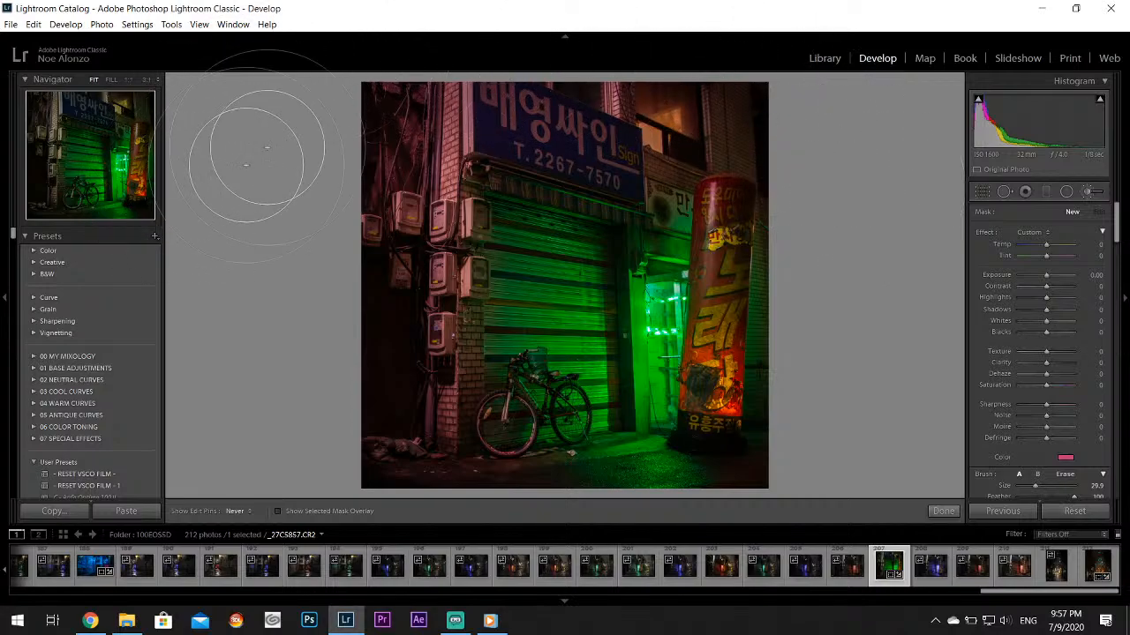
left_click_drag(340, 499, 461, 350)
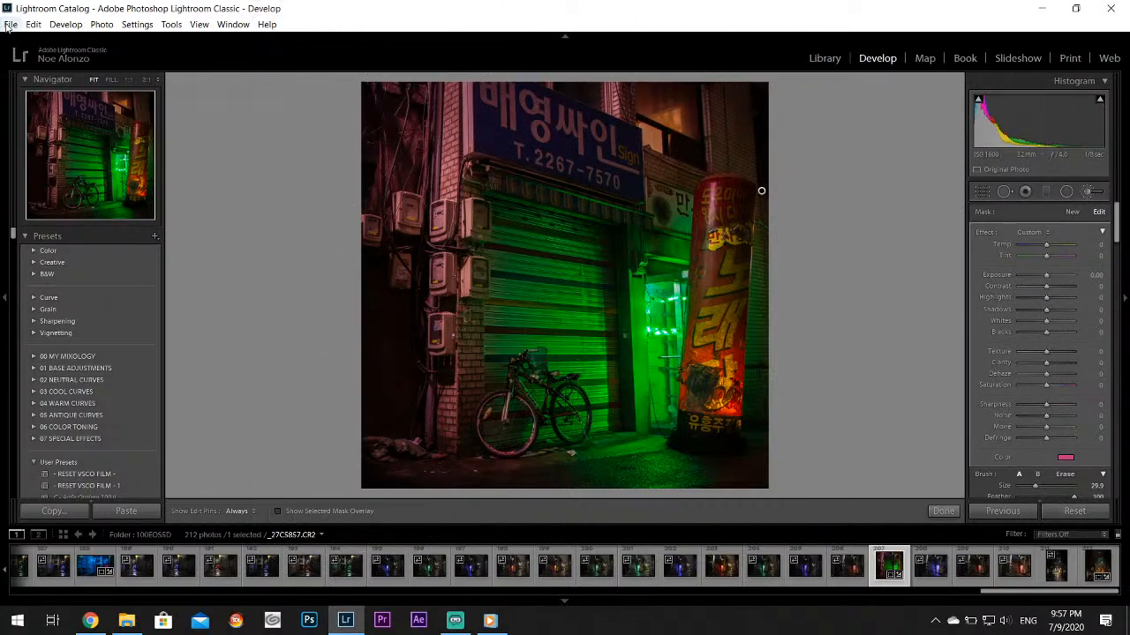
left_click(34, 25)
left_click(42, 45)
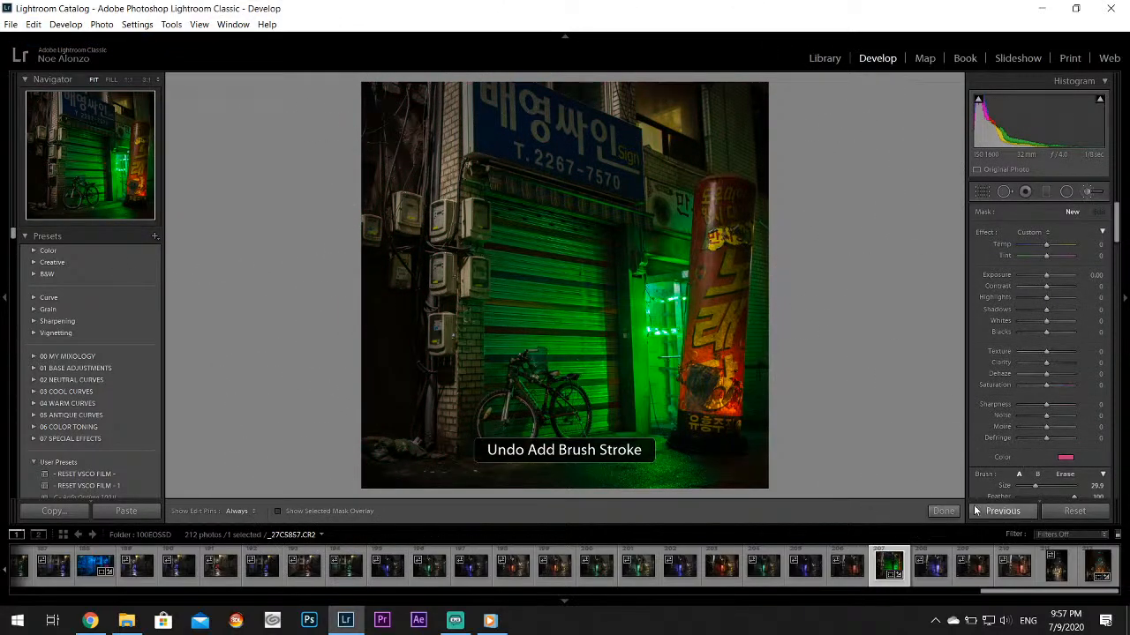
key("k")
Split-tone the shadows blue with a hue of 234 and a saturation of 84
left_click_drag(1119, 221, 1121, 323)
left_click(1072, 242)
left_click(1013, 273)
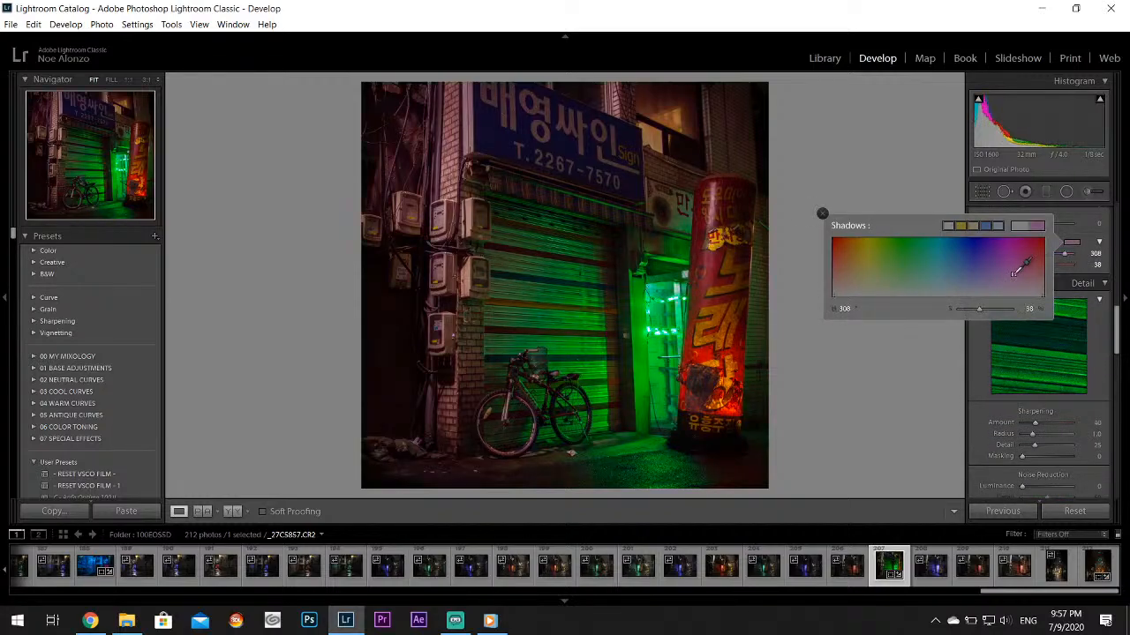
left_click_drag(1014, 272, 968, 244)
left_click(822, 214)
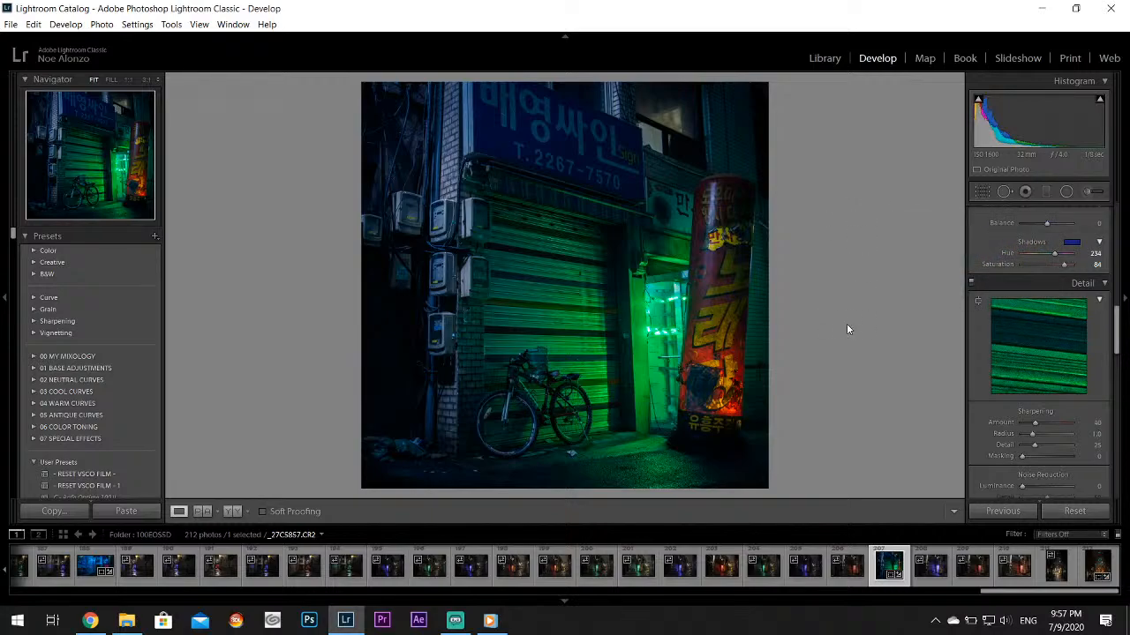
Set Texture to +10 and Clarity to +5 for the green-lit photo, leaving Contrast at 0
left_click(982, 192)
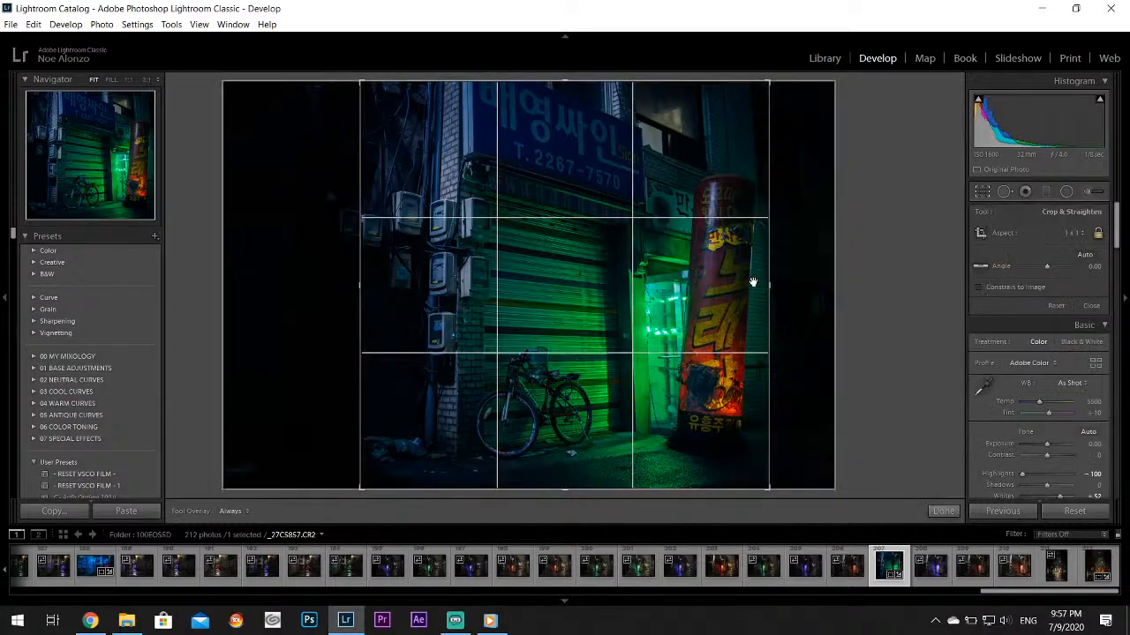
left_click(947, 512)
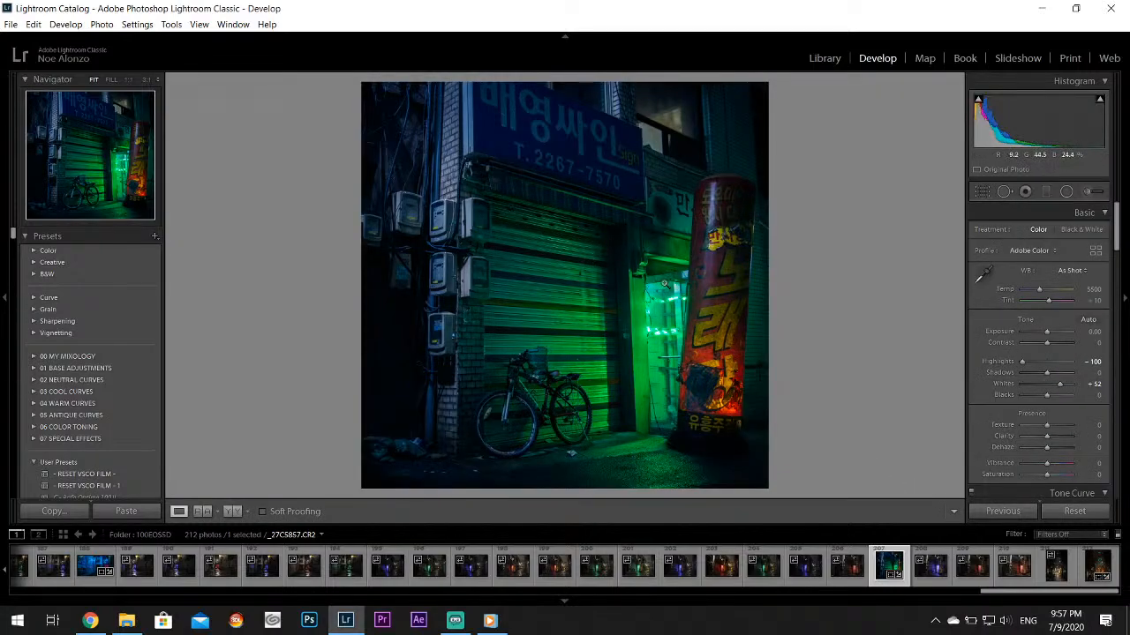
left_click_drag(1047, 343, 1059, 348)
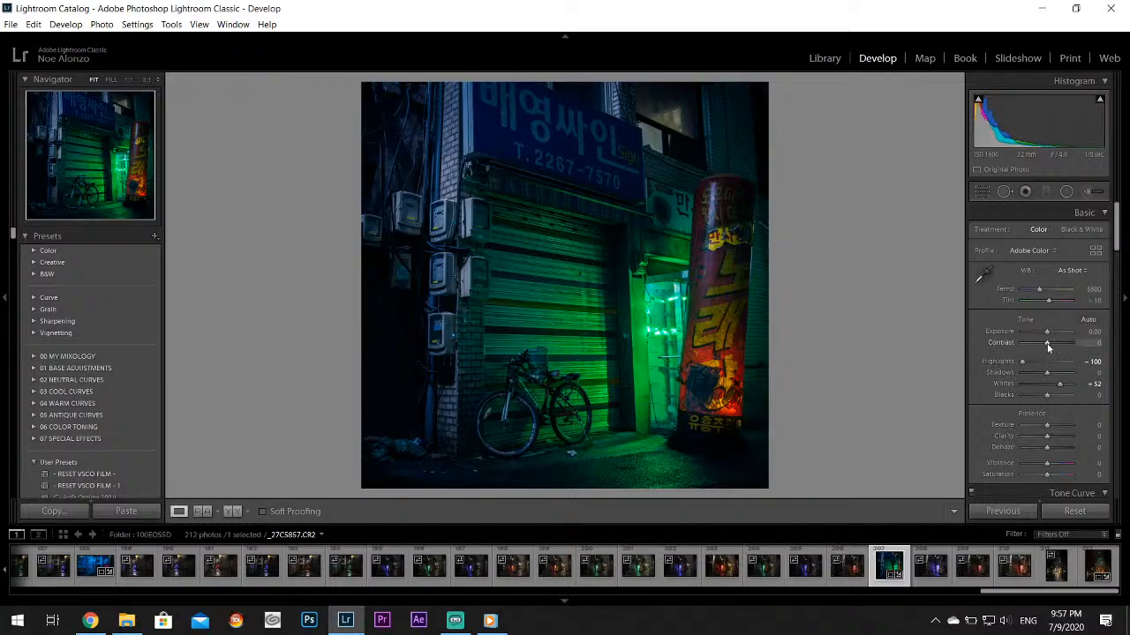
double_click(1000, 343)
left_click_drag(1045, 432, 1047, 432)
Export the edited green-lit storefront photo
left_click(11, 24)
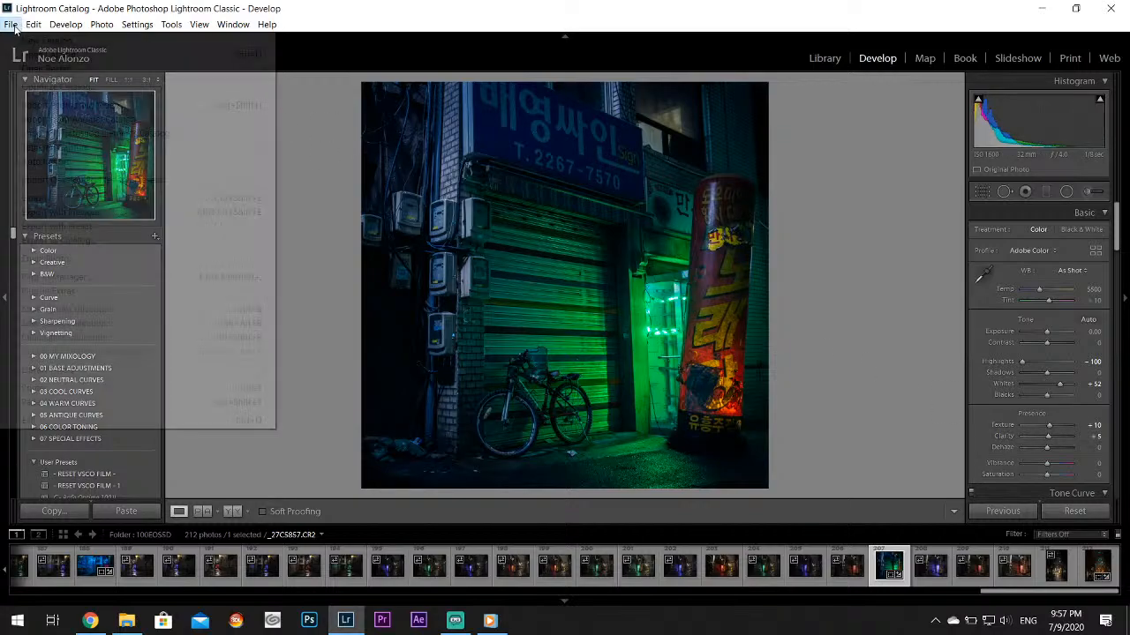
mouse_move(66, 24)
left_click(540, 17)
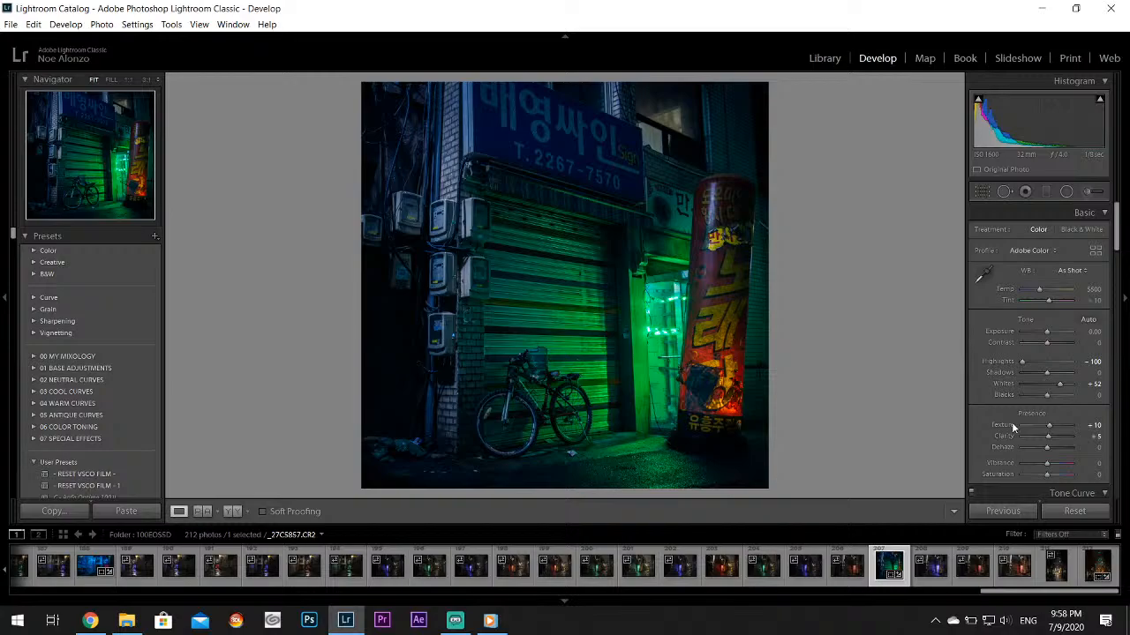
left_click_drag(470, 217, 673, 221)
left_click(12, 24)
left_click(52, 202)
left_click(727, 449)
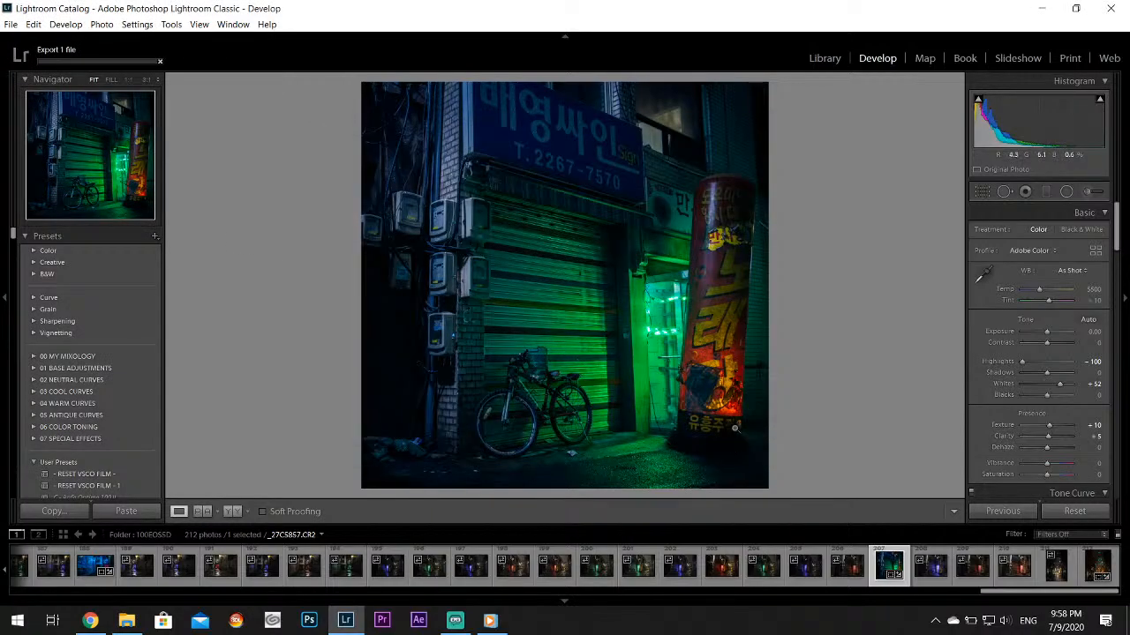
Open the red-lit storefront photo _27C5859.CR2 and crop away the dark areas on both of its sides
left_click(941, 573)
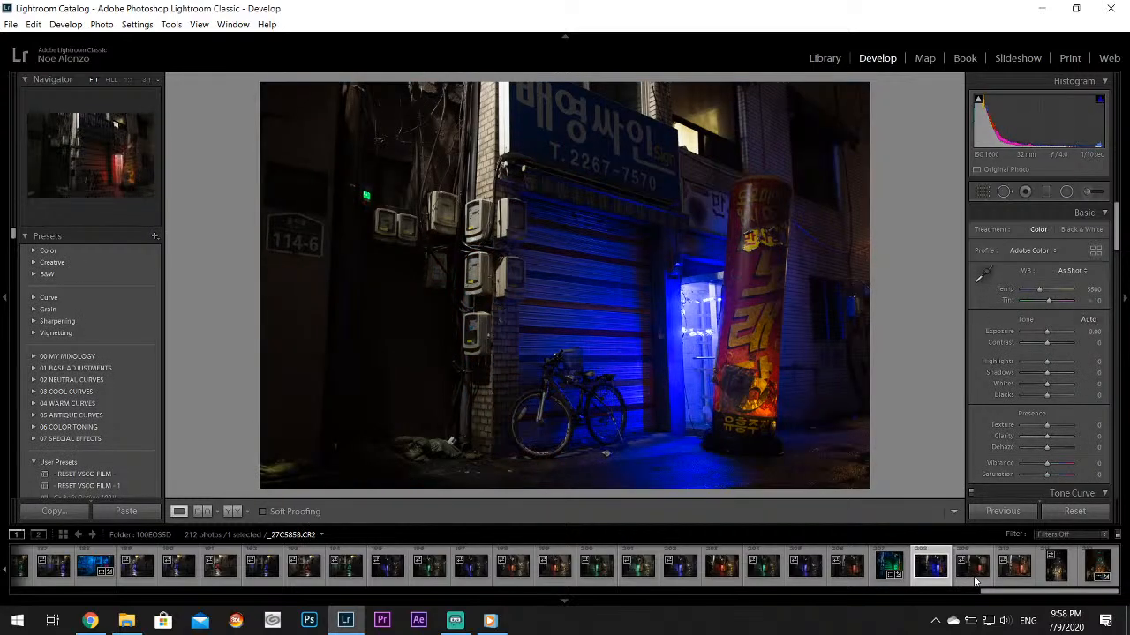
left_click(975, 578)
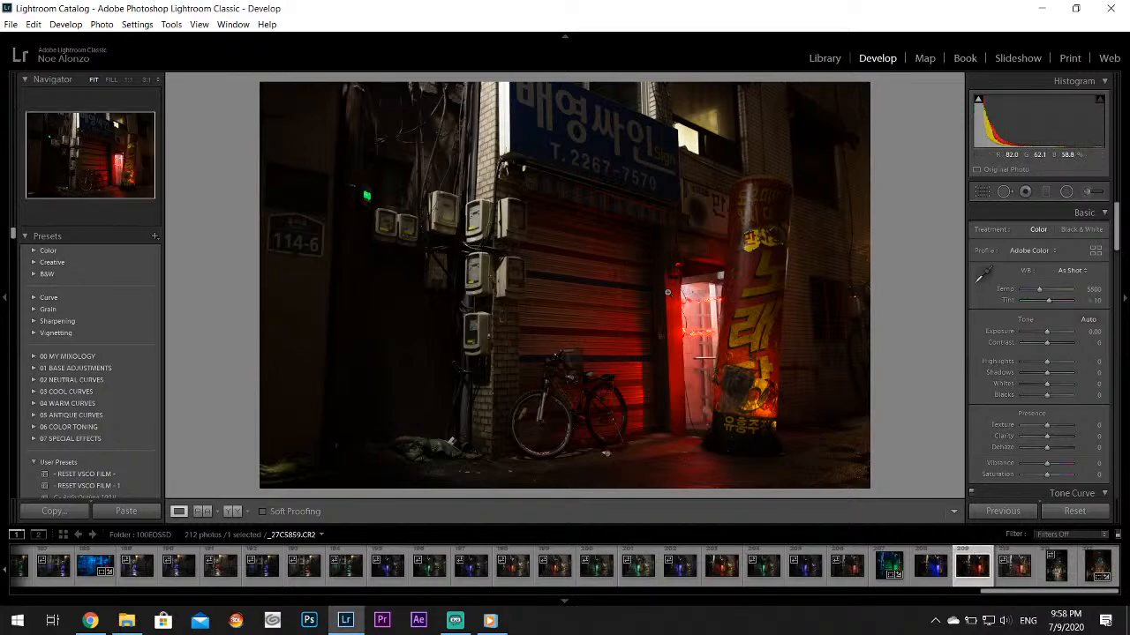
left_click(981, 192)
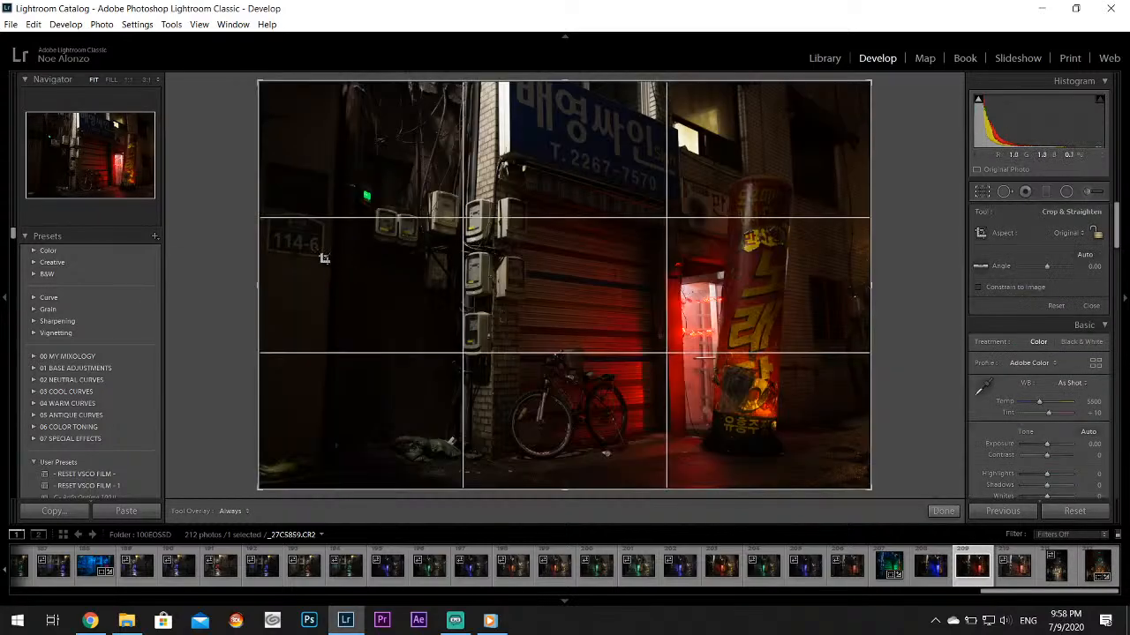
left_click_drag(258, 286, 274, 285)
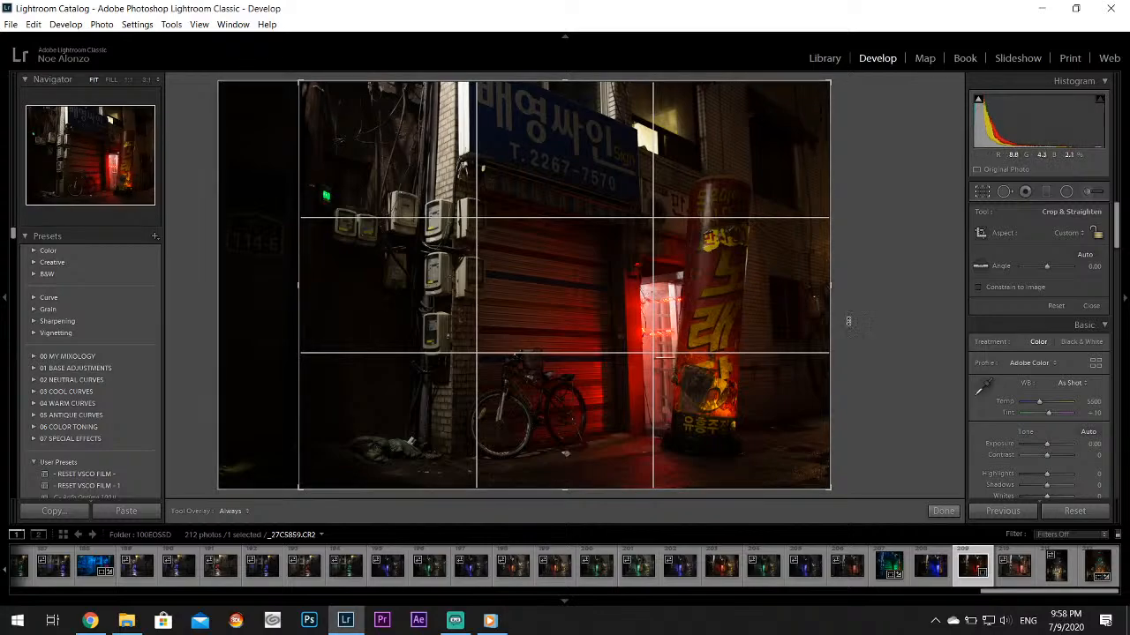
left_click_drag(831, 284, 799, 286)
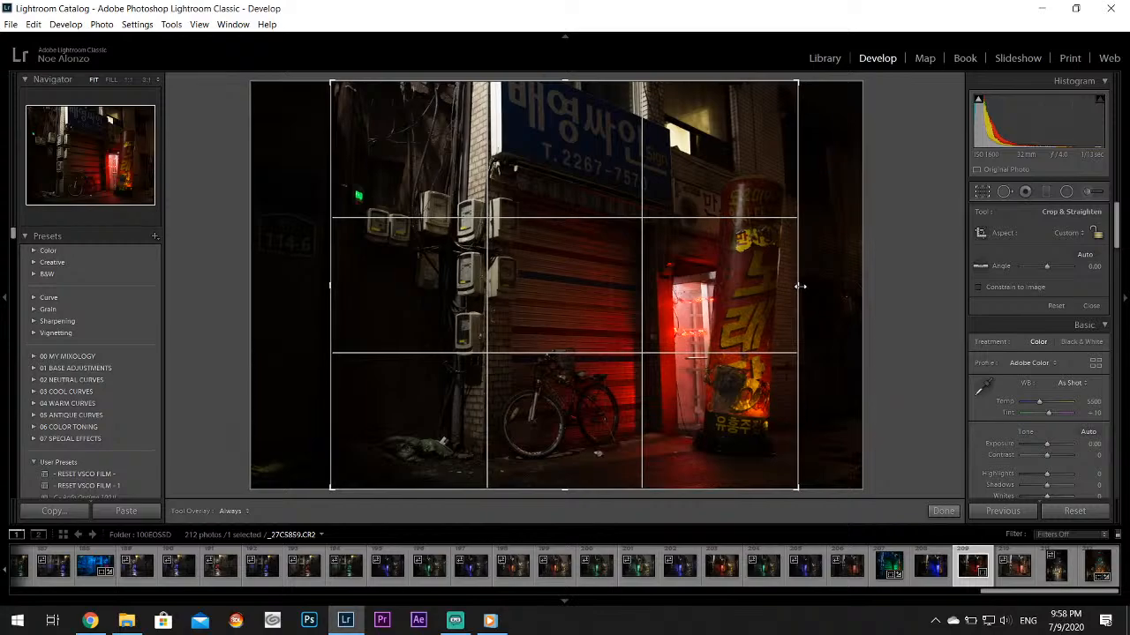
left_click(939, 511)
Set Highlights to -100, Shadows to +100 and Whites to +57, and split-tone the shadows blue with hue 250 and saturation 96
left_click_drag(1047, 361, 1066, 388)
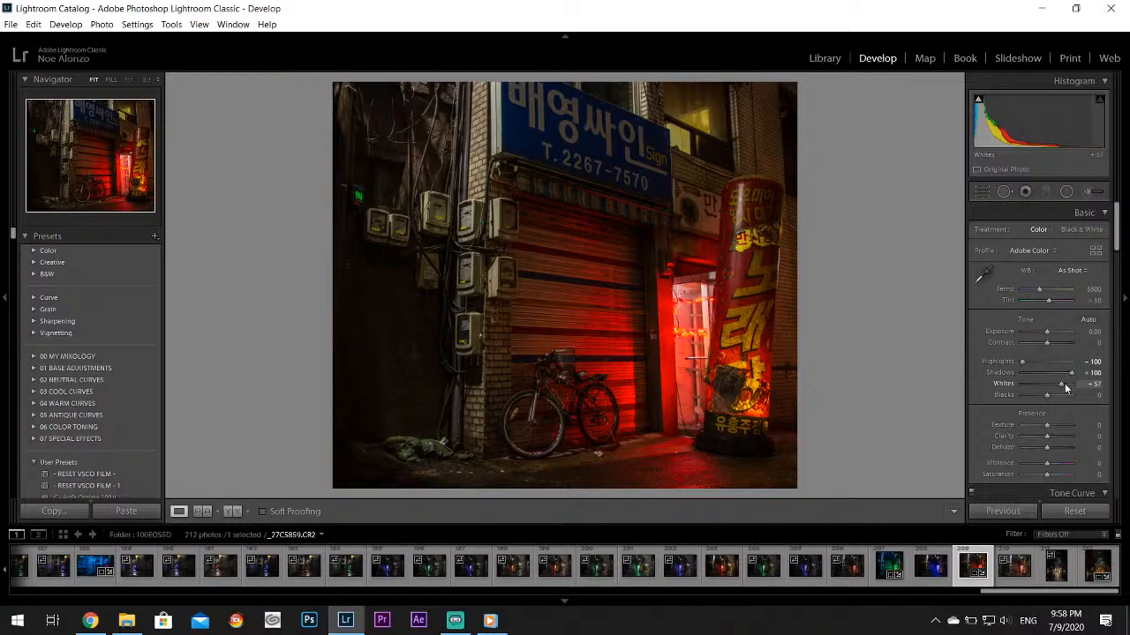
left_click_drag(1111, 210, 1116, 309)
left_click(1072, 340)
left_click_drag(983, 354, 978, 333)
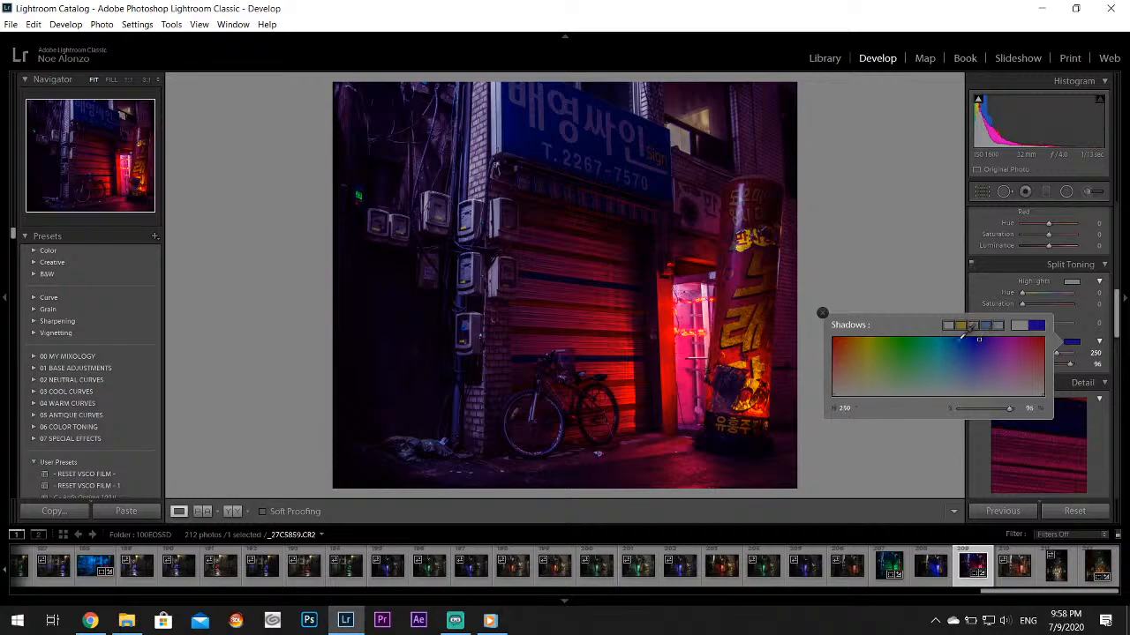
left_click(823, 313)
Lower Contrast to -38 and set the post-crop vignetting amount to -7 for the red-lit photo
left_click_drag(1118, 322, 1118, 231)
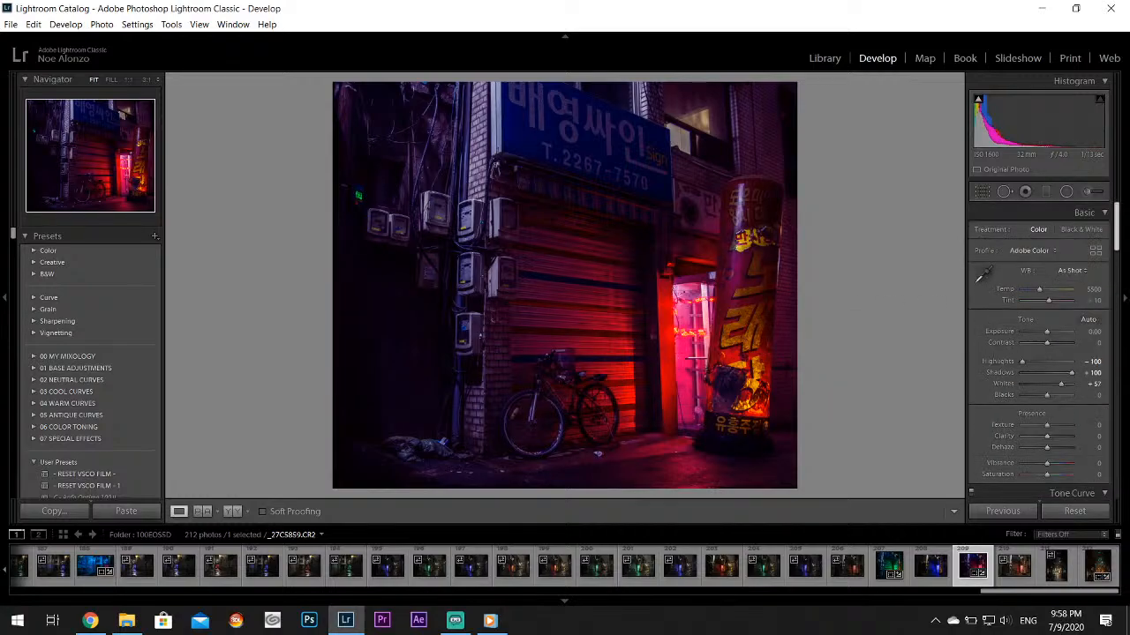
left_click_drag(1047, 345, 1036, 348)
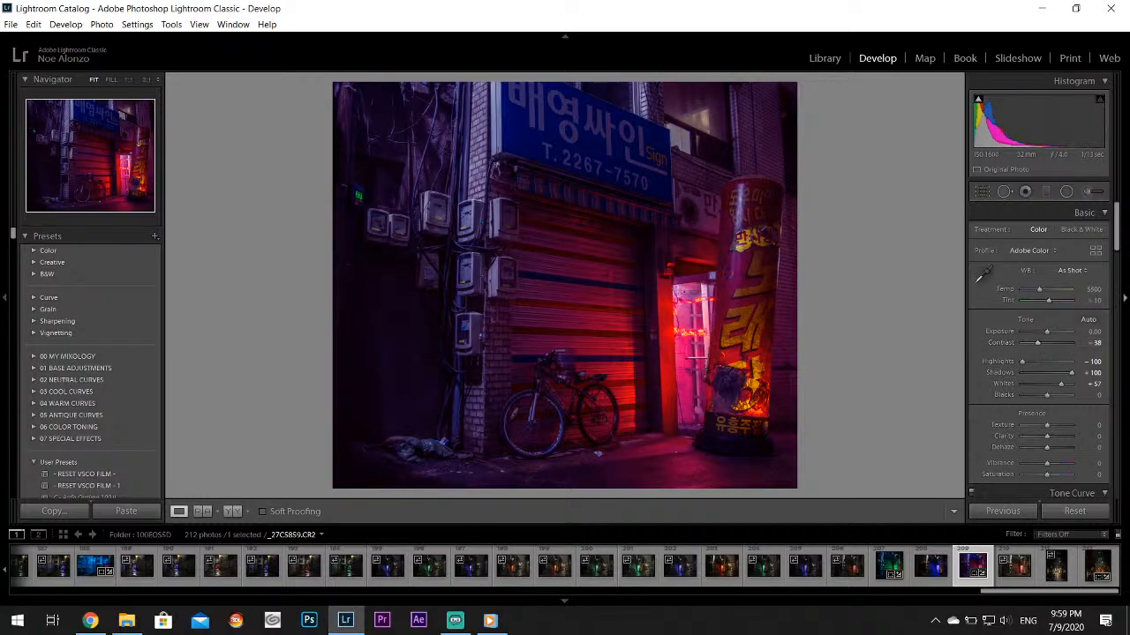
left_click_drag(1116, 236, 1116, 472)
left_click_drag(1047, 249, 1046, 255)
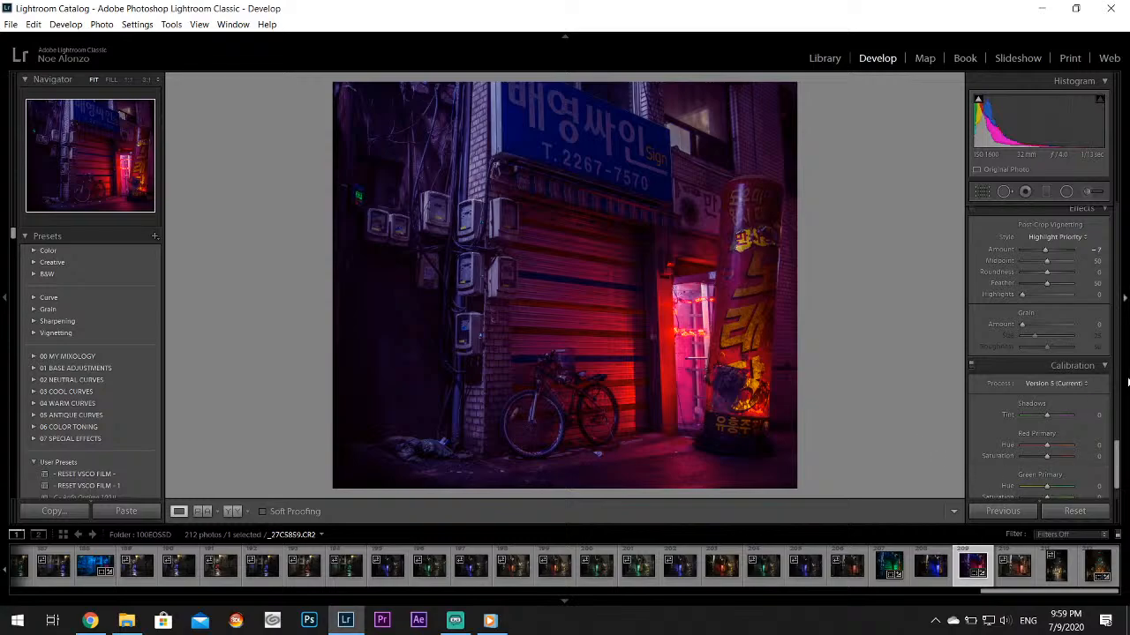
Set Vibrance to +7 and export the red-lit storefront photo to the Twitter subfolder on the desktop
left_click_drag(1118, 454, 1118, 223)
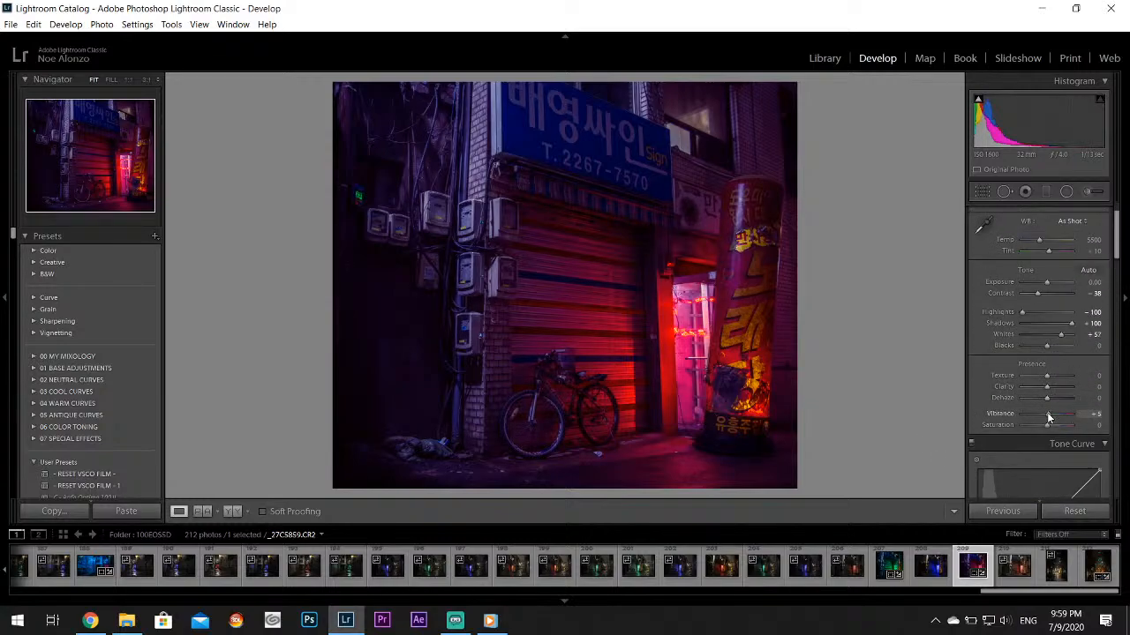
left_click(11, 24)
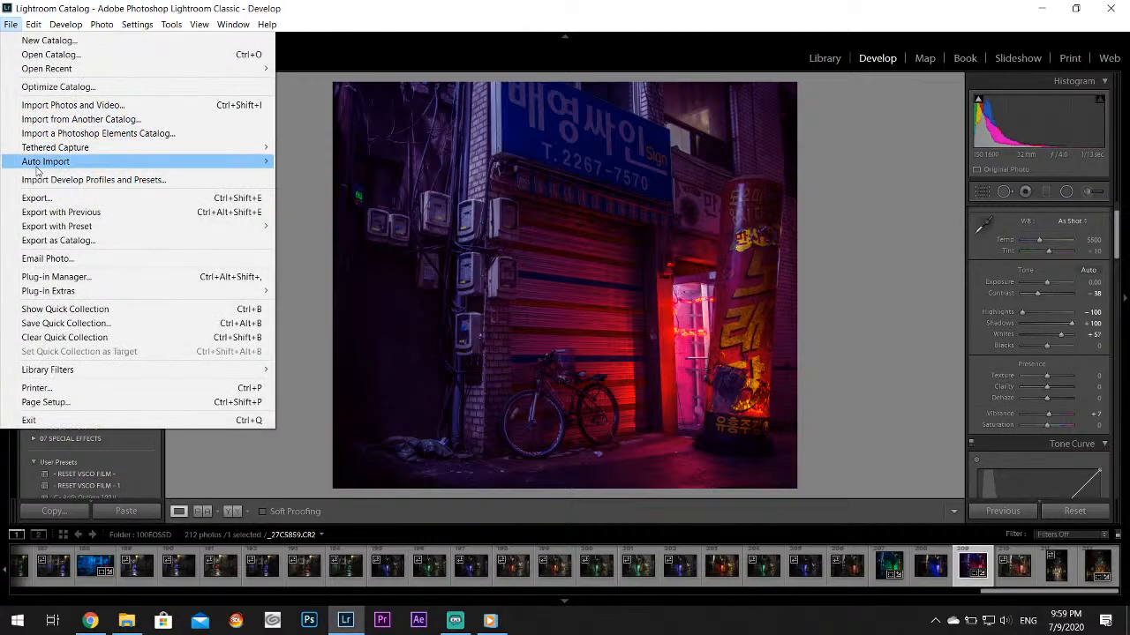
left_click(35, 198)
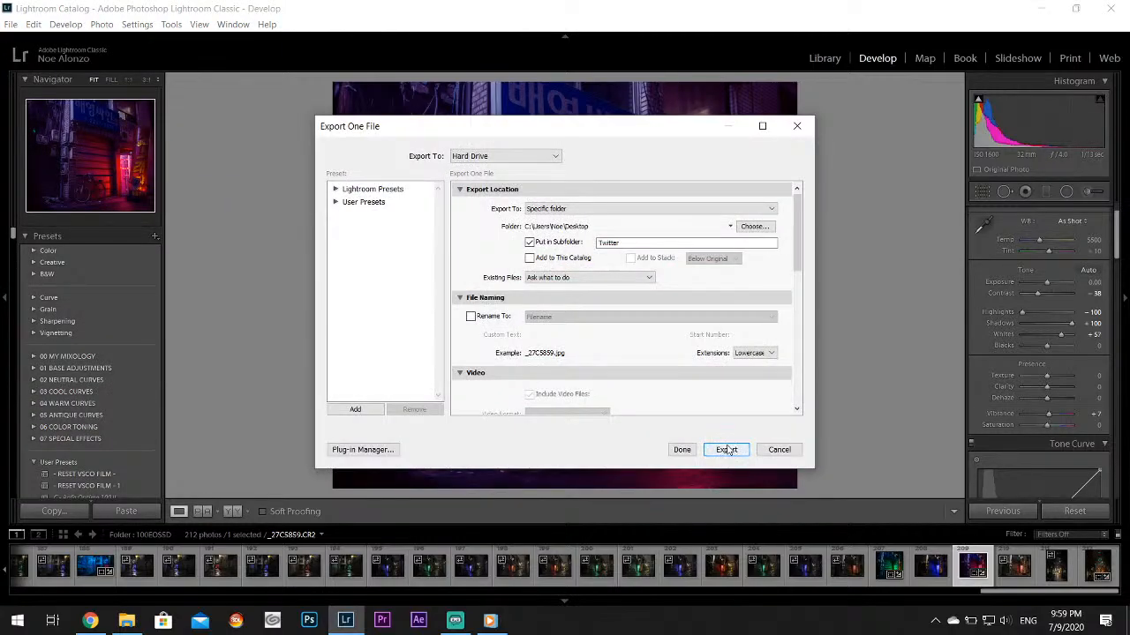
left_click(726, 451)
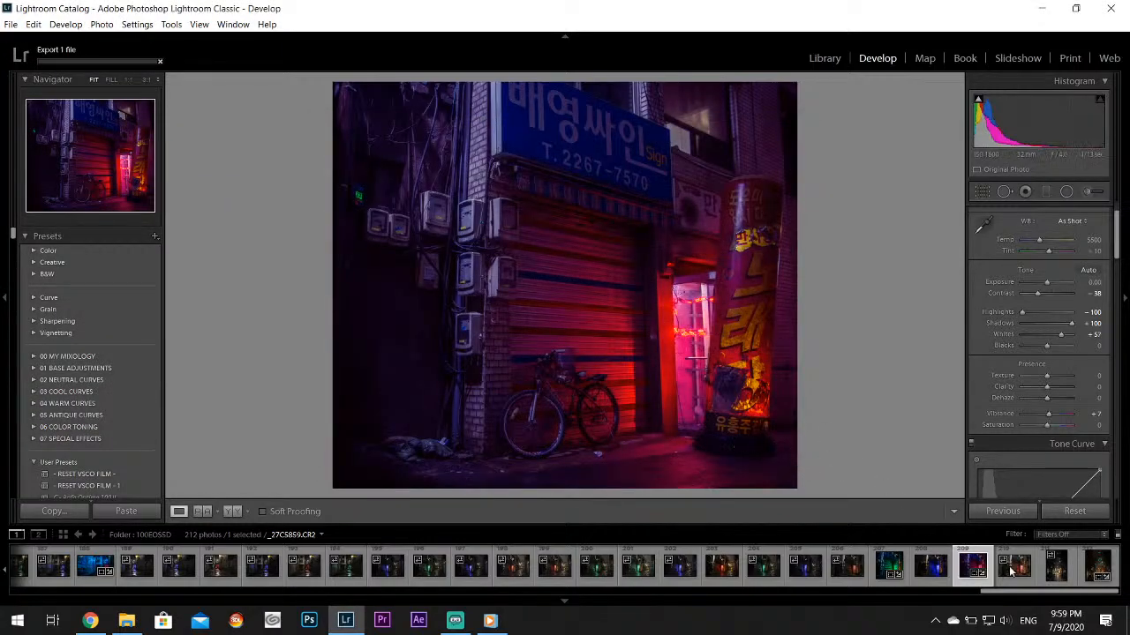
Open the rainy alley photo _27C5862.CR2 and examine its neon signs and surrounding details at full magnification
left_click(1056, 576)
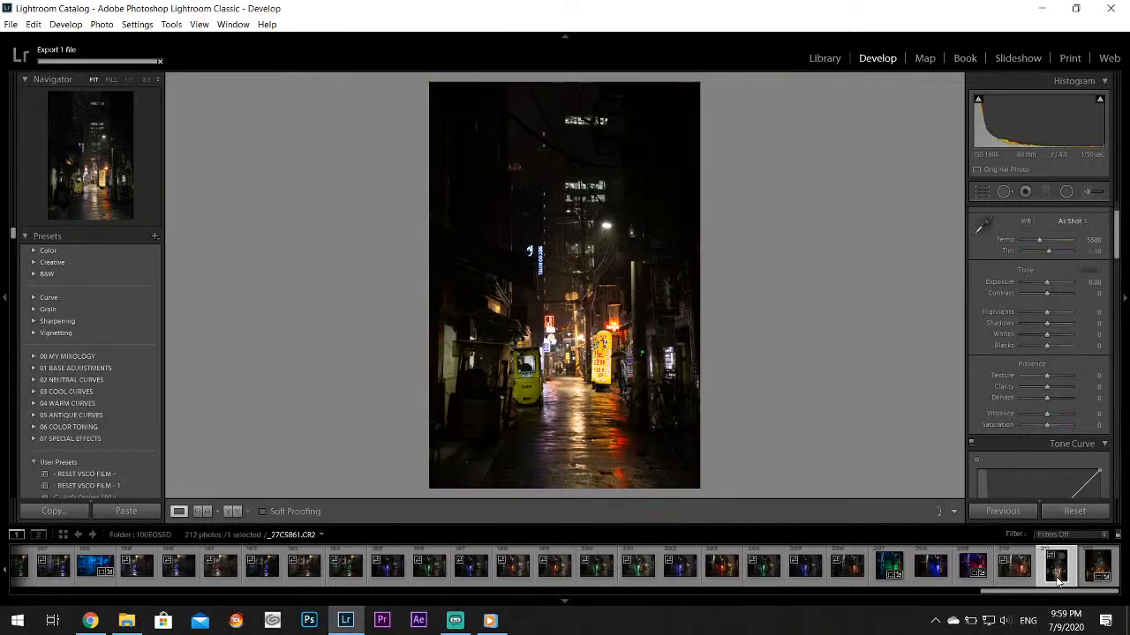
left_click(1089, 576)
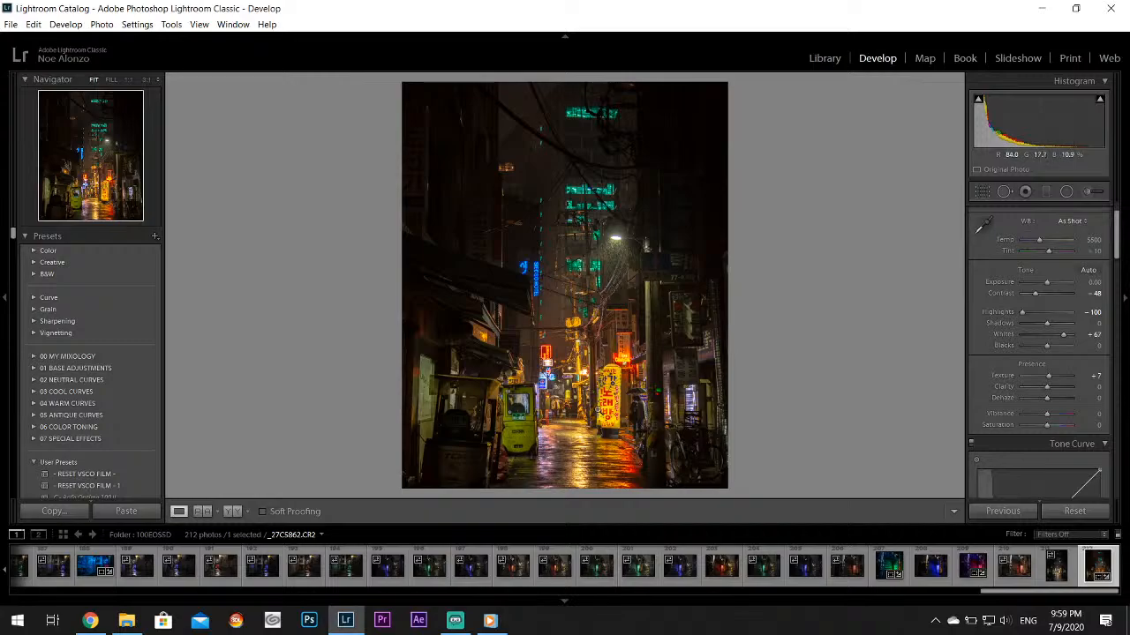
left_click(598, 411)
left_click_drag(677, 212, 796, 406)
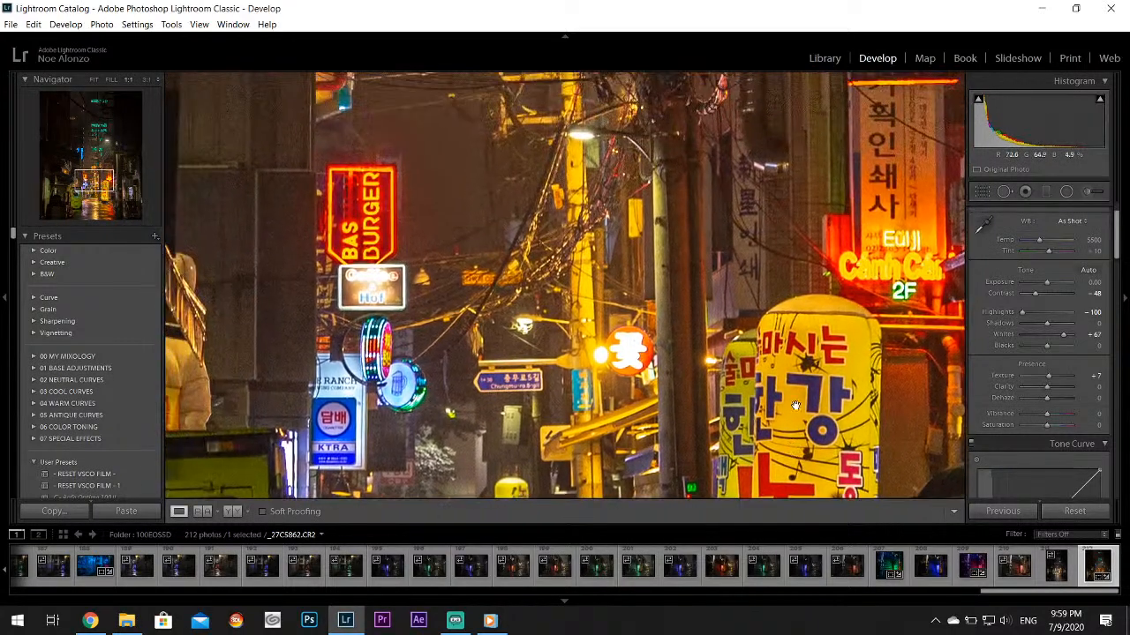
left_click_drag(299, 249, 419, 317)
left_click_drag(455, 282, 321, 303)
left_click_drag(589, 191, 456, 375)
left_click_drag(643, 230, 559, 452)
left_click_drag(329, 312, 583, 242)
left_click(306, 321)
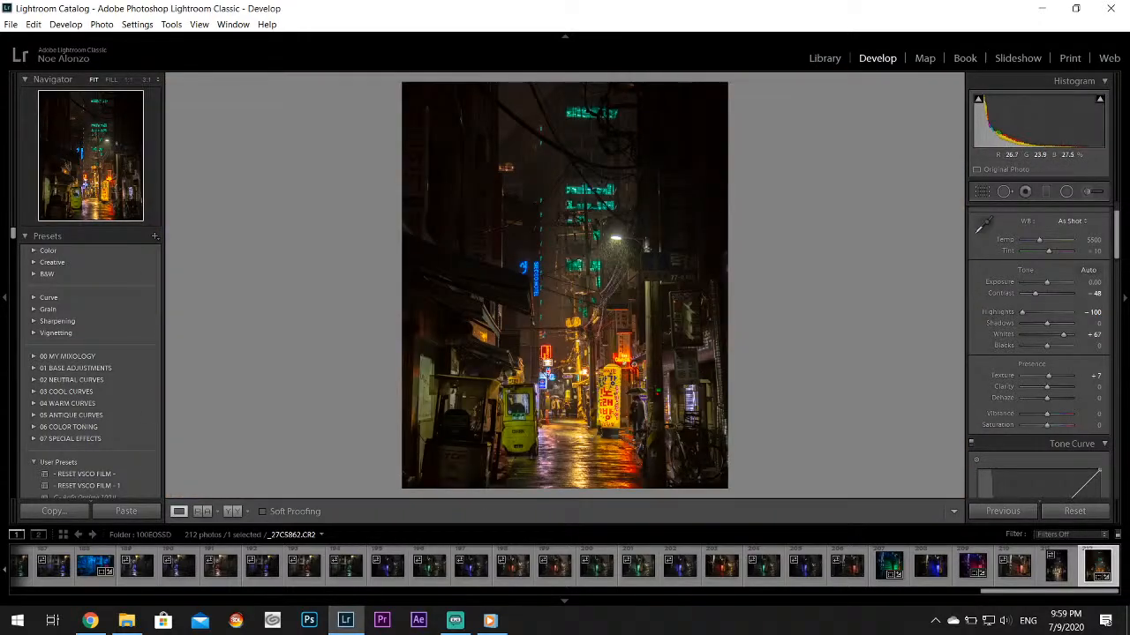
Inspect the people under the umbrella in the alley photo at 1:1, and return to the fitted view
left_click(637, 404)
left_click_drag(641, 406, 601, 309)
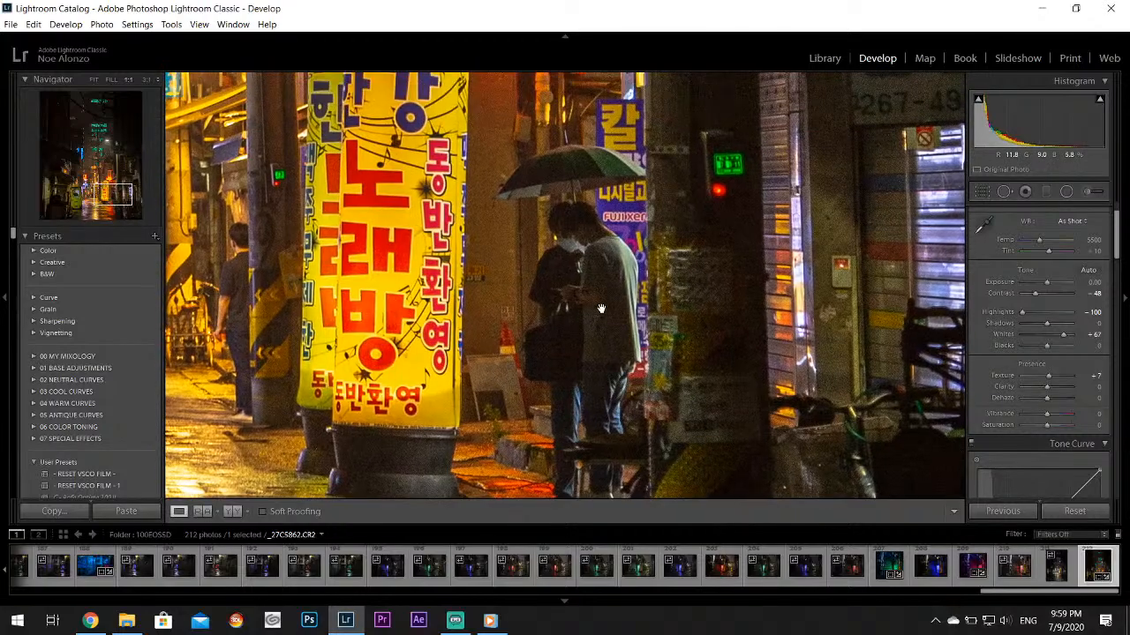
left_click(601, 309)
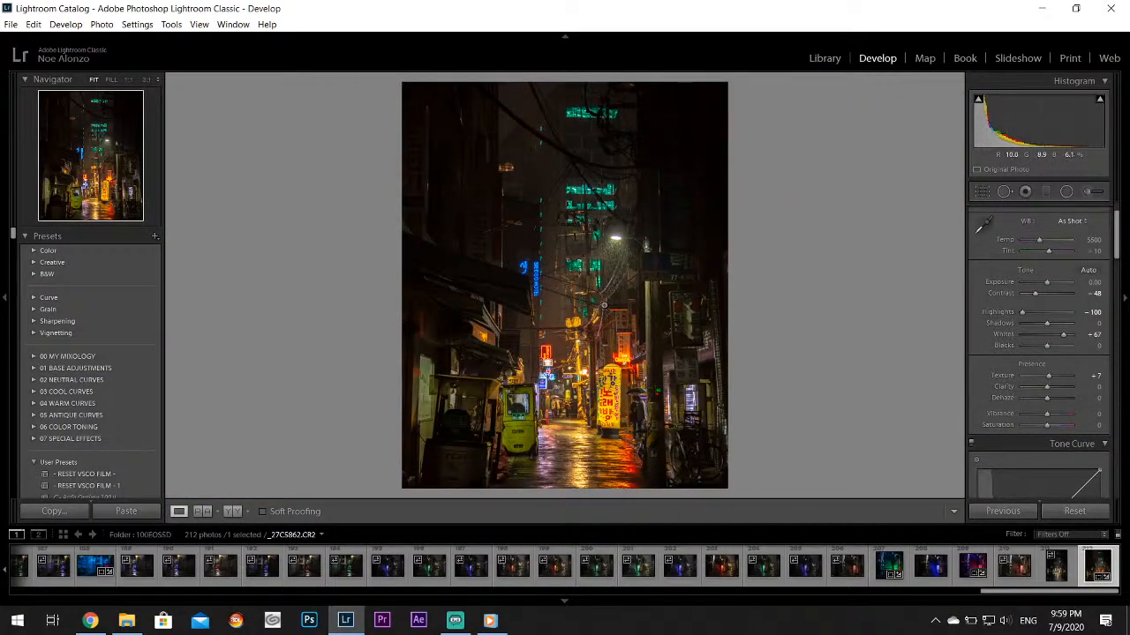
Switch to Chrome and browse the YouTube results of the Arirang TV search
left_click(90, 620)
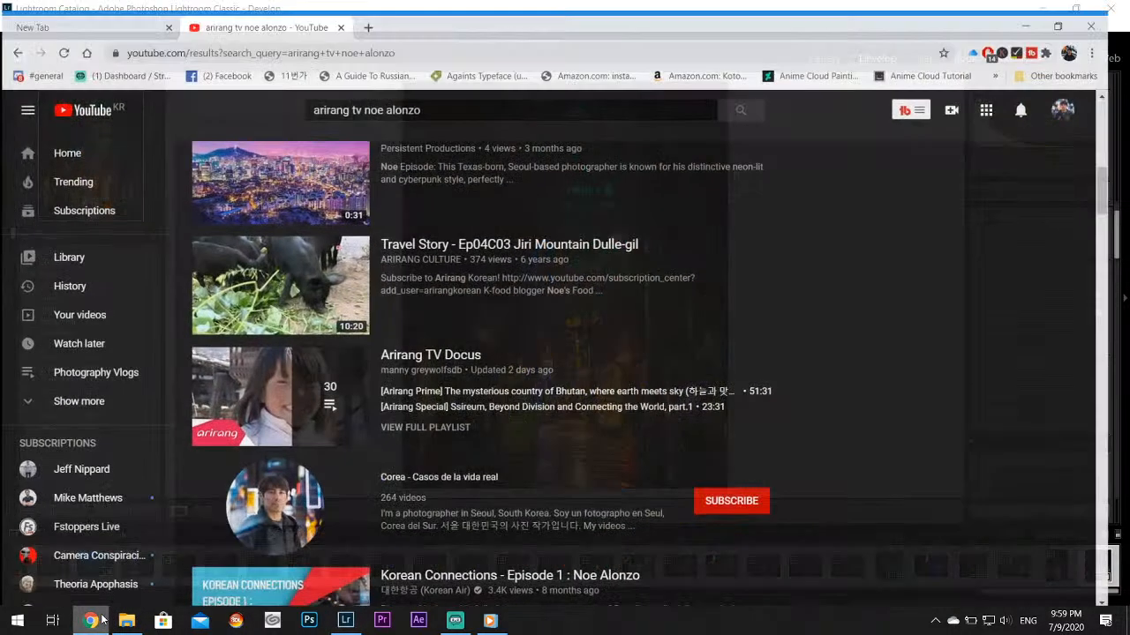
scroll(491, 439, "up", 3)
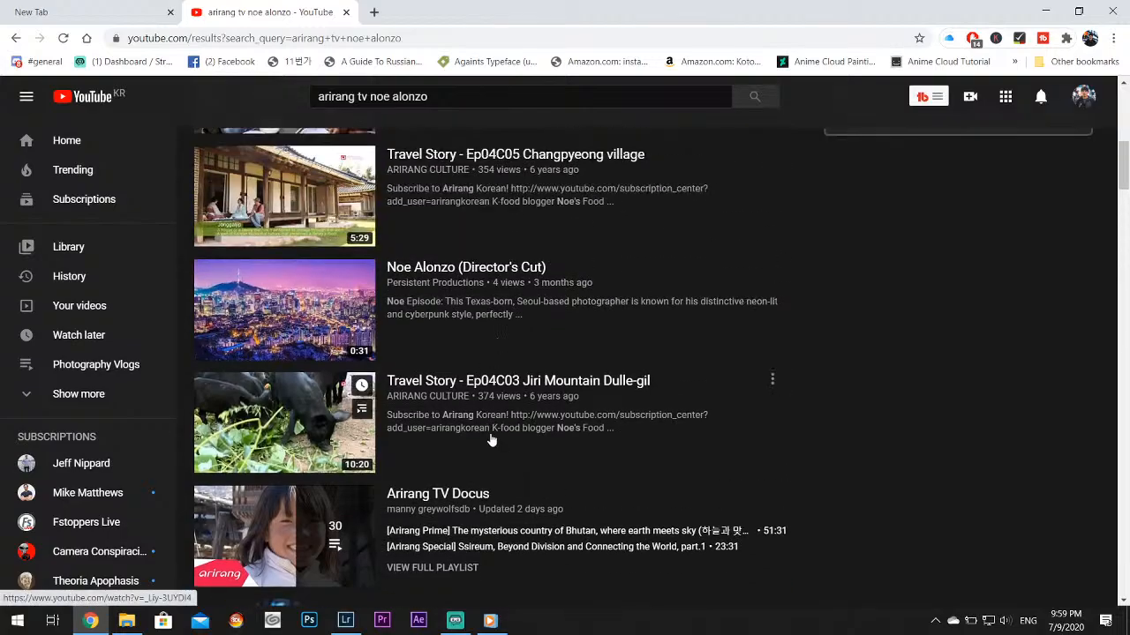
scroll(315, 389, "up", 3)
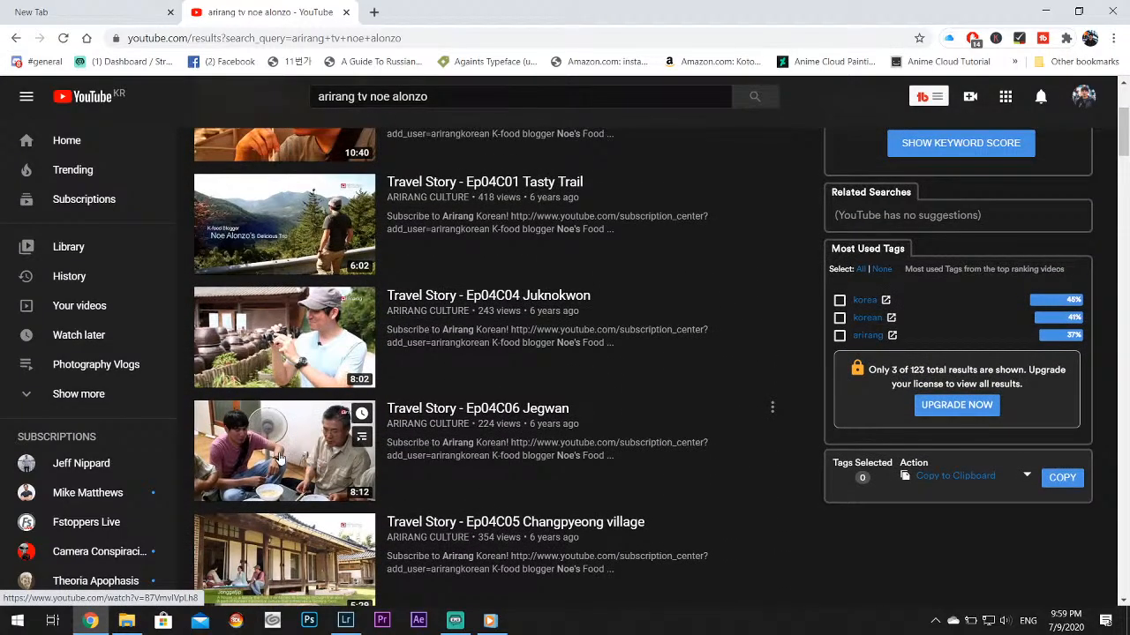
scroll(291, 463, "down", 2)
scroll(300, 461, "down", 1)
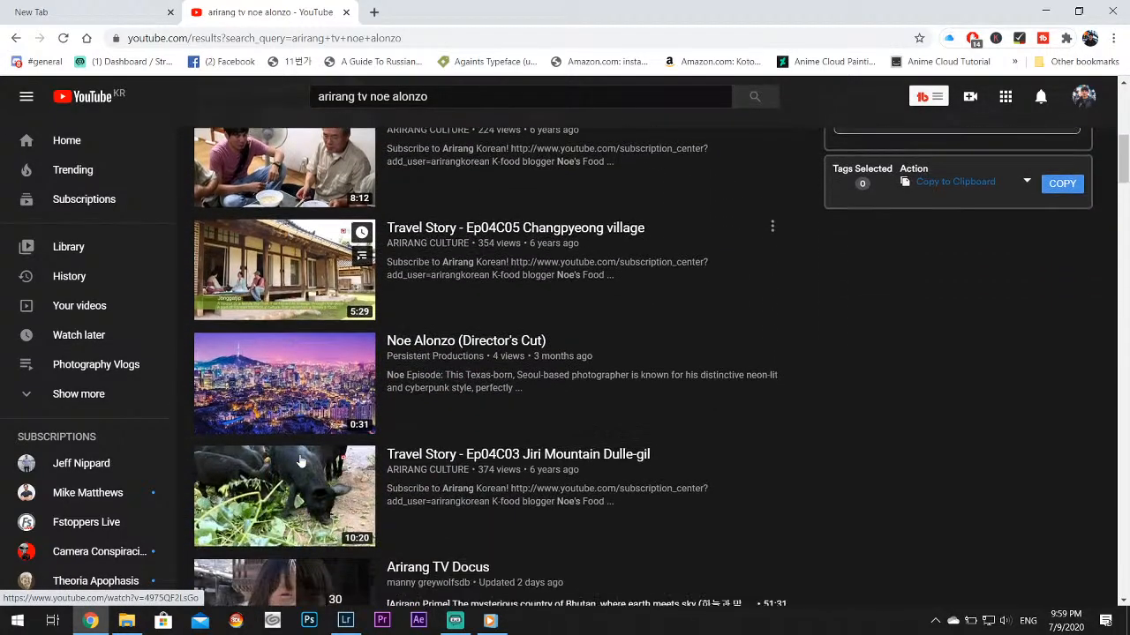
scroll(300, 462, "up", 5)
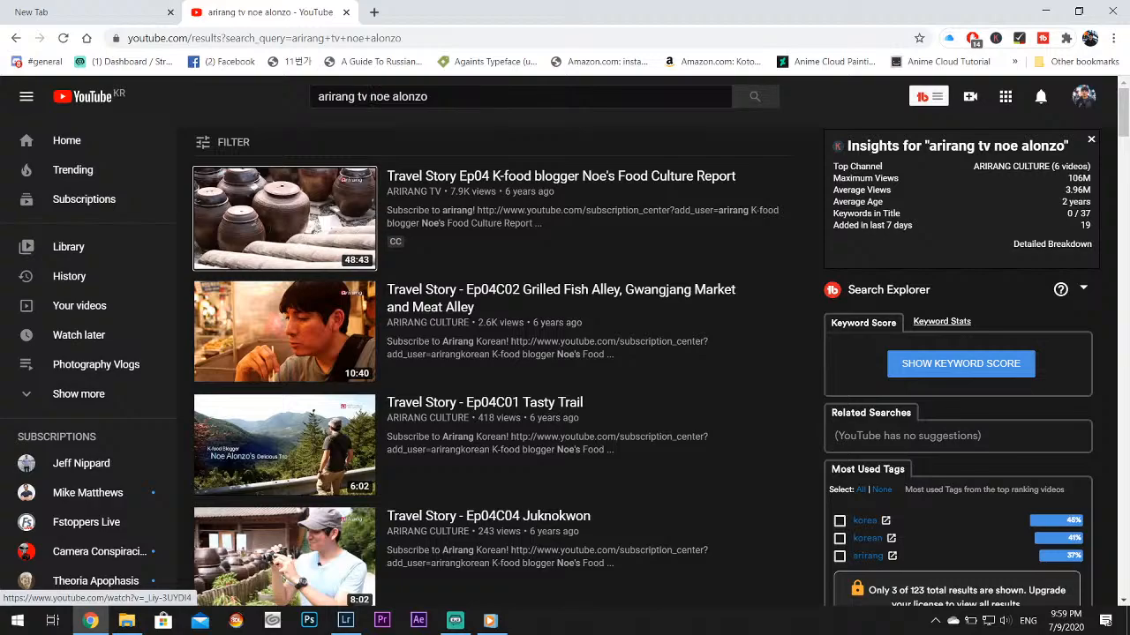
Remove "arirang tv" from the YouTube query, search for the photographer's name alone and browse the results
left_click_drag(318, 96, 367, 96)
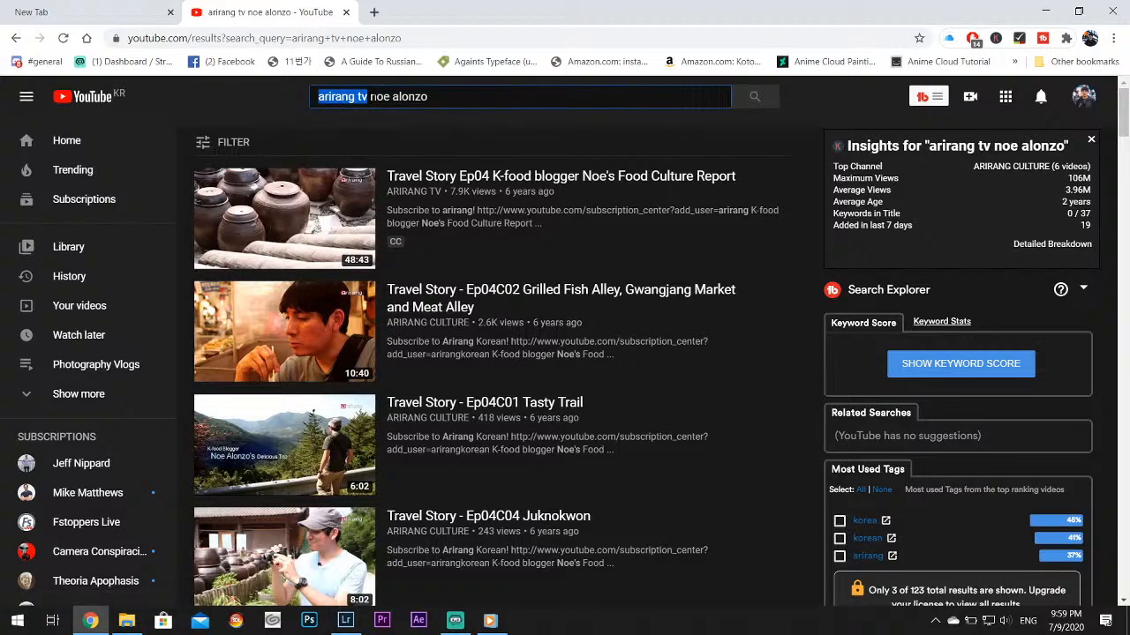
key("BackSpace")
key("Return")
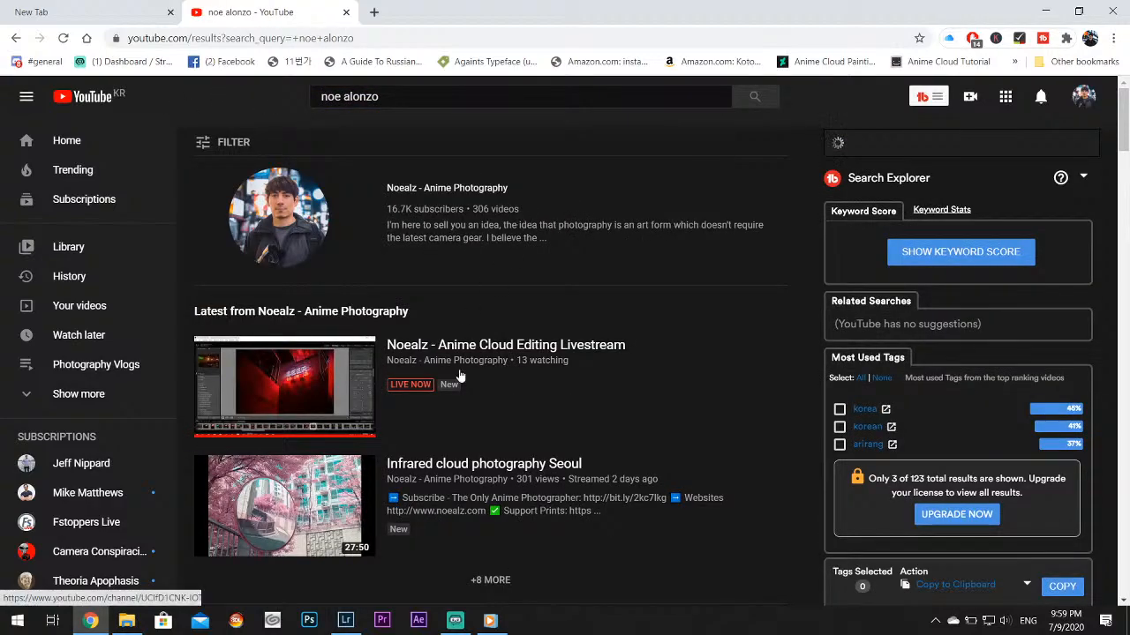
scroll(456, 373, "down", 3)
scroll(541, 369, "down", 2)
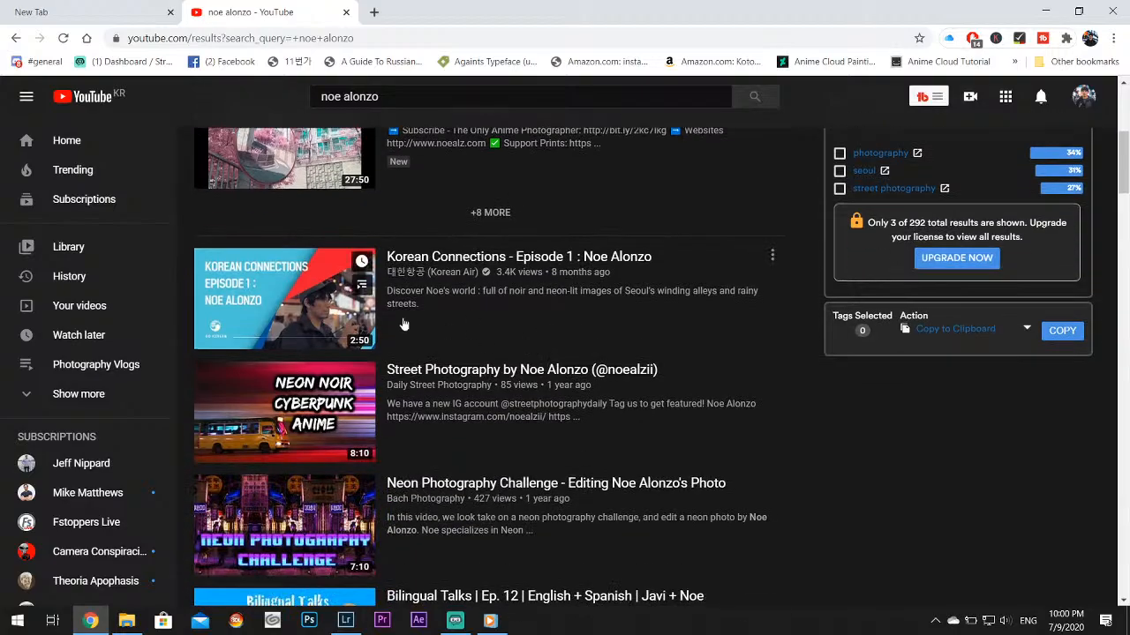
scroll(273, 304, "down", 3)
scroll(272, 303, "down", 6)
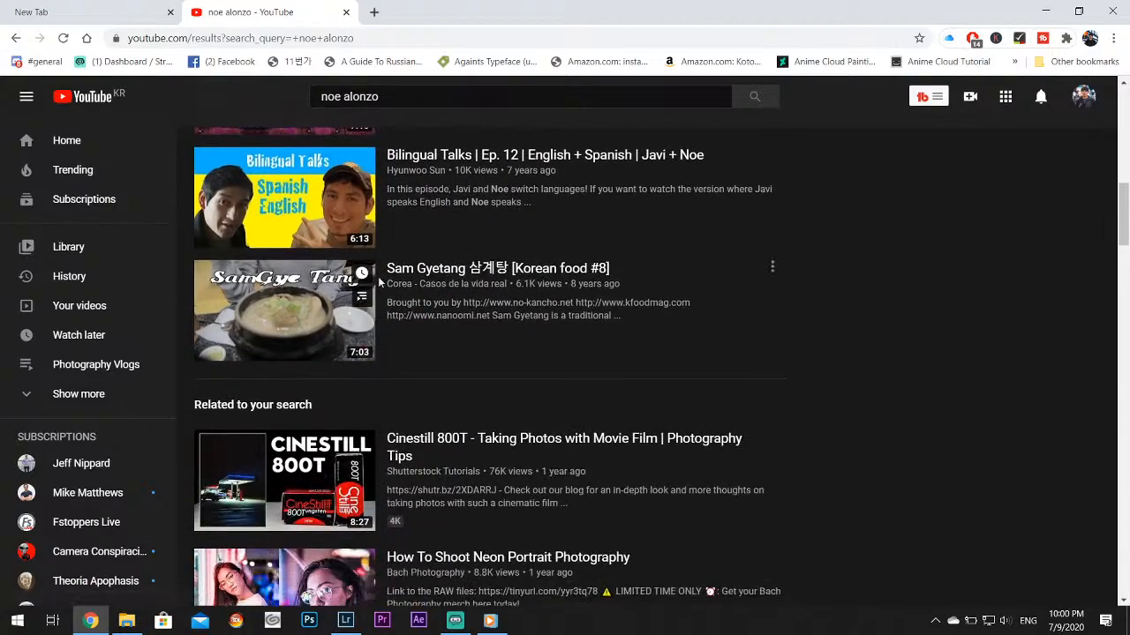
scroll(597, 335, "down", 3)
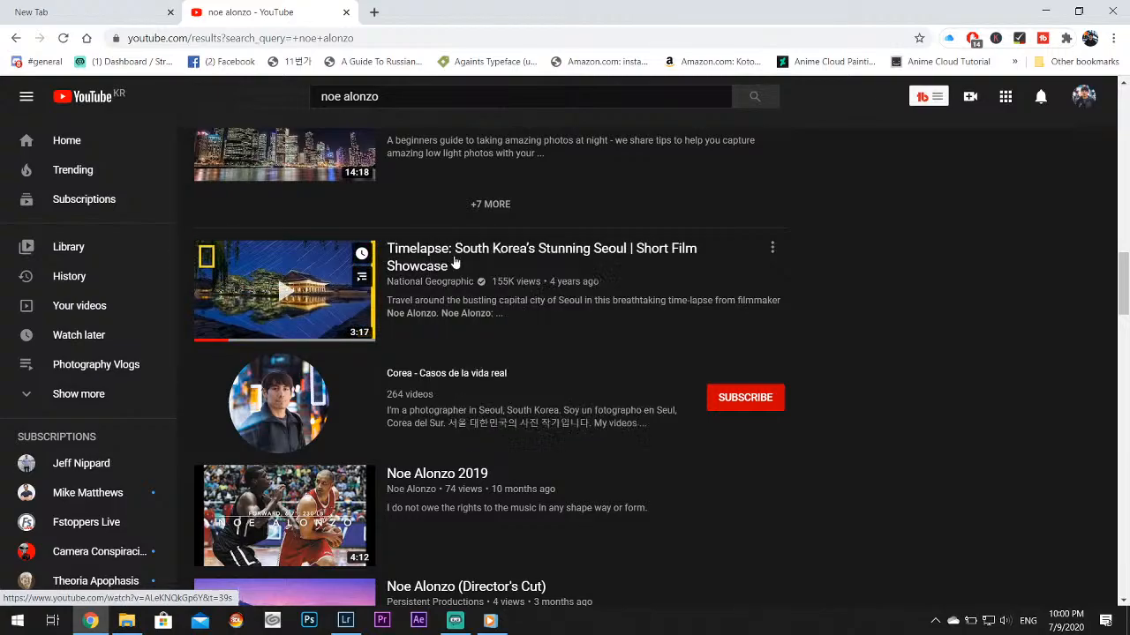
Open National Geographic's "Timelapse: South Korea's Stunning Seoul" in a separate tab, skip ahead in the video and close the tab
middle_click(455, 263)
scroll(454, 263, "down", 2)
key("ctrl+Tab")
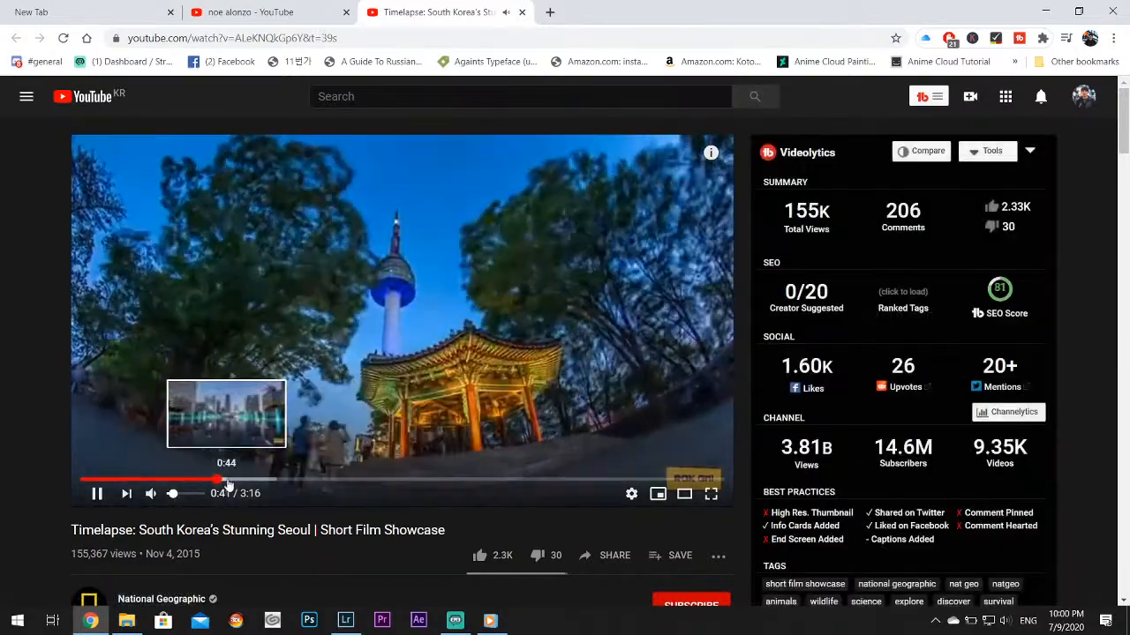
left_click(236, 482)
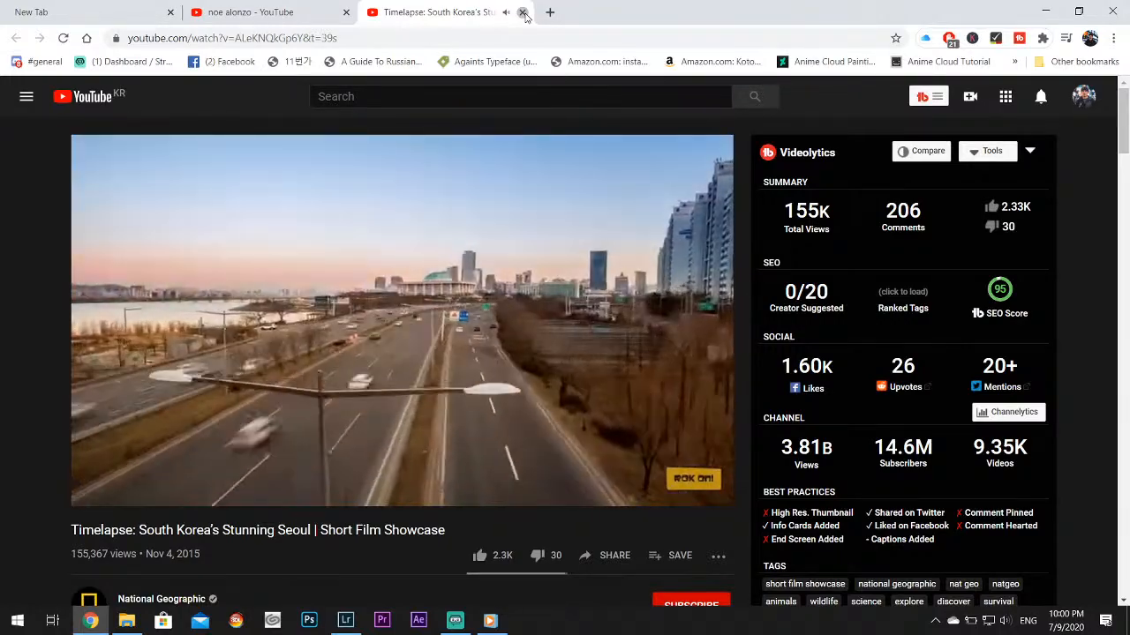
left_click(524, 12)
Browse the remaining YouTube results further down the list for the photographer's name
scroll(682, 388, "down", 3)
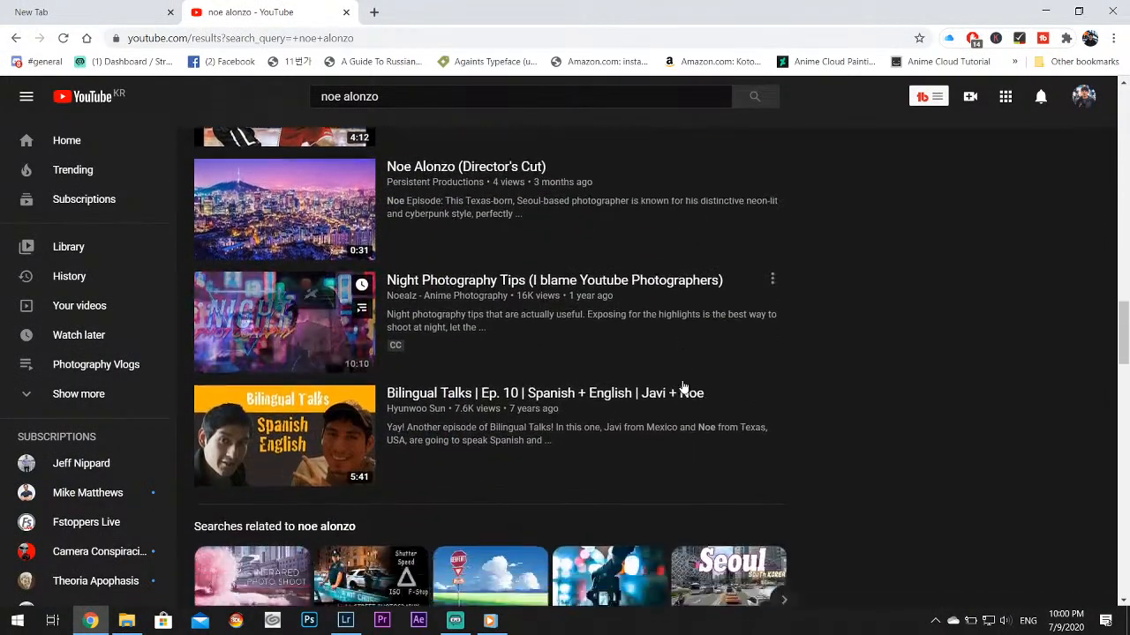
scroll(682, 389, "down", 4)
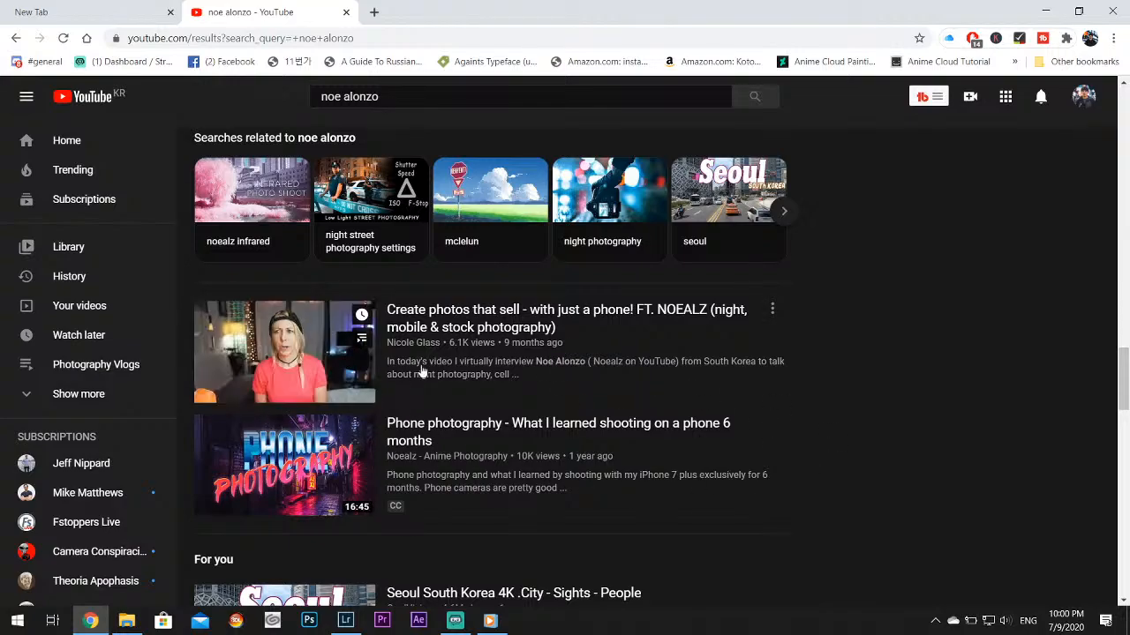
scroll(756, 386, "down", 3)
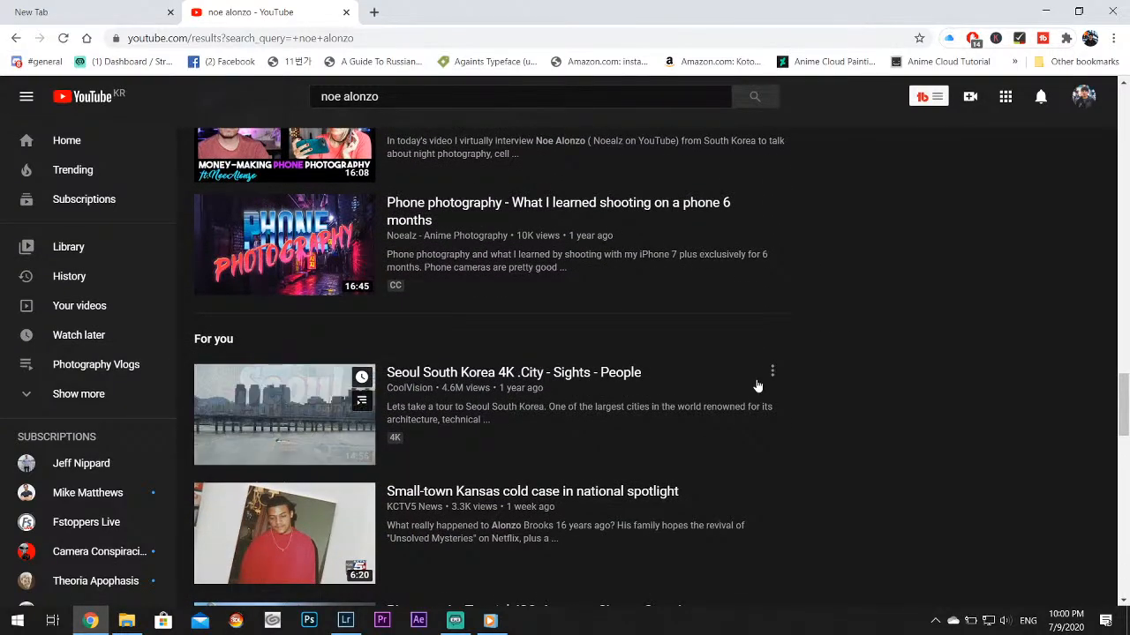
scroll(756, 386, "down", 8)
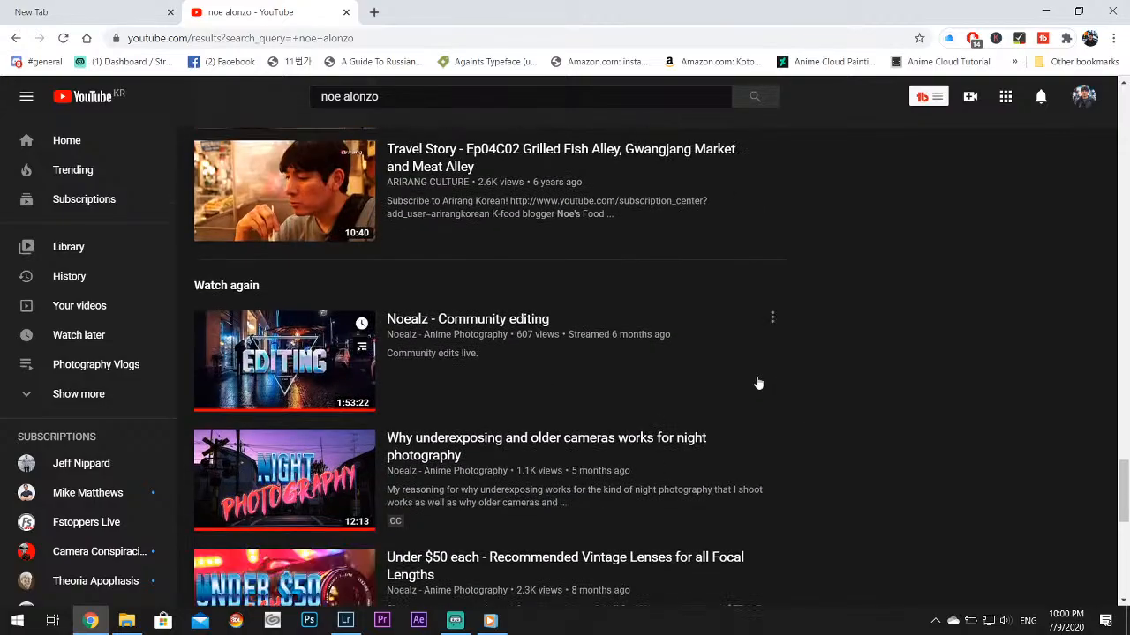
scroll(756, 383, "down", 10)
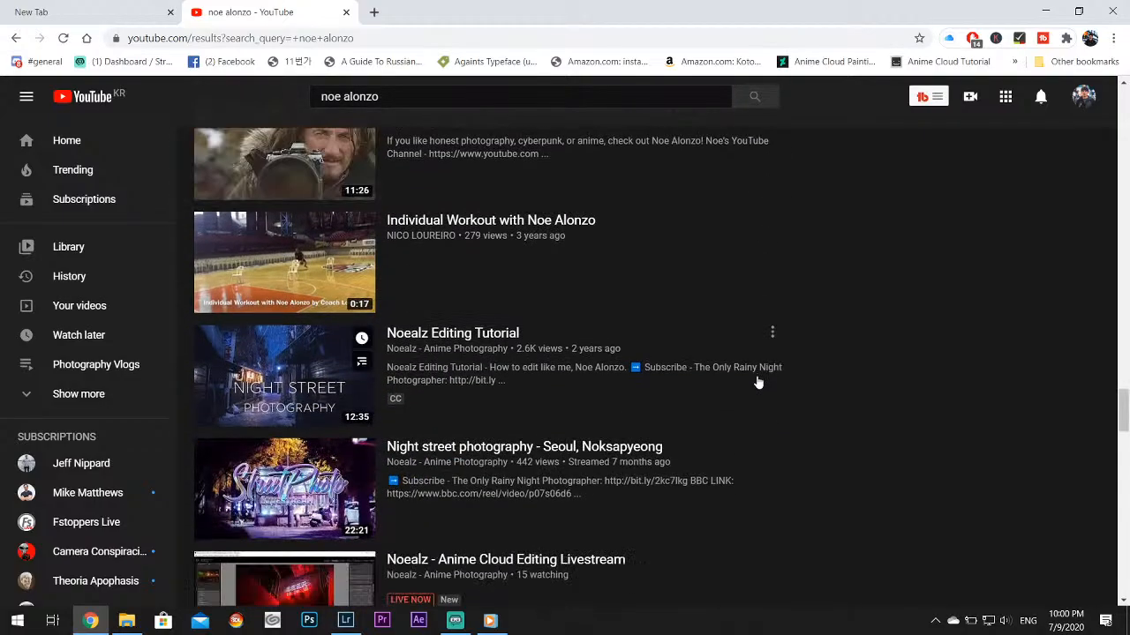
Go to patreon.com and open its login page
left_click(407, 39)
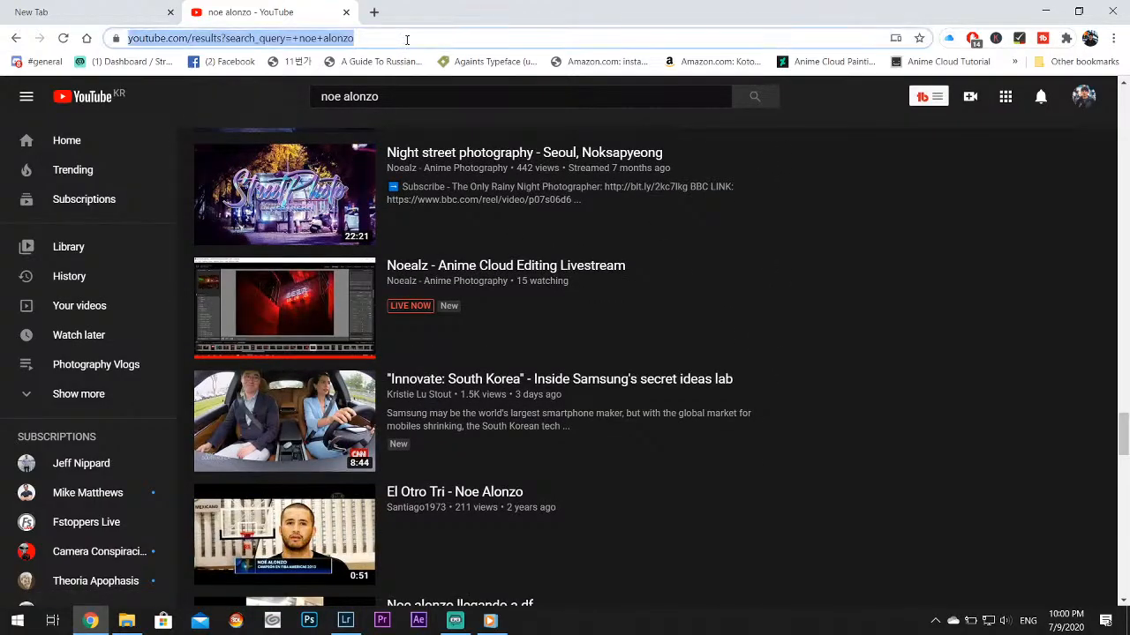
type("patreon.com")
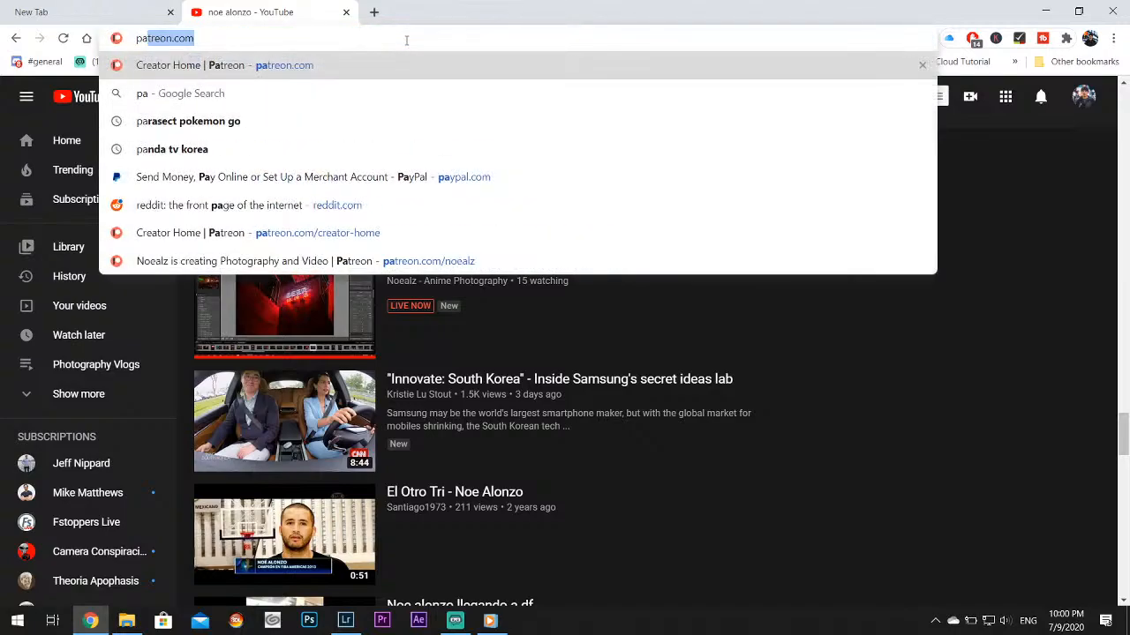
key("Return")
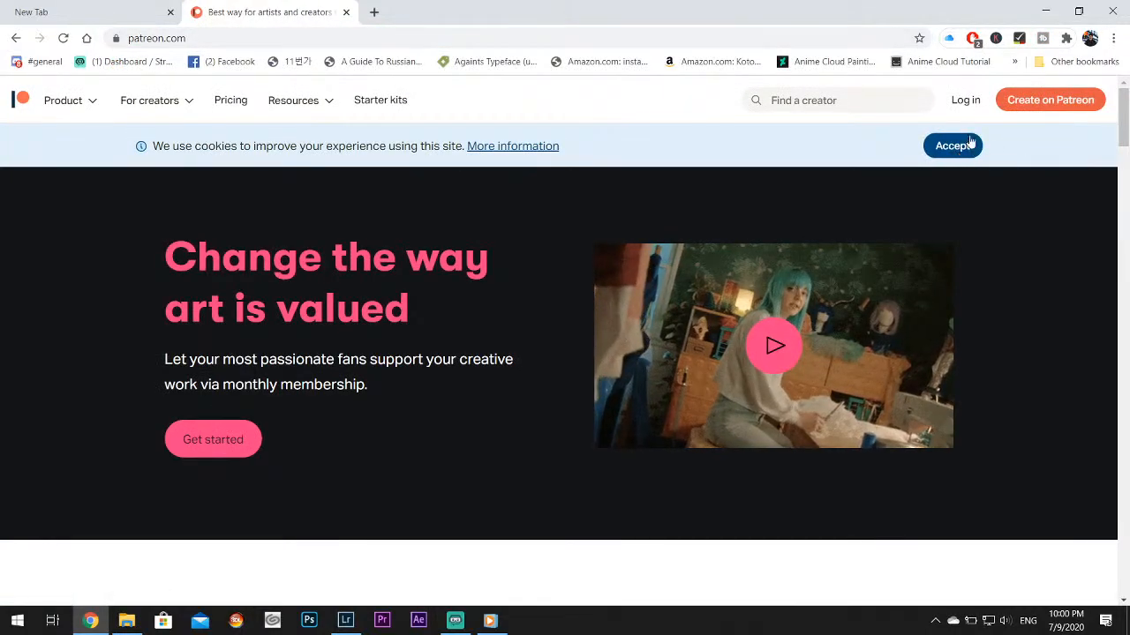
left_click(960, 100)
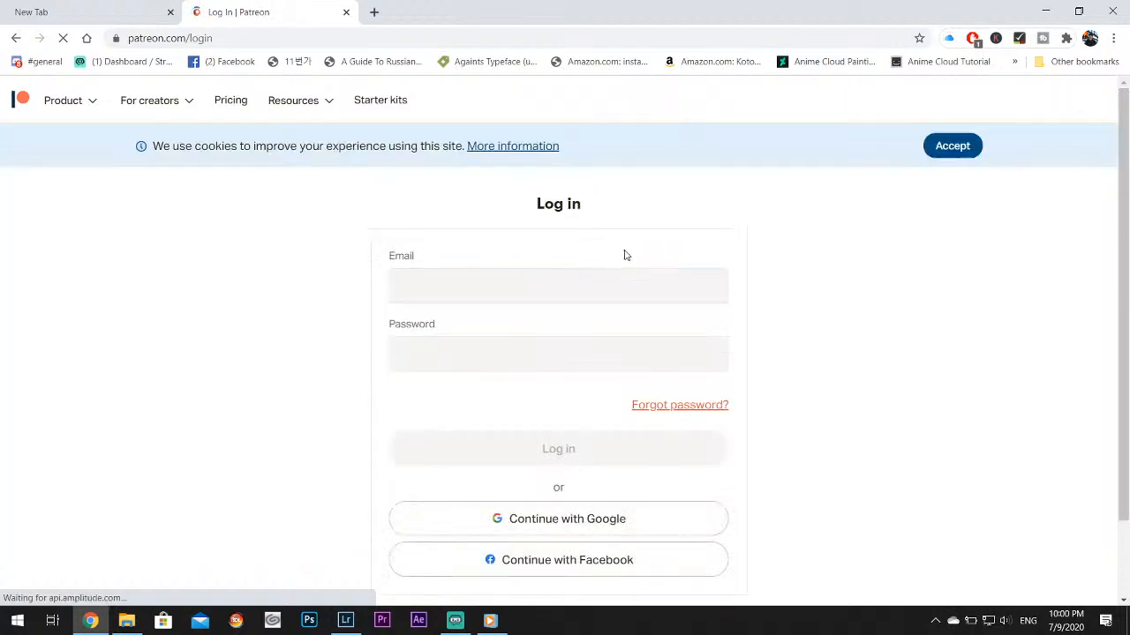
left_click(556, 287)
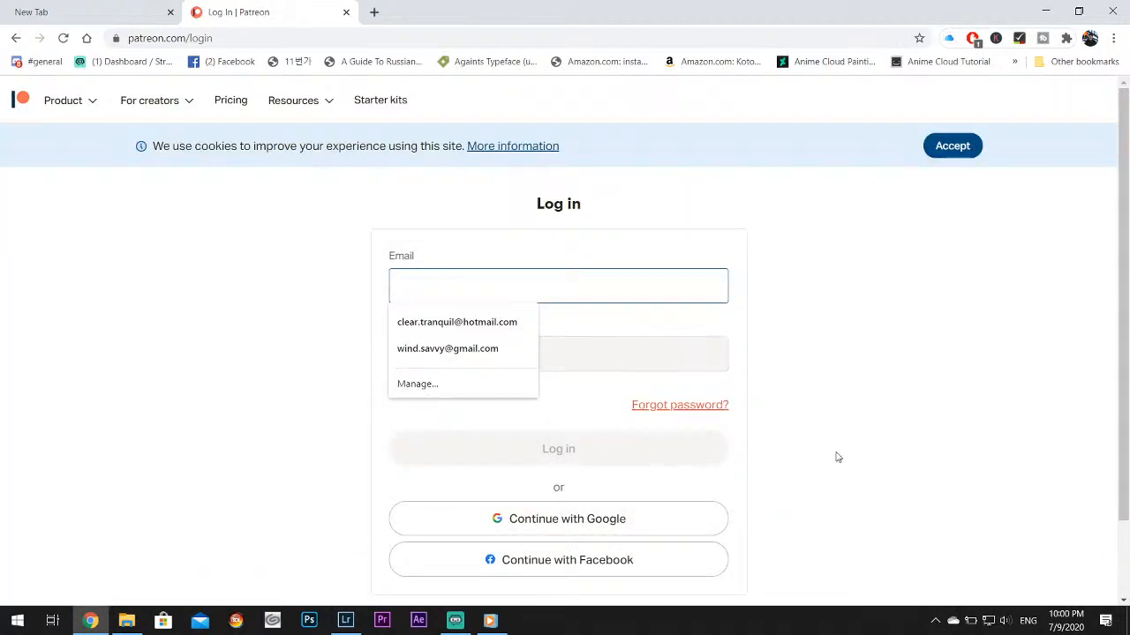
left_click(861, 430)
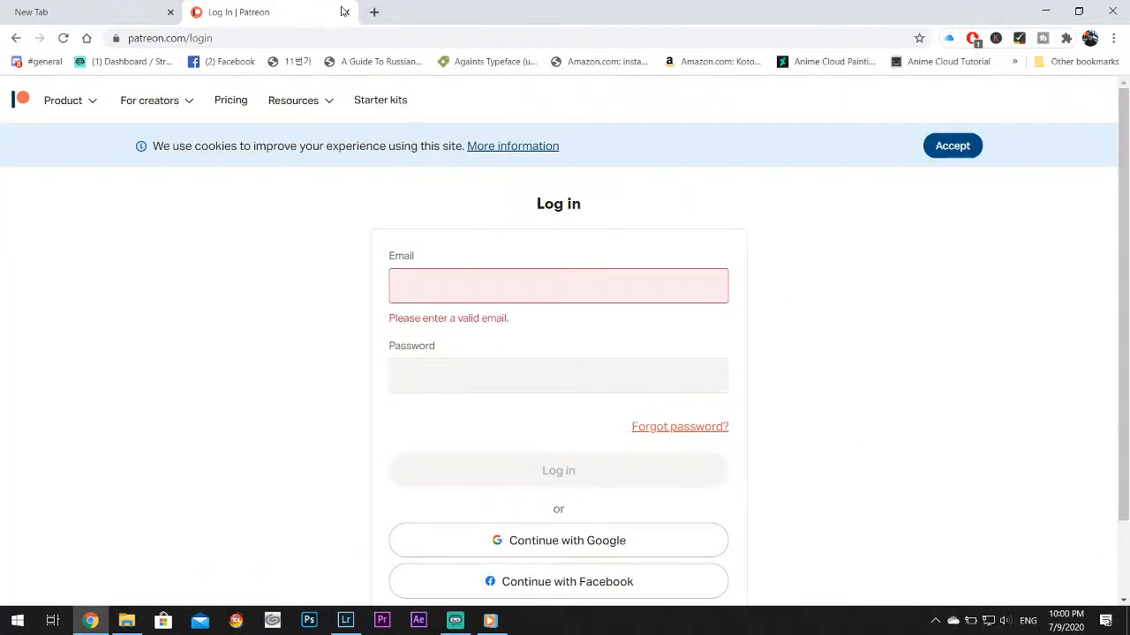
Go to the home page of twitter.com
left_click(275, 39)
type("tw")
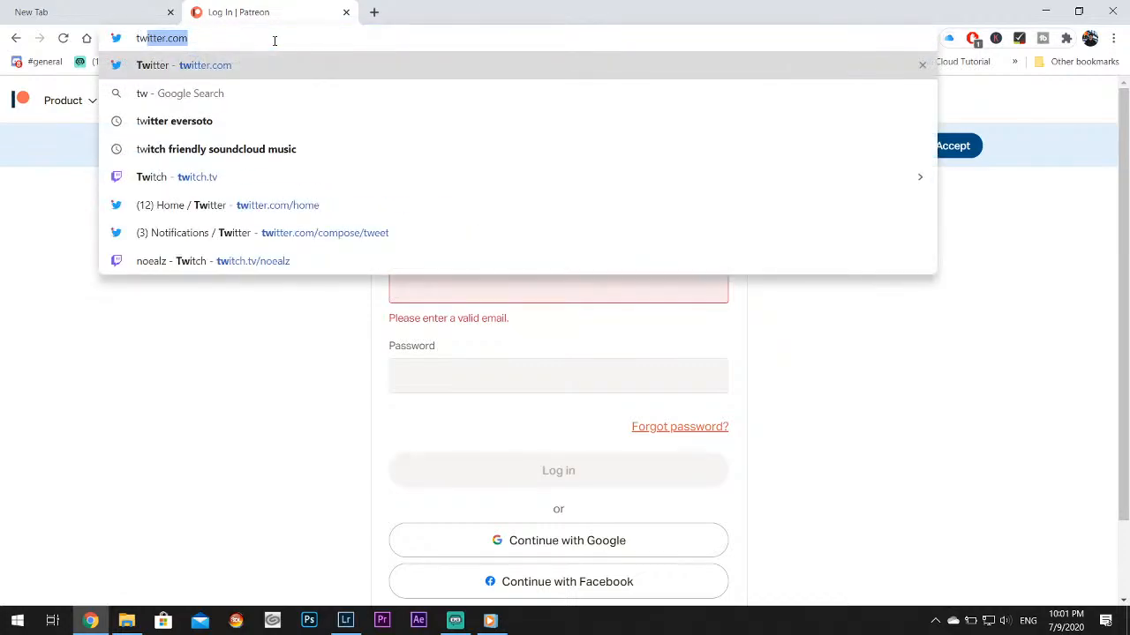
key("Return")
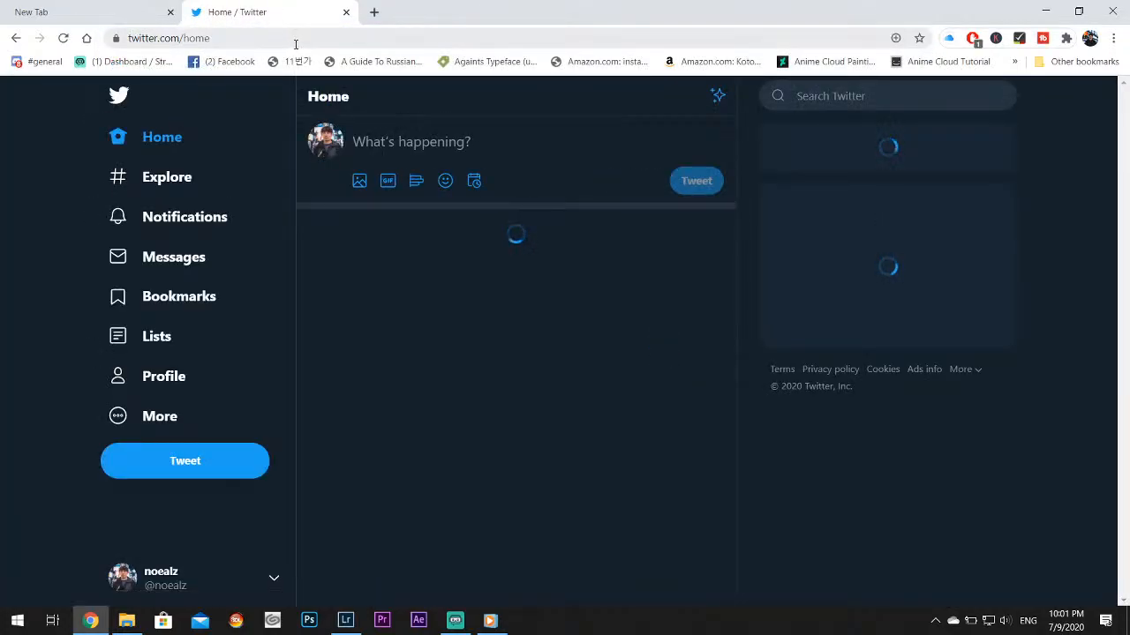
Review the Twitter notifications, looking through both all notifications and the mentions
left_click(180, 227)
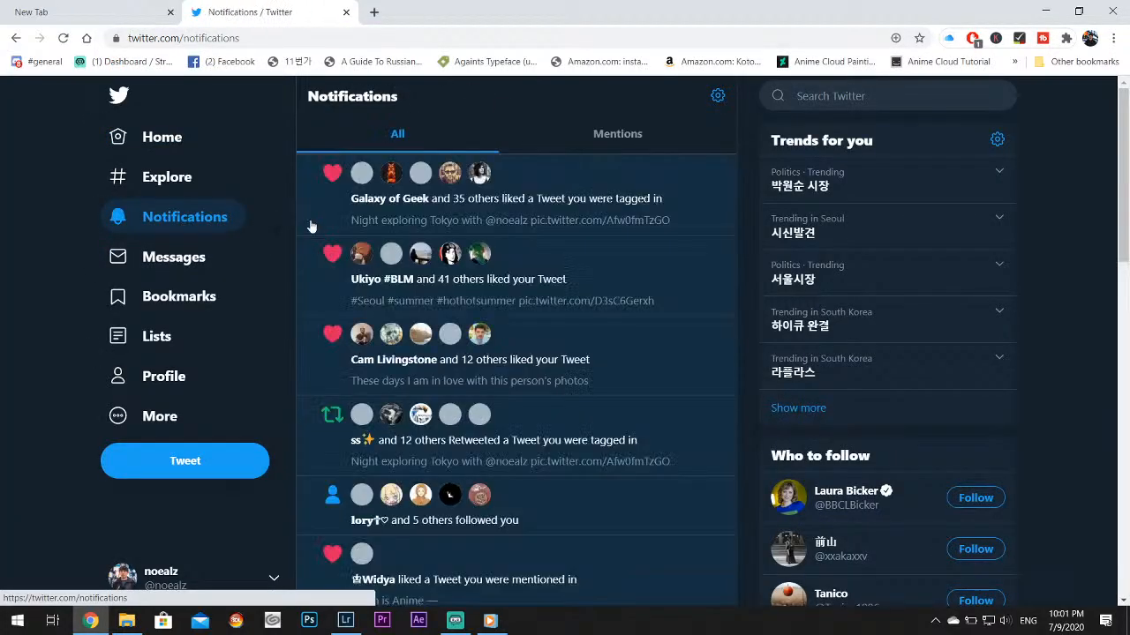
scroll(539, 323, "down", 10)
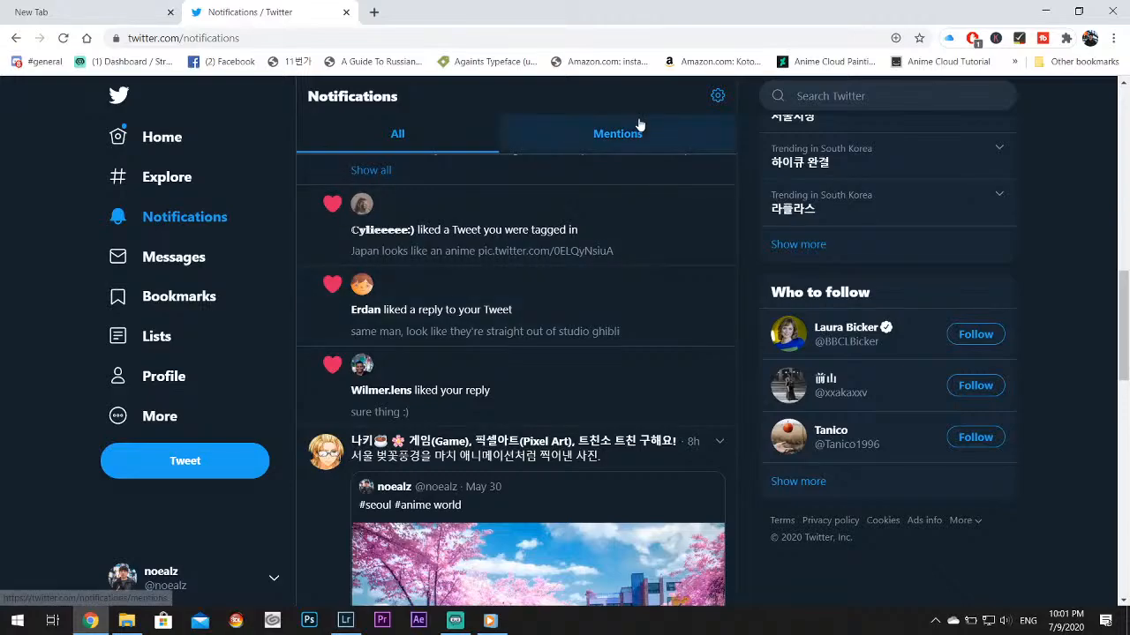
left_click(616, 132)
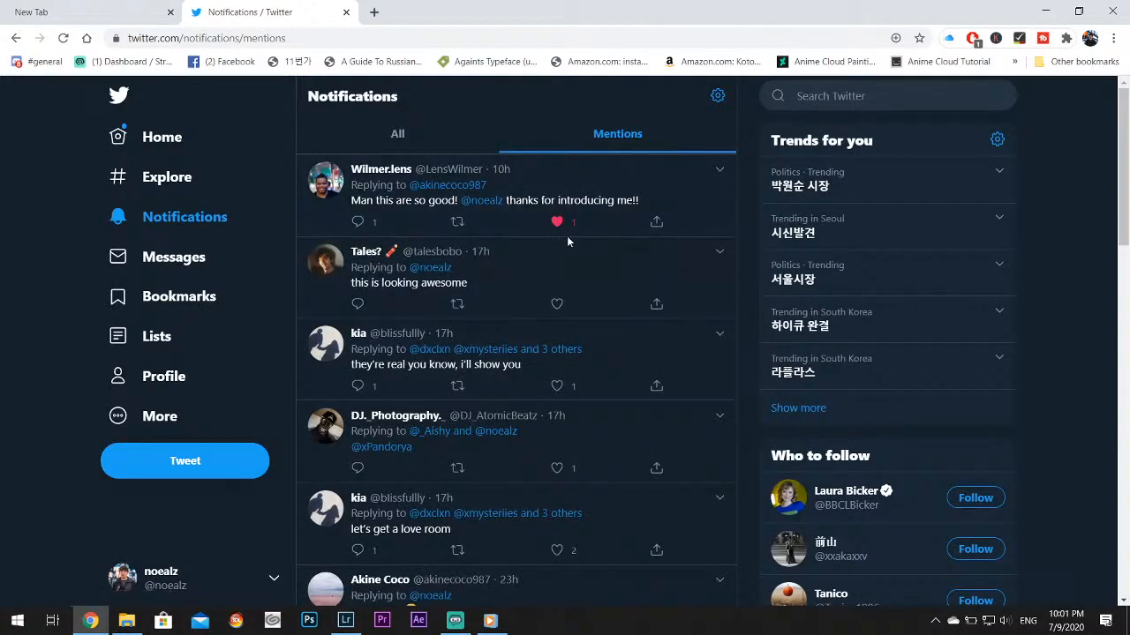
left_click(388, 128)
scroll(535, 319, "down", 5)
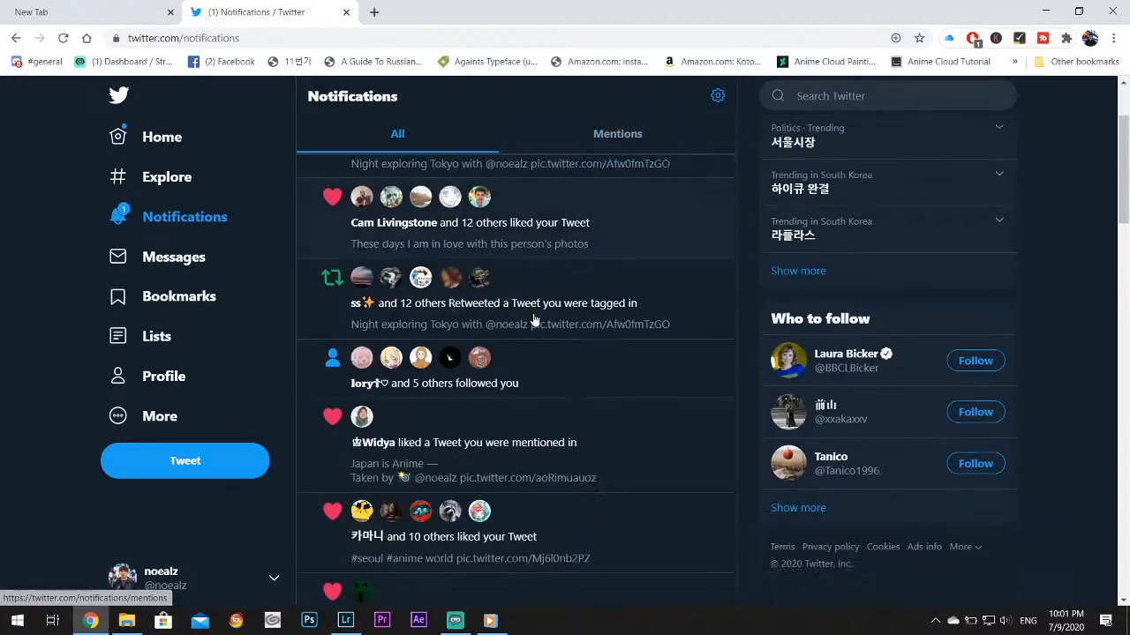
scroll(538, 322, "down", 4)
scroll(529, 335, "up", 1)
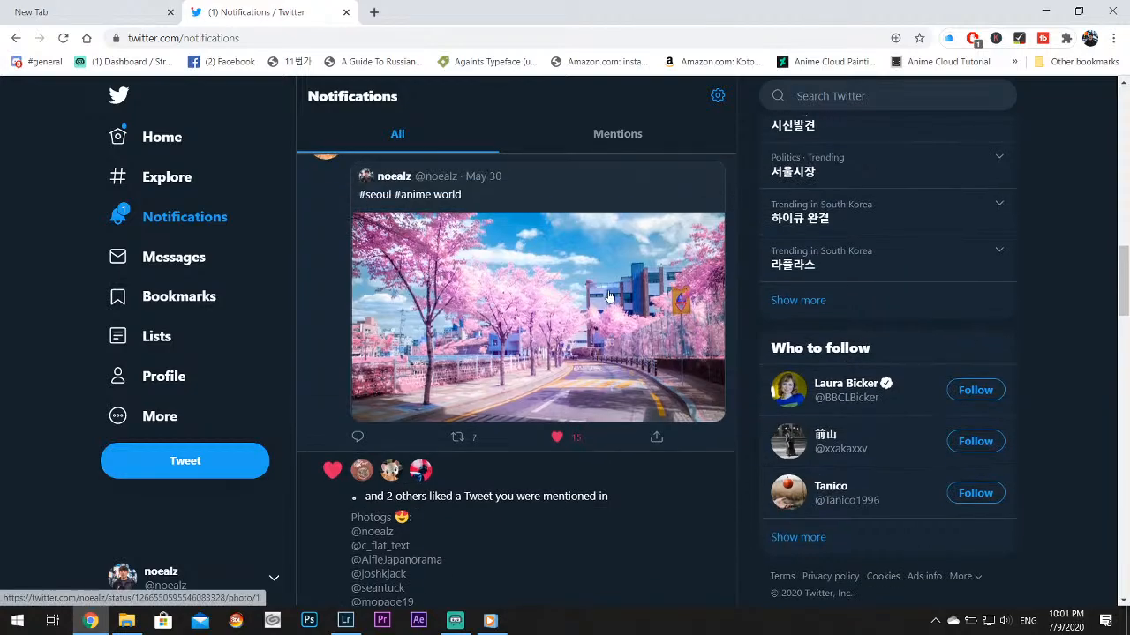
Start a new tweet and attach _27C5361.jpg, _27C5437.jpg, _27C5838.jpg and _27C5859.jpg from the desktop's Twitter folder
left_click(234, 475)
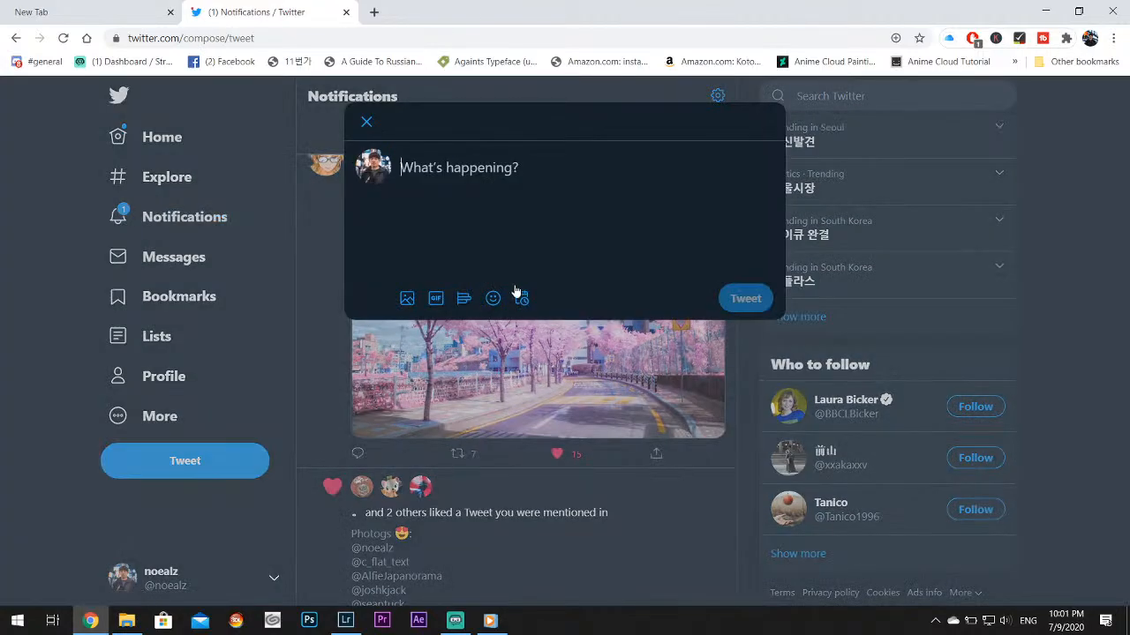
left_click(405, 299)
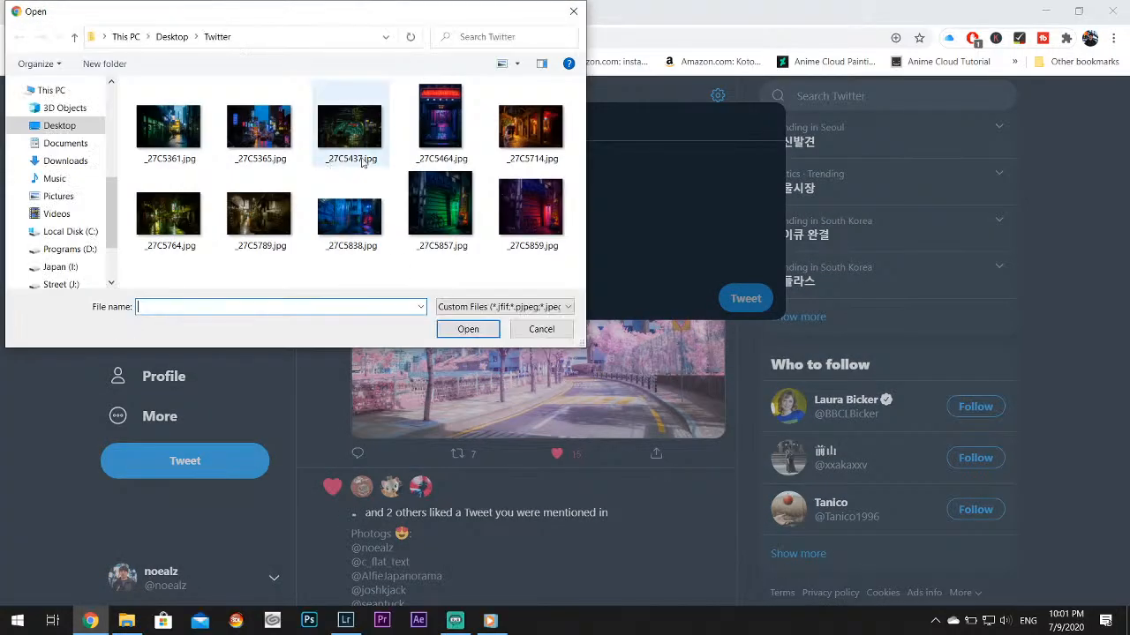
left_click(194, 131)
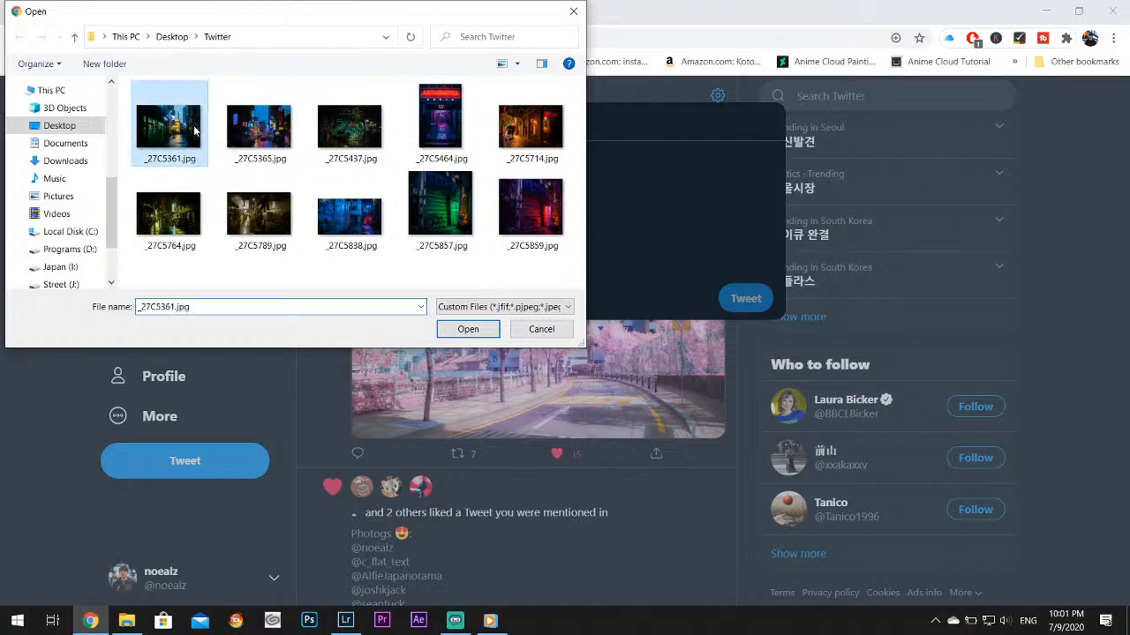
left_click(353, 251, "ctrl")
left_click(521, 228, "ctrl")
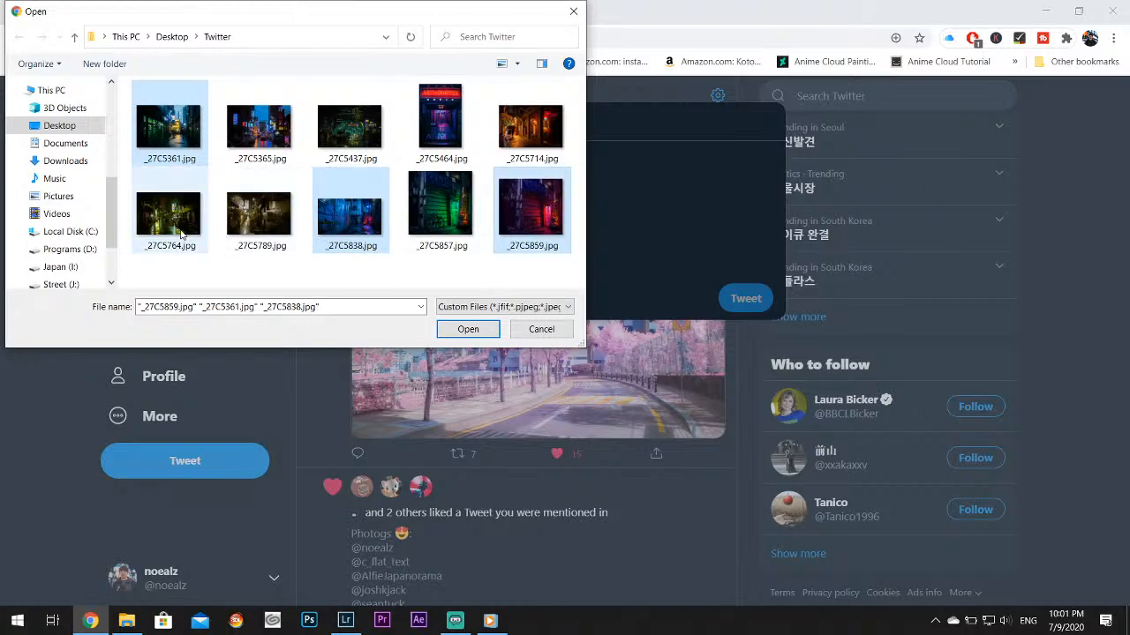
left_click(352, 126, "ctrl")
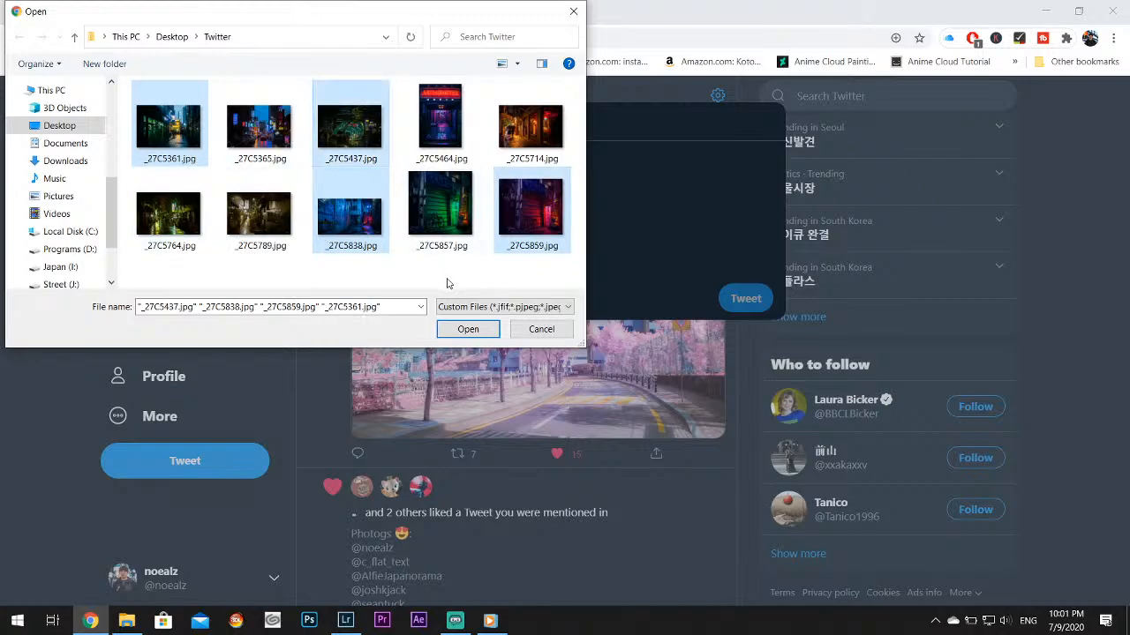
left_click(468, 328)
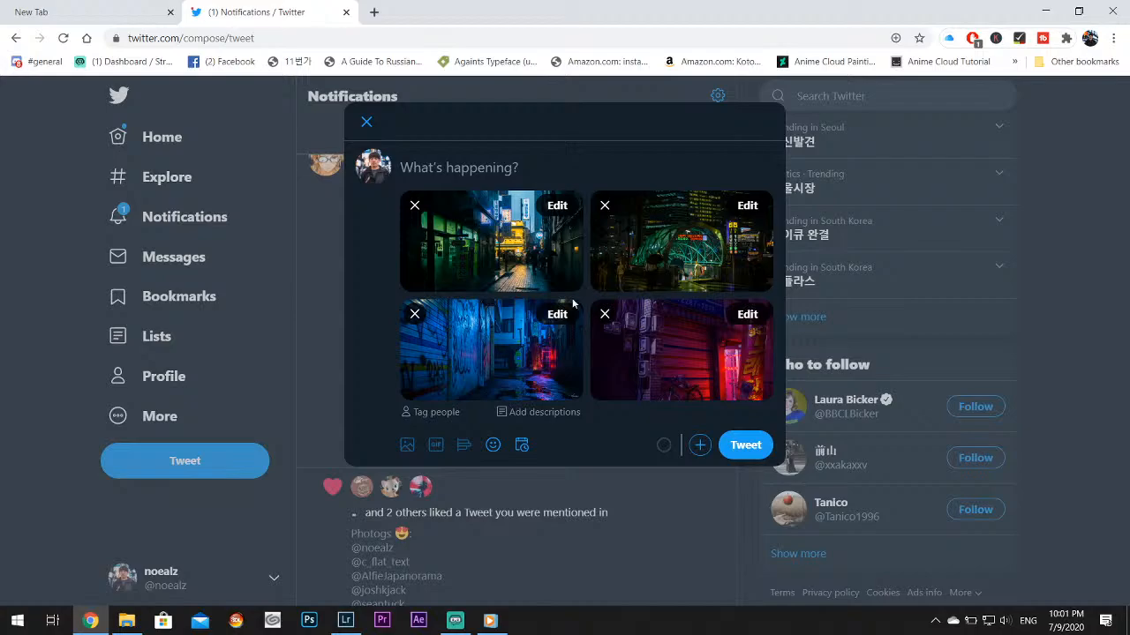
Caption the four-photo tweet "#seoul #neonnoir" and post it
left_click(477, 172)
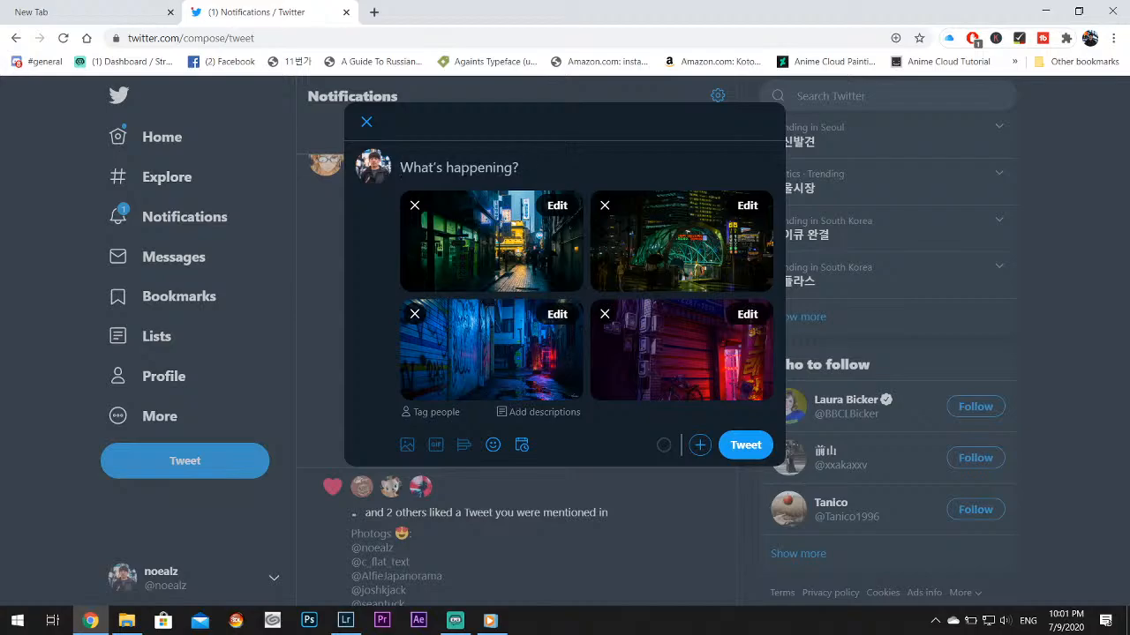
type("#")
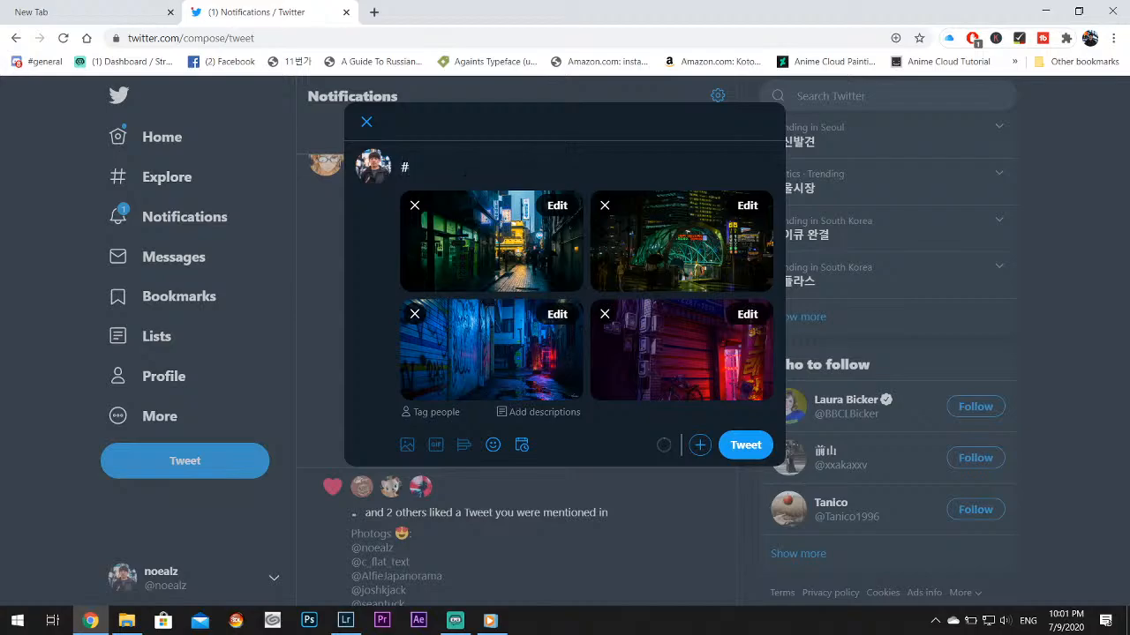
type("seo")
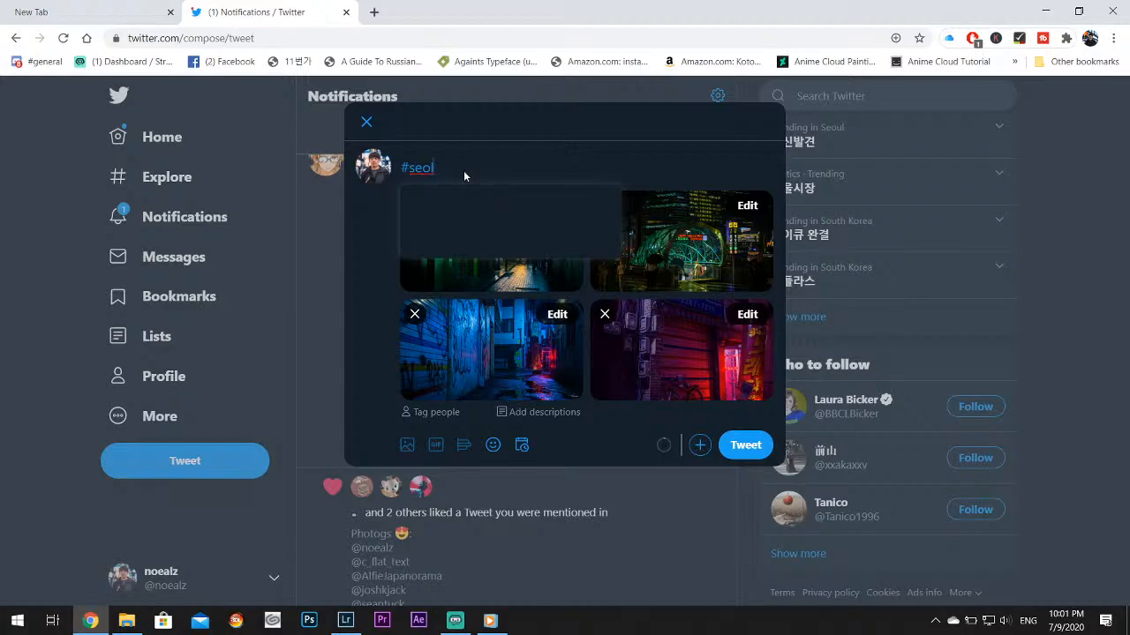
type("ul #neonnoir")
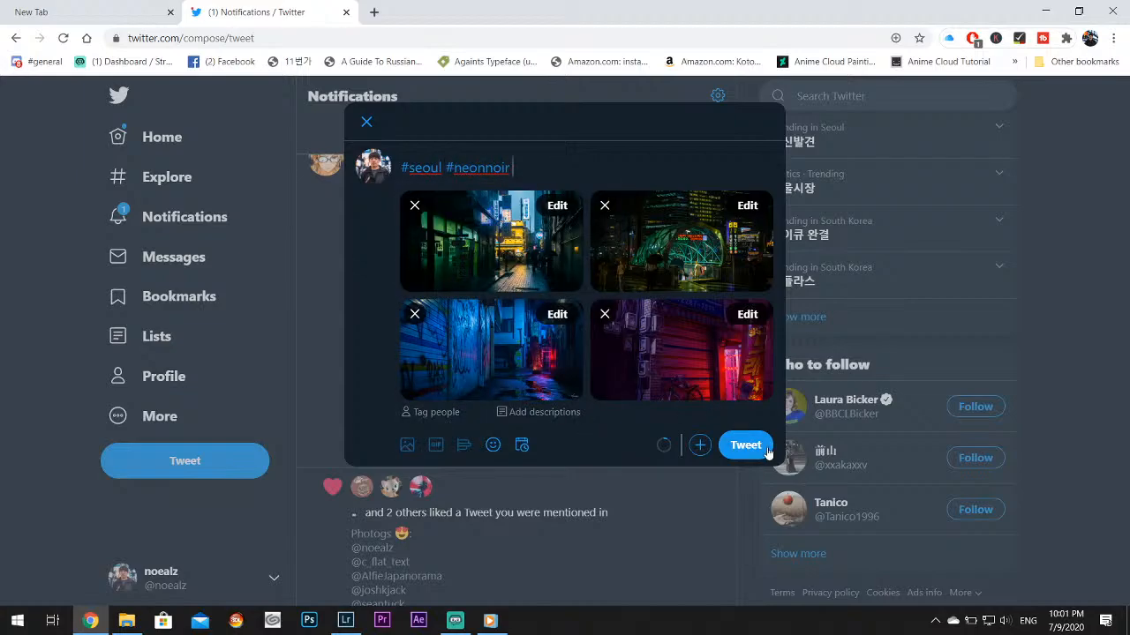
left_click(759, 450)
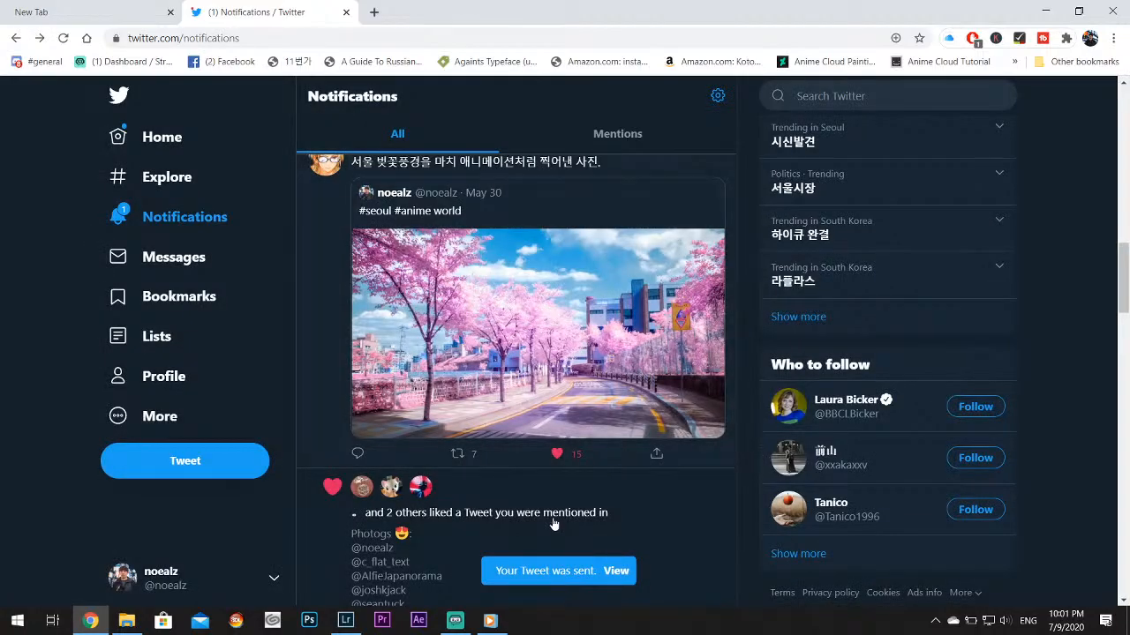
Switch to Windows Media Player and close it to stop the music
left_click(490, 620)
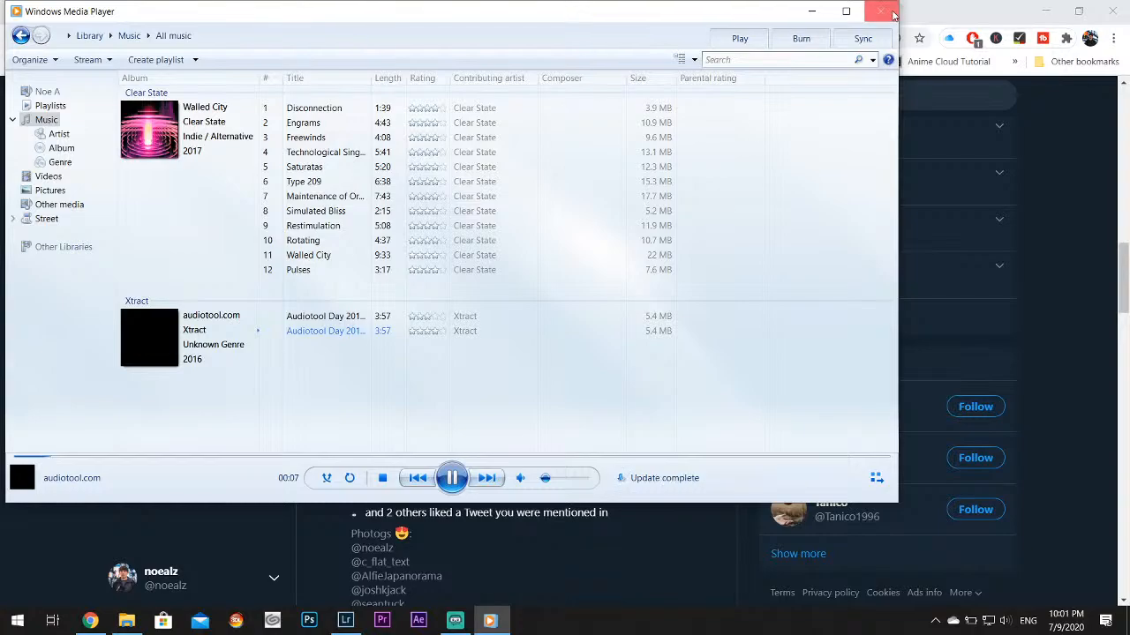
left_click(880, 11)
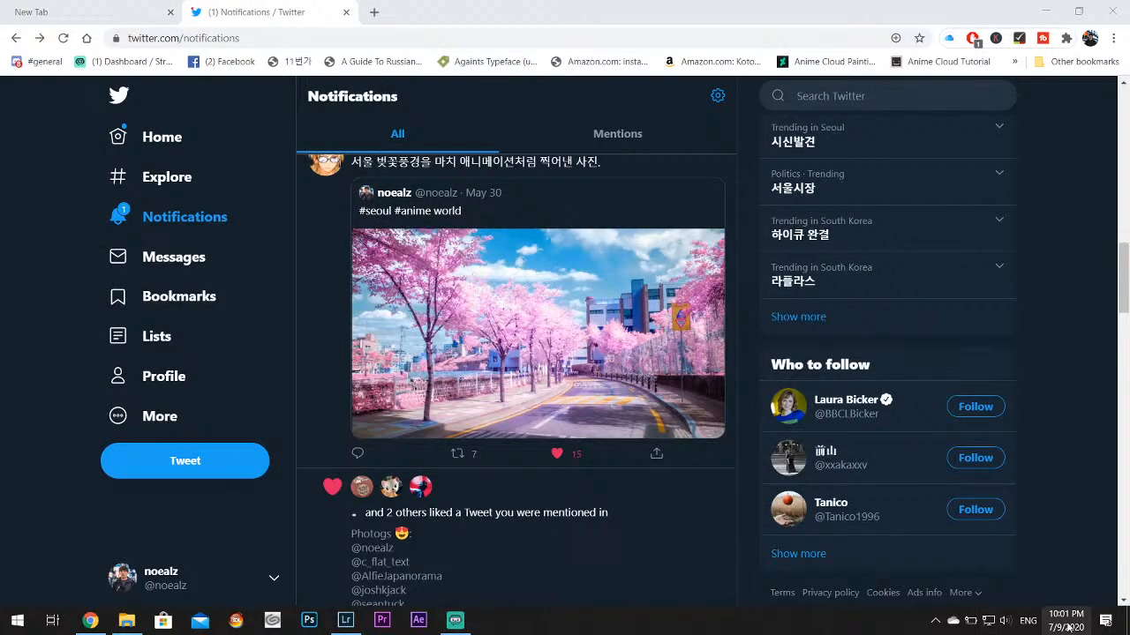
Check the live stream in Streamlabs OBS, look over the Lightroom and Chrome windows, and return to Streamlabs OBS
left_click(455, 620)
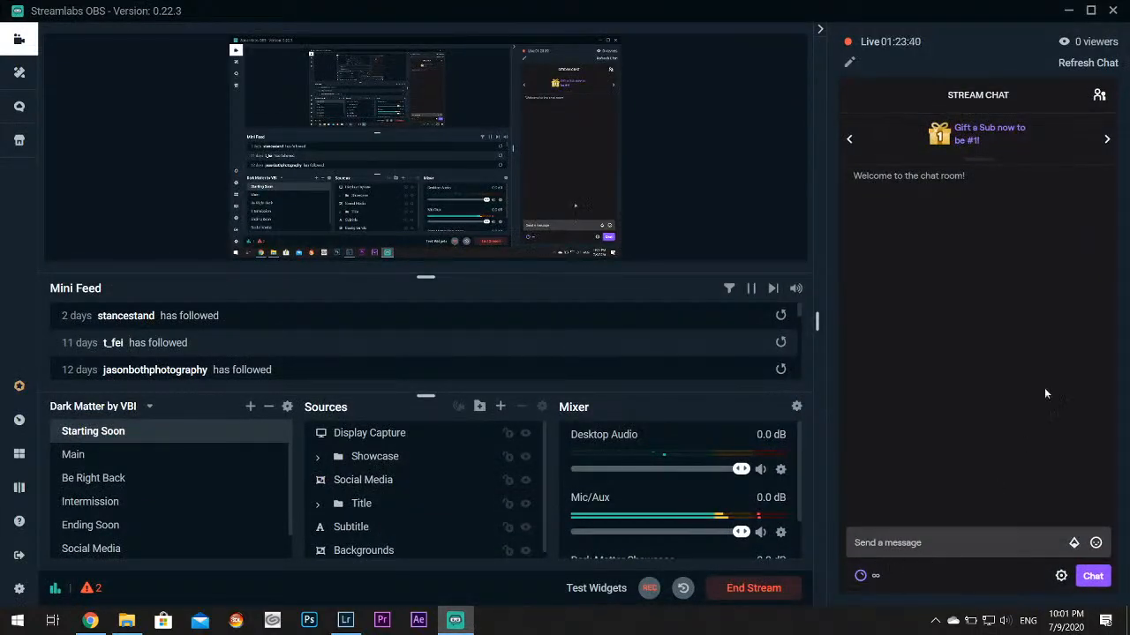
left_click(1068, 11)
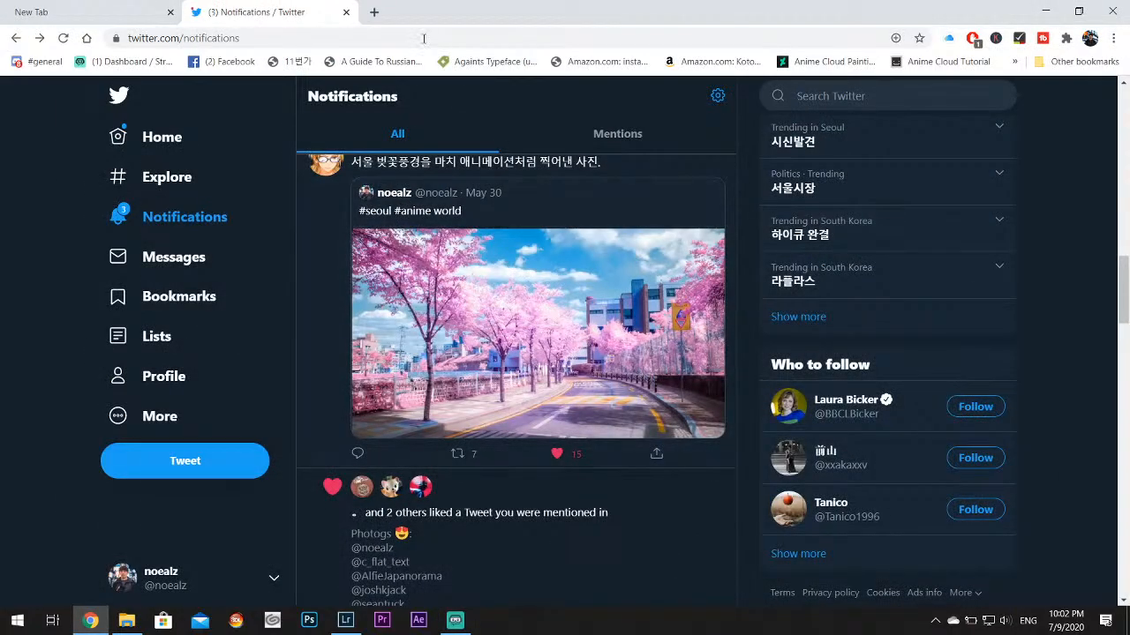
left_click(345, 621)
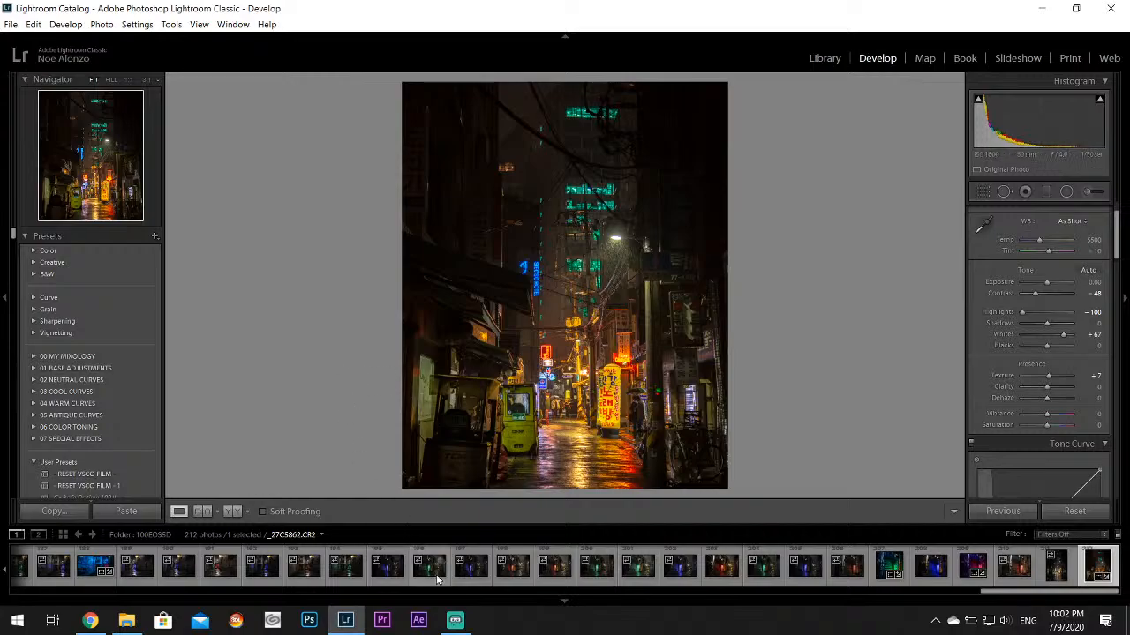
left_click(455, 620)
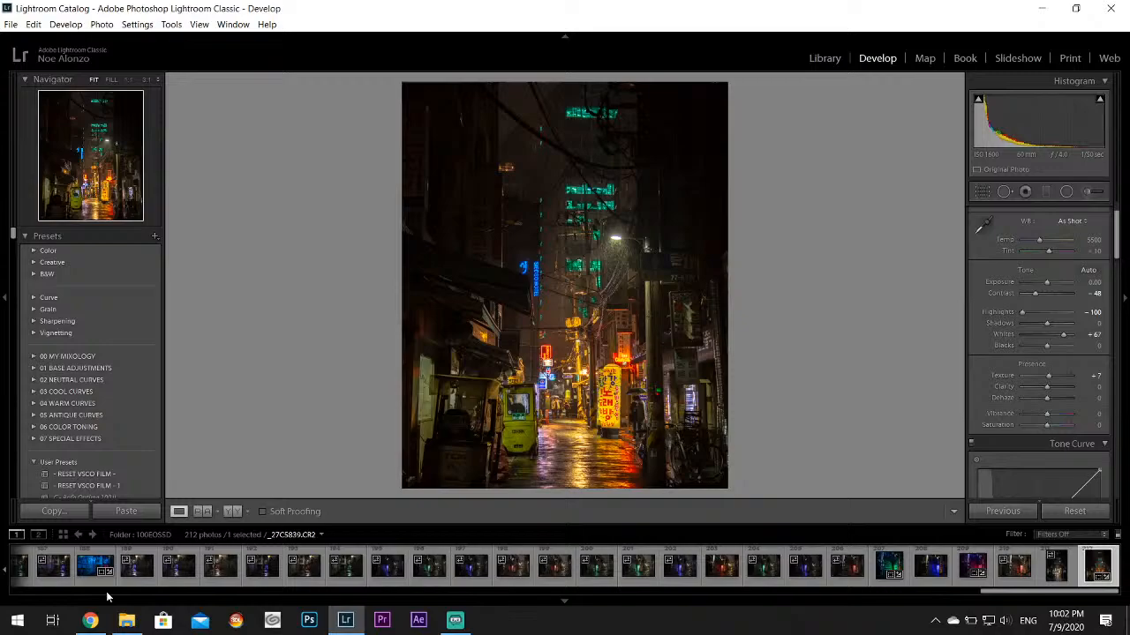
left_click(90, 621)
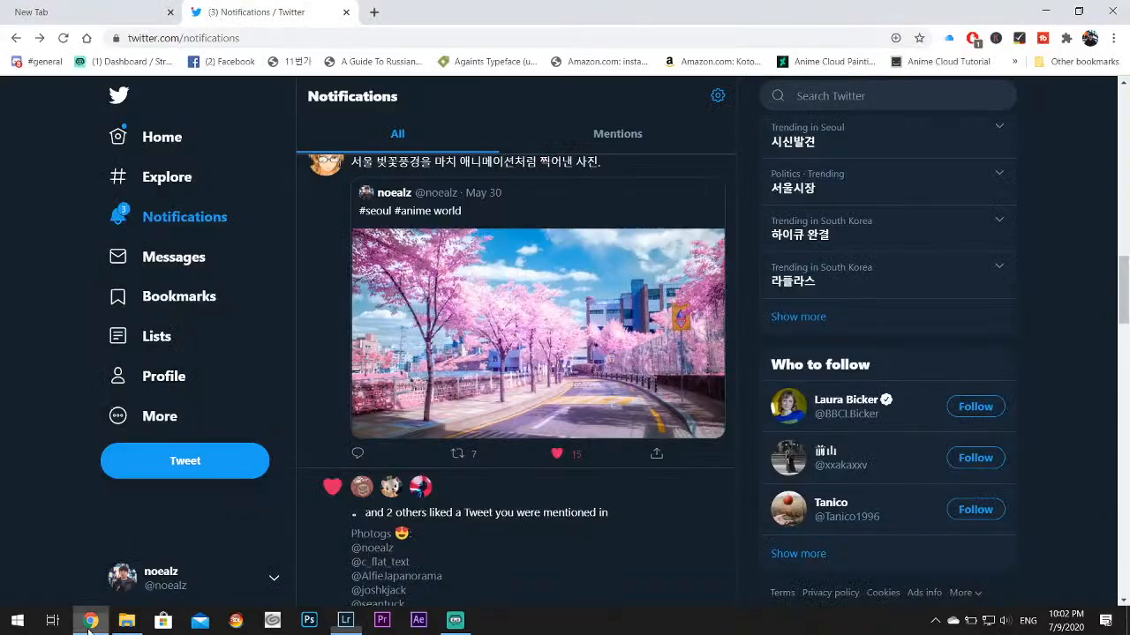
left_click(454, 620)
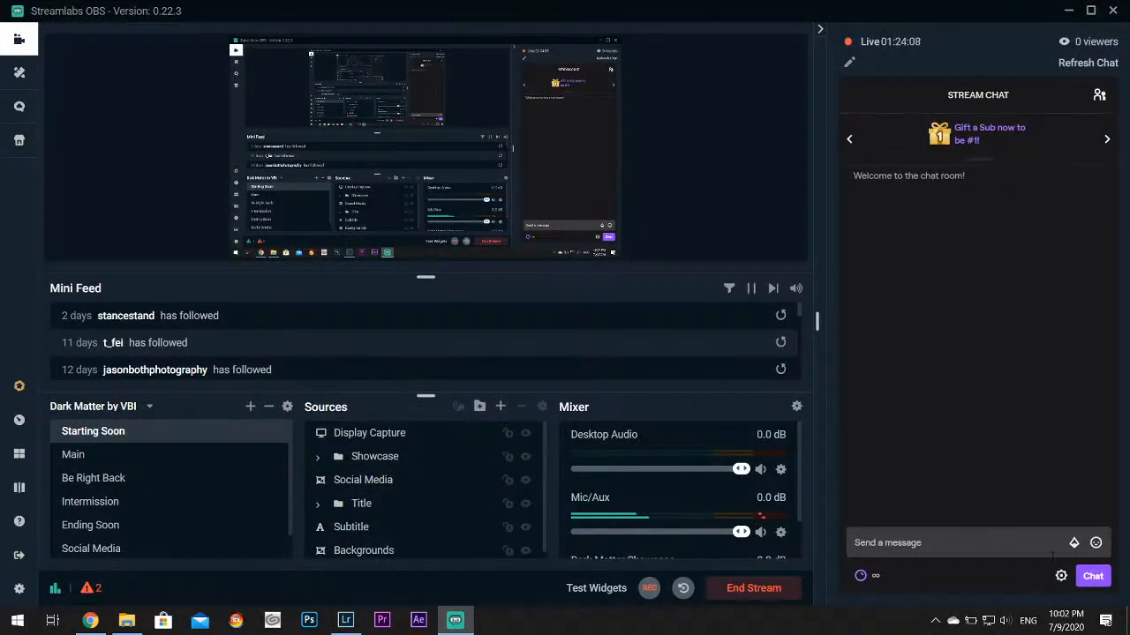